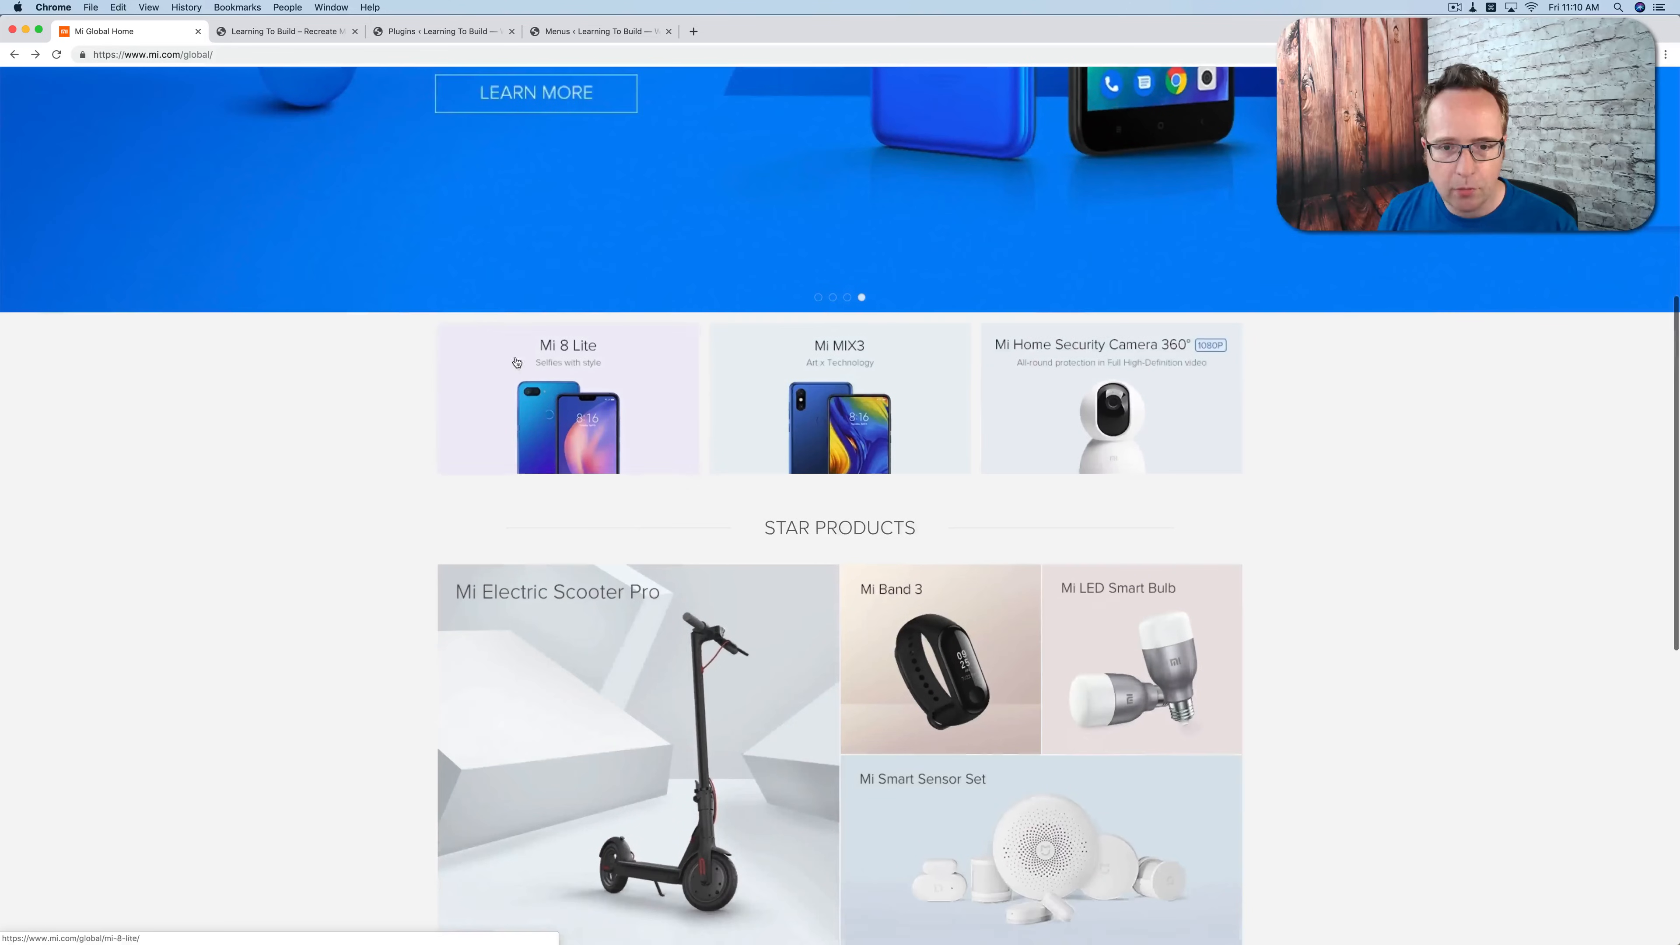
Step: Examine the Mi Global homepage layout, from the hero slider through the product tiles and videos to the footer
{"action": "scroll", "coordinate": [702, 464], "scroll_direction": "down", "scroll_amount": 4}
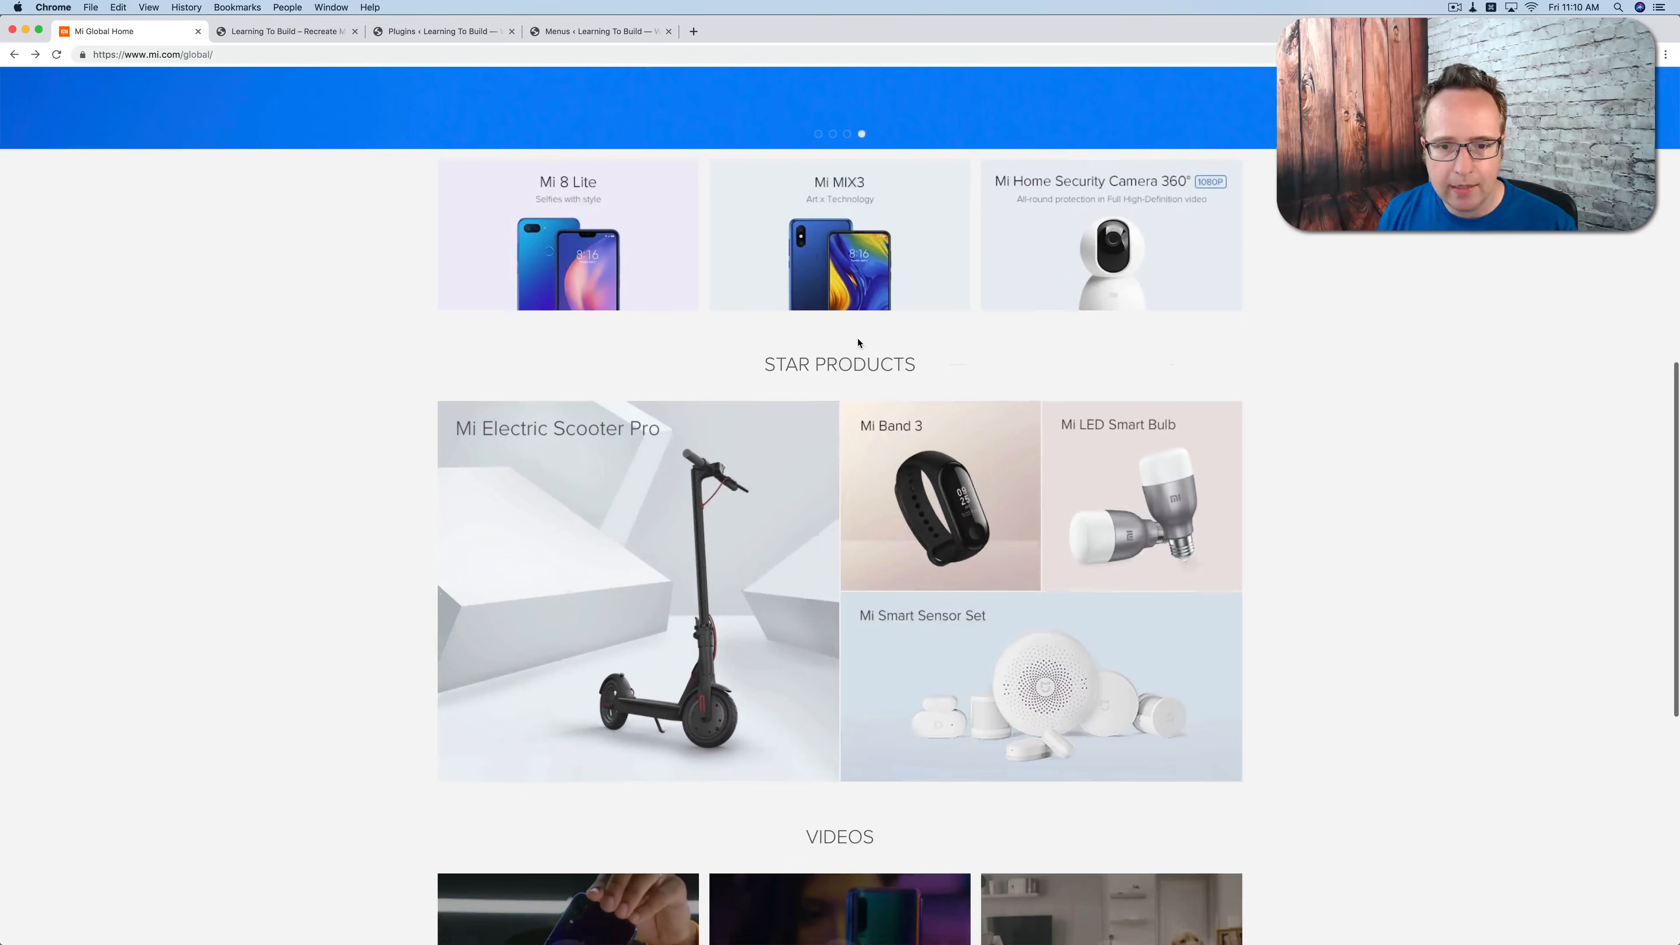
{"action": "scroll", "coordinate": [688, 407], "scroll_direction": "down", "scroll_amount": 4}
{"action": "scroll", "coordinate": [676, 405], "scroll_direction": "down", "scroll_amount": 5}
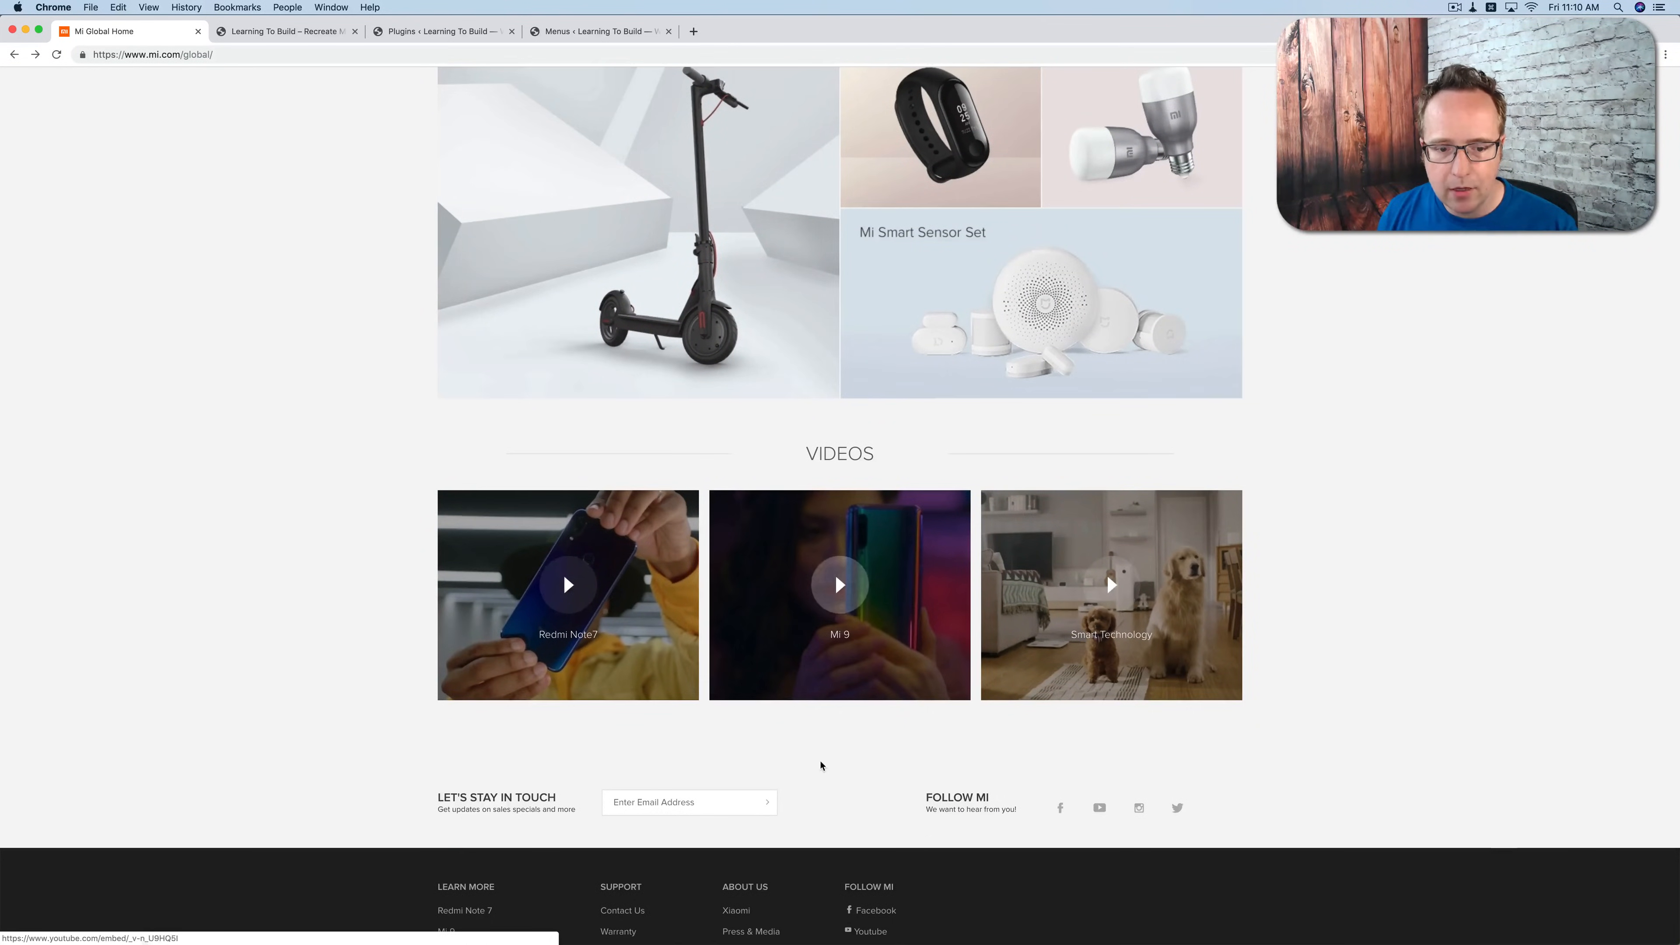
{"action": "scroll", "coordinate": [806, 771], "scroll_direction": "down", "scroll_amount": 4}
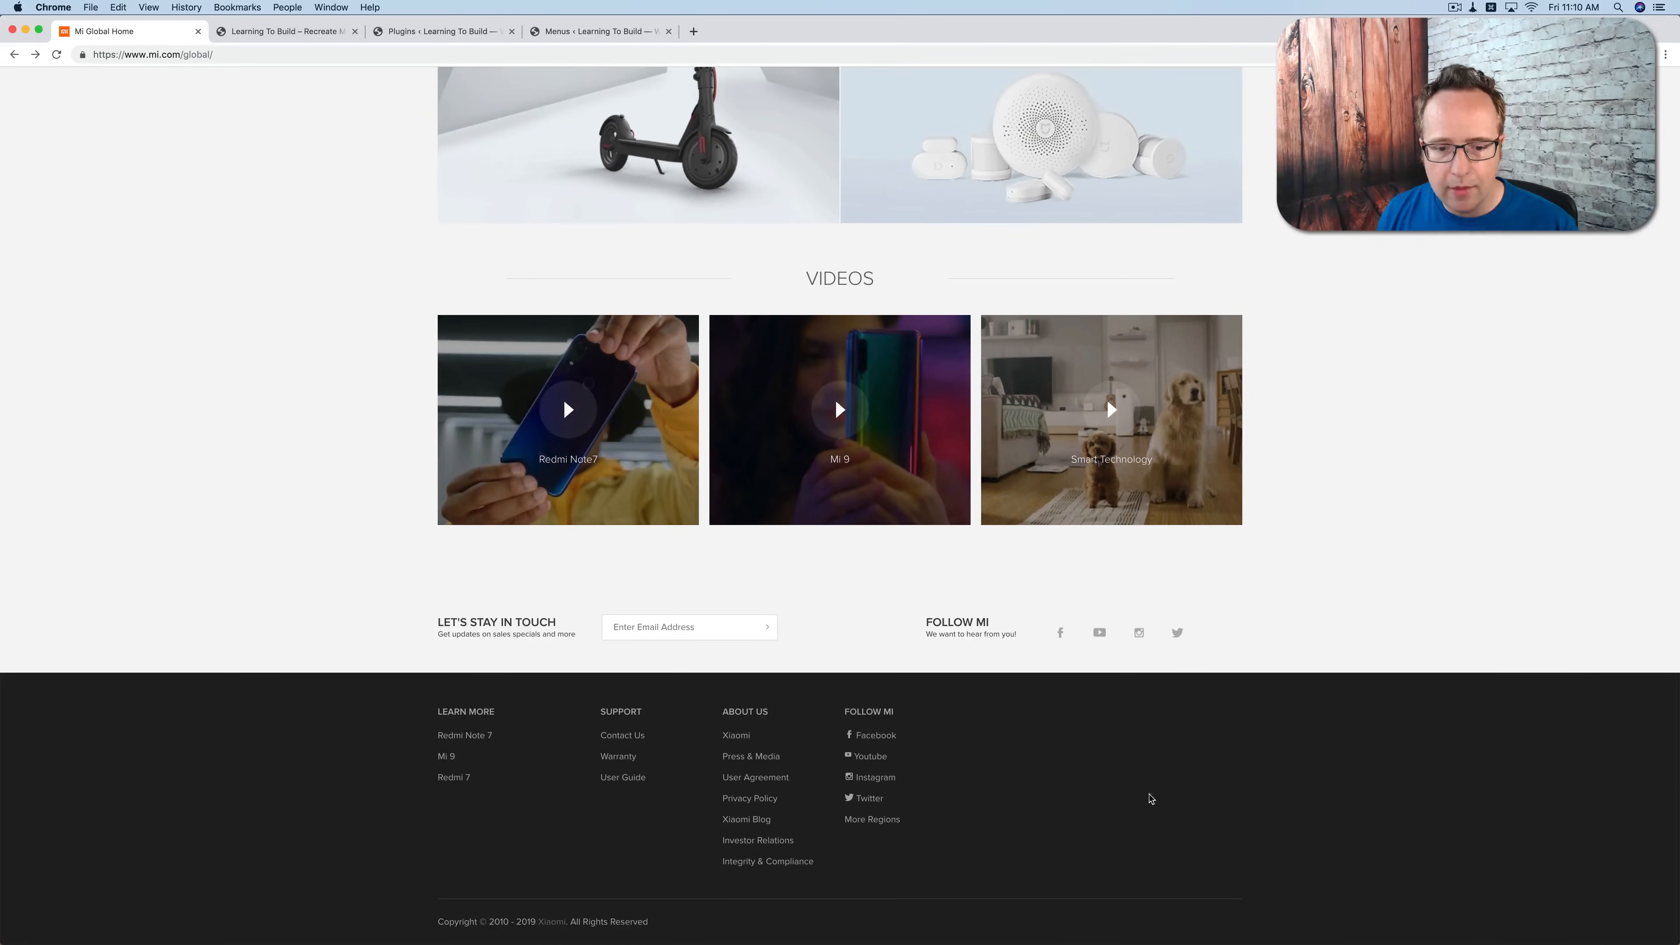
{"action": "scroll", "coordinate": [350, 787], "scroll_direction": "up", "scroll_amount": 1}
{"action": "scroll", "coordinate": [353, 787], "scroll_direction": "up", "scroll_amount": 15}
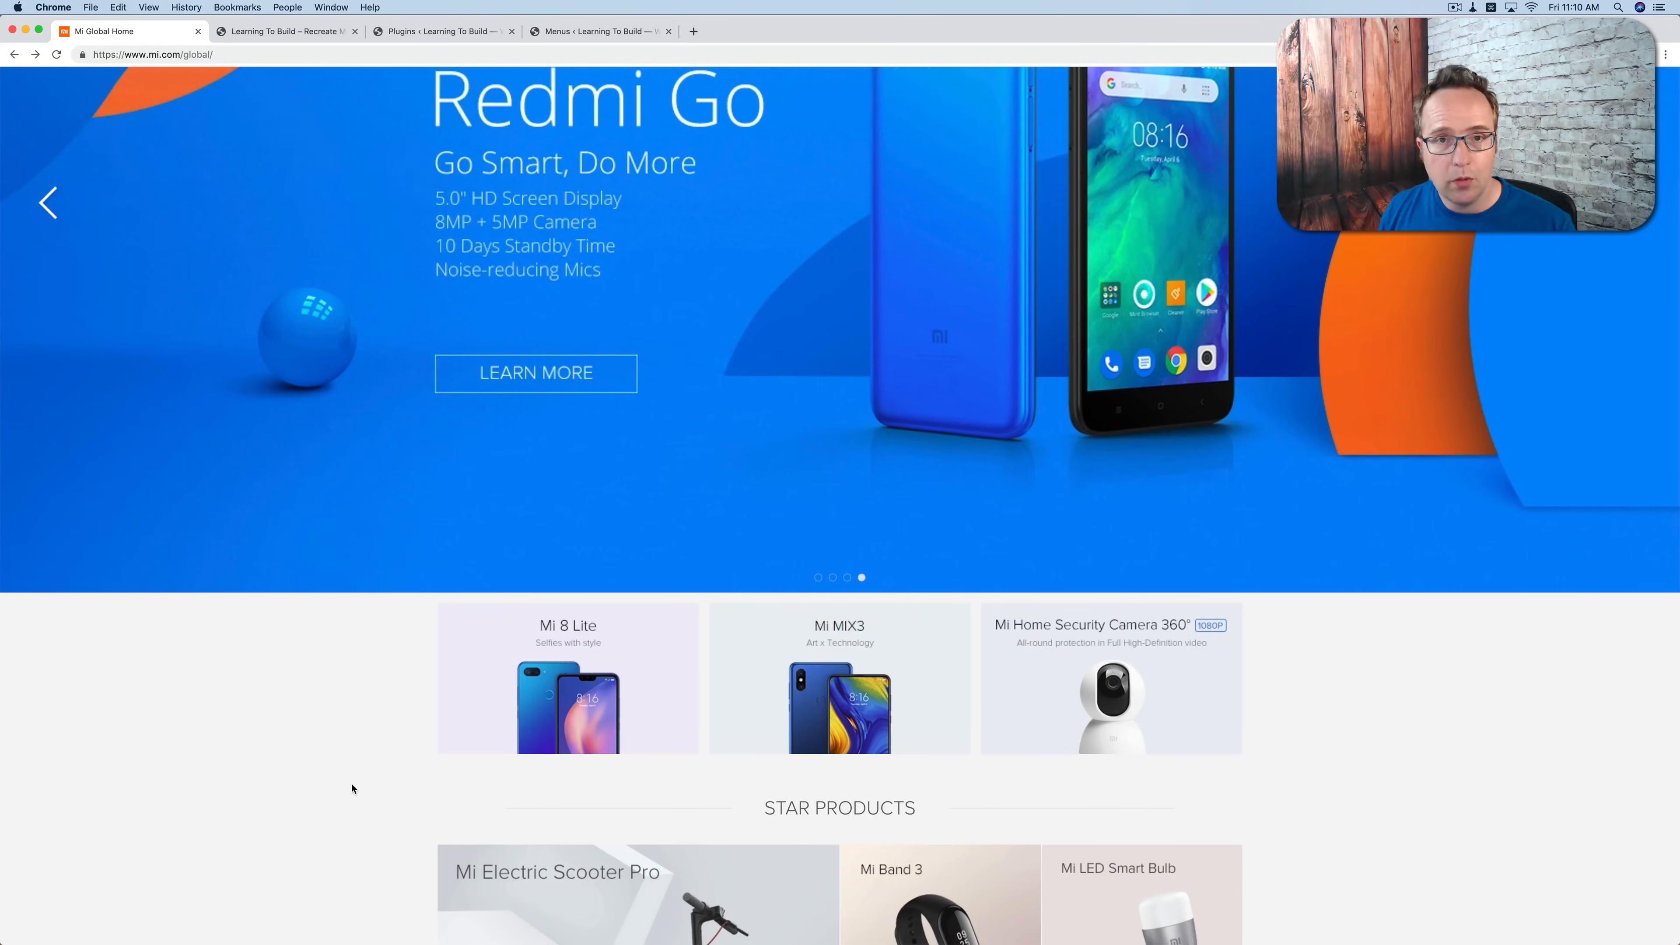
{"action": "scroll", "coordinate": [351, 789], "scroll_direction": "down", "scroll_amount": 3}
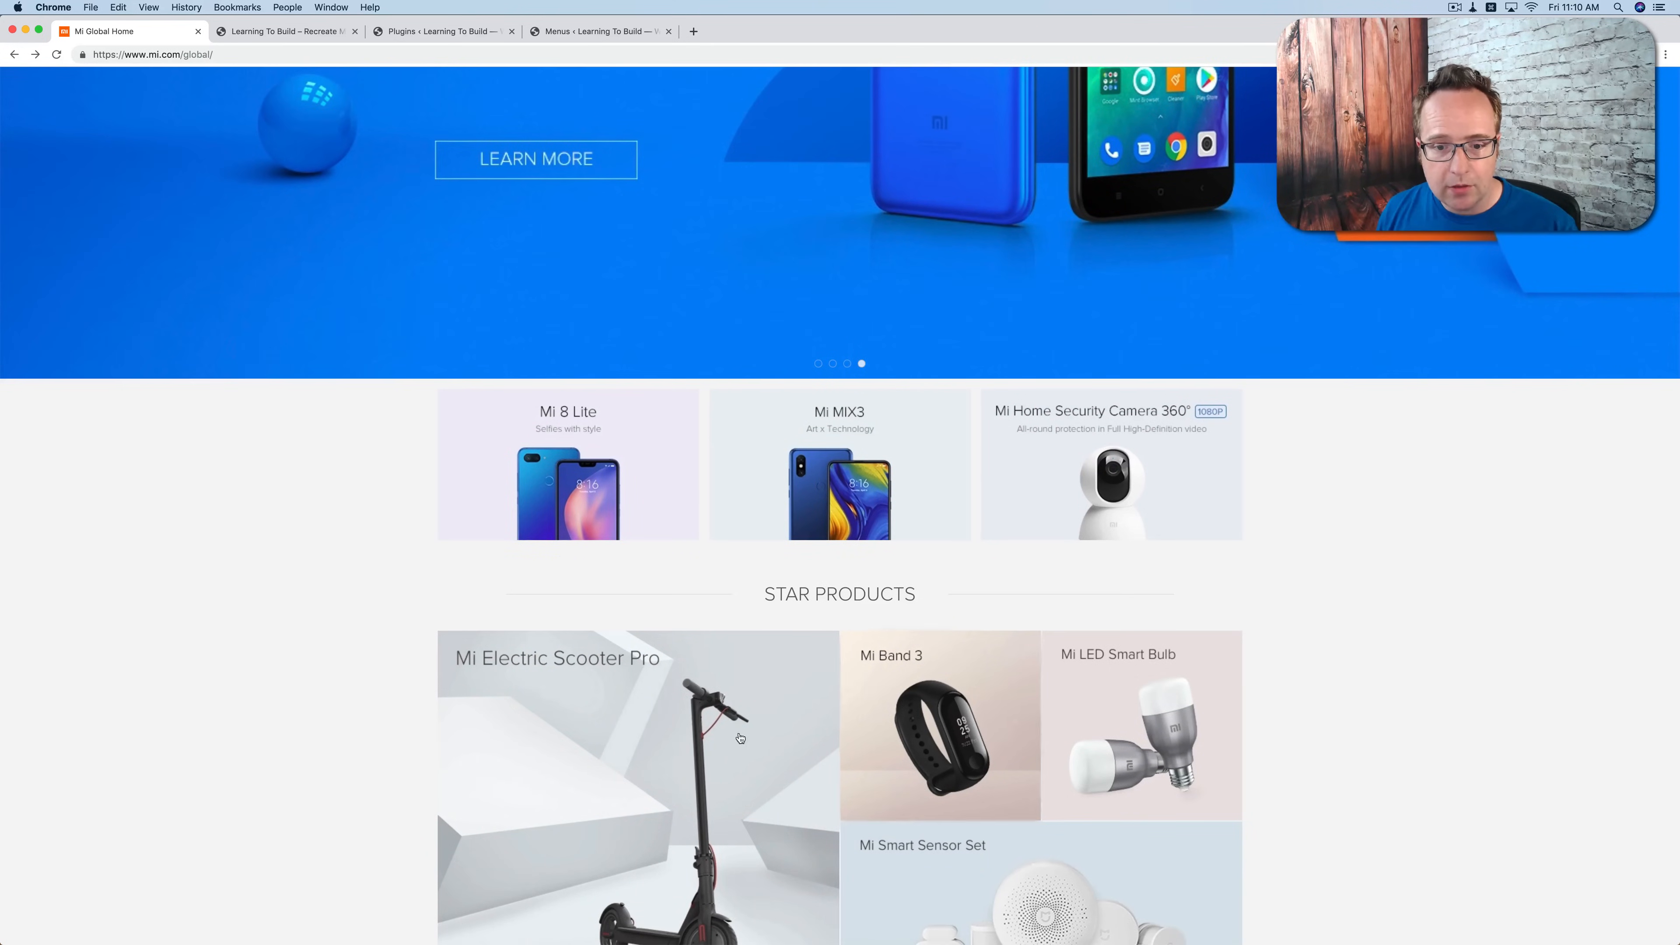
{"action": "scroll", "coordinate": [481, 554], "scroll_direction": "up", "scroll_amount": 7}
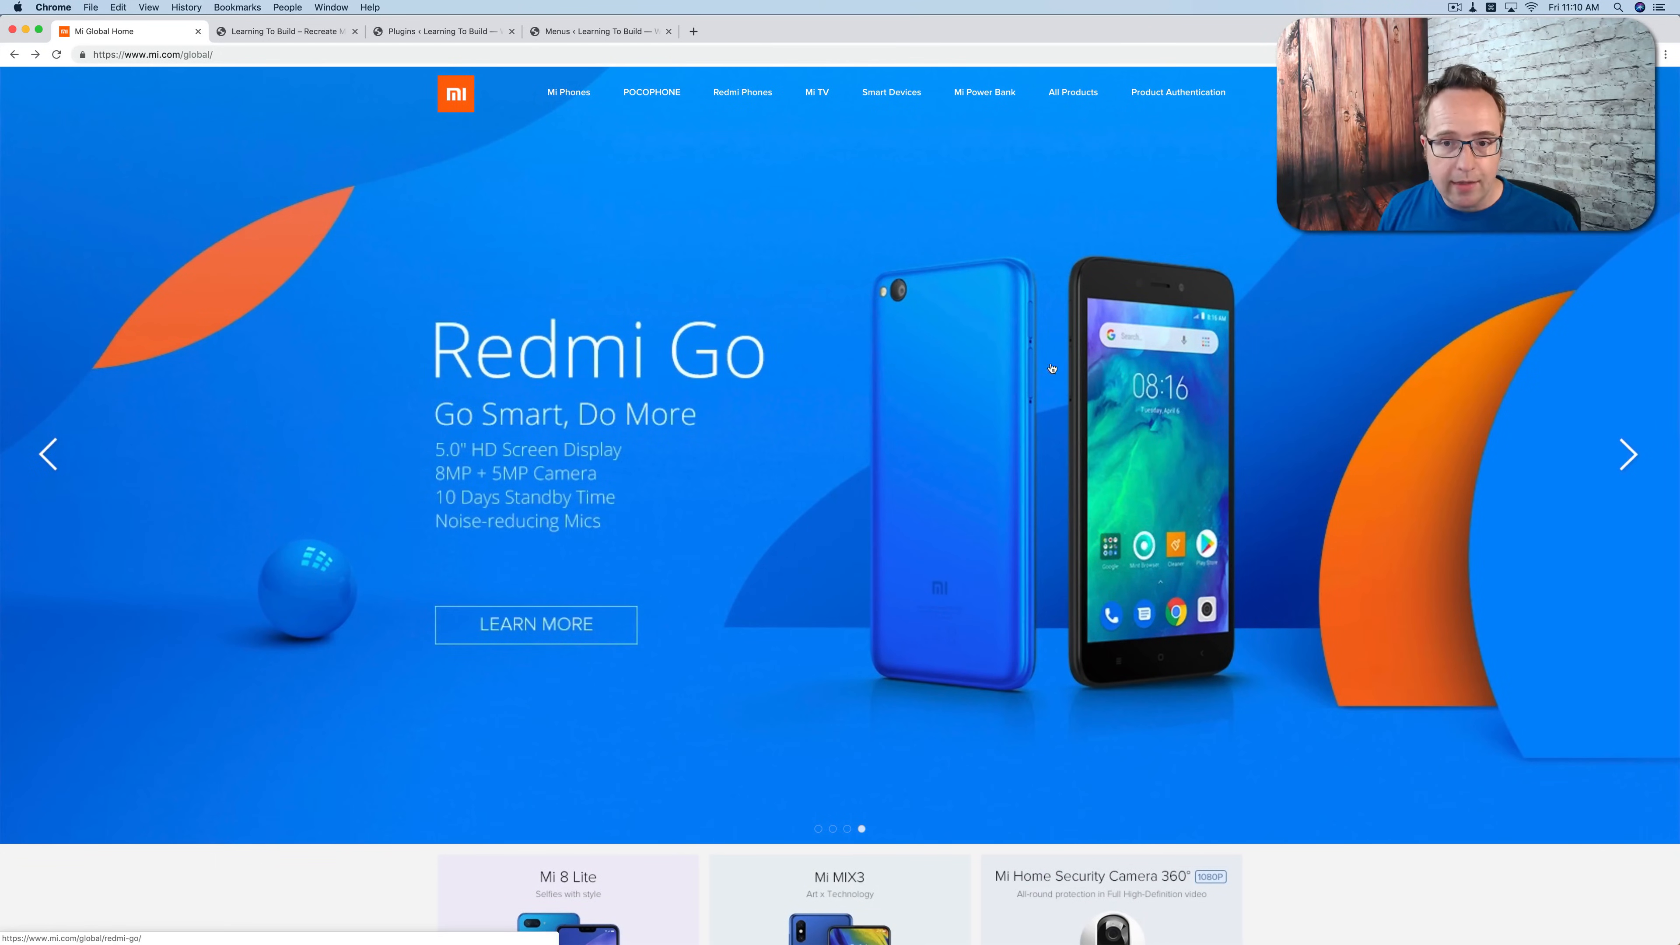
{"action": "scroll", "coordinate": [775, 662], "scroll_direction": "down", "scroll_amount": 10}
{"action": "scroll", "coordinate": [776, 662], "scroll_direction": "down", "scroll_amount": 9}
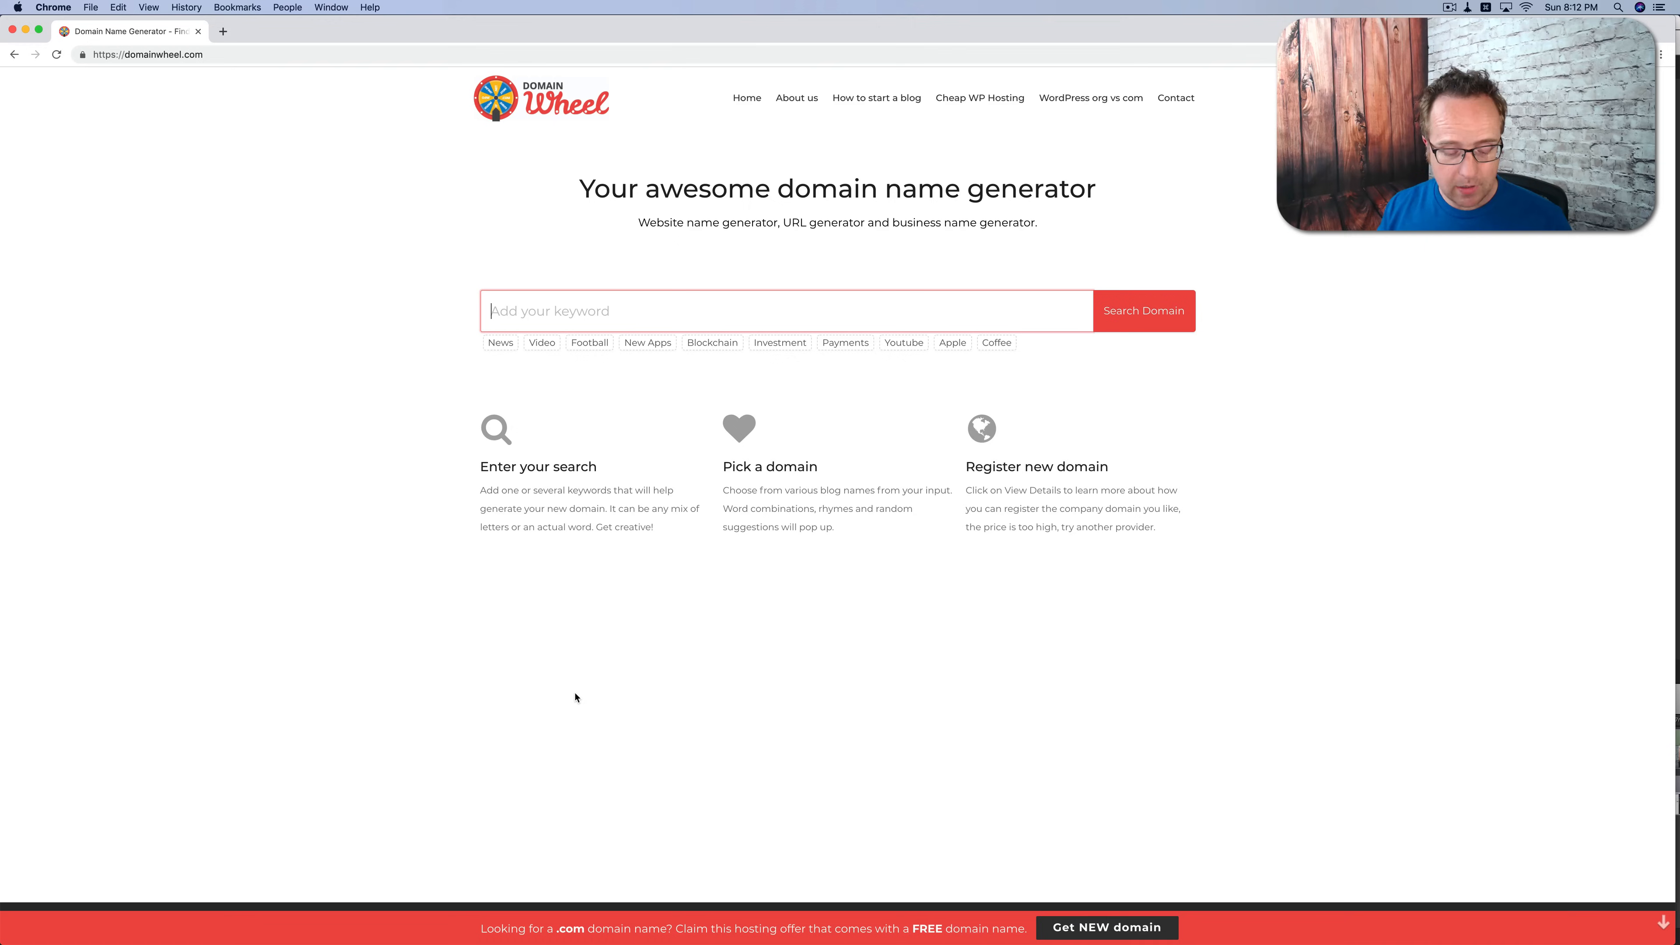
Step: Search Domain Wheel for domain names with the keyword "gadets" and review the available domains and related keyword suggestions
{"action": "type", "text": "gadets"}
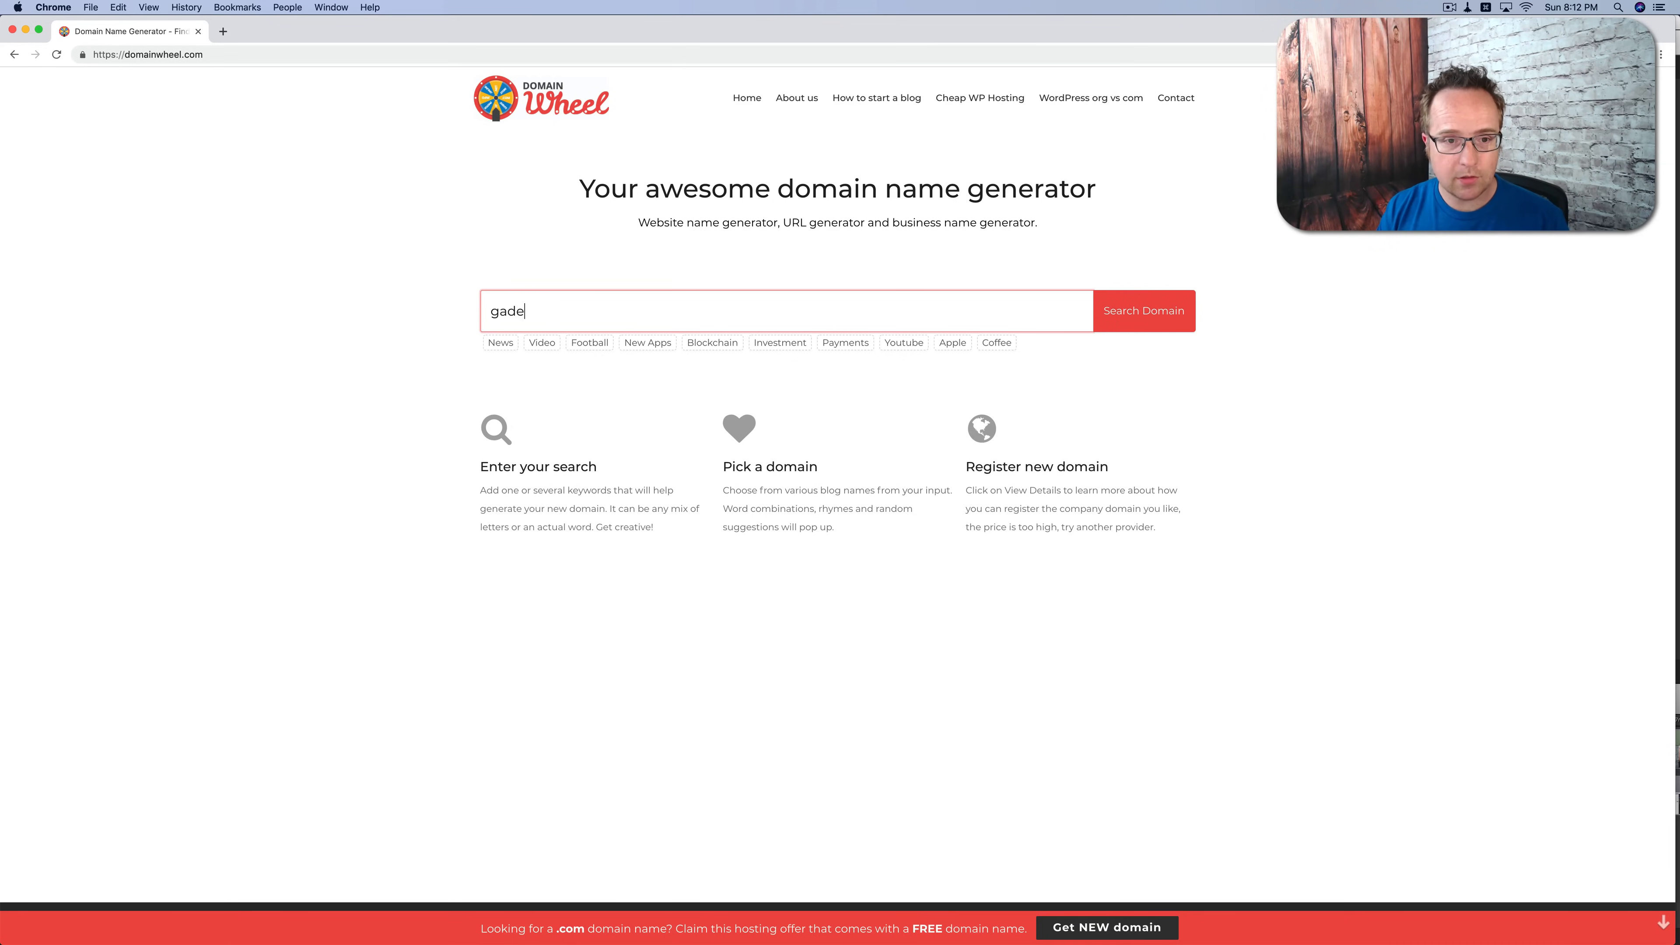
{"action": "key", "text": "Return"}
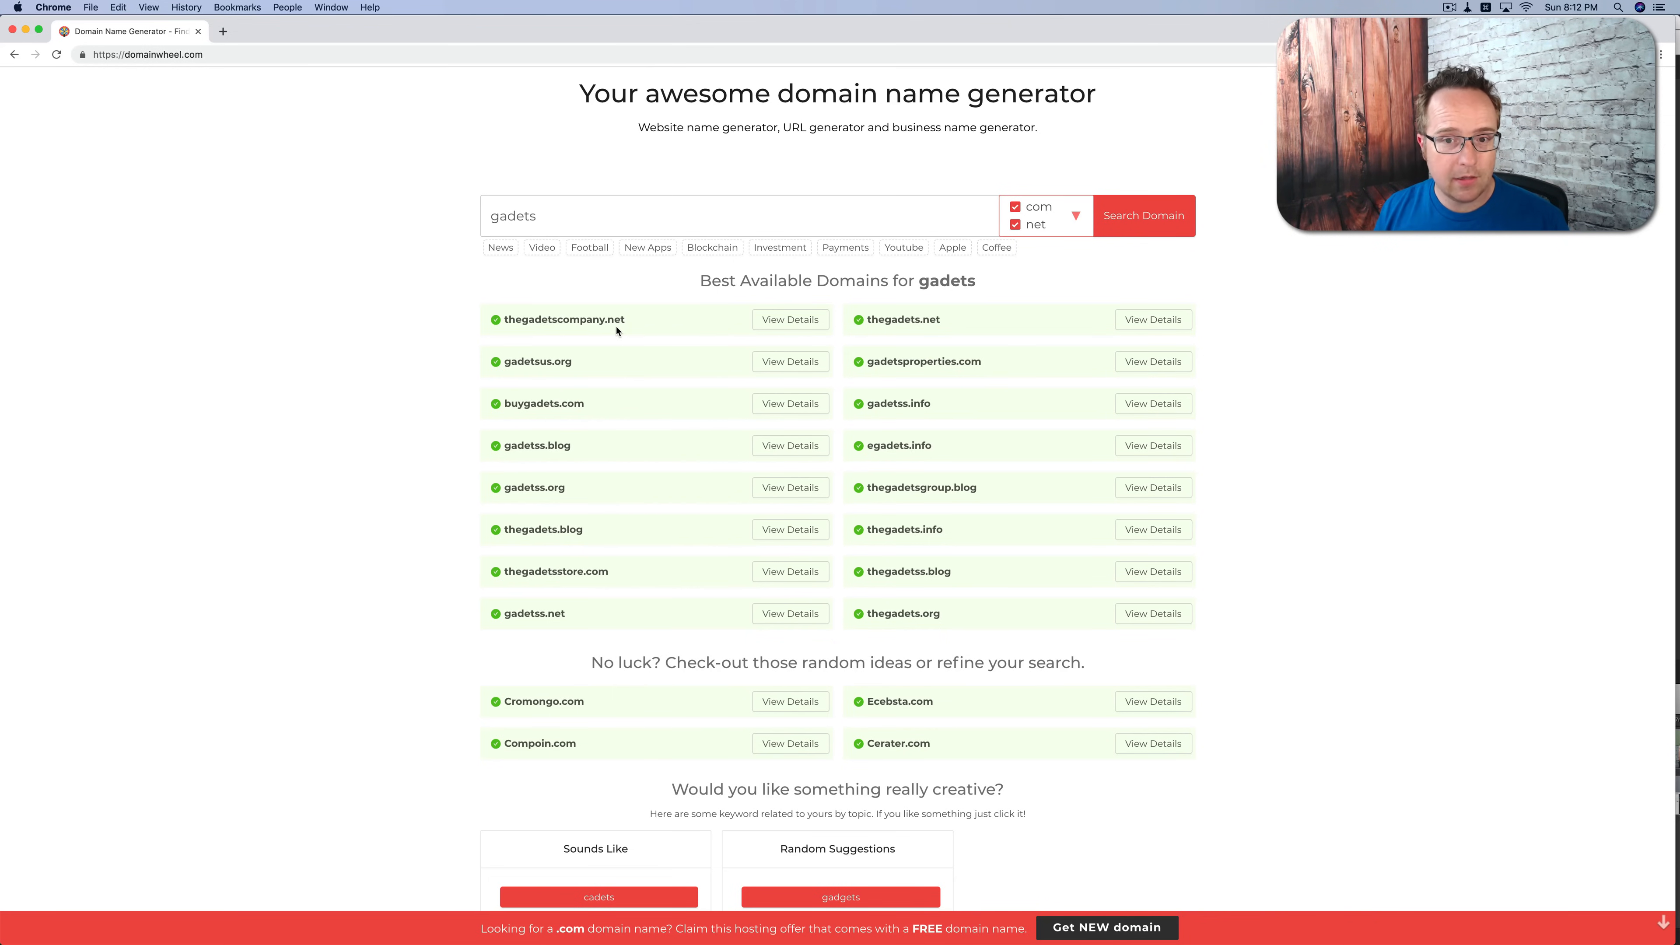
{"action": "left_click", "coordinate": [1031, 232]}
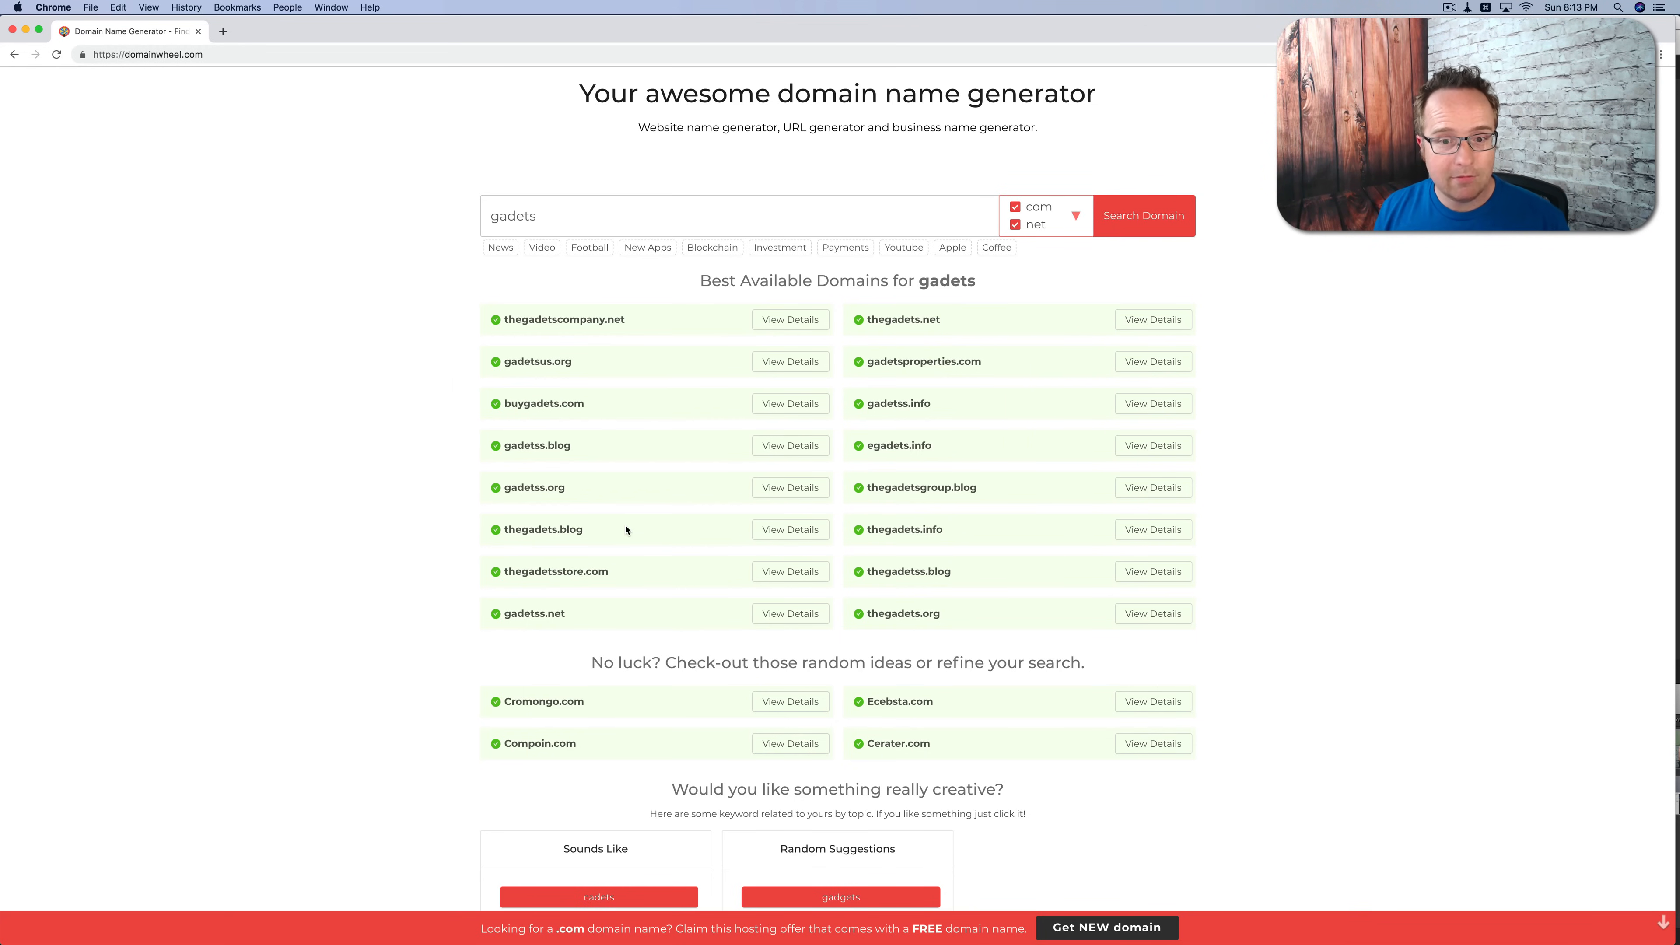
{"action": "scroll", "coordinate": [626, 529], "scroll_direction": "down", "scroll_amount": 8}
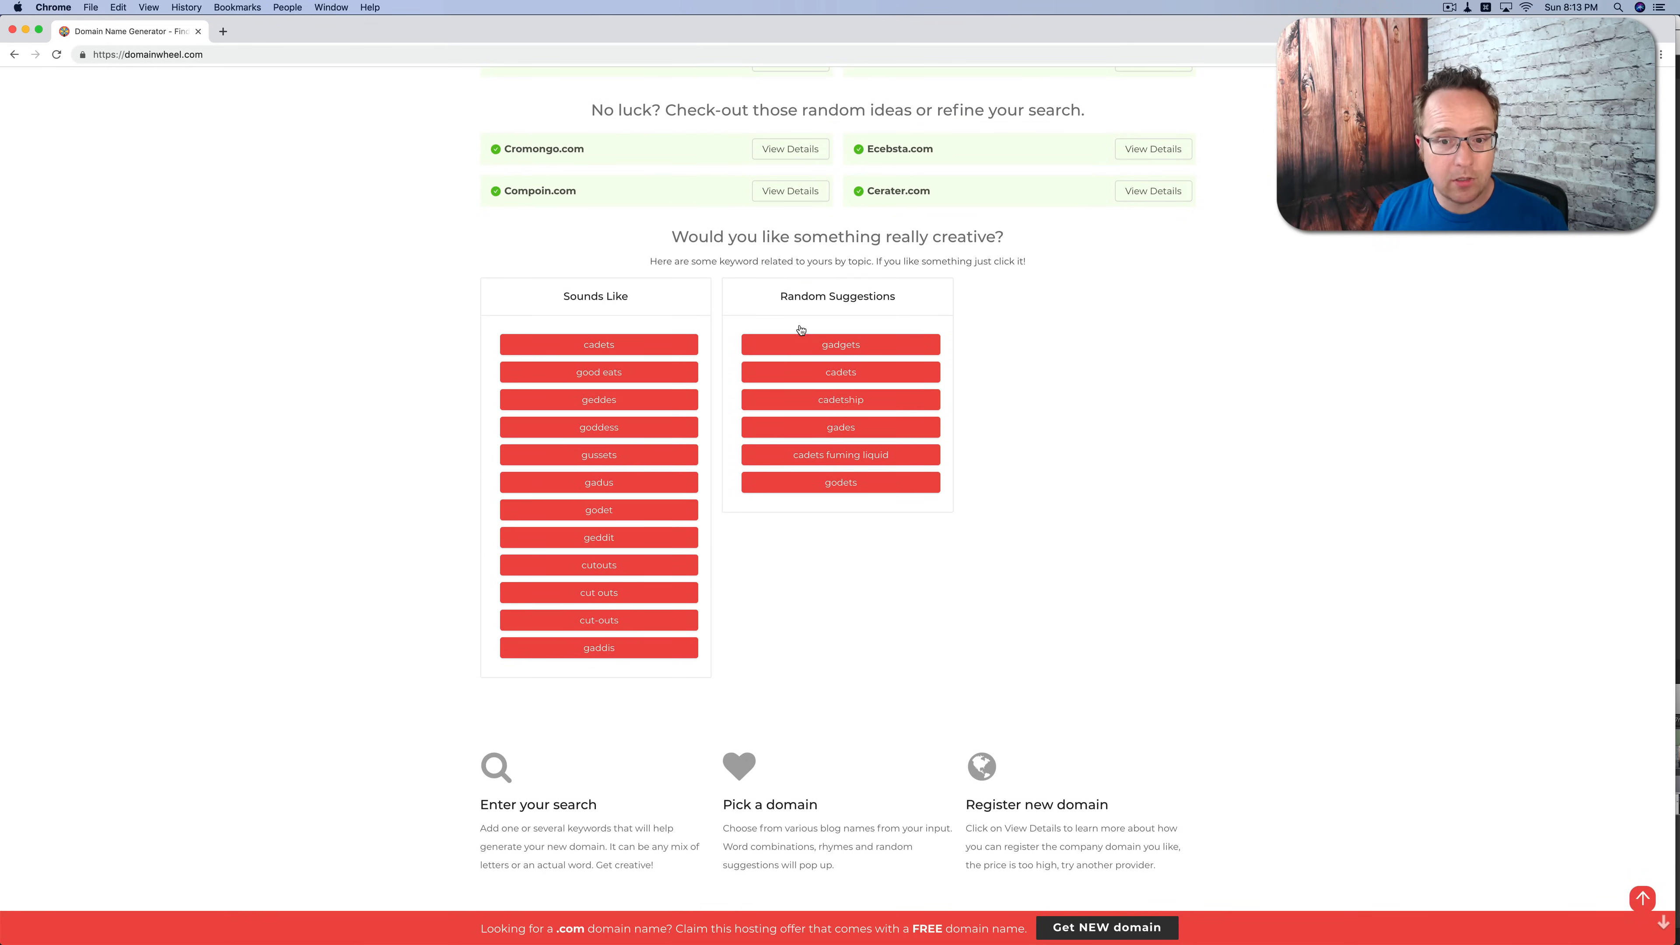
{"action": "scroll", "coordinate": [847, 585], "scroll_direction": "up", "scroll_amount": 1}
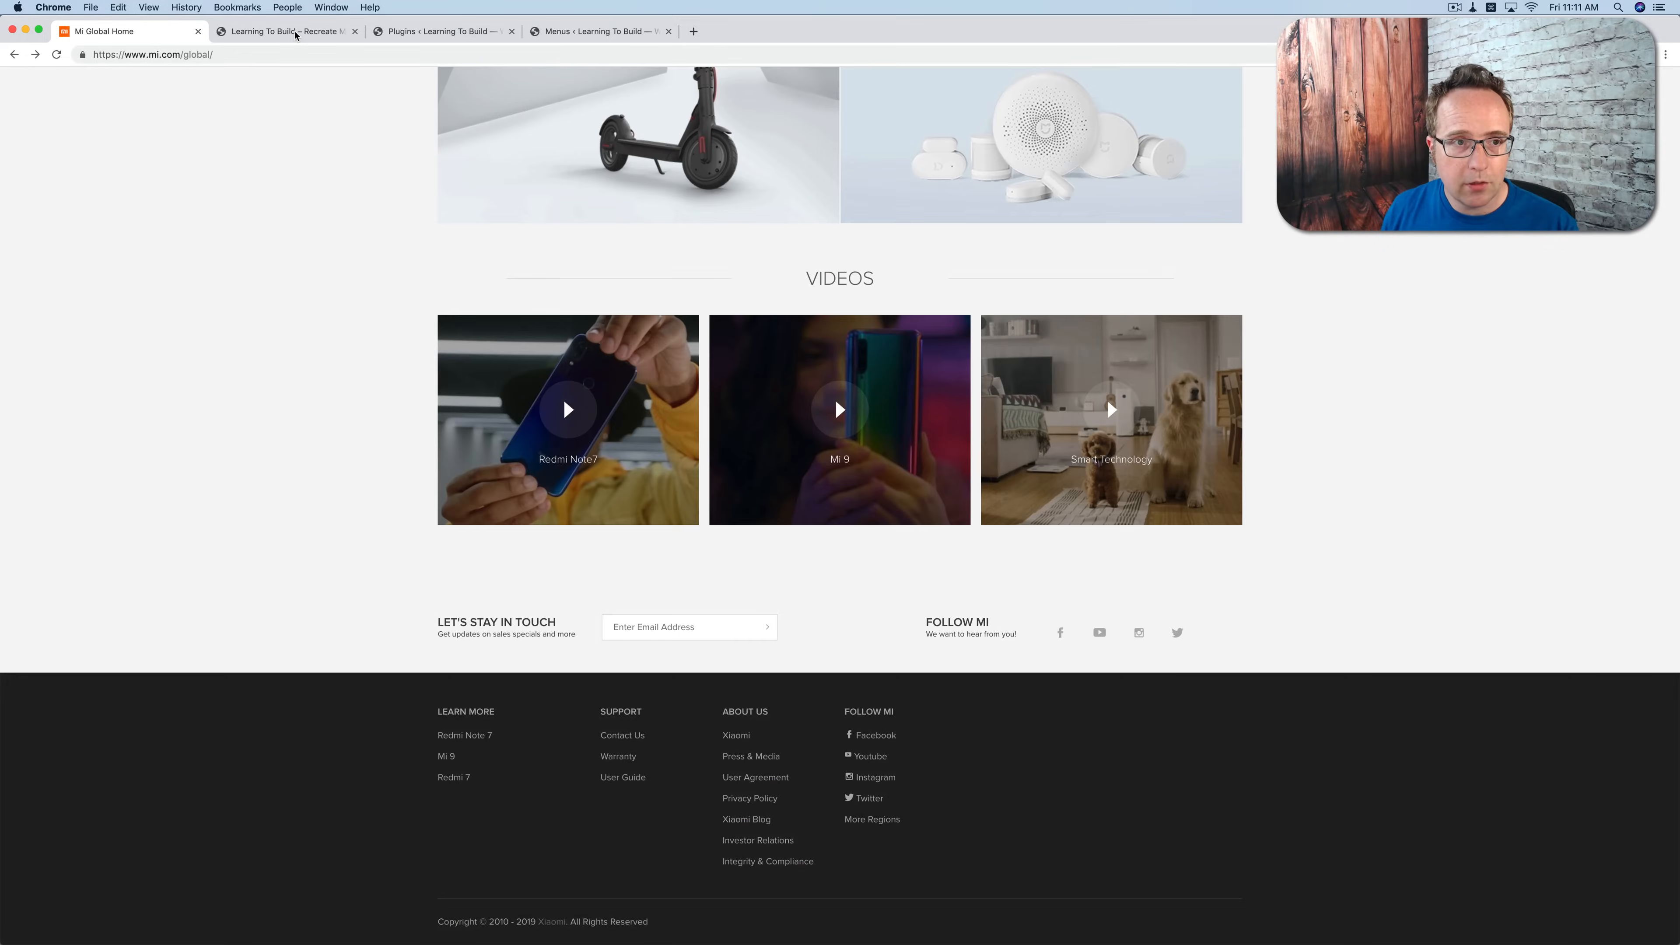
Step: Review the local WordPress site's front page, its installed plugins and the list of existing menus
{"action": "left_click", "coordinate": [291, 32]}
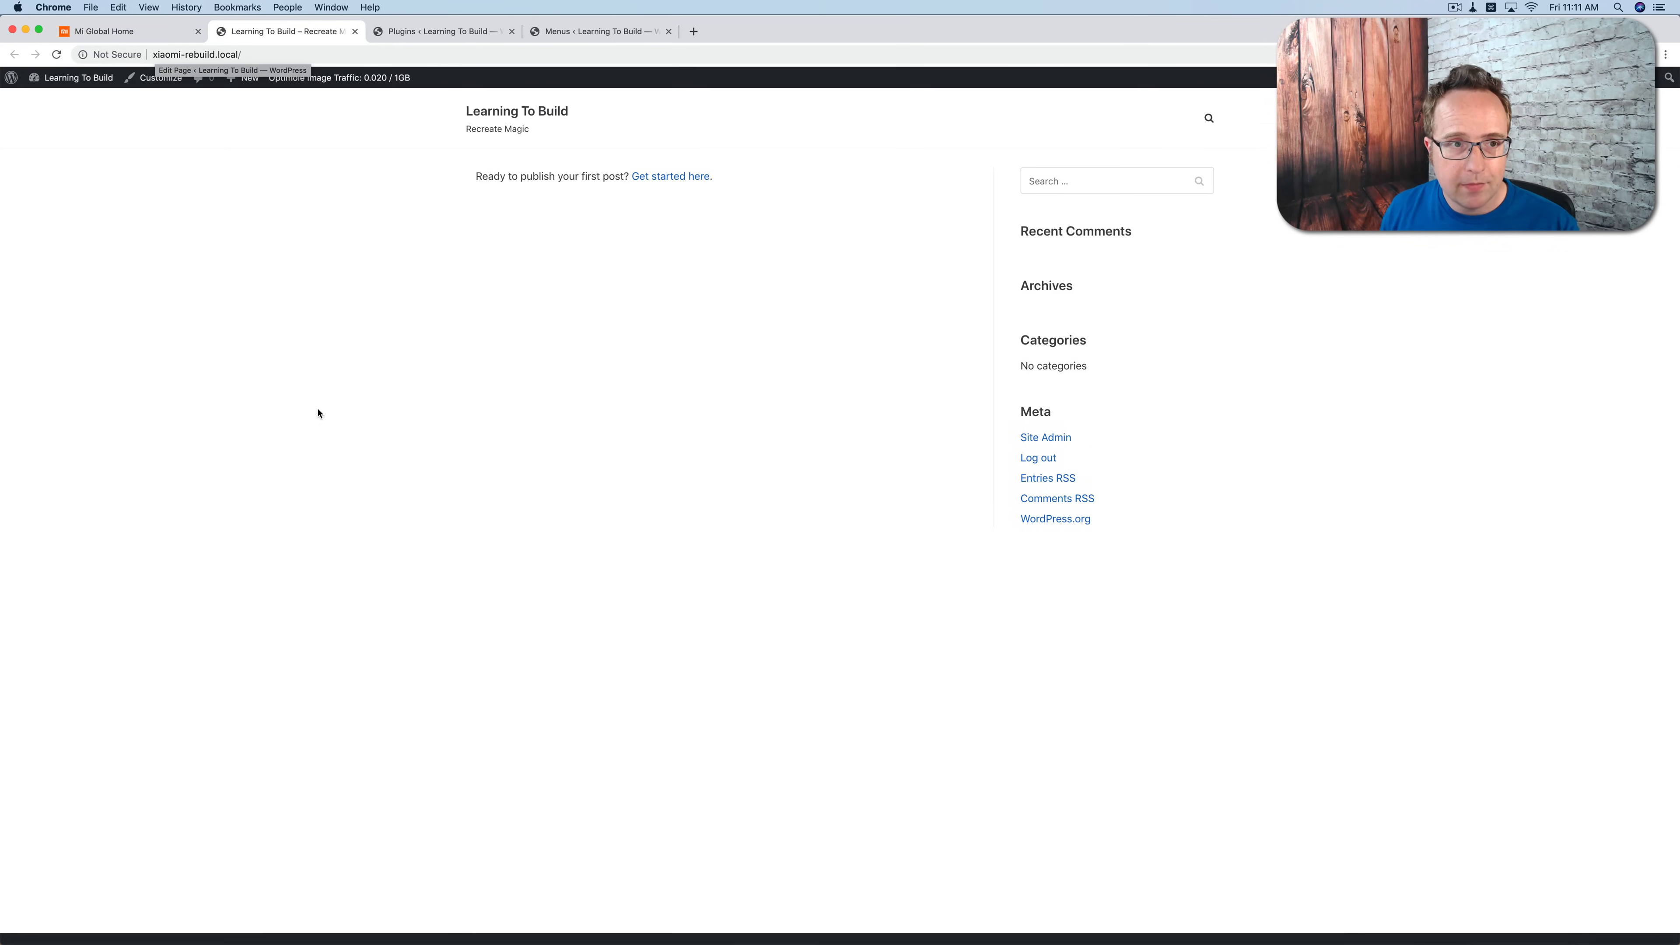
{"action": "scroll", "coordinate": [319, 407], "scroll_direction": "down", "scroll_amount": 2}
{"action": "scroll", "coordinate": [630, 471], "scroll_direction": "up", "scroll_amount": 2}
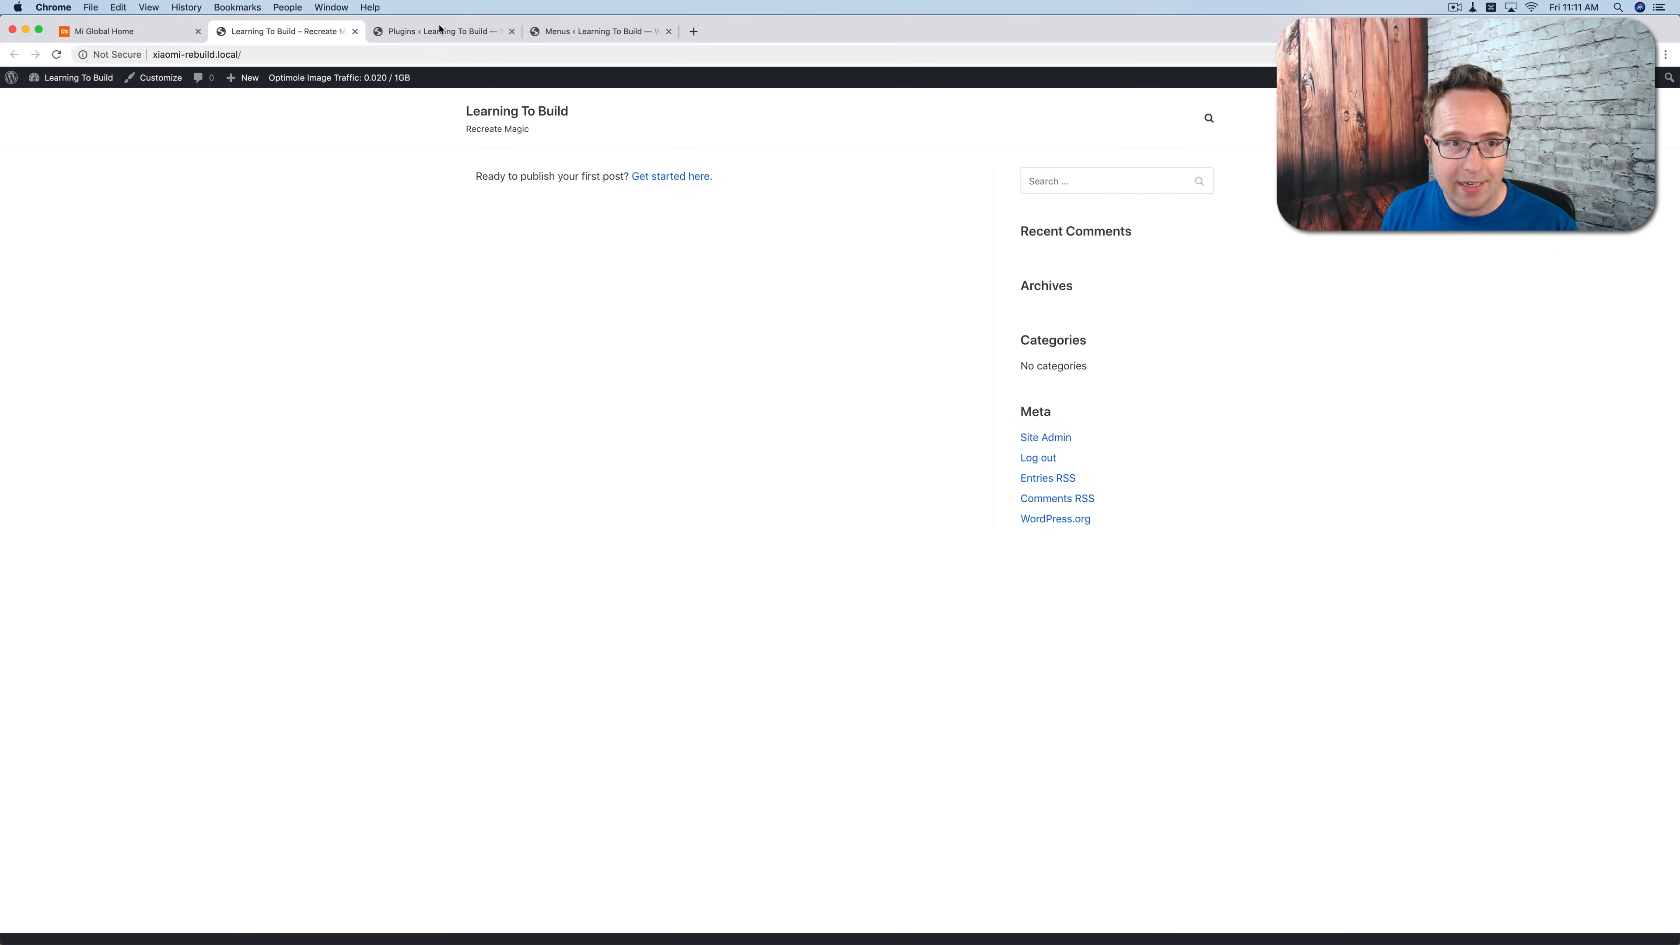
{"action": "left_click", "coordinate": [440, 29]}
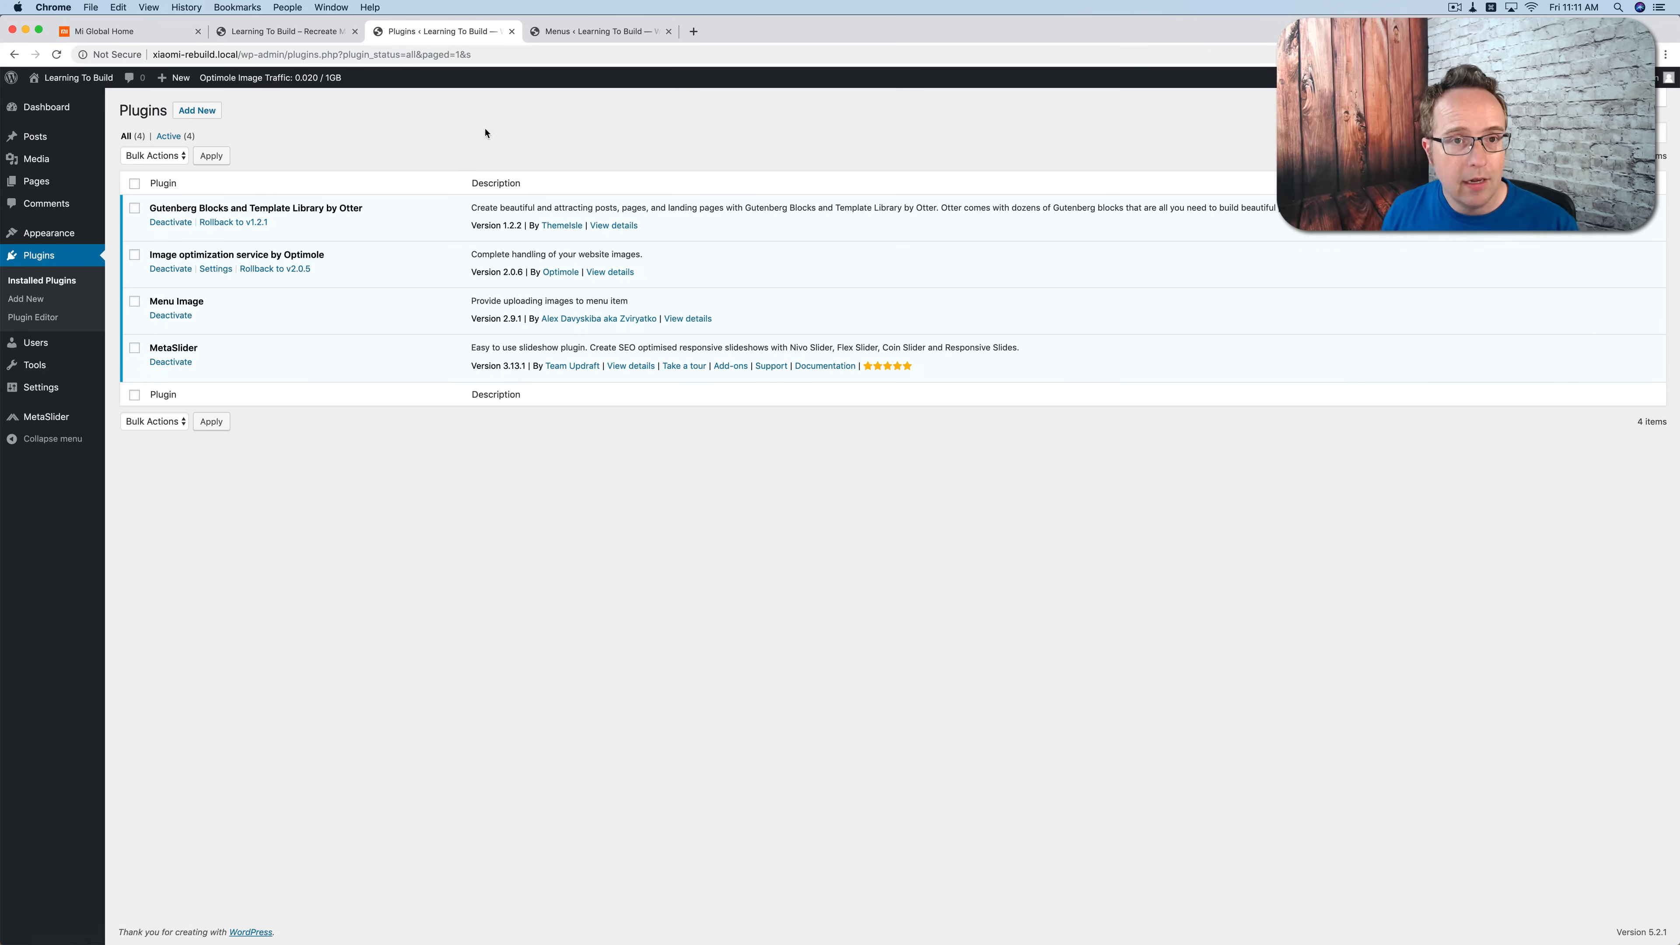
{"action": "left_click", "coordinate": [586, 32]}
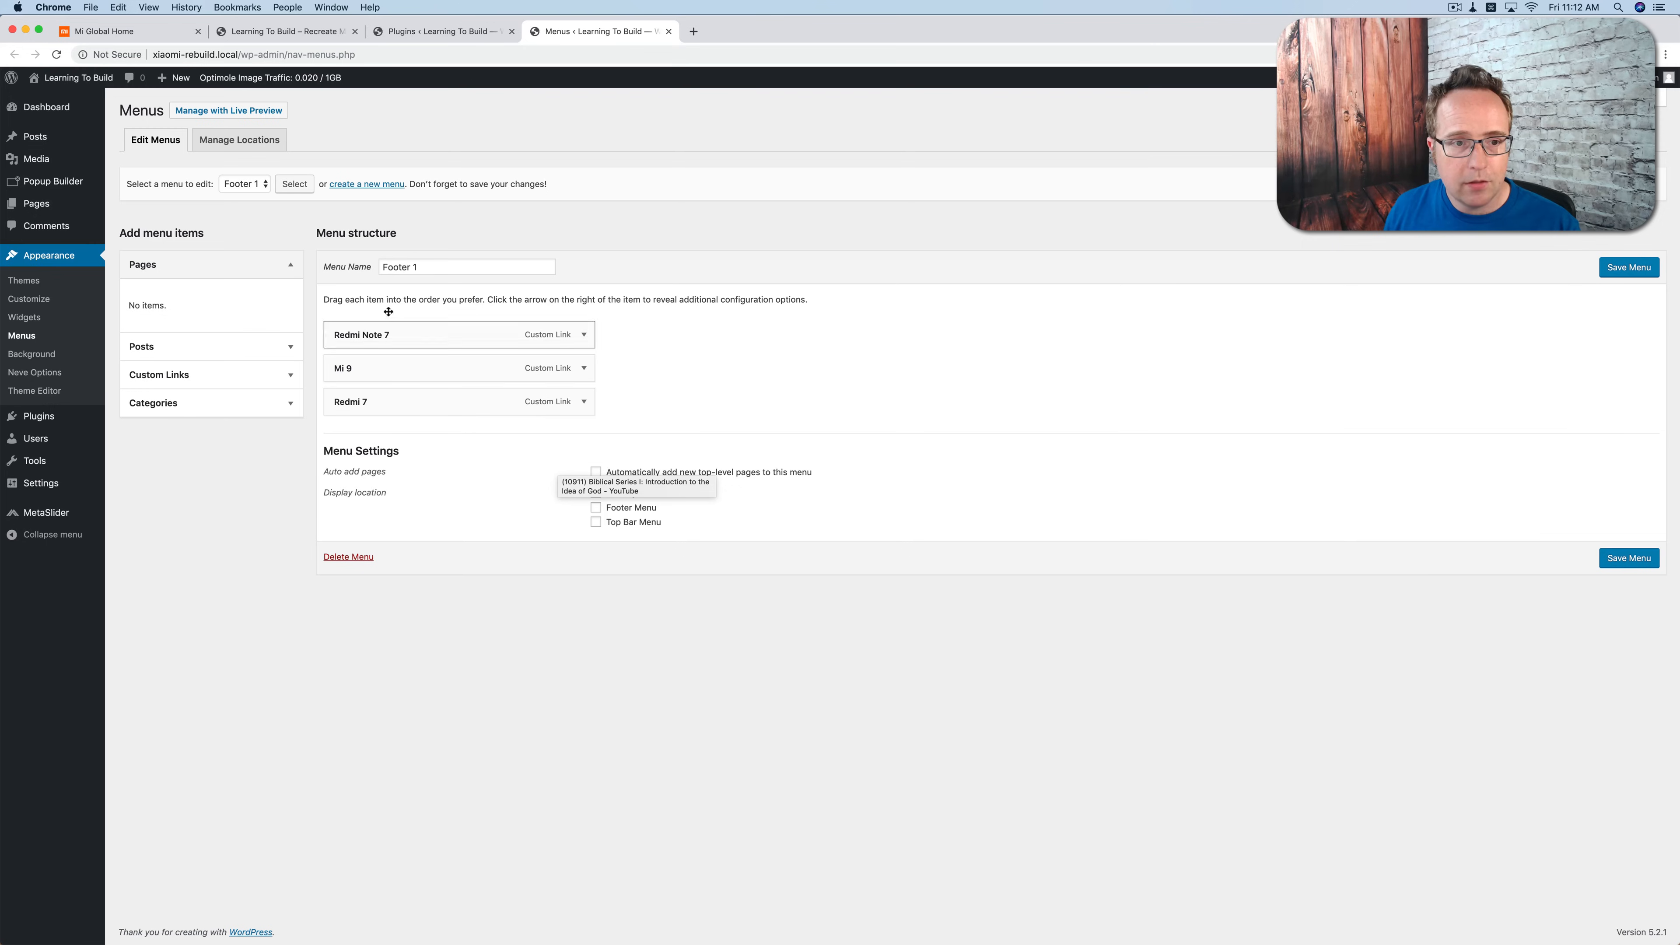
{"action": "left_click", "coordinate": [262, 190]}
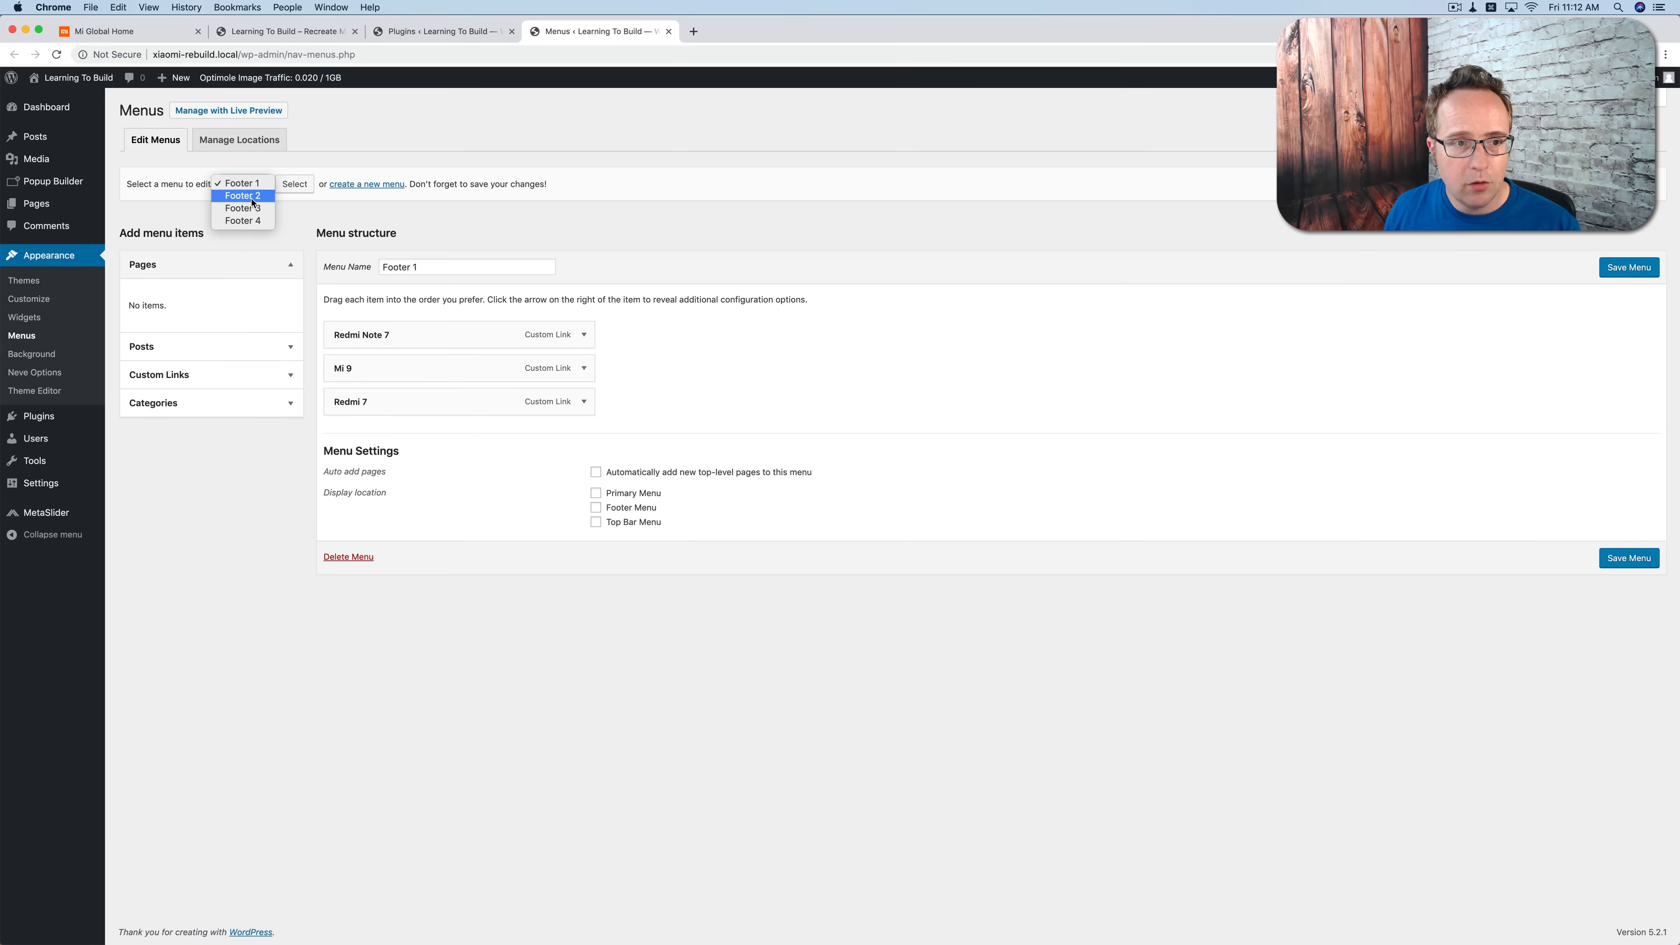
Step: Examine the footer link columns and the header navigation on the Mi Global homepage
{"action": "left_click", "coordinate": [134, 41]}
{"action": "left_click", "coordinate": [135, 41]}
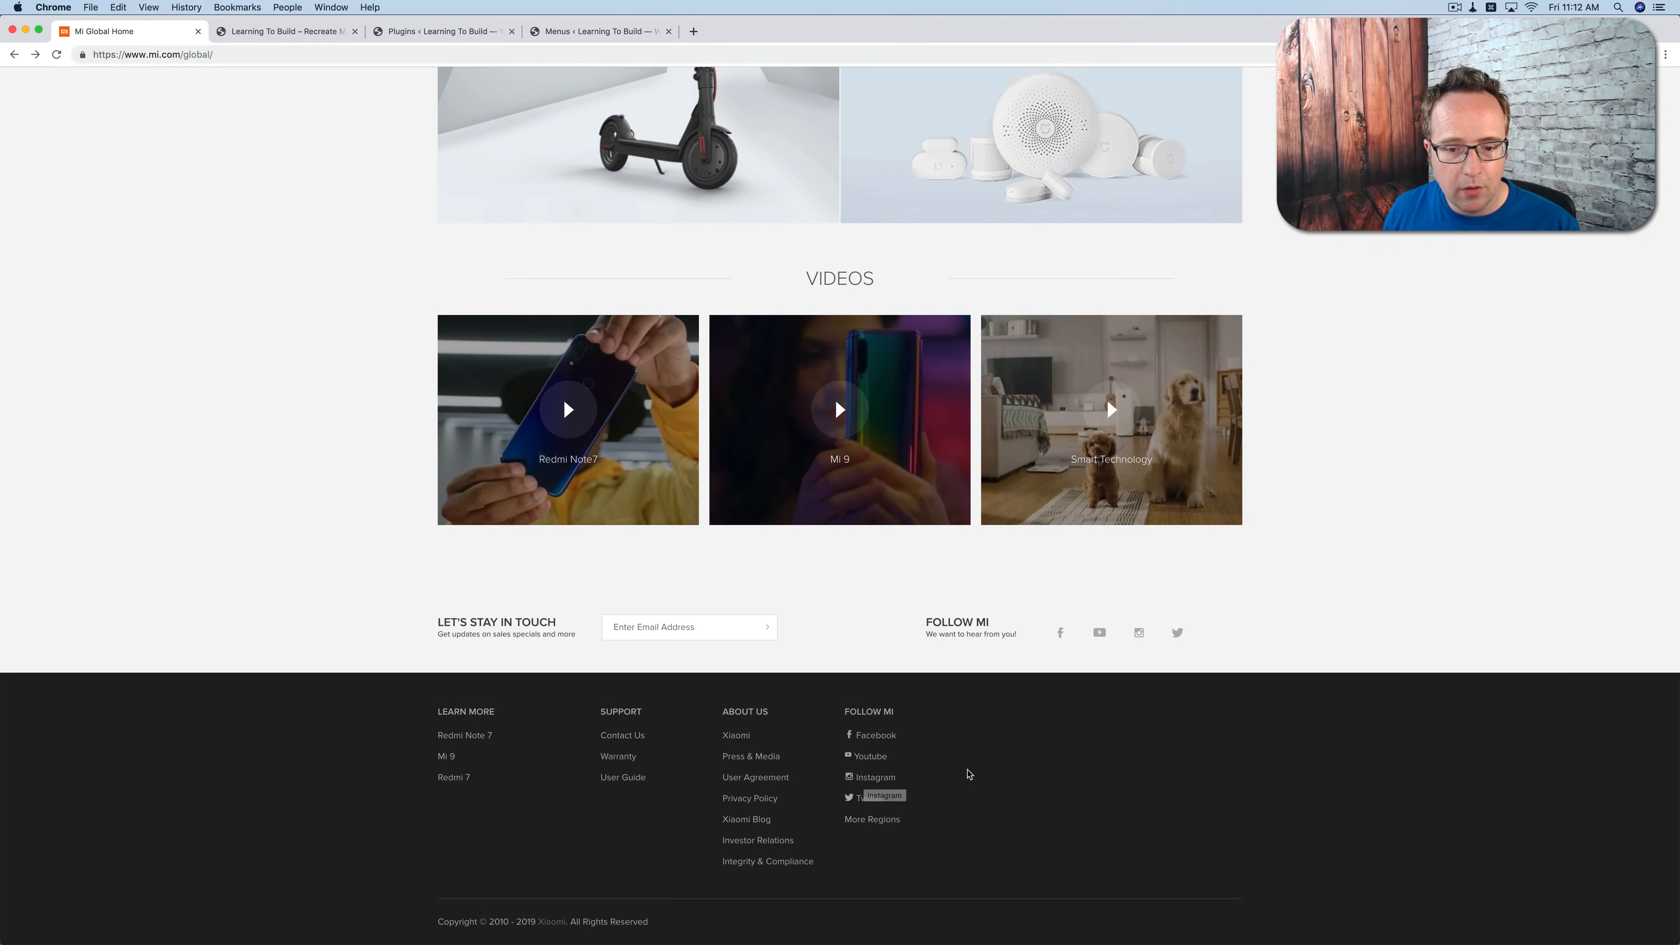
{"action": "scroll", "coordinate": [323, 683], "scroll_direction": "up", "scroll_amount": 15}
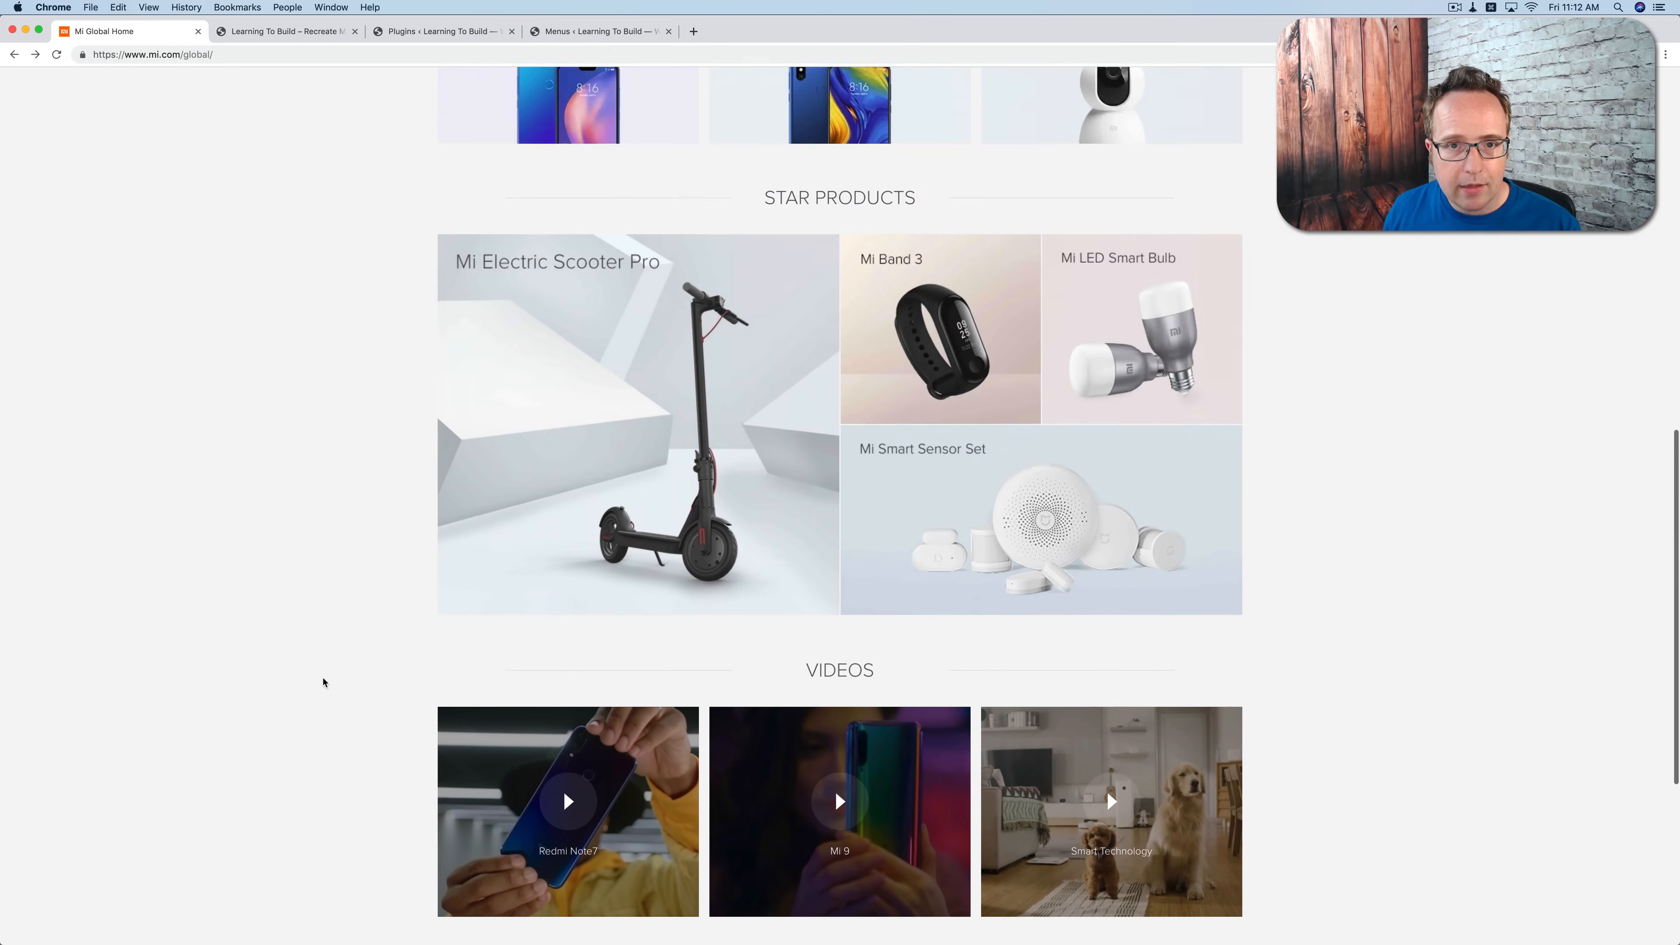
{"action": "scroll", "coordinate": [323, 683], "scroll_direction": "up", "scroll_amount": 4}
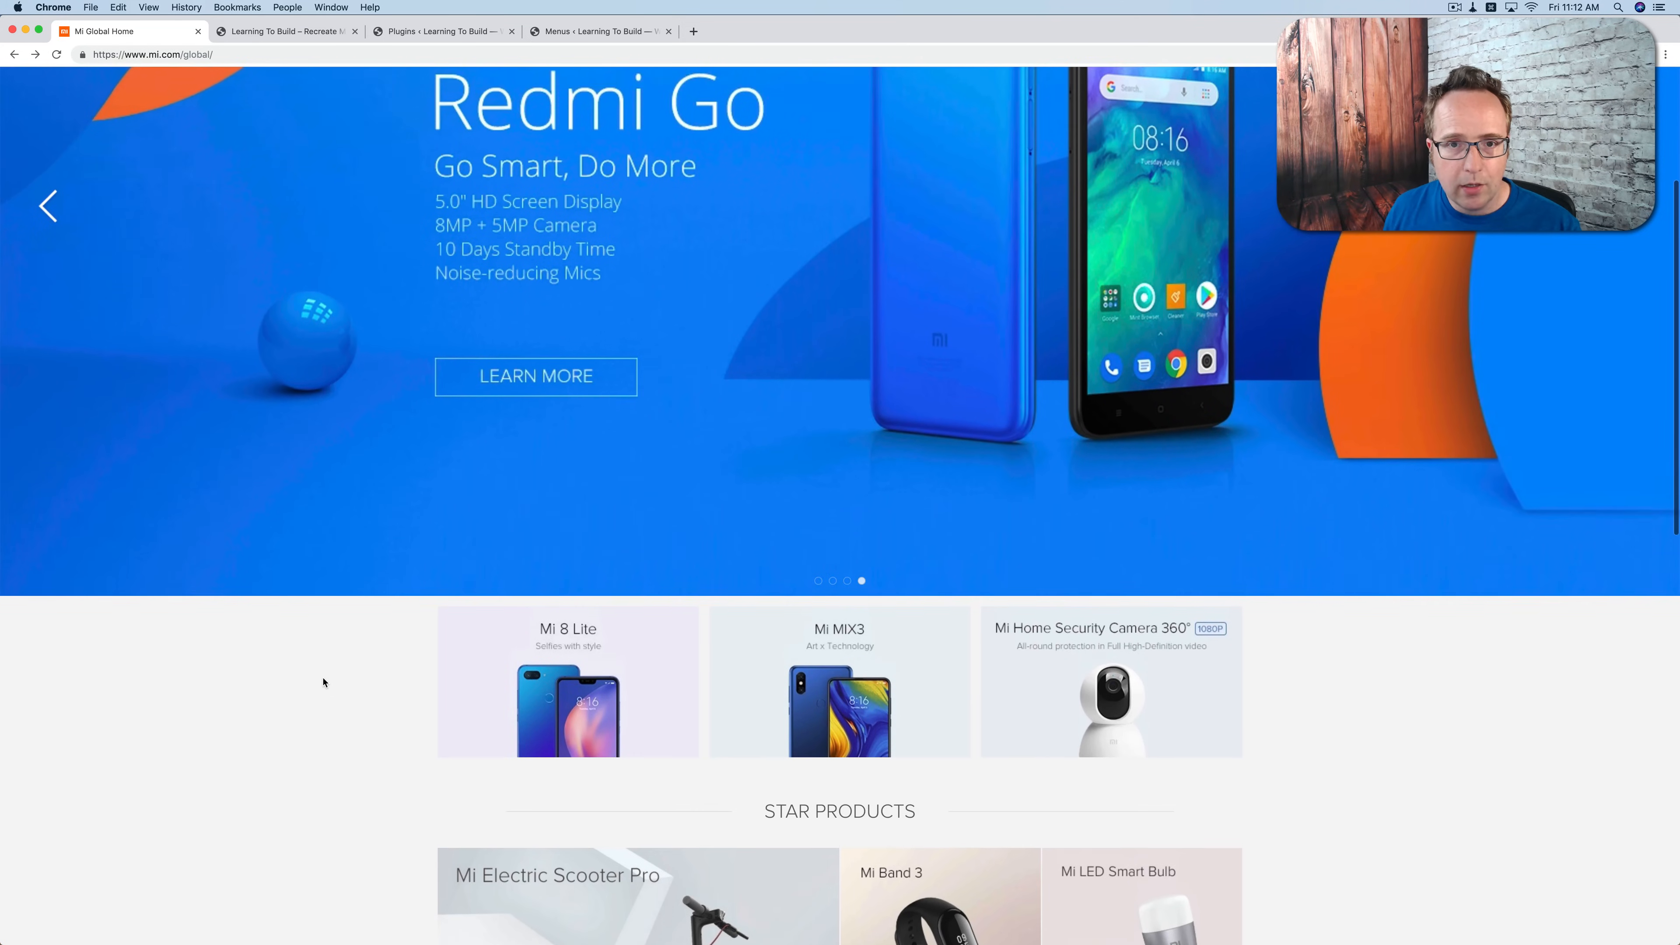
{"action": "scroll", "coordinate": [323, 683], "scroll_direction": "up", "scroll_amount": 2}
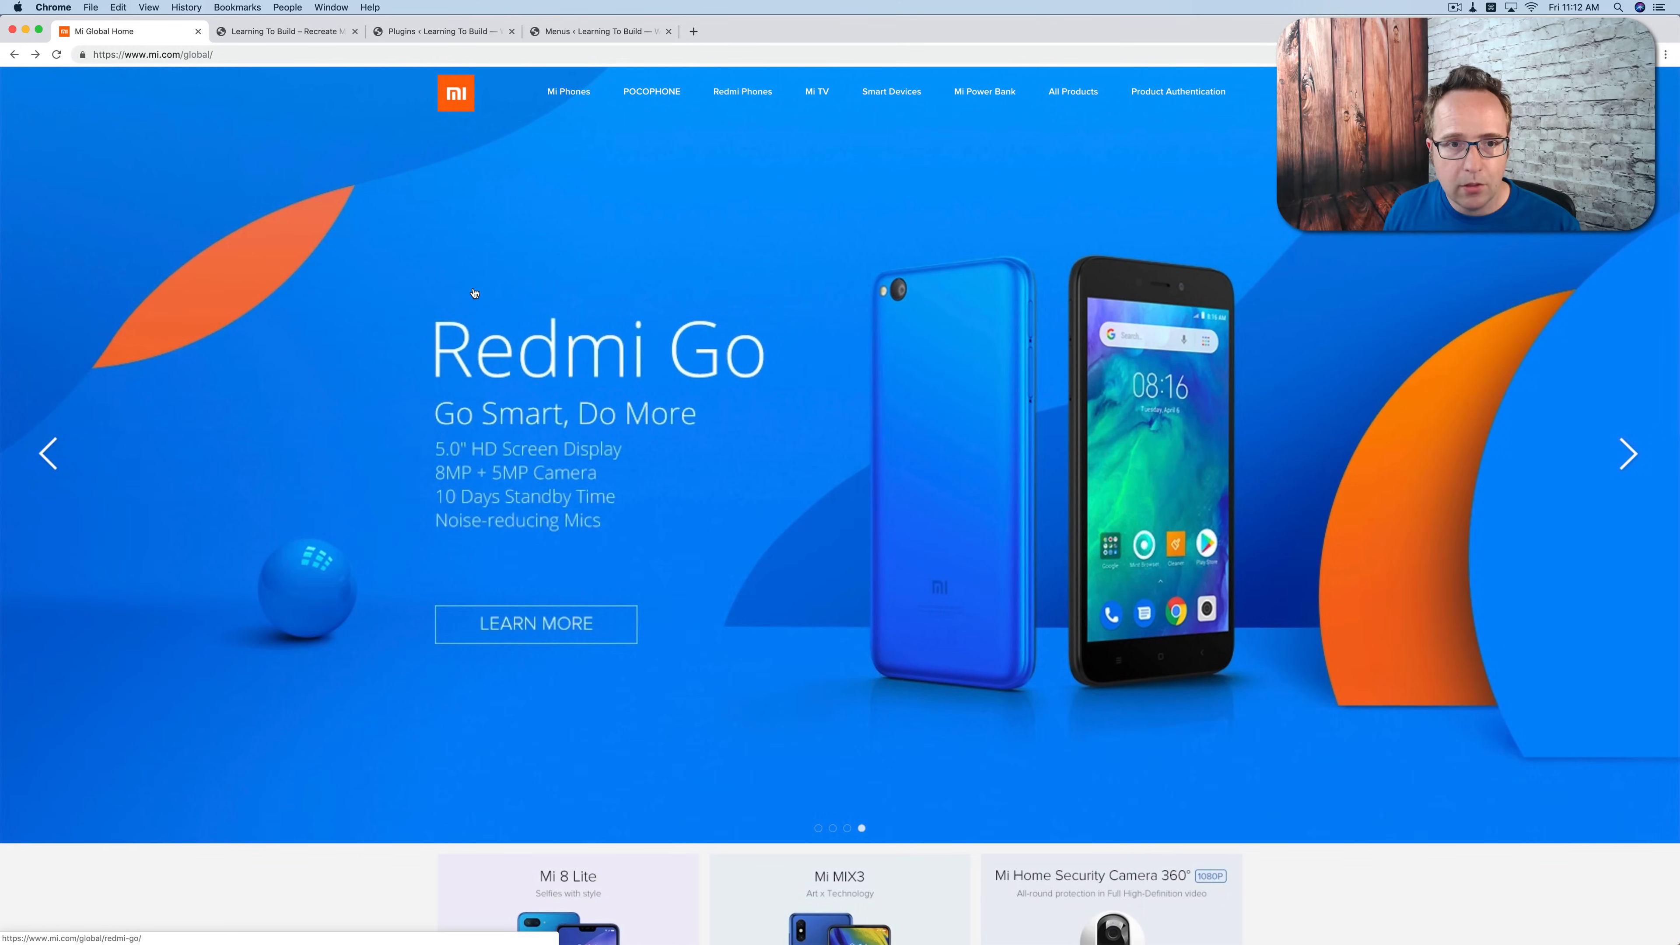
{"action": "mouse_move", "coordinate": [665, 94]}
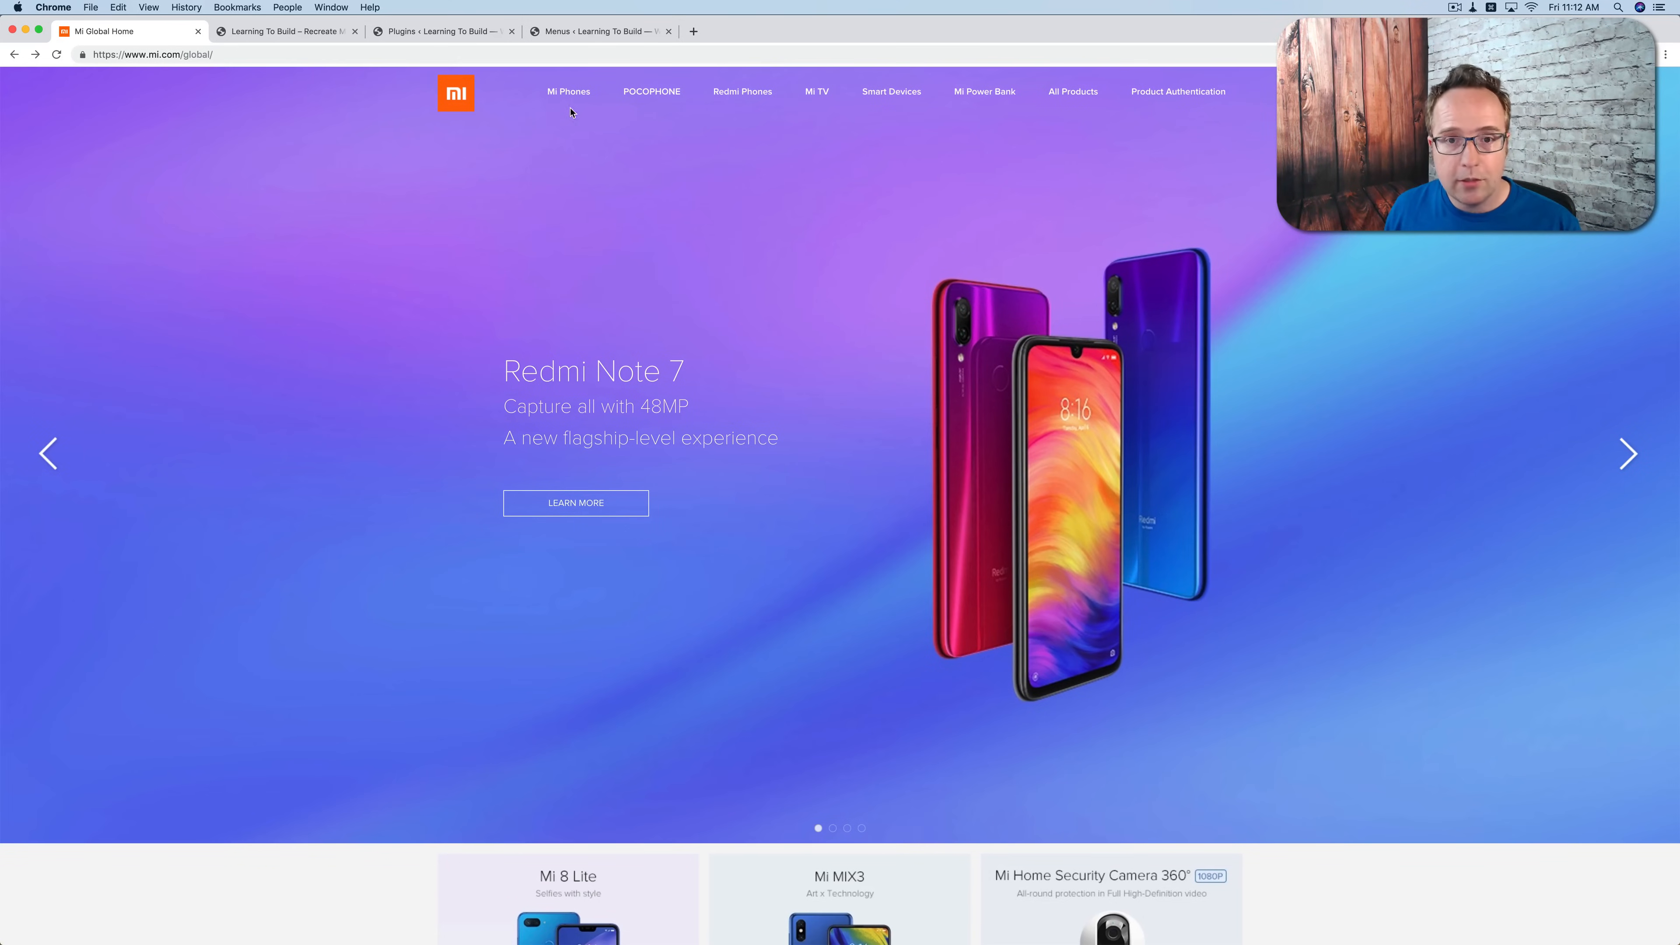
Step: Create a new WordPress menu named "Main Menu"
{"action": "left_click", "coordinate": [282, 31]}
{"action": "left_click", "coordinate": [528, 31]}
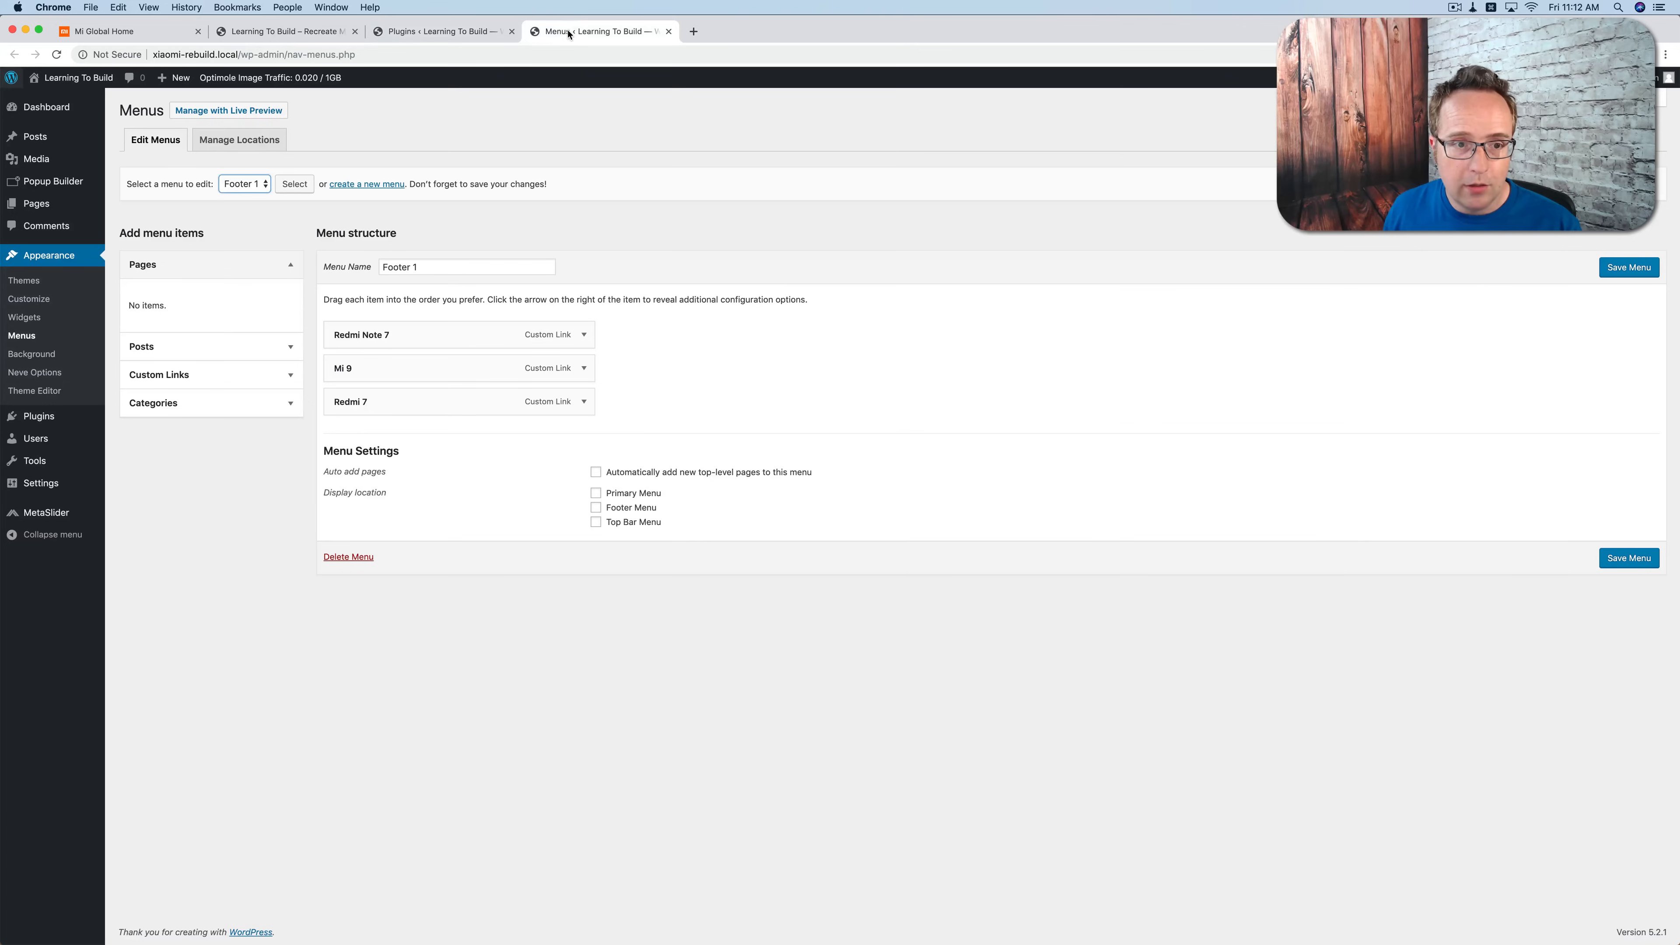
{"action": "left_click", "coordinate": [353, 190]}
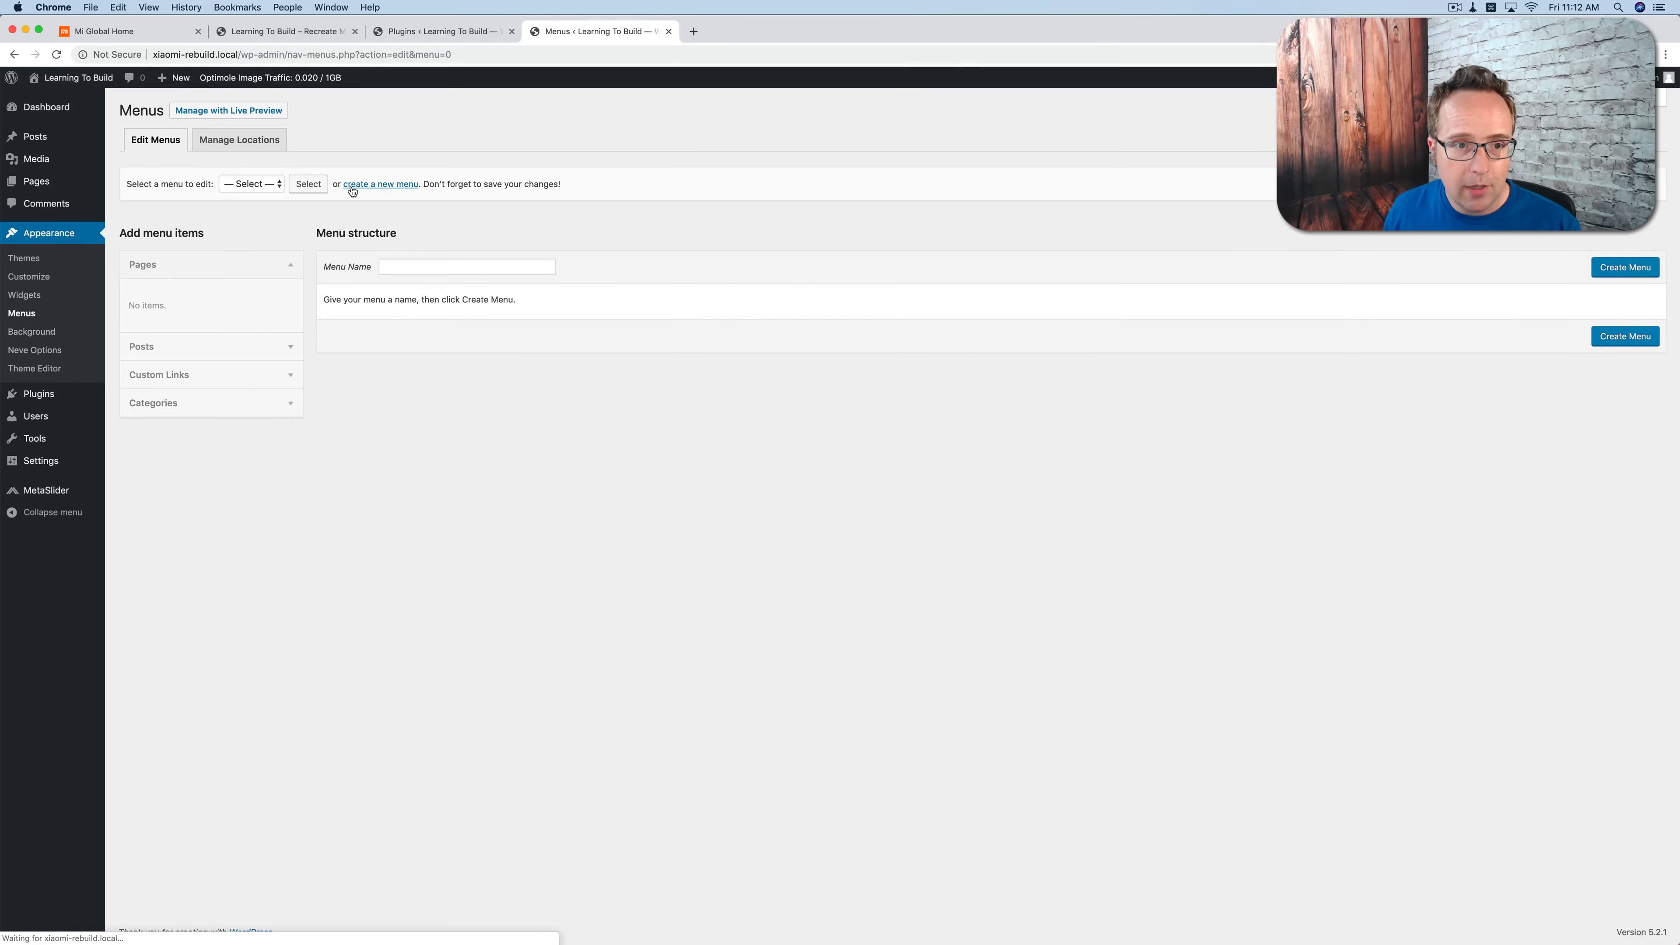
{"action": "left_click", "coordinate": [392, 266]}
{"action": "type", "text": "Main Mn"}
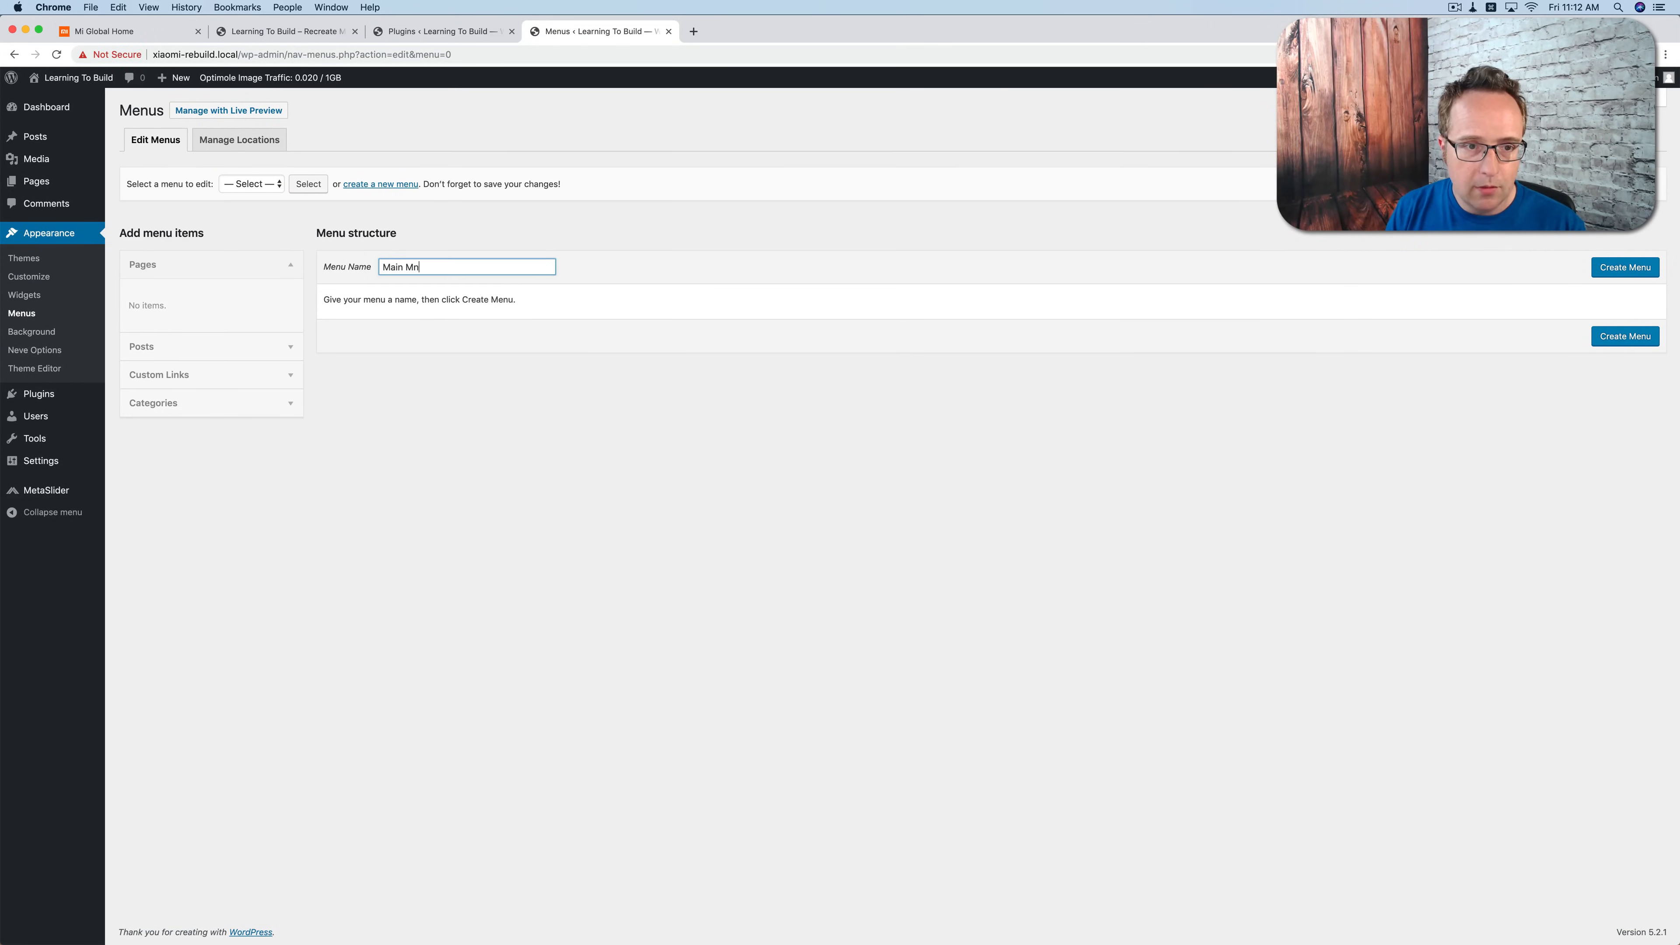
{"action": "key", "text": "BackSpace"}
{"action": "type", "text": "enu"}
{"action": "key", "text": "Return"}
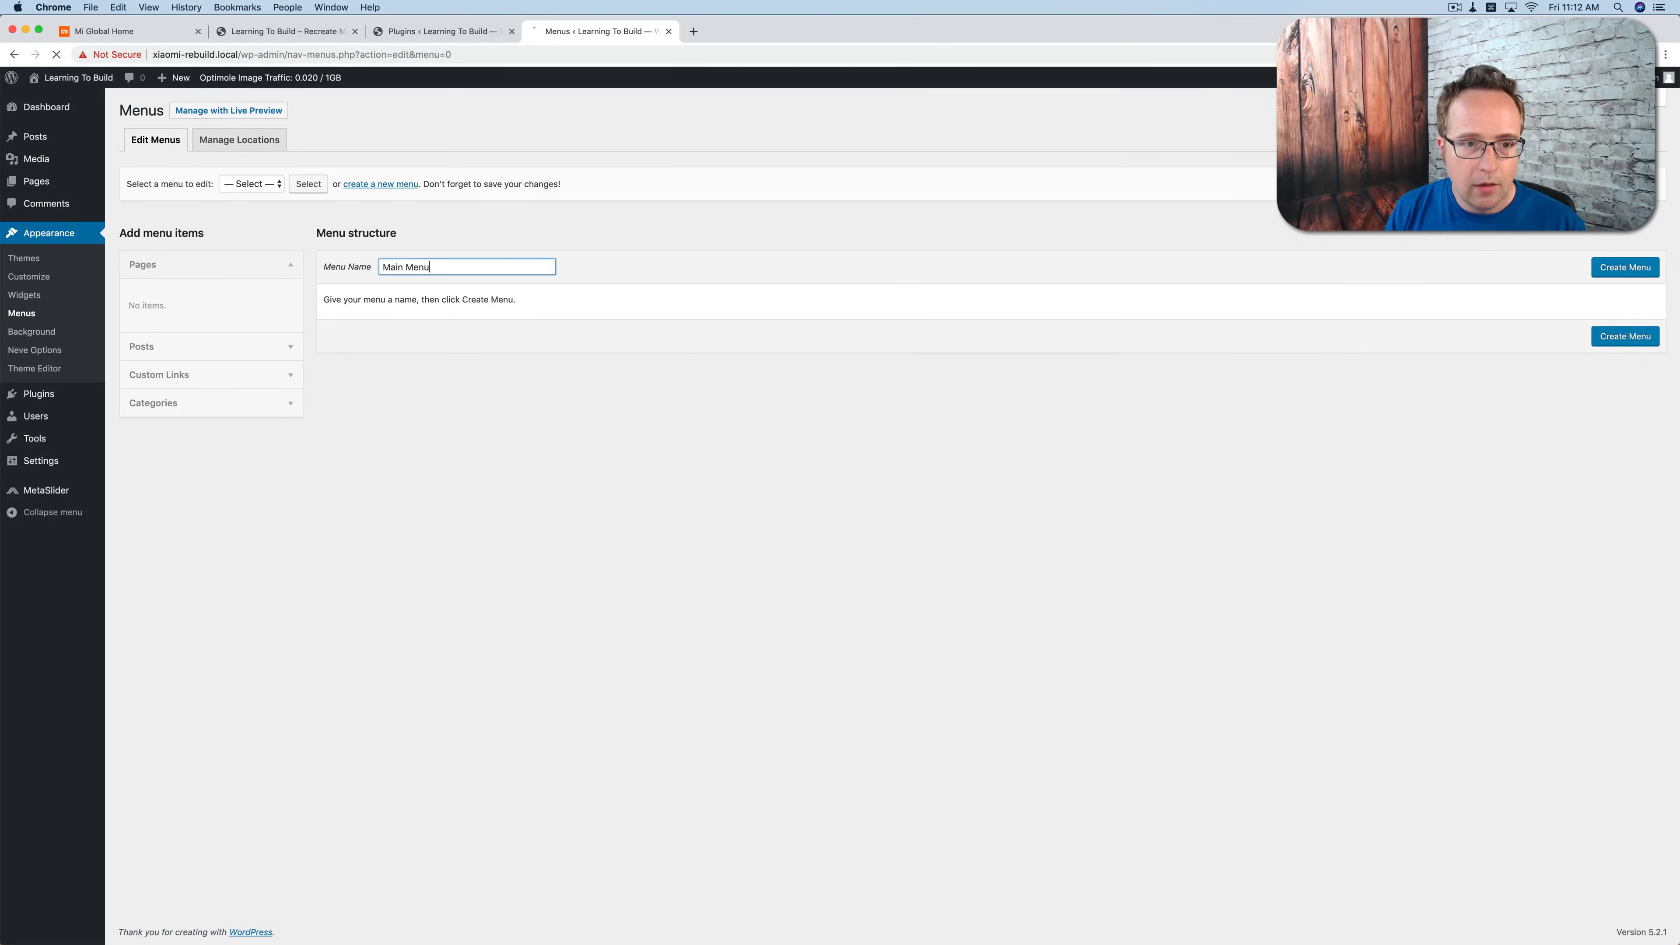
Step: Add a custom link "Mi Phones" with the URL # to the Main Menu
{"action": "left_click", "coordinate": [232, 374]}
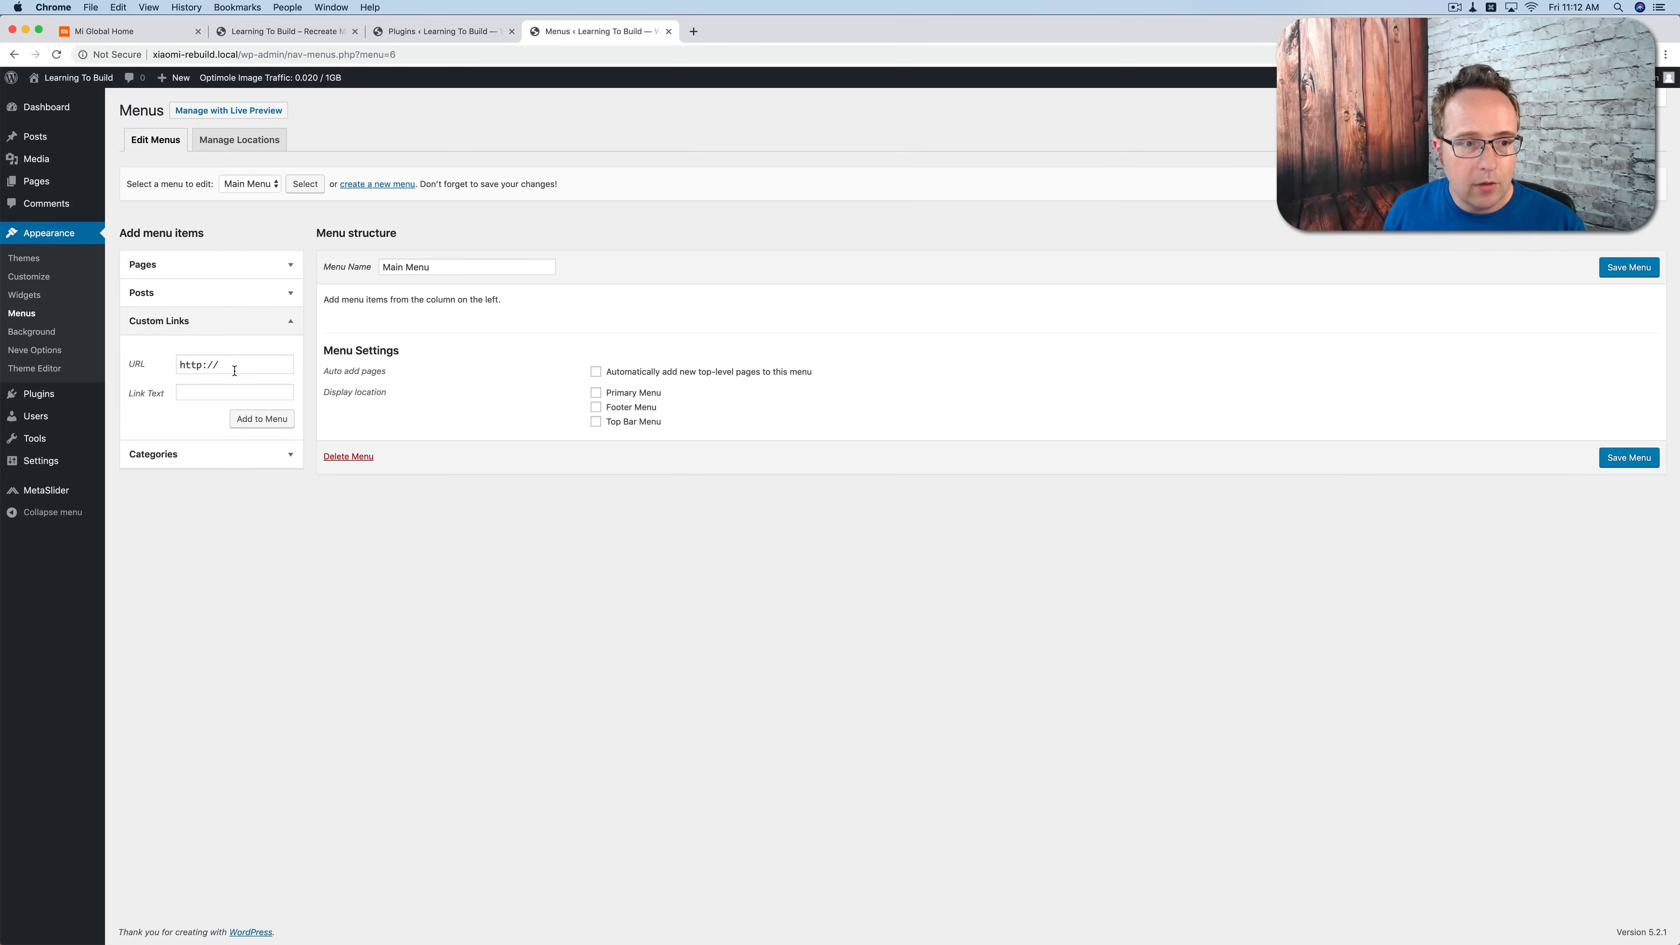
{"action": "left_click", "coordinate": [215, 366]}
{"action": "key", "text": "super+a"}
{"action": "type", "text": "#"}
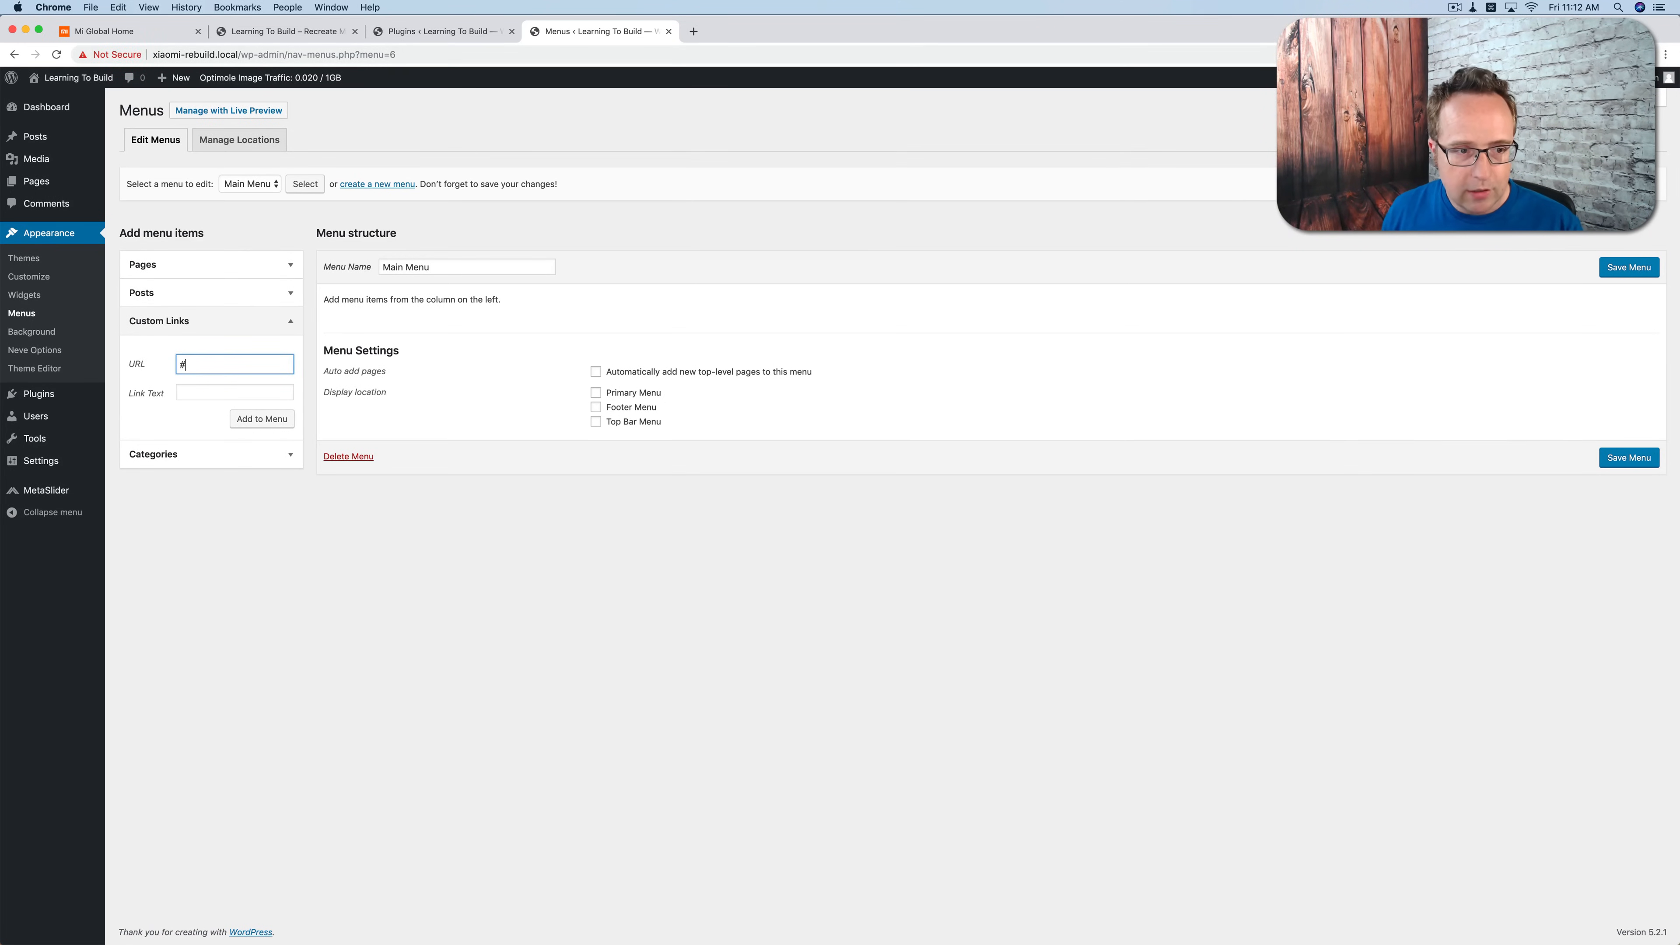
{"action": "left_click", "coordinate": [173, 35]}
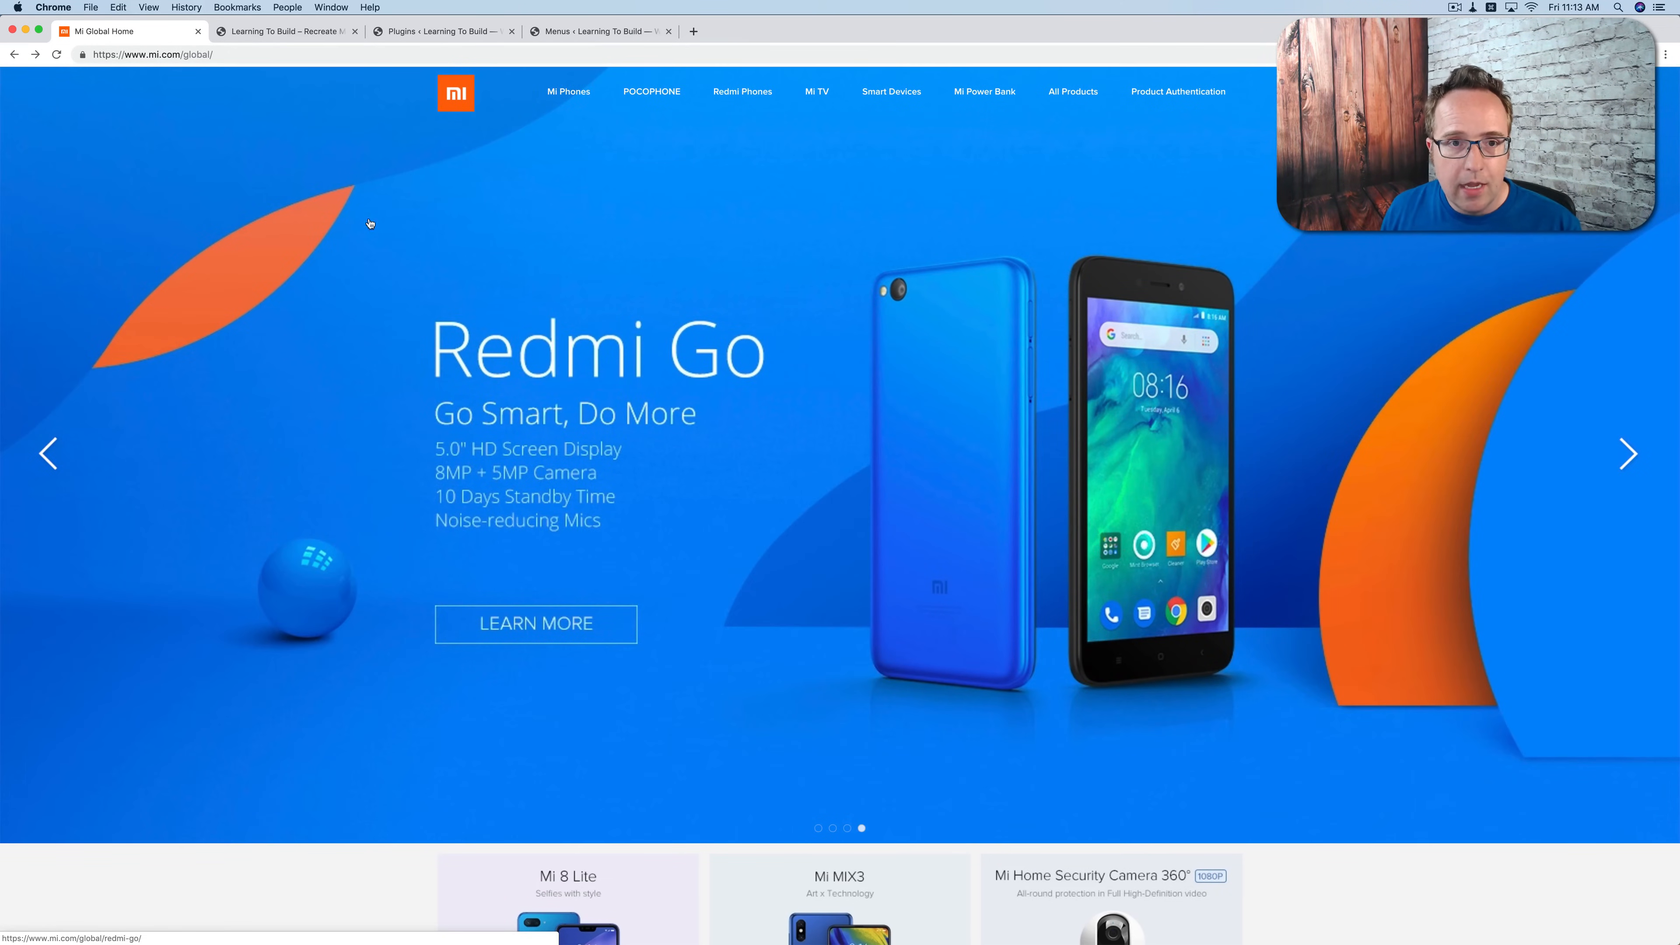
{"action": "left_click", "coordinate": [577, 31]}
{"action": "left_click", "coordinate": [234, 393]}
{"action": "type", "text": "Mi Phones"}
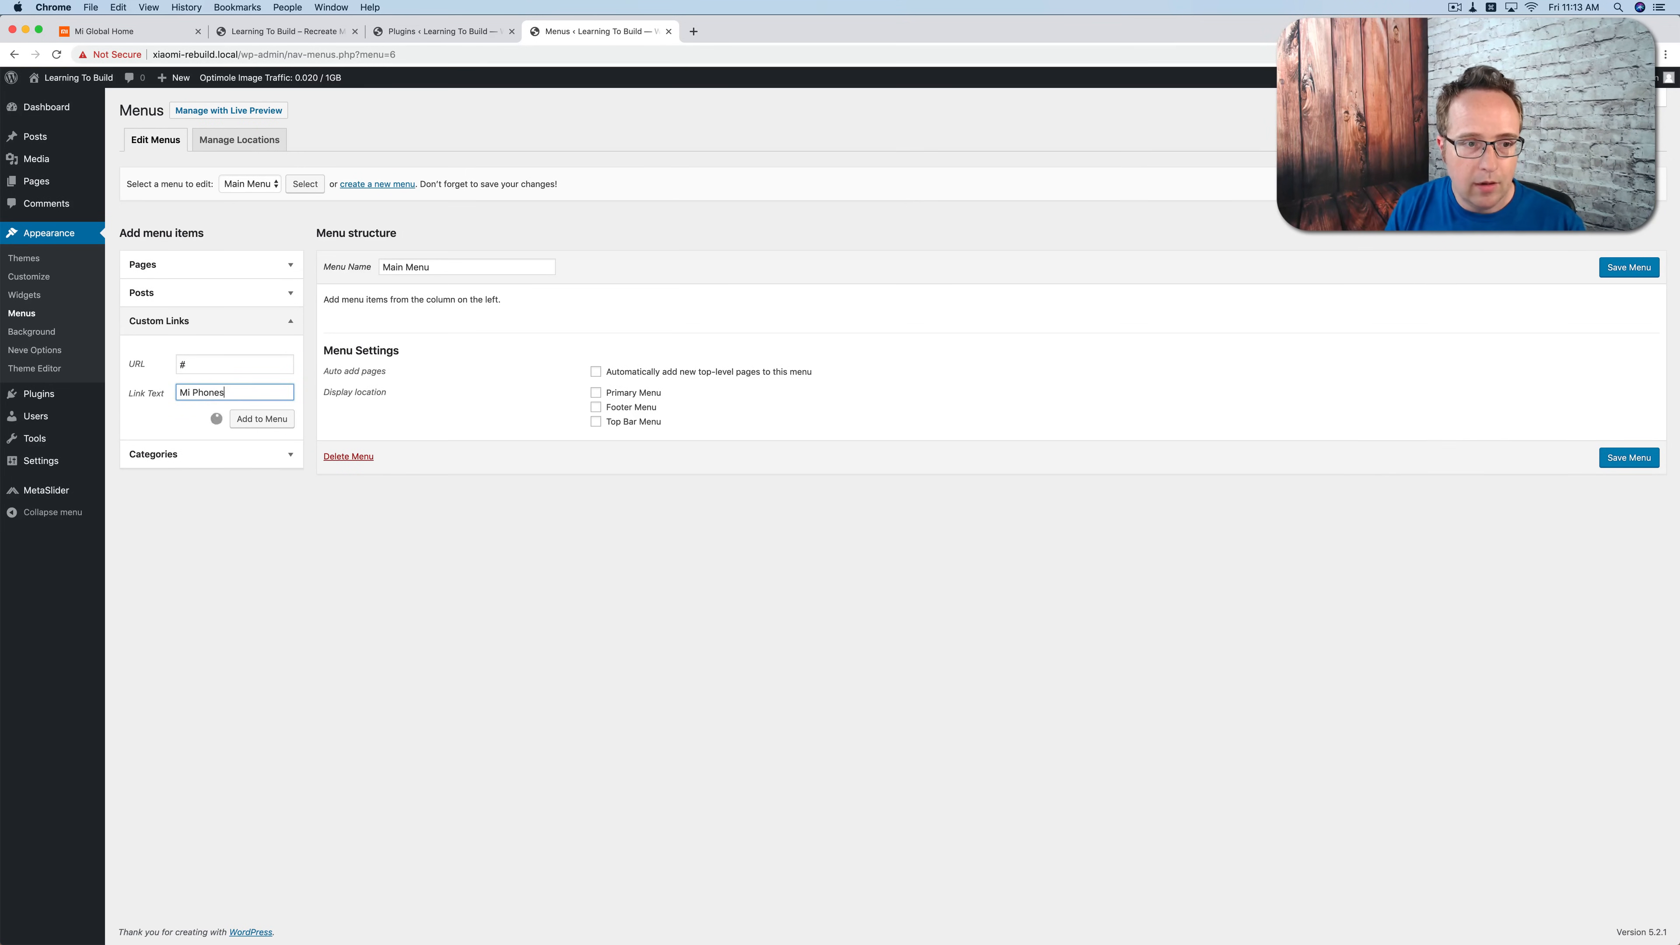
{"action": "key", "text": "Return"}
Step: Add a custom link "POCOPHONE" with the URL # to the Main Menu, matching the Mi site's navigation
{"action": "left_click", "coordinate": [107, 32]}
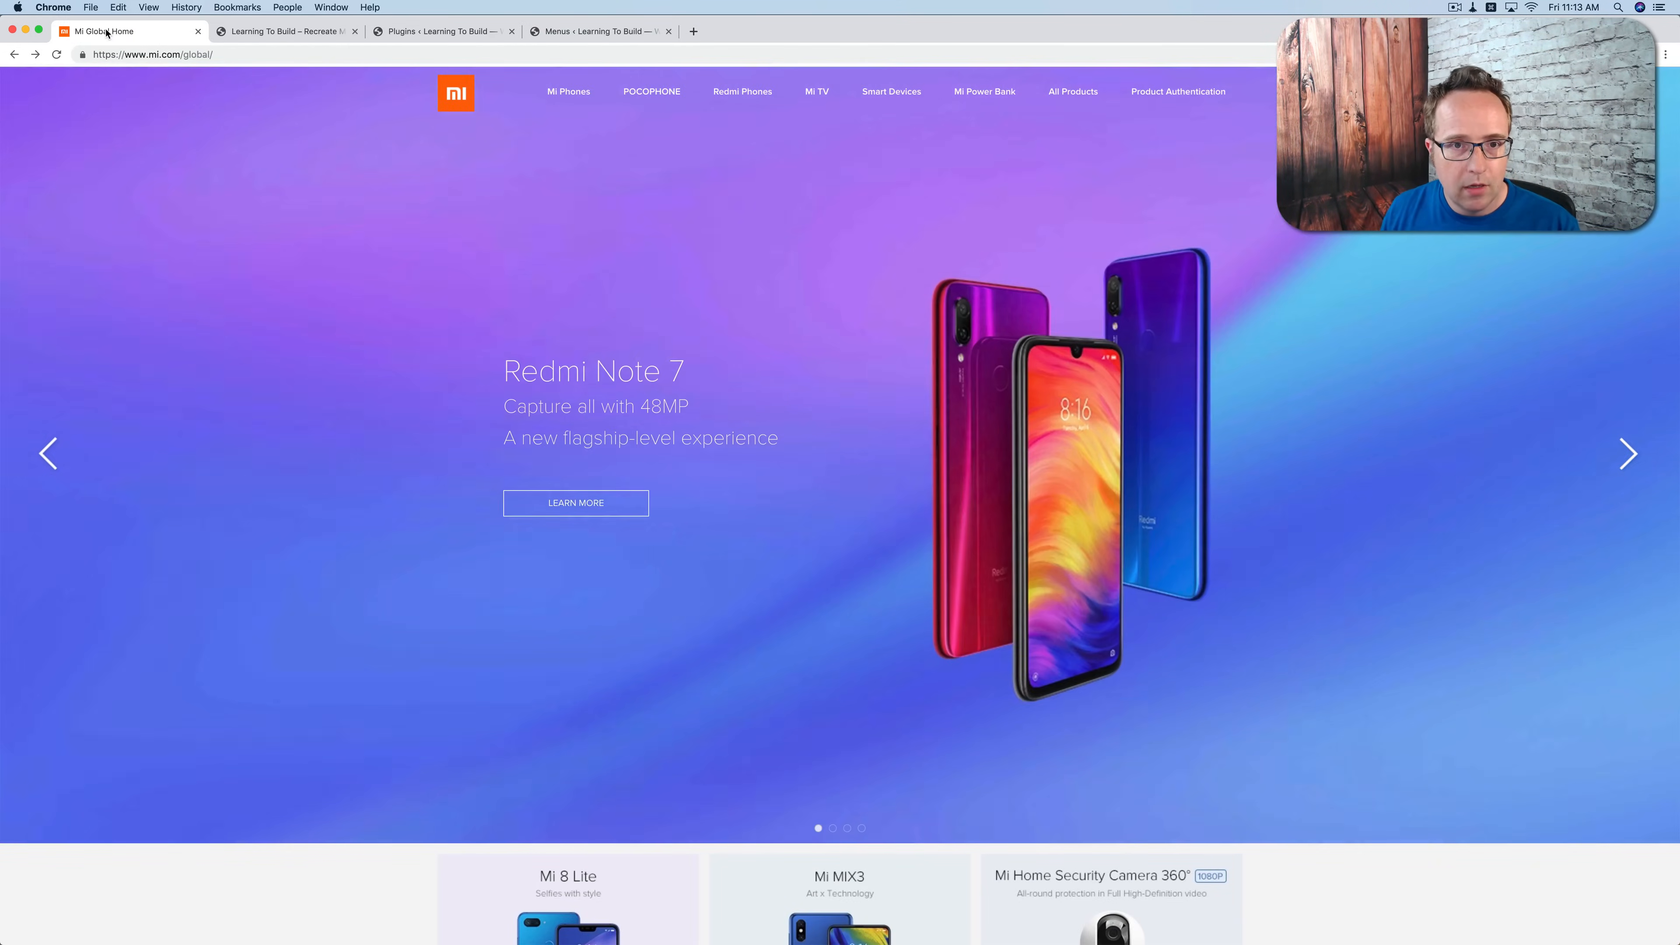
{"action": "left_click", "coordinate": [601, 33]}
{"action": "triple_click", "coordinate": [222, 375]}
{"action": "type", "text": "#"}
{"action": "key", "text": "Tab"}
{"action": "type", "text": "PoCOPHONE"}
{"action": "left_click", "coordinate": [274, 427]}
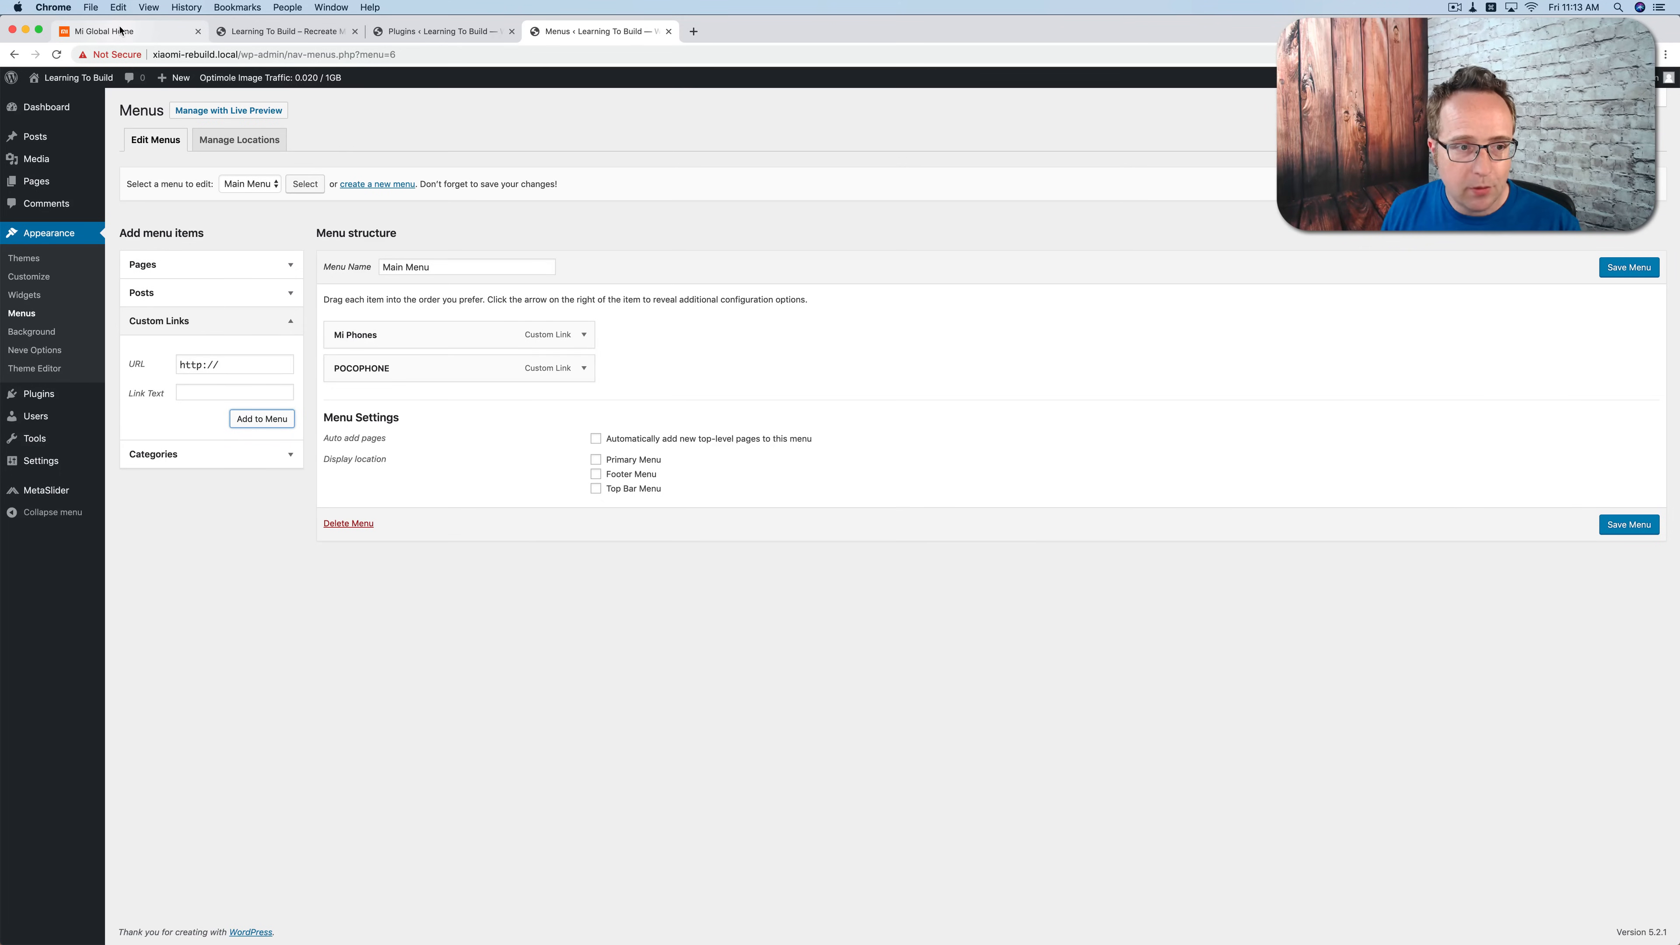
Step: Add a custom link "Redmi Phones" with the URL # to the Main Menu
{"action": "left_click", "coordinate": [160, 373]}
{"action": "type", "text": "#"}
{"action": "left_click", "coordinate": [179, 392]}
{"action": "left_click", "coordinate": [129, 30]}
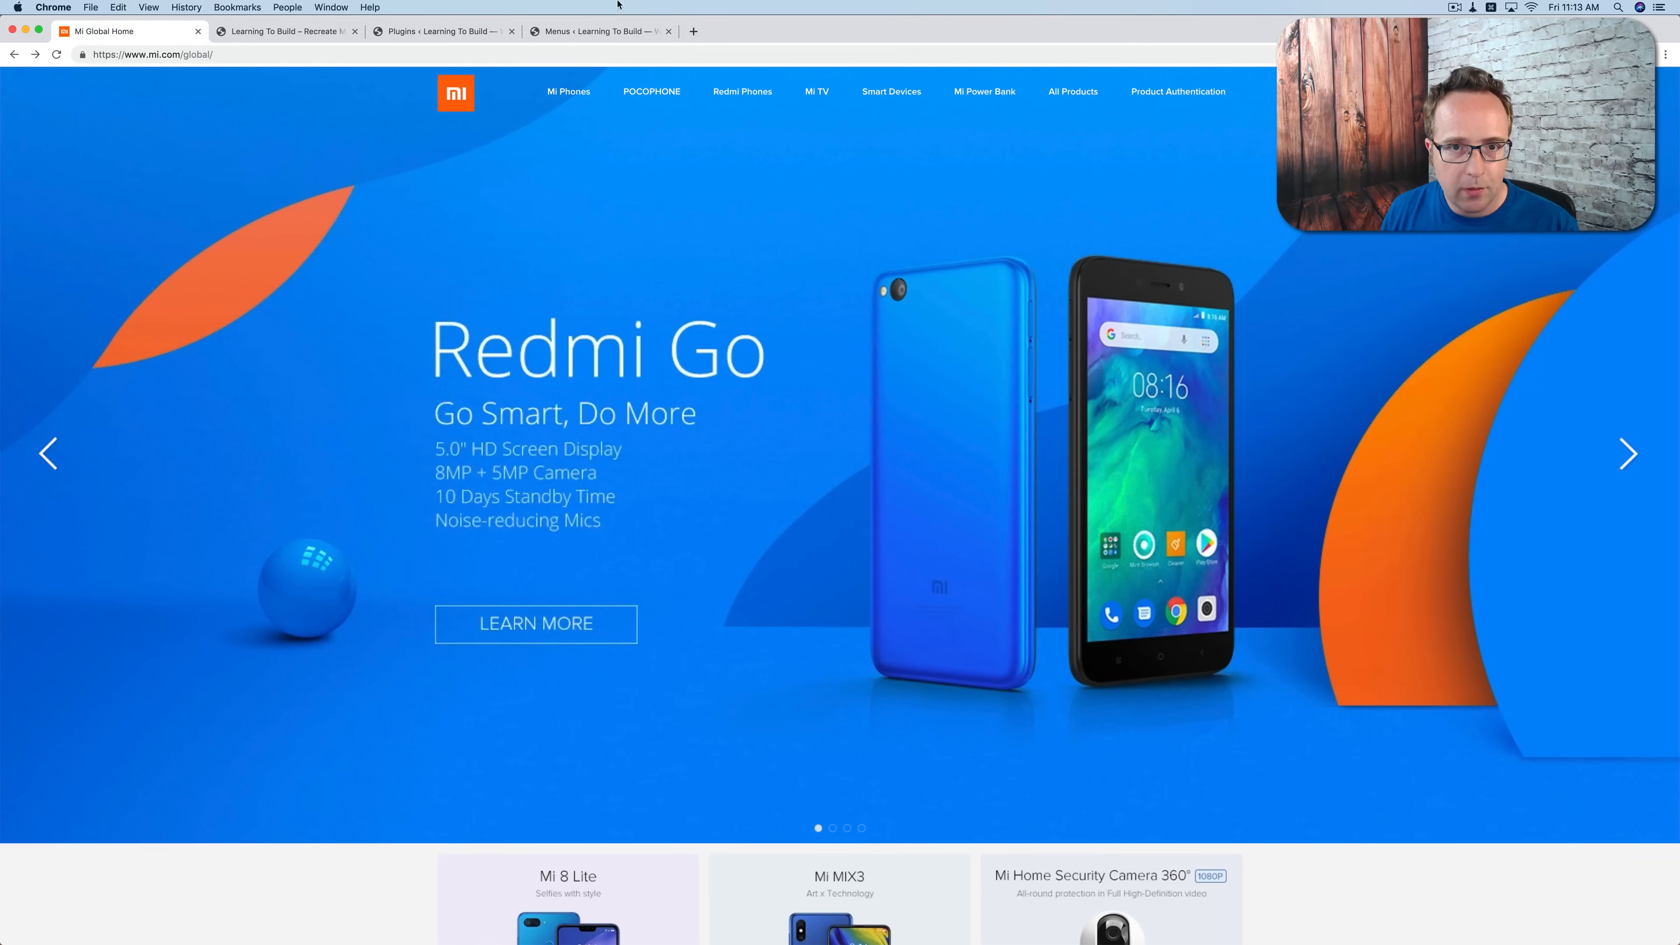
{"action": "left_click", "coordinate": [582, 30]}
{"action": "type", "text": "Redmi Phones"}
{"action": "key", "text": "Return"}
Step: Check the Mi site's next navigation entry and add it as a custom link "Mi TV" with the URL #
{"action": "left_click", "coordinate": [132, 31]}
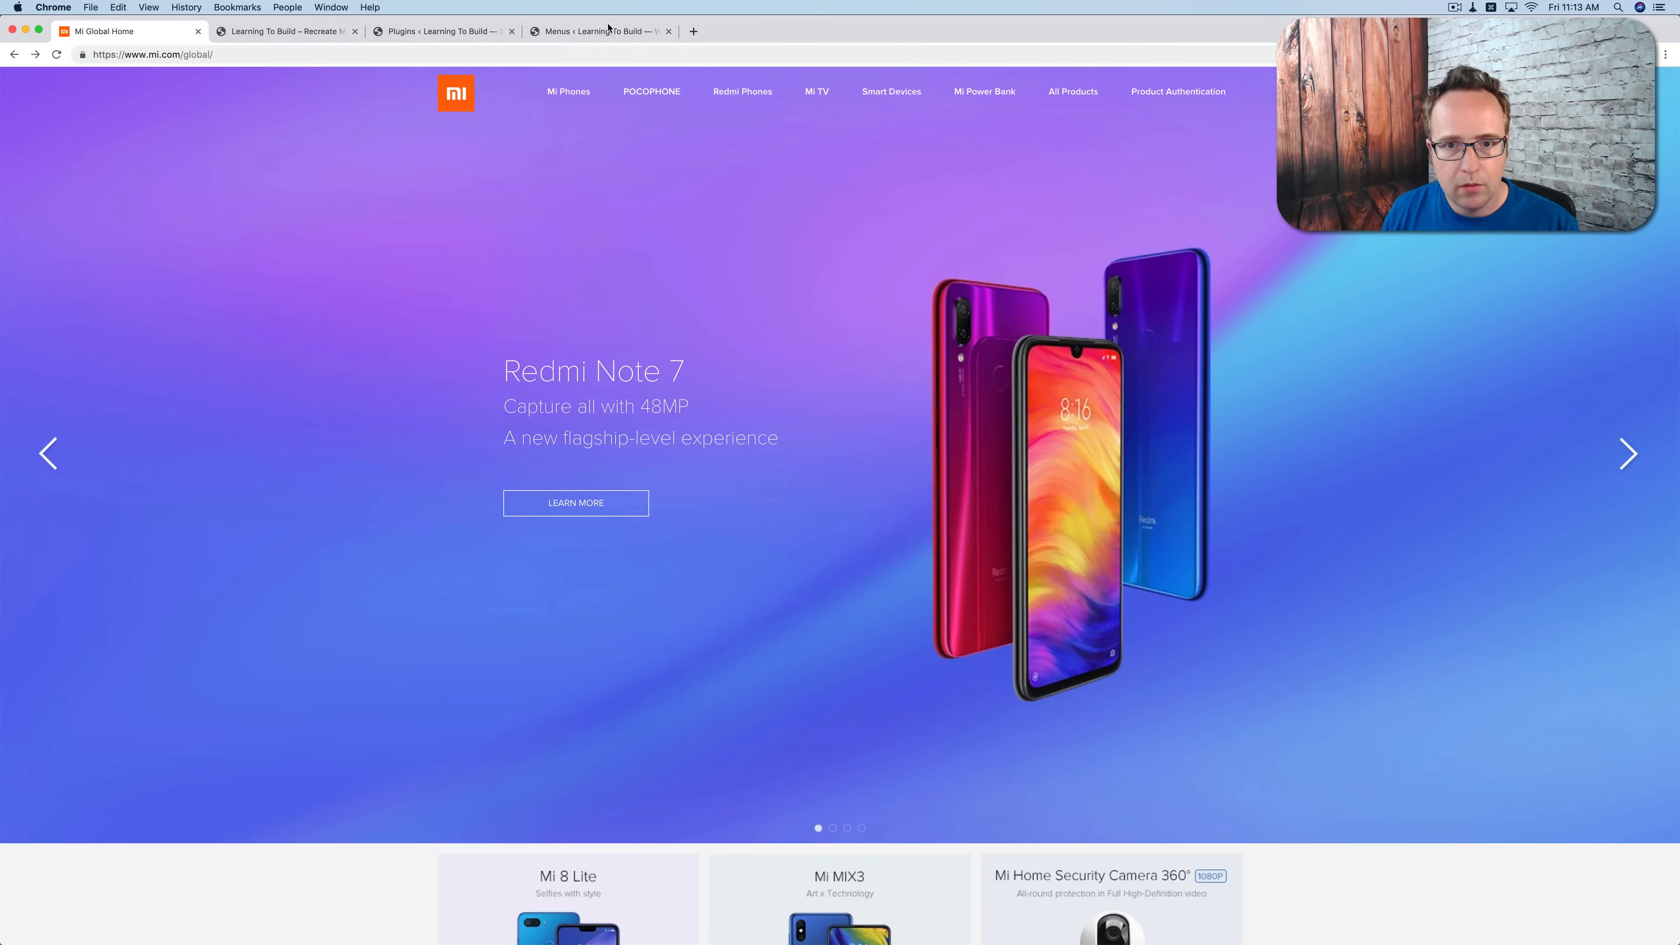
{"action": "left_click", "coordinate": [603, 36]}
{"action": "triple_click", "coordinate": [232, 363]}
{"action": "type", "text": "#"}
{"action": "key", "text": "Tab"}
{"action": "type", "text": "Mi TV"}
{"action": "key", "text": "Return"}
Step: Add a custom link "Smart Devices" with the URL # to the Main Menu
{"action": "triple_click", "coordinate": [235, 362]}
{"action": "type", "text": "#\tSmart D"}
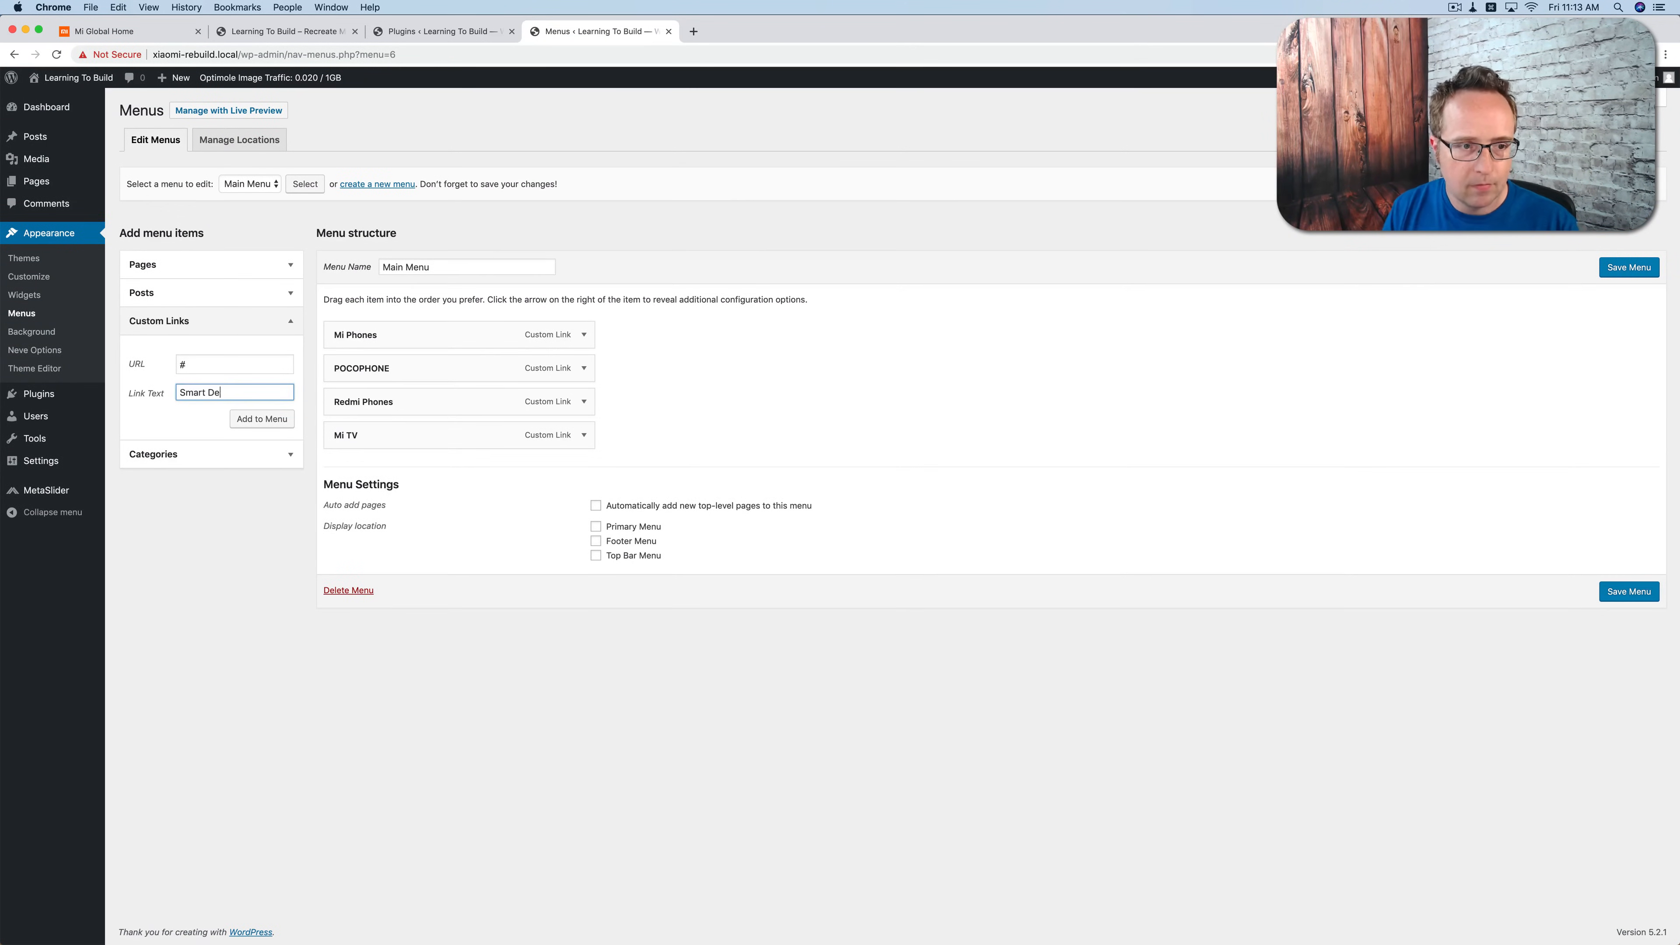
{"action": "type", "text": "evices"}
{"action": "key", "text": "Return"}
Step: Check the Mi site's next navigation entry and add a custom link "Mi Powerbank" with the URL #
{"action": "left_click", "coordinate": [128, 30]}
{"action": "left_click", "coordinate": [603, 31]}
{"action": "triple_click", "coordinate": [235, 363]}
{"action": "type", "text": "#\tMi Powerbank"}
{"action": "key", "text": "Return"}
Step: Add custom links "All Products" and "Product Authentication" to the Main Menu, both with the URL #
{"action": "triple_click", "coordinate": [235, 363]}
{"action": "type", "text": "#\tAll Products"}
{"action": "key", "text": "Return"}
{"action": "triple_click", "coordinate": [235, 363]}
{"action": "type", "text": "#\tProduct Authentication"}
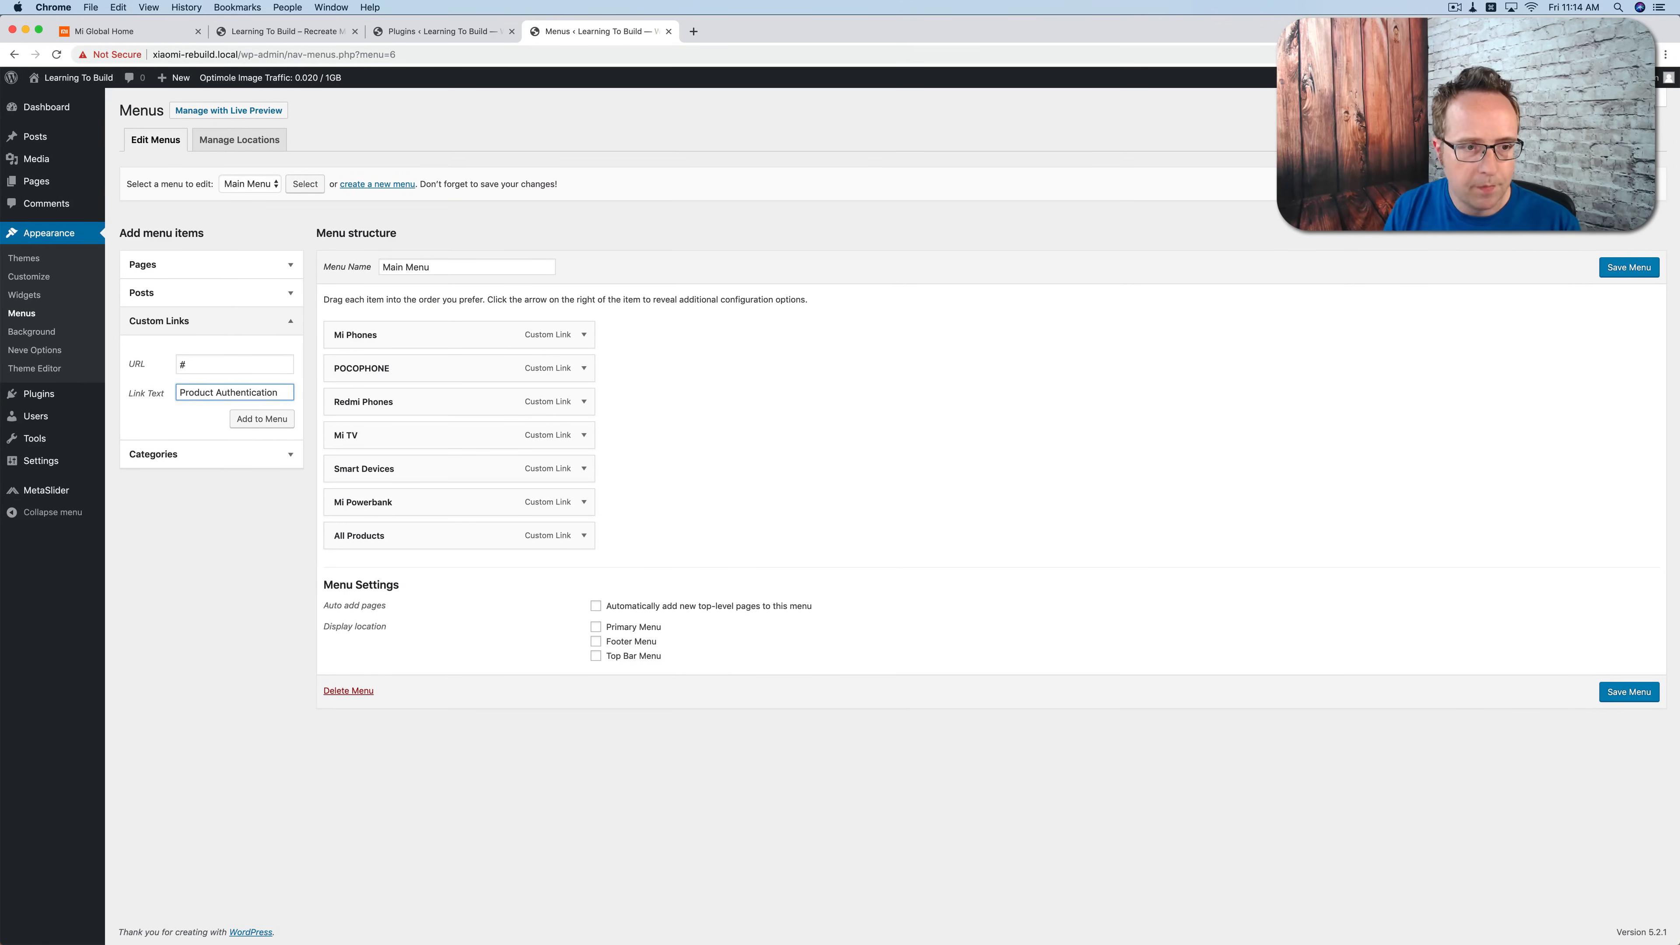
{"action": "key", "text": "Return"}
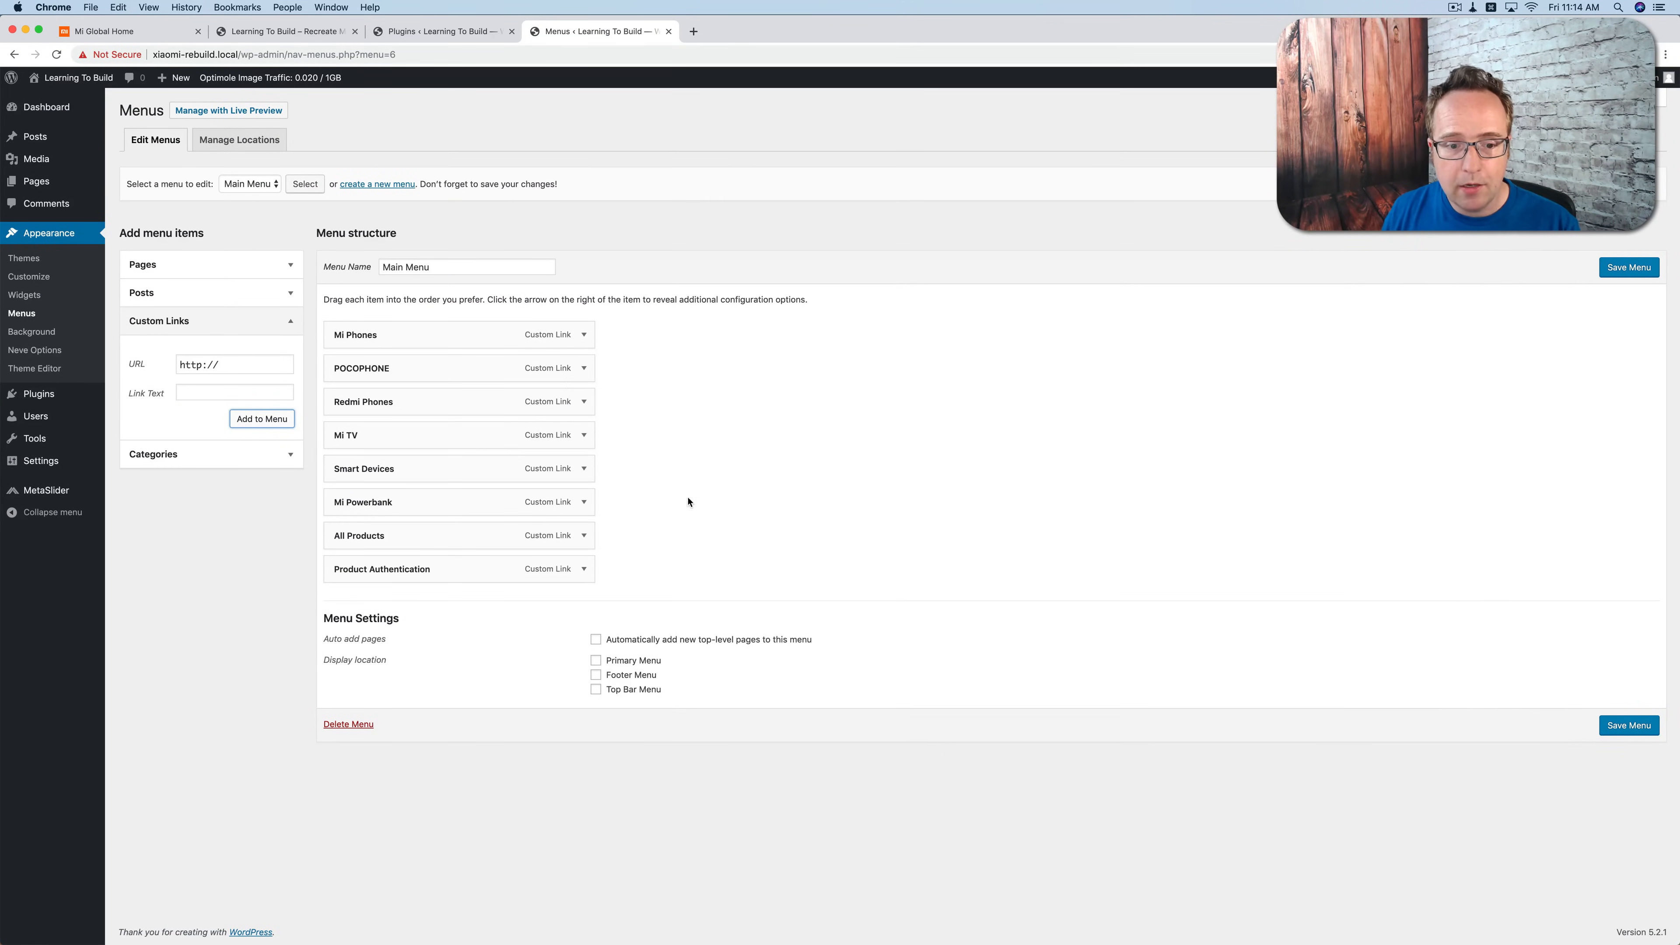
Step: Assign the Main Menu to the Primary Menu display location and save it
{"action": "left_click", "coordinate": [595, 661]}
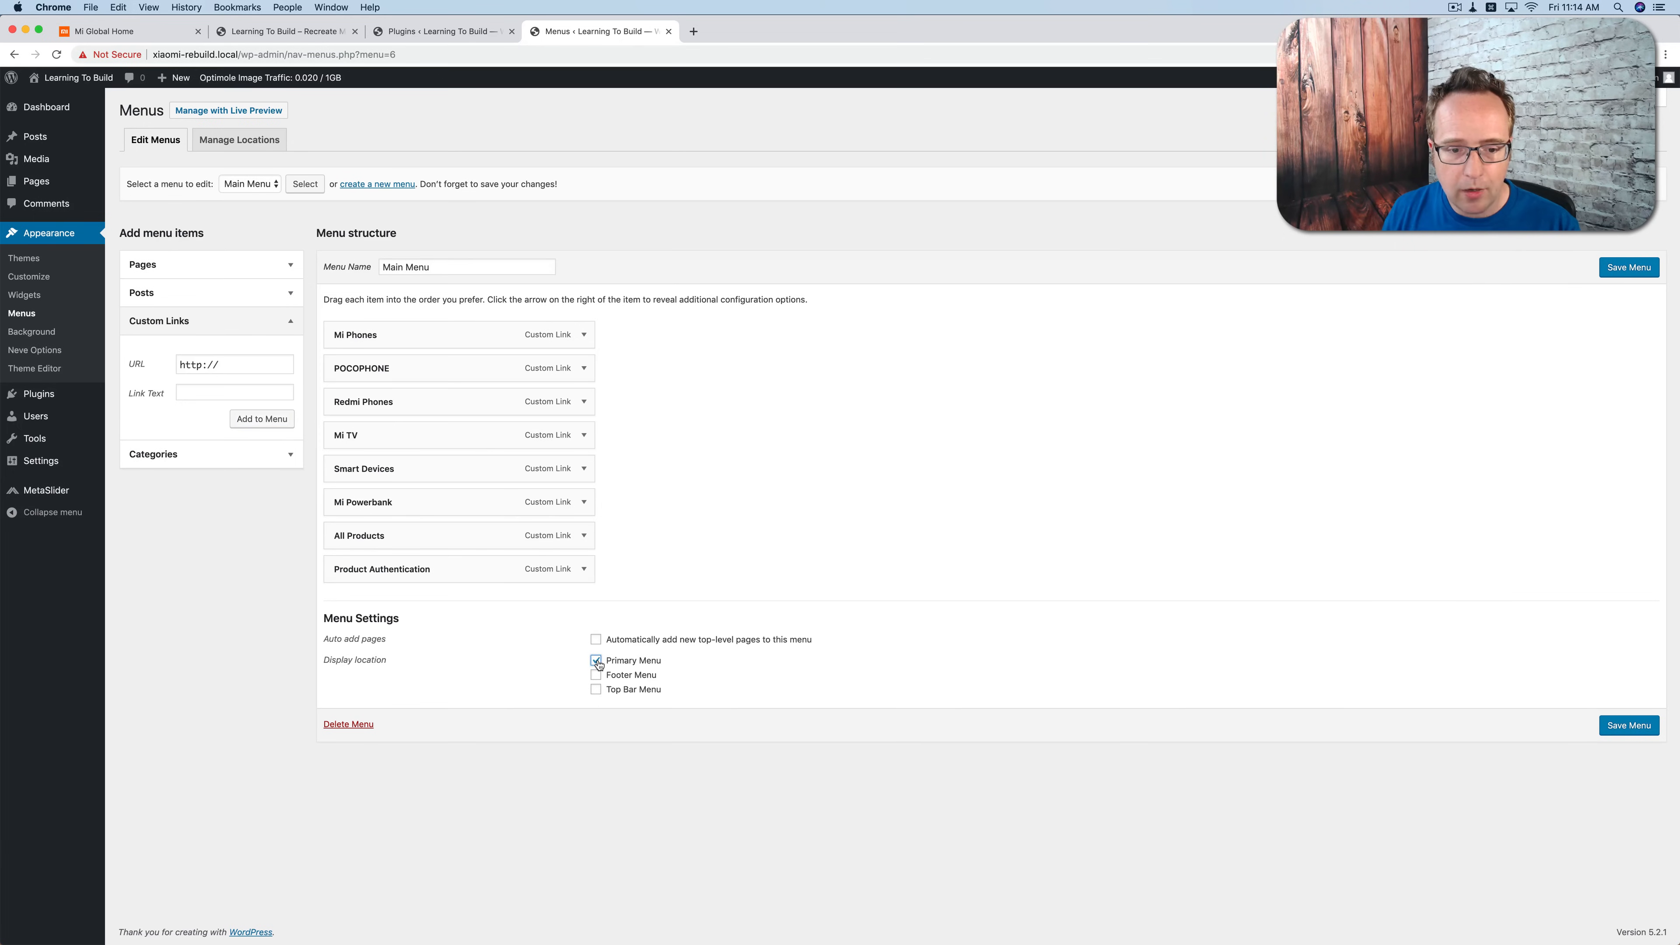
{"action": "left_click", "coordinate": [1626, 269]}
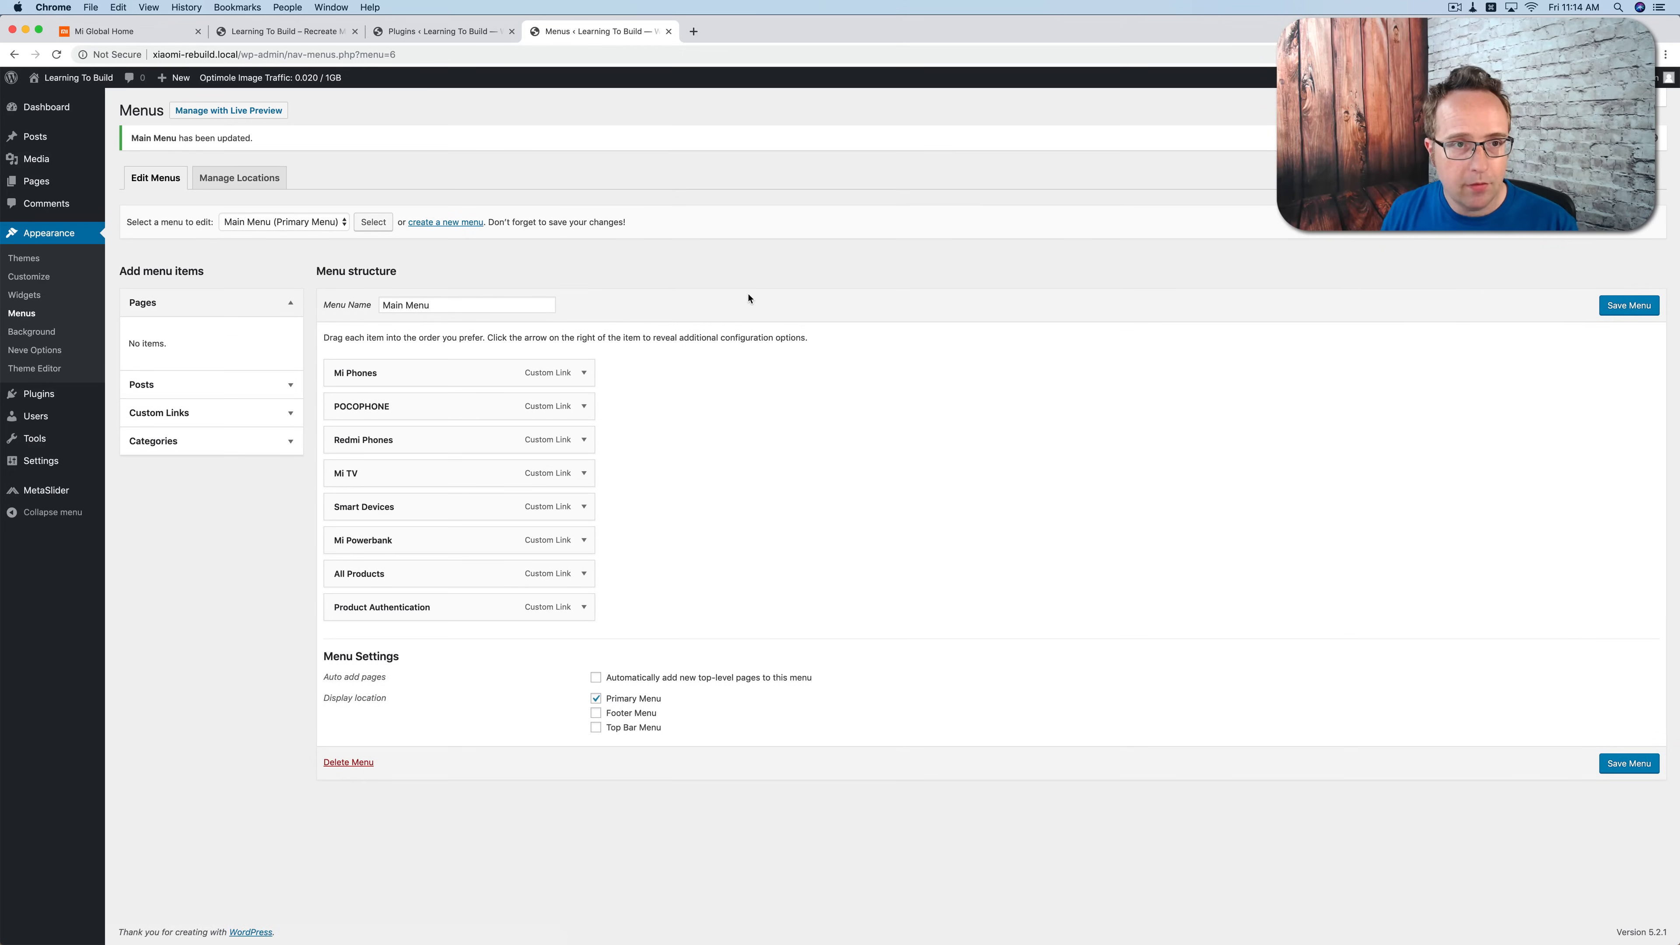
Step: Examine the POCOPHONE and Mi Phones dropdowns in the Mi site's navigation
{"action": "left_click", "coordinate": [165, 31]}
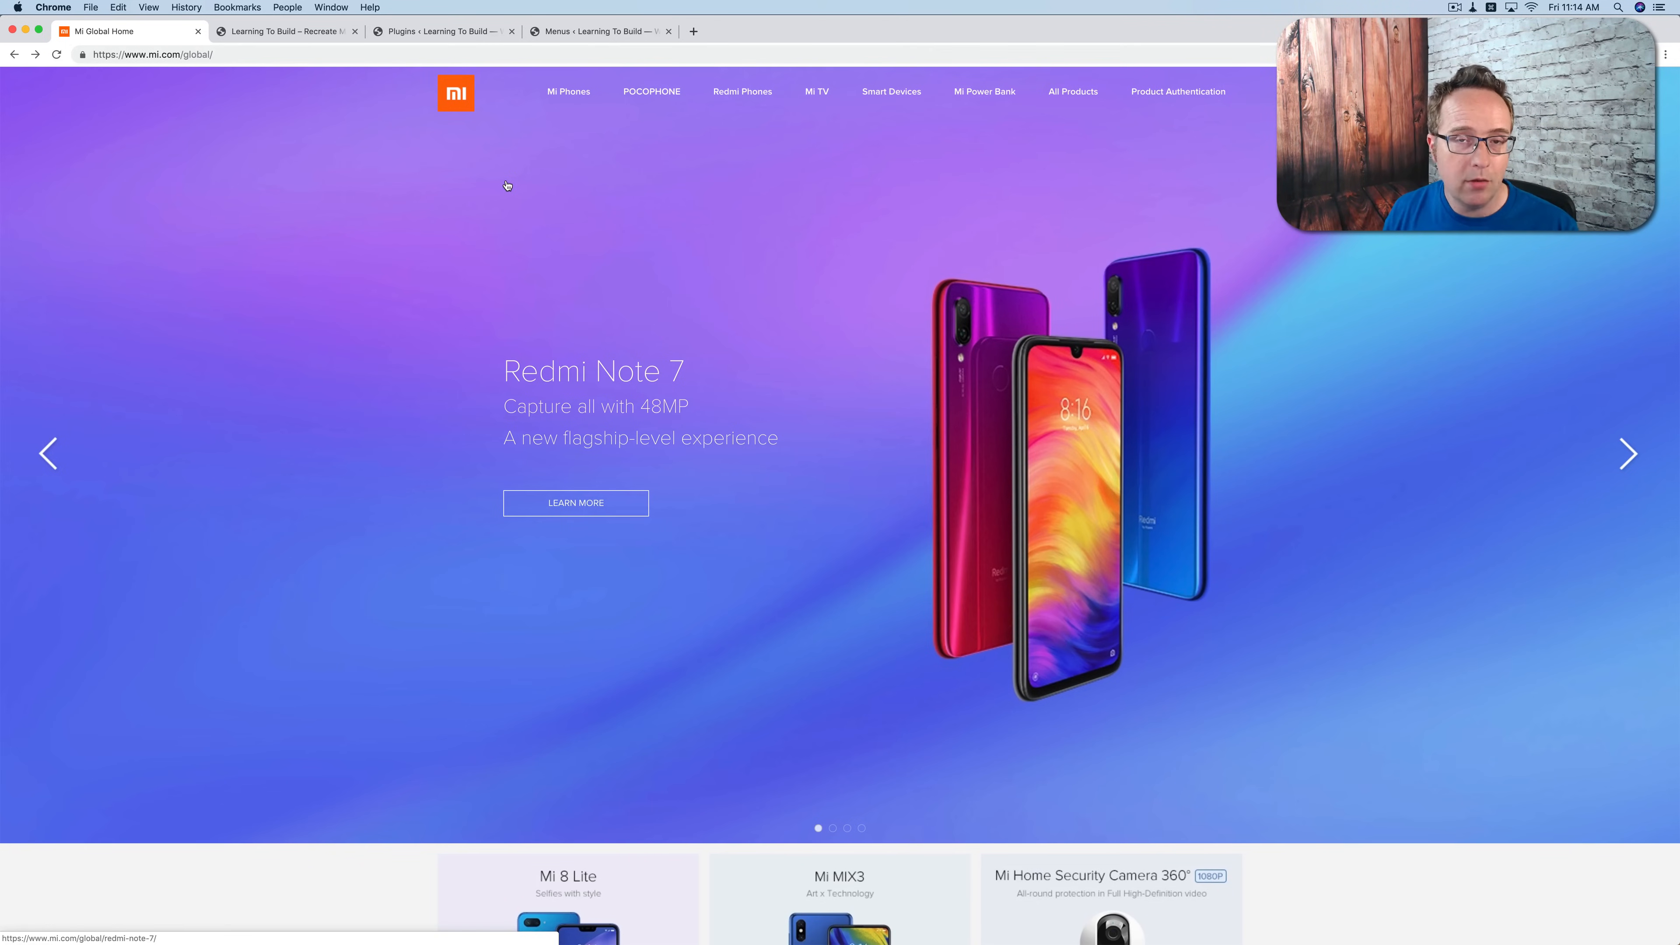
{"action": "mouse_move", "coordinate": [652, 100]}
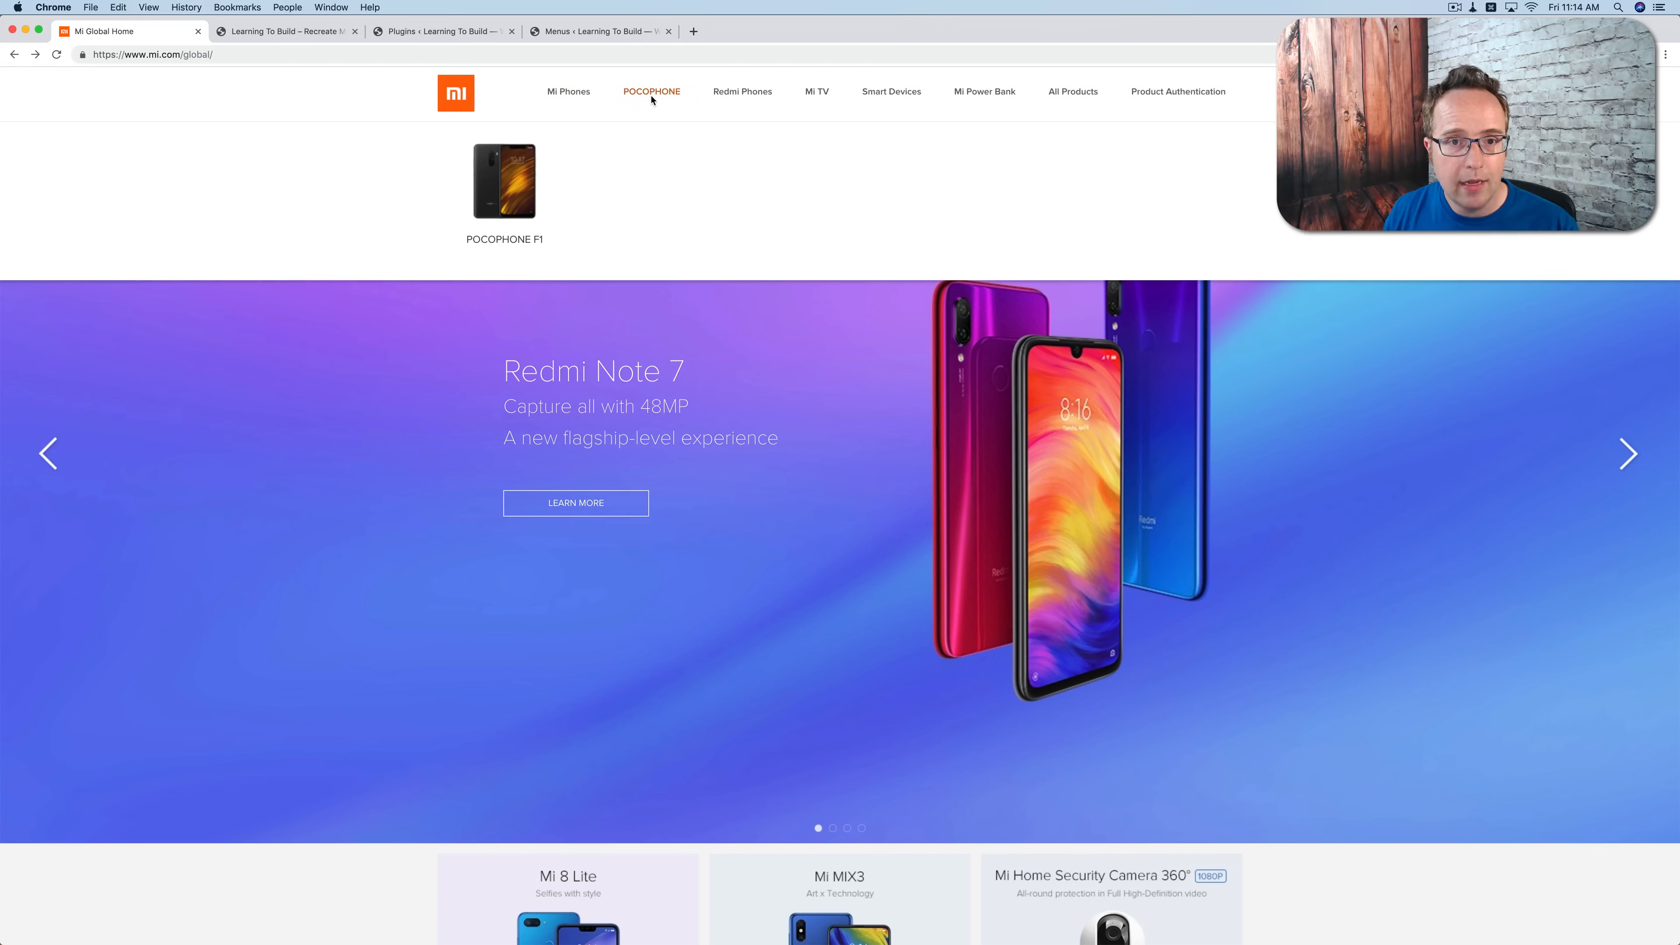
{"action": "mouse_move", "coordinate": [569, 99]}
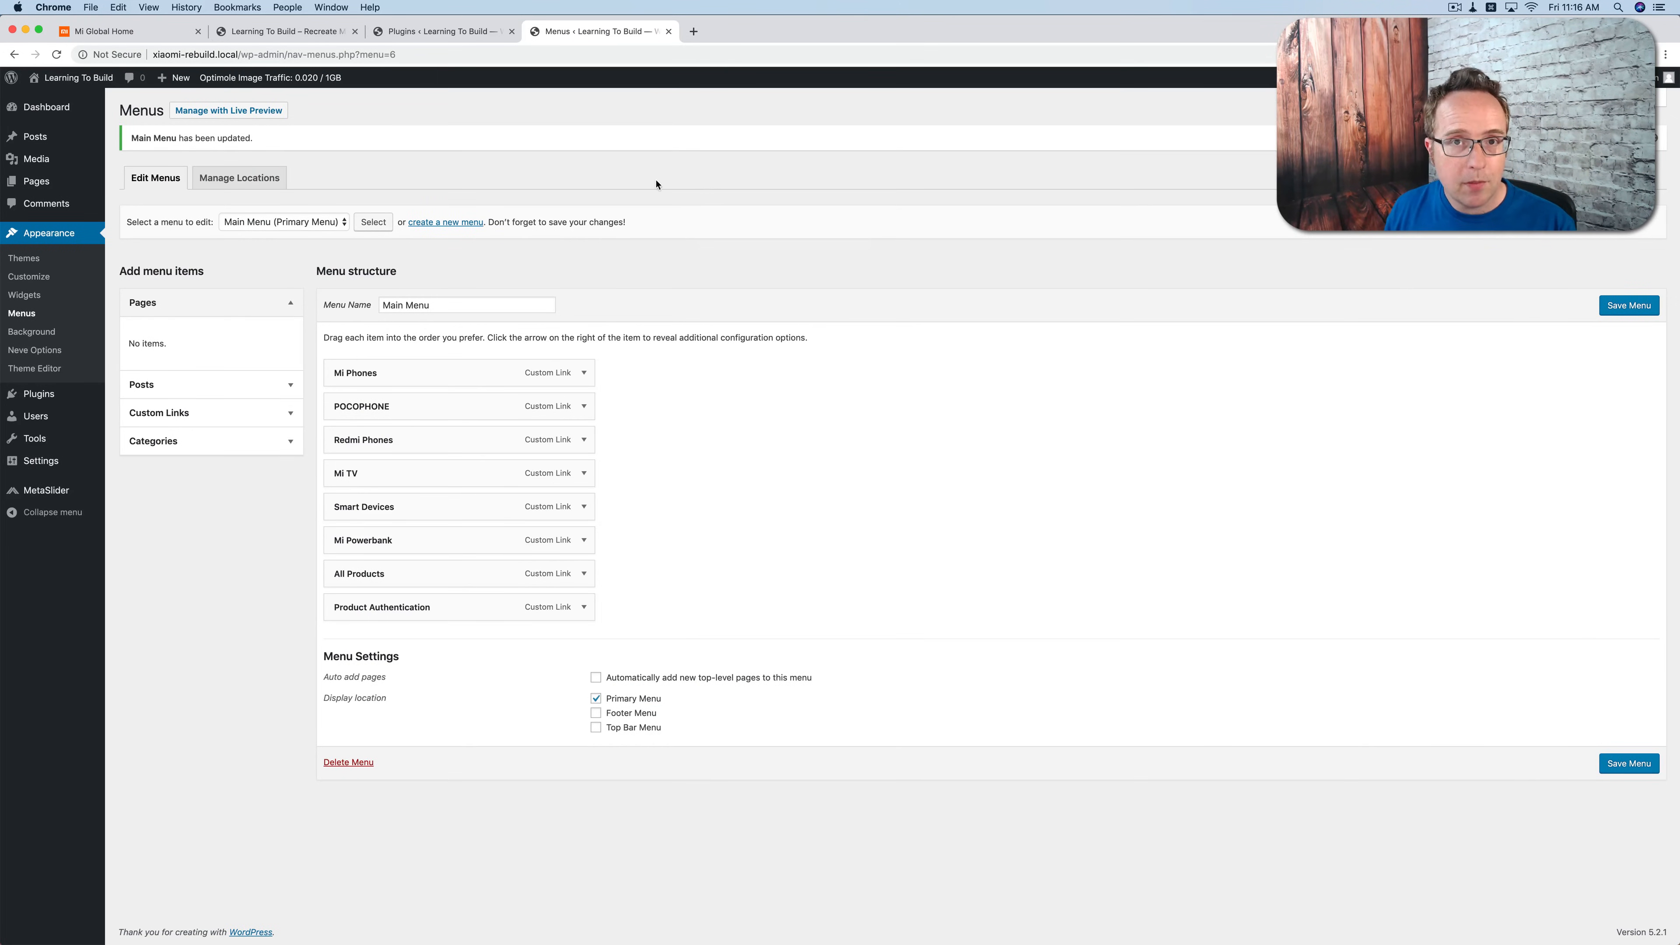
Step: Open docs.themeisle.com/article/964-neve-mega-menu-setup in a new browser tab and read the mega menu classes under Elements Anatomy
{"action": "key", "text": "super+t"}
{"action": "type", "text": "https://docs.themeisle.com/article/964-neve-mega-menu-setup"}
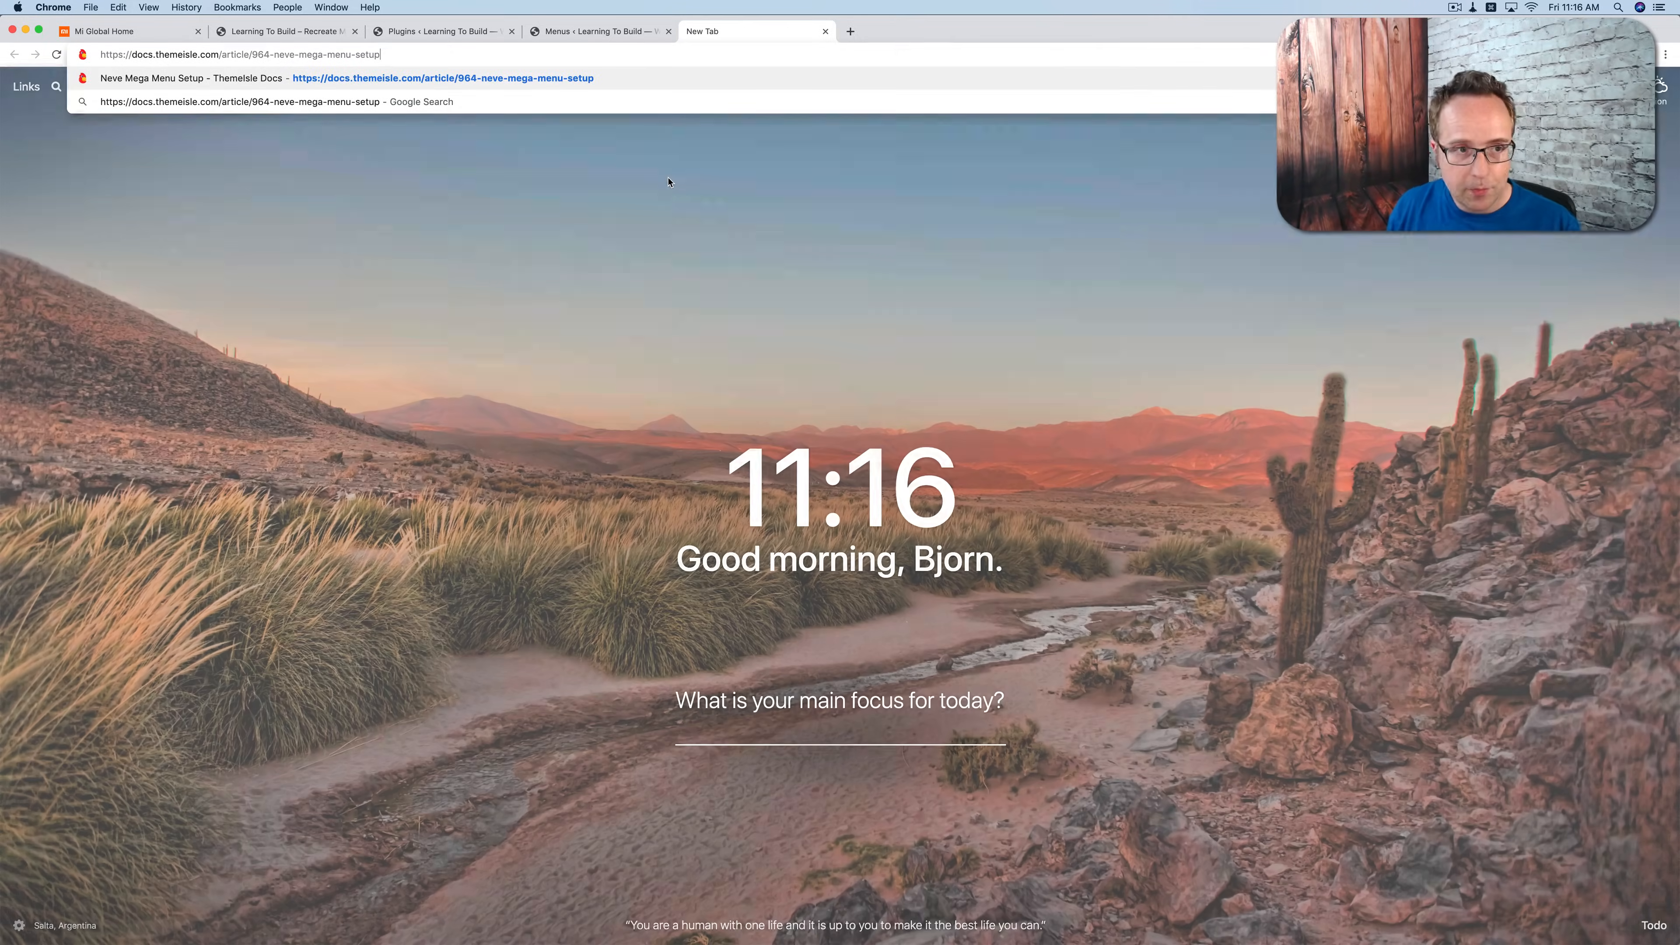
{"action": "key", "text": "Return"}
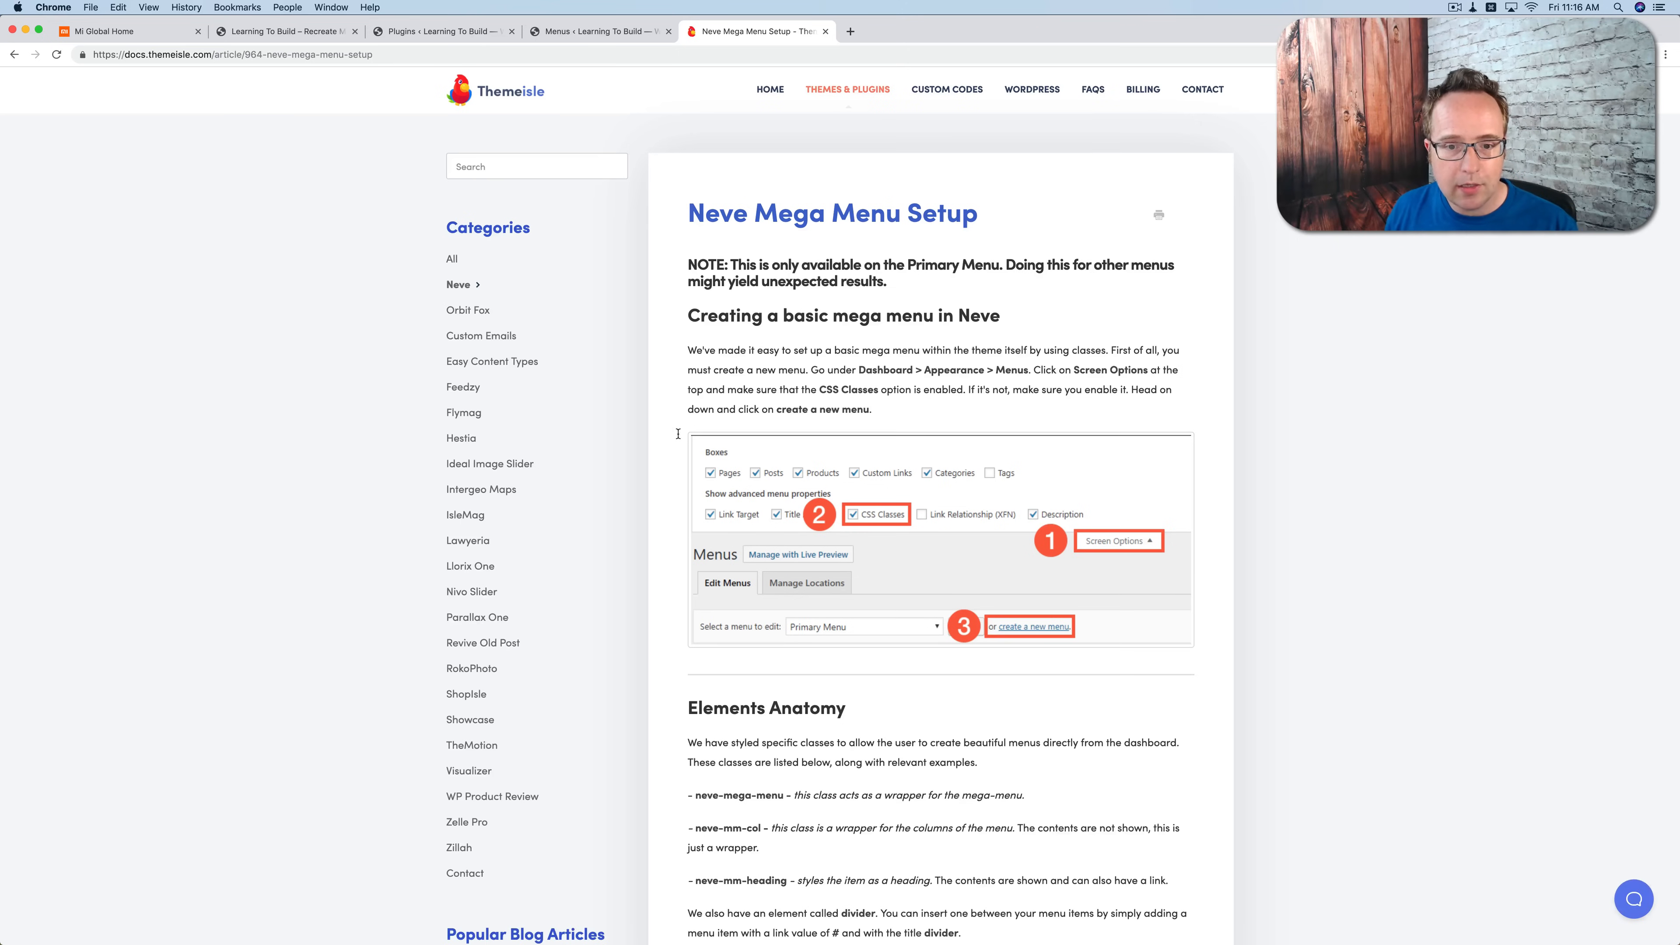
{"action": "scroll", "coordinate": [661, 451], "scroll_direction": "down", "scroll_amount": 5}
{"action": "scroll", "coordinate": [661, 452], "scroll_direction": "down", "scroll_amount": 5}
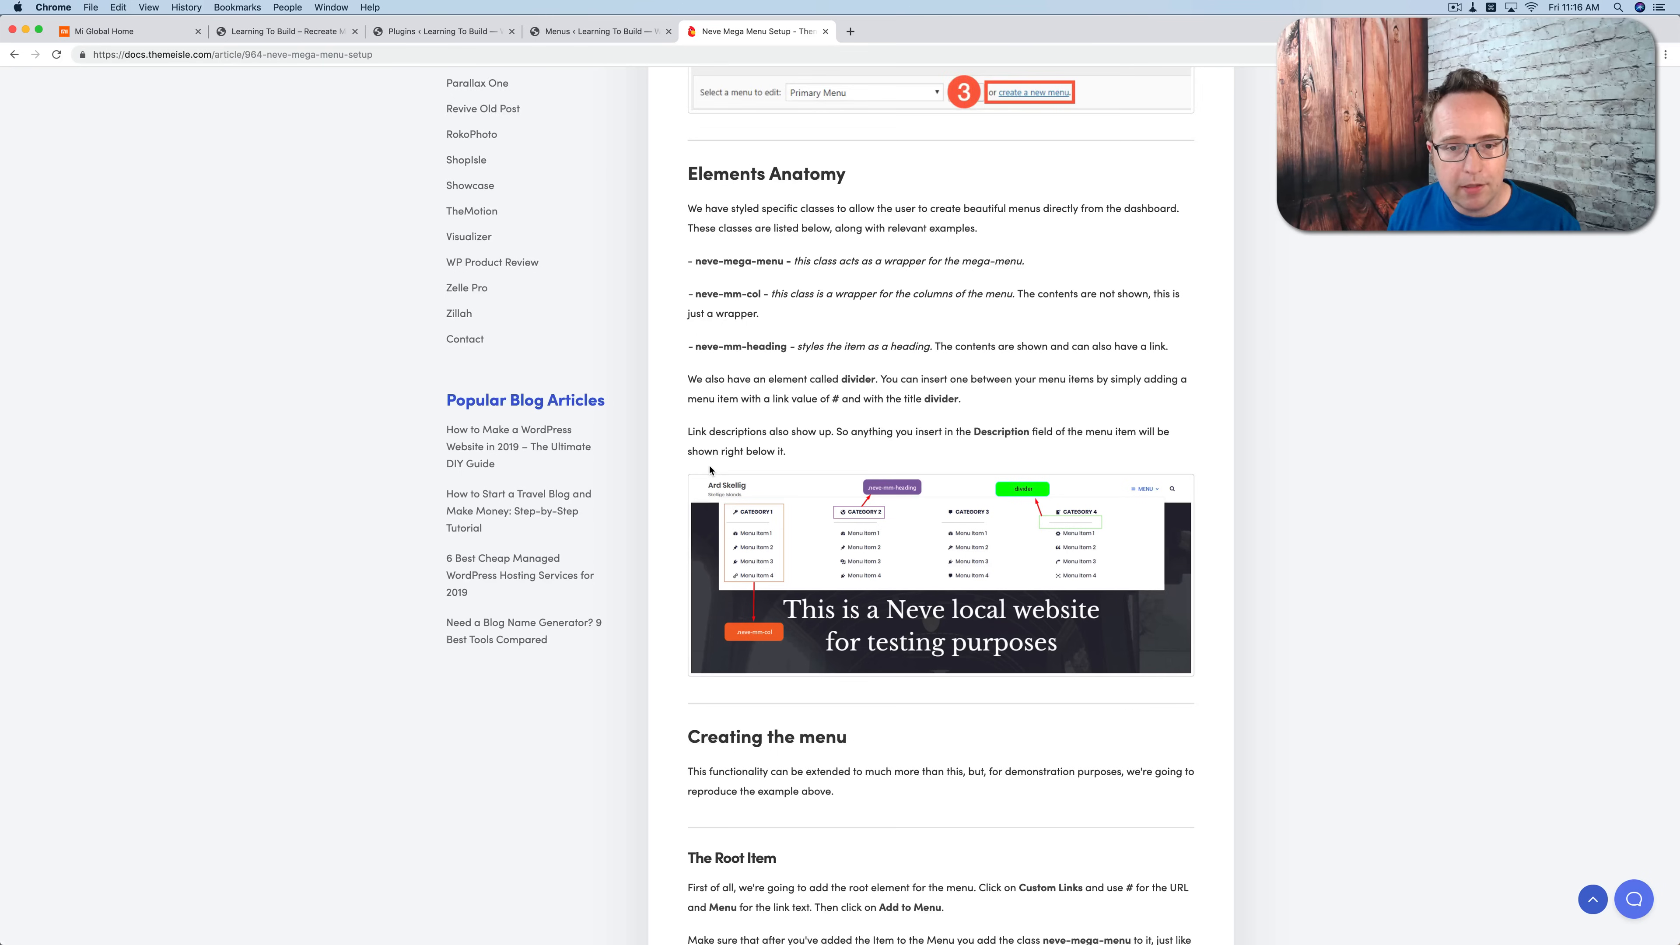
{"action": "scroll", "coordinate": [711, 470], "scroll_direction": "down", "scroll_amount": 3}
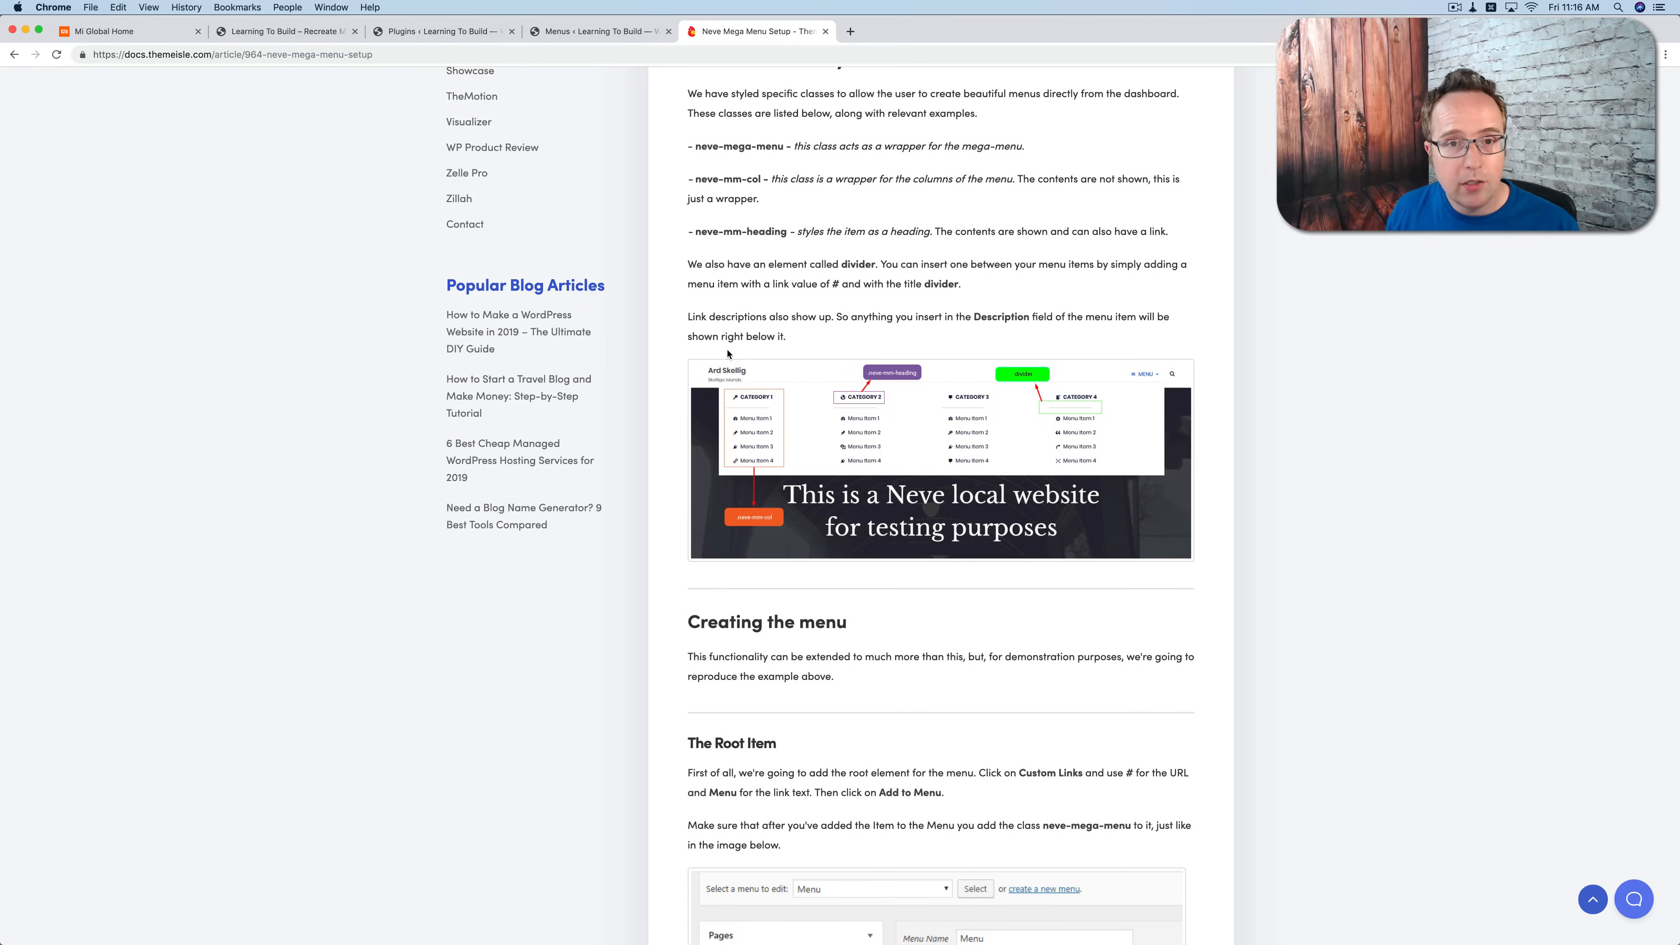
Step: Expand the Mi Phones item in the Main Menu and enable the CSS Classes advanced menu property
{"action": "left_click", "coordinate": [566, 33]}
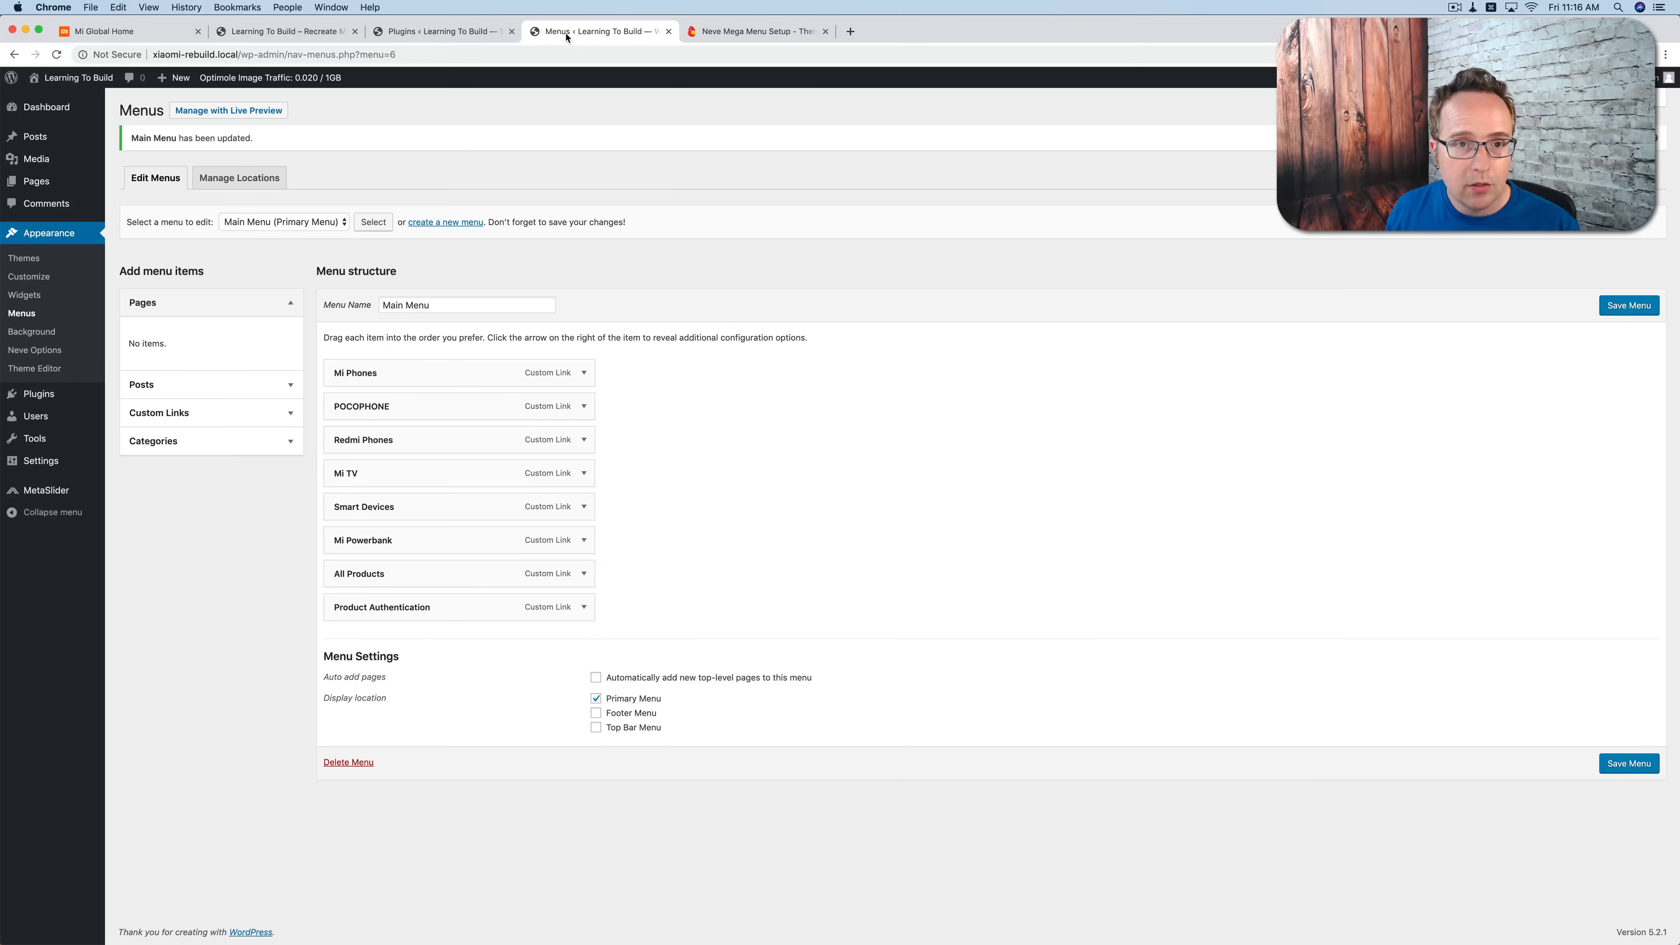
{"action": "left_click", "coordinate": [581, 375]}
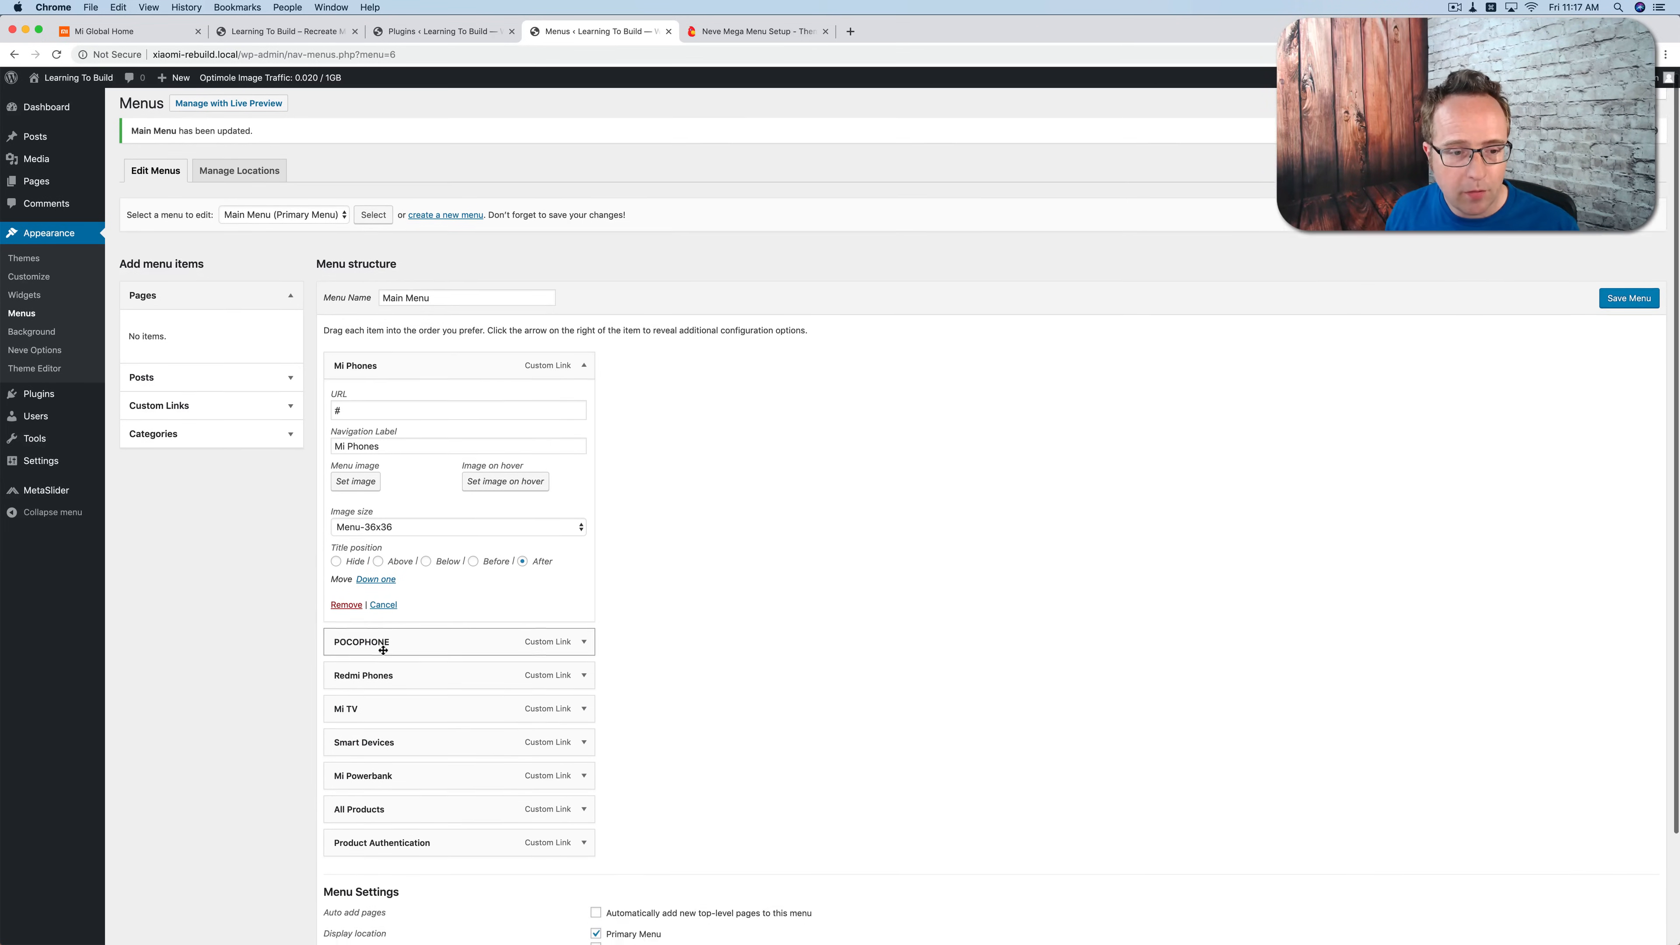
{"action": "scroll", "coordinate": [377, 649], "scroll_direction": "down", "scroll_amount": 1}
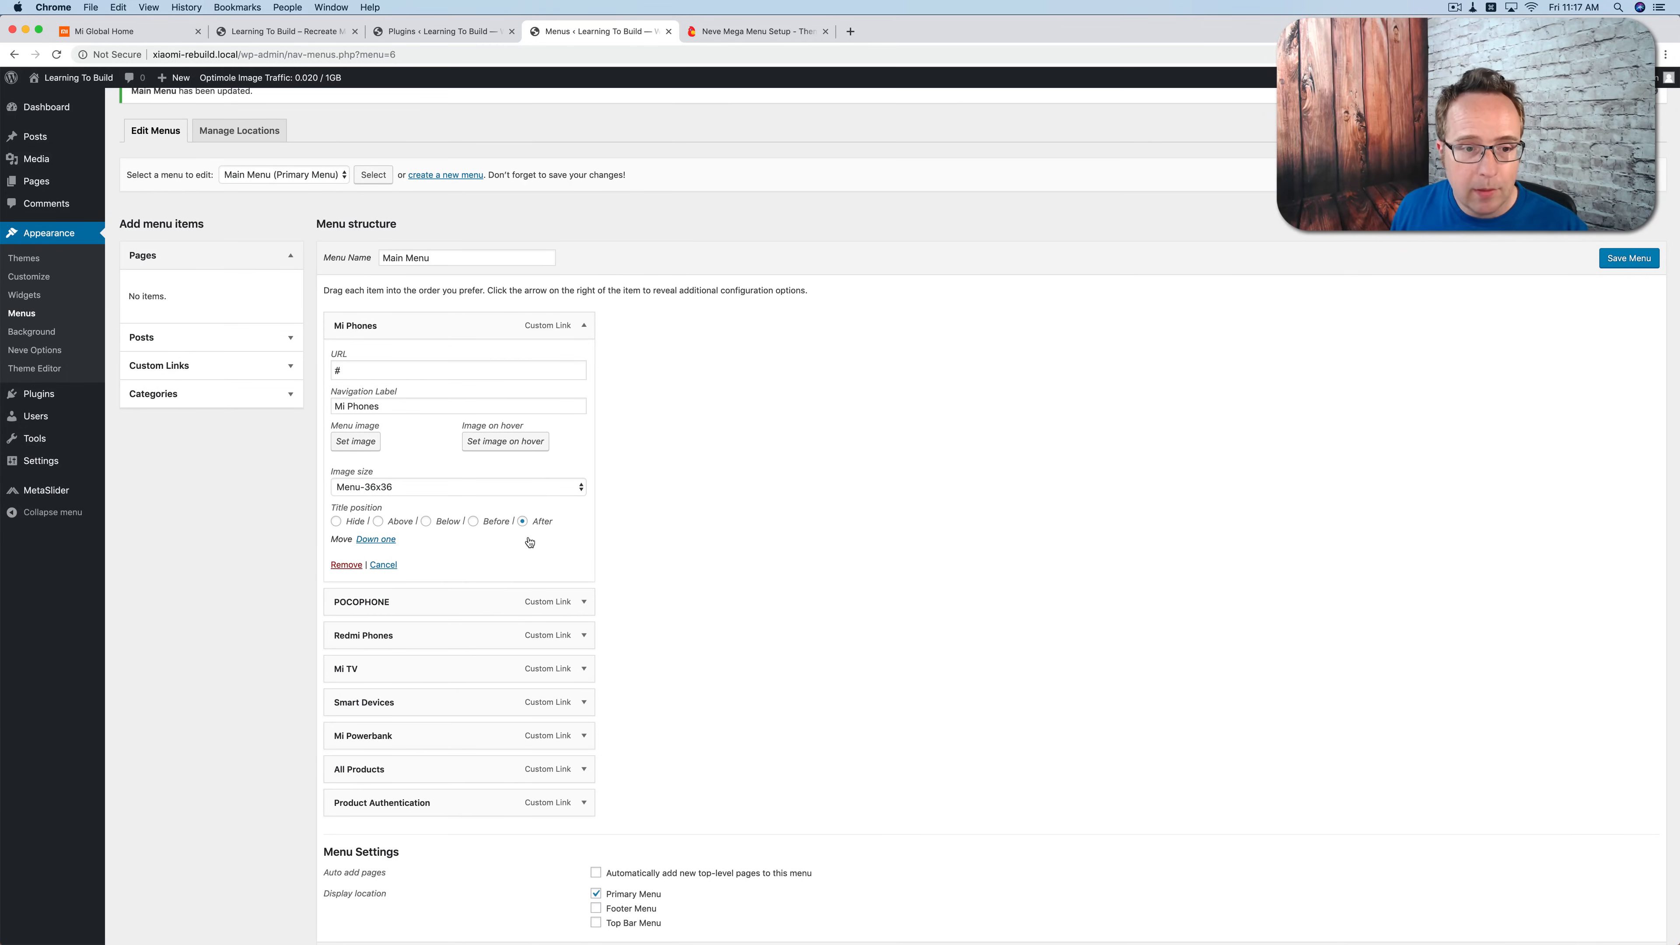
{"action": "scroll", "coordinate": [666, 482], "scroll_direction": "up", "scroll_amount": 2}
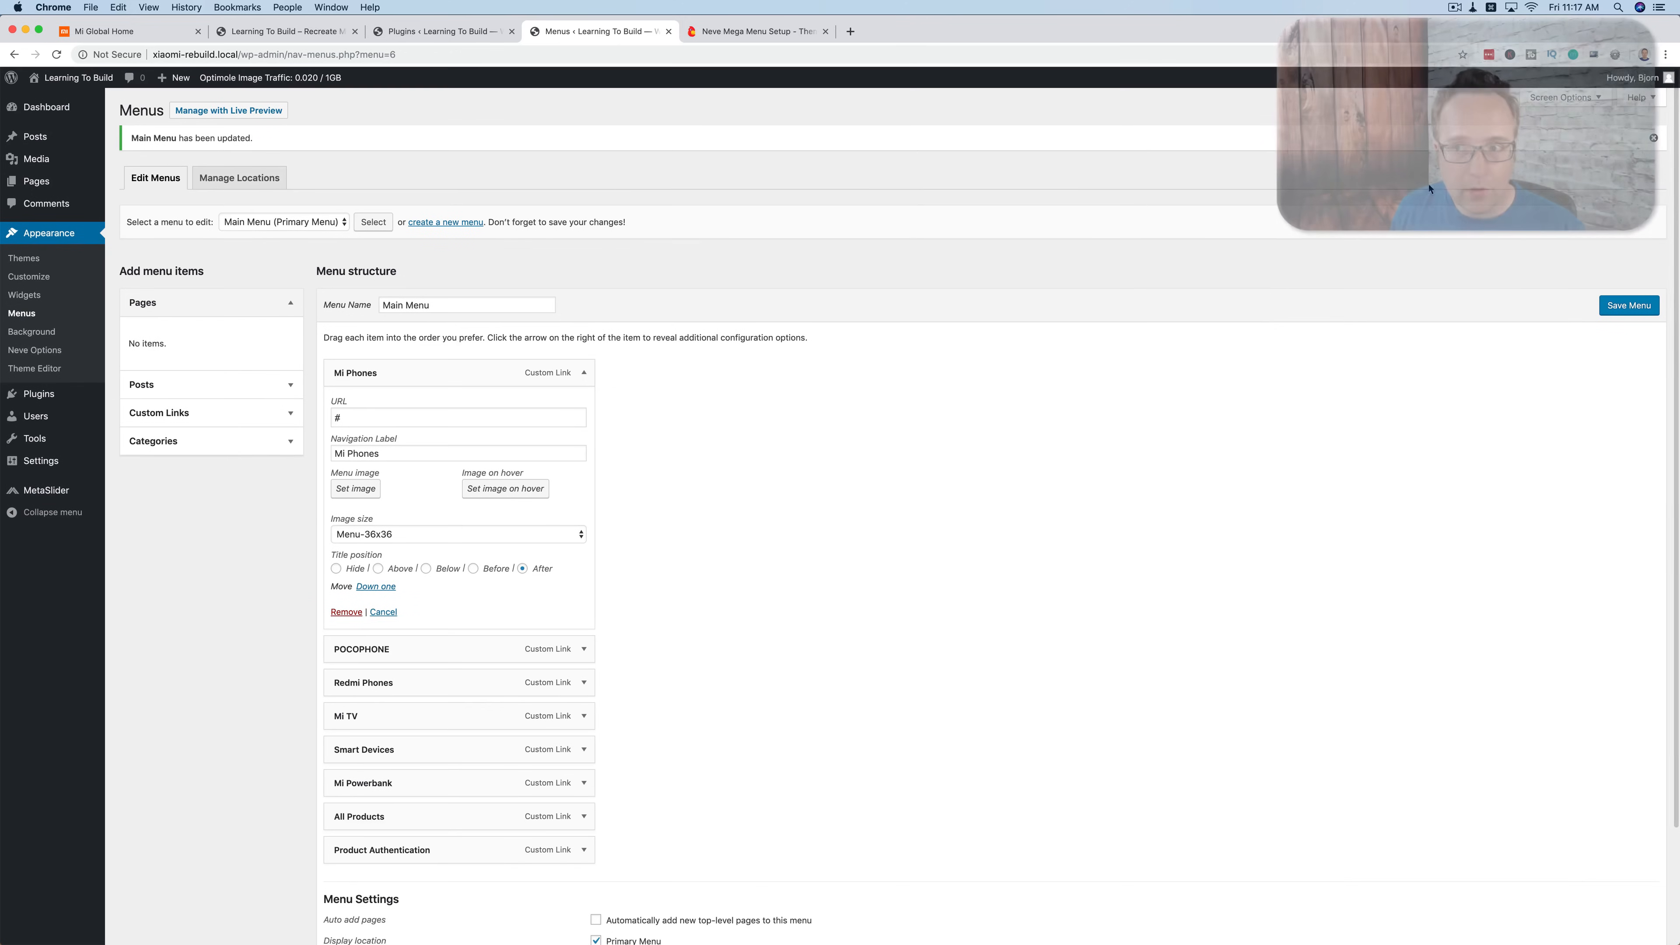
{"action": "left_click", "coordinate": [1565, 101]}
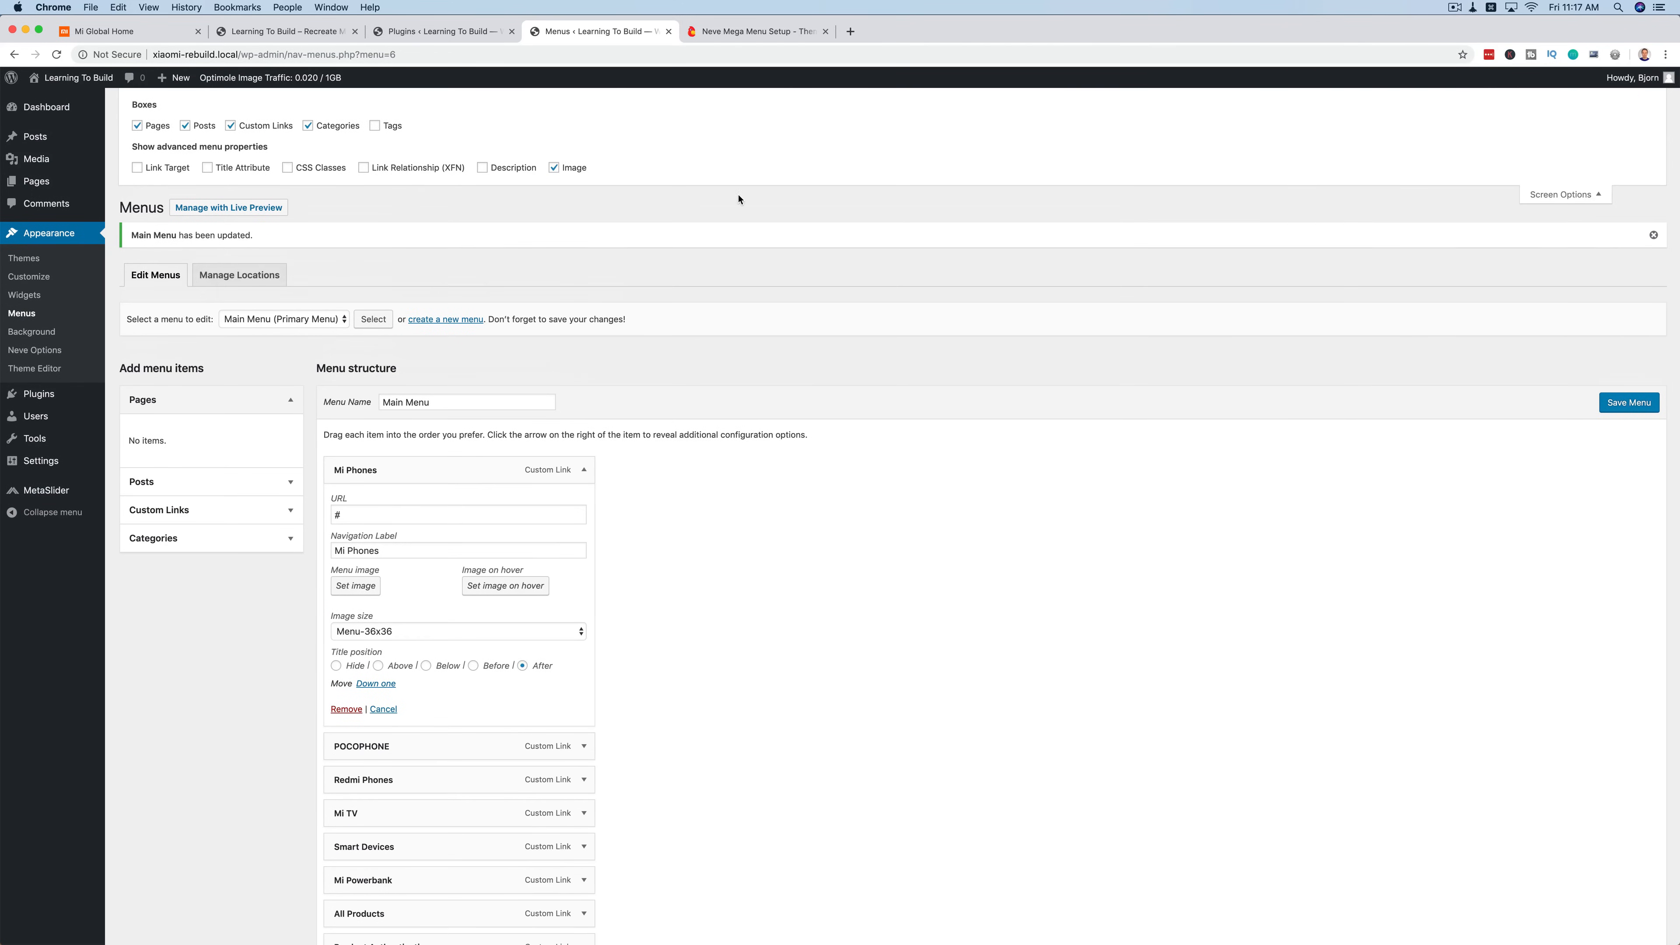
{"action": "left_click", "coordinate": [288, 168]}
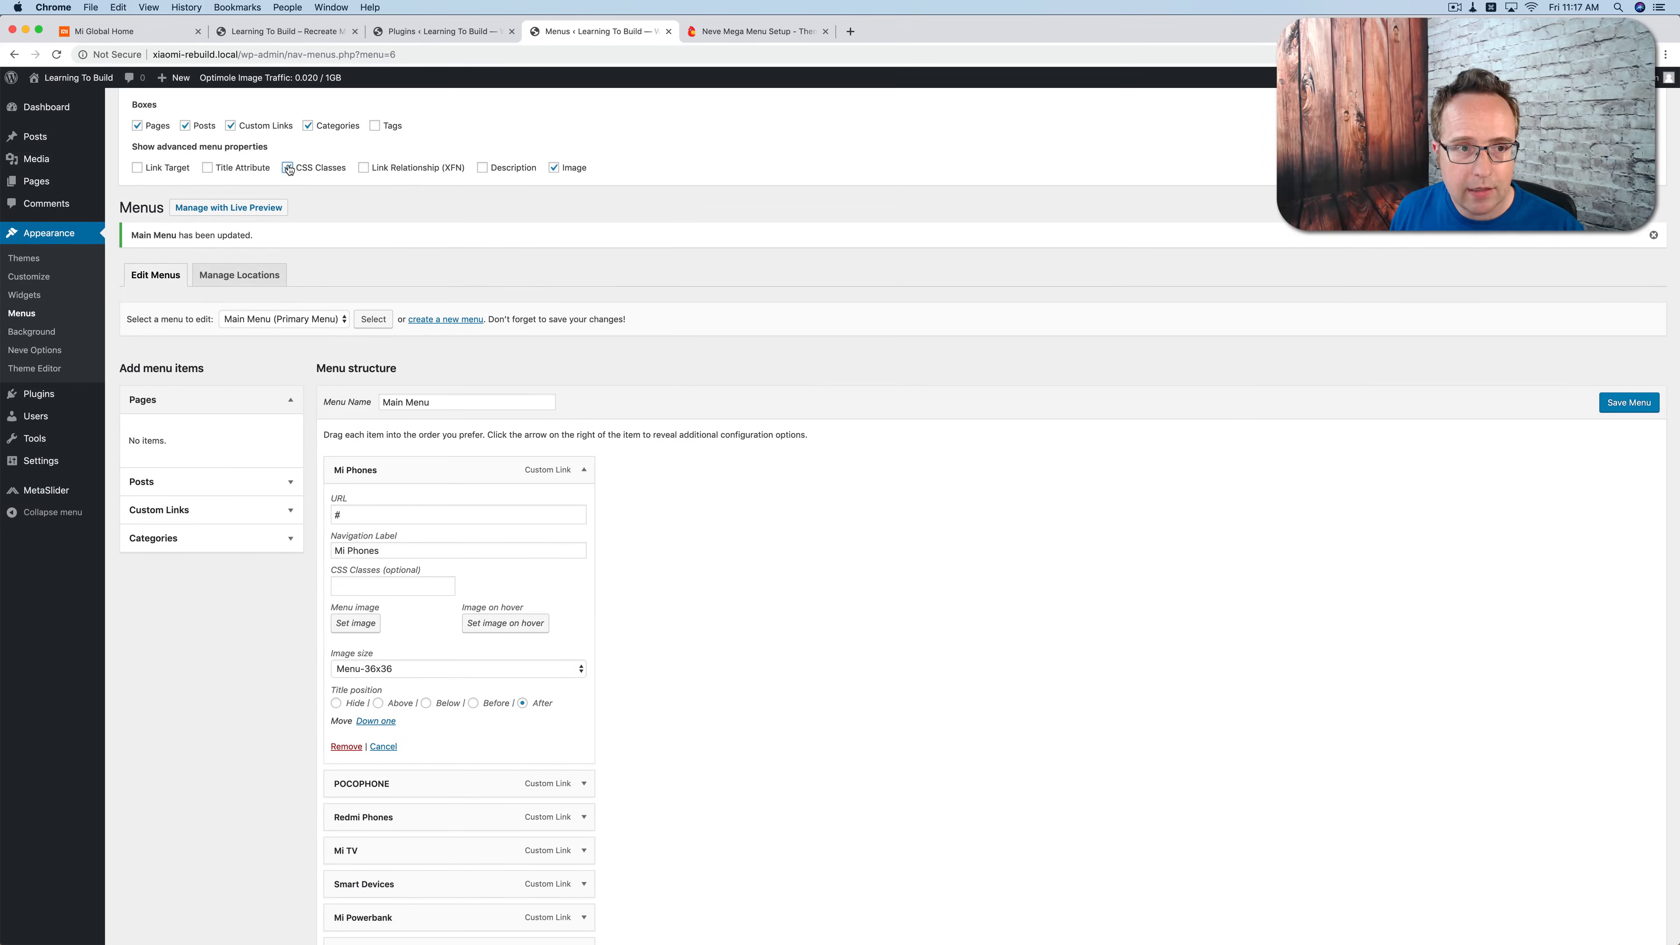
Step: Give the Mi Phones menu item the CSS class neve-mega-menu
{"action": "scroll", "coordinate": [990, 375], "scroll_direction": "down", "scroll_amount": 3}
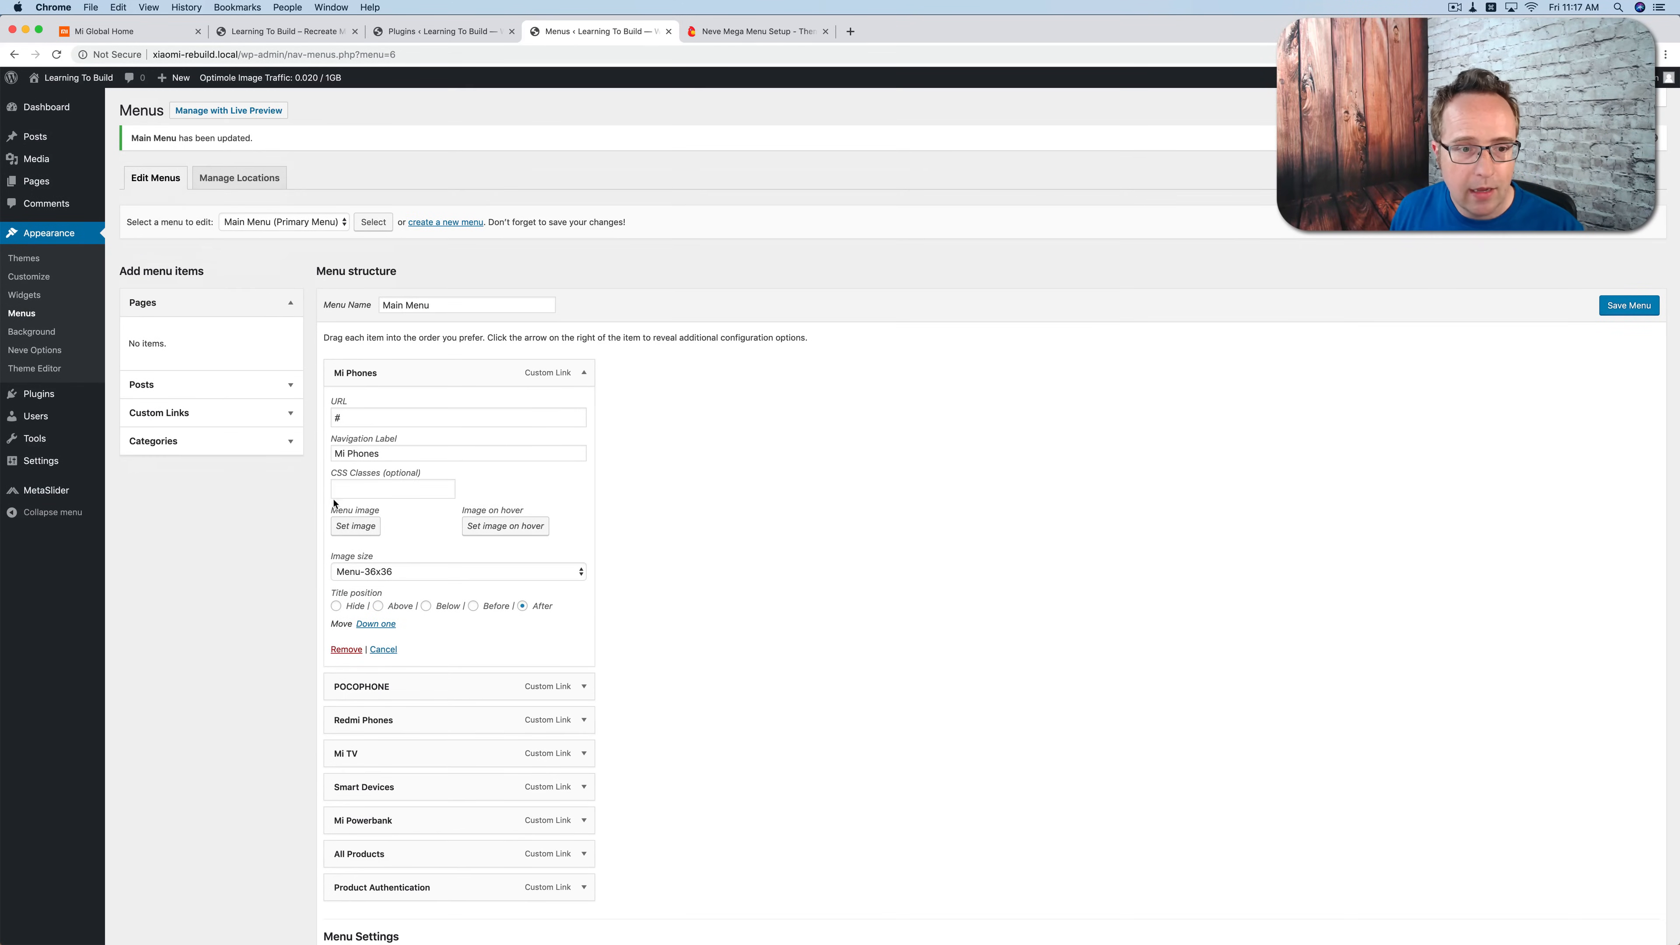
{"action": "left_click", "coordinate": [333, 491]}
{"action": "type", "text": "neve-mega-menu"}
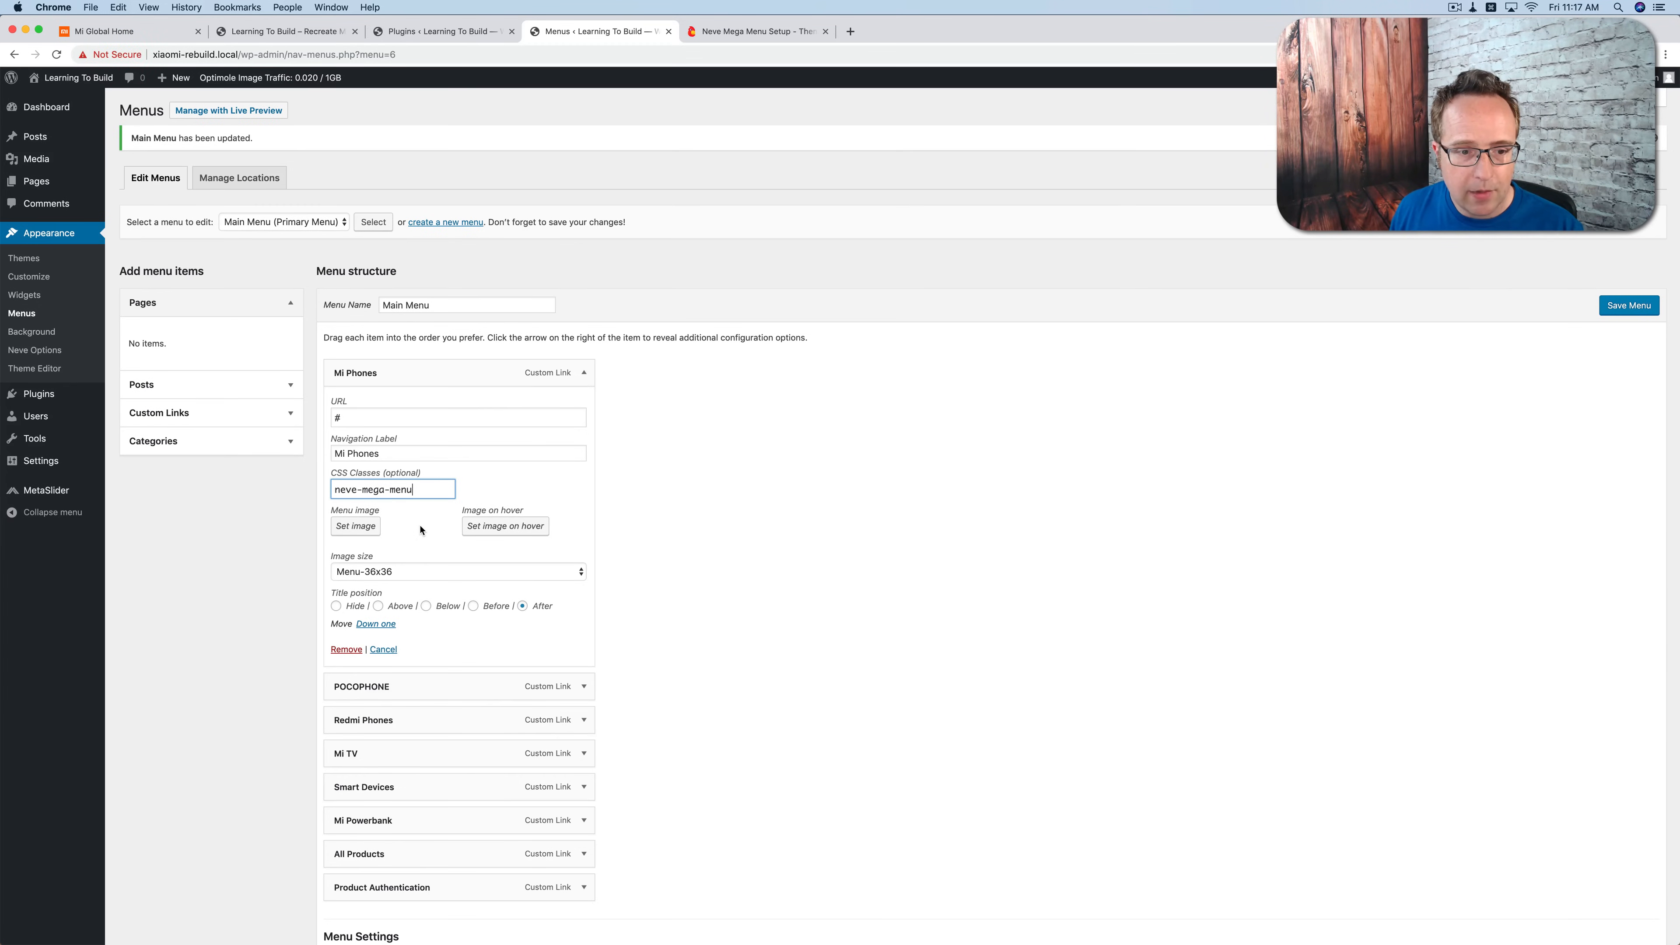
Step: Give the POCOPHONE menu item the CSS class neve-mega-menu and collapse the two edited items
{"action": "scroll", "coordinate": [420, 529], "scroll_direction": "down", "scroll_amount": 5}
{"action": "left_click", "coordinate": [583, 524]}
{"action": "left_click", "coordinate": [372, 648]}
{"action": "type", "text": "neve-mega-menu"}
{"action": "left_click", "coordinate": [585, 211]}
{"action": "left_click", "coordinate": [586, 245]}
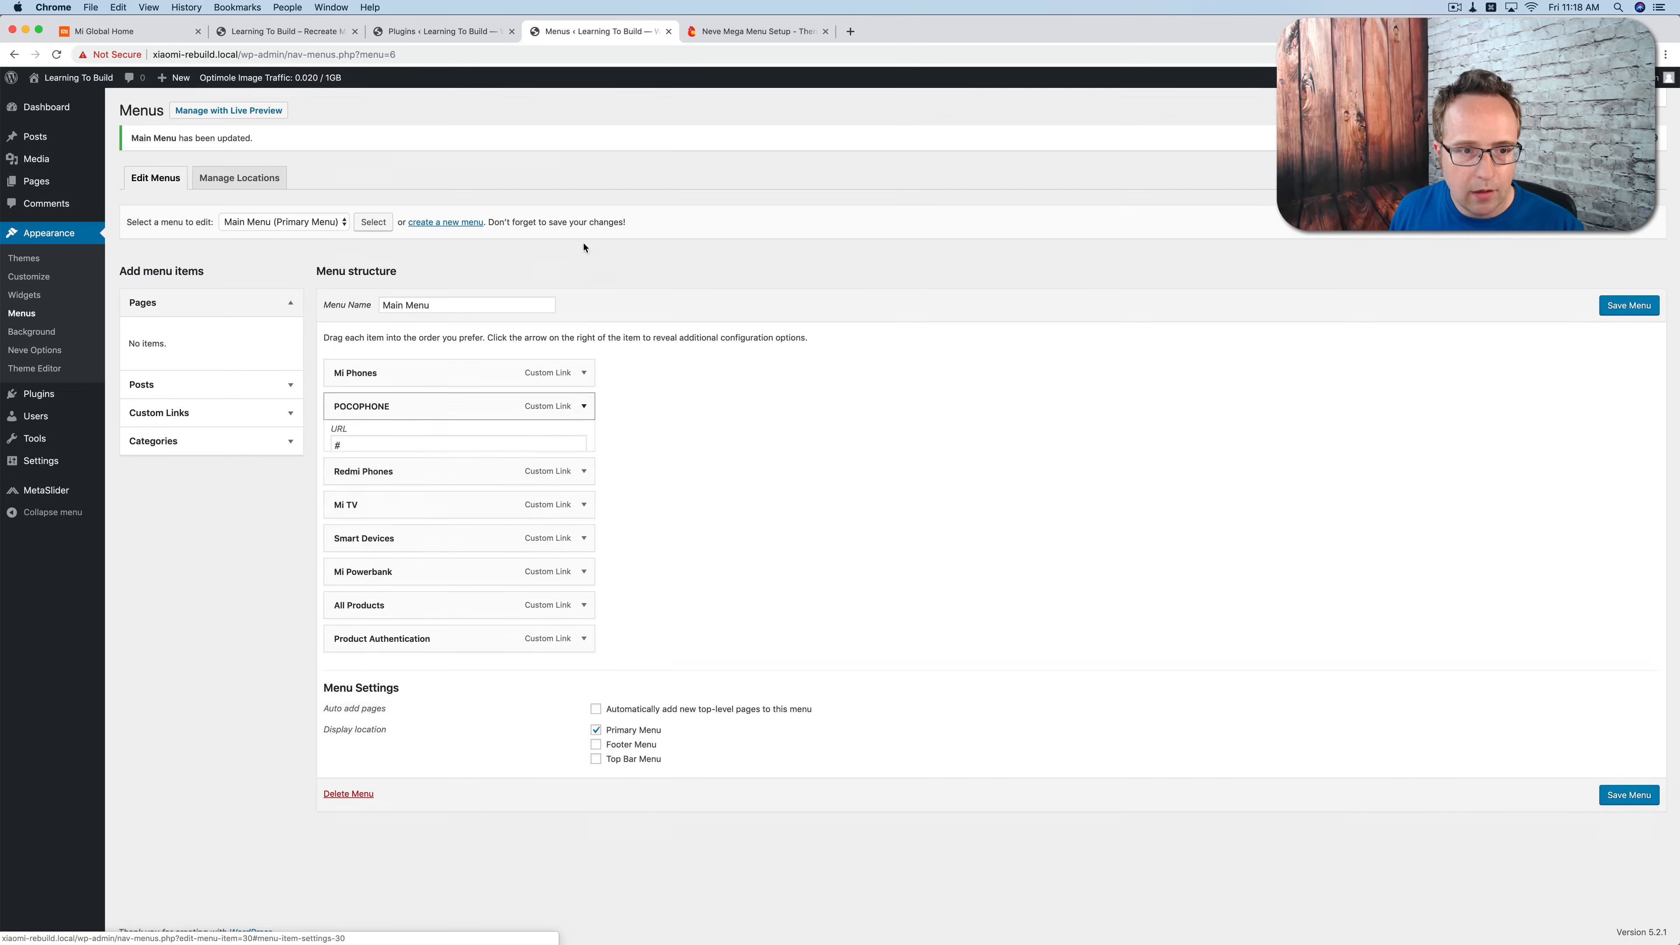
Step: Give the Redmi Phones and Mi TV menu items the CSS class neve-mega-menu
{"action": "left_click", "coordinate": [583, 439]}
{"action": "left_click", "coordinate": [404, 557]}
{"action": "type", "text": "neve-mega-menu"}
{"action": "left_click", "coordinate": [583, 439]}
{"action": "left_click", "coordinate": [584, 472]}
{"action": "left_click", "coordinate": [393, 589]}
{"action": "type", "text": "neve-mega-menu"}
{"action": "left_click", "coordinate": [583, 473]}
Step: Give the Smart Devices menu item the CSS class neve-mega-menu and expand the Mi Powerbank item
{"action": "left_click", "coordinate": [583, 506]}
{"action": "left_click", "coordinate": [390, 623]}
{"action": "type", "text": "neve-mega-menu"}
{"action": "left_click", "coordinate": [583, 506]}
{"action": "left_click", "coordinate": [583, 540]}
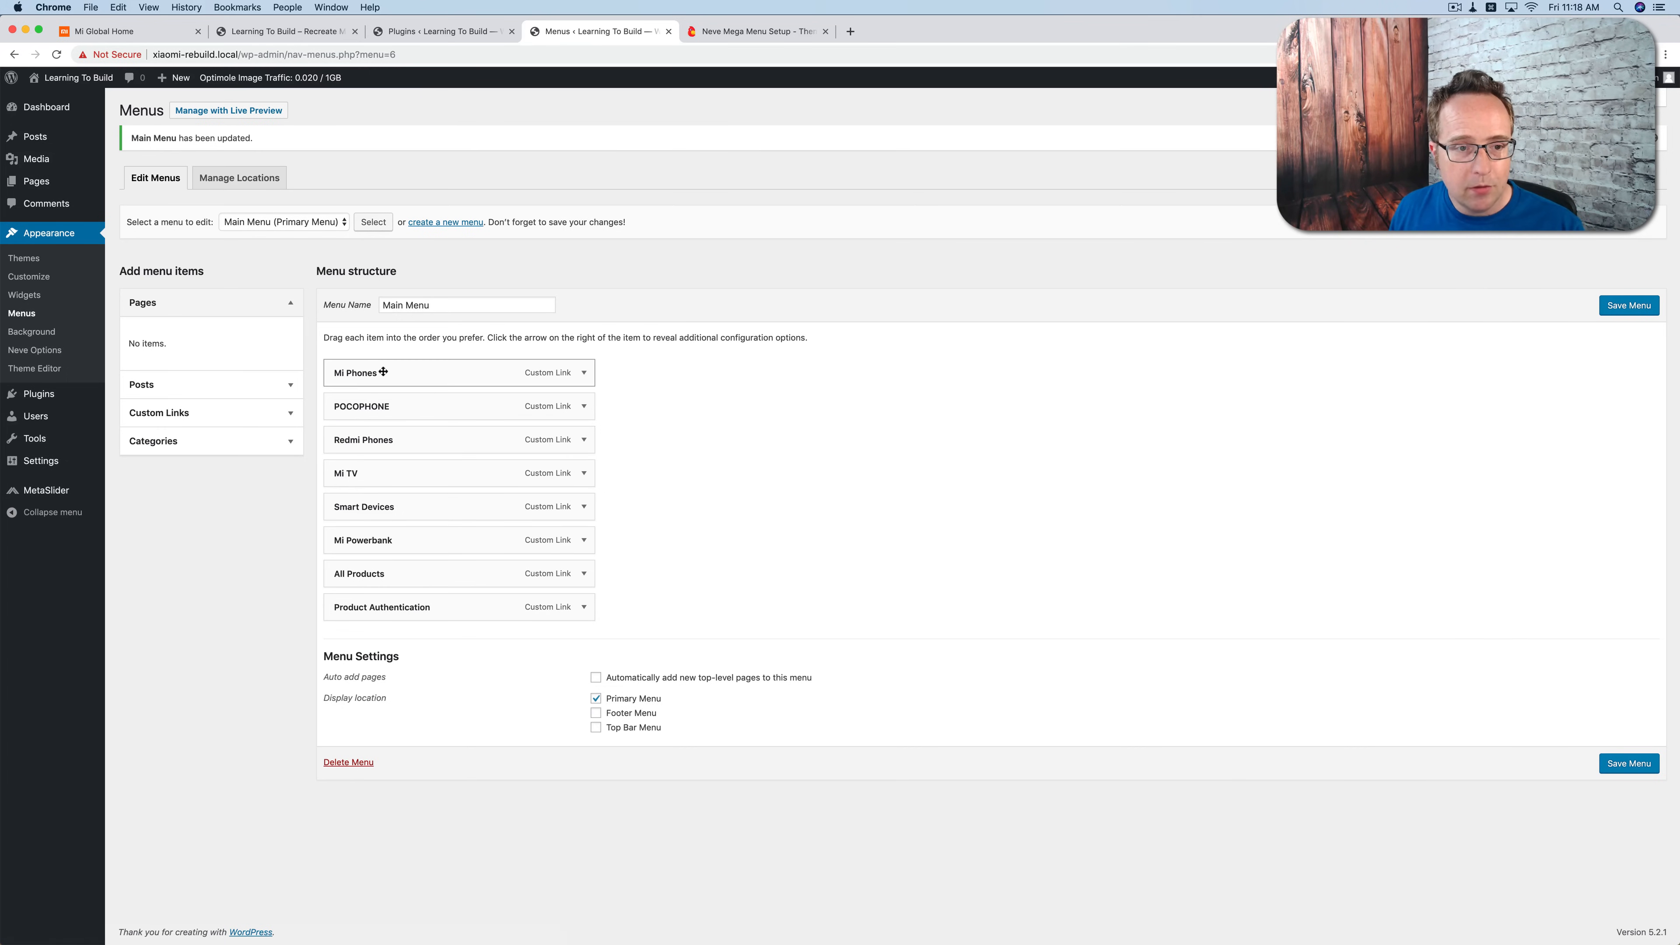
Step: Check the Mi site's Mi Phones dropdown and add its first entry, "Mi 9 SE", as a custom link with the URL #
{"action": "left_click", "coordinate": [129, 35]}
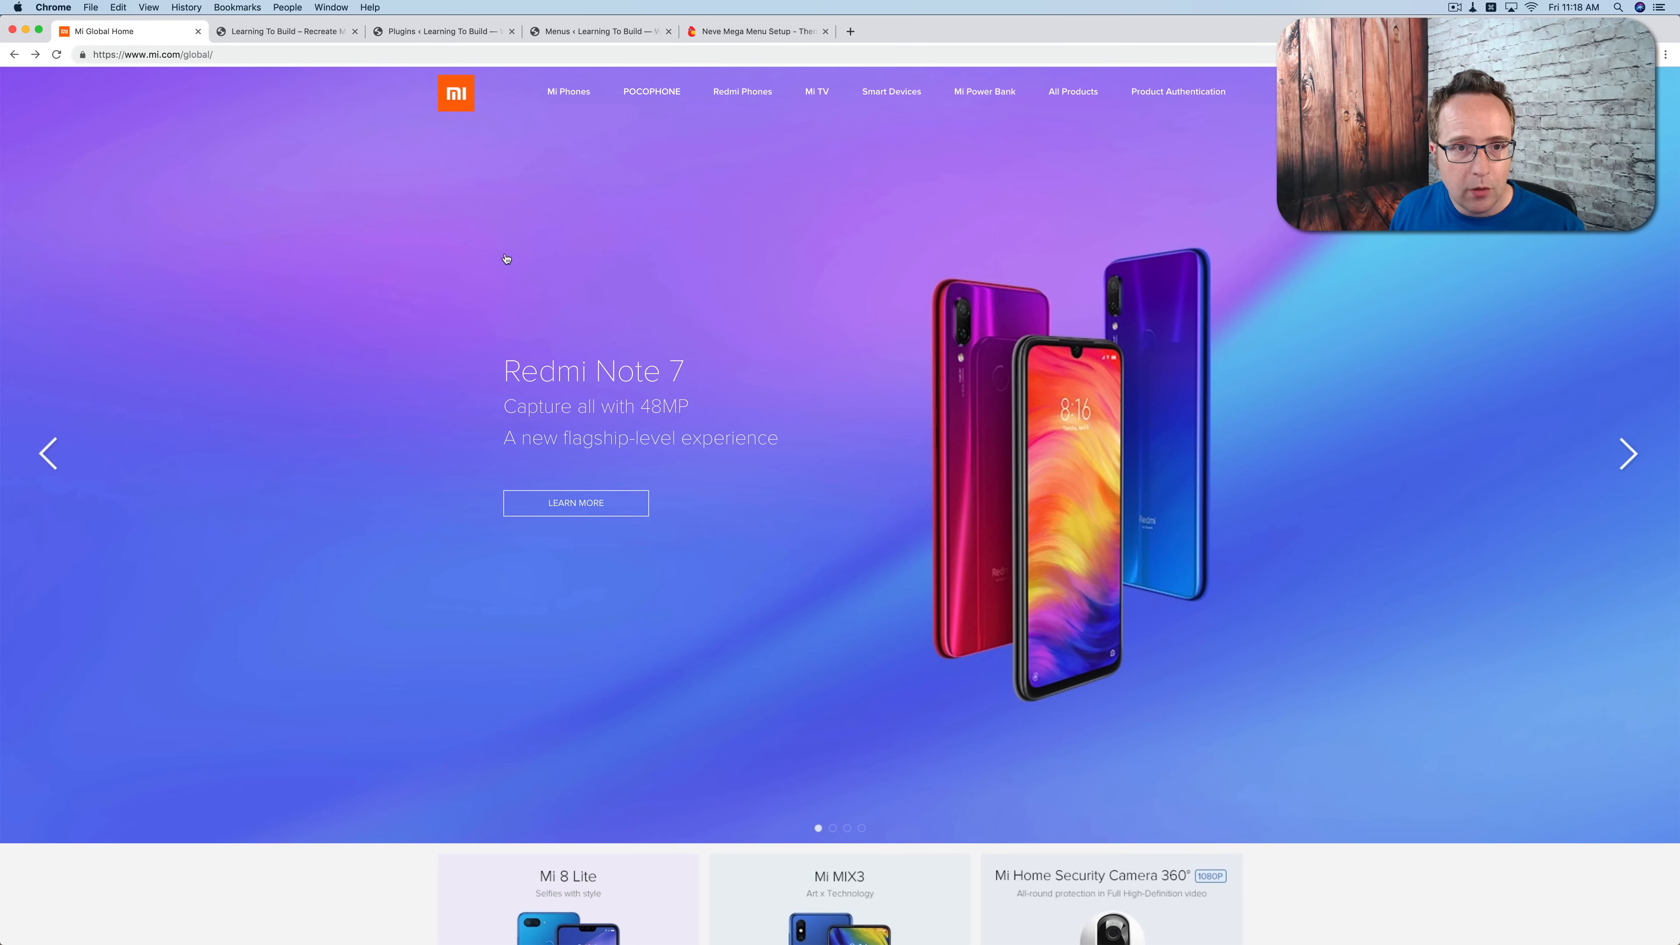
{"action": "mouse_move", "coordinate": [566, 88]}
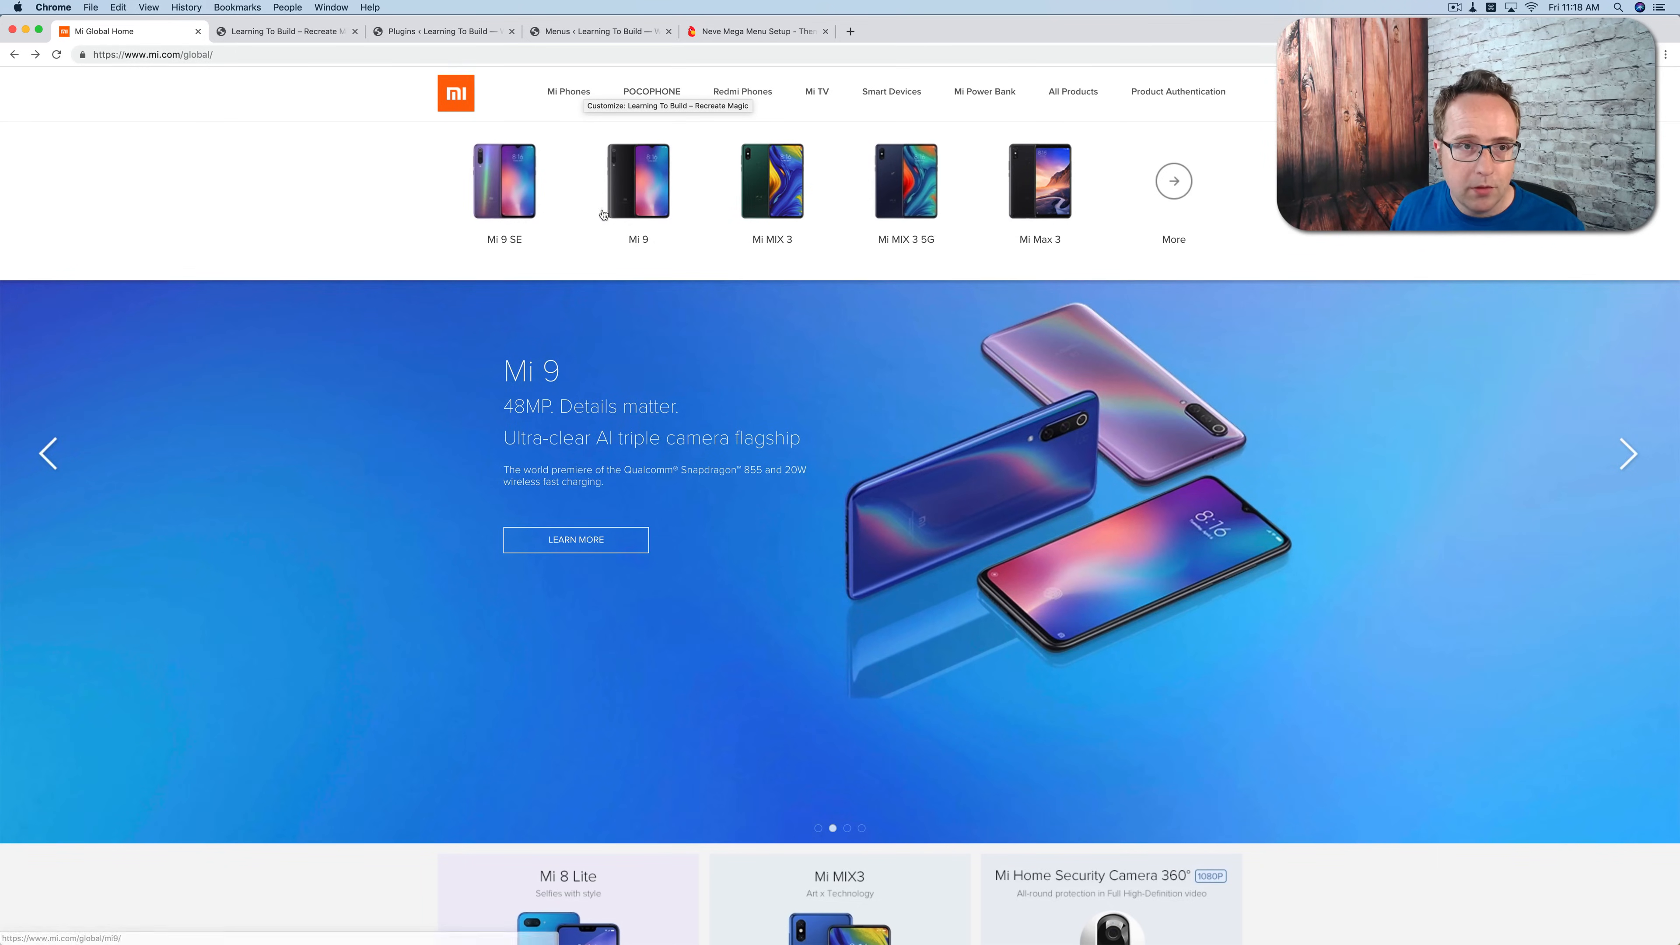
{"action": "left_click", "coordinate": [269, 31]}
{"action": "left_click", "coordinate": [422, 31]}
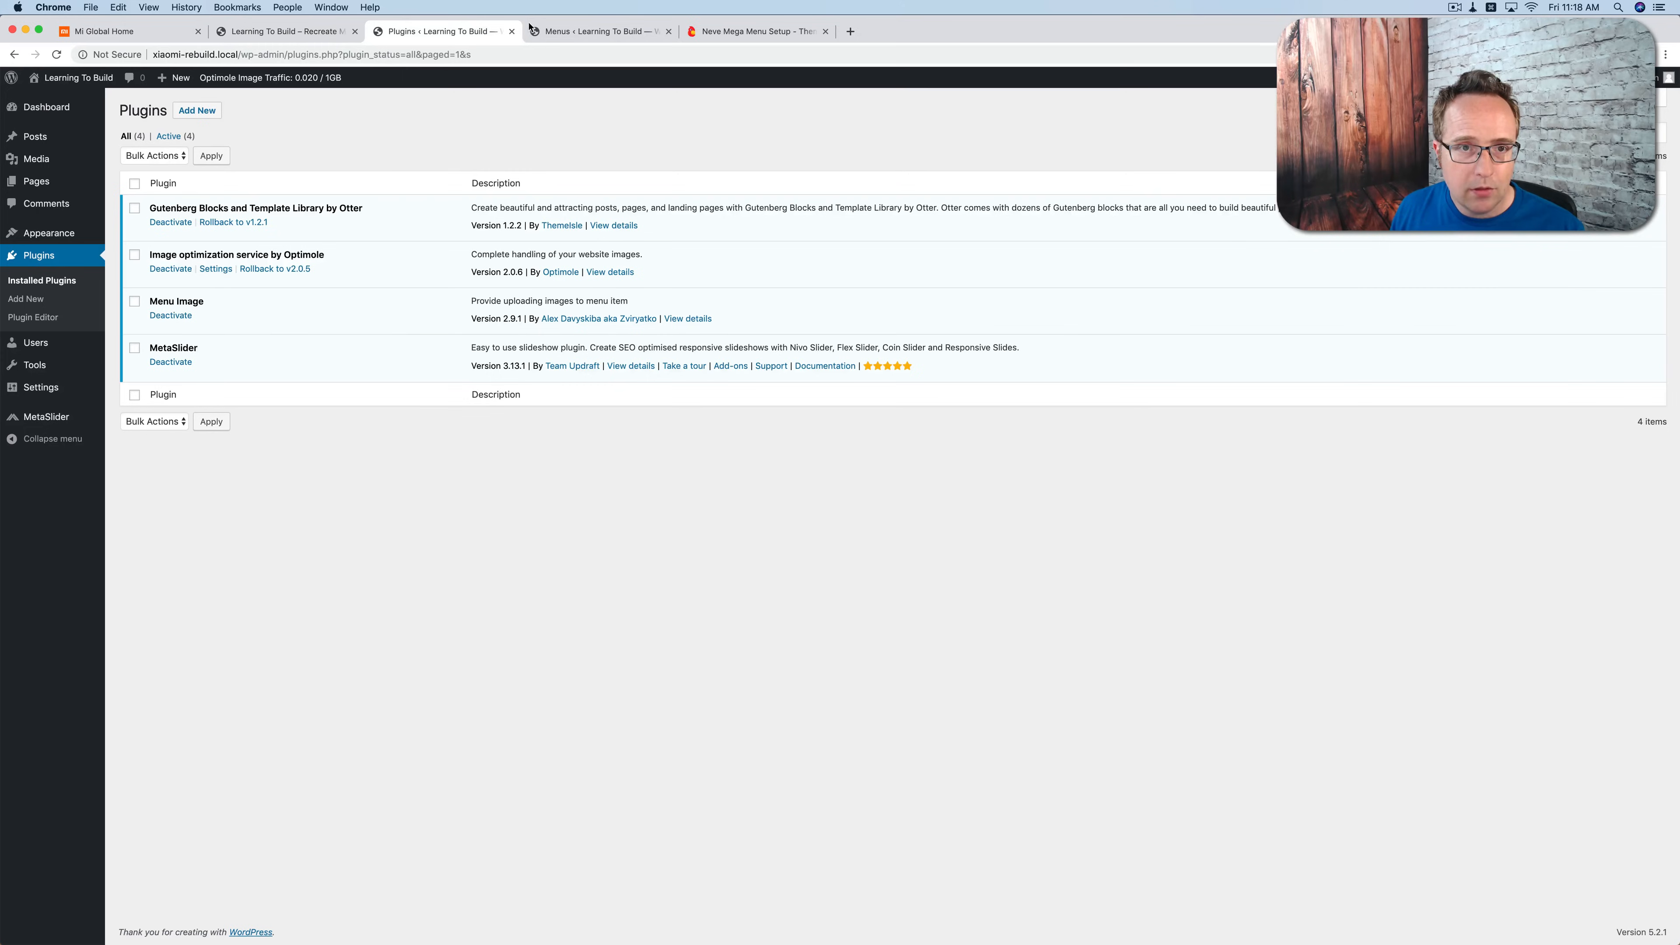
{"action": "left_click", "coordinate": [595, 32]}
{"action": "left_click", "coordinate": [180, 414]}
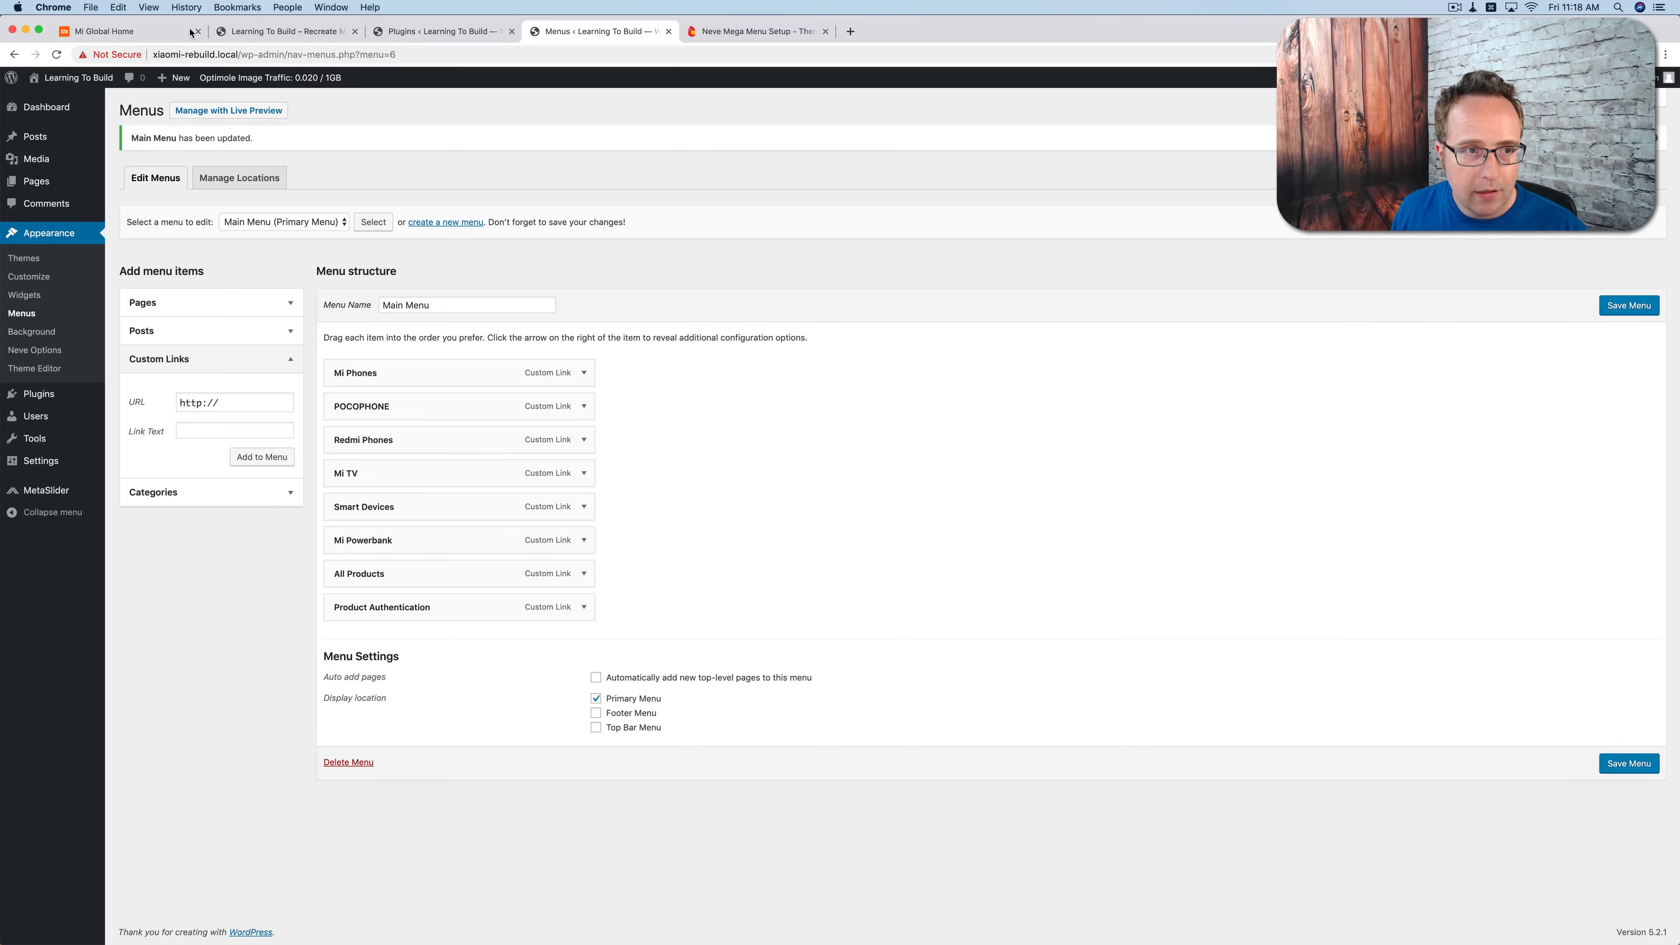
{"action": "left_click", "coordinate": [163, 40]}
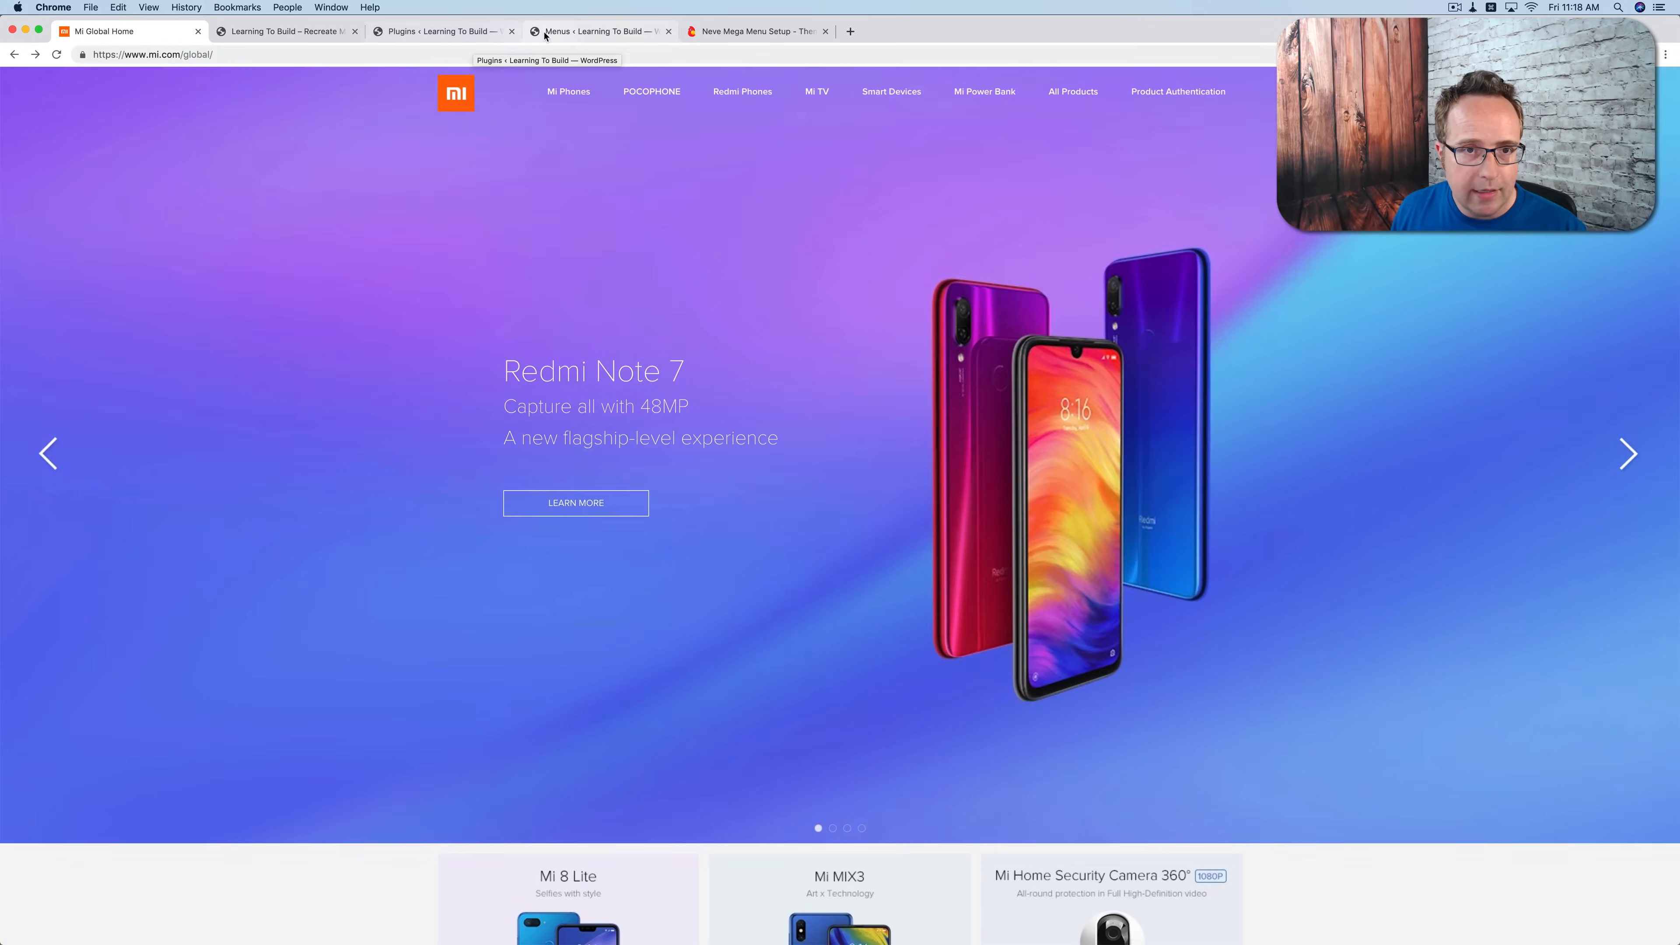
{"action": "left_click", "coordinate": [545, 33]}
{"action": "triple_click", "coordinate": [233, 403]}
{"action": "type", "text": "#"}
{"action": "key", "text": "Tab"}
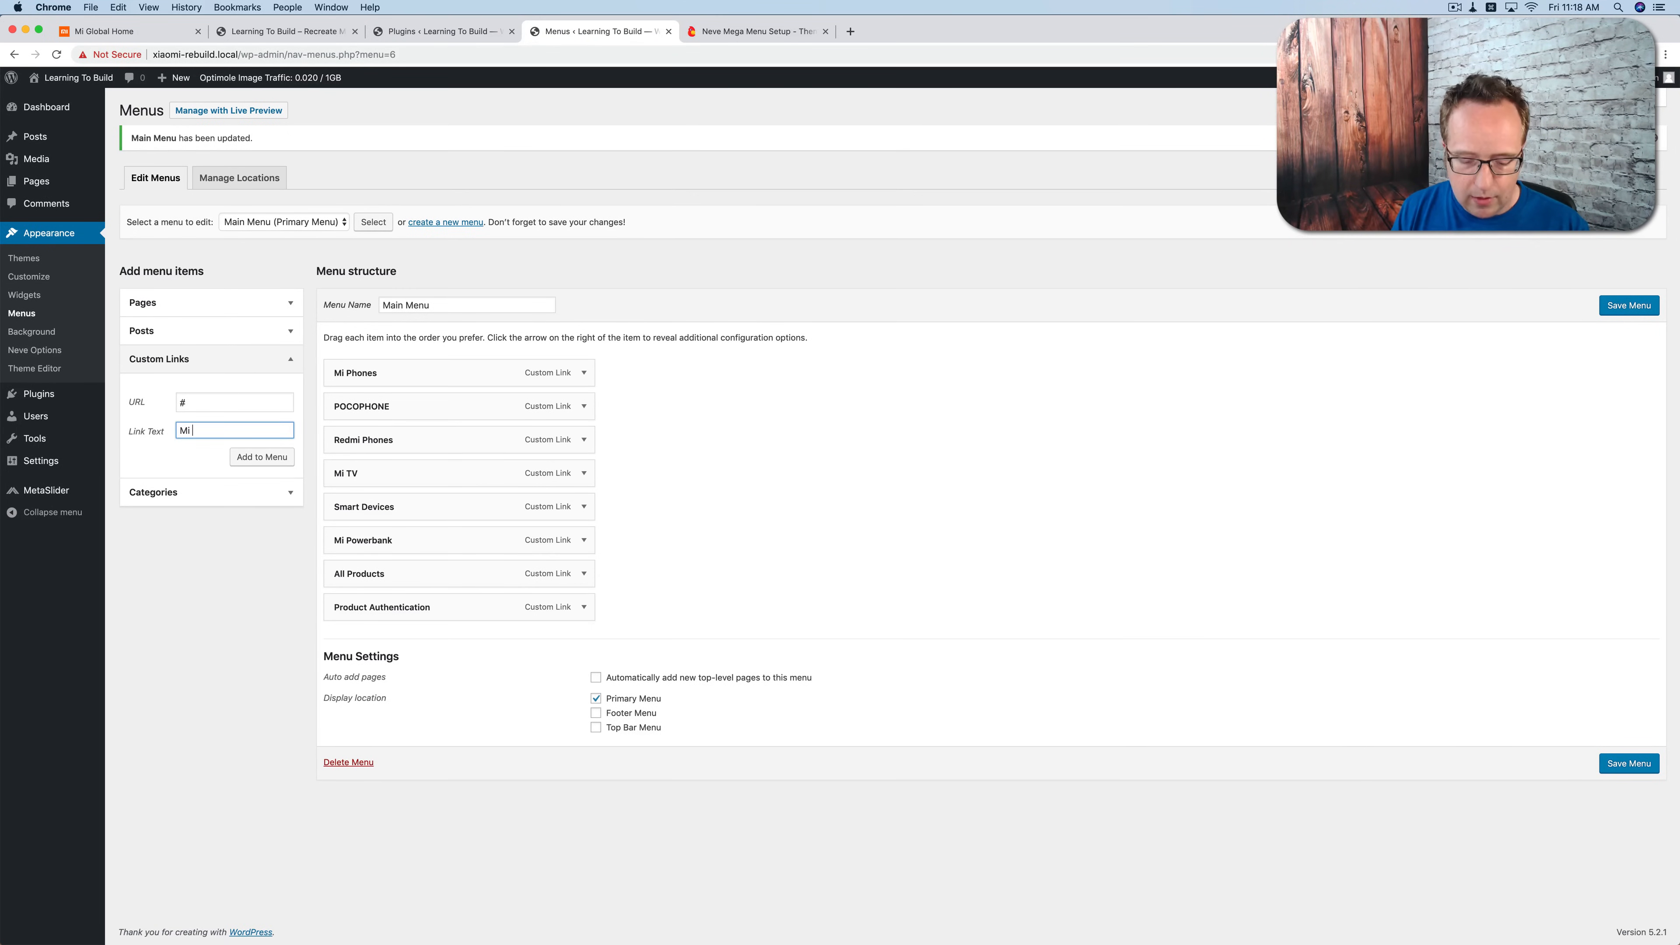
{"action": "left_click", "coordinate": [251, 465]}
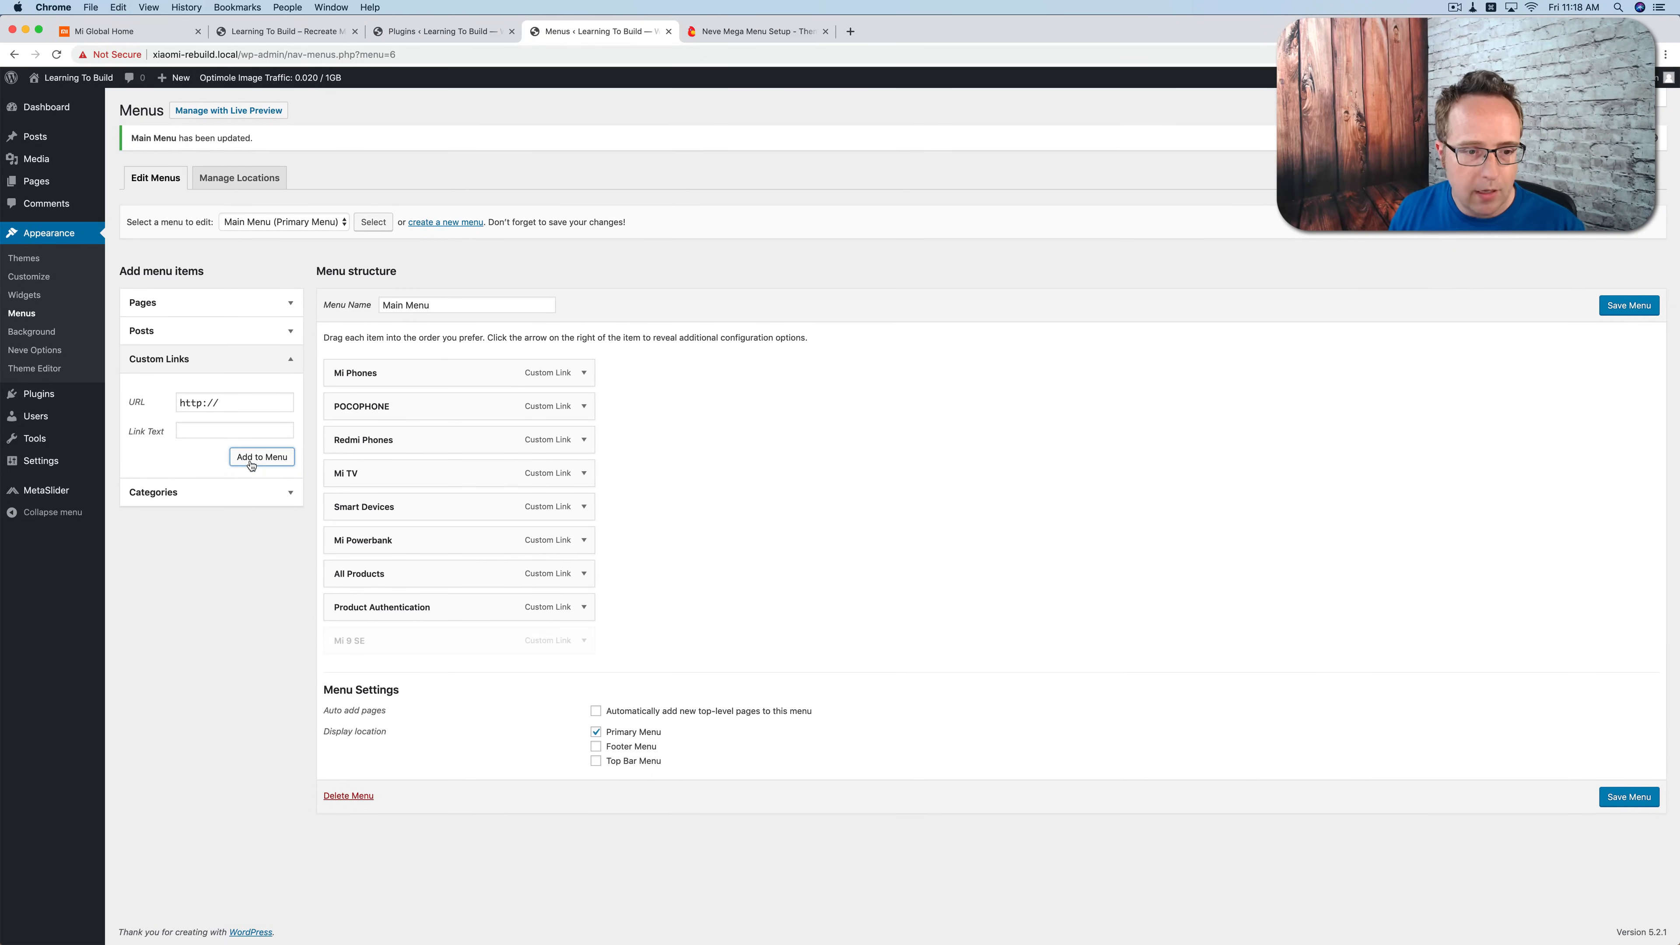
Step: Nest Mi 9 SE as a sub item under Mi Phones and save the Main Menu
{"action": "left_click_drag", "start_coordinate": [382, 639], "coordinate": [413, 401]}
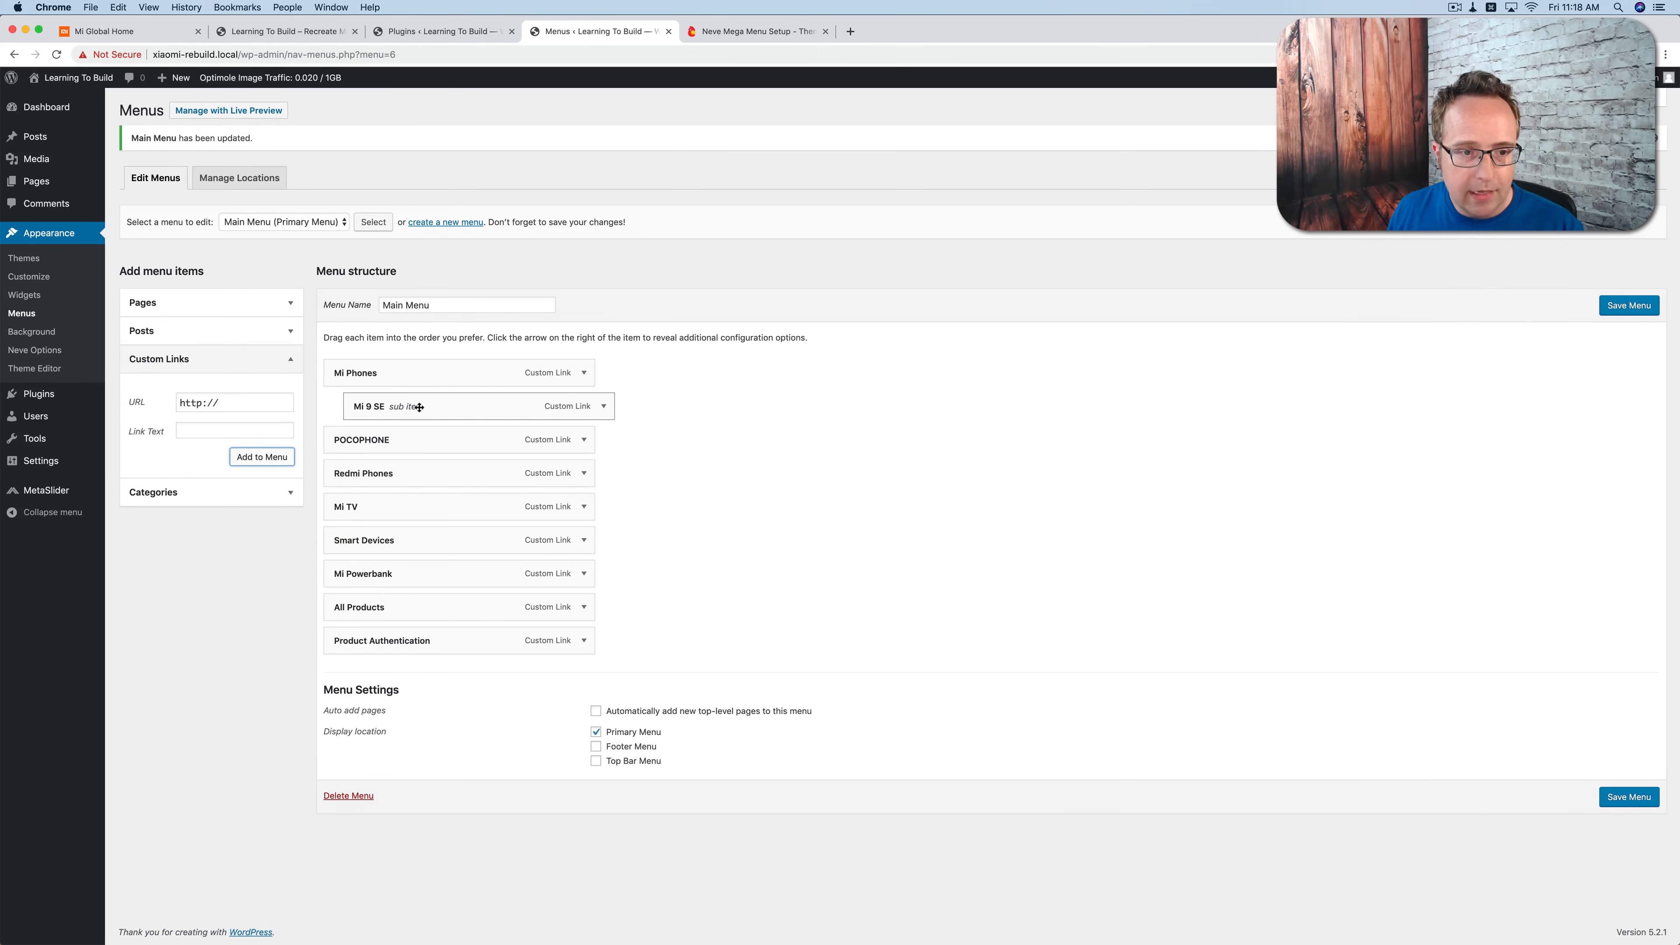
{"action": "left_click", "coordinate": [1611, 311]}
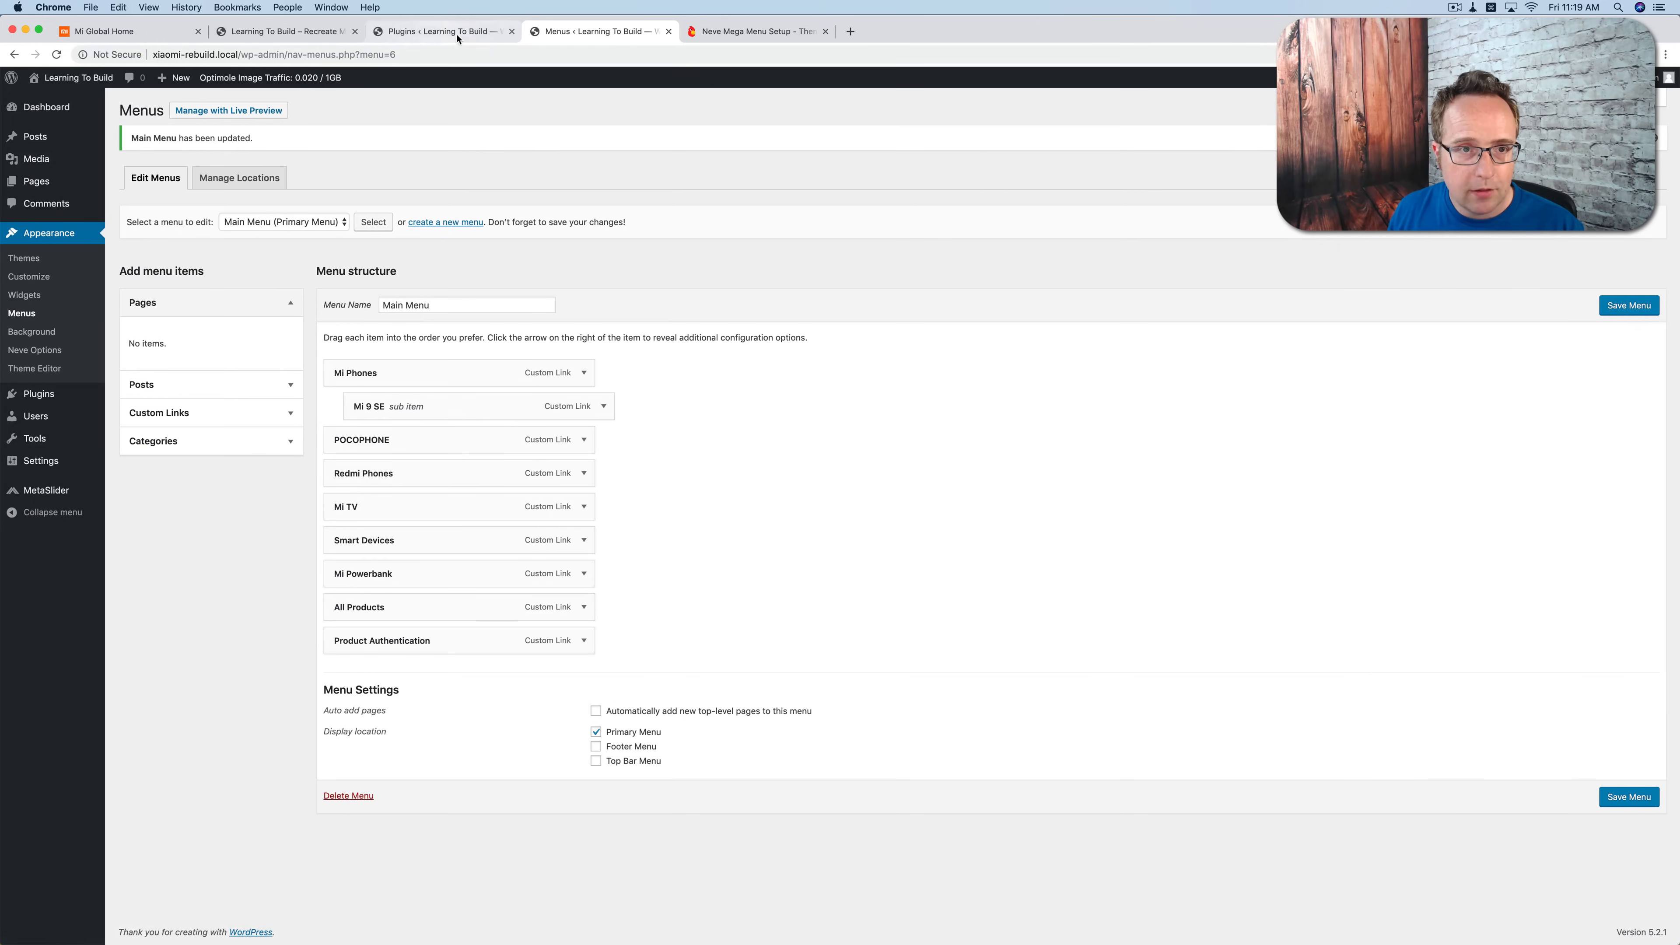
Step: Close the Plugins page, reload the site's front page and preview the Mi Phones dropdown
{"action": "left_click", "coordinate": [509, 32]}
{"action": "left_click", "coordinate": [285, 31]}
{"action": "key", "text": "super+r"}
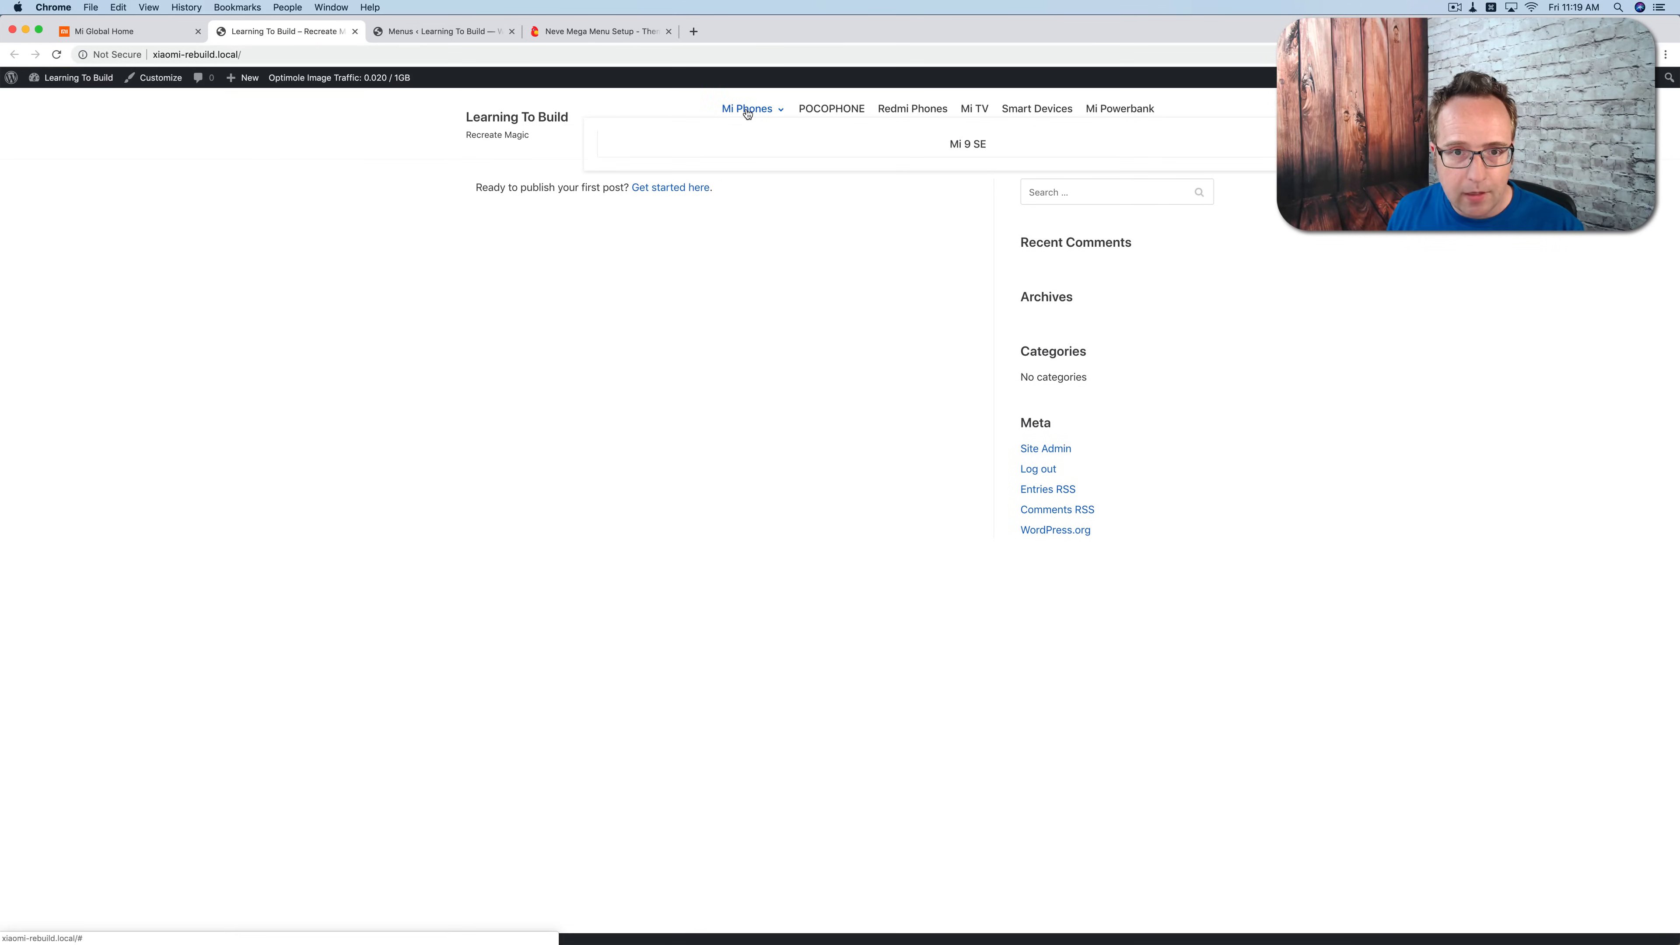
{"action": "mouse_move", "coordinate": [752, 109]}
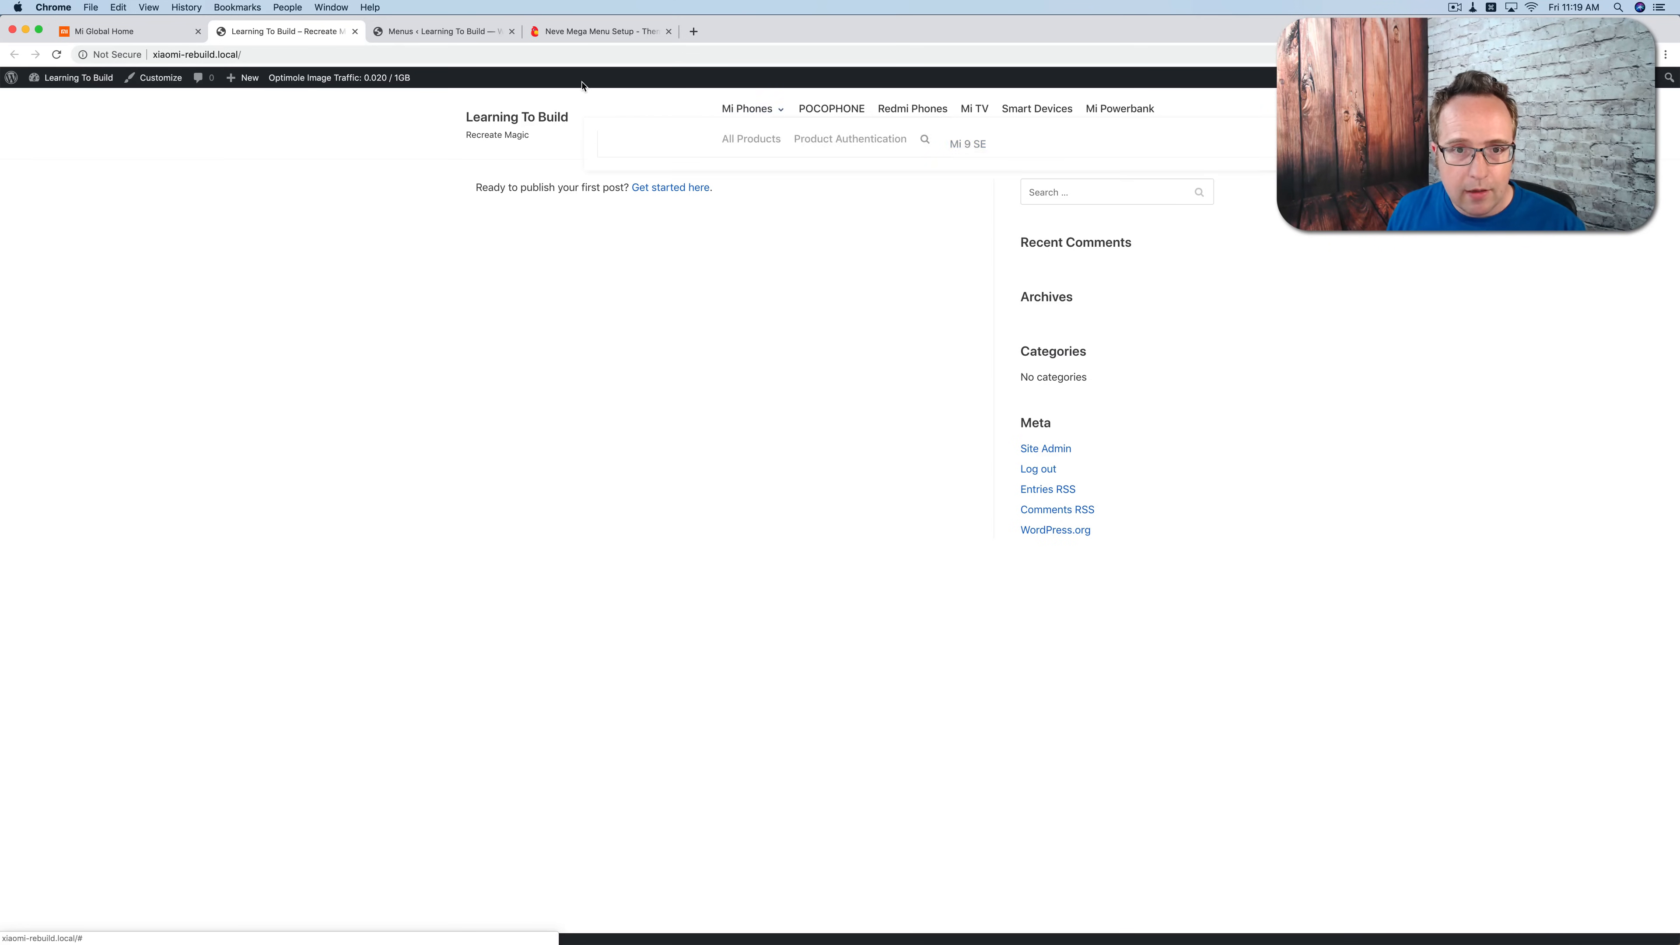
Step: Check the Mi site's Mi Phones dropdown again for the remaining phone entries to add to the Main Menu
{"action": "left_click", "coordinate": [106, 31]}
{"action": "left_click", "coordinate": [397, 33]}
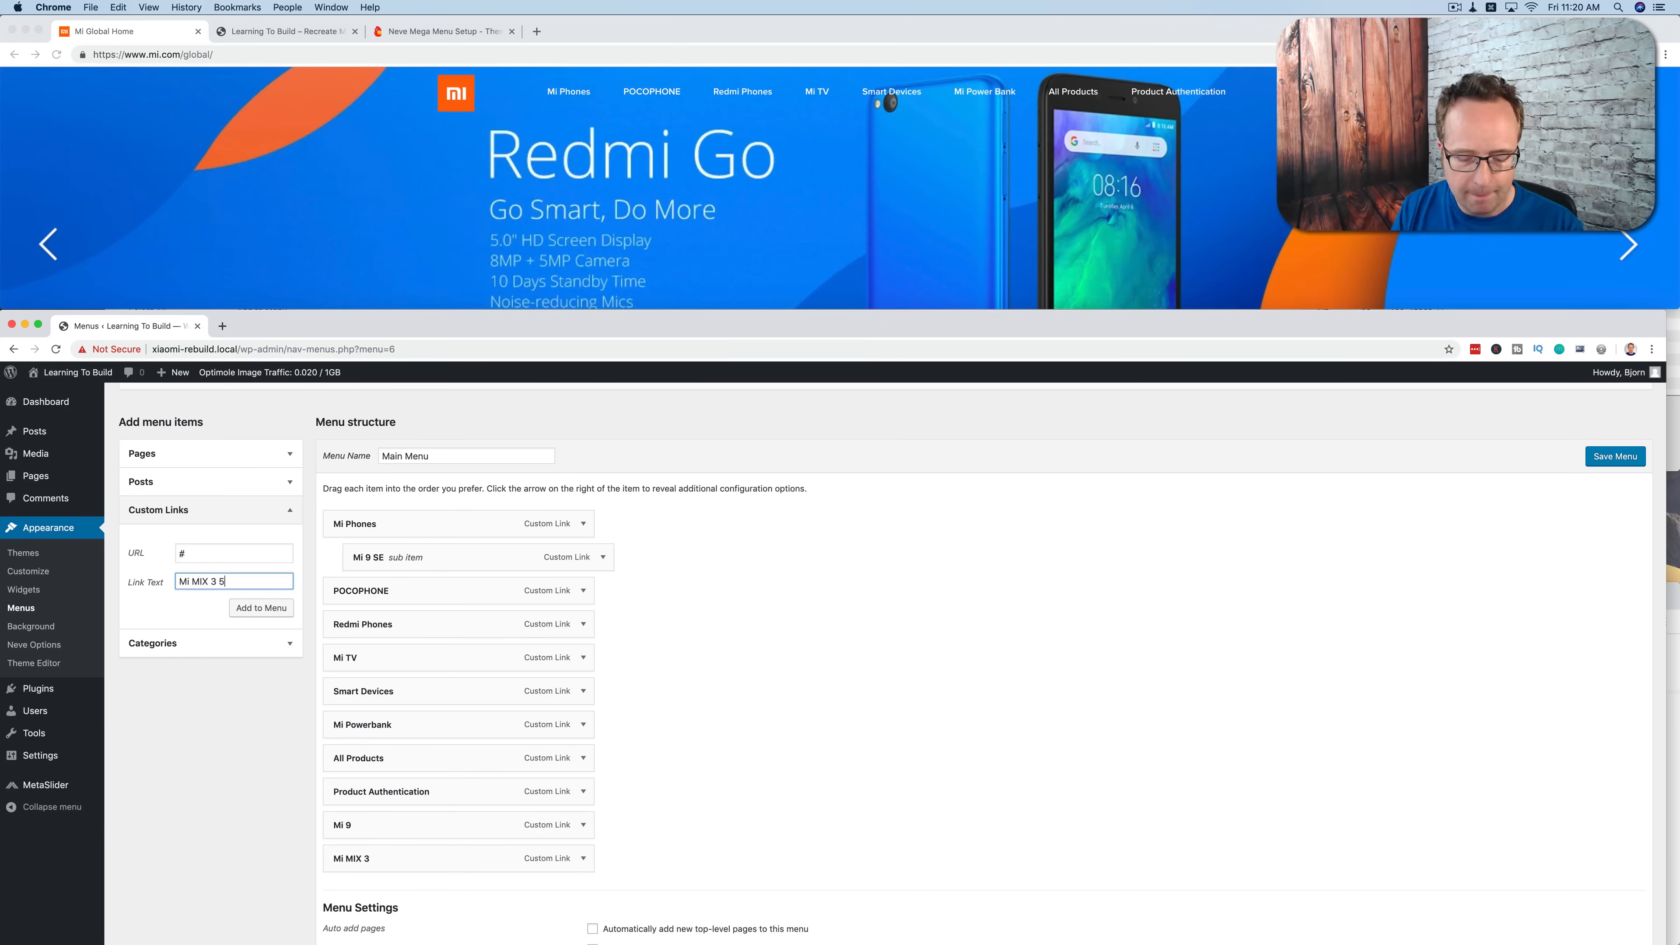
{"action": "mouse_move", "coordinate": [572, 96]}
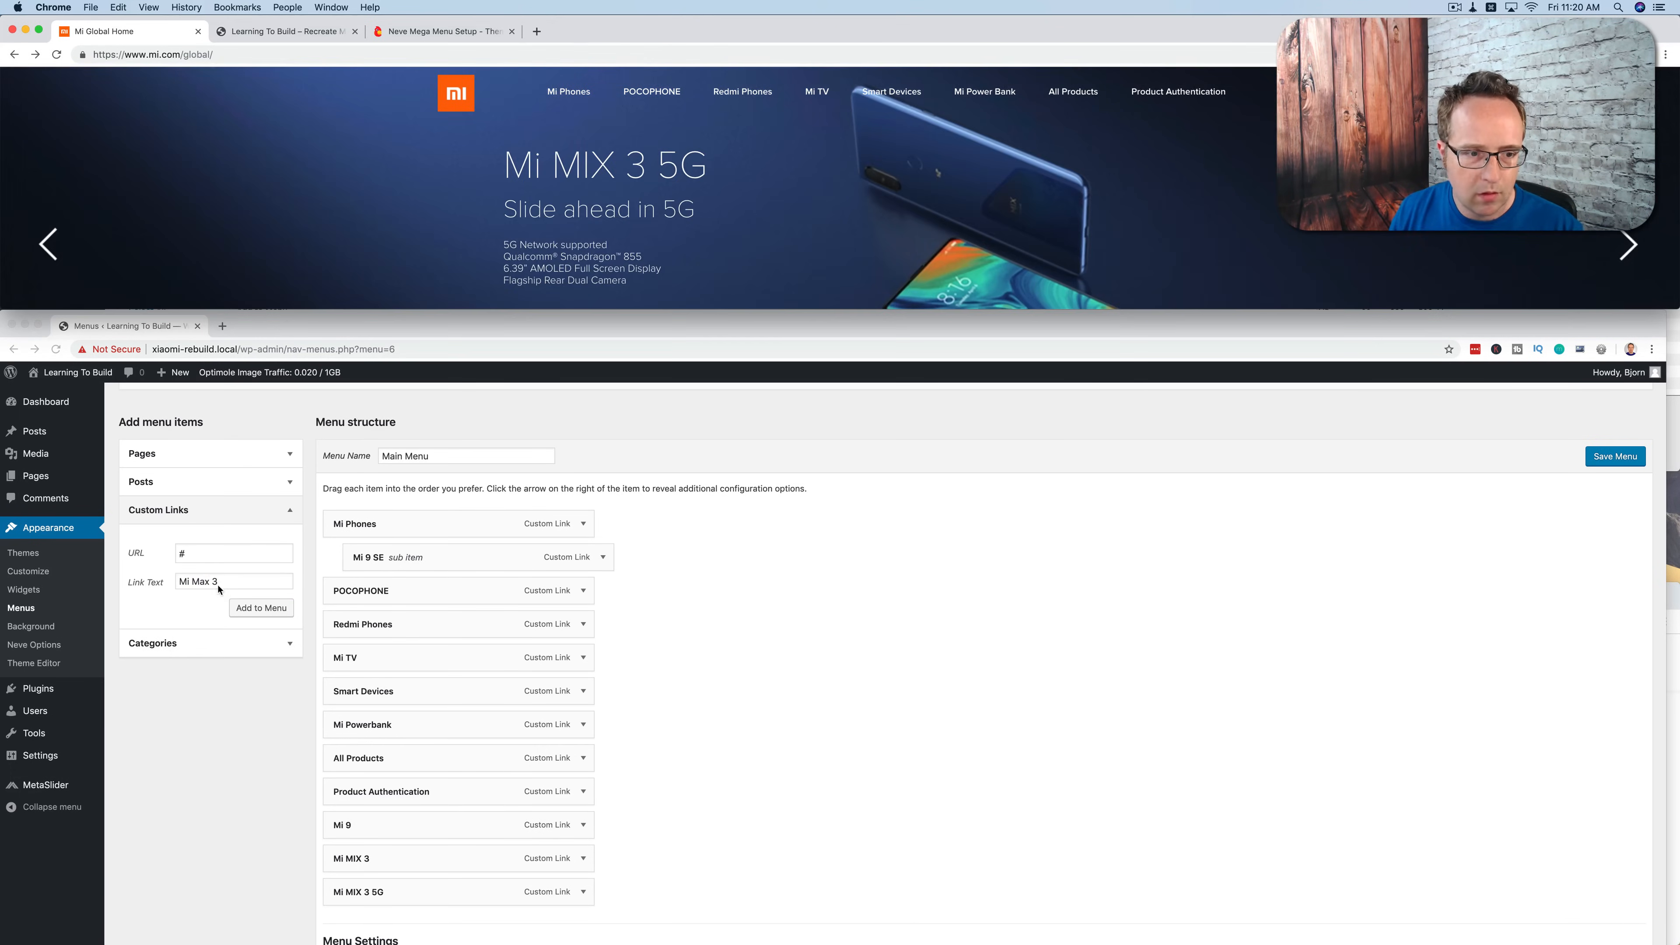
Step: Add Mi Max 3 and More as custom links and nest them with Mi 9, Mi MIX 3 and Mi MIX 3 5G under Mi Phones
{"action": "left_click", "coordinate": [261, 607]}
{"action": "left_click_drag", "start_coordinate": [372, 721], "coordinate": [390, 484]}
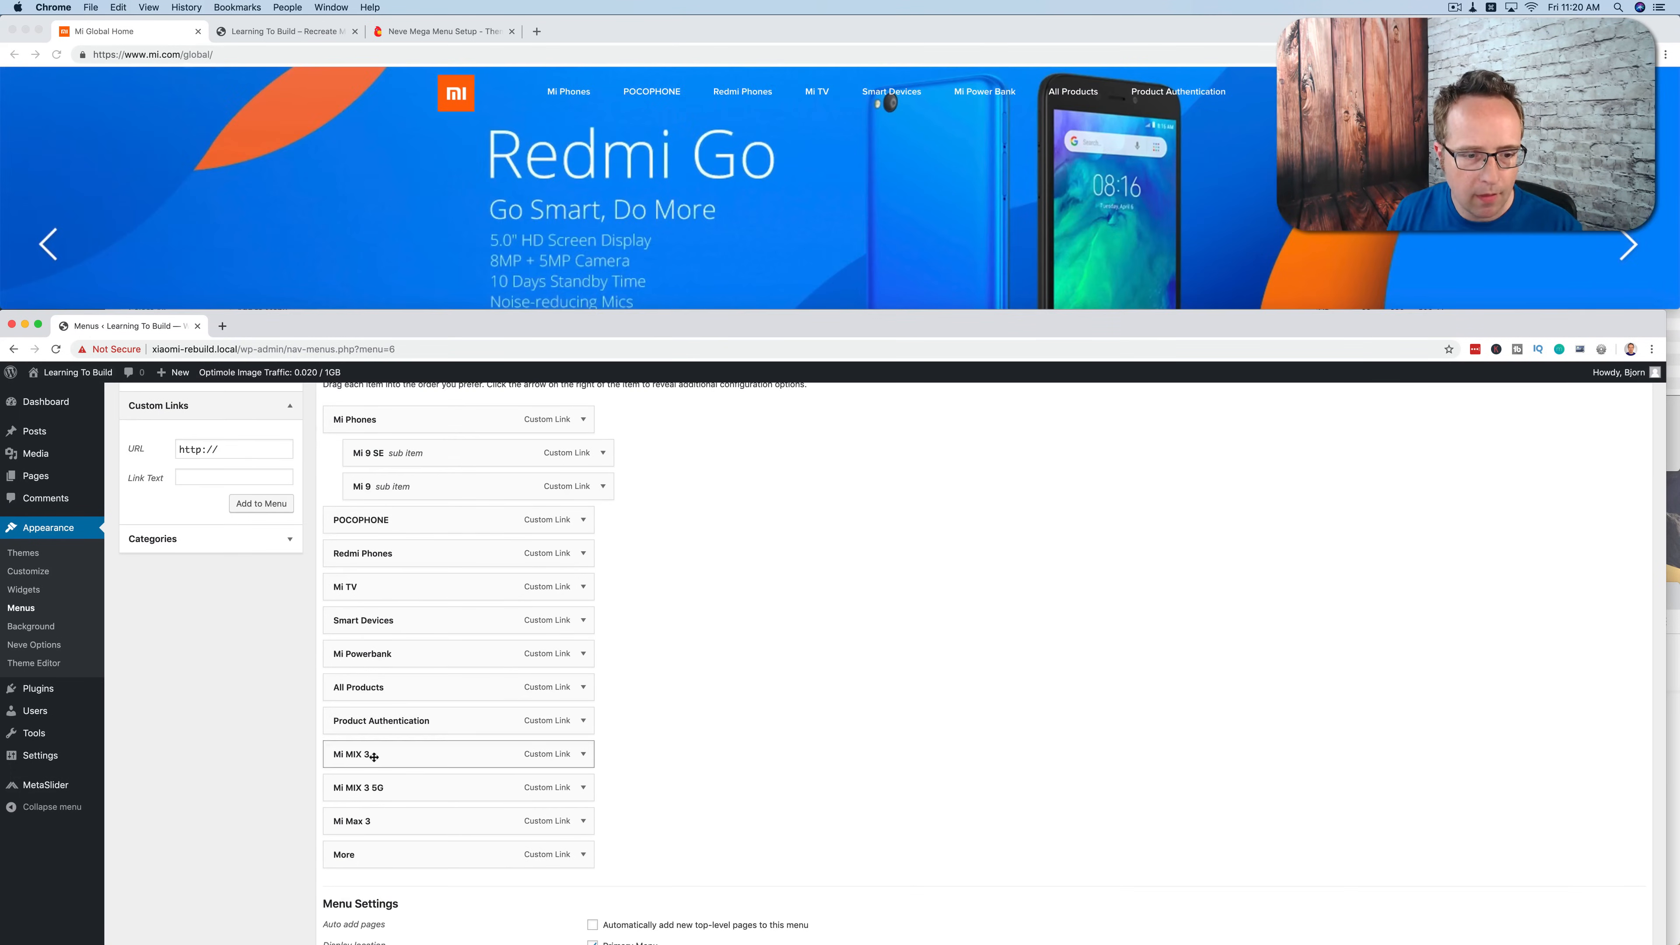
{"action": "left_click_drag", "start_coordinate": [372, 755], "coordinate": [392, 520]}
{"action": "left_click_drag", "start_coordinate": [383, 786], "coordinate": [398, 553]}
{"action": "left_click_drag", "start_coordinate": [384, 821], "coordinate": [398, 586]}
{"action": "left_click_drag", "start_coordinate": [393, 852], "coordinate": [382, 605]}
{"action": "left_click_drag", "start_coordinate": [382, 605], "coordinate": [390, 618]}
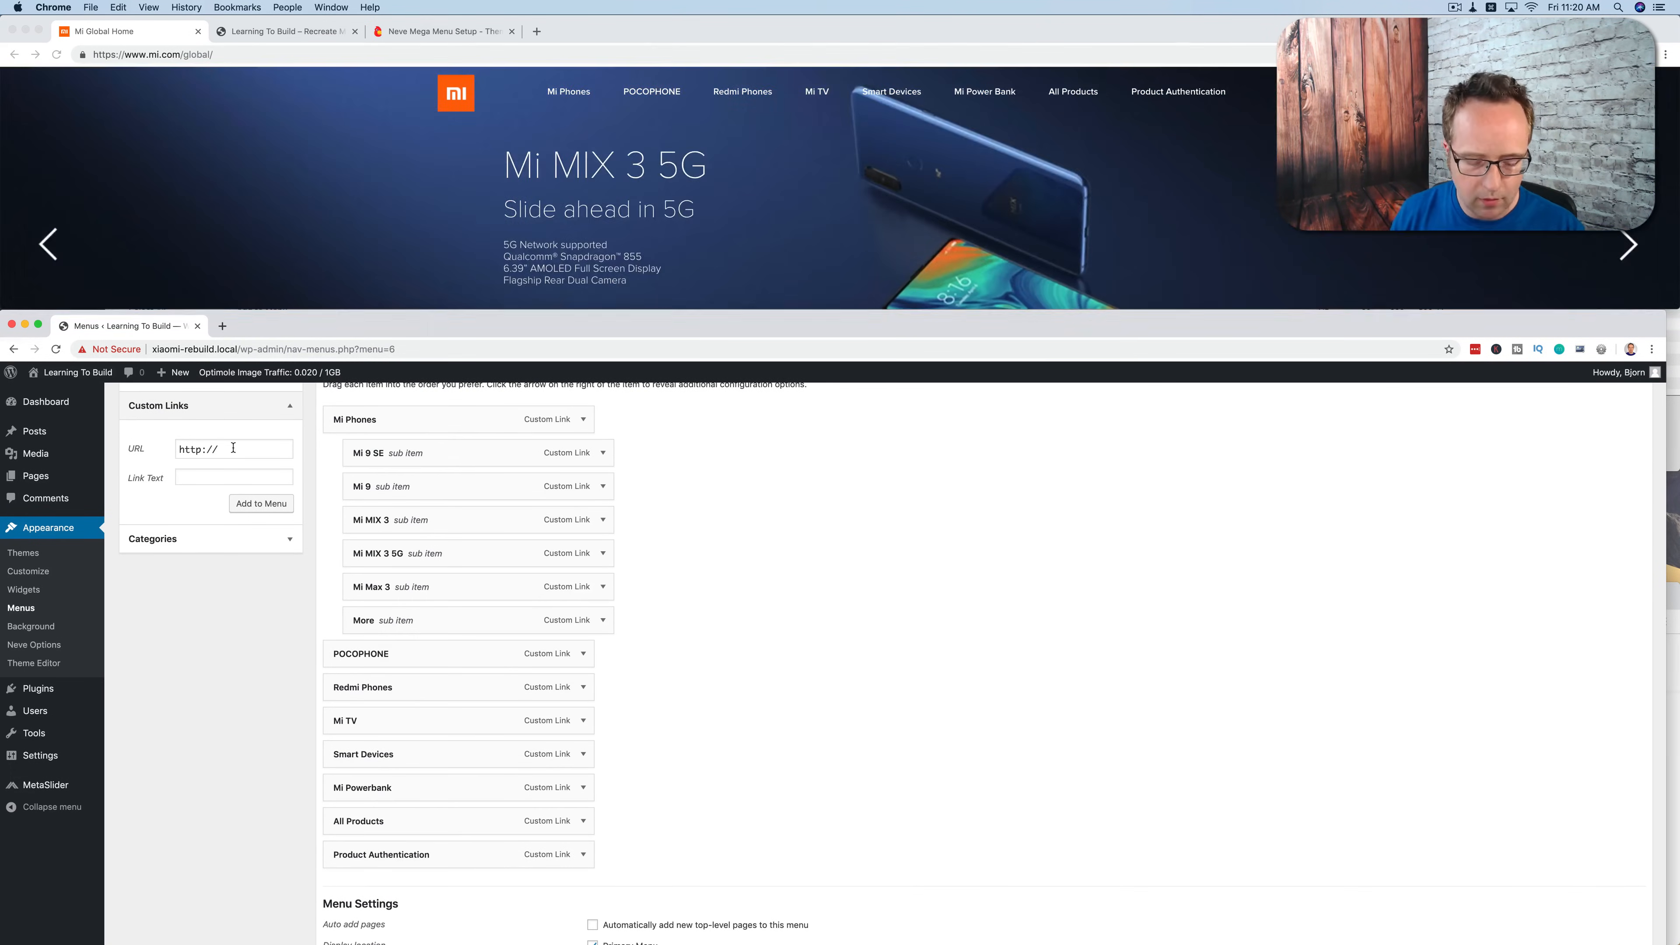
Step: Add a custom link "POCOPHONE F1" with the URL # and nest it as a sub item under POCOPHONE
{"action": "type", "text": "#"}
{"action": "key", "text": "Tab"}
{"action": "type", "text": "POCOPHONE F1"}
{"action": "key", "text": "Return"}
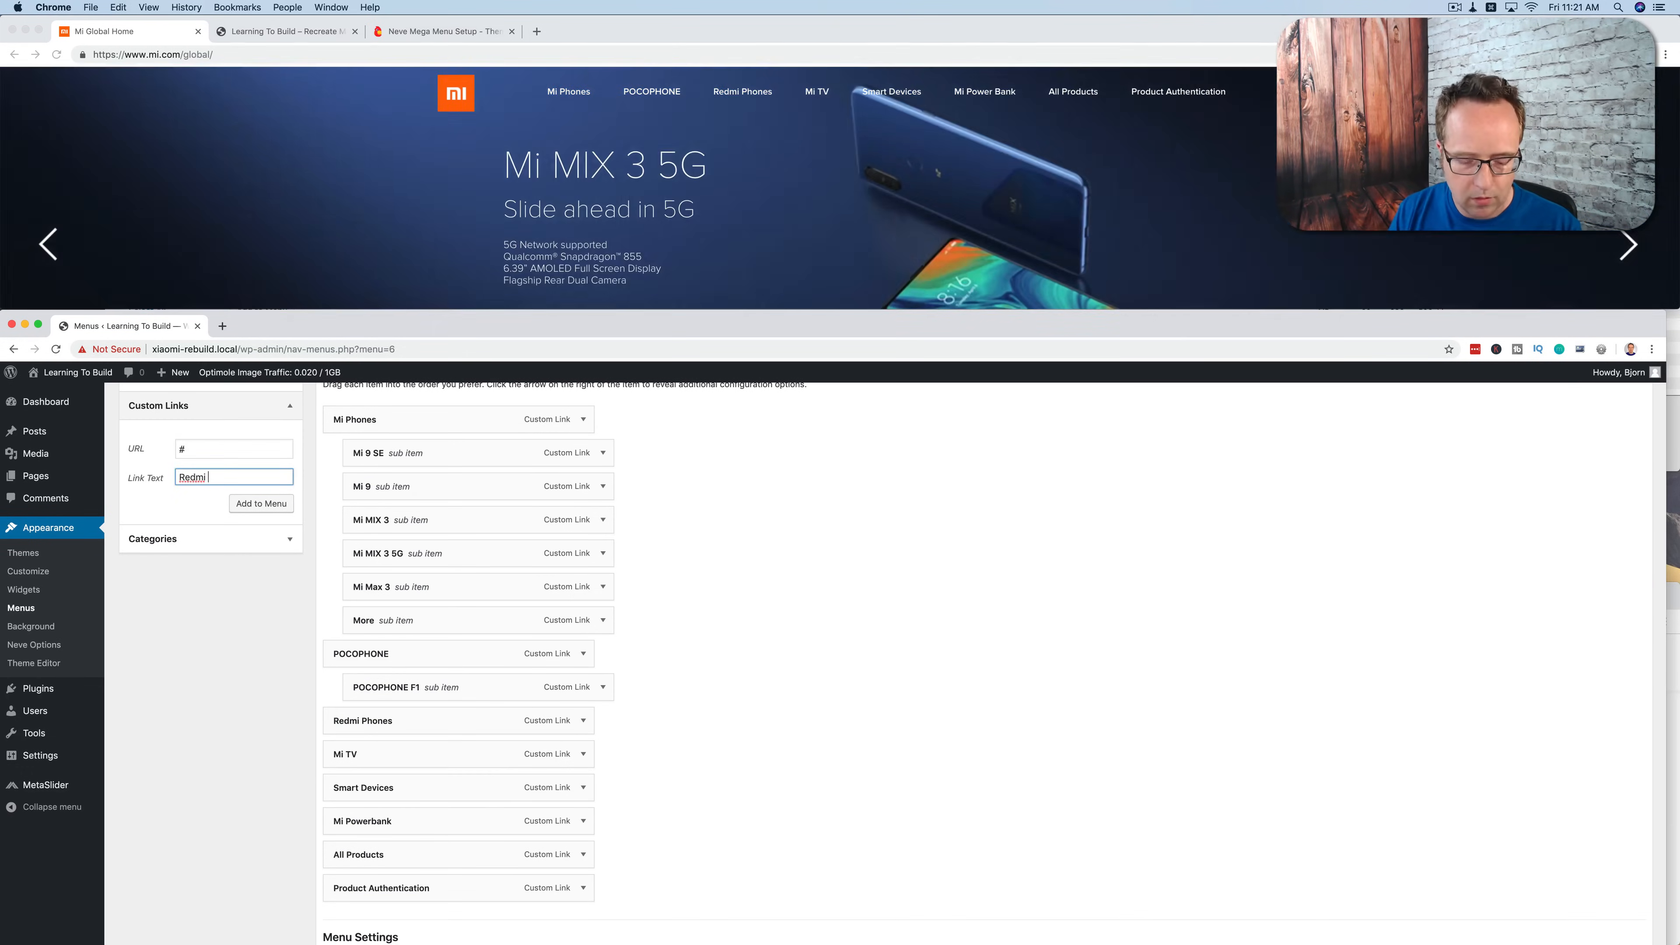
{"action": "key", "text": "Return"}
Step: Add Redmi 7, Redmi Note 7, Redmi Note 6 Pro, Redmi Go, Redmi 6A and More as sub items under Redmi Phones
{"action": "left_click", "coordinate": [230, 452]}
{"action": "key", "text": "super+a"}
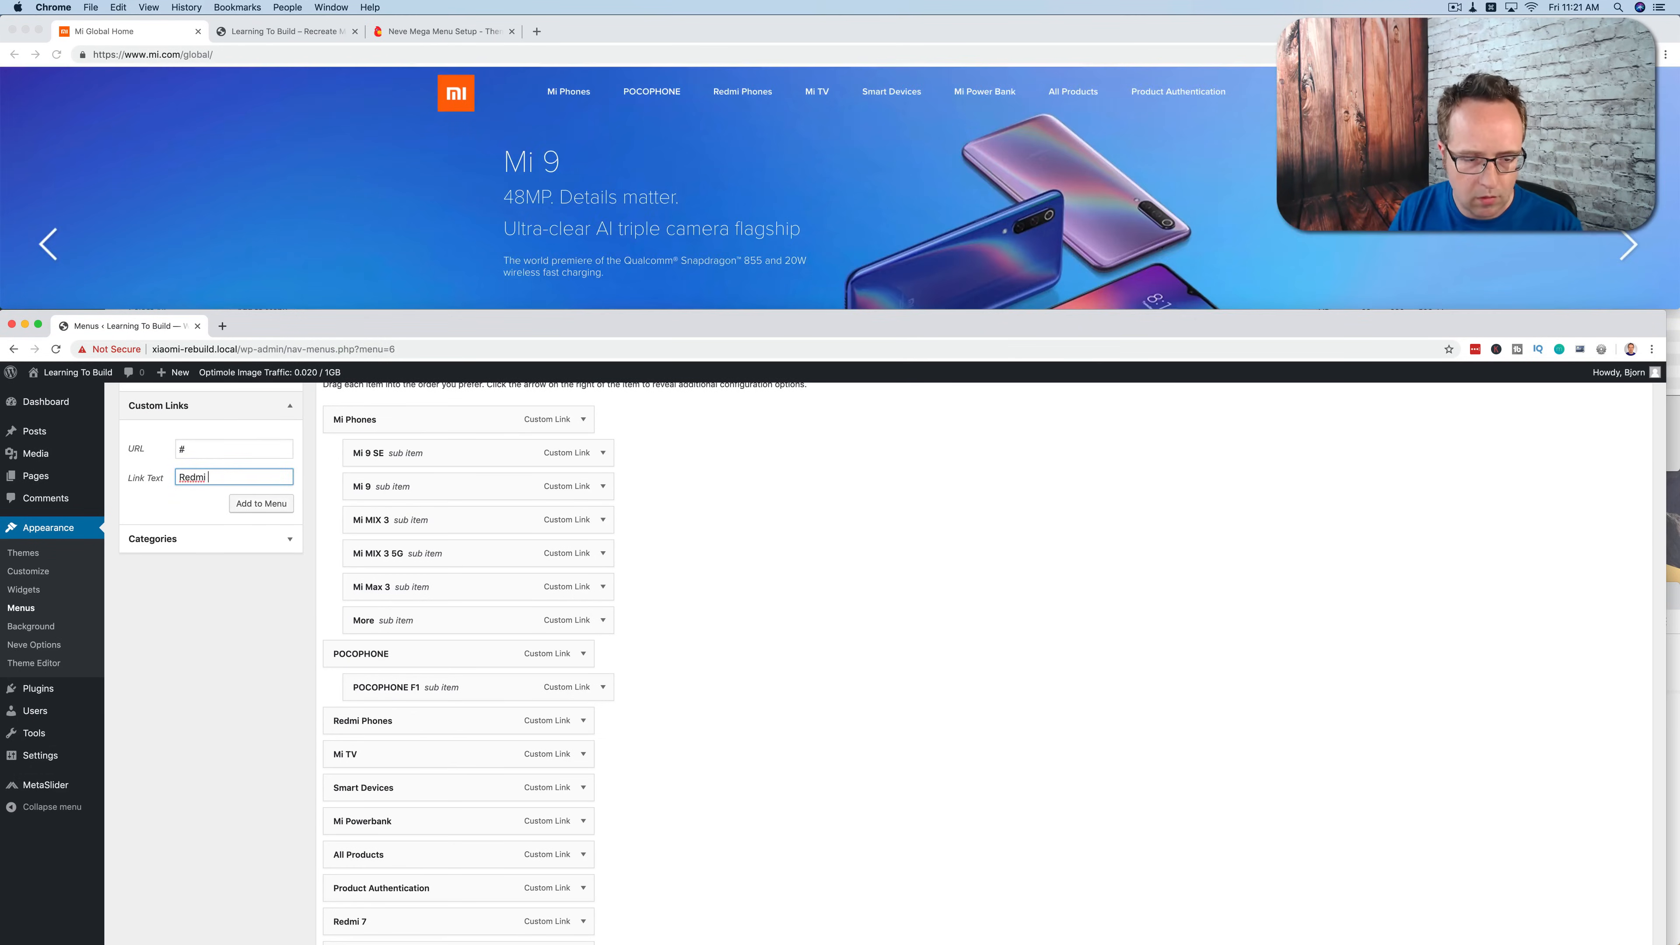
{"action": "key", "text": "Return"}
{"action": "left_click", "coordinate": [744, 94]}
{"action": "left_click_drag", "start_coordinate": [357, 760], "coordinate": [397, 552]}
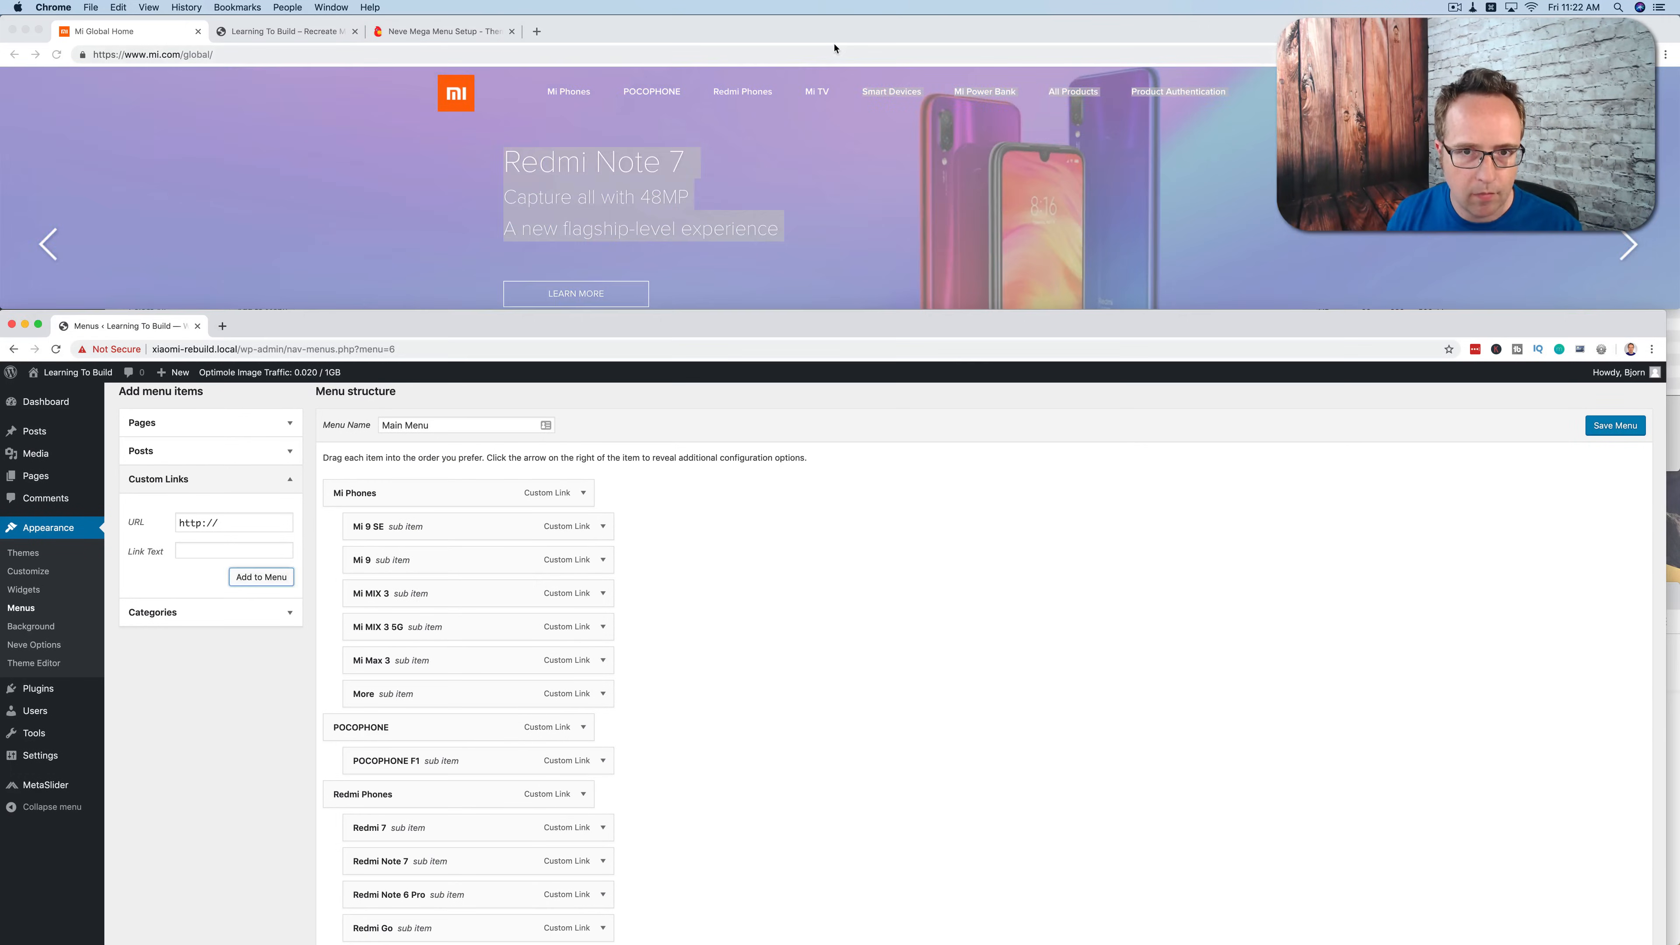
Step: Add Mi Laser Projector 150", Mi Box S, Mi TV 4 65", Mi TV 3s 65" Curve and Mi TV 3s 65" as sub items under Mi TV
{"action": "mouse_move", "coordinate": [819, 93]}
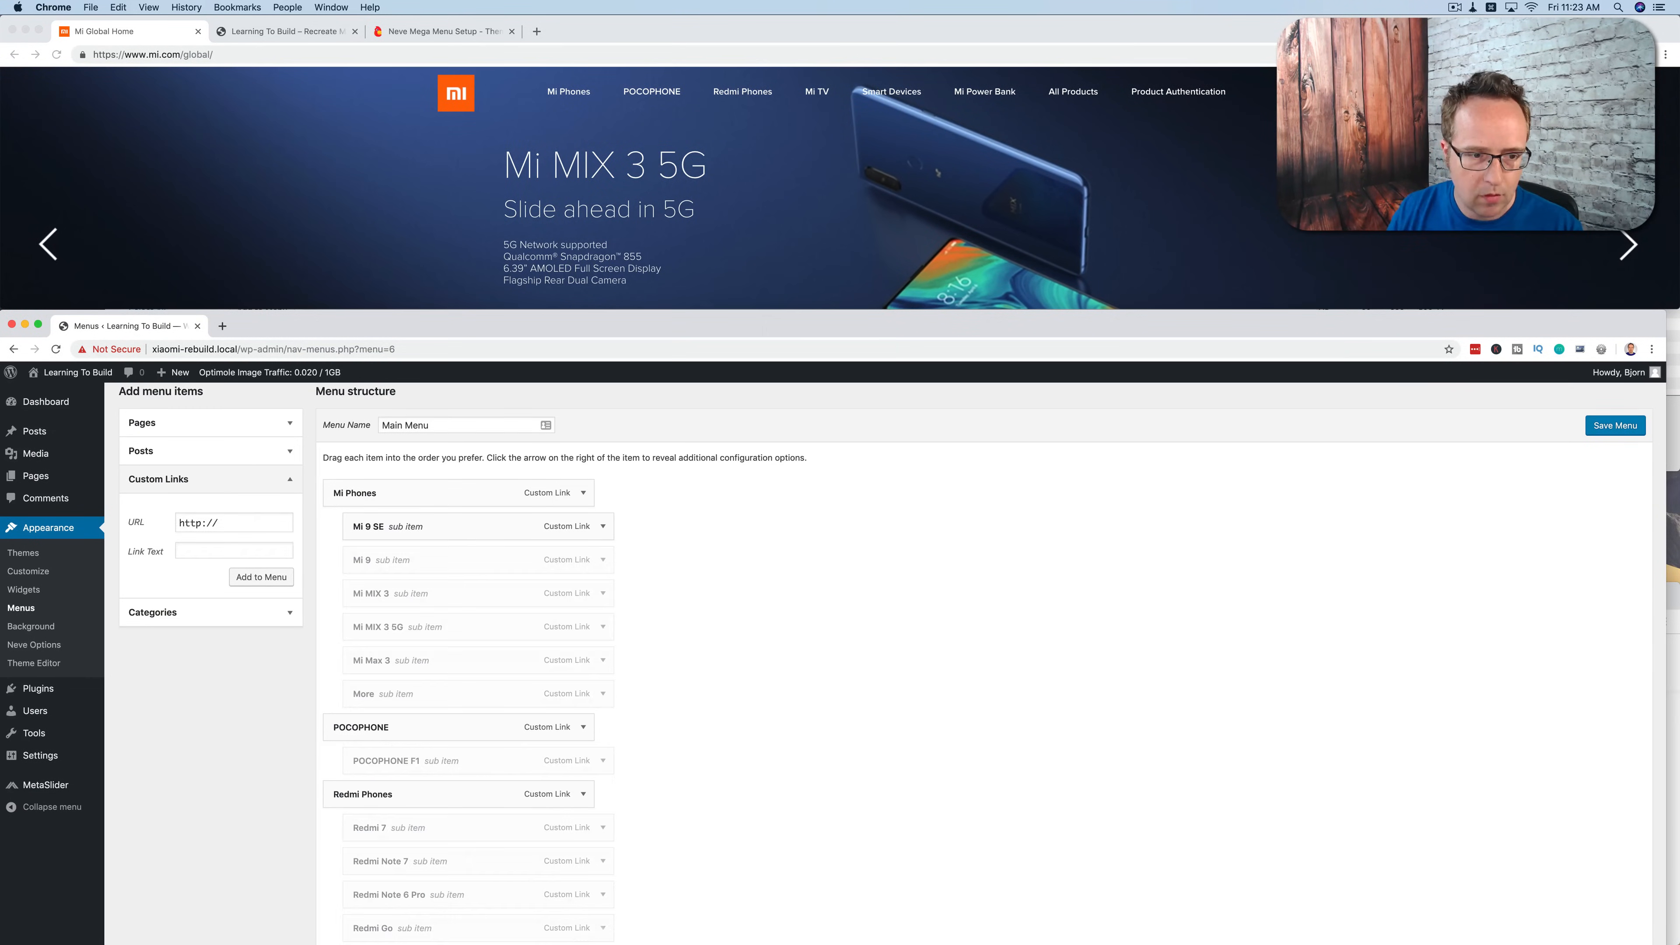
{"action": "scroll", "coordinate": [386, 627], "scroll_direction": "down", "scroll_amount": 9}
{"action": "left_click_drag", "start_coordinate": [386, 627], "coordinate": [406, 530]}
{"action": "left_click_drag", "start_coordinate": [378, 692], "coordinate": [399, 563]}
{"action": "left_click_drag", "start_coordinate": [380, 725], "coordinate": [401, 597]}
{"action": "left_click_drag", "start_coordinate": [378, 756], "coordinate": [399, 629]}
{"action": "left_click_drag", "start_coordinate": [423, 794], "coordinate": [446, 665]}
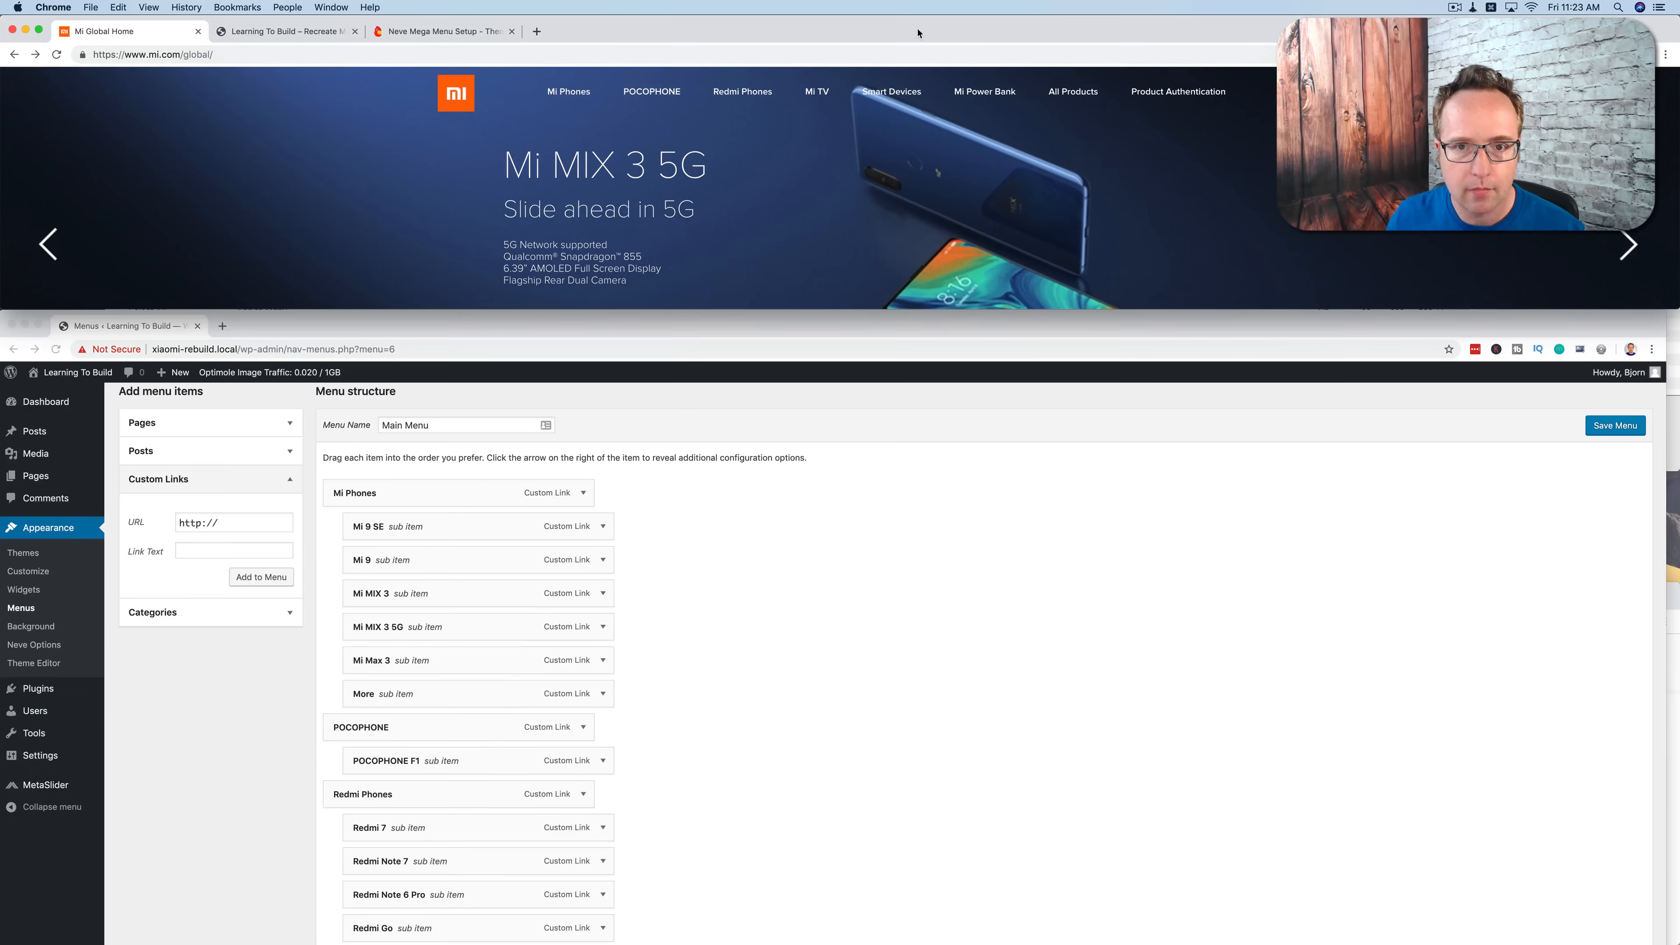
Step: Add Mi Band 3, Mi LED Smart Bulb, Mi Electric Scooter Pro, Mi Home Security Camera 360° 1080P and More as sub items under Smart Devices
{"action": "left_click_drag", "start_coordinate": [596, 240], "coordinate": [685, 249]}
{"action": "key", "text": "super+c"}
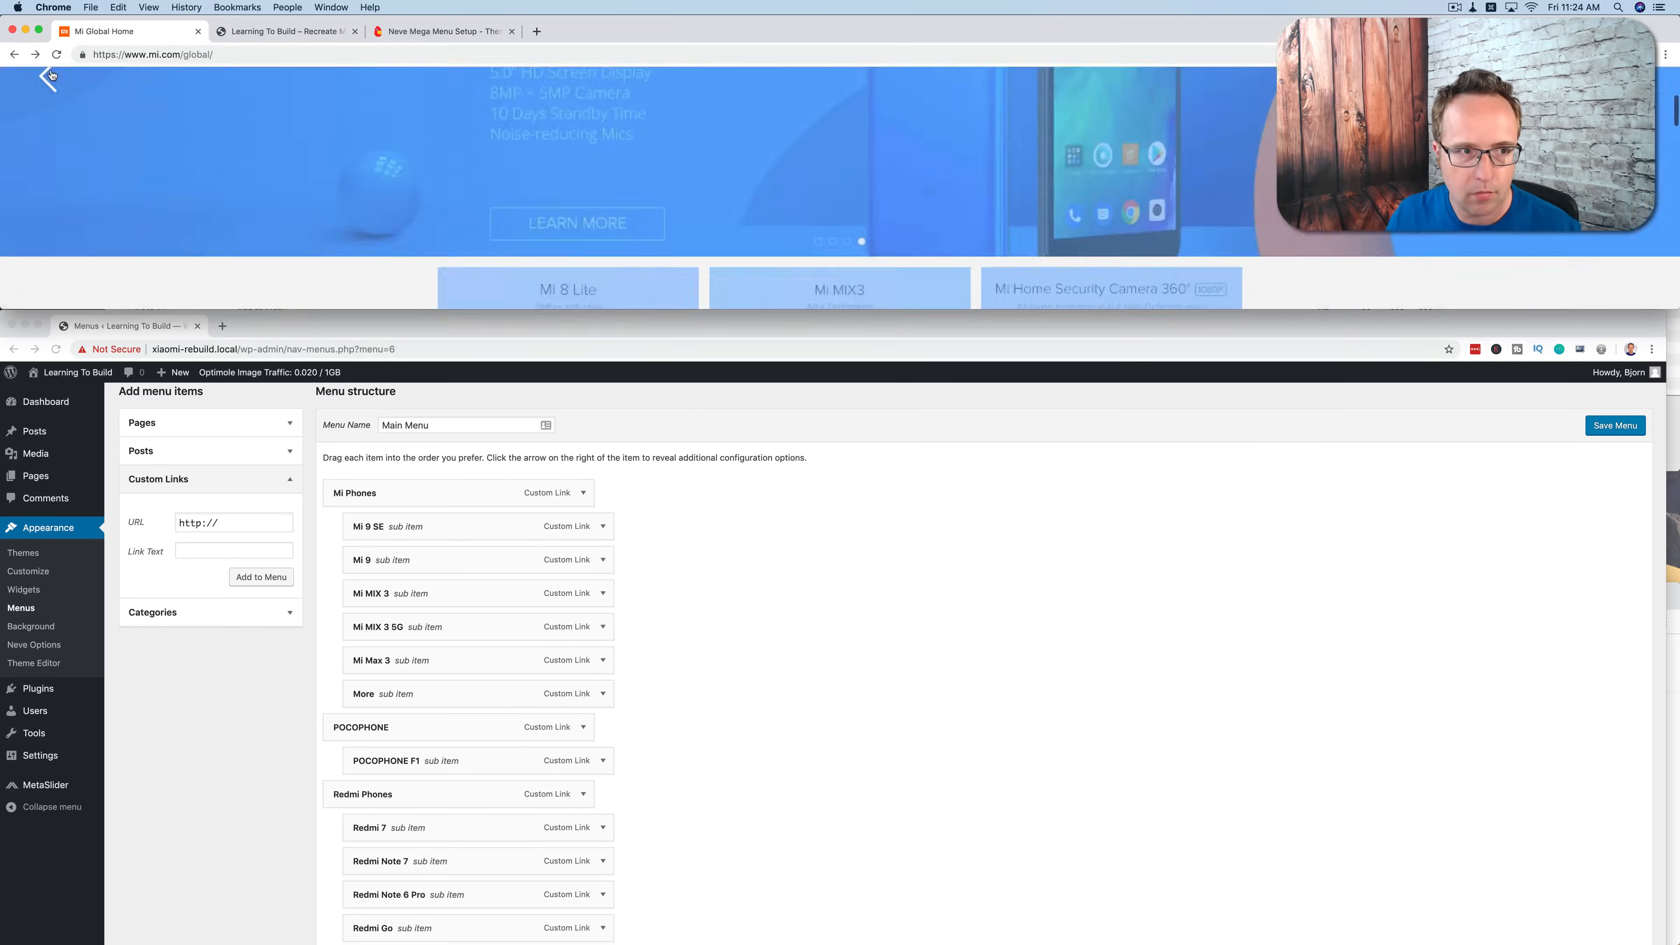
{"action": "left_click", "coordinate": [35, 54]}
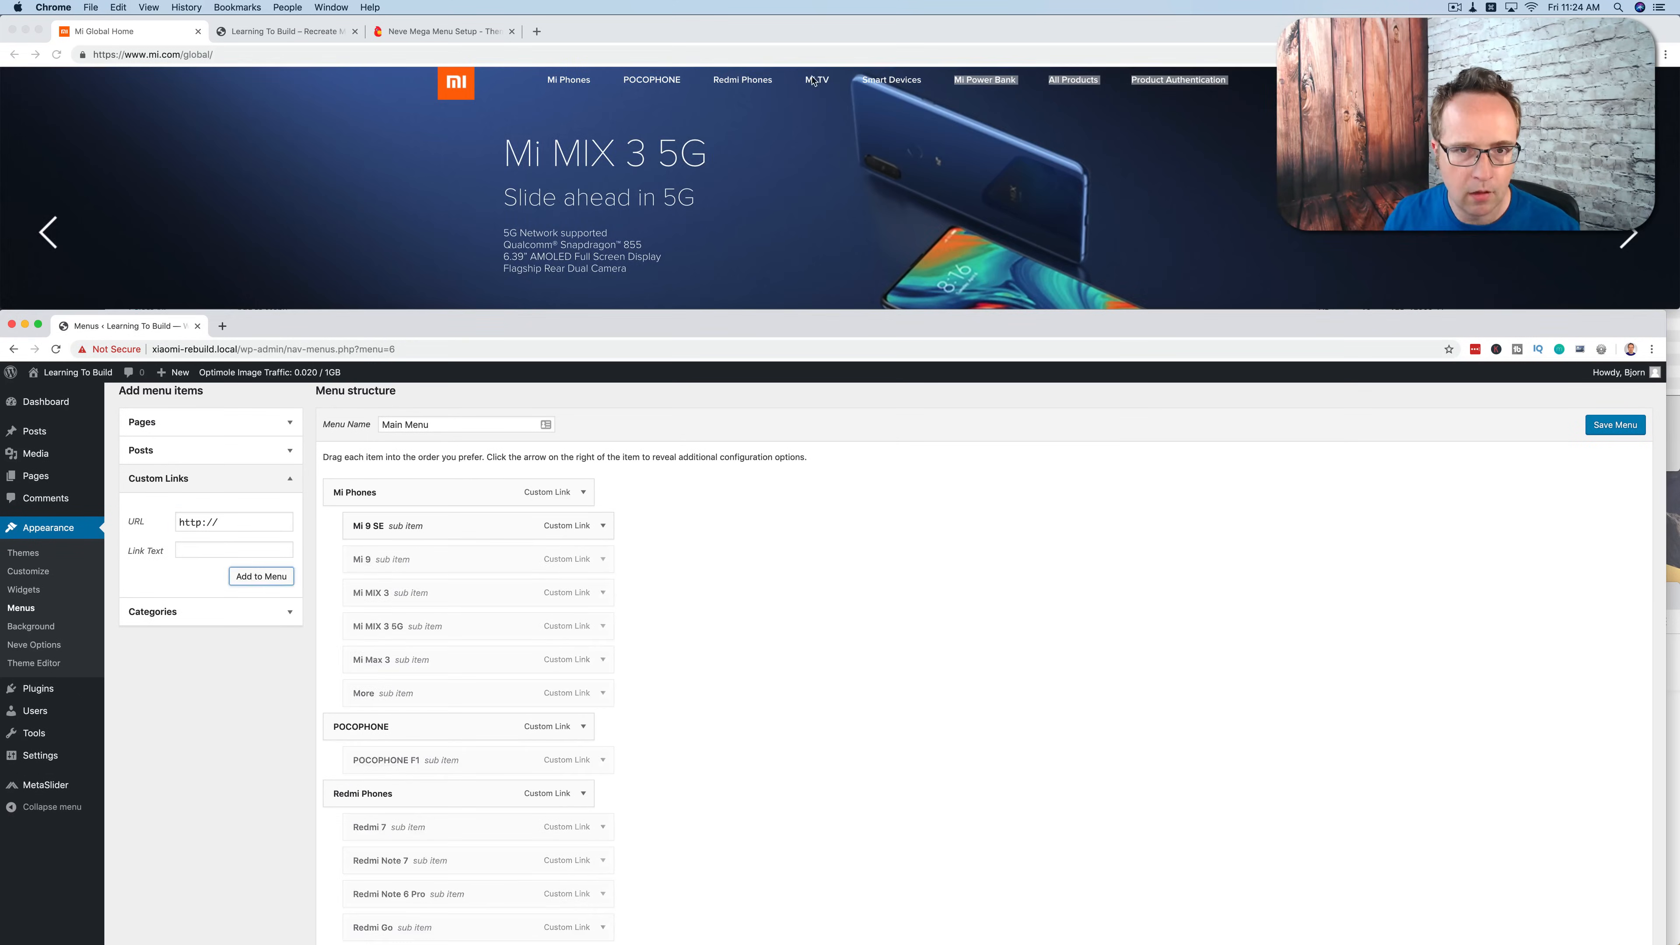
{"action": "left_click", "coordinate": [262, 576]}
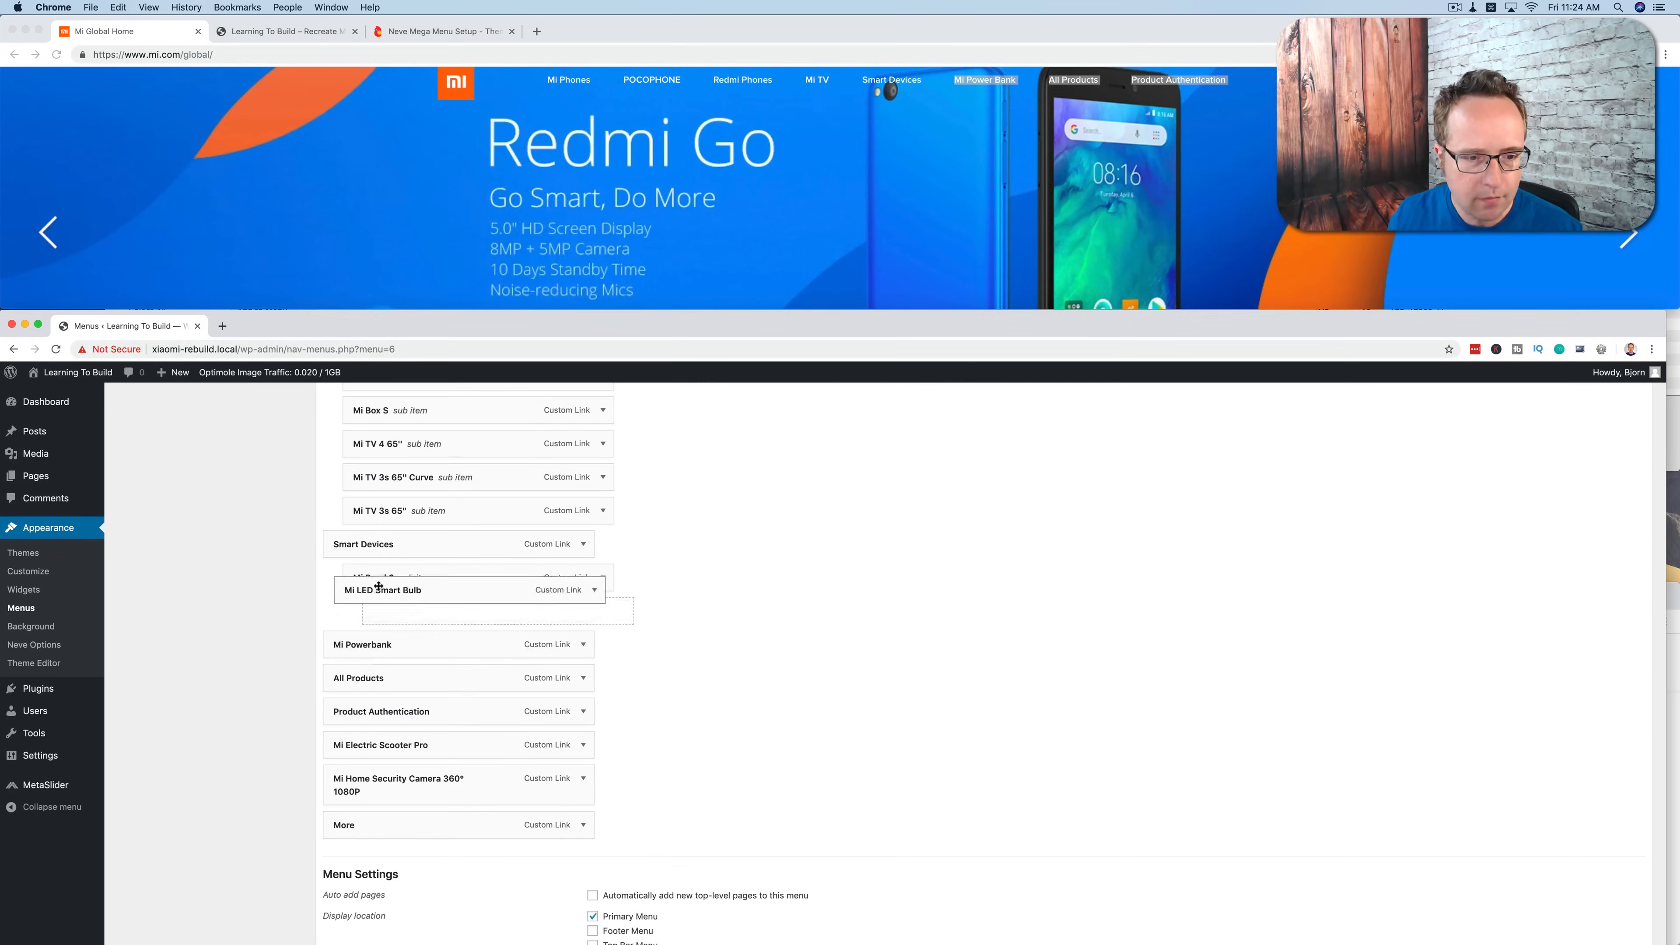
{"action": "left_click_drag", "start_coordinate": [357, 588], "coordinate": [360, 727]}
{"action": "left_click_drag", "start_coordinate": [577, 227], "coordinate": [644, 231]}
{"action": "left_click_drag", "start_coordinate": [711, 227], "coordinate": [832, 228]}
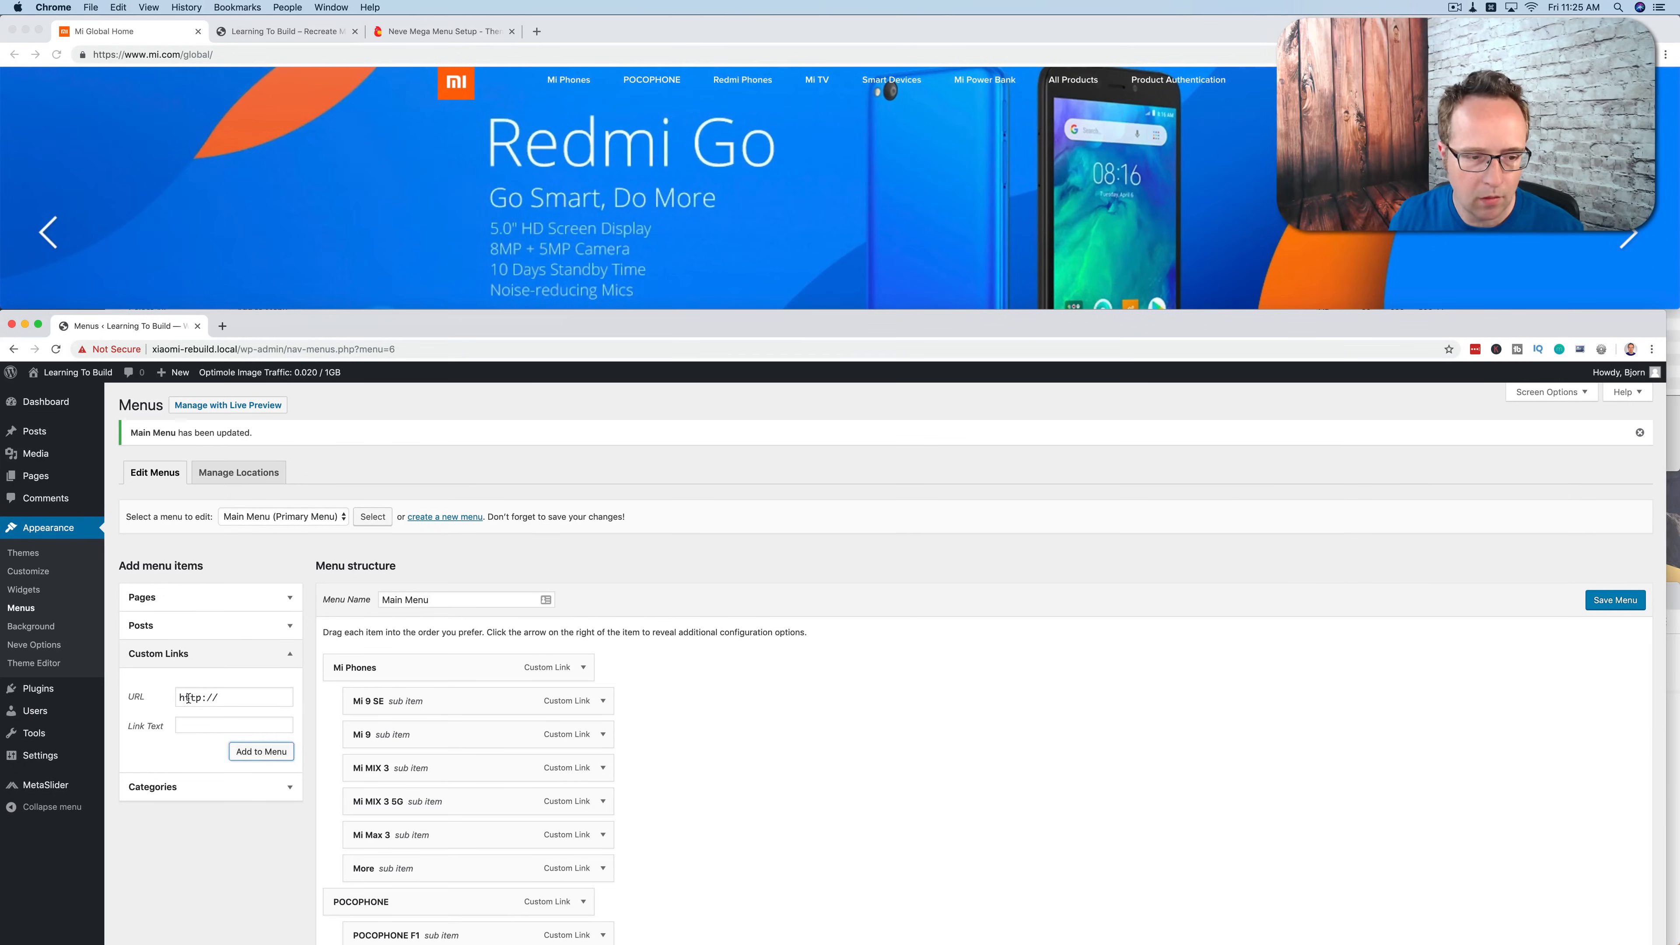
Step: Nest the 5000mAh, 10000mAh Pro, 10000mAh and 16000mAh Mi Power Bank links under Mi Powerbank and save the Main Menu
{"action": "left_click", "coordinate": [261, 751]}
{"action": "scroll", "coordinate": [463, 662], "scroll_direction": "down", "scroll_amount": 10}
{"action": "left_click_drag", "start_coordinate": [397, 860], "coordinate": [415, 749]}
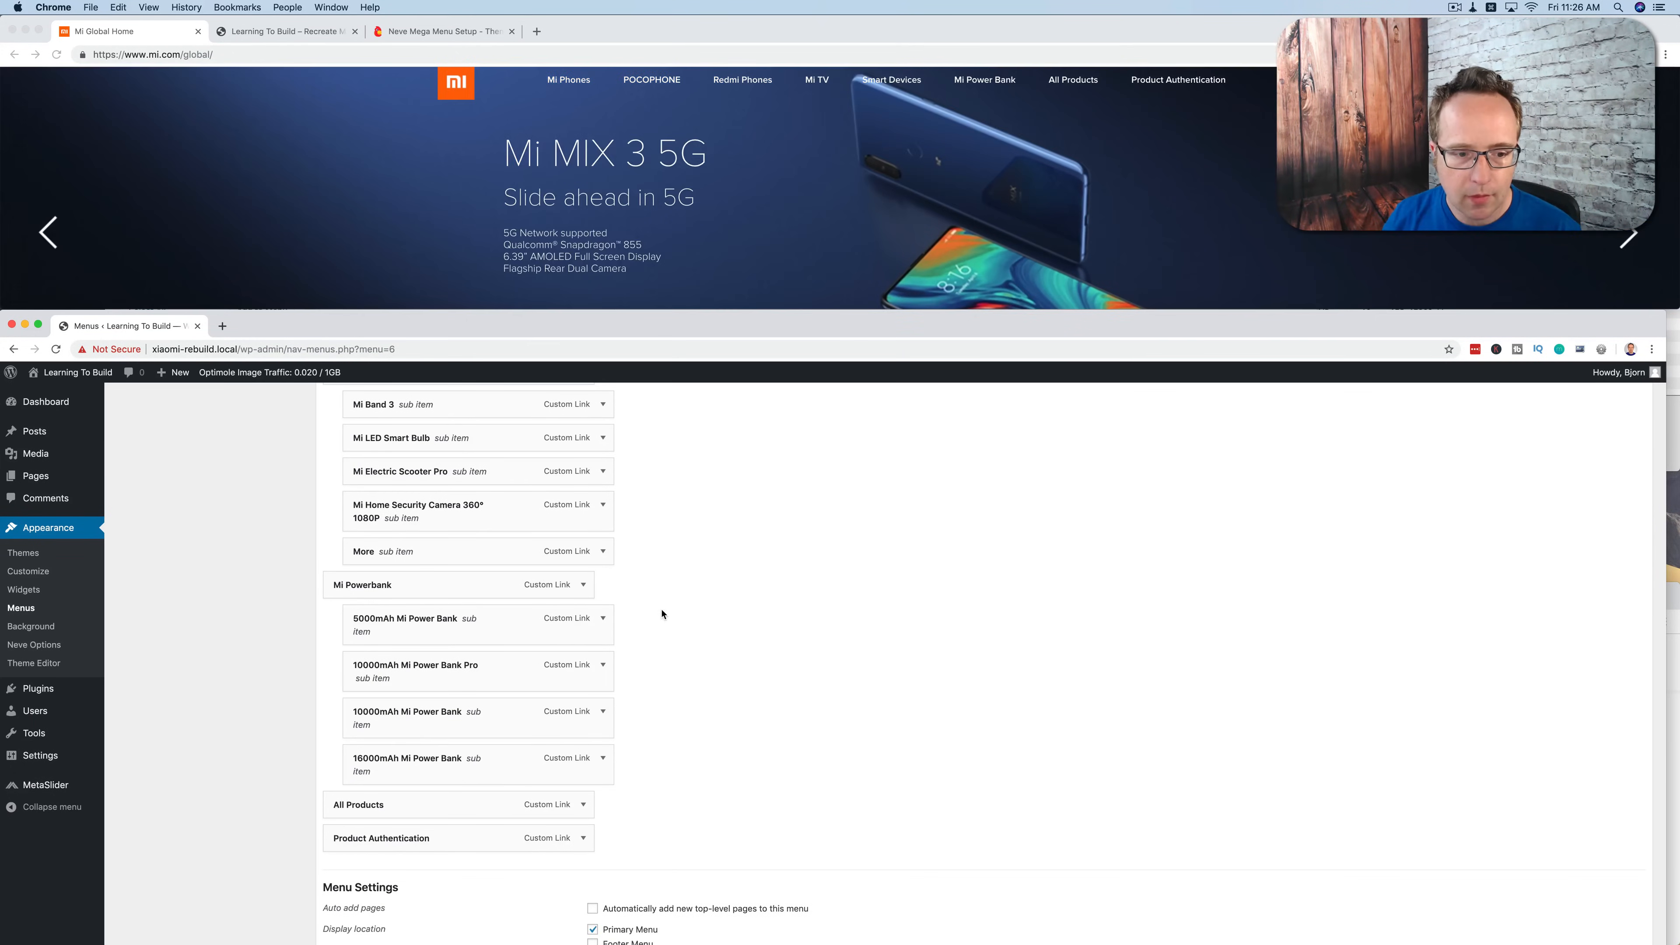
{"action": "scroll", "coordinate": [627, 706], "scroll_direction": "up", "scroll_amount": 15}
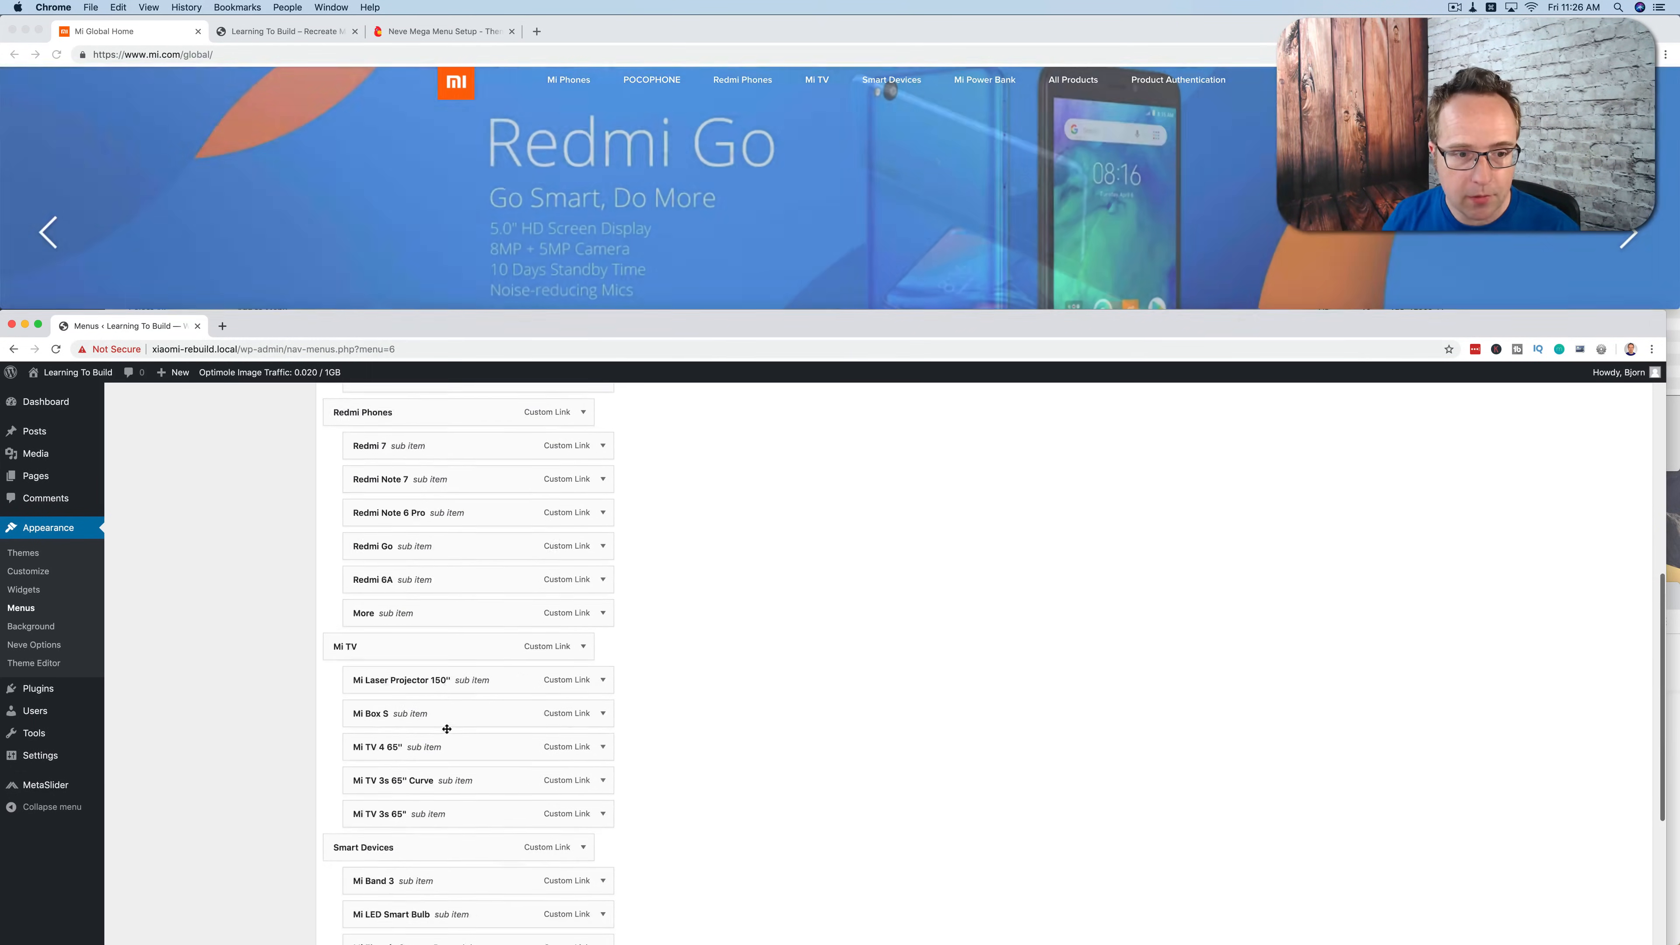
{"action": "scroll", "coordinate": [446, 728], "scroll_direction": "up", "scroll_amount": 4}
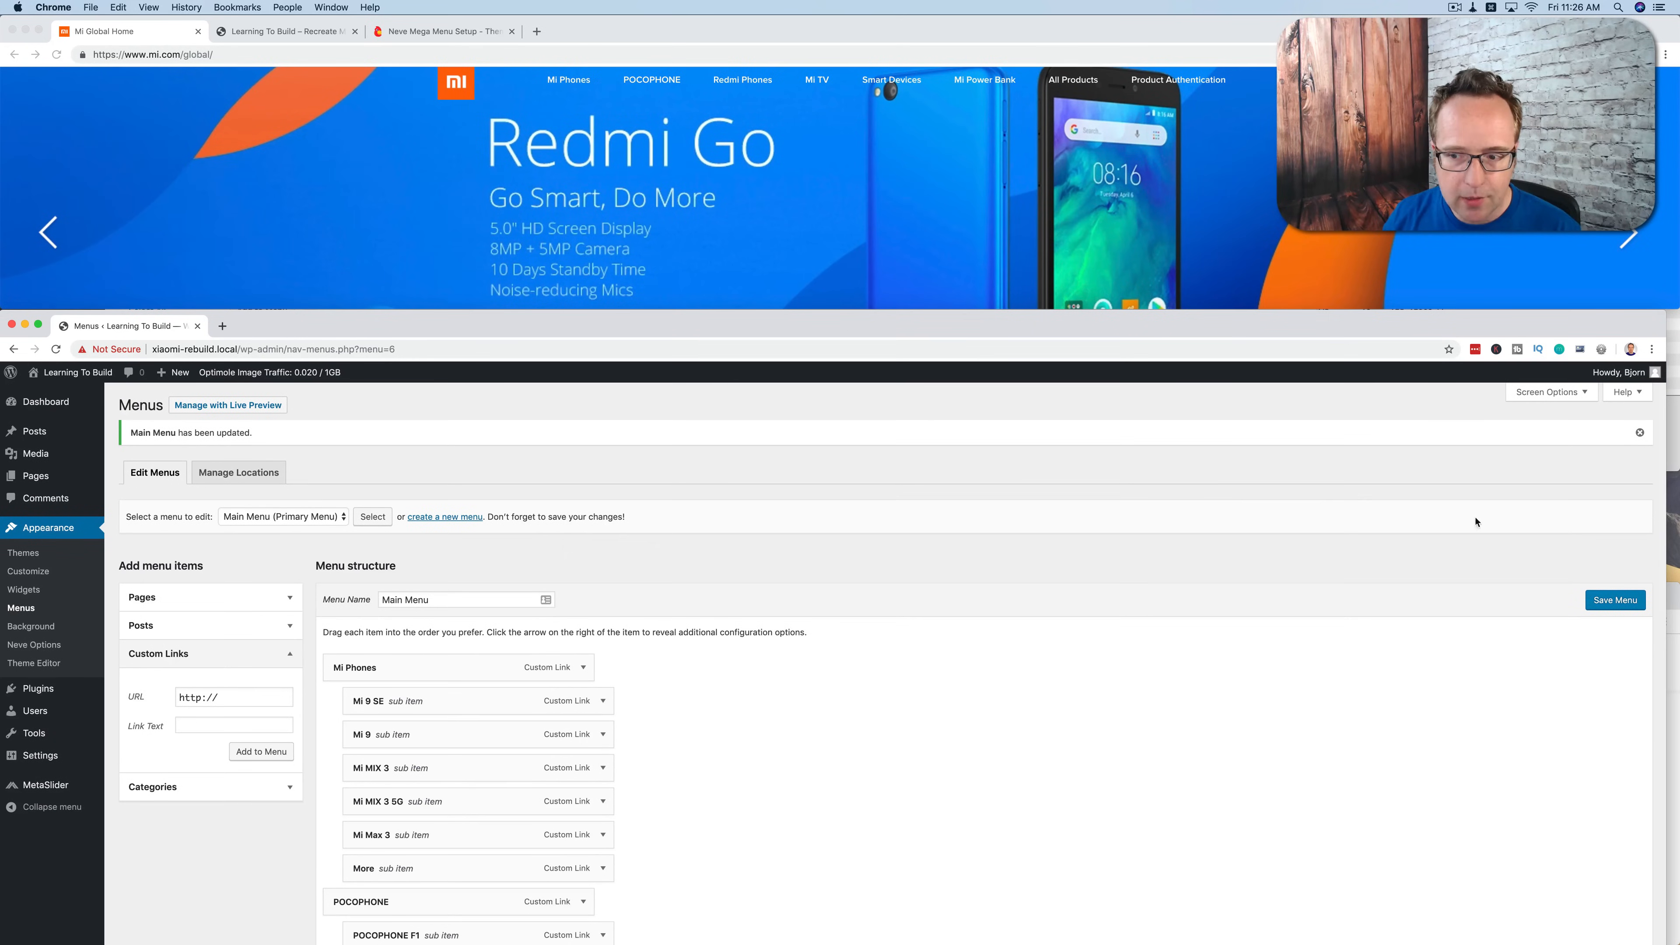
{"action": "left_click", "coordinate": [1614, 598]}
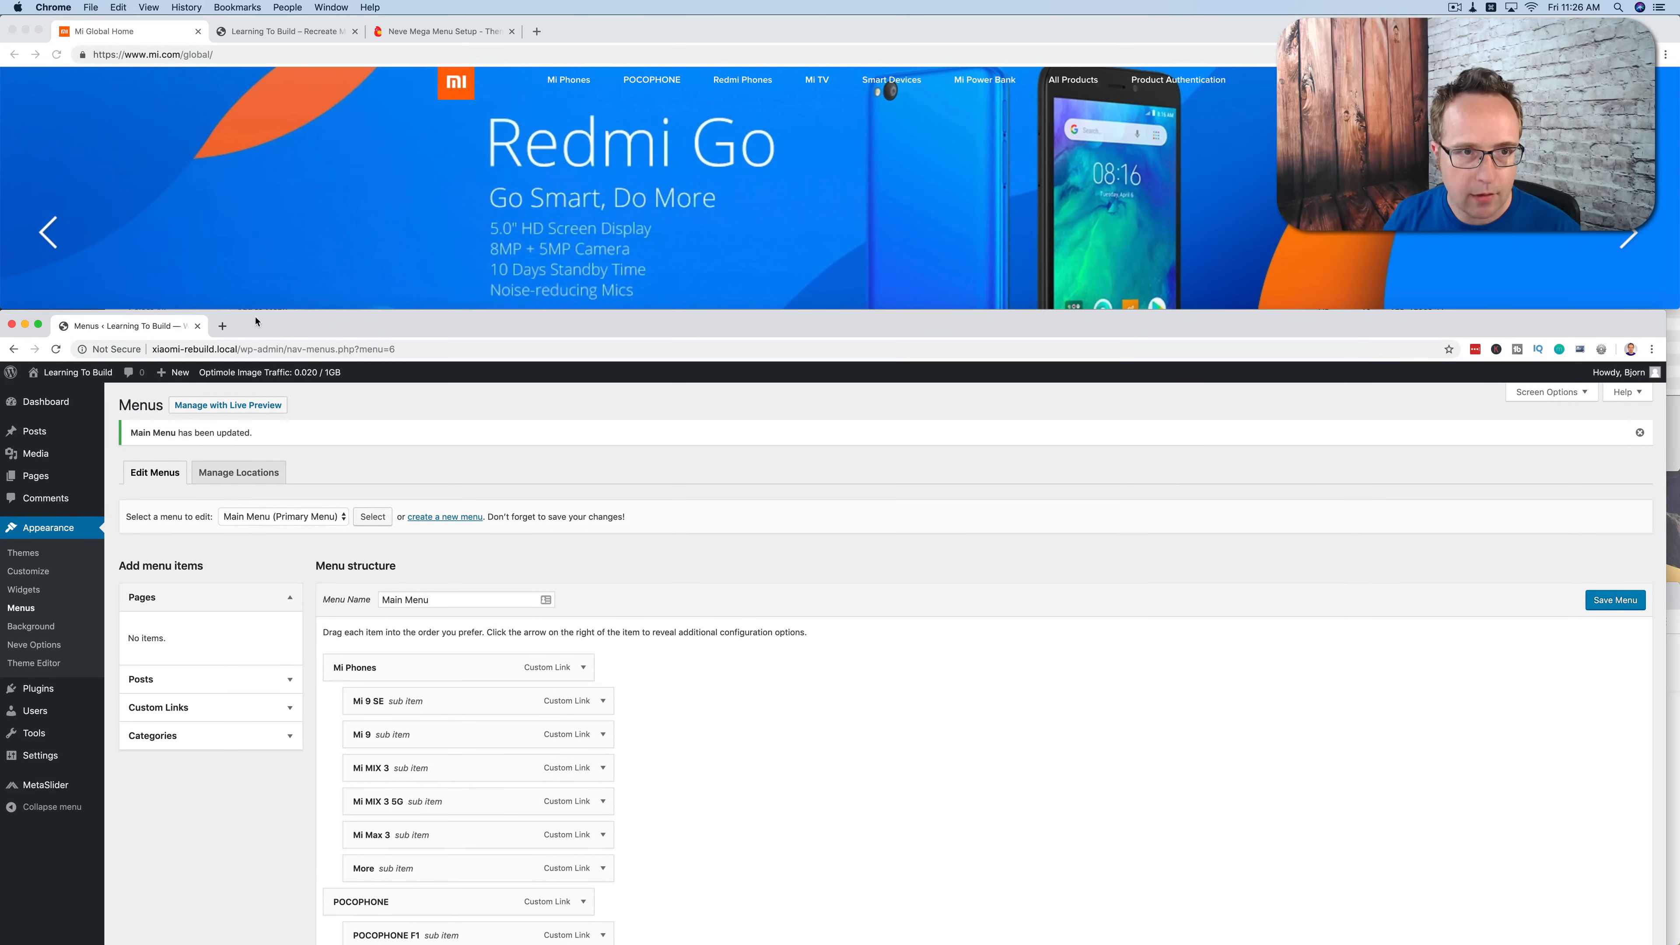
Step: Bring the Menus page into the main browser window, reload the front page and compare its navigation dropdowns with the Mi site's
{"action": "left_click_drag", "start_coordinate": [175, 329], "coordinate": [303, 24]}
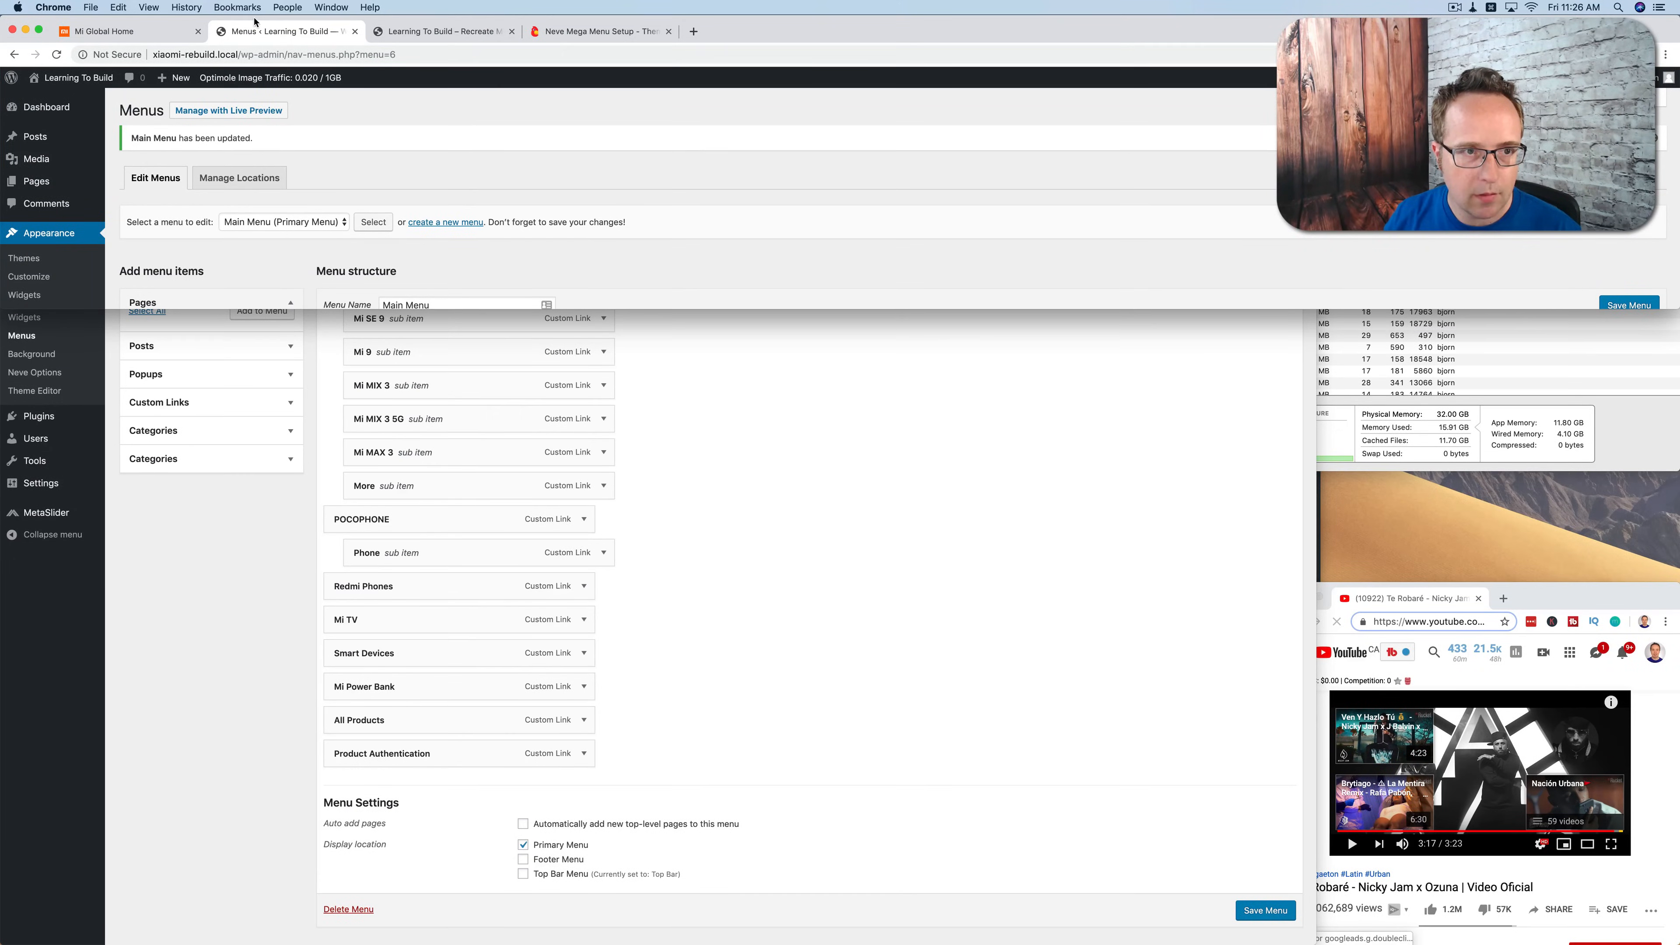
{"action": "left_click", "coordinate": [416, 34]}
{"action": "key", "text": "super+r"}
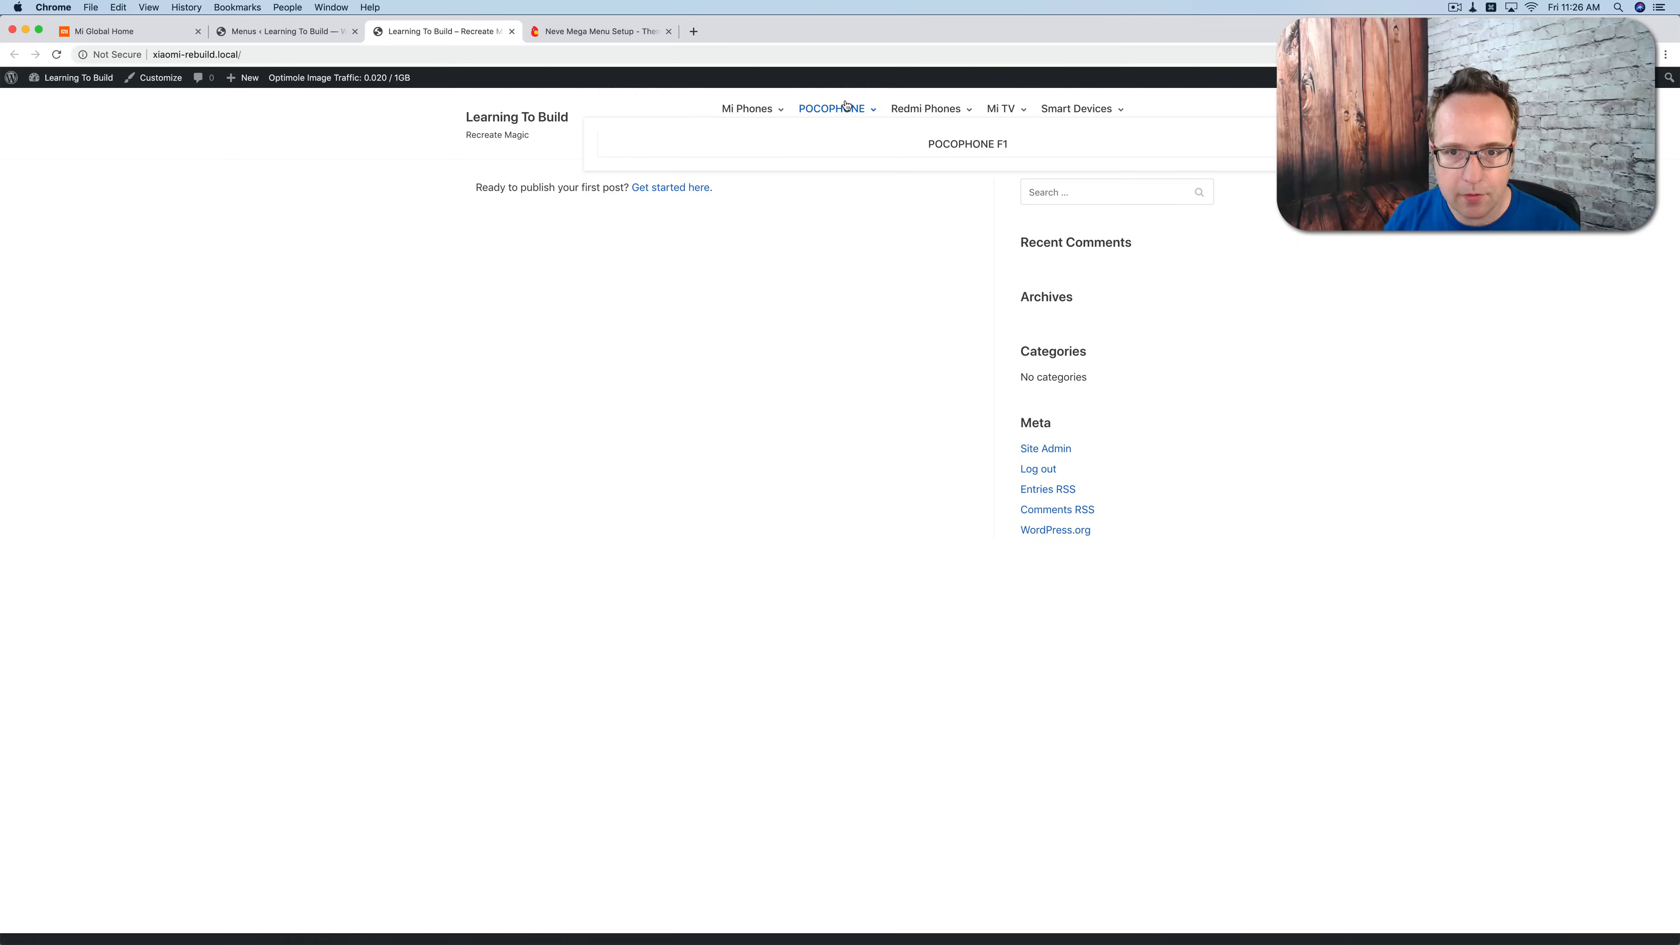
{"action": "mouse_move", "coordinate": [780, 109]}
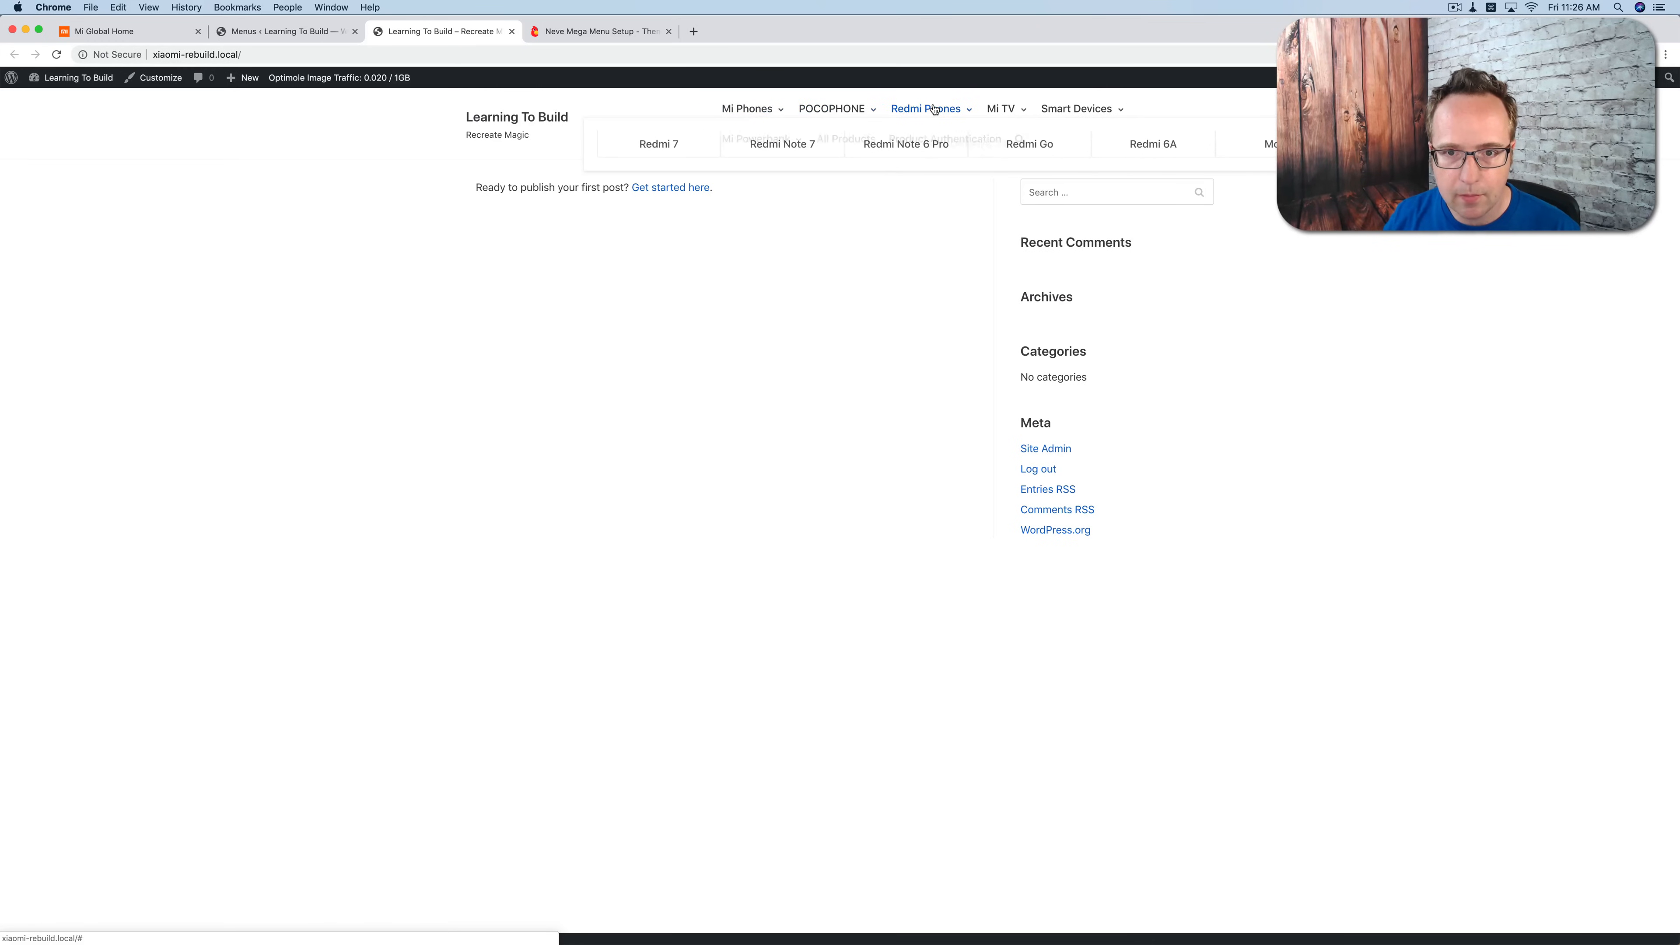
{"action": "mouse_move", "coordinate": [1080, 111]}
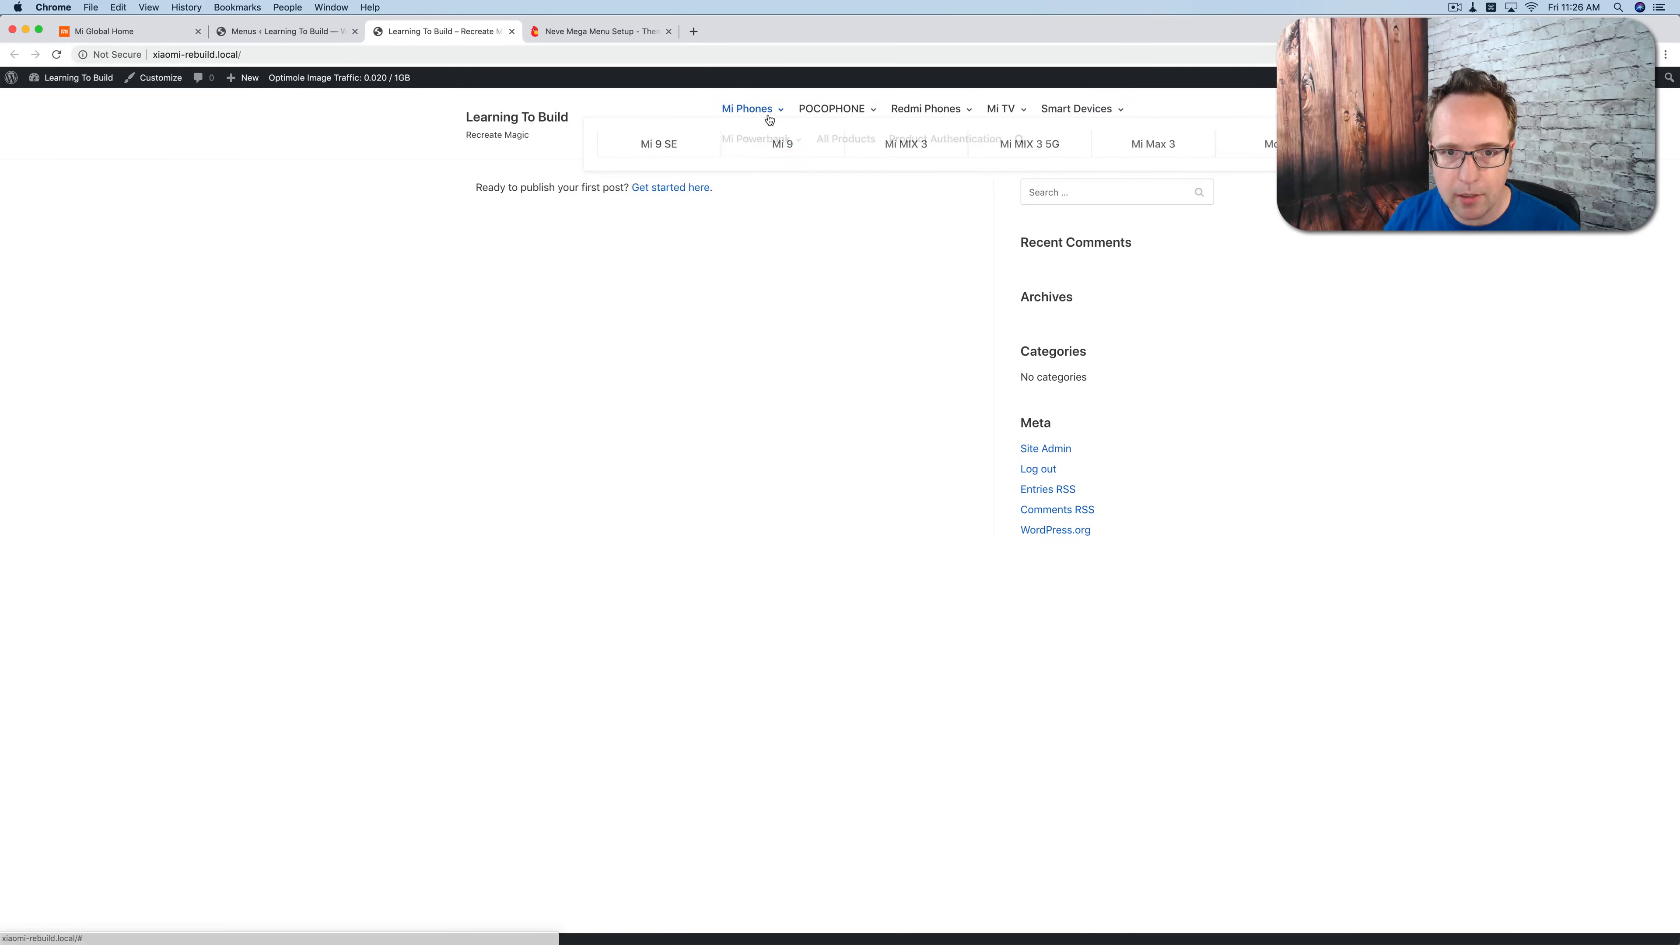
{"action": "mouse_move", "coordinate": [755, 142]}
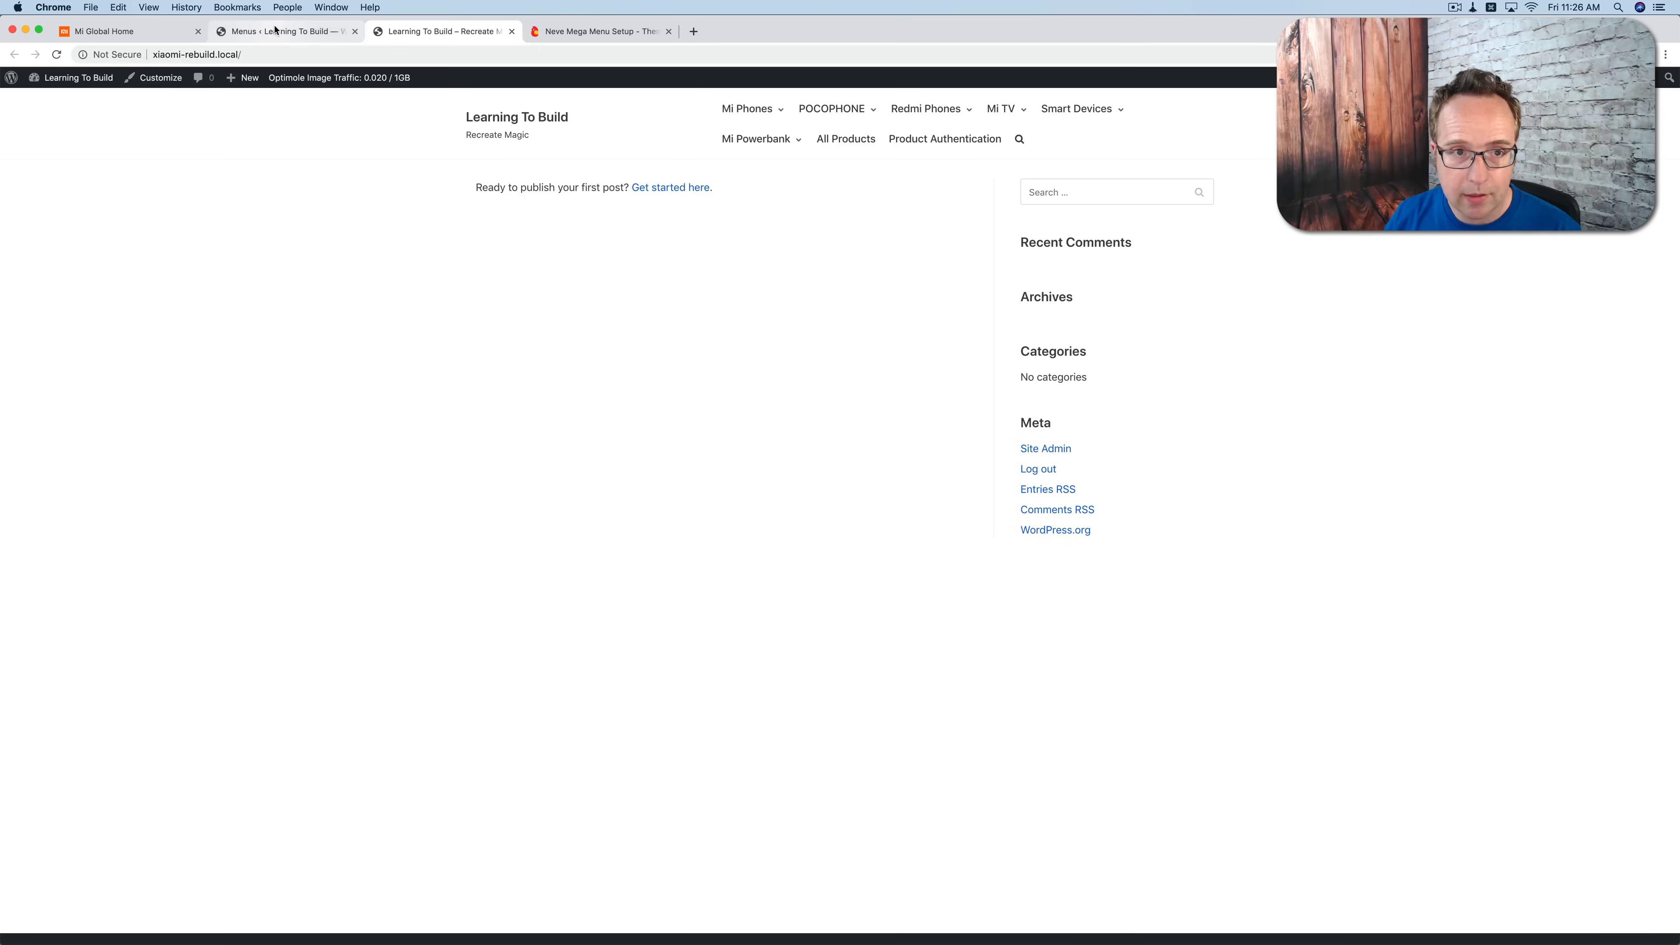
{"action": "left_click", "coordinate": [180, 32]}
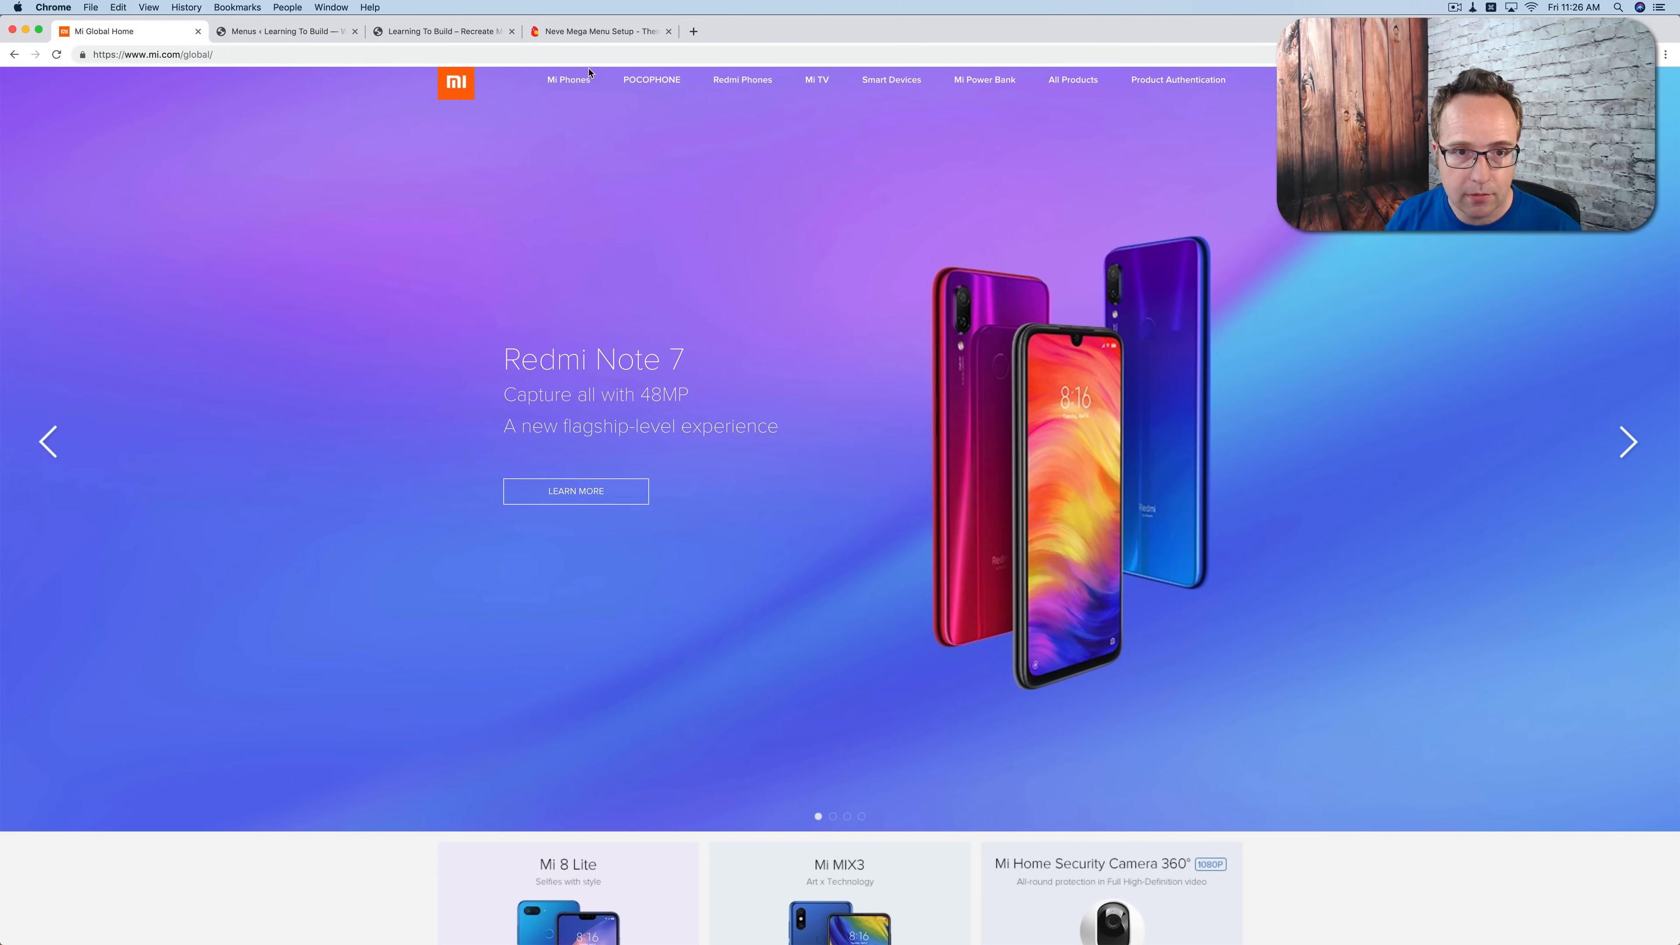
Step: Check the installed plugins for the menu image plugin and return to the Main Menu editor
{"action": "mouse_move", "coordinate": [648, 83]}
{"action": "key", "text": "super+2"}
{"action": "left_click", "coordinate": [53, 404]}
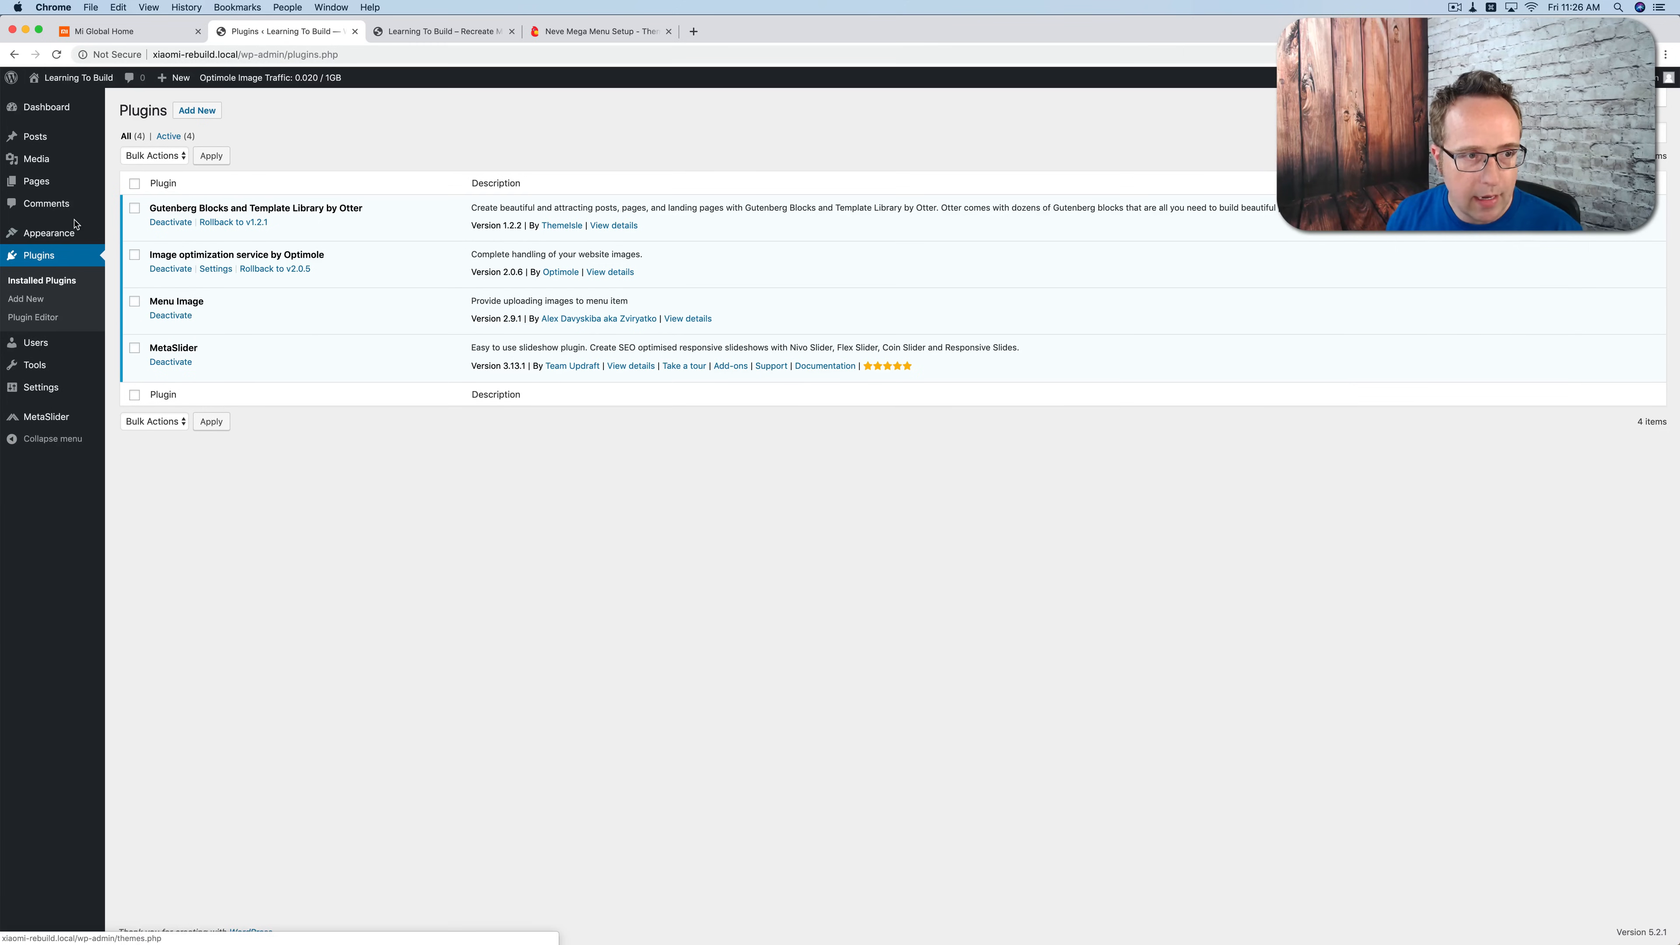
{"action": "mouse_move", "coordinate": [66, 233]}
{"action": "left_click", "coordinate": [126, 290]}
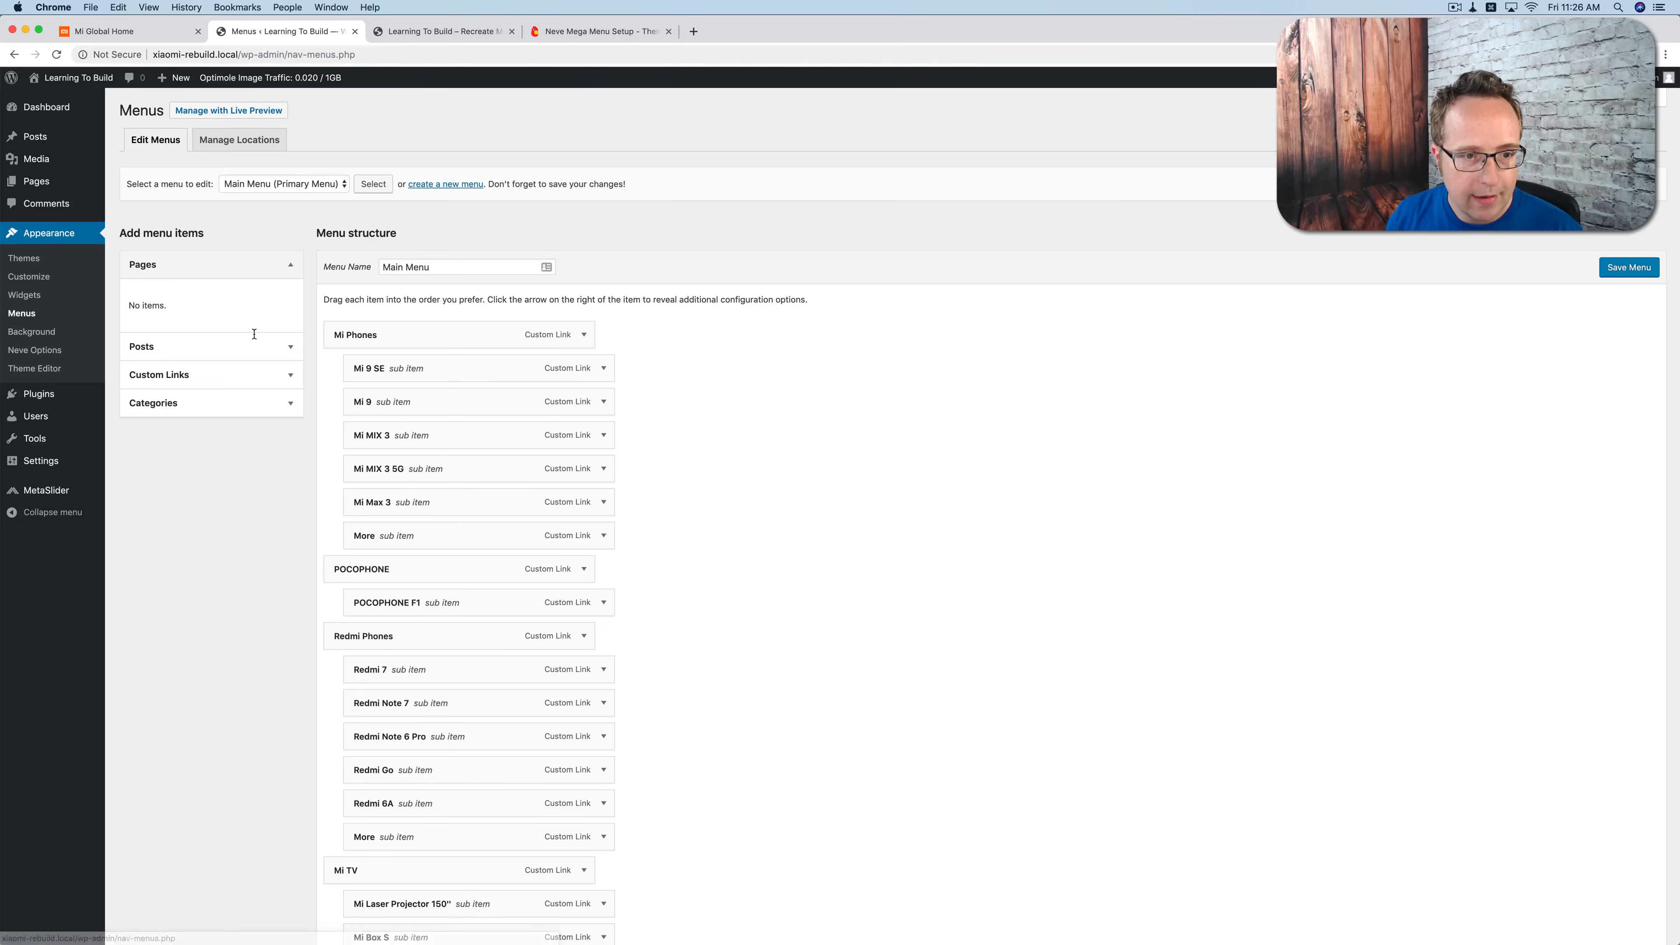
Step: Expand the Mi 9 SE sub item, review its image options and open its menu image chooser
{"action": "left_click", "coordinate": [603, 369]}
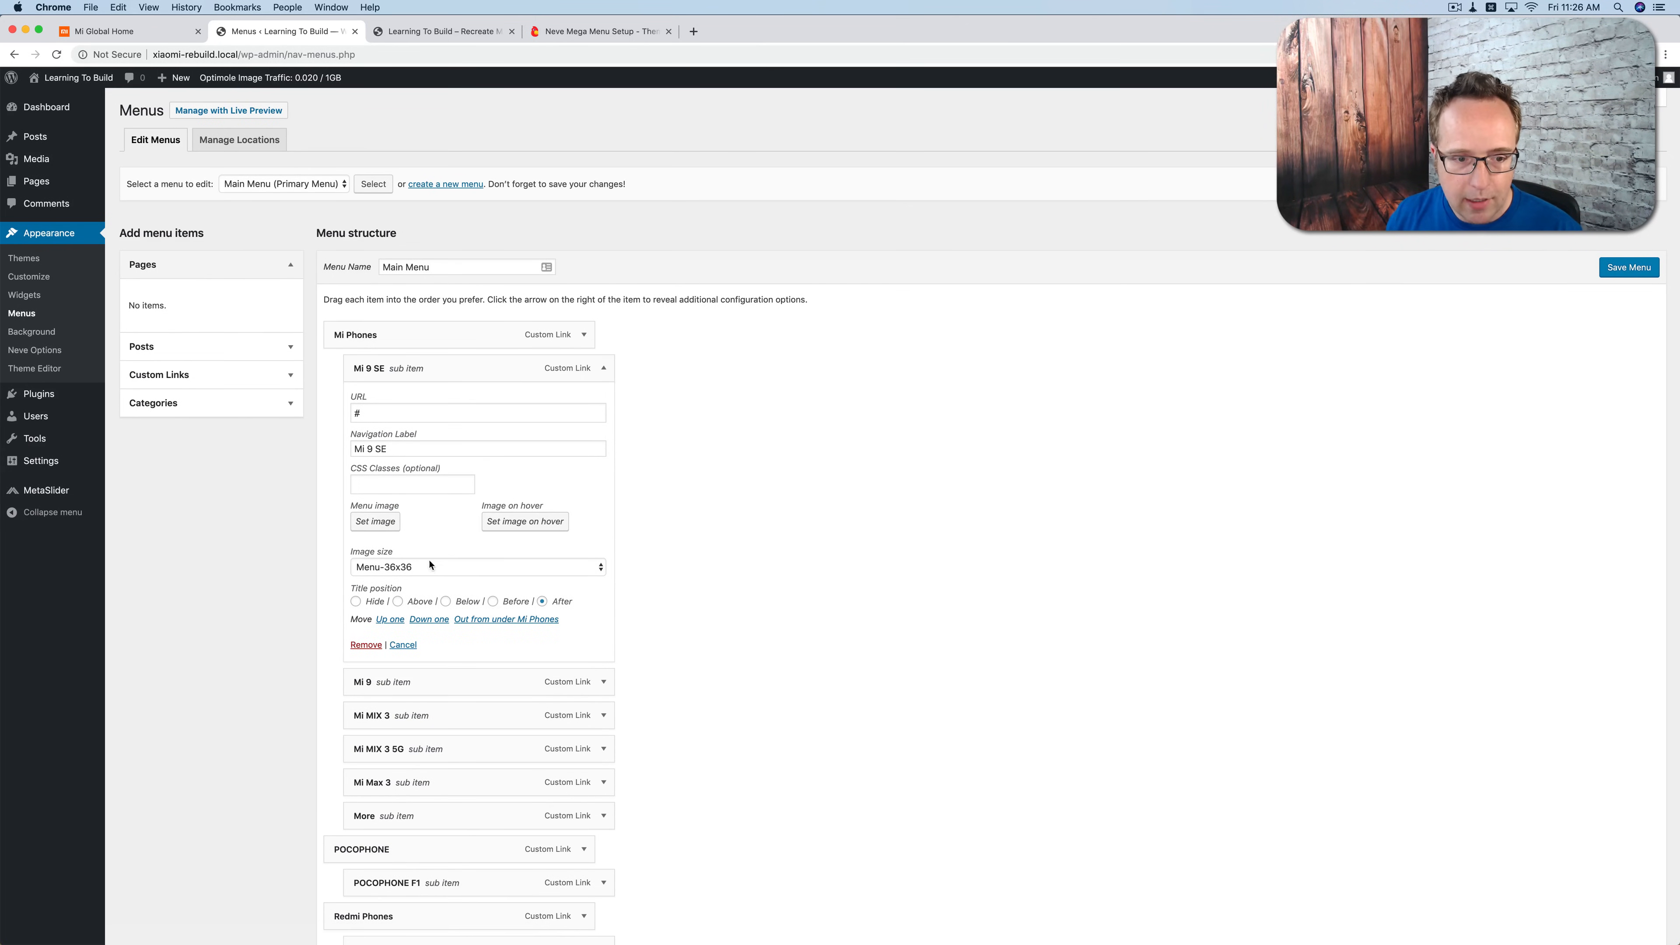
{"action": "left_click_drag", "start_coordinate": [579, 605], "coordinate": [352, 508]}
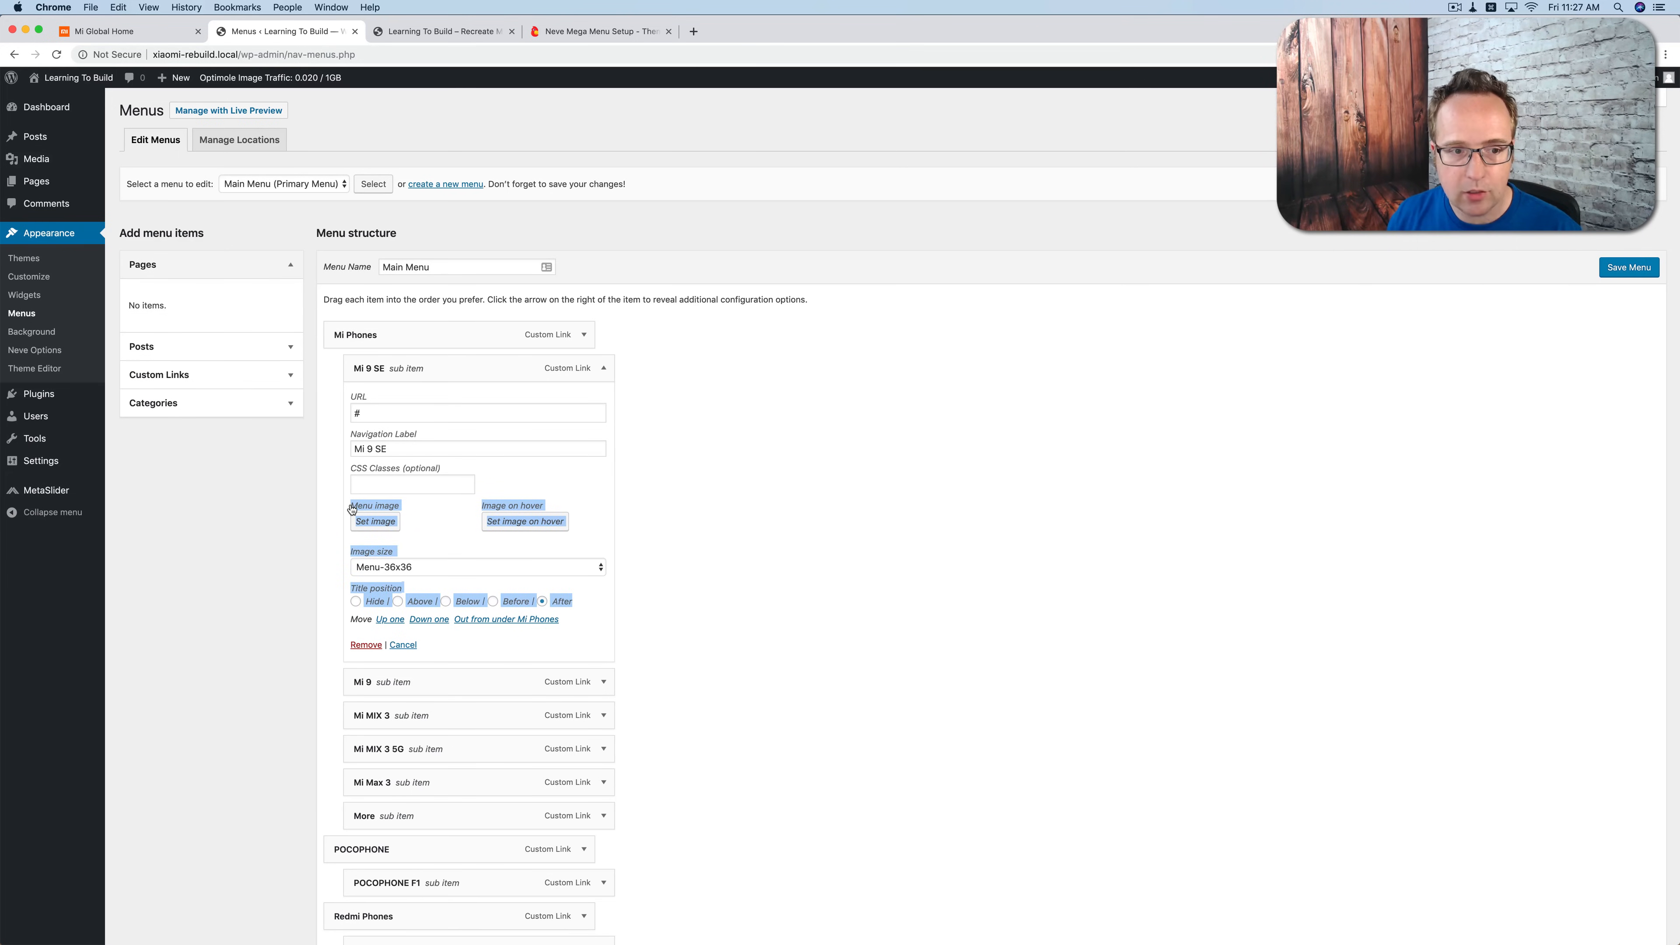
{"action": "left_click", "coordinate": [437, 530]}
{"action": "left_click", "coordinate": [384, 524]}
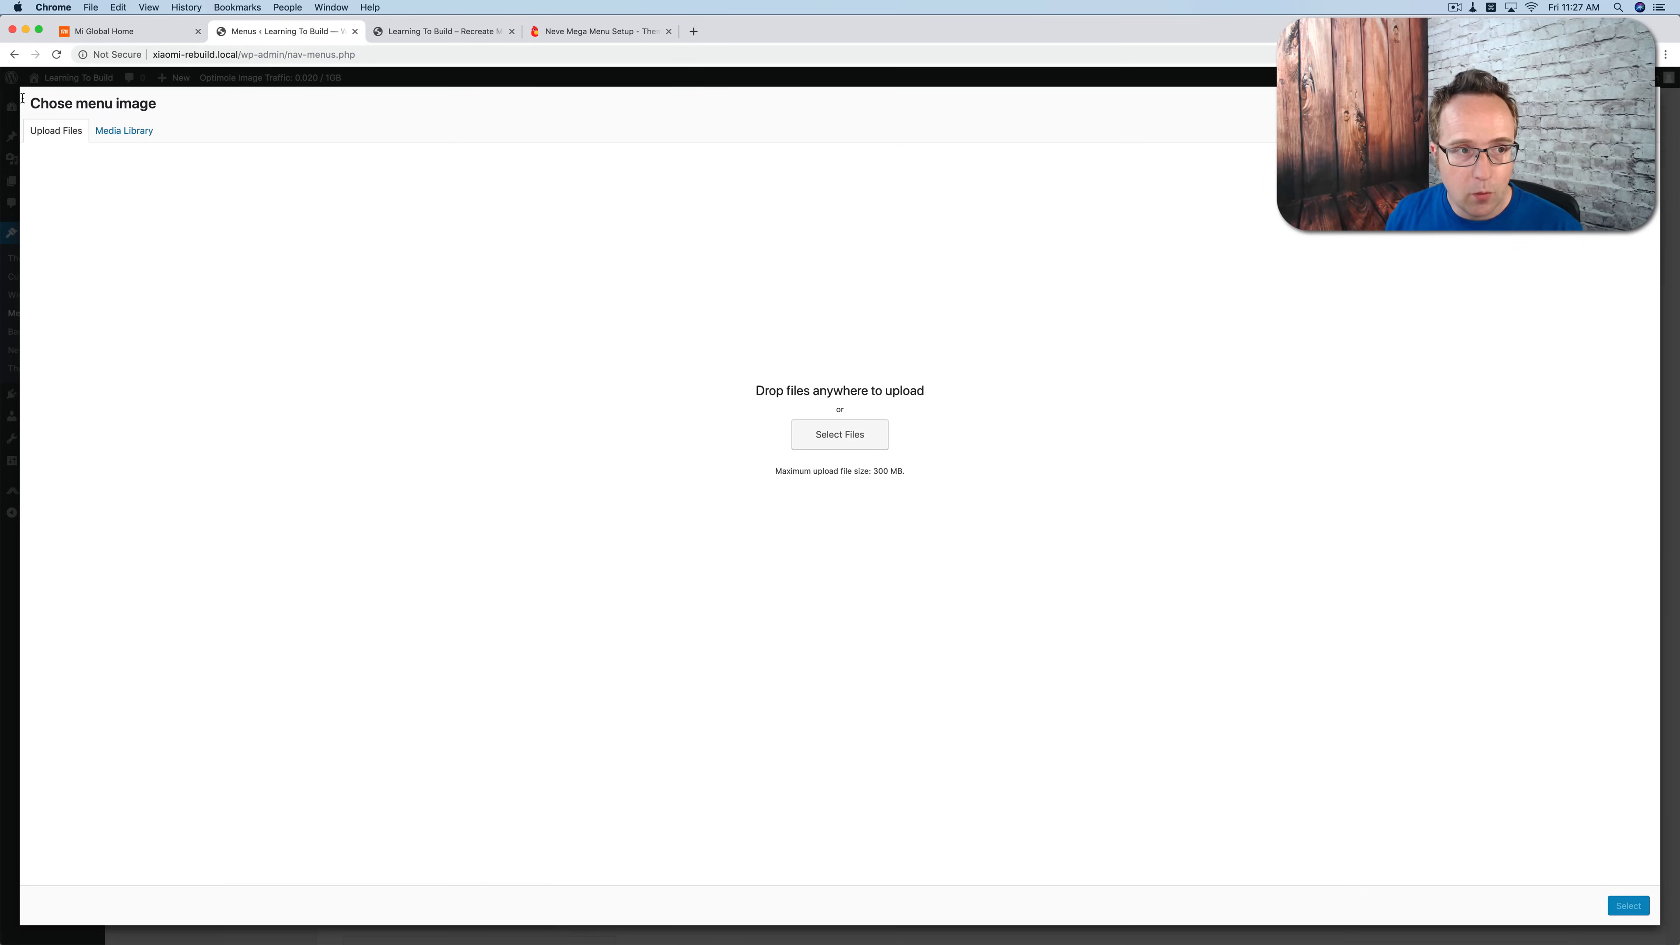
Step: Upload all the images from the Xiaomi Homepage Images folder to the media library through the menu image chooser
{"action": "left_click", "coordinate": [19, 193]}
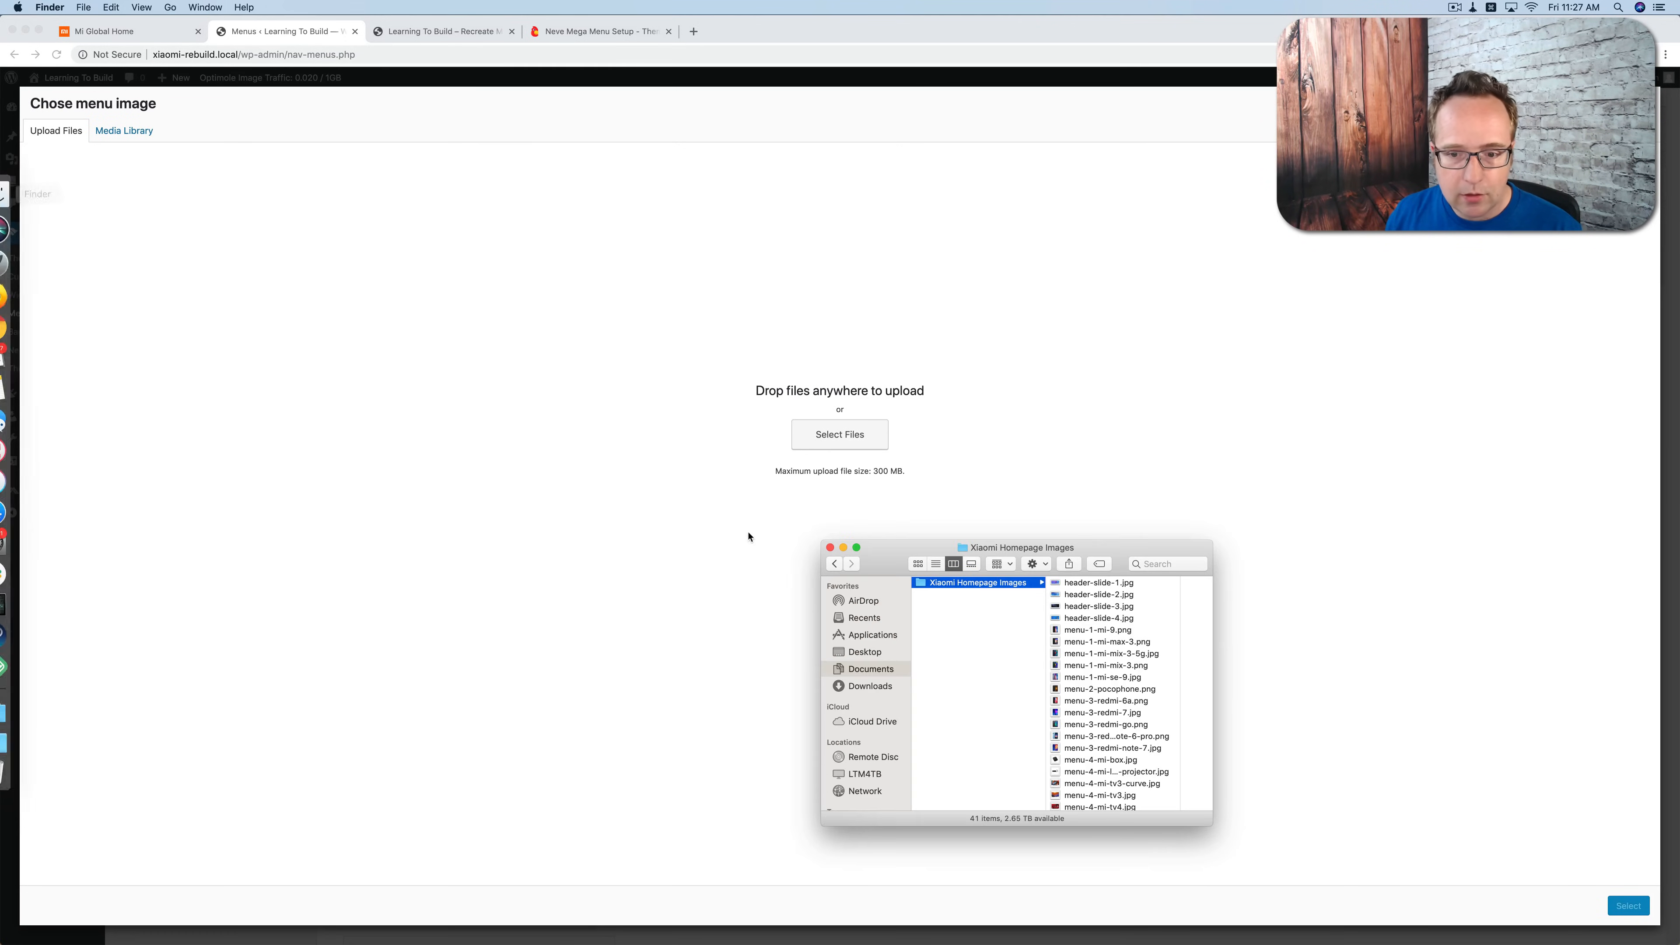
{"action": "left_click", "coordinate": [1097, 630]}
{"action": "scroll", "coordinate": [973, 647], "scroll_direction": "down", "scroll_amount": 5}
{"action": "scroll", "coordinate": [973, 648], "scroll_direction": "down", "scroll_amount": 2}
{"action": "left_click", "coordinate": [975, 746], "text": "shift"}
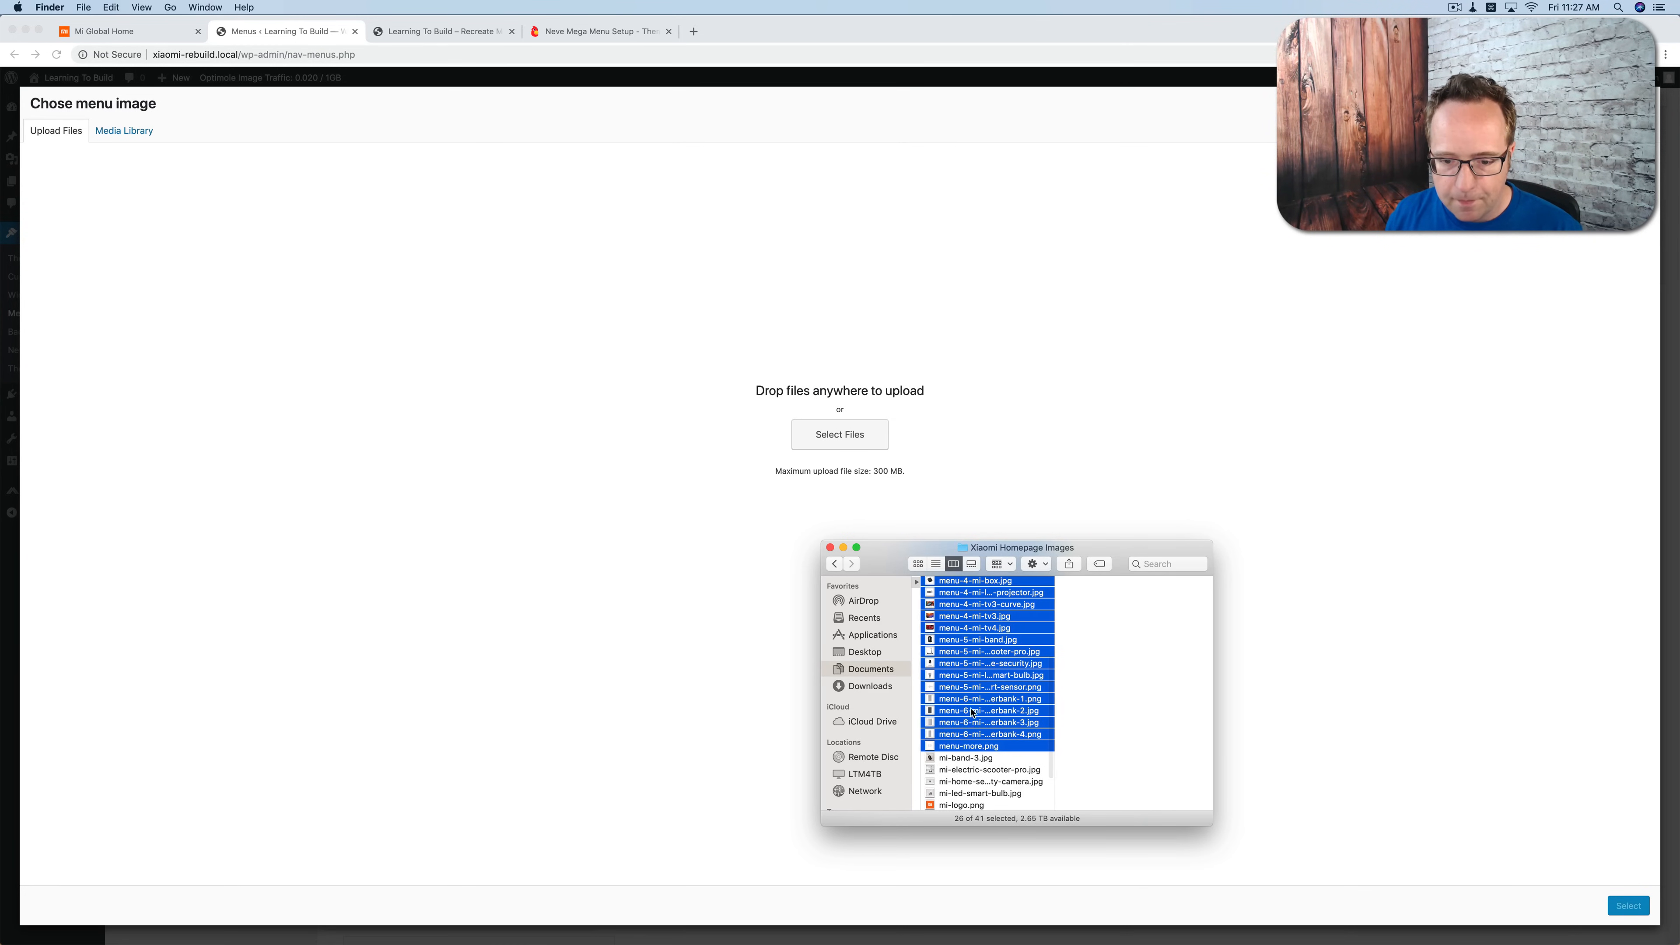
{"action": "scroll", "coordinate": [969, 688], "scroll_direction": "down", "scroll_amount": 2}
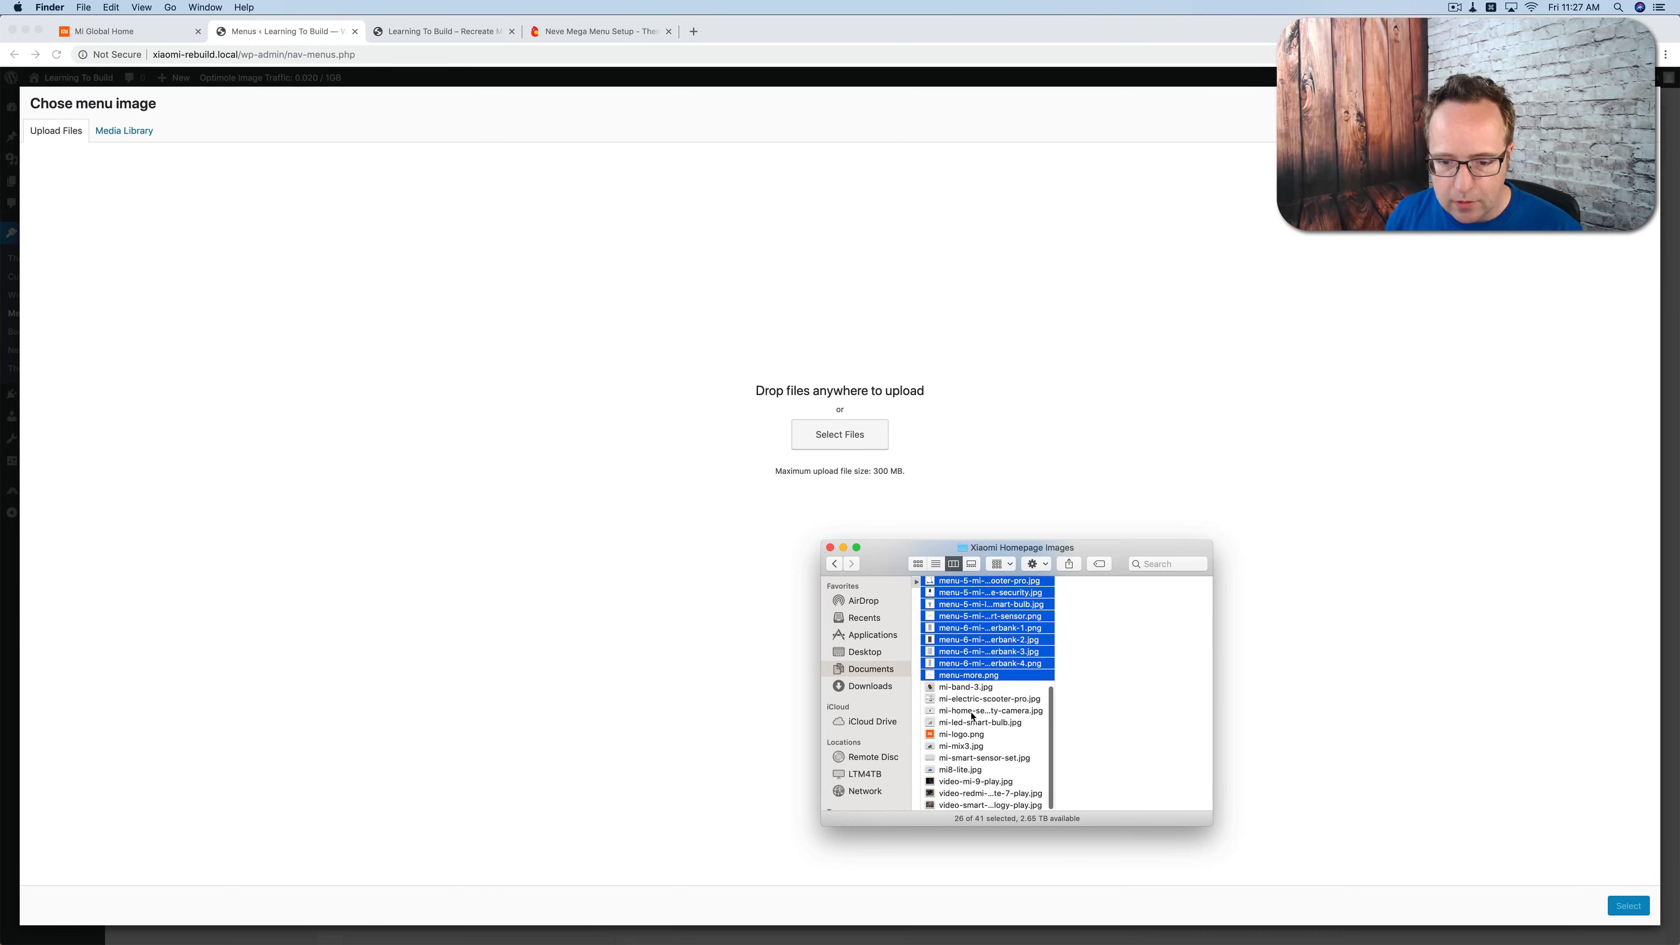
{"action": "key", "text": "super+a"}
{"action": "scroll", "coordinate": [976, 721], "scroll_direction": "up", "scroll_amount": 6}
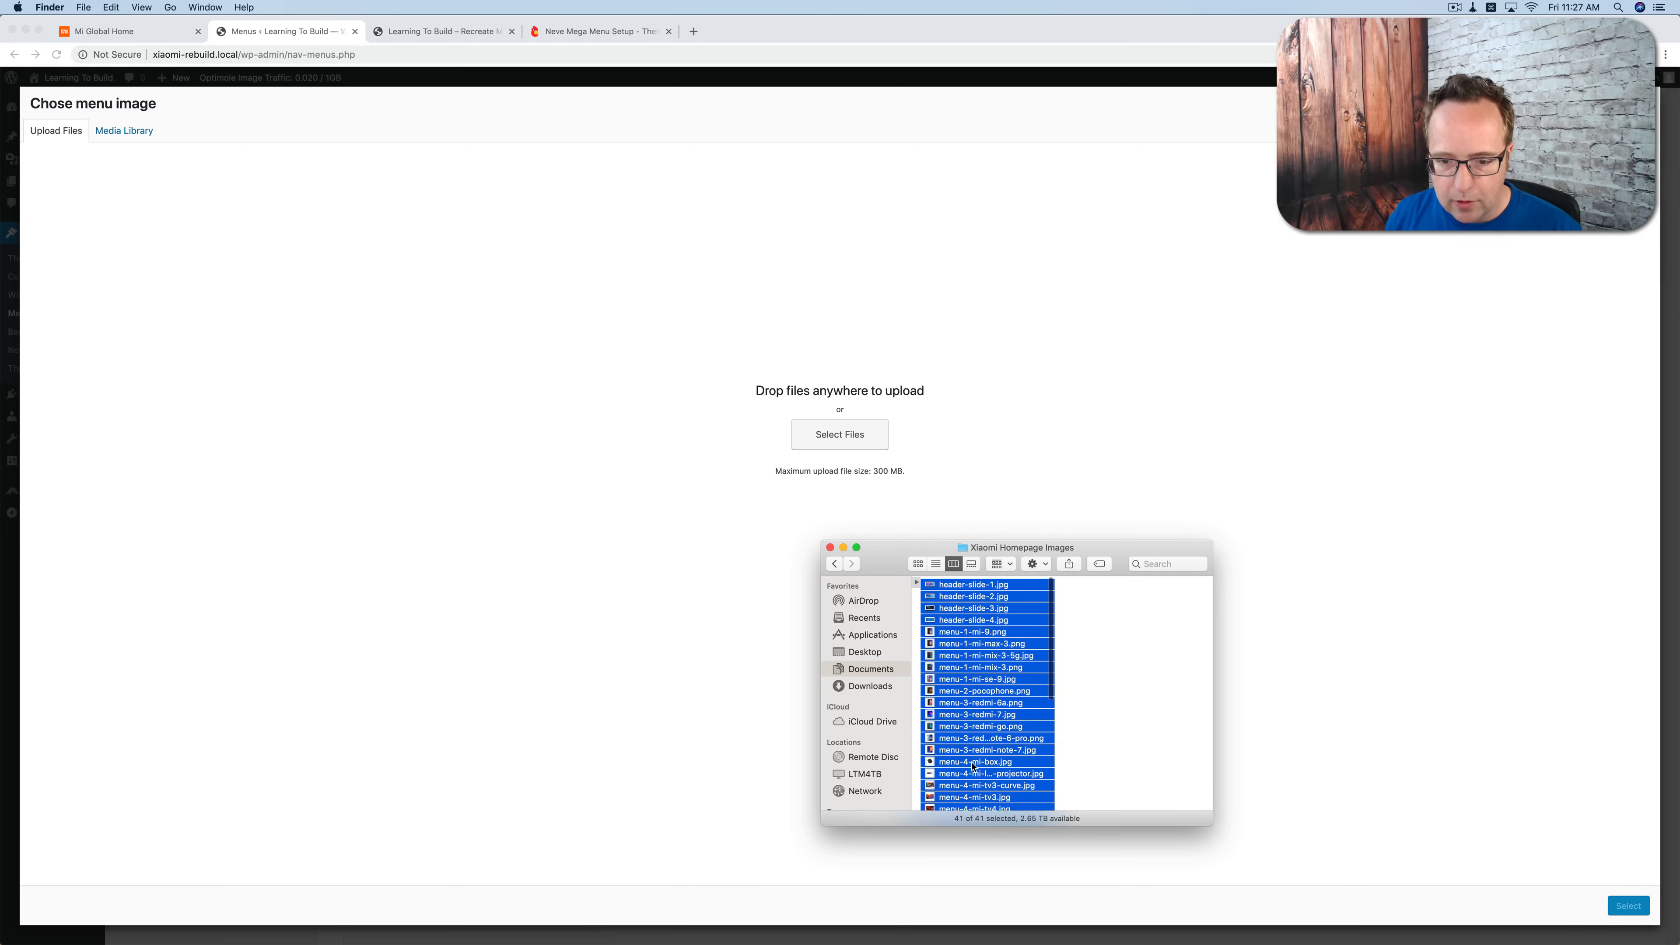
{"action": "left_click", "coordinate": [500, 221]}
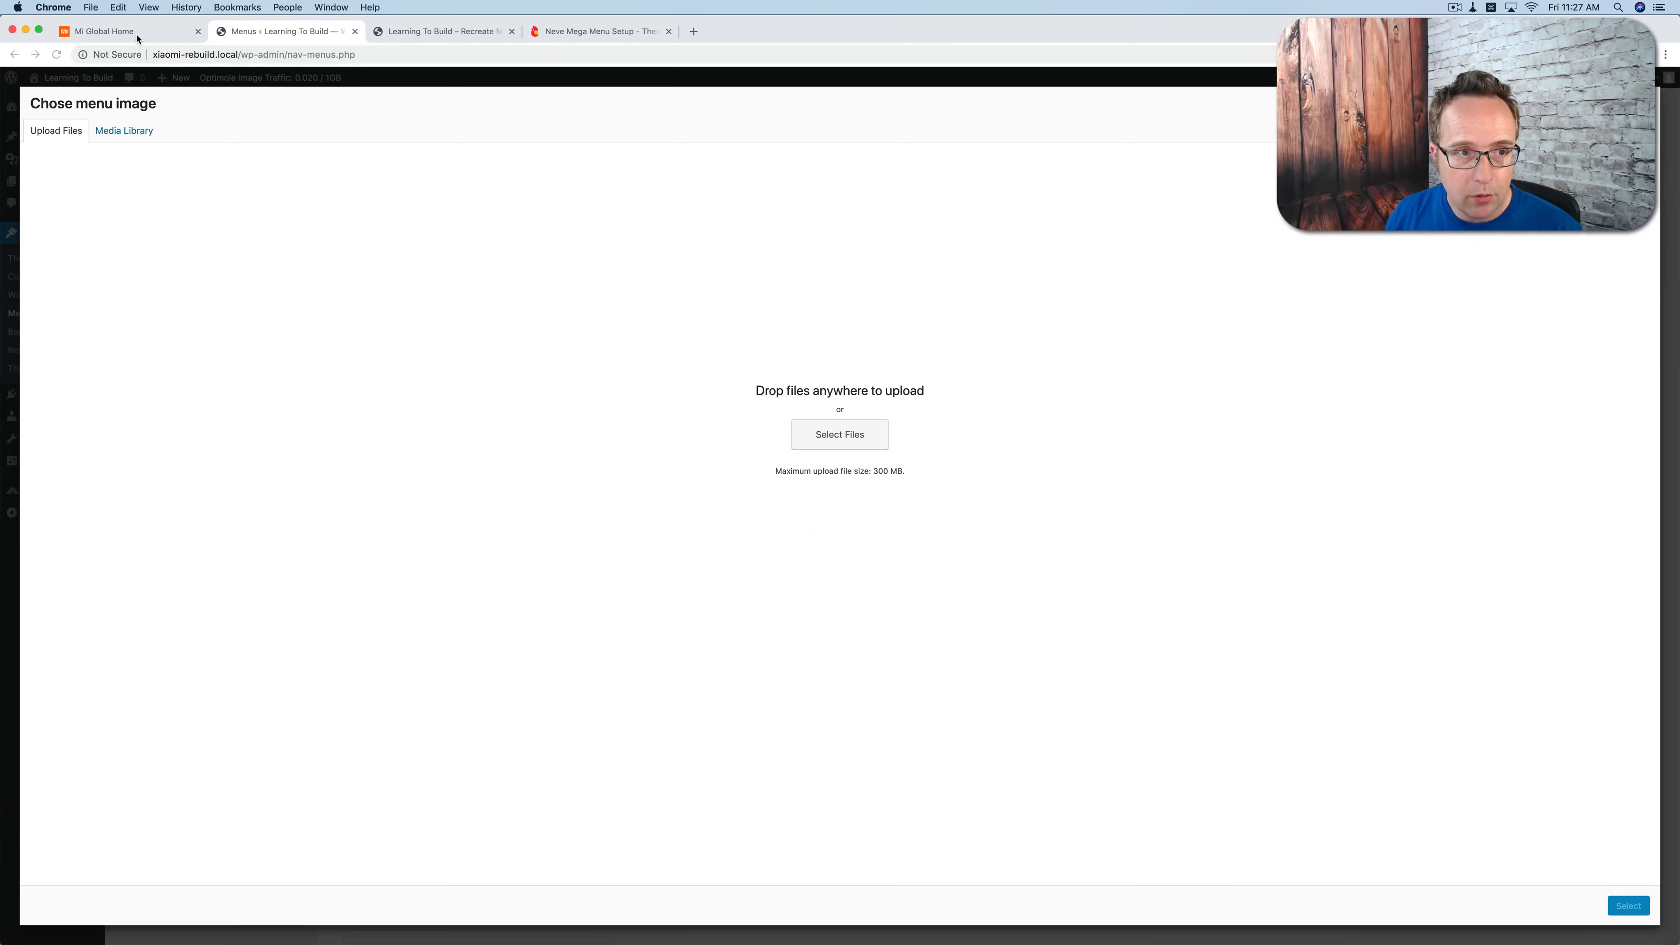
{"action": "left_click", "coordinate": [138, 34]}
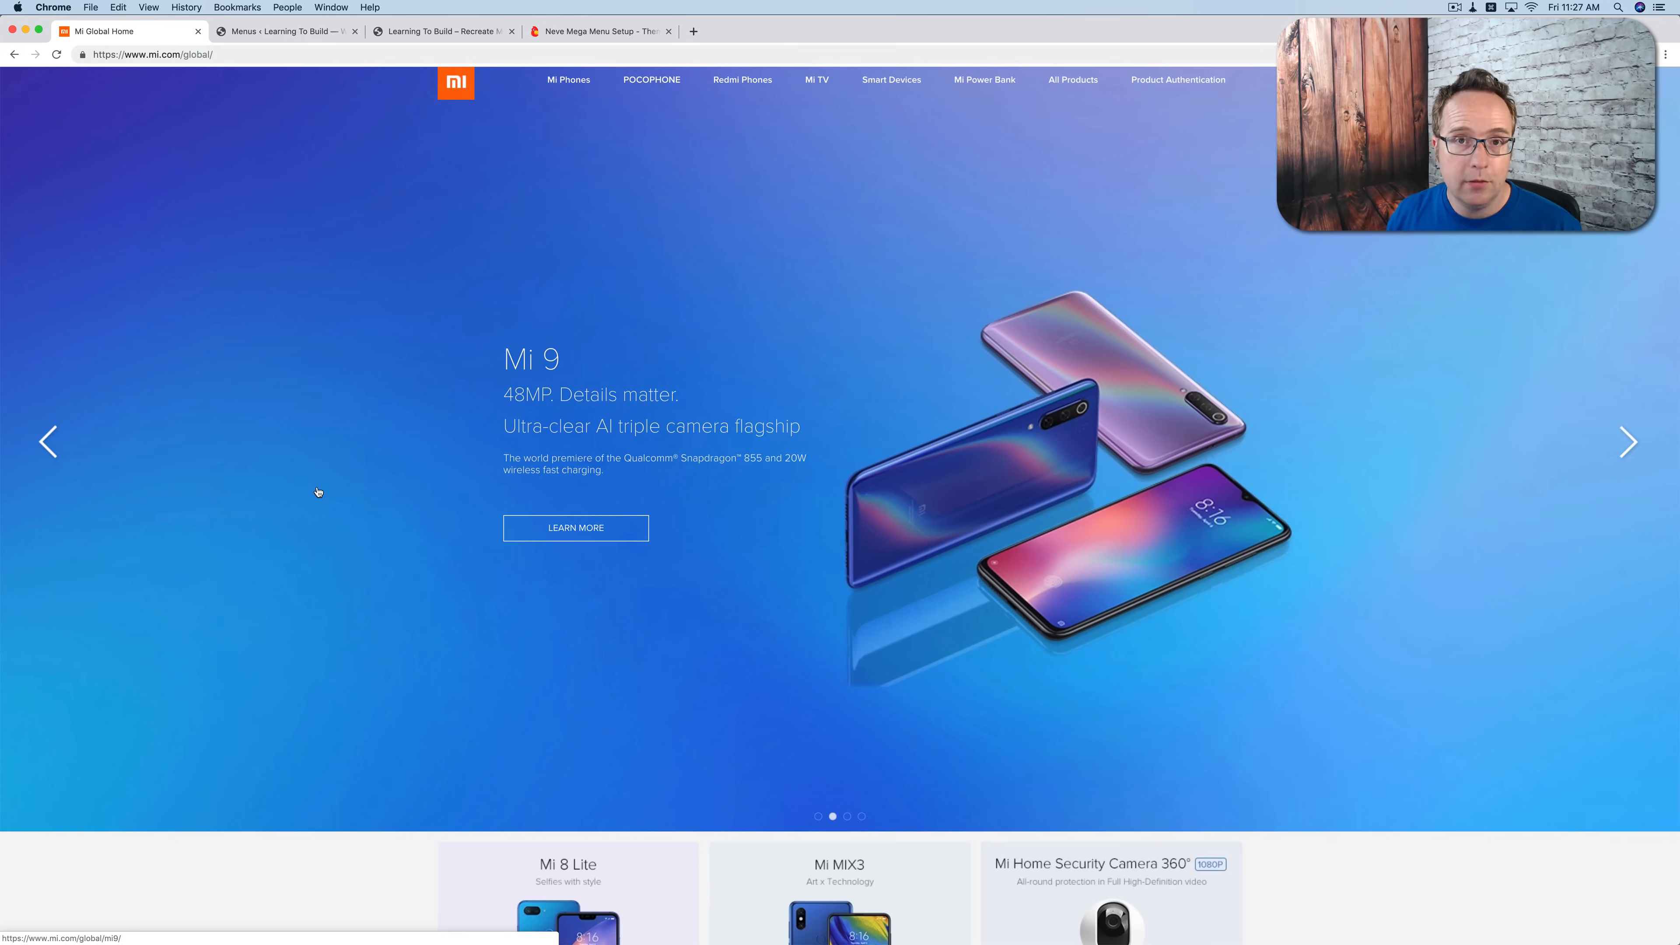
{"action": "left_click", "coordinate": [310, 31]}
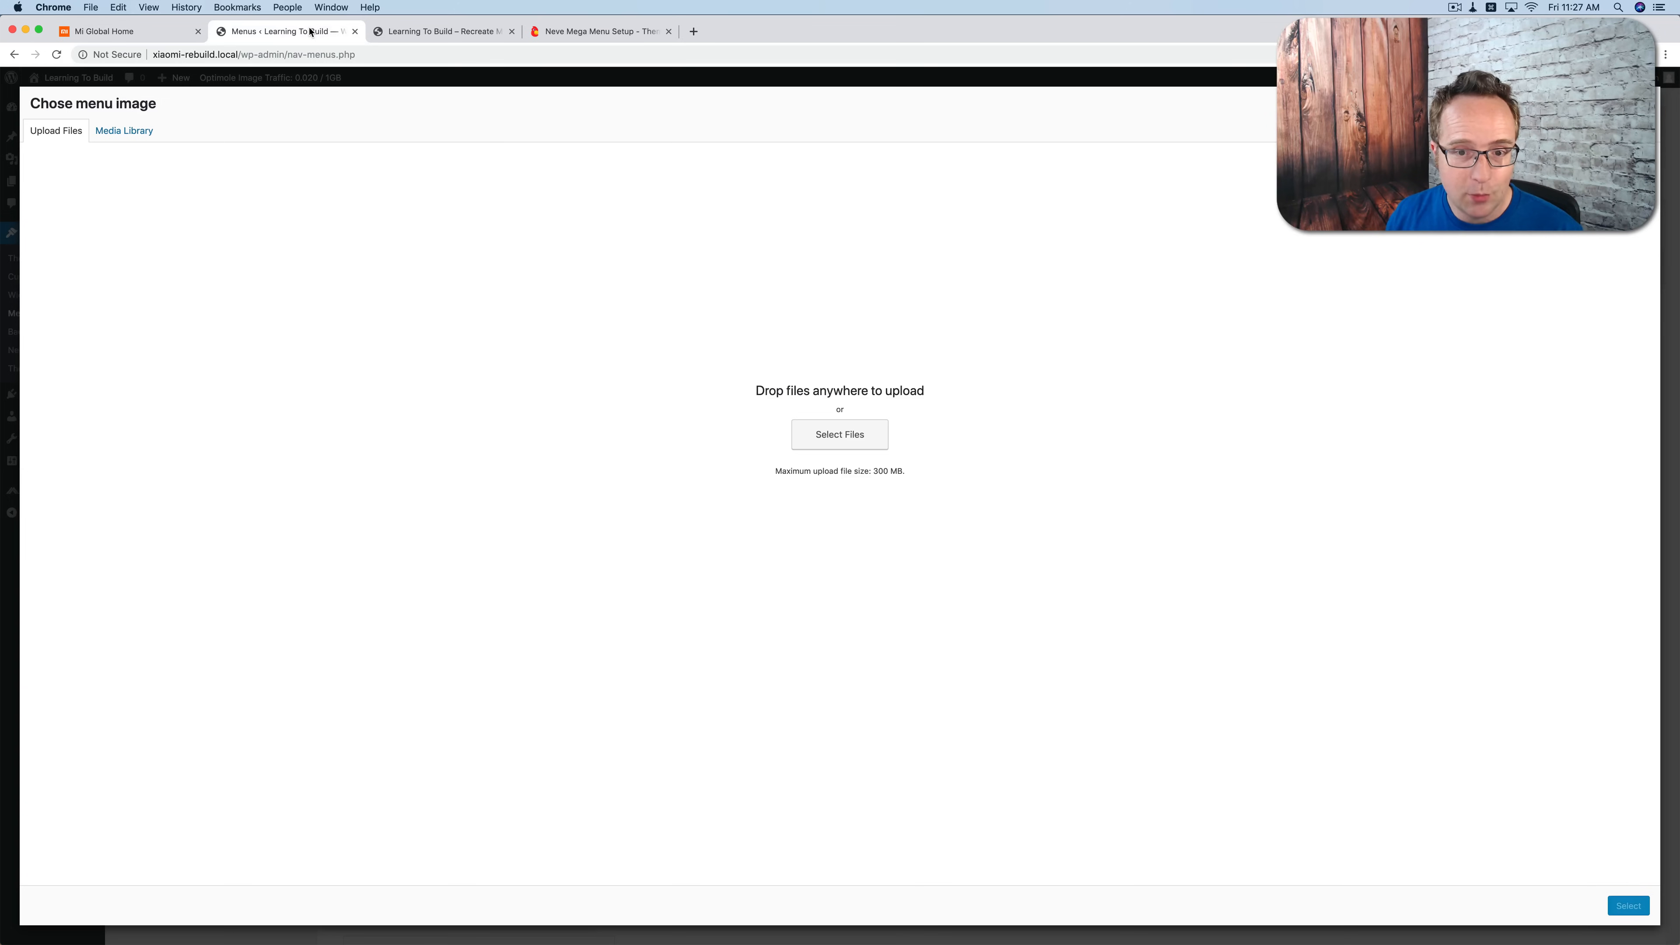
{"action": "key", "text": "super+Tab"}
{"action": "left_click_drag", "start_coordinate": [945, 582], "coordinate": [628, 395]}
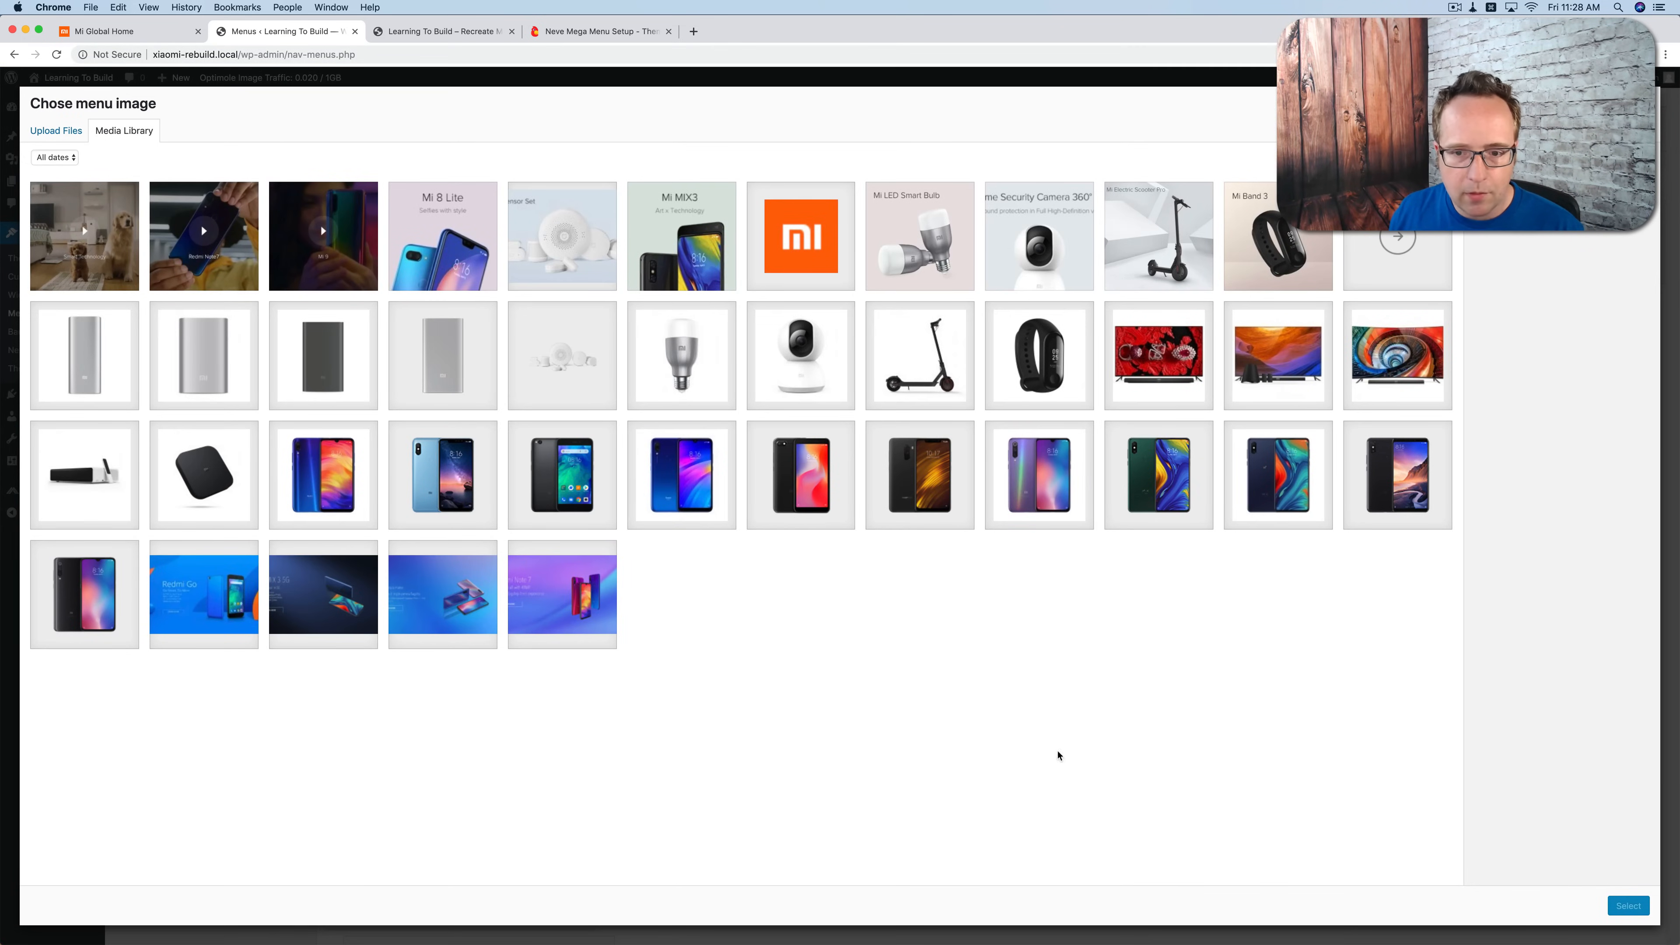
Step: Use menu-1-mi-se-9 as the Mi 9 SE item's menu image and set its image size to Original Size
{"action": "left_click", "coordinate": [1052, 503]}
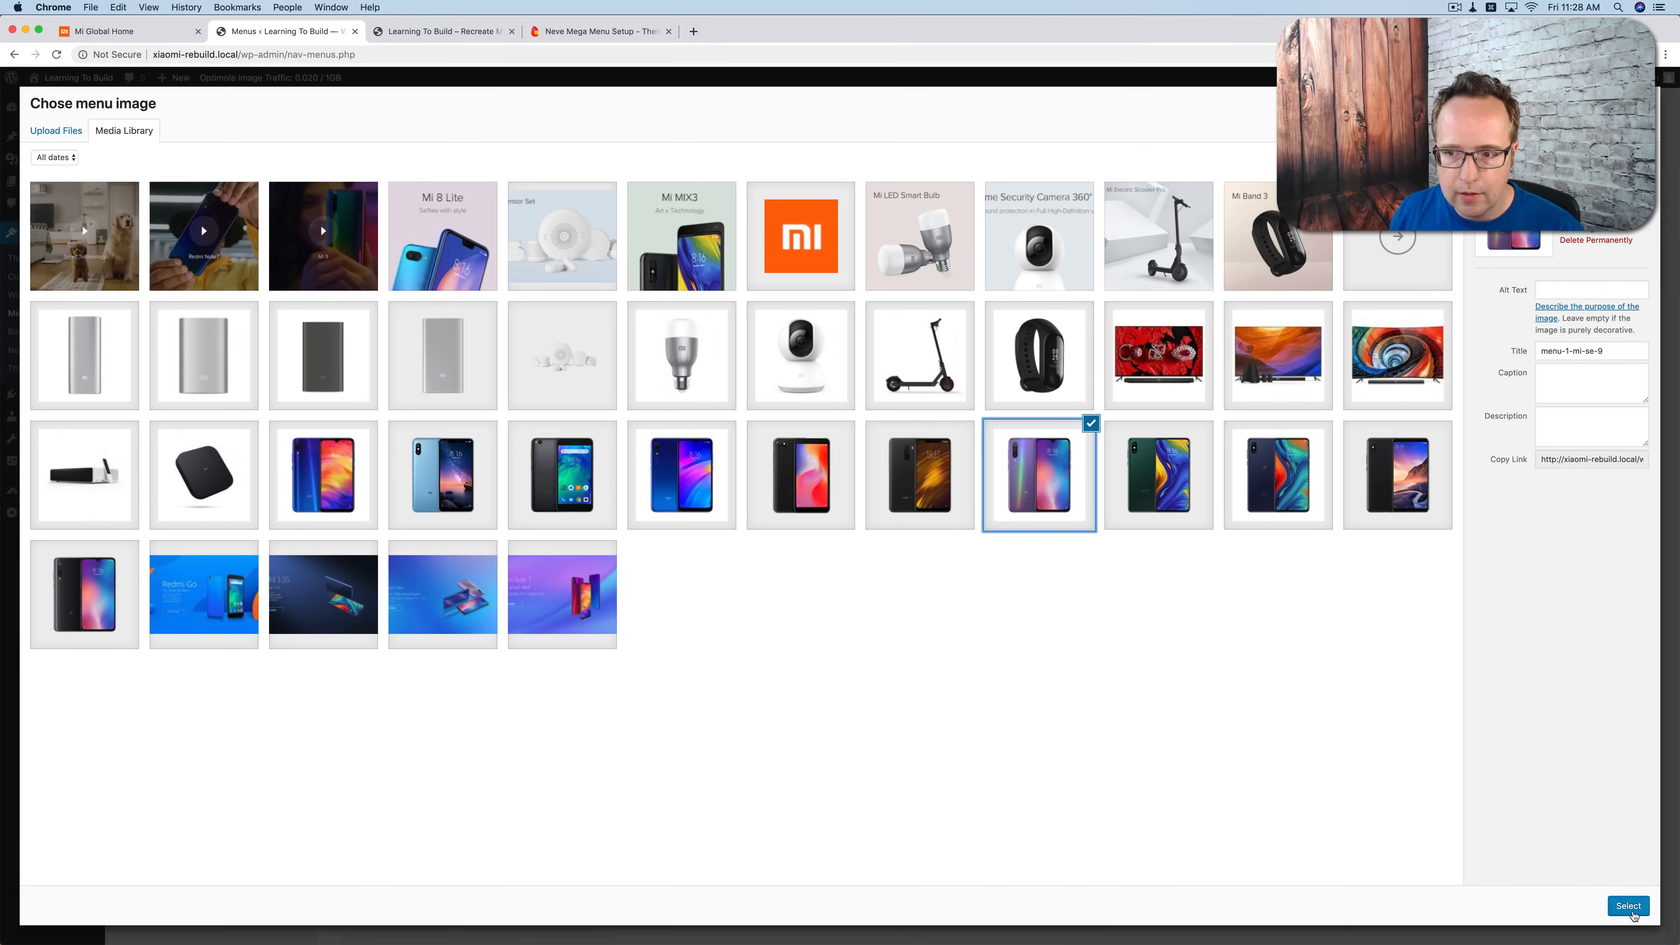
{"action": "left_click", "coordinate": [1629, 908]}
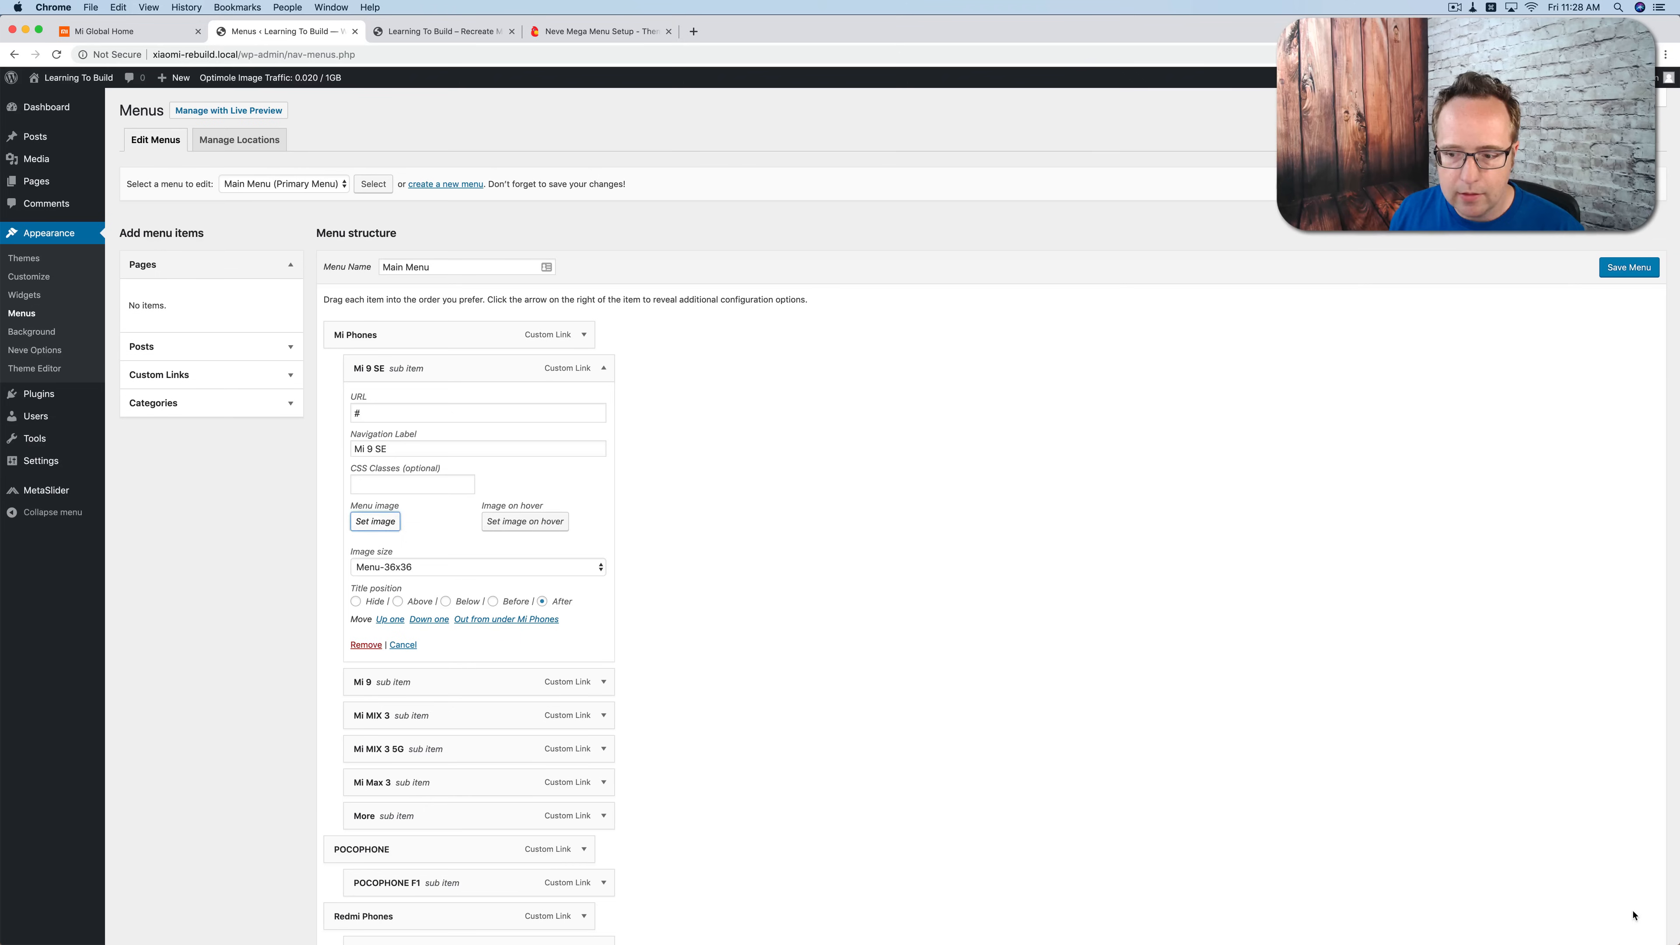
{"action": "left_click", "coordinate": [396, 451]}
{"action": "key", "text": "super+a"}
{"action": "left_click", "coordinate": [337, 480]}
{"action": "scroll", "coordinate": [340, 476], "scroll_direction": "down", "scroll_amount": 4}
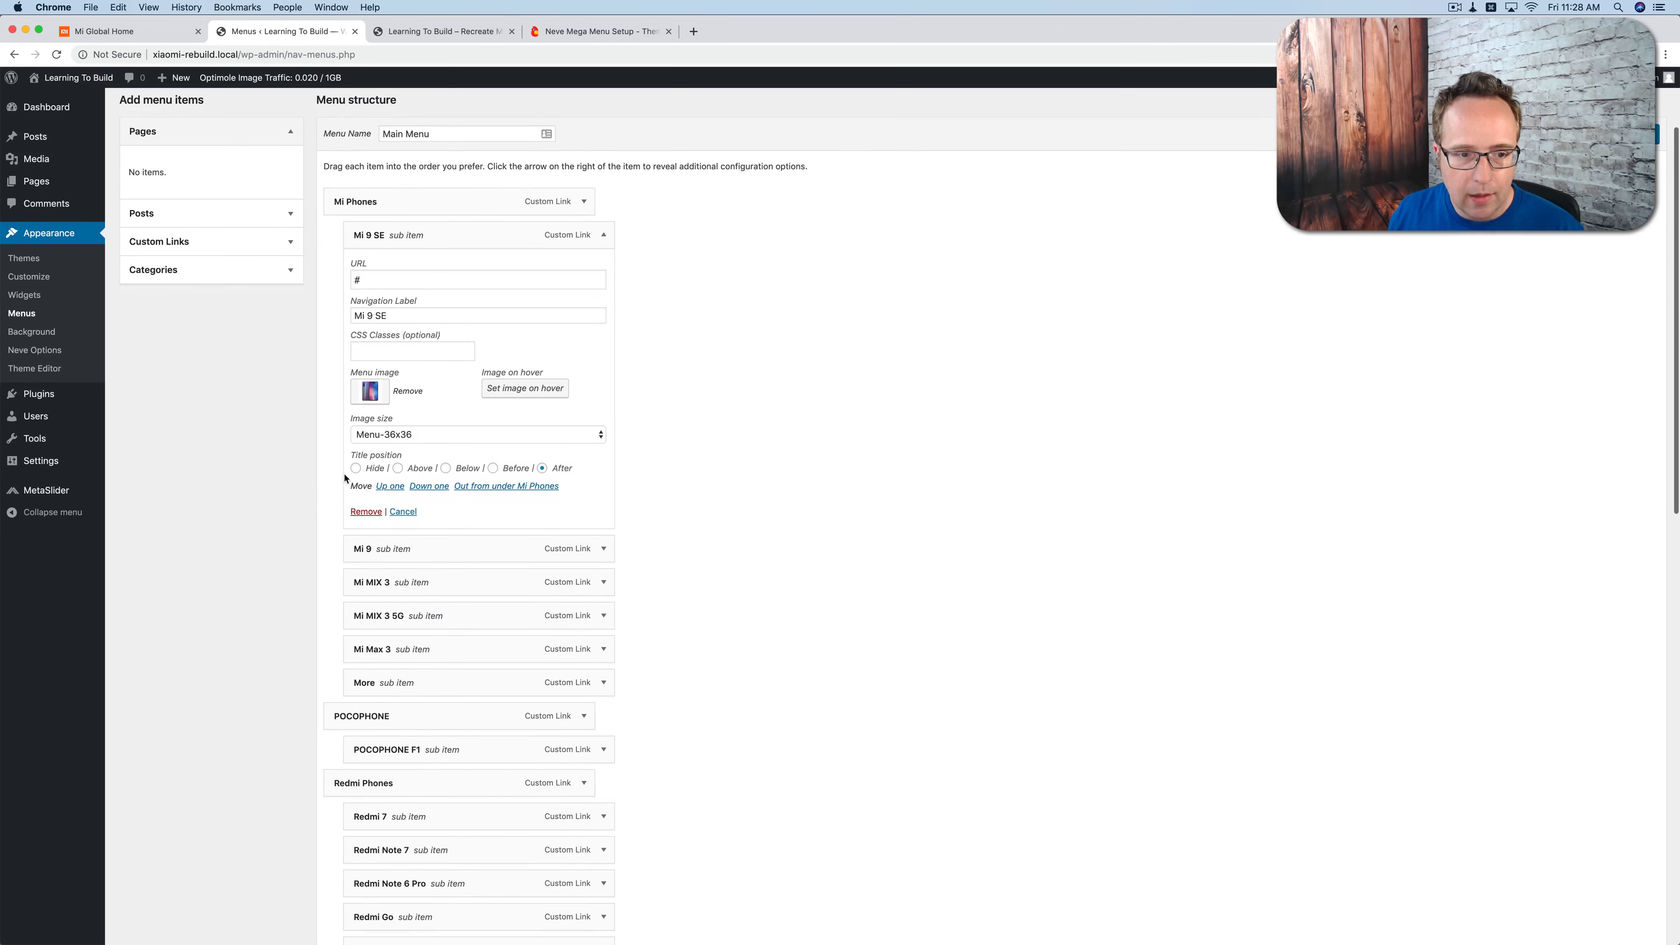
{"action": "left_click", "coordinate": [407, 435]}
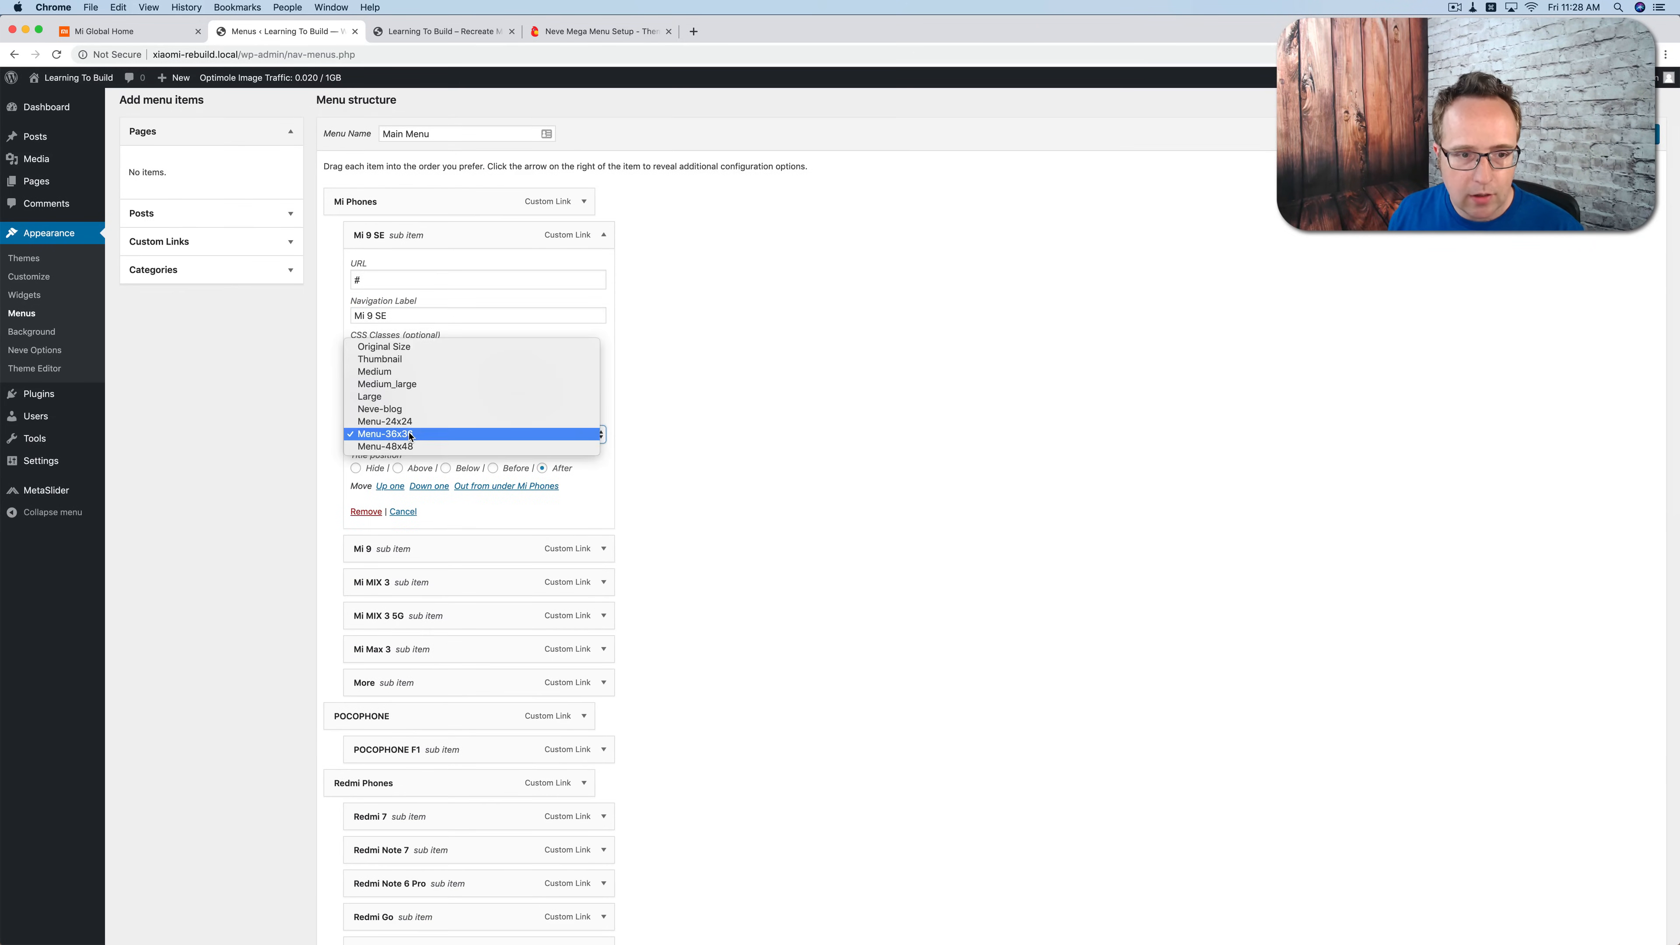
{"action": "left_click", "coordinate": [391, 351]}
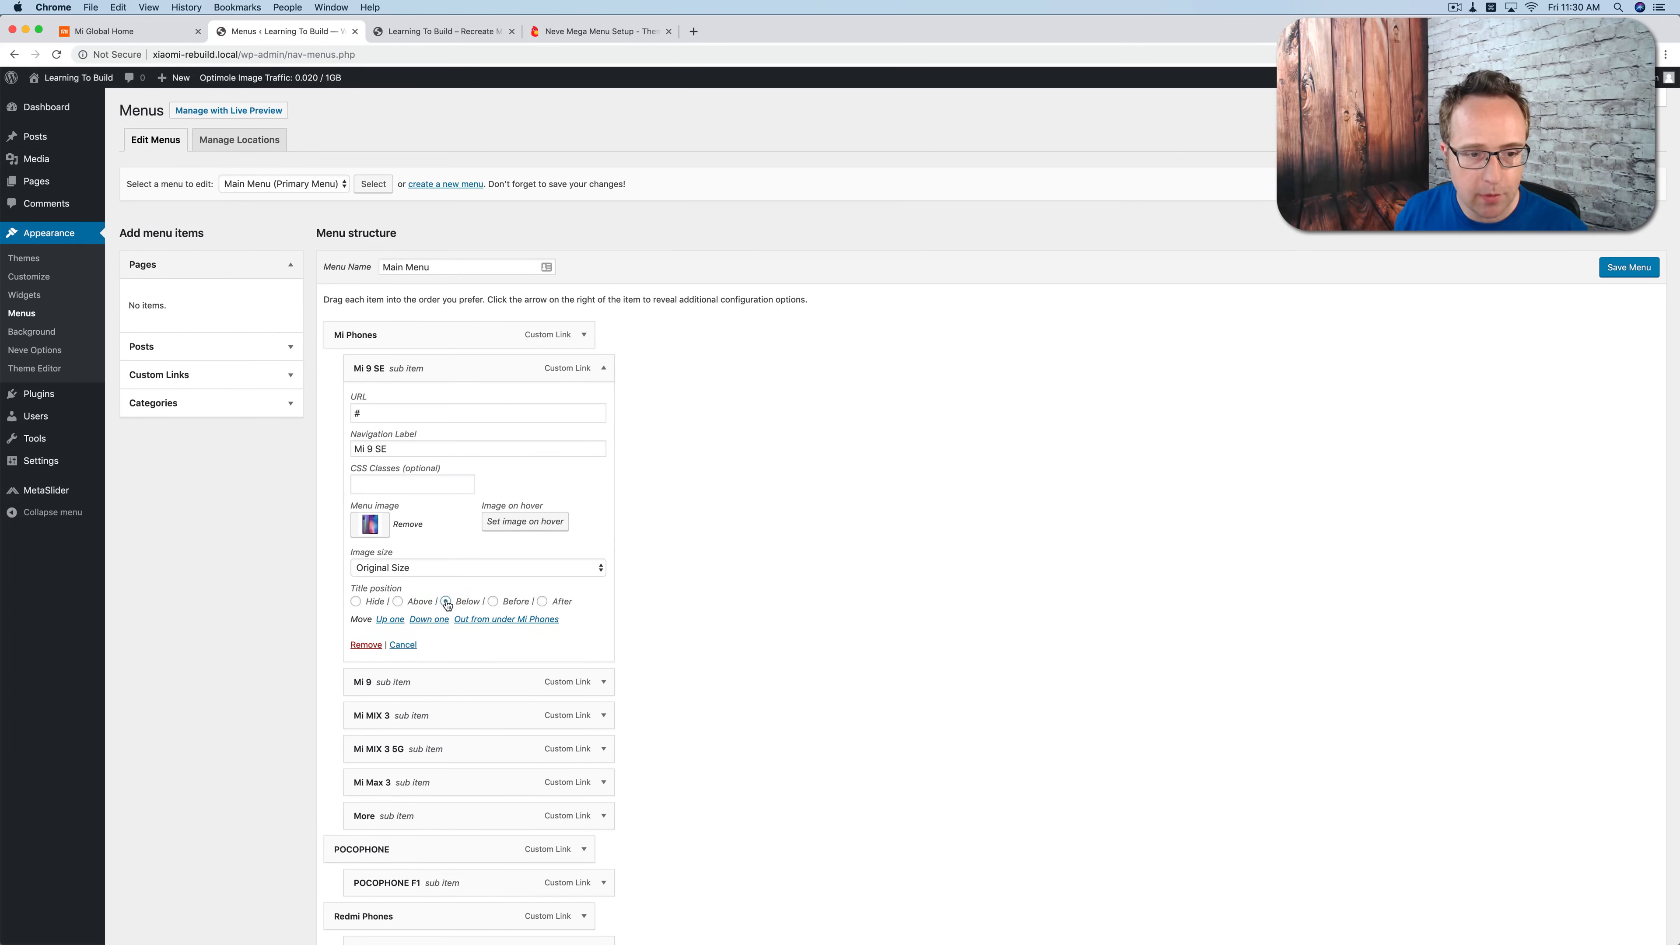
Step: Save the Main Menu and check how the Mi 9 SE item looks in the reloaded site's Mi Phones mega menu
{"action": "left_click_drag", "start_coordinate": [355, 450], "coordinate": [404, 450]}
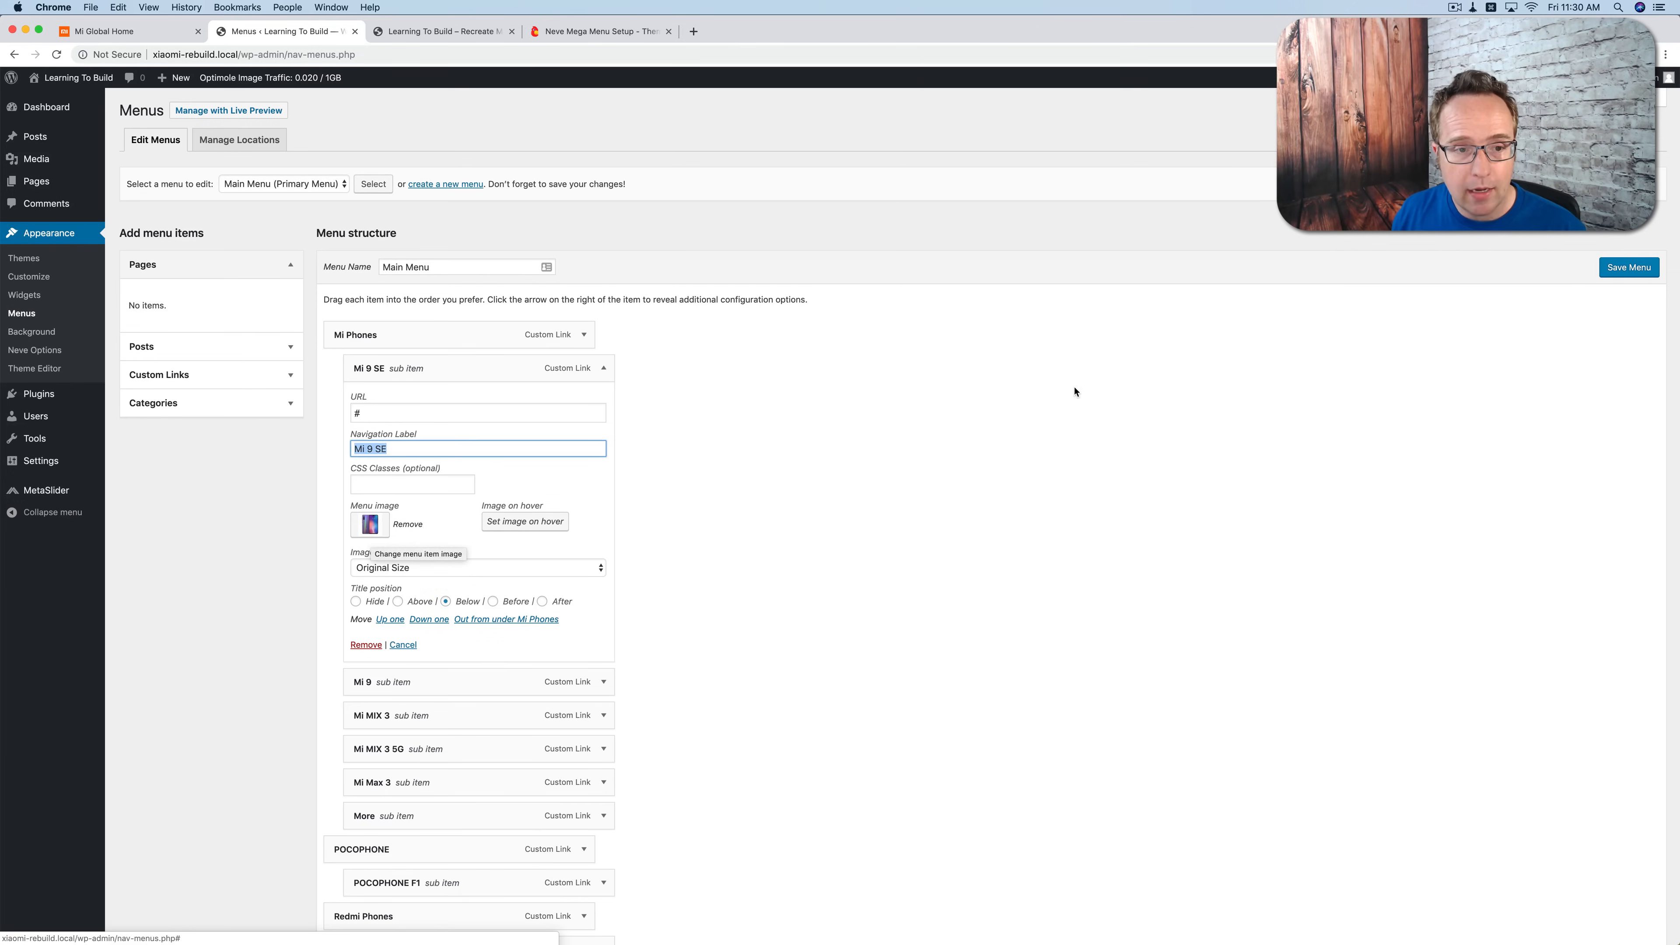
{"action": "left_click", "coordinate": [1629, 267]}
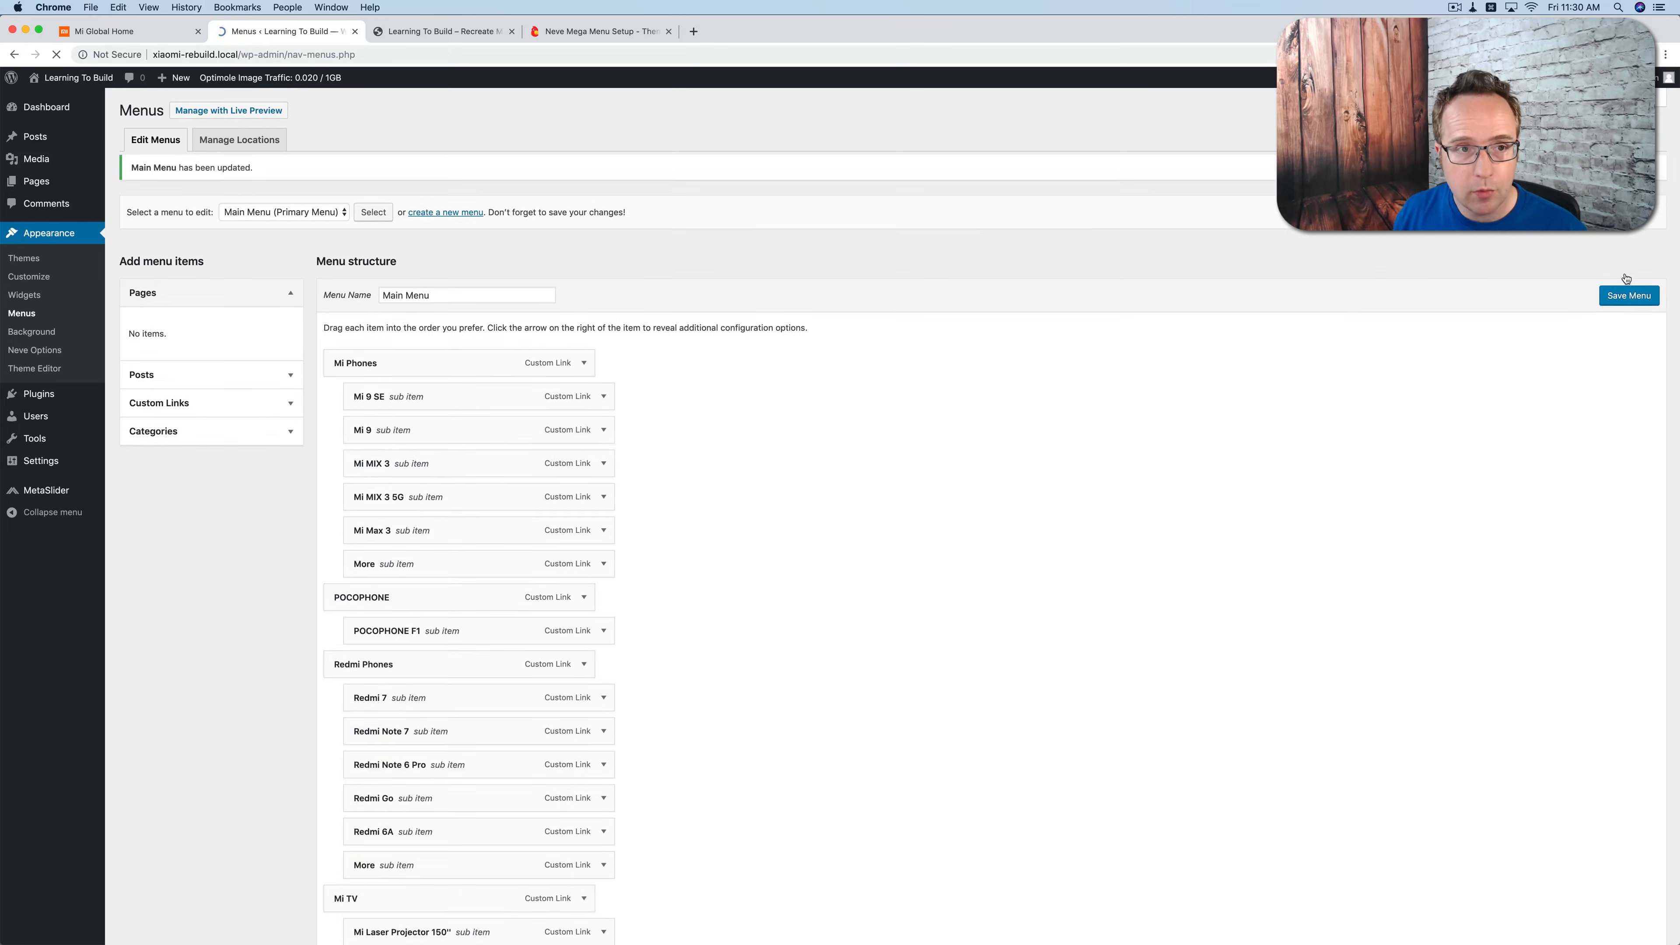
{"action": "left_click", "coordinate": [445, 32]}
{"action": "key", "text": "super+r"}
{"action": "mouse_move", "coordinate": [745, 113]}
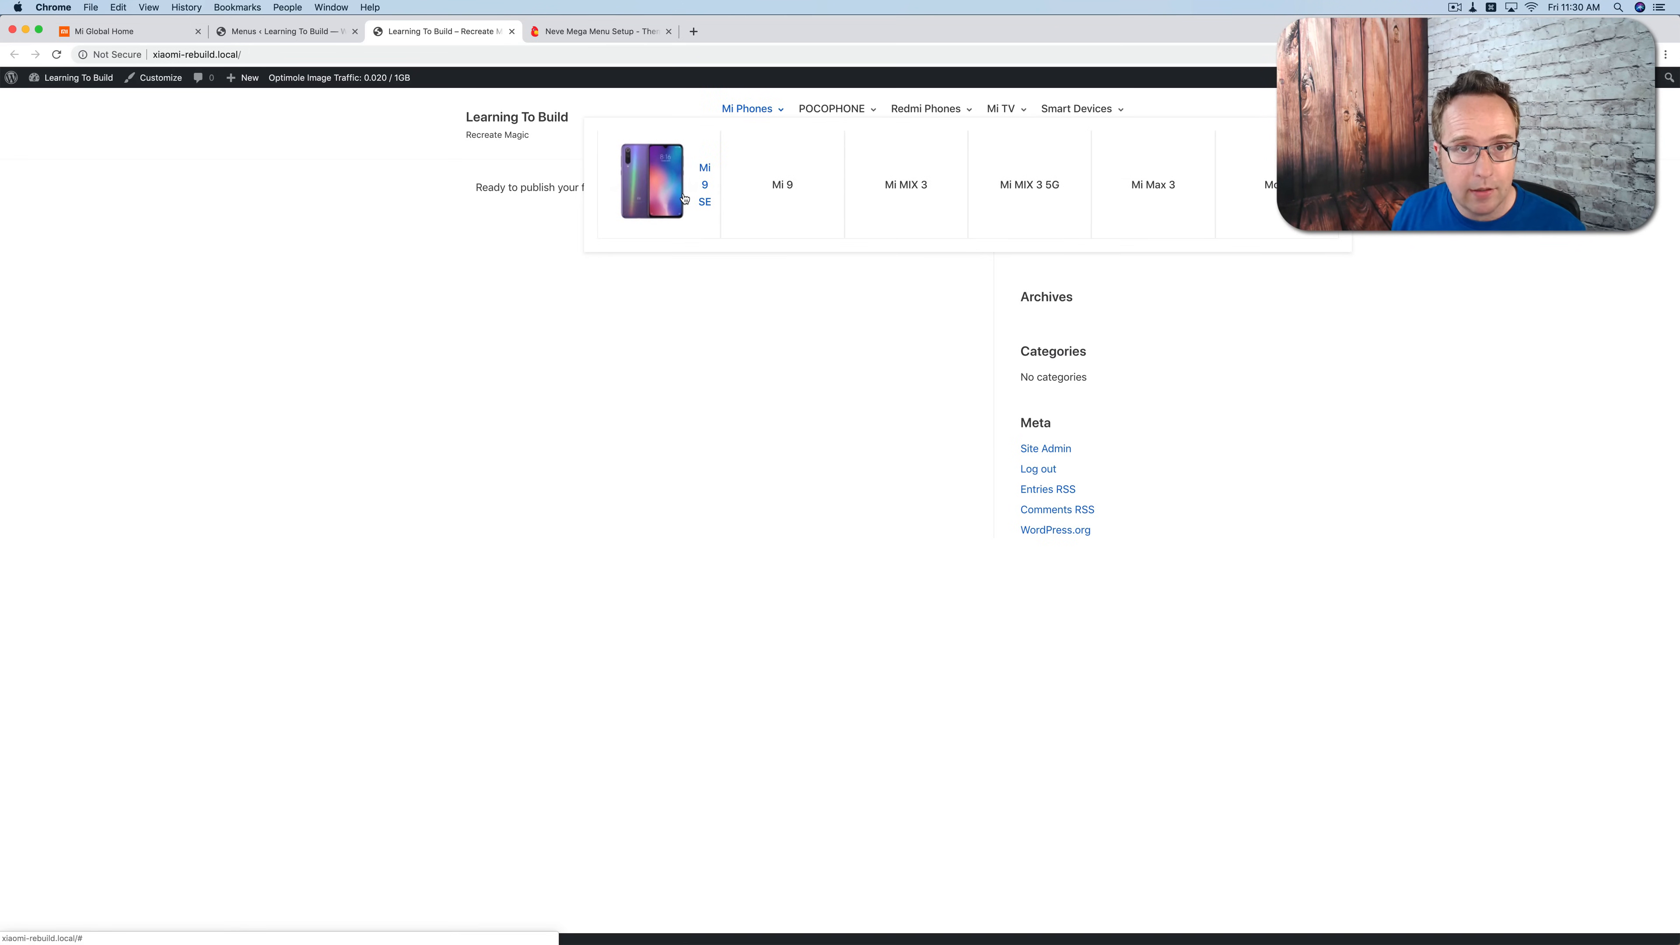
Step: Add the rule "#nv-primary-navigation .neve-mega-menu .sub-menu>li>a {display:block}" to the theme's Additional CSS and publish it
{"action": "left_click", "coordinate": [285, 33]}
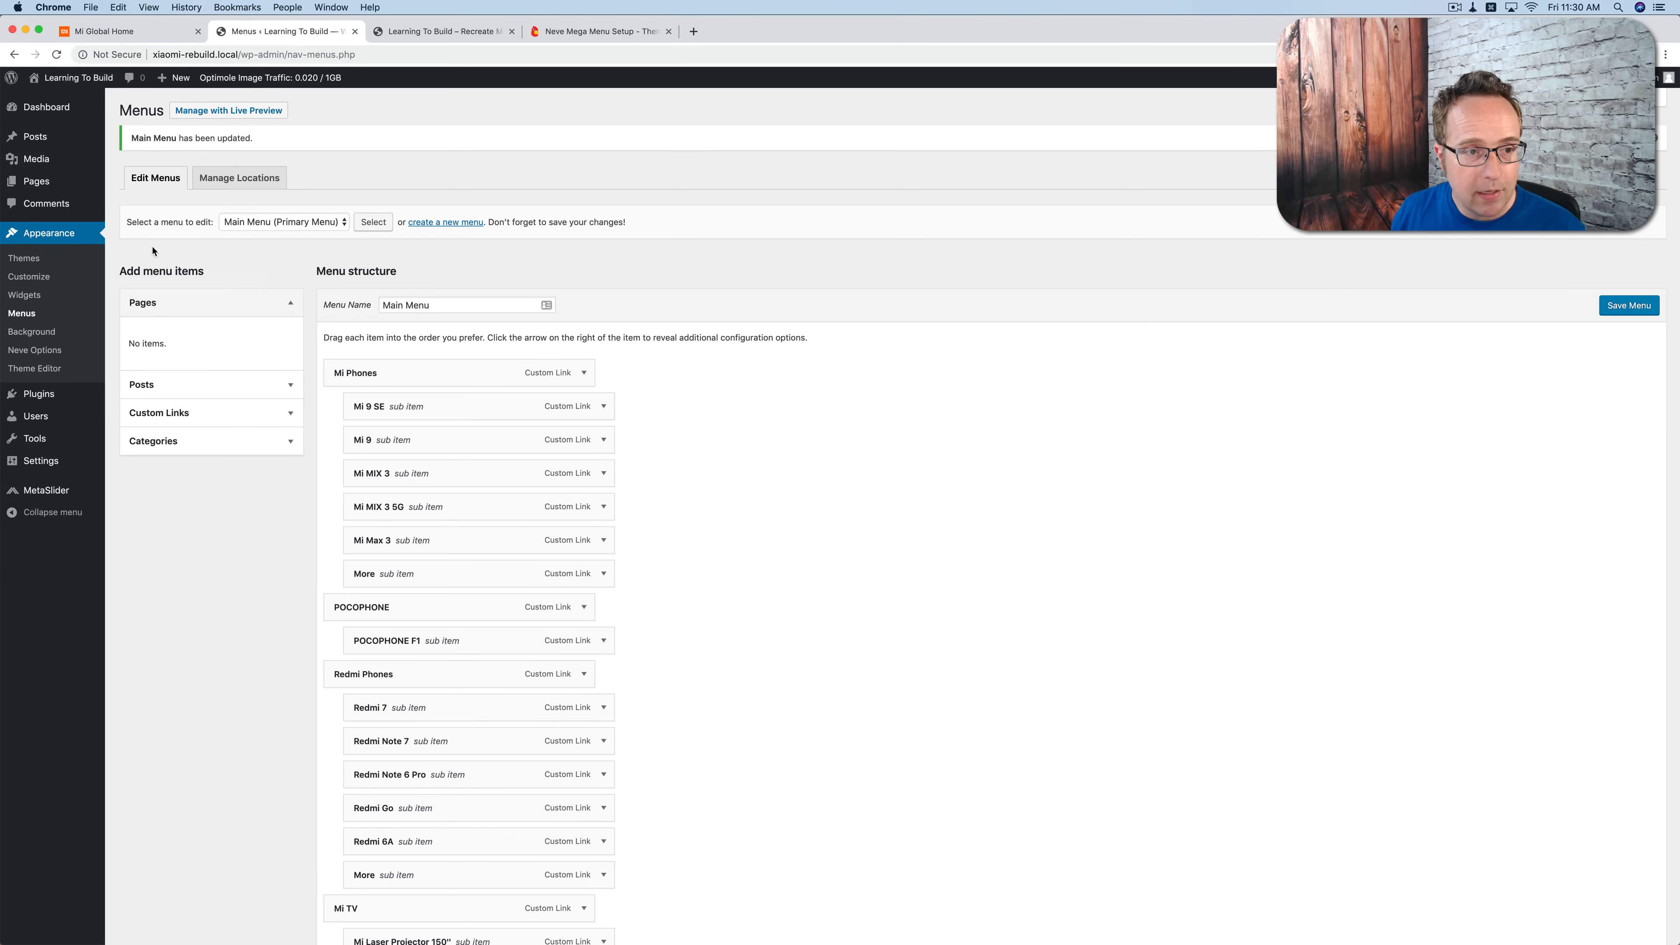
{"action": "left_click", "coordinate": [28, 277], "text": "super"}
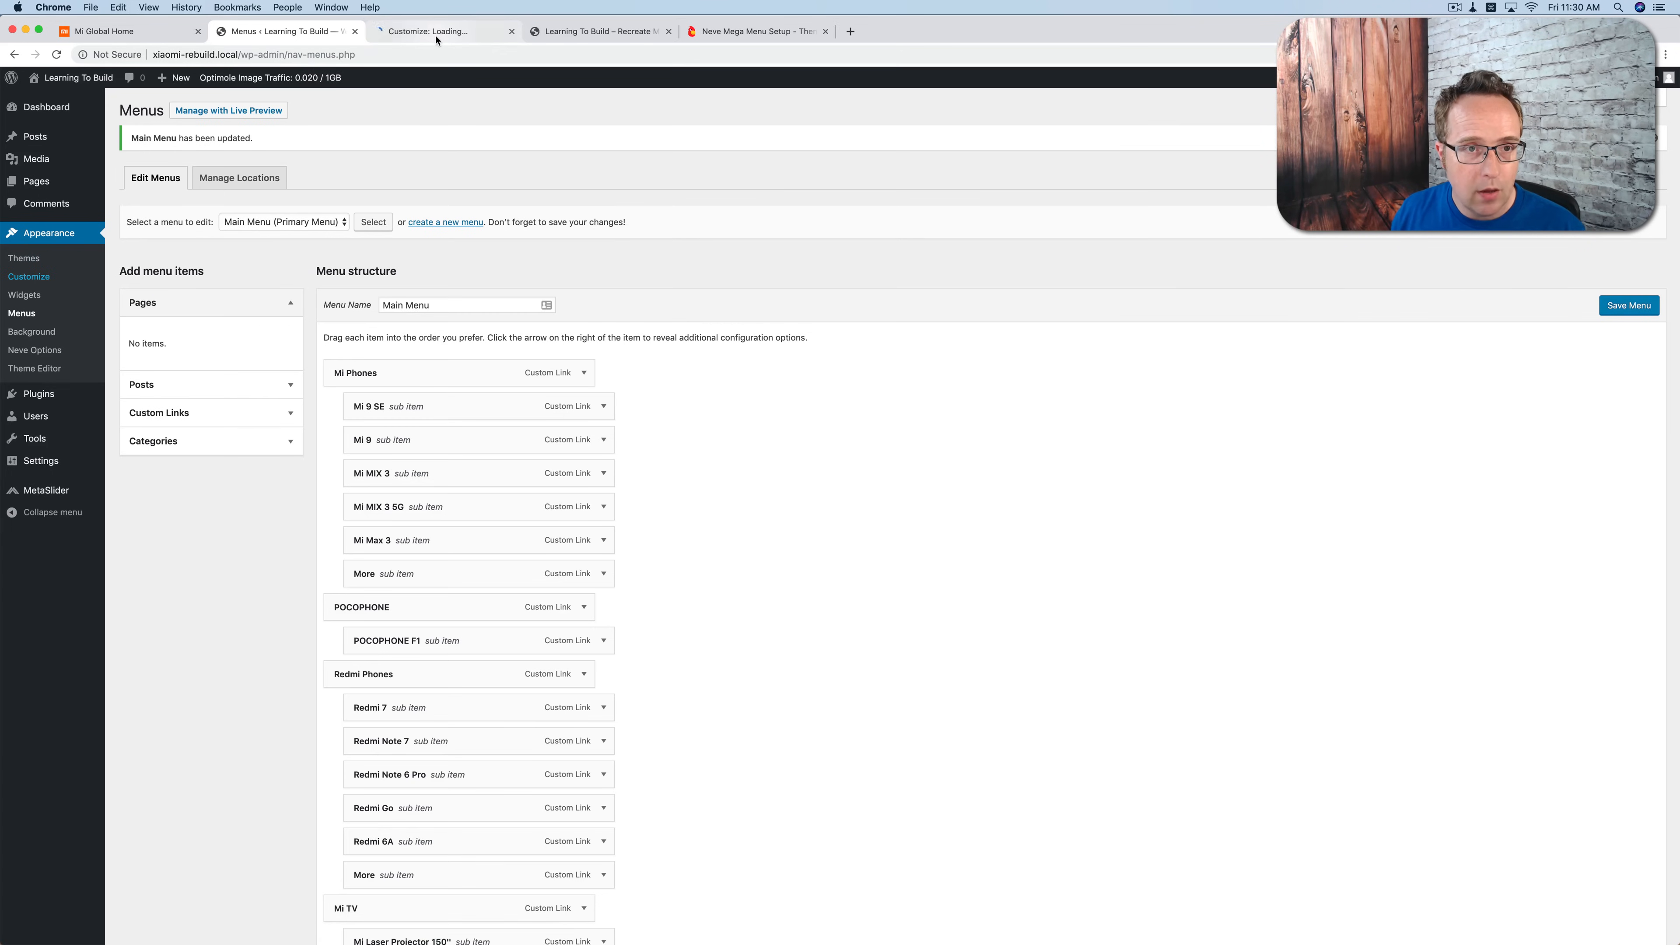
{"action": "left_click", "coordinate": [436, 39]}
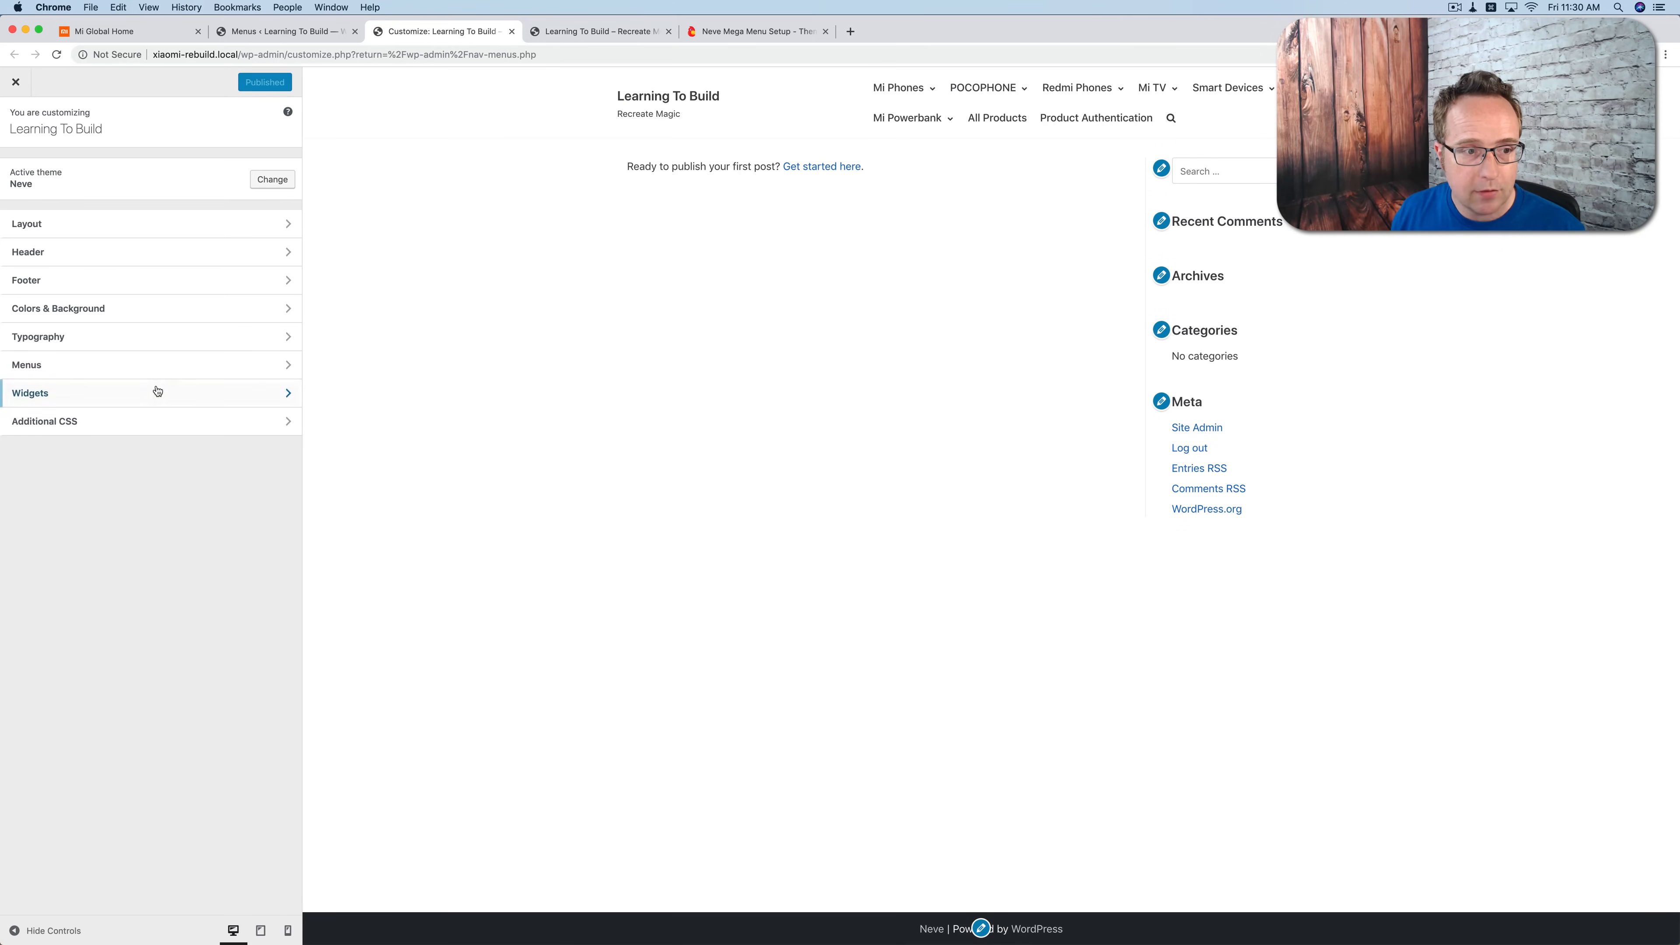
{"action": "left_click", "coordinate": [131, 426]}
{"action": "left_click", "coordinate": [109, 394]}
{"action": "type", "text": "#nv-primary-navigation .neve-mega-menu .sub-menu>li>a {display:block}"}
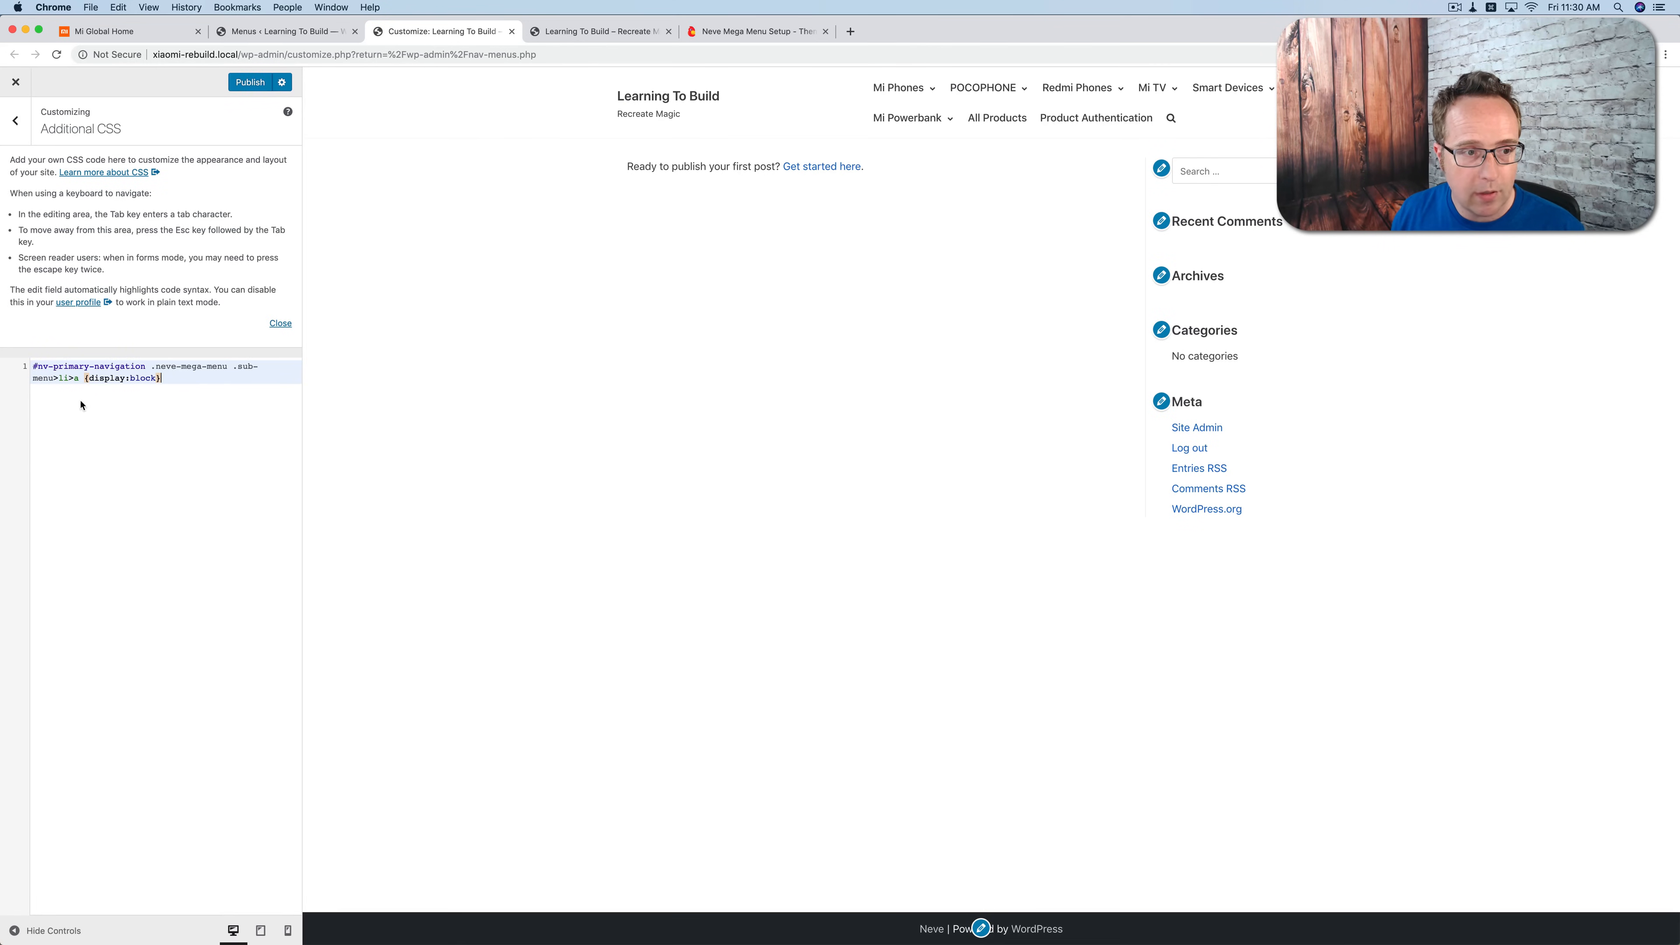
{"action": "left_click", "coordinate": [252, 89]}
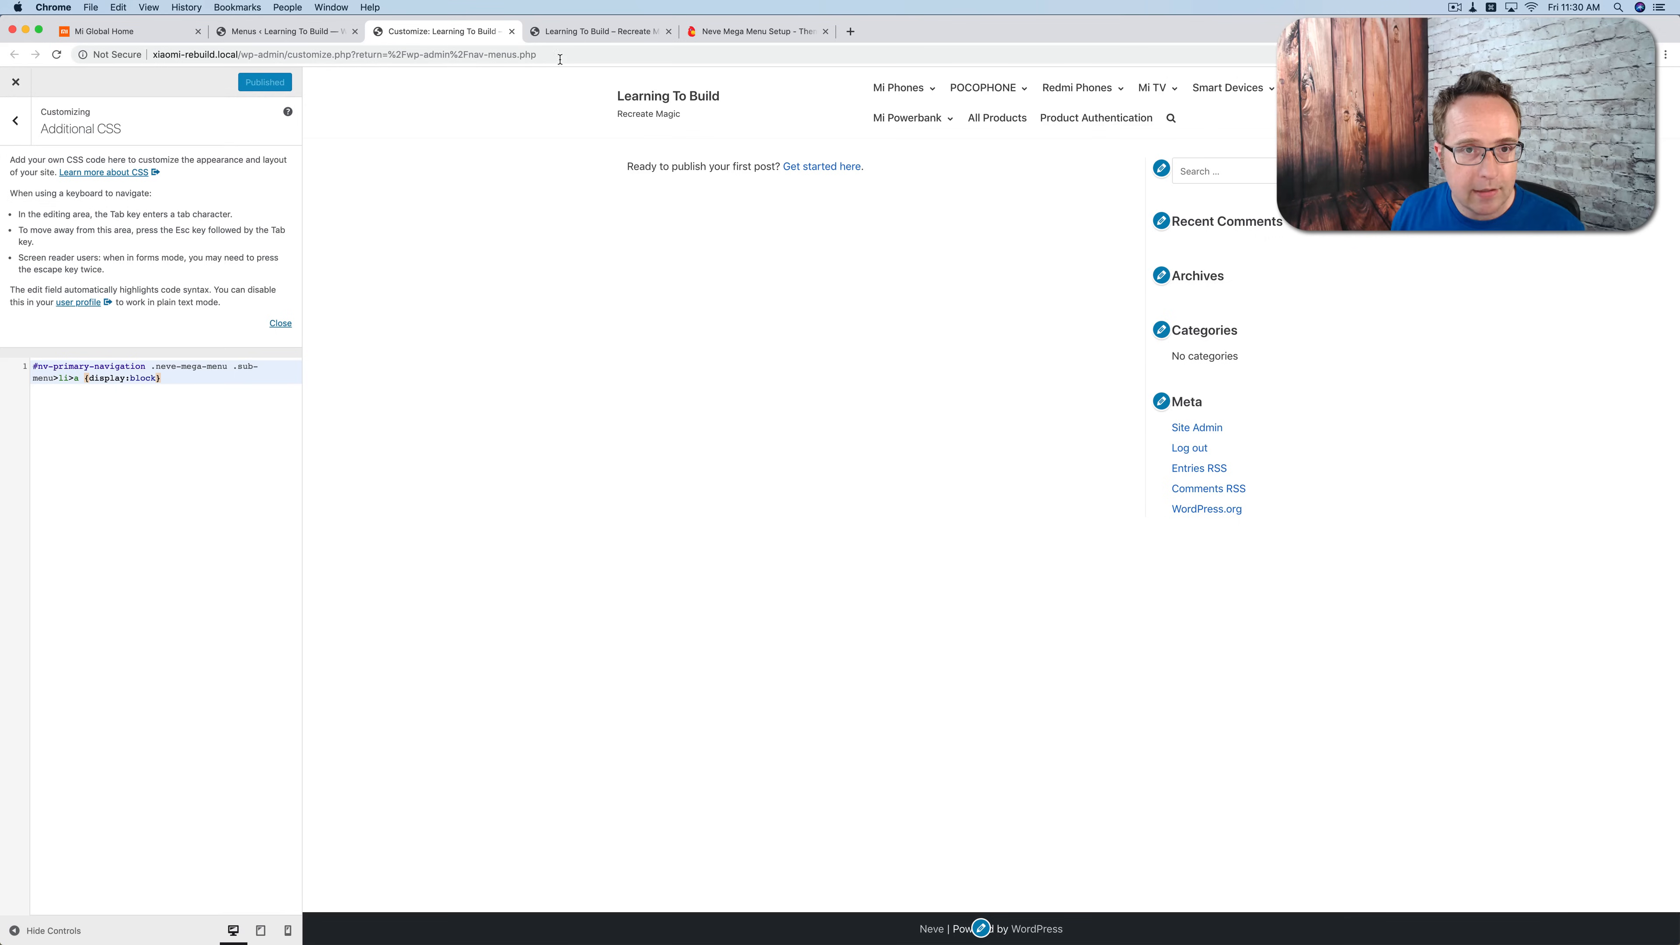
Step: Reload the site's front page and examine the Mi 9 SE image and title in the Mi Phones mega menu
{"action": "left_click", "coordinate": [560, 33]}
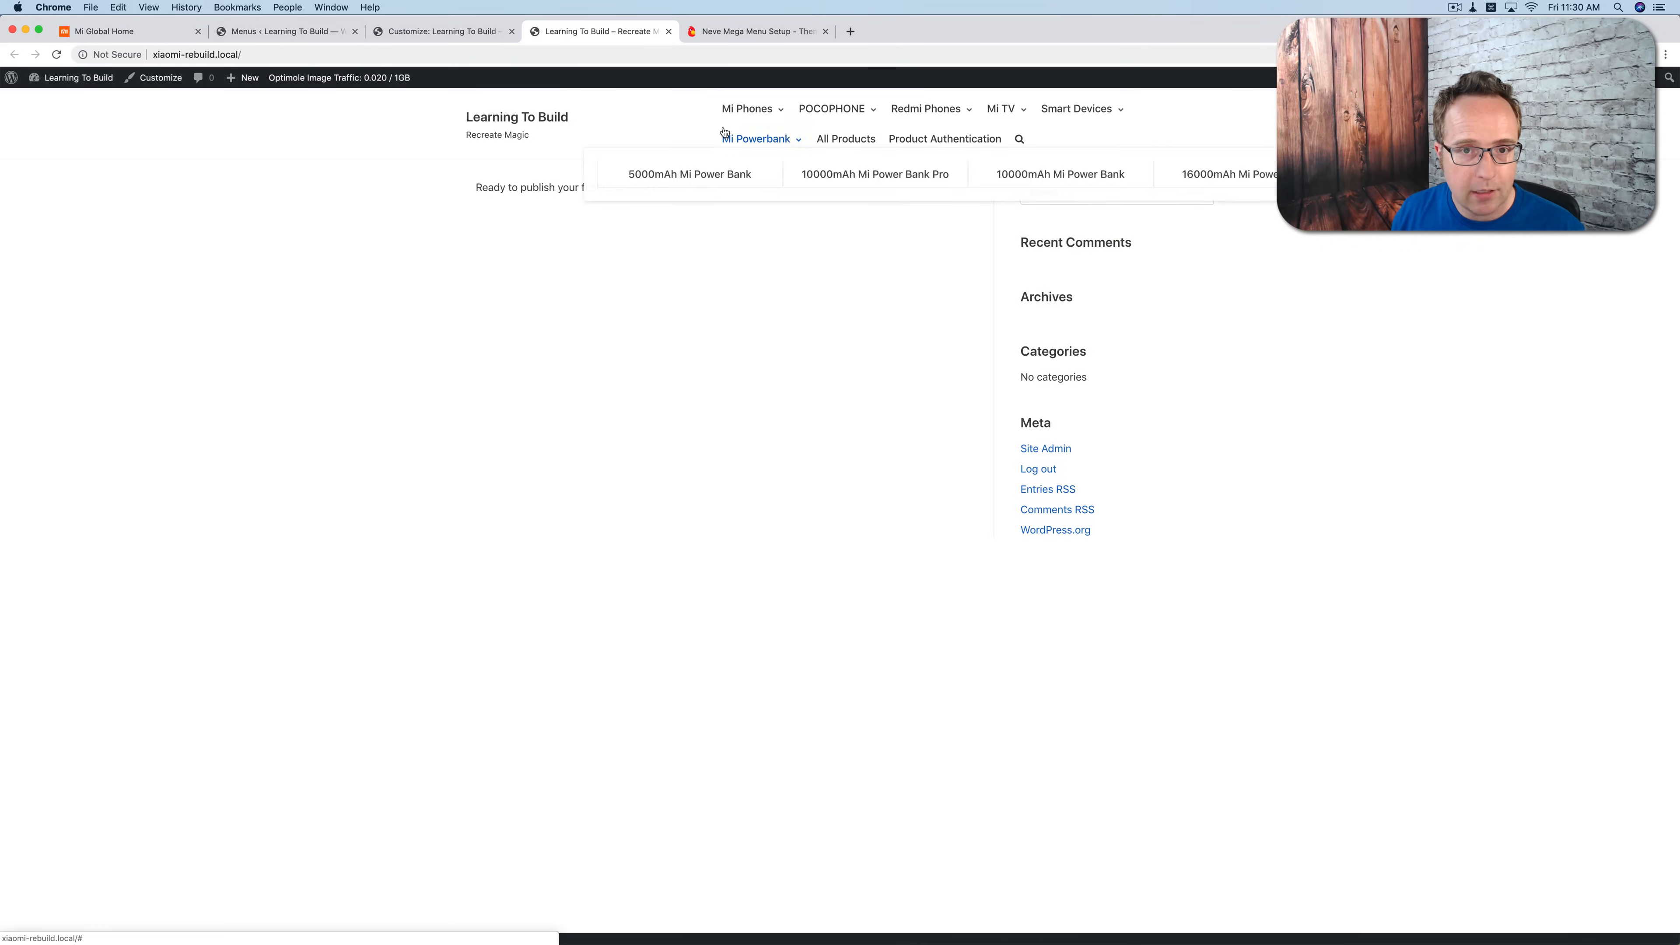
{"action": "mouse_move", "coordinate": [752, 114]}
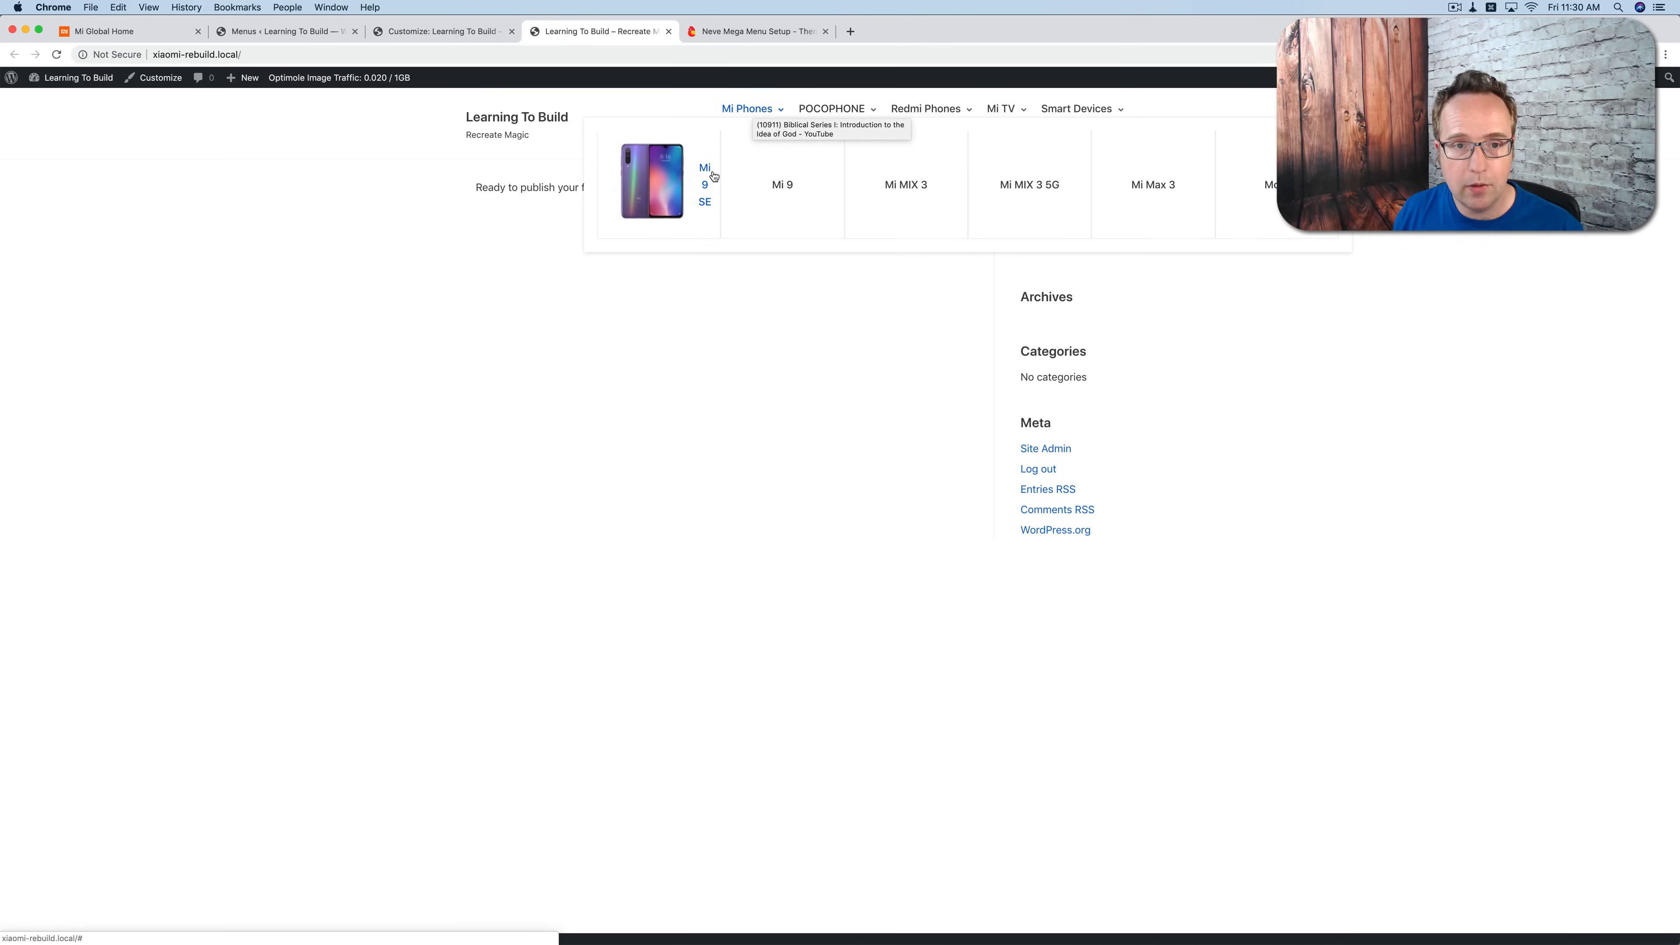
{"action": "key", "text": "super+r"}
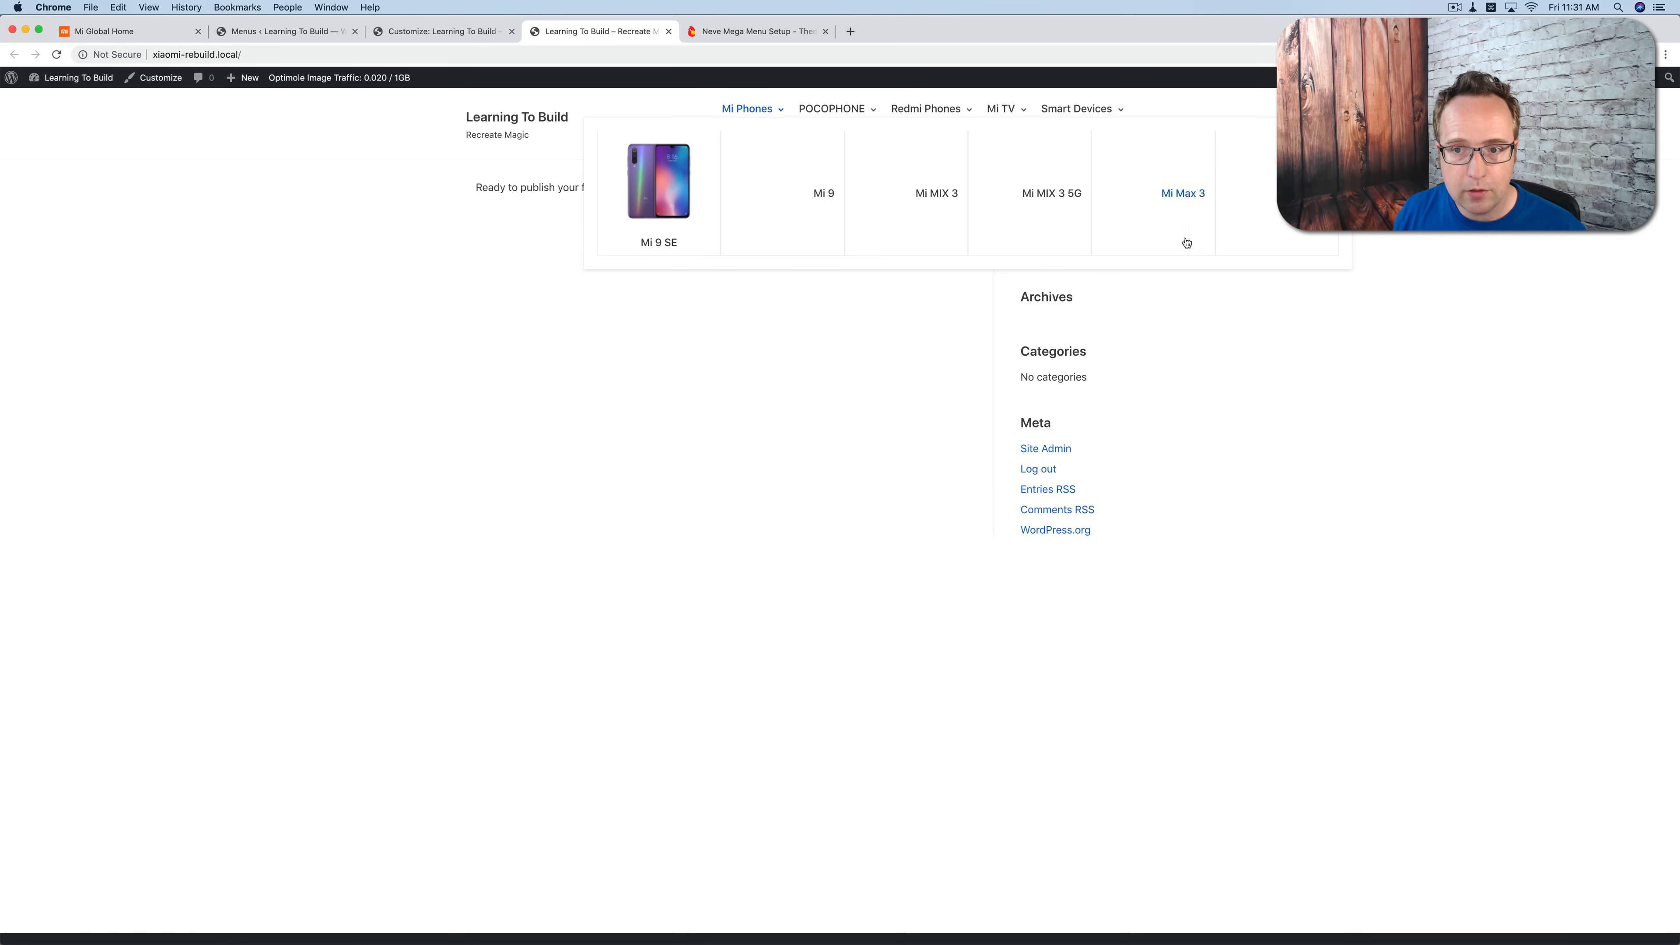
Step: Paste the "Main nav menu style" rules above the existing Additional CSS rule, publish them and check the reloaded site's menu
{"action": "left_click", "coordinate": [422, 32]}
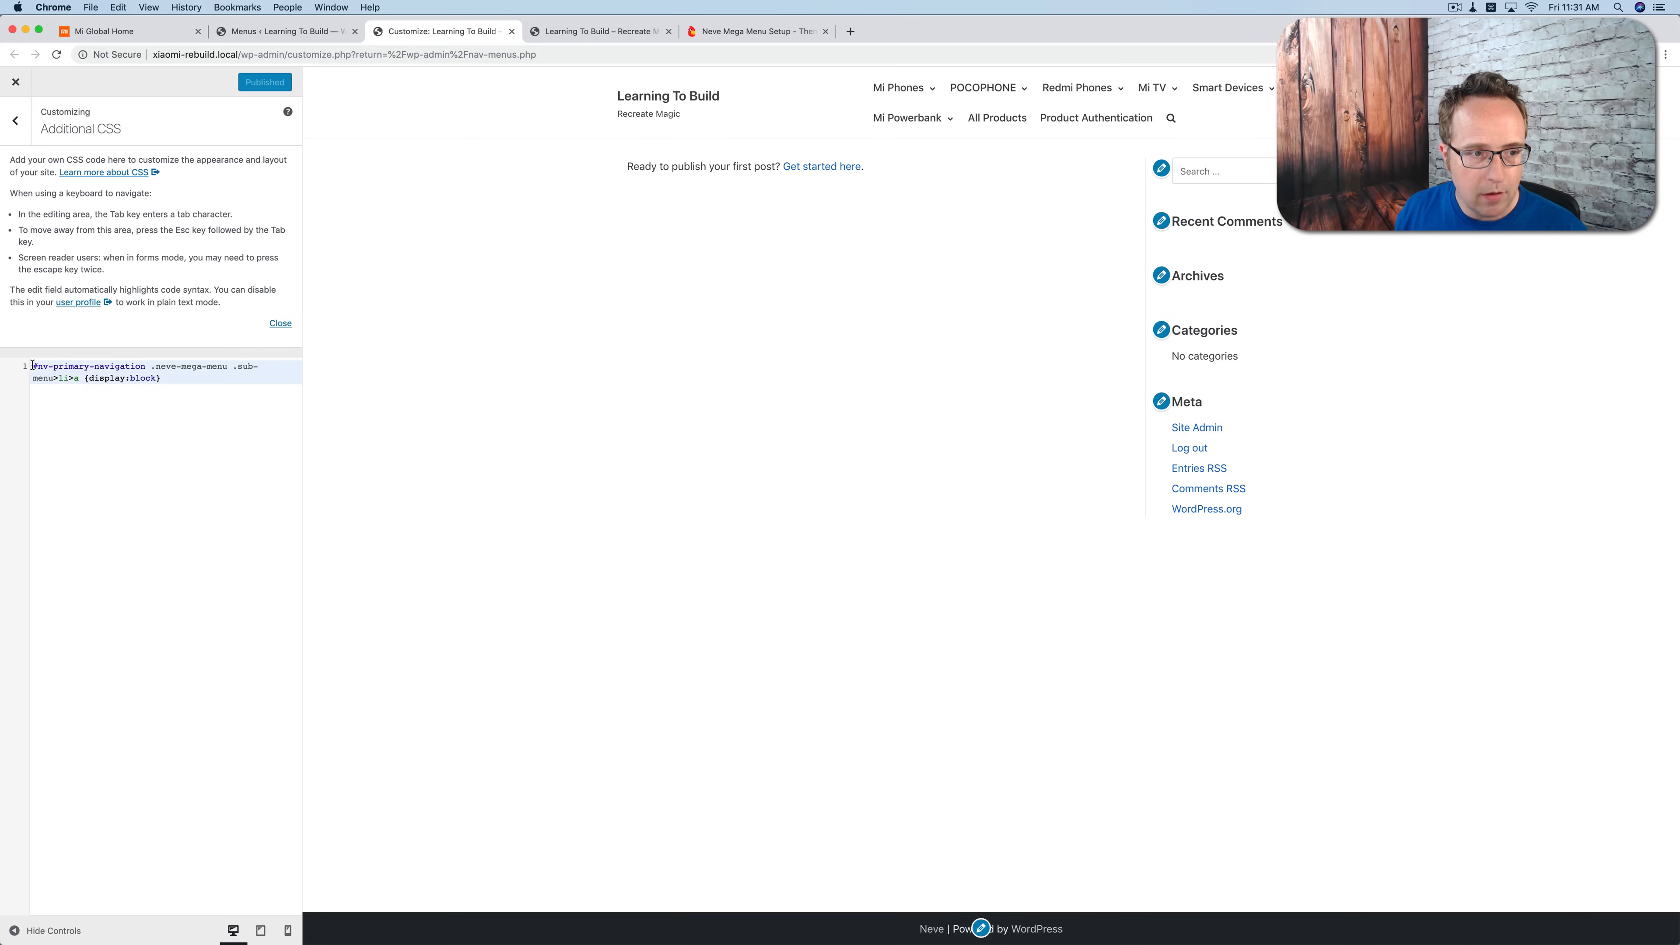
{"action": "type", "text": "/*-- Main nav menu style --*/ .nav-menu-primary {font-size:14px;}  .nav-menu-primary ul li span {color:white;}  .nav-menu-primary ul li ul li span {color:black;}  .row .primary-menu-ul .sub-menu li {border:none}"}
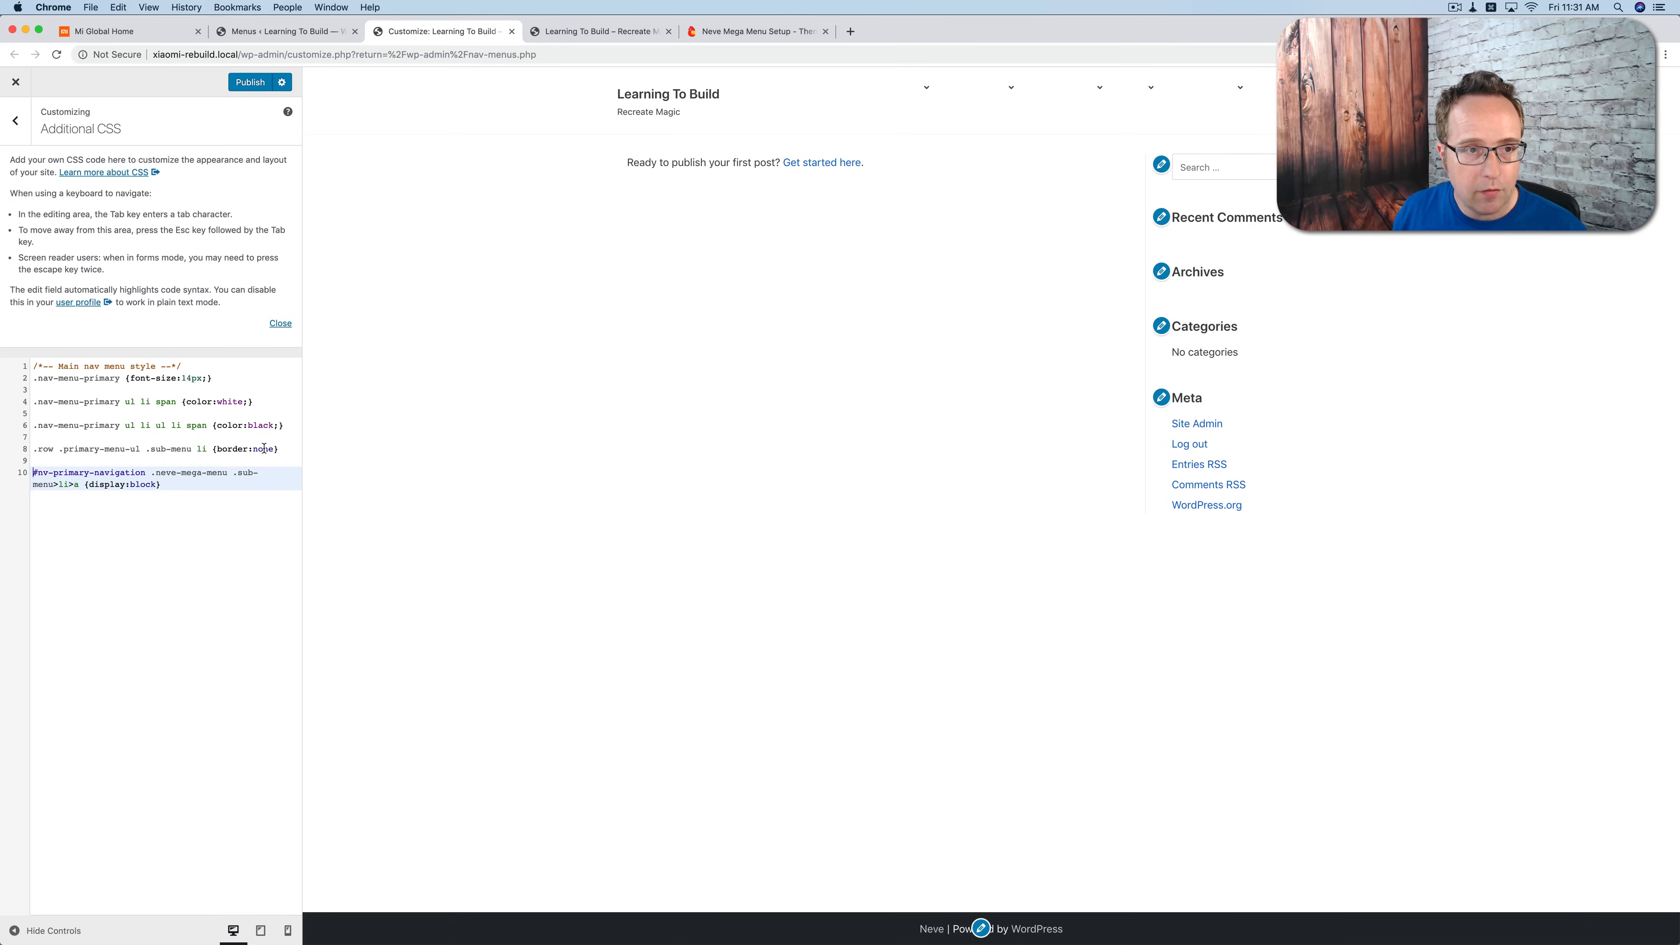
{"action": "left_click", "coordinate": [250, 85]}
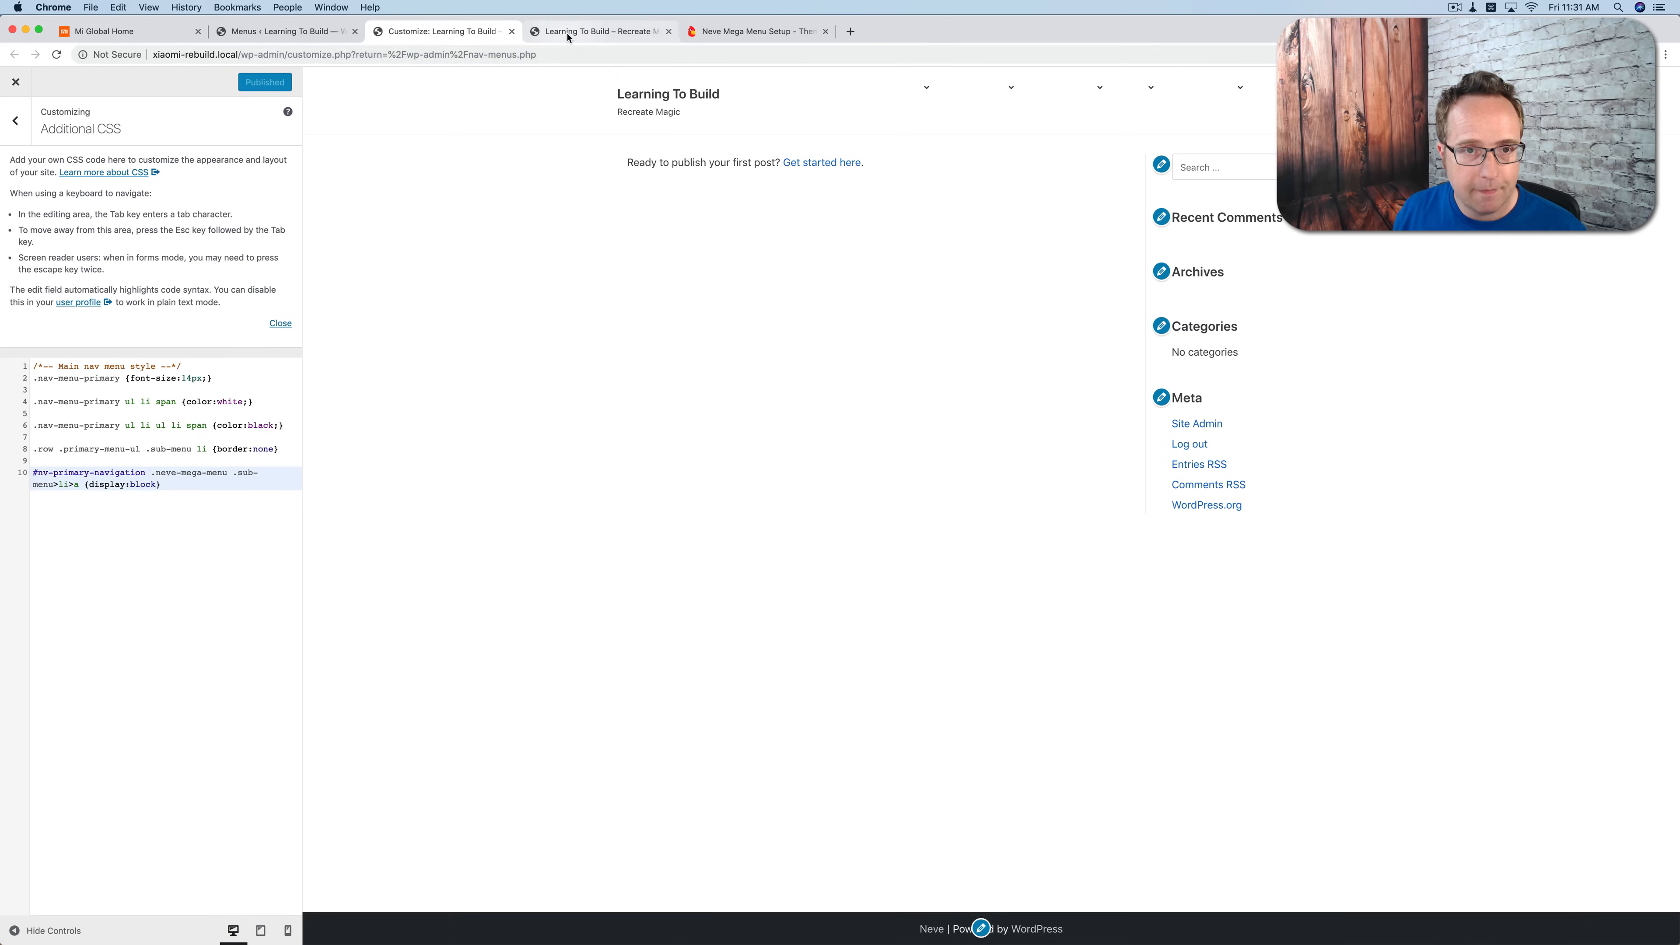
{"action": "left_click", "coordinate": [568, 34]}
{"action": "key", "text": "super+r"}
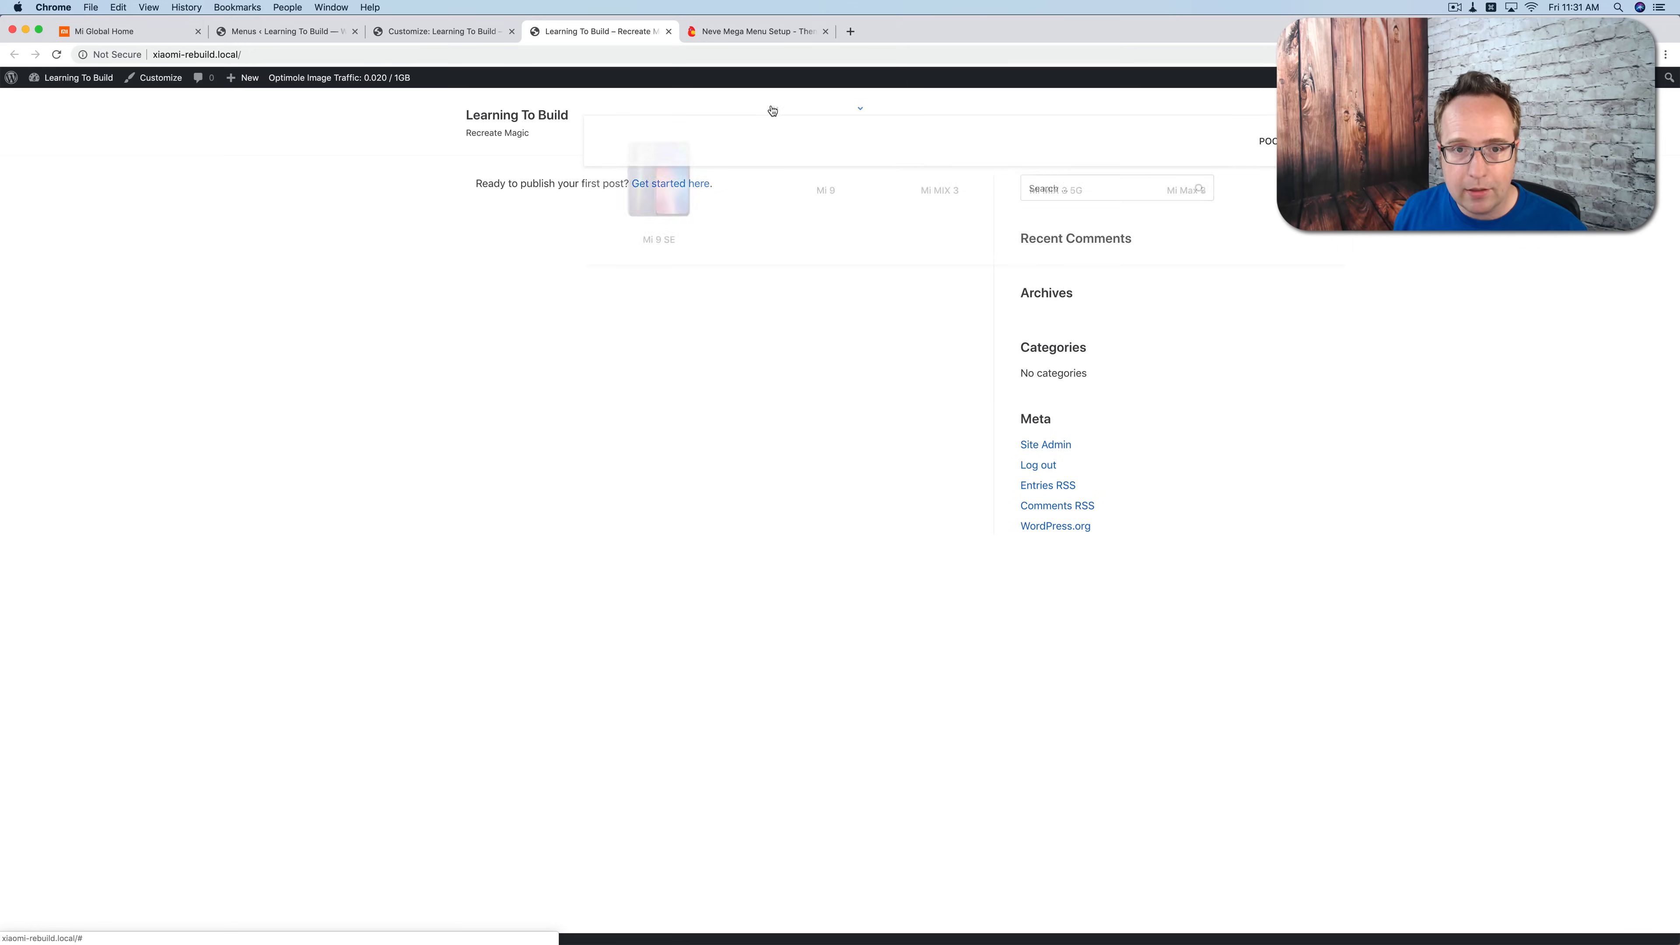
Step: Set the color in the ".nav-menu-primary ul li span" CSS rule to black, publish it and compare the site with the Mi Global homepage
{"action": "left_click", "coordinate": [397, 31]}
{"action": "left_click", "coordinate": [316, 37]}
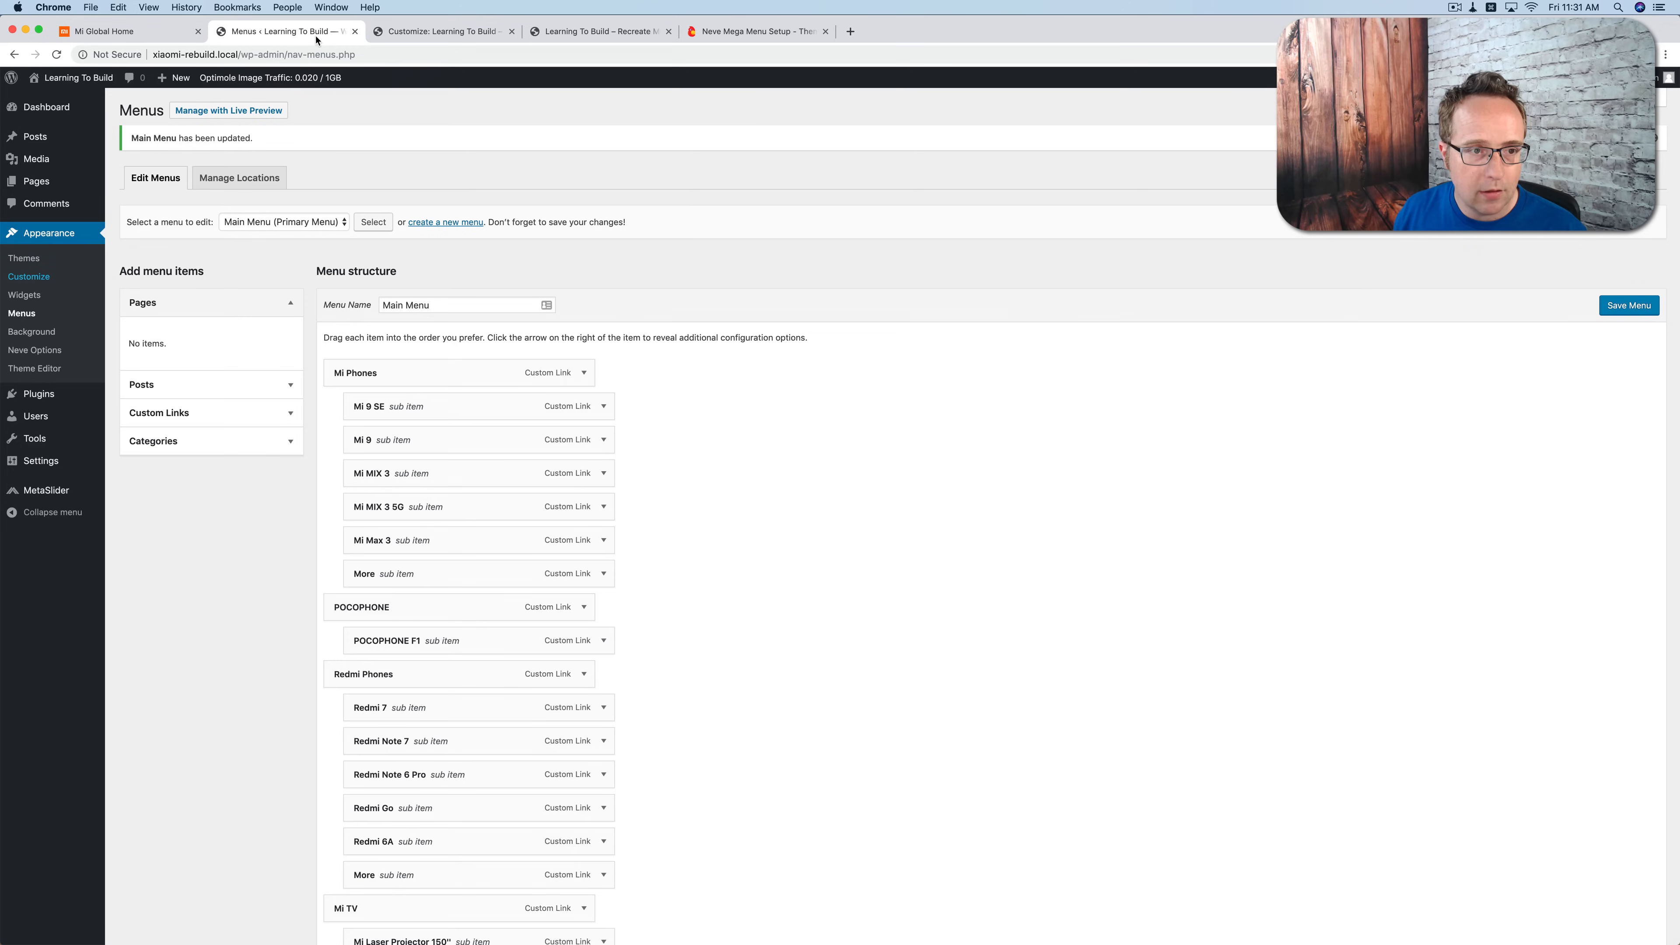
{"action": "left_click", "coordinate": [414, 33]}
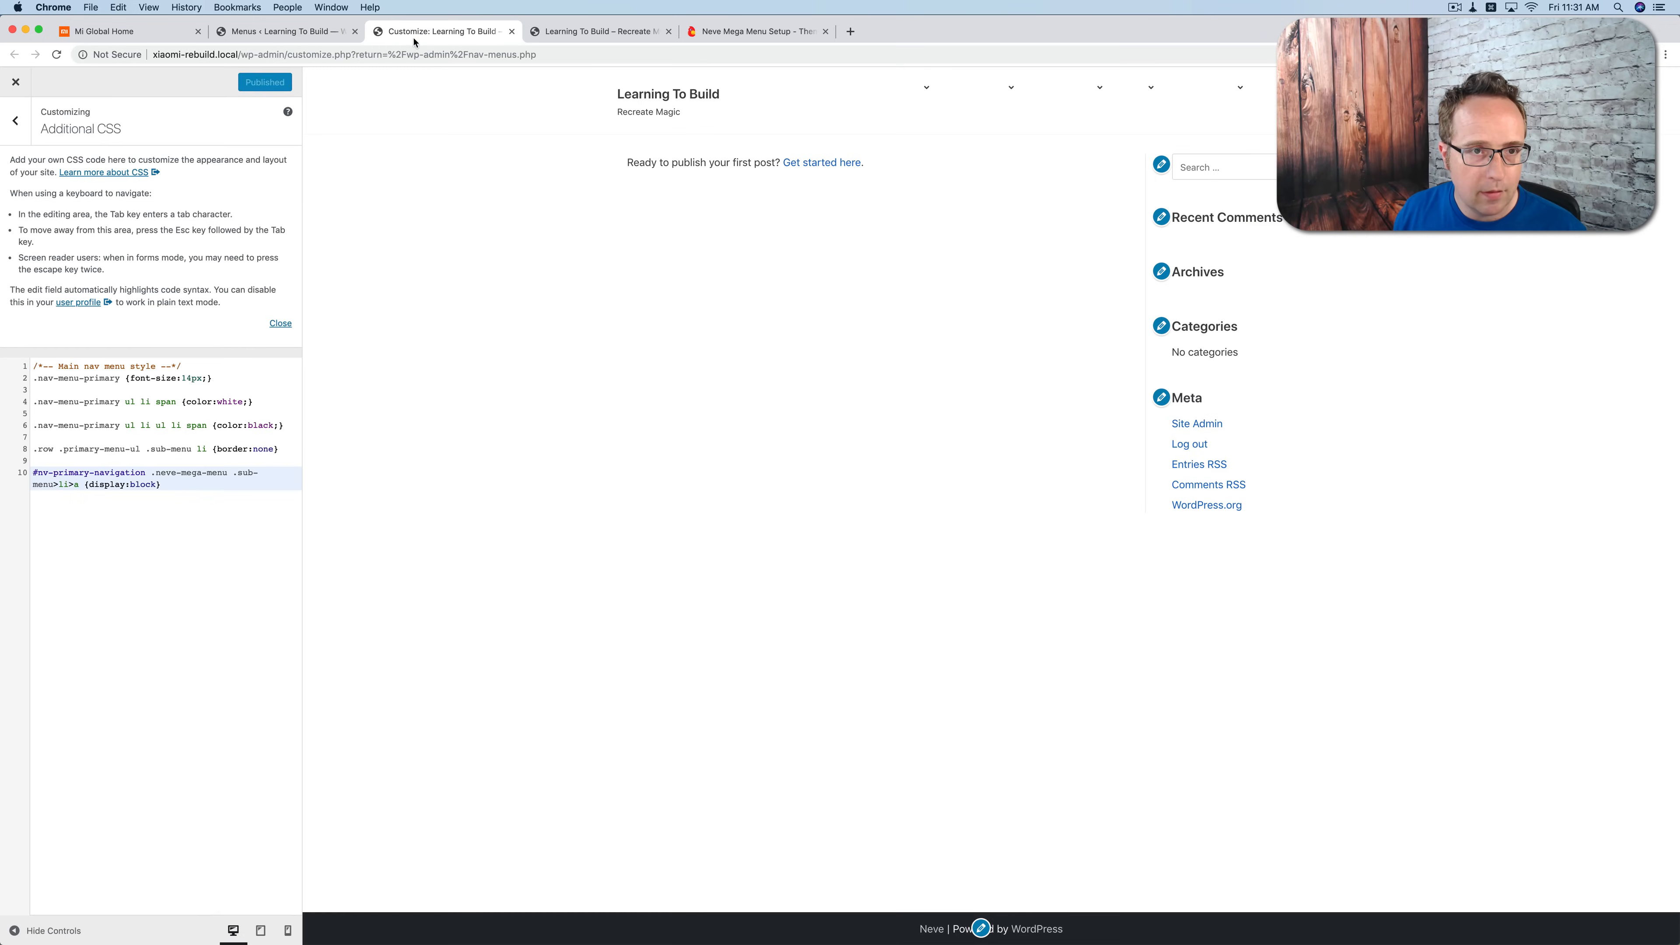
{"action": "double_click", "coordinate": [229, 402]}
{"action": "type", "text": "black"}
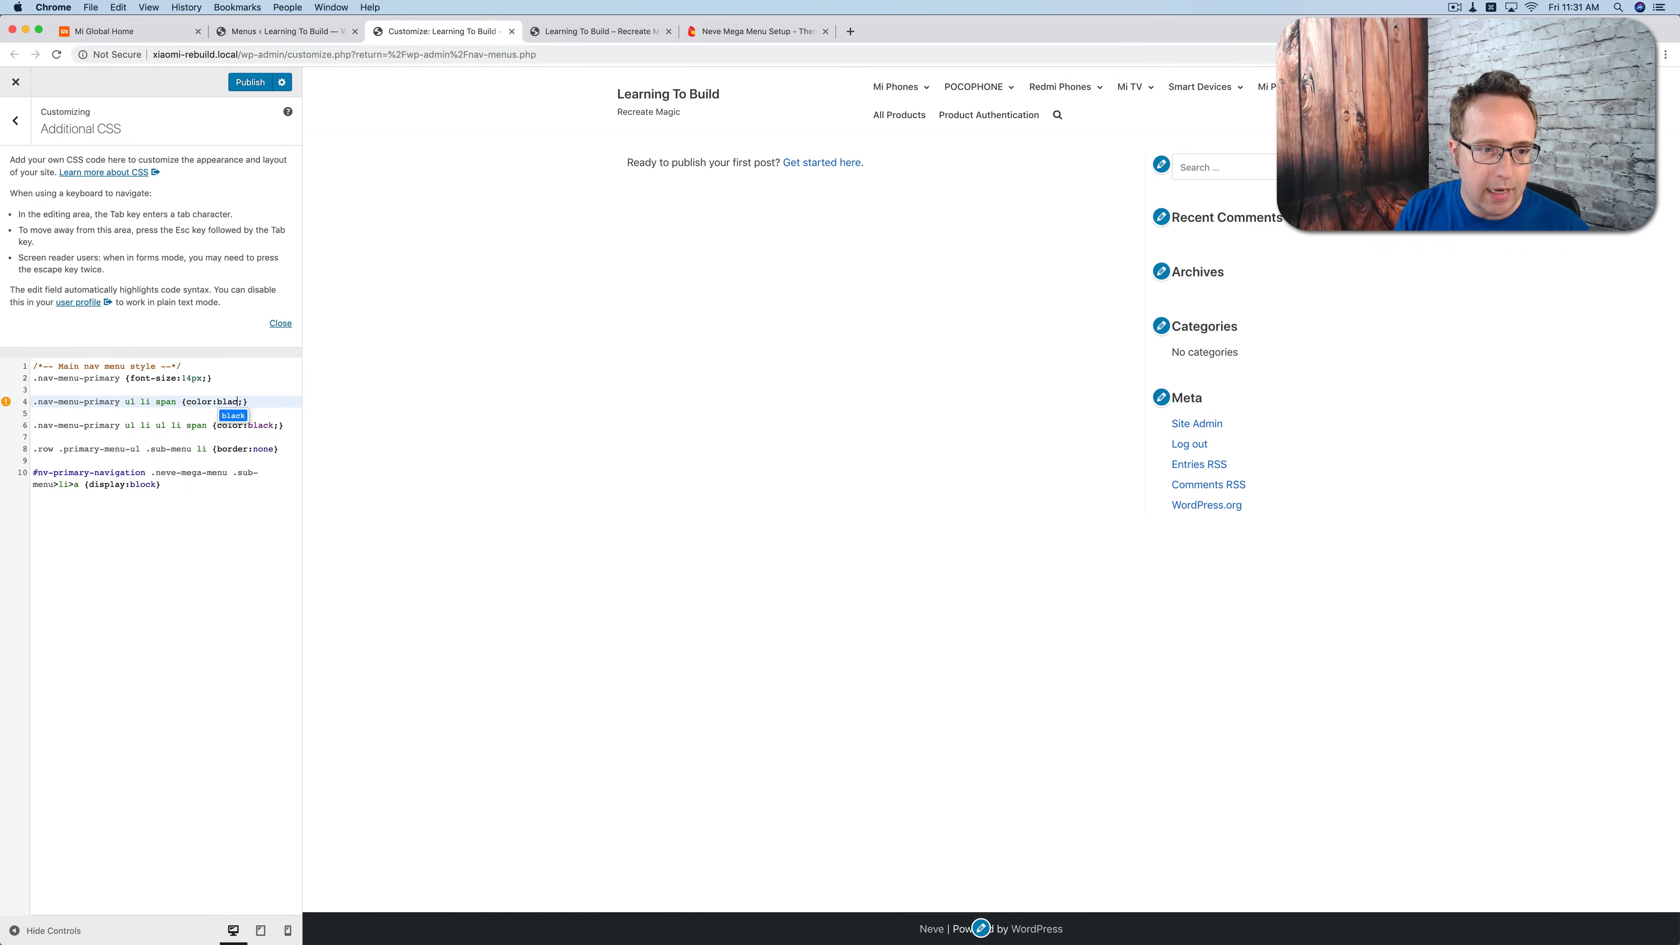
{"action": "left_click", "coordinate": [250, 83]}
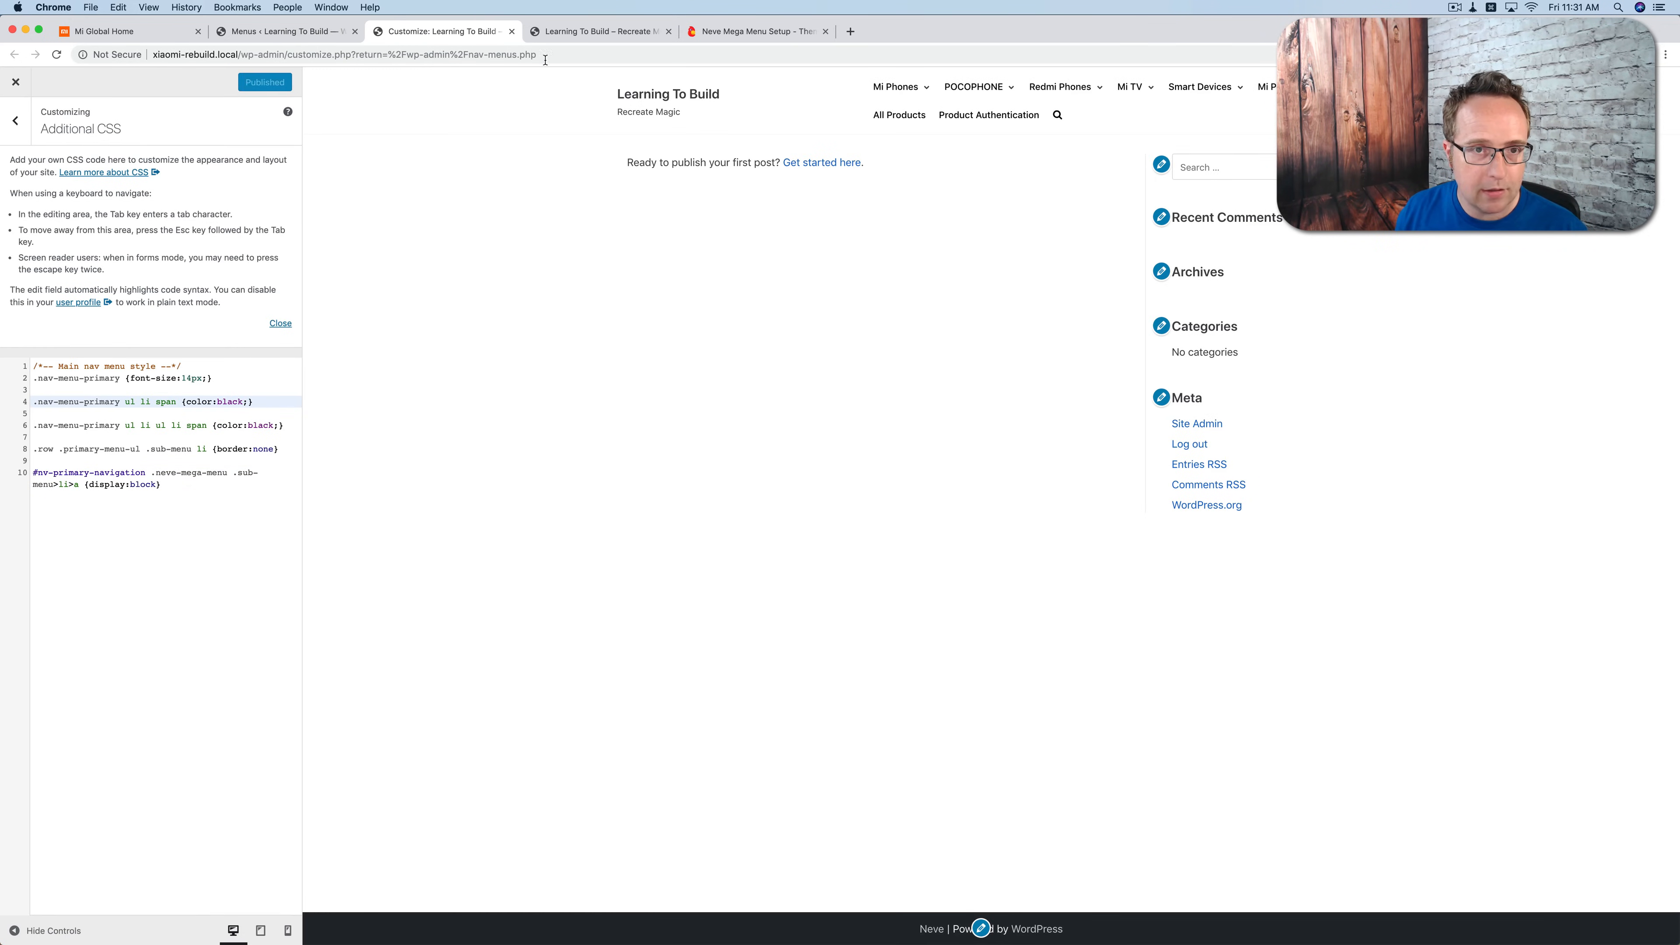
{"action": "left_click", "coordinate": [99, 34]}
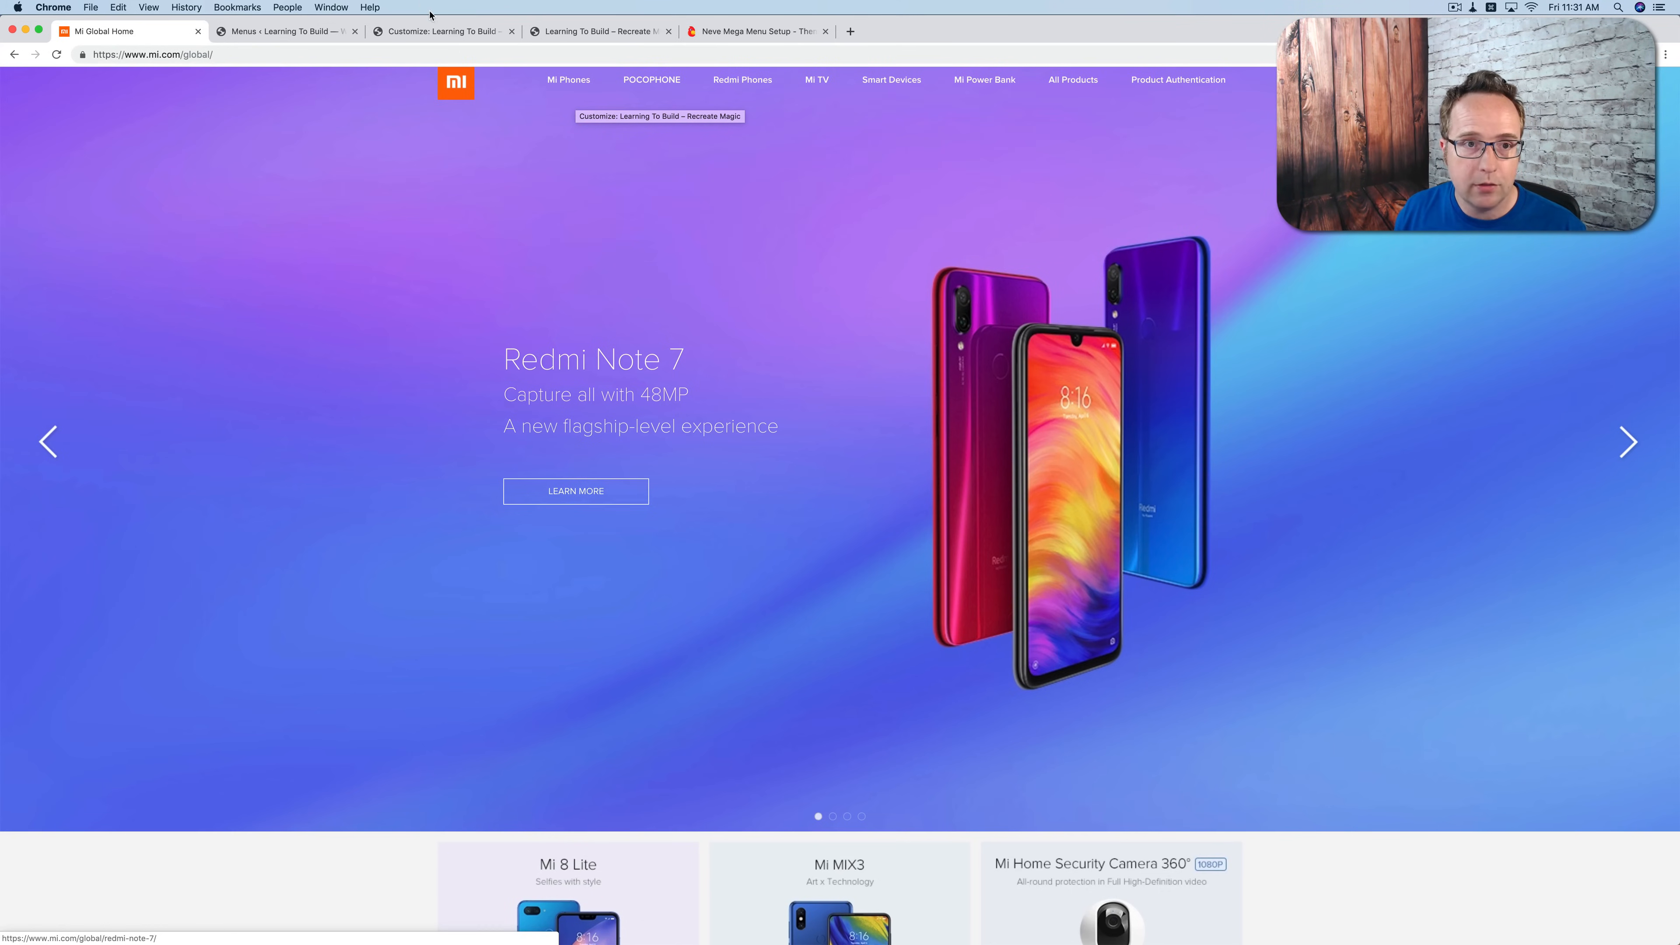
{"action": "left_click", "coordinate": [565, 39]}
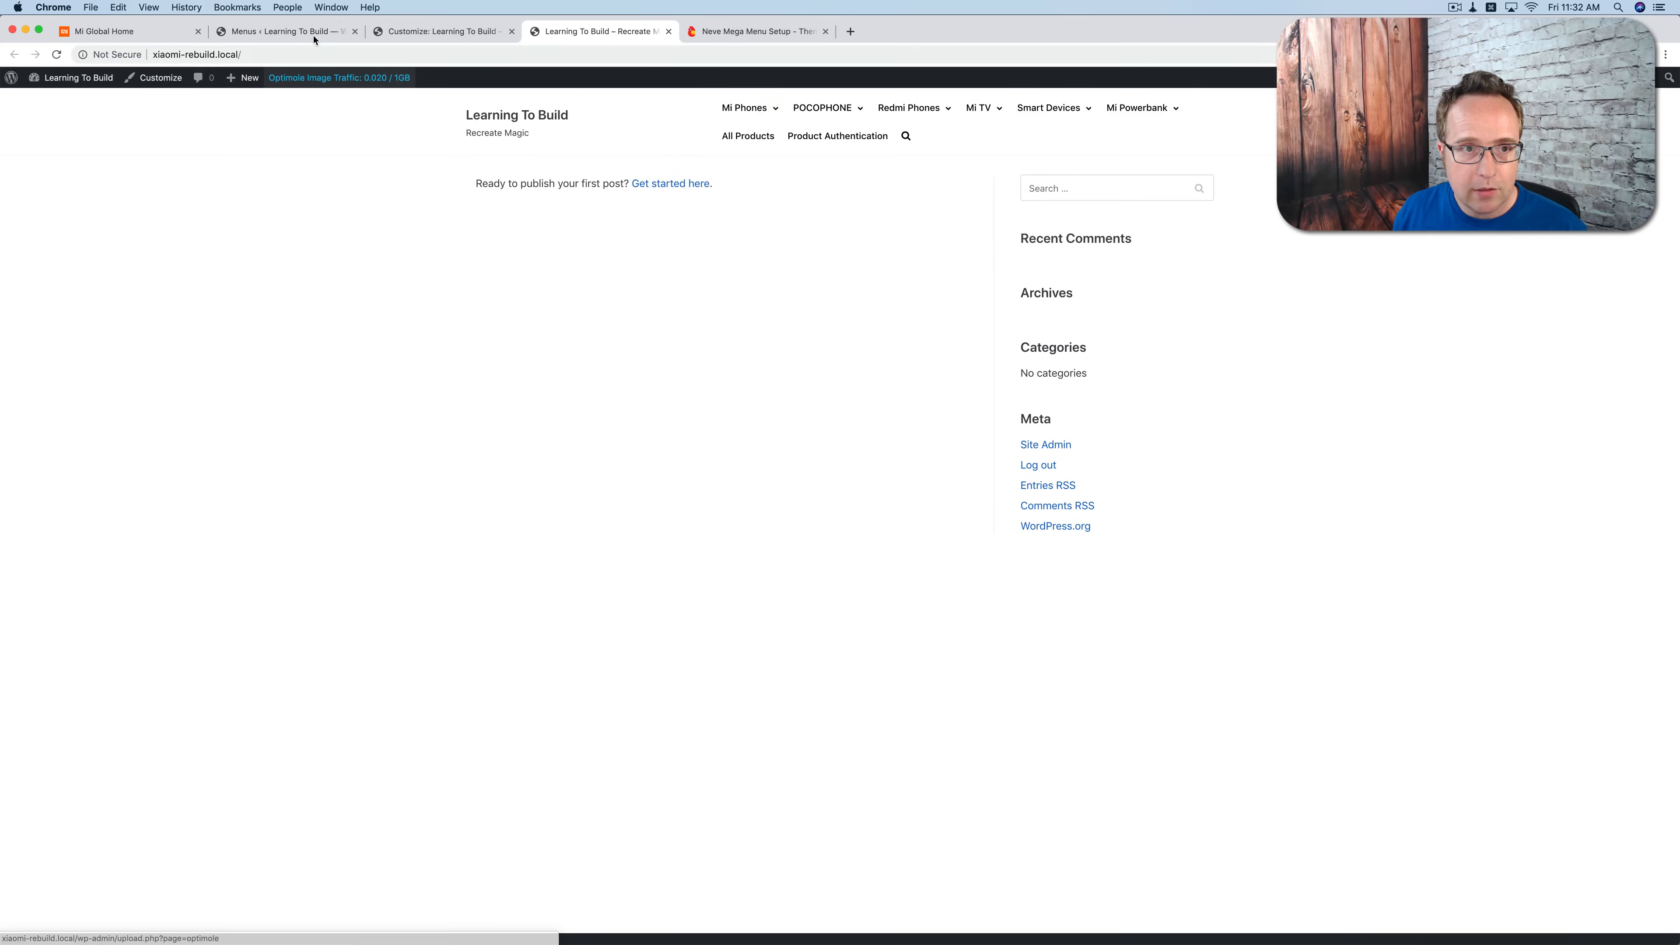
Step: Give the Mi 9 sub item its phone picture as menu image, with Original Size and the title position Below
{"action": "left_click", "coordinate": [300, 32]}
{"action": "left_click", "coordinate": [602, 440]}
{"action": "scroll", "coordinate": [665, 465], "scroll_direction": "down", "scroll_amount": 2}
{"action": "left_click", "coordinate": [389, 533]}
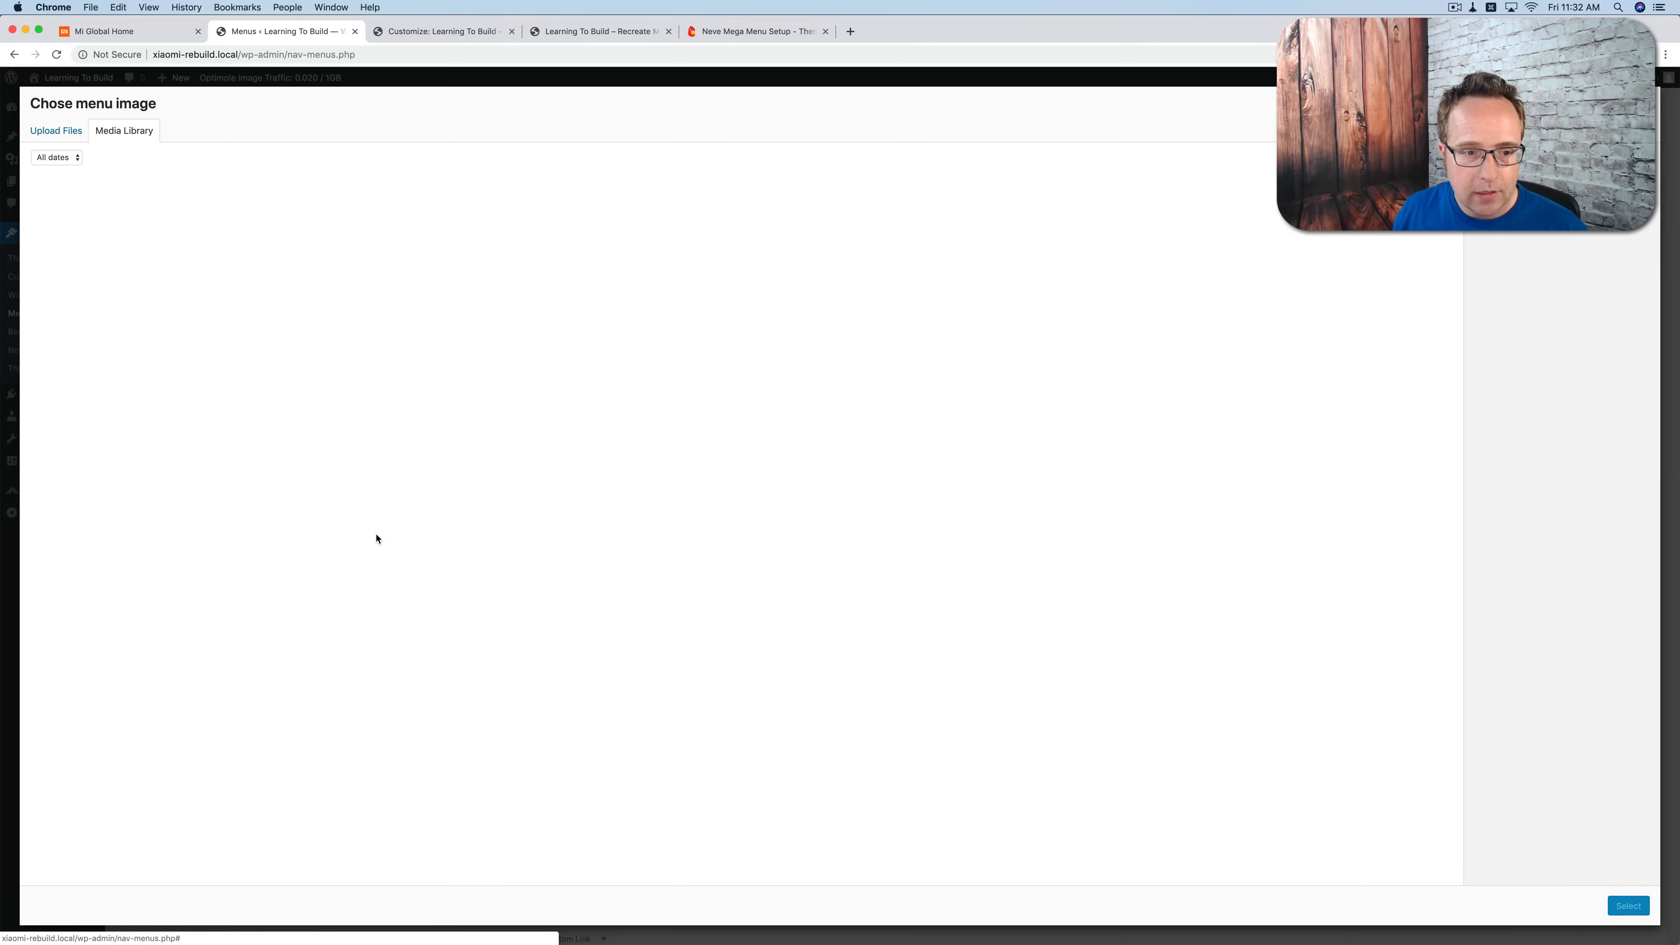
{"action": "left_click", "coordinate": [1043, 490]}
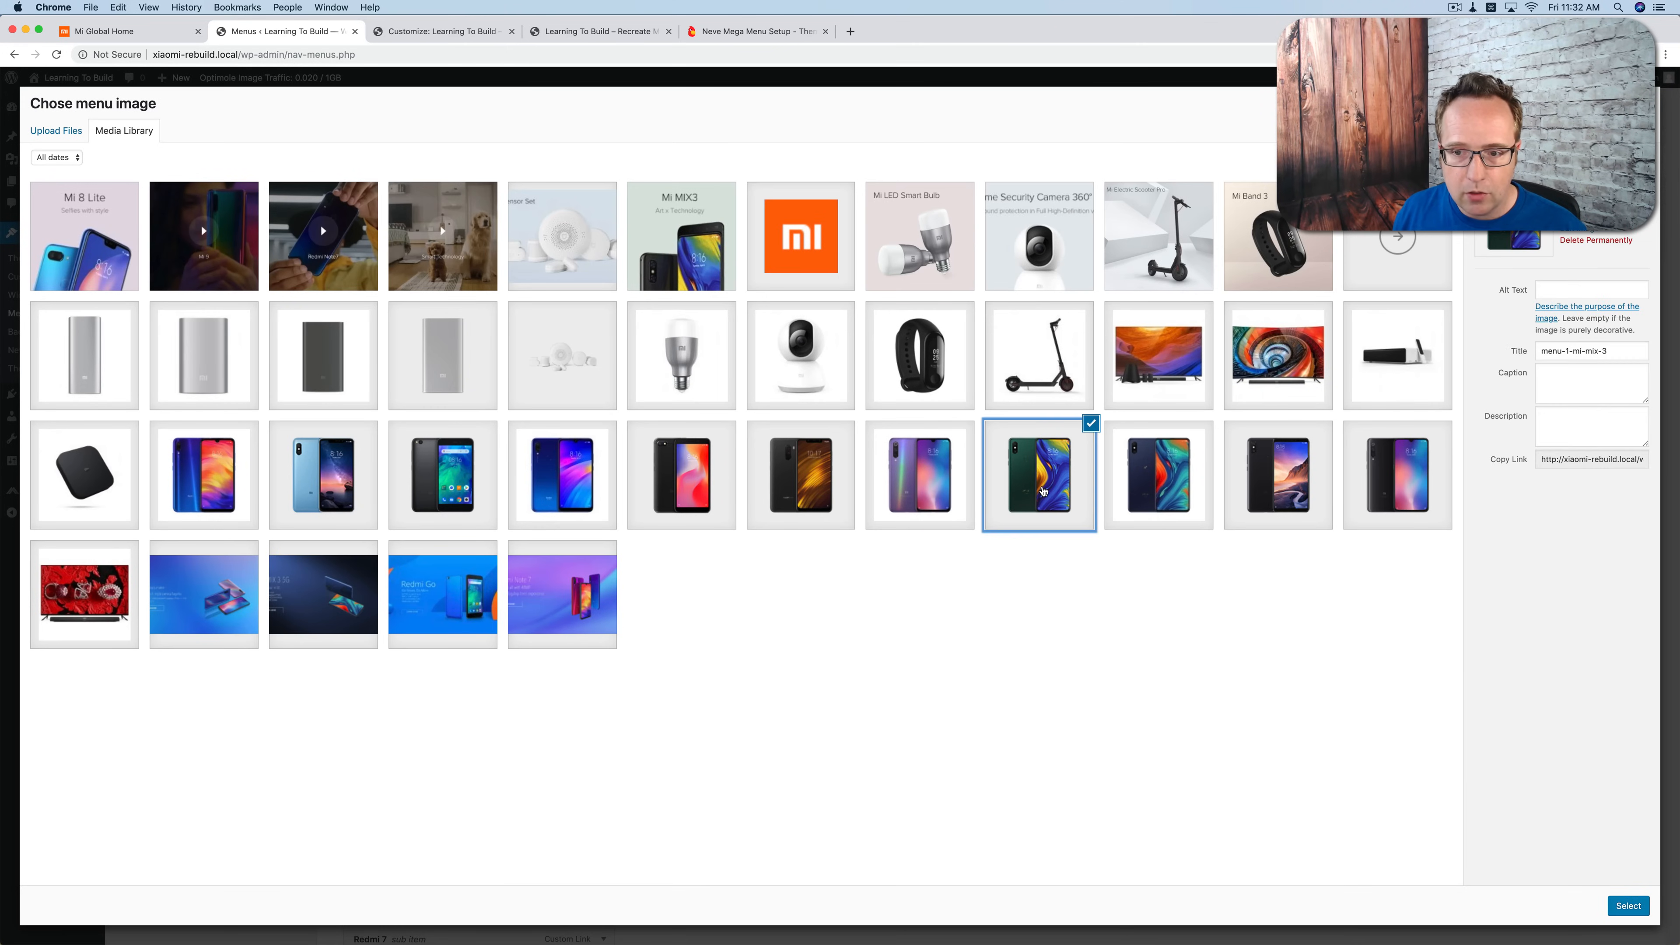
{"action": "left_click", "coordinate": [960, 499]}
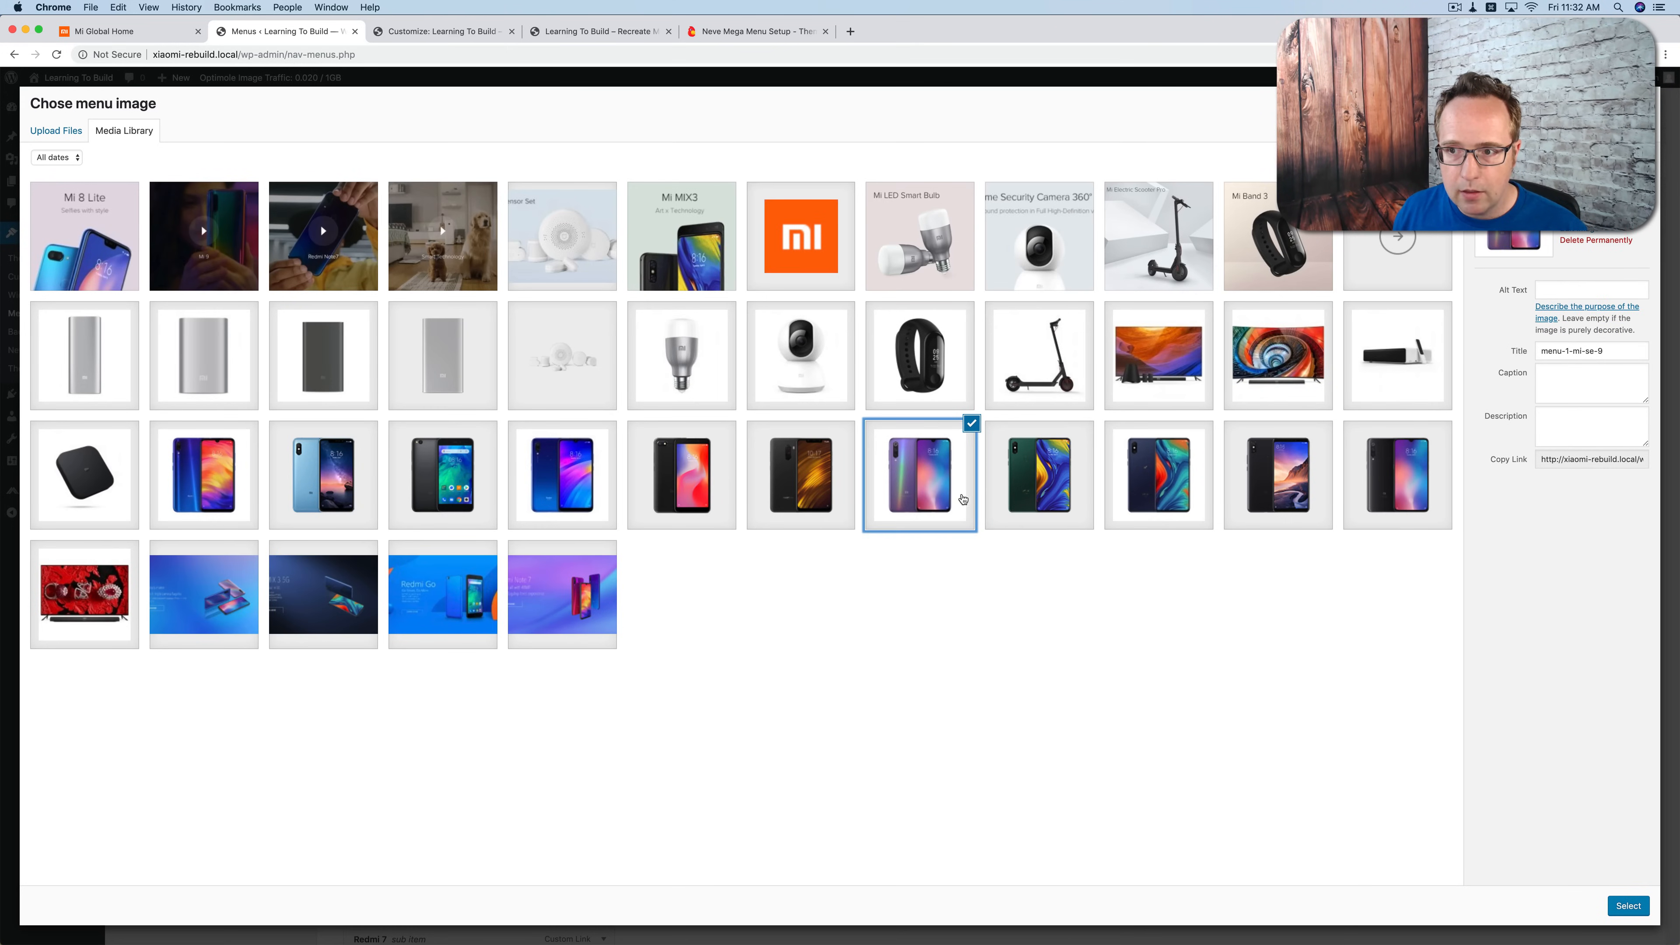
{"action": "left_click", "coordinate": [1158, 488]}
{"action": "left_click", "coordinate": [1276, 480]}
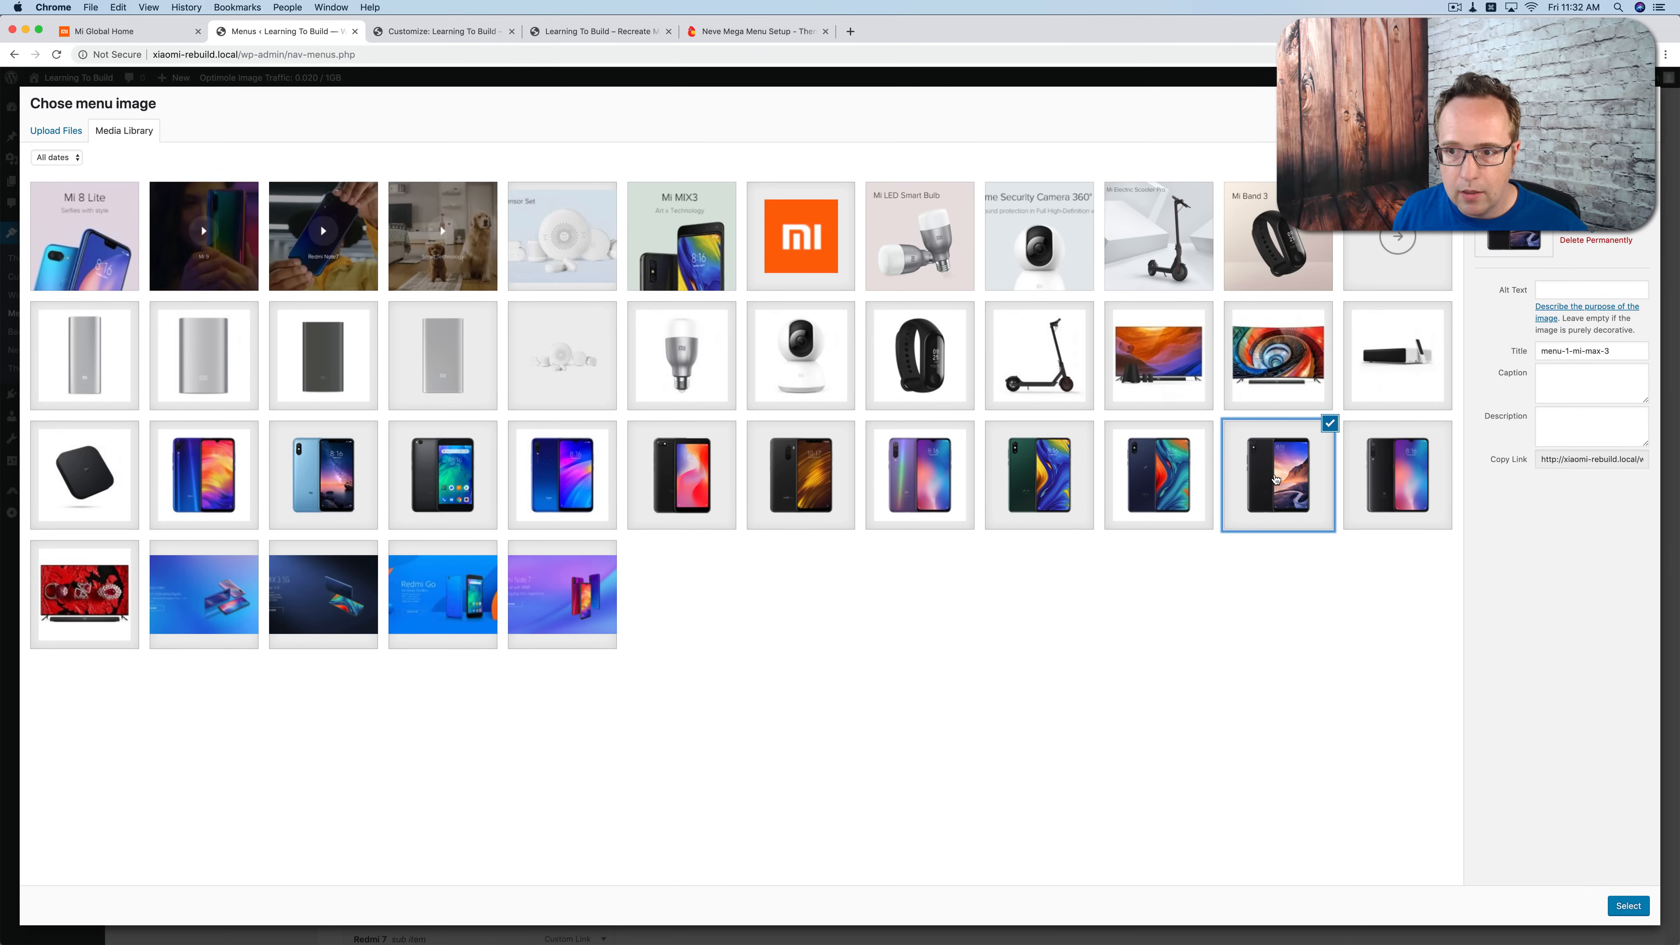
{"action": "left_click", "coordinate": [1370, 471]}
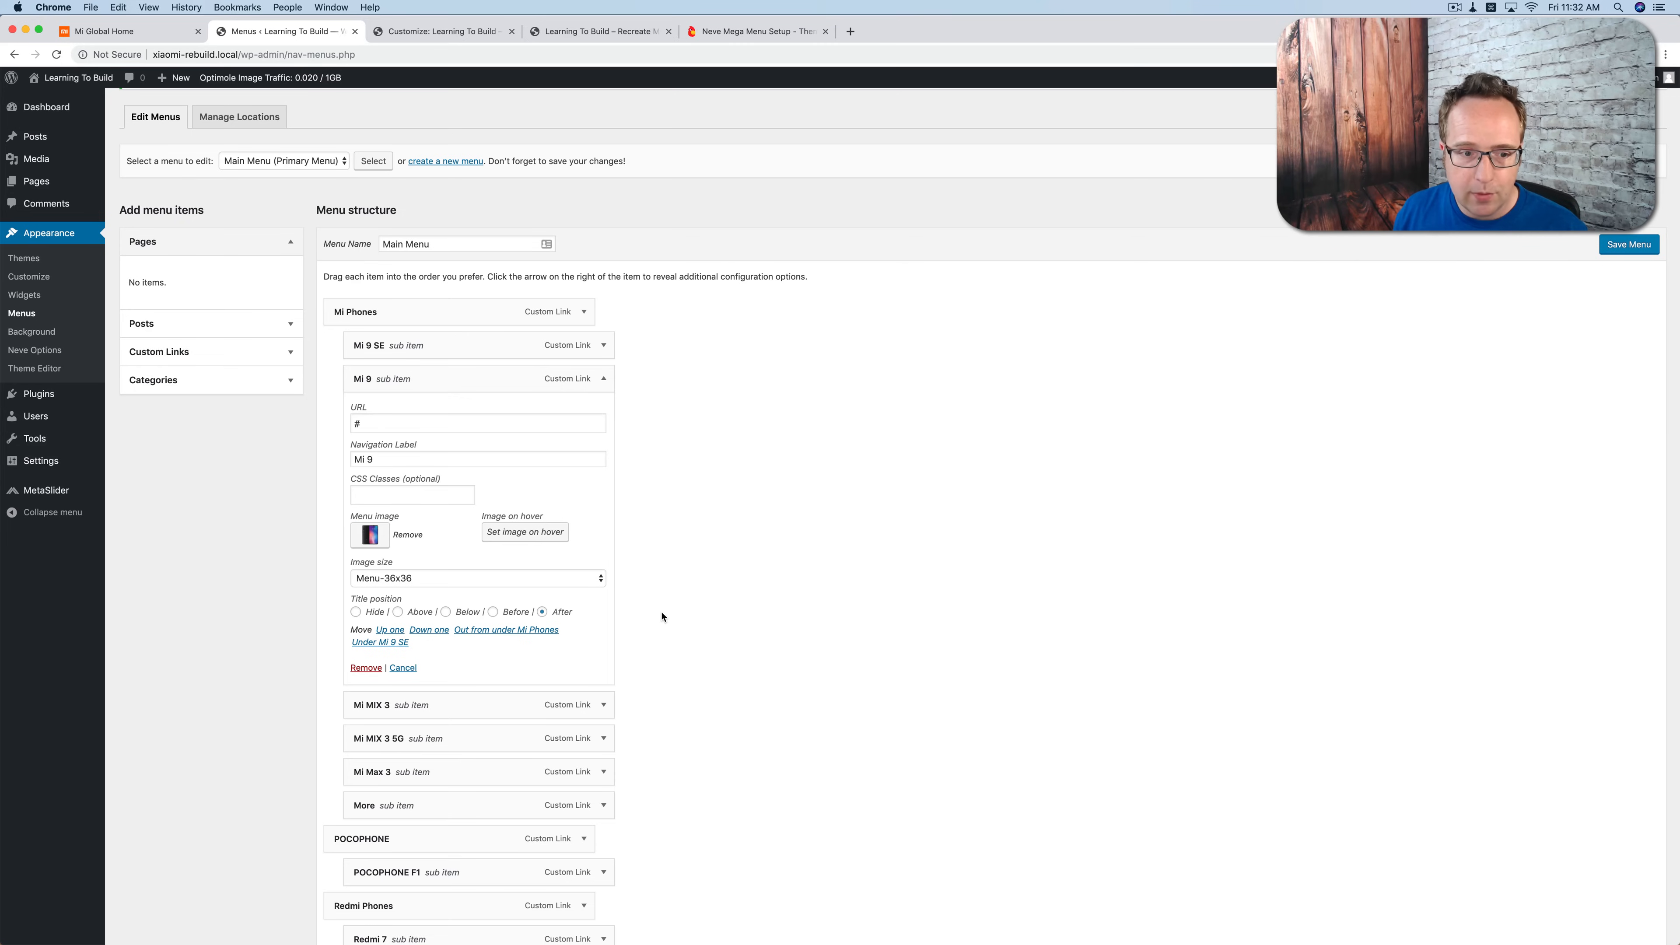
{"action": "left_click", "coordinate": [416, 578]}
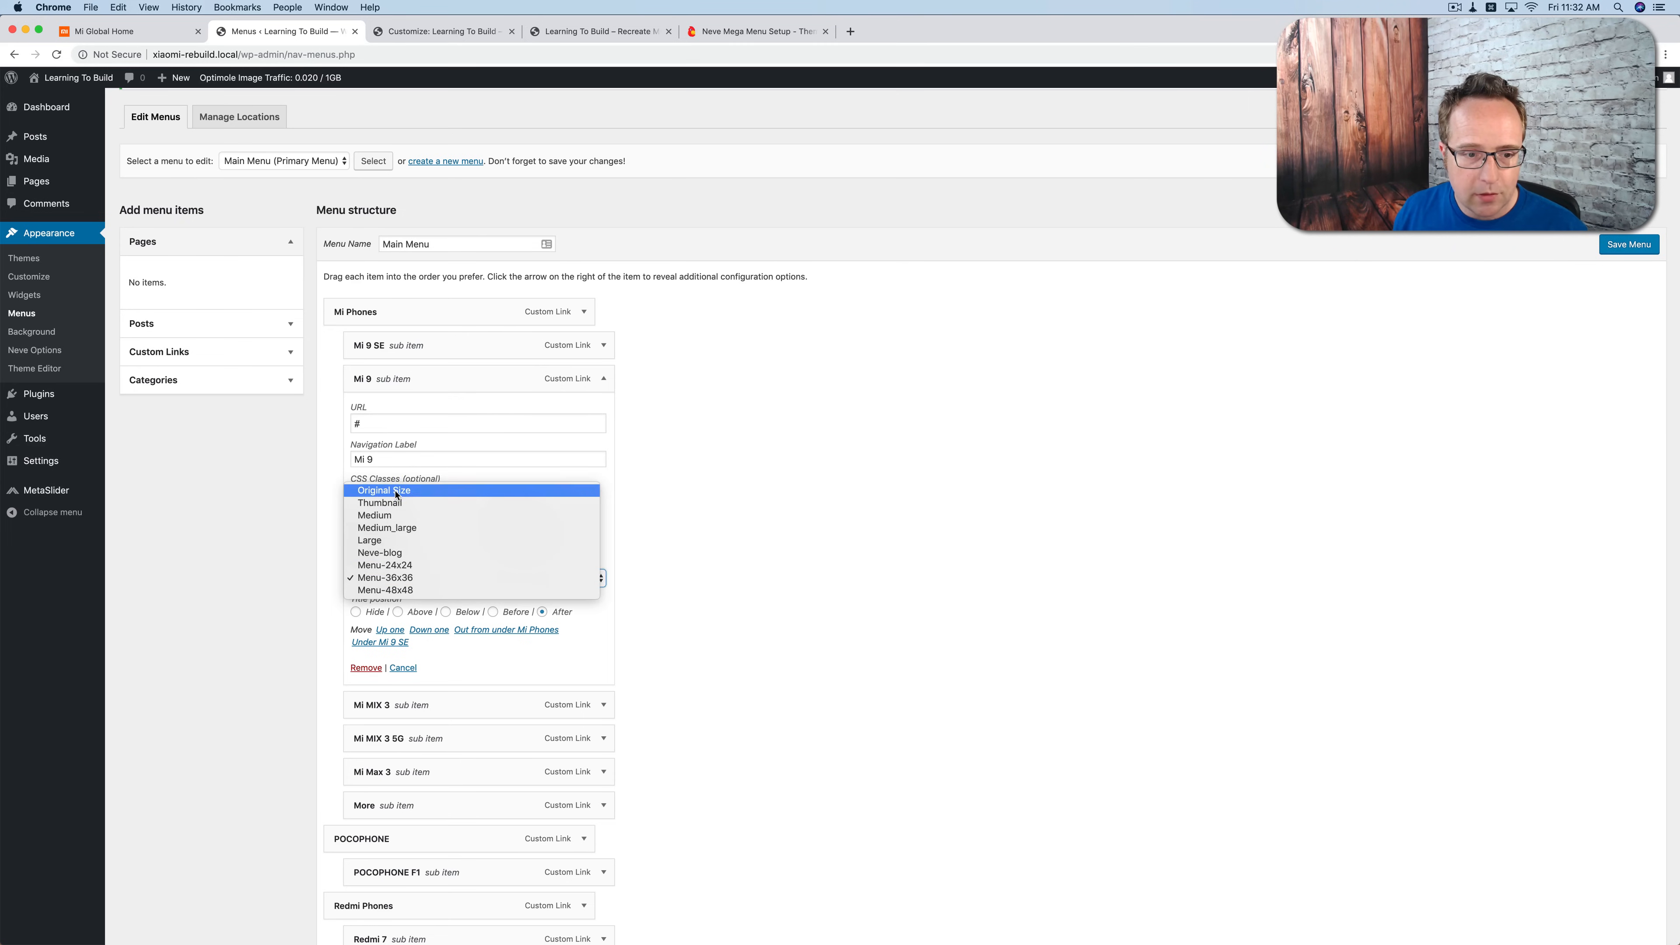
{"action": "left_click", "coordinate": [423, 493]}
{"action": "left_click", "coordinate": [446, 612]}
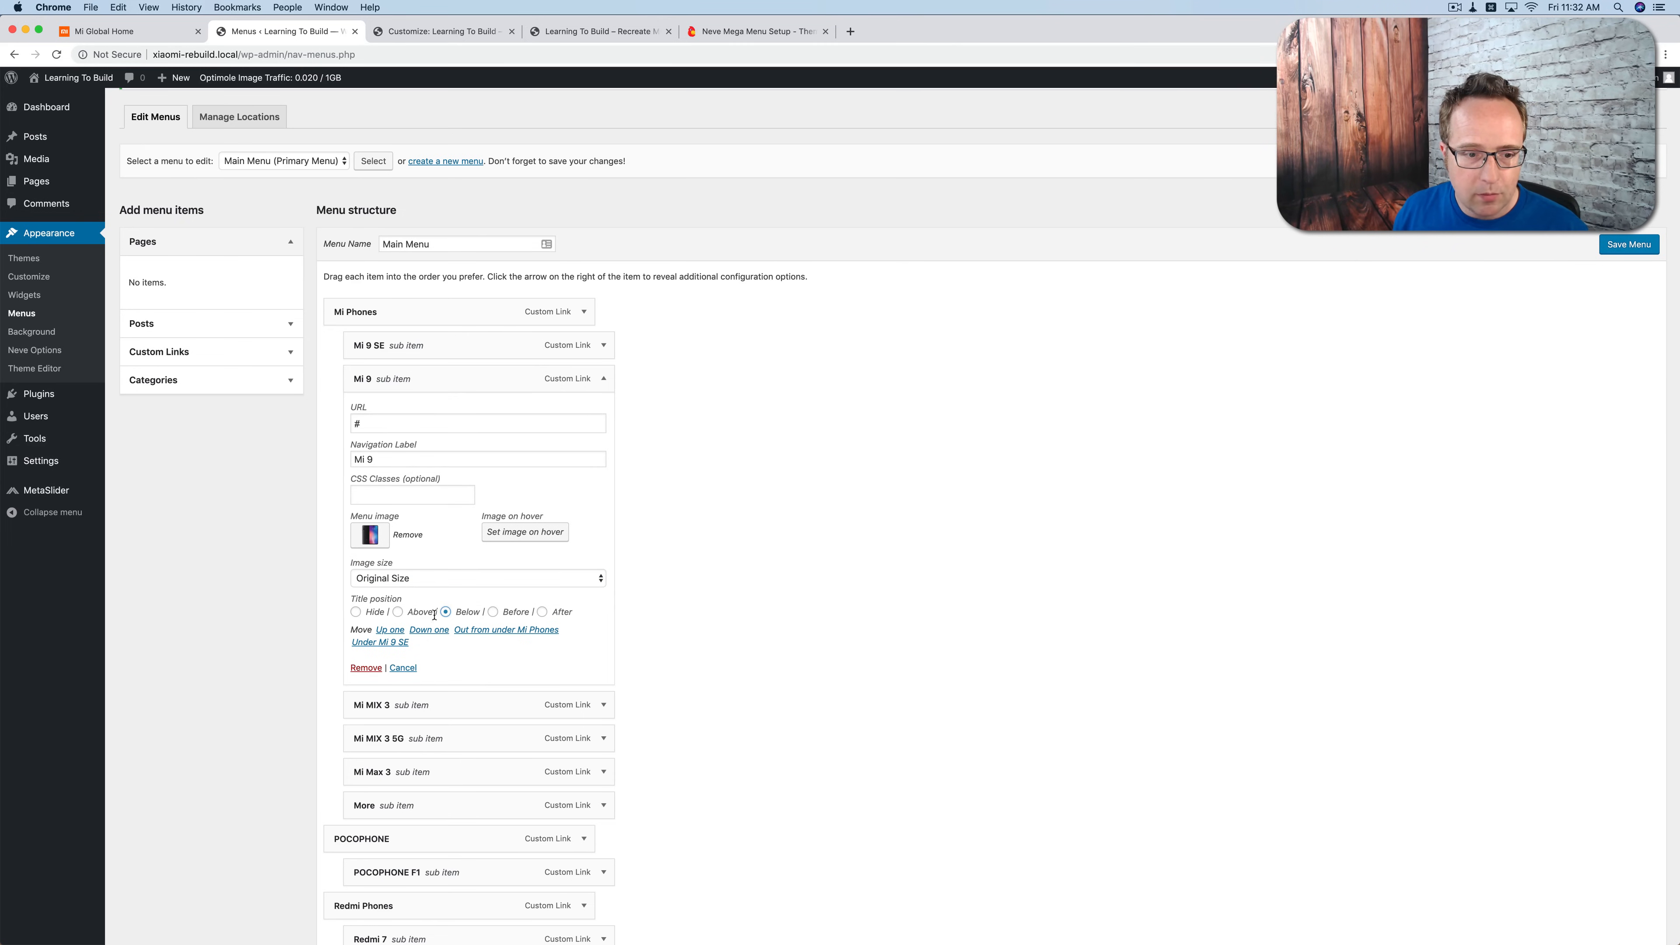
{"action": "left_click", "coordinate": [603, 385]}
Step: Use menu-1-mi-mix-3 as the Mi MIX 3 sub item's menu image, with Original Size and the title position Below
{"action": "left_click", "coordinate": [603, 413]}
{"action": "left_click", "coordinate": [375, 565]}
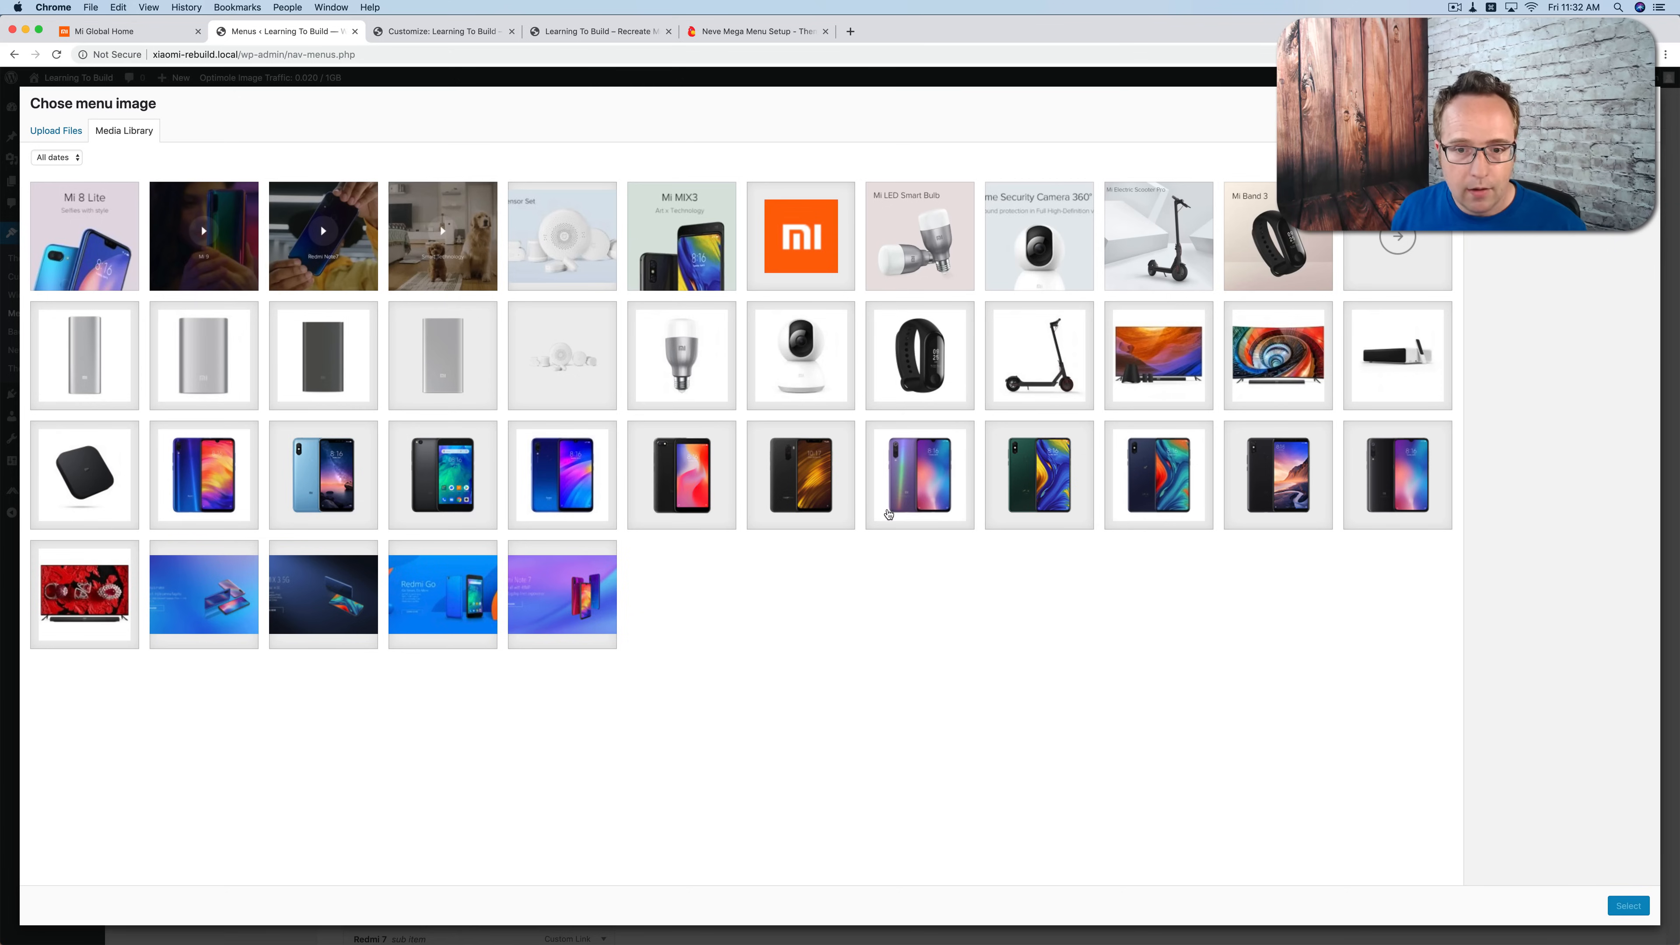
{"action": "left_click", "coordinate": [920, 475]}
{"action": "left_click", "coordinate": [1039, 475]}
{"action": "left_click", "coordinate": [1632, 904]}
{"action": "left_click", "coordinate": [463, 610]}
{"action": "left_click", "coordinate": [456, 537]}
{"action": "left_click", "coordinate": [446, 646]}
{"action": "left_click", "coordinate": [603, 412]}
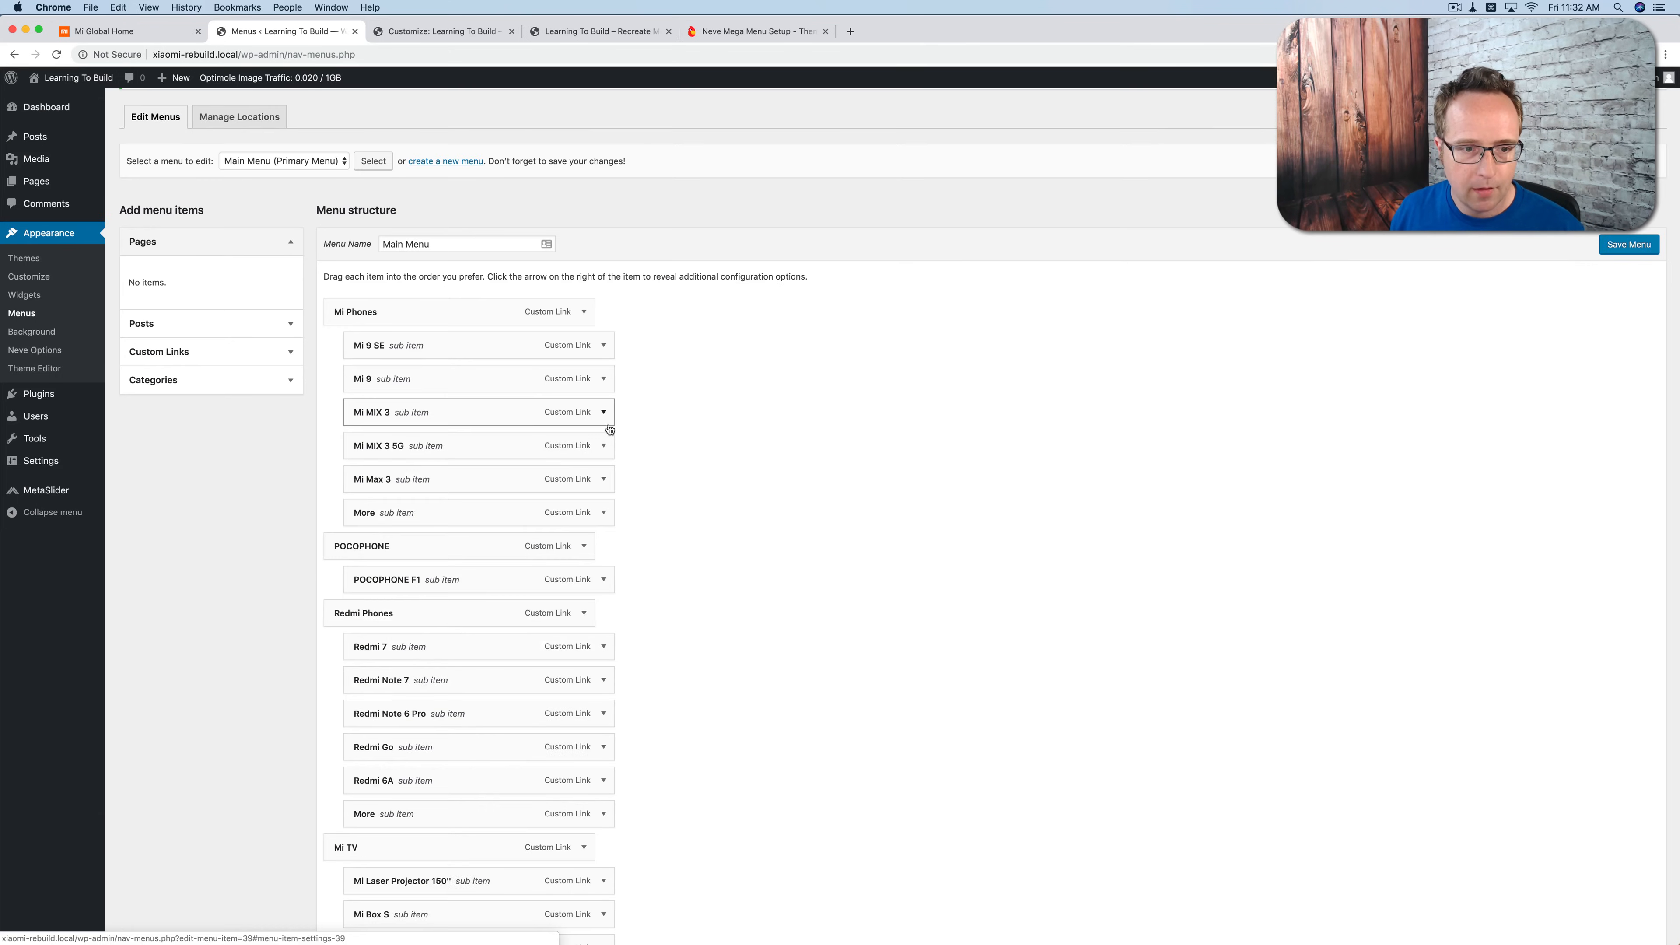
Step: Give the Mi MIX 3 5G sub item its blue phone picture as menu image, with Original Size and the title position Below
{"action": "left_click", "coordinate": [603, 445]}
{"action": "left_click", "coordinate": [375, 600]}
{"action": "left_click", "coordinate": [1172, 465]}
{"action": "left_click", "coordinate": [1628, 906]}
{"action": "left_click", "coordinate": [463, 644]}
{"action": "left_click", "coordinate": [457, 561]}
{"action": "left_click", "coordinate": [446, 680]}
{"action": "left_click", "coordinate": [603, 445]}
Step: Use menu-1-mi-max-3 as the Mi Max 3 sub item's menu image and set its image size to Original Size
{"action": "left_click", "coordinate": [604, 480]}
{"action": "left_click", "coordinate": [375, 633]}
{"action": "left_click", "coordinate": [1039, 476]}
{"action": "left_click", "coordinate": [920, 476]}
{"action": "left_click", "coordinate": [801, 476]}
{"action": "left_click", "coordinate": [1242, 480]}
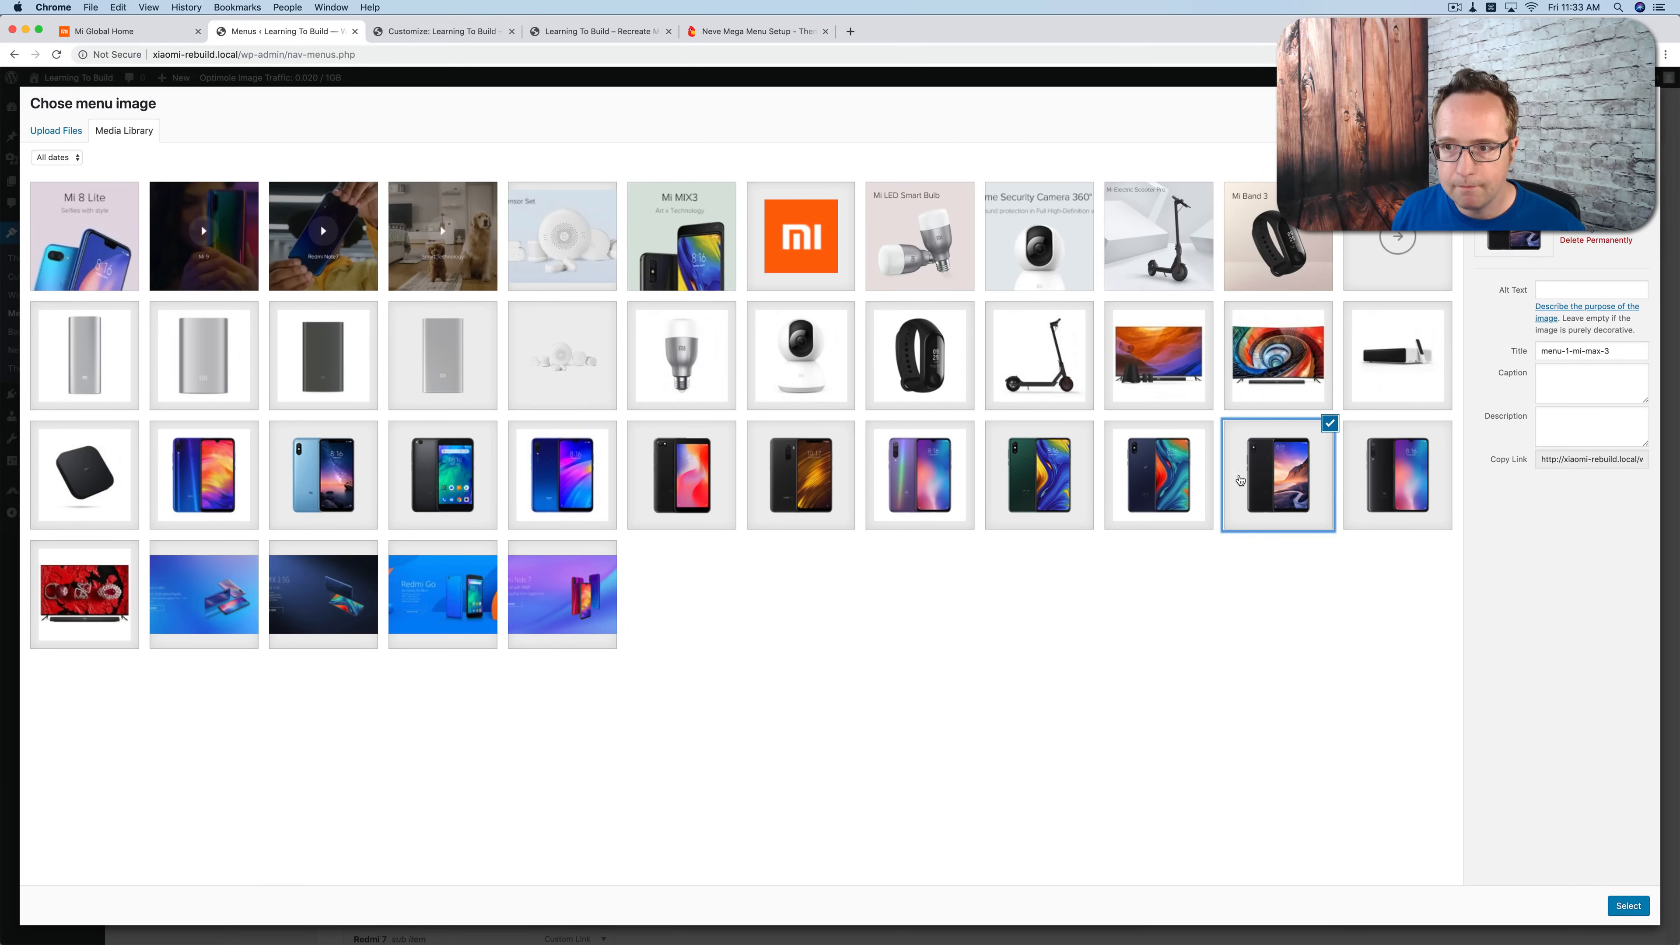
{"action": "left_click", "coordinate": [1629, 906]}
{"action": "scroll", "coordinate": [477, 628], "scroll_direction": "down", "scroll_amount": 1}
{"action": "left_click", "coordinate": [437, 605]}
{"action": "left_click", "coordinate": [423, 519]}
{"action": "left_click", "coordinate": [604, 406]}
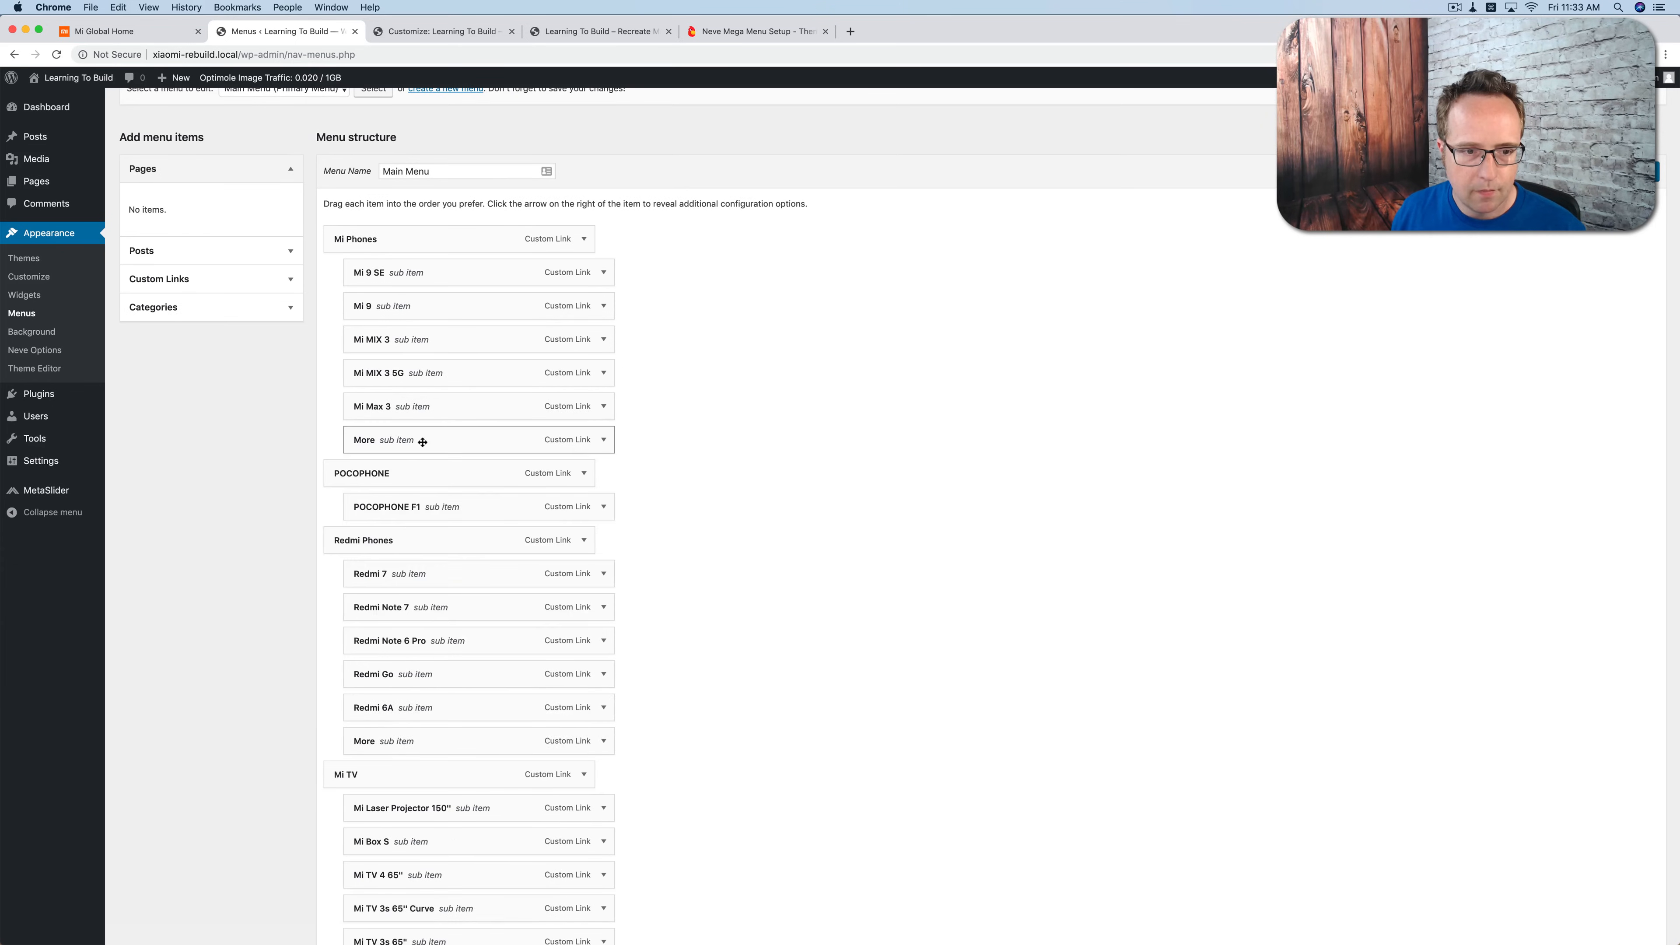
Step: Give the More sub item under Mi Phones the circled arrow as menu image, with Original Size and the title position Below
{"action": "left_click", "coordinate": [603, 440]}
{"action": "left_click", "coordinate": [375, 595]}
{"action": "left_click", "coordinate": [1394, 241]}
{"action": "left_click", "coordinate": [1628, 906]}
{"action": "left_click", "coordinate": [410, 639]}
{"action": "left_click", "coordinate": [408, 555]}
{"action": "left_click", "coordinate": [446, 673]}
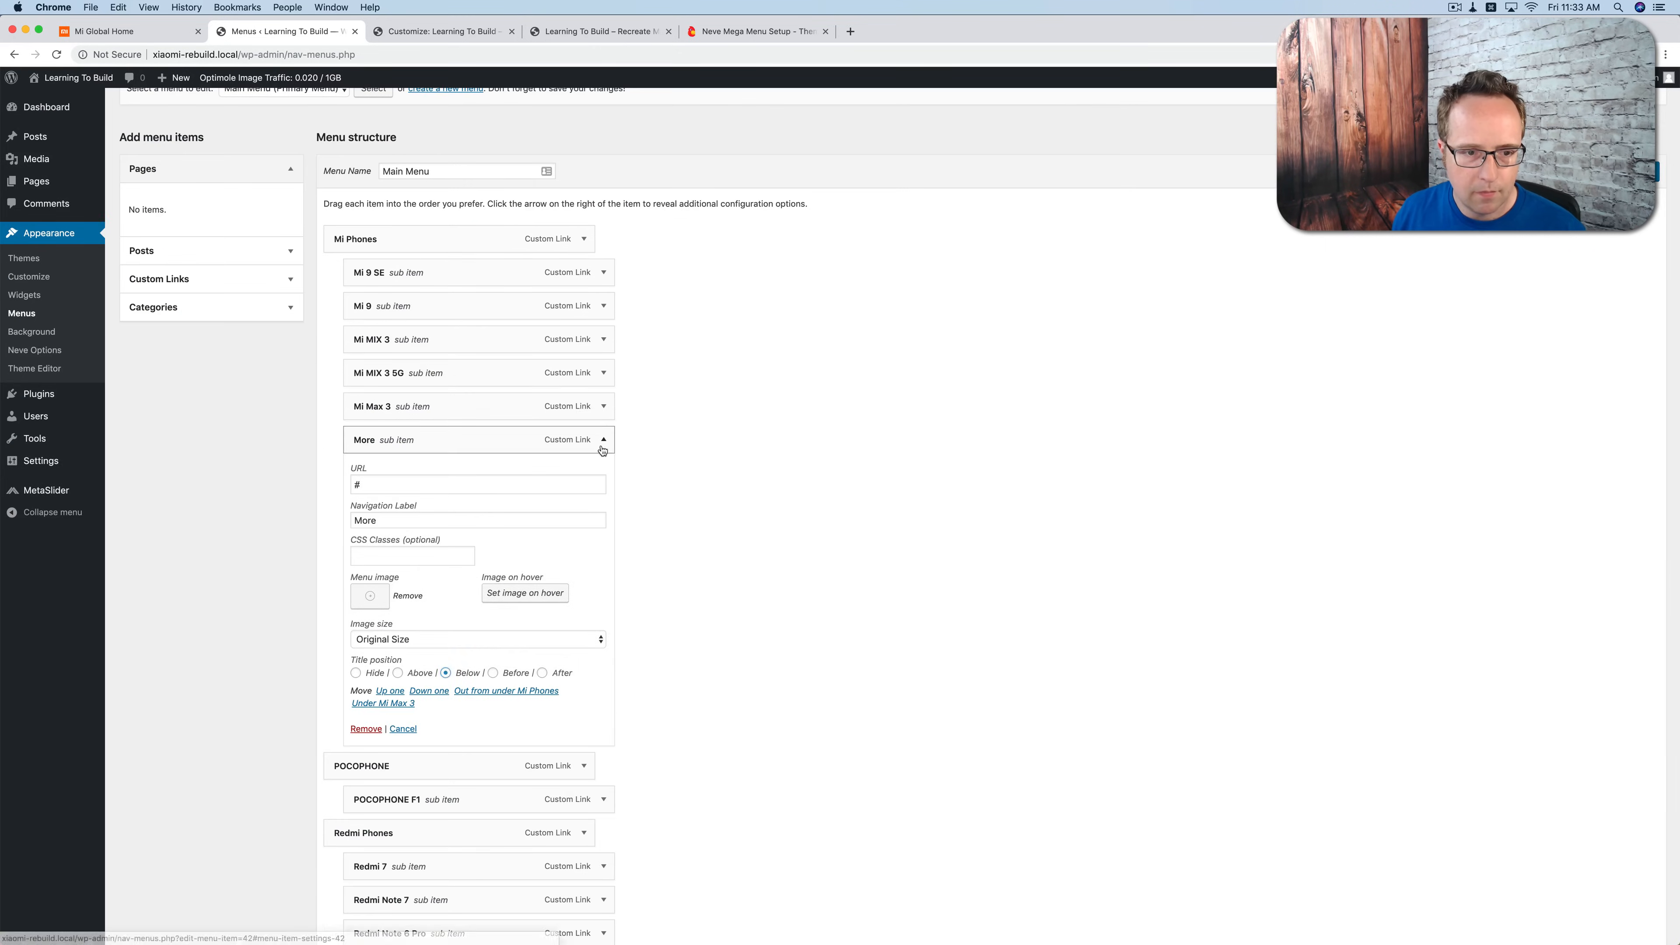
{"action": "left_click", "coordinate": [603, 439]}
Step: Assign the black POCOPHONE picture from the media library as the POCOPHONE F1 sub item's menu image
{"action": "scroll", "coordinate": [604, 450], "scroll_direction": "down", "scroll_amount": 1}
{"action": "left_click", "coordinate": [603, 425]}
{"action": "left_click", "coordinate": [374, 578]}
{"action": "left_click", "coordinate": [781, 470]}
{"action": "left_click", "coordinate": [1627, 909]}
{"action": "left_click", "coordinate": [603, 424]}
Step: Give the Redmi 7 sub item its blue phone picture as menu image and set the image size to Original Size
{"action": "scroll", "coordinate": [603, 436], "scroll_direction": "down", "scroll_amount": 1}
{"action": "left_click", "coordinate": [603, 423]}
{"action": "left_click", "coordinate": [375, 575]}
{"action": "left_click", "coordinate": [662, 486]}
{"action": "left_click", "coordinate": [220, 475]}
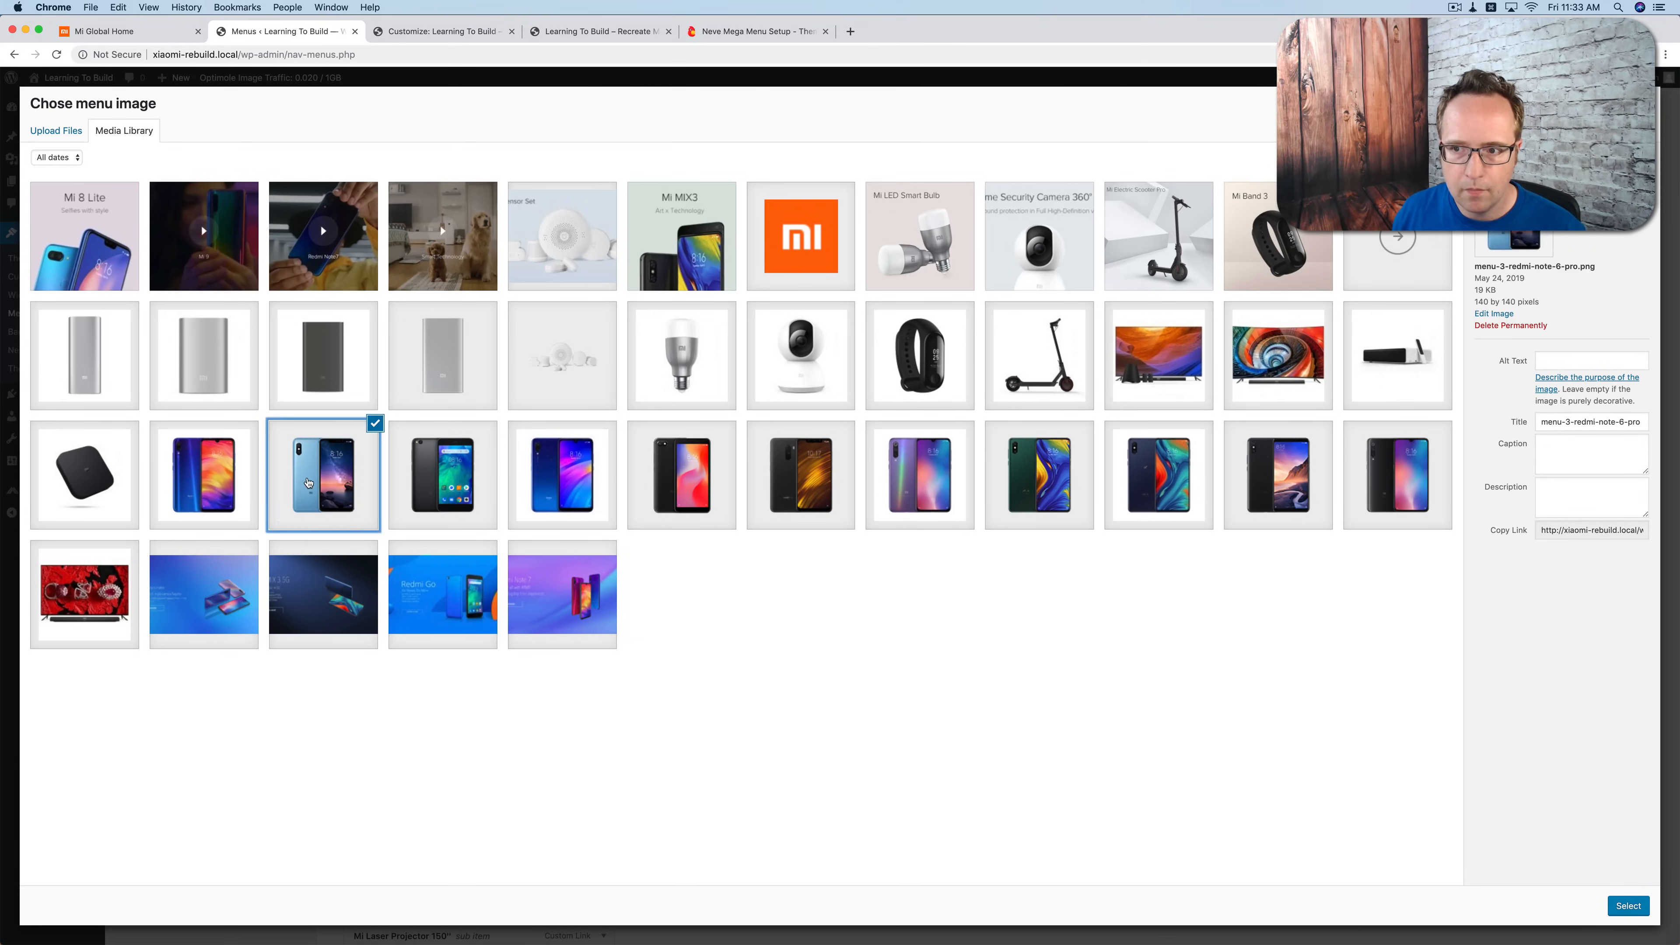
{"action": "left_click", "coordinate": [442, 483]}
{"action": "left_click", "coordinate": [562, 480]}
{"action": "left_click", "coordinate": [1628, 906]}
{"action": "left_click", "coordinate": [410, 620]}
{"action": "left_click", "coordinate": [396, 533]}
{"action": "left_click", "coordinate": [603, 425]}
Step: Give the Redmi Note 7 sub item its phone picture as menu image and set the image size to Original Size
{"action": "left_click", "coordinate": [604, 456]}
{"action": "left_click", "coordinate": [375, 609]}
{"action": "left_click", "coordinate": [204, 475]}
{"action": "left_click", "coordinate": [1629, 907]}
{"action": "left_click", "coordinate": [410, 653]}
{"action": "left_click", "coordinate": [390, 567]}
{"action": "left_click", "coordinate": [603, 456]}
Step: Give the Redmi Note 6 Pro sub item the light blue phone picture as menu image, with Original Size and the title position Below
{"action": "left_click", "coordinate": [602, 488]}
{"action": "left_click", "coordinate": [375, 640]}
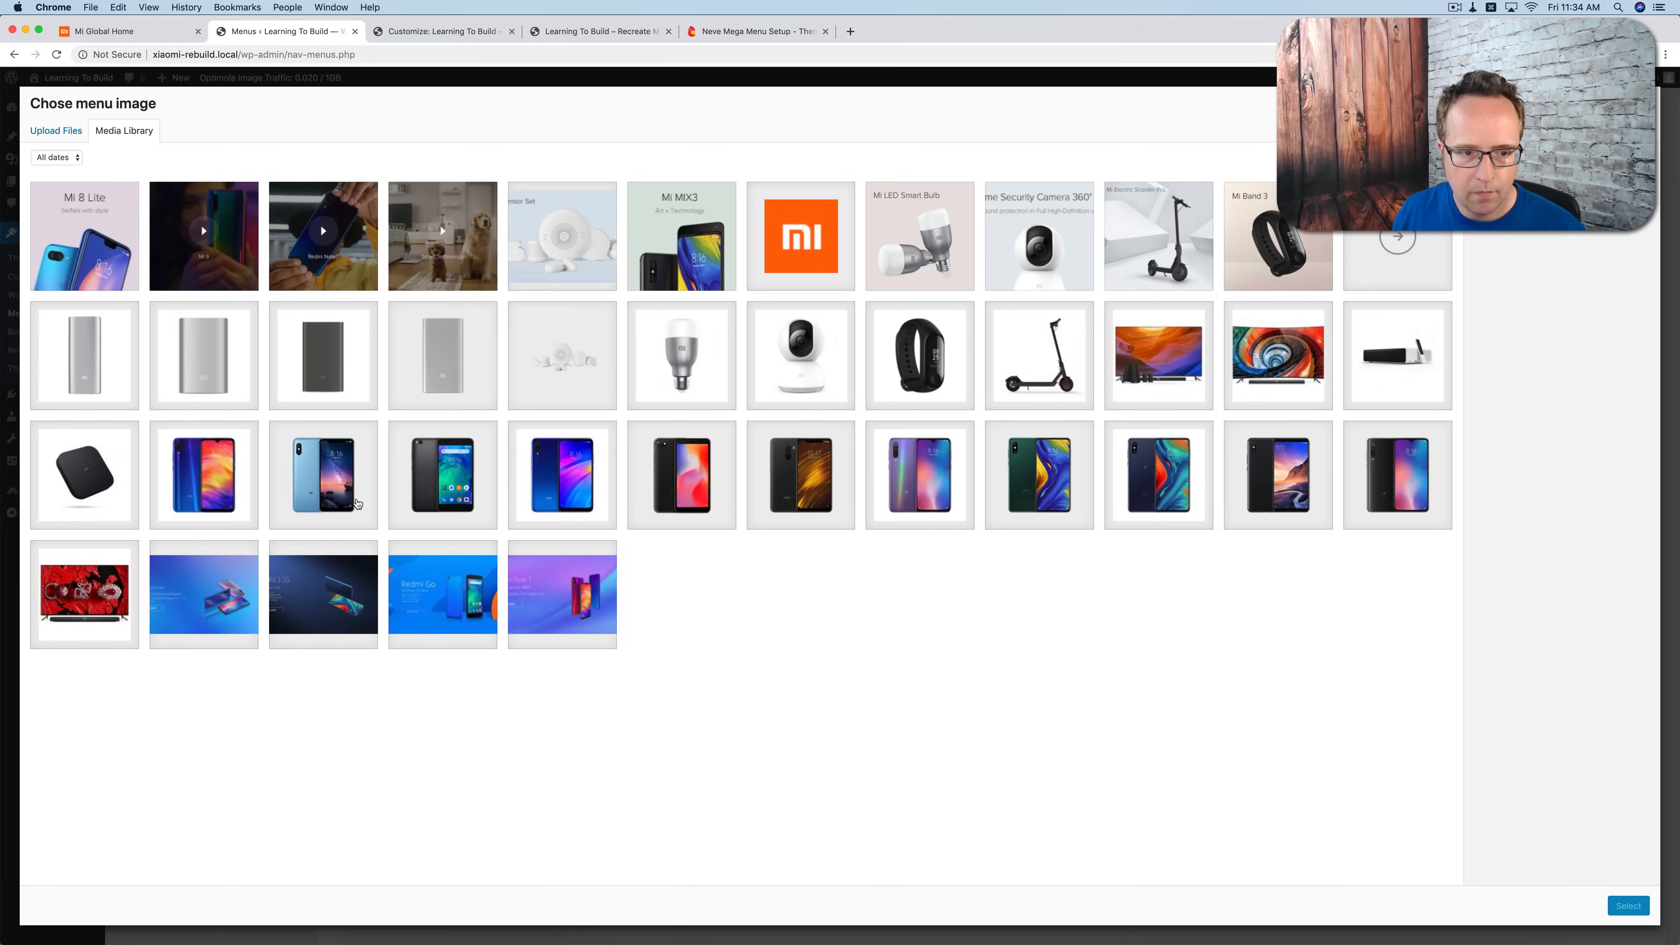
{"action": "left_click", "coordinate": [334, 488]}
{"action": "left_click", "coordinate": [1628, 906]}
{"action": "left_click", "coordinate": [410, 686]}
{"action": "left_click", "coordinate": [393, 599]}
{"action": "left_click", "coordinate": [444, 720]}
{"action": "left_click", "coordinate": [602, 488]}
Step: Give the Redmi Go sub item its black phone picture as menu image and set the image size to Original Size
{"action": "left_click", "coordinate": [602, 520]}
{"action": "left_click", "coordinate": [375, 673]}
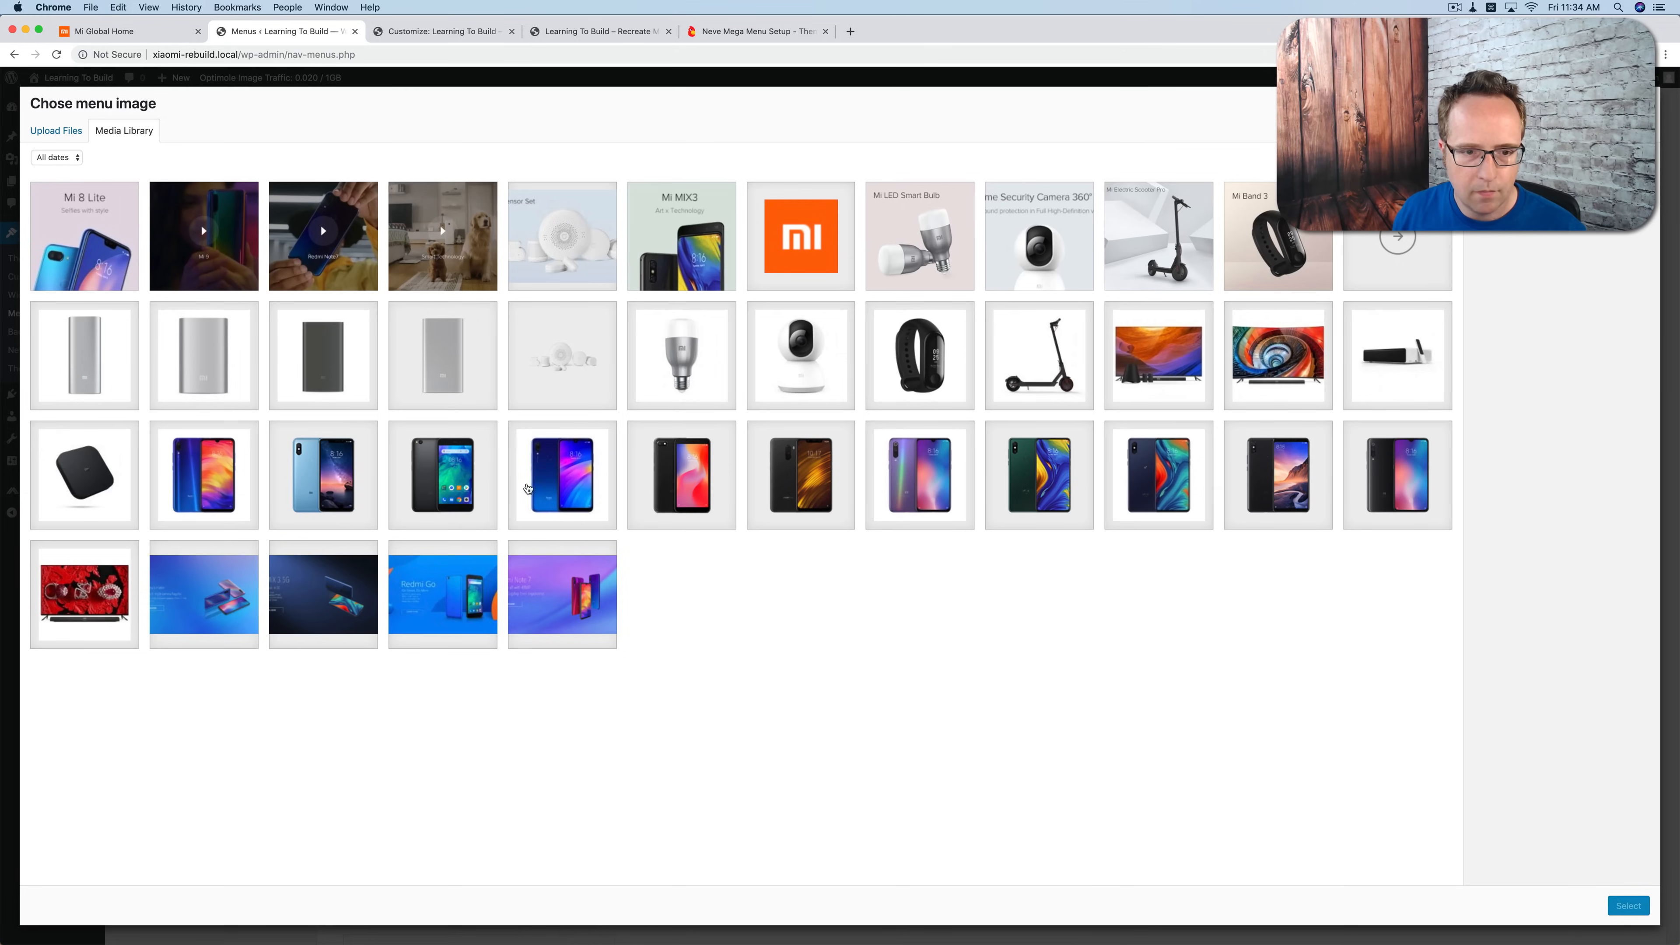
{"action": "left_click", "coordinate": [676, 483]}
{"action": "left_click", "coordinate": [565, 486]}
{"action": "left_click", "coordinate": [208, 486]}
{"action": "left_click", "coordinate": [324, 489]}
{"action": "left_click", "coordinate": [440, 488]}
{"action": "left_click", "coordinate": [1624, 909]}
{"action": "scroll", "coordinate": [410, 595], "scroll_direction": "down", "scroll_amount": 2}
{"action": "left_click", "coordinate": [410, 572]}
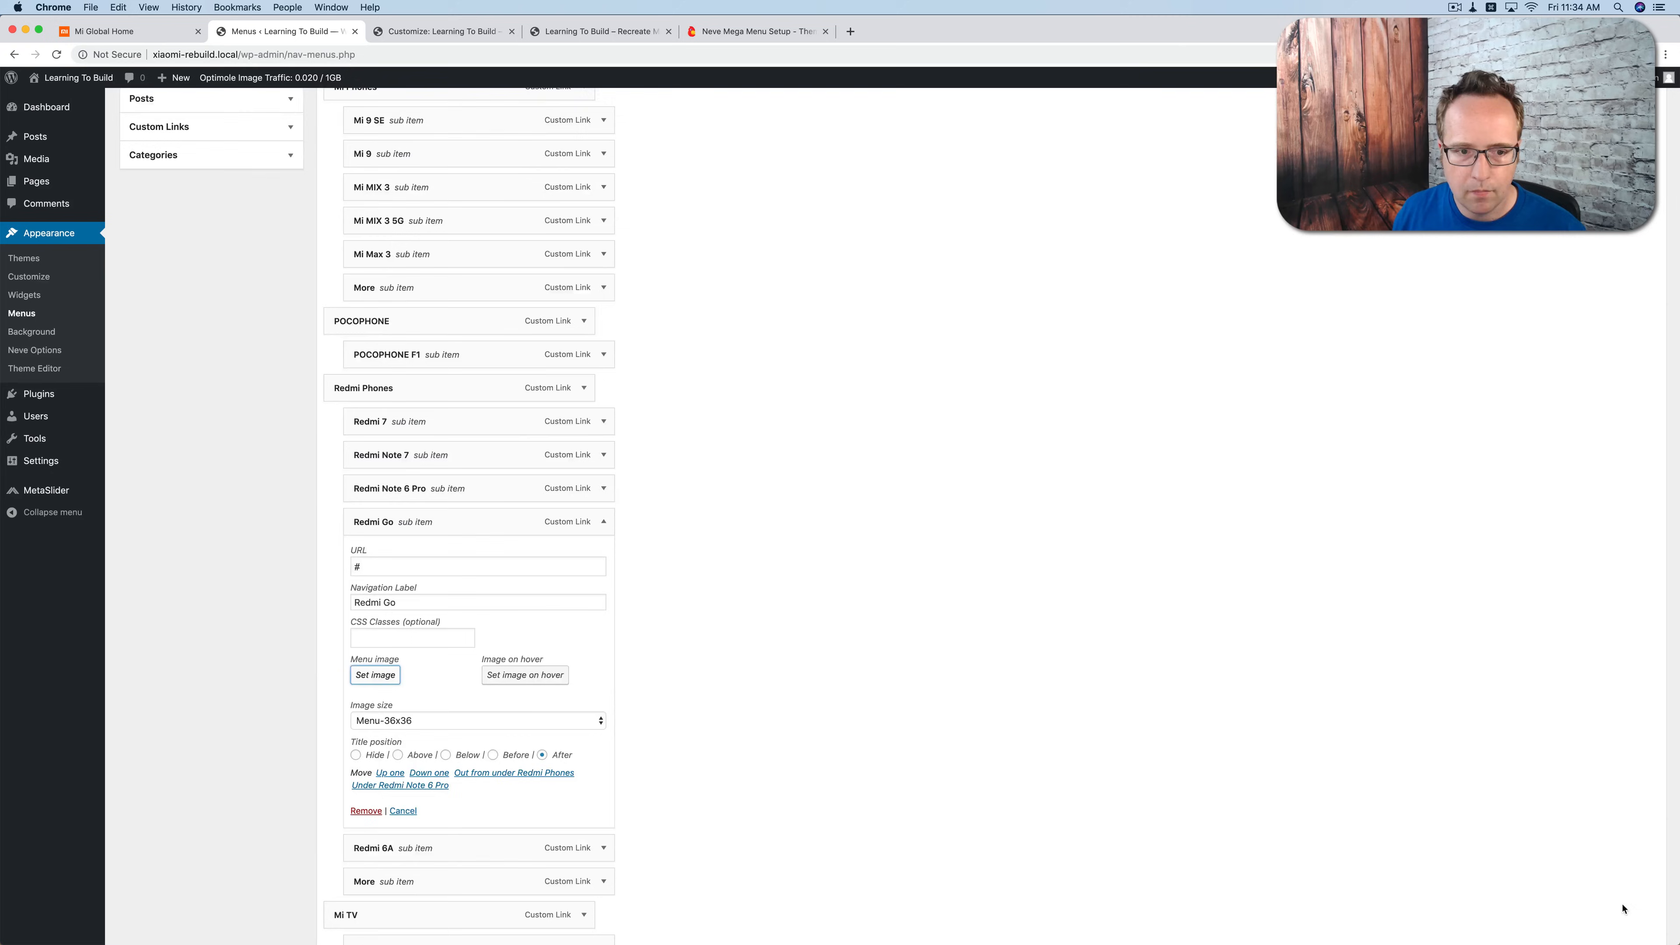
{"action": "left_click", "coordinate": [394, 484]}
{"action": "left_click", "coordinate": [605, 372]}
Step: Give the Redmi 6A sub item the black phone picture with the red screen as menu image, using Original Size
{"action": "left_click", "coordinate": [605, 405]}
{"action": "left_click", "coordinate": [375, 560]}
{"action": "left_click", "coordinate": [658, 468]}
{"action": "left_click", "coordinate": [1629, 906]}
{"action": "left_click", "coordinate": [430, 605]}
{"action": "left_click", "coordinate": [397, 518]}
{"action": "left_click", "coordinate": [602, 406]}
Step: Assign the circled arrow picture as the menu image of the More sub item under Redmi Phones
{"action": "left_click", "coordinate": [603, 439]}
{"action": "left_click", "coordinate": [375, 594]}
{"action": "left_click", "coordinate": [1397, 251]}
{"action": "left_click", "coordinate": [1627, 907]}
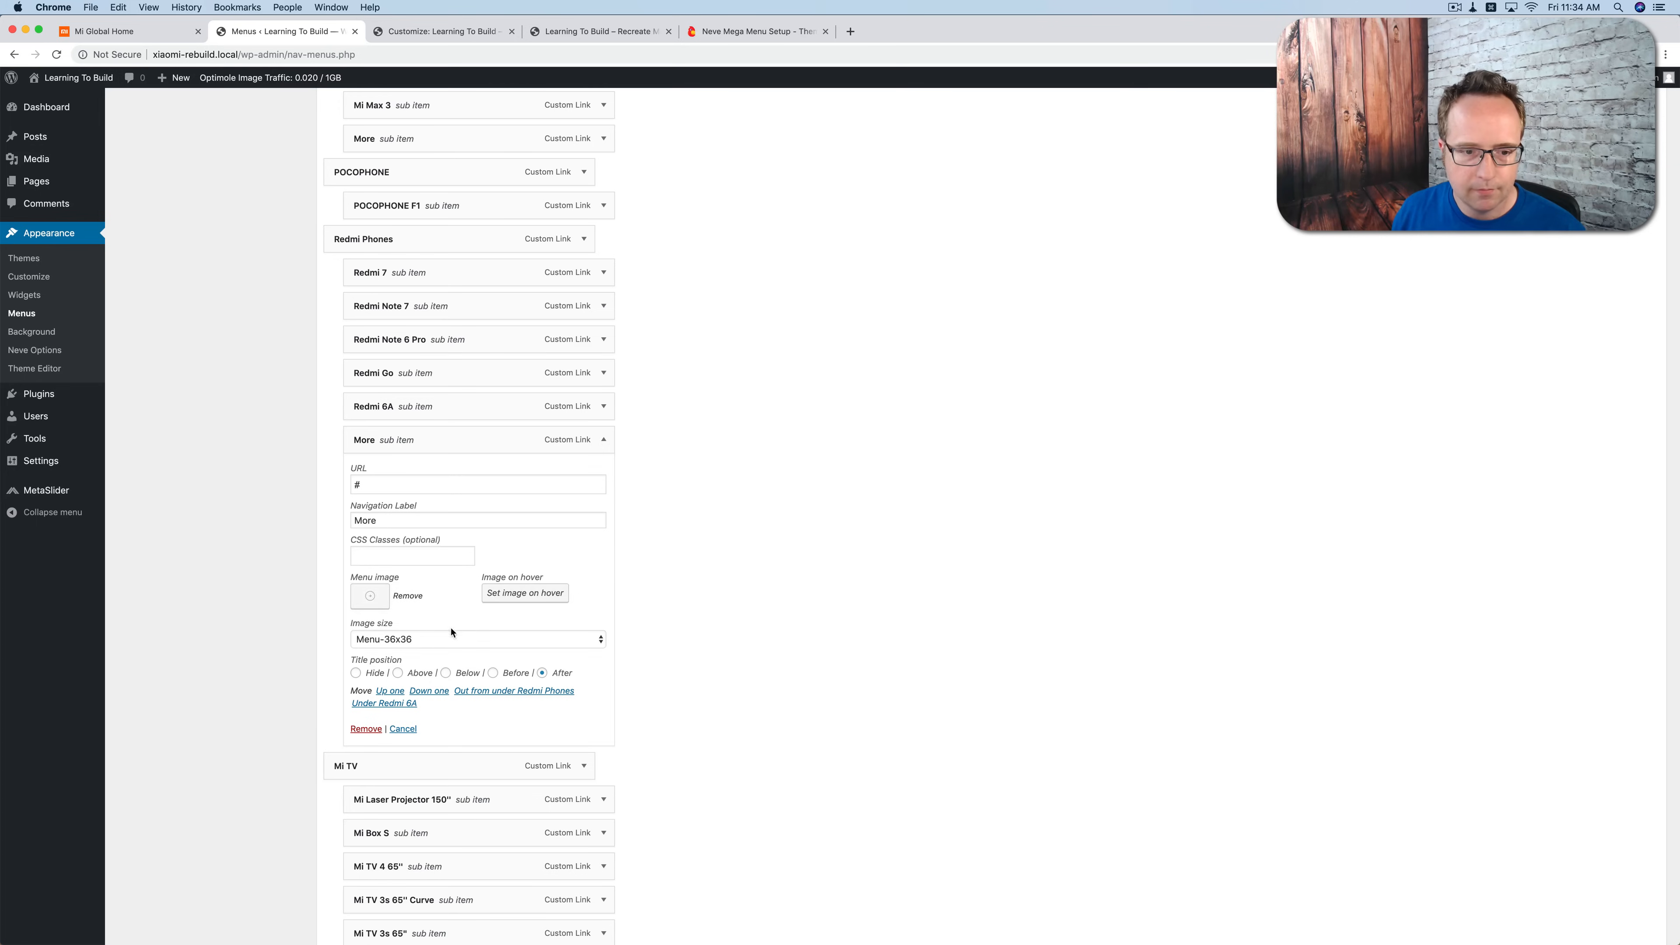
{"action": "left_click", "coordinate": [604, 439]}
Step: Give the Mi Laser Projector 150" sub item the menu-4-mi-laser-projector.jpg picture as menu image, with Original Size
{"action": "scroll", "coordinate": [603, 423], "scroll_direction": "down", "scroll_amount": 2}
{"action": "left_click", "coordinate": [603, 364]}
{"action": "left_click", "coordinate": [372, 519]}
{"action": "left_click", "coordinate": [1399, 360]}
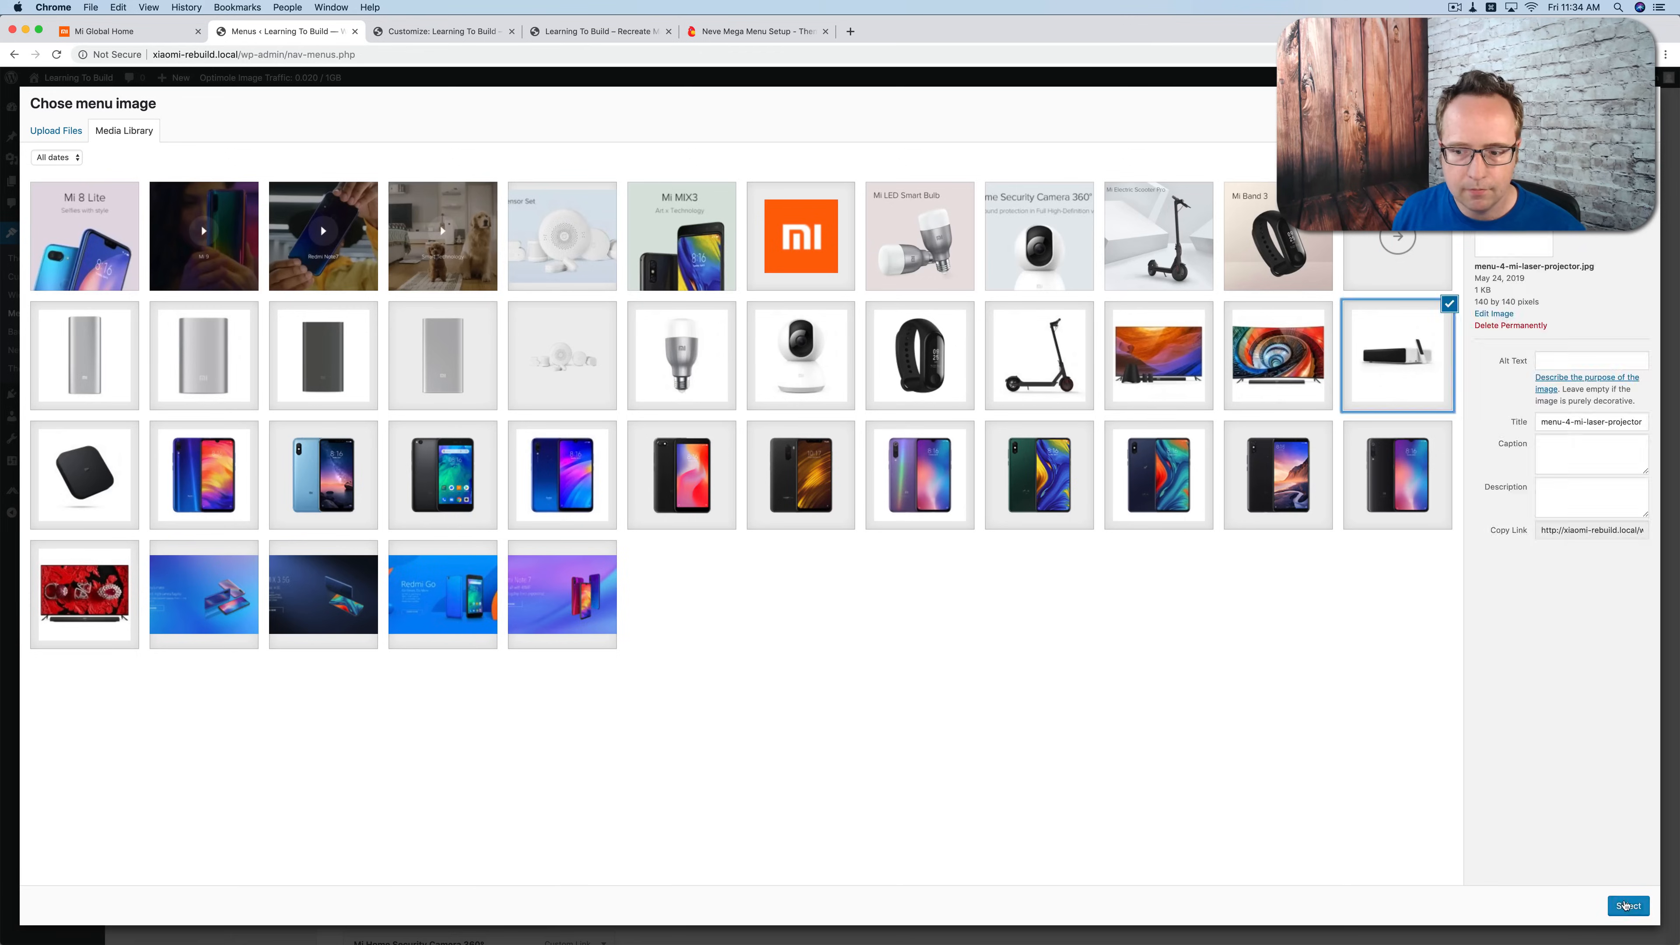
{"action": "left_click", "coordinate": [1627, 906]}
{"action": "left_click", "coordinate": [416, 562]}
{"action": "left_click", "coordinate": [400, 475]}
{"action": "left_click", "coordinate": [604, 363]}
Step: Give the Mi Box S sub item the black set-top box picture as menu image, with Original Size and the title position Below
{"action": "left_click", "coordinate": [606, 398]}
{"action": "left_click", "coordinate": [375, 552]}
{"action": "left_click", "coordinate": [129, 477]}
{"action": "left_click", "coordinate": [1627, 905]}
{"action": "left_click", "coordinate": [423, 596]}
{"action": "left_click", "coordinate": [400, 508]}
{"action": "left_click", "coordinate": [446, 629]}
{"action": "left_click", "coordinate": [606, 400]}
Step: Give the Mi TV 4 65" sub item the red-screen TV picture as menu image, with Original Size and the title position Below
{"action": "left_click", "coordinate": [605, 431]}
{"action": "left_click", "coordinate": [376, 587]}
{"action": "left_click", "coordinate": [1164, 375]}
{"action": "left_click", "coordinate": [89, 594]}
{"action": "left_click", "coordinate": [1633, 905]}
{"action": "left_click", "coordinate": [424, 629]}
{"action": "left_click", "coordinate": [400, 542]}
{"action": "left_click", "coordinate": [446, 664]}
{"action": "left_click", "coordinate": [604, 431]}
Step: Give the Mi TV 3s 65" Curve sub item the TV picture with the colourful swirl as menu image and the title position Below
{"action": "left_click", "coordinate": [600, 465]}
{"action": "left_click", "coordinate": [375, 618]}
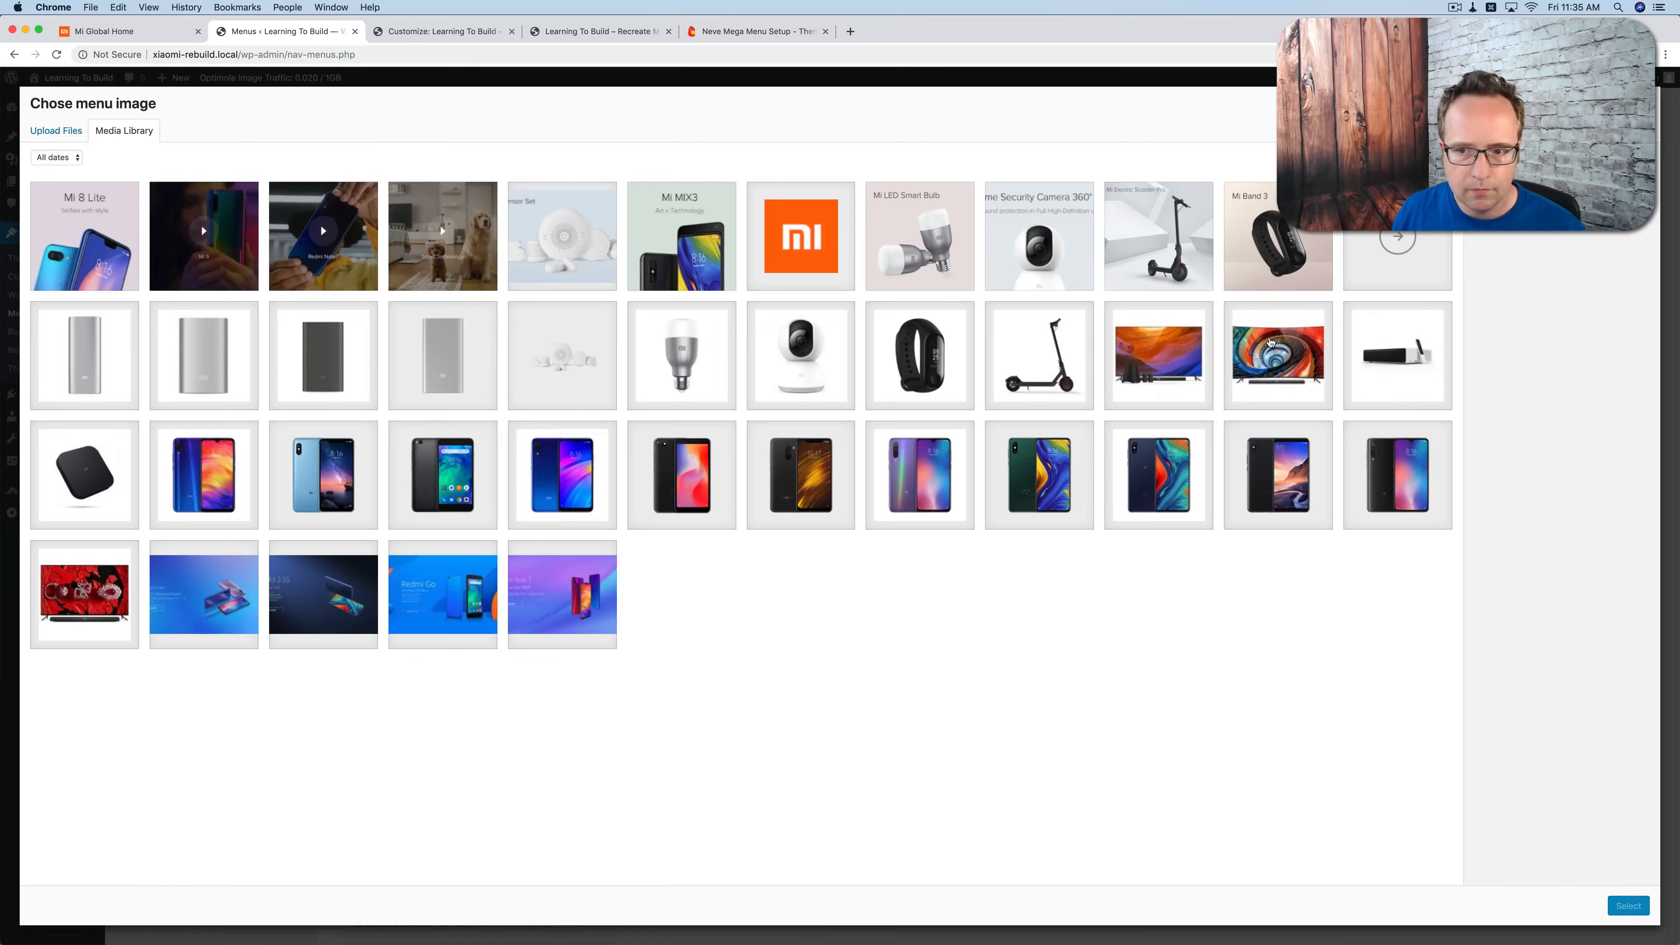
{"action": "left_click", "coordinate": [1282, 362]}
{"action": "left_click", "coordinate": [1630, 904]}
{"action": "left_click", "coordinate": [447, 697]}
{"action": "left_click", "coordinate": [604, 464]}
Step: Assign the sunset TV picture as the Mi TV 3s 65" sub item's menu image and open its image size options
{"action": "left_click", "coordinate": [603, 497]}
{"action": "left_click", "coordinate": [378, 652]}
{"action": "left_click", "coordinate": [1162, 367]}
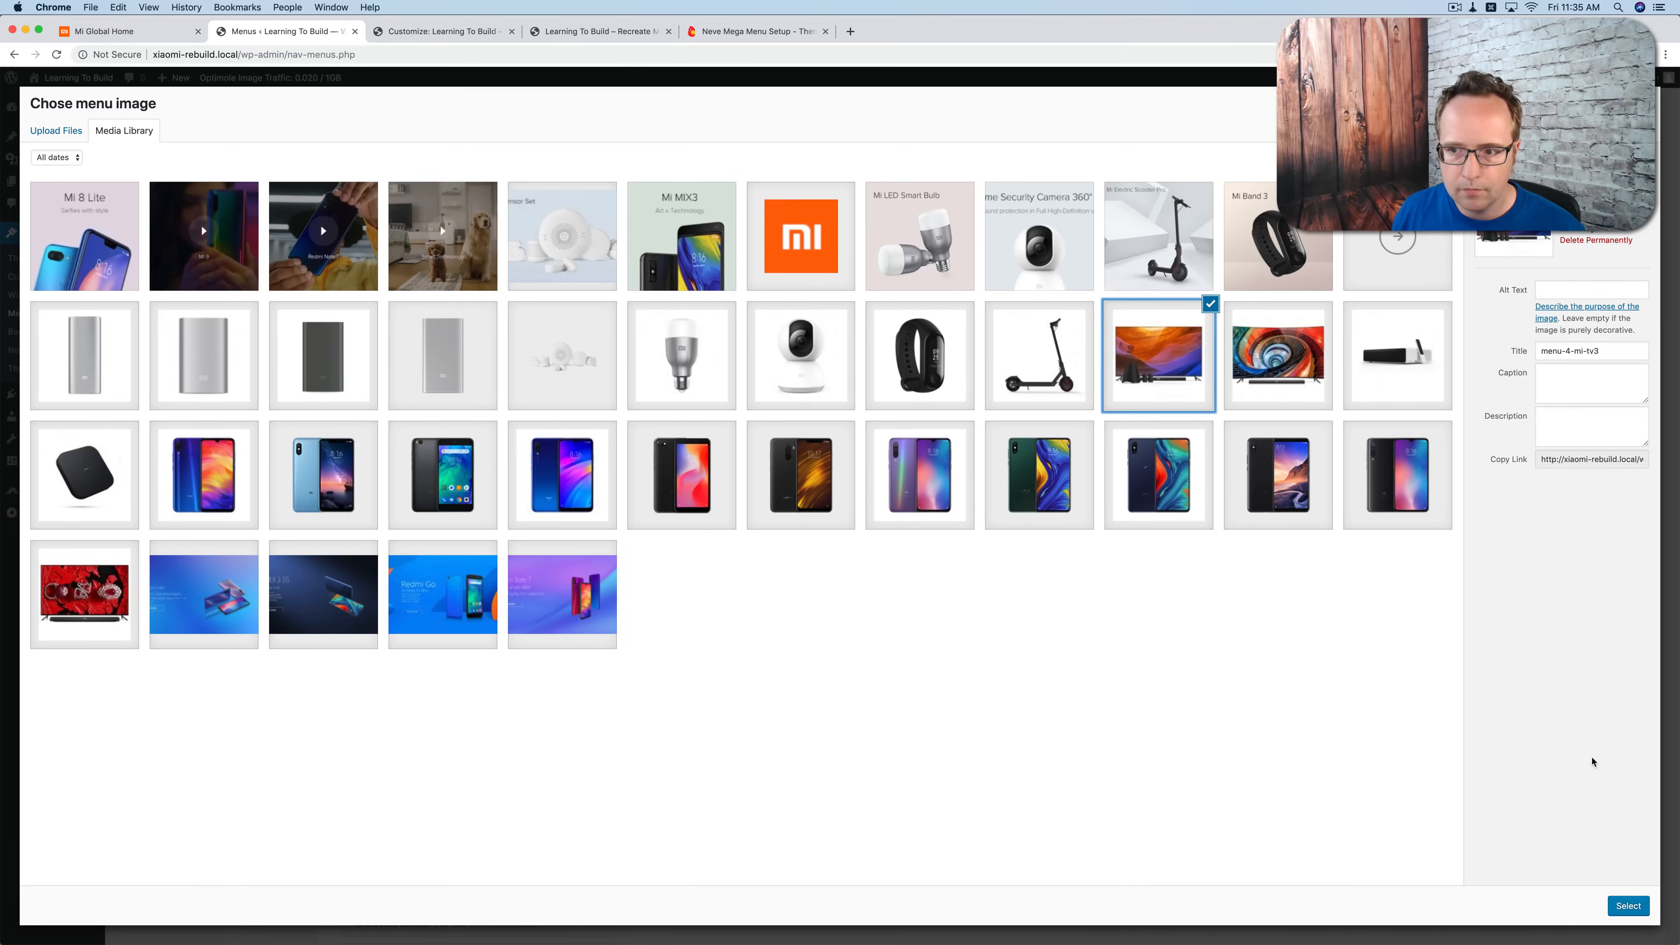
{"action": "left_click", "coordinate": [1627, 906]}
{"action": "left_click", "coordinate": [423, 696]}
{"action": "left_click", "coordinate": [597, 496]}
Step: Give the Mi Band 3 sub item the black fitness band picture as menu image and set the image size to Original Size
{"action": "scroll", "coordinate": [599, 430], "scroll_direction": "down", "scroll_amount": 3}
{"action": "left_click", "coordinate": [603, 361]}
{"action": "left_click", "coordinate": [371, 518]}
{"action": "left_click", "coordinate": [915, 363]}
{"action": "left_click", "coordinate": [1627, 906]}
{"action": "left_click", "coordinate": [436, 561]}
{"action": "left_click", "coordinate": [410, 473]}
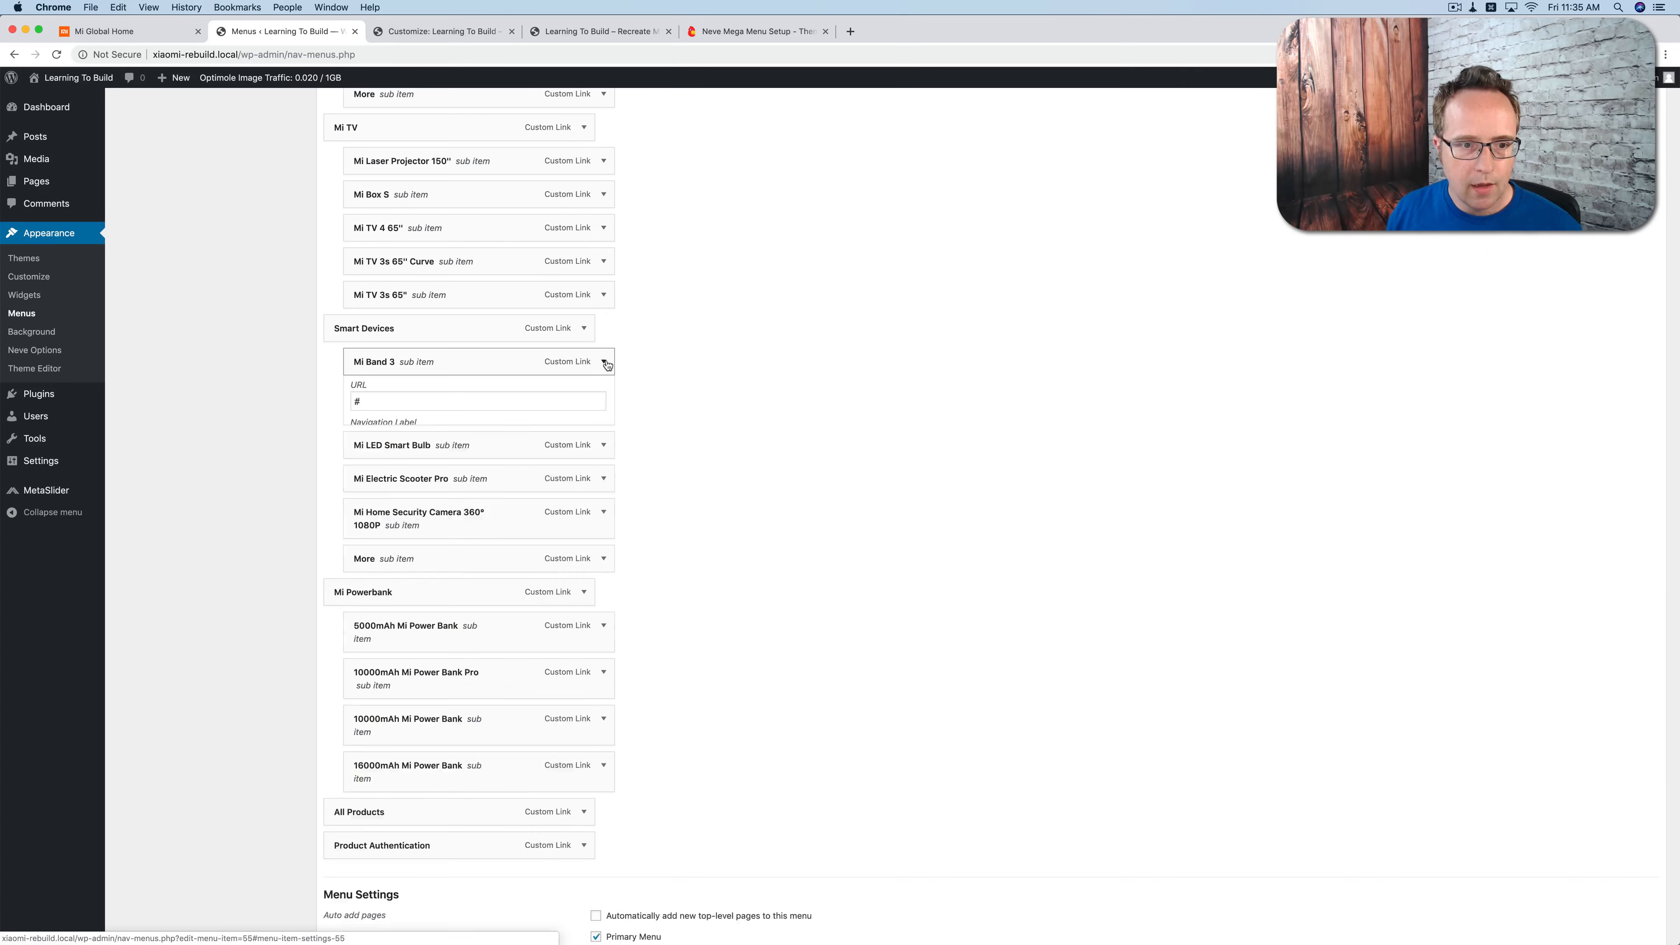
{"action": "left_click", "coordinate": [604, 362]}
Step: Give the Mi LED Smart Bulb sub item the bulb picture as menu image and set the image size to Original Size
{"action": "left_click", "coordinate": [603, 396]}
{"action": "left_click", "coordinate": [376, 550]}
{"action": "left_click", "coordinate": [682, 357]}
{"action": "left_click", "coordinate": [1629, 906]}
{"action": "left_click", "coordinate": [410, 594]}
{"action": "left_click", "coordinate": [396, 507]}
{"action": "left_click", "coordinate": [603, 395]}
Step: Assign the scooter picture from the media library as the Mi Electric Scooter Pro sub item's menu image
{"action": "left_click", "coordinate": [603, 428]}
{"action": "left_click", "coordinate": [376, 584]}
{"action": "left_click", "coordinate": [1039, 357]}
{"action": "left_click", "coordinate": [1627, 906]}
{"action": "left_click", "coordinate": [603, 428]}
Step: Assign the white security camera picture as the menu image of the Mi Home Security Camera 360° 1080P sub item
{"action": "left_click", "coordinate": [603, 462]}
{"action": "left_click", "coordinate": [376, 628]}
{"action": "left_click", "coordinate": [788, 357]}
{"action": "left_click", "coordinate": [1627, 906]}
{"action": "left_click", "coordinate": [604, 462]}
Step: Give the More sub item under Smart Devices a menu image from the media library and set its size to Original Size
{"action": "left_click", "coordinate": [603, 508]}
{"action": "left_click", "coordinate": [376, 663]}
{"action": "left_click", "coordinate": [1395, 371]}
{"action": "left_click", "coordinate": [1627, 906]}
{"action": "left_click", "coordinate": [410, 708]}
{"action": "left_click", "coordinate": [397, 620]}
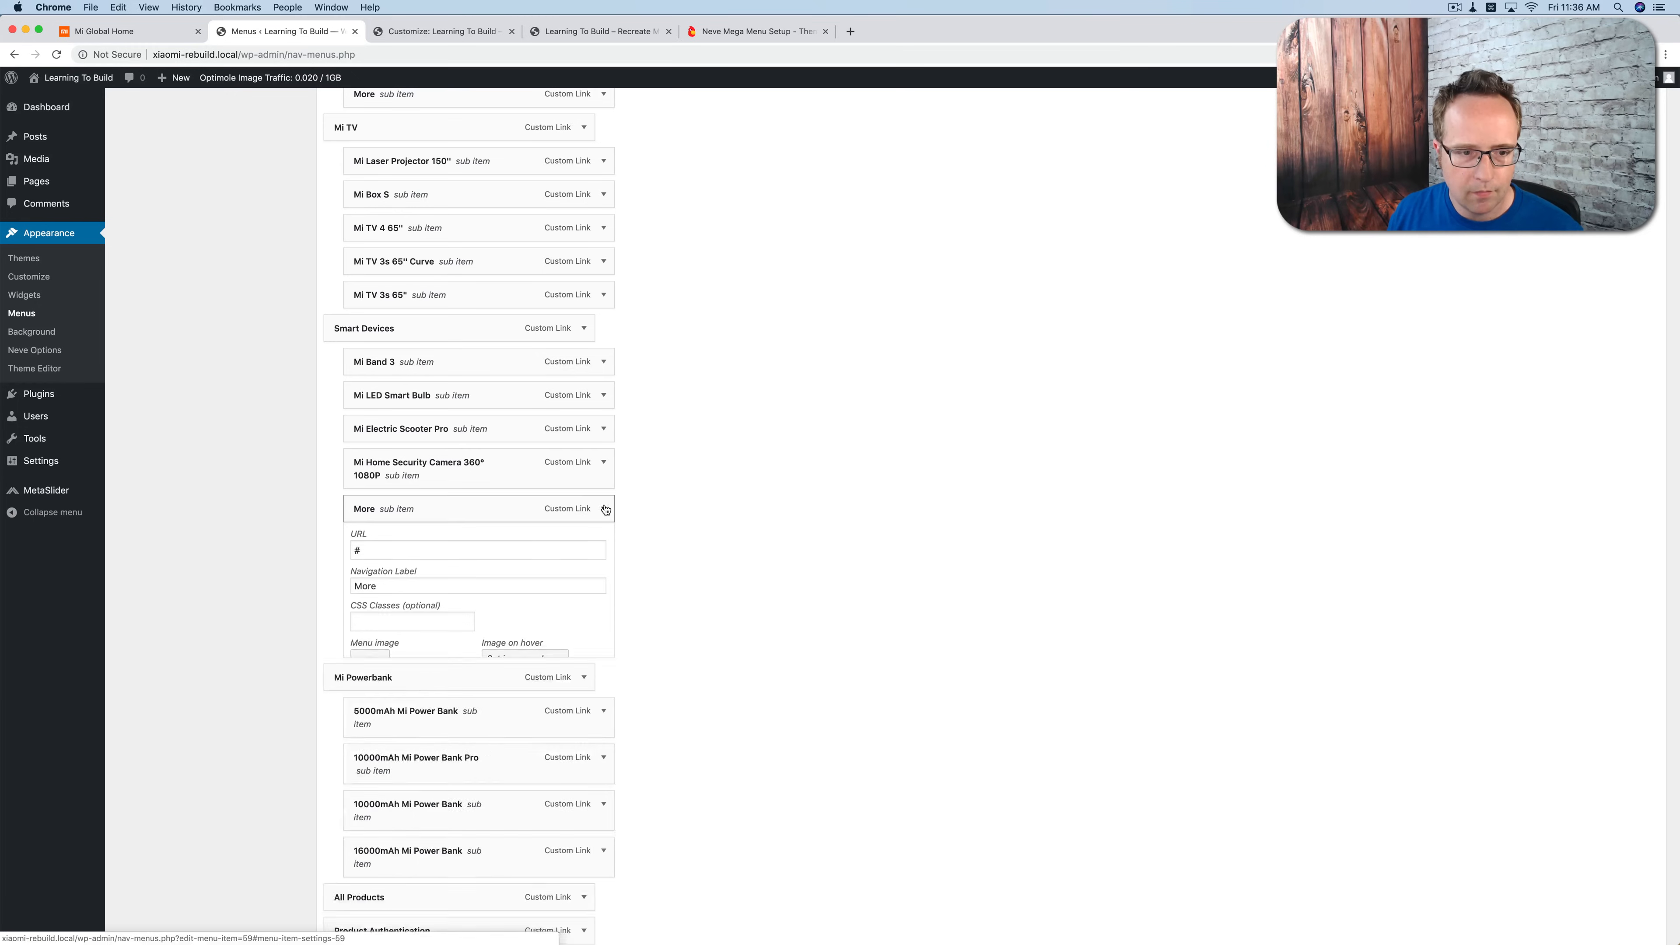
{"action": "left_click", "coordinate": [604, 508]}
Step: Copy the product name Mi Smart Sensor Set from the navigation menu of the Mi Global homepage
{"action": "left_click", "coordinate": [119, 32]}
{"action": "mouse_move", "coordinate": [906, 78]}
{"action": "left_click_drag", "start_coordinate": [861, 229], "coordinate": [957, 229]}
{"action": "key", "text": "super+c"}
Step: Add a custom link named Mi Smart Sensor Set with URL # and nest it under Smart Devices after Mi Electric Scooter Pro
{"action": "left_click", "coordinate": [304, 33]}
{"action": "scroll", "coordinate": [241, 158], "scroll_direction": "up", "scroll_amount": 10}
{"action": "left_click", "coordinate": [221, 401]}
{"action": "type", "text": "#"}
{"action": "key", "text": "Tab"}
{"action": "key", "text": "super+v"}
{"action": "key", "text": "Return"}
{"action": "scroll", "coordinate": [427, 551], "scroll_direction": "down", "scroll_amount": 10}
{"action": "left_click_drag", "start_coordinate": [379, 833], "coordinate": [399, 460]}
Step: Give the Mi Smart Sensor Set sub item the sensor set picture as menu image, with Original Size and the title position Below
{"action": "left_click", "coordinate": [604, 457]}
{"action": "left_click", "coordinate": [381, 611]}
{"action": "left_click", "coordinate": [563, 472]}
{"action": "left_click", "coordinate": [564, 360]}
{"action": "left_click", "coordinate": [1627, 906]}
{"action": "left_click", "coordinate": [417, 657]}
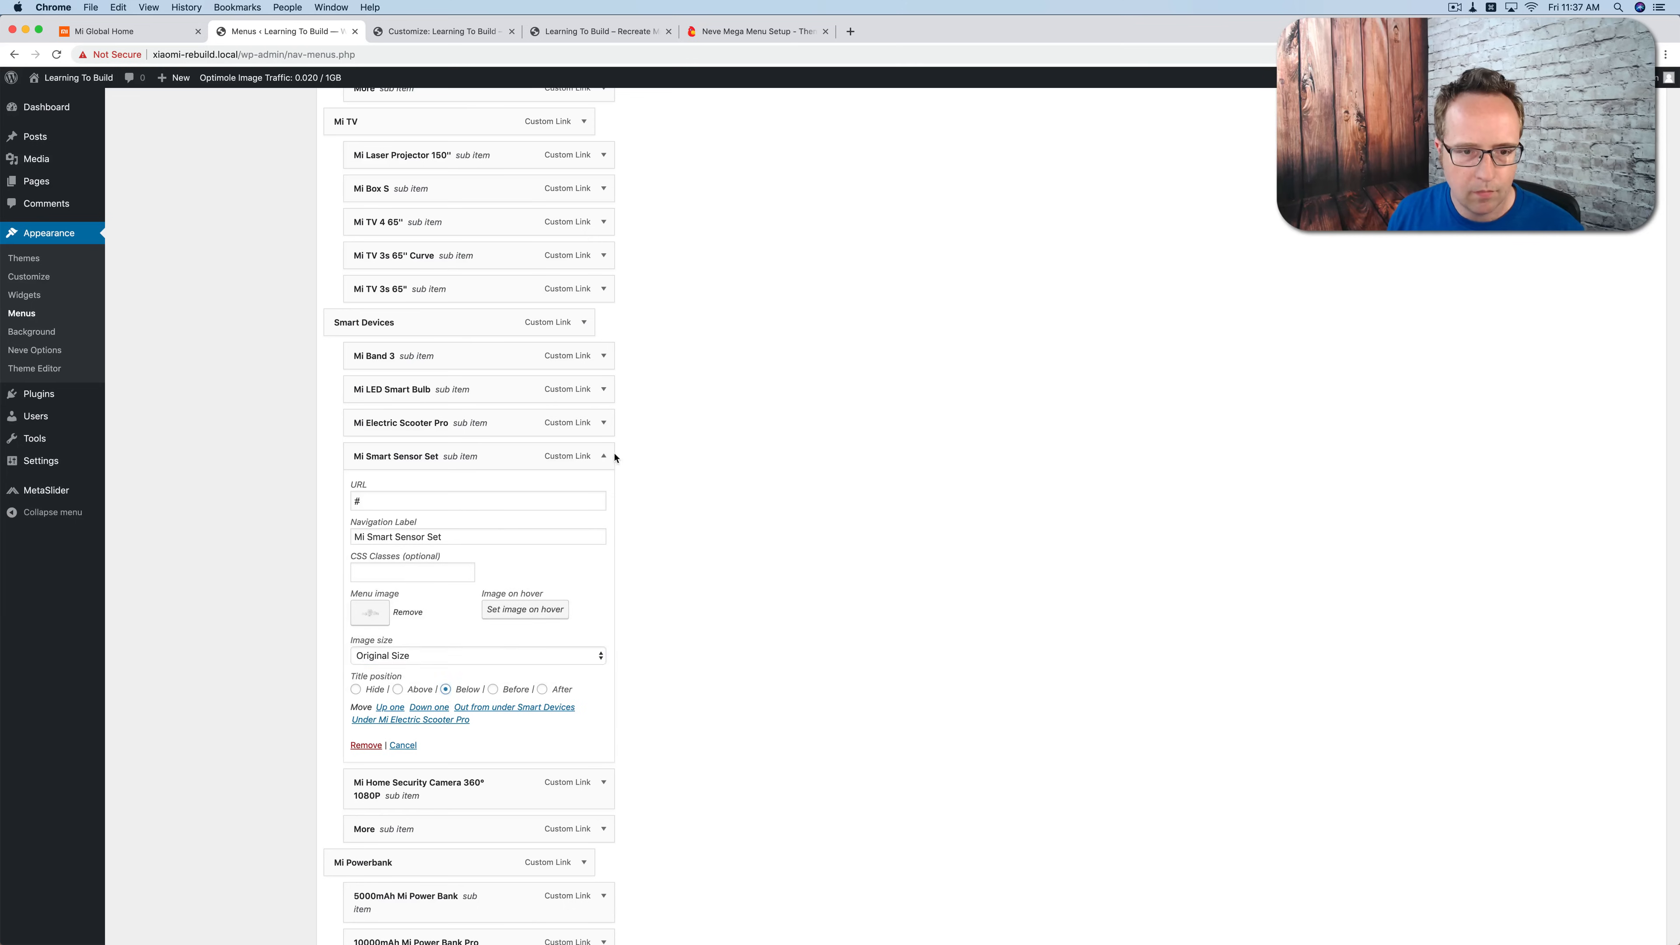
{"action": "left_click", "coordinate": [604, 456]}
Step: Give the 5000mAh Mi Power Bank sub item the menu-6-mi-powerbank-1.png picture as menu image and the title position Below
{"action": "scroll", "coordinate": [604, 464], "scroll_direction": "down", "scroll_amount": 3}
{"action": "left_click", "coordinate": [603, 494]}
{"action": "left_click", "coordinate": [377, 664]}
{"action": "left_click", "coordinate": [442, 364]}
{"action": "left_click", "coordinate": [97, 368]}
{"action": "left_click", "coordinate": [204, 368]}
{"action": "left_click", "coordinate": [323, 368]}
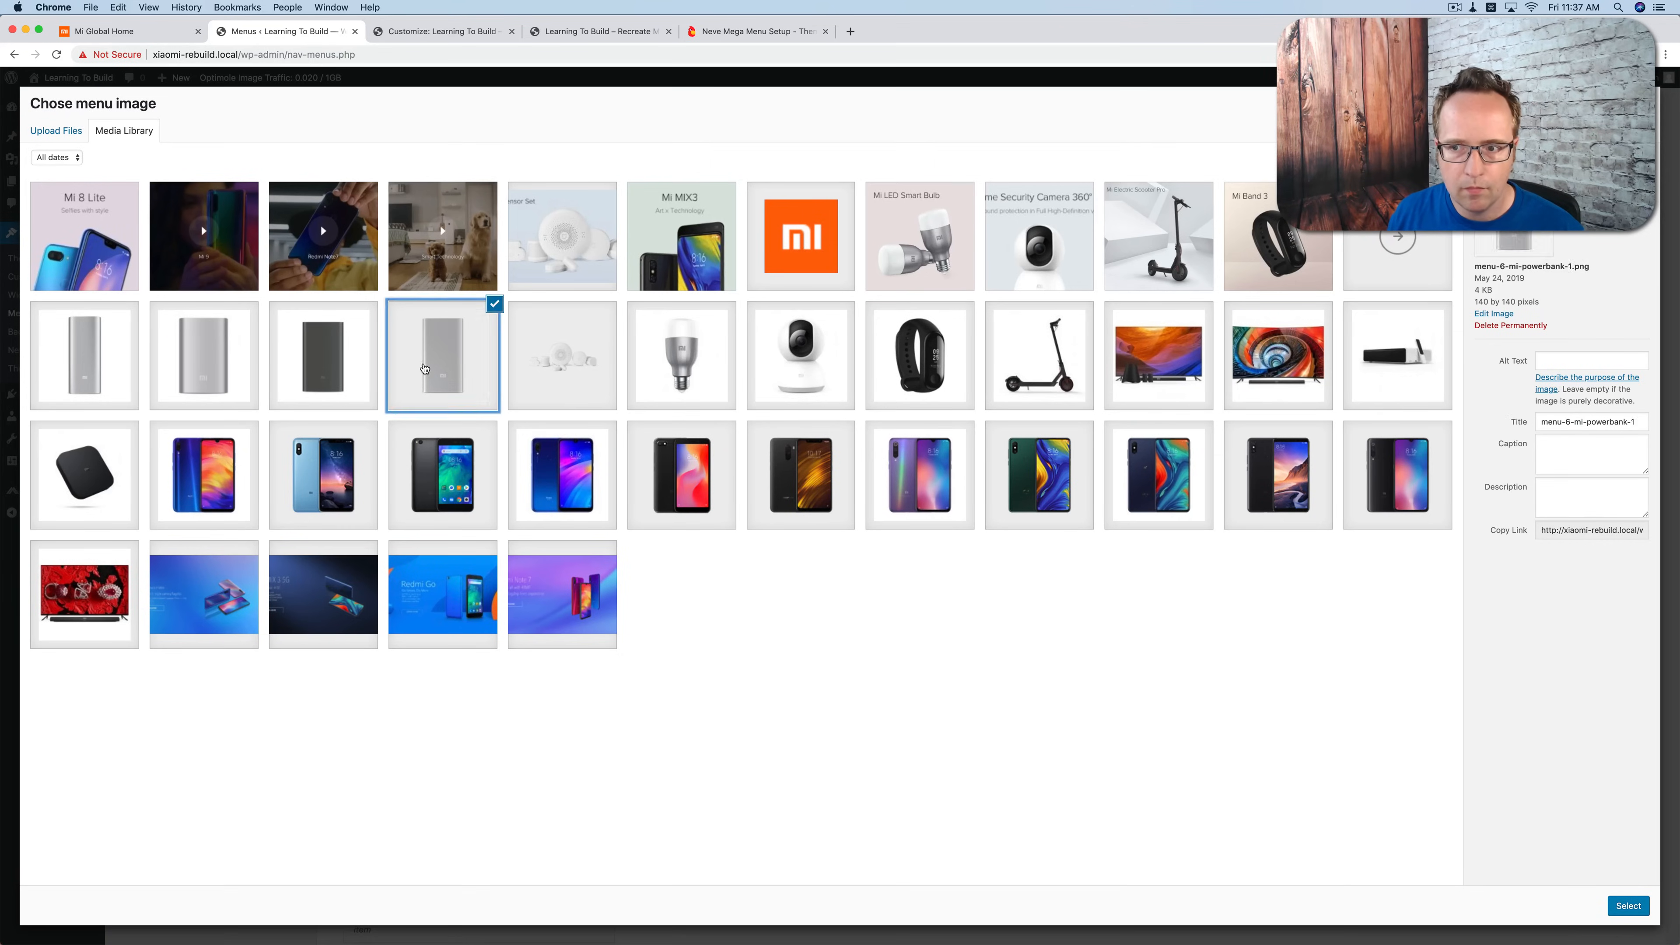
{"action": "left_click", "coordinate": [424, 369]}
{"action": "left_click", "coordinate": [1627, 906]}
{"action": "scroll", "coordinate": [578, 626], "scroll_direction": "down", "scroll_amount": 3}
{"action": "left_click", "coordinate": [445, 560]}
{"action": "left_click", "coordinate": [442, 595]}
{"action": "left_click", "coordinate": [604, 349]}
Step: Give the 10000mAh Mi Power Bank Pro sub item the dark power bank picture as menu image and the title position Below
{"action": "left_click", "coordinate": [605, 544]}
{"action": "left_click", "coordinate": [376, 578]}
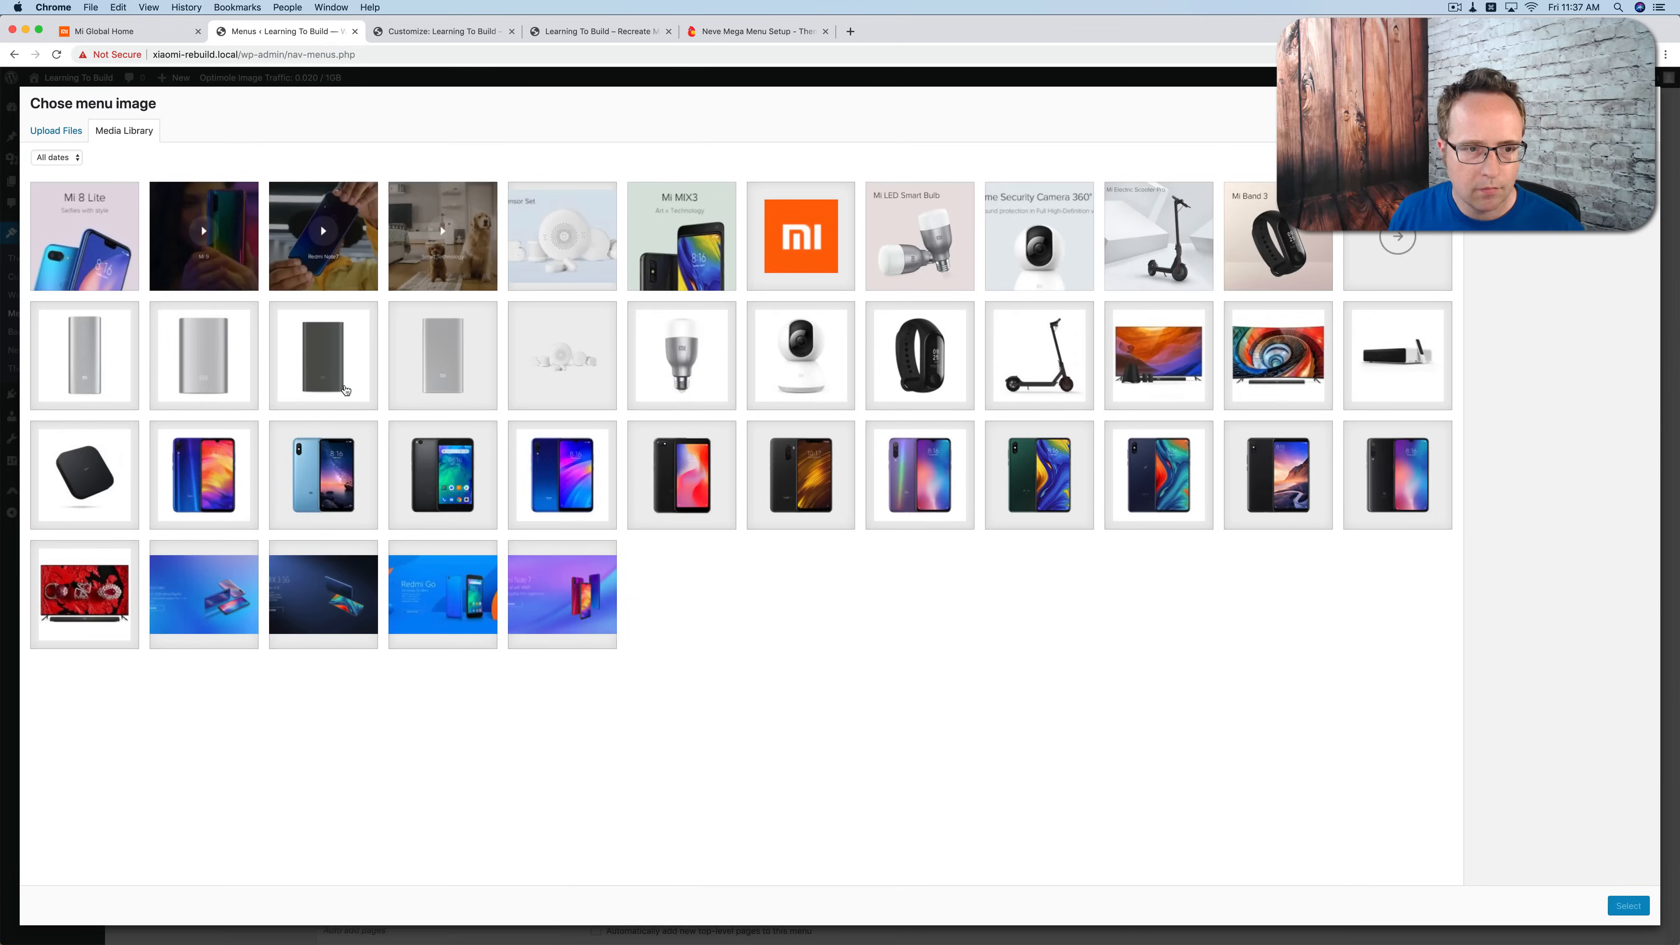
{"action": "left_click", "coordinate": [323, 362]}
{"action": "left_click", "coordinate": [1627, 906]}
{"action": "left_click", "coordinate": [578, 608]}
{"action": "left_click", "coordinate": [503, 521]}
{"action": "left_click", "coordinate": [603, 394]}
Step: Give the 10000mAh Mi Power Bank sub item after the Pro the wide silver power bank picture and the title position Below
{"action": "left_click", "coordinate": [604, 440]}
{"action": "left_click", "coordinate": [380, 608]}
{"action": "left_click", "coordinate": [204, 363]}
{"action": "left_click", "coordinate": [1627, 906]}
{"action": "left_click", "coordinate": [437, 653]}
{"action": "left_click", "coordinate": [416, 567]}
{"action": "left_click", "coordinate": [604, 442]}
Step: Give the 16000mAh Mi Power Bank sub item the narrow silver power bank picture as menu image and the title position Below
{"action": "left_click", "coordinate": [602, 633]}
{"action": "left_click", "coordinate": [378, 653]}
{"action": "left_click", "coordinate": [93, 364]}
{"action": "left_click", "coordinate": [1627, 906]}
{"action": "left_click", "coordinate": [425, 701]}
{"action": "left_click", "coordinate": [424, 614]}
{"action": "left_click", "coordinate": [446, 733]}
{"action": "left_click", "coordinate": [603, 488]}
Step: Save the Main Menu and check the site's mega menu dropdowns against the Mi Global homepage
{"action": "scroll", "coordinate": [1346, 476], "scroll_direction": "up", "scroll_amount": 14}
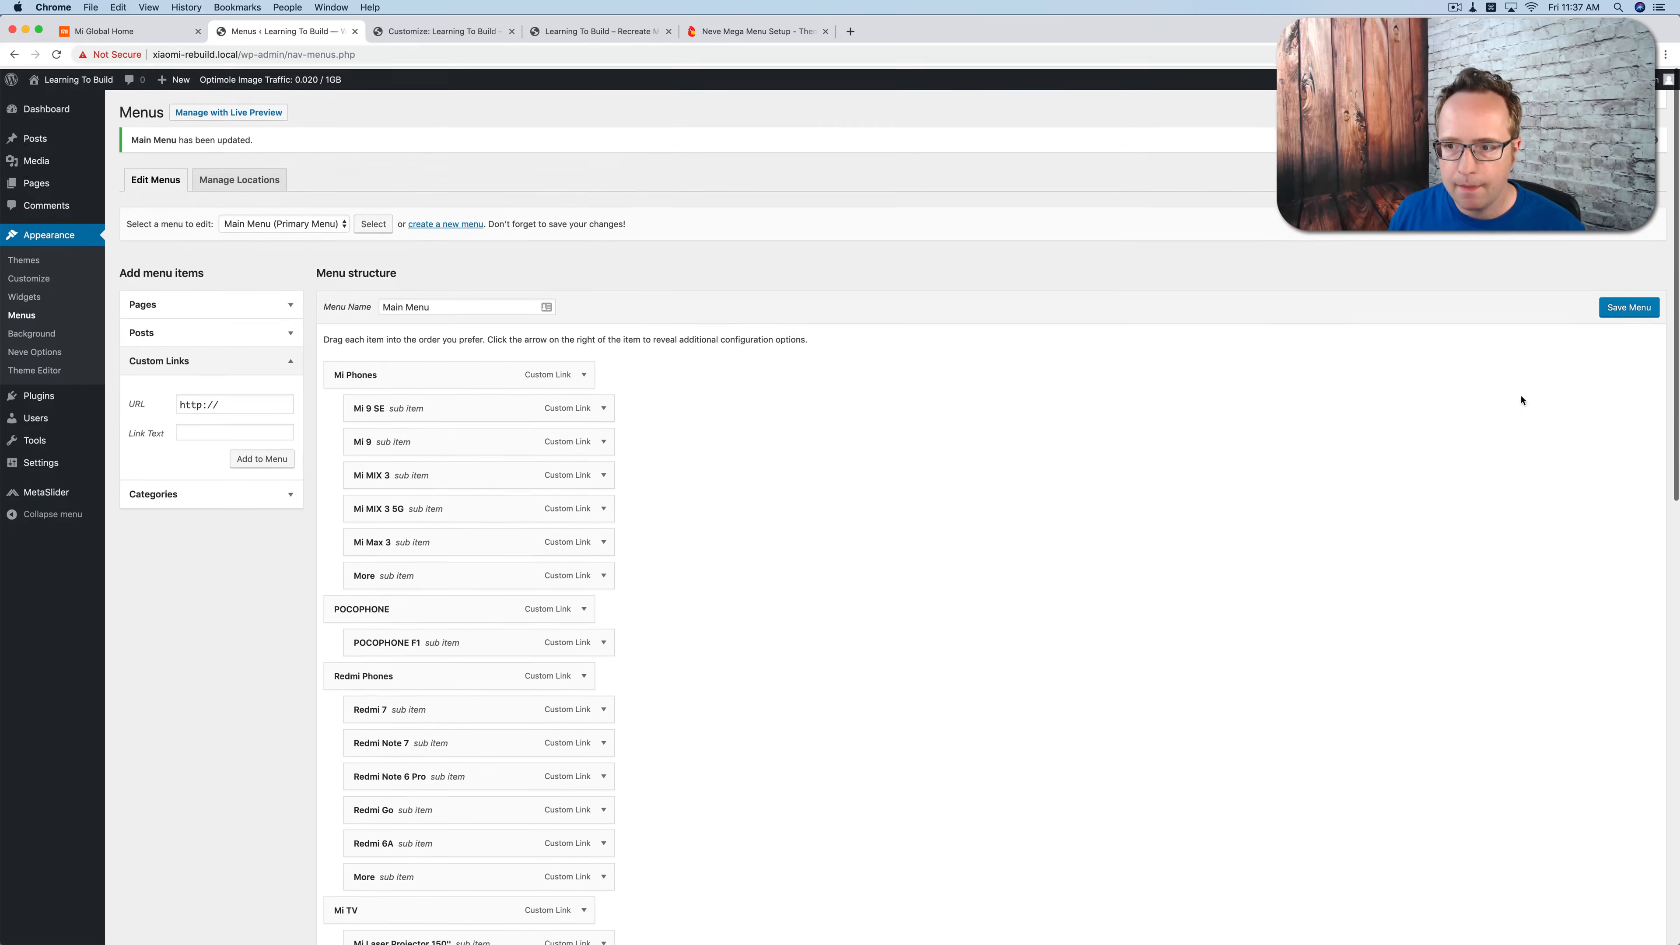
{"action": "left_click", "coordinate": [1617, 310]}
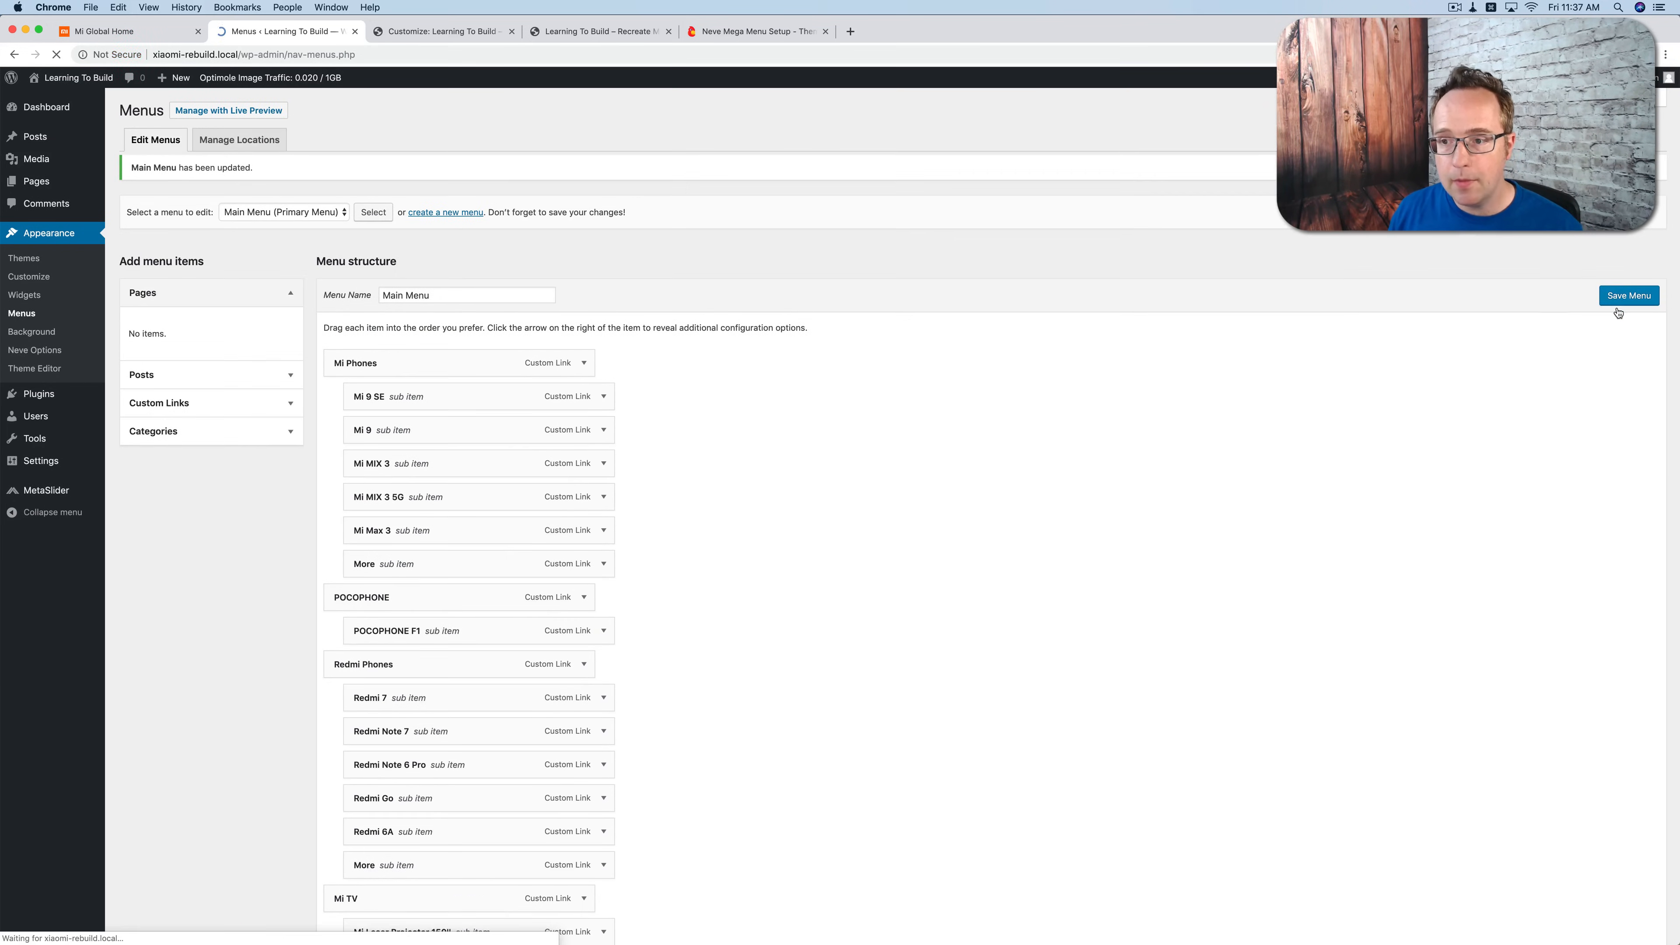
{"action": "left_click", "coordinate": [568, 34]}
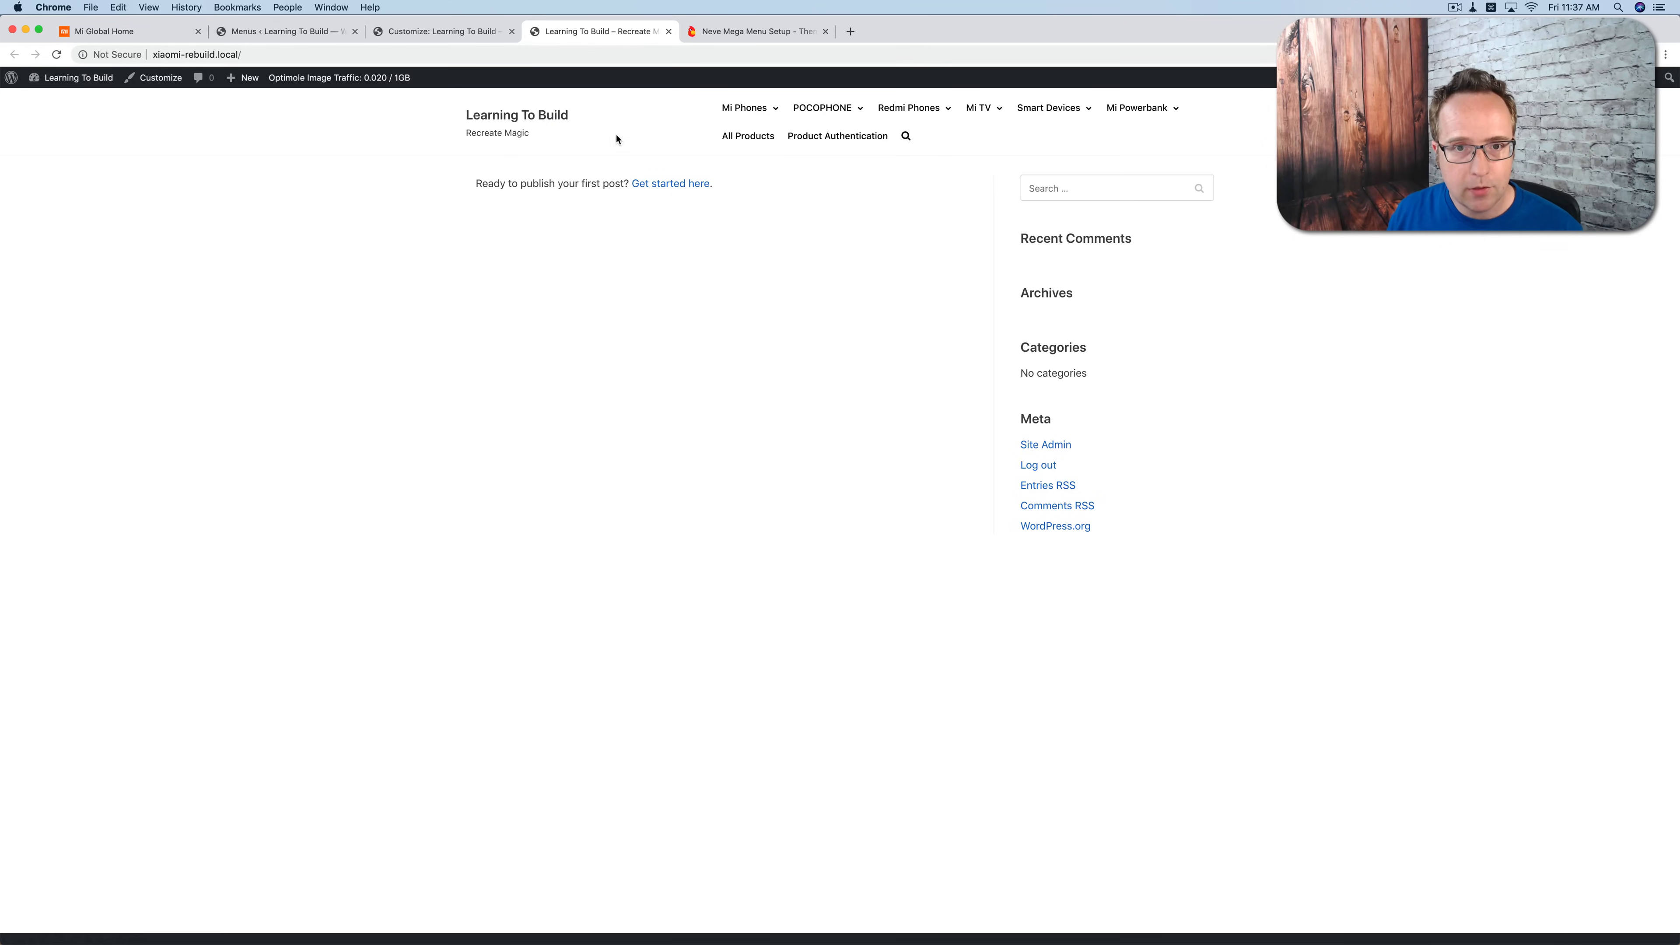
{"action": "mouse_move", "coordinate": [744, 115]}
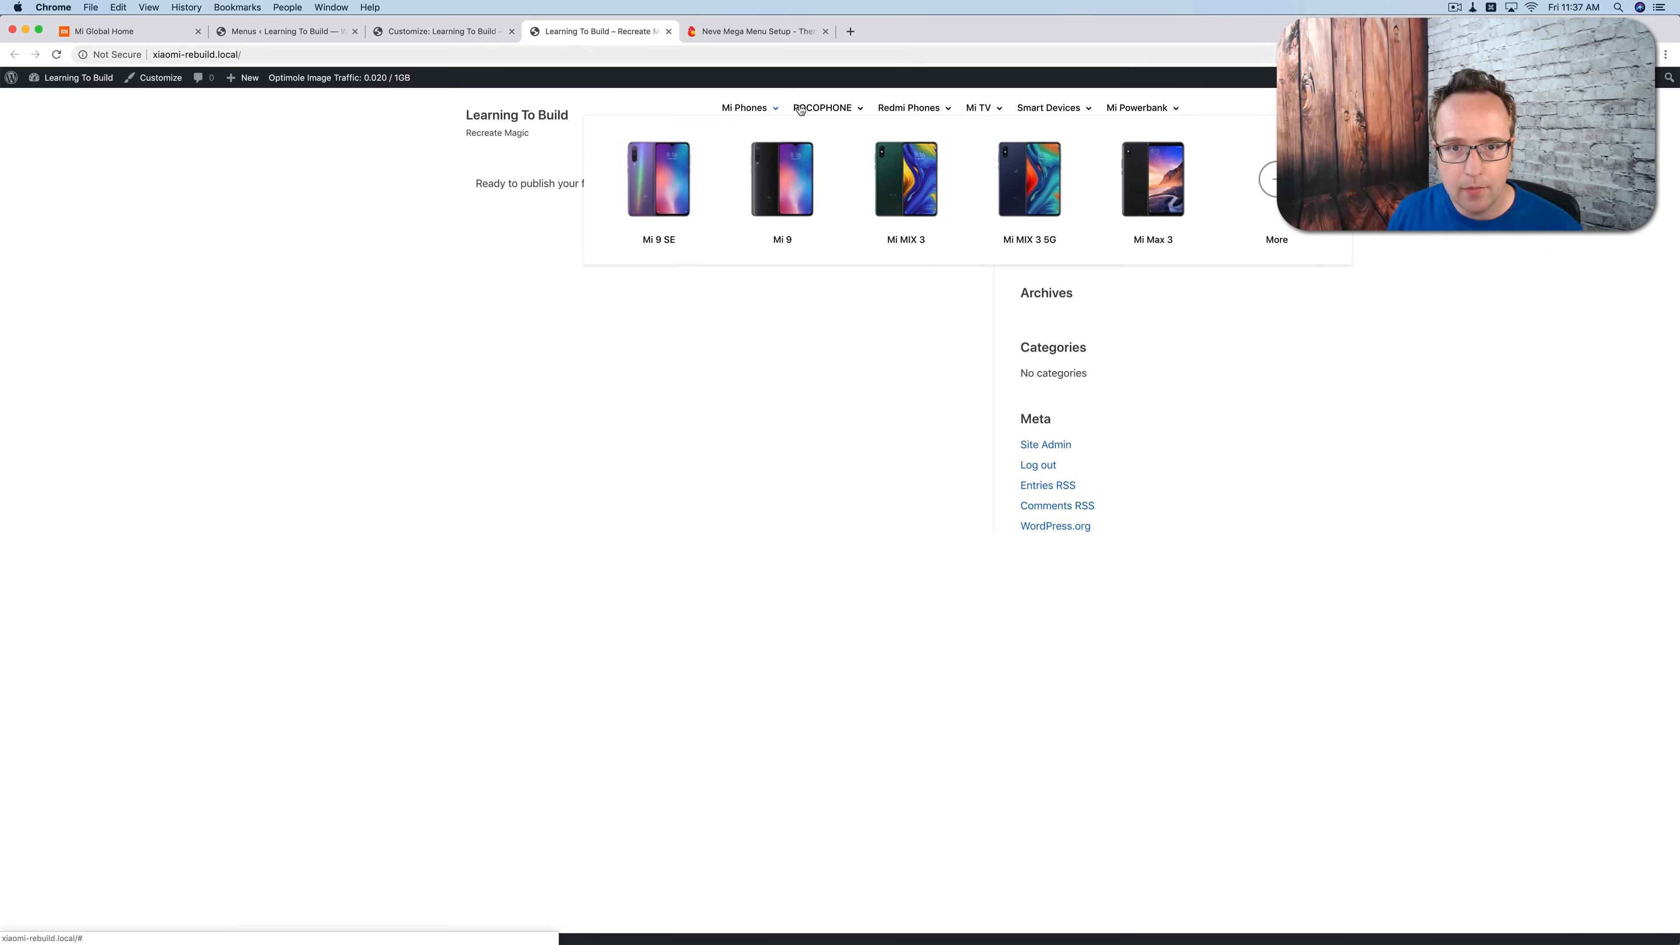
{"action": "mouse_move", "coordinate": [988, 110]}
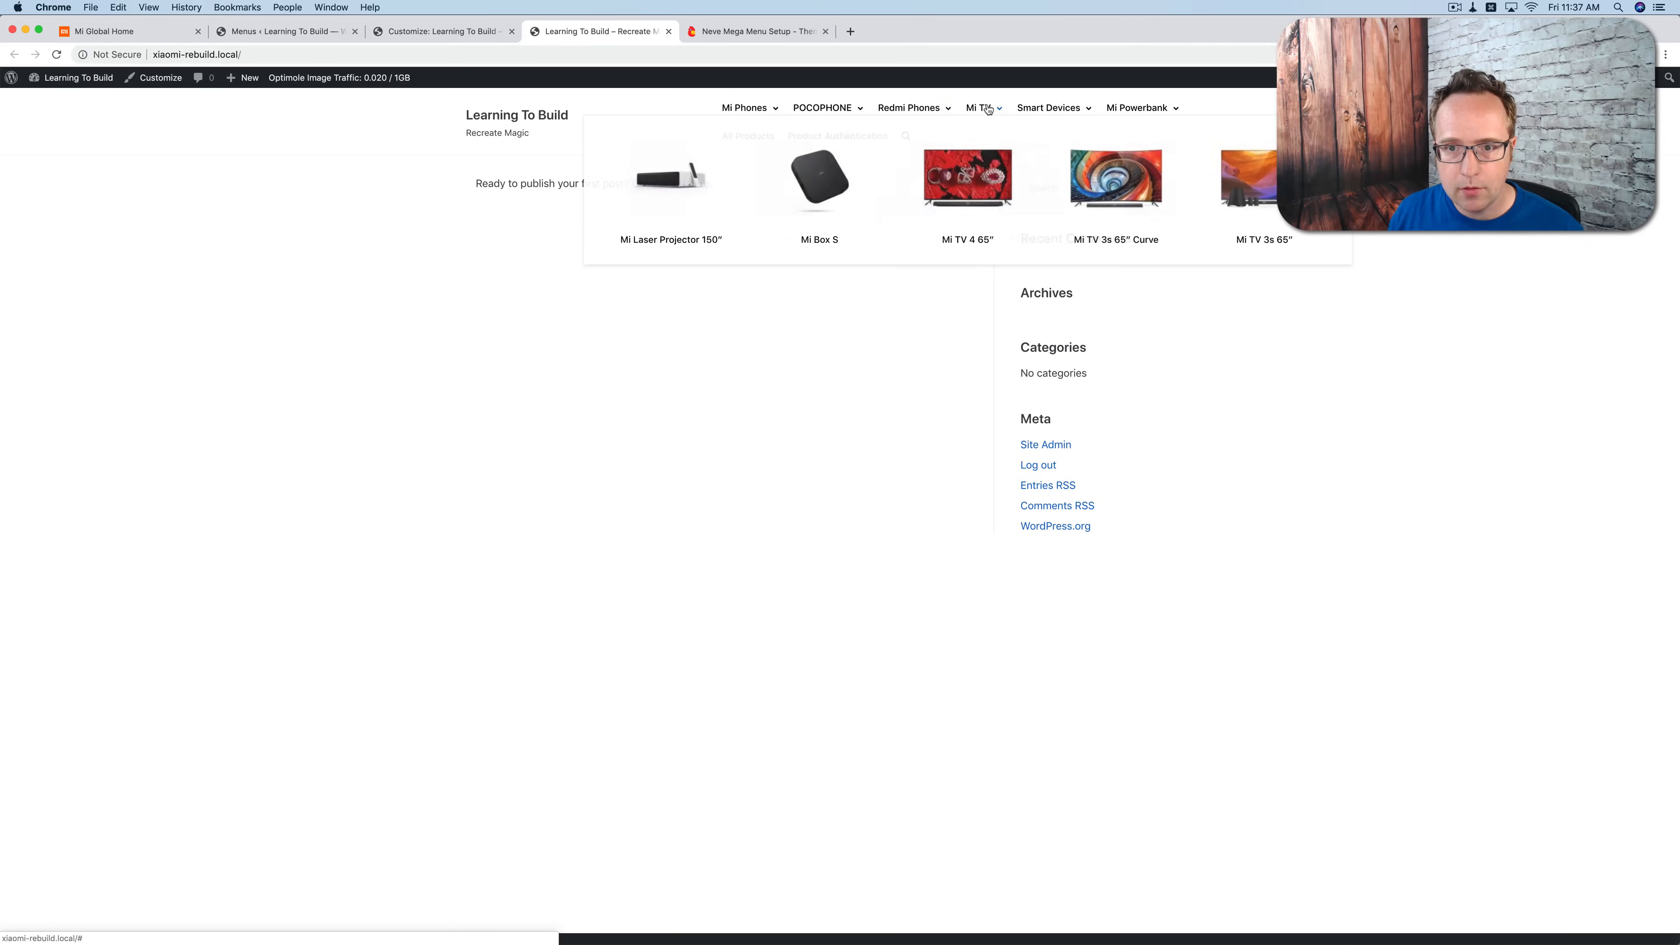
{"action": "mouse_move", "coordinate": [1047, 109]}
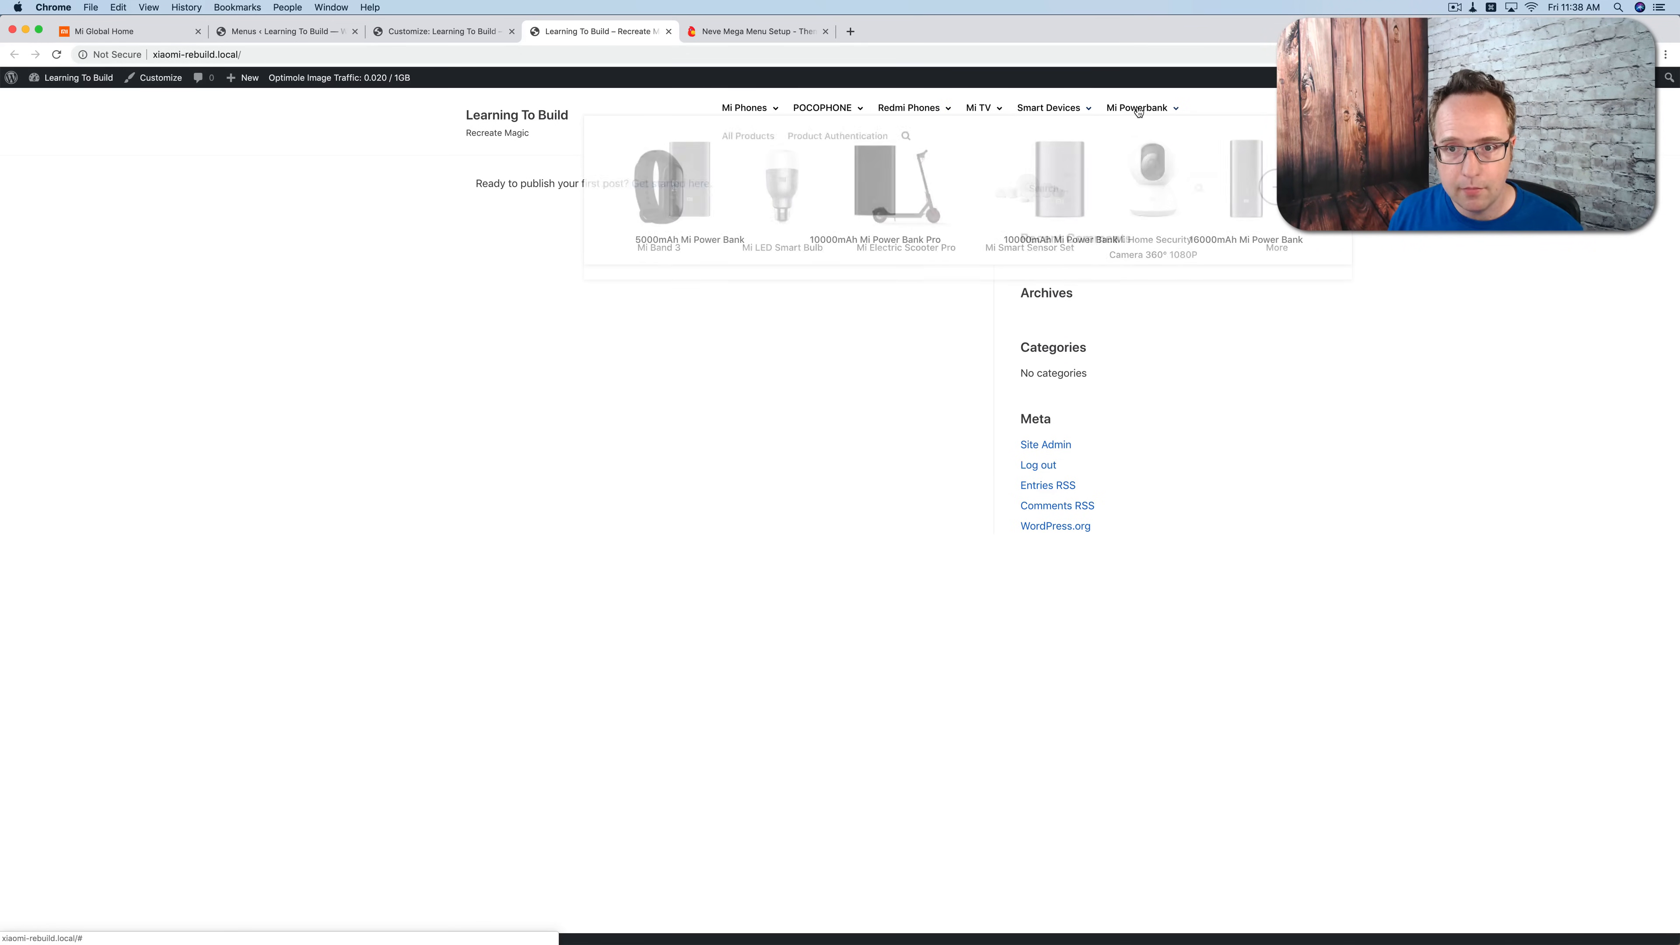
{"action": "mouse_move", "coordinate": [894, 106]}
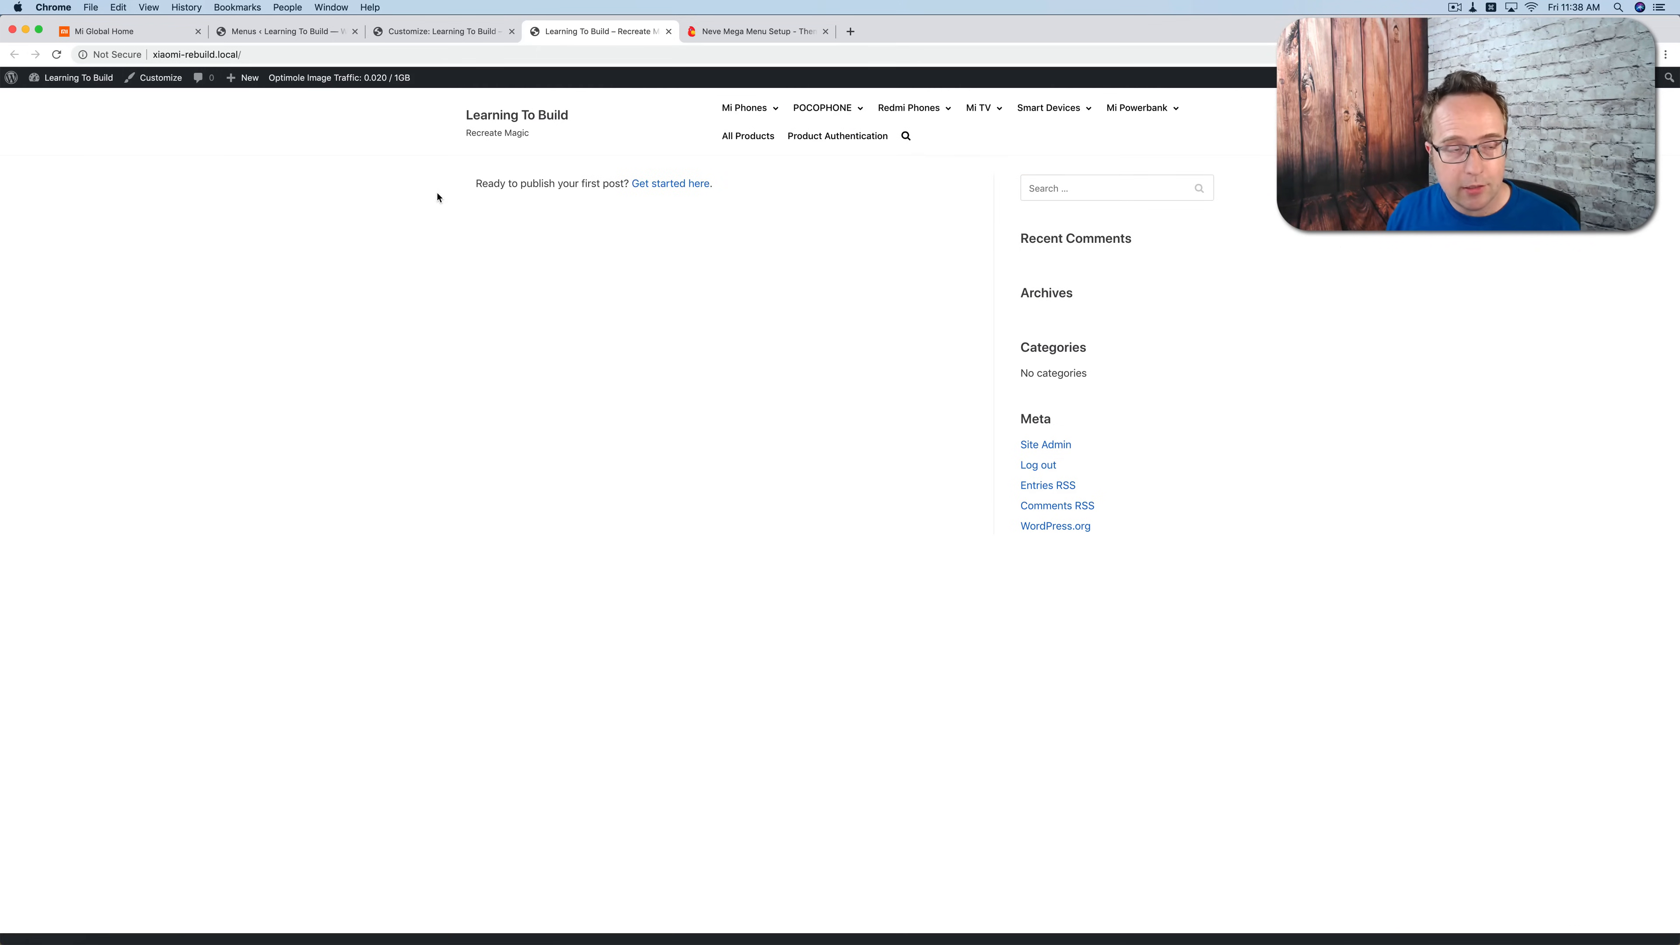
{"action": "left_click", "coordinate": [131, 37]}
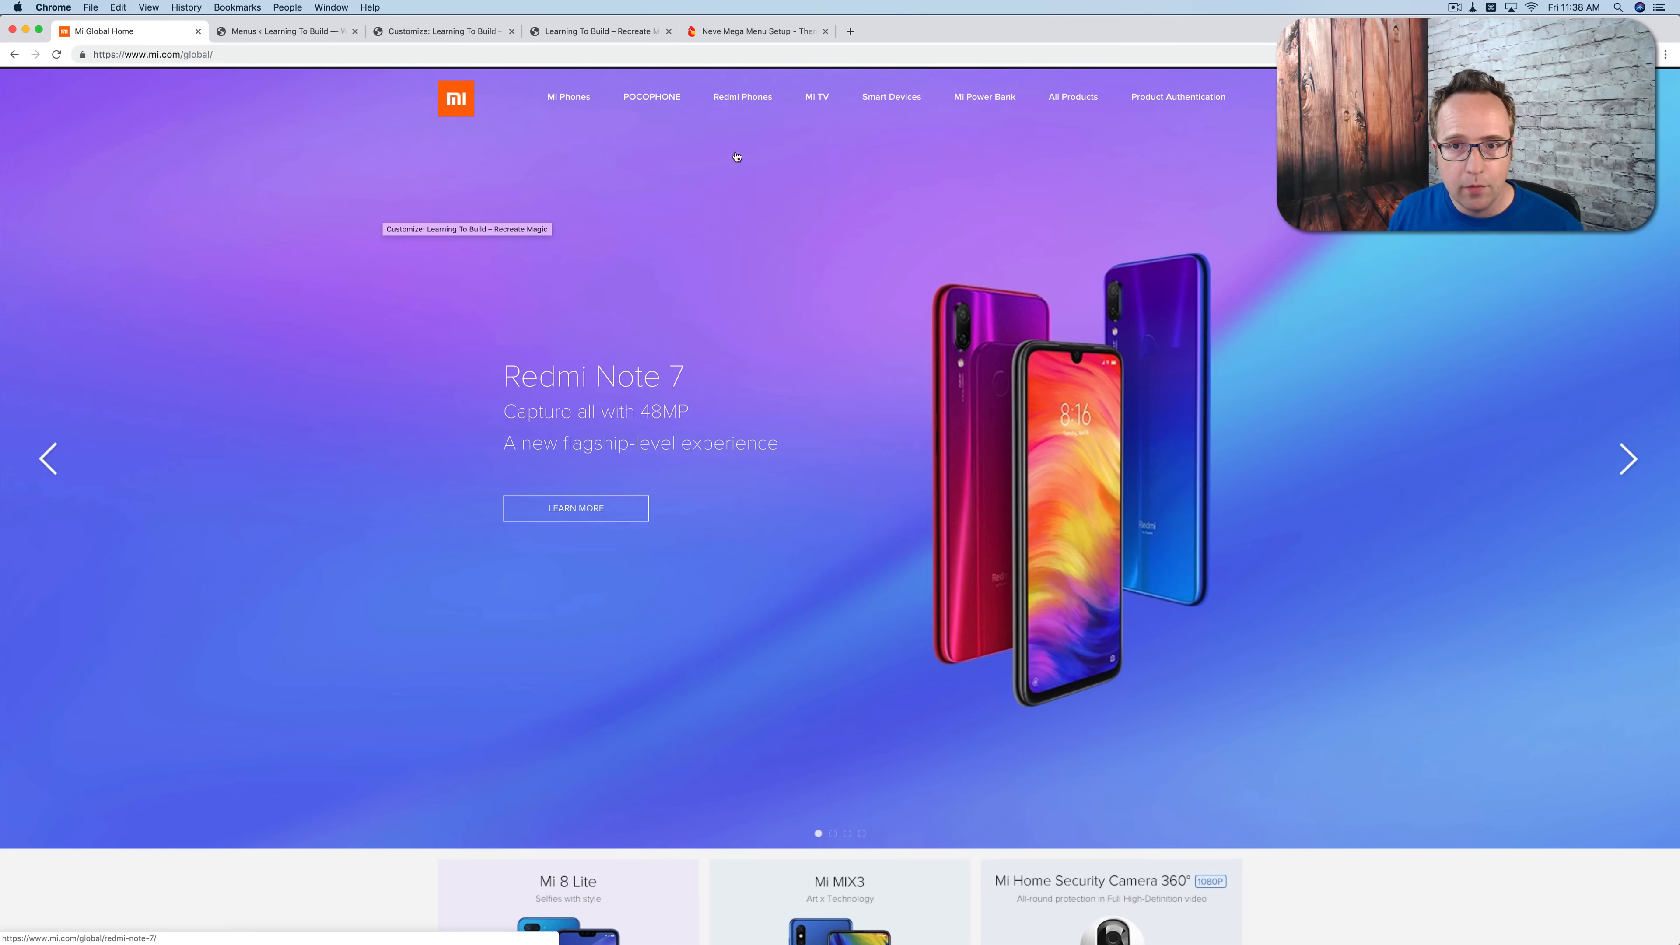
{"action": "left_click", "coordinate": [598, 31]}
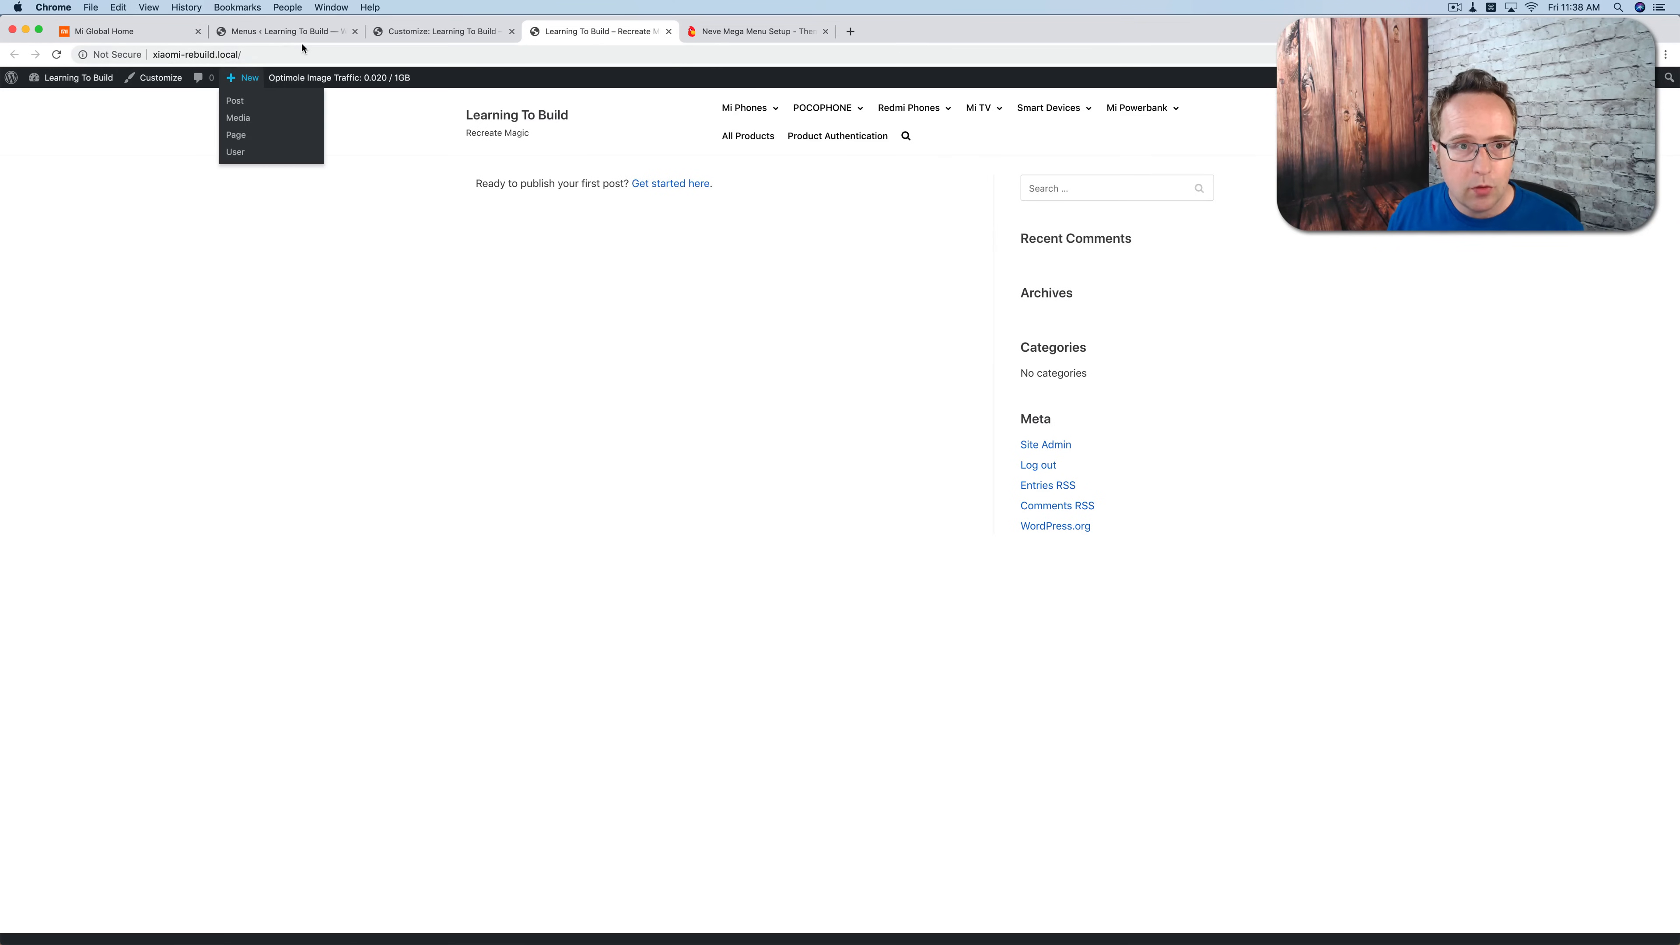
Step: Set the uncropped mi-logo image as the site logo in the header's Logo & Site Identity settings
{"action": "left_click", "coordinate": [424, 31]}
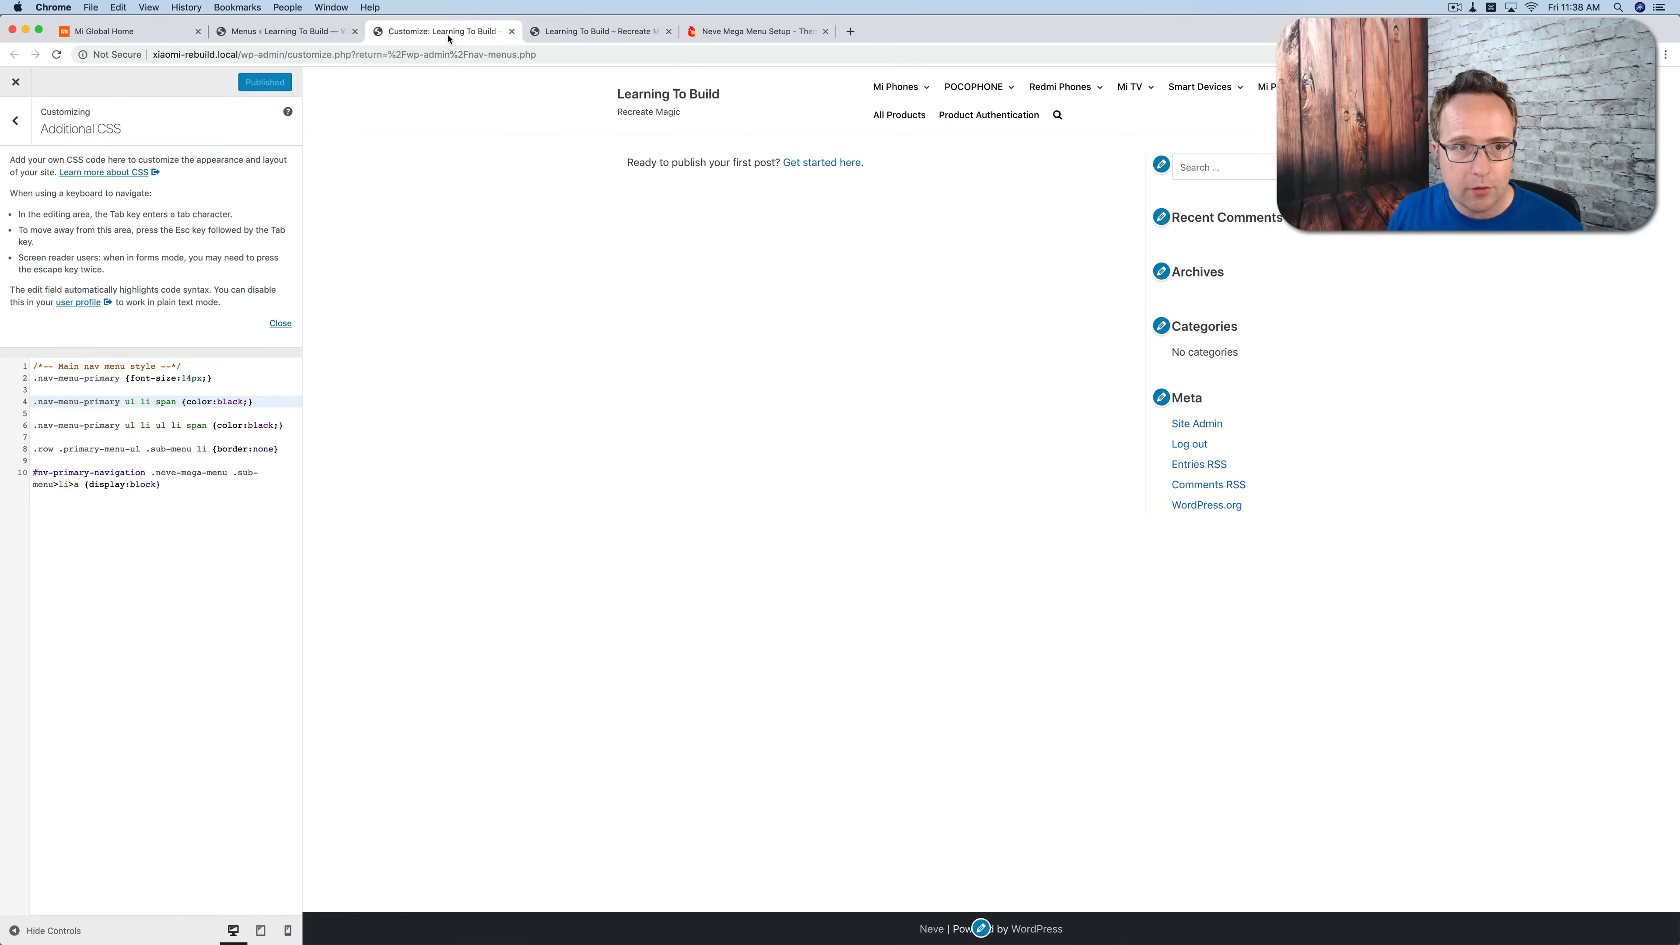
{"action": "left_click", "coordinate": [30, 121]}
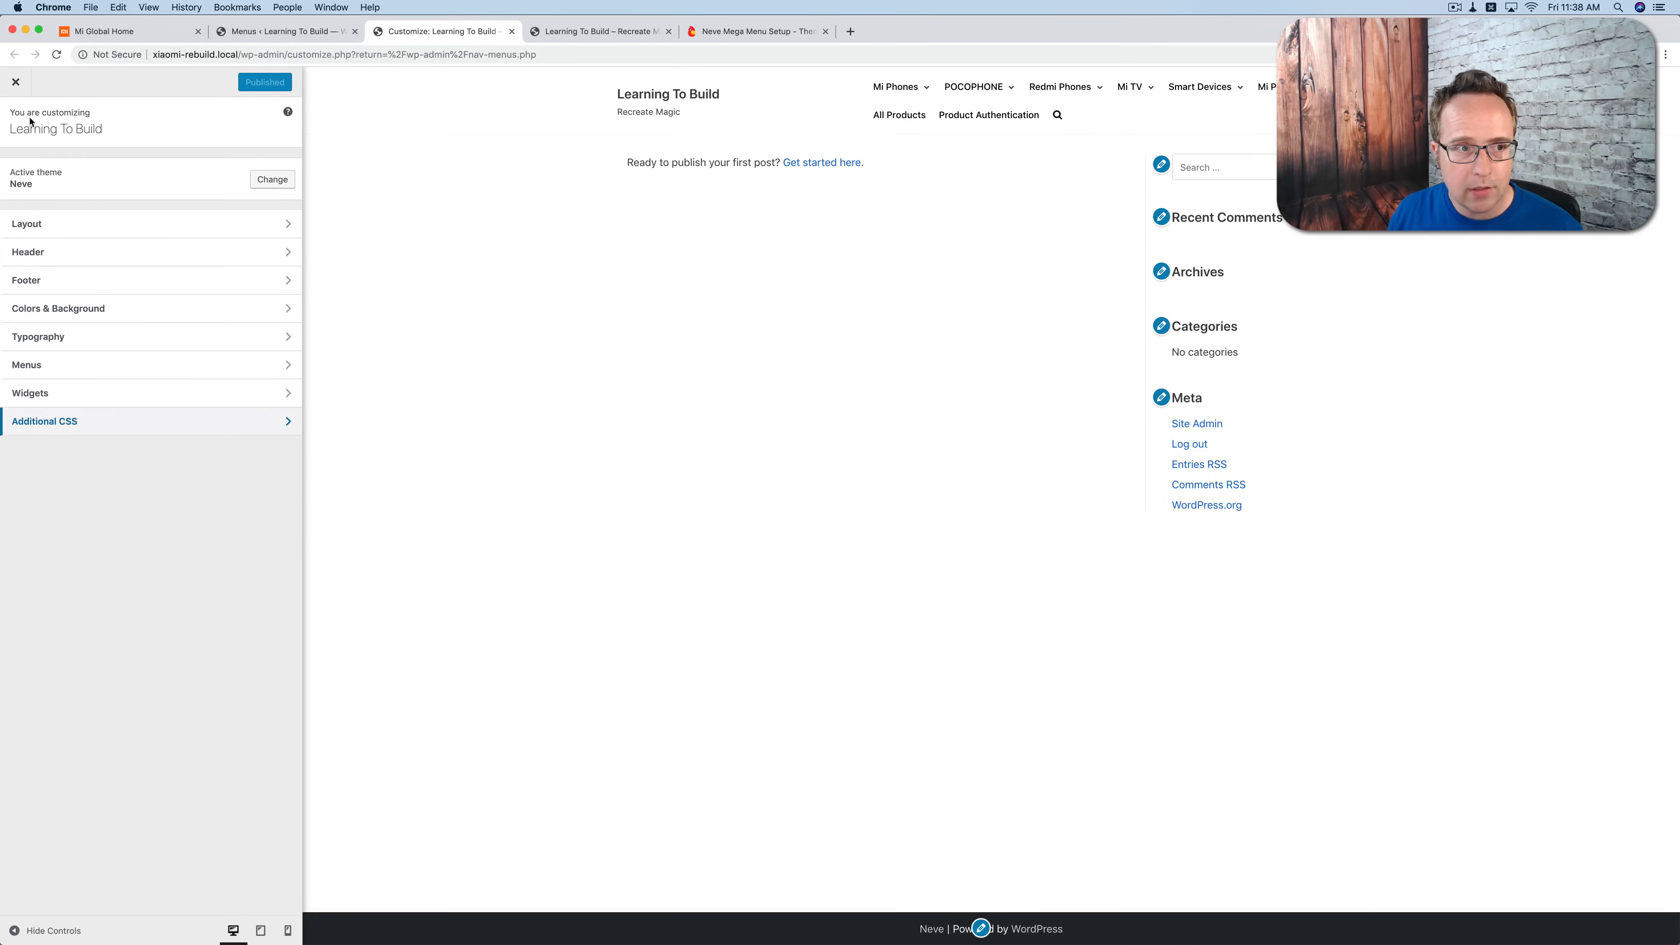
{"action": "left_click", "coordinate": [283, 254]}
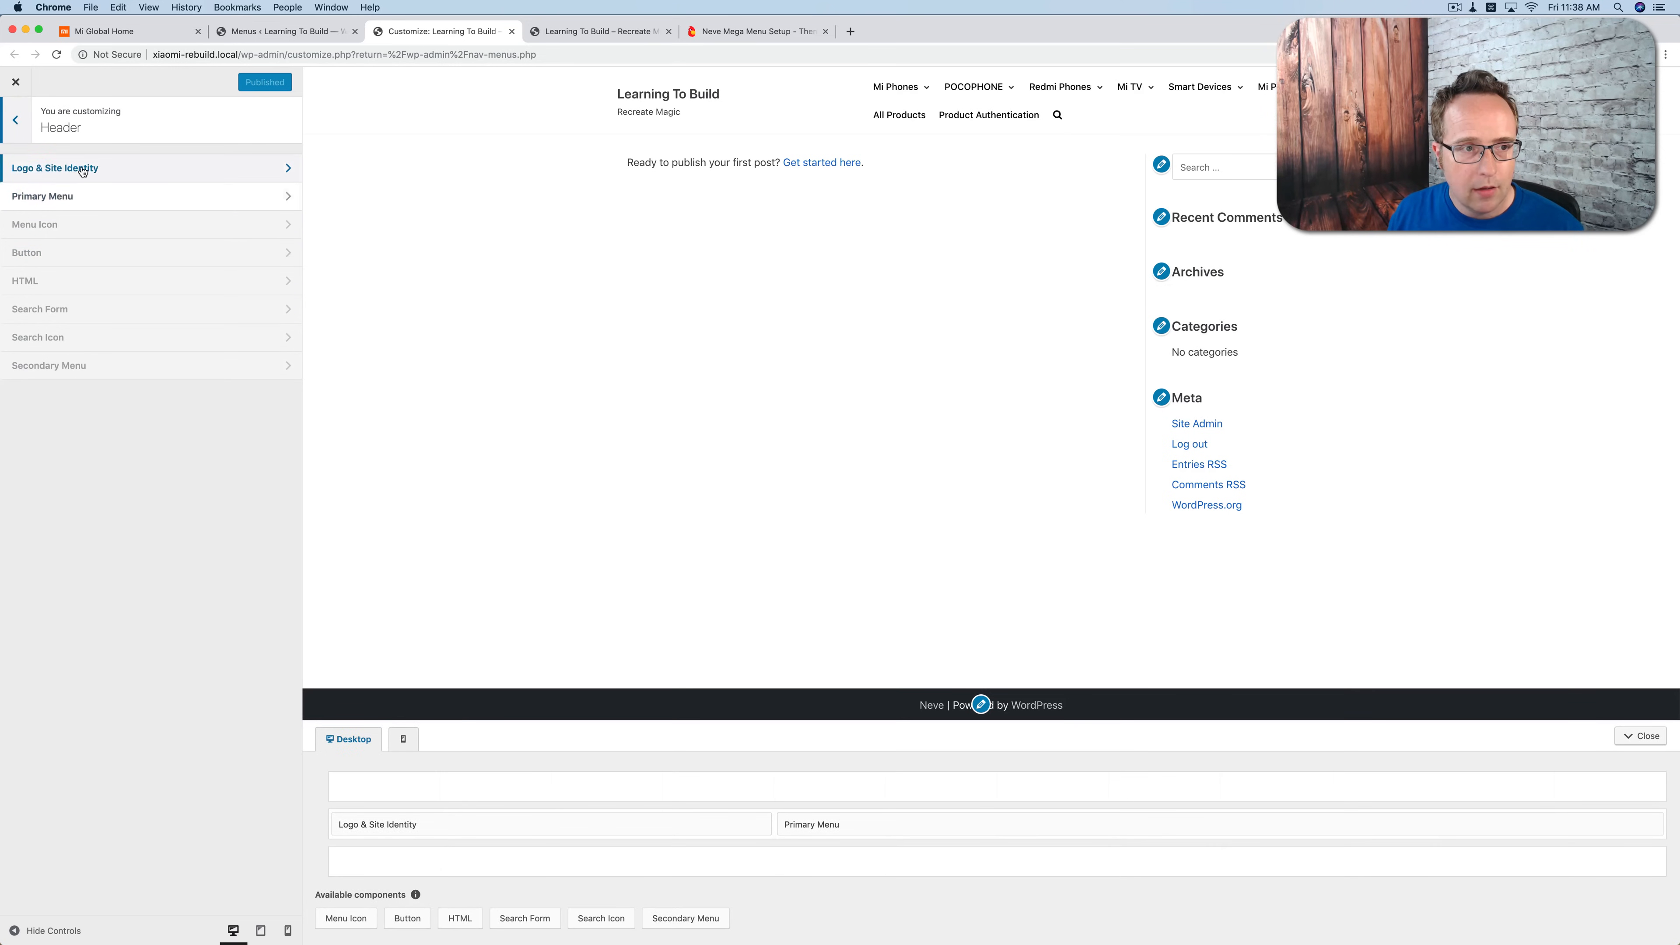
{"action": "left_click", "coordinate": [81, 169]}
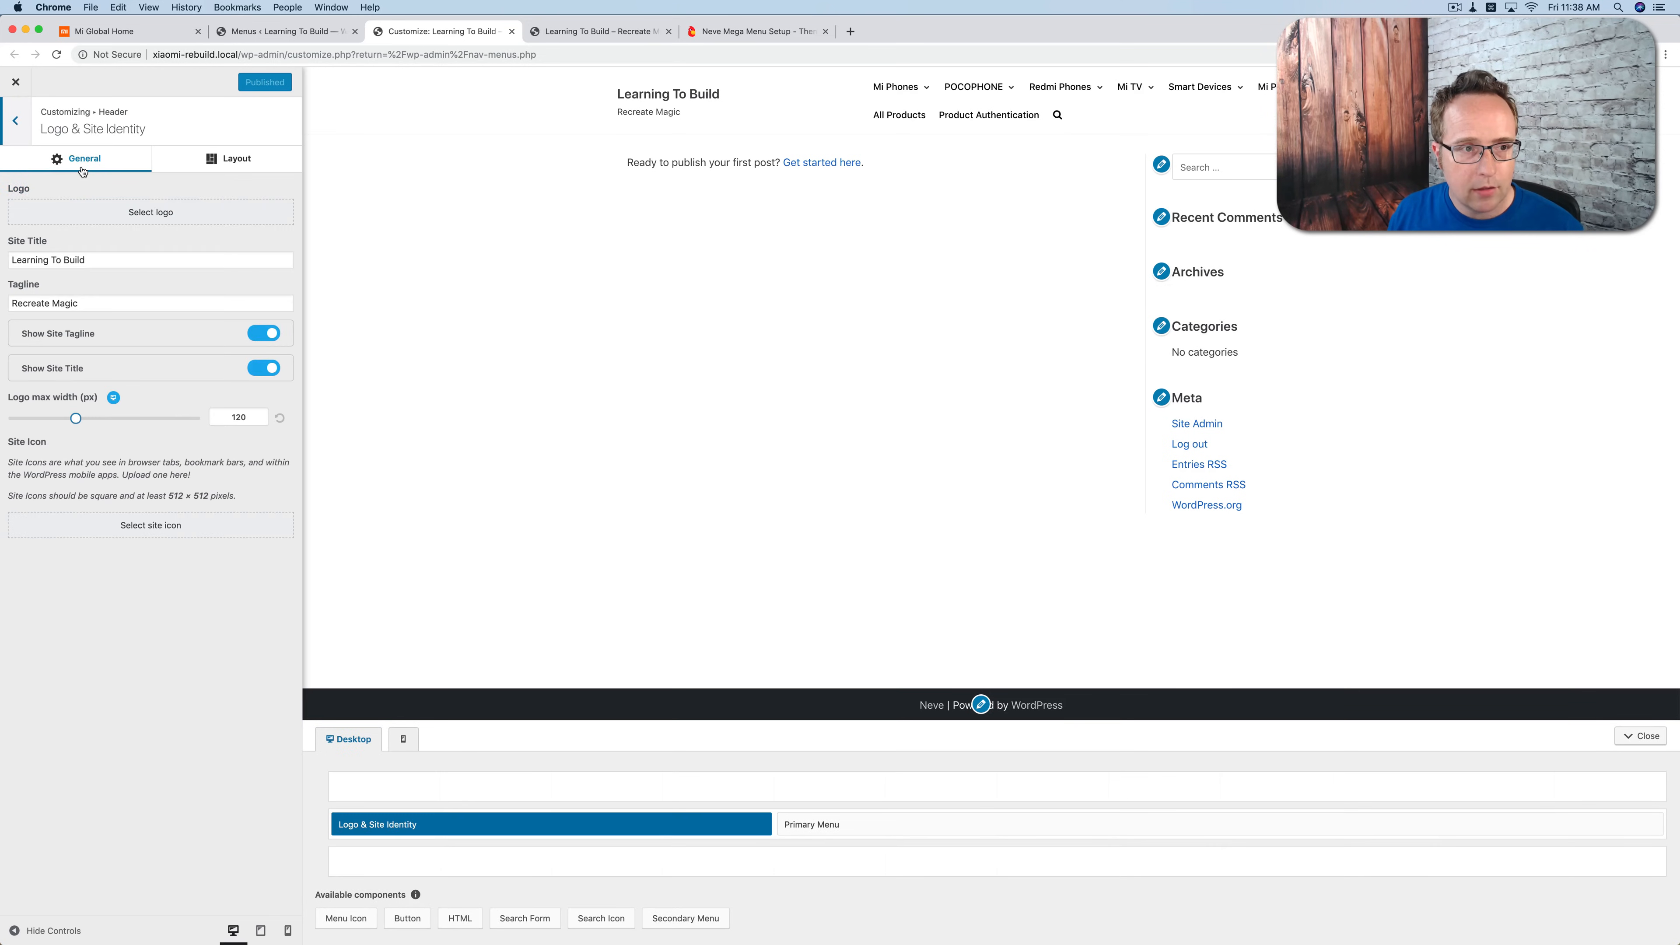
{"action": "left_click", "coordinate": [152, 213]}
{"action": "left_click", "coordinate": [814, 249]}
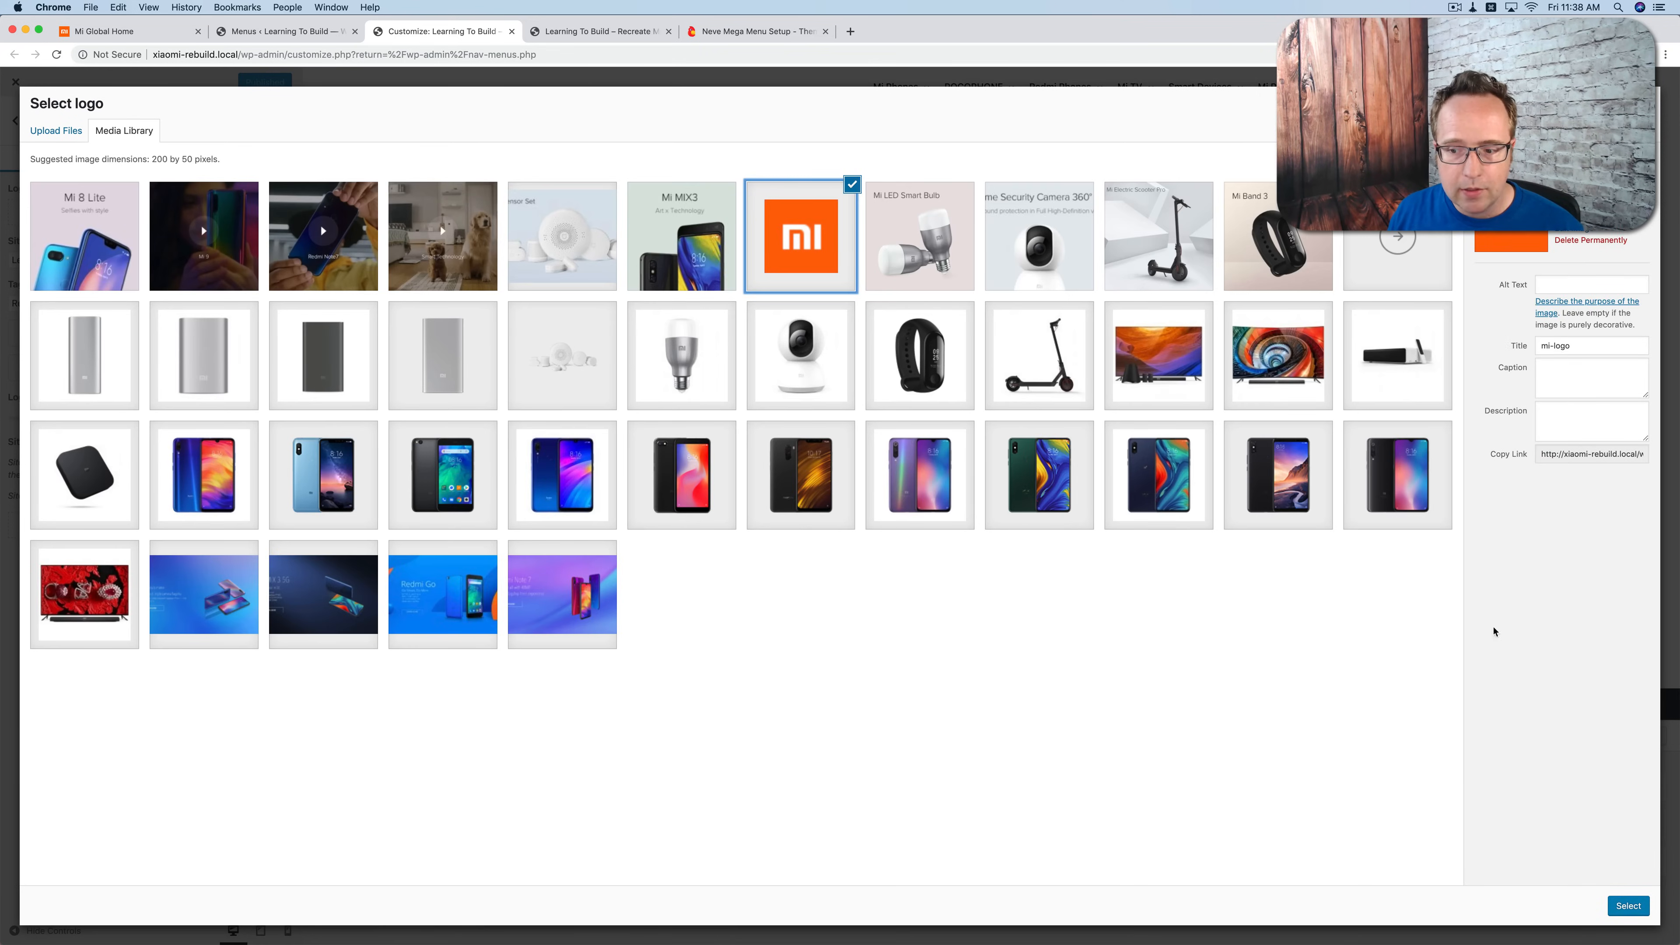
{"action": "left_click", "coordinate": [1634, 908]}
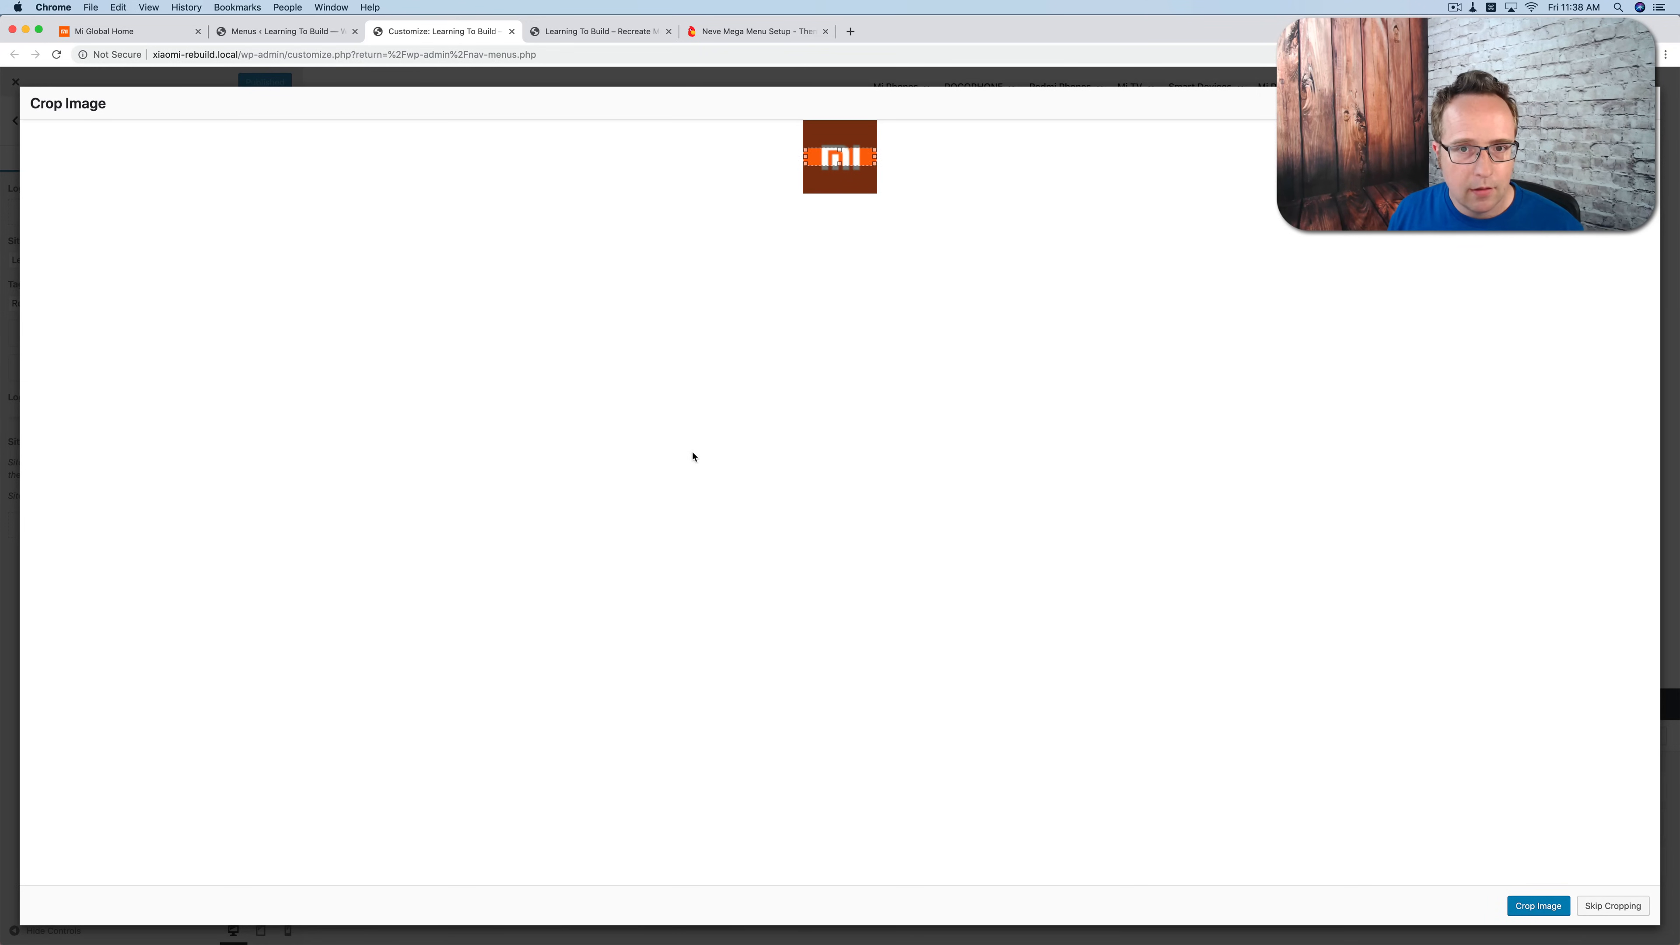
{"action": "left_click", "coordinate": [1609, 907]}
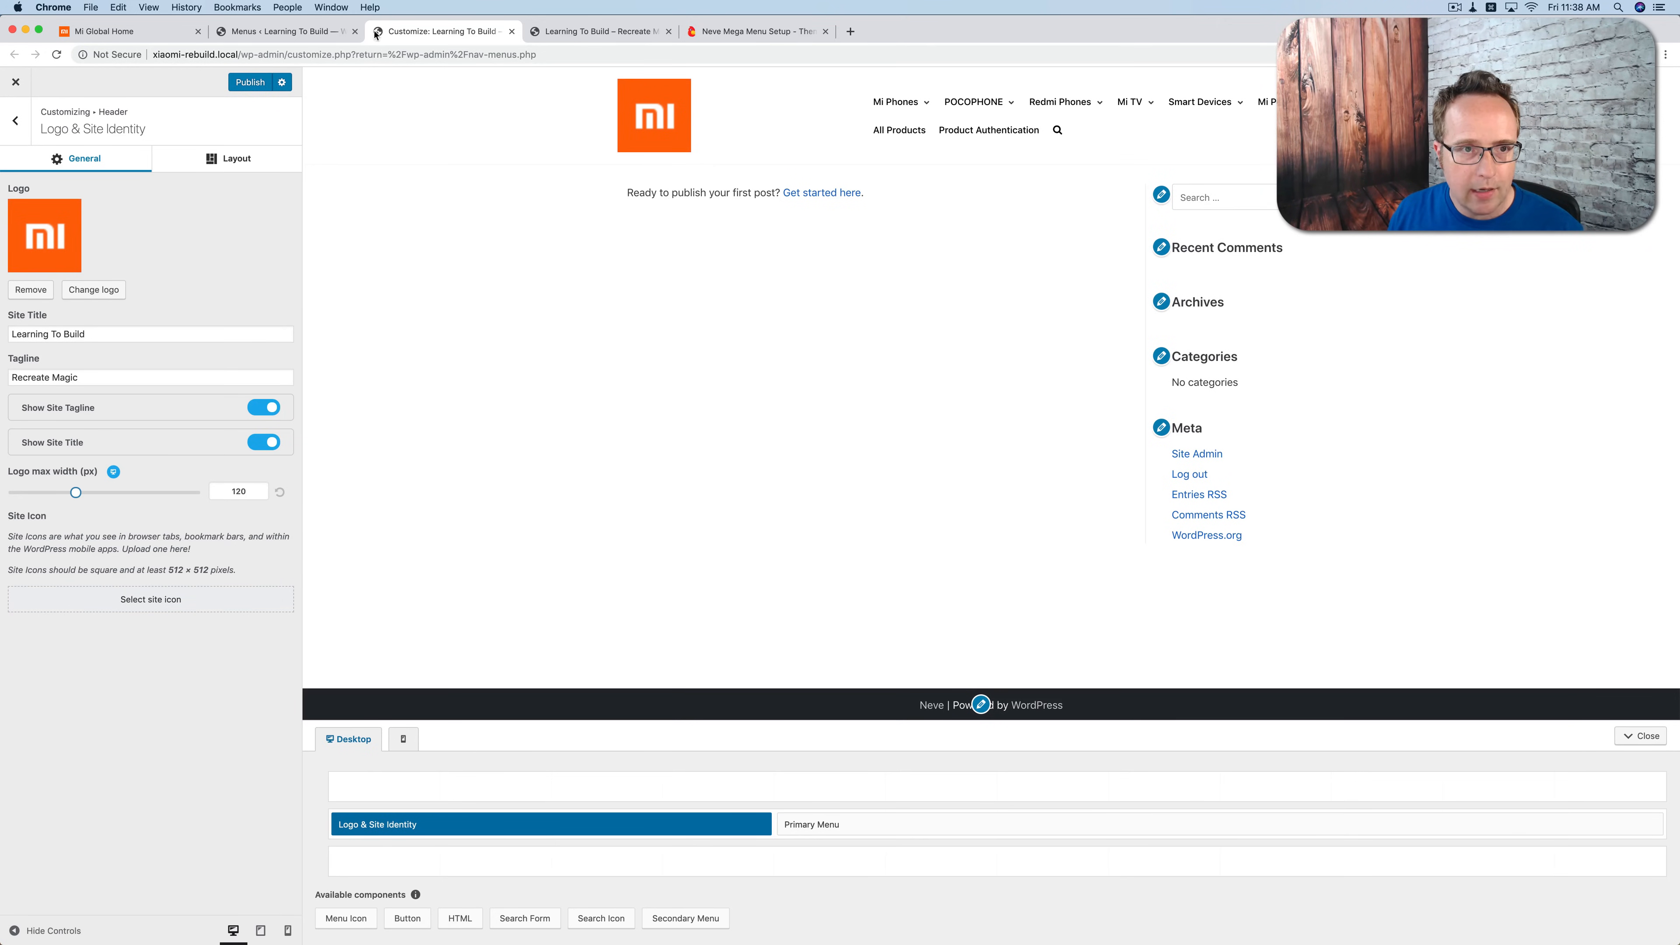
Step: Set the orange mi-logo image as the site icon without cropping it
{"action": "left_click", "coordinate": [219, 598]}
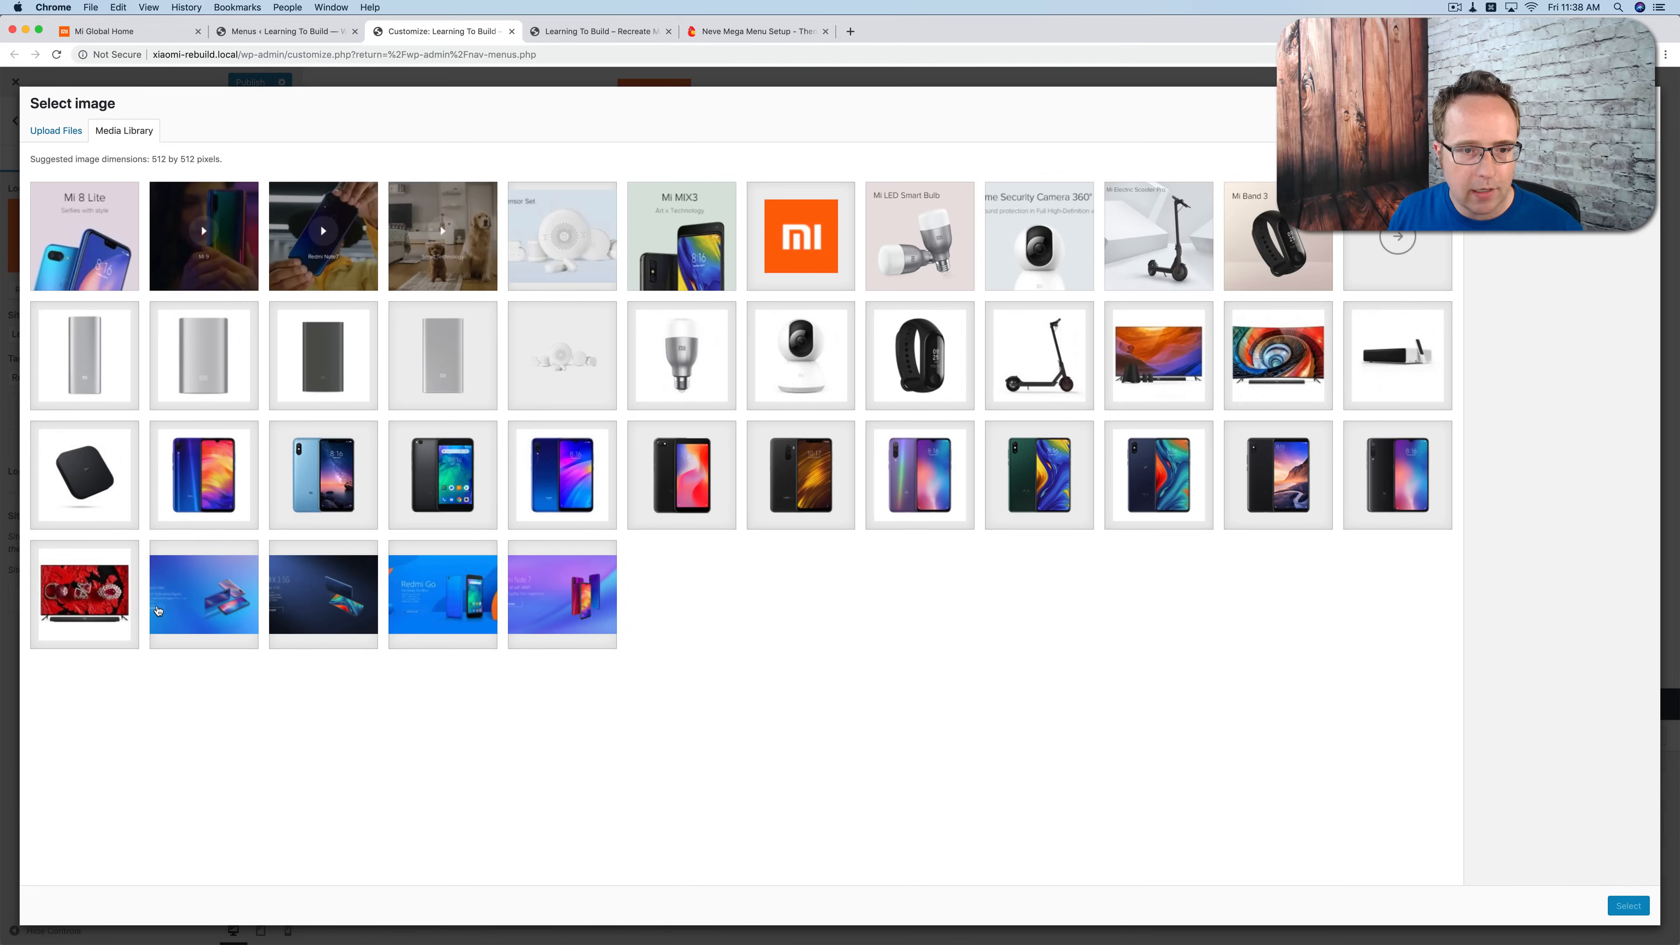
{"action": "left_click", "coordinate": [834, 247]}
{"action": "left_click", "coordinate": [1629, 910]}
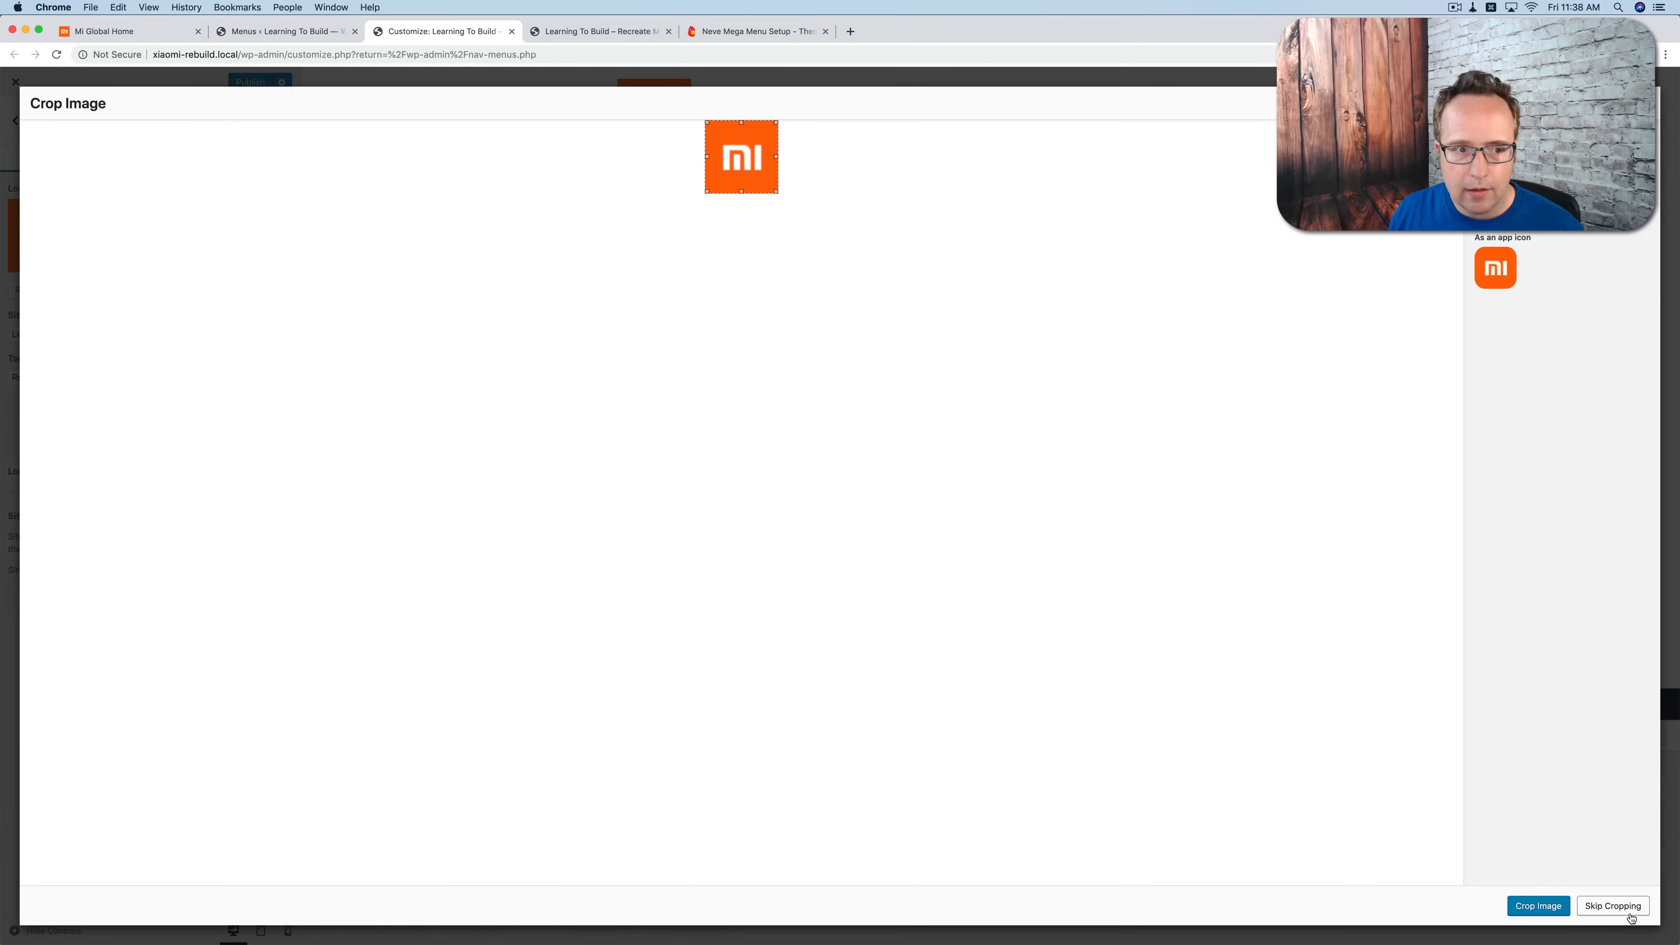
{"action": "left_click", "coordinate": [1614, 905]}
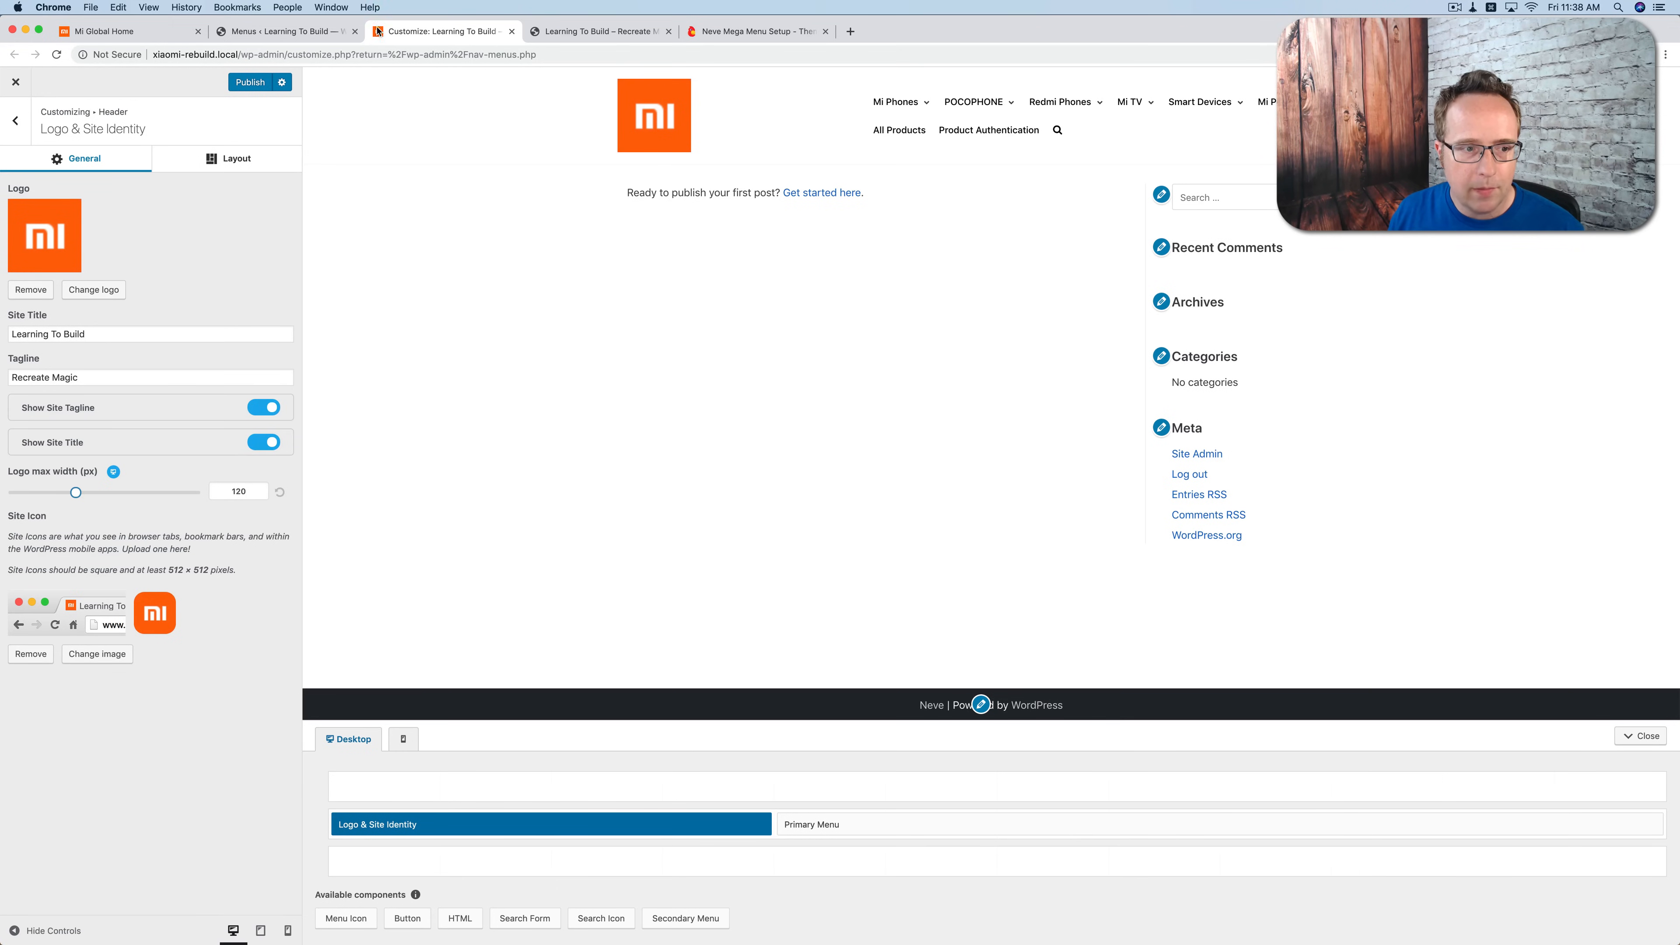
Step: Remove the search icon from the header's Primary Menu by setting its Last Menu Item to None
{"action": "left_click", "coordinate": [16, 133]}
{"action": "left_click", "coordinate": [131, 197]}
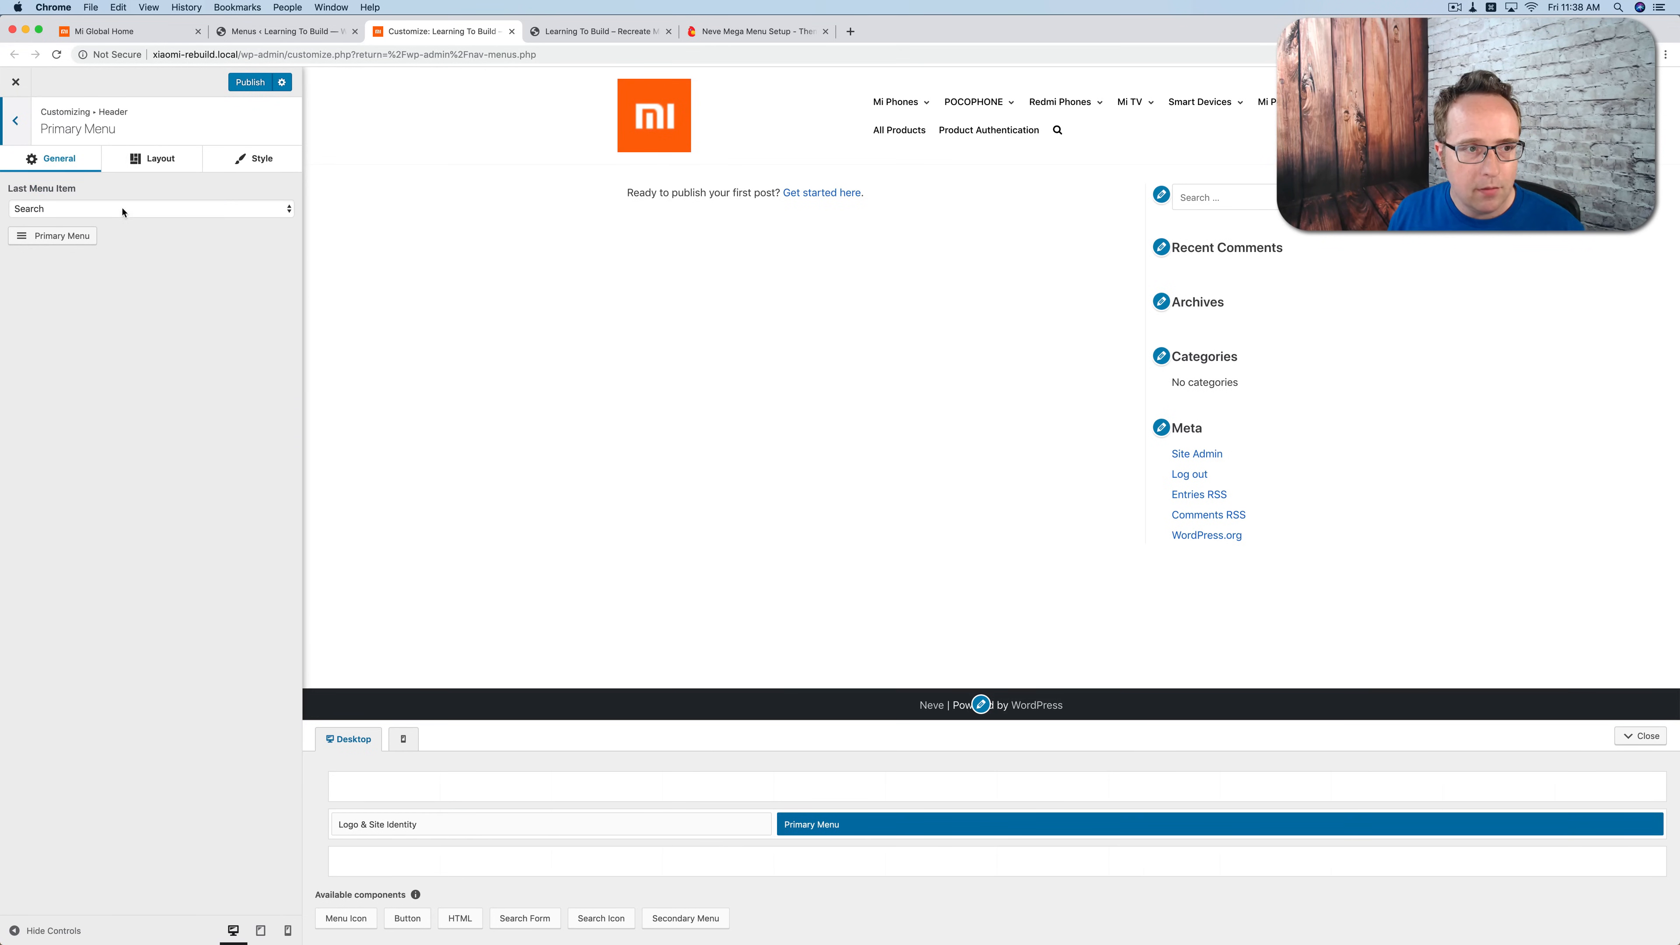
{"action": "left_click", "coordinate": [43, 205]}
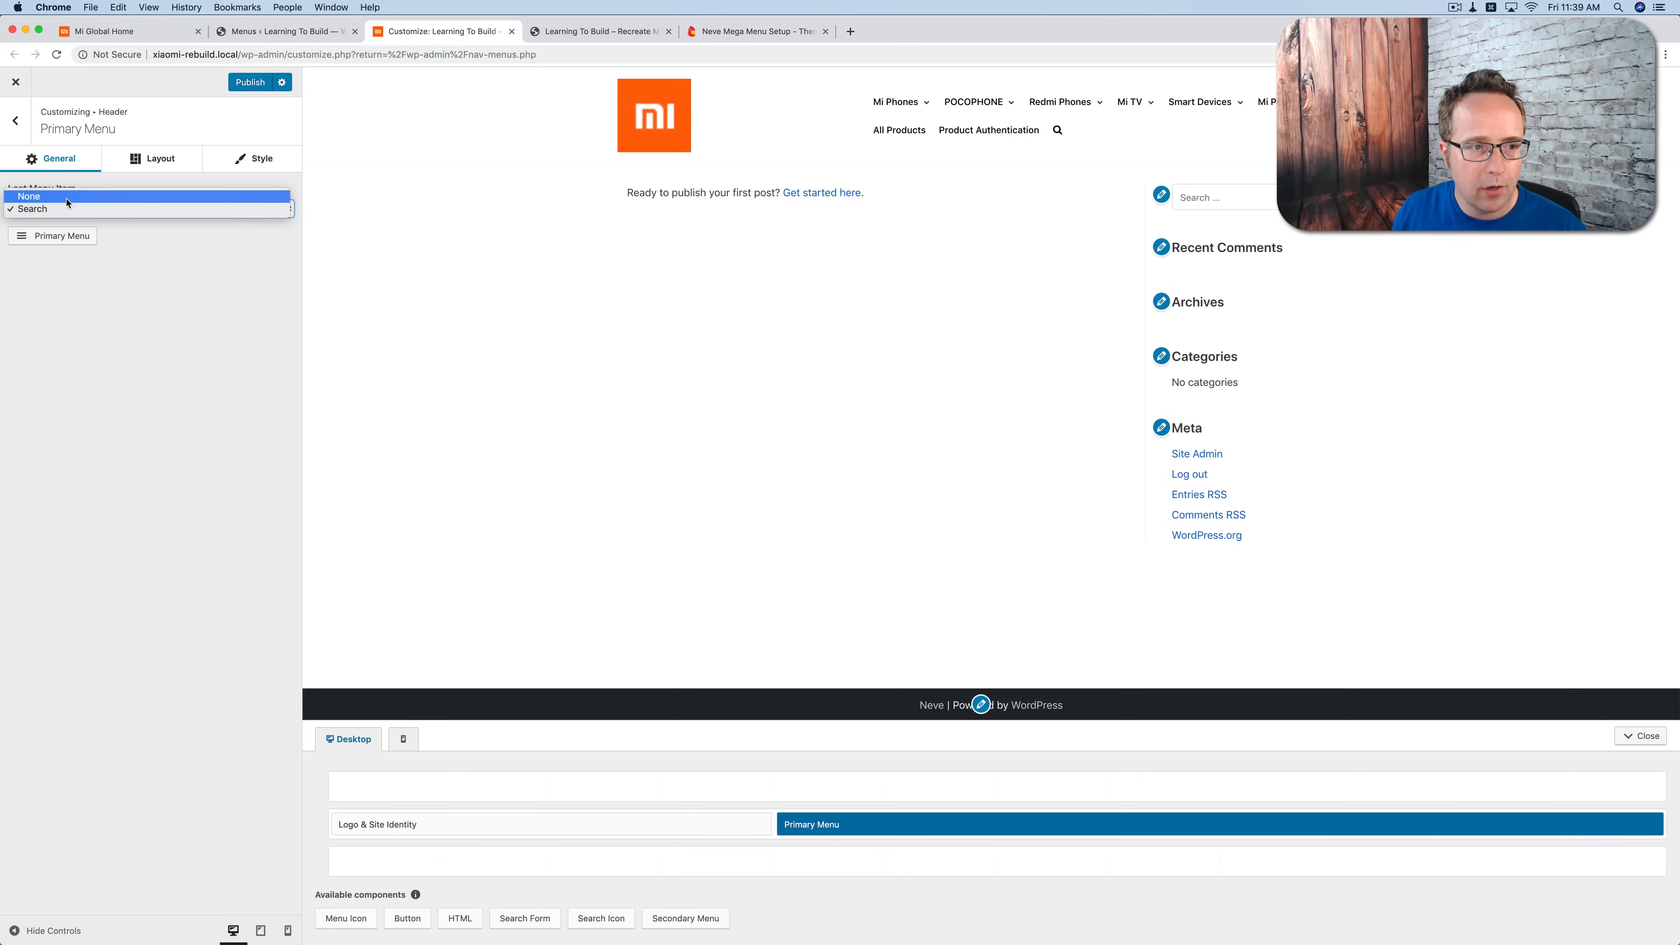
{"action": "left_click", "coordinate": [40, 193]}
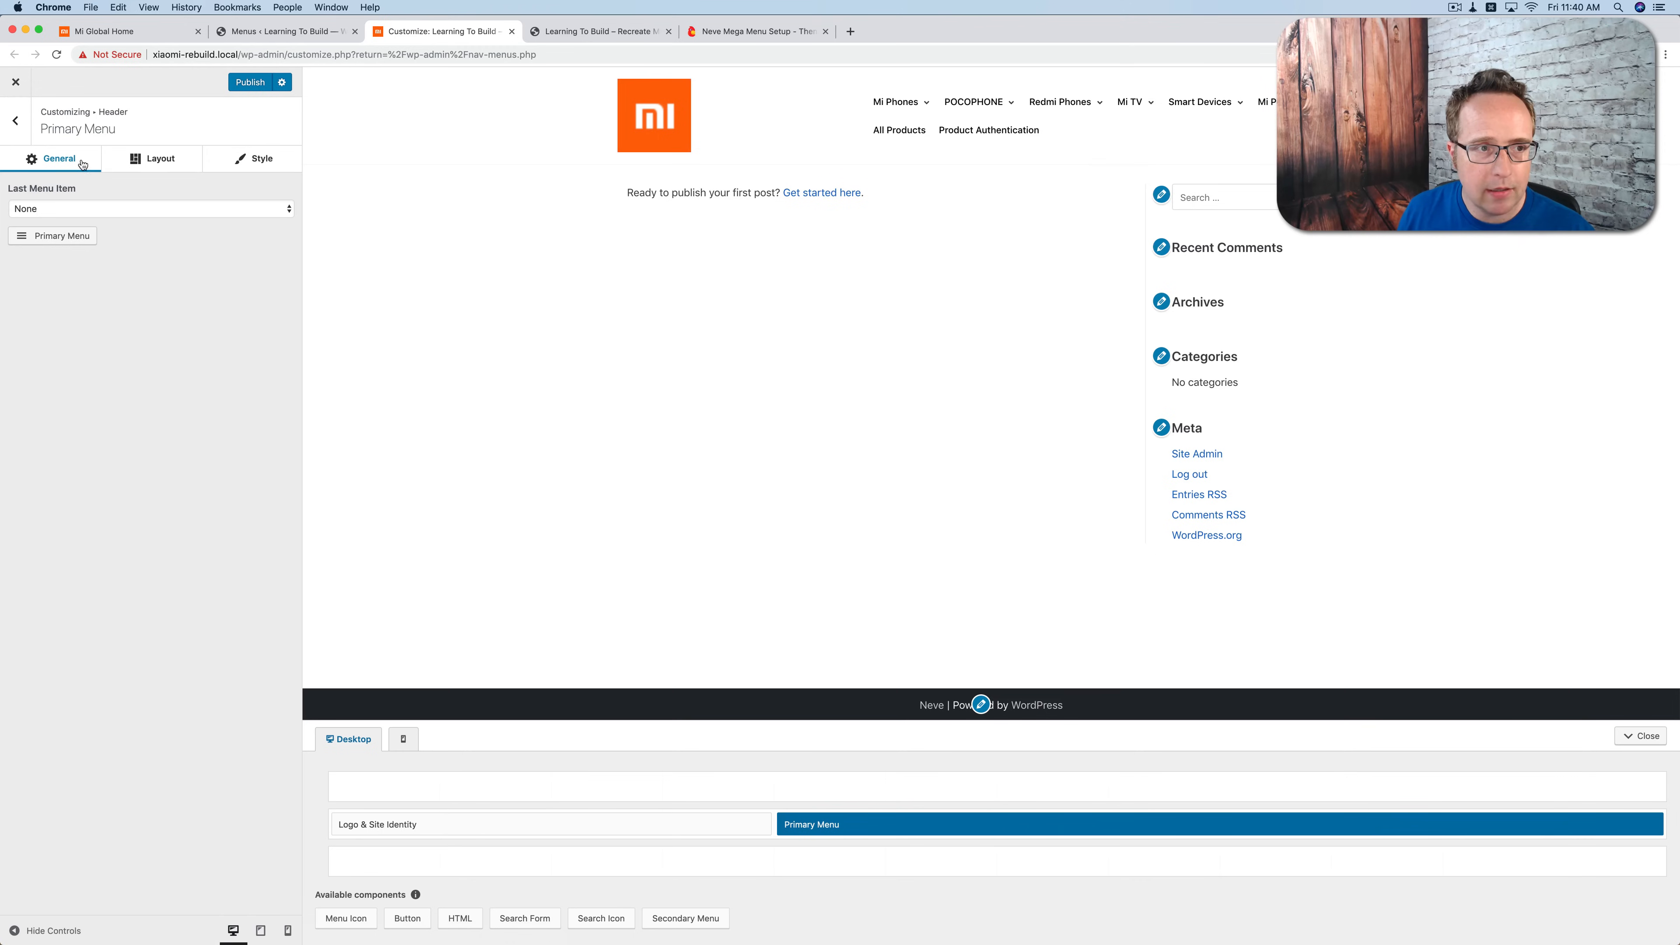
Step: Set the layout's container width to 1667 px and check how the primary menu fits
{"action": "left_click", "coordinate": [16, 121]}
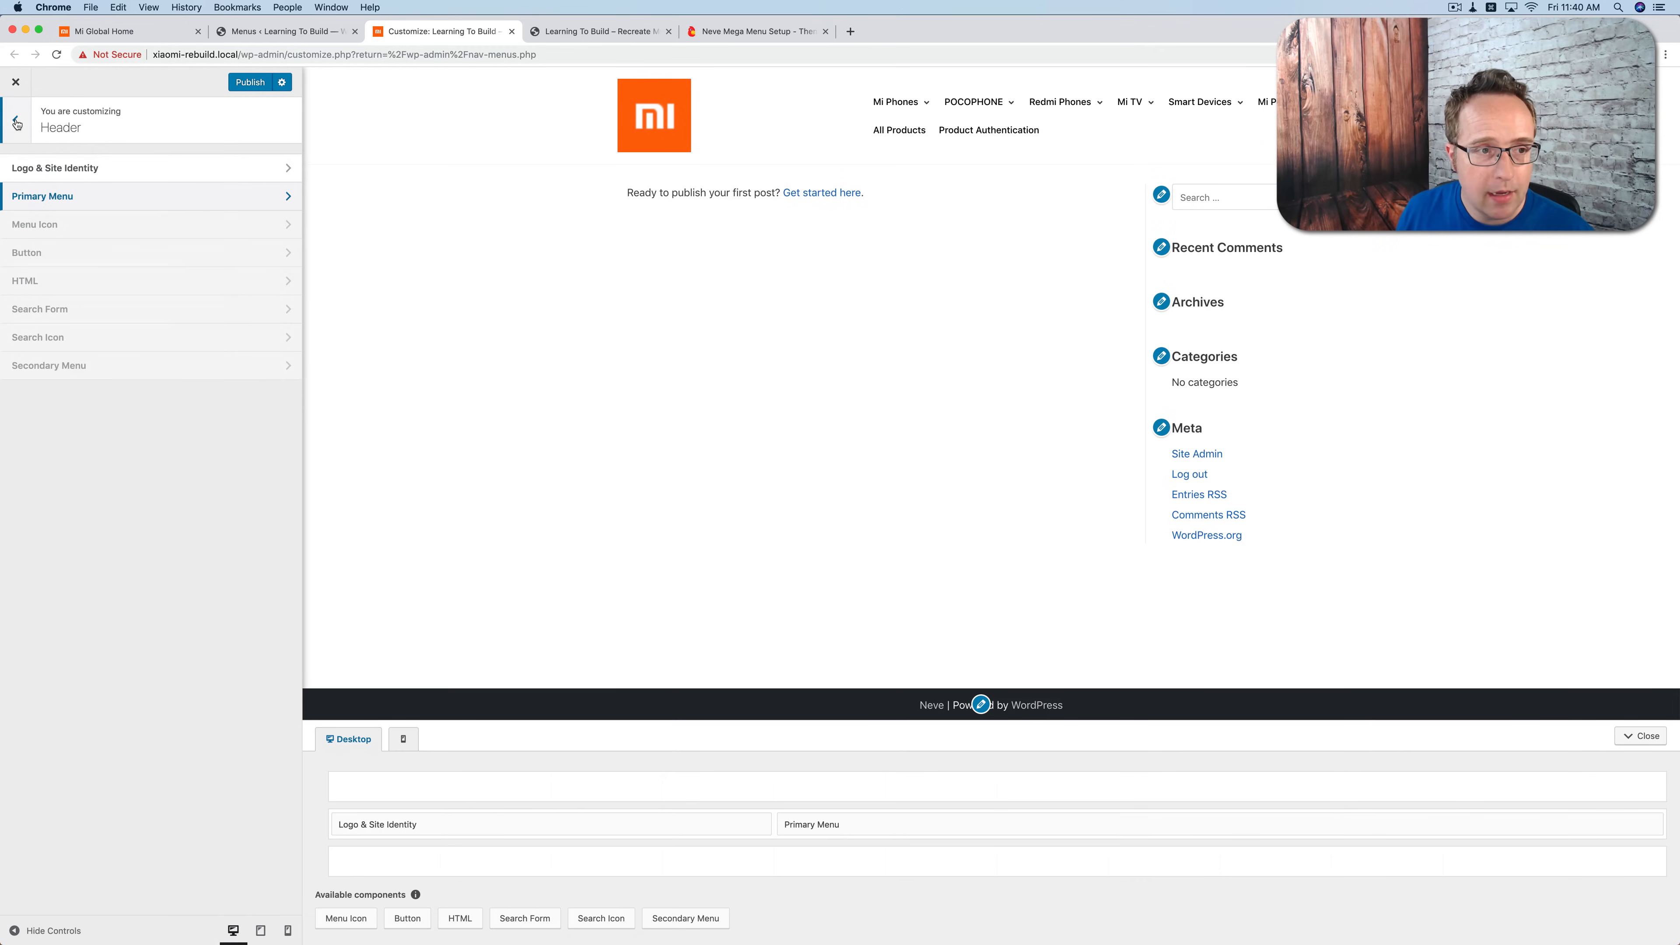
{"action": "left_click", "coordinate": [25, 125]}
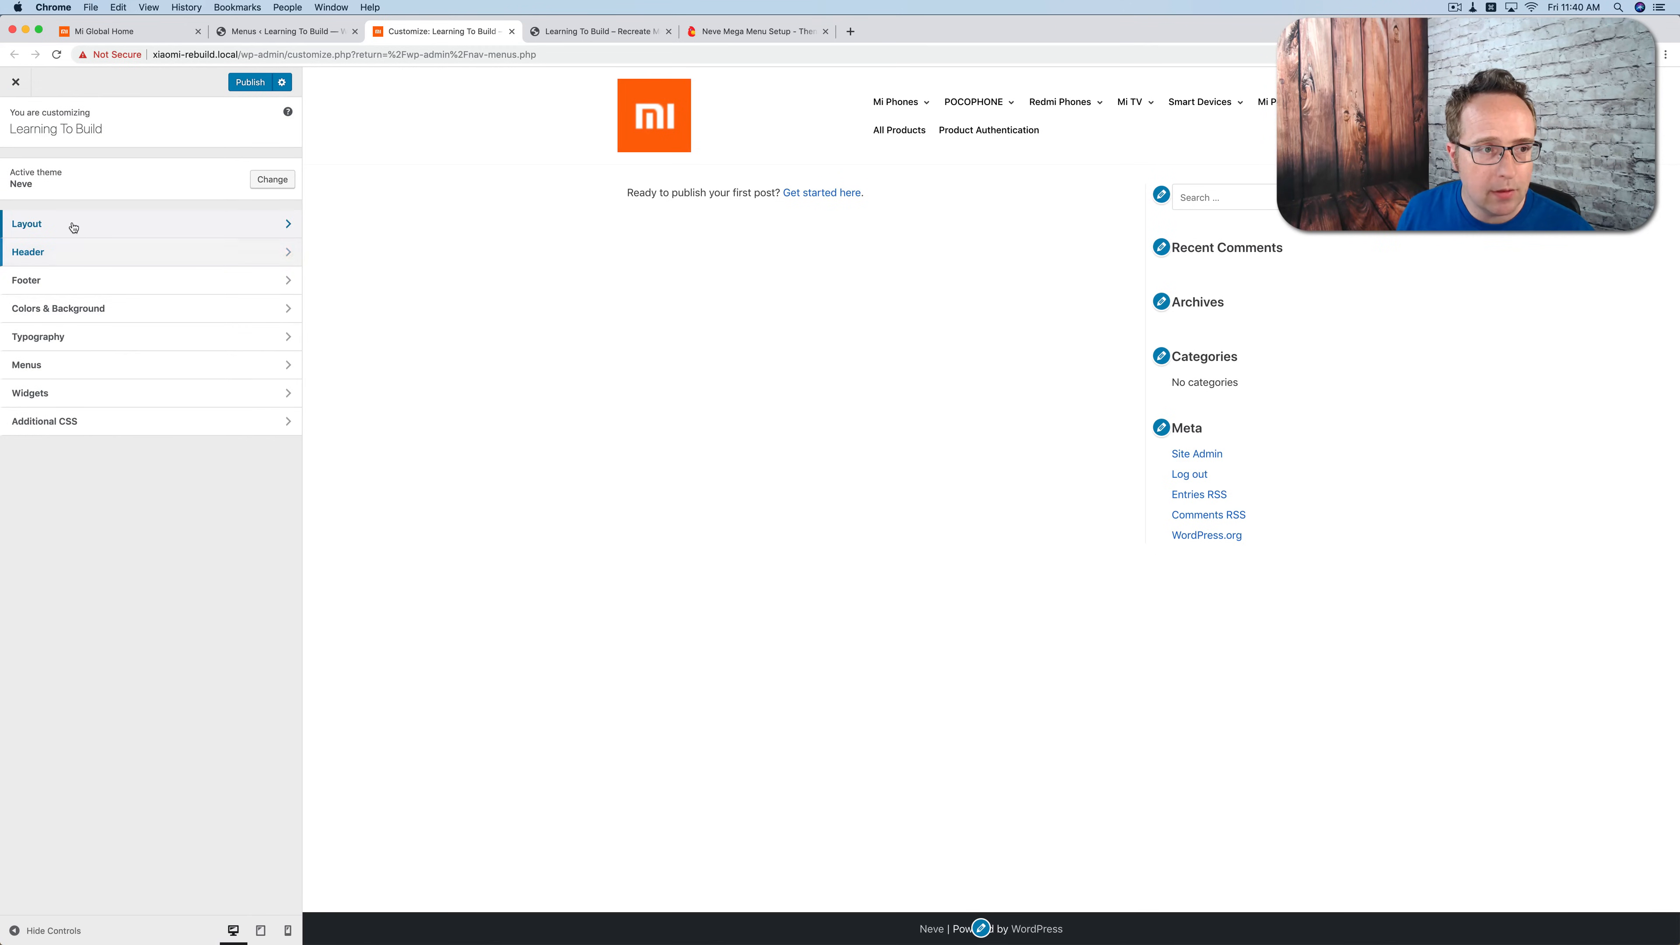
{"action": "left_click", "coordinate": [68, 224]}
{"action": "left_click", "coordinate": [79, 168]}
{"action": "left_click", "coordinate": [238, 185]}
{"action": "type", "text": "1667"}
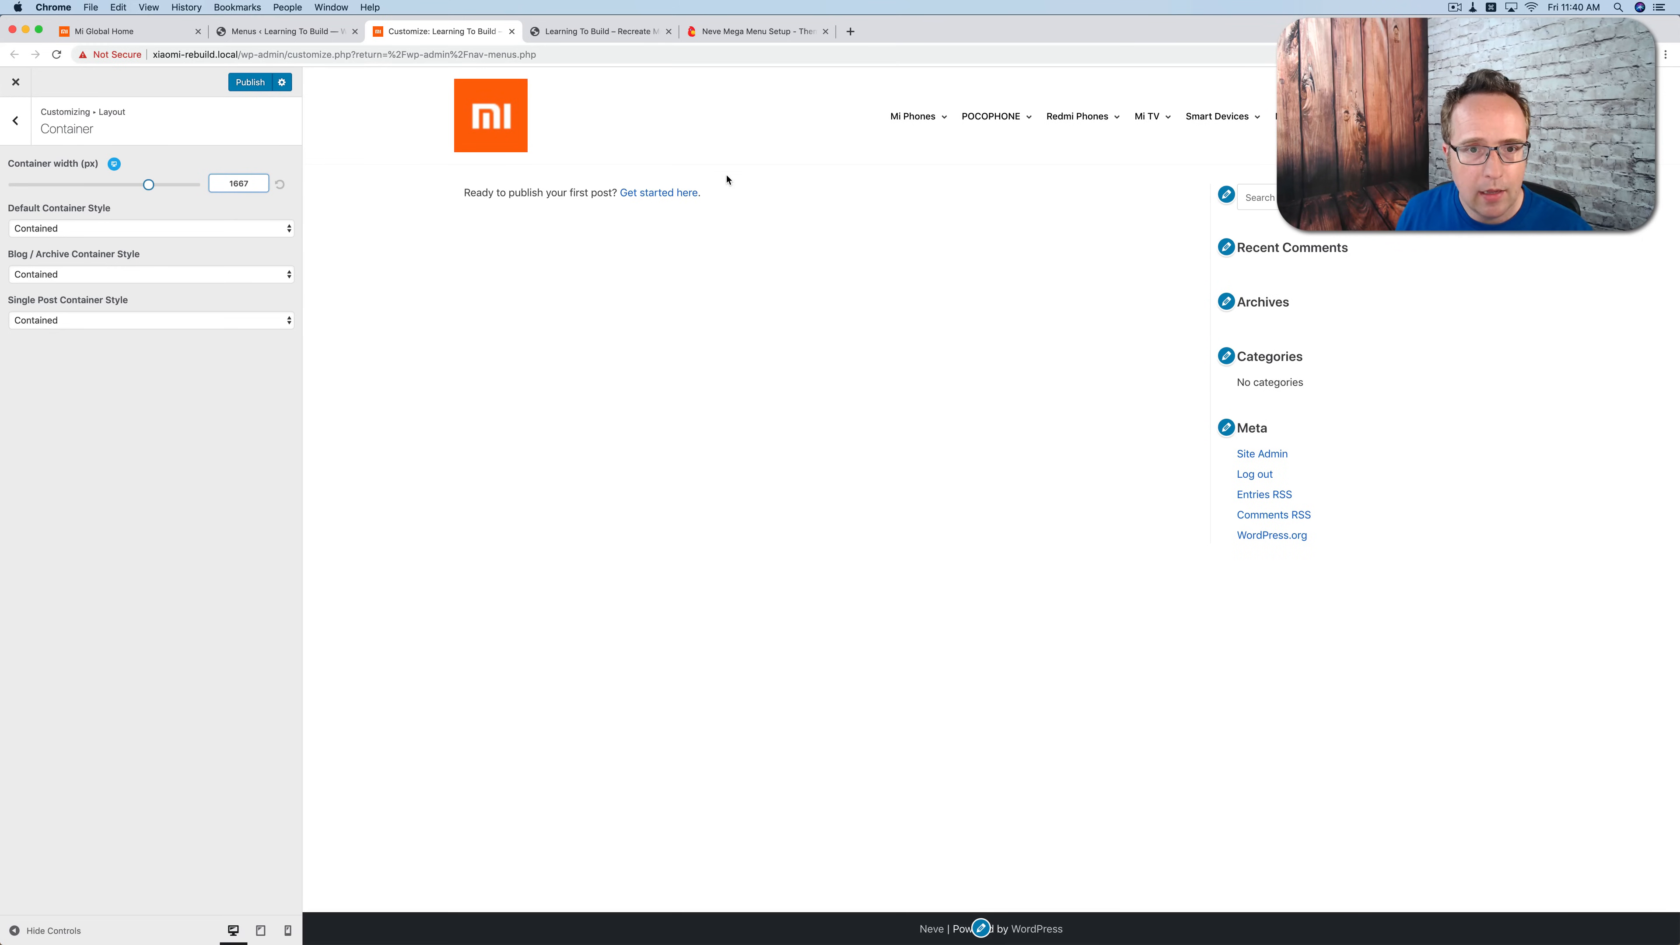
{"action": "mouse_move", "coordinate": [1154, 117]}
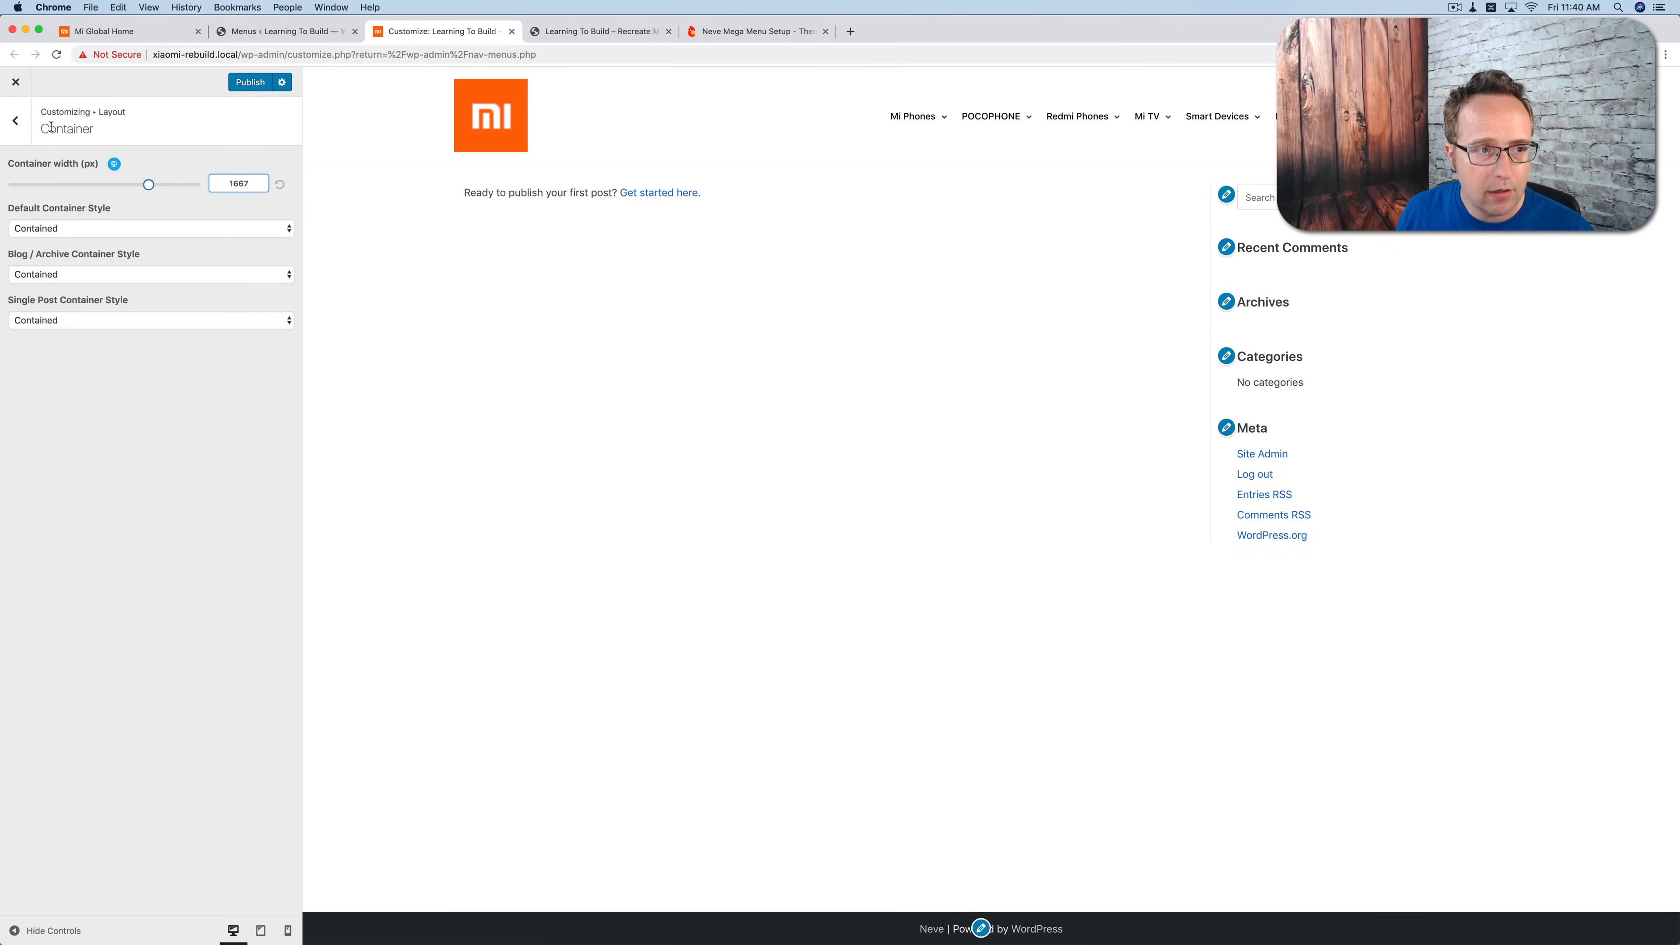
Step: Reduce the header logo's max width to 60 px for desktop in the Logo & Site Identity settings
{"action": "left_click", "coordinate": [15, 121]}
{"action": "left_click", "coordinate": [15, 120]}
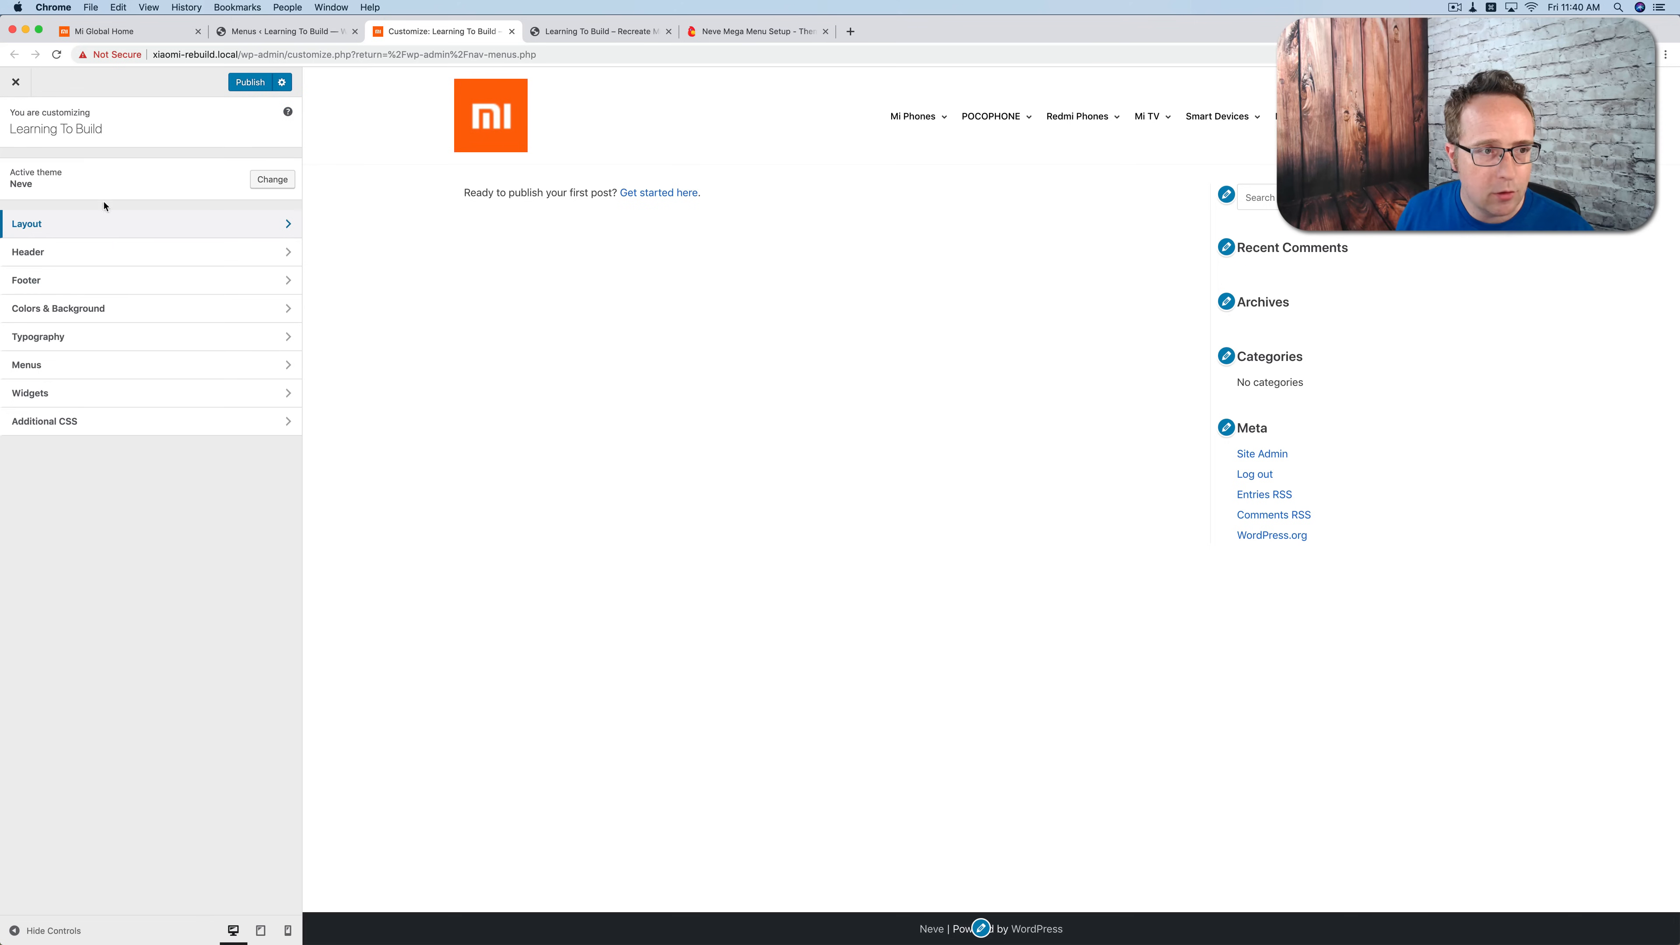
{"action": "left_click", "coordinate": [106, 257]}
{"action": "left_click", "coordinate": [125, 173]}
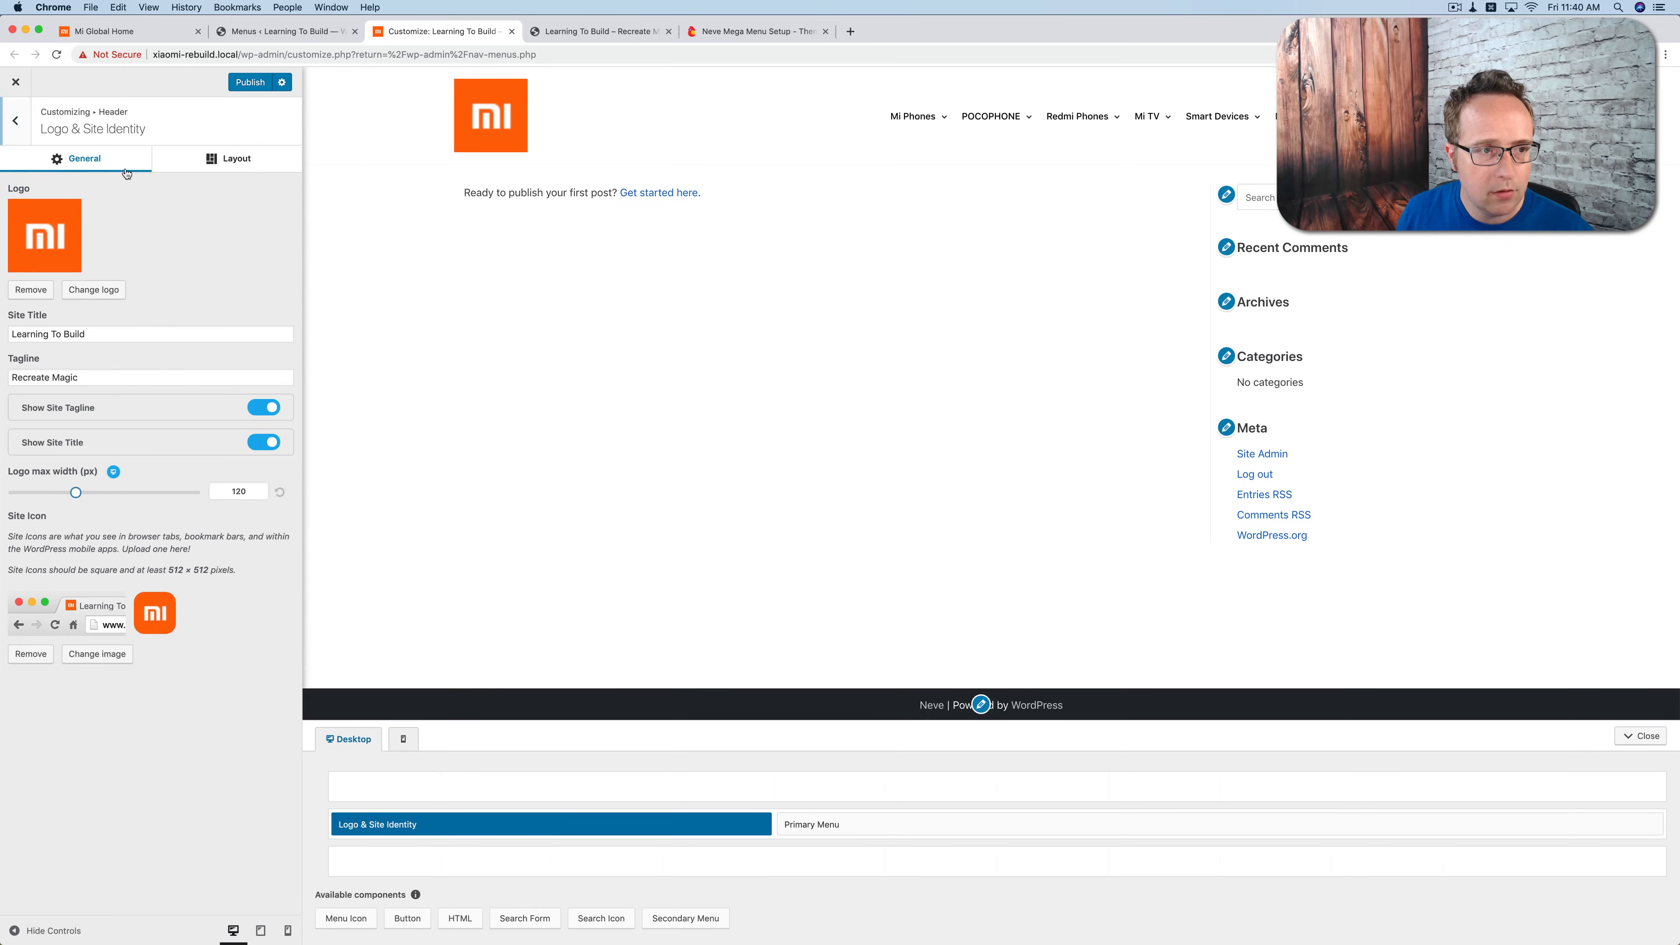
{"action": "left_click_drag", "start_coordinate": [76, 493], "coordinate": [45, 493]}
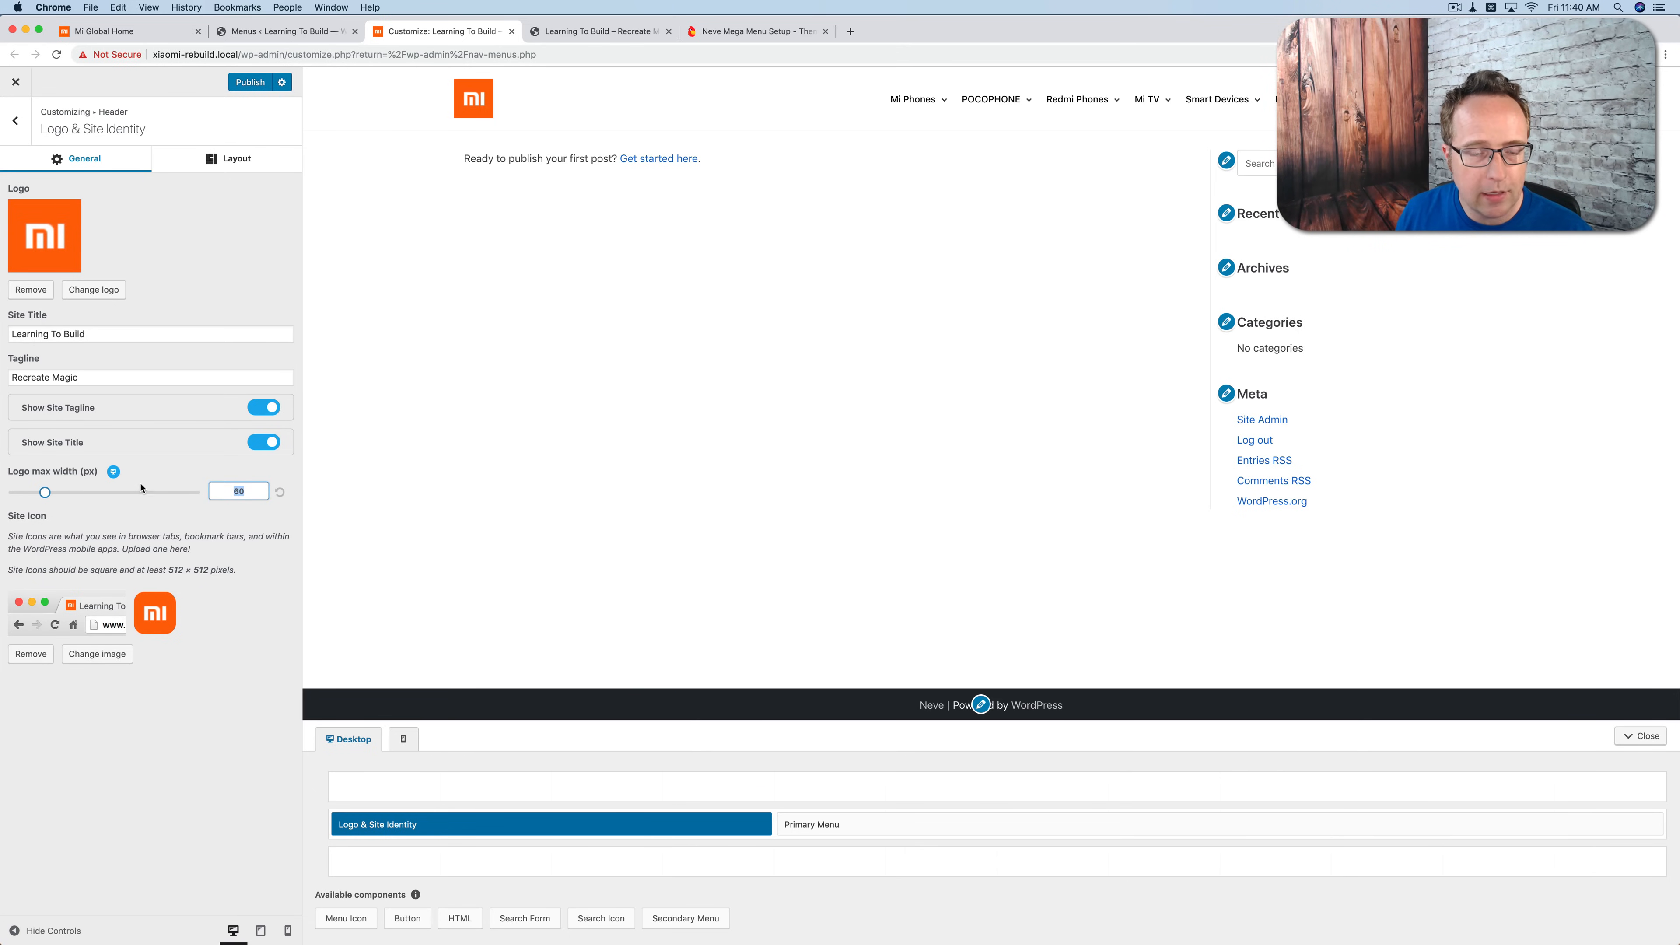
Step: Set the logo max width to 60 px for the tablet and mobile views too
{"action": "left_click", "coordinate": [115, 476]}
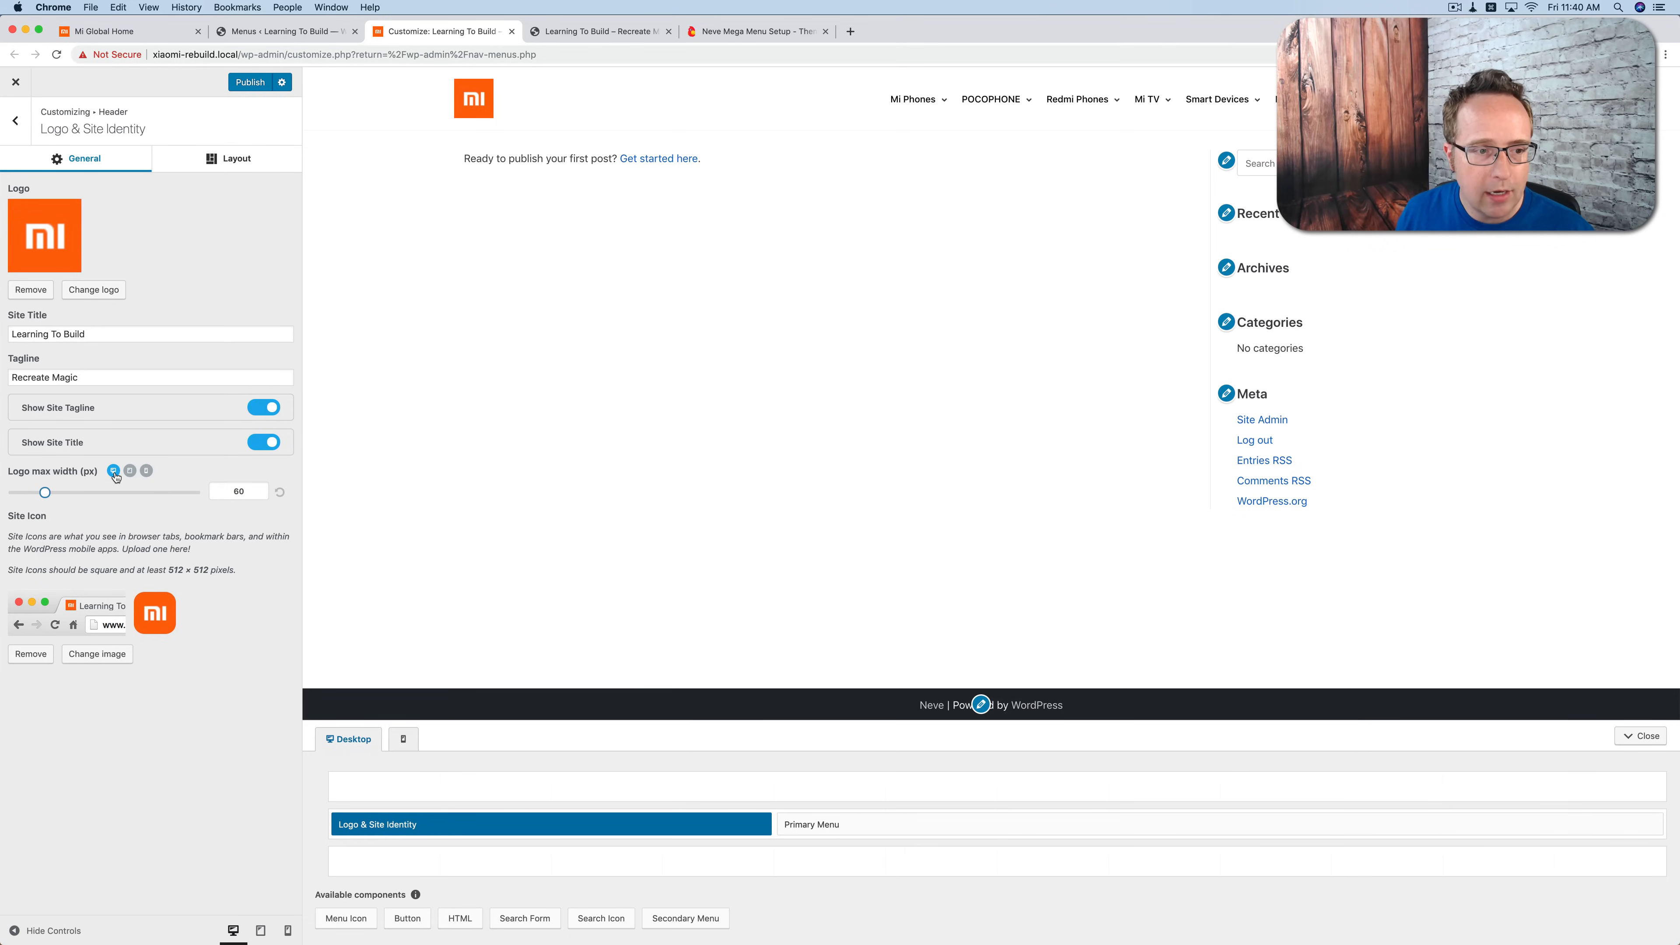
{"action": "left_click", "coordinate": [132, 472]}
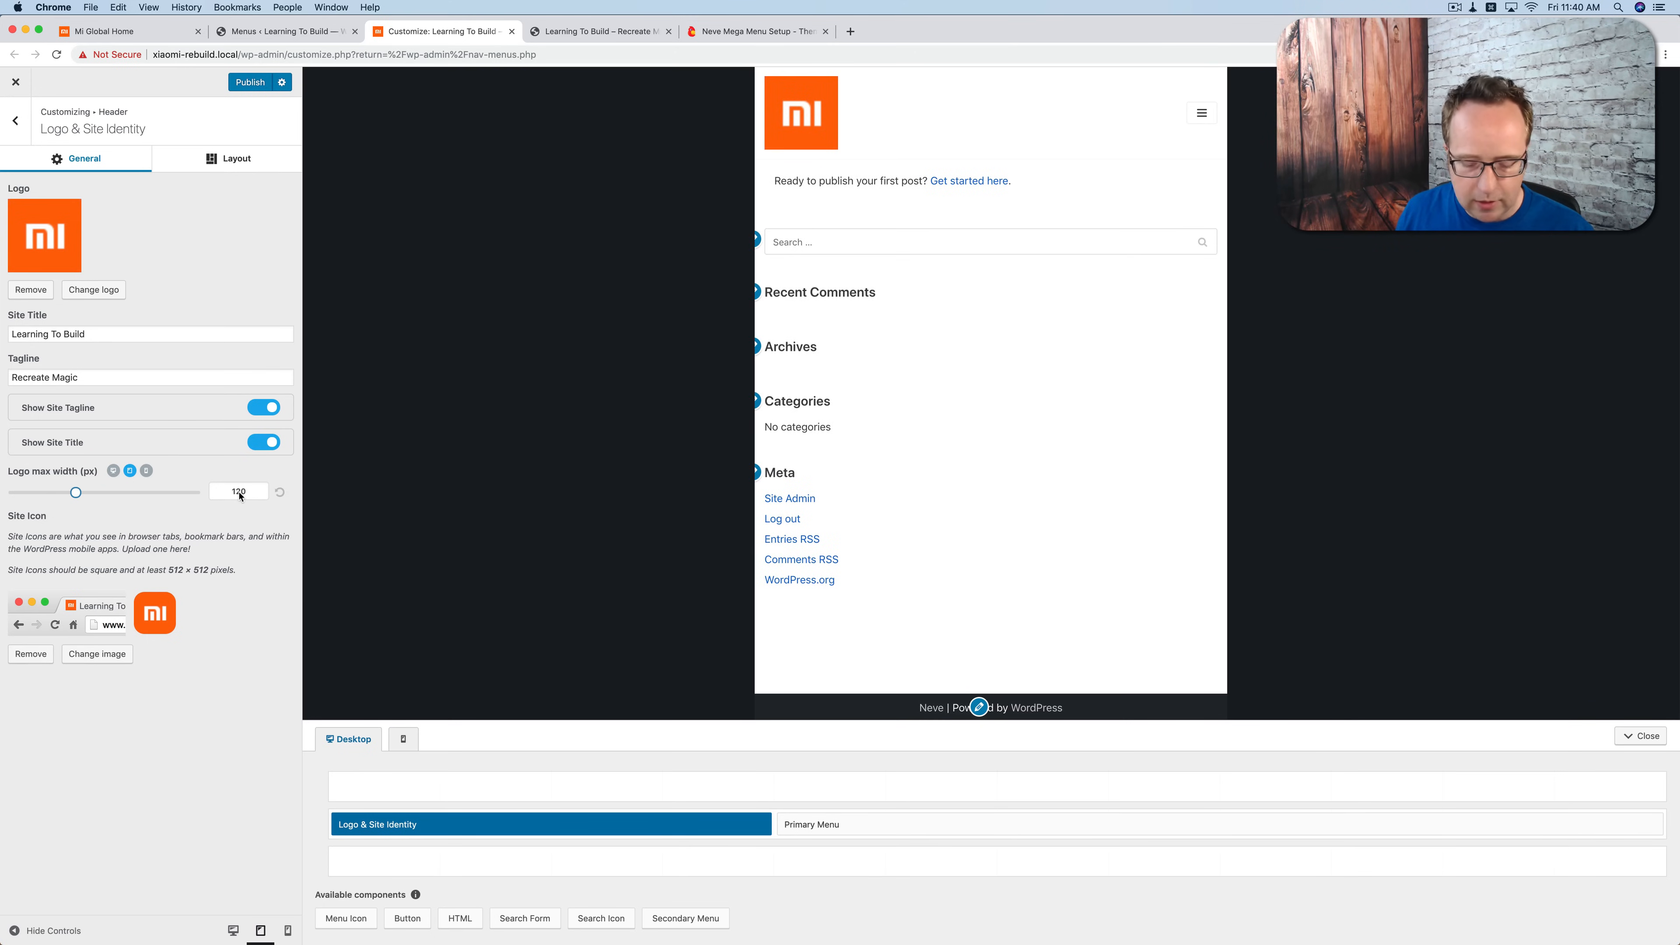
{"action": "left_click", "coordinate": [146, 470]}
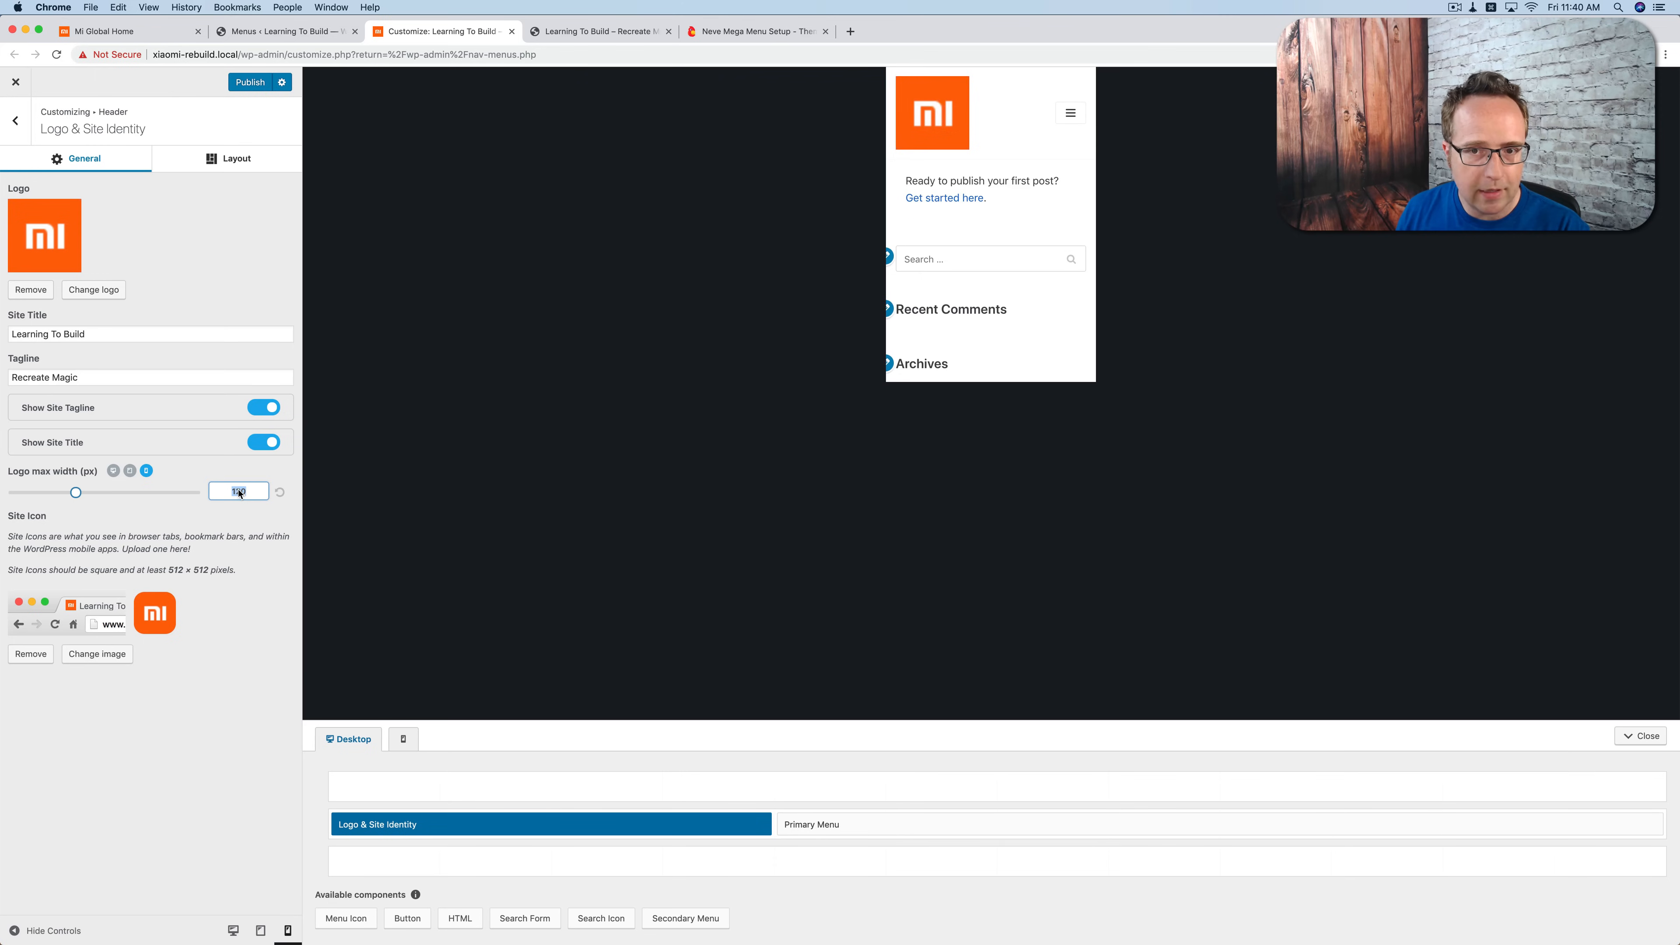
{"action": "type", "text": "60"}
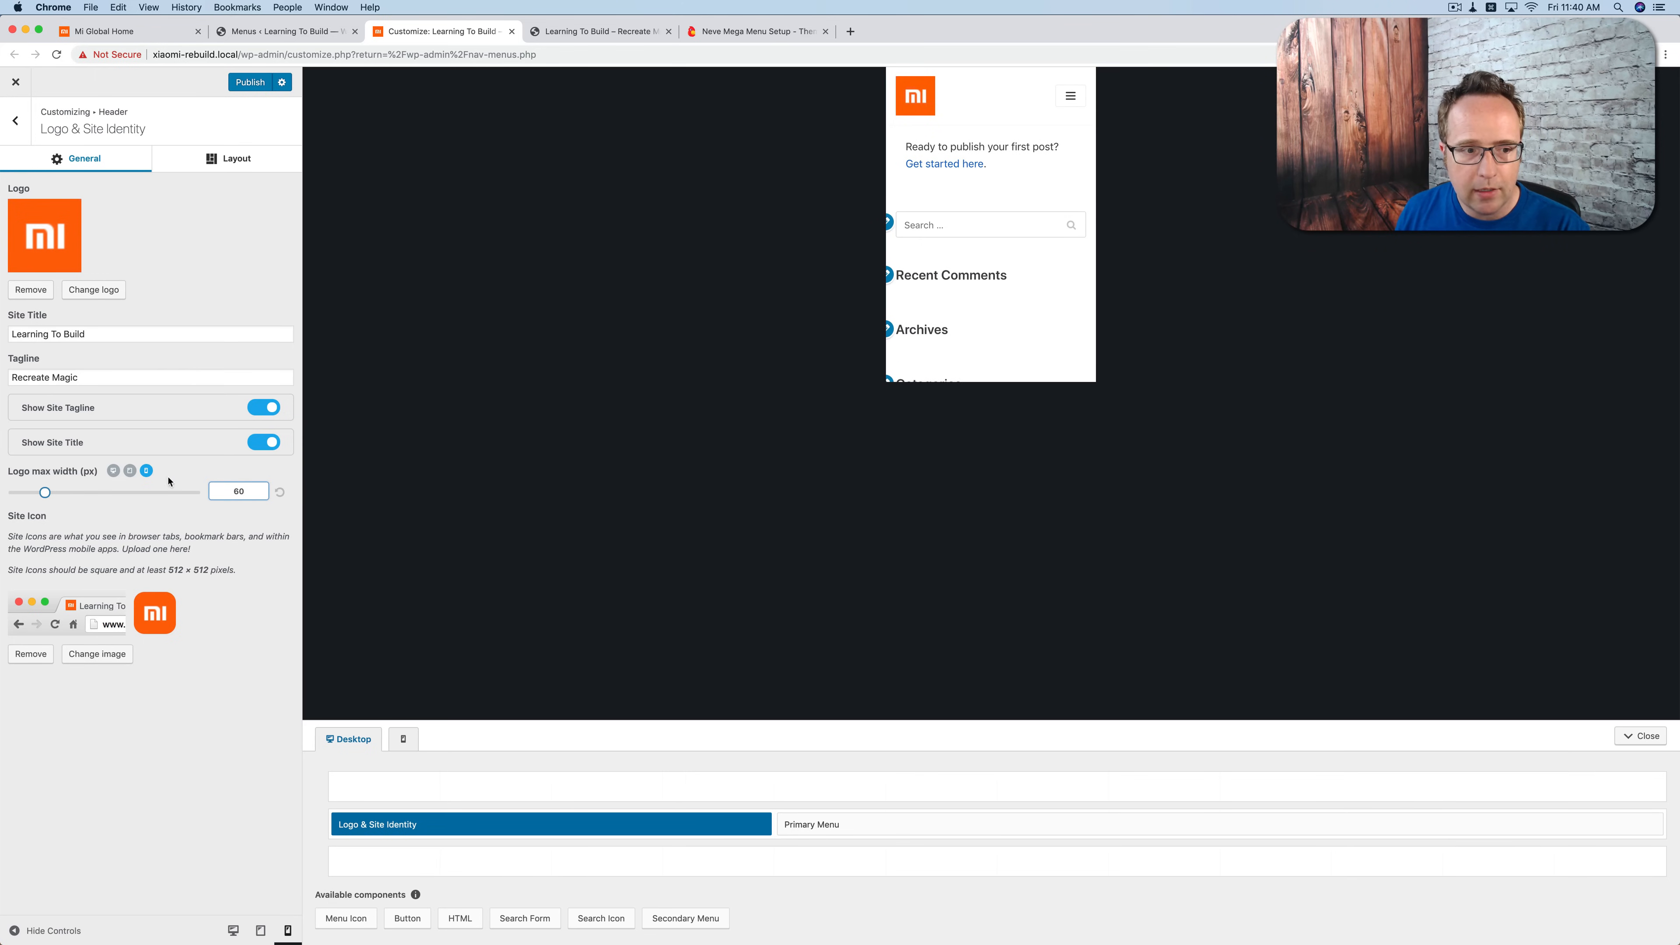
{"action": "left_click", "coordinate": [129, 472]}
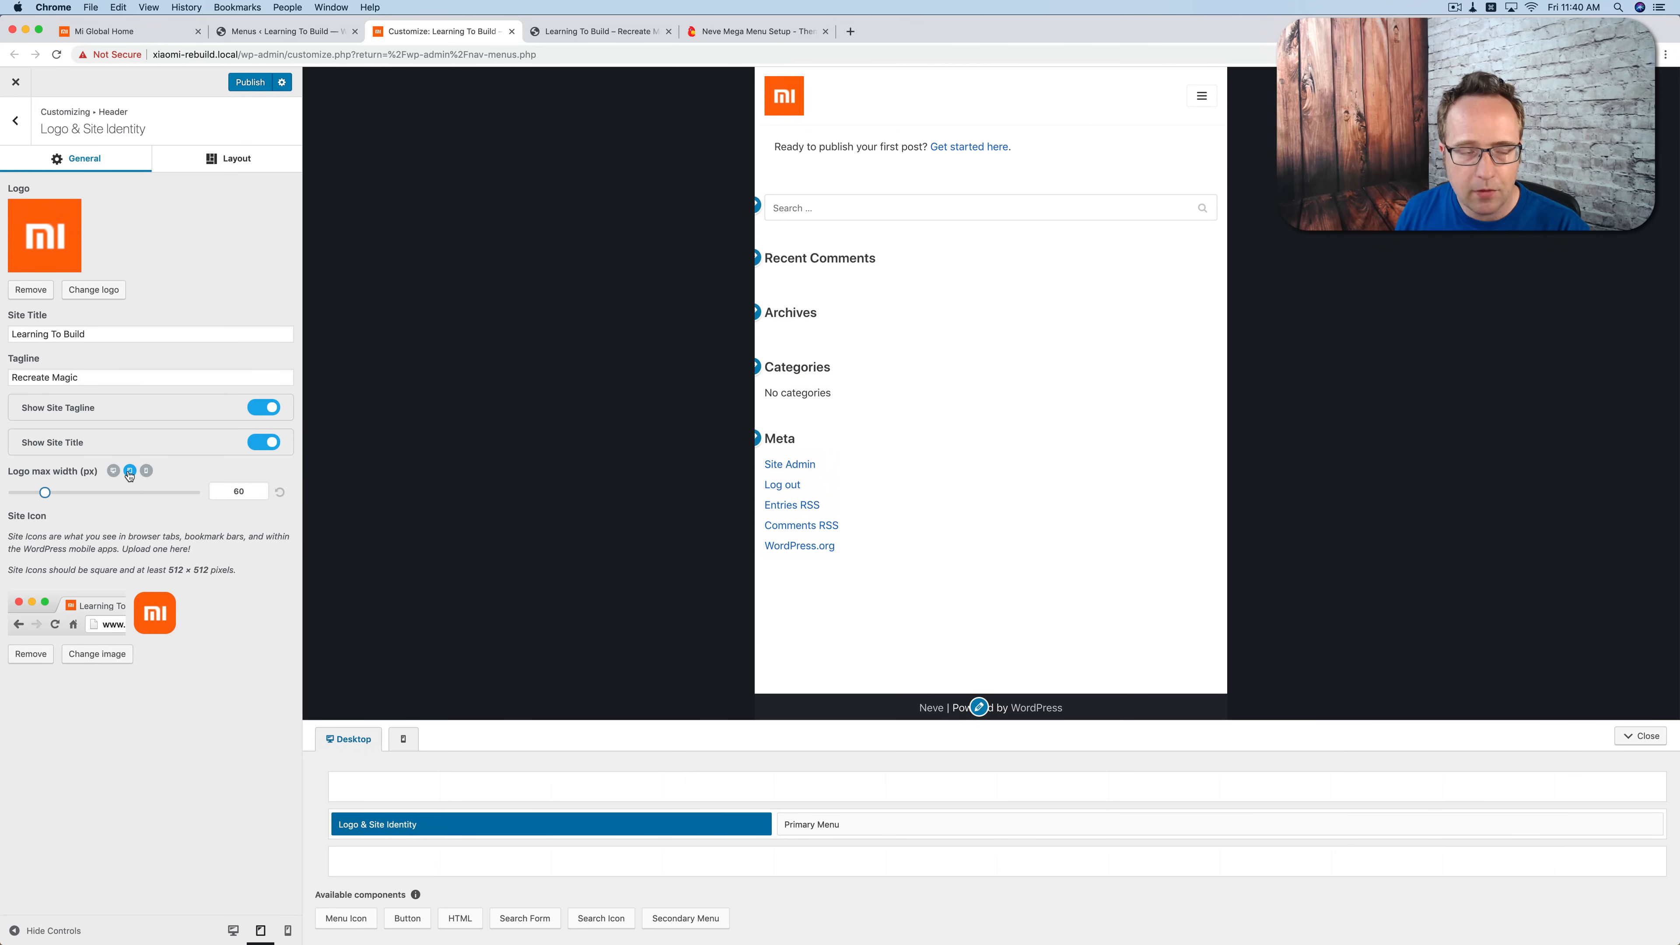
Step: Return to the desktop preview, publish the logo changes, and check the header on the live site
{"action": "left_click", "coordinate": [114, 471]}
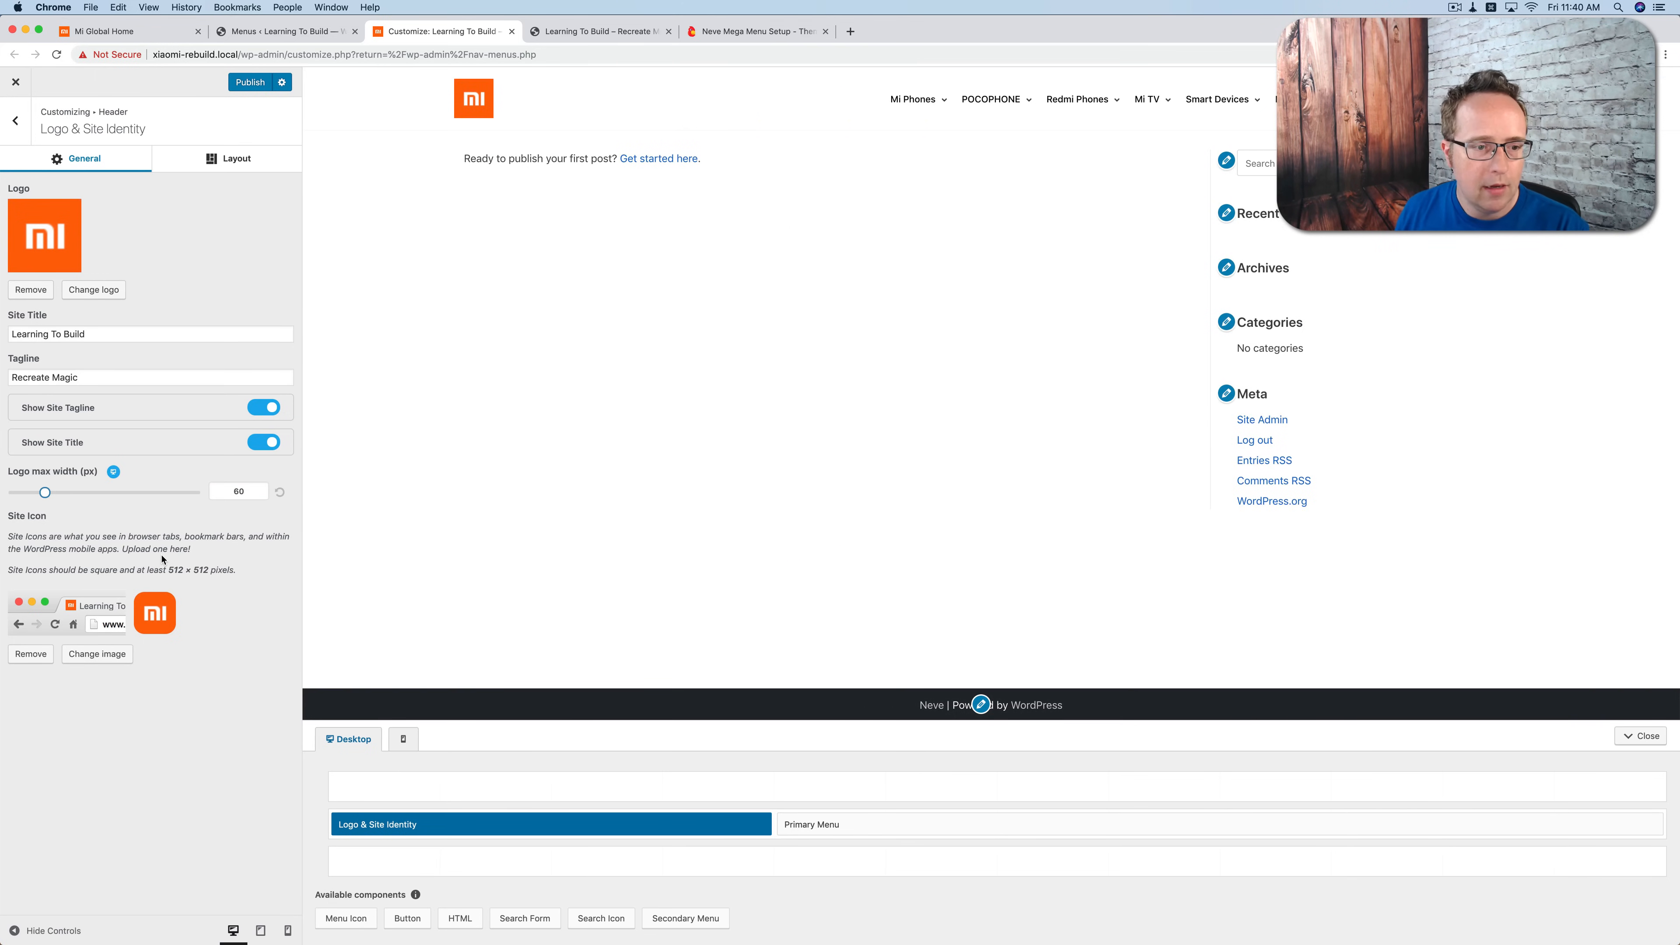
{"action": "left_click", "coordinate": [249, 83]}
{"action": "left_click", "coordinate": [582, 31]}
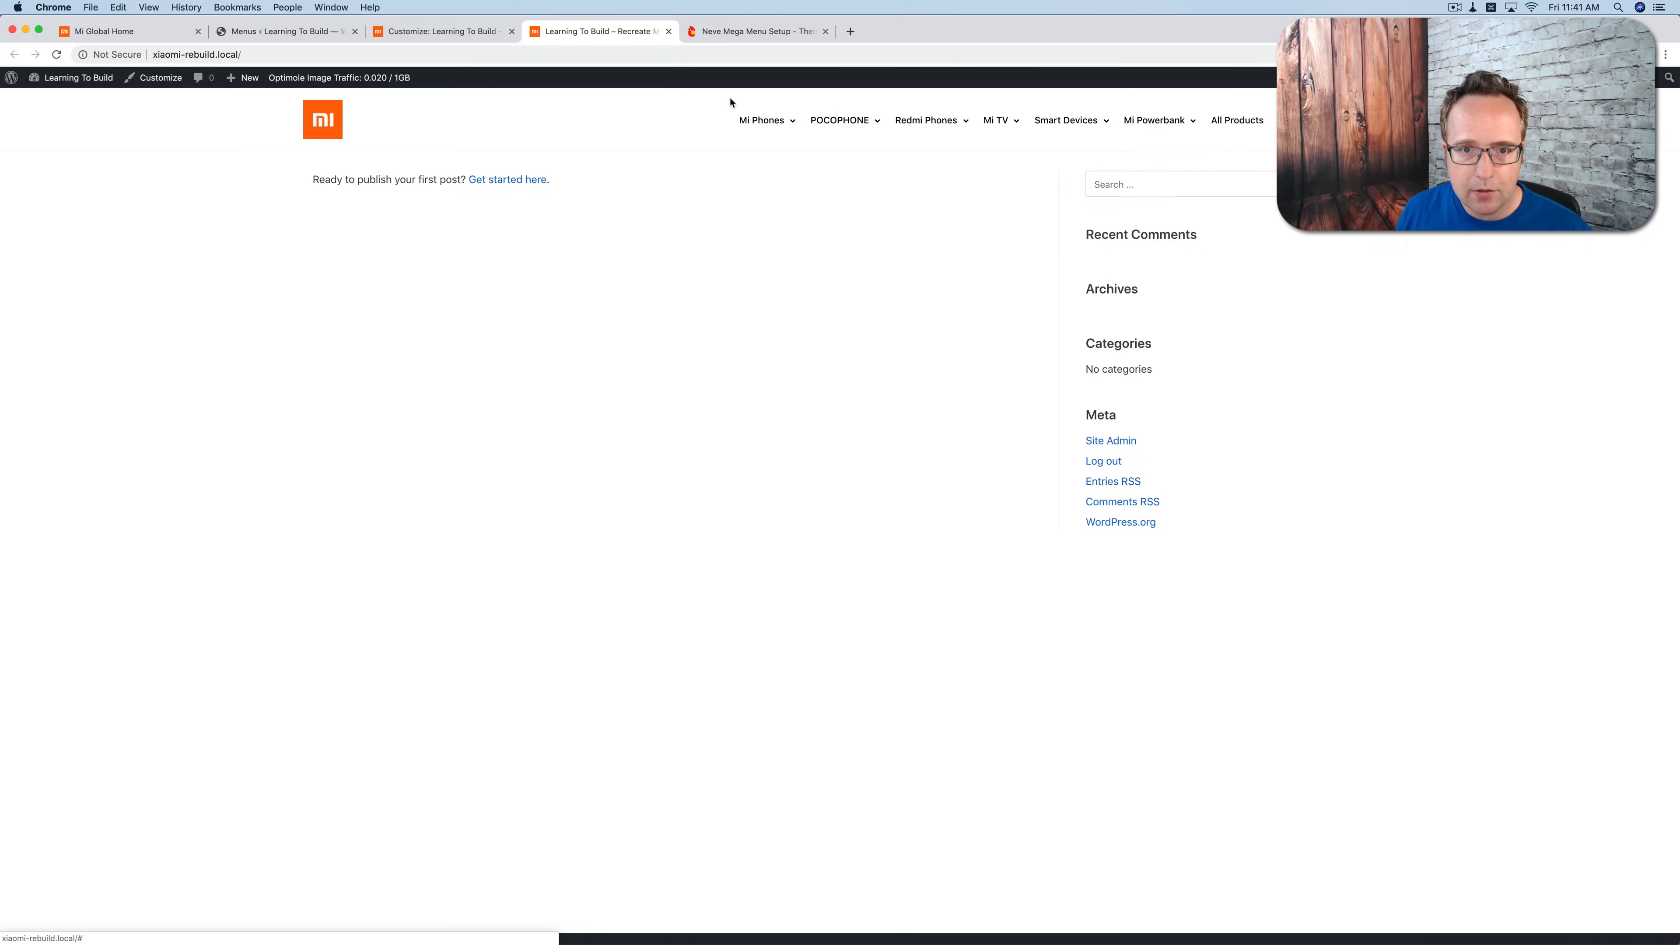
{"action": "scroll", "coordinate": [721, 914], "scroll_direction": "down", "scroll_amount": 1}
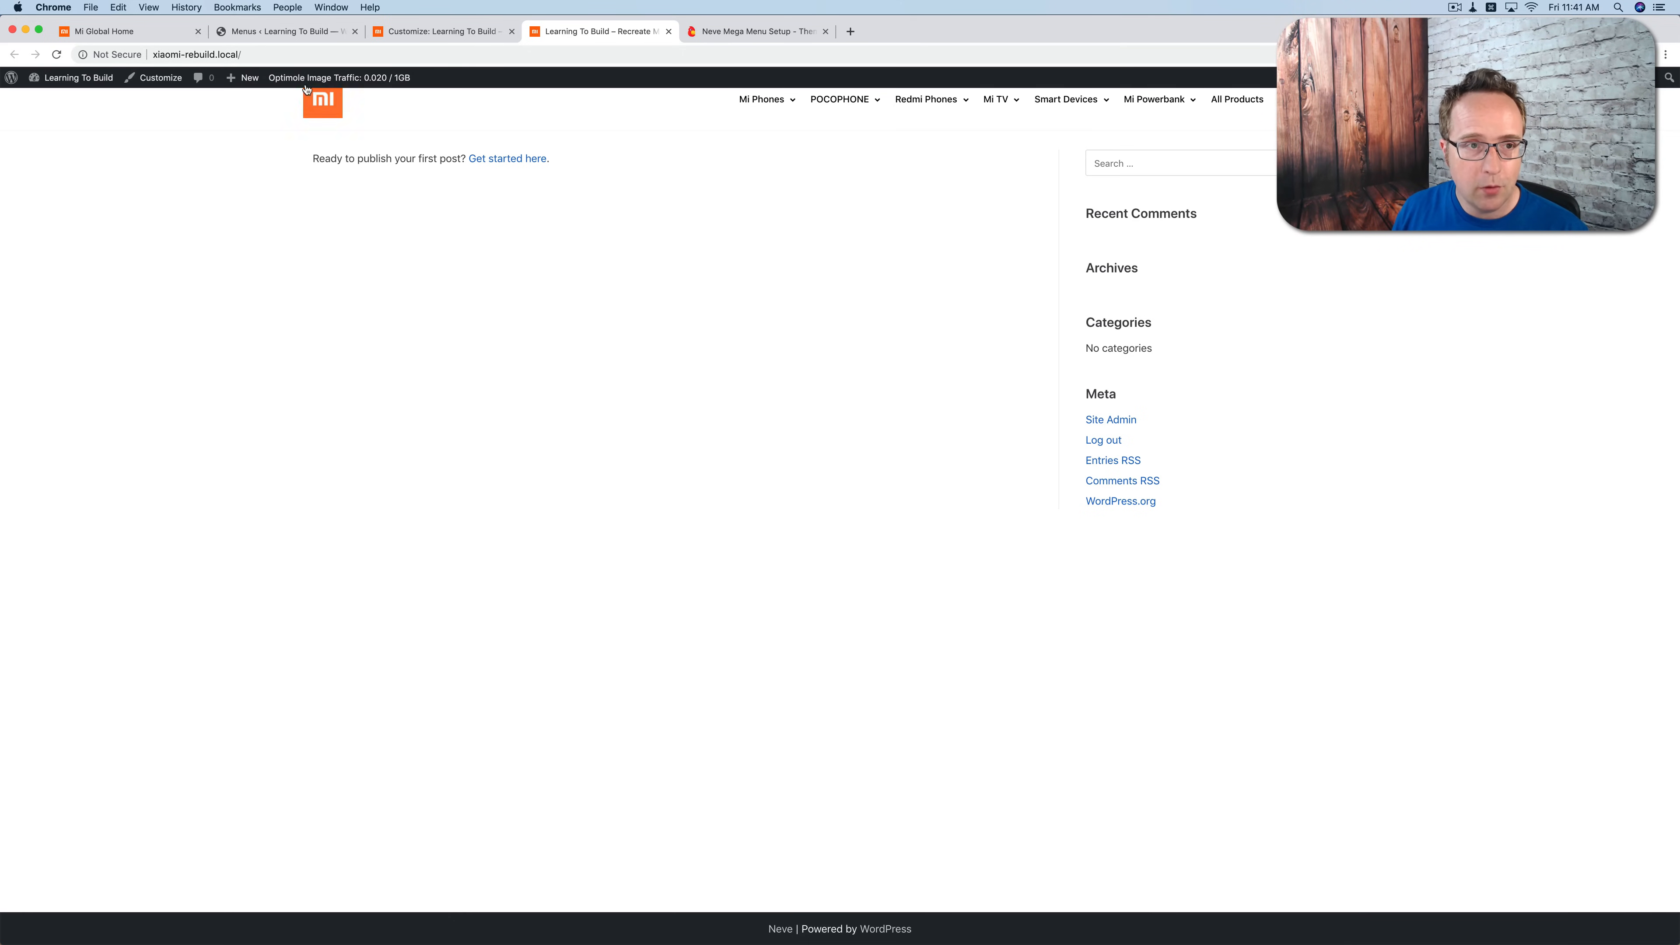
Step: Return to the Customizer and open the Footer settings
{"action": "left_click", "coordinate": [278, 31]}
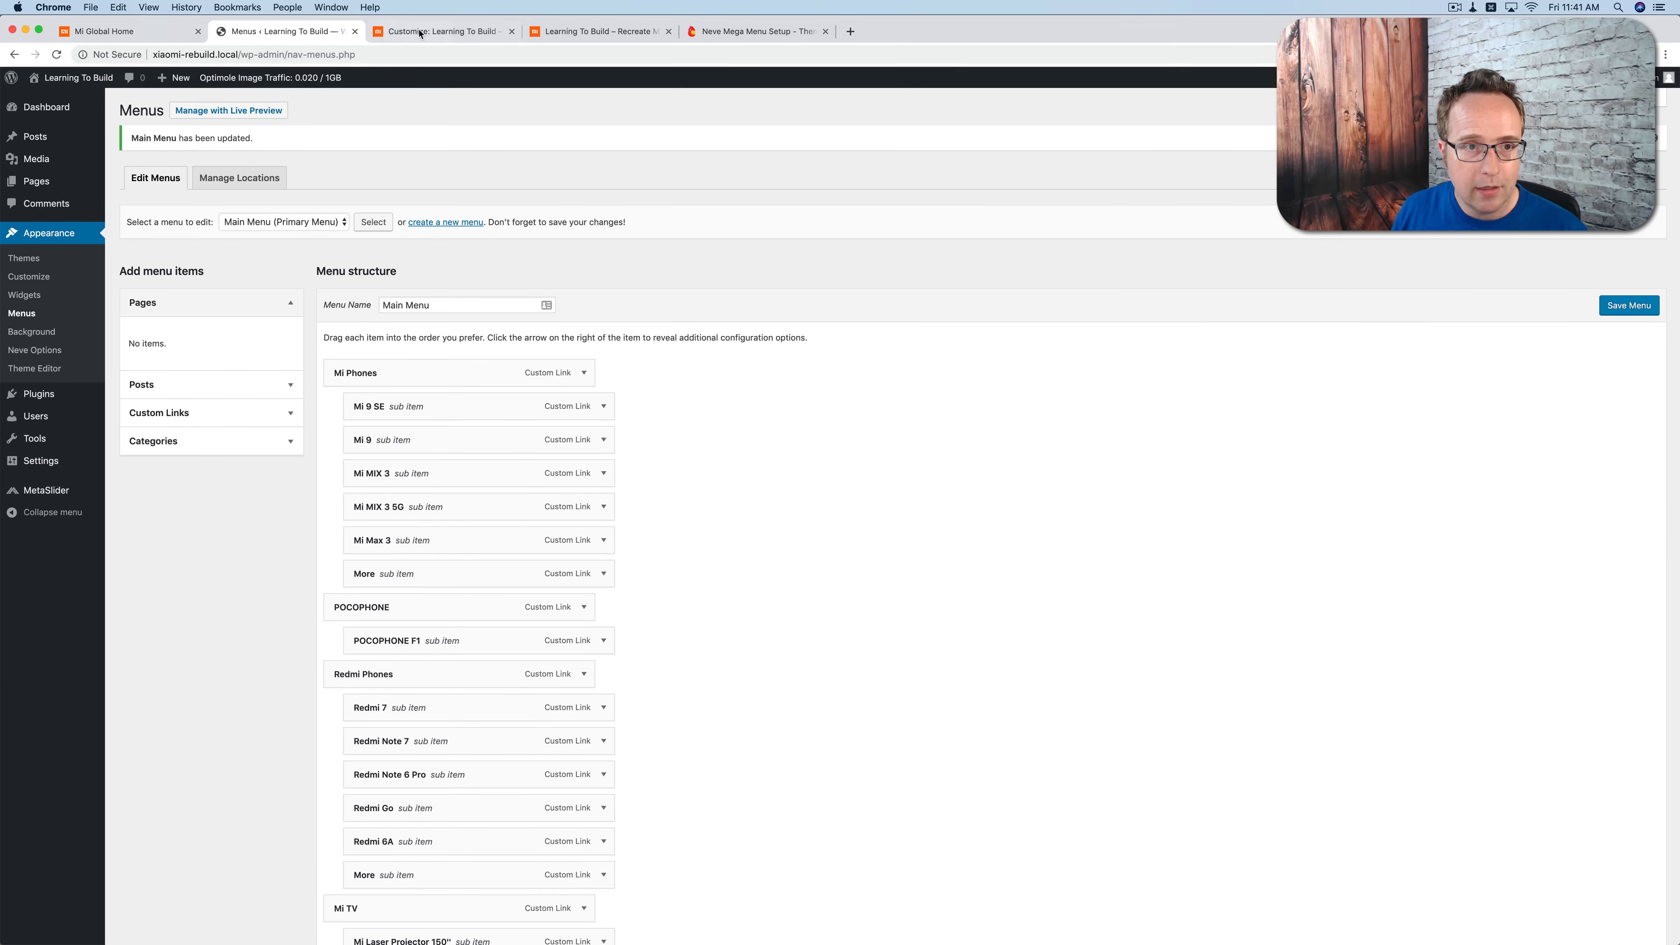
{"action": "key", "text": "ctrl+Tab"}
{"action": "left_click", "coordinate": [23, 131]}
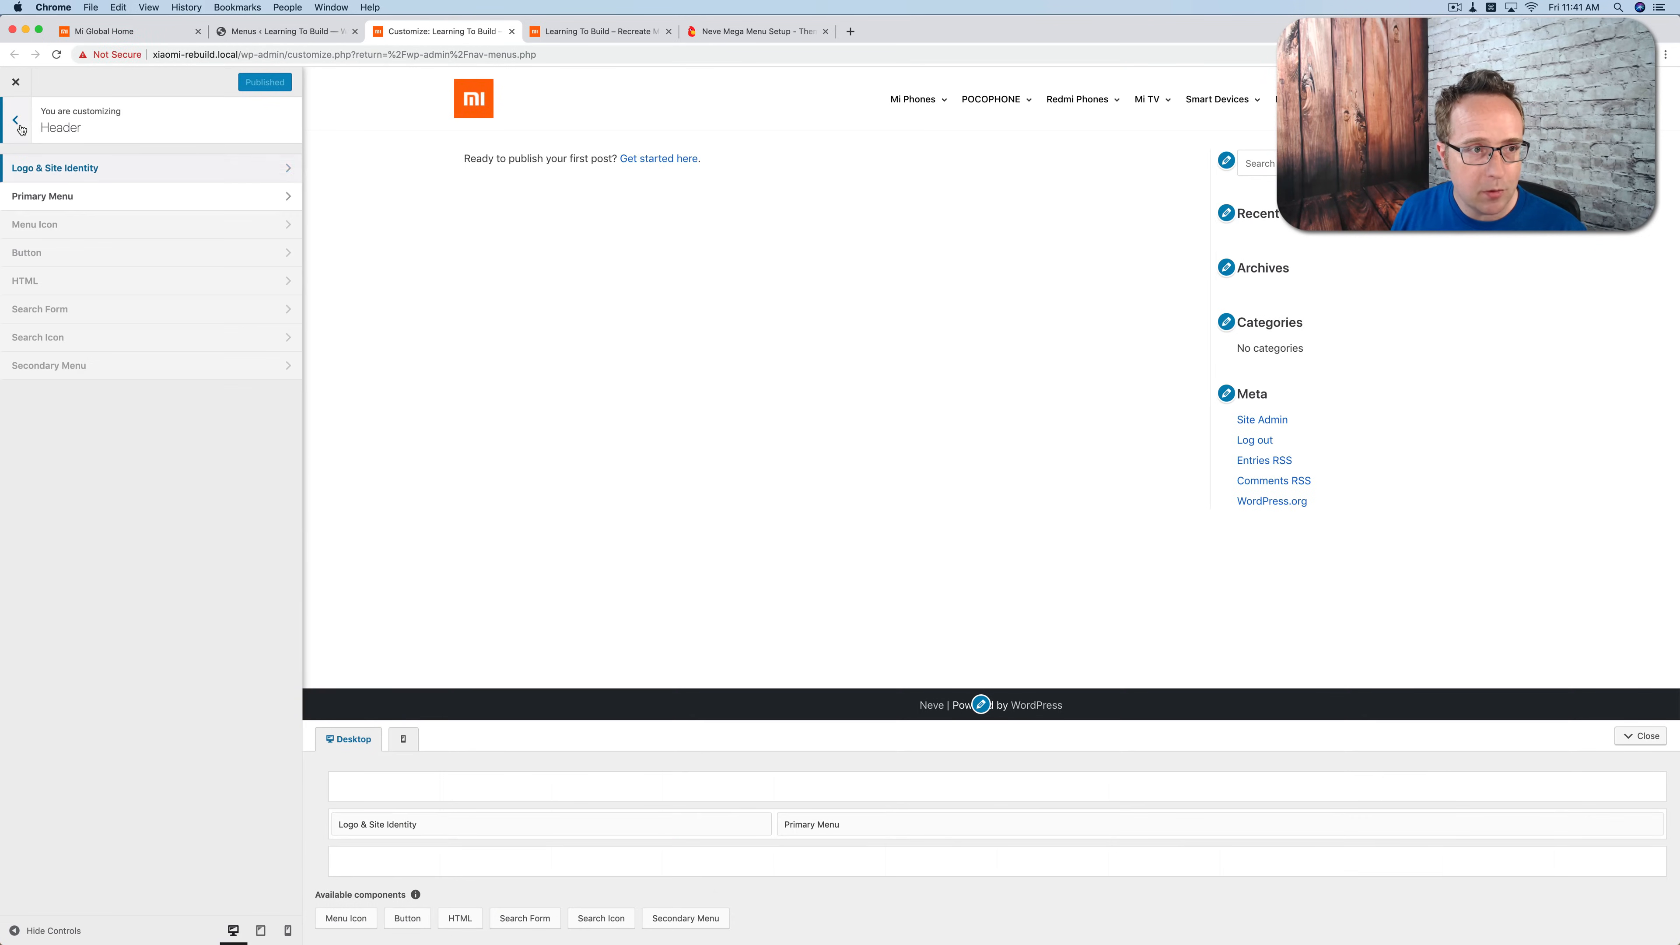
{"action": "left_click", "coordinate": [22, 128]}
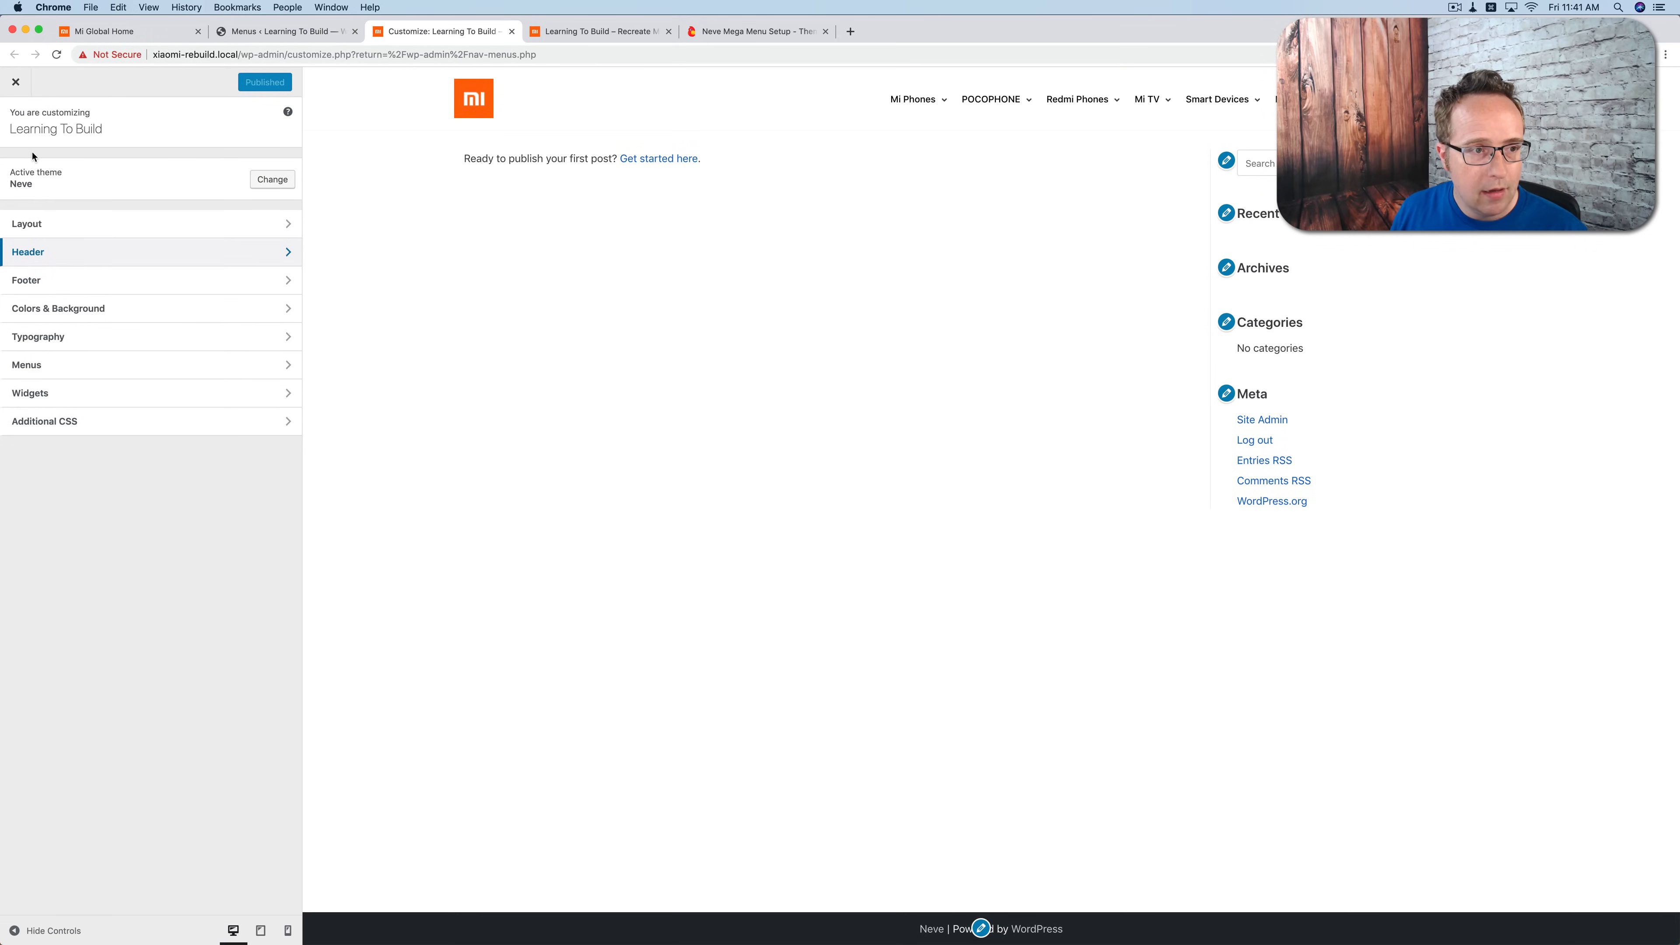
{"action": "left_click", "coordinate": [179, 281]}
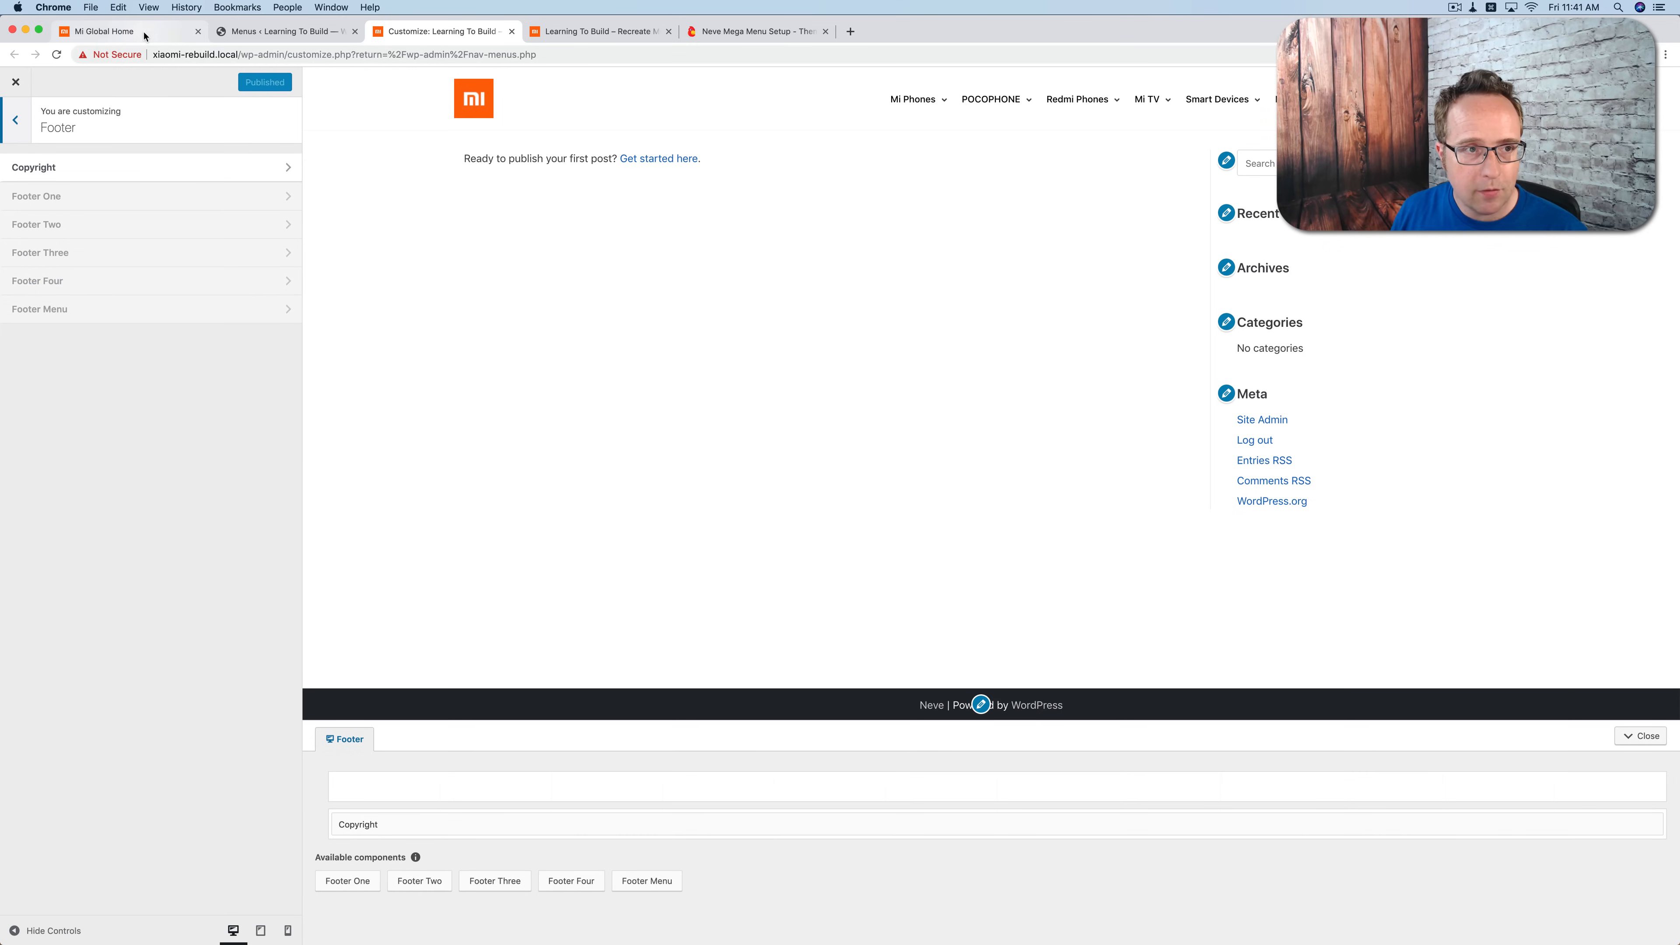
Step: Copy the copyright line from the footer of the Mi Global homepage
{"action": "left_click", "coordinate": [104, 31]}
{"action": "scroll", "coordinate": [280, 407], "scroll_direction": "down", "scroll_amount": 15}
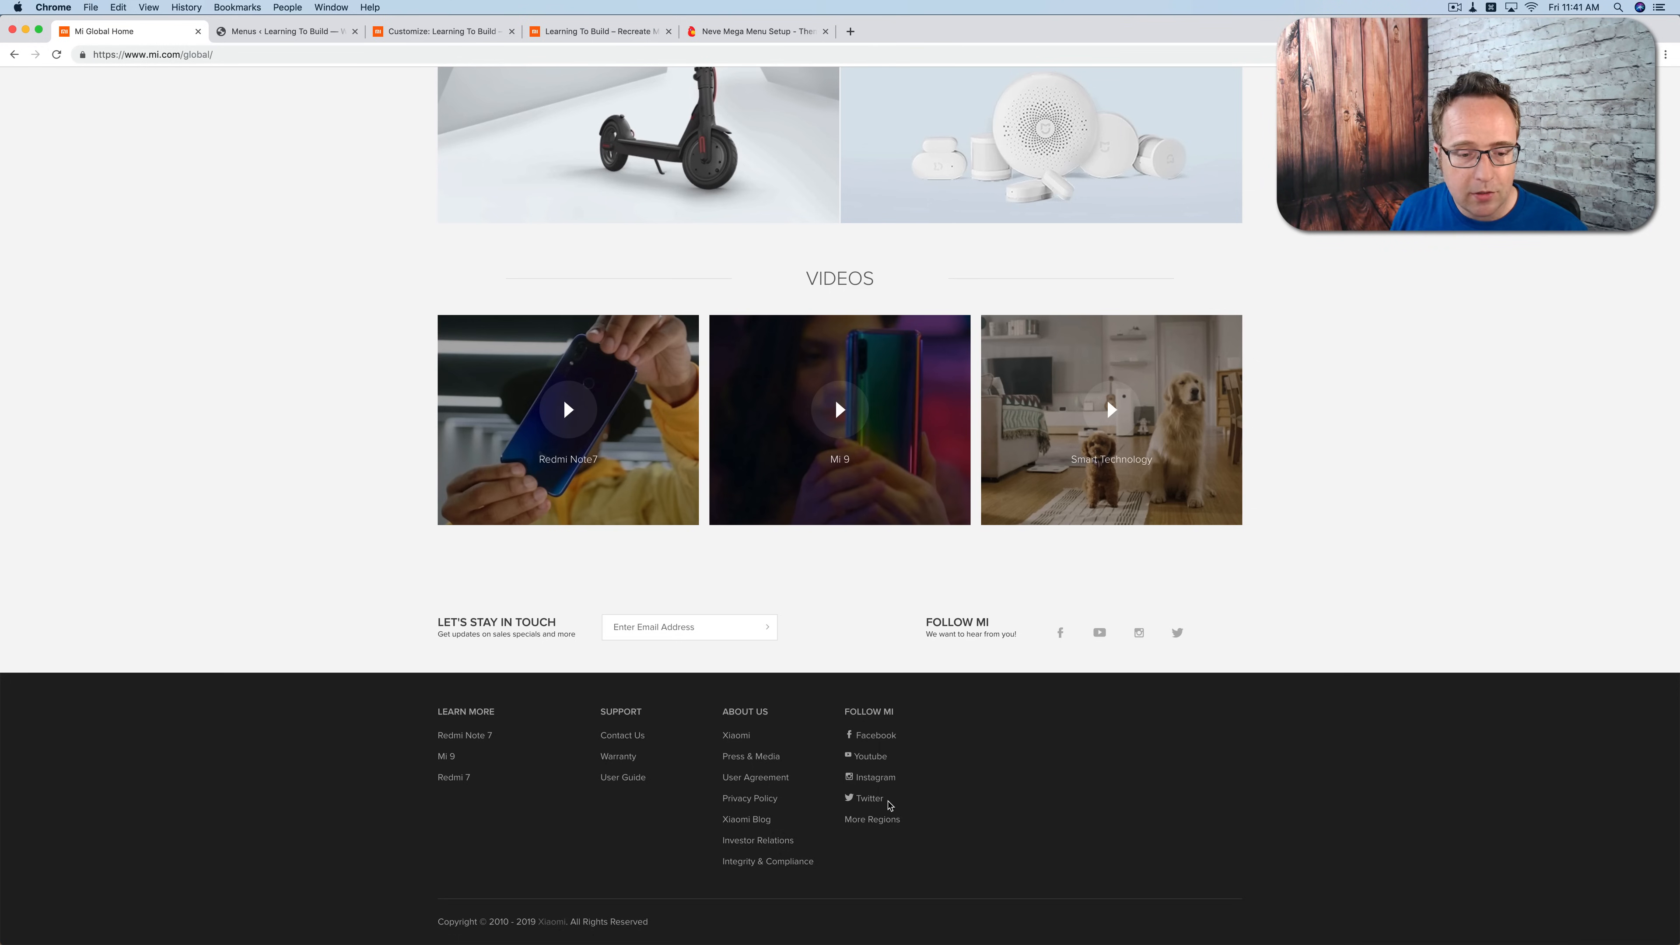
{"action": "left_click_drag", "start_coordinate": [652, 924], "coordinate": [435, 923]}
{"action": "key", "text": "super+c"}
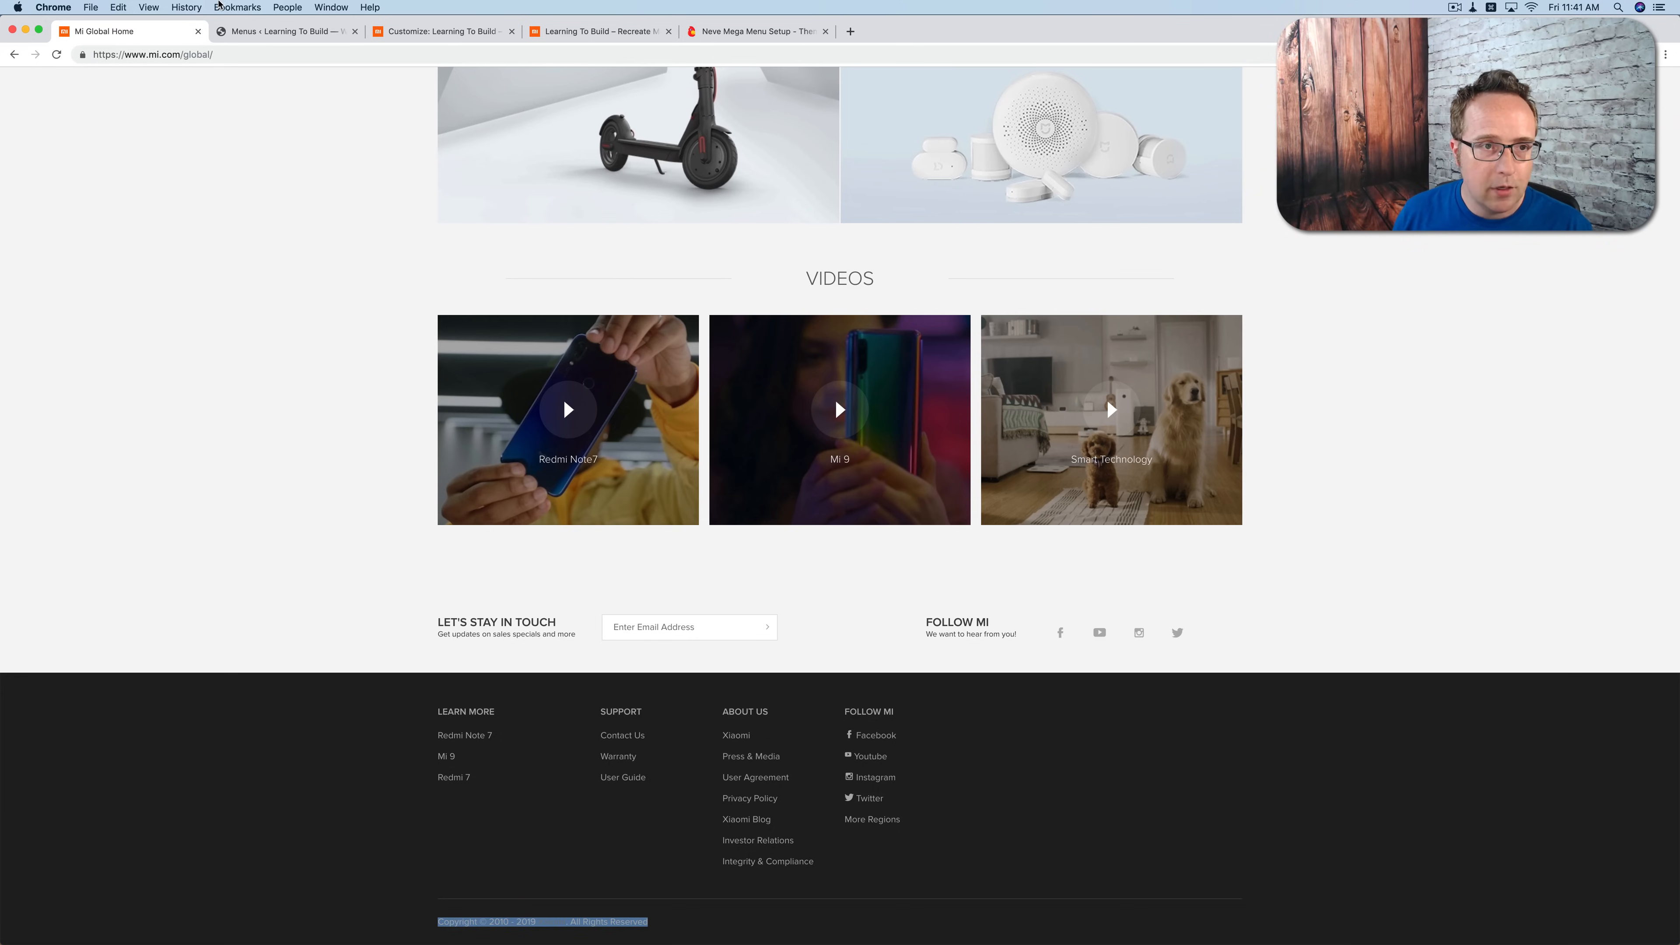
Step: Set the layout of the Footer Bottom row to Contained in the Customizer
{"action": "left_click", "coordinate": [440, 31]}
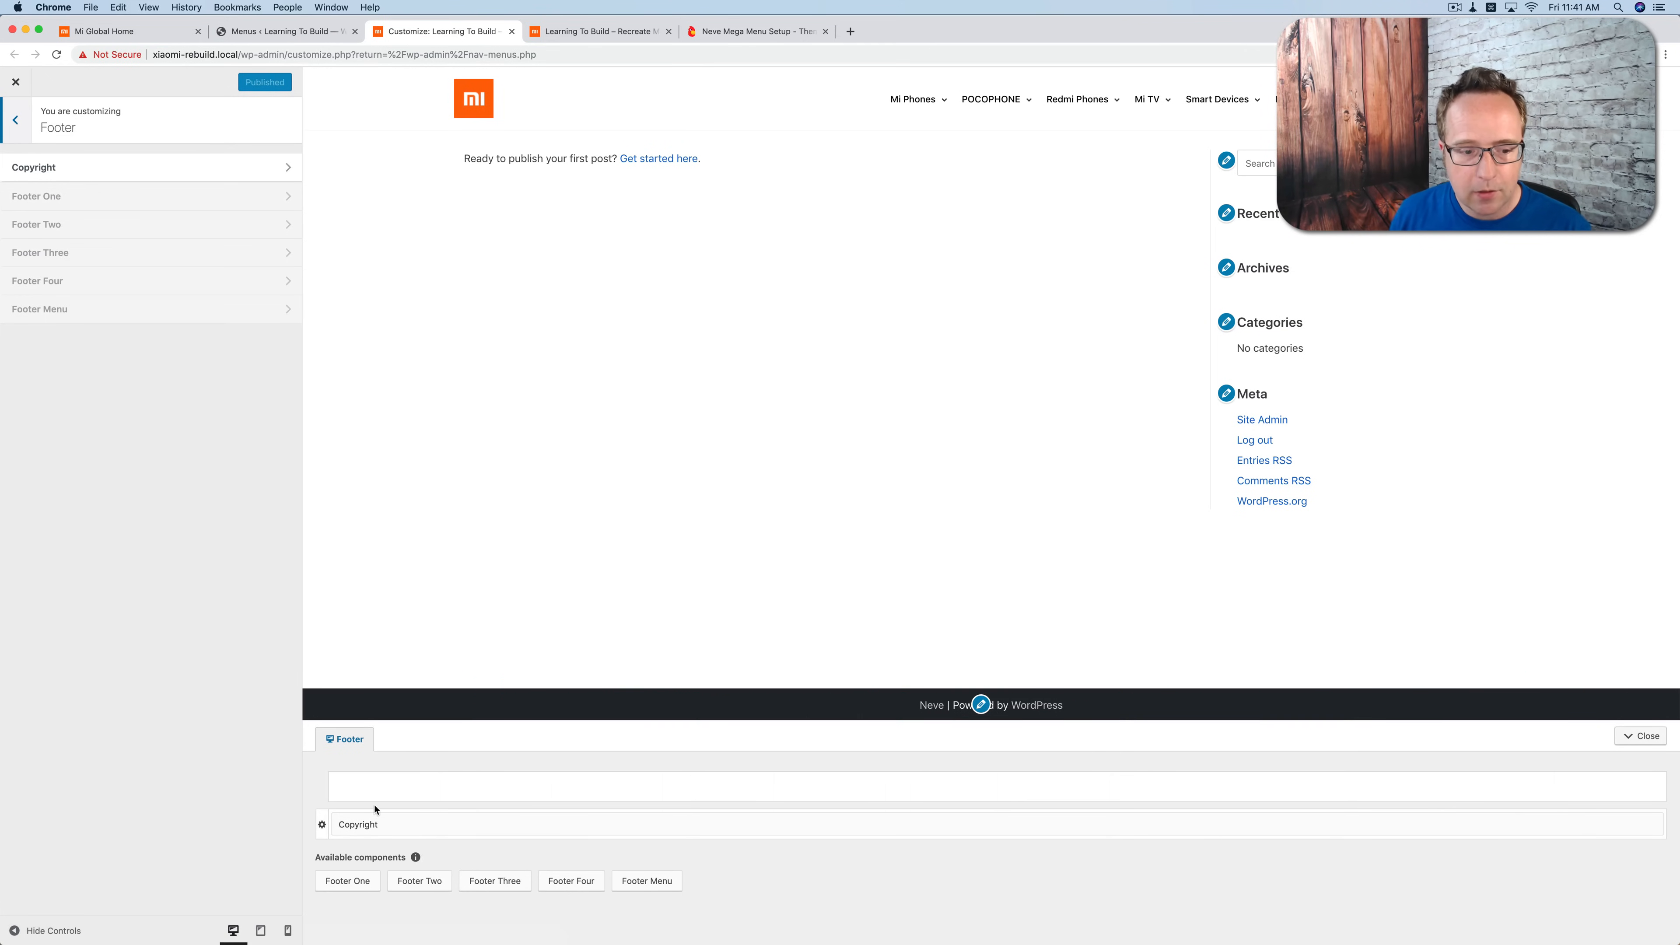
{"action": "left_click", "coordinate": [322, 824]}
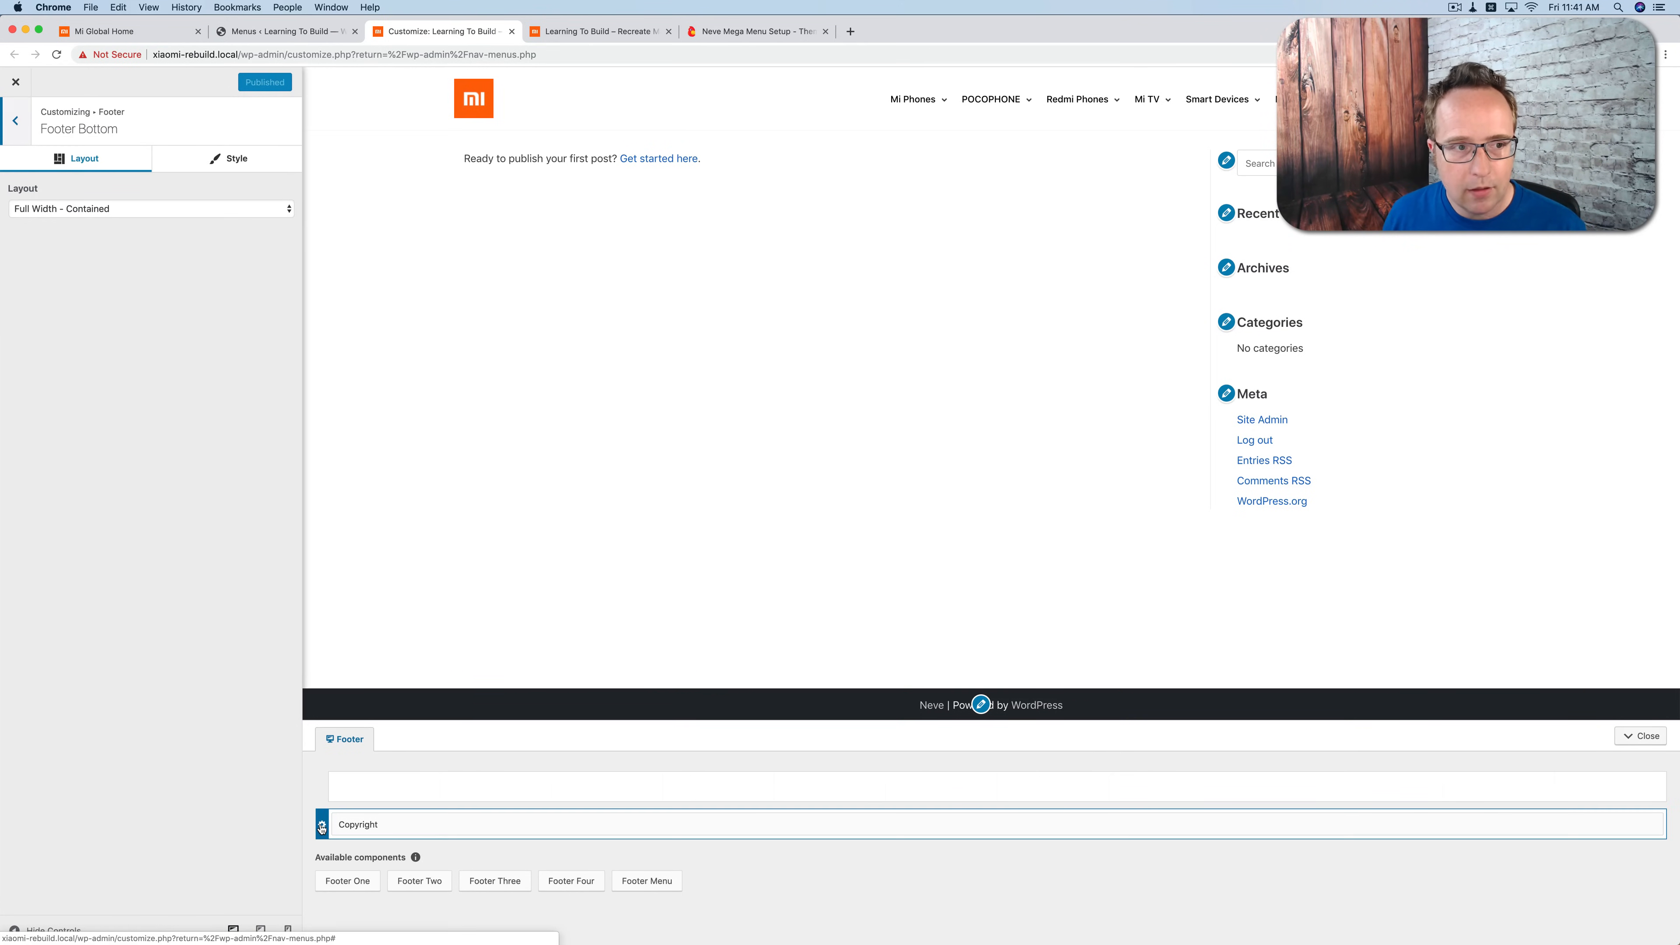
{"action": "left_click", "coordinate": [225, 214]}
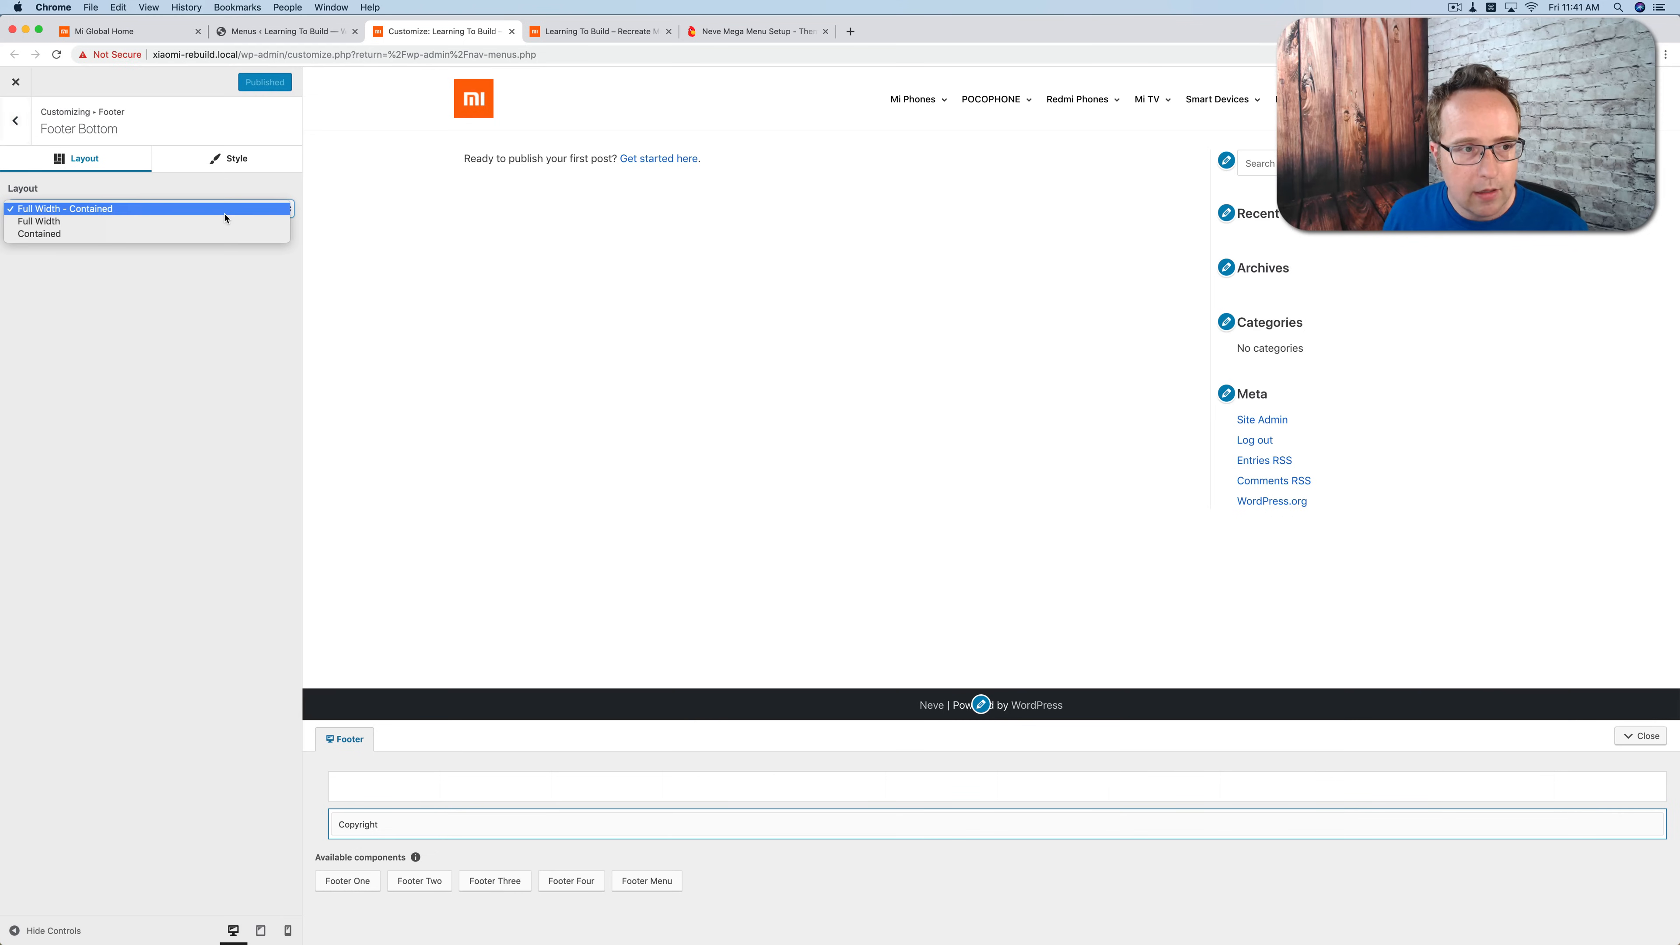
{"action": "left_click", "coordinate": [159, 234]}
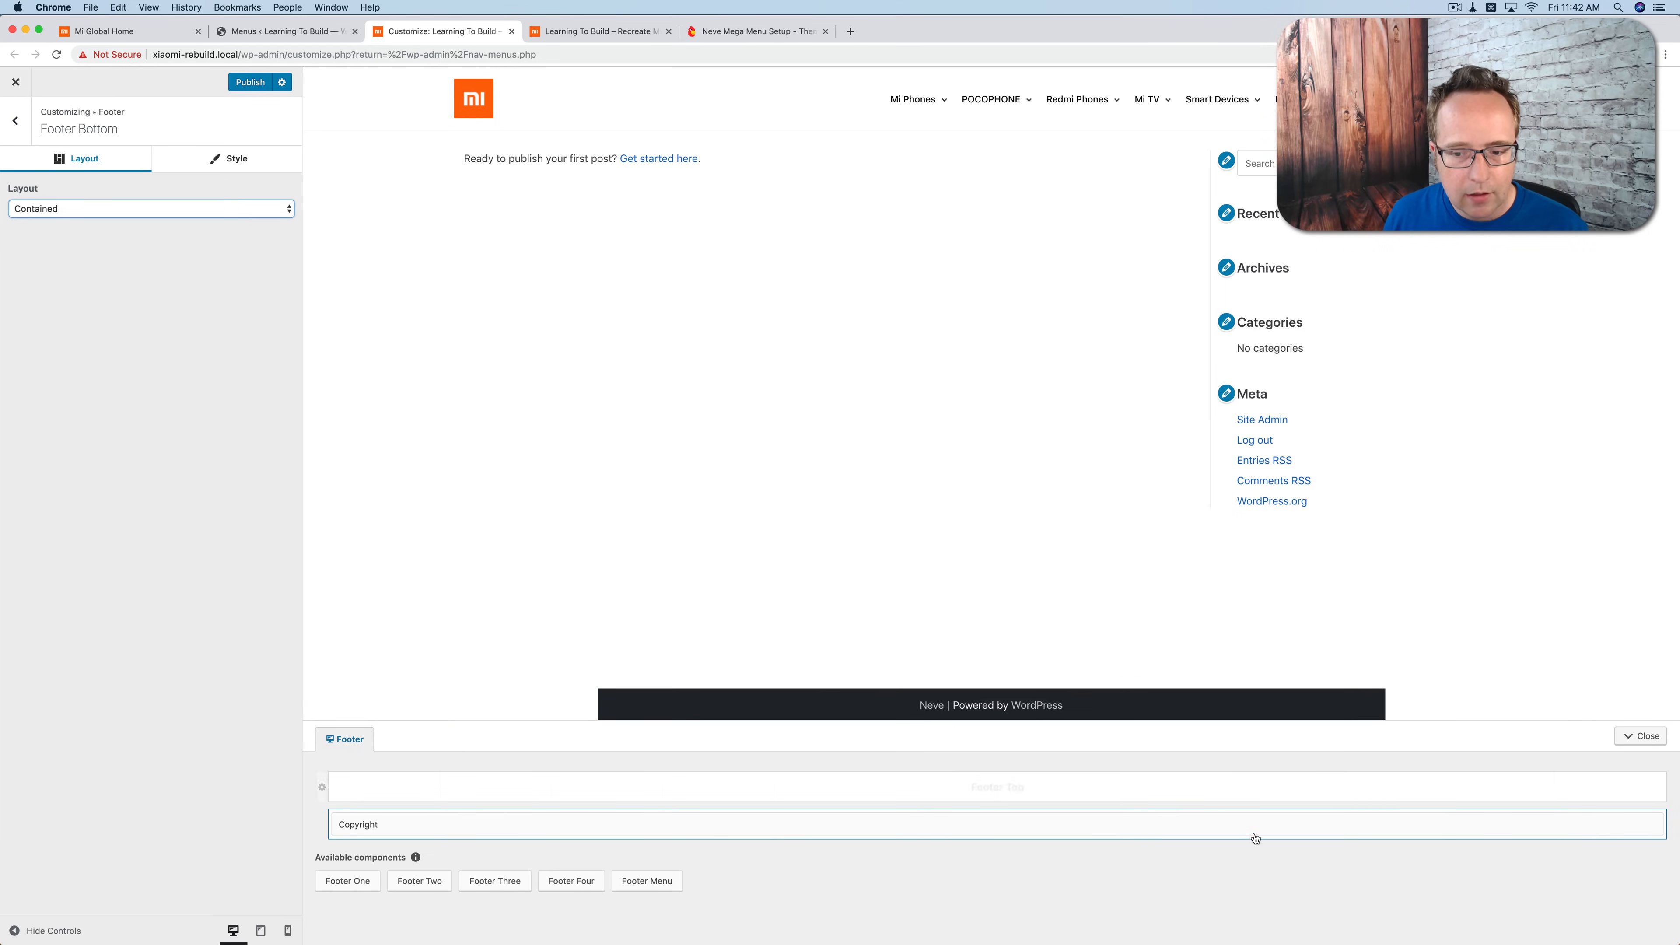
Step: Replace the footer's Copyright component text with the copied line "Copyright © 2010 - 2019 Xiaomi. All Rights Reserved"
{"action": "left_click", "coordinate": [1641, 825]}
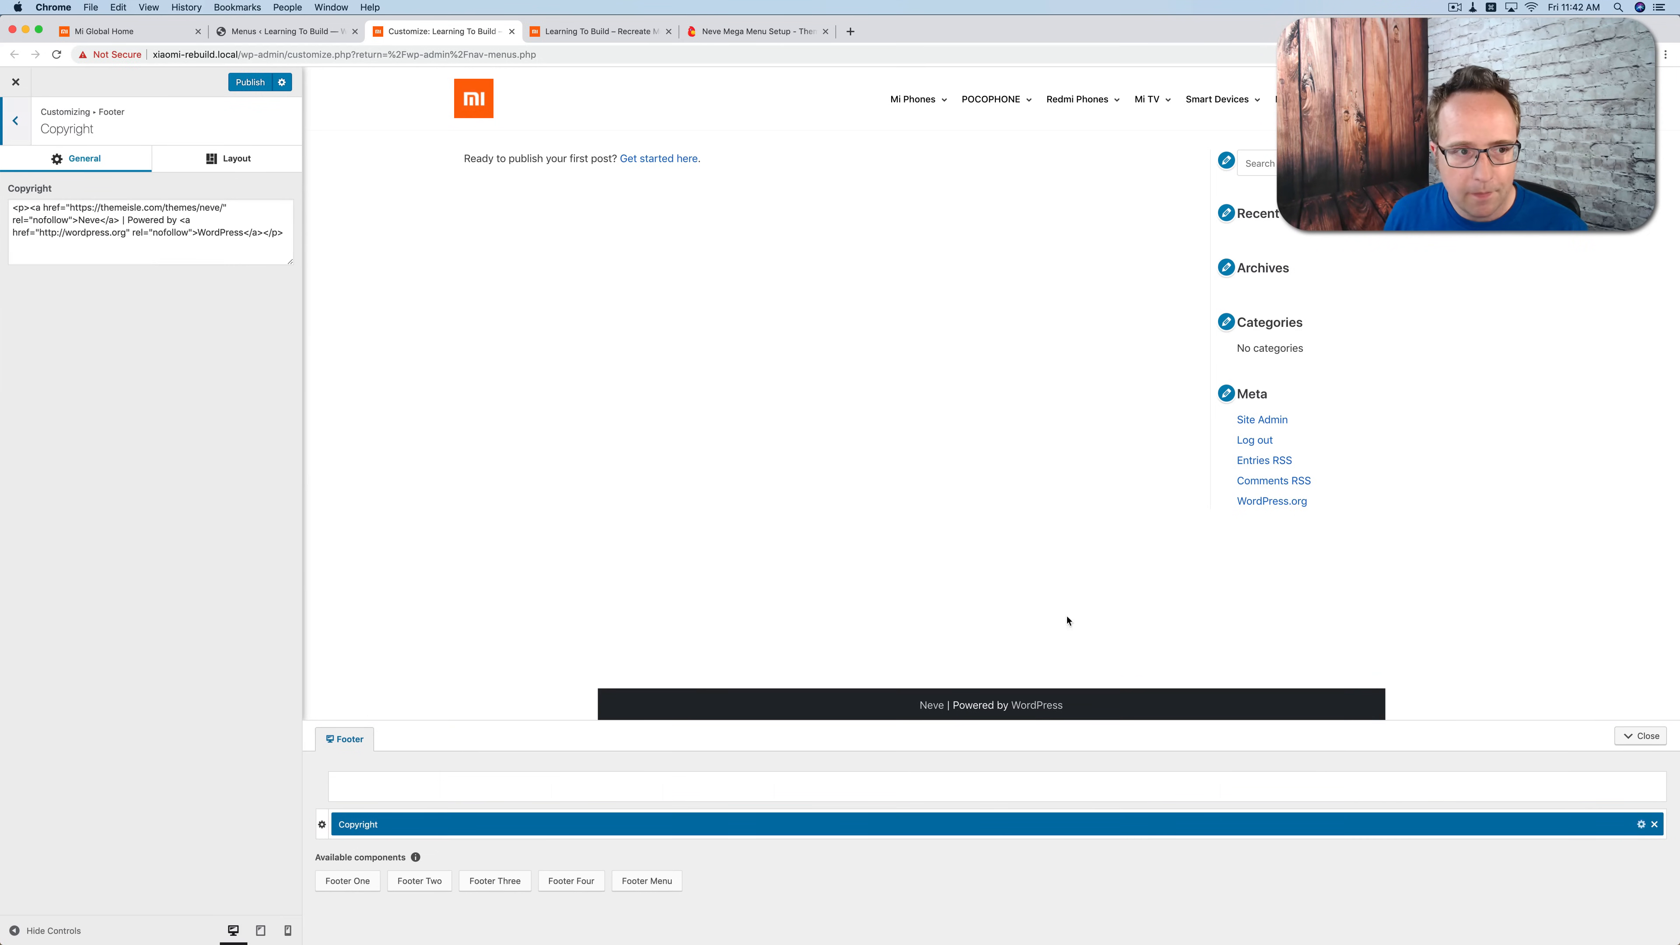
{"action": "left_click", "coordinate": [221, 232]}
{"action": "key", "text": "super+a"}
{"action": "key", "text": "super+v"}
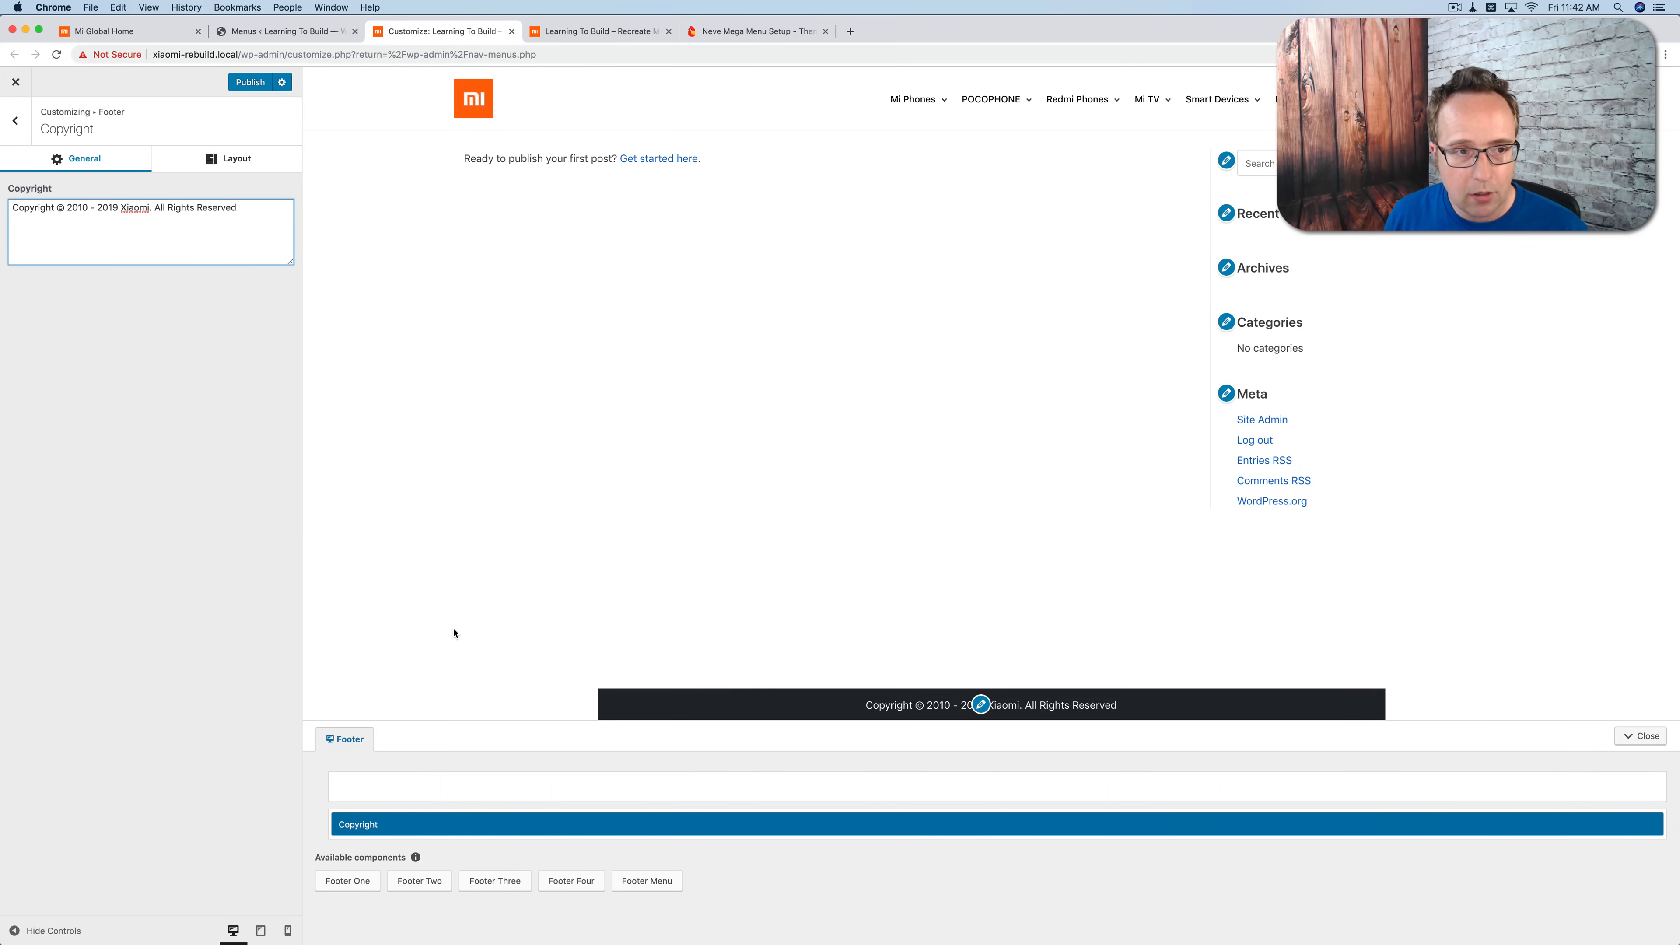
Step: Align the footer's Copyright component to the left and return to the Footer overview
{"action": "left_click", "coordinate": [233, 164]}
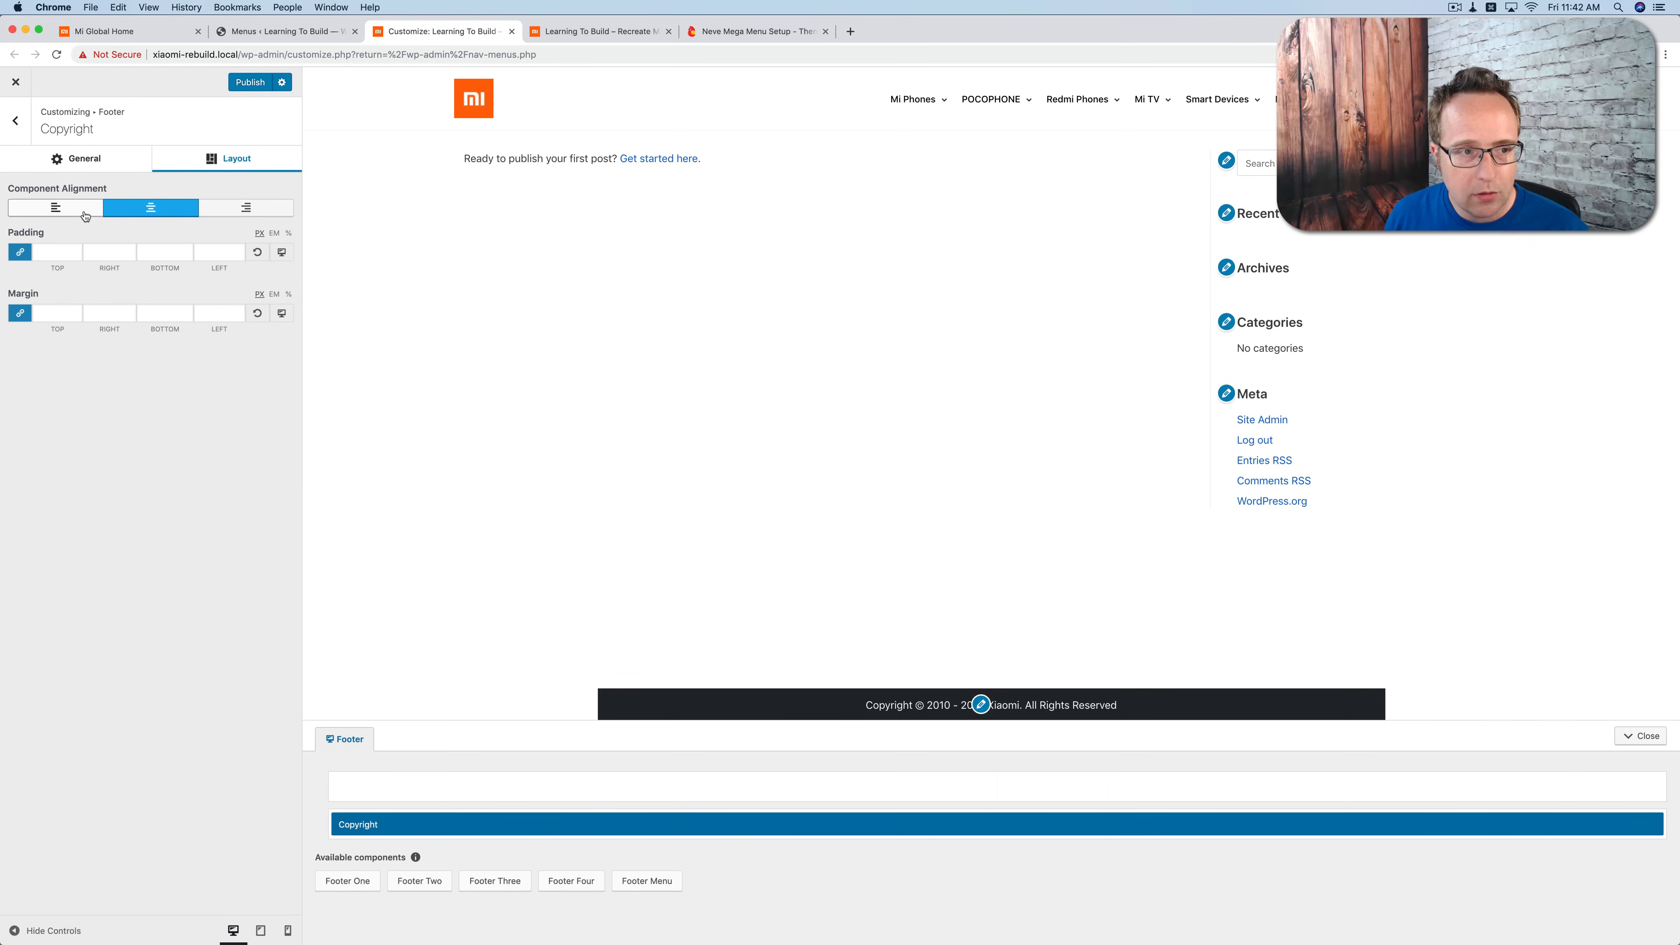
{"action": "left_click", "coordinate": [55, 208]}
{"action": "key", "text": "Escape"}
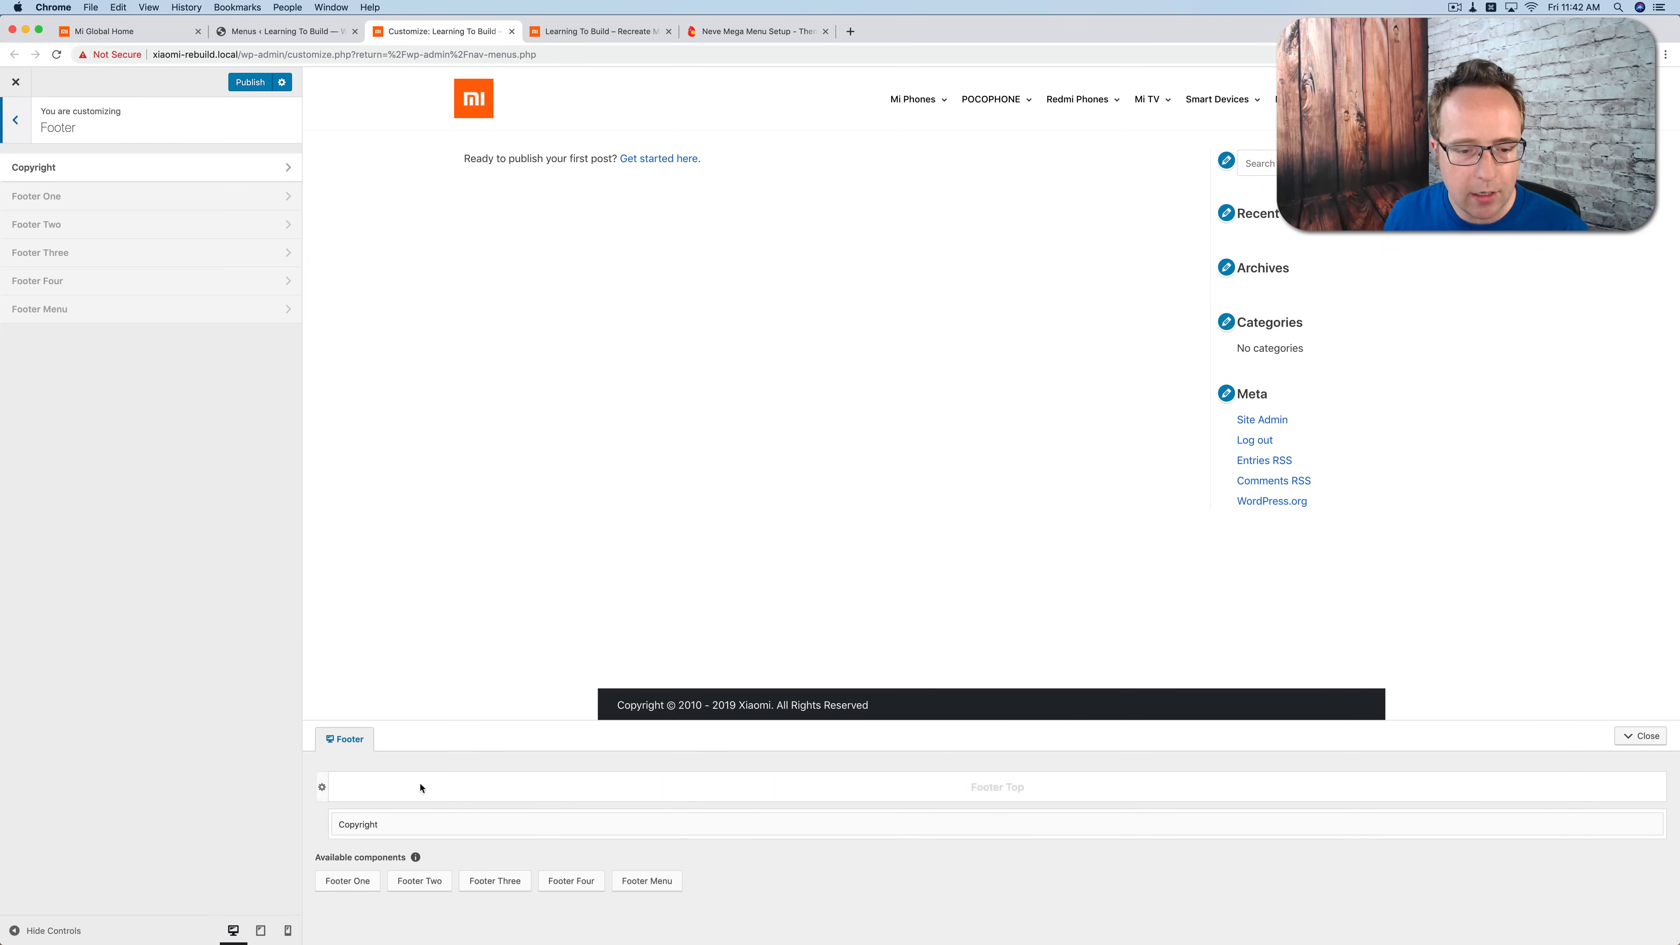
Step: Place the Footer One, Footer Two, Footer Three and Footer Four components side by side in the Footer Top row
{"action": "left_click_drag", "start_coordinate": [351, 880], "coordinate": [380, 785]}
{"action": "left_click_drag", "start_coordinate": [348, 881], "coordinate": [703, 787]}
{"action": "left_click_drag", "start_coordinate": [354, 880], "coordinate": [1032, 787]}
{"action": "left_click_drag", "start_coordinate": [331, 872], "coordinate": [1358, 784]}
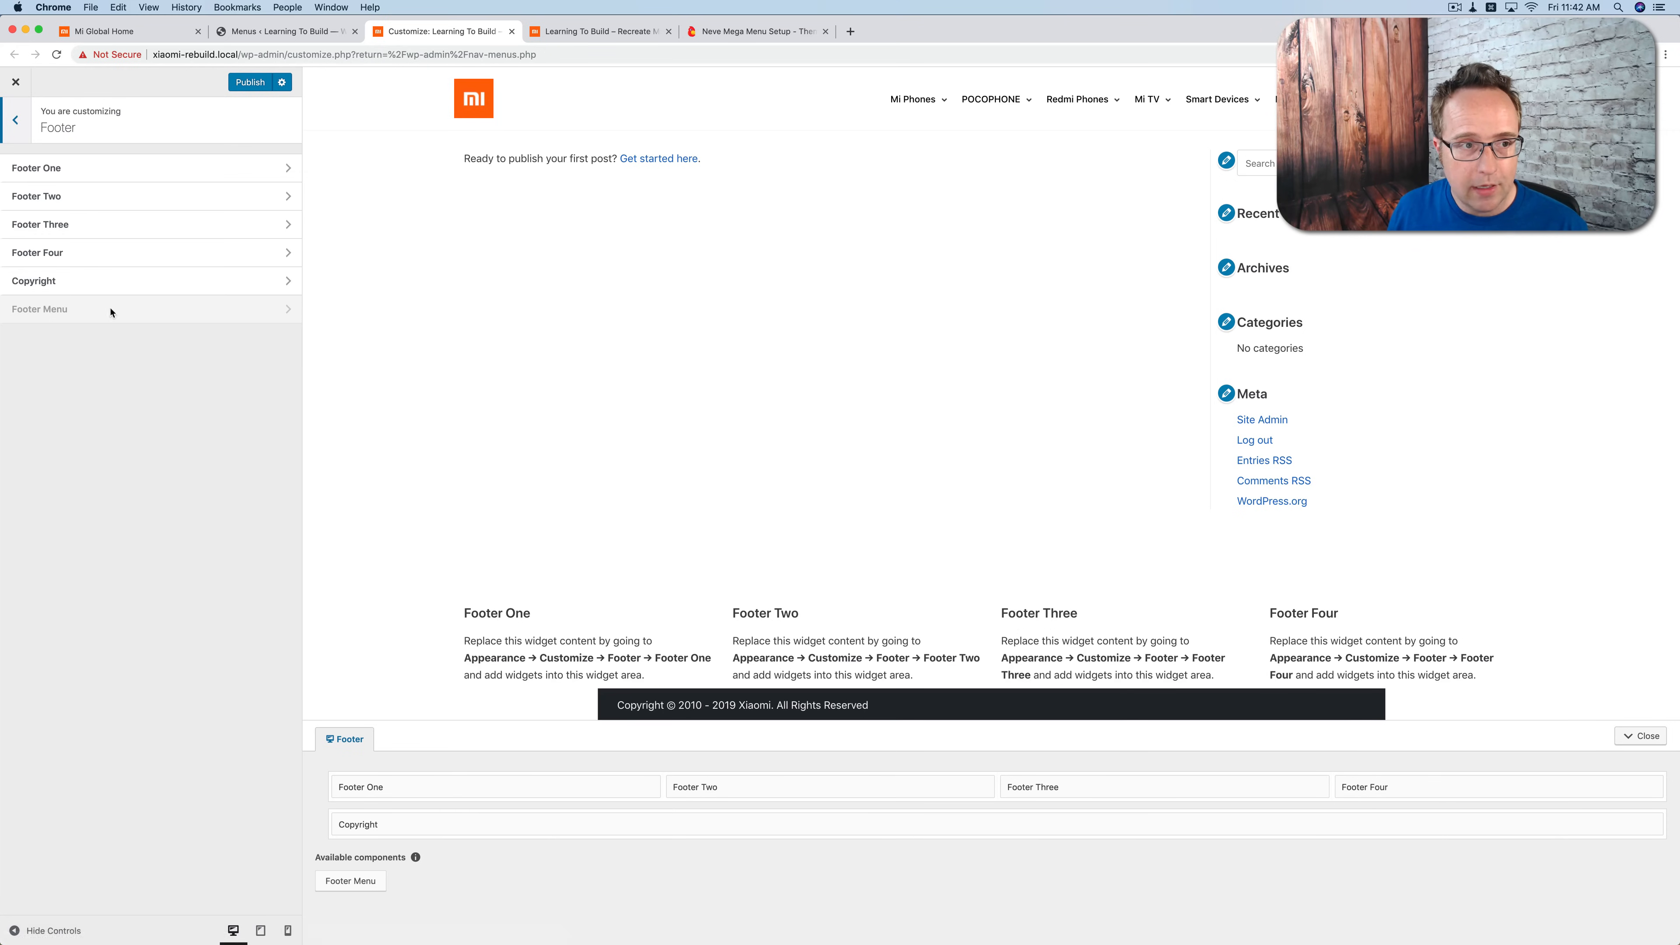
Step: Add a Navigation Menu widget to the Footer One area and assign it the Footer 1 menu
{"action": "left_click", "coordinate": [226, 170]}
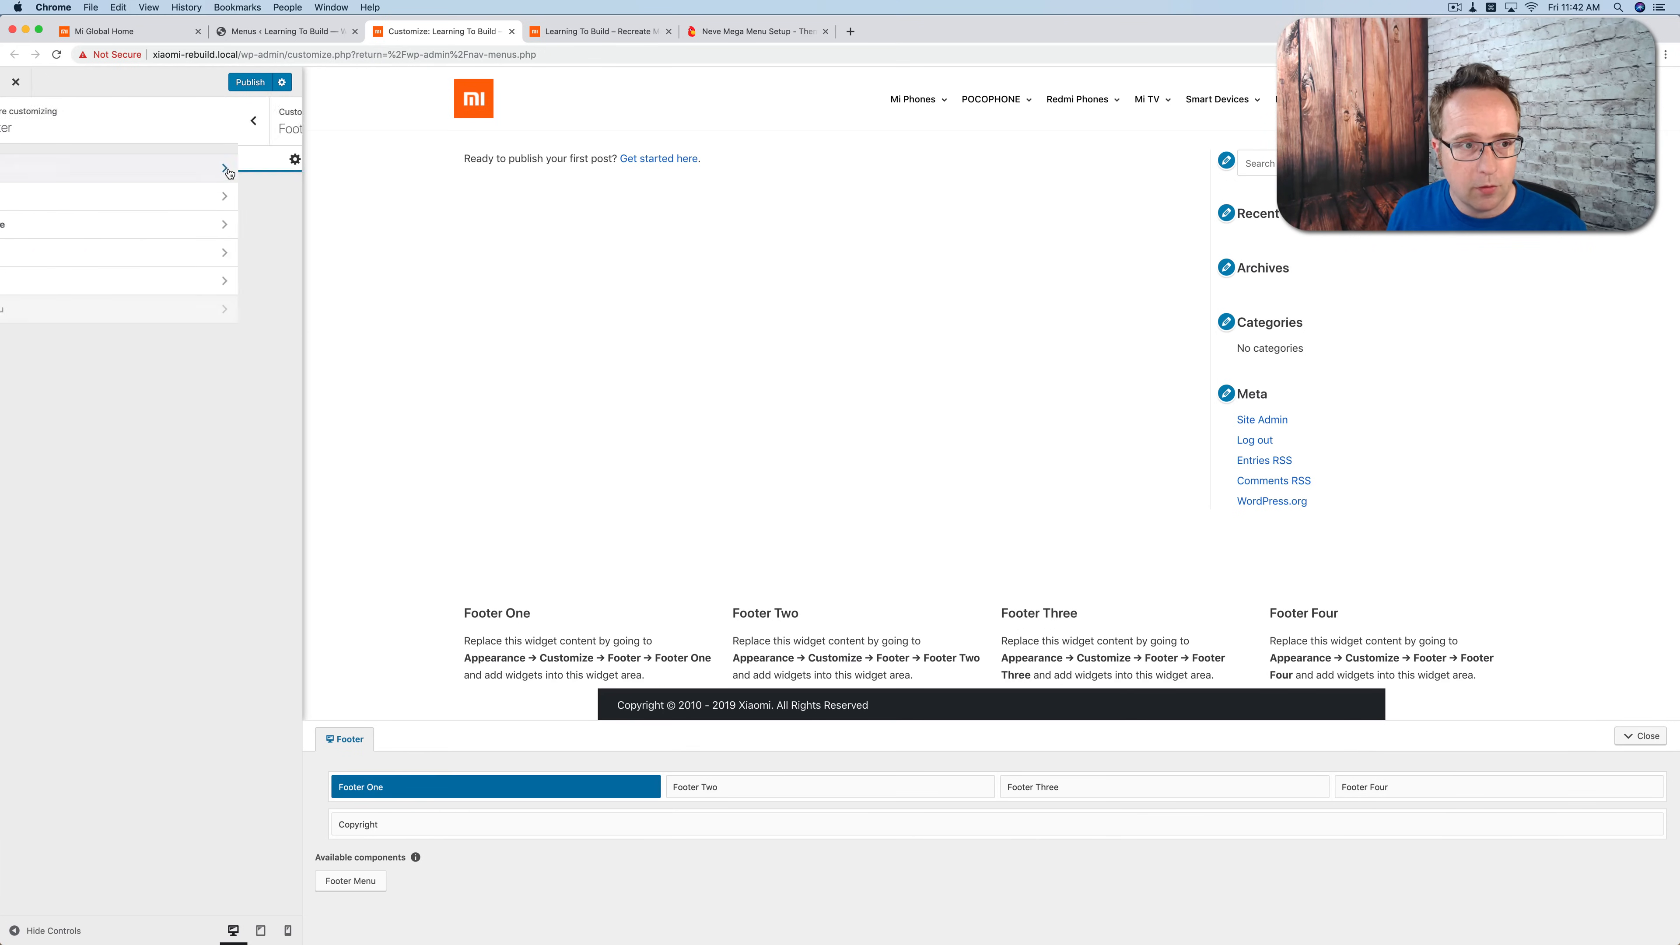
{"action": "left_click", "coordinate": [234, 192]}
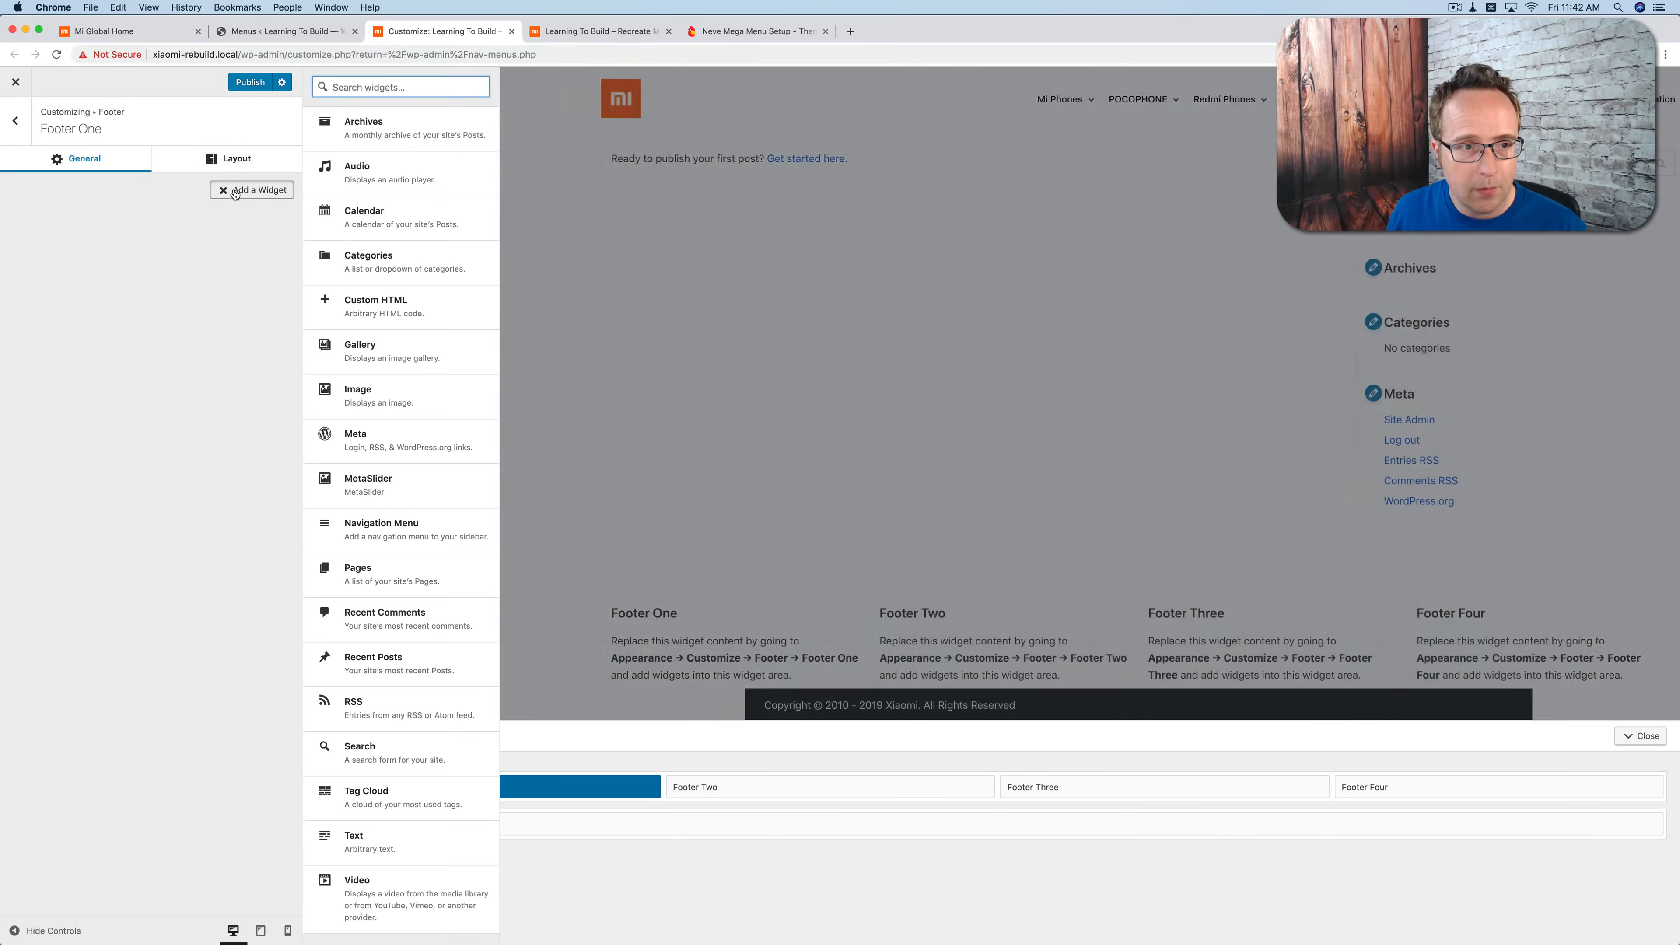
{"action": "left_click", "coordinate": [402, 538]}
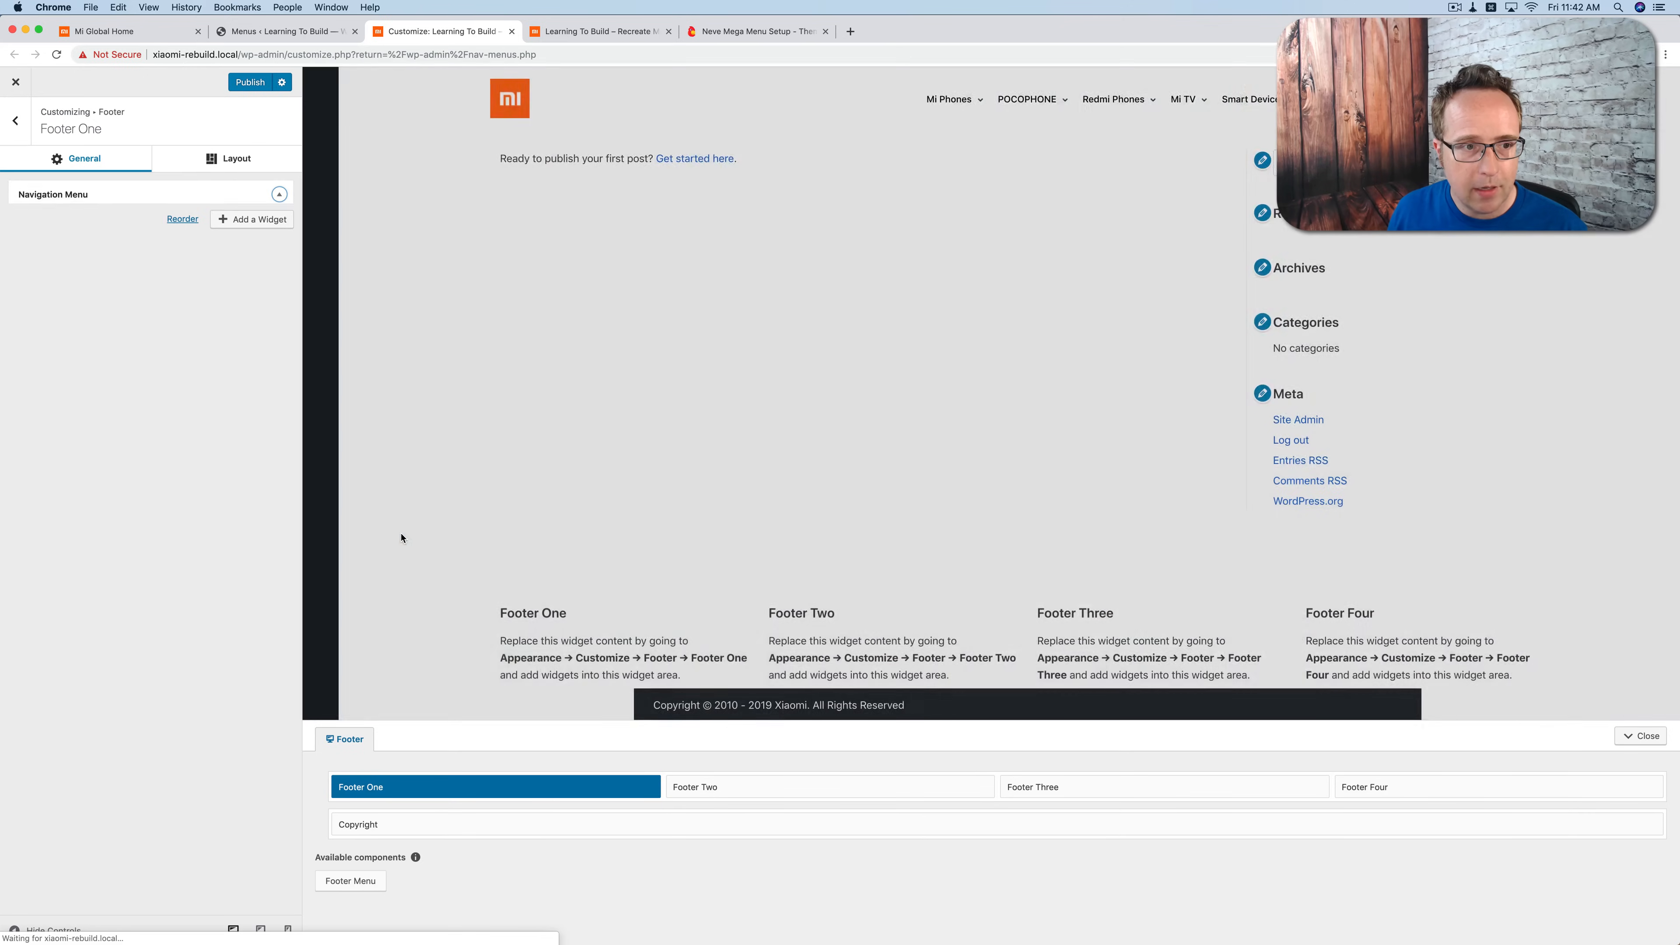
{"action": "left_click", "coordinate": [91, 284]}
{"action": "left_click", "coordinate": [91, 294]}
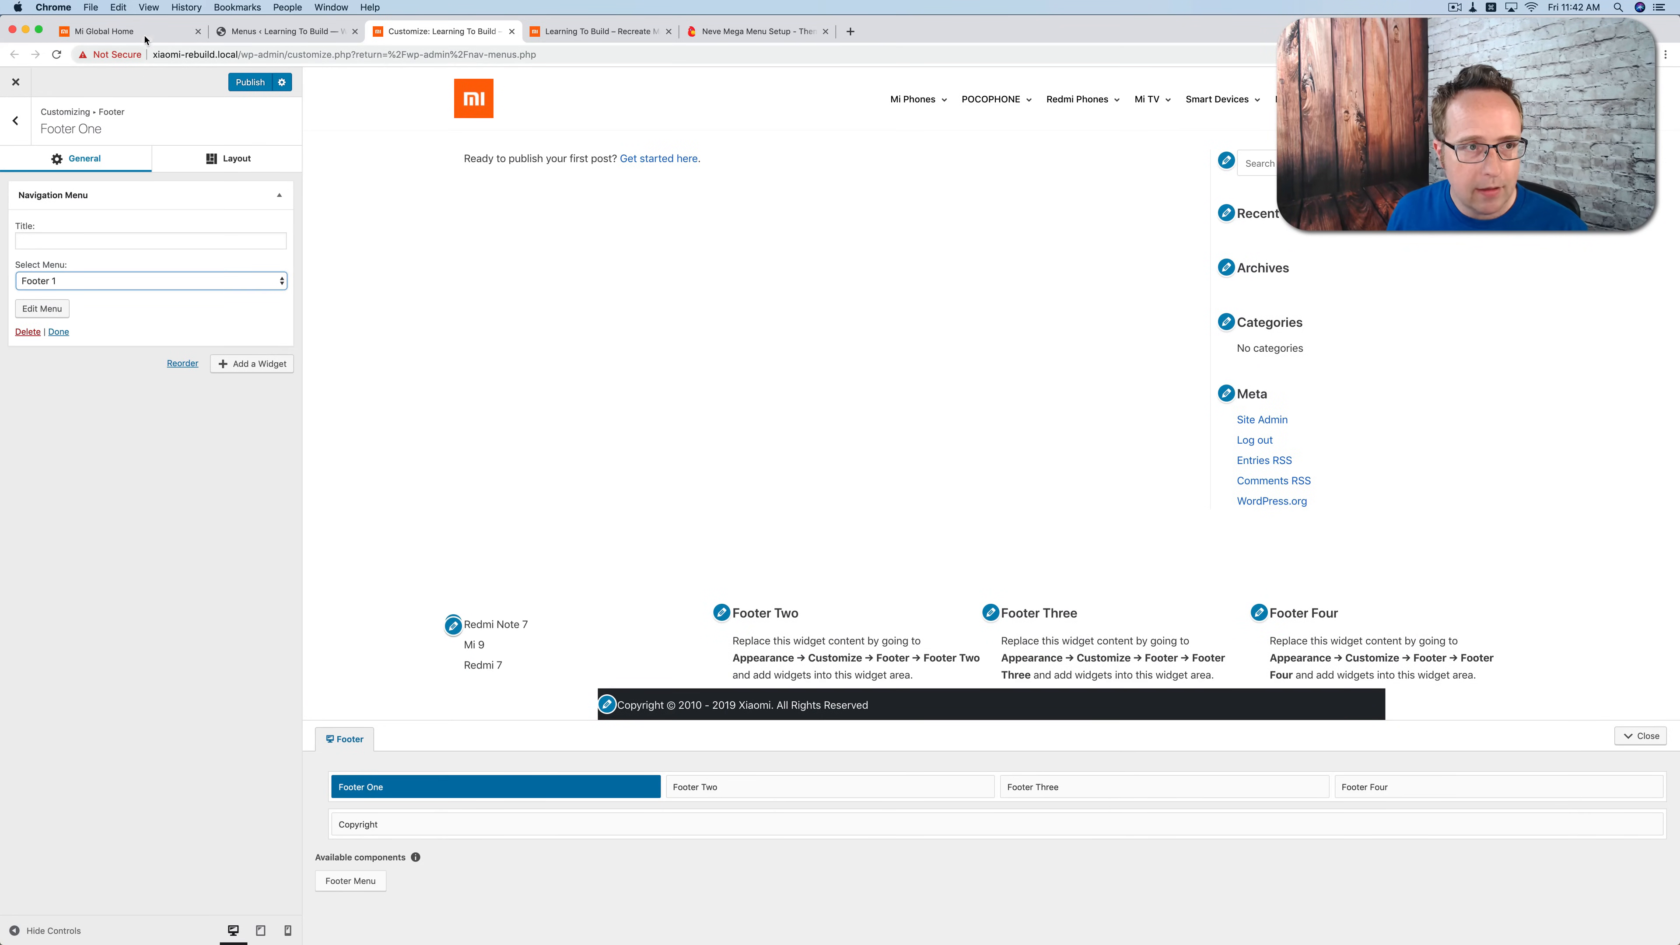
Step: Check the first footer column's heading on the Mi Global homepage and title the Footer One menu widget "Learn More"
{"action": "left_click", "coordinate": [145, 34]}
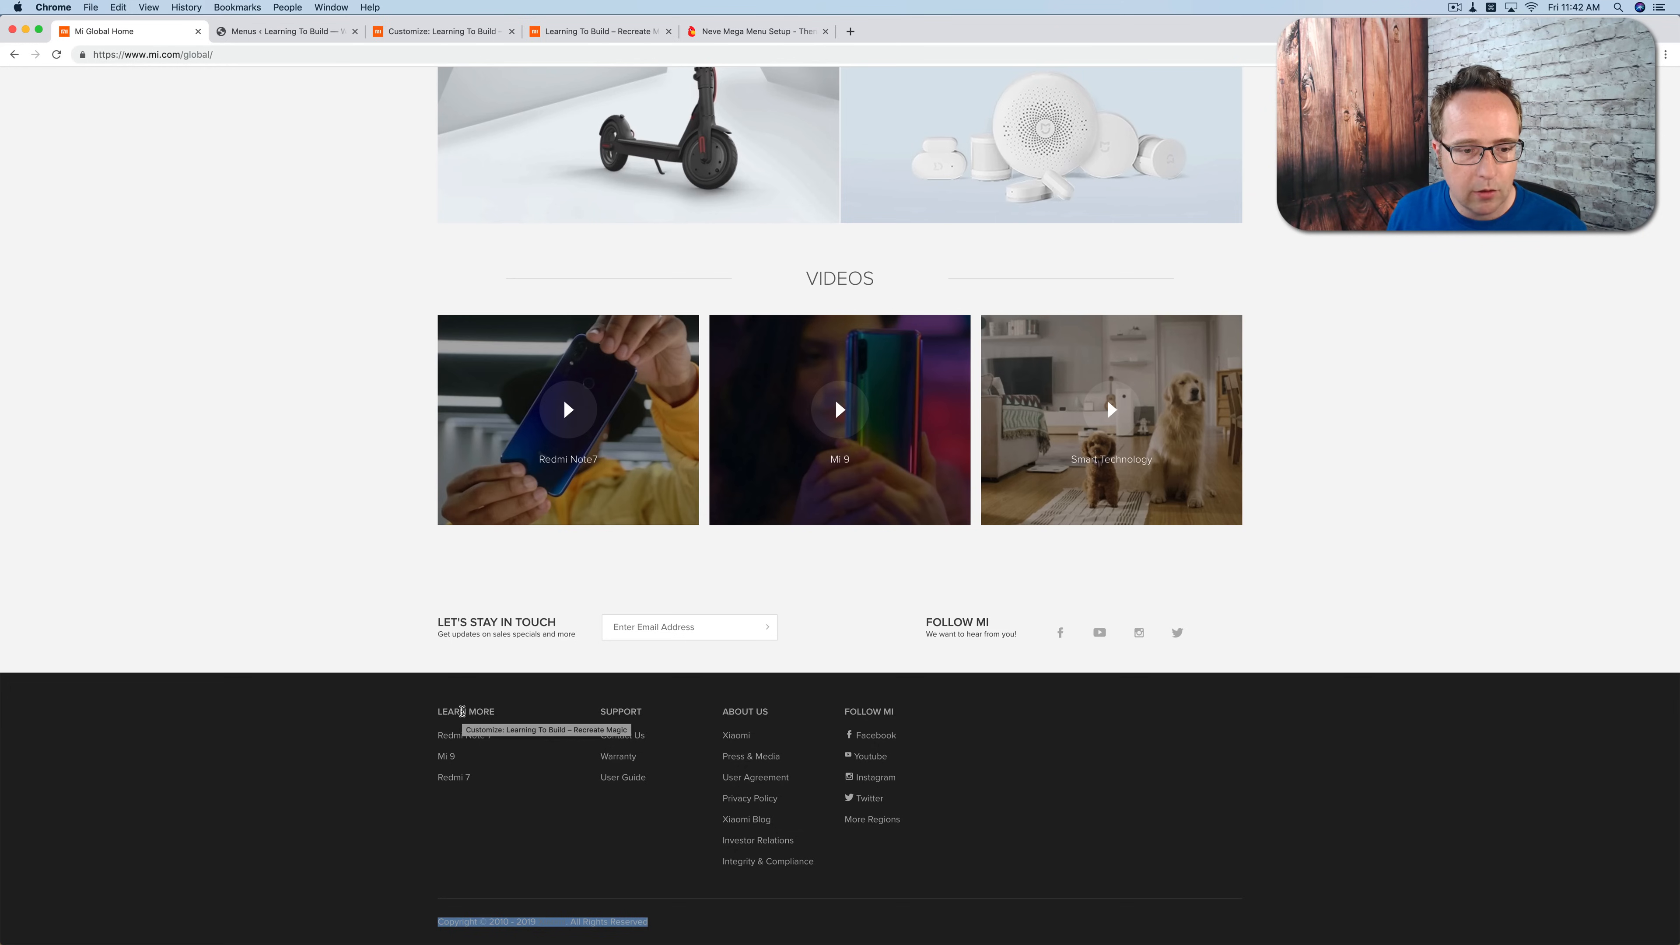
{"action": "left_click", "coordinate": [428, 33]}
{"action": "left_click", "coordinate": [79, 240]}
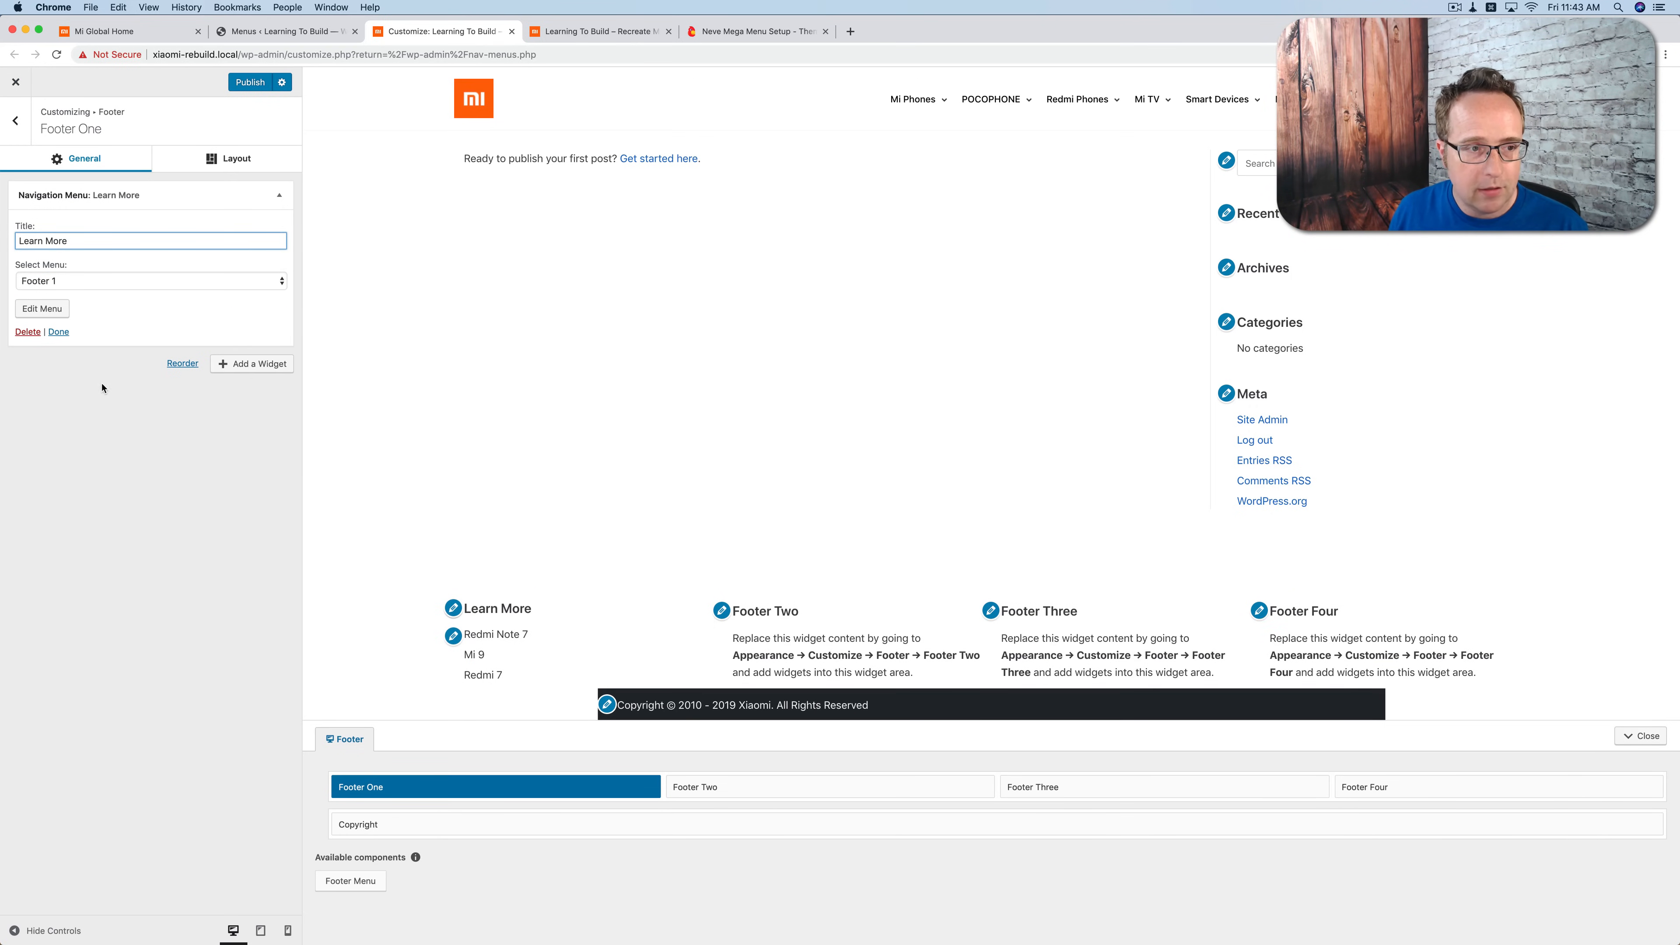
Step: Open the Footer Two area settings and check the second footer column's heading on the Mi Global homepage
{"action": "left_click", "coordinate": [27, 129]}
{"action": "left_click", "coordinate": [106, 198]}
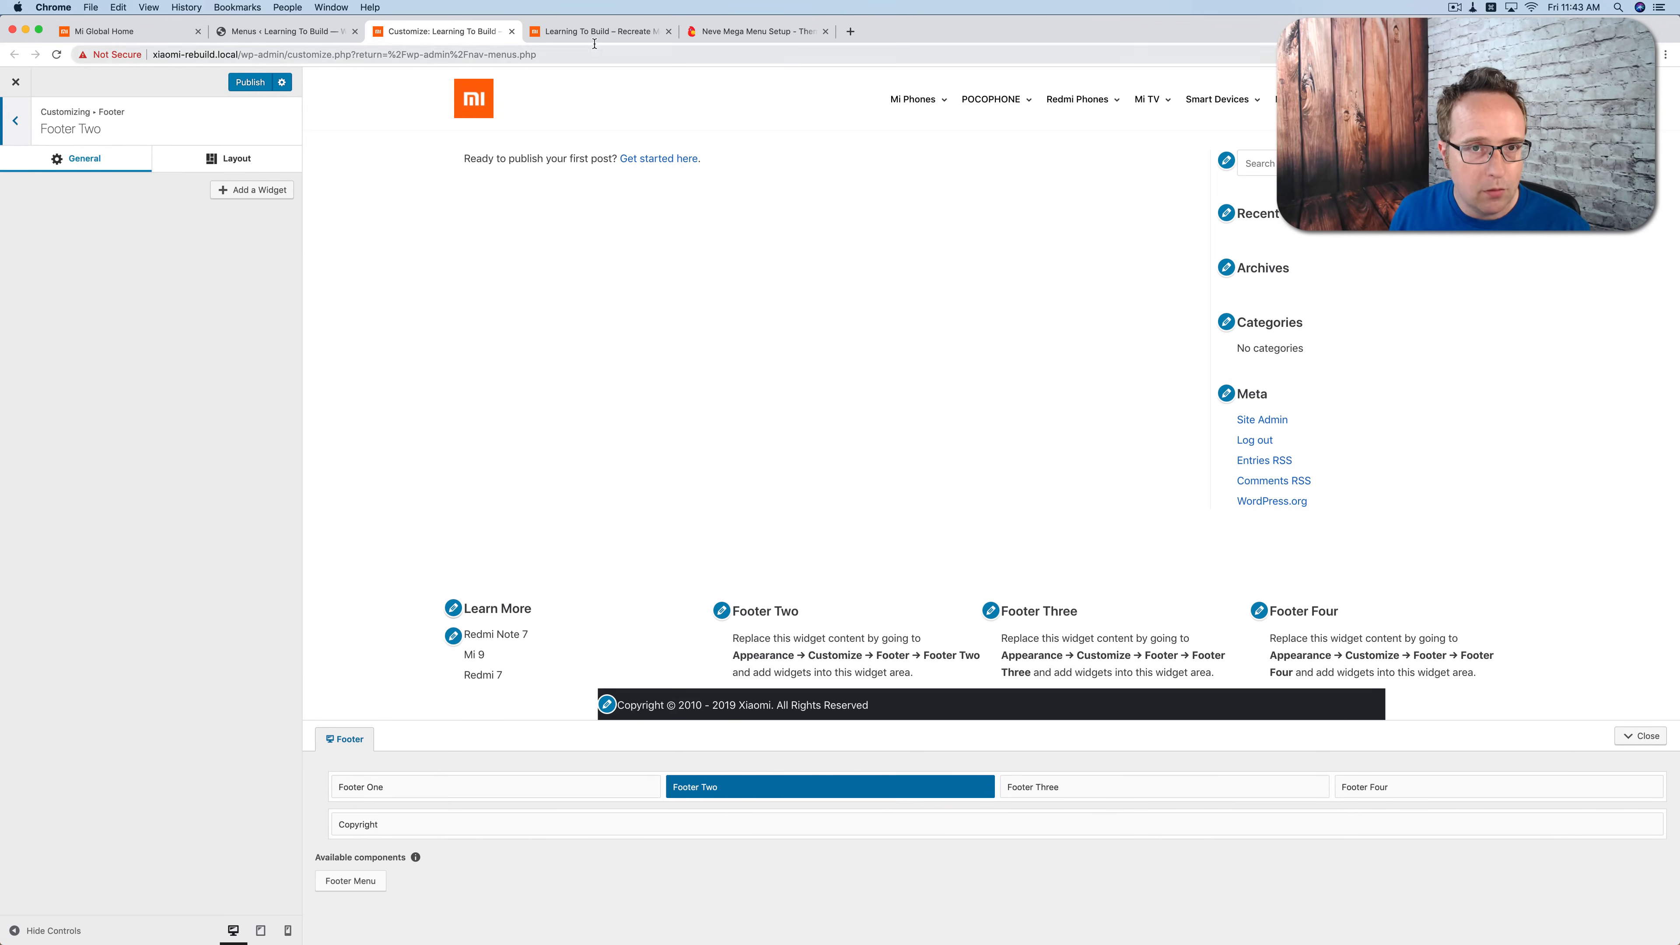
{"action": "left_click", "coordinate": [581, 33]}
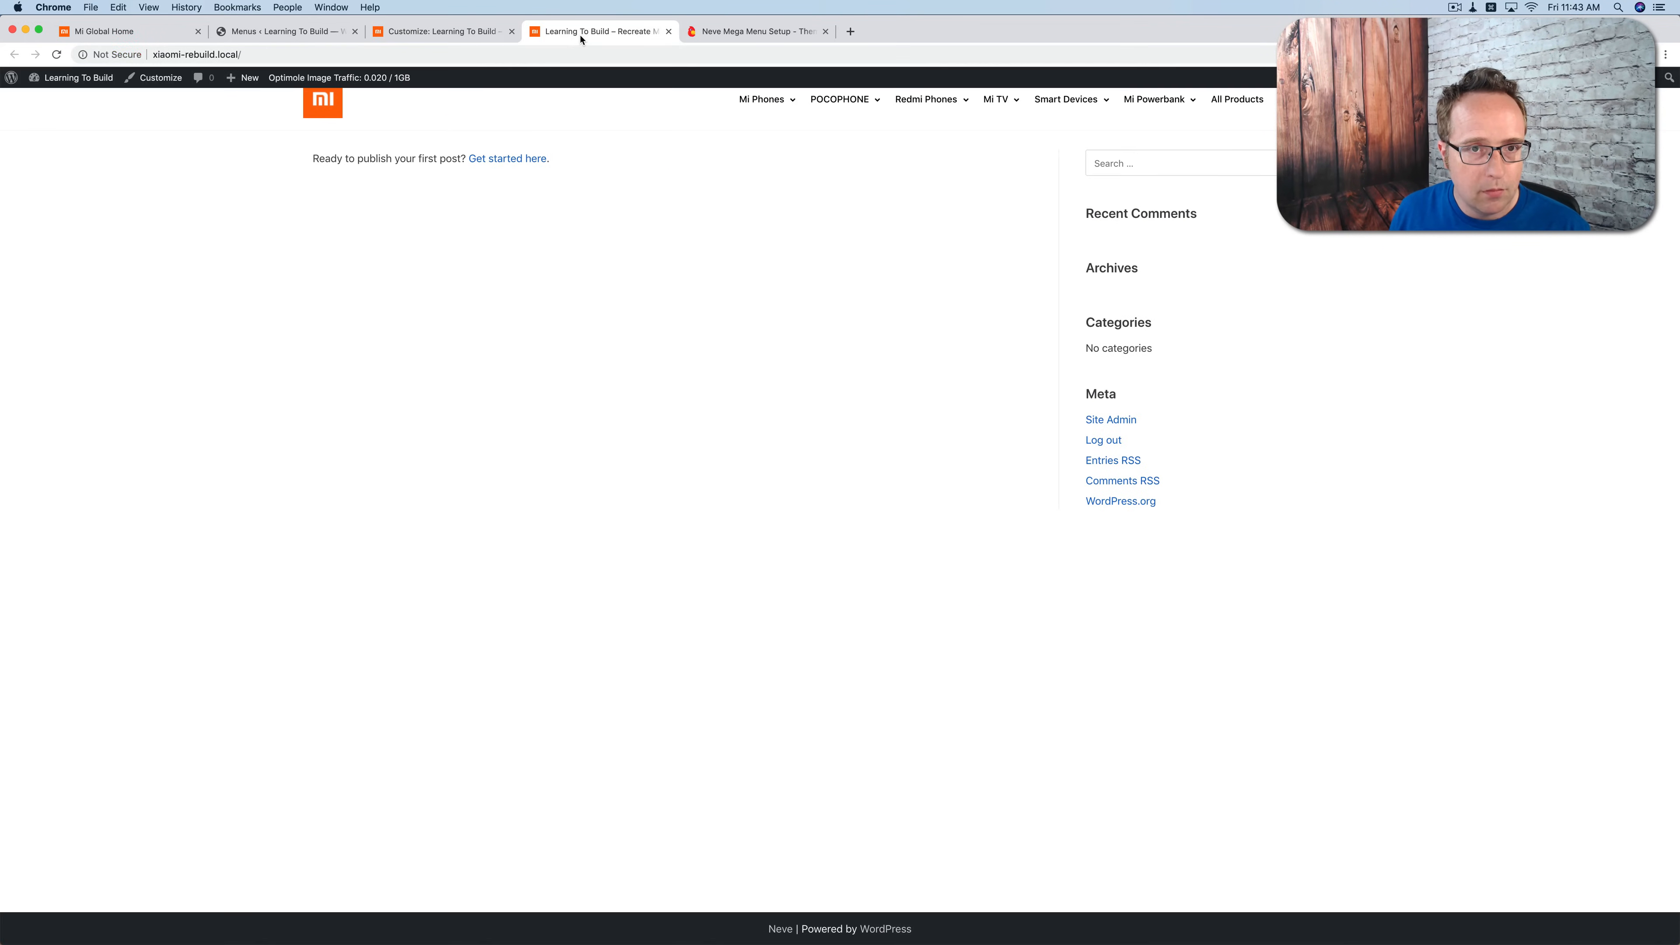
{"action": "left_click", "coordinate": [111, 30]}
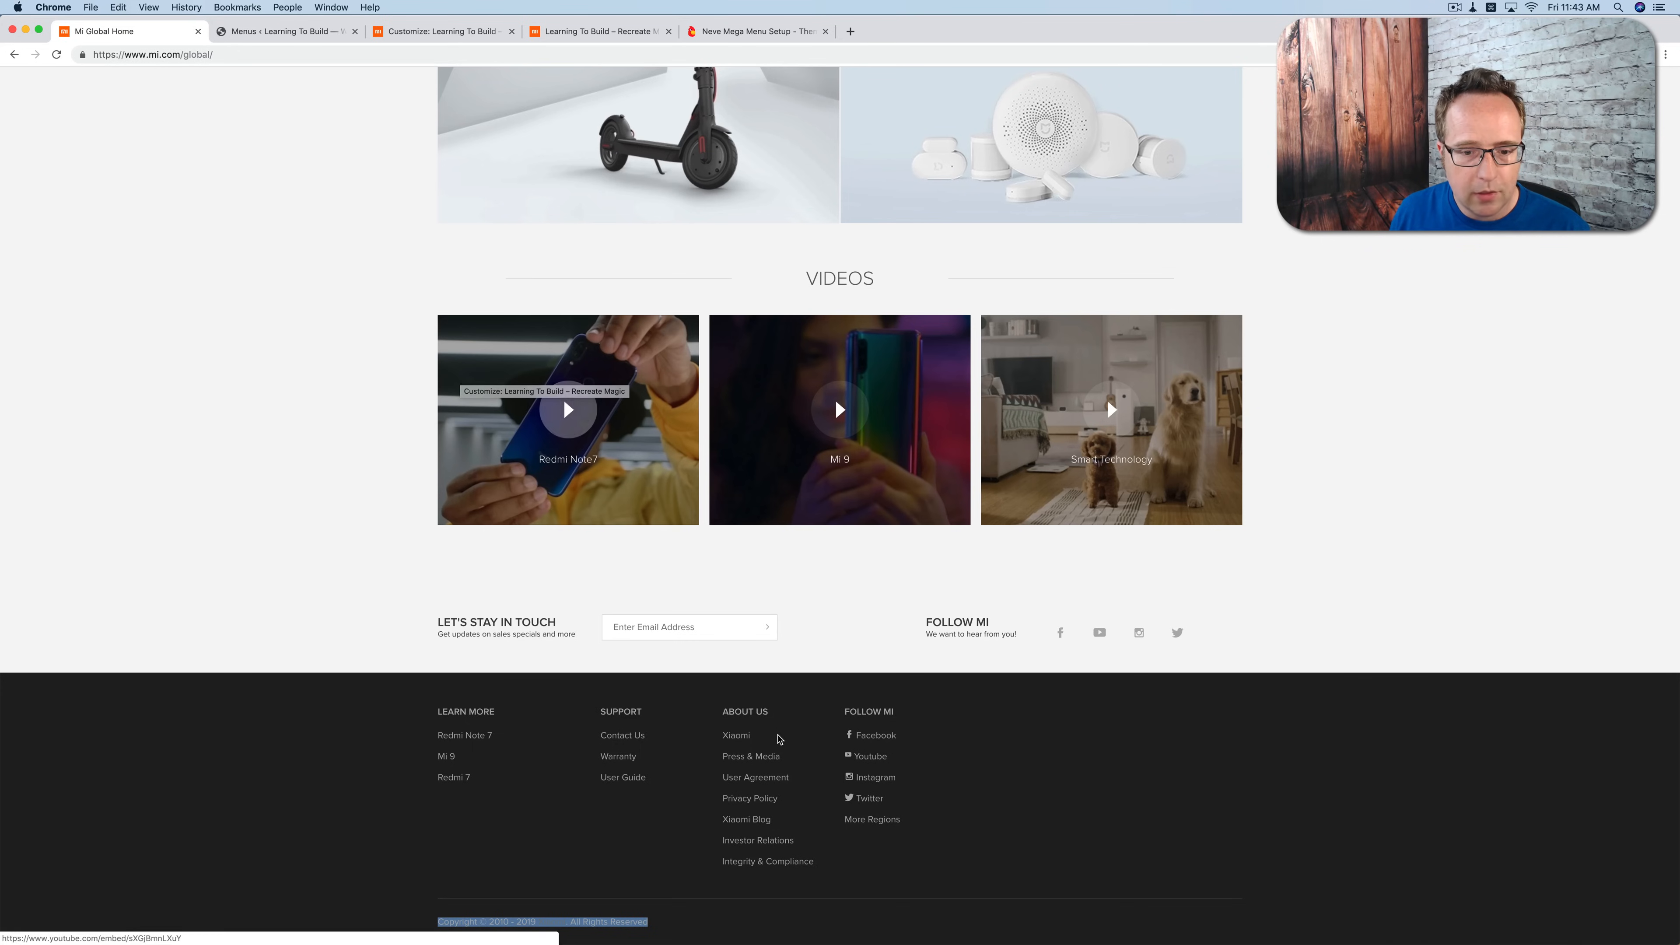
{"action": "left_click", "coordinate": [291, 31]}
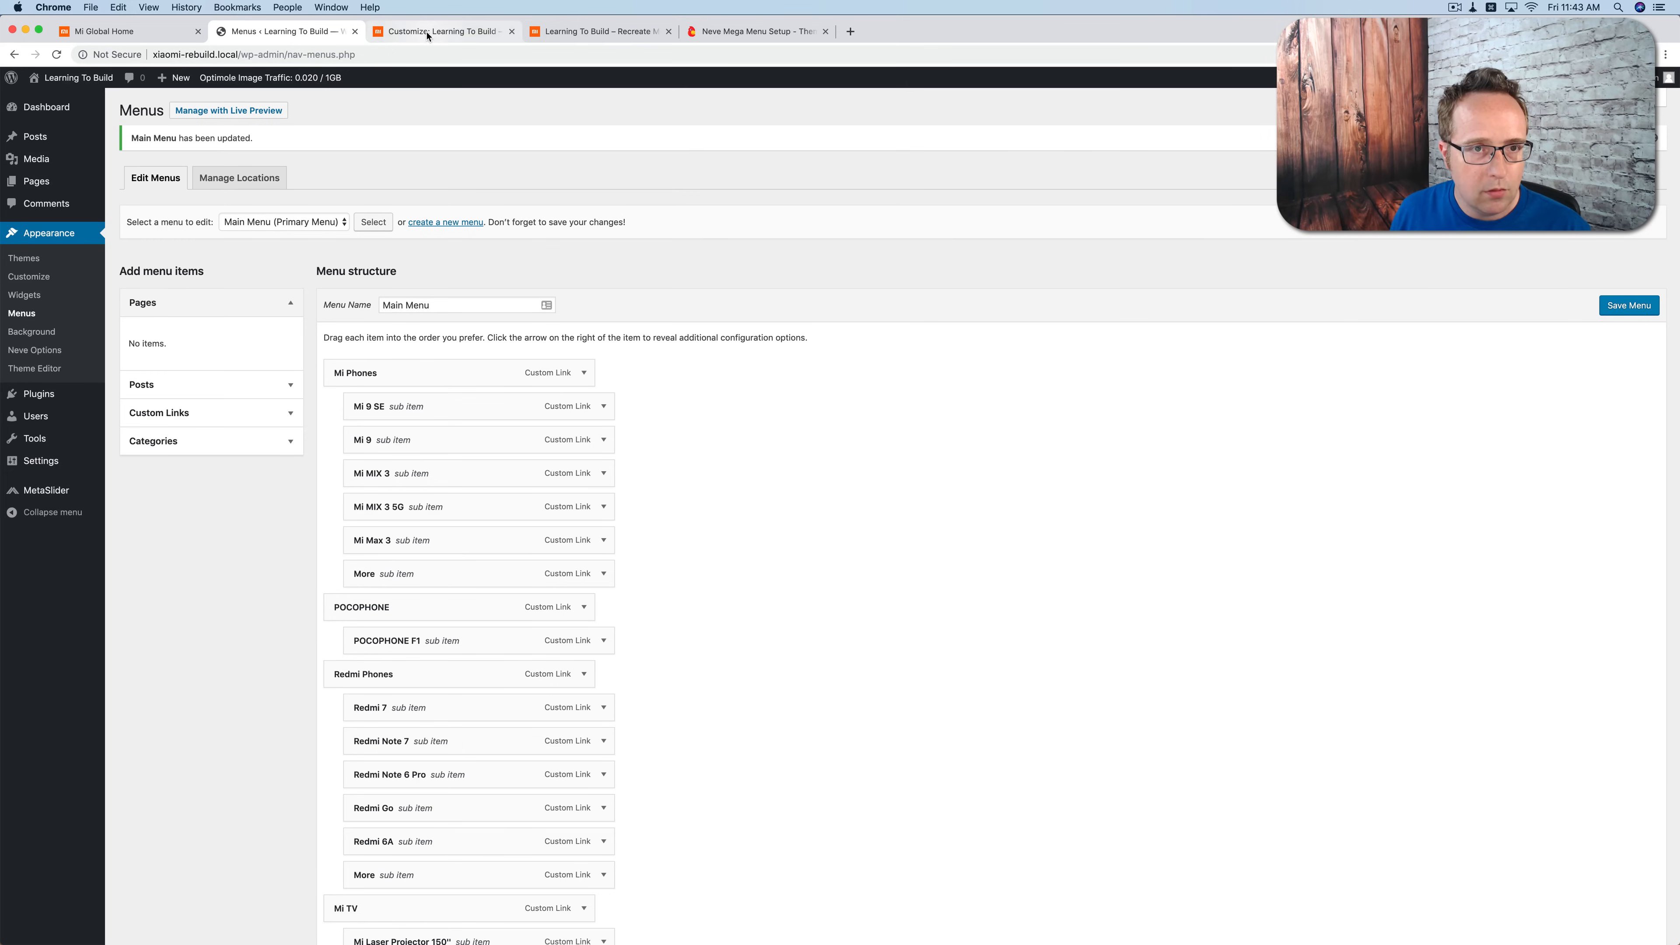
{"action": "left_click", "coordinate": [424, 33]}
Step: Add a Navigation Menu widget titled "Support" to the Footer Two area and assign it the Footer 2 menu
{"action": "left_click", "coordinate": [246, 190]}
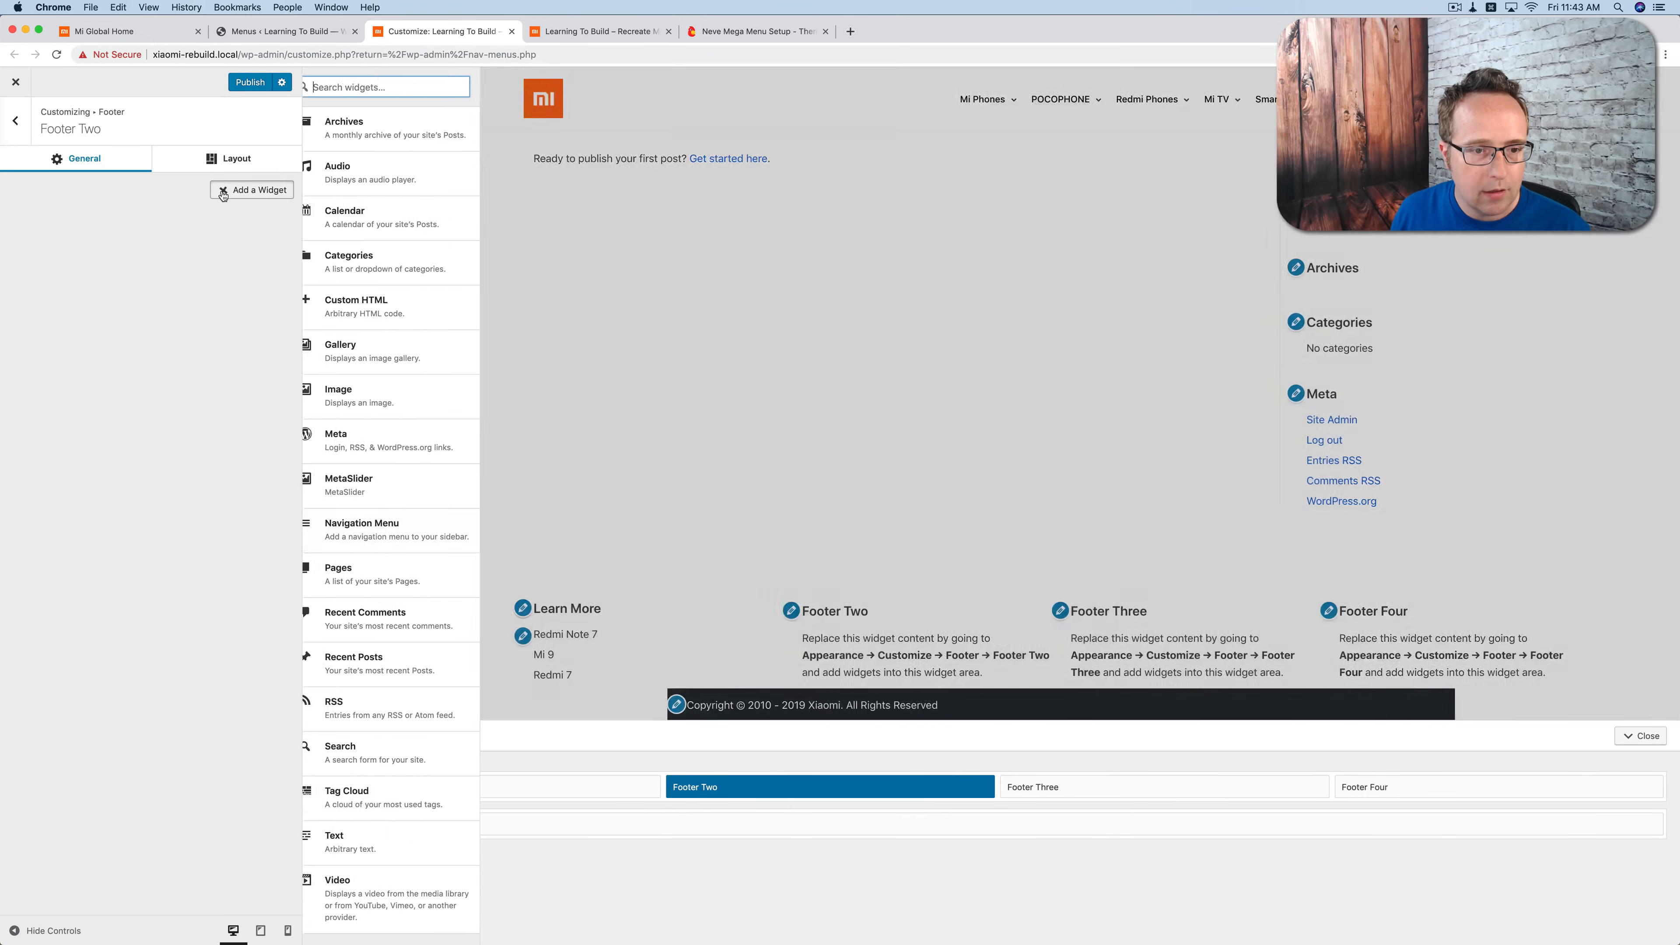
{"action": "left_click", "coordinate": [382, 537]}
{"action": "left_click", "coordinate": [71, 242]}
{"action": "type", "text": "Support"}
{"action": "key", "text": "Tab"}
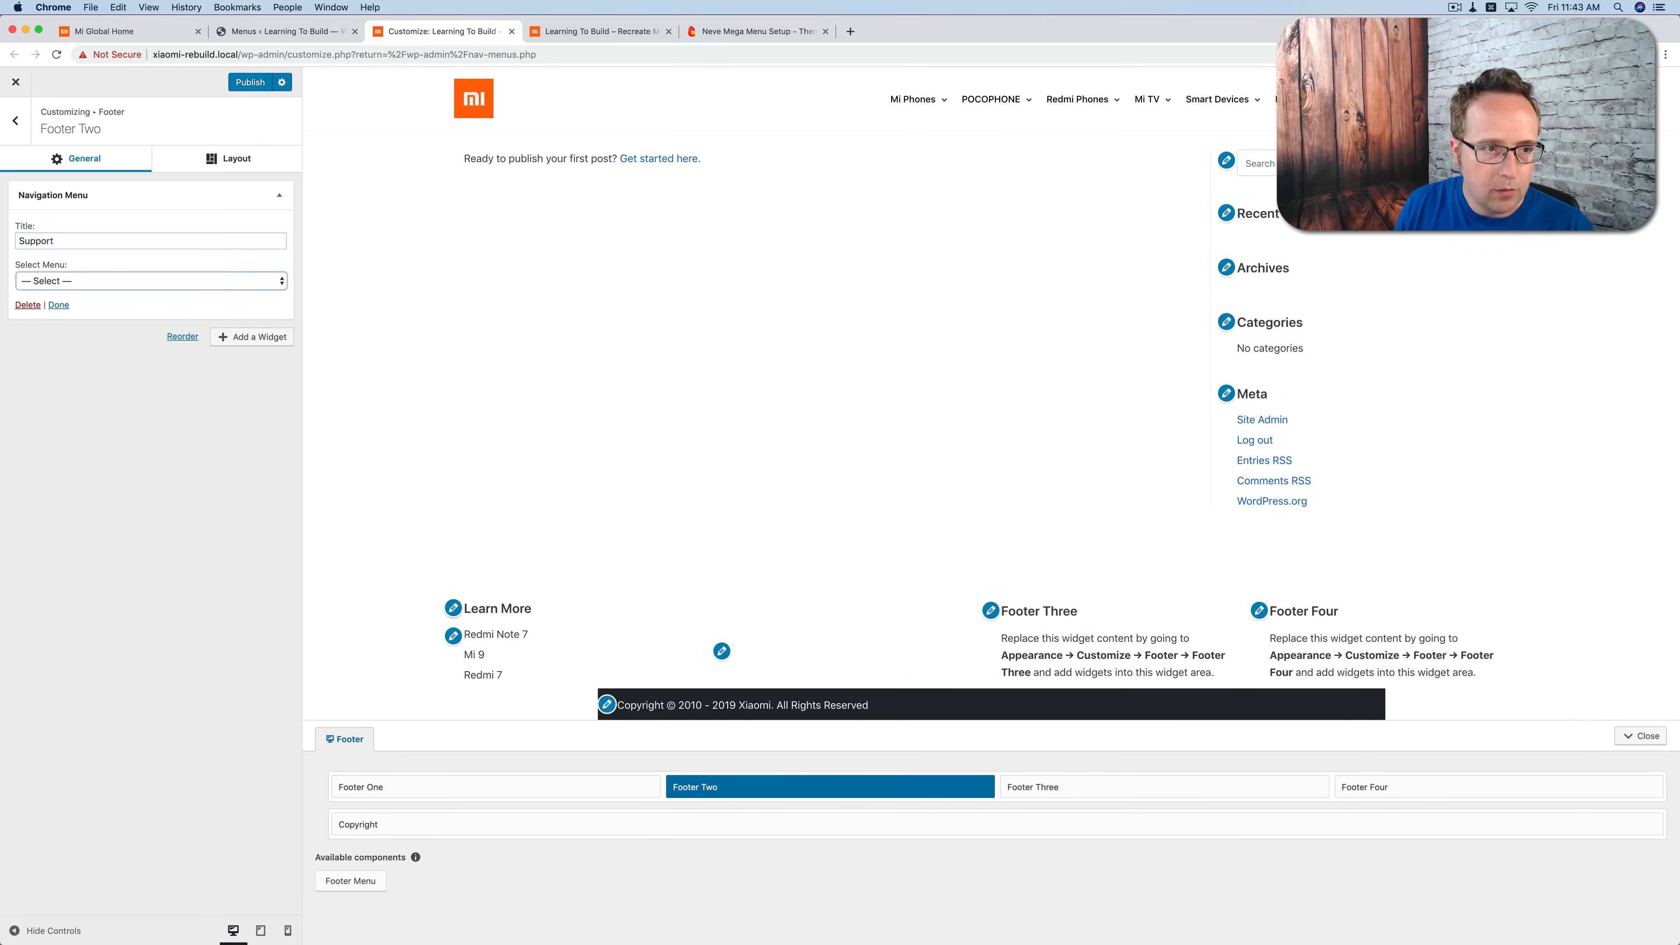
{"action": "left_click", "coordinate": [47, 280]}
{"action": "left_click", "coordinate": [59, 306]}
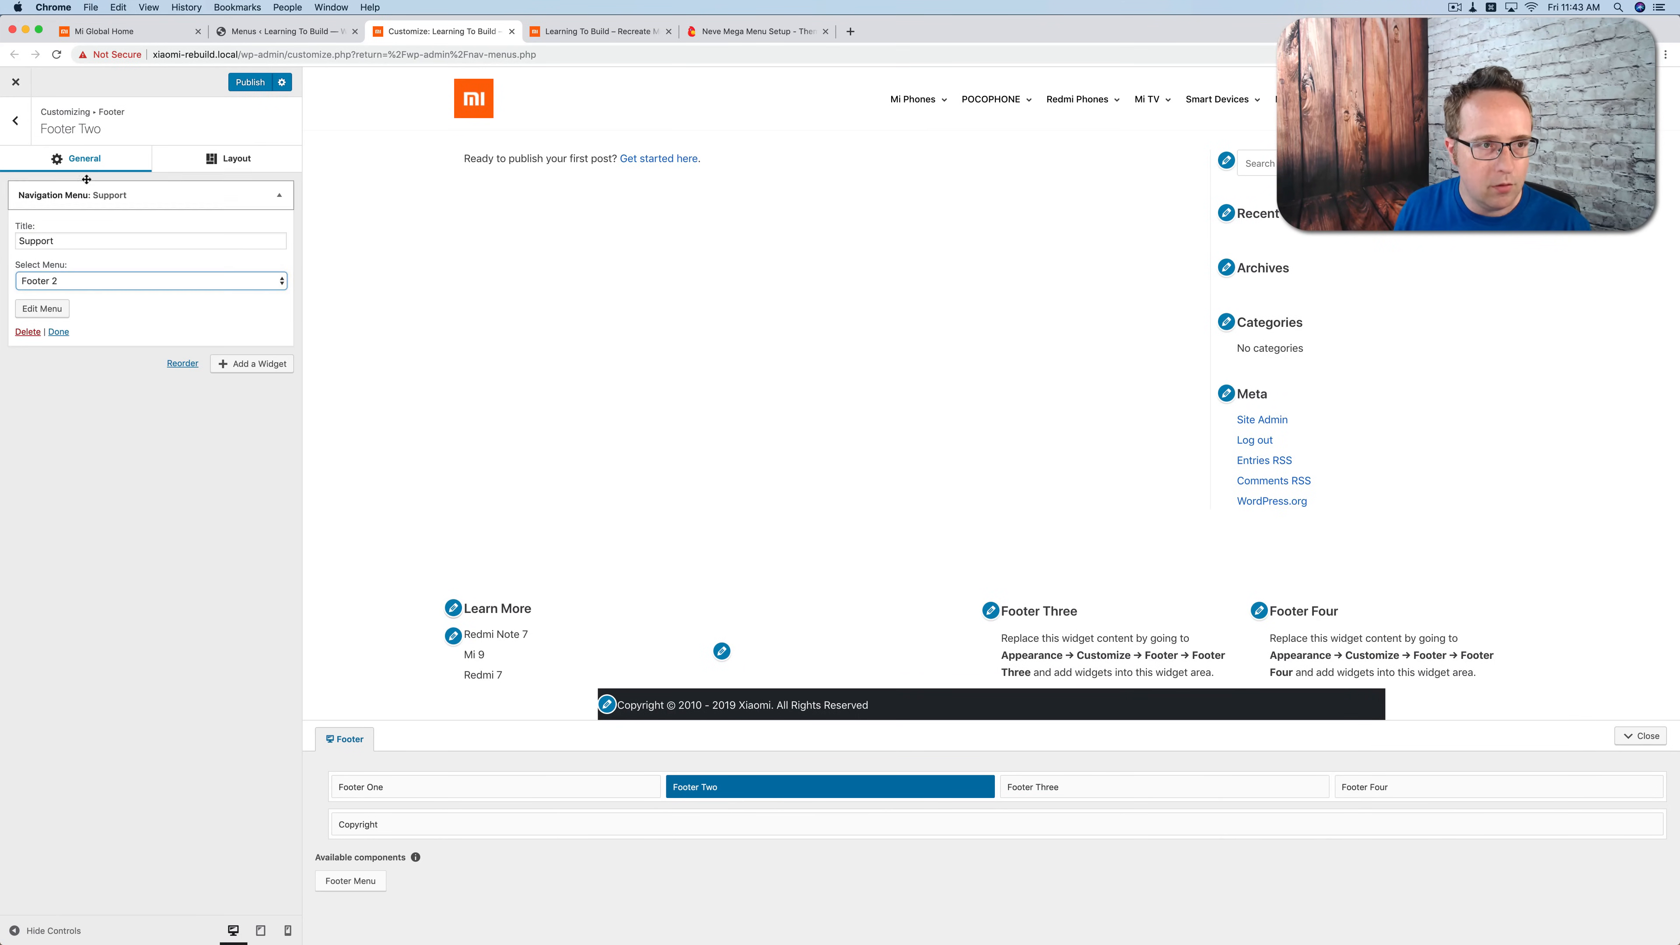
{"action": "left_click", "coordinate": [34, 136]}
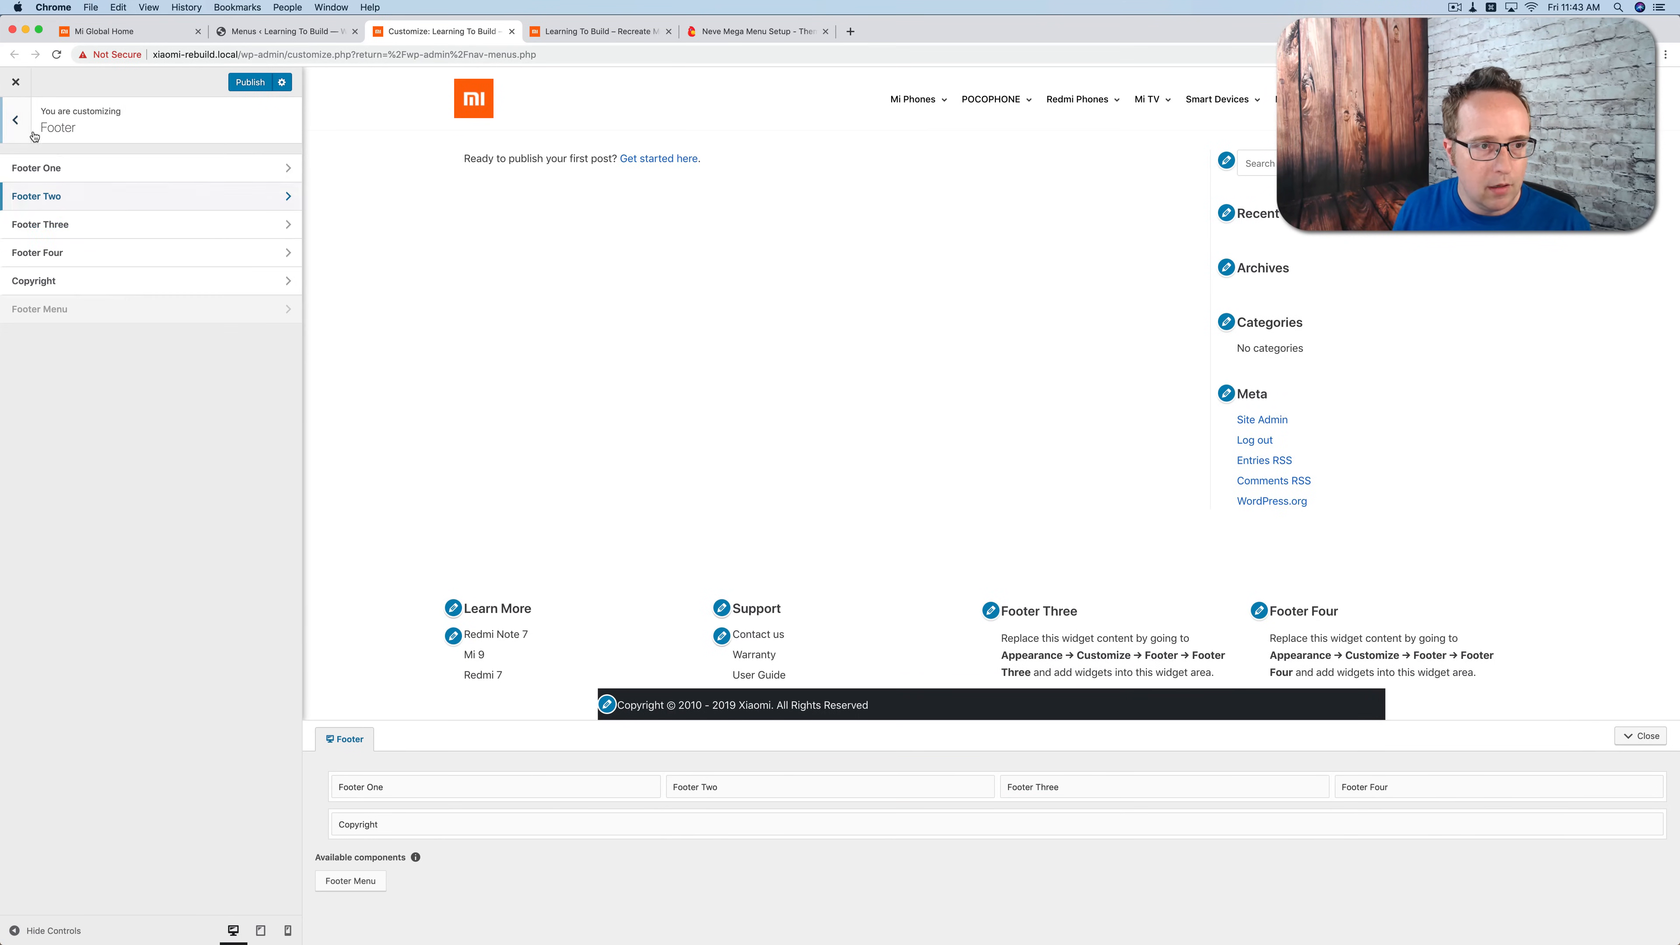
Step: Add a Navigation Menu widget titled "About Us" to the Footer Three area and assign it the Footer 3 menu
{"action": "left_click", "coordinate": [140, 232]}
{"action": "left_click", "coordinate": [206, 162]}
{"action": "left_click", "coordinate": [139, 161]}
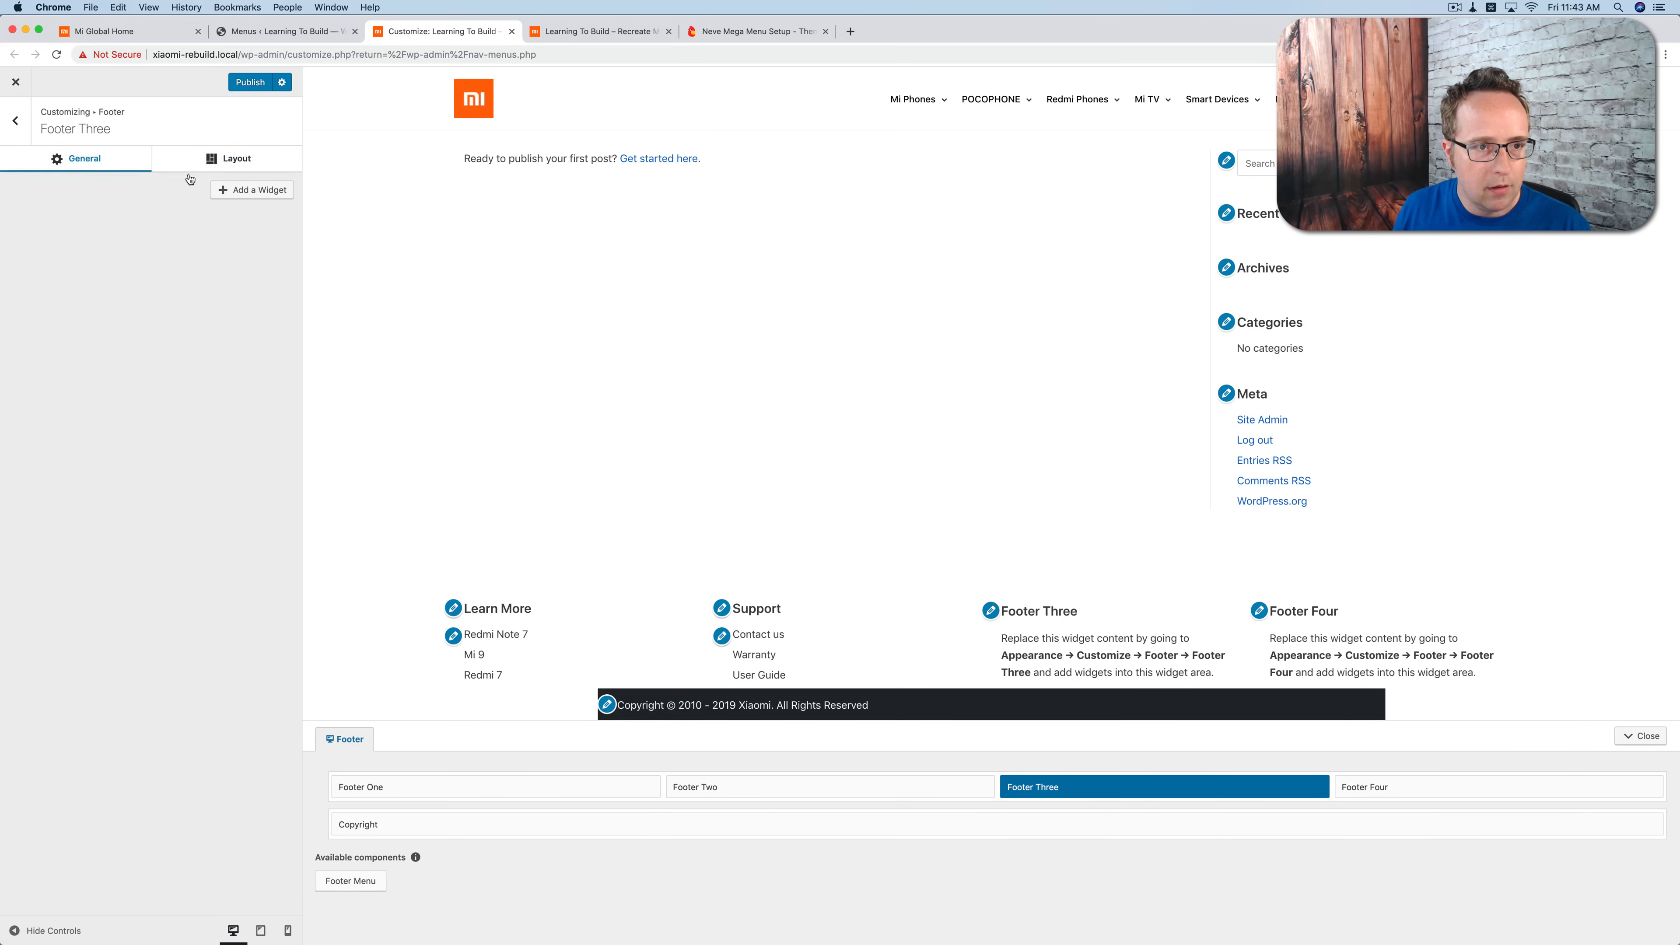
{"action": "left_click", "coordinate": [251, 190]}
{"action": "left_click", "coordinate": [375, 529]}
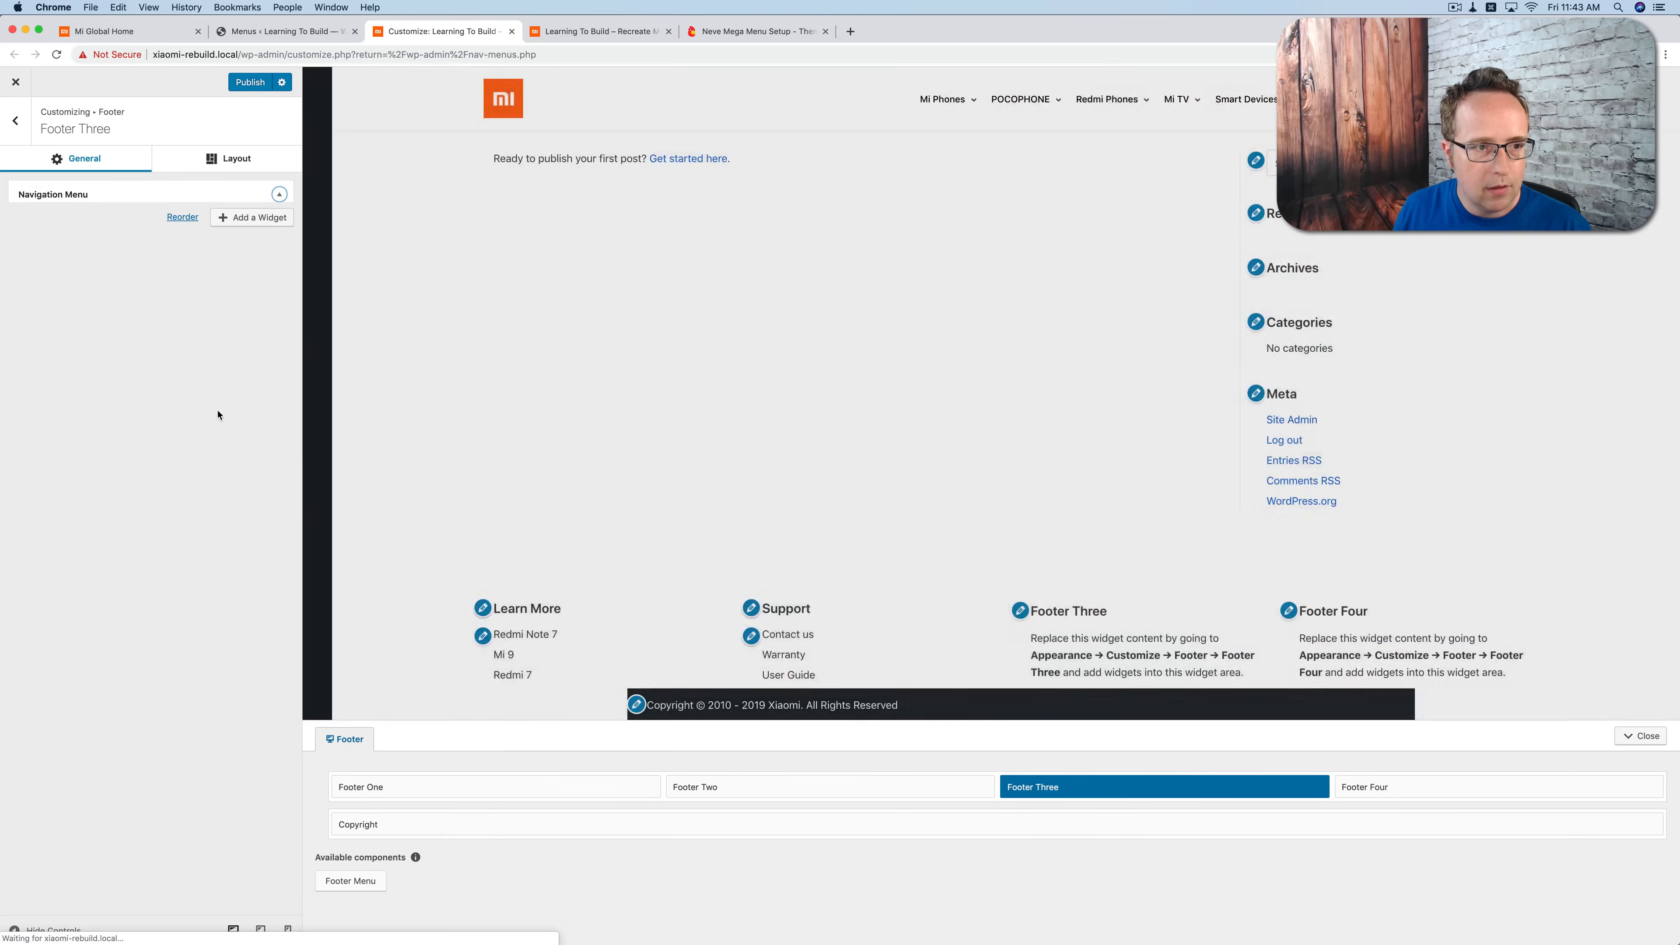
{"action": "type", "text": "About Us"}
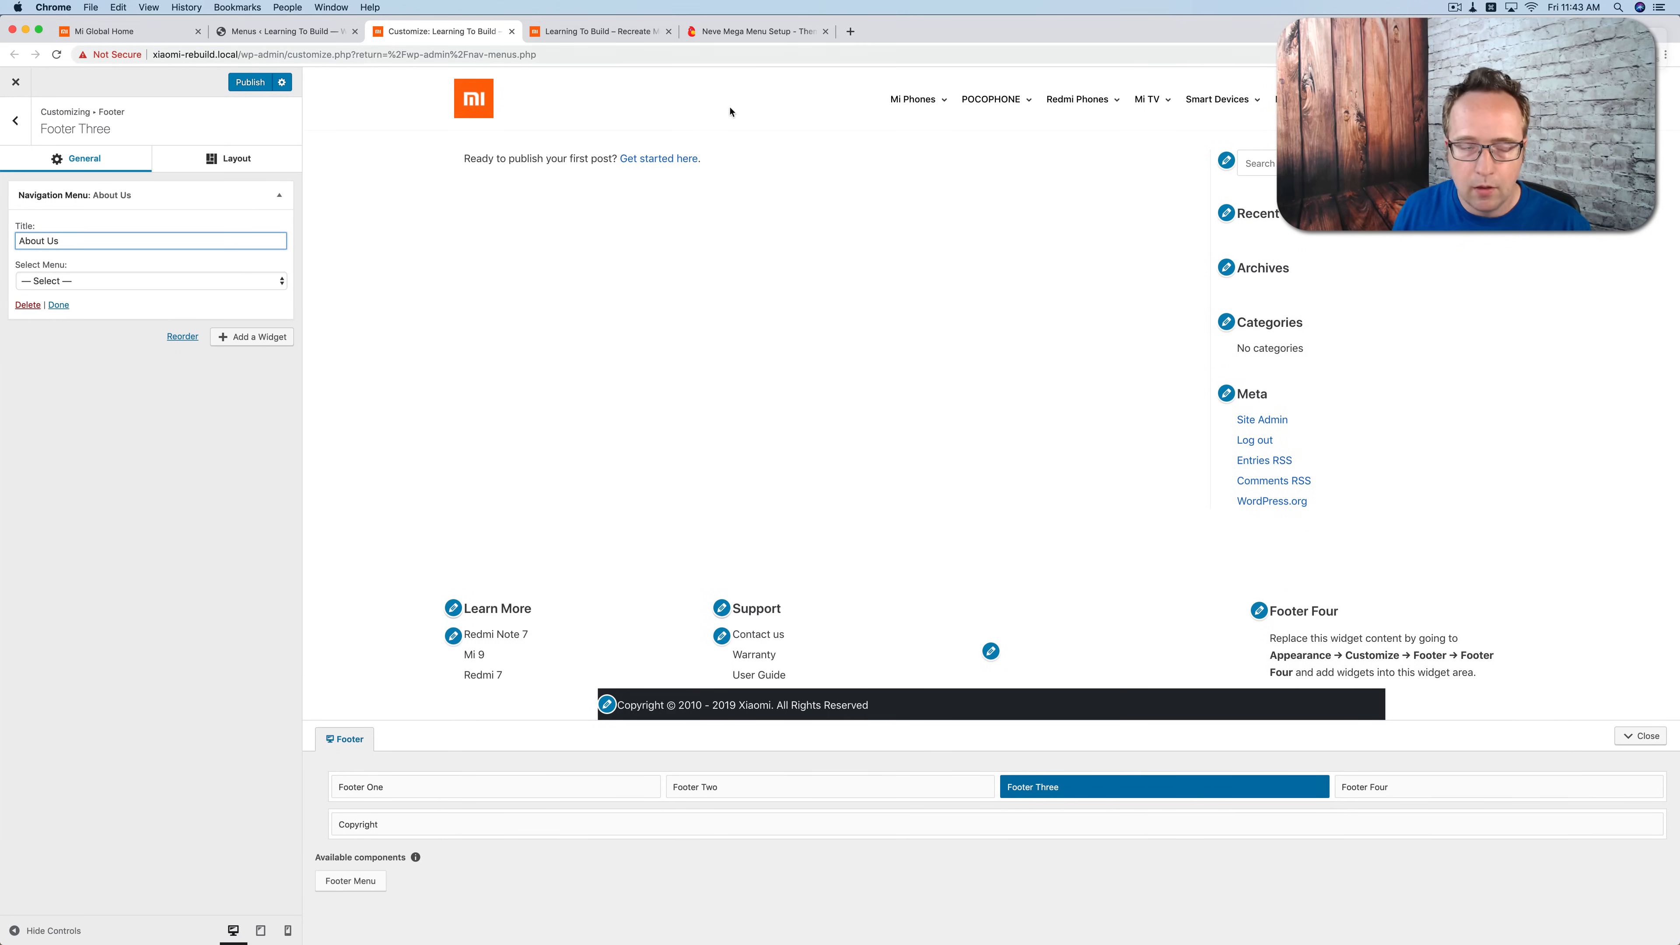
{"action": "left_click", "coordinate": [110, 281]}
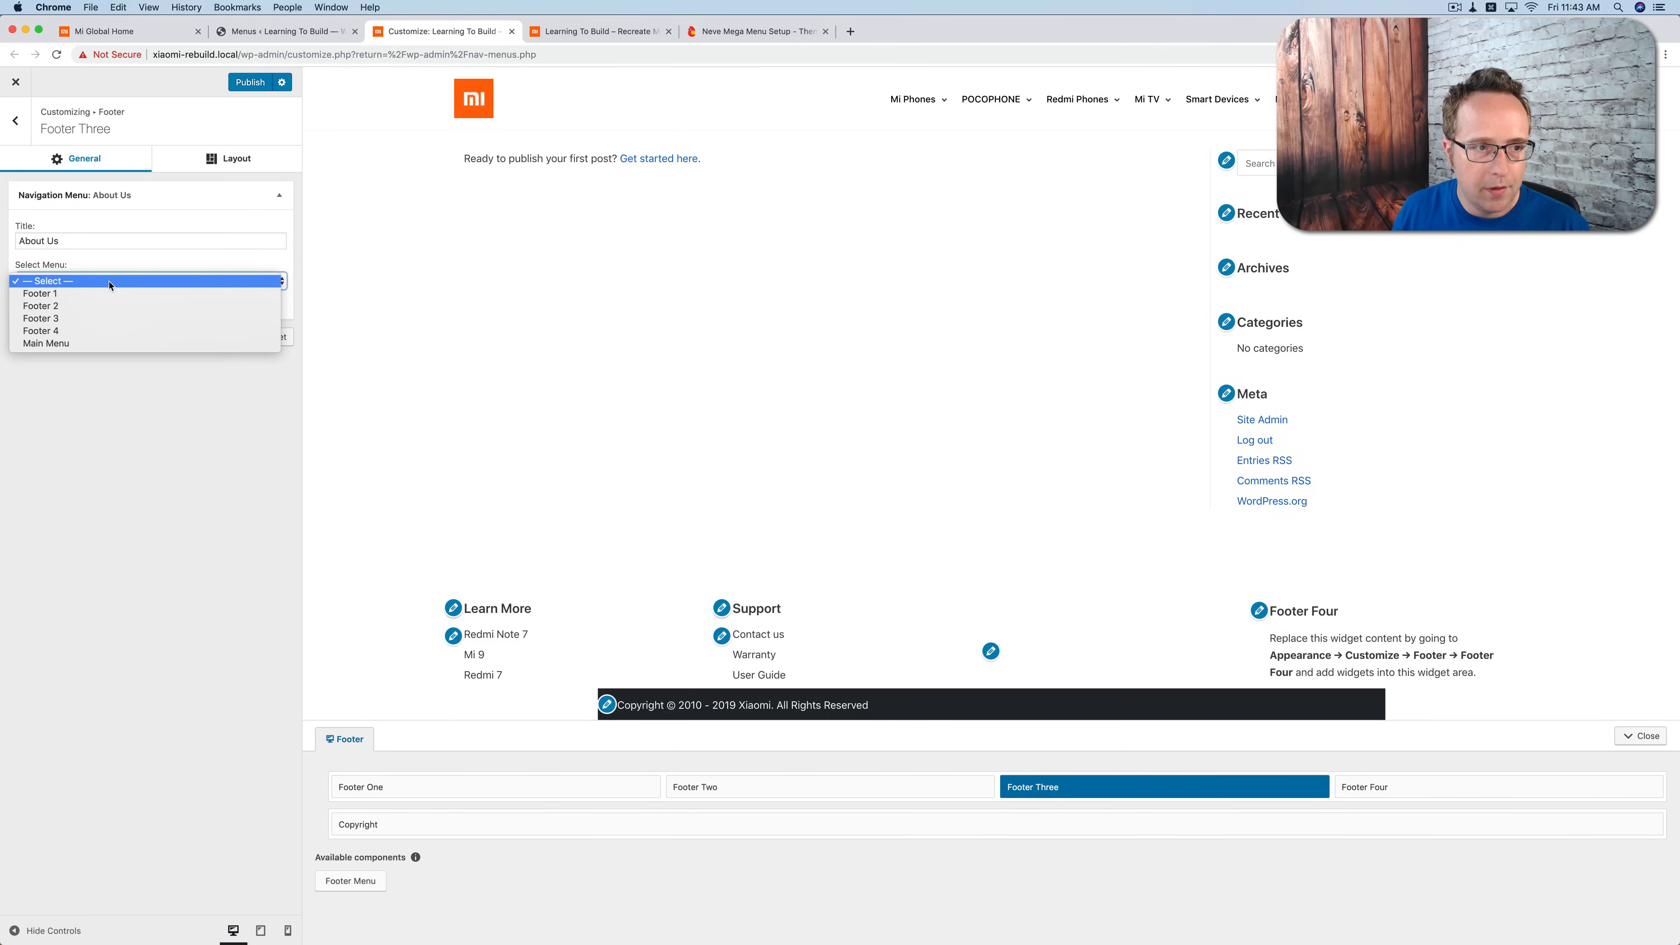
{"action": "left_click", "coordinate": [87, 319]}
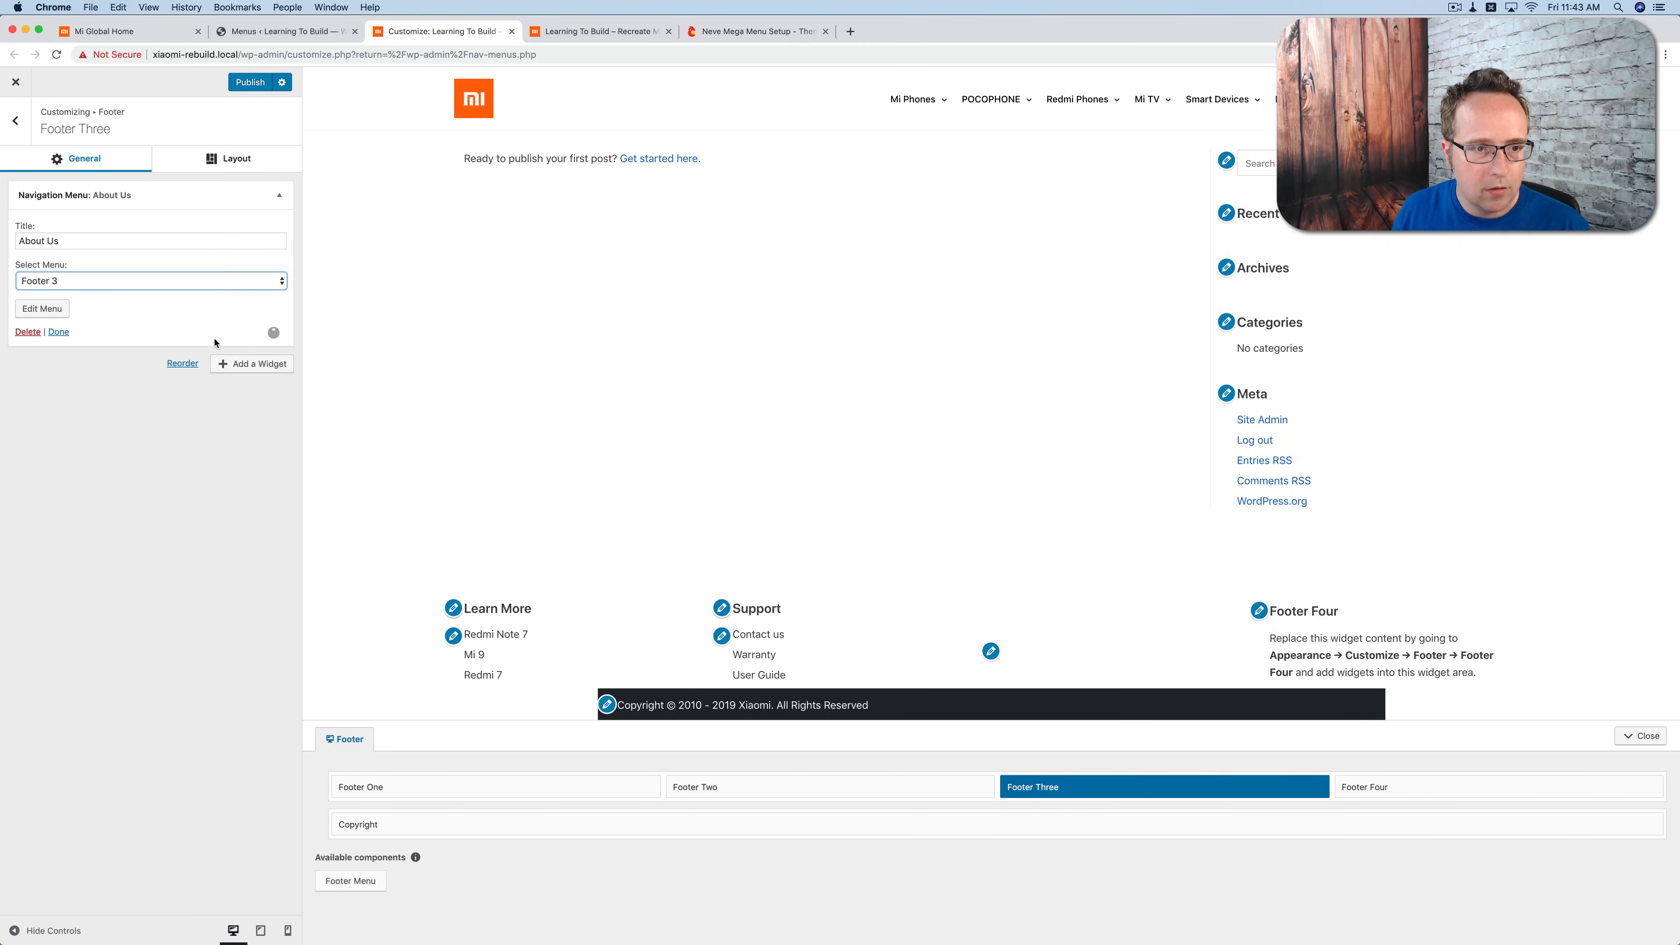
Step: Add a Navigation Menu widget titled "Follow Mi" to the Footer Four area and assign it the Footer 4 menu
{"action": "left_click", "coordinate": [15, 120]}
{"action": "left_click", "coordinate": [229, 260]}
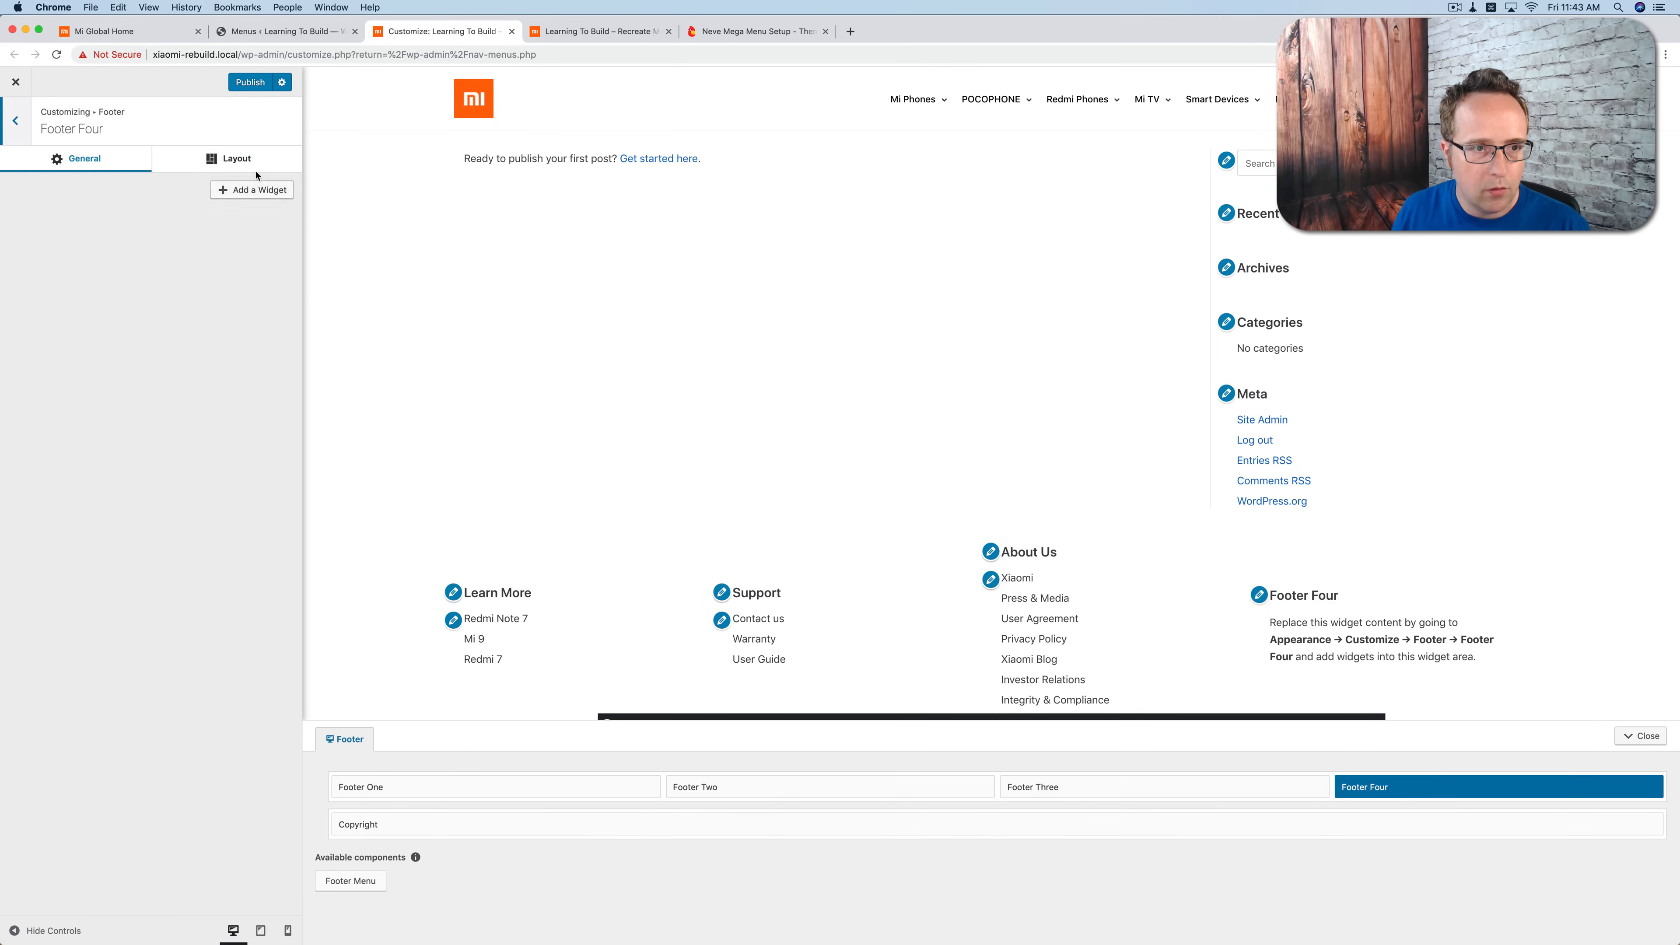
{"action": "left_click", "coordinate": [250, 189]}
{"action": "left_click", "coordinate": [359, 524]}
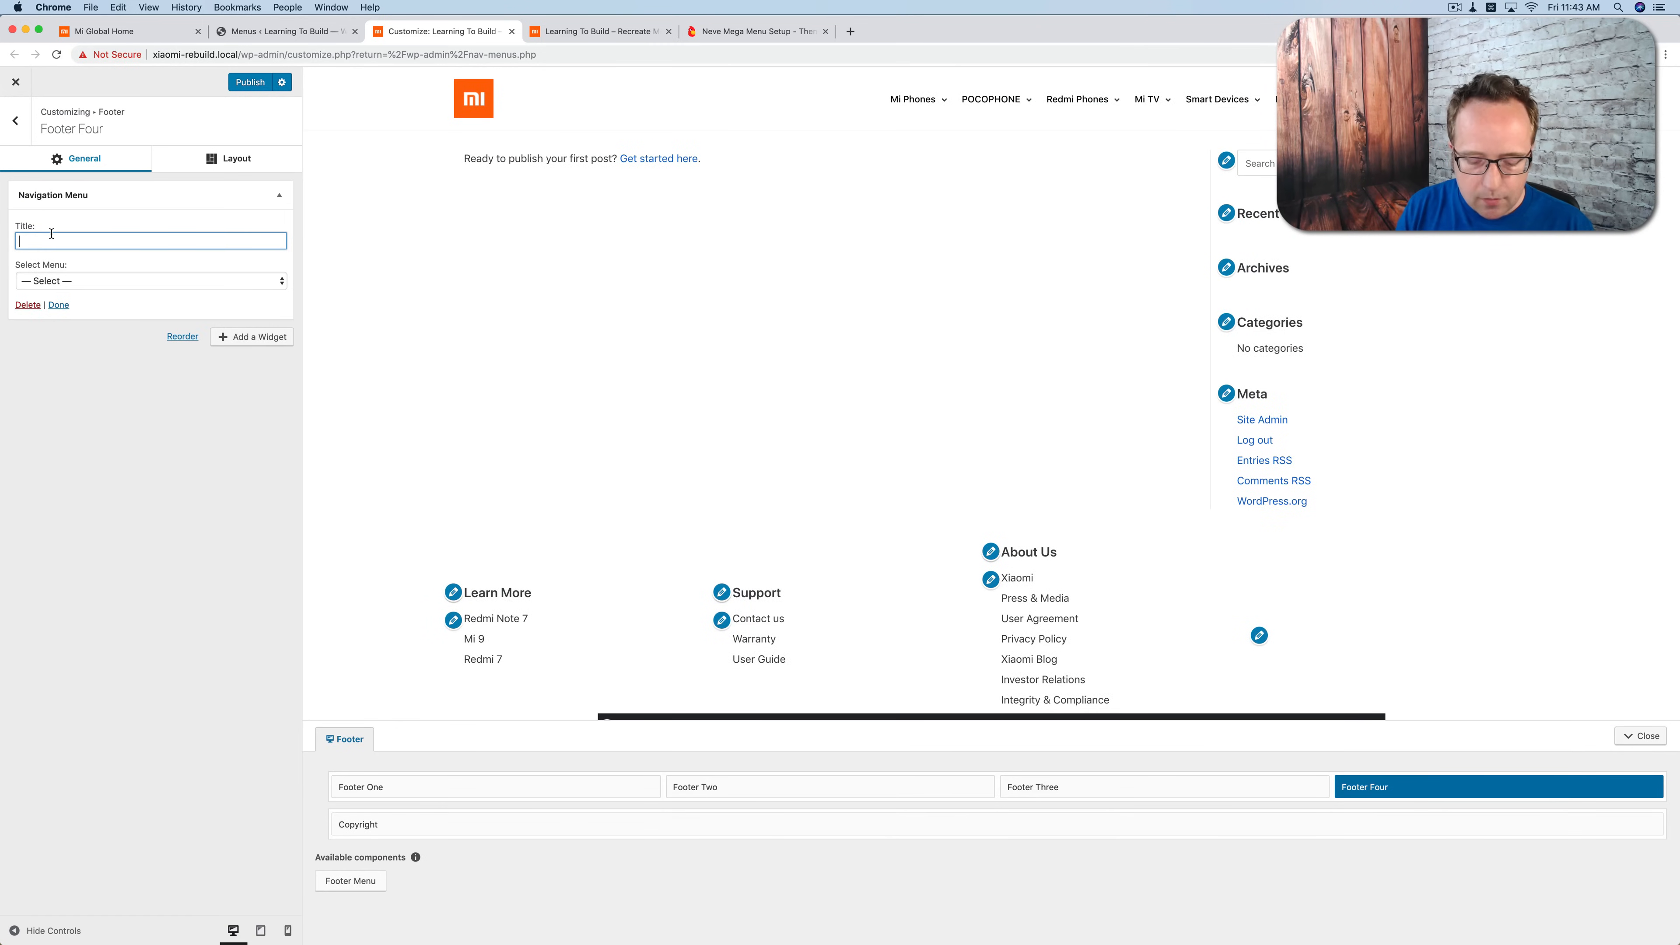
{"action": "left_click", "coordinate": [44, 279]}
{"action": "left_click", "coordinate": [52, 331]}
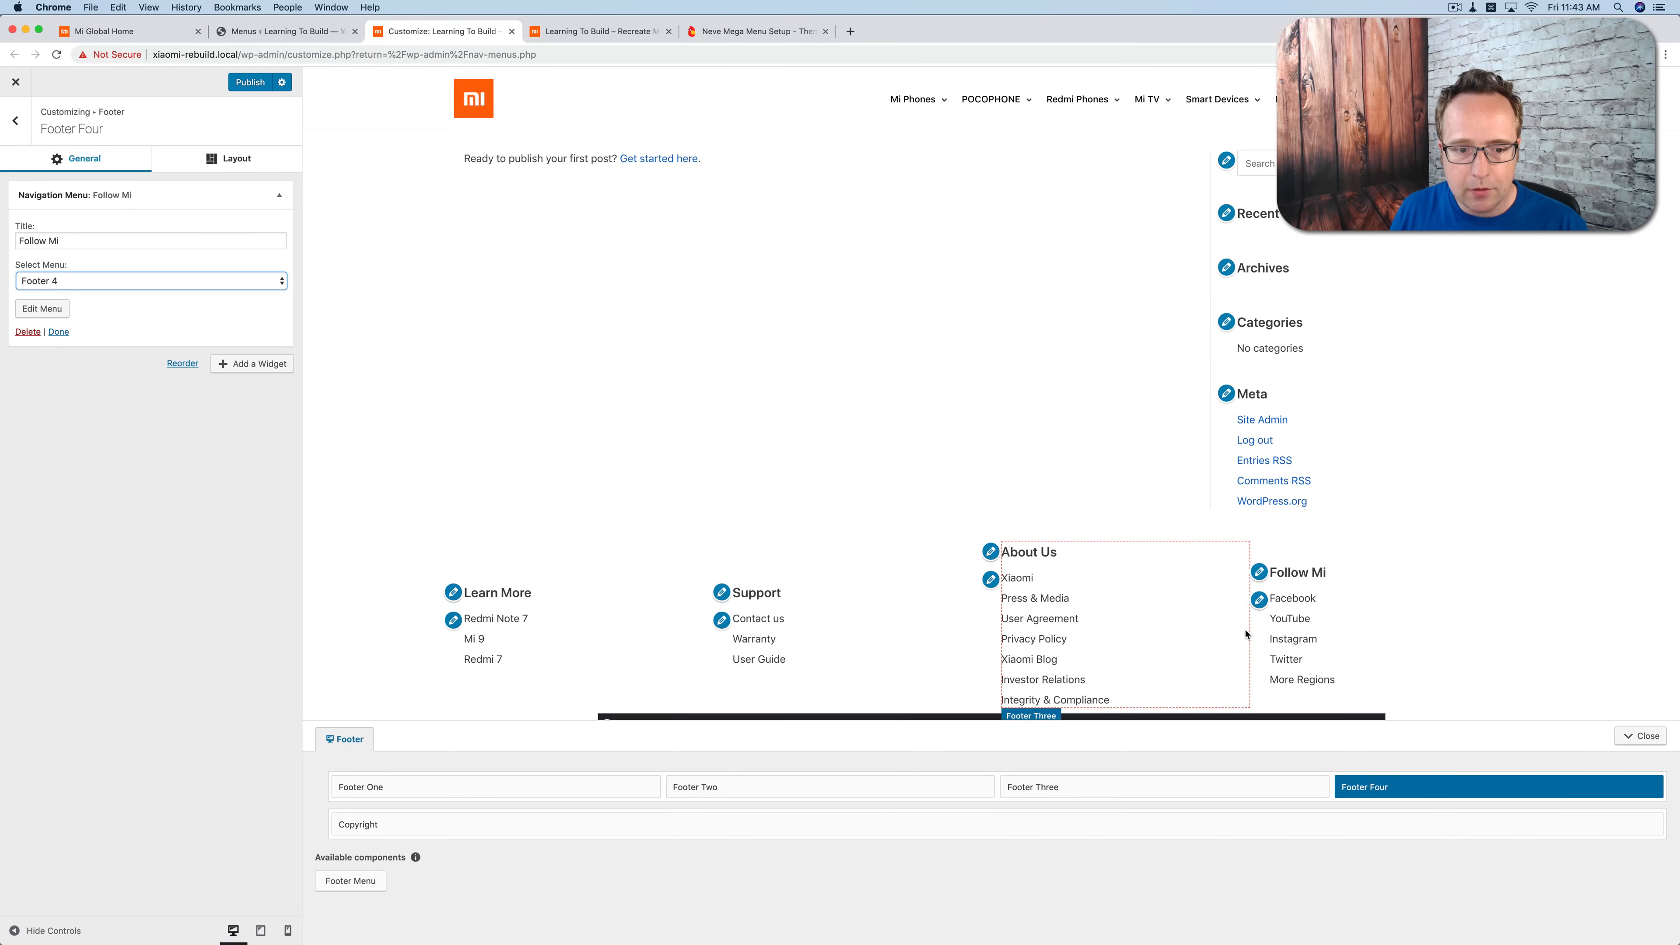
Step: Publish the footer widgets and compare the reloaded live site's footer with the Mi Global homepage footer
{"action": "left_click", "coordinate": [252, 85]}
{"action": "left_click", "coordinate": [541, 34]}
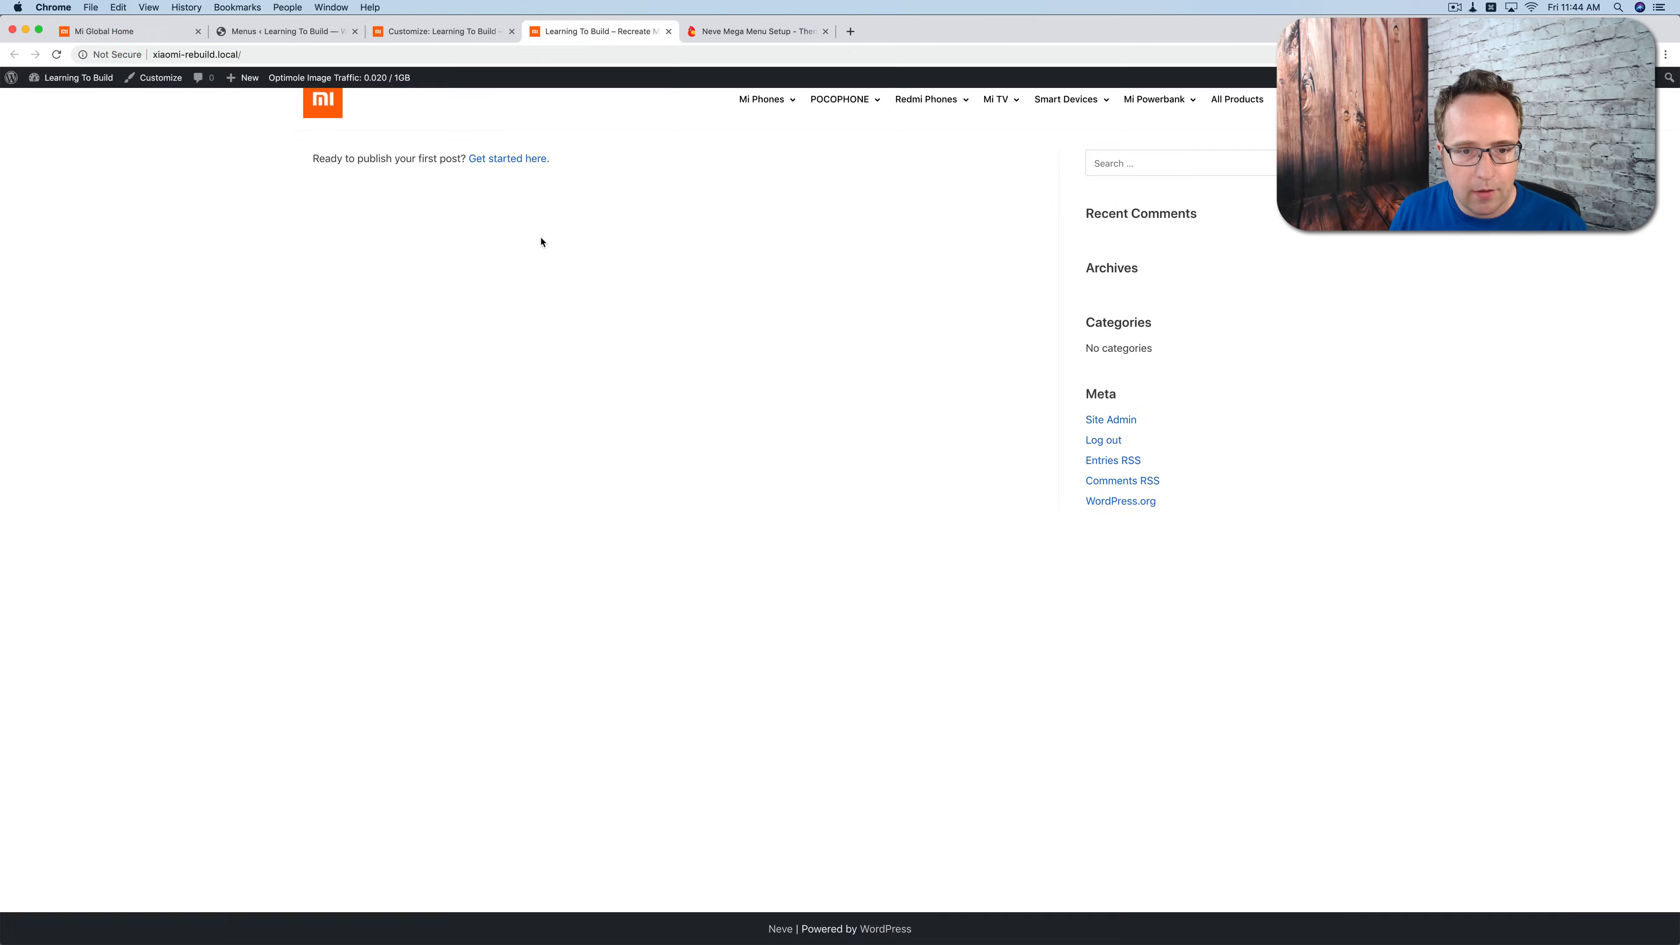
{"action": "key", "text": "super+r"}
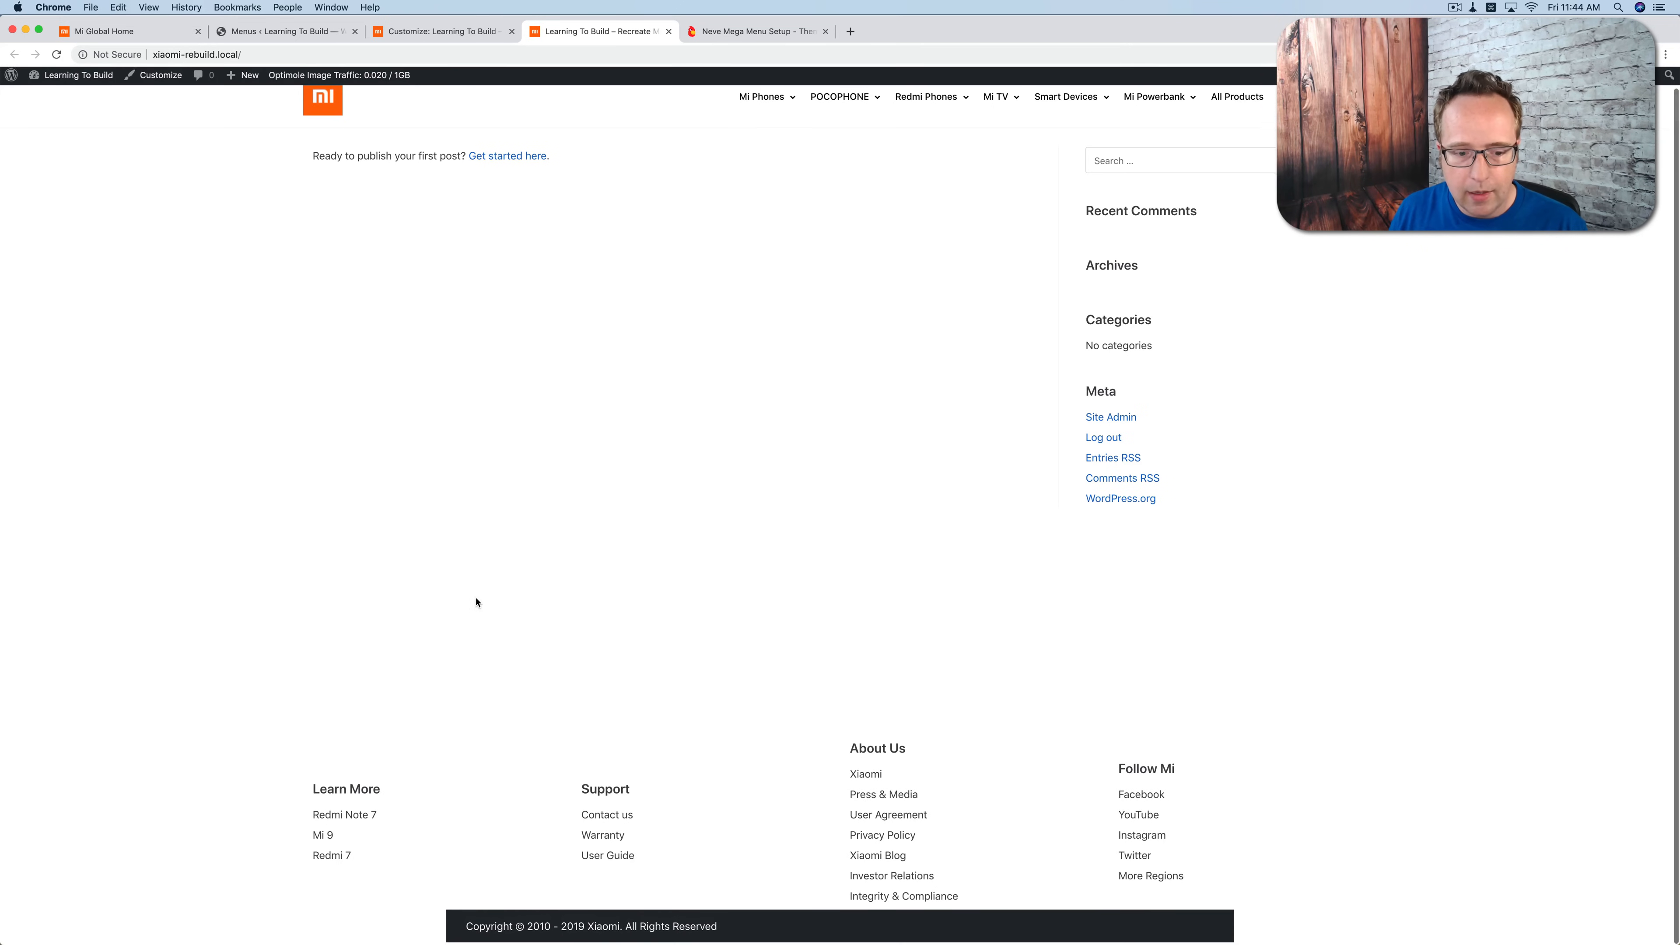
{"action": "left_click", "coordinate": [146, 37]}
{"action": "left_click", "coordinate": [312, 763]}
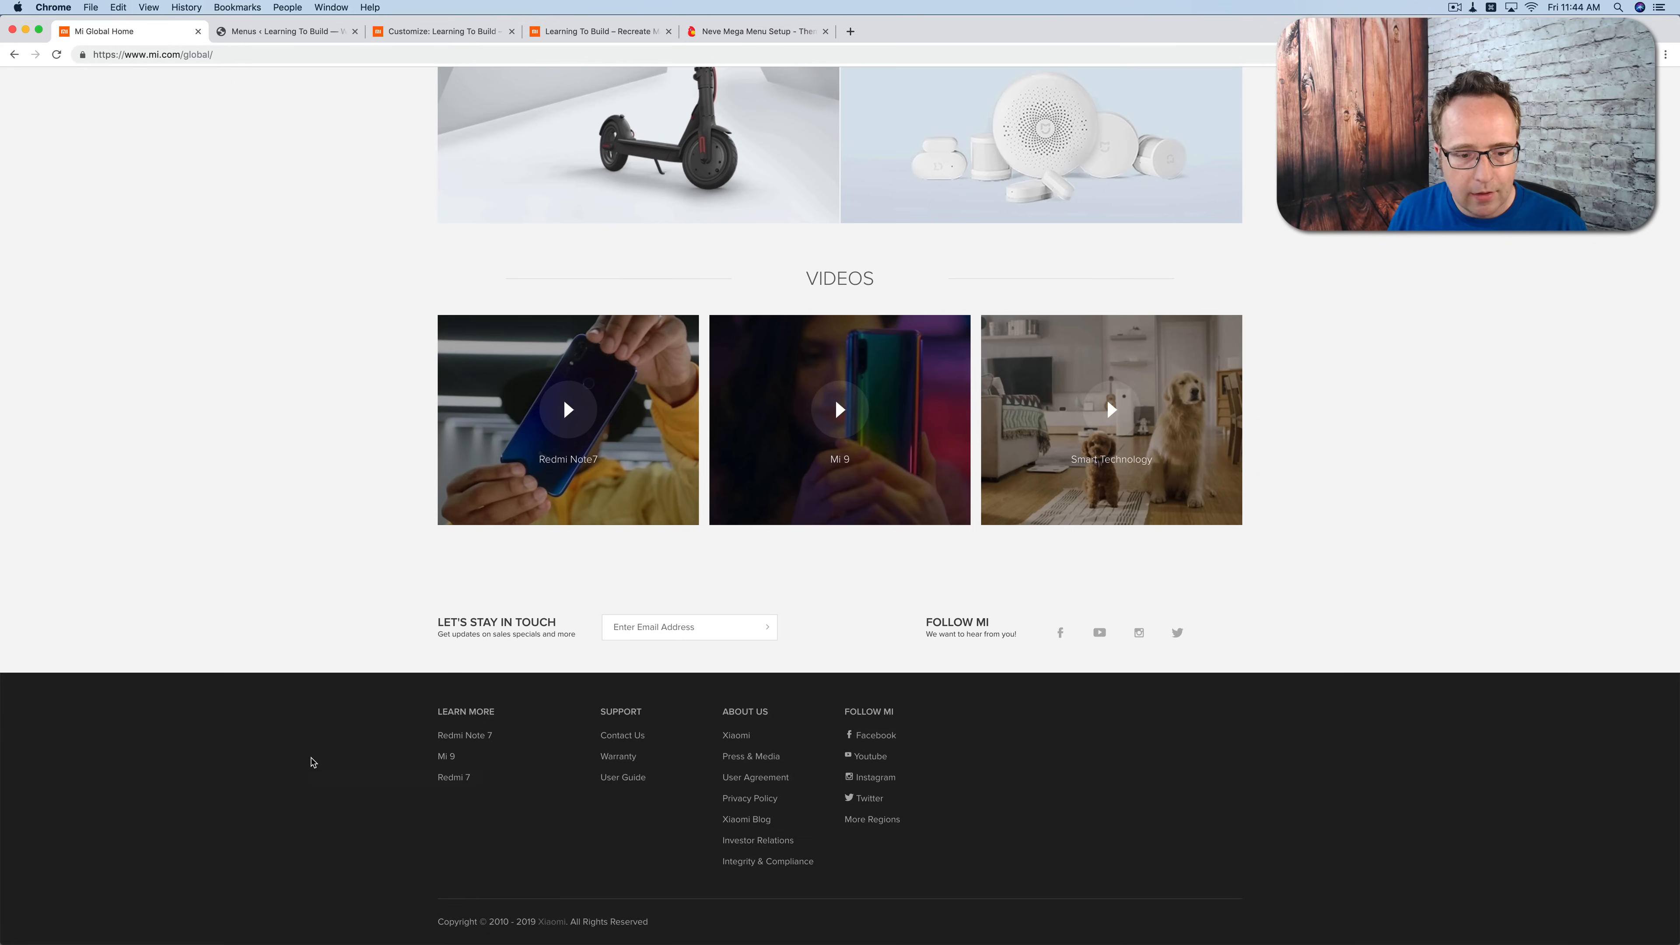
{"action": "left_click", "coordinate": [564, 33]}
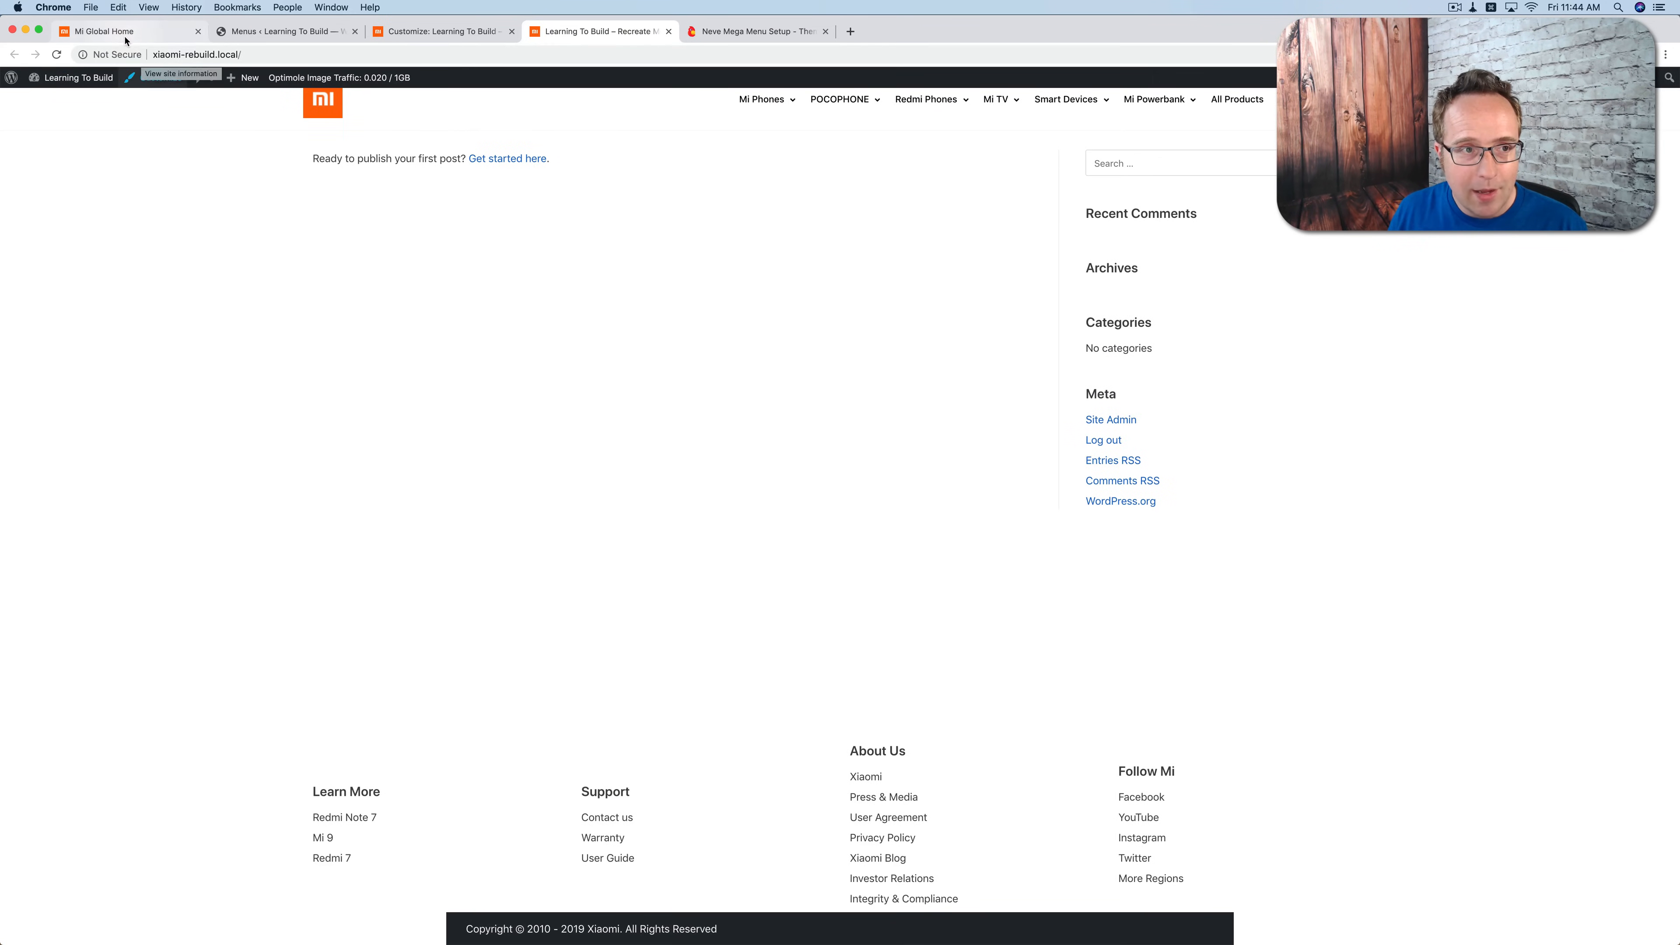
Step: Paste the prepared "Footer styles" CSS block below the main nav menu rules in the Customizer's Additional CSS
{"action": "left_click", "coordinate": [442, 31]}
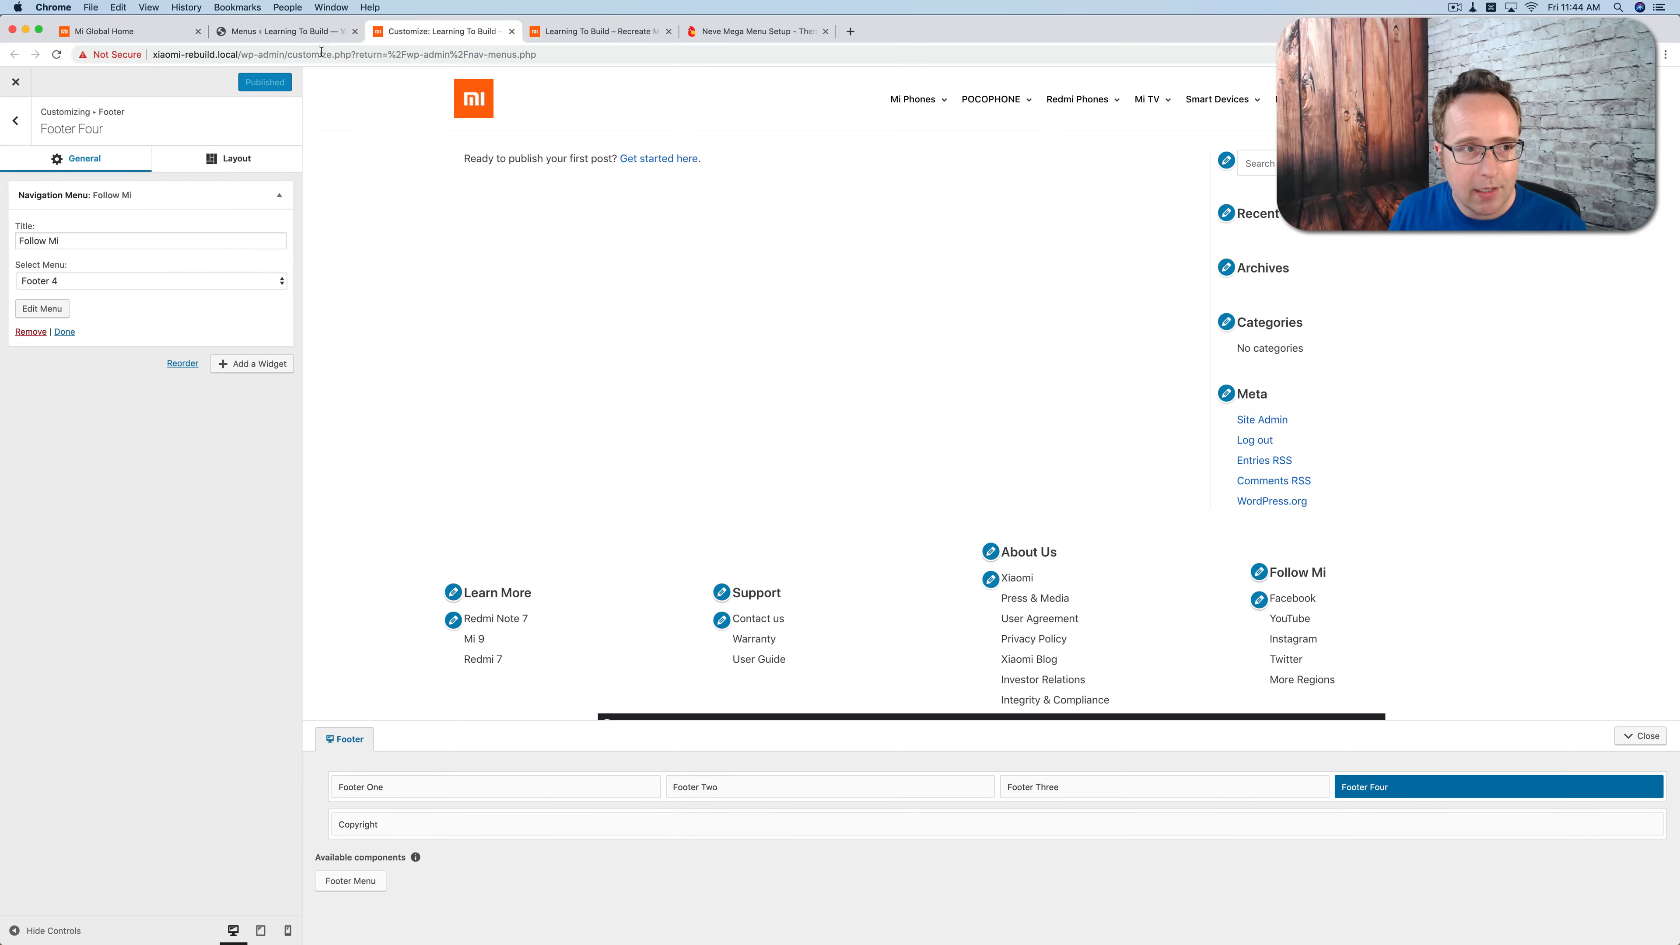
{"action": "left_click", "coordinate": [17, 129]}
{"action": "left_click", "coordinate": [17, 129]}
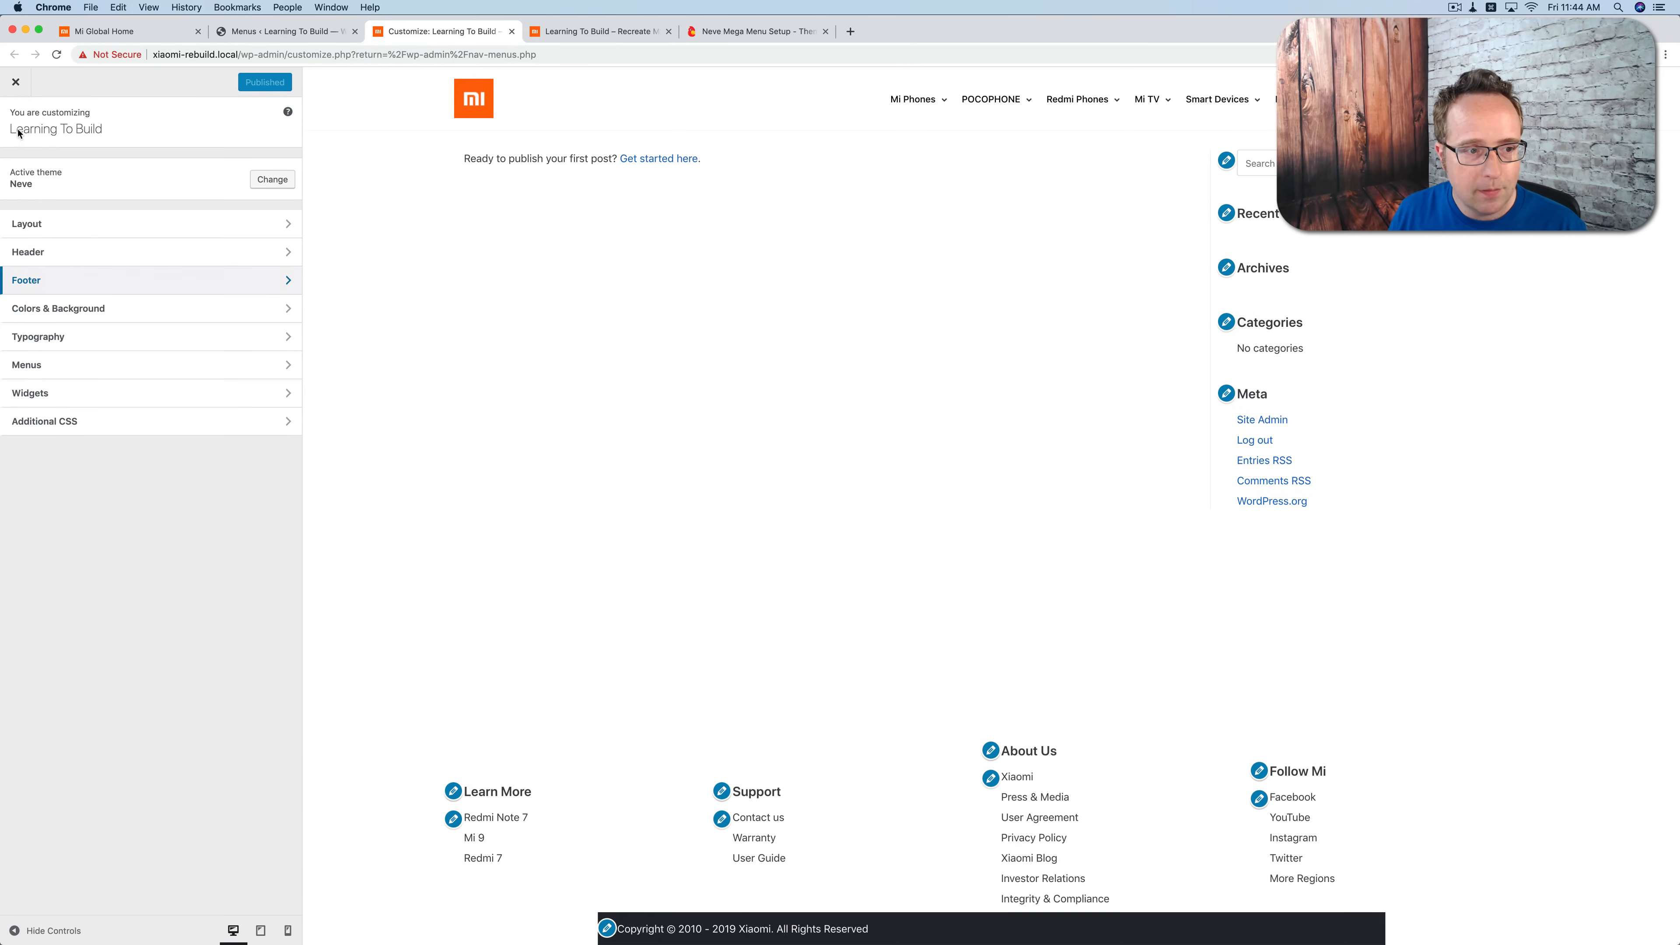
{"action": "left_click", "coordinate": [66, 424]}
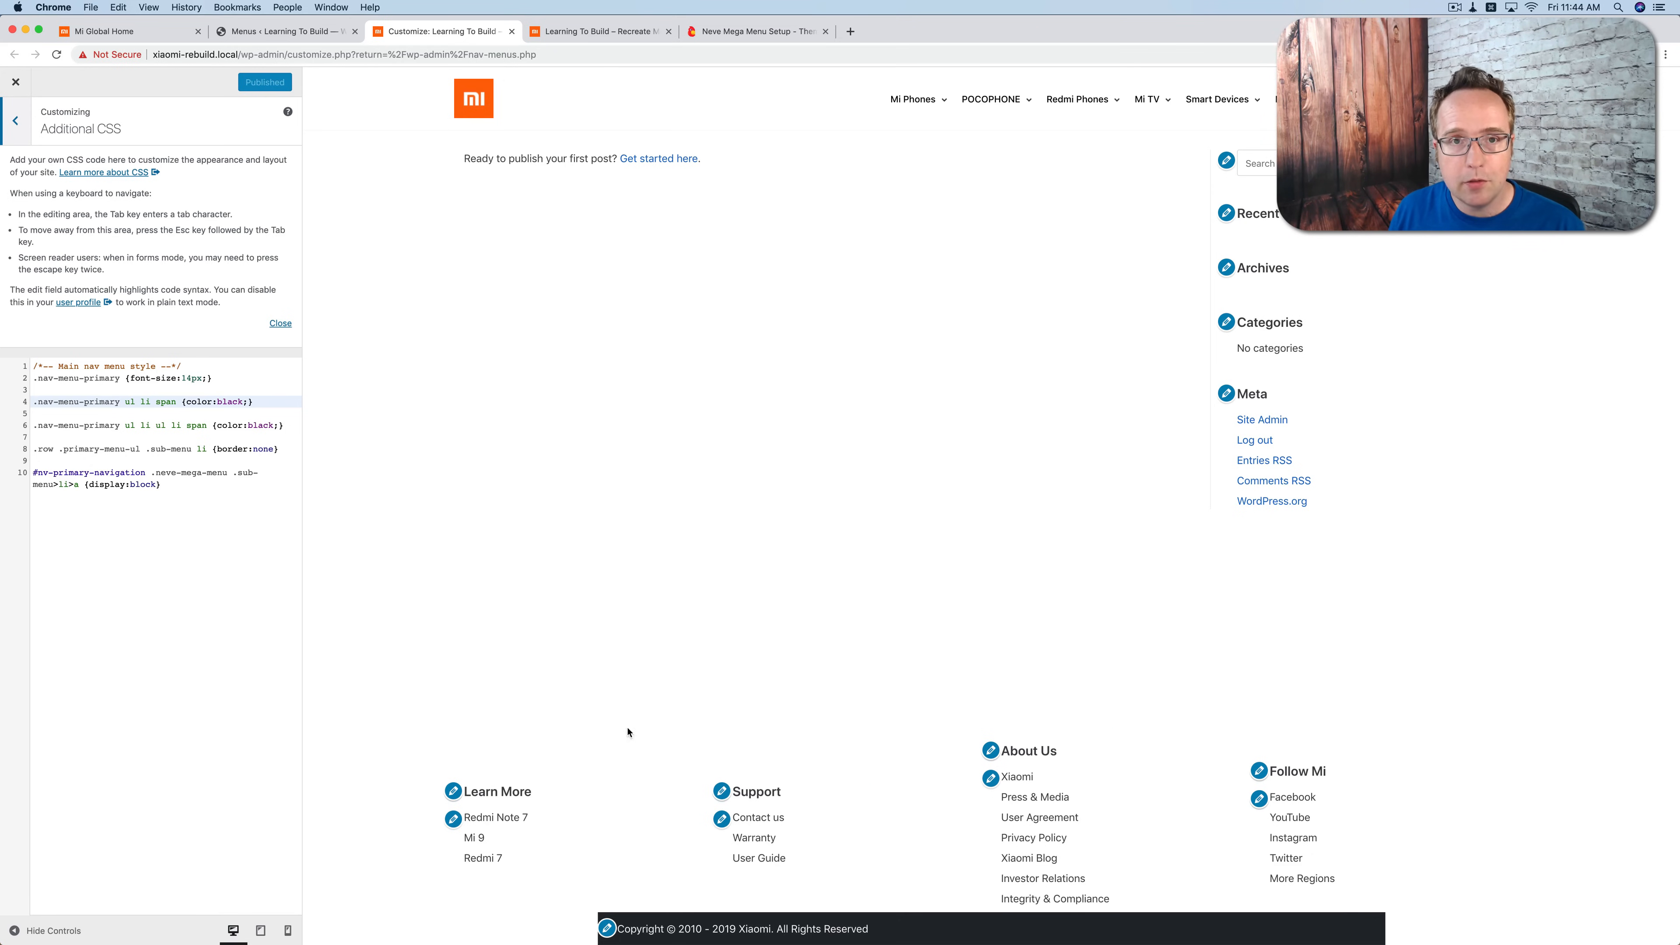
{"action": "left_click", "coordinate": [227, 530]}
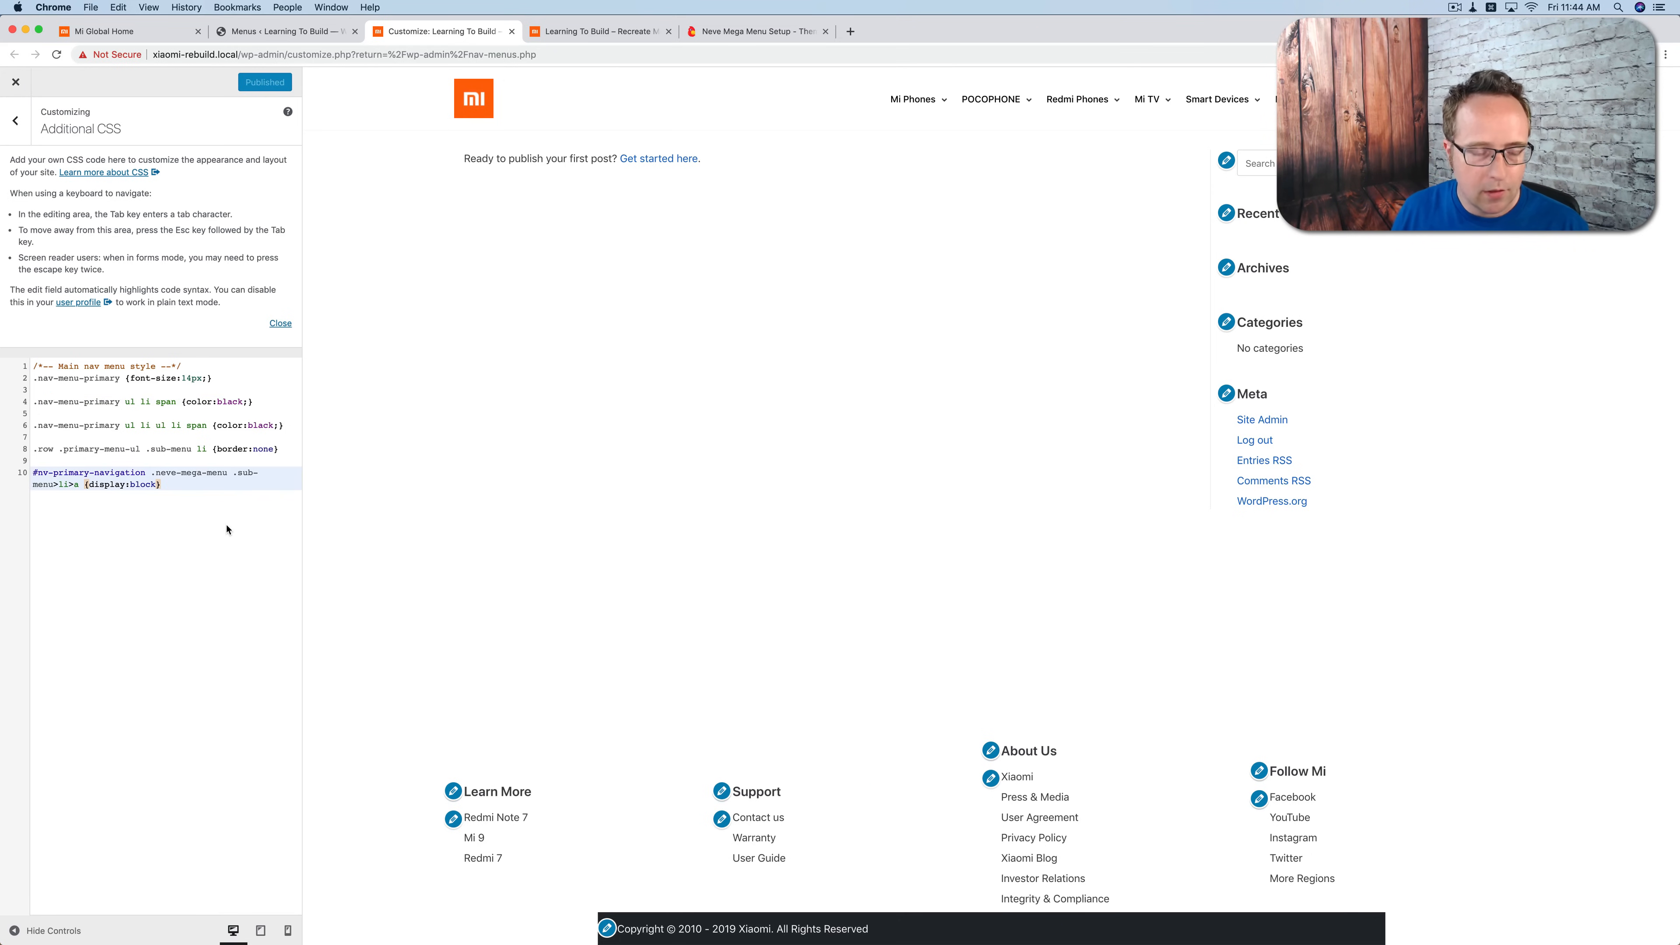
{"action": "key", "text": "Return"}
{"action": "key", "text": "Return"}
{"action": "type", "text": "/*-- Footer styles --*/  .site-footer {   background-color:#212121;   padding:30px 0 0 0; }  .footer-top .light-mode {   background-color:transparent !important; }  .builder-item--footer_copyright {     color: #b0b0b0; }  .site-footer .builder-item { align-items: normal; }  .footer-content-wrap .widget-title {   text-transform:uppercase;   font-size: 14px !important;   line-height: 40px;   font-weight: 600;   color:#b0b0b0; }  .footer-content-wrap ul li a span {   color:#b0b0b0;   font-size:14px;   line-height: 32px;   text-decoration:none; }  .footer-content-wrap ul li a span:hover {   color:#fff; }  .footer-bottom .dark-mode {     background-color:#212121;   border-top:1px solid #424242; }"}
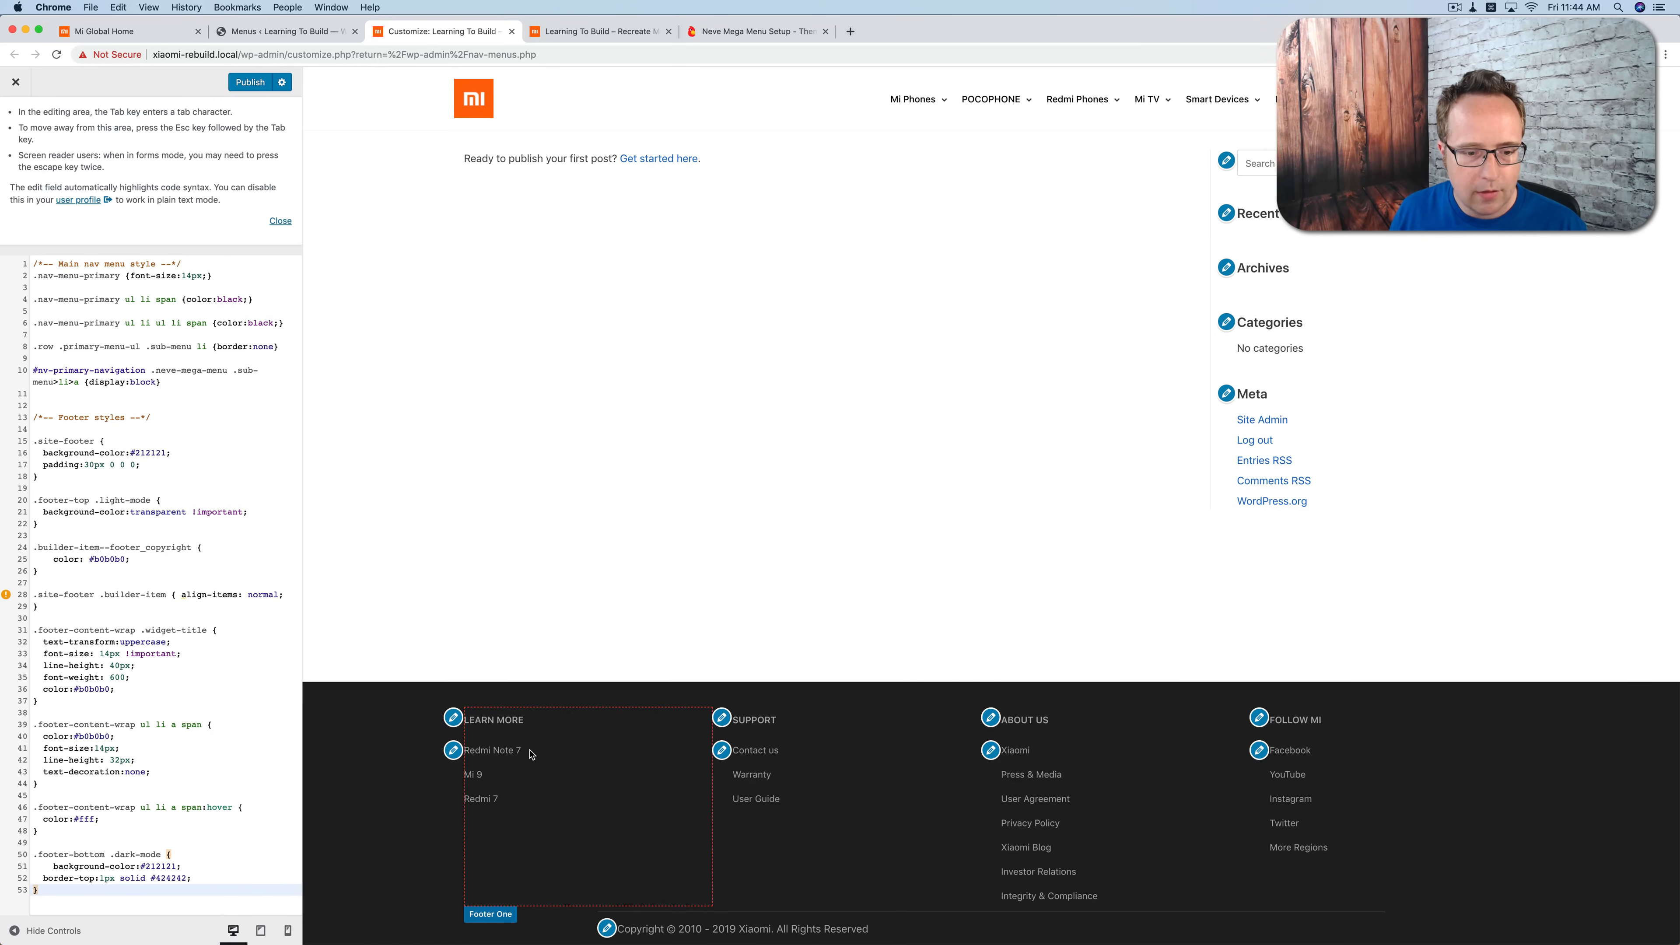
Step: Publish the added footer CSS and reload the live site to check the footer styling
{"action": "key", "text": "super+s"}
{"action": "left_click", "coordinate": [563, 34]}
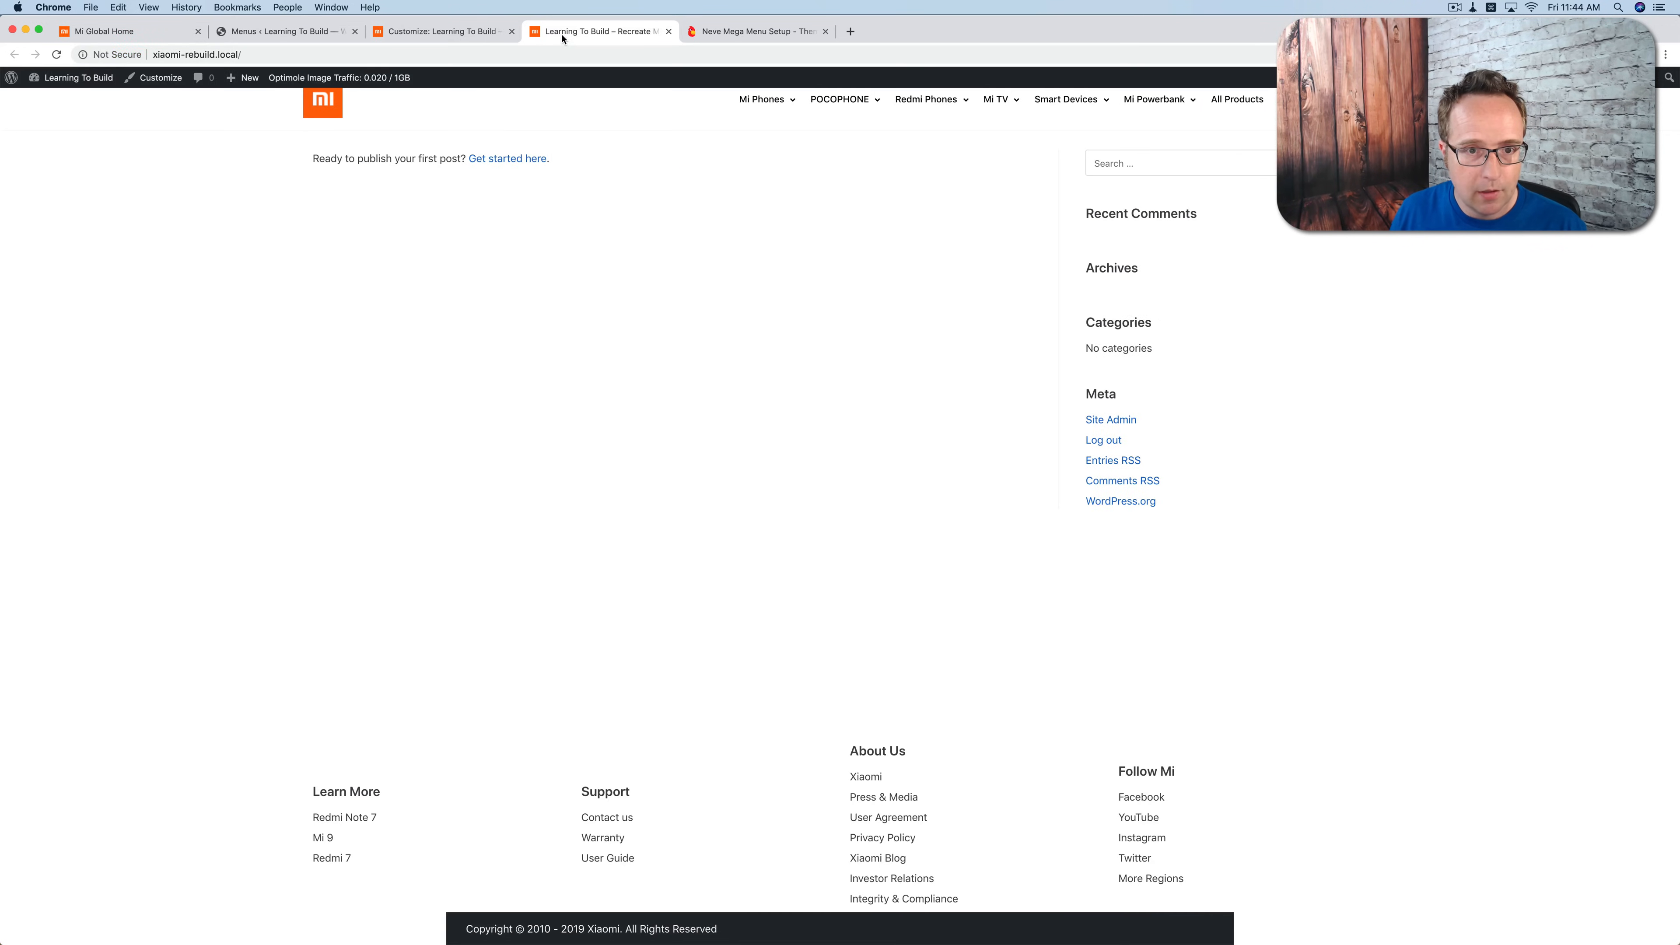
{"action": "key", "text": "super+r"}
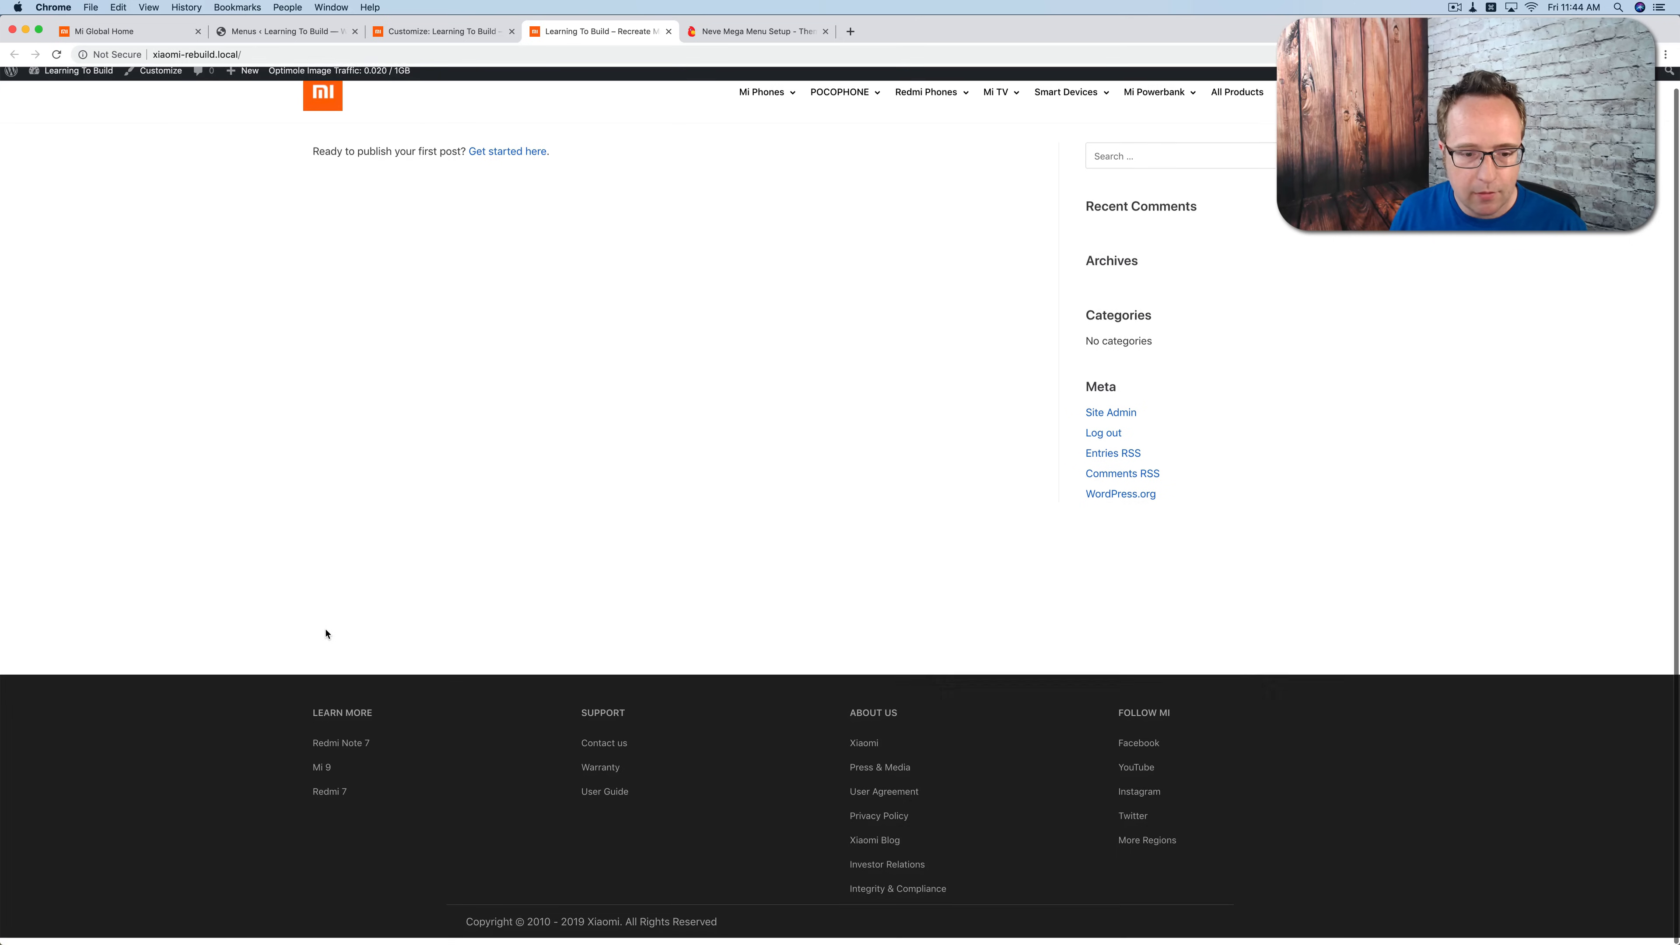
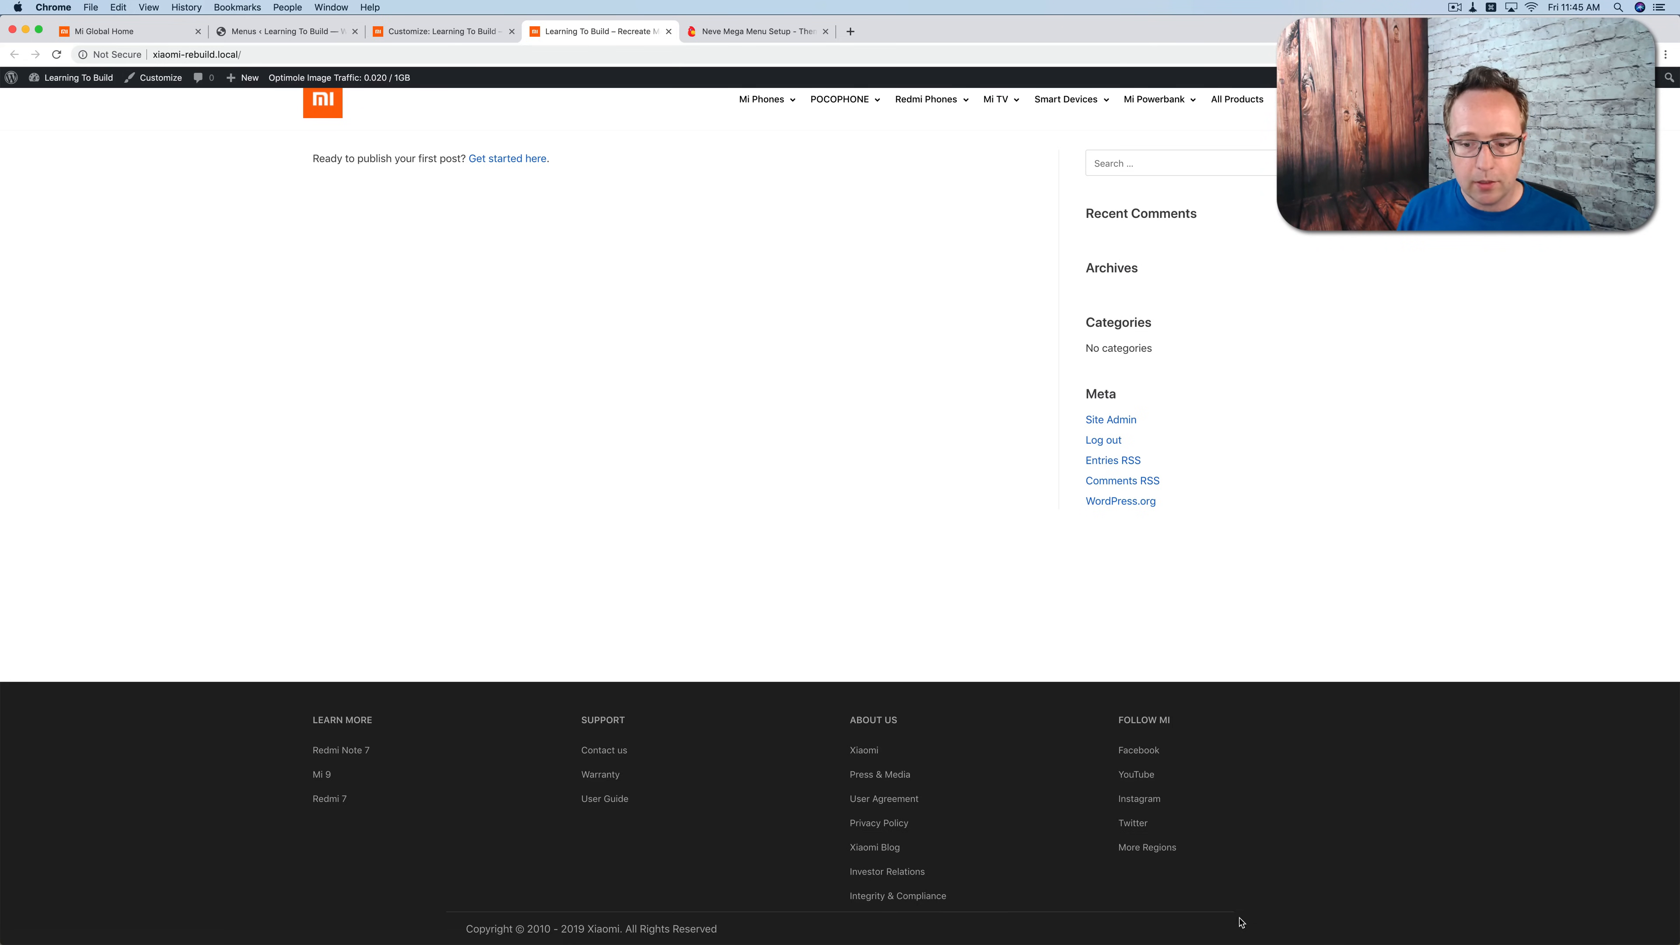
Step: Check the Mi Global footer for reference and set the Footer Top row's layout to Contained in the Customizer
{"action": "left_click", "coordinate": [125, 31]}
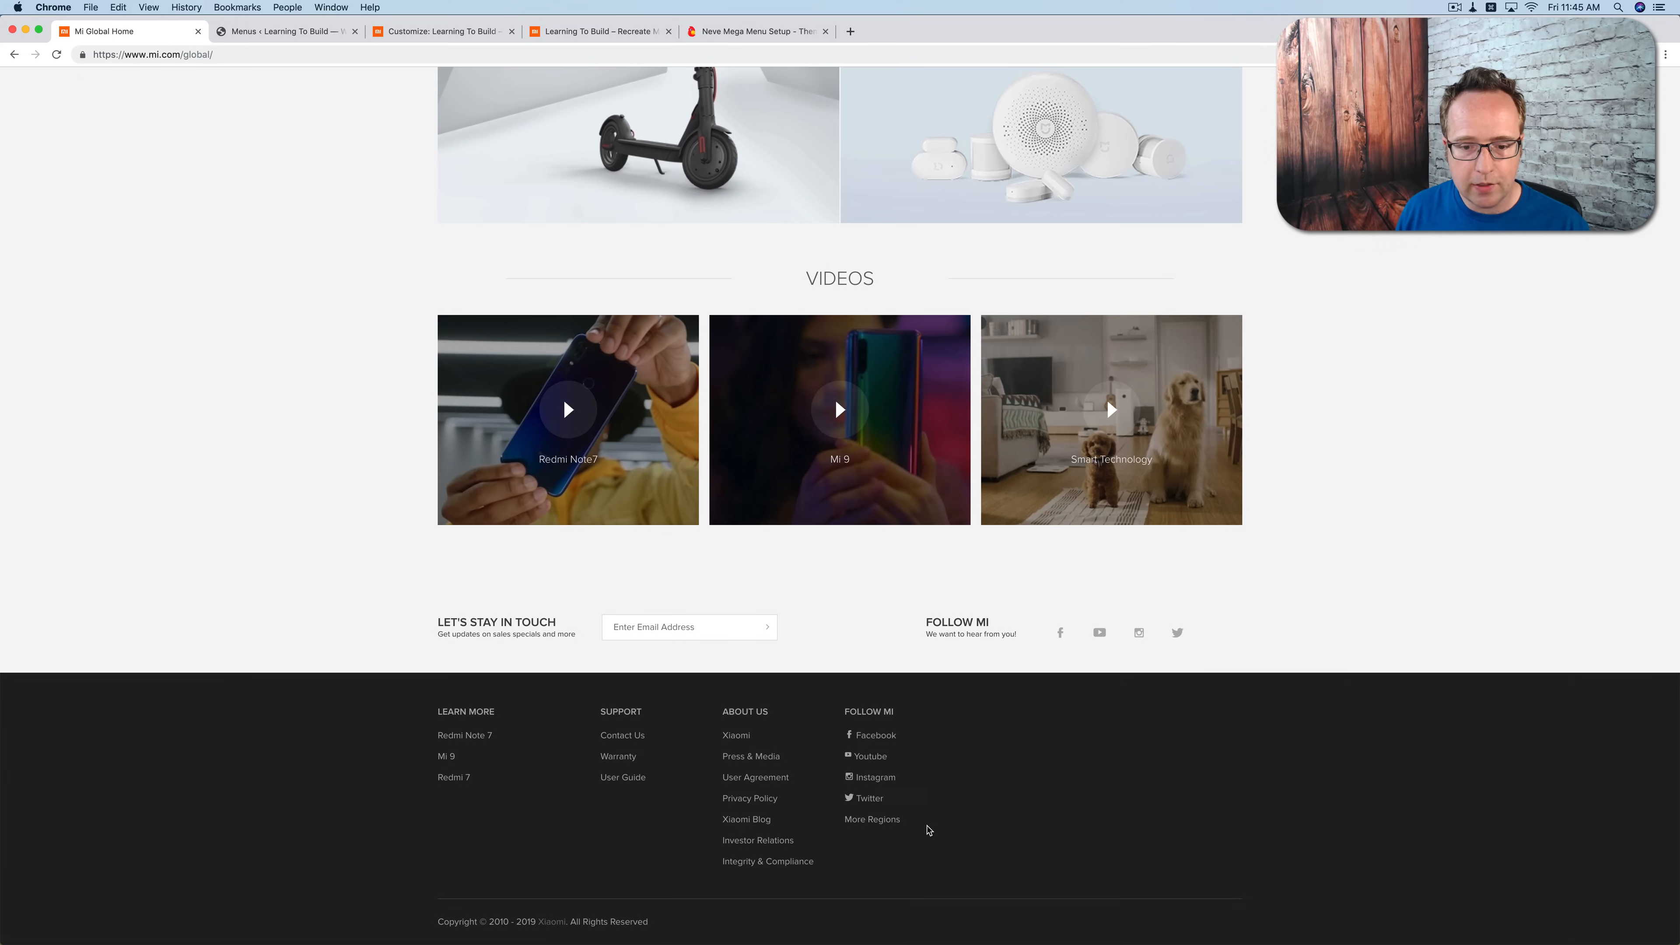
{"action": "left_click", "coordinate": [433, 32]}
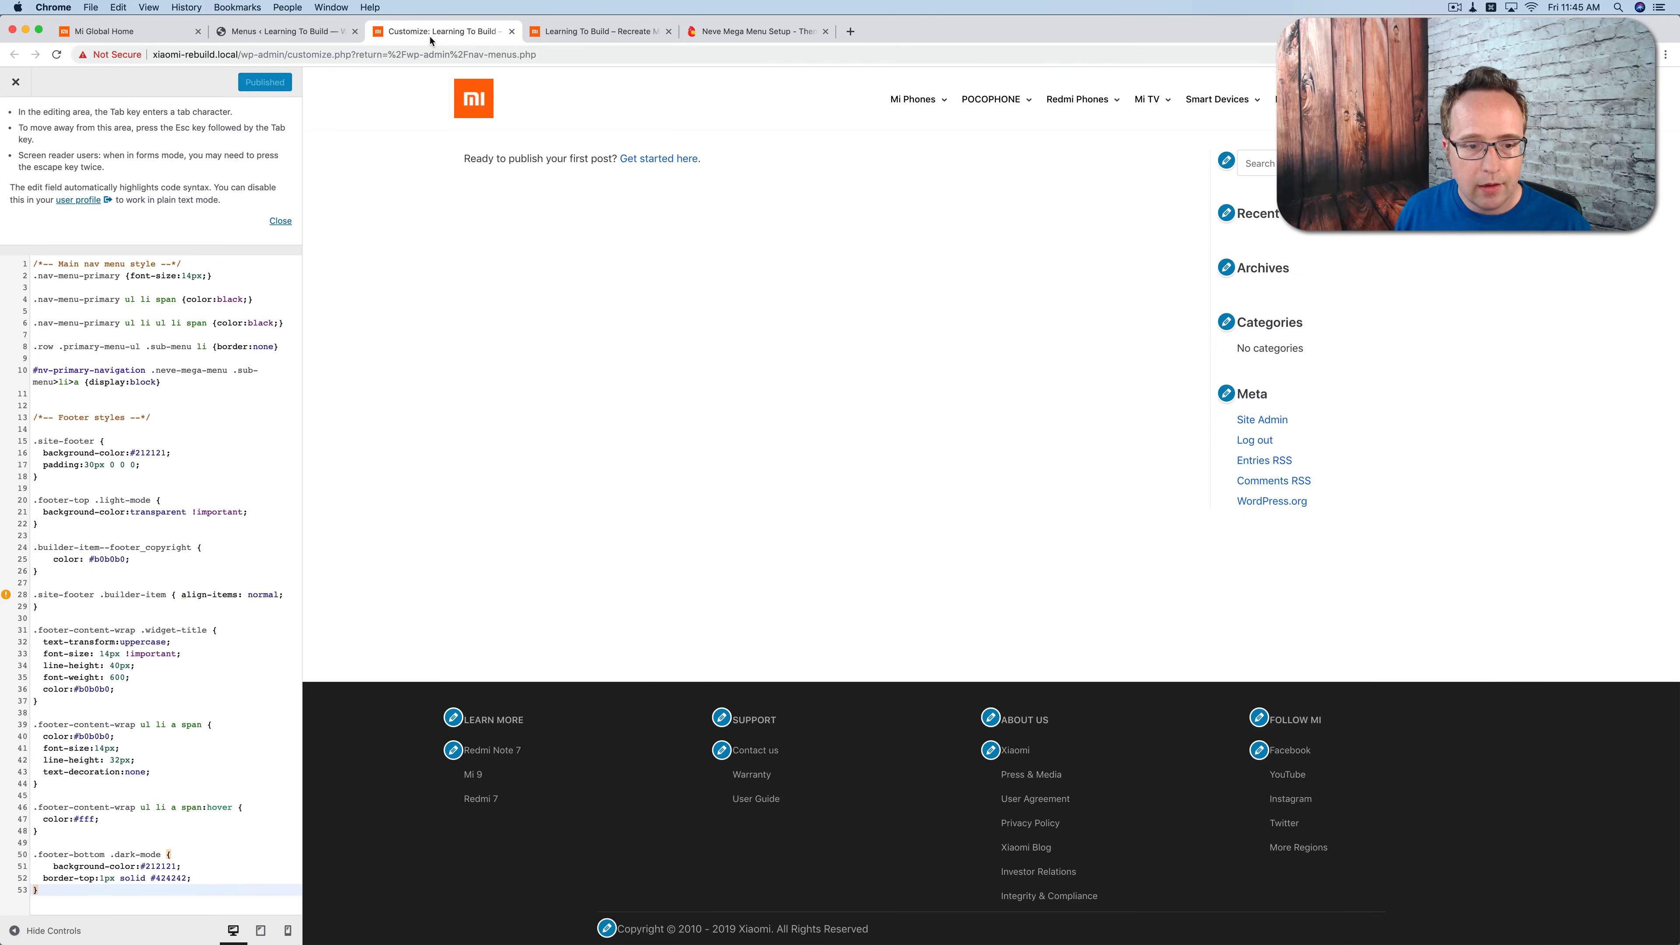
{"action": "scroll", "coordinate": [20, 132], "scroll_direction": "up", "scroll_amount": 3}
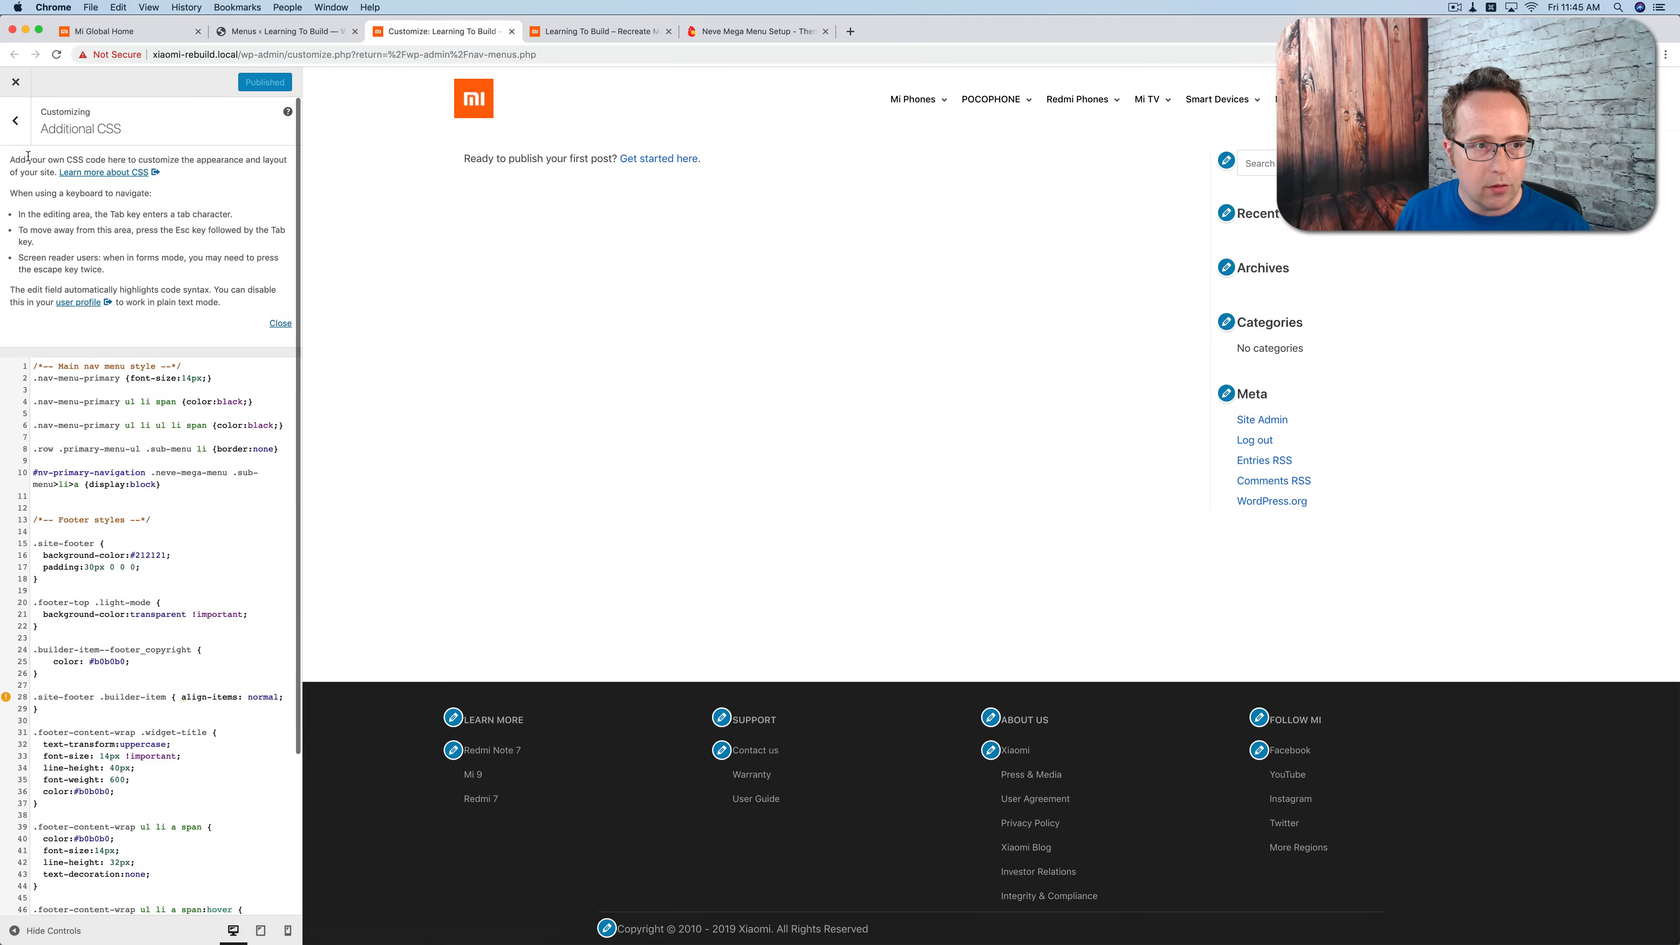
{"action": "left_click", "coordinate": [18, 132]}
{"action": "left_click", "coordinate": [52, 281]}
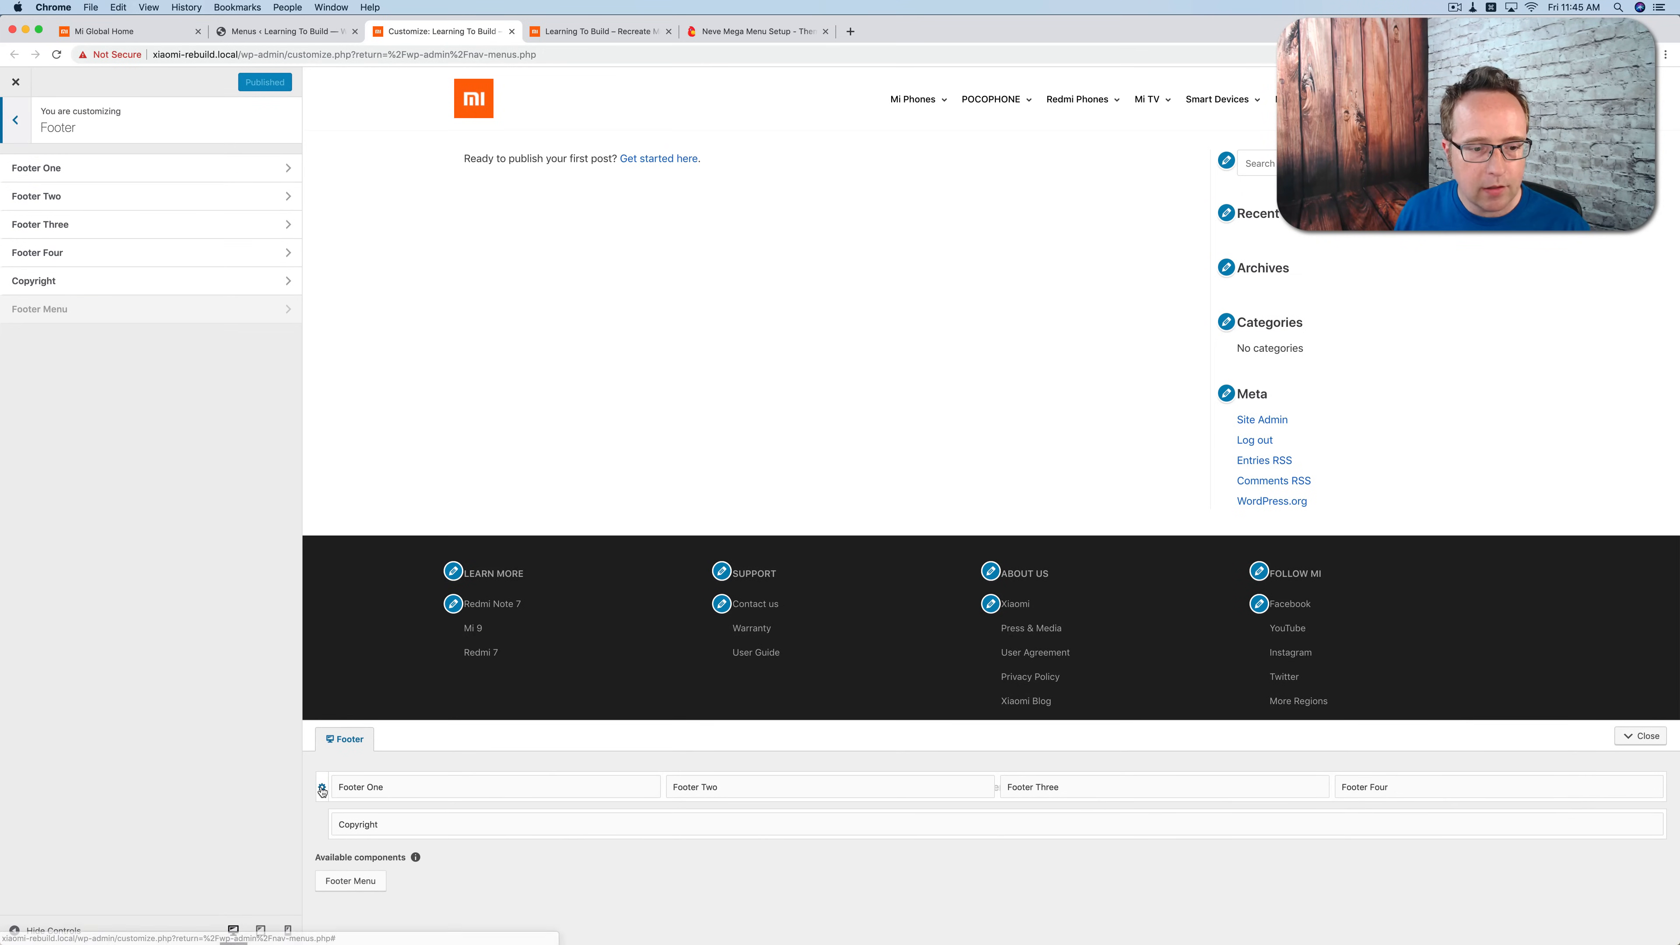
{"action": "left_click", "coordinate": [323, 788]}
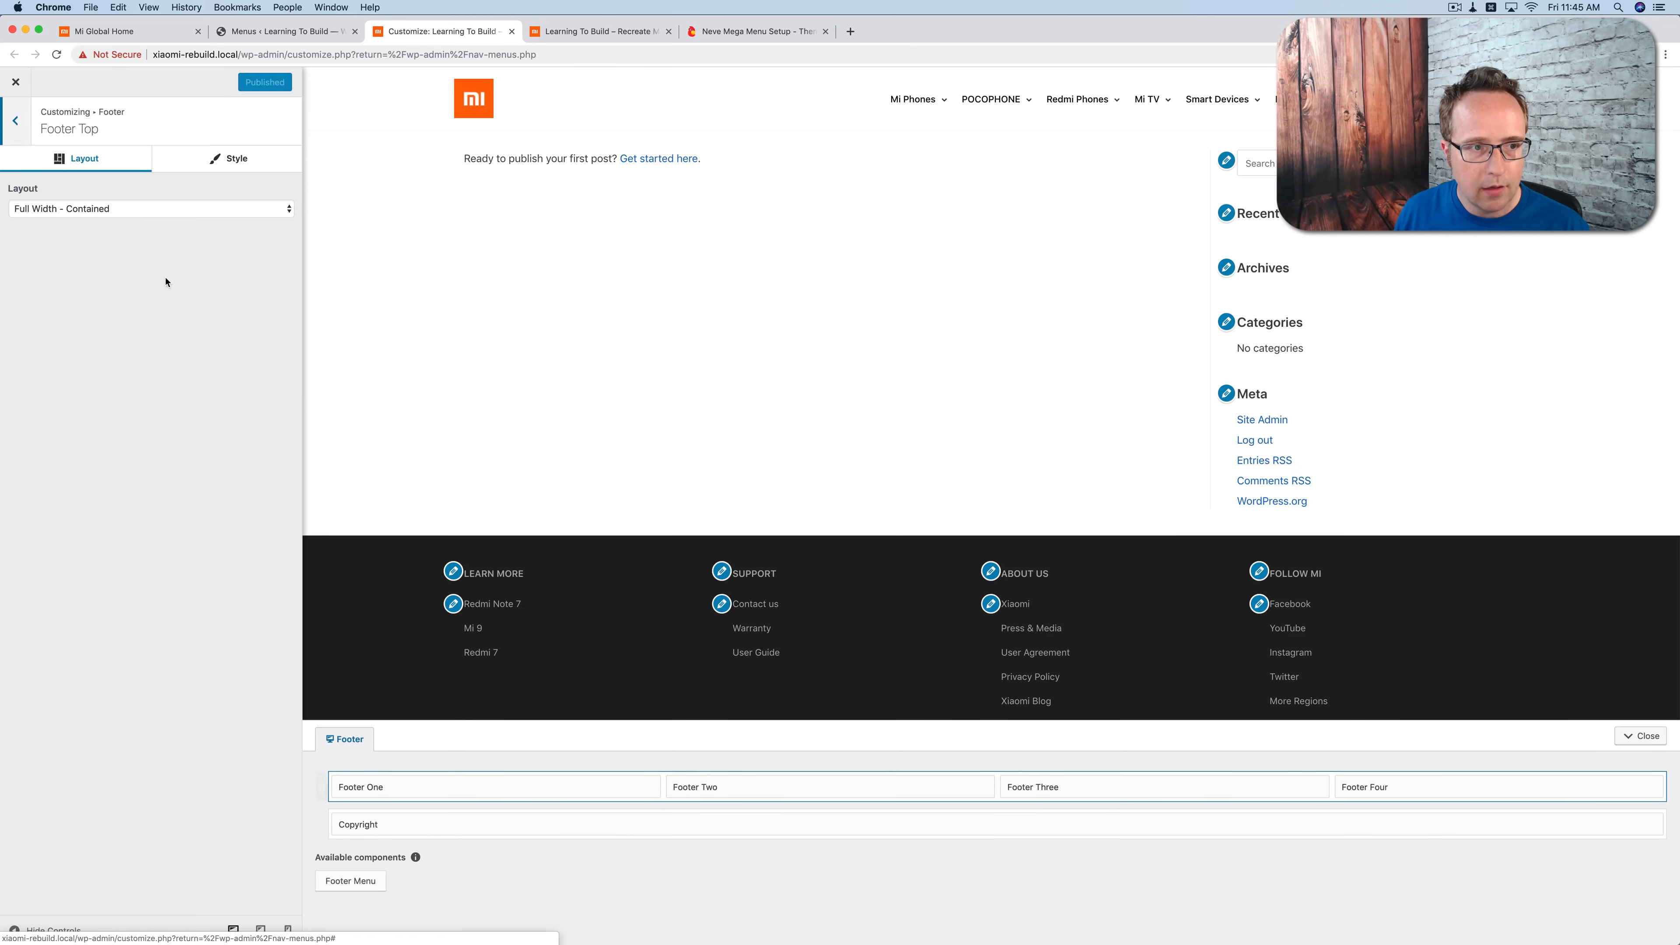
{"action": "left_click", "coordinate": [116, 209]}
{"action": "left_click", "coordinate": [114, 233]}
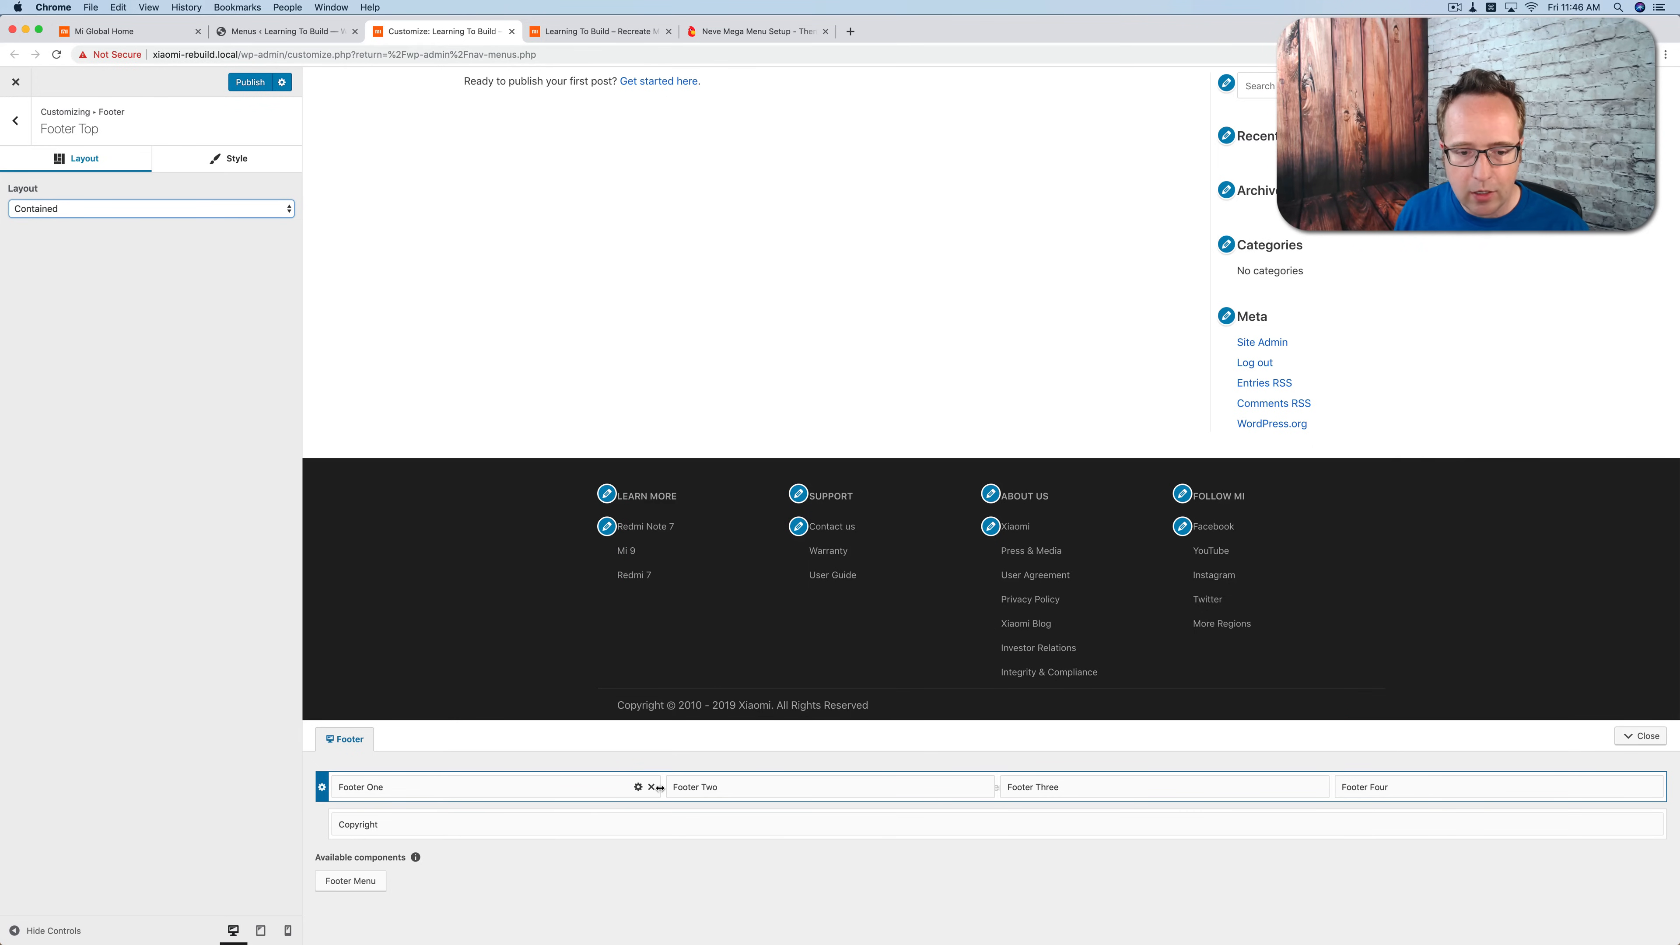
Step: Narrow Footer One through Footer Four to about one sixth of the row each and place them side by side from the row's start
{"action": "left_click_drag", "start_coordinate": [660, 787], "coordinate": [571, 787]}
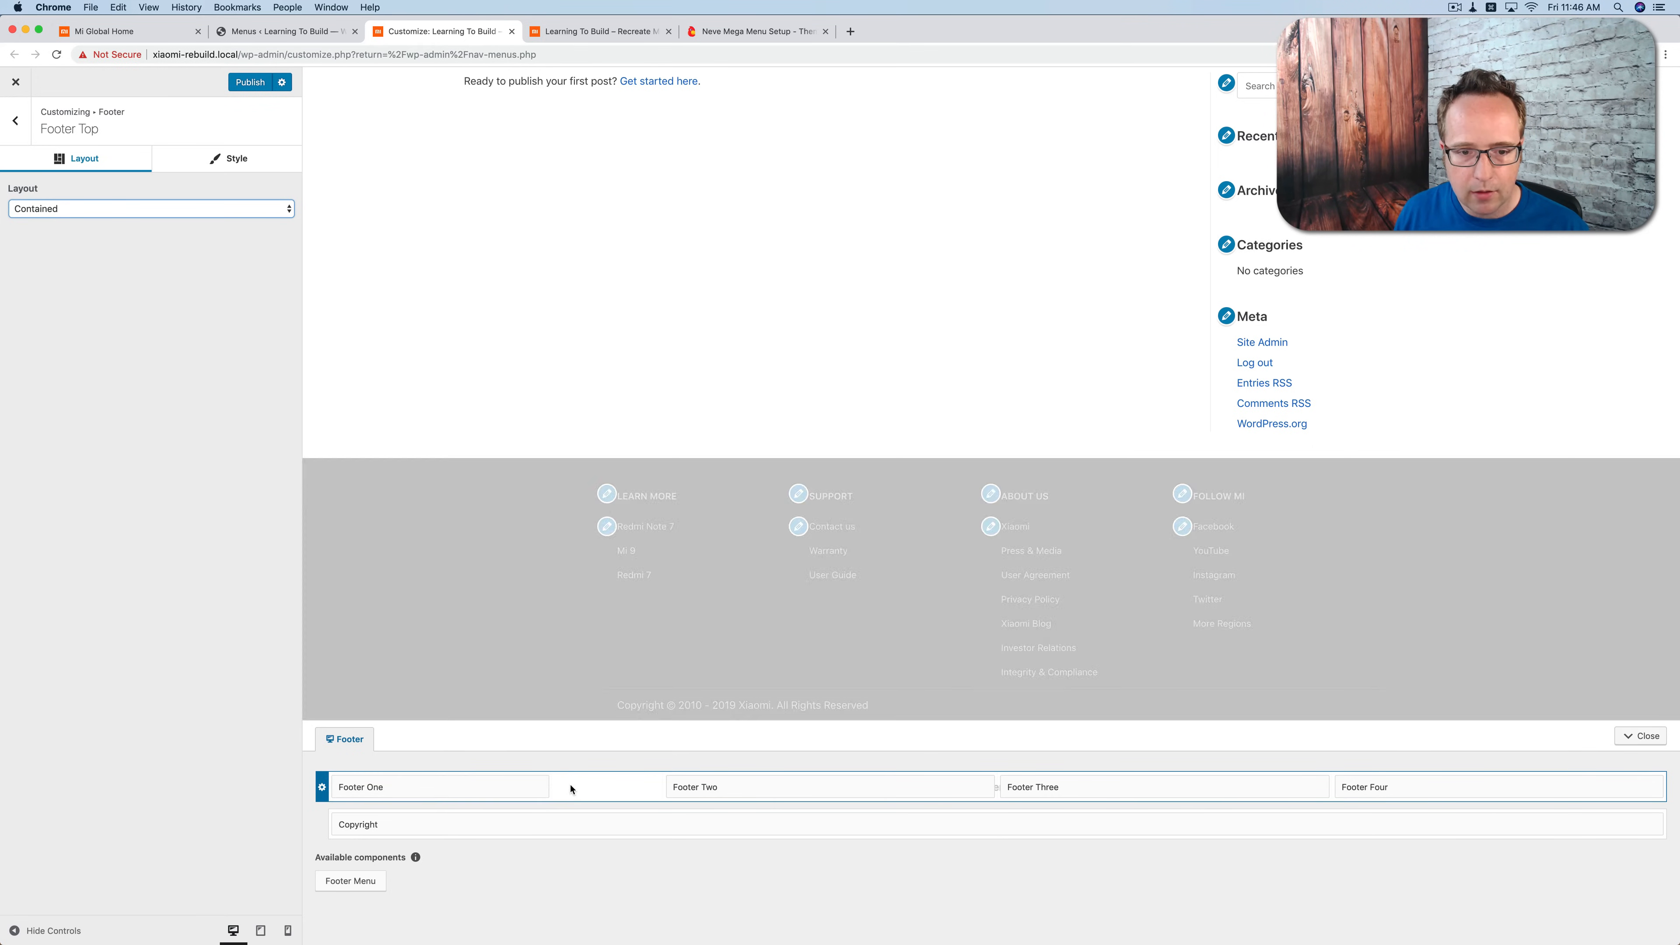
{"action": "left_click_drag", "start_coordinate": [906, 795], "coordinate": [784, 781]}
{"action": "left_click_drag", "start_coordinate": [1069, 787], "coordinate": [854, 786]}
{"action": "left_click_drag", "start_coordinate": [1104, 781], "coordinate": [1008, 783]}
{"action": "left_click_drag", "start_coordinate": [1379, 779], "coordinate": [1051, 783]}
{"action": "left_click_drag", "start_coordinate": [1327, 780], "coordinate": [1271, 784]}
Step: Publish the footer layout and compare the reloaded live site's footer with the Mi Global footer
{"action": "left_click", "coordinate": [244, 83]}
{"action": "left_click", "coordinate": [595, 31]}
{"action": "key", "text": "super+r"}
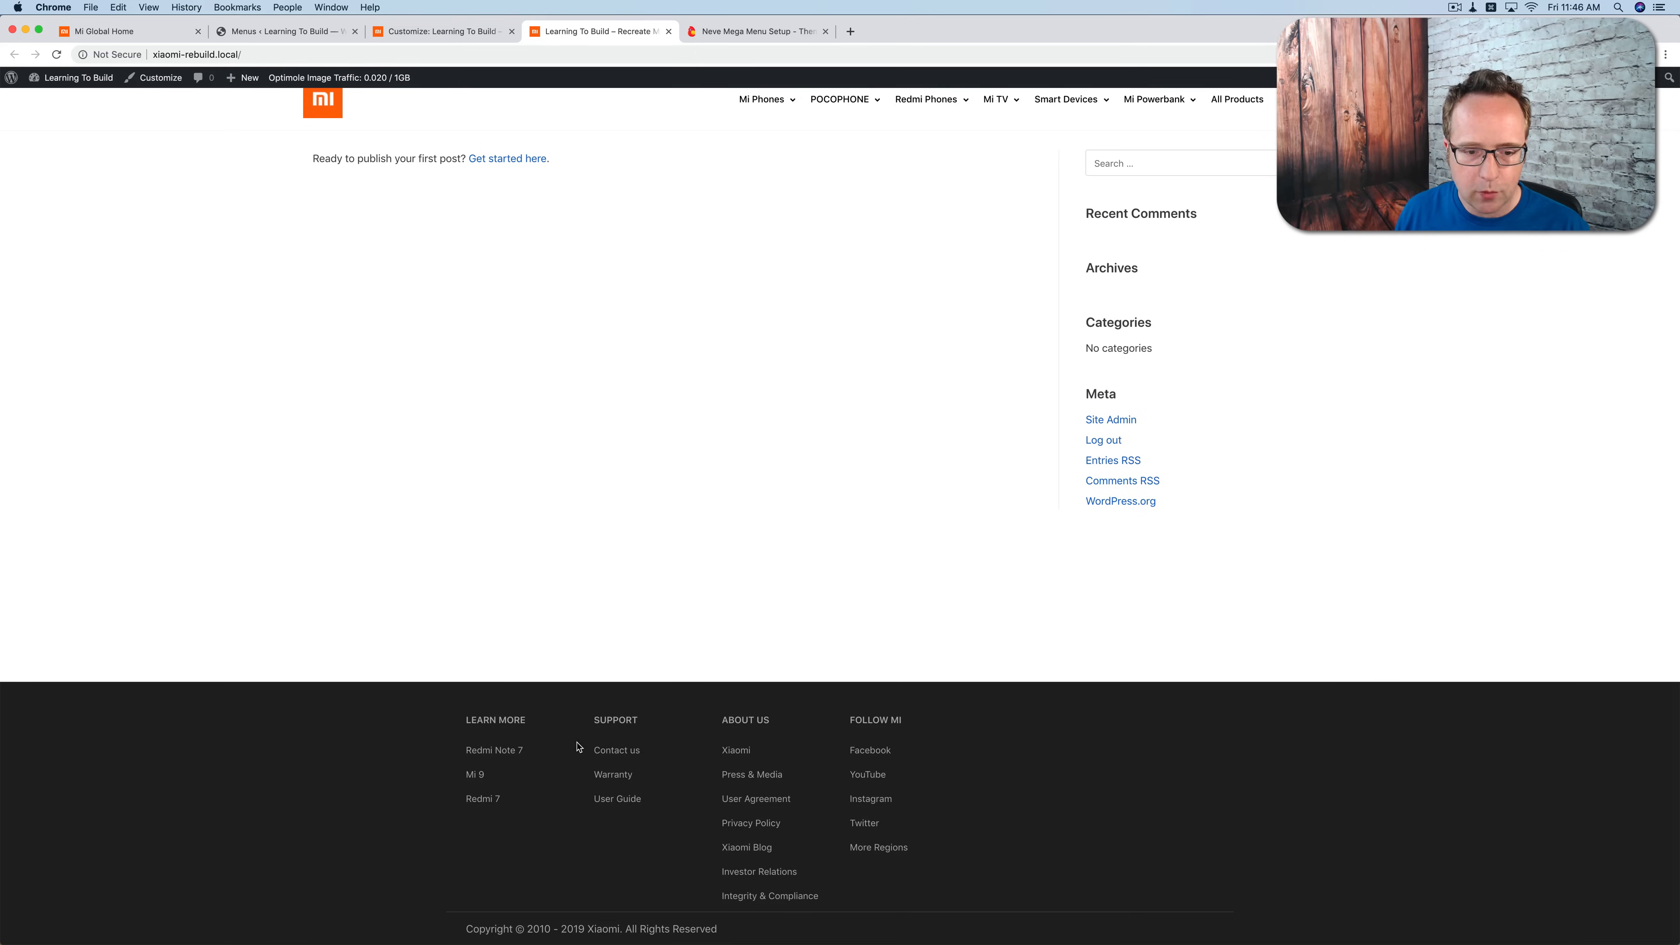
{"action": "left_click", "coordinate": [158, 31]}
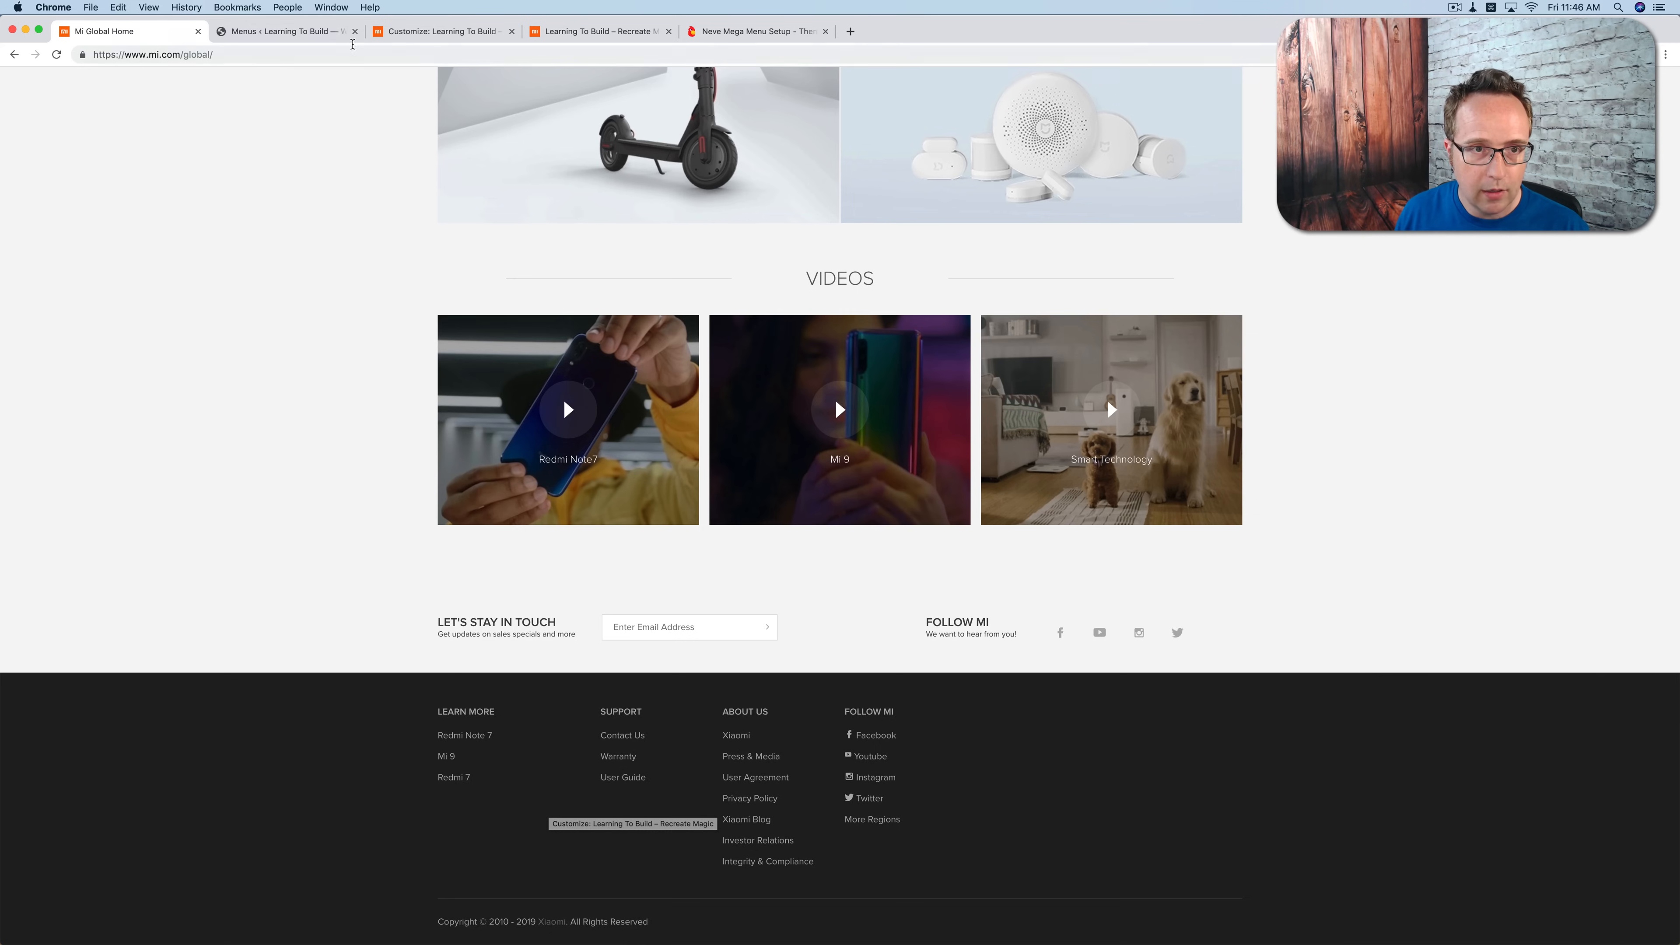
{"action": "left_click", "coordinate": [562, 33]}
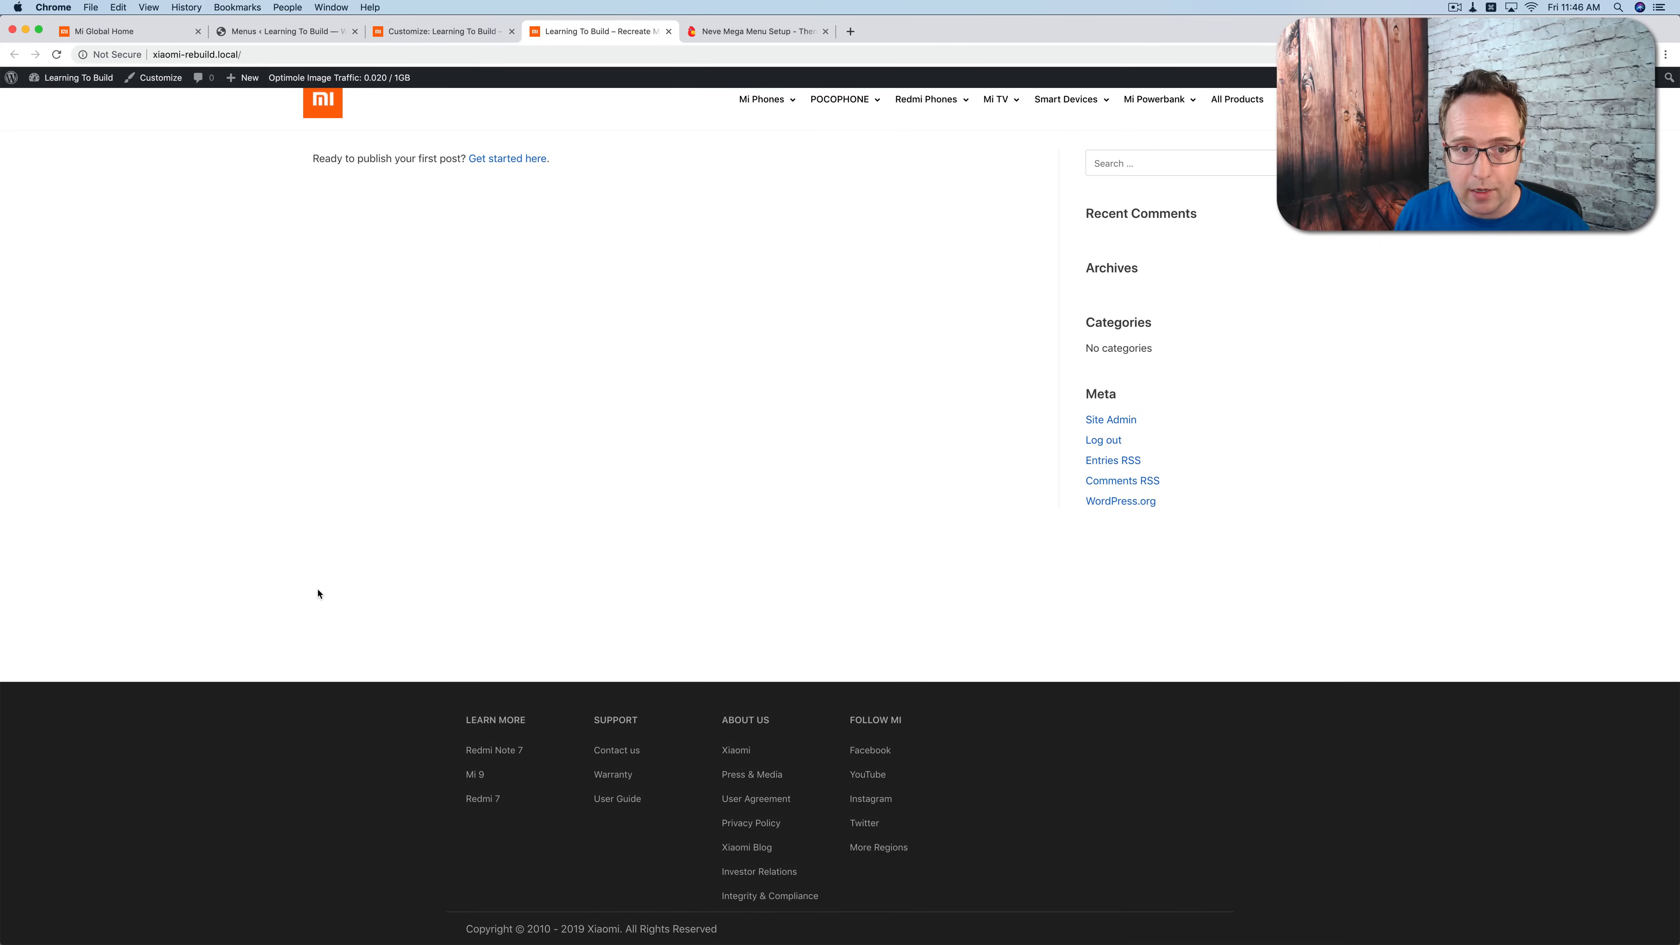
Step: Review the live site's header and footer, and examine the Mi Global homepage sections between its slider and footer
{"action": "scroll", "coordinate": [315, 589], "scroll_direction": "up", "scroll_amount": 1}
{"action": "mouse_move", "coordinate": [759, 121]}
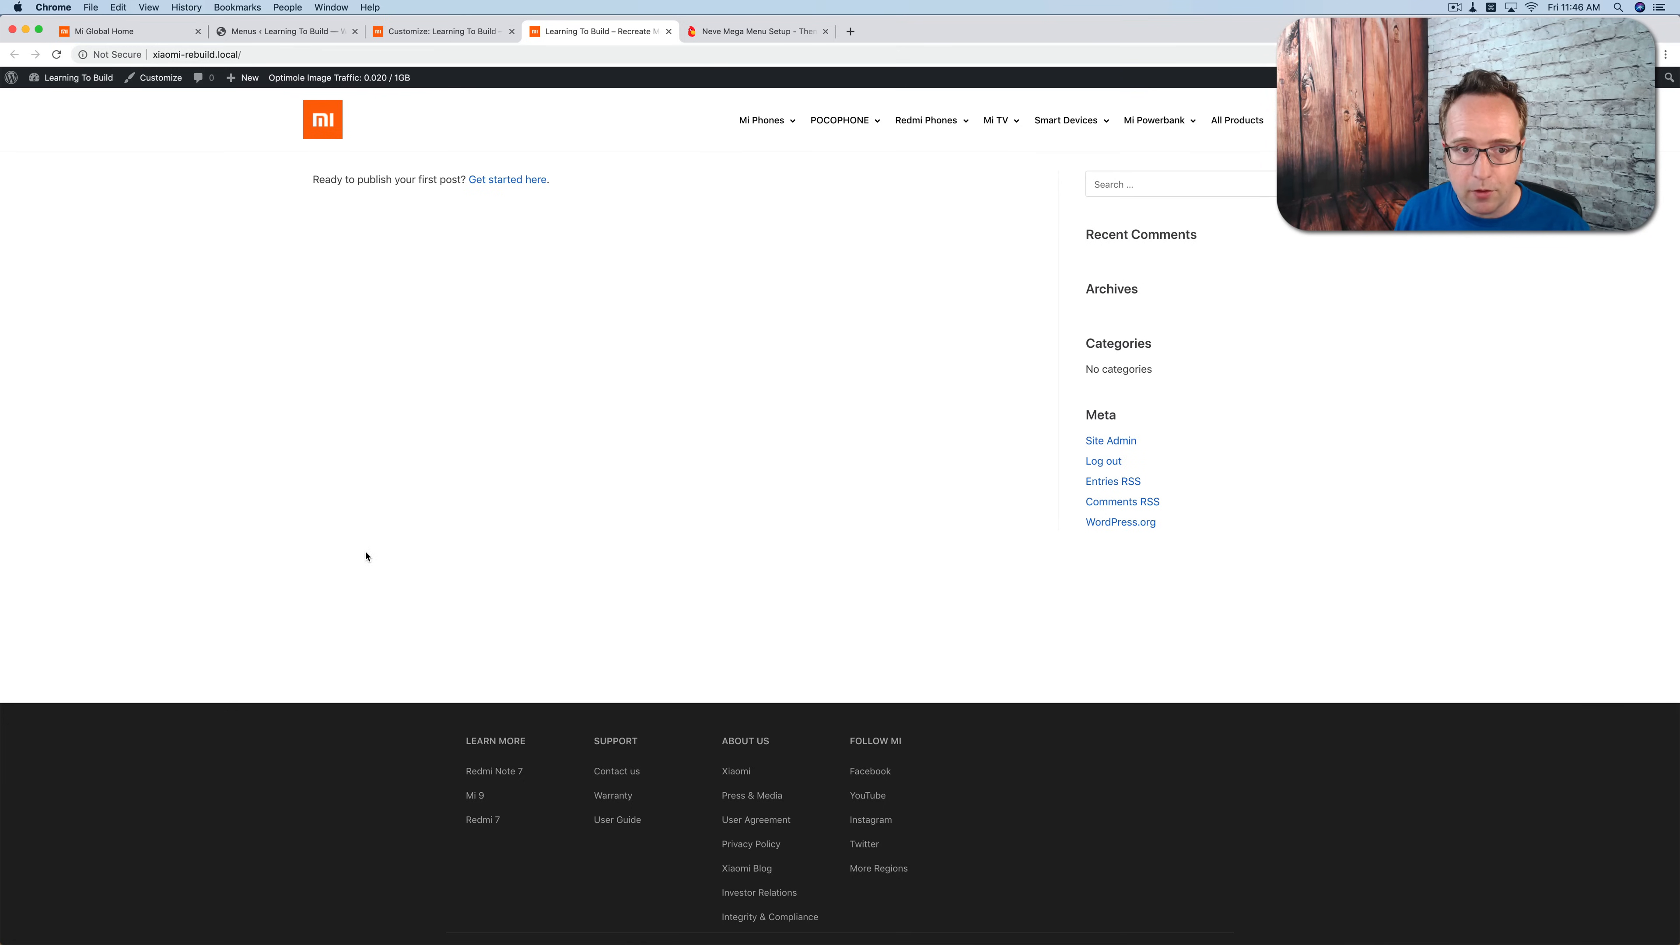
{"action": "left_click", "coordinate": [106, 31]}
{"action": "scroll", "coordinate": [223, 303], "scroll_direction": "up", "scroll_amount": 8}
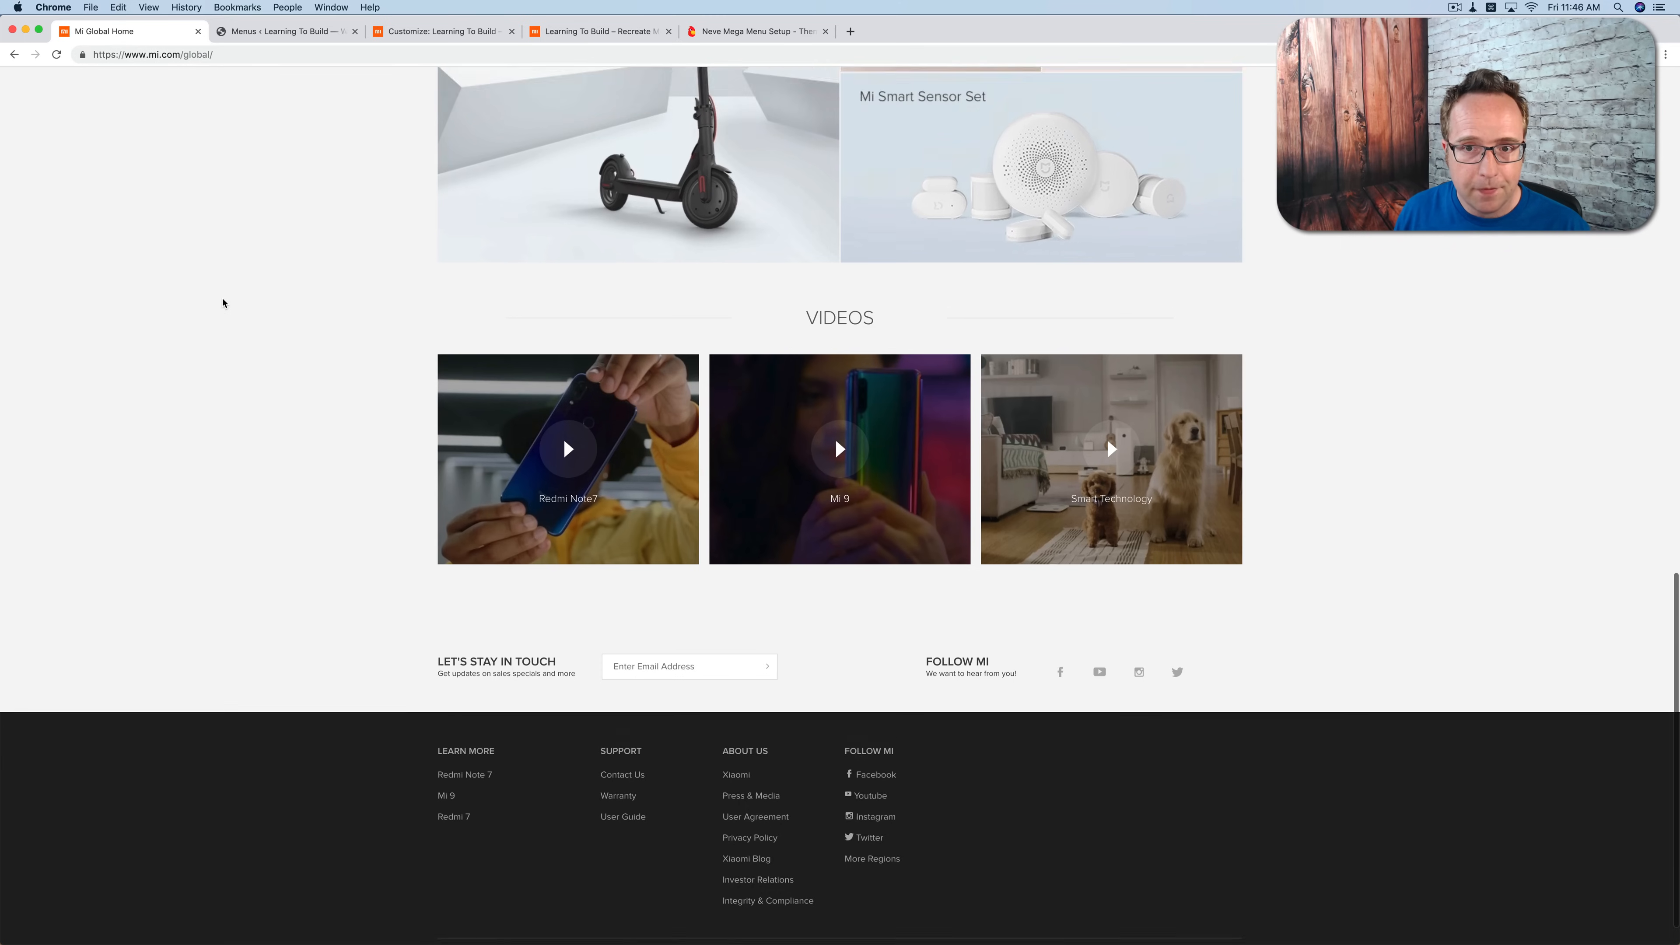
{"action": "scroll", "coordinate": [223, 303], "scroll_direction": "up", "scroll_amount": 7}
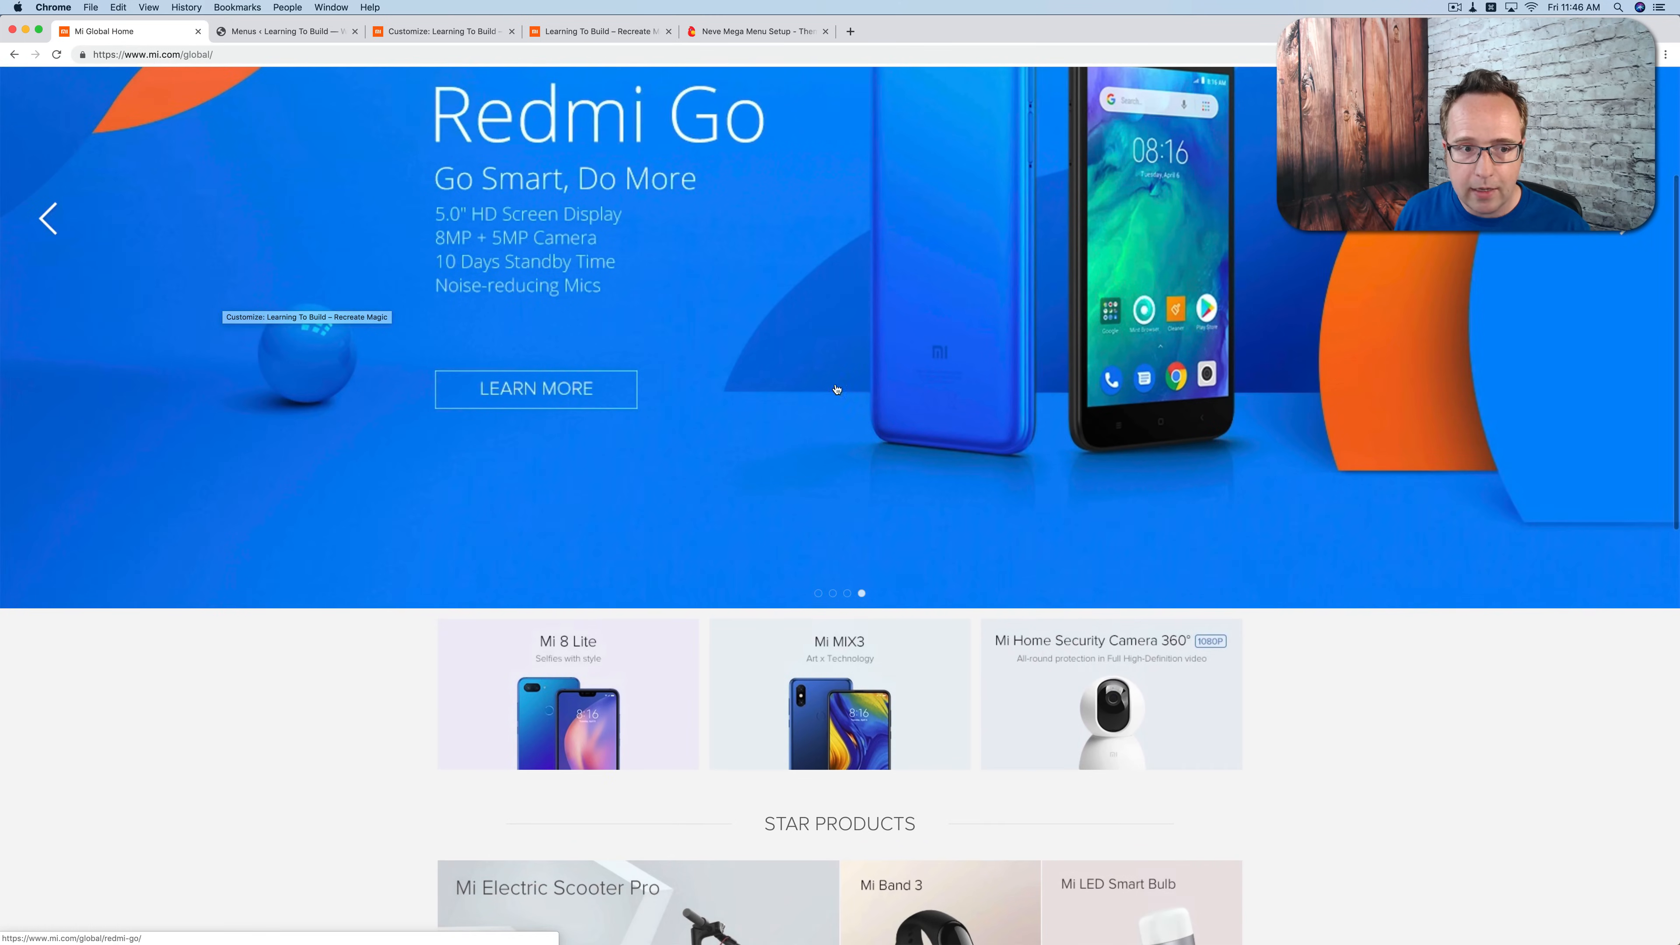
{"action": "scroll", "coordinate": [280, 560], "scroll_direction": "down", "scroll_amount": 4}
{"action": "scroll", "coordinate": [1017, 715], "scroll_direction": "down", "scroll_amount": 5}
{"action": "scroll", "coordinate": [1017, 715], "scroll_direction": "down", "scroll_amount": 5}
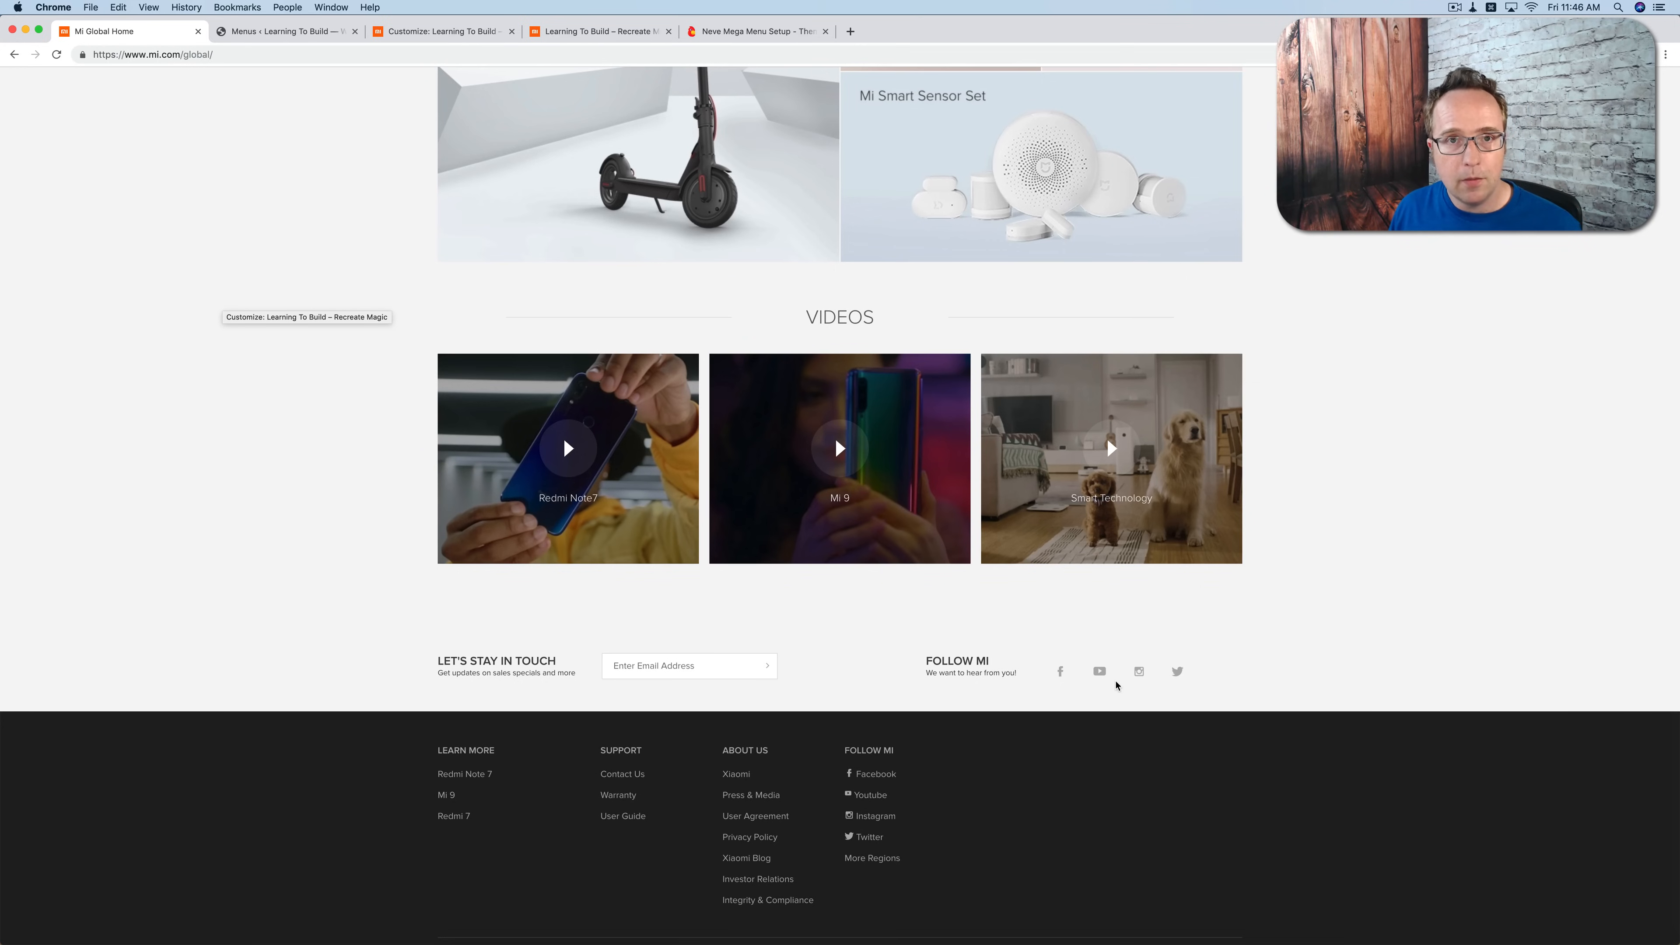
Step: Create a new WordPress page titled "Homepage" and publish it
{"action": "left_click", "coordinate": [251, 32]}
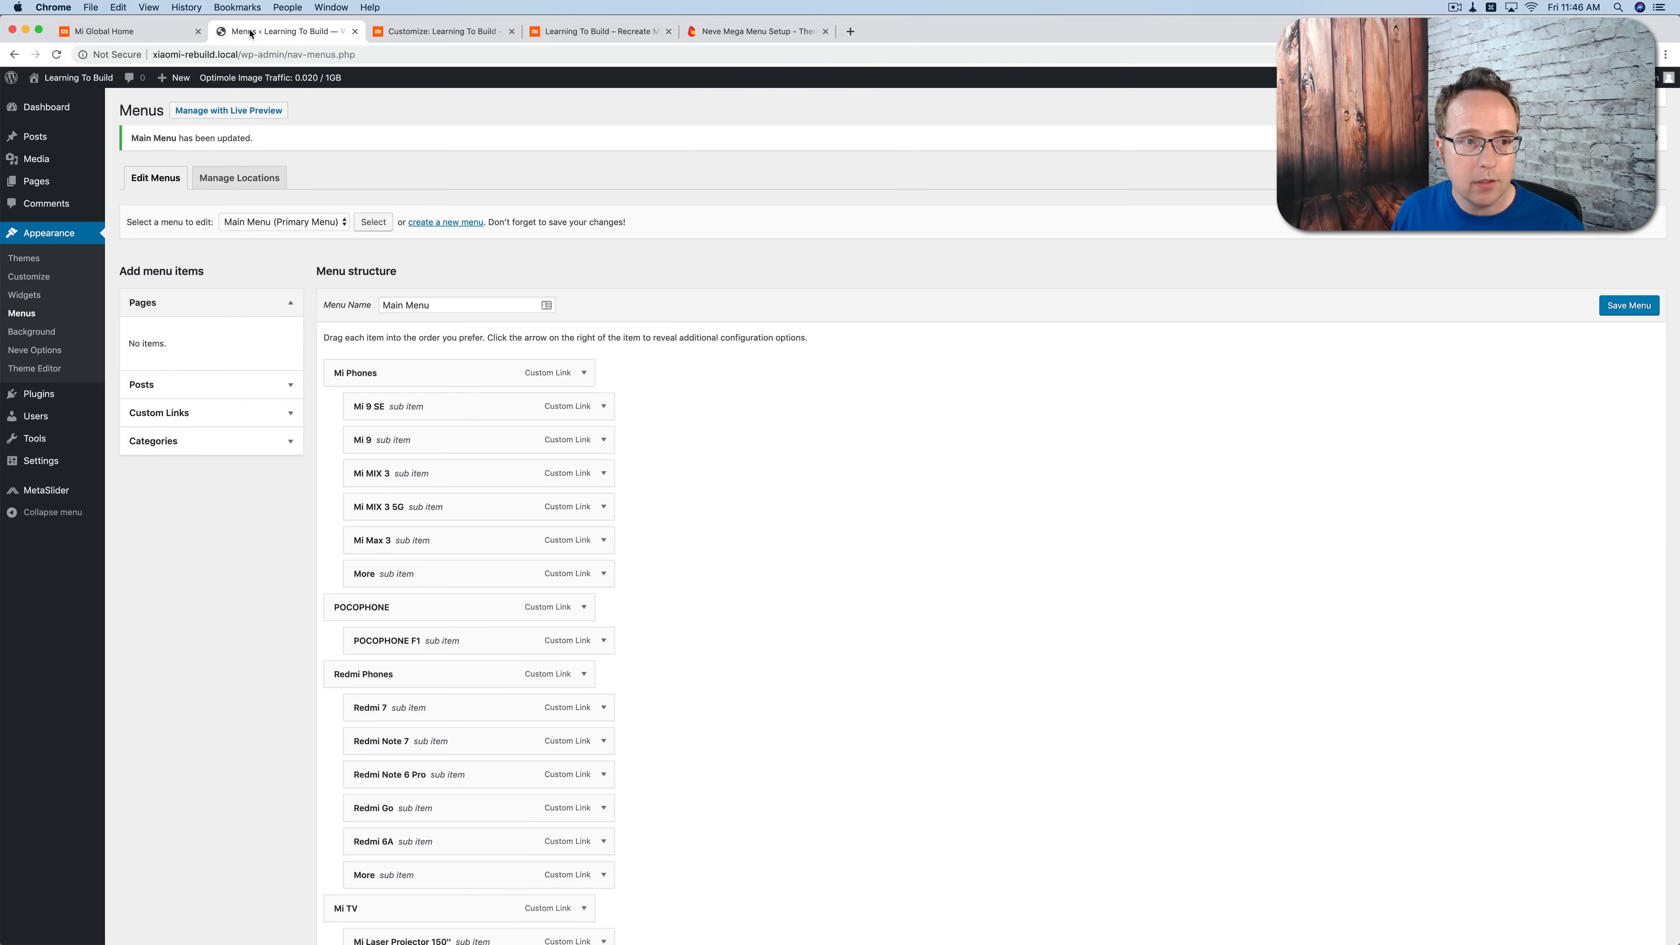
{"action": "mouse_move", "coordinate": [37, 181]}
{"action": "left_click", "coordinate": [138, 205]}
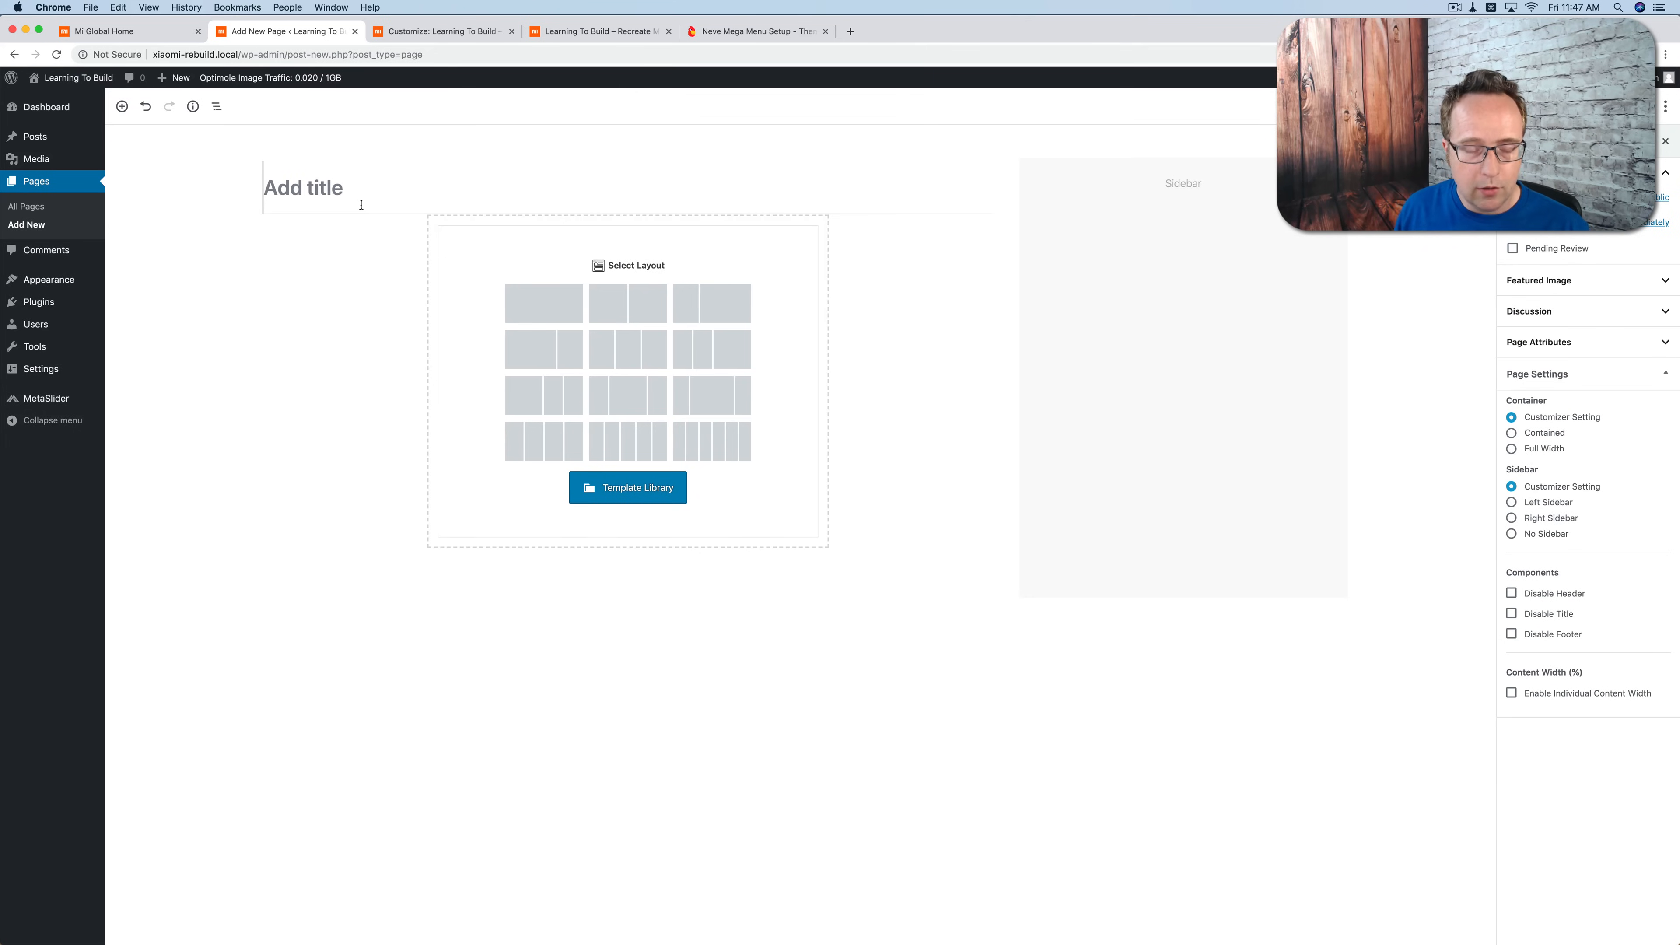
{"action": "type", "text": "Homepage"}
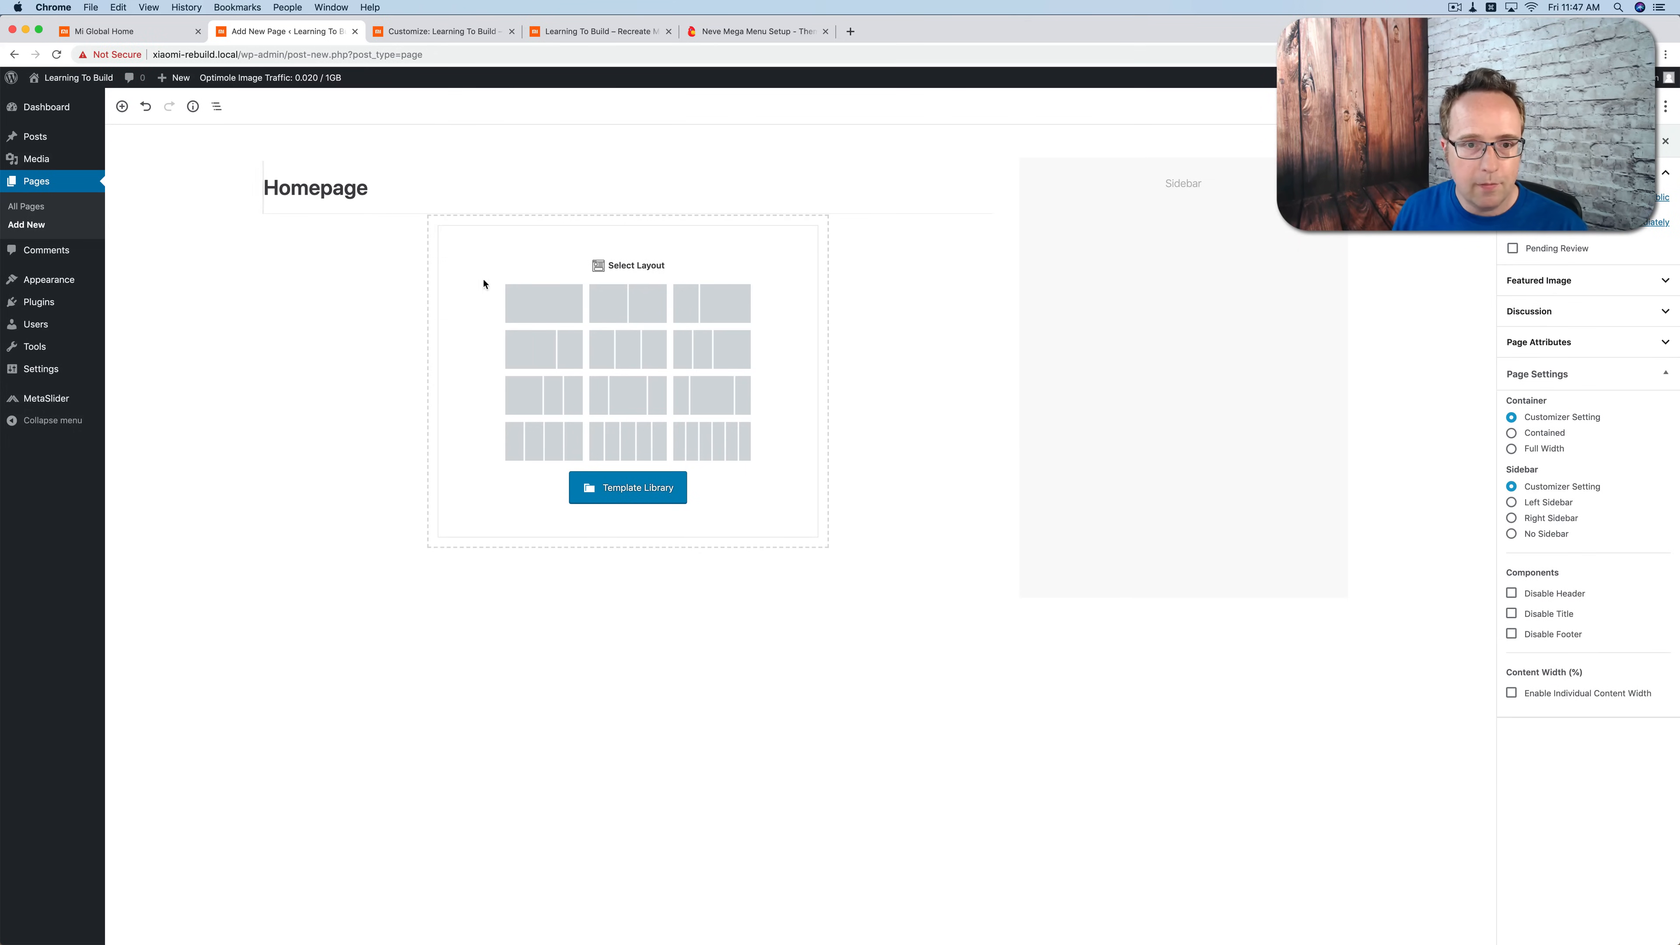
{"action": "left_click", "coordinate": [1603, 106]}
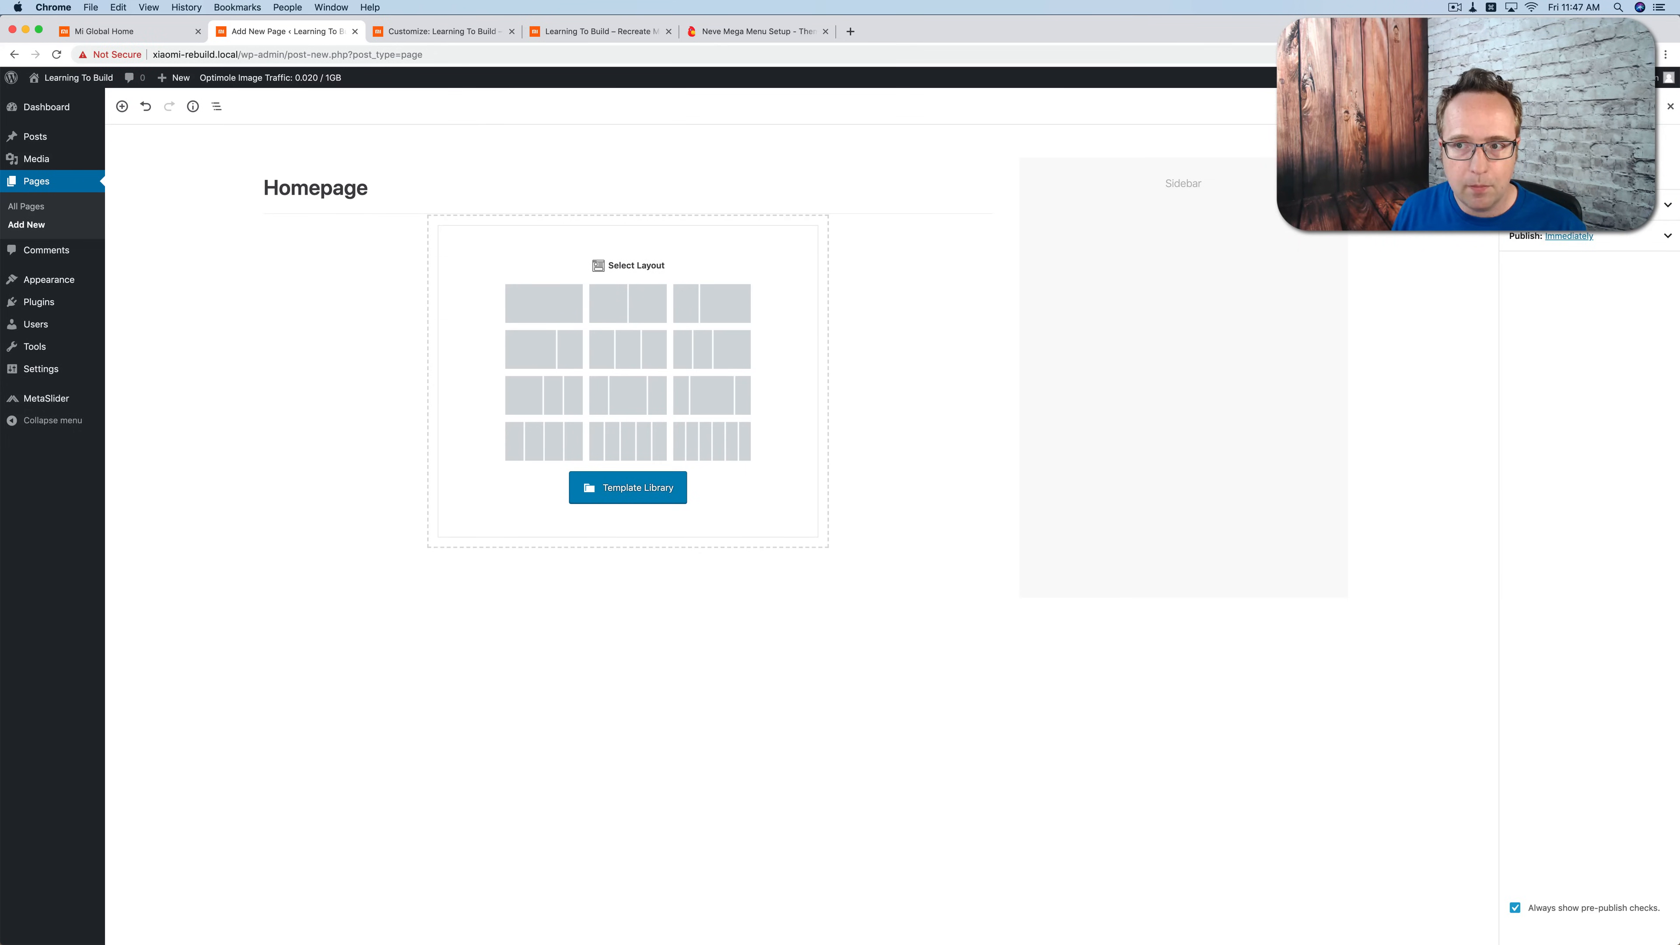
{"action": "left_click", "coordinate": [1602, 106]}
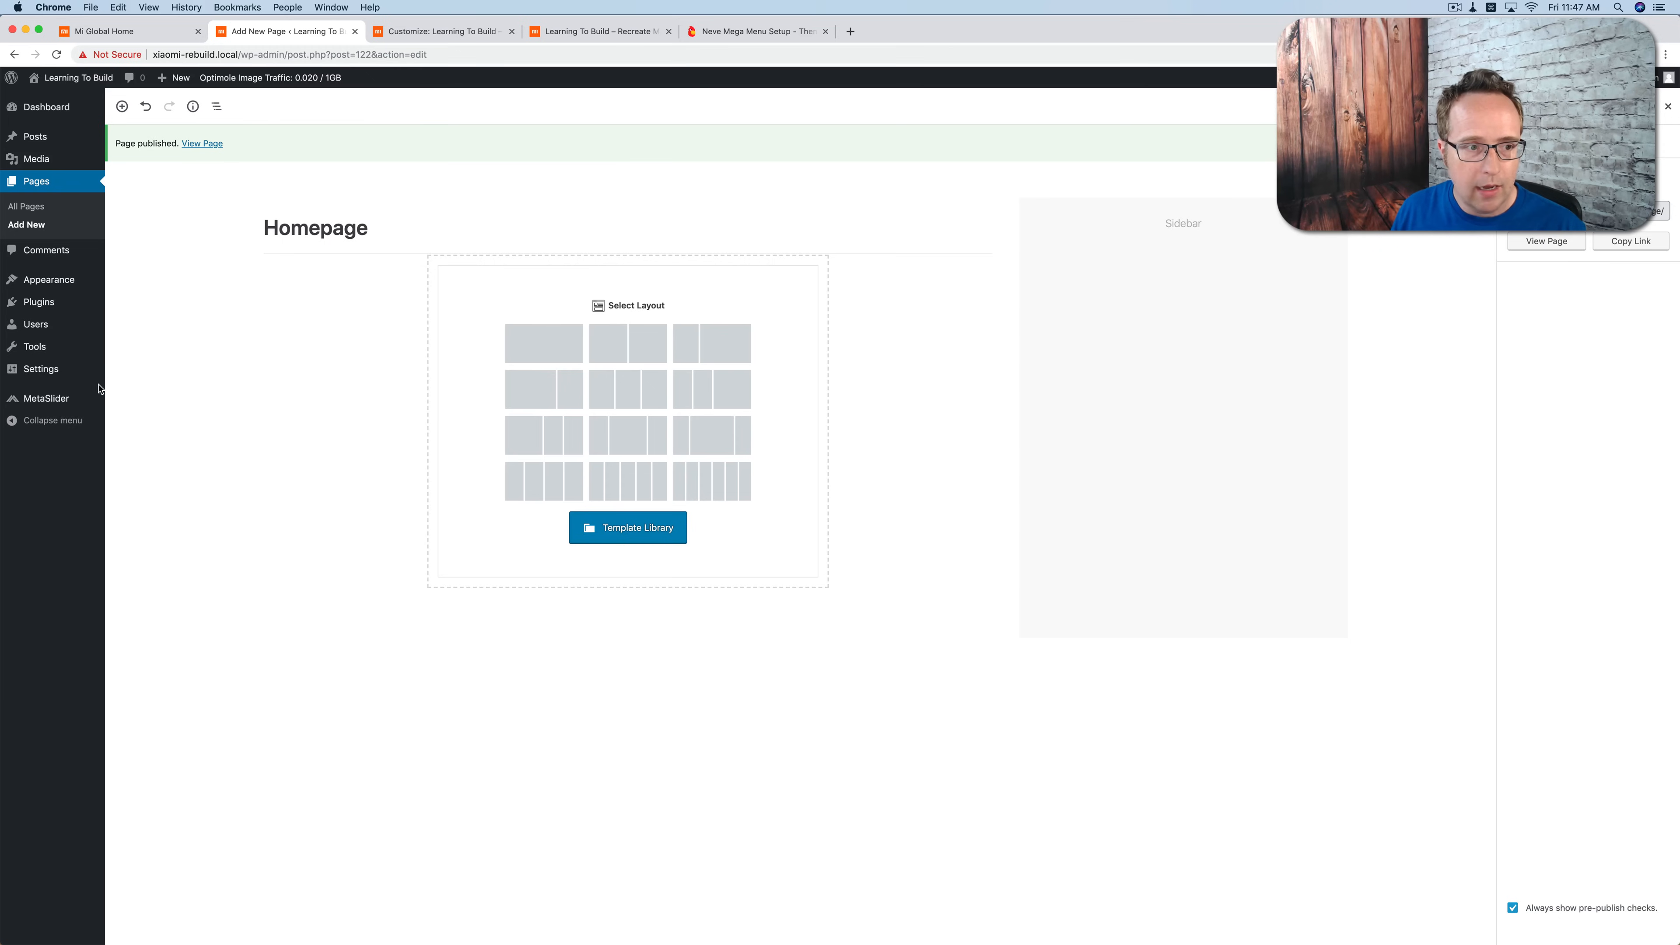
Step: Set the site's homepage display to a static page using the Homepage page, and save the reading settings
{"action": "mouse_move", "coordinate": [65, 373]}
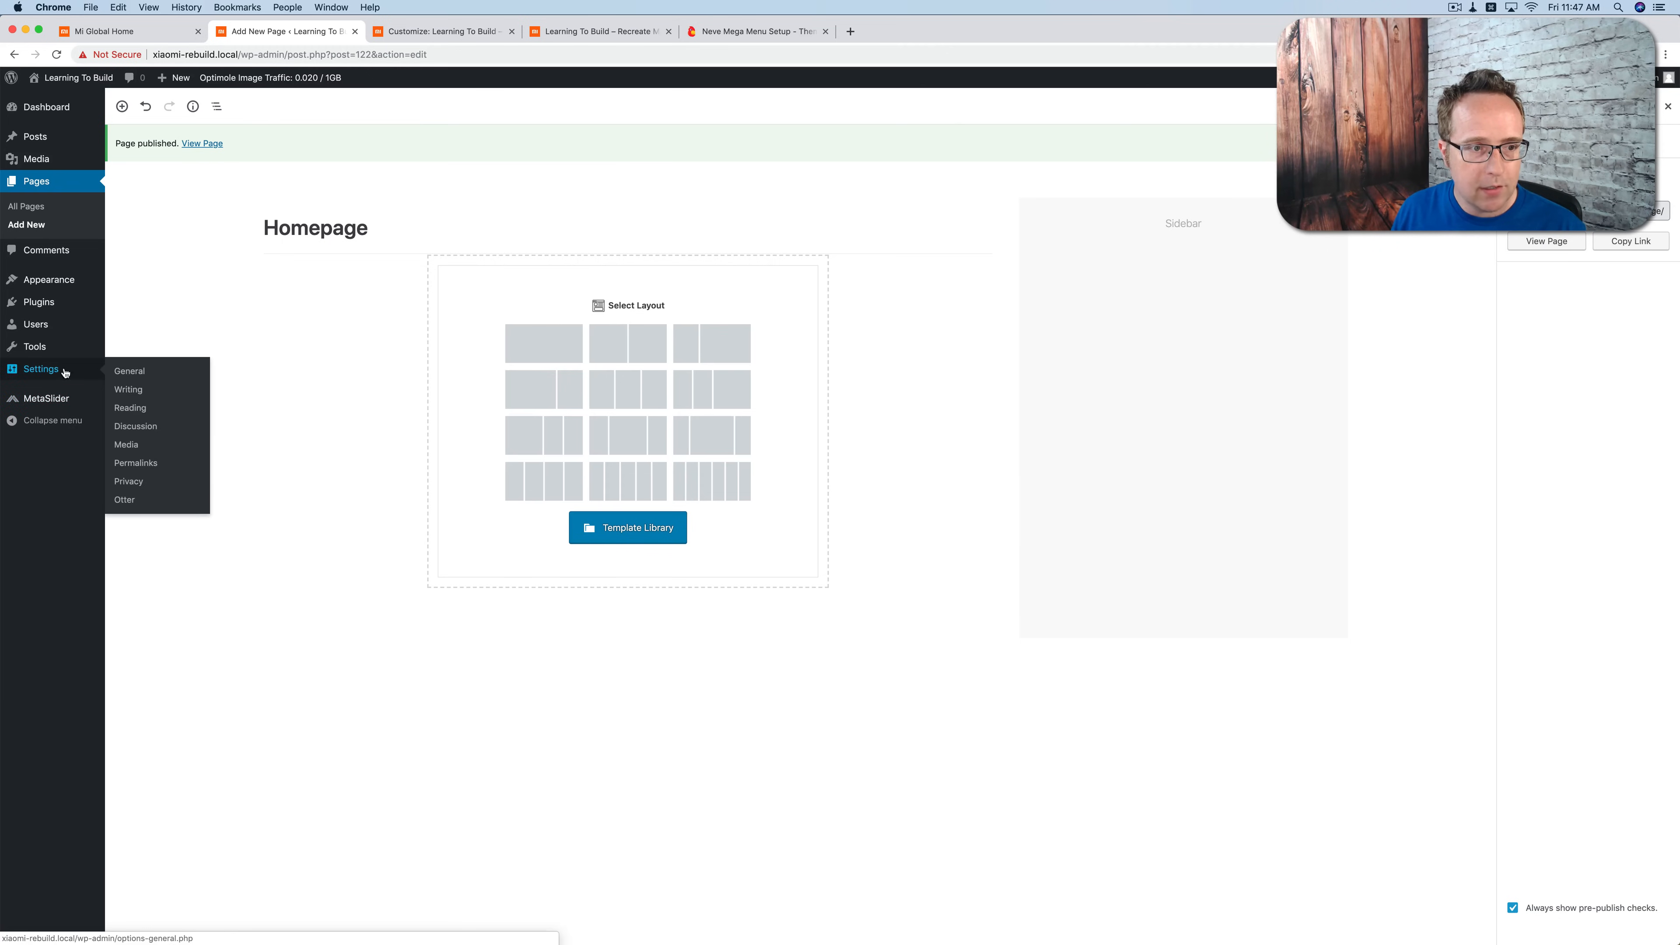
{"action": "left_click", "coordinate": [130, 408]}
{"action": "left_click", "coordinate": [270, 171]}
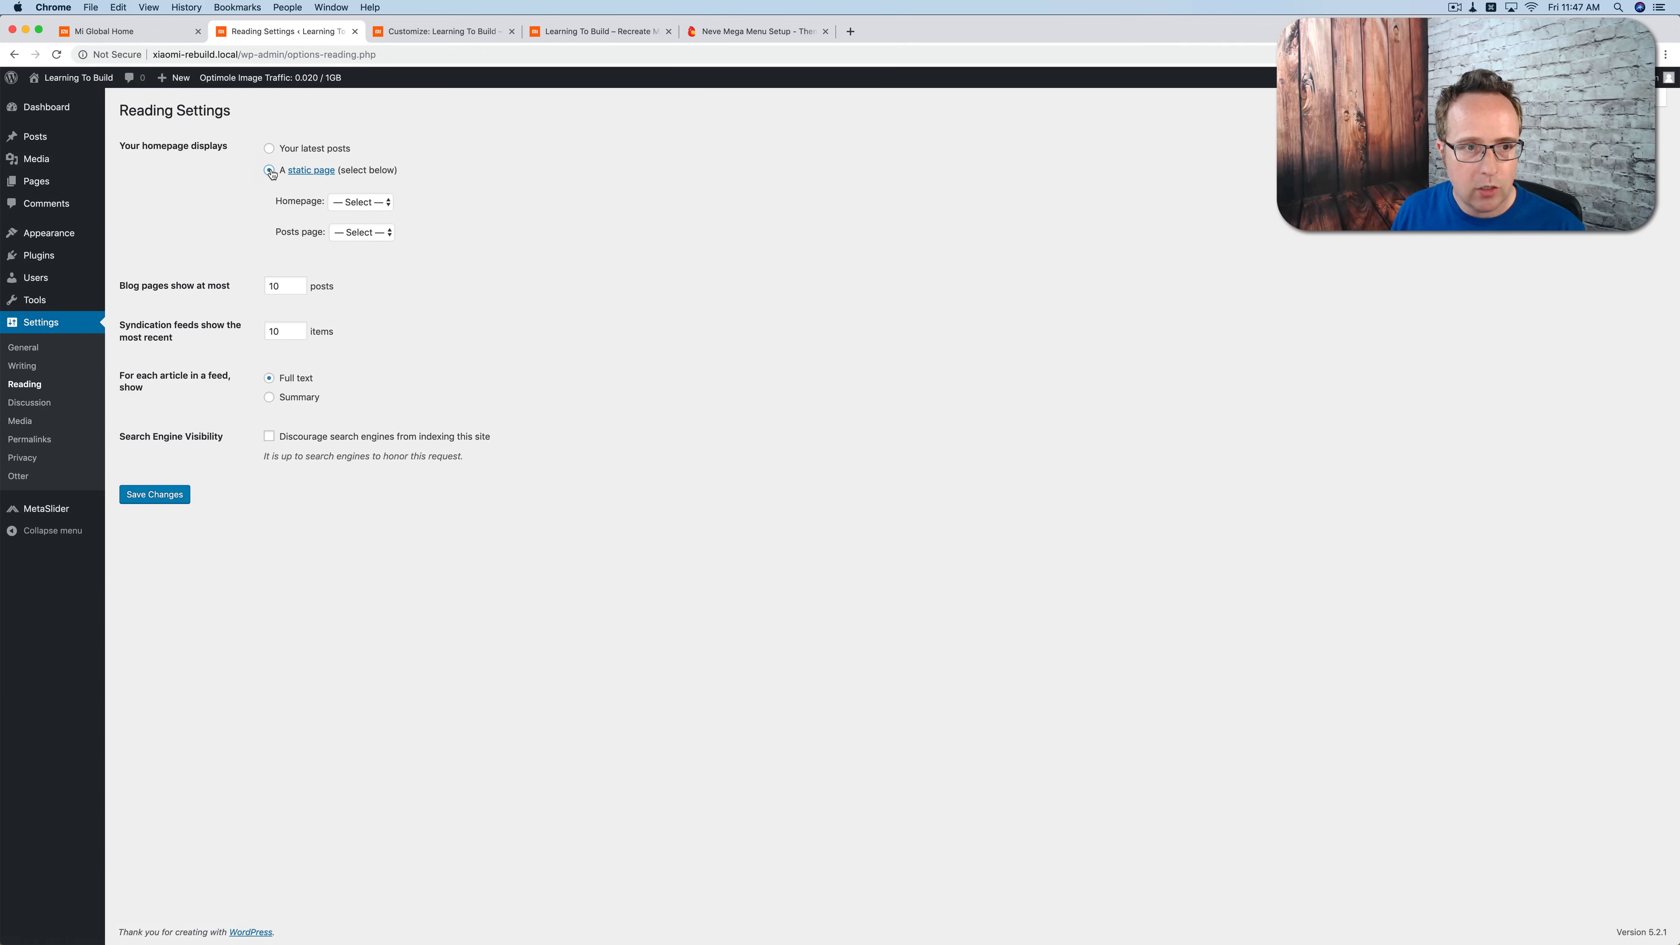
{"action": "left_click", "coordinate": [381, 206]}
{"action": "left_click", "coordinate": [360, 217]}
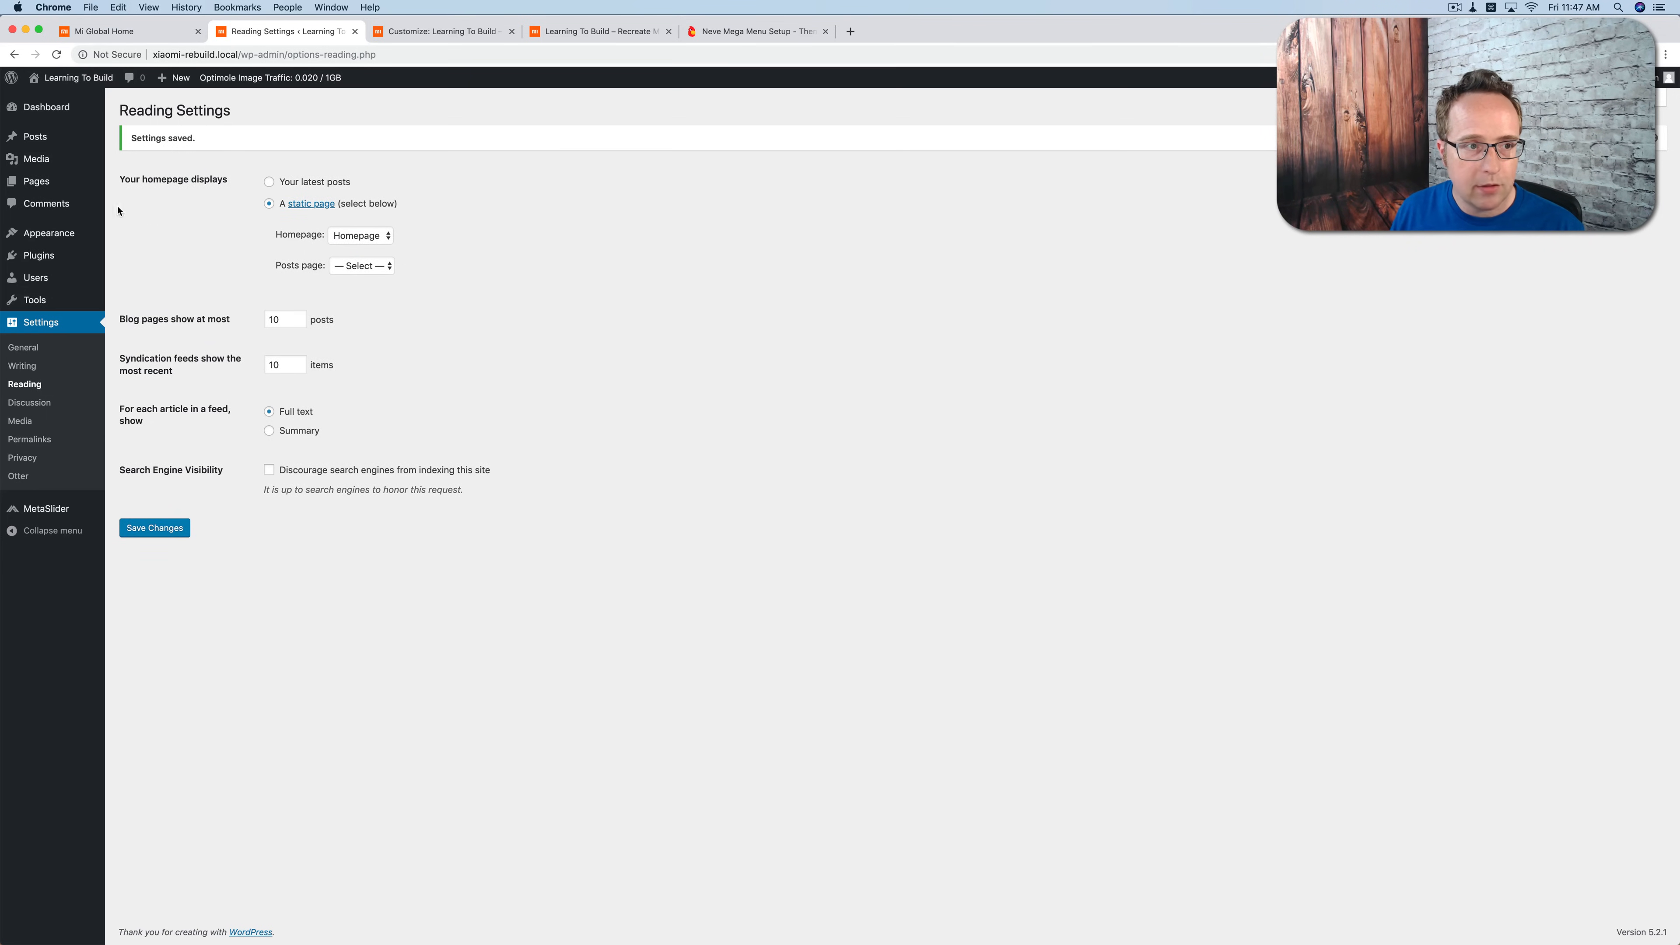
Step: Open the Homepage page for editing, check the Mi Global slider area, and give the first section the Single Row layout
{"action": "left_click", "coordinate": [37, 181]}
{"action": "left_click", "coordinate": [156, 222]}
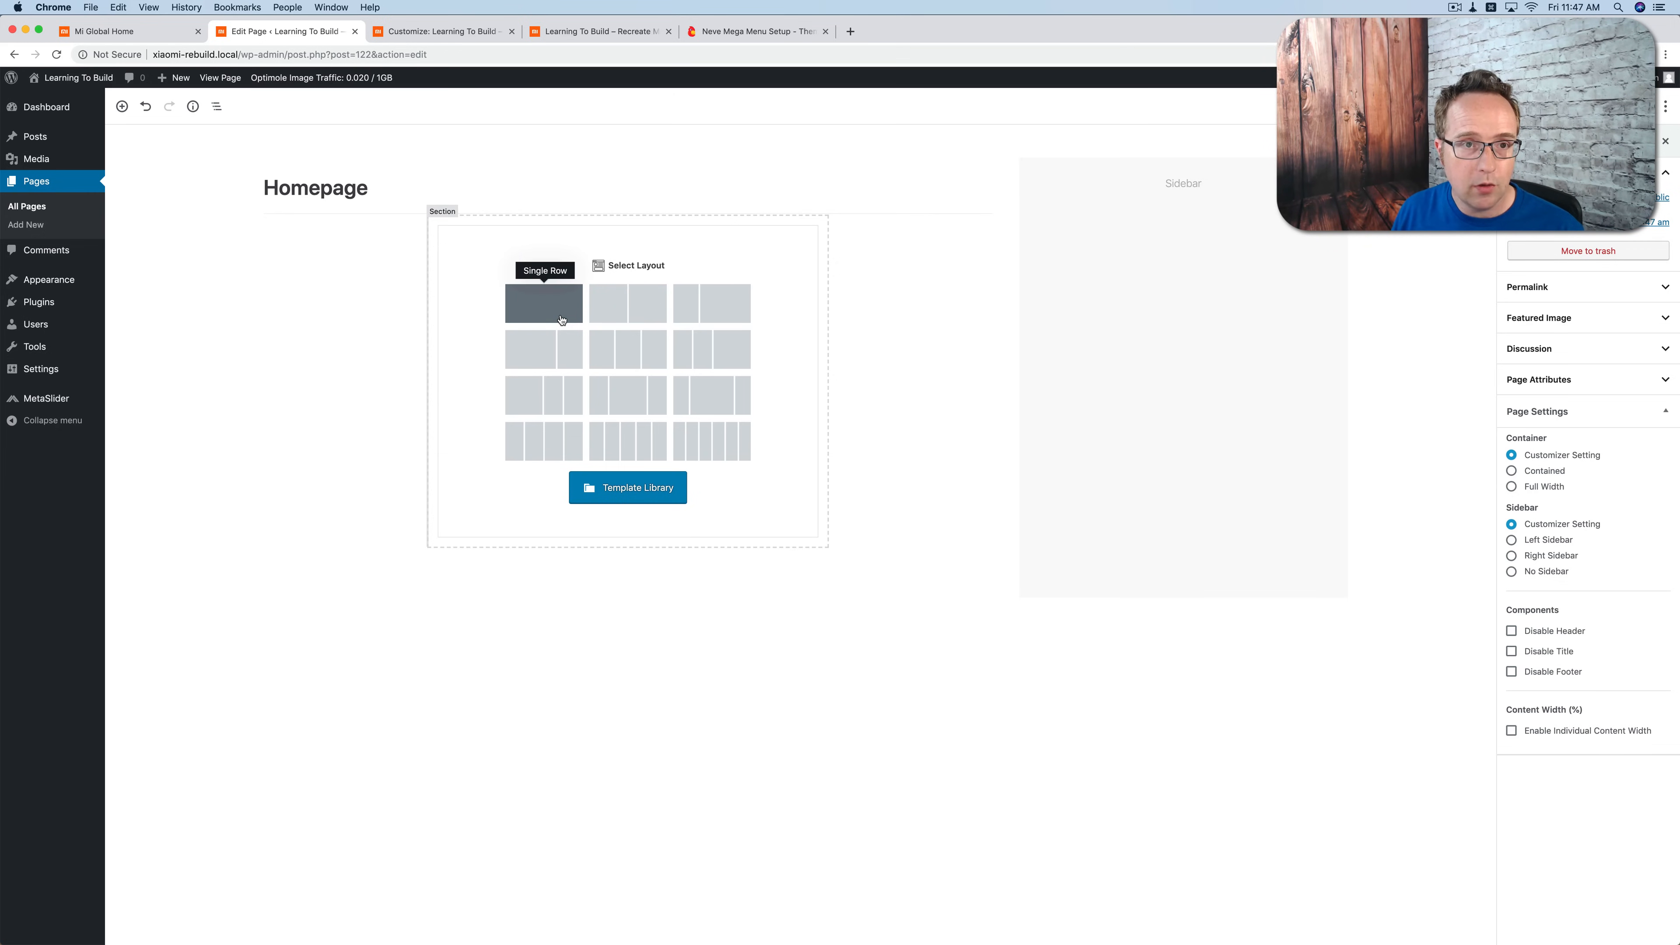
{"action": "left_click", "coordinate": [443, 31]}
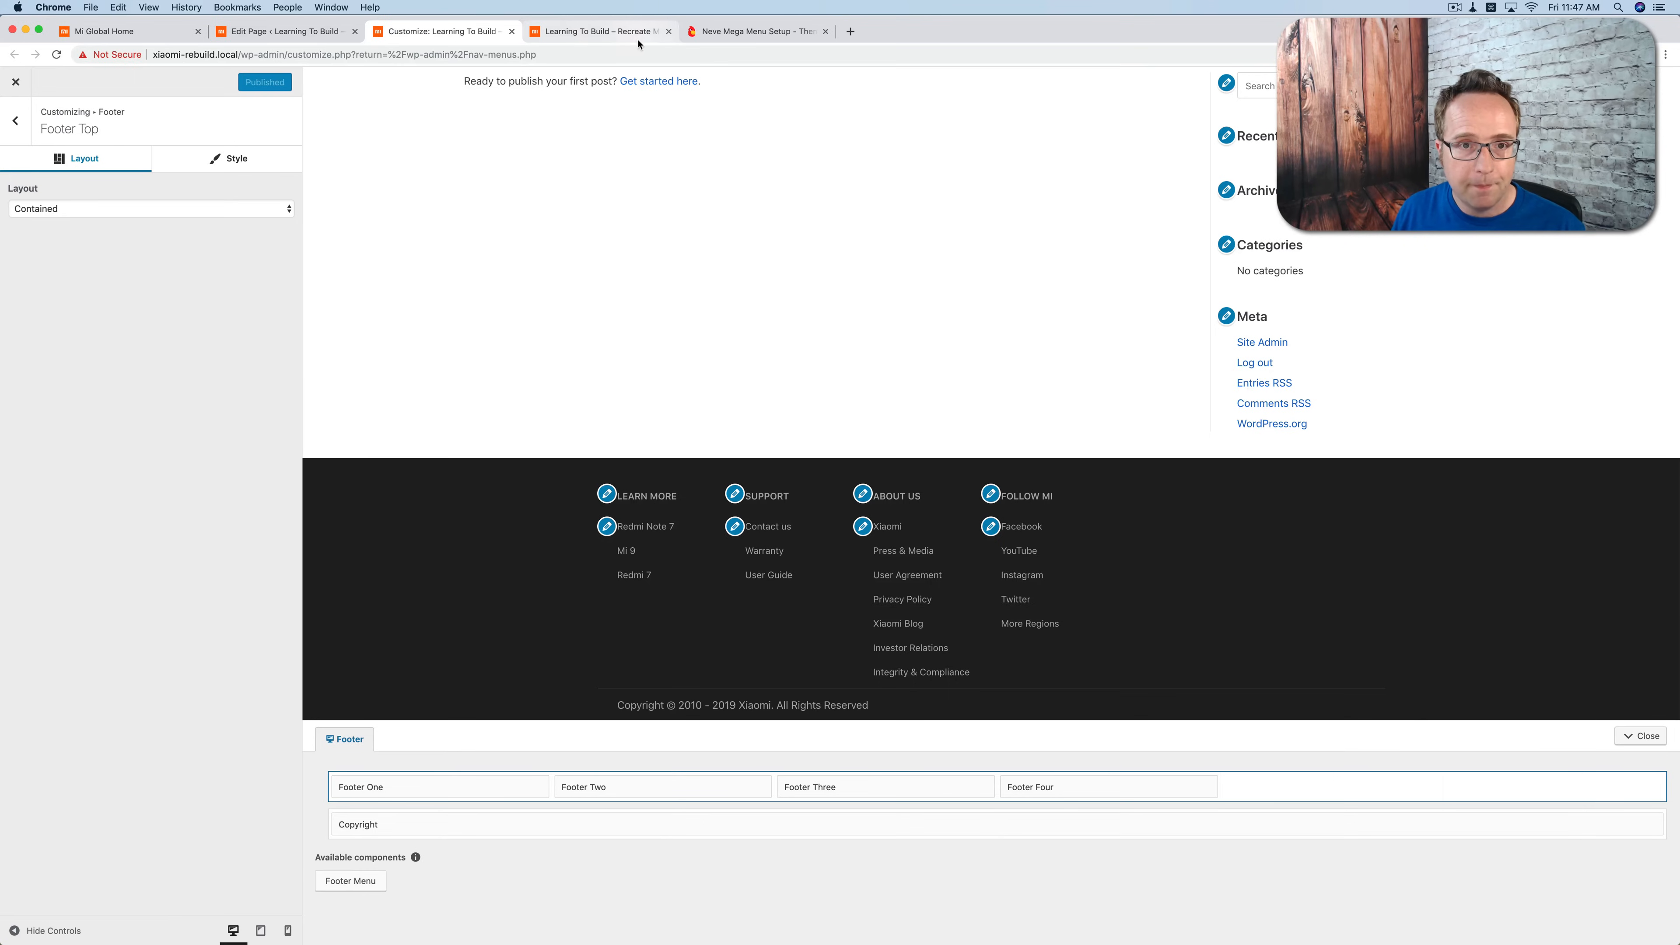
{"action": "left_click", "coordinate": [601, 32]}
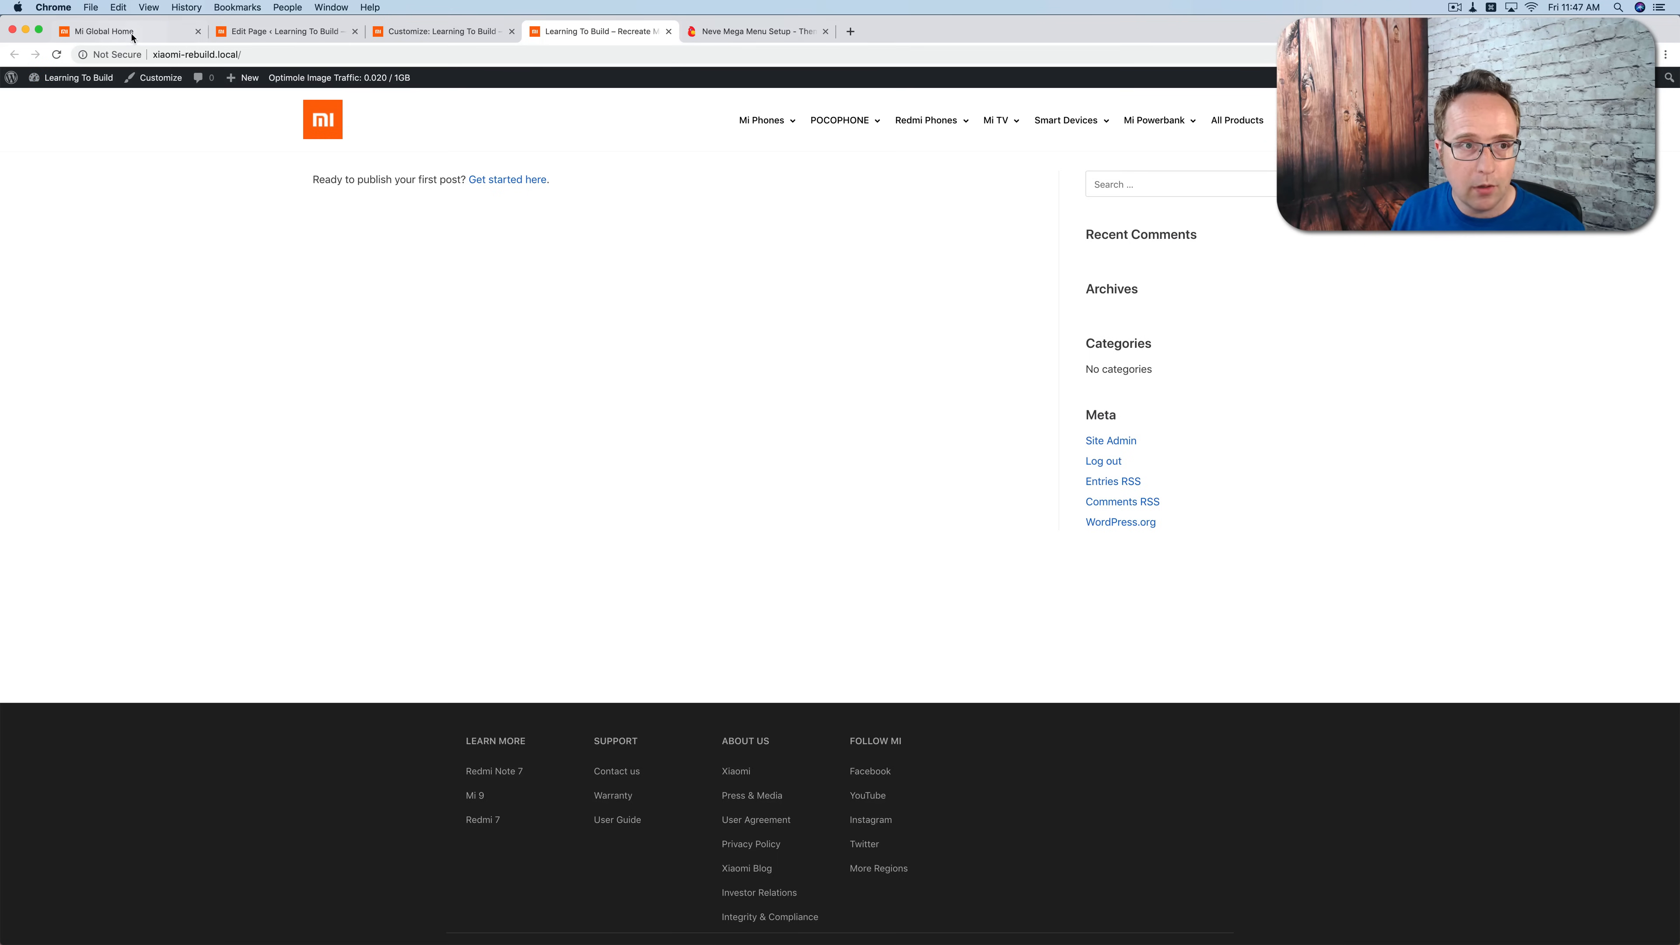
{"action": "left_click", "coordinate": [106, 31]}
{"action": "scroll", "coordinate": [310, 468], "scroll_direction": "up", "scroll_amount": 5}
{"action": "scroll", "coordinate": [310, 467], "scroll_direction": "up", "scroll_amount": 5}
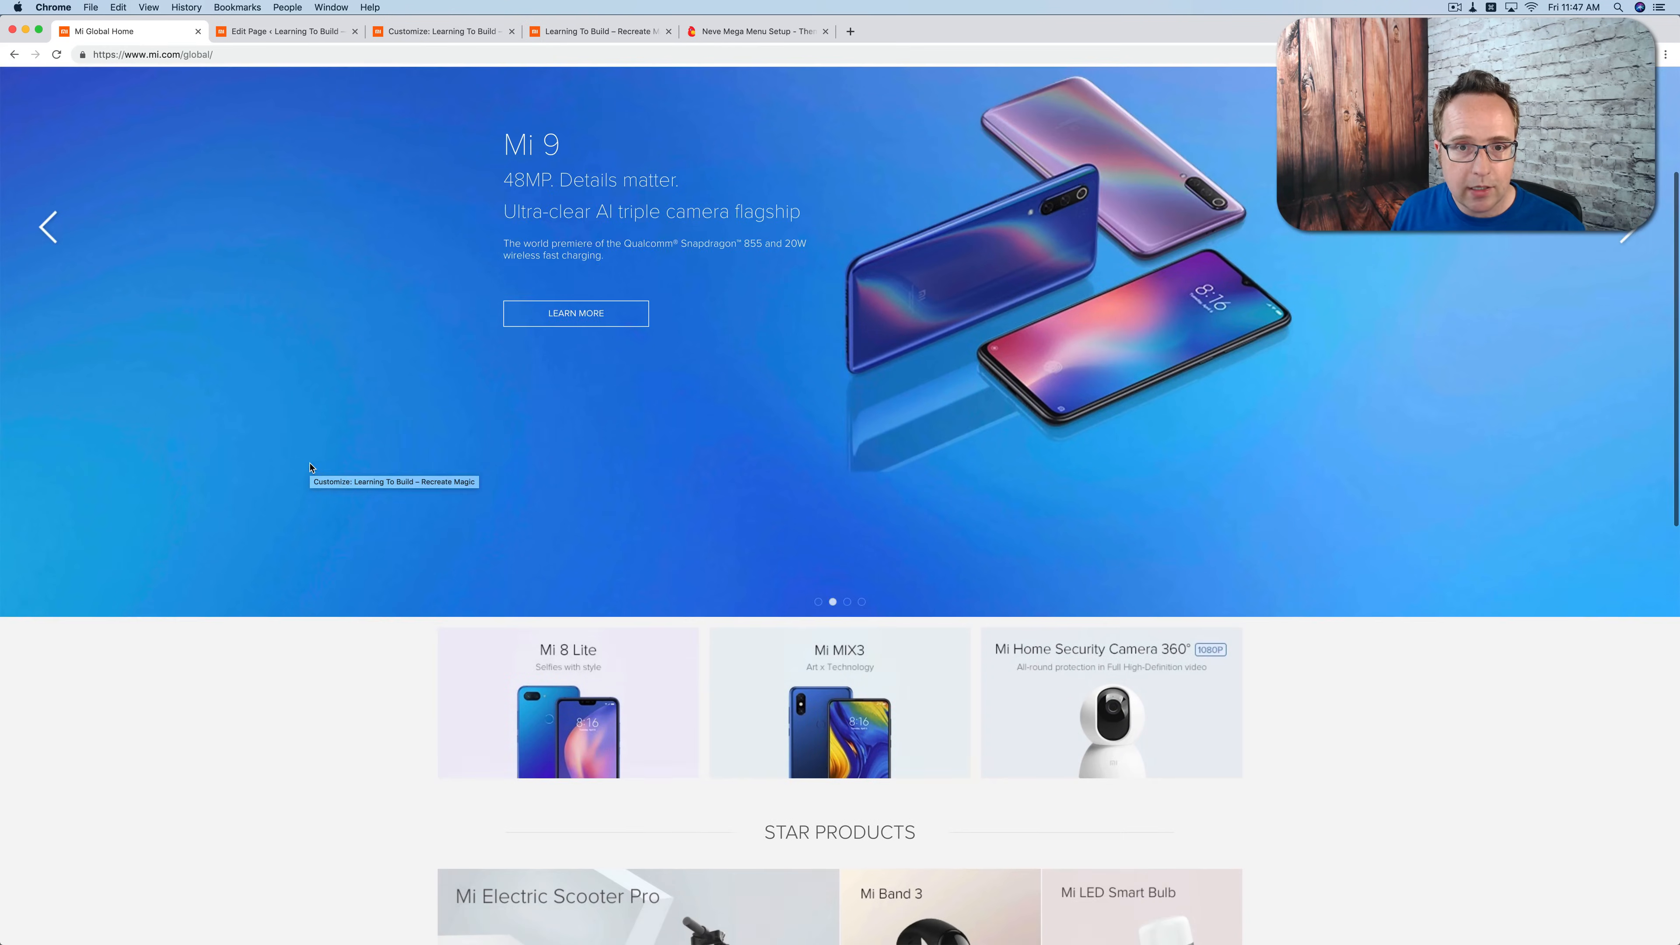
{"action": "left_click", "coordinate": [281, 32]}
{"action": "left_click", "coordinate": [545, 307]}
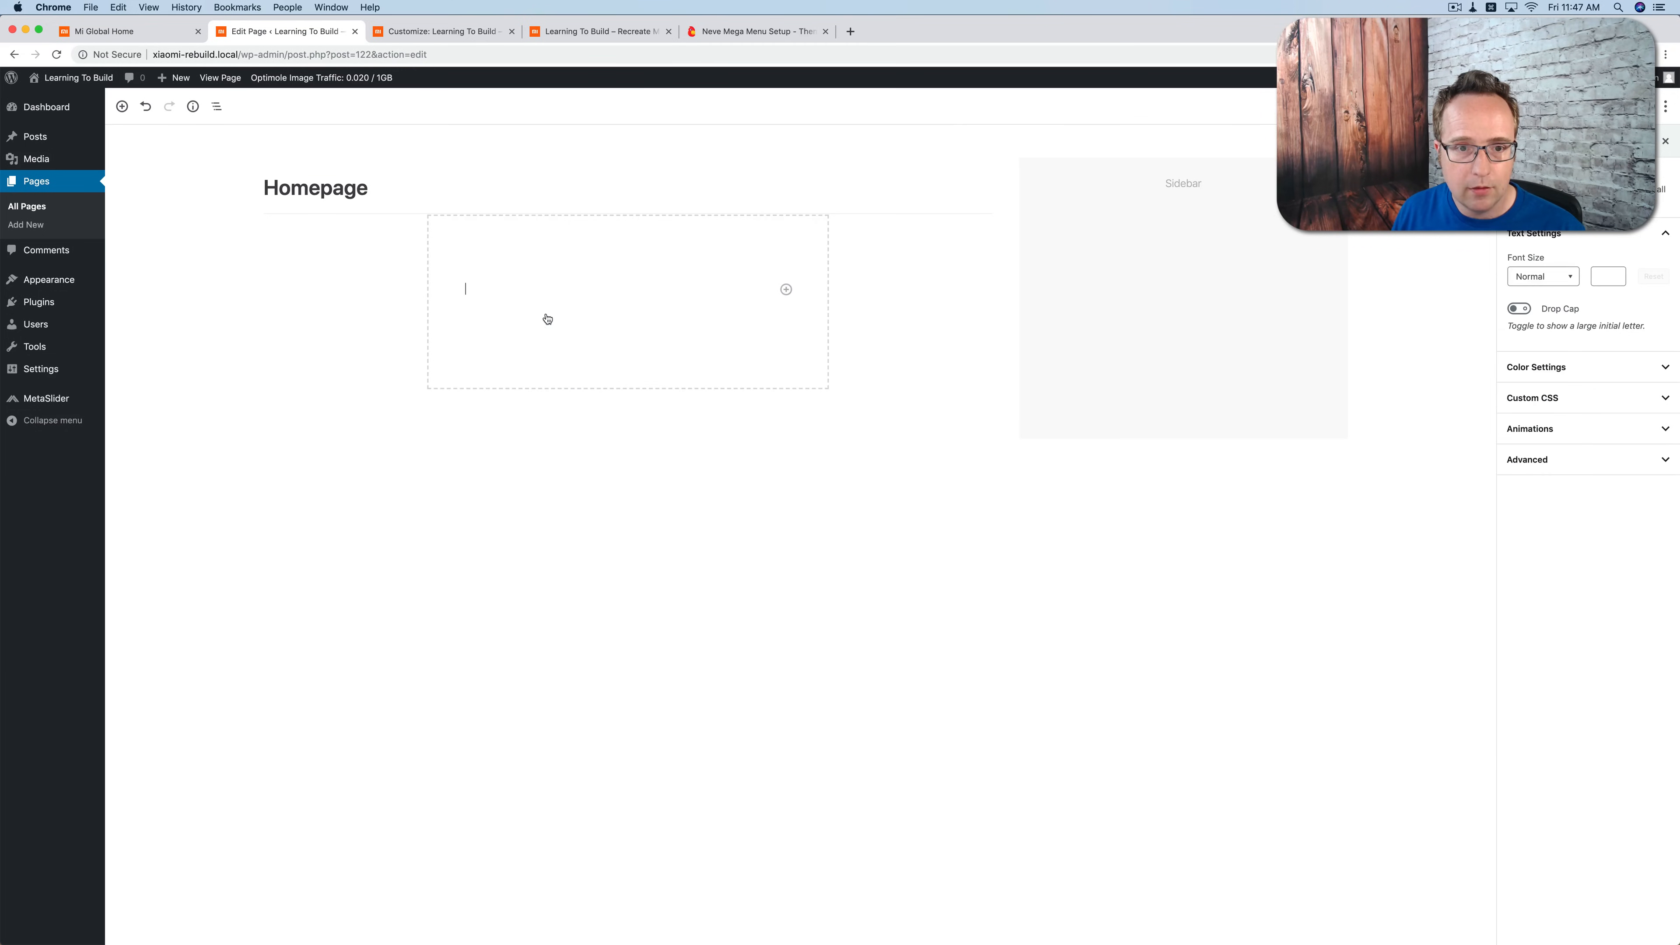
Step: Add a second Otter Section block below the first, with three equal columns matching Mi Global's product card row
{"action": "left_click", "coordinate": [532, 424]}
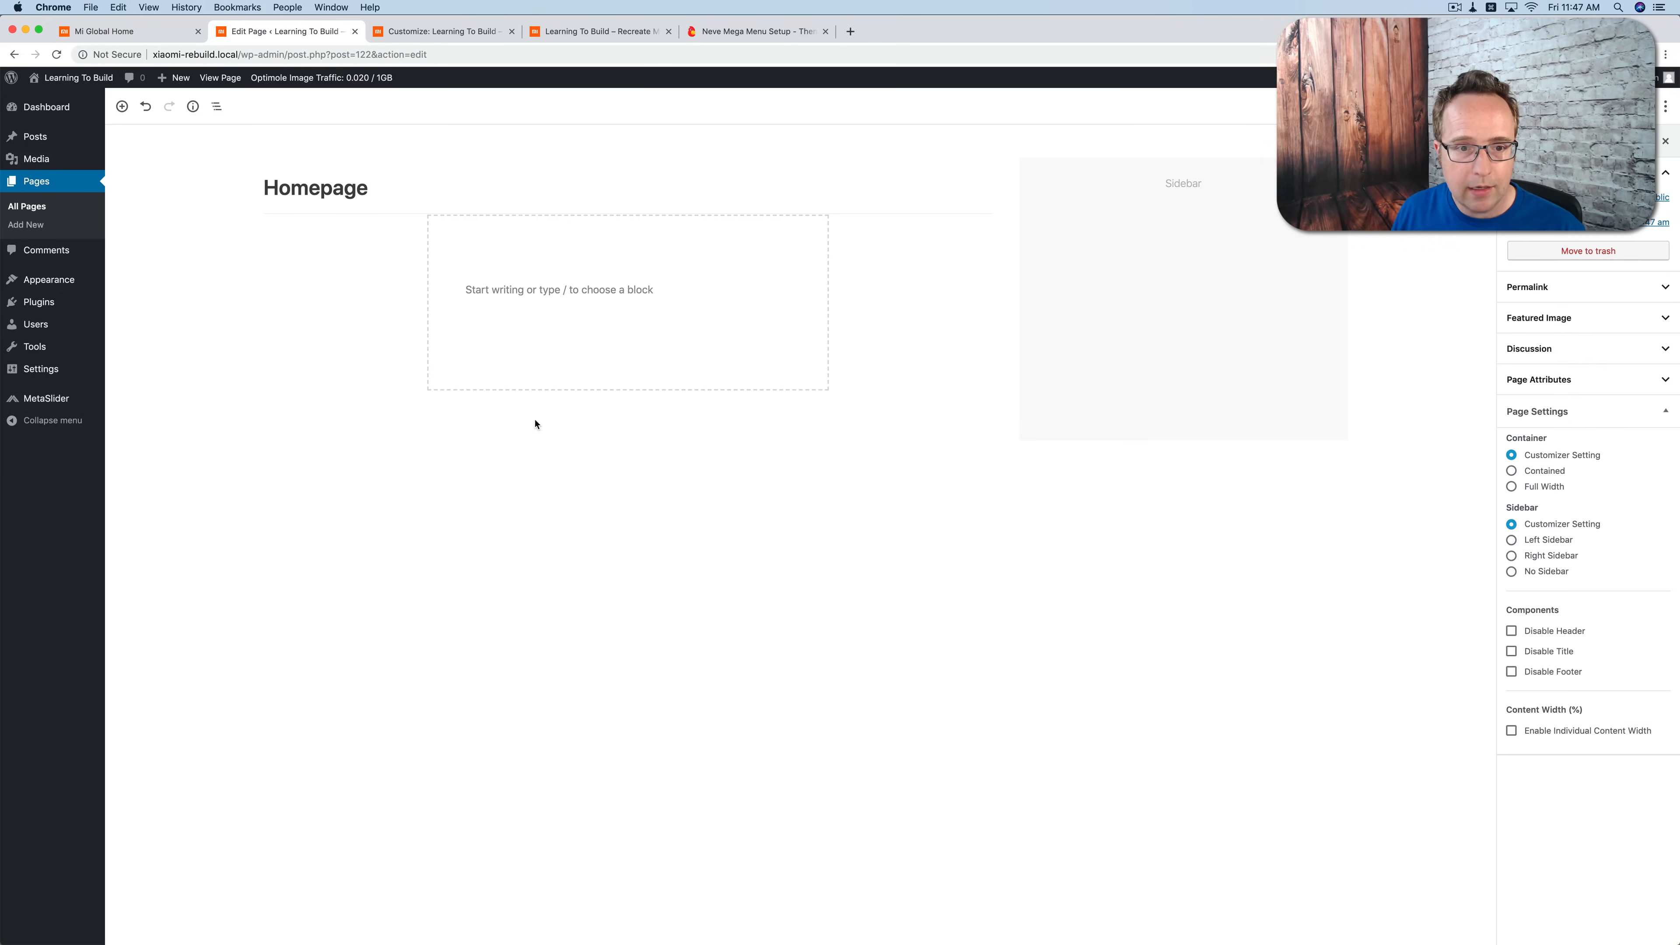
{"action": "left_click", "coordinate": [408, 410]}
{"action": "type", "text": "section"}
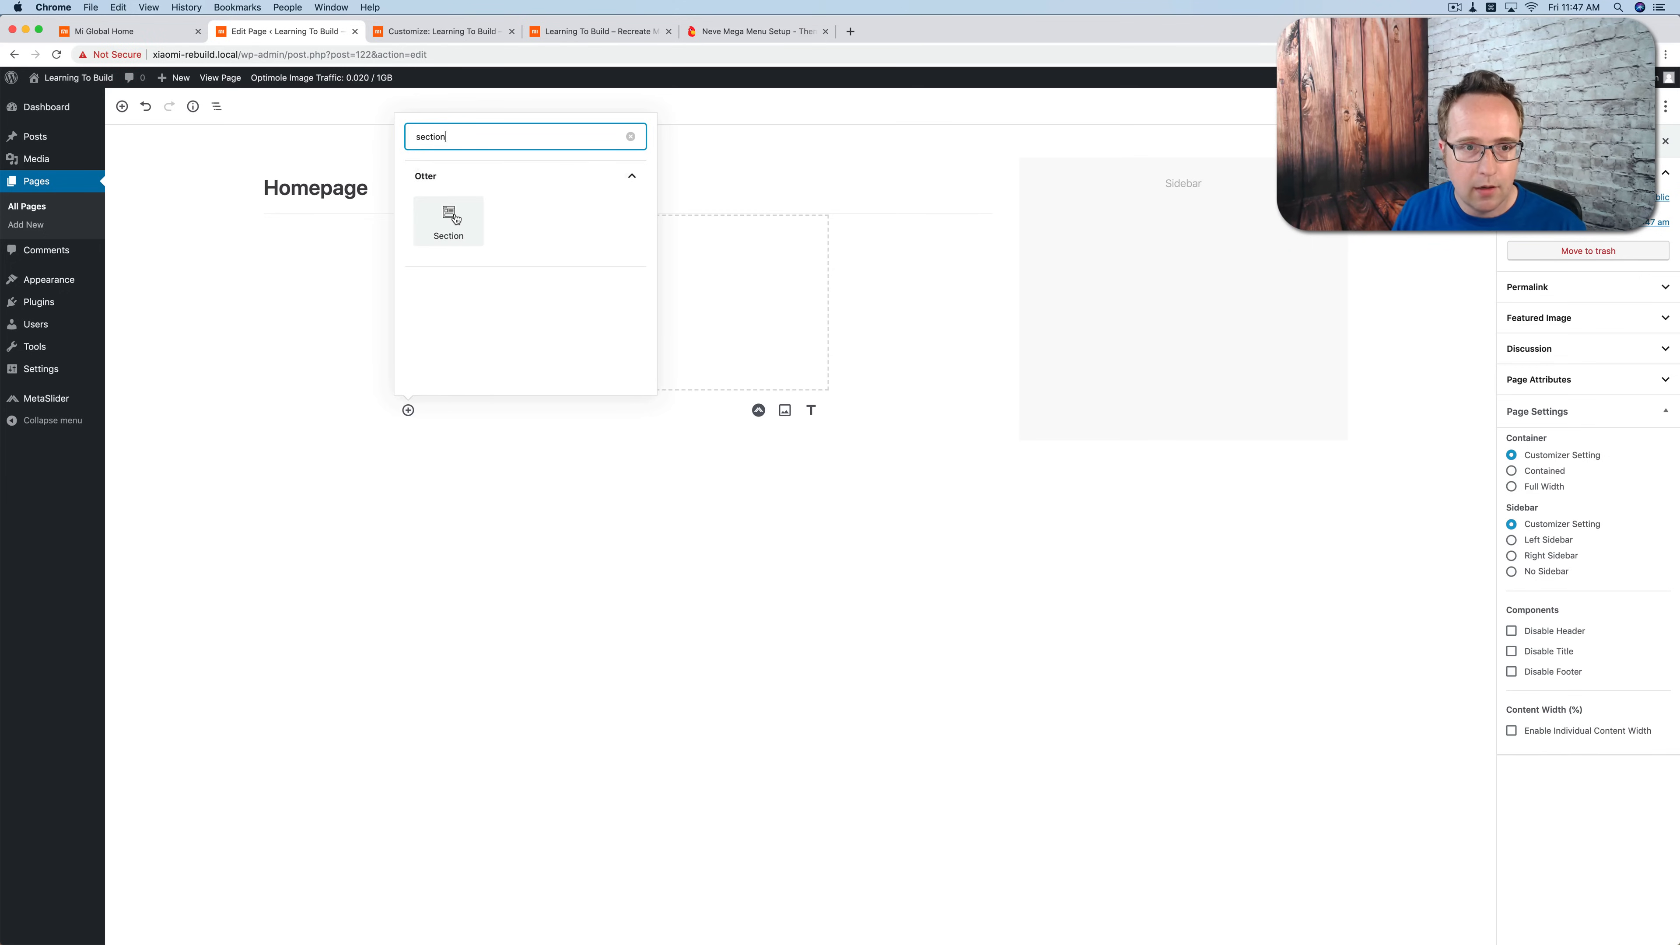
{"action": "left_click", "coordinate": [454, 219]}
{"action": "left_click", "coordinate": [109, 31]}
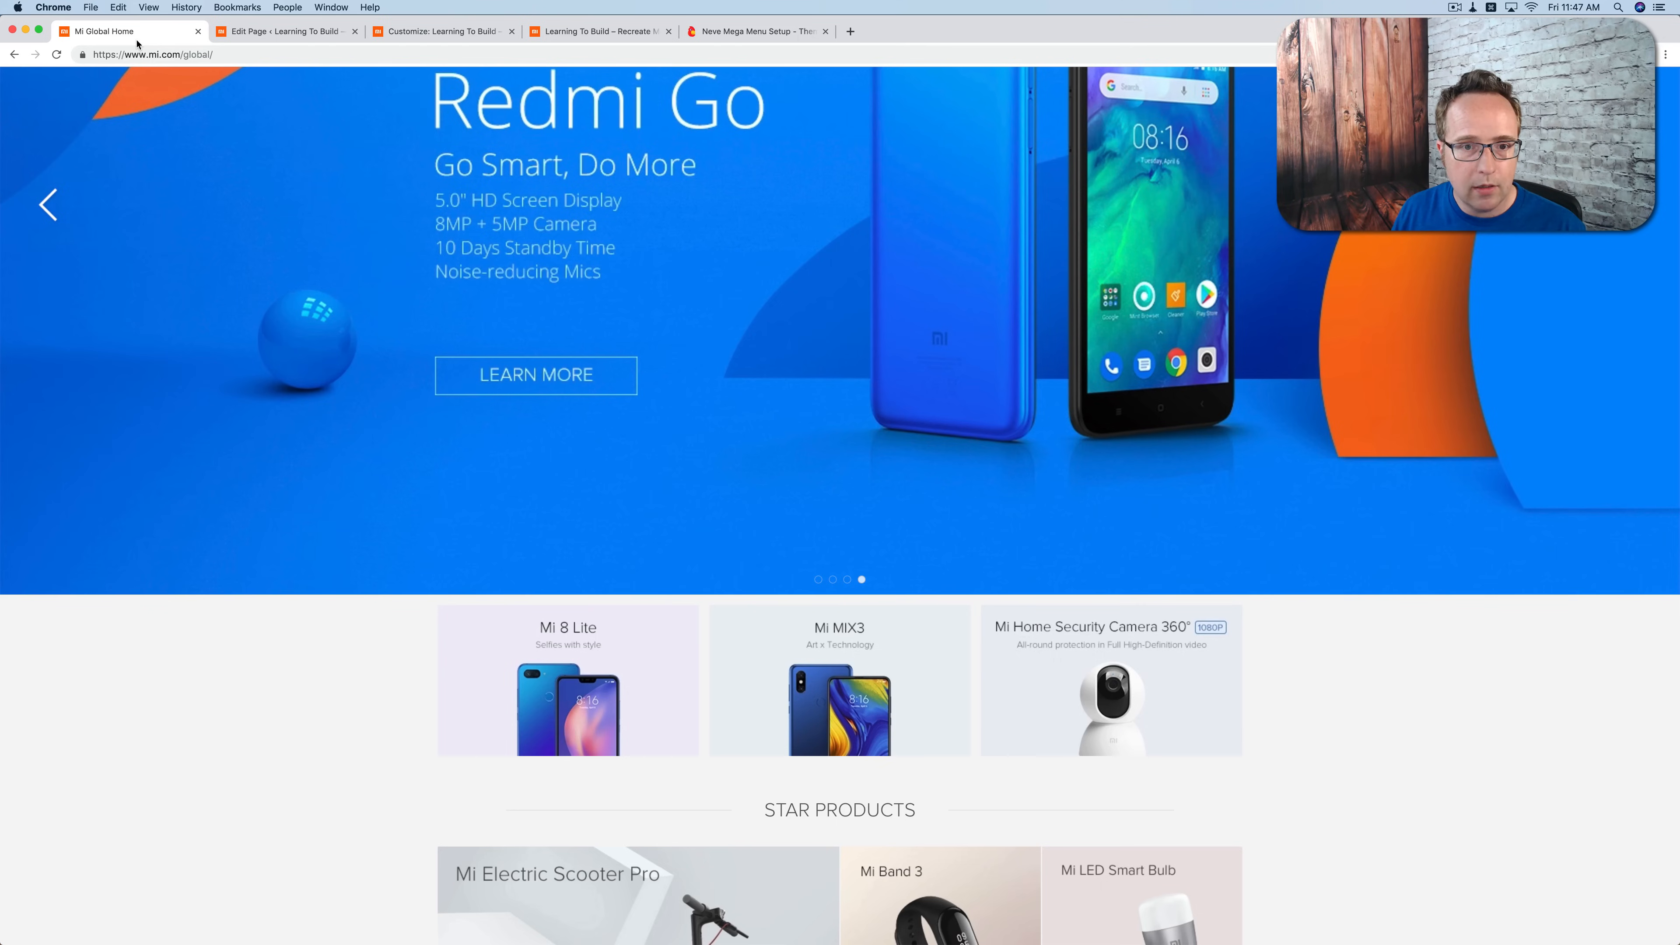
{"action": "scroll", "coordinate": [493, 516], "scroll_direction": "down", "scroll_amount": 3}
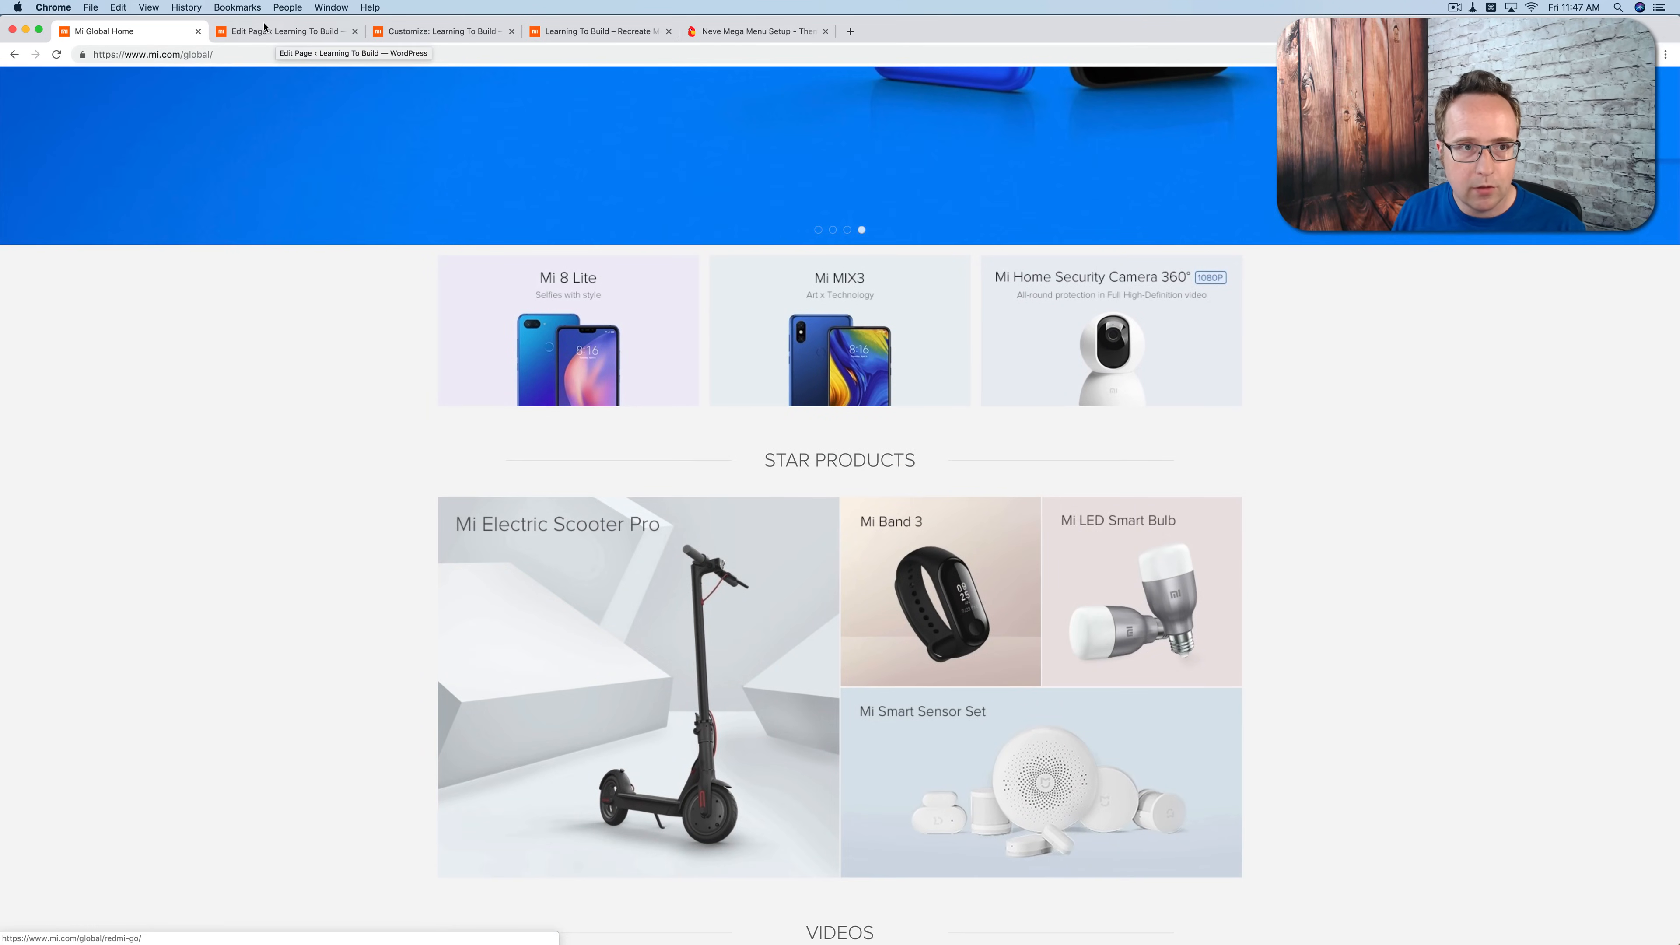
{"action": "left_click", "coordinate": [262, 34]}
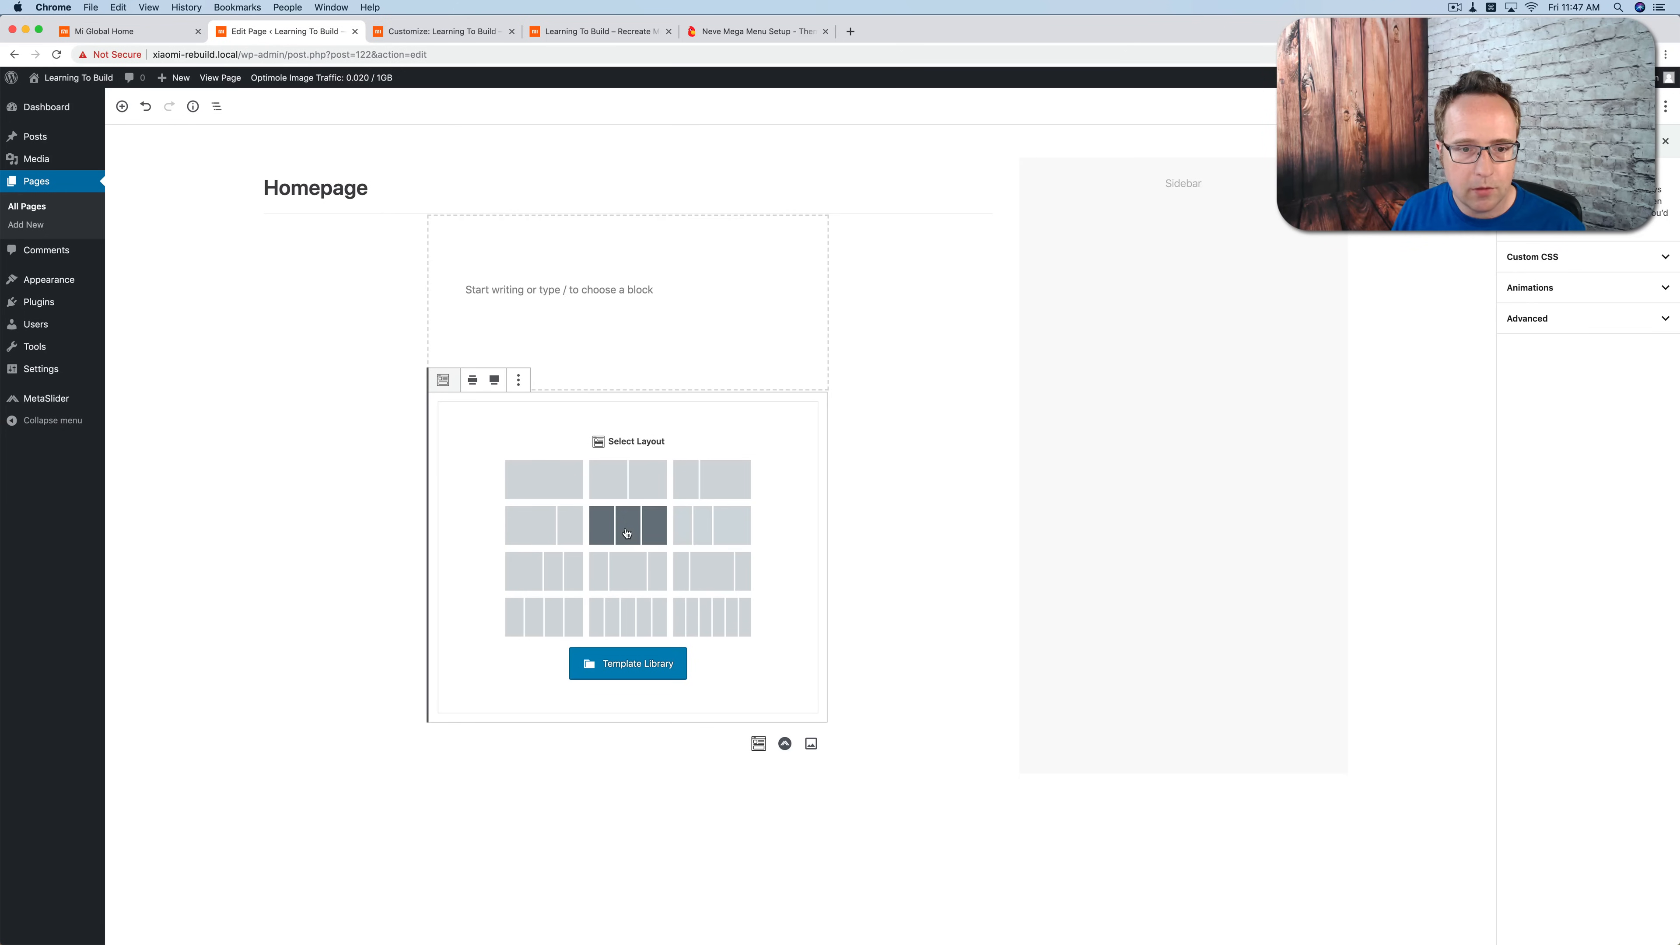
{"action": "left_click", "coordinate": [626, 526]}
Step: Examine the Star Products and Videos layouts on the Mi Global homepage, and return to the Homepage page editor
{"action": "left_click", "coordinate": [106, 33]}
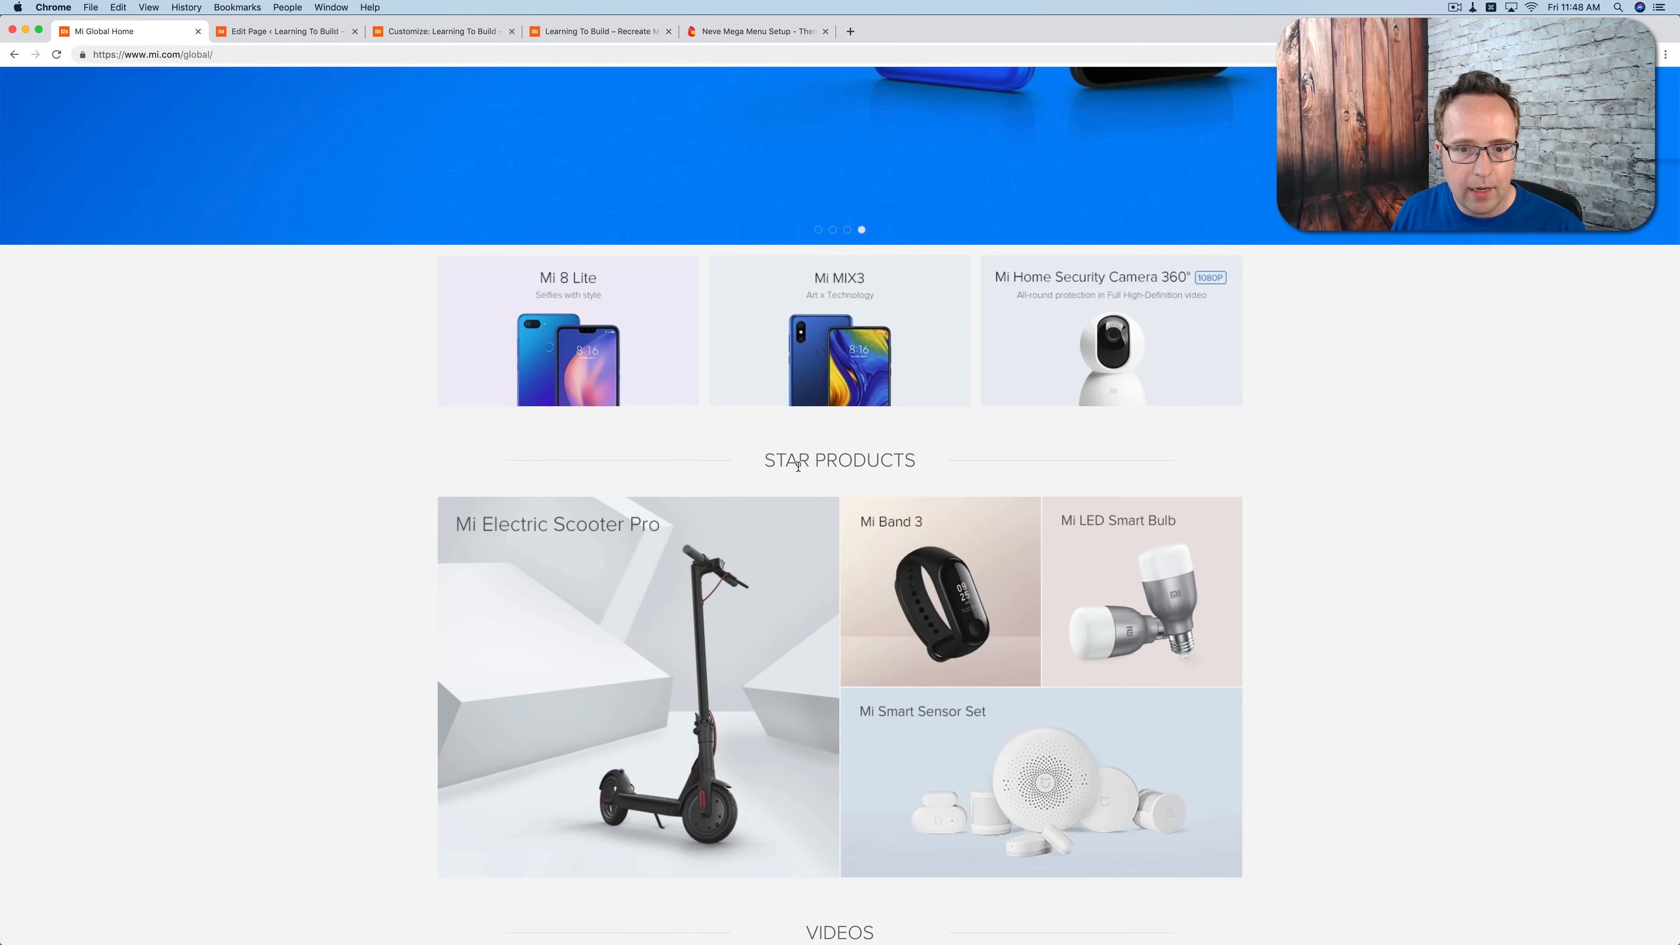
{"action": "scroll", "coordinate": [798, 466], "scroll_direction": "down", "scroll_amount": 3}
{"action": "scroll", "coordinate": [728, 330], "scroll_direction": "down", "scroll_amount": 2}
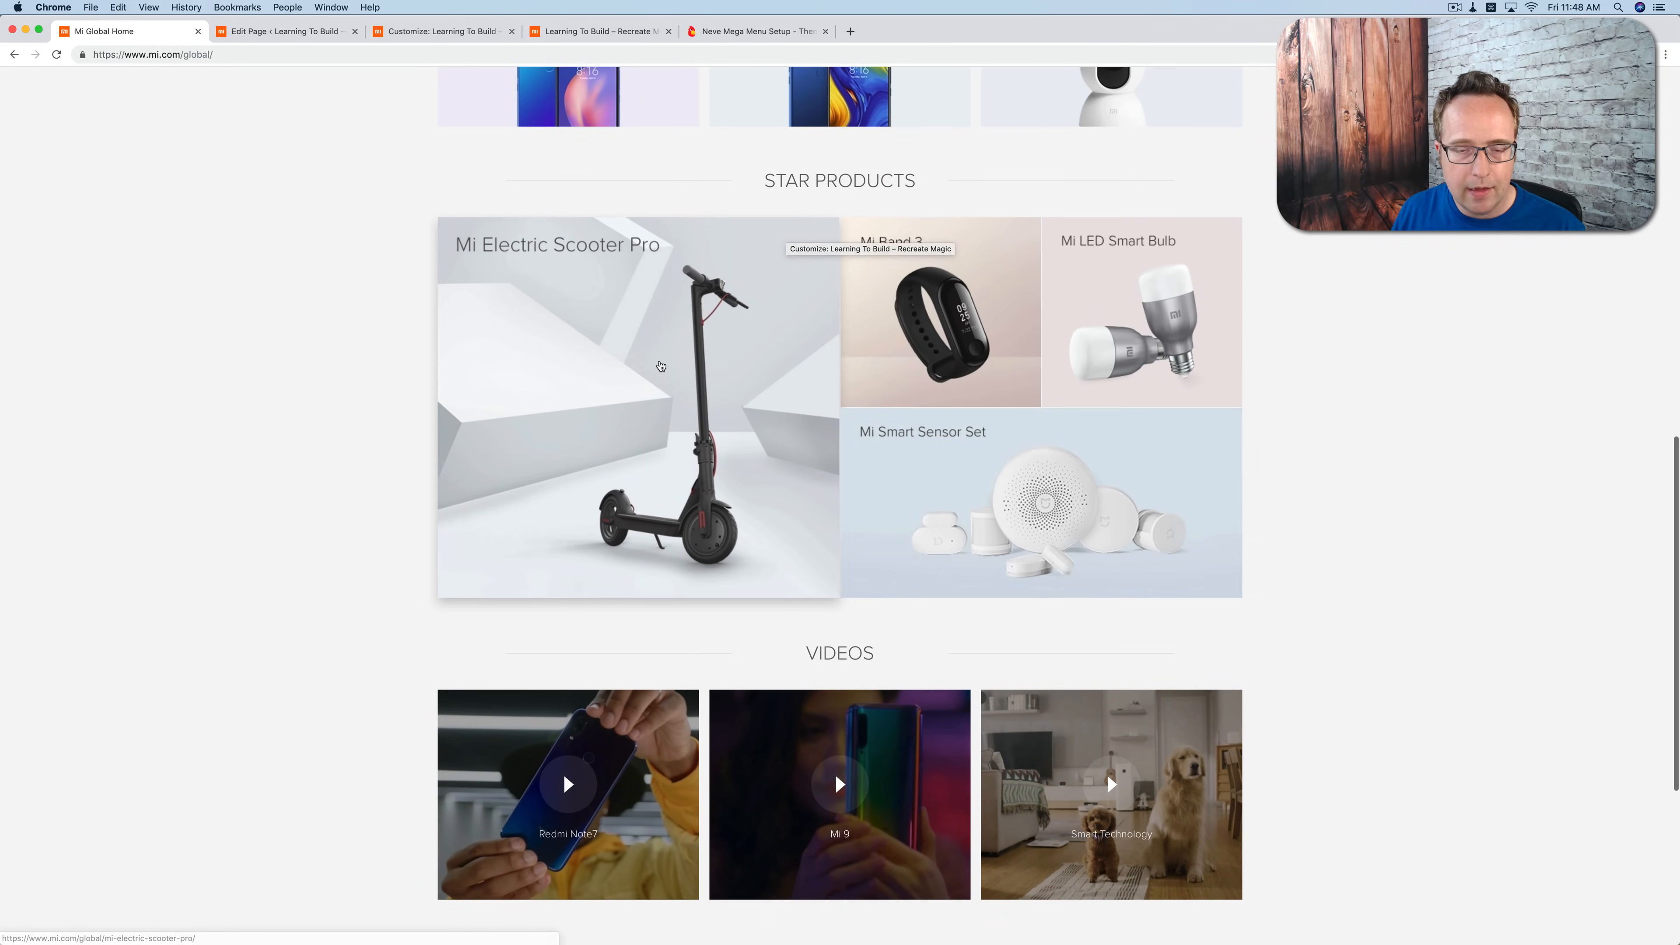
{"action": "left_click", "coordinate": [235, 33]}
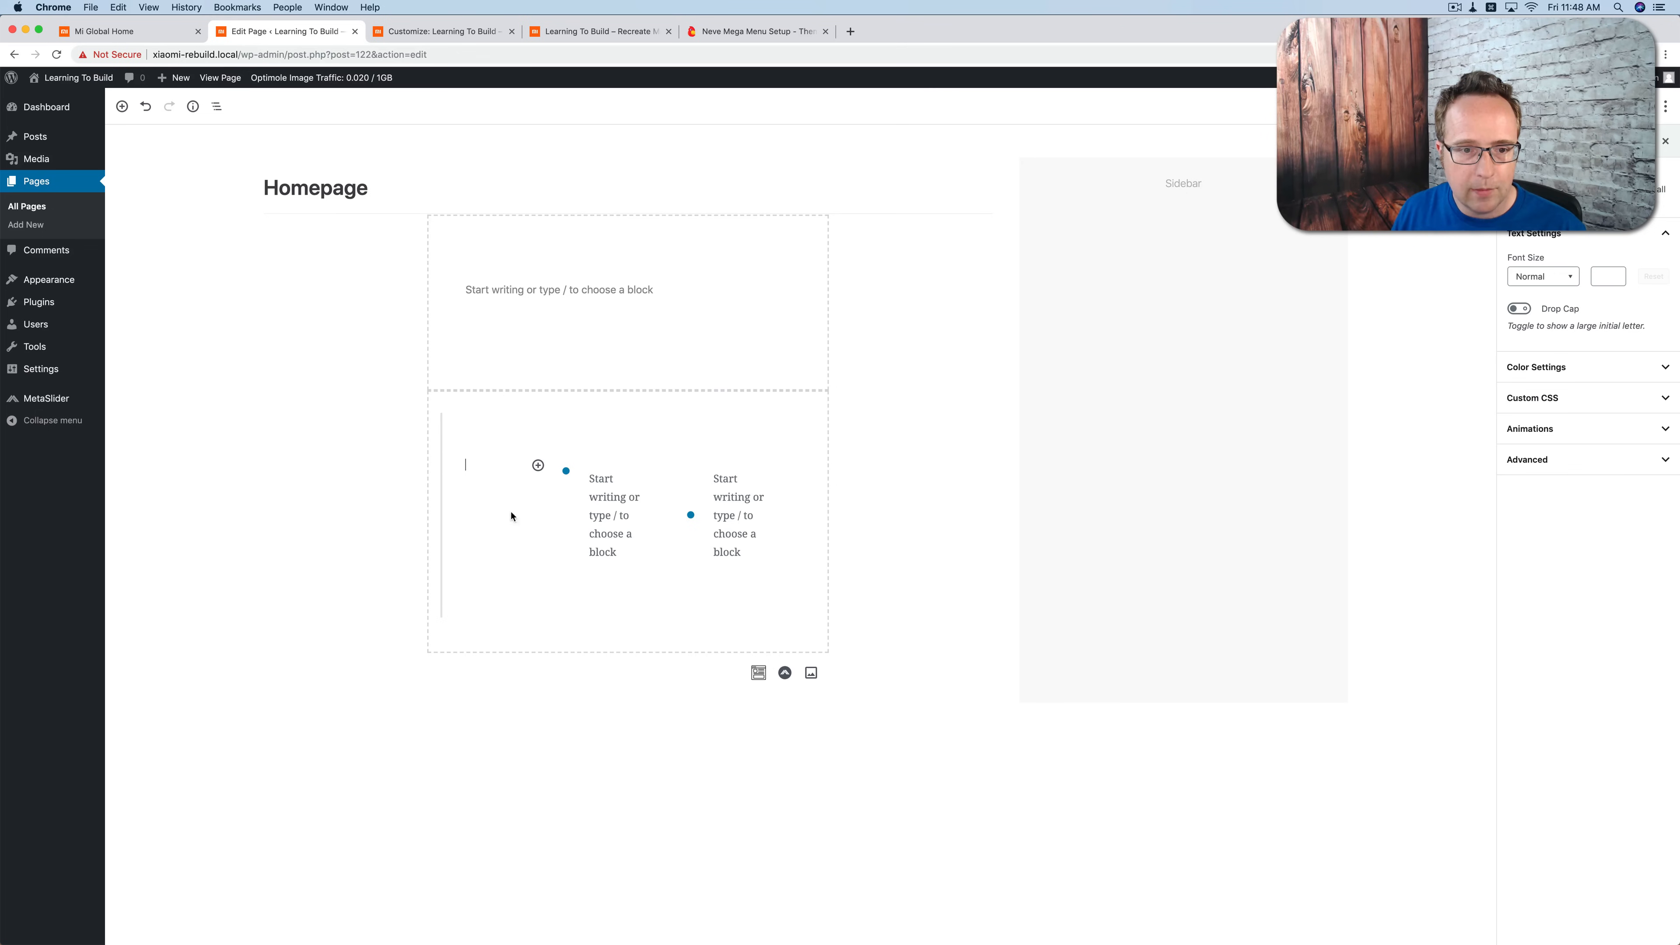
Step: Add a third Otter Section block below the three-column section, using the single-column layout
{"action": "left_click", "coordinate": [408, 673]}
{"action": "left_click", "coordinate": [759, 672]}
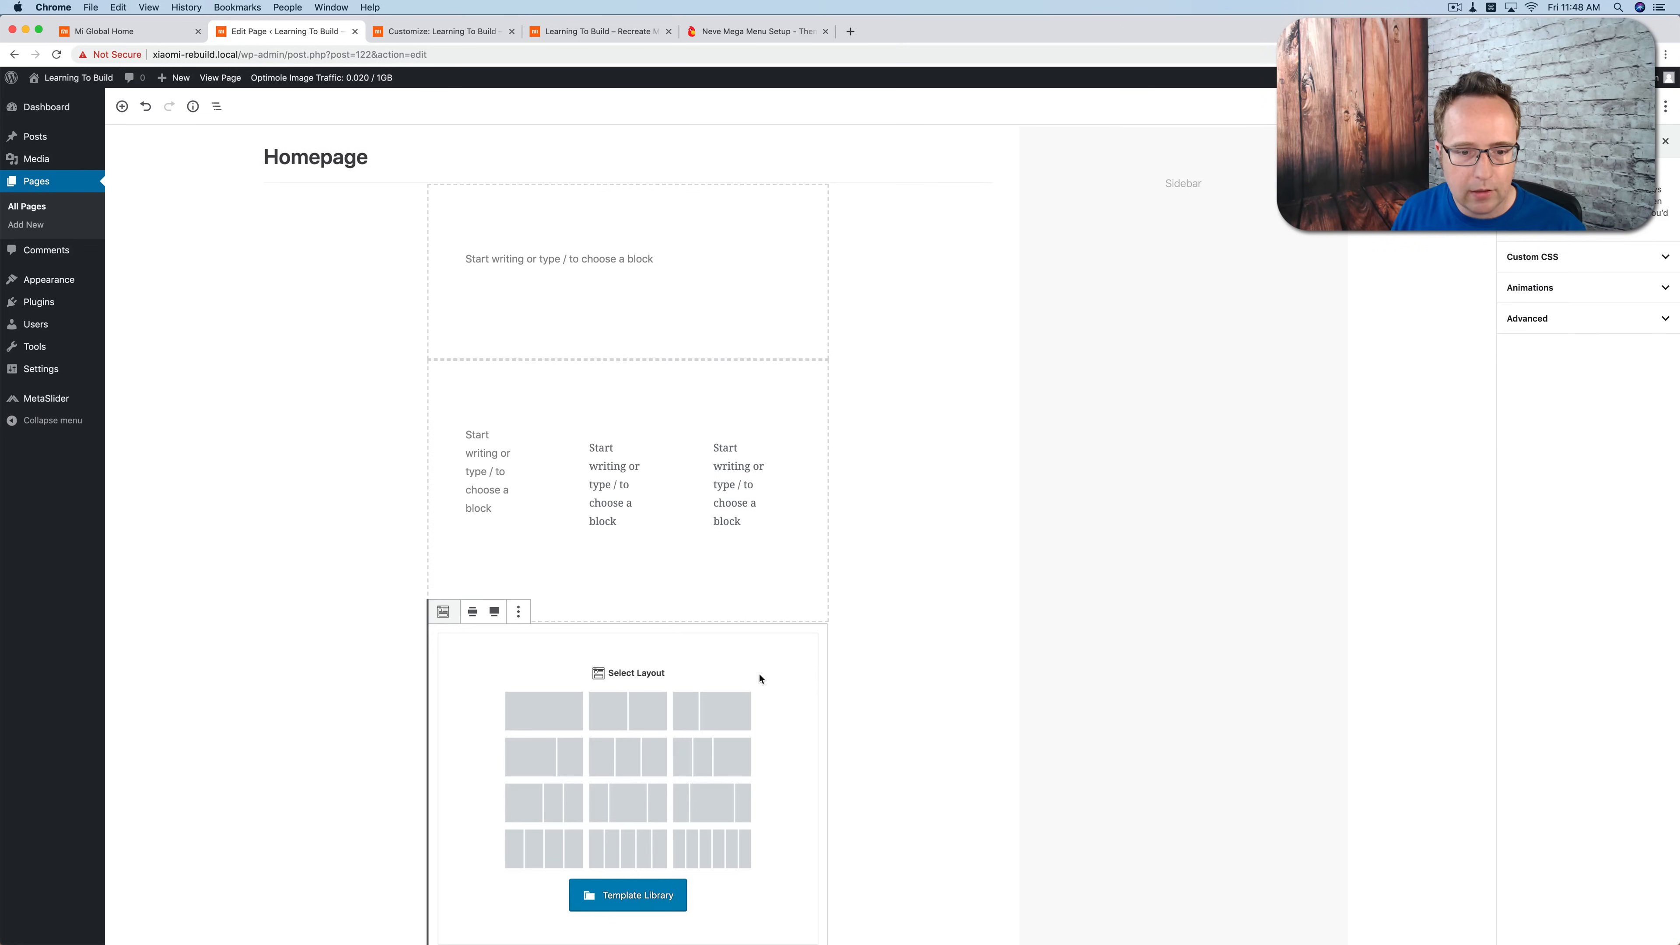
{"action": "left_click", "coordinate": [562, 709]}
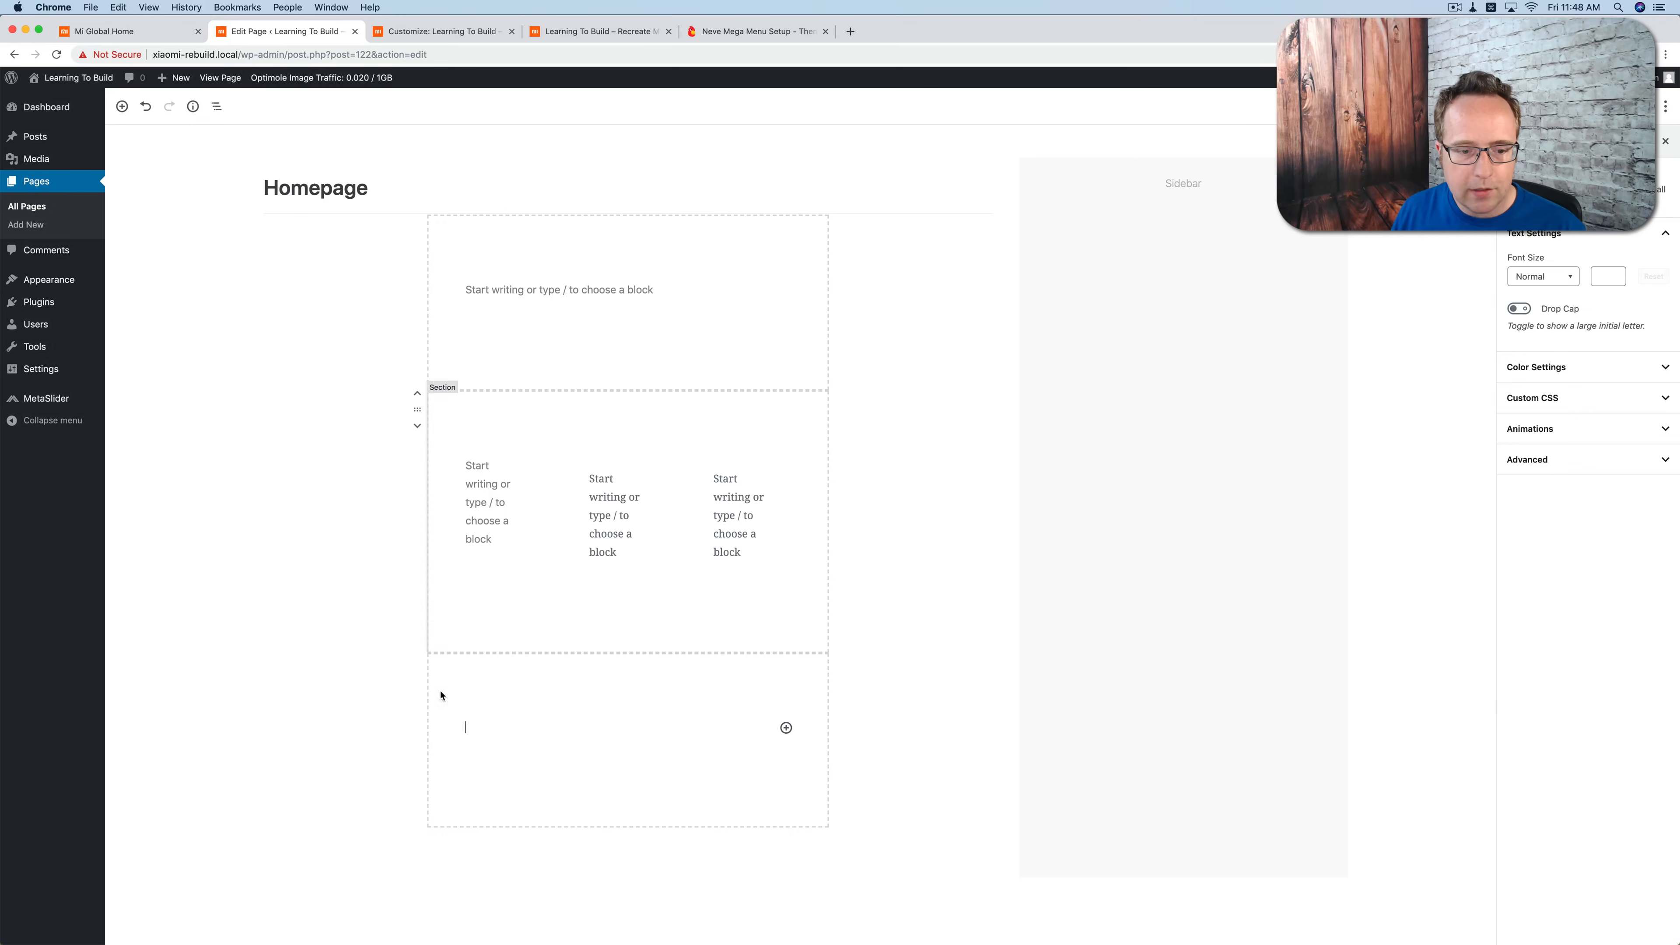
Step: Add a fourth Section block at the end of the page with two equal columns for the Star Products grid
{"action": "left_click", "coordinate": [411, 851]}
{"action": "left_click", "coordinate": [408, 849]}
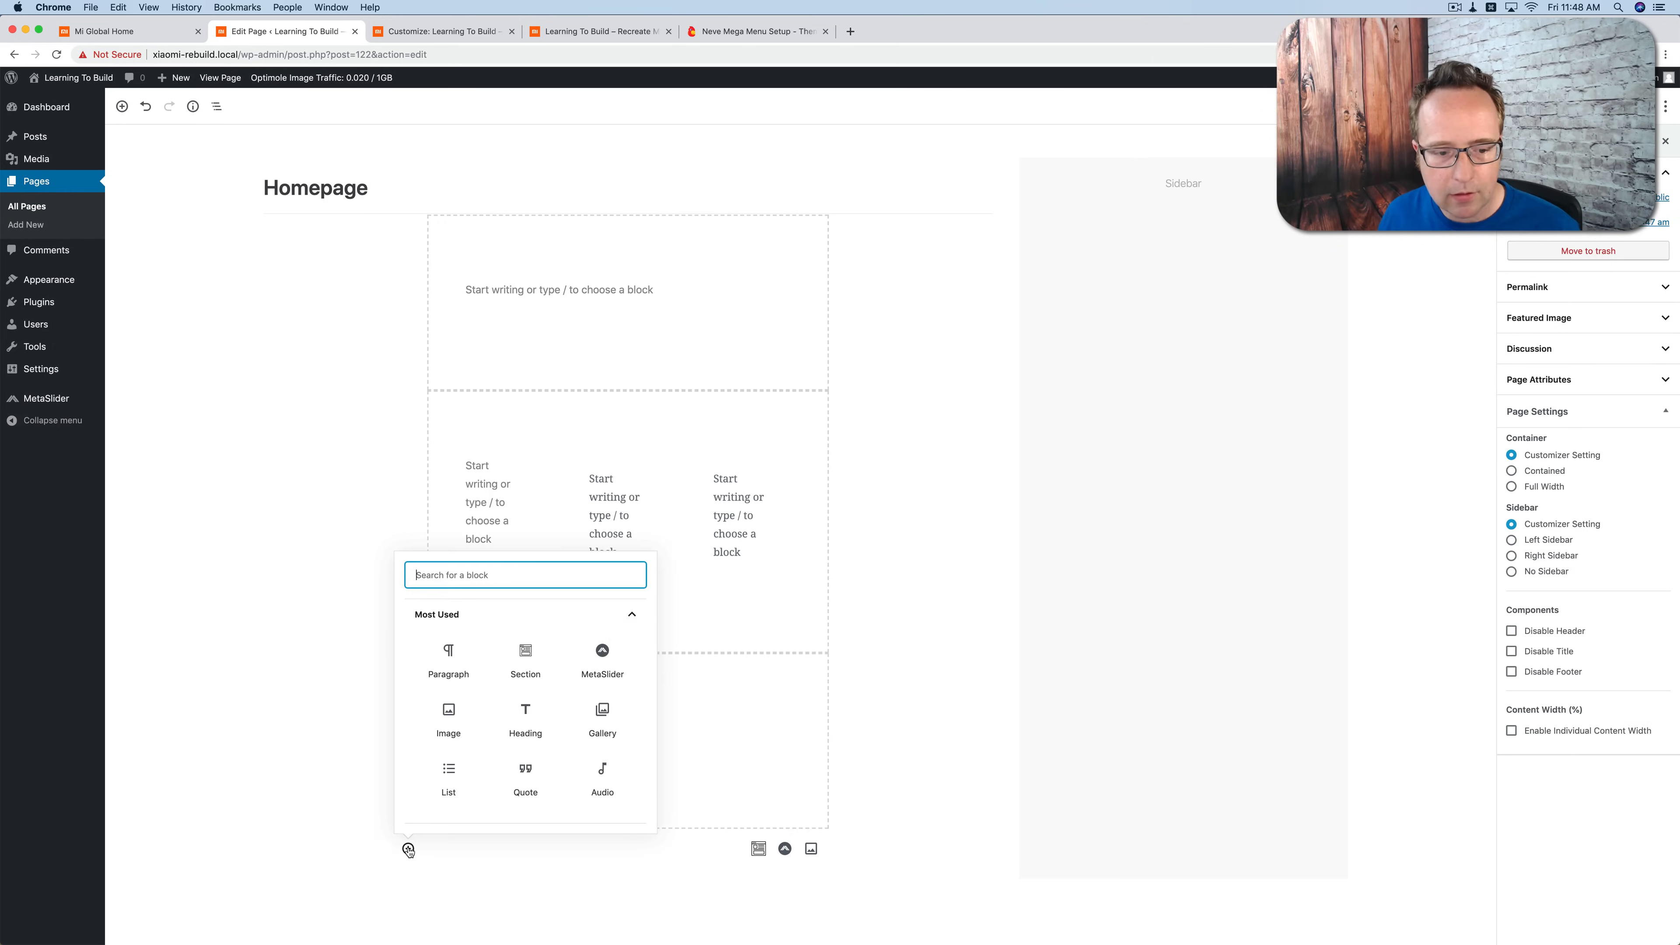
{"action": "left_click", "coordinate": [758, 850]}
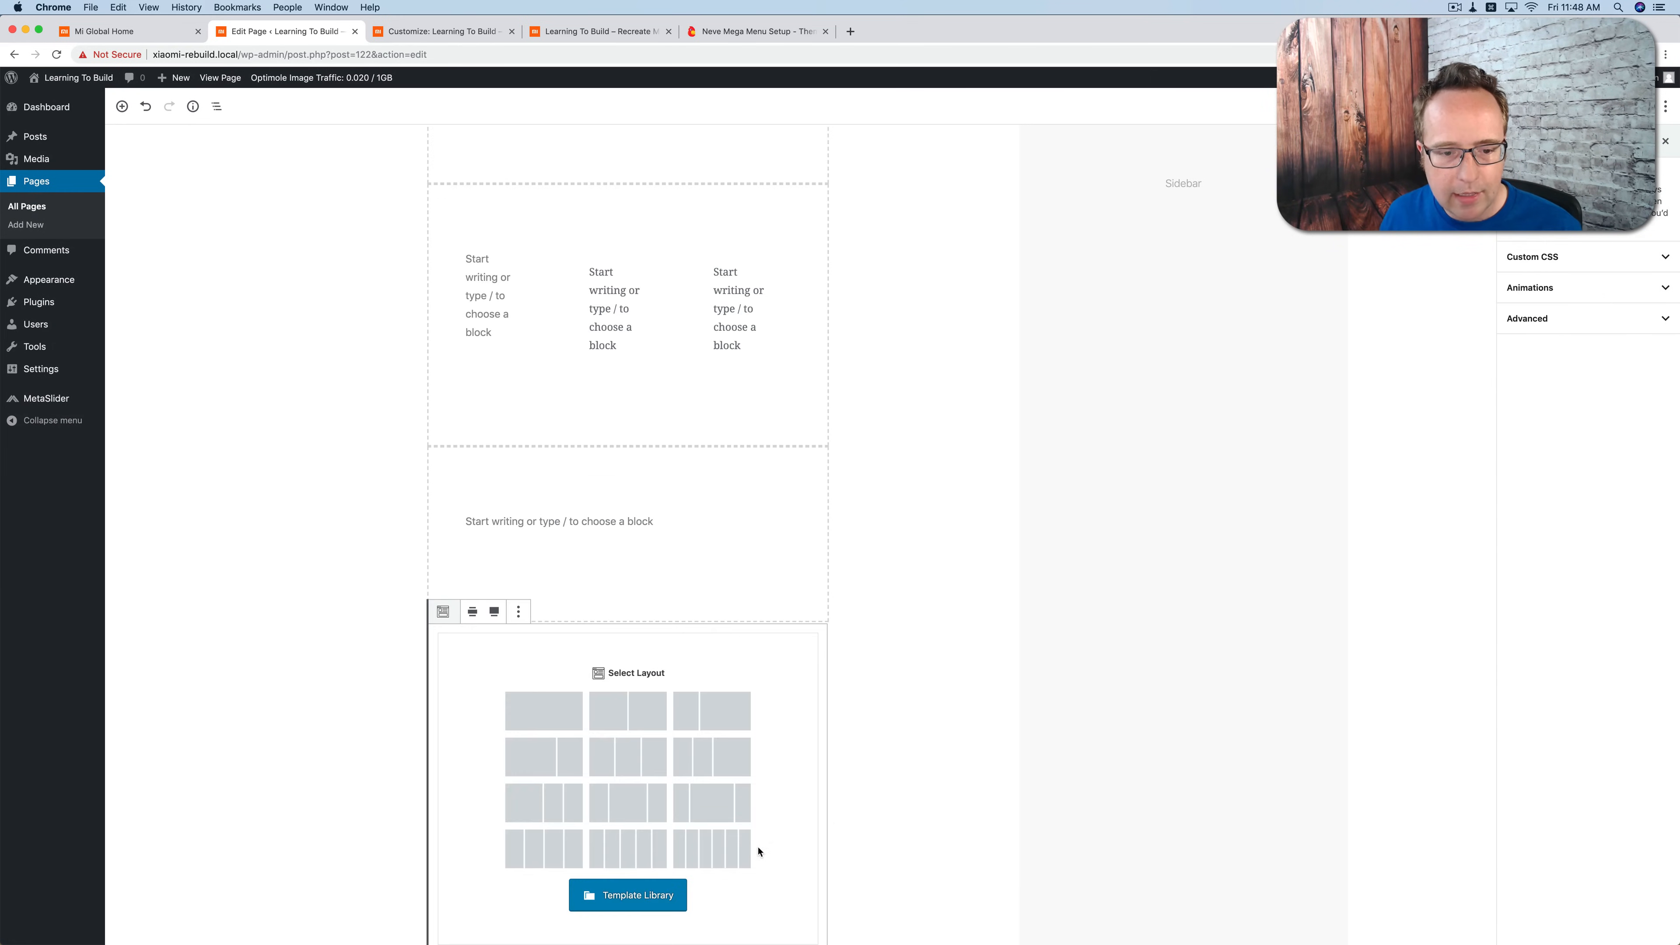
{"action": "scroll", "coordinate": [637, 711], "scroll_direction": "down", "scroll_amount": 3}
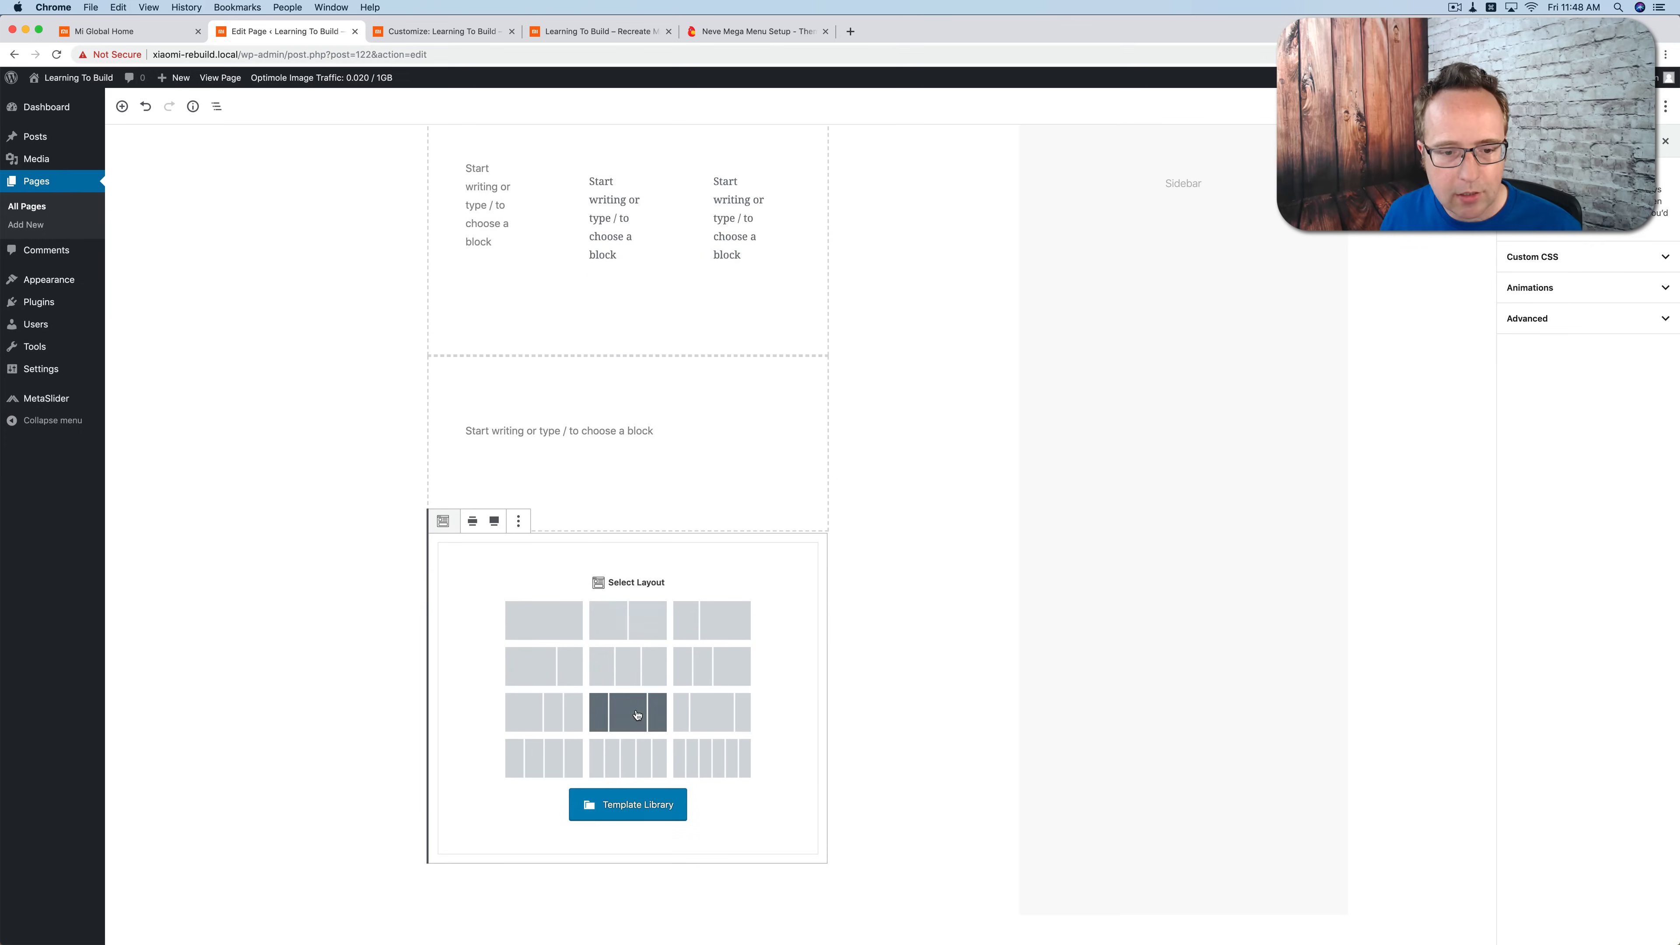
{"action": "left_click", "coordinate": [642, 636]}
Step: Check Mi Global's Star Products grid and nest a Section with two equal columns inside the second column of the two-column section
{"action": "left_click", "coordinate": [105, 32]}
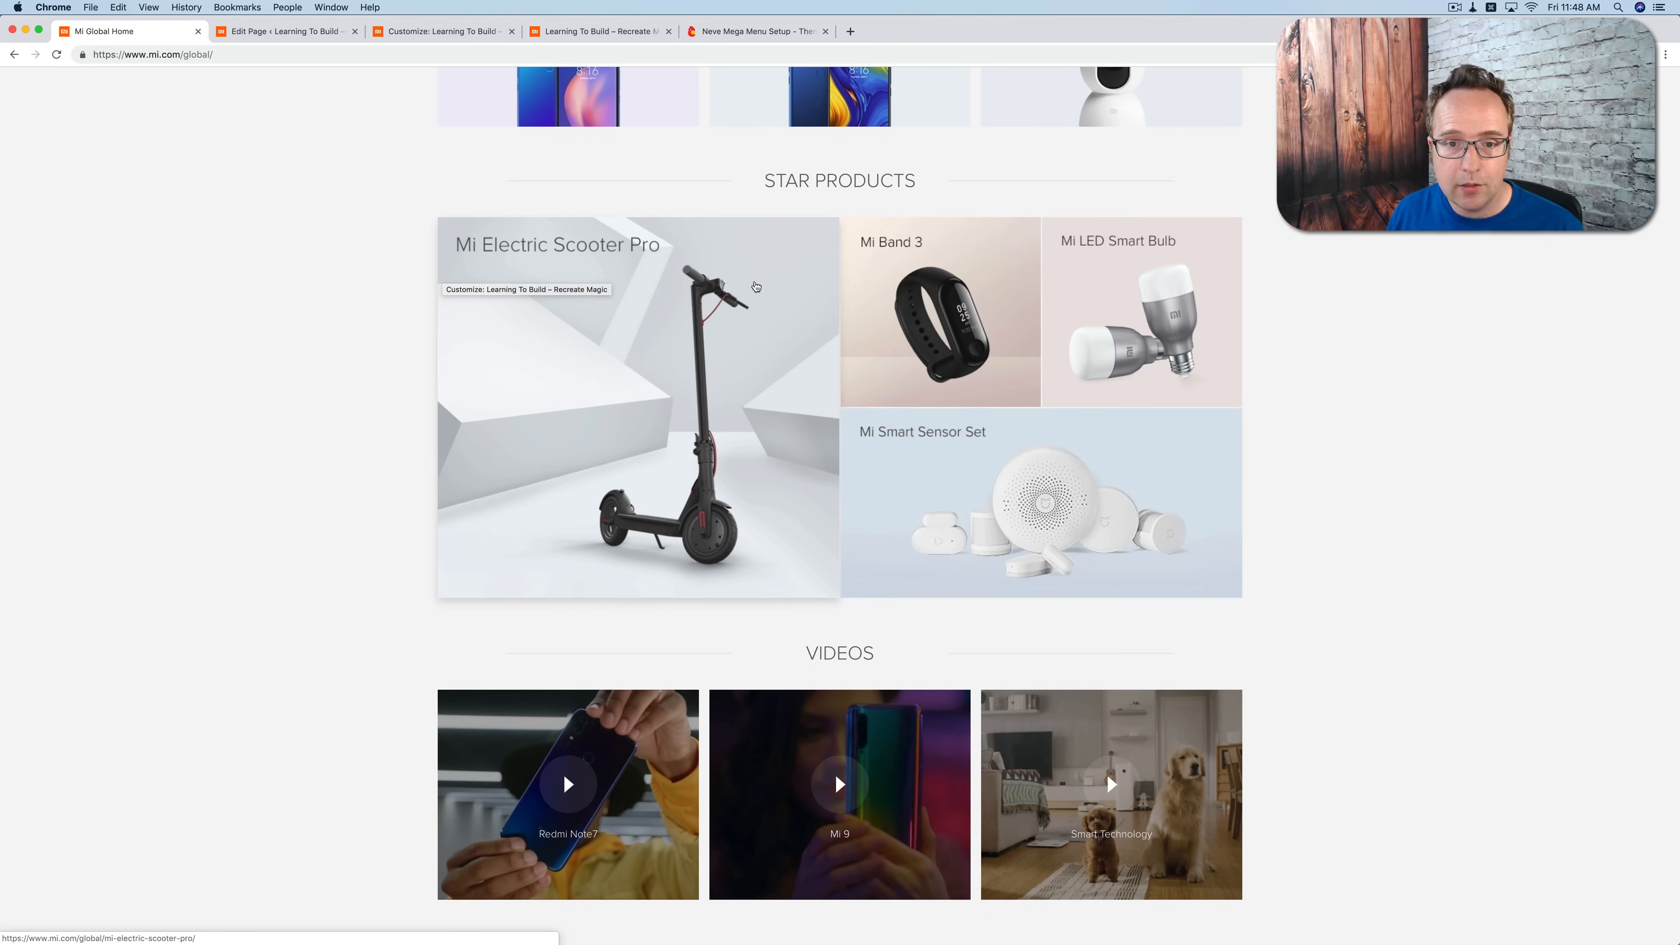
{"action": "left_click", "coordinate": [309, 32]}
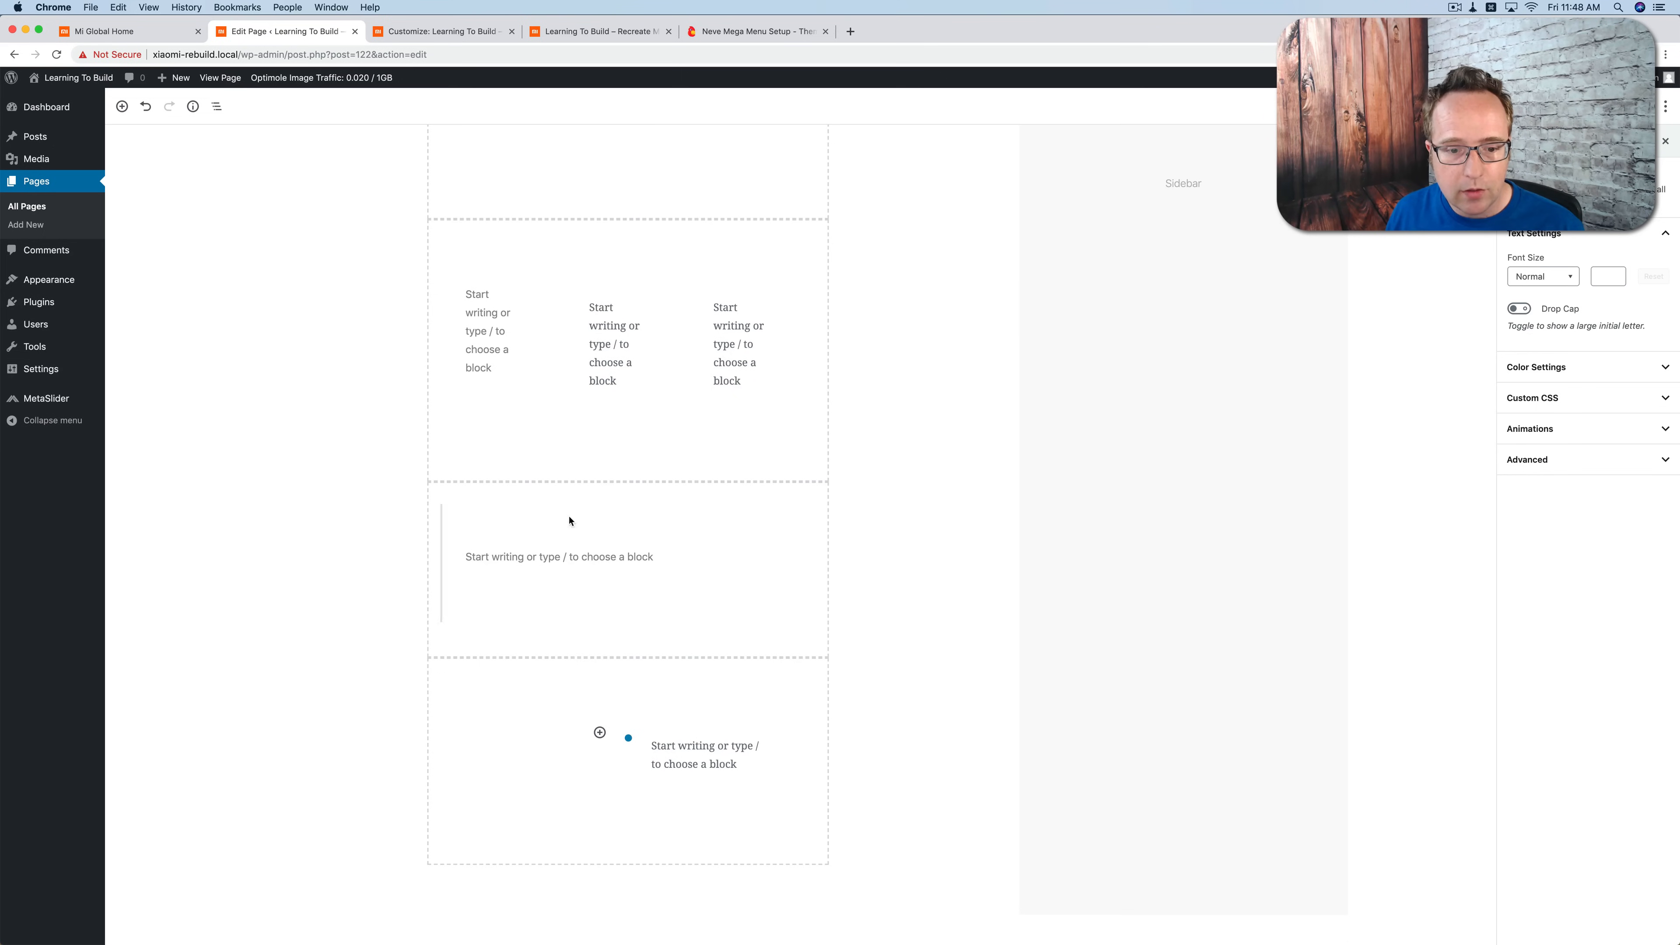
{"action": "left_click", "coordinate": [786, 745]}
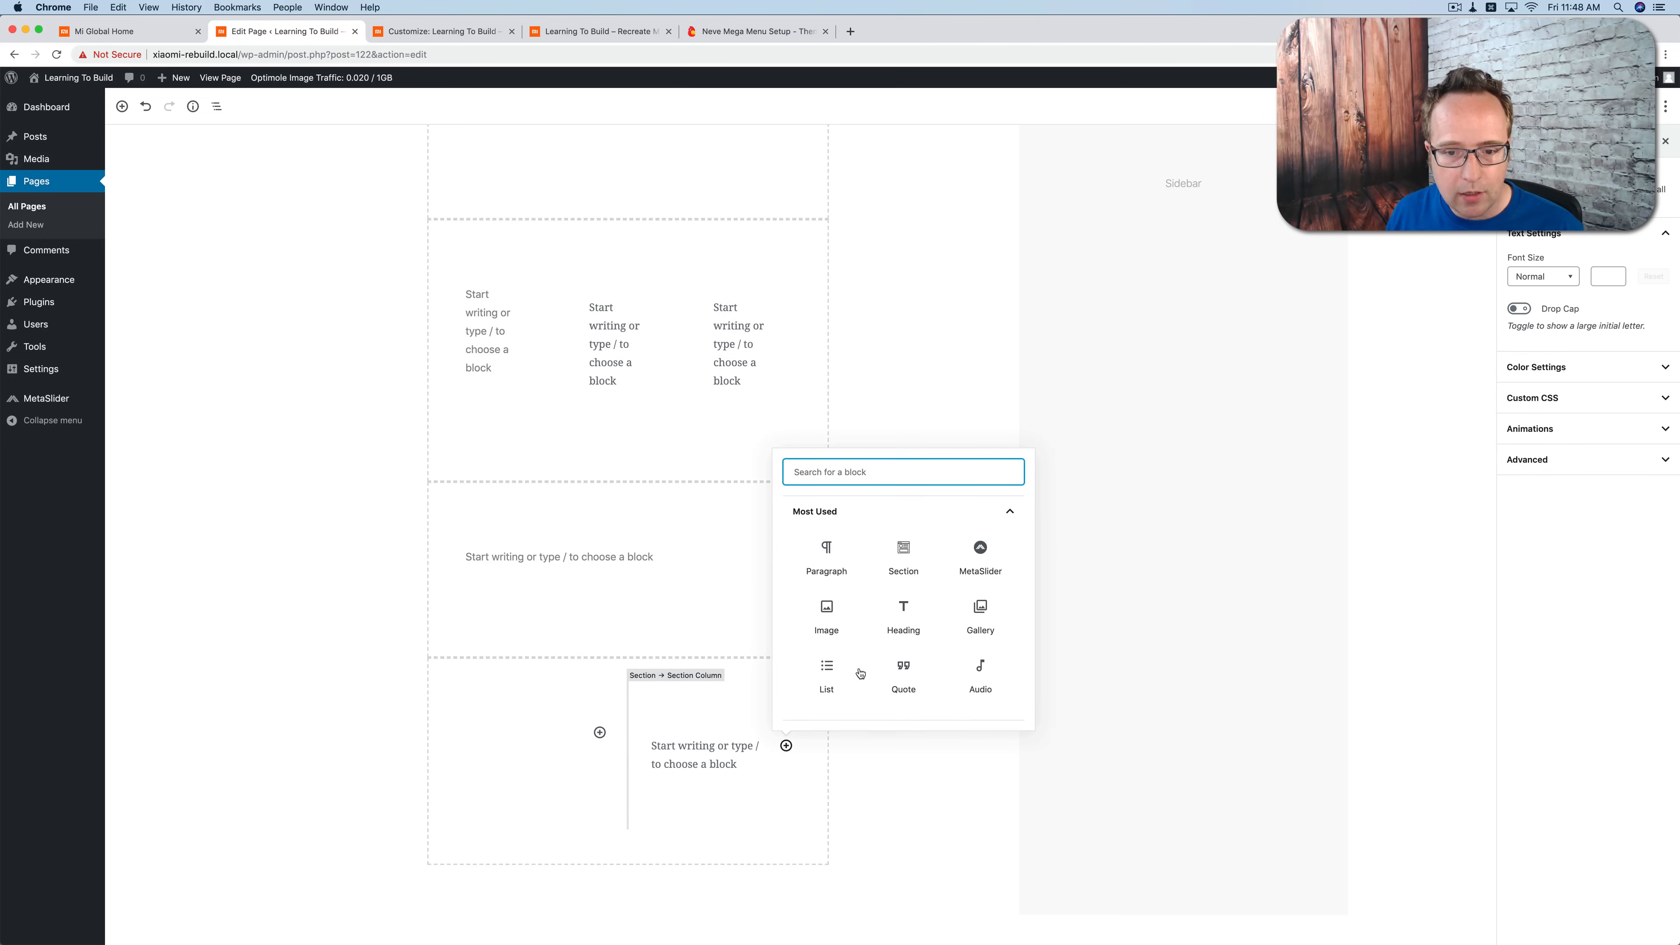
{"action": "left_click", "coordinate": [901, 549]}
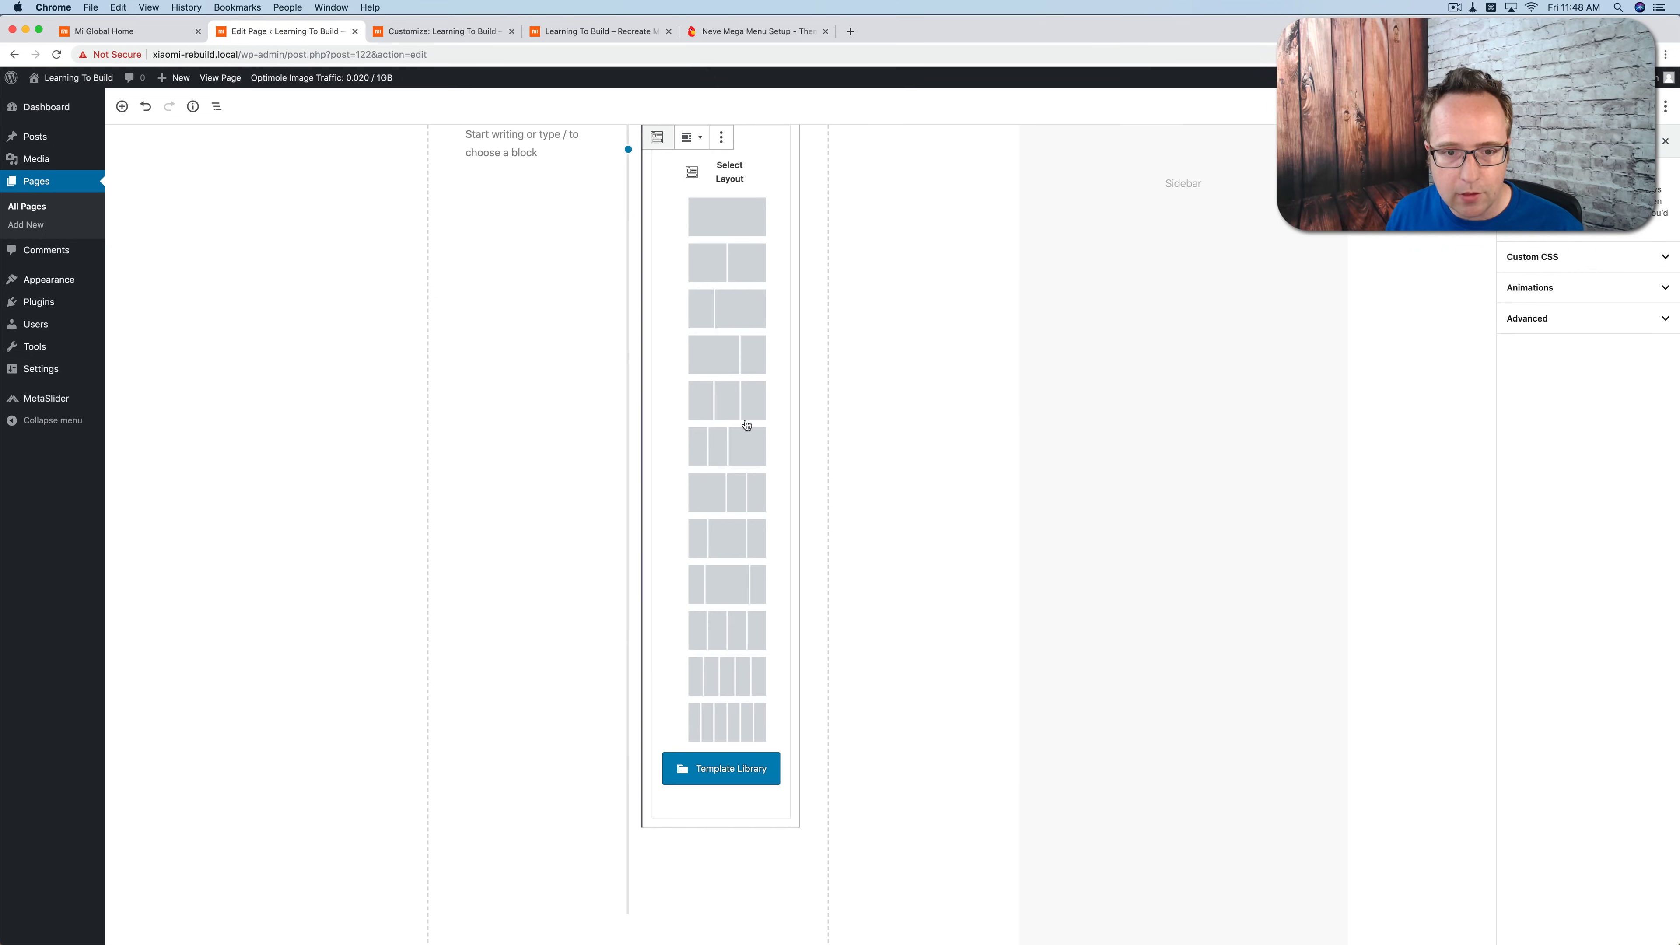
{"action": "left_click", "coordinate": [740, 282]}
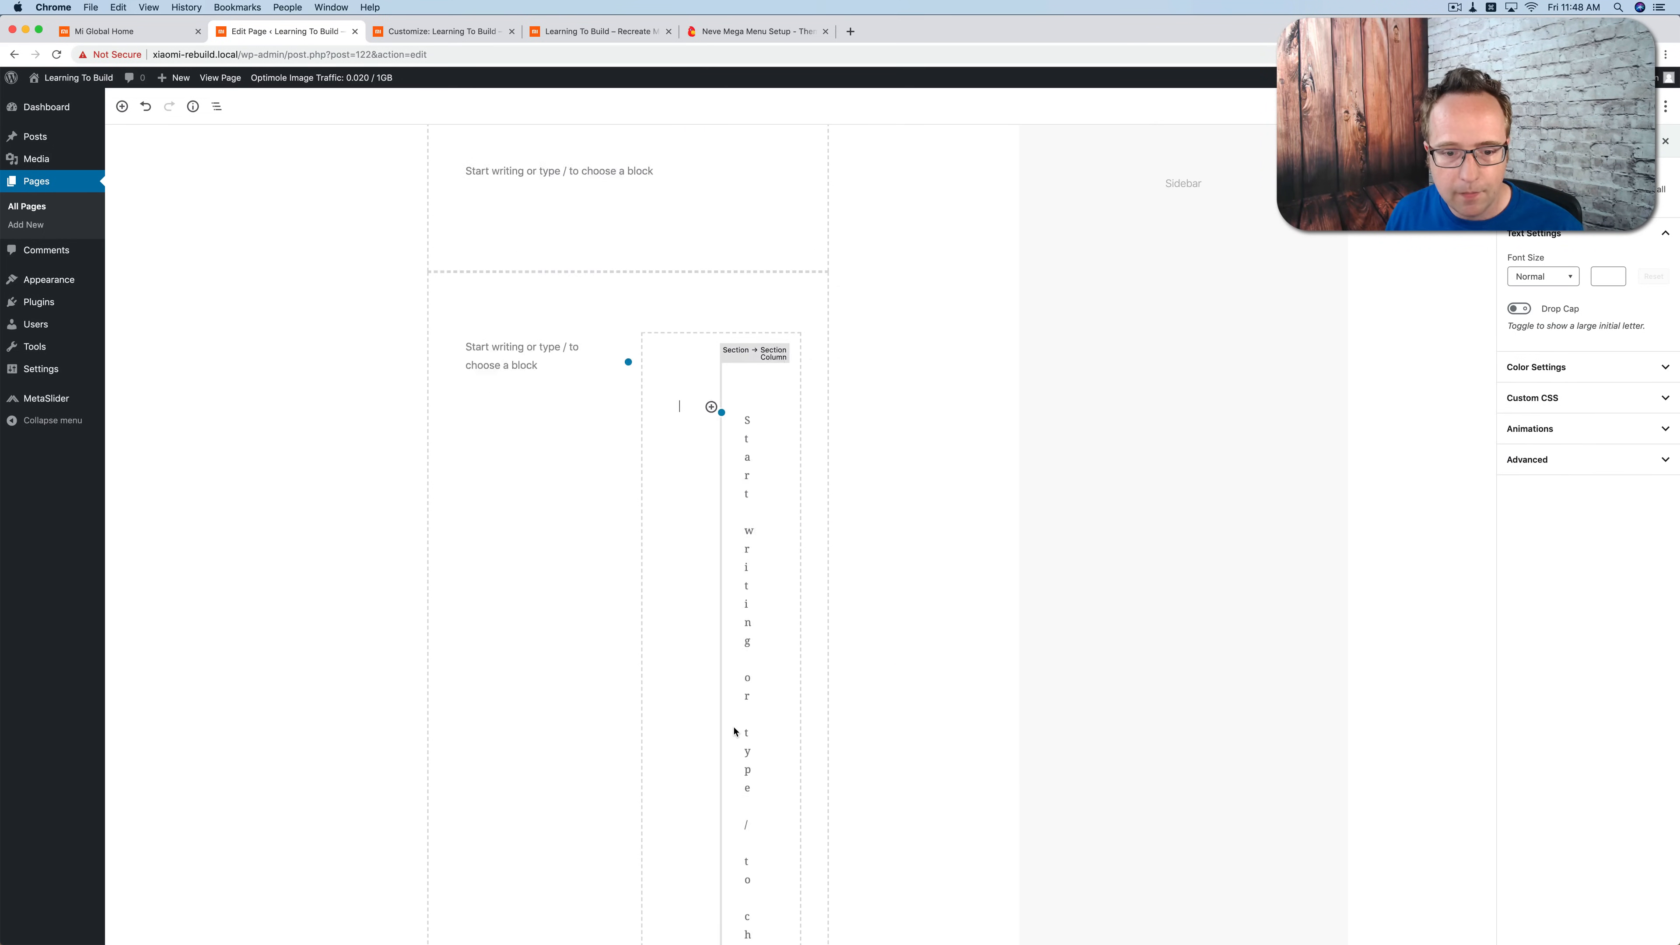
Step: Add a single-column Section below the nested two-column one, inside the same column
{"action": "scroll", "coordinate": [735, 730], "scroll_direction": "down", "scroll_amount": 5}
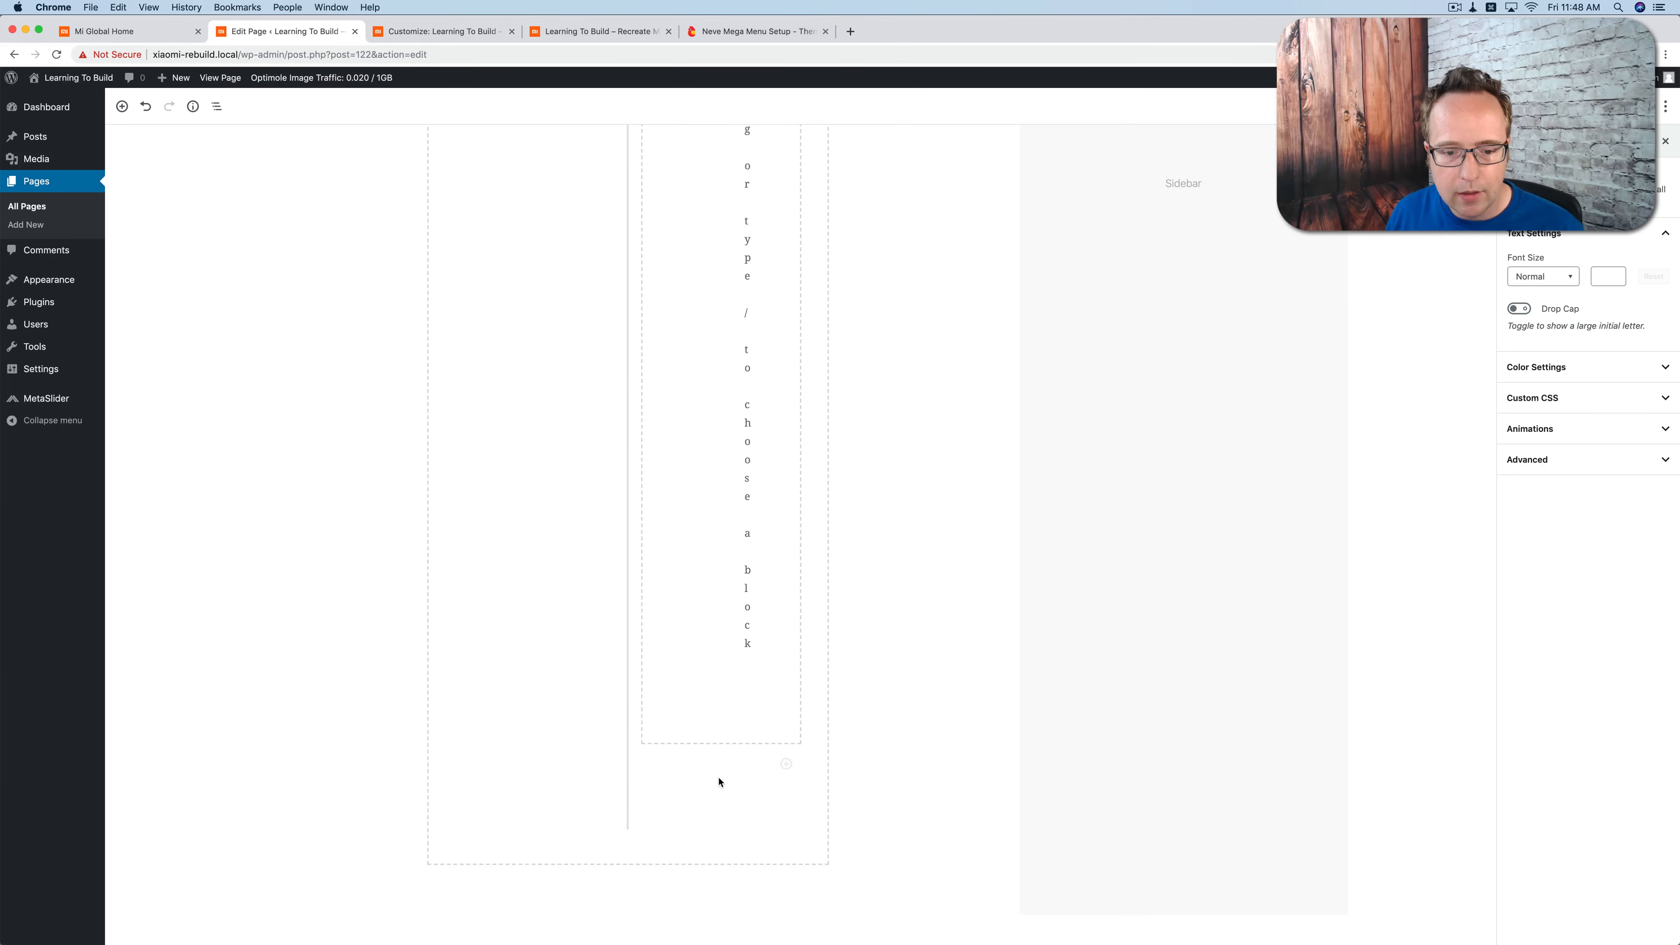
{"action": "left_click", "coordinate": [785, 764]}
{"action": "left_click", "coordinate": [906, 599]}
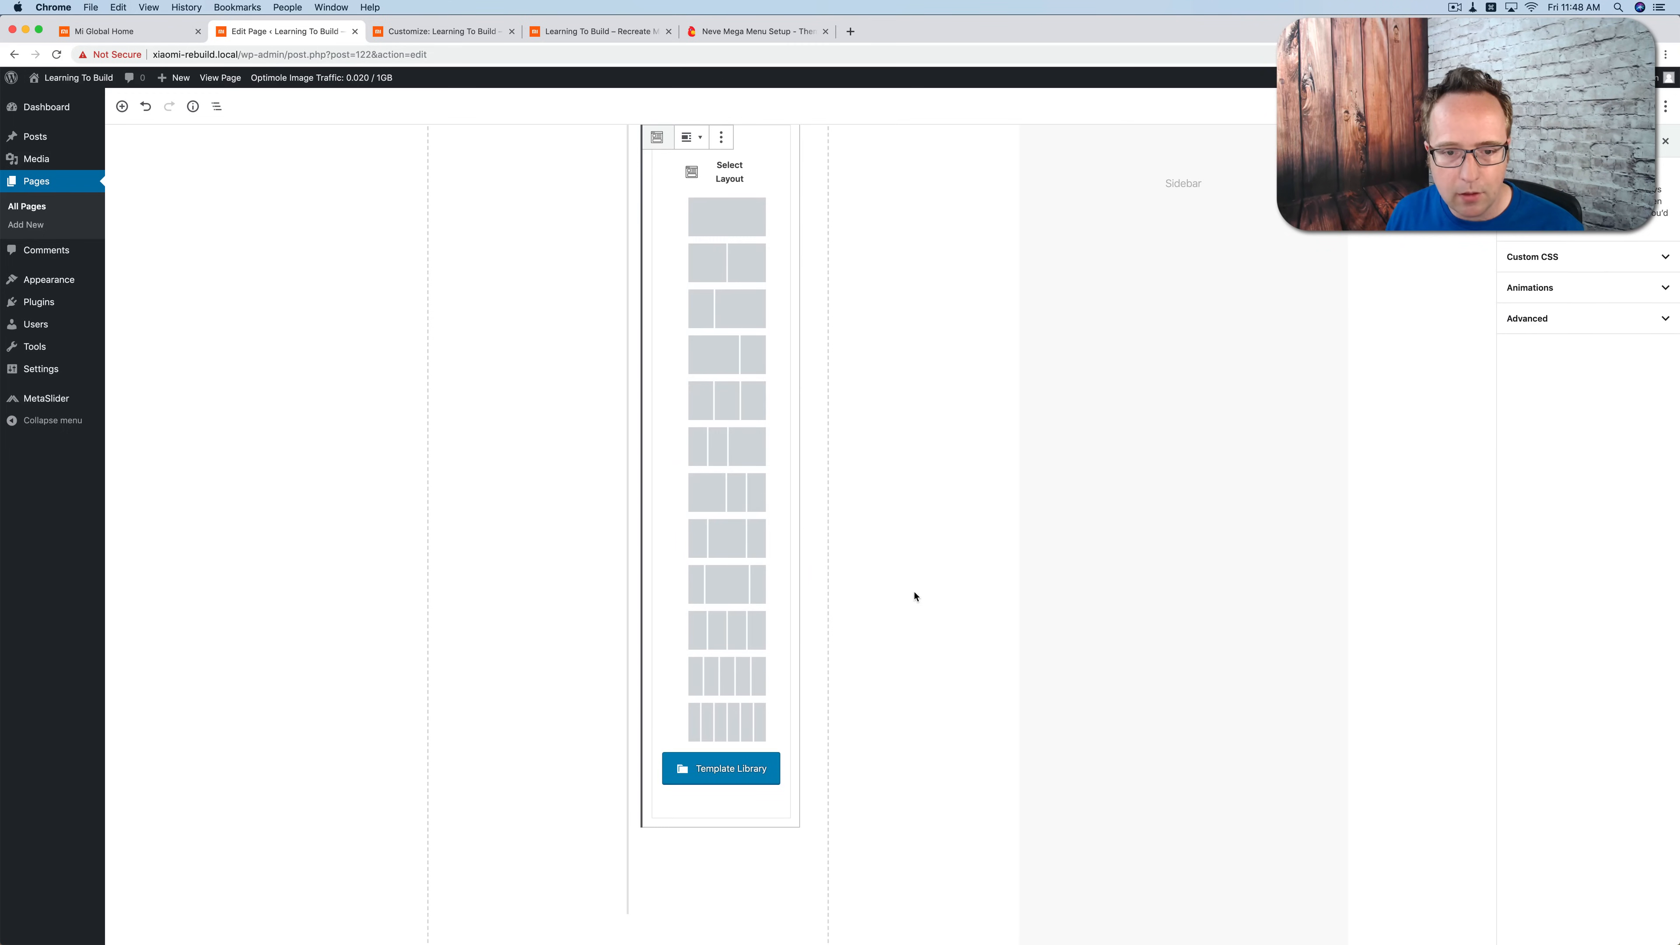
{"action": "left_click", "coordinate": [723, 308]}
Step: Set the Homepage page's sidebar option to No Sidebar in the page settings
{"action": "scroll", "coordinate": [825, 702], "scroll_direction": "up", "scroll_amount": 11}
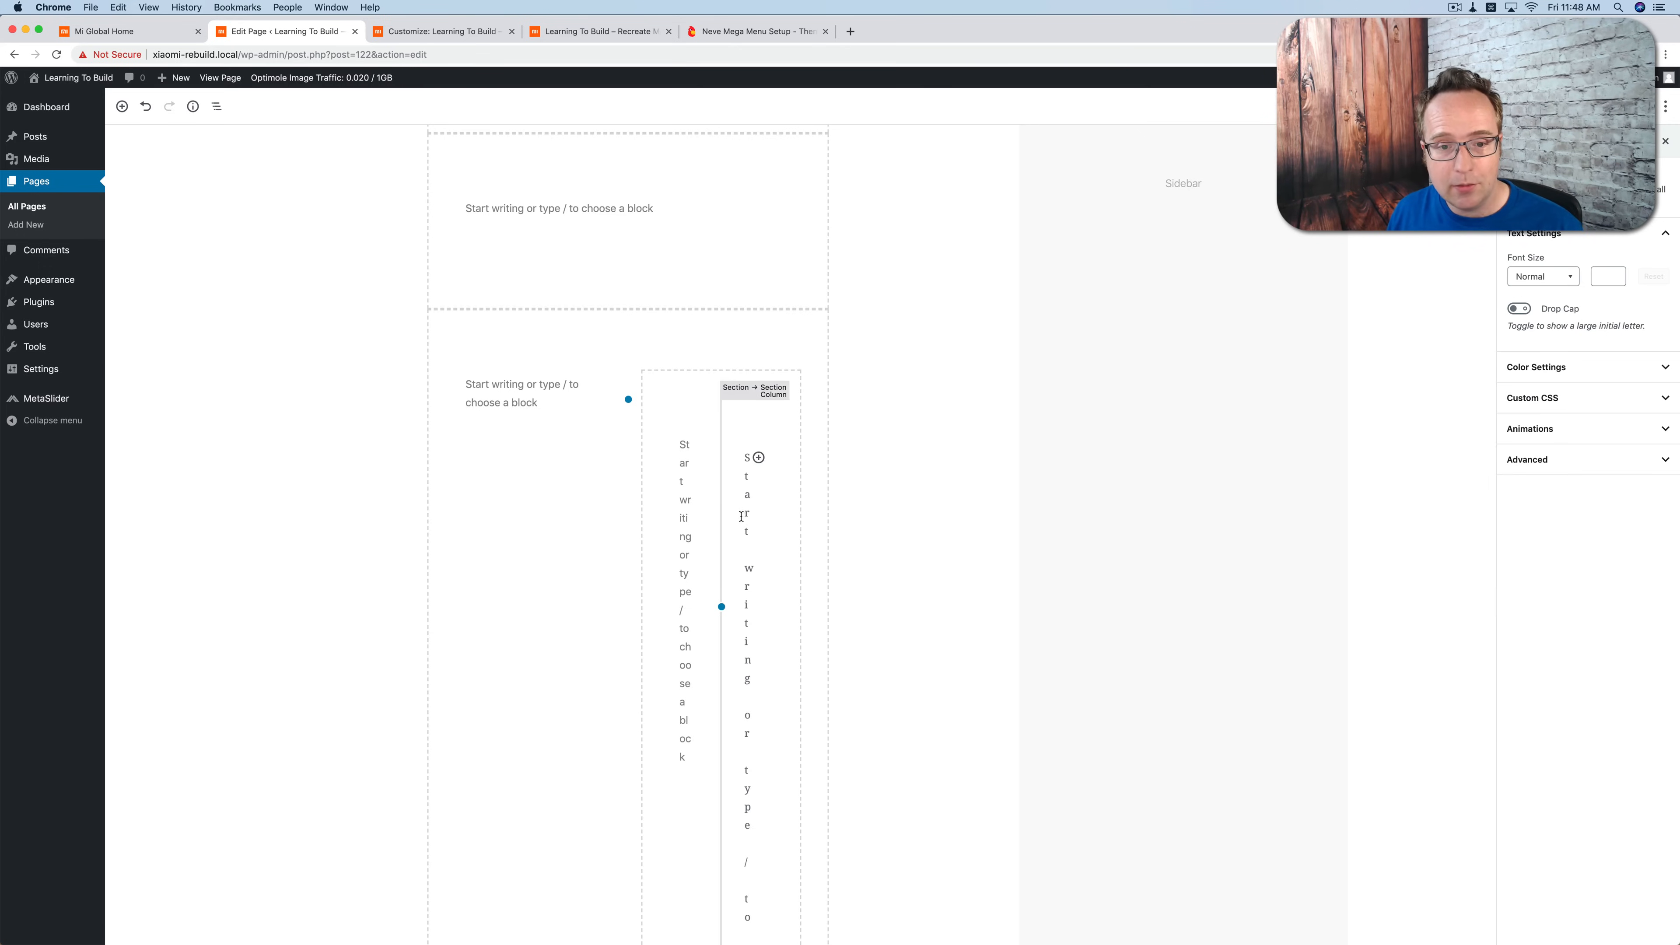
{"action": "scroll", "coordinate": [741, 516], "scroll_direction": "down", "scroll_amount": 3}
{"action": "scroll", "coordinate": [901, 288], "scroll_direction": "up", "scroll_amount": 1}
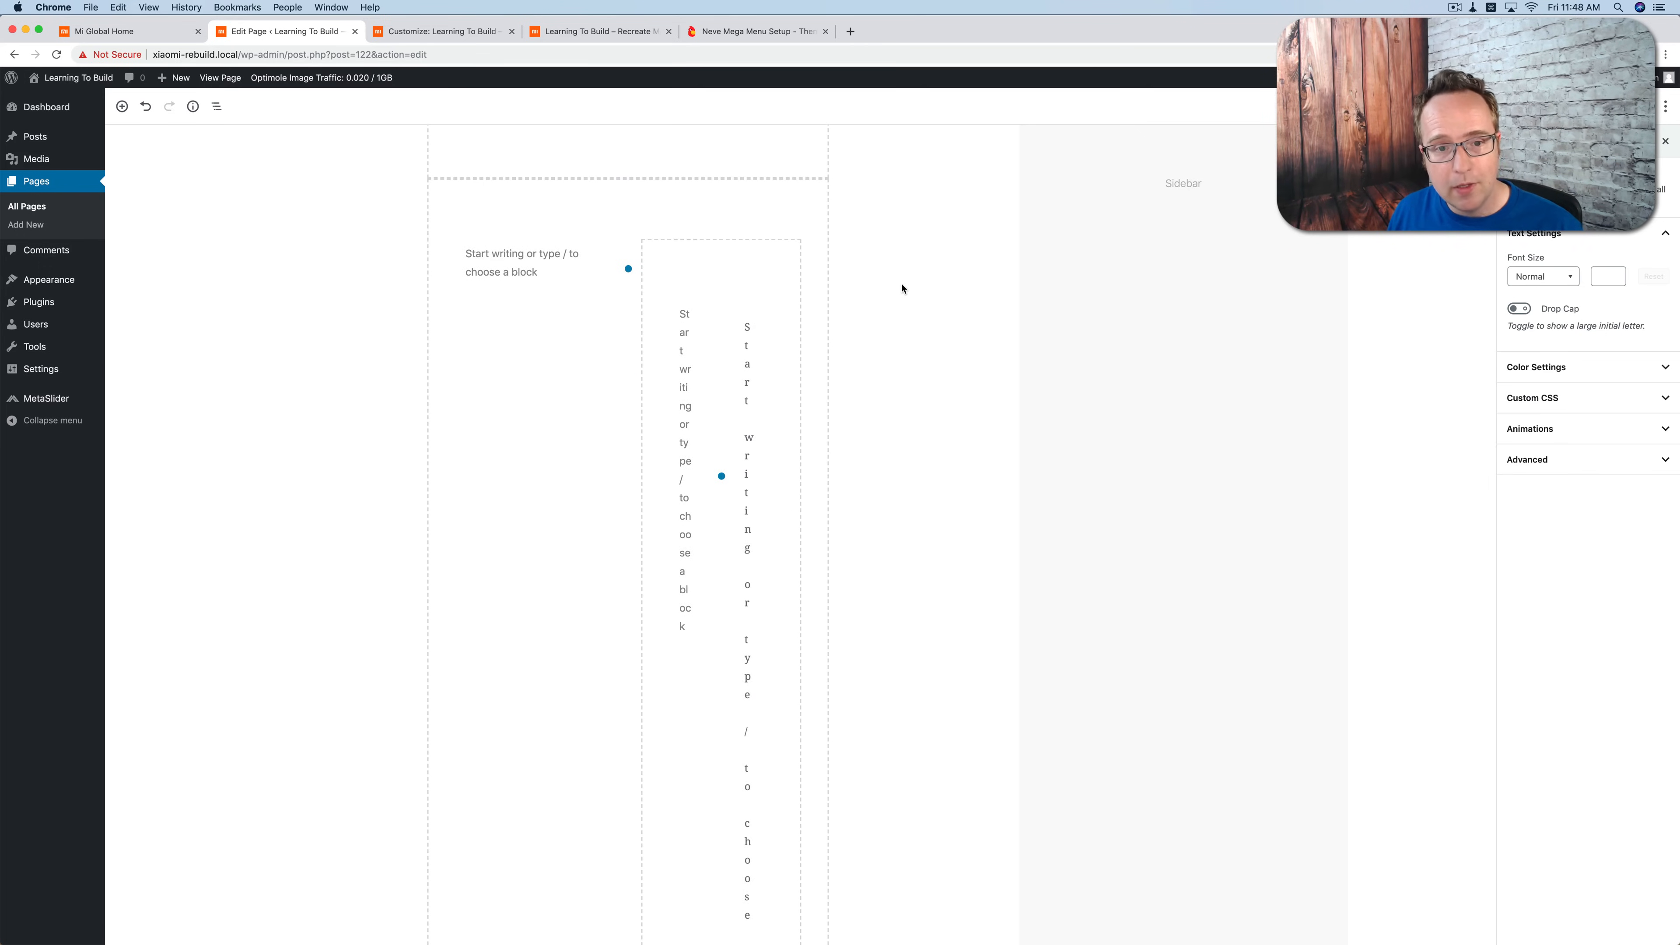
{"action": "scroll", "coordinate": [934, 342], "scroll_direction": "up", "scroll_amount": 3}
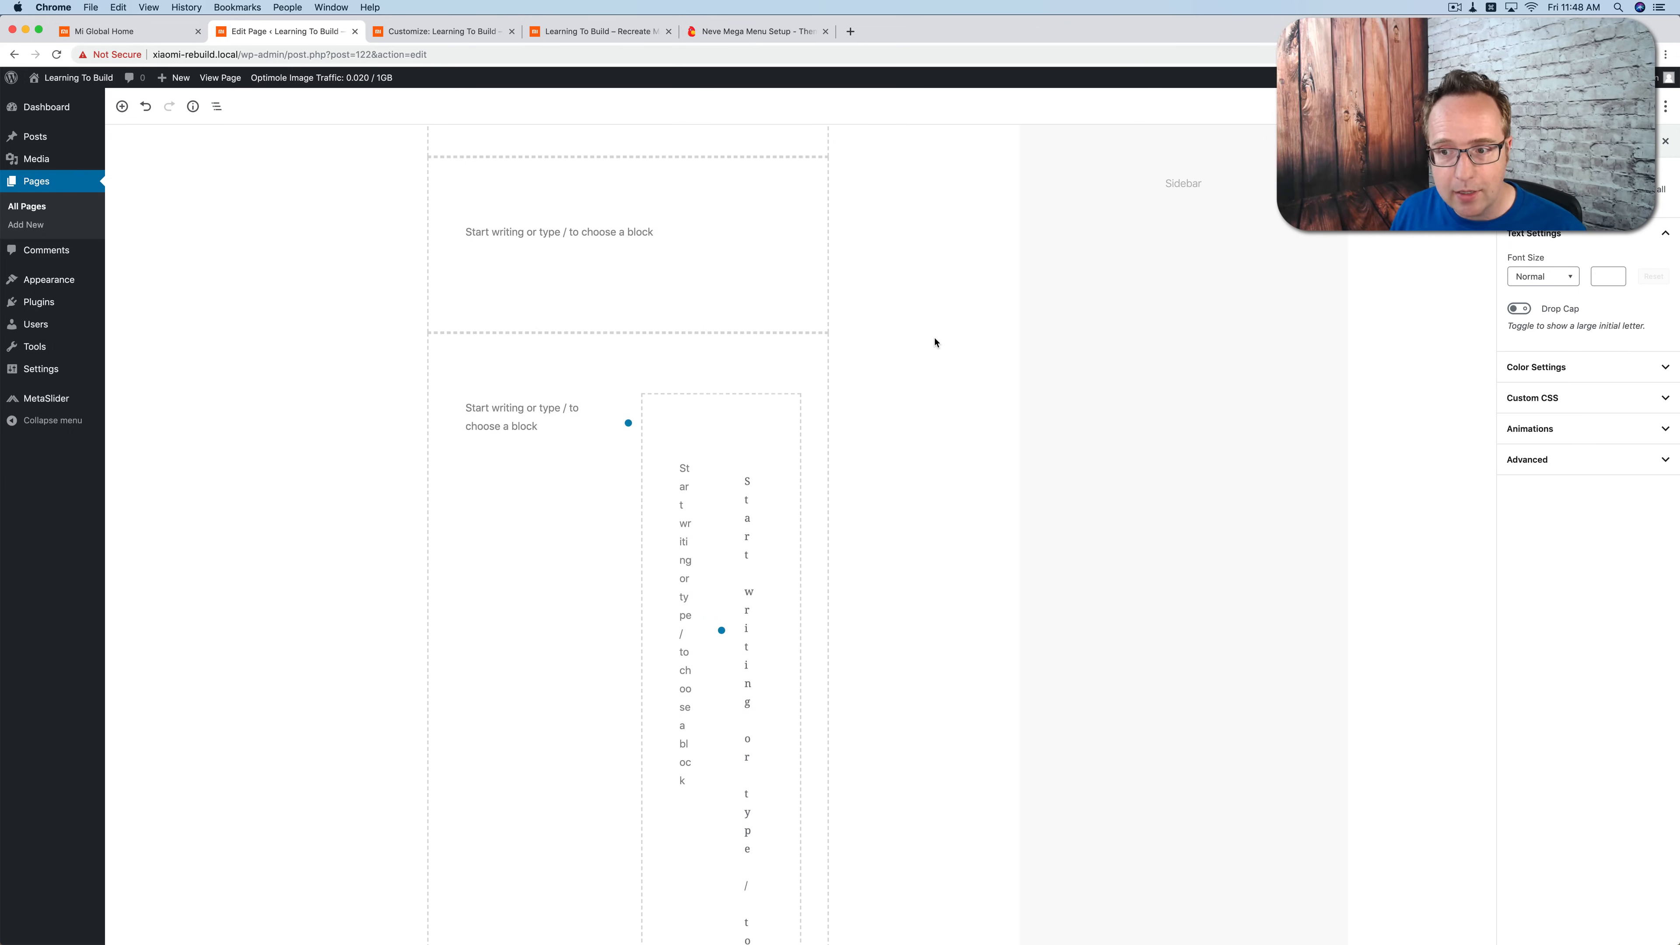
{"action": "left_click", "coordinate": [1530, 140]}
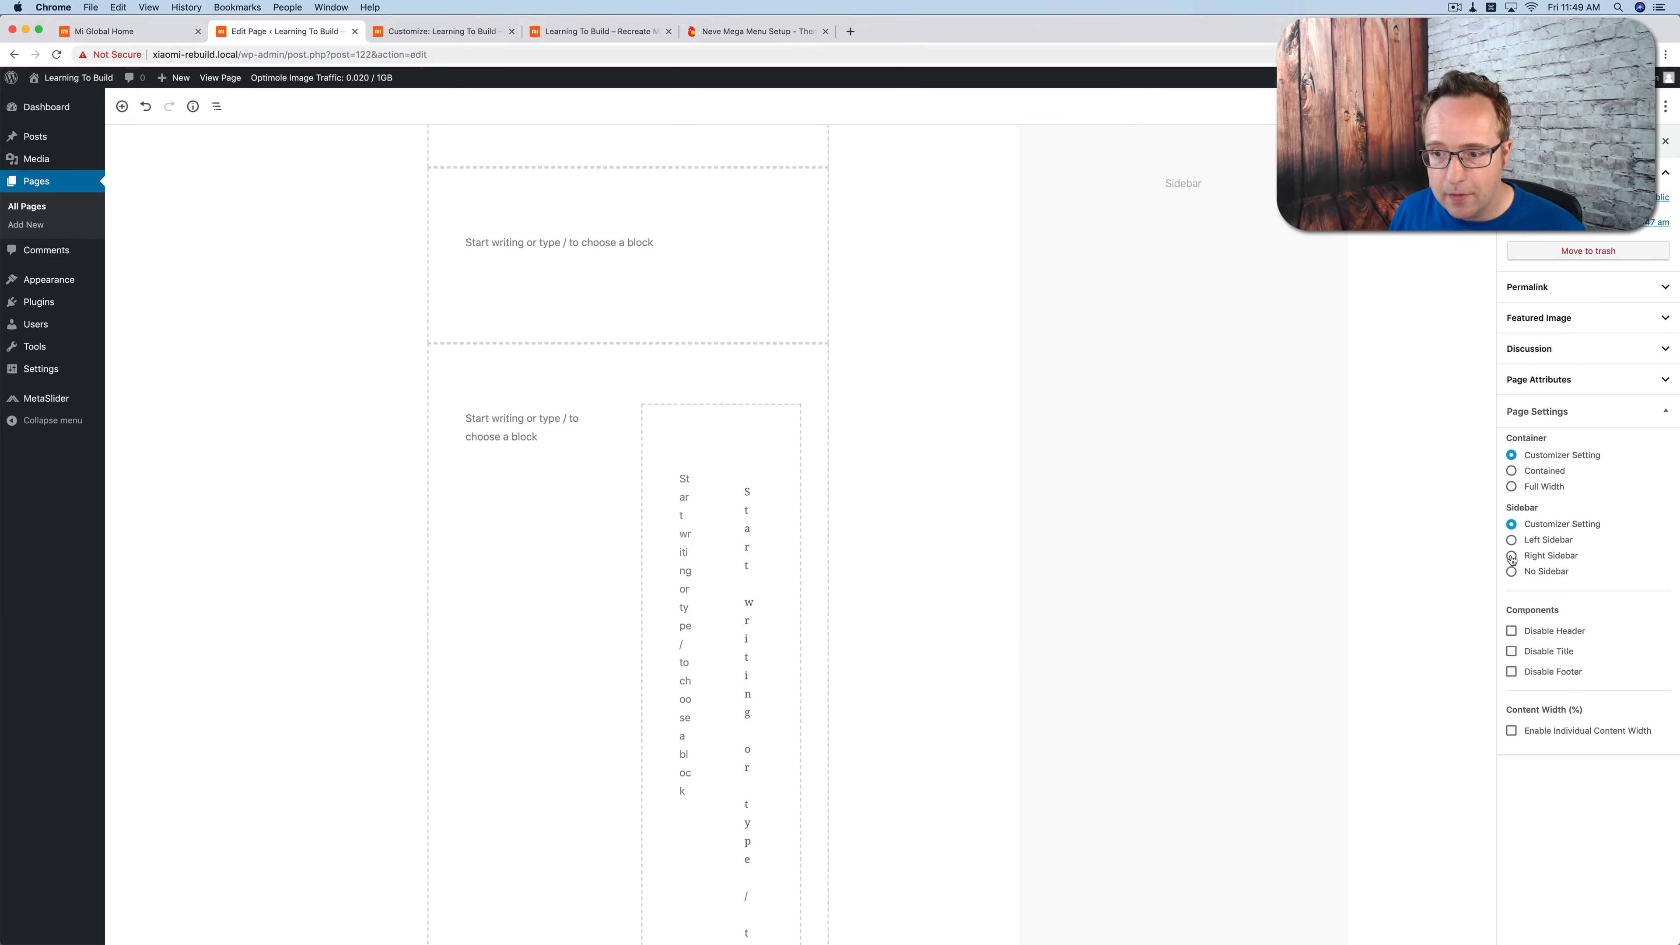
{"action": "left_click", "coordinate": [1512, 572]}
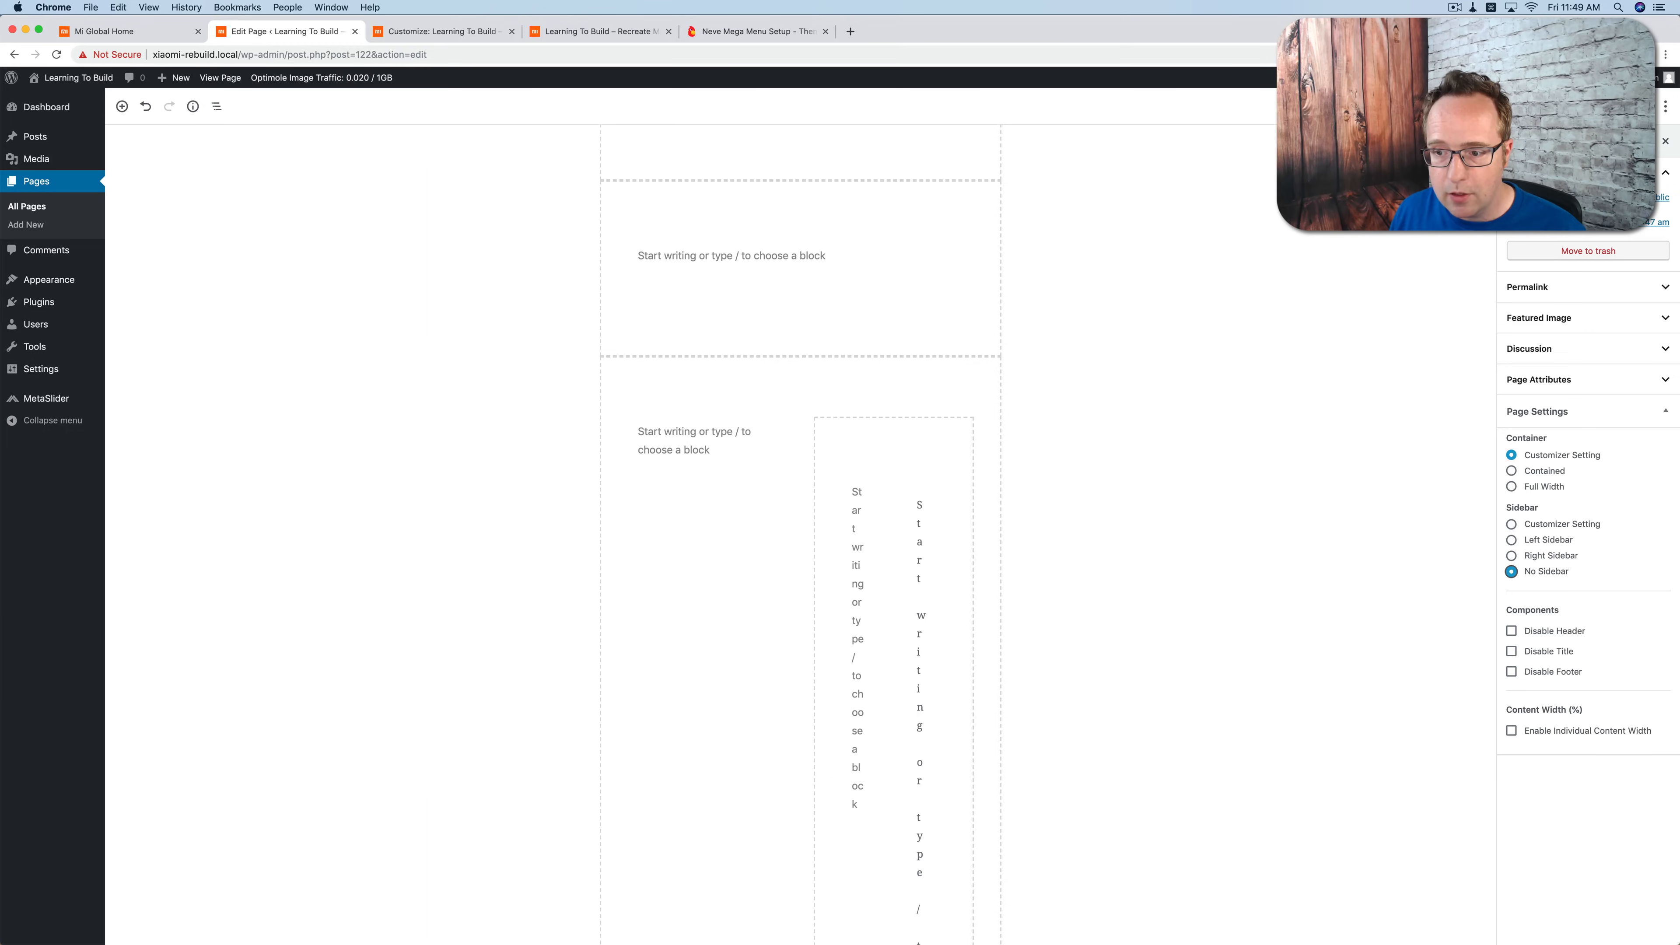
{"action": "scroll", "coordinate": [1217, 403], "scroll_direction": "up", "scroll_amount": 2}
{"action": "scroll", "coordinate": [910, 415], "scroll_direction": "up", "scroll_amount": 4}
{"action": "scroll", "coordinate": [909, 415], "scroll_direction": "down", "scroll_amount": 14}
{"action": "scroll", "coordinate": [910, 415], "scroll_direction": "down", "scroll_amount": 5}
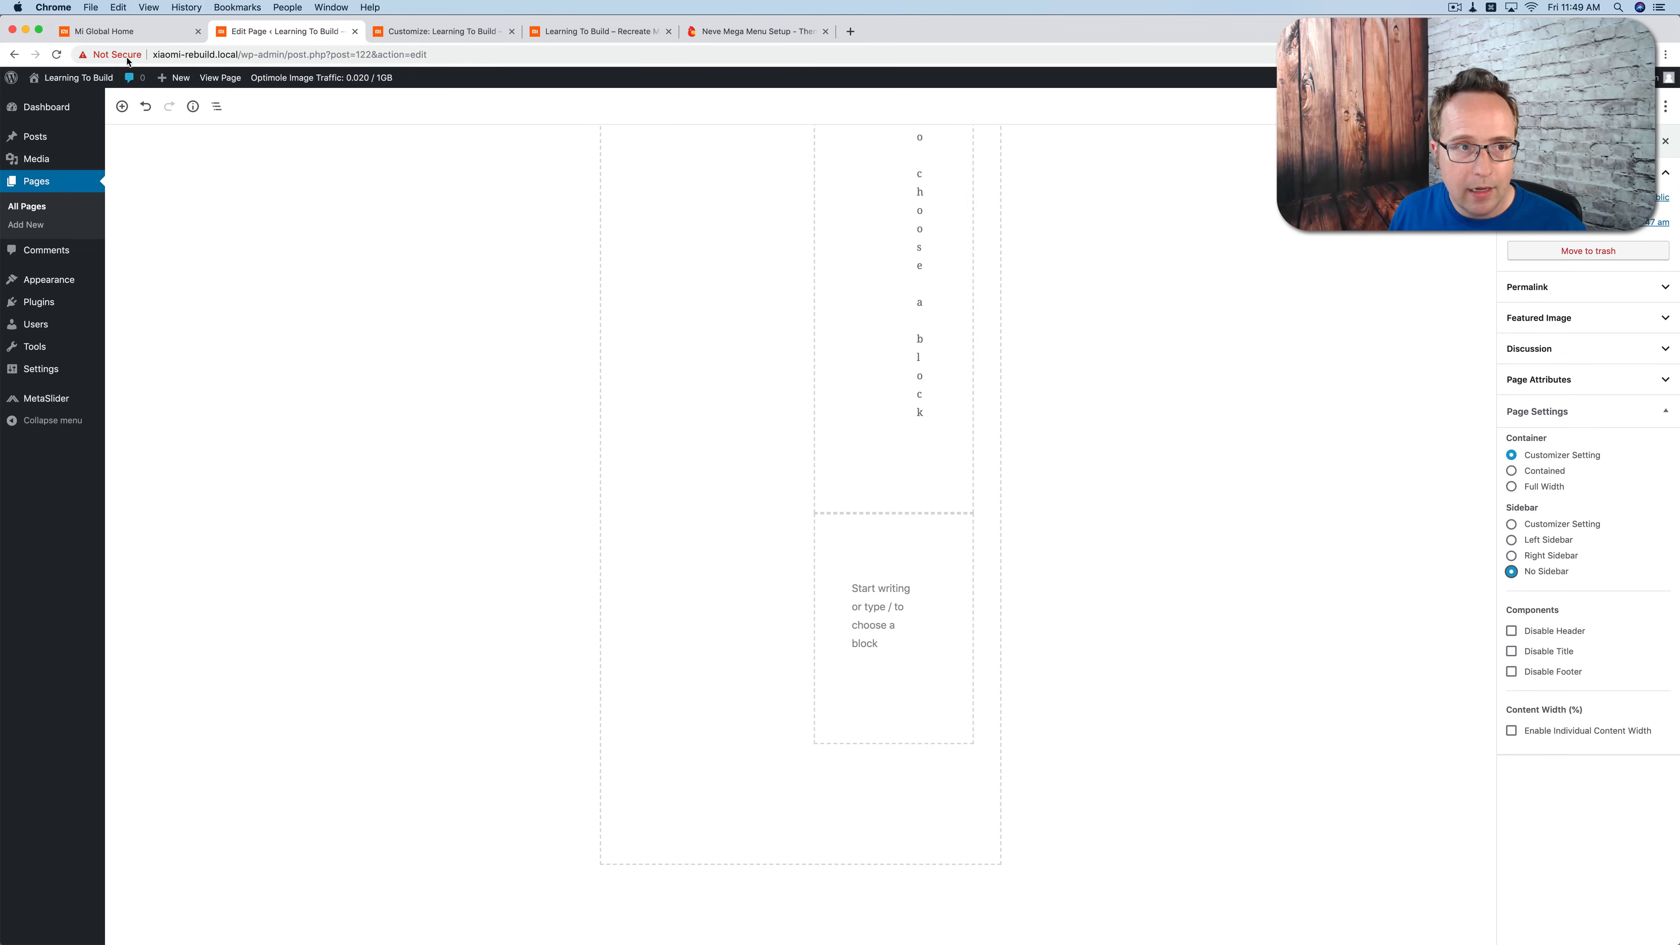
Step: Check Mi Global's Videos area and add a single-column Section below the Star Products section on the Homepage page
{"action": "left_click", "coordinate": [123, 31]}
{"action": "scroll", "coordinate": [326, 368], "scroll_direction": "down", "scroll_amount": 2}
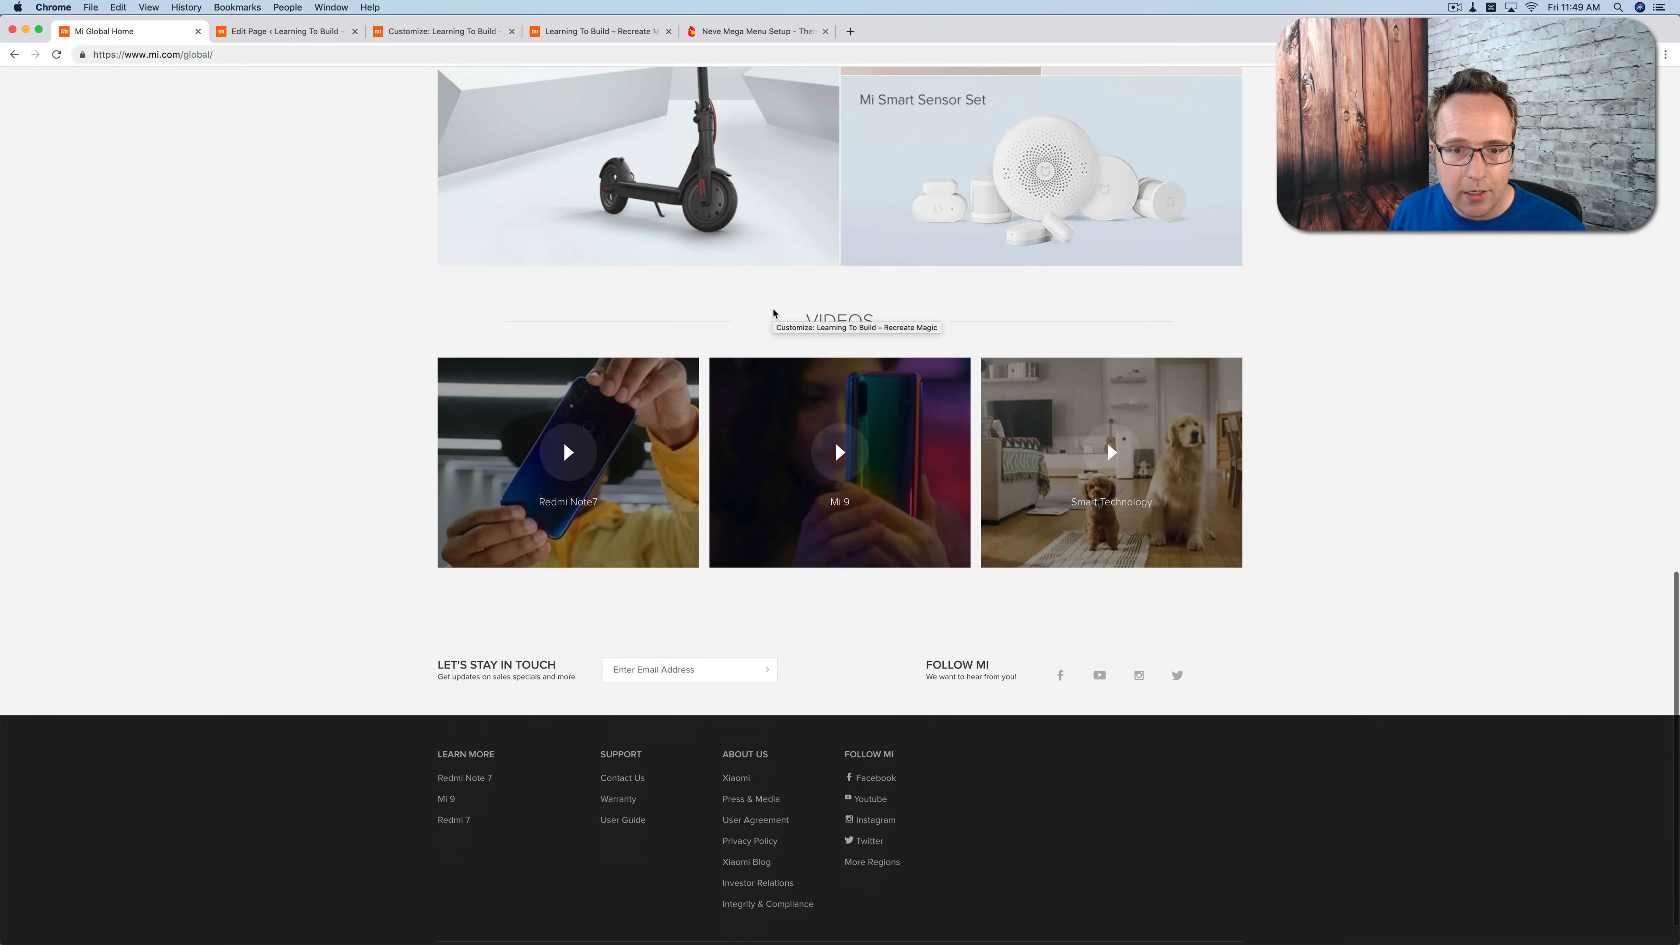
{"action": "left_click", "coordinate": [436, 32]}
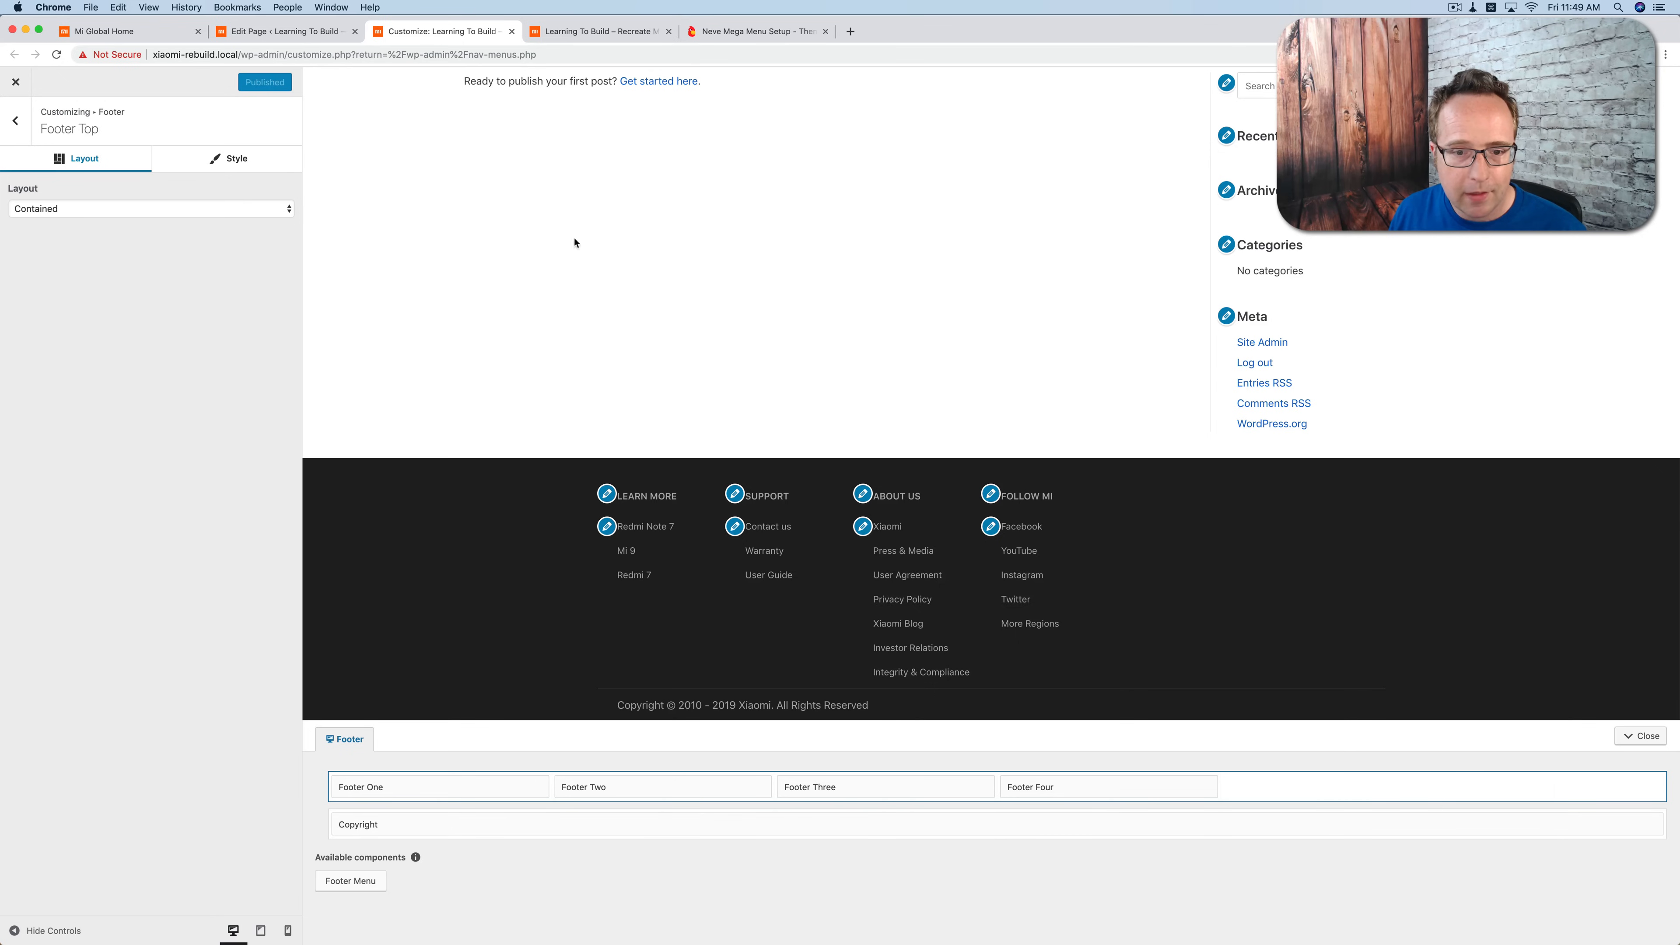
{"action": "left_click", "coordinate": [284, 31]}
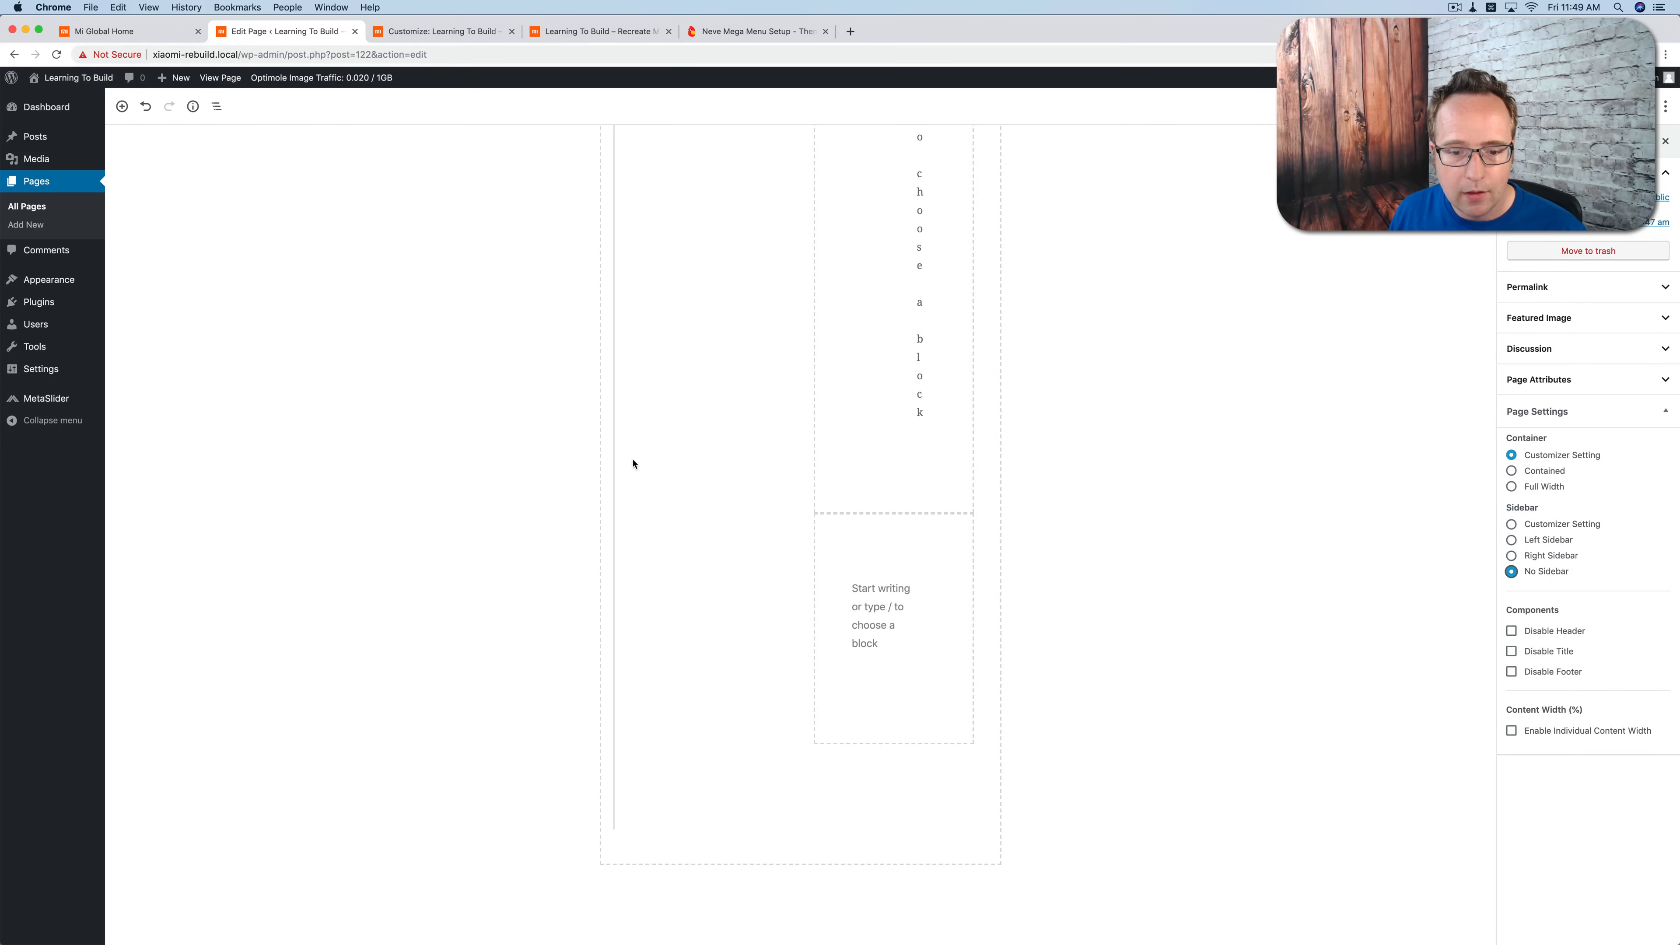
{"action": "left_click", "coordinate": [582, 889]}
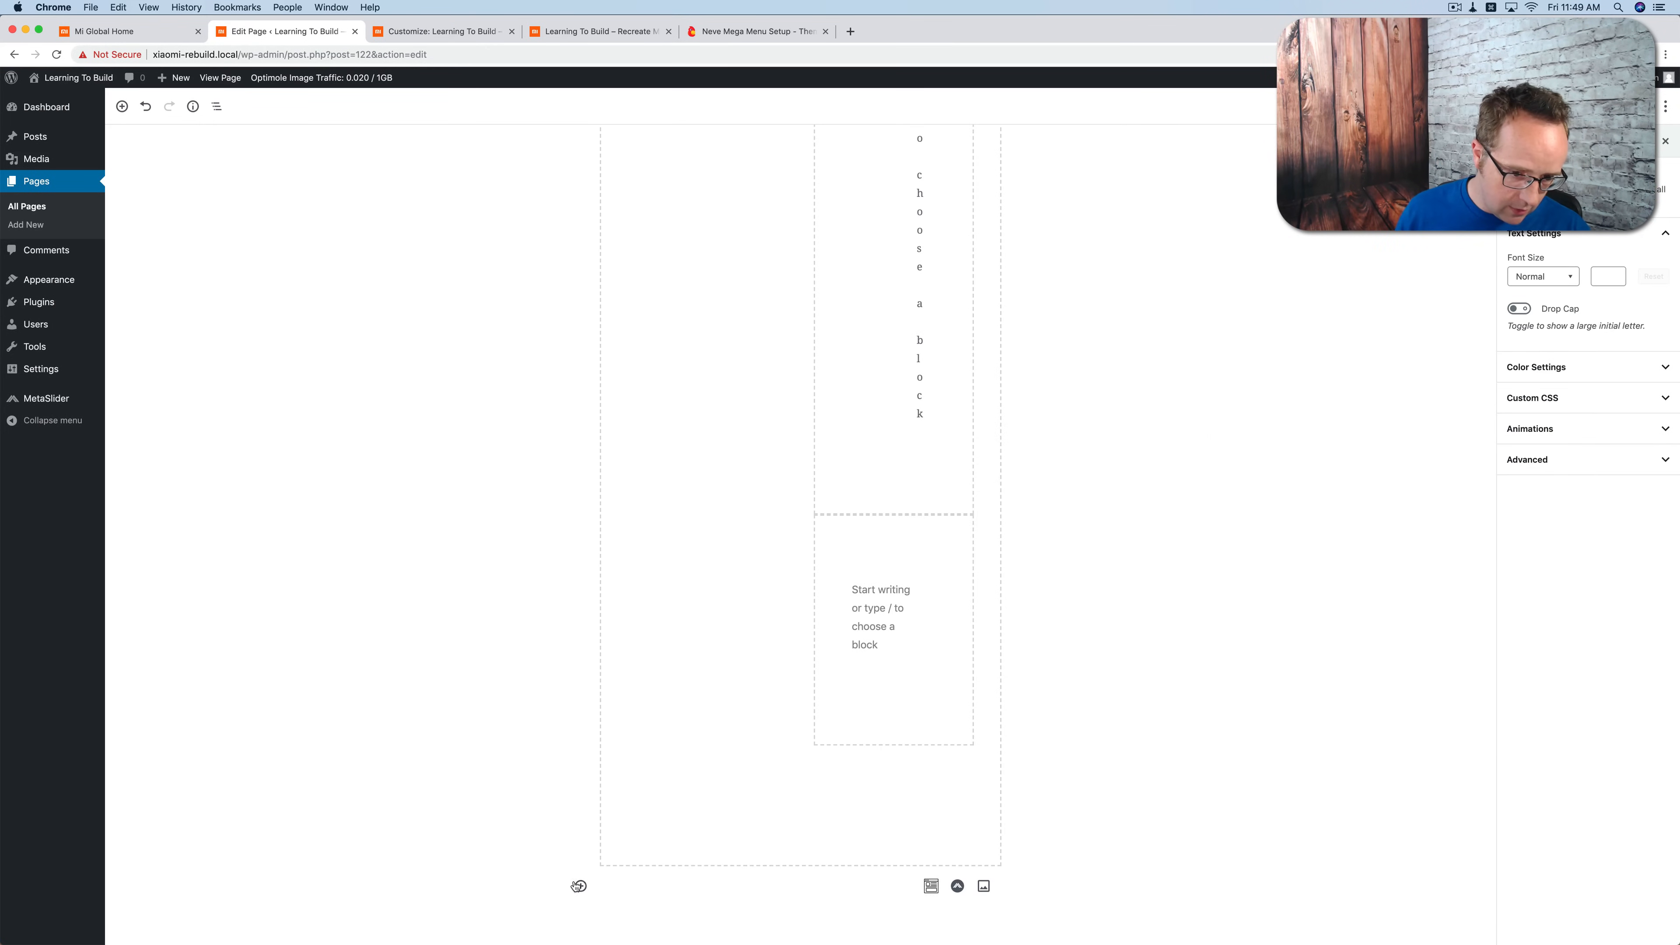
{"action": "left_click", "coordinate": [584, 889]}
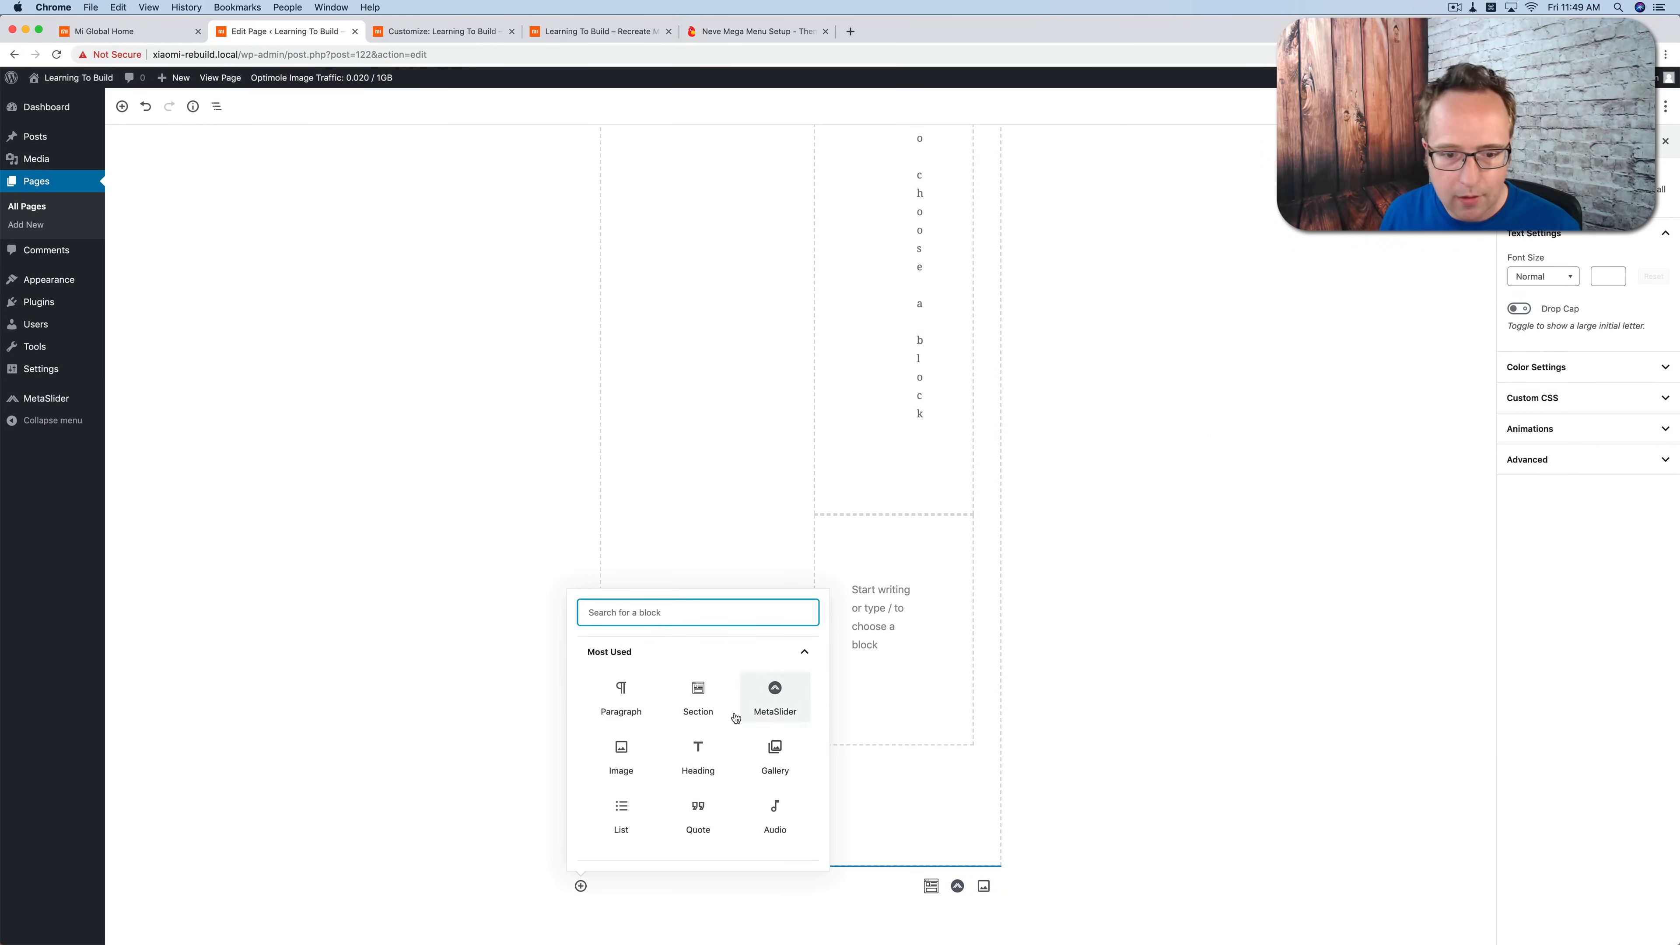
{"action": "left_click", "coordinate": [699, 697]}
{"action": "left_click", "coordinate": [720, 712]}
Step: Add another Section at the end of the page with three equal columns, matching Mi Global's row of videos
{"action": "left_click", "coordinate": [129, 31]}
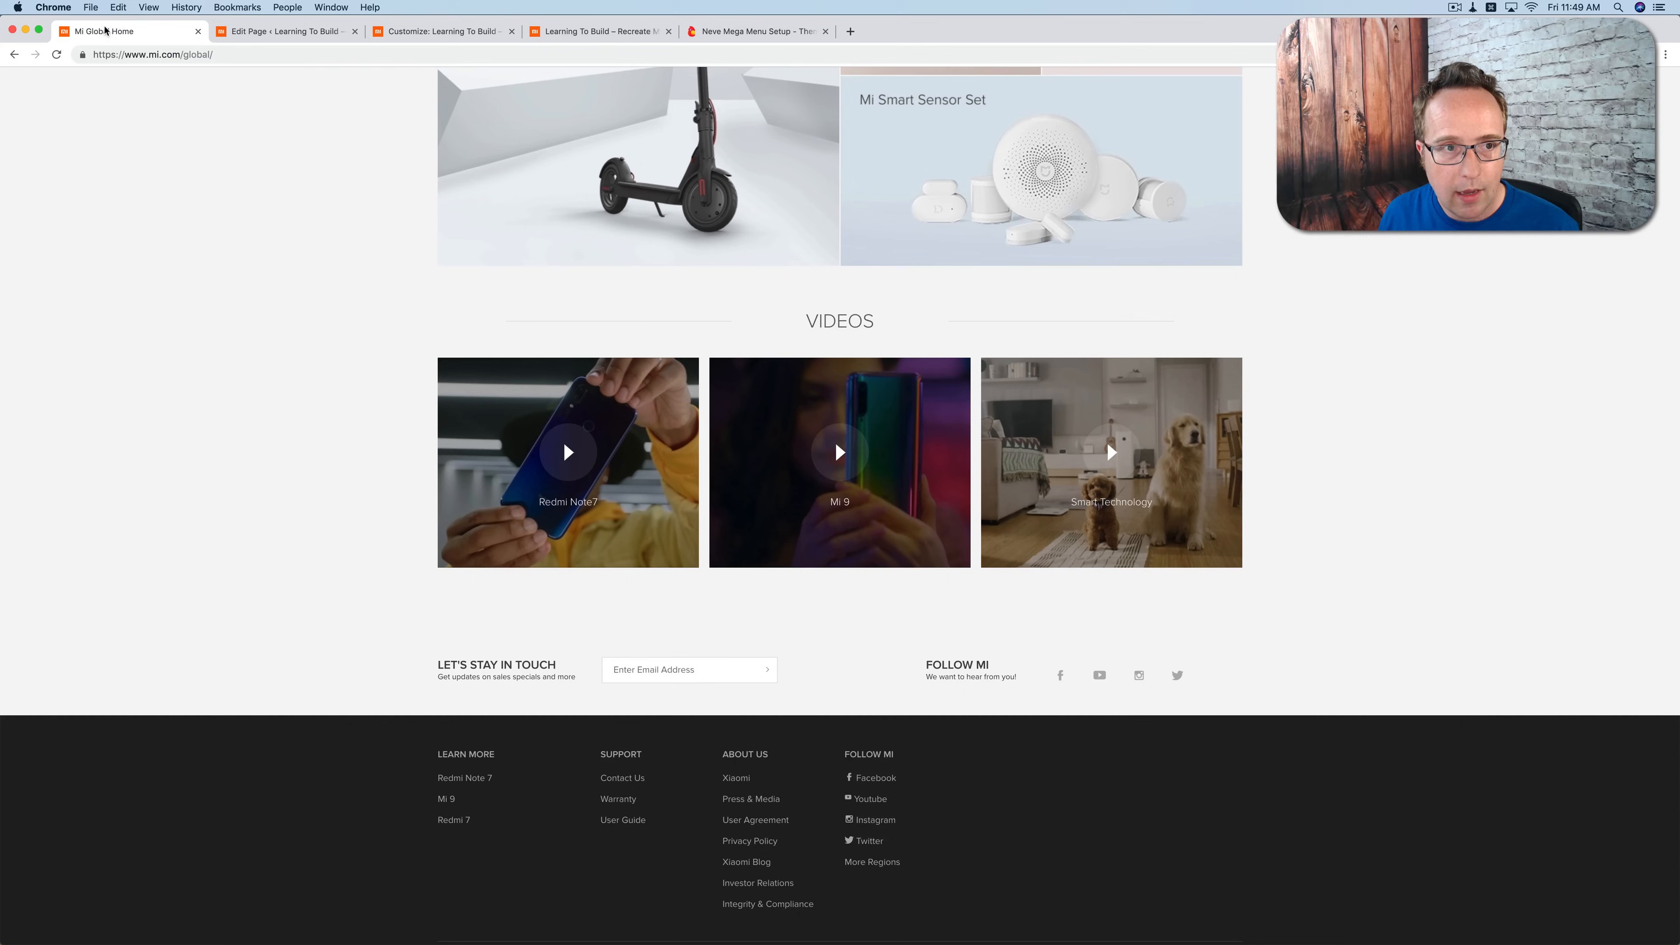
{"action": "left_click", "coordinate": [281, 31]}
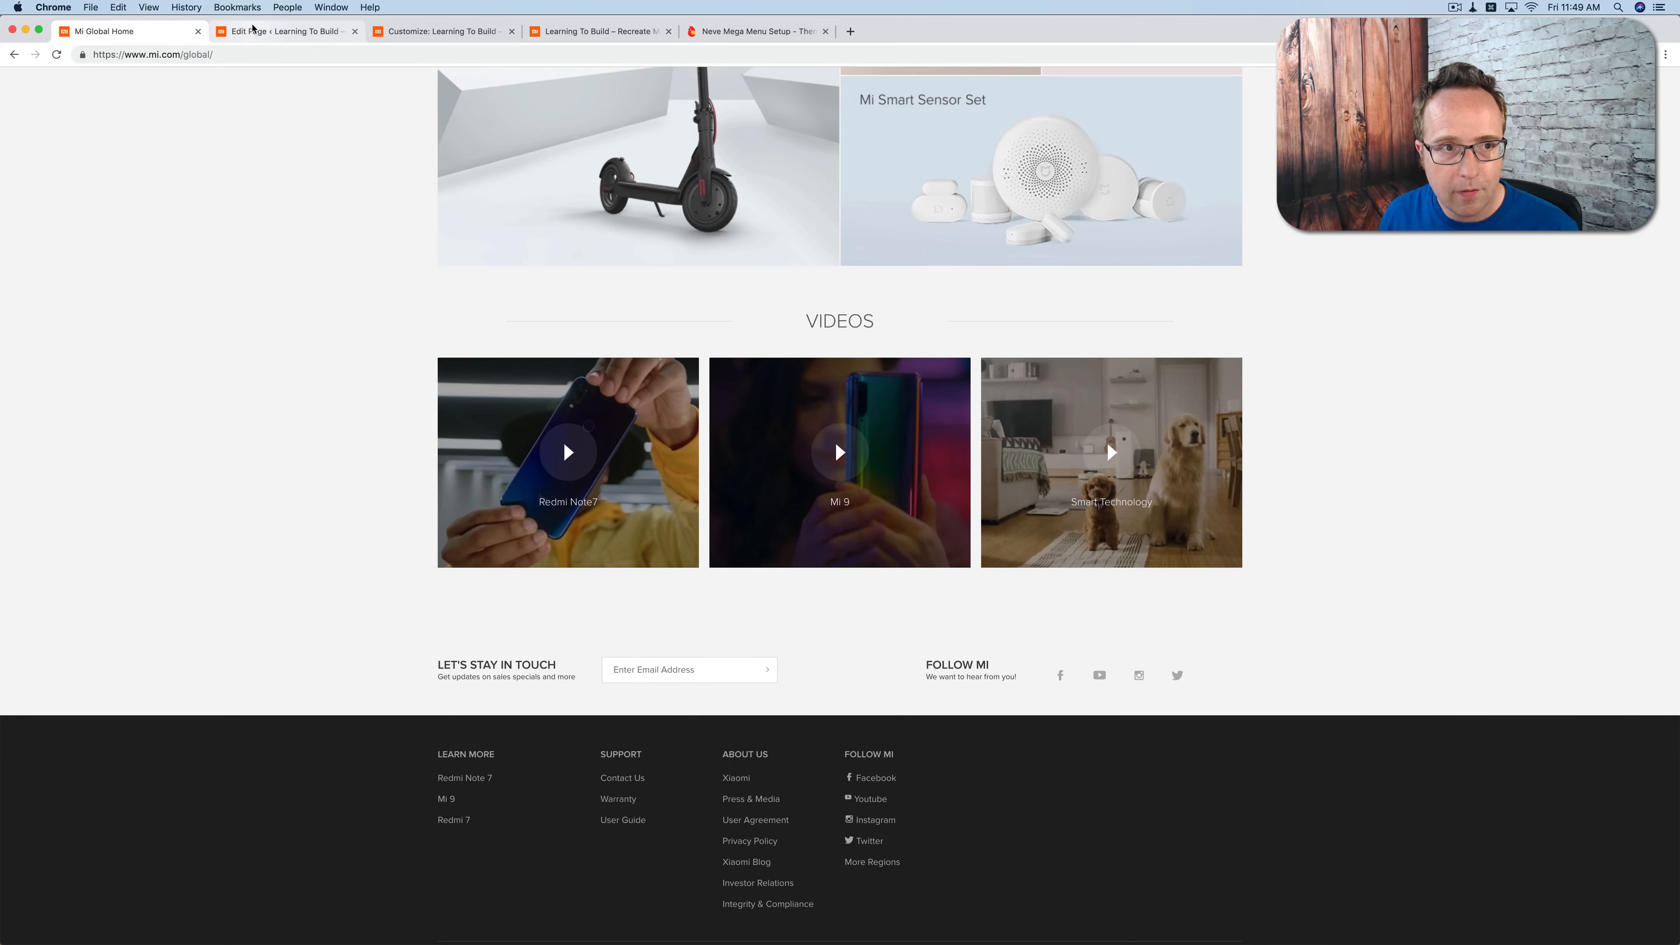
{"action": "left_click", "coordinate": [580, 884]}
{"action": "left_click", "coordinate": [685, 715]}
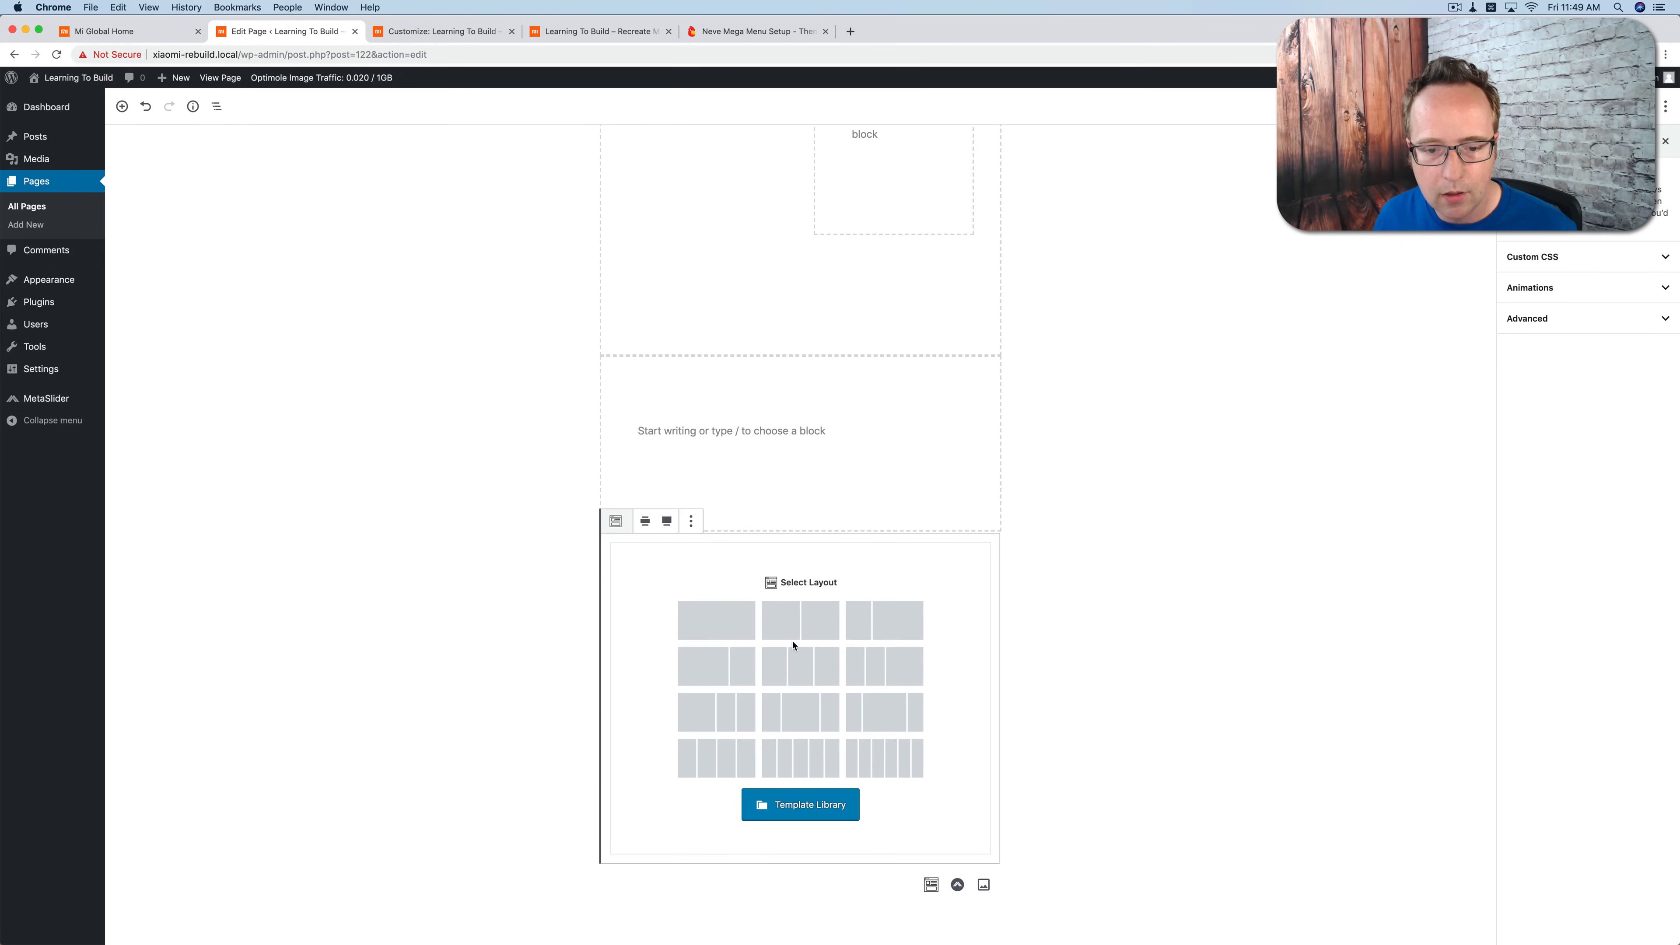
{"action": "left_click", "coordinate": [807, 670]}
Step: Insert an Image block in the first column of the upper three-column section and open the media library for it
{"action": "scroll", "coordinate": [1129, 728], "scroll_direction": "down", "scroll_amount": 1}
{"action": "scroll", "coordinate": [1129, 730], "scroll_direction": "up", "scroll_amount": 9}
{"action": "scroll", "coordinate": [1130, 732], "scroll_direction": "up", "scroll_amount": 10}
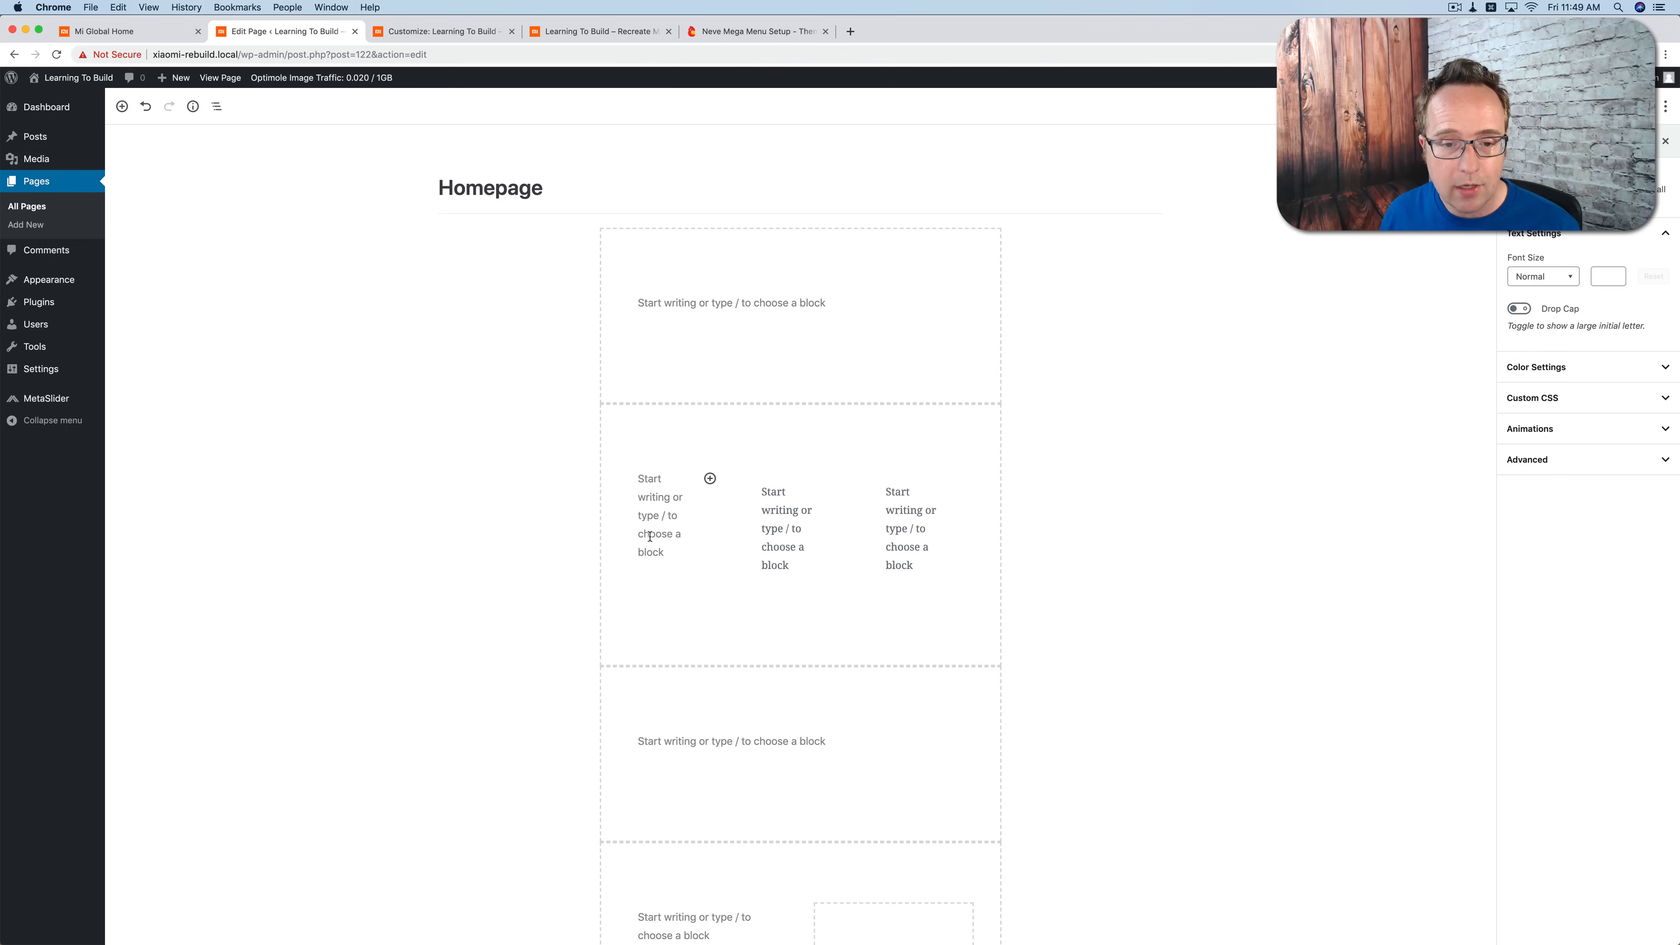
{"action": "left_click", "coordinate": [711, 478]}
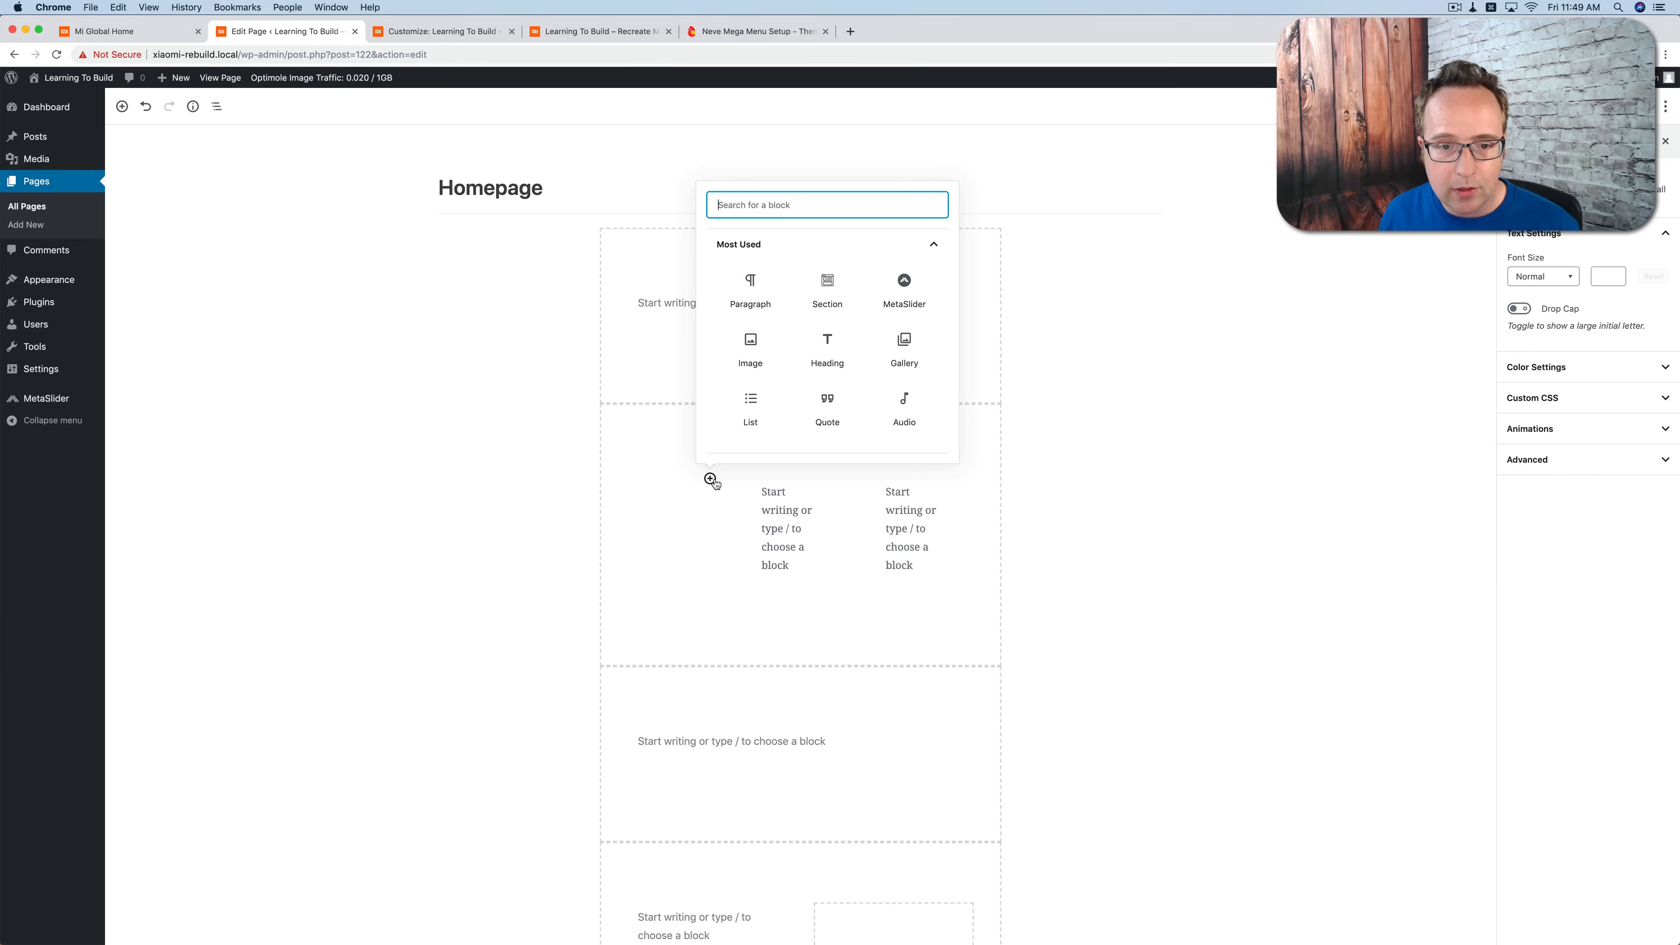
{"action": "left_click", "coordinate": [702, 482]}
{"action": "left_click", "coordinate": [707, 482]}
{"action": "left_click", "coordinate": [752, 349]}
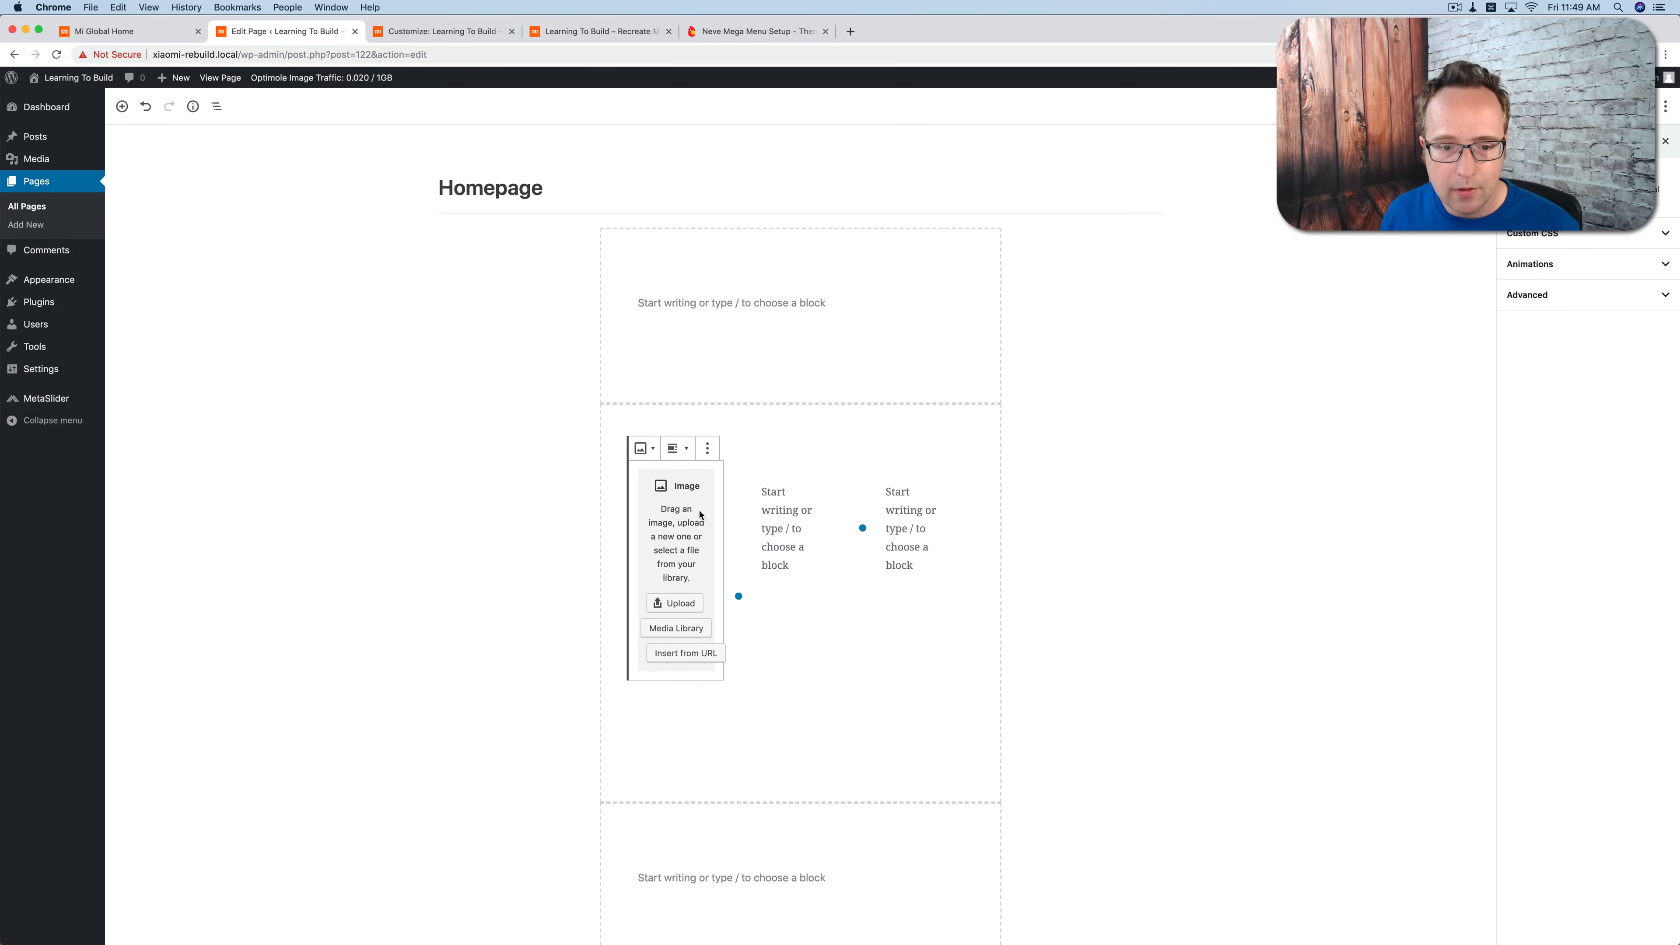
{"action": "left_click", "coordinate": [676, 628]}
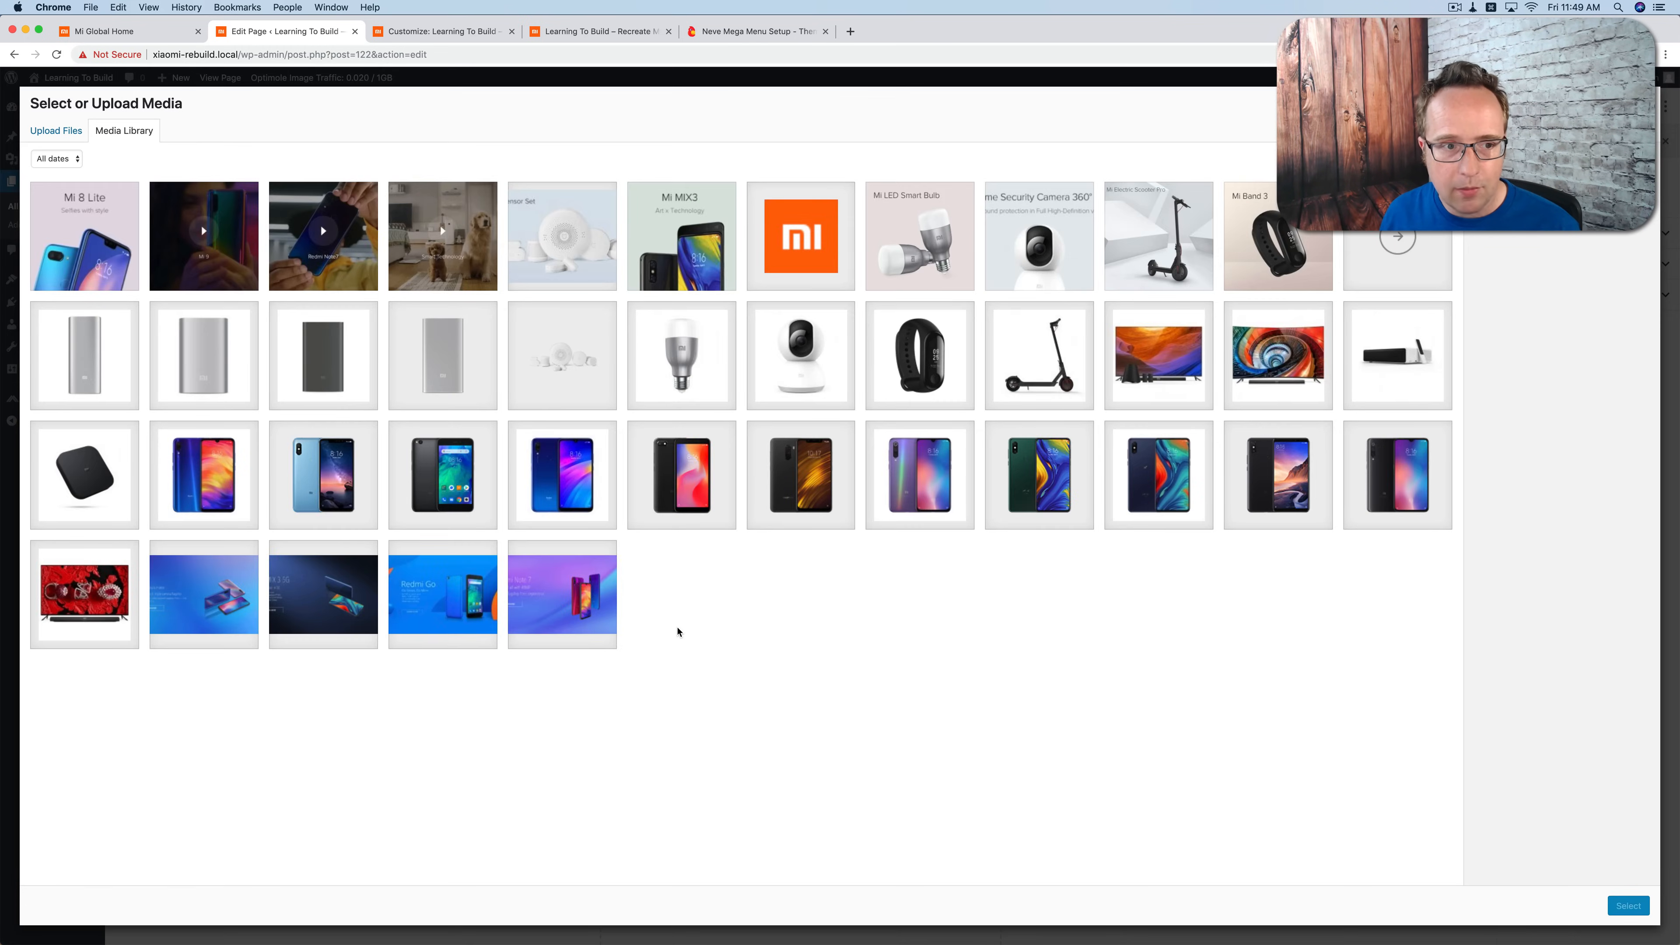
Step: Following Mi Global's card order, fill the three columns with the Mi 8 Lite, Mi MIX3 and Mi Home Security Camera 360° images
{"action": "left_click", "coordinate": [125, 32]}
{"action": "scroll", "coordinate": [563, 441], "scroll_direction": "up", "scroll_amount": 10}
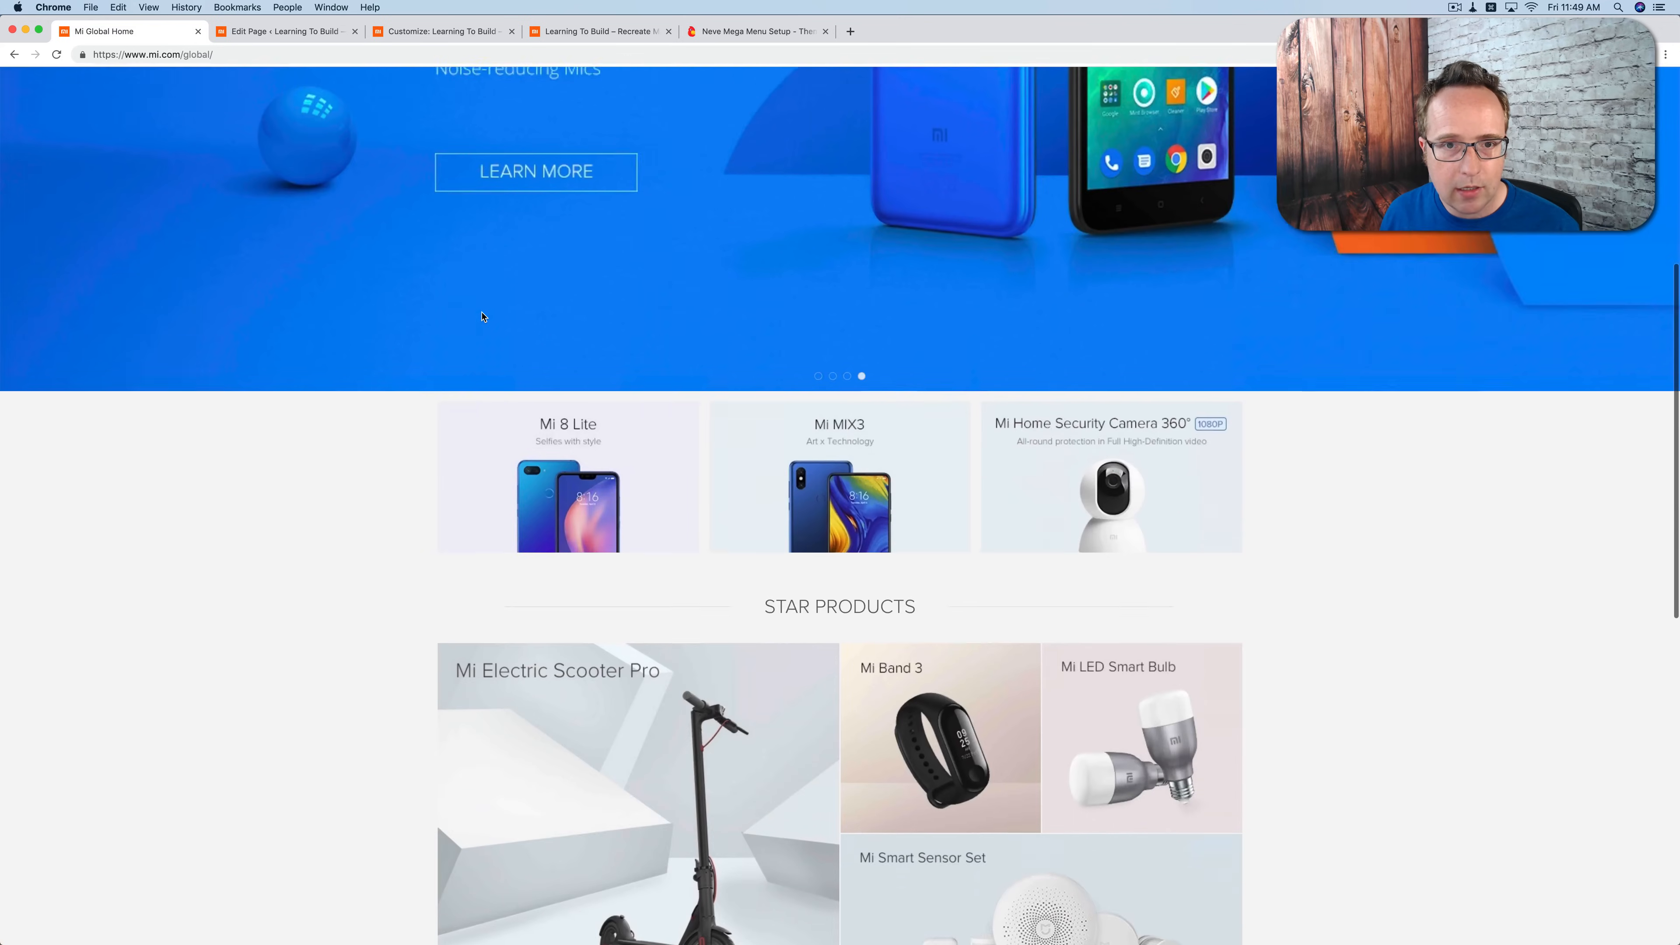
{"action": "scroll", "coordinate": [482, 317], "scroll_direction": "down", "scroll_amount": 5}
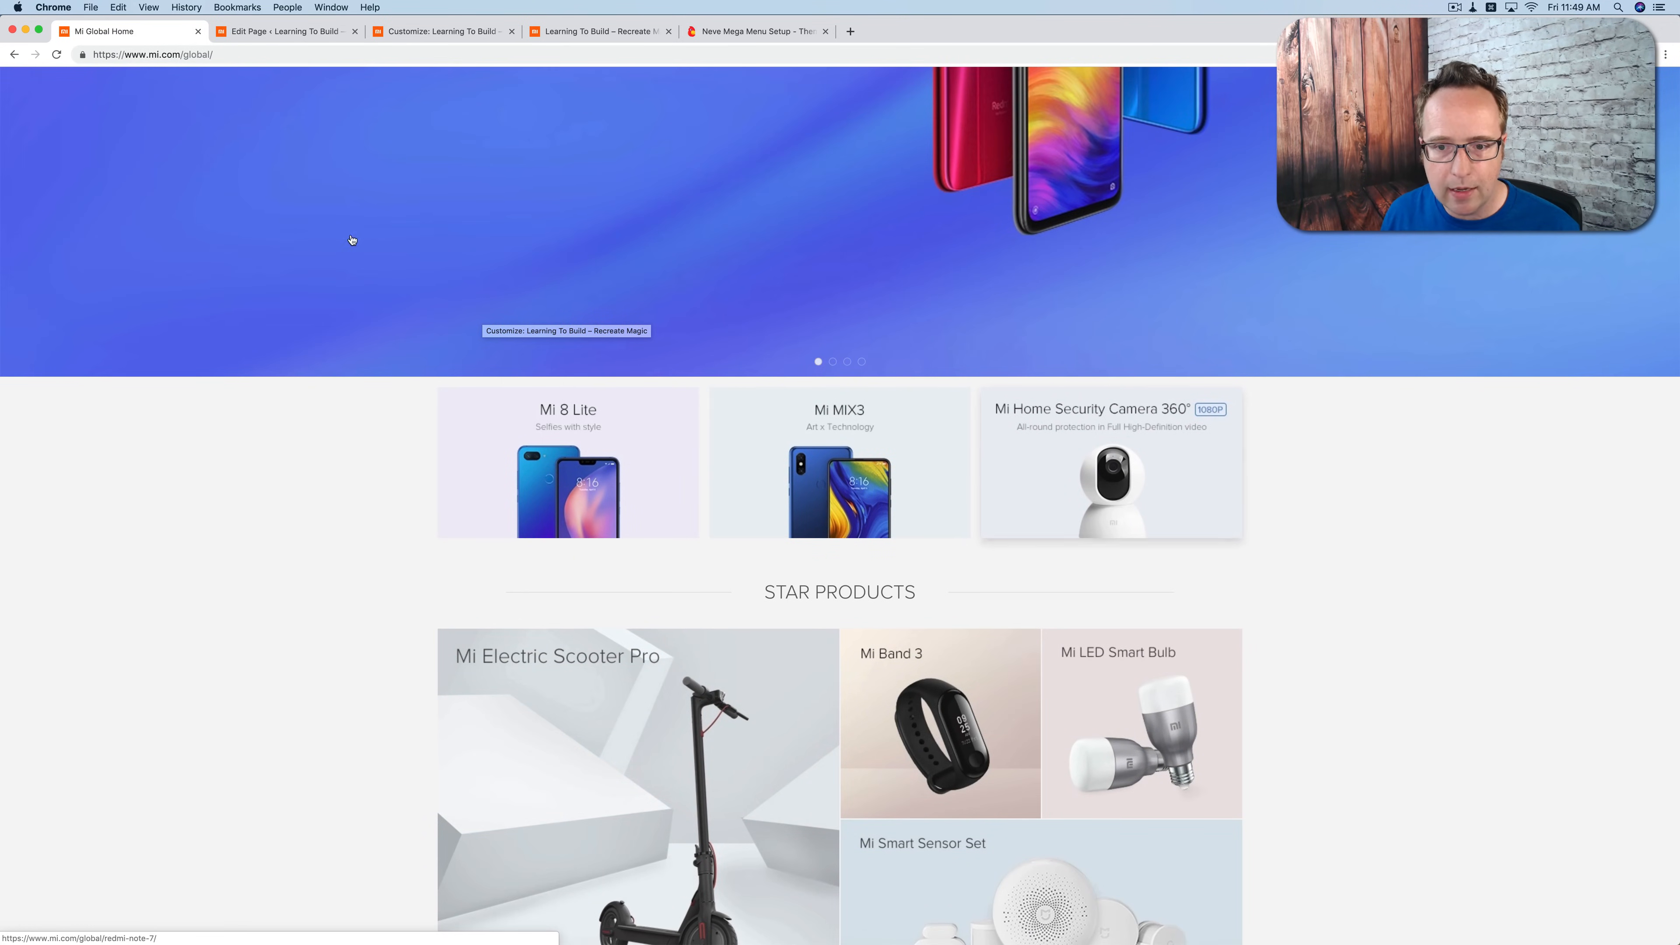
{"action": "left_click", "coordinate": [271, 32]}
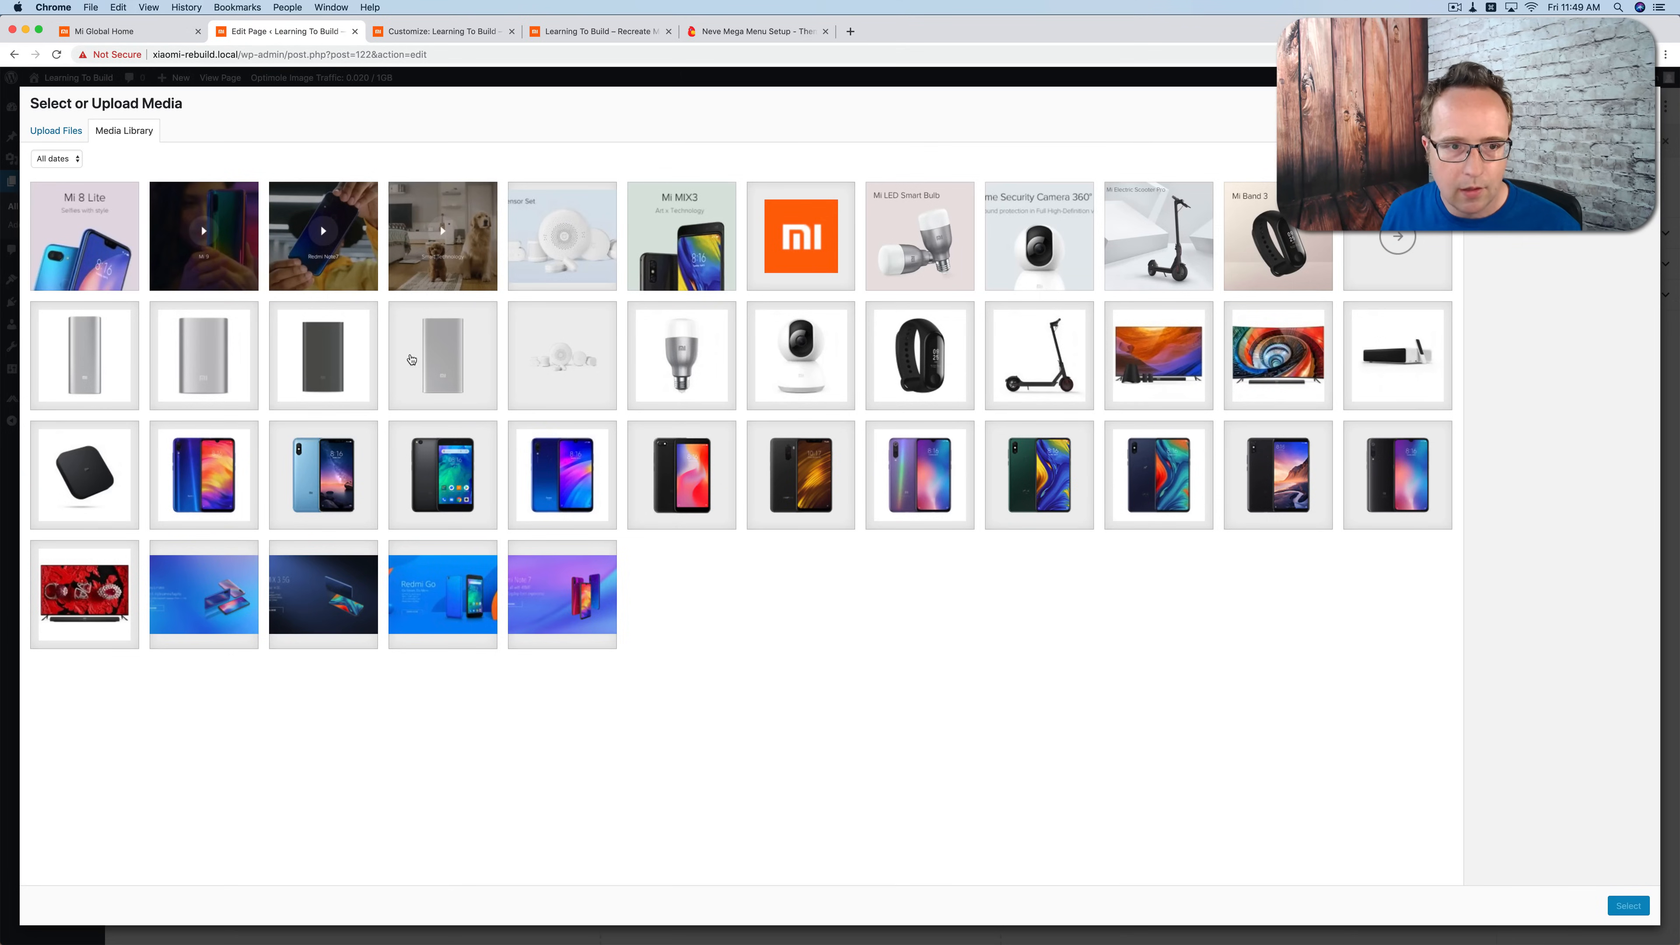
{"action": "left_click", "coordinate": [682, 236]}
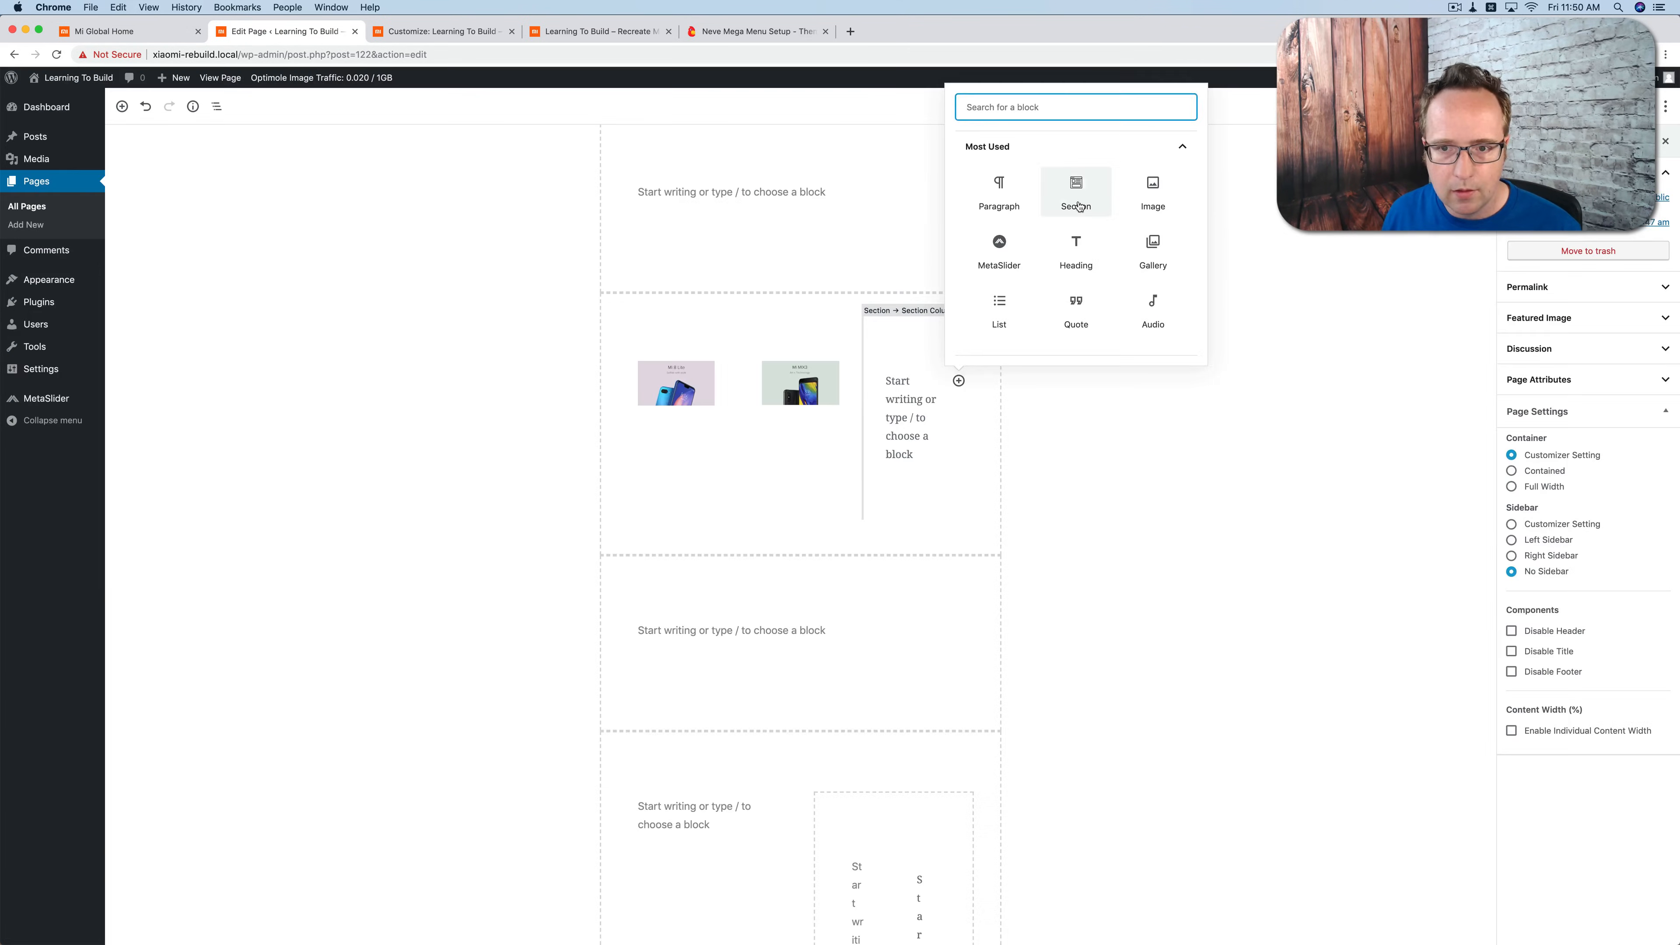
{"action": "left_click", "coordinate": [1628, 906]}
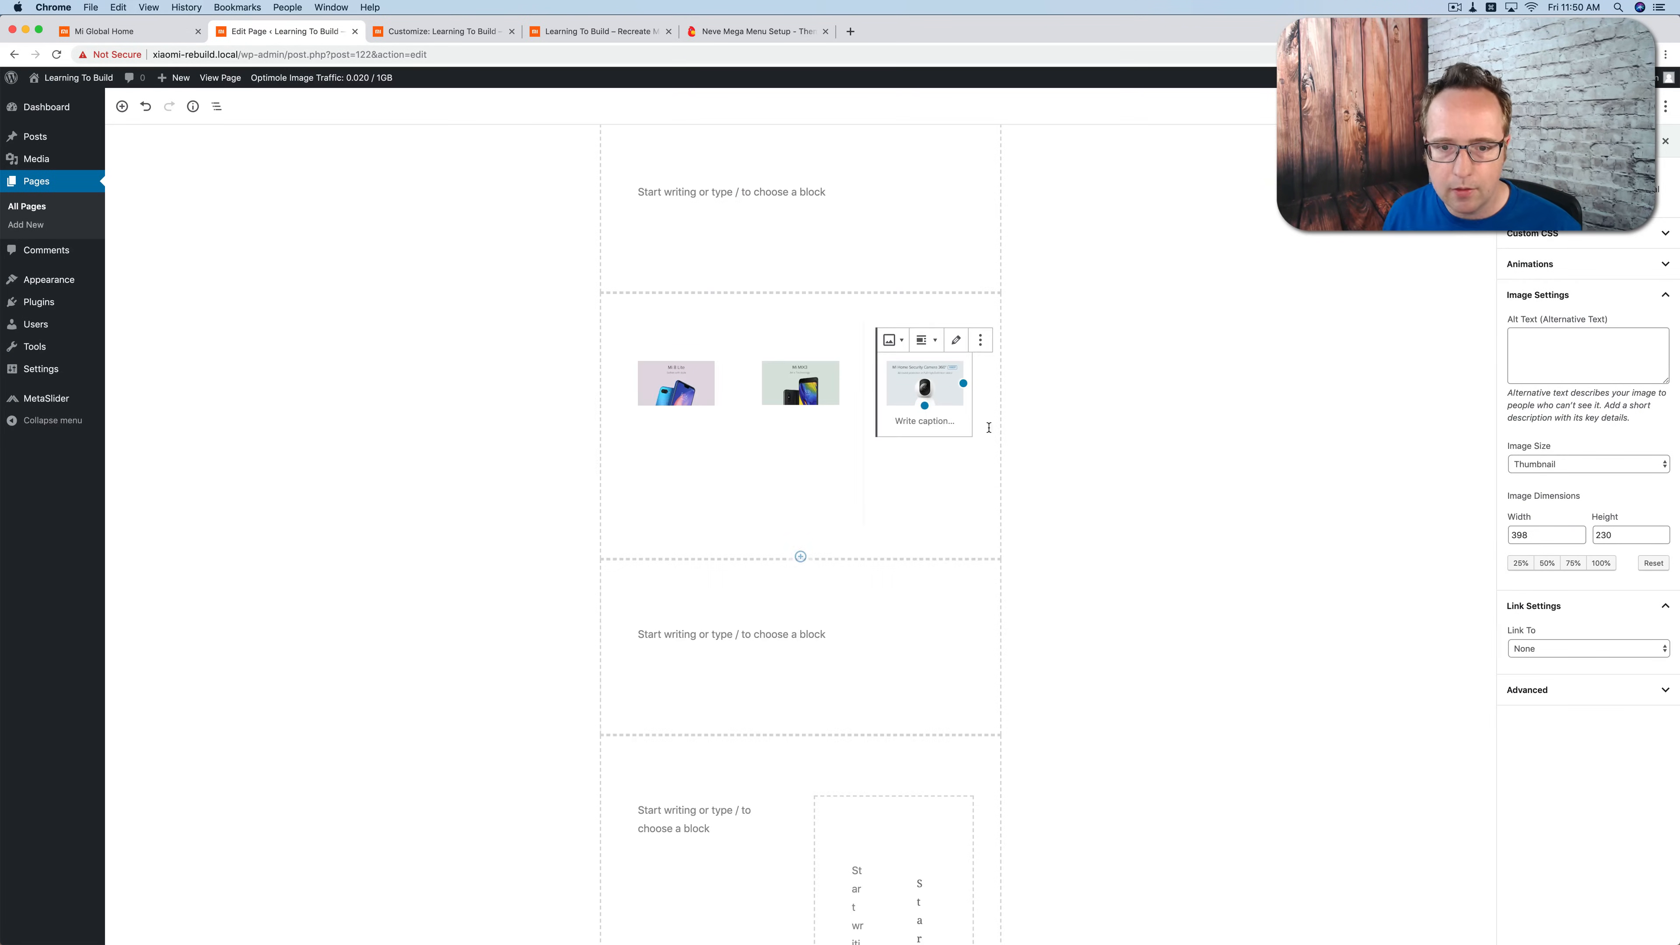
Step: Following Mi Global's Star Products layout, insert the Mi Electric Scooter Pro image in the first column of the two-column section on the Homepage page
{"action": "scroll", "coordinate": [762, 363], "scroll_direction": "down", "scroll_amount": 5}
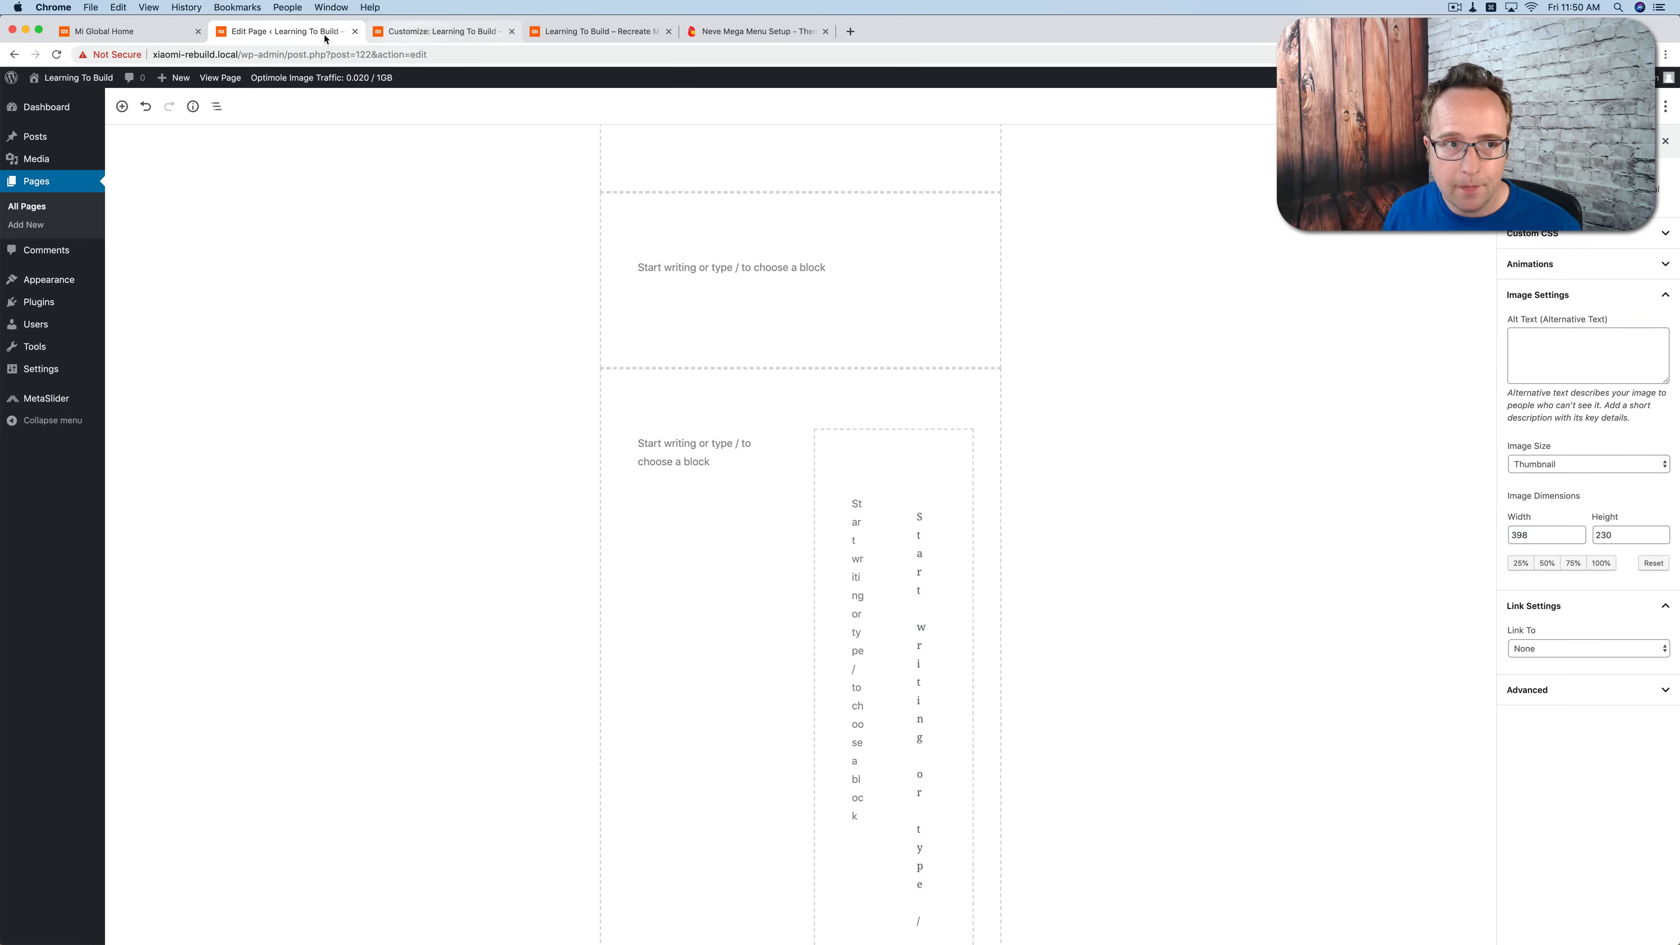
{"action": "left_click", "coordinate": [159, 31]}
{"action": "scroll", "coordinate": [661, 503], "scroll_direction": "down", "scroll_amount": 4}
{"action": "scroll", "coordinate": [686, 520], "scroll_direction": "down", "scroll_amount": 1}
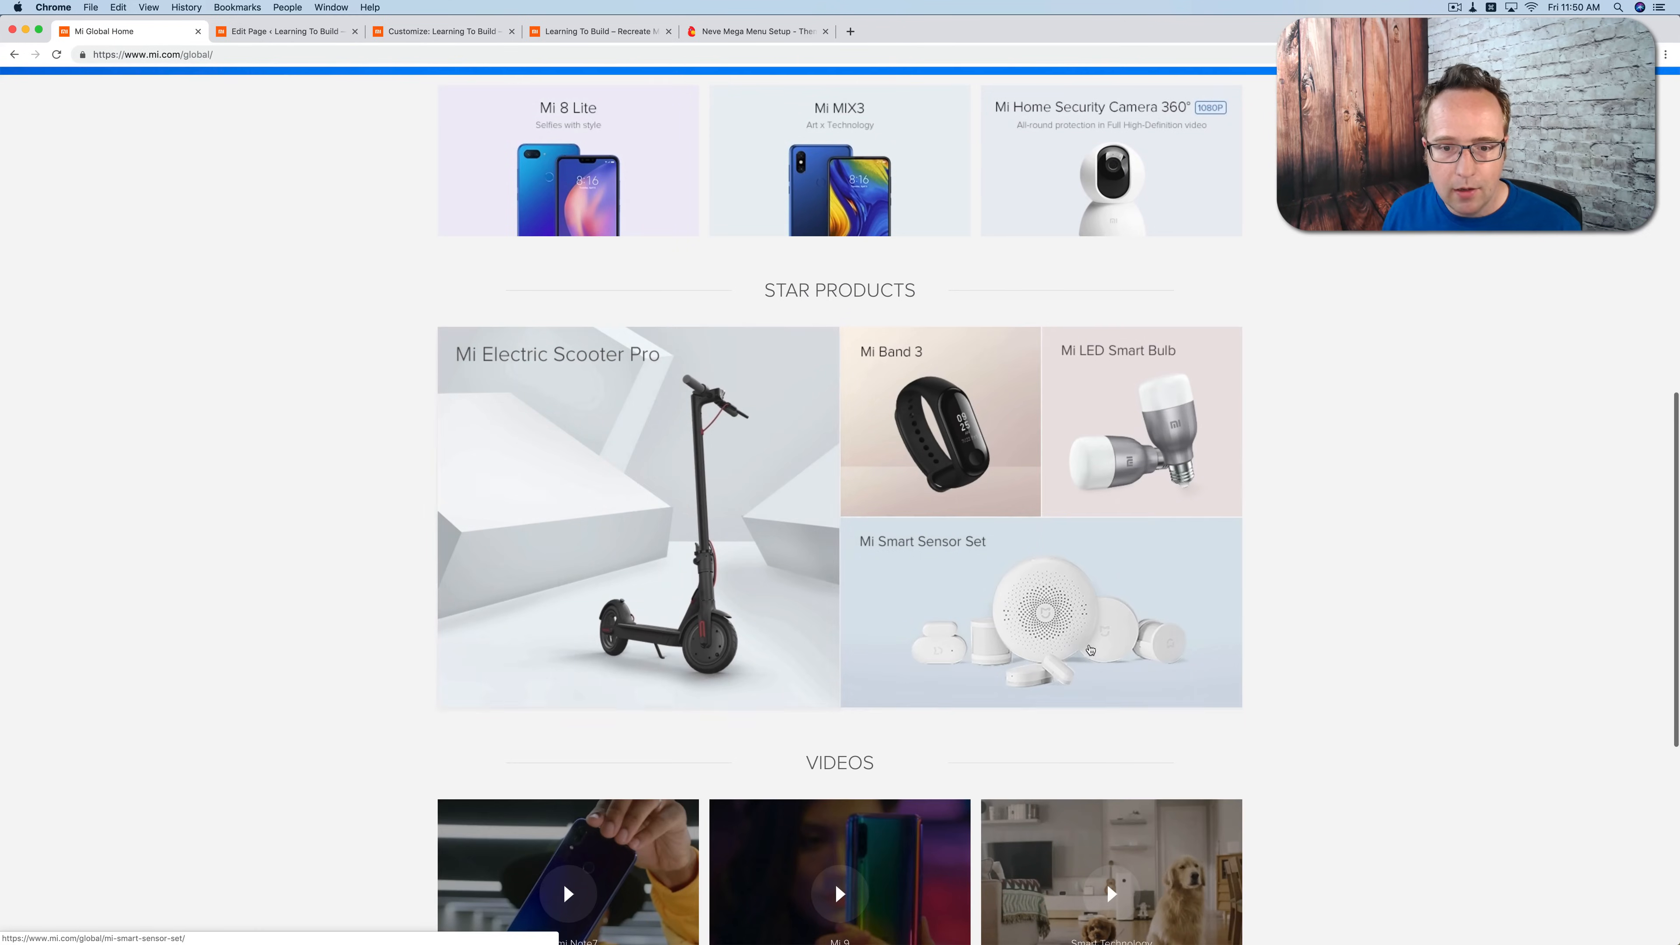
{"action": "left_click", "coordinate": [438, 33]}
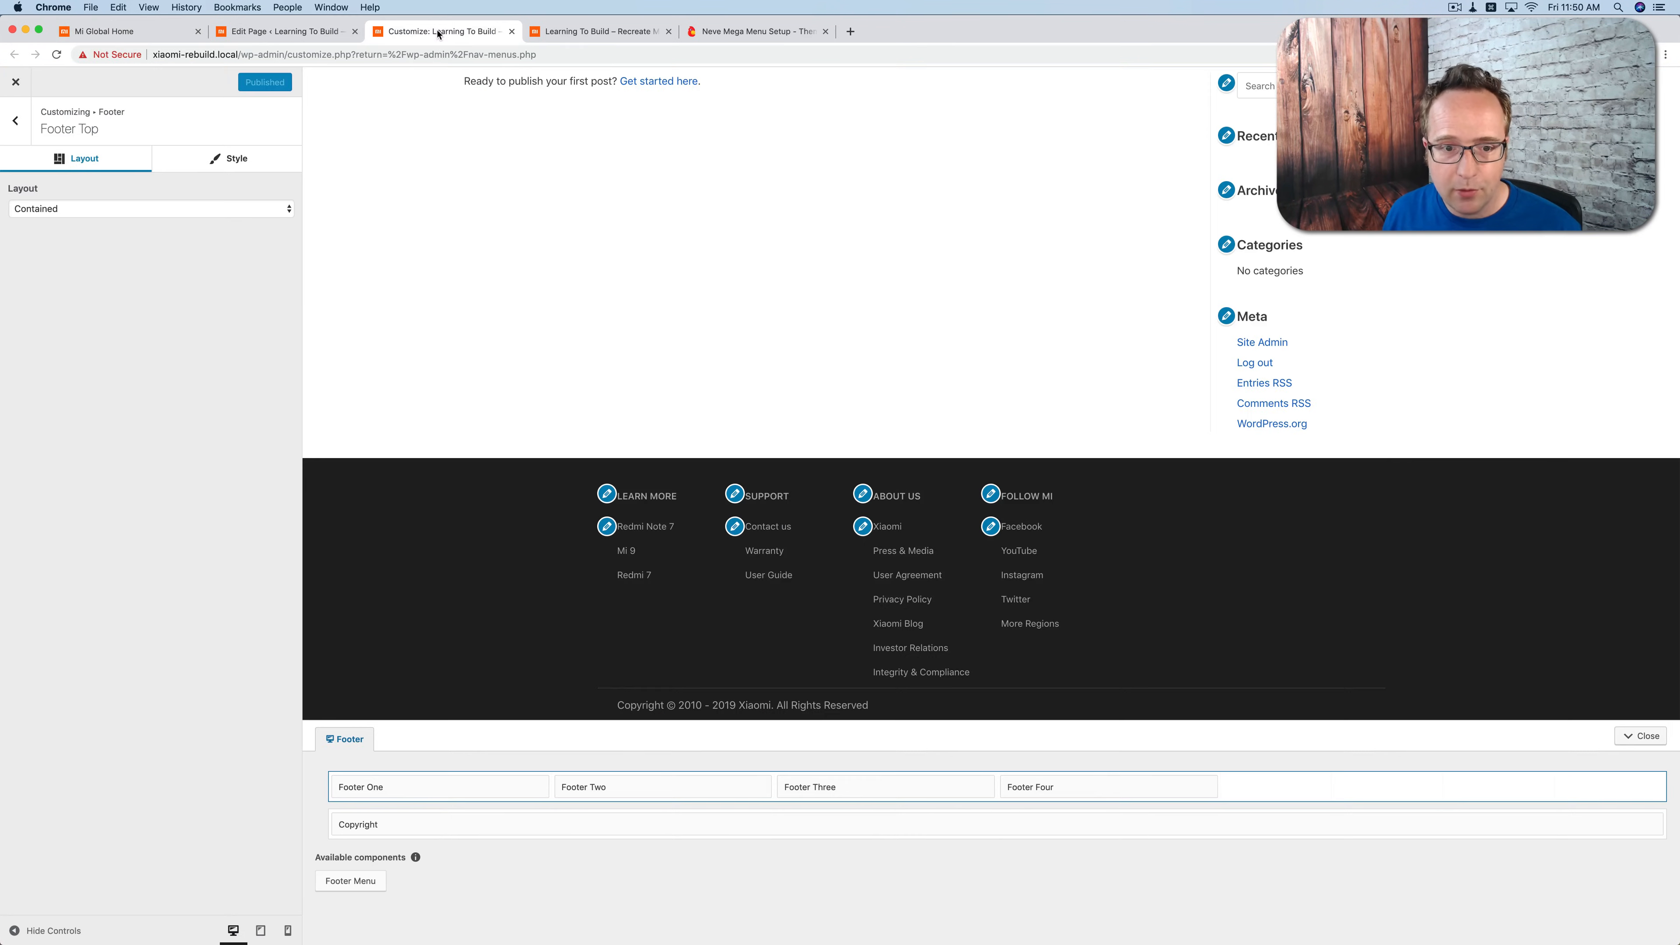
{"action": "left_click", "coordinate": [284, 31]}
{"action": "scroll", "coordinate": [499, 356], "scroll_direction": "up", "scroll_amount": 1}
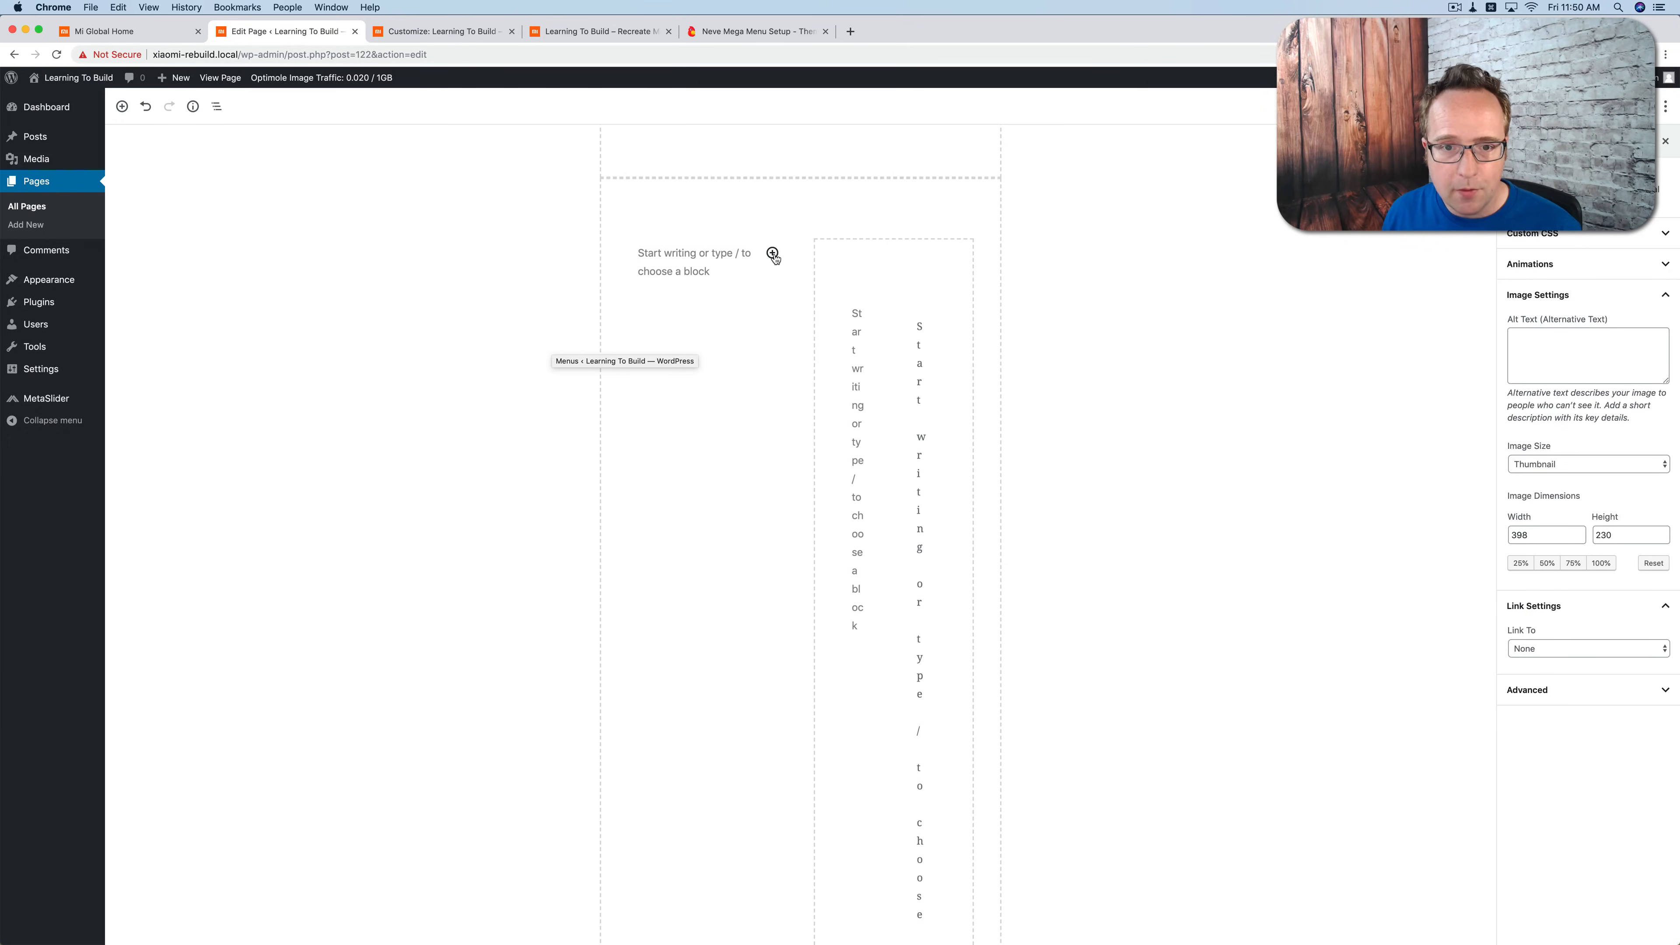
{"action": "left_click", "coordinate": [774, 256]}
{"action": "left_click", "coordinate": [773, 235]}
{"action": "left_click", "coordinate": [967, 357]}
{"action": "left_click", "coordinate": [697, 356]}
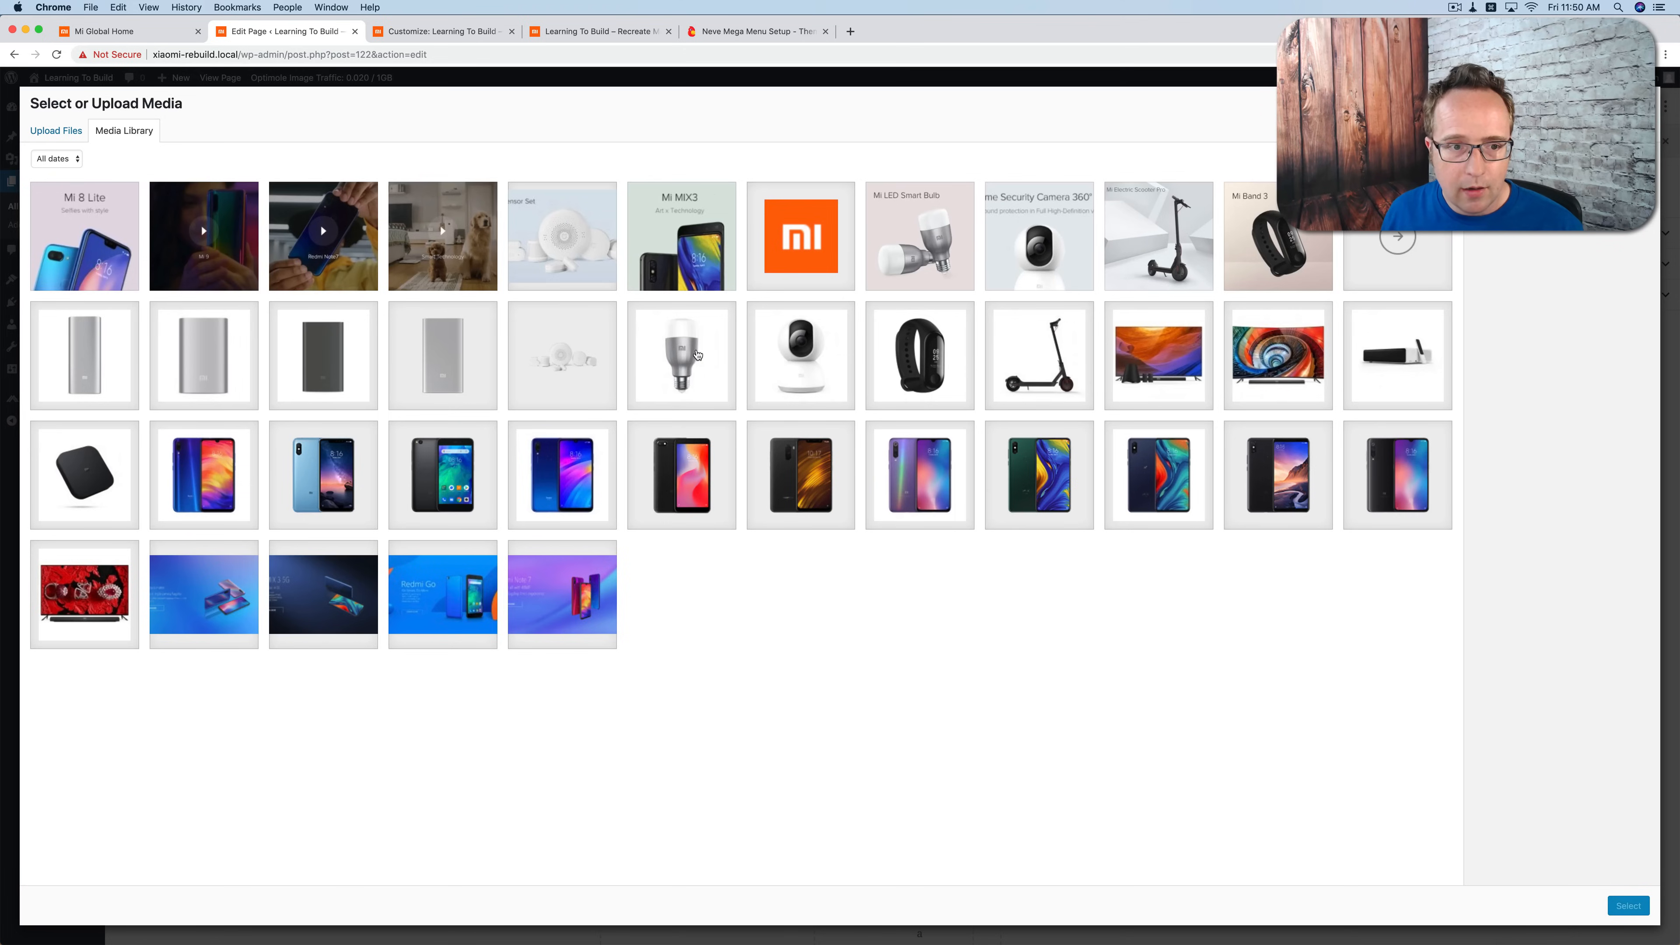
{"action": "left_click", "coordinate": [1159, 236]}
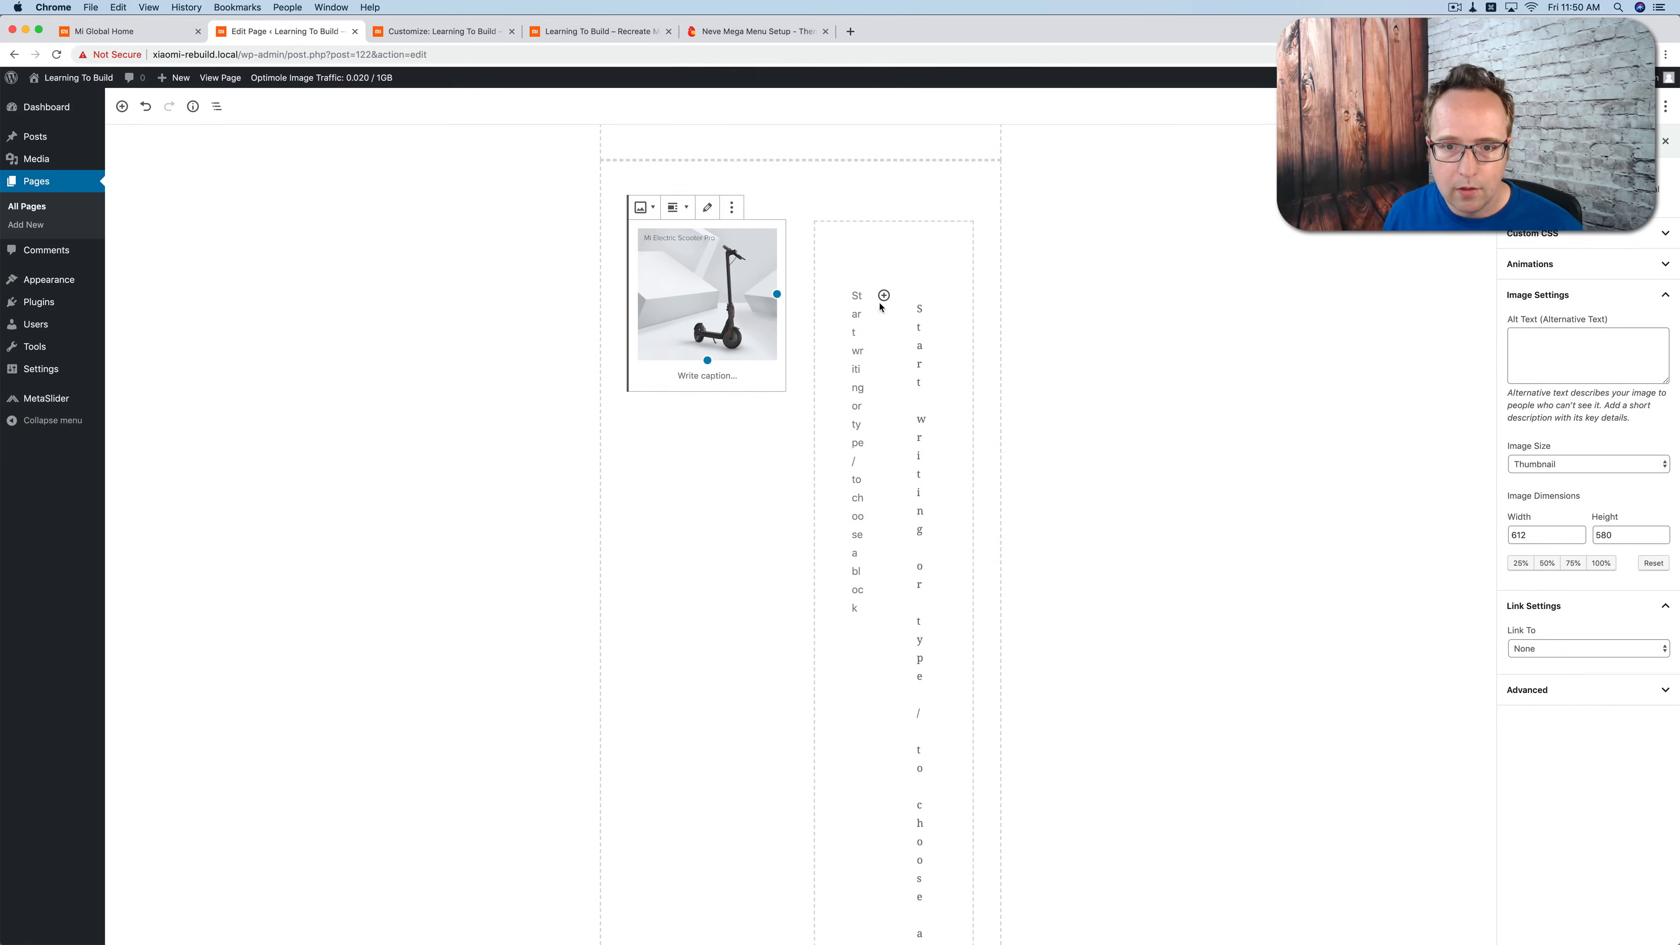
Step: Fill the nested sections beside the scooter with the Mi Band 3, Mi LED Smart Bulb and, in the lower one, Mi Smart Sensor Set images
{"action": "left_click", "coordinate": [870, 513]}
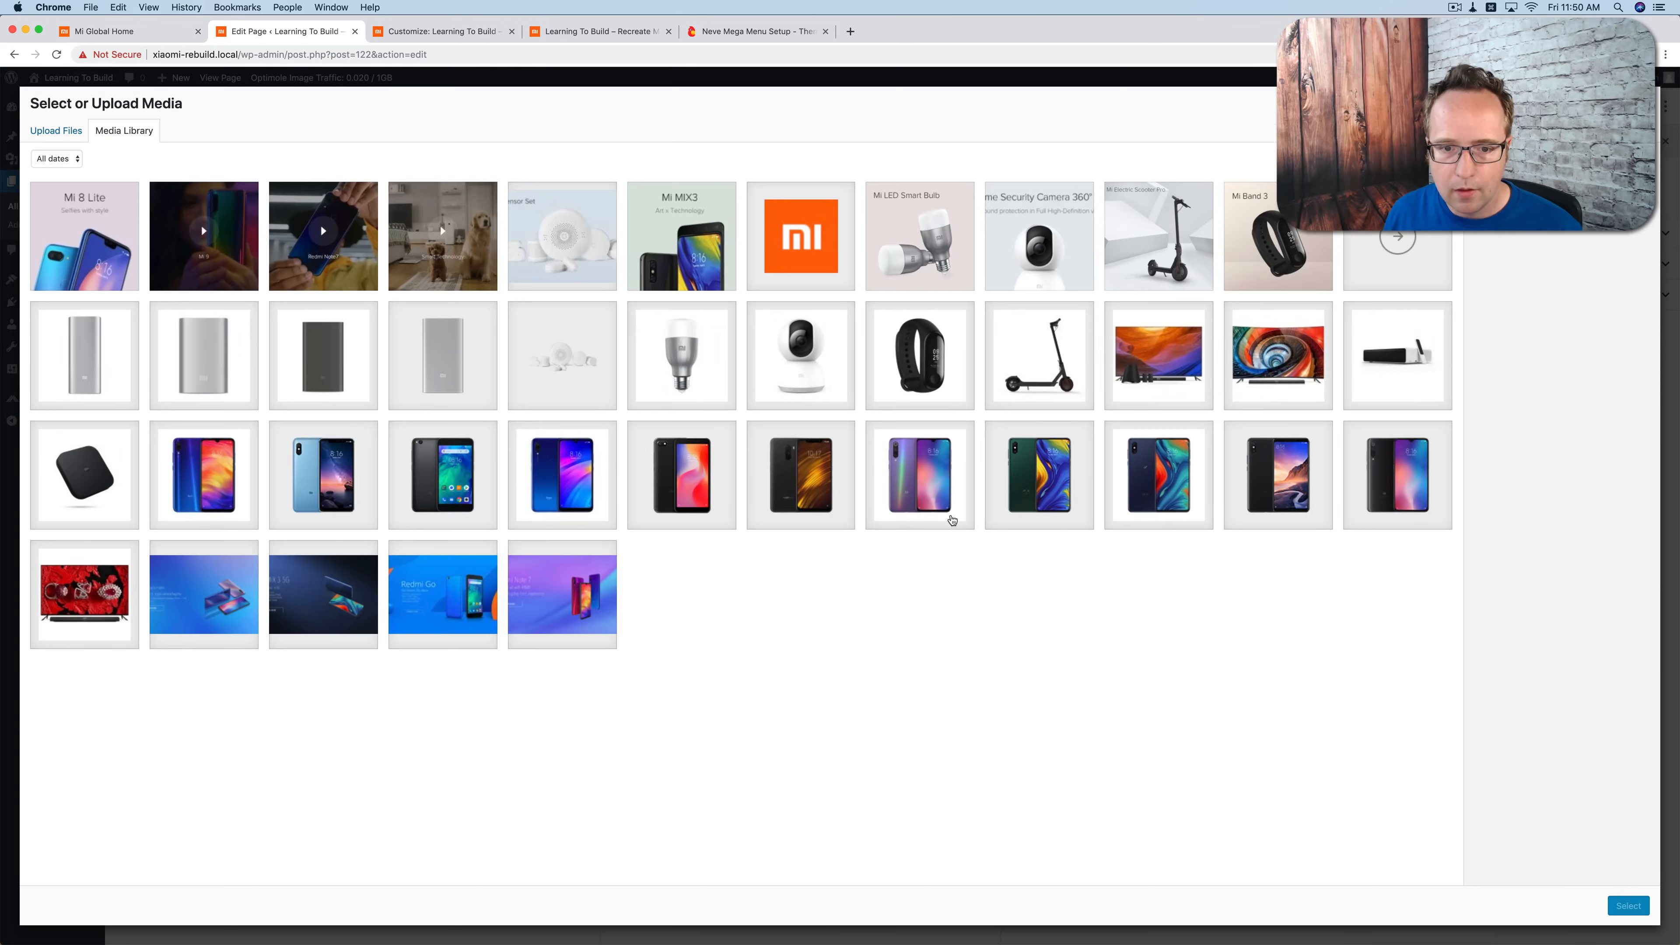
{"action": "left_click", "coordinate": [692, 383]}
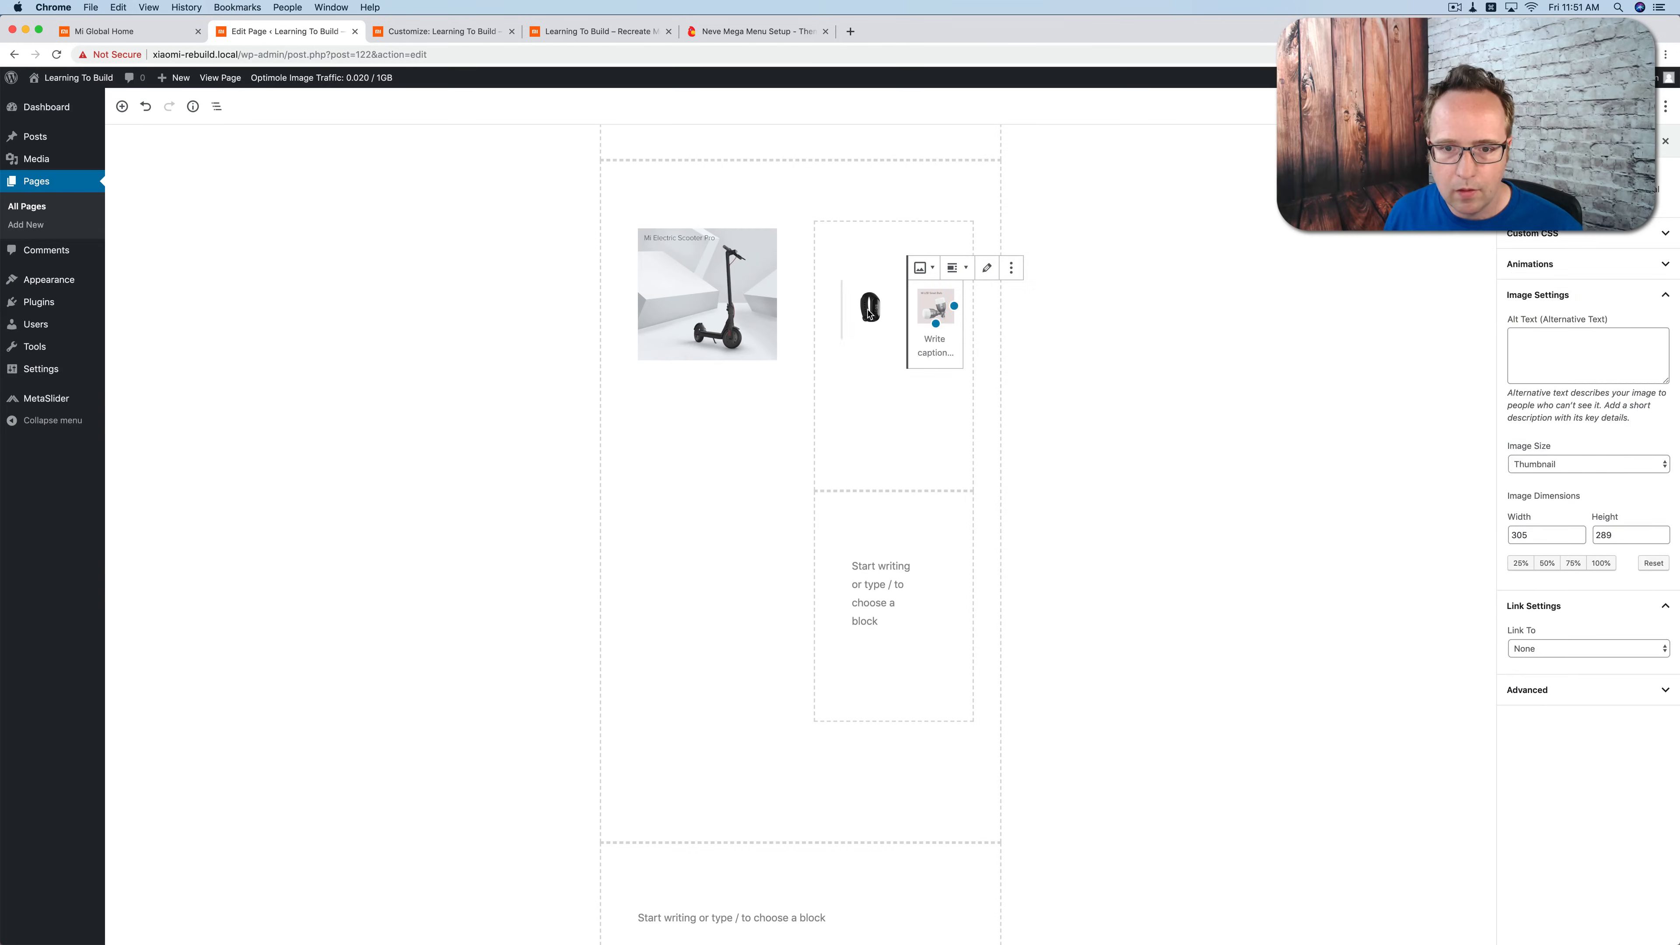
{"action": "left_click", "coordinate": [858, 268]}
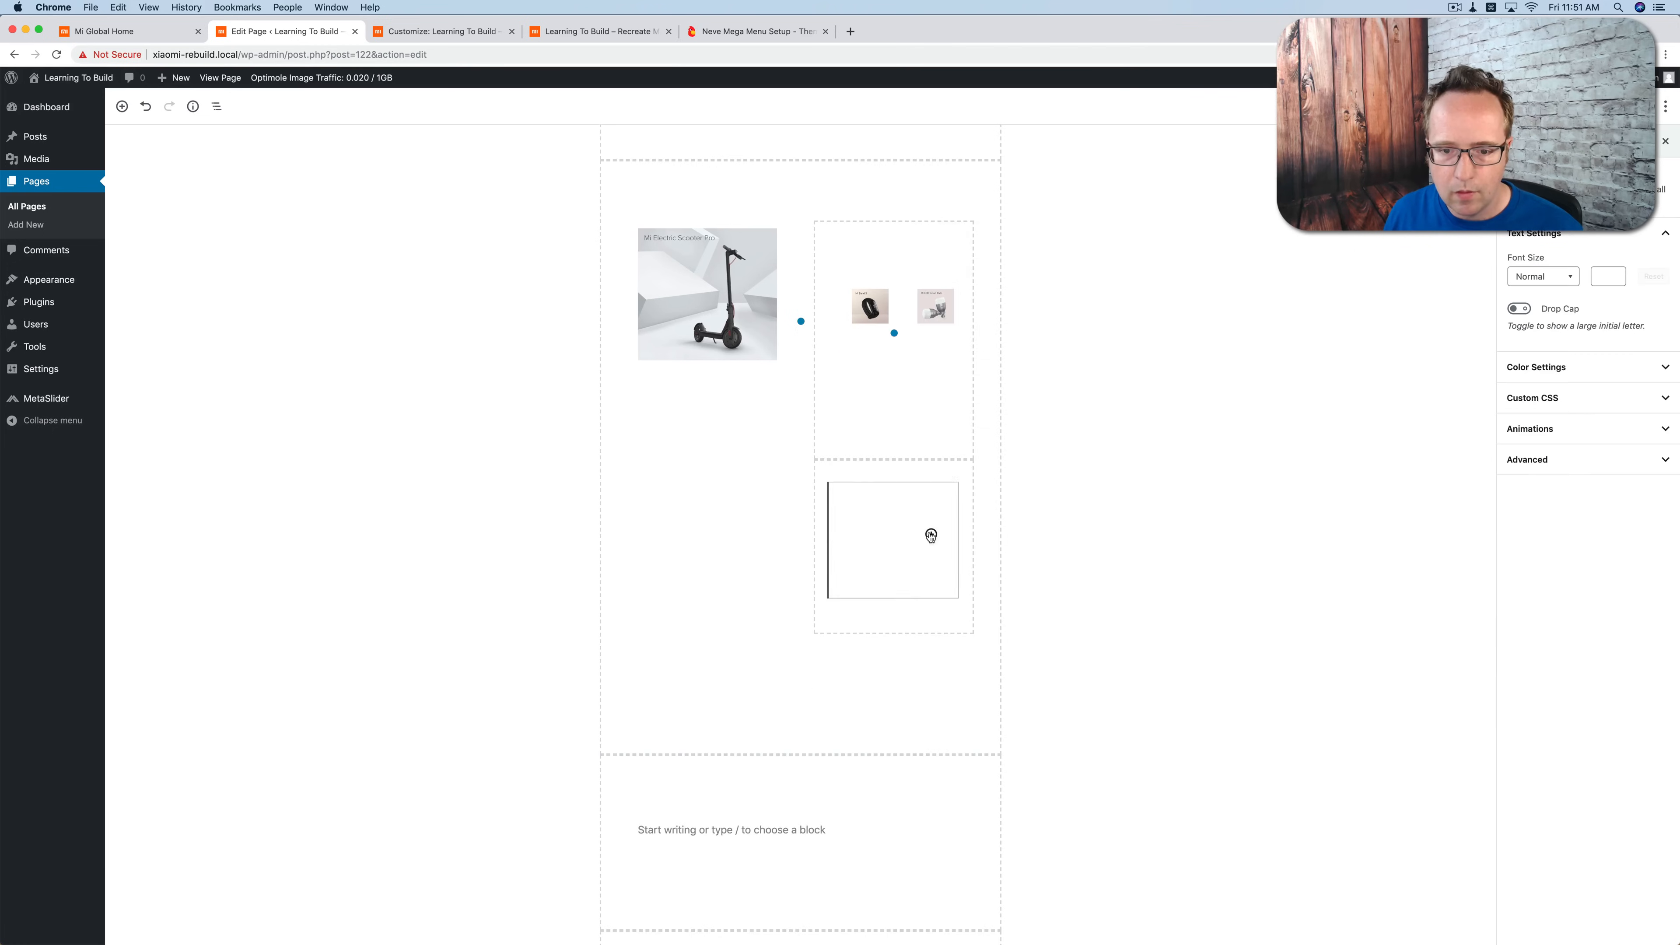
{"action": "left_click", "coordinate": [893, 671]}
{"action": "left_click", "coordinate": [563, 233]}
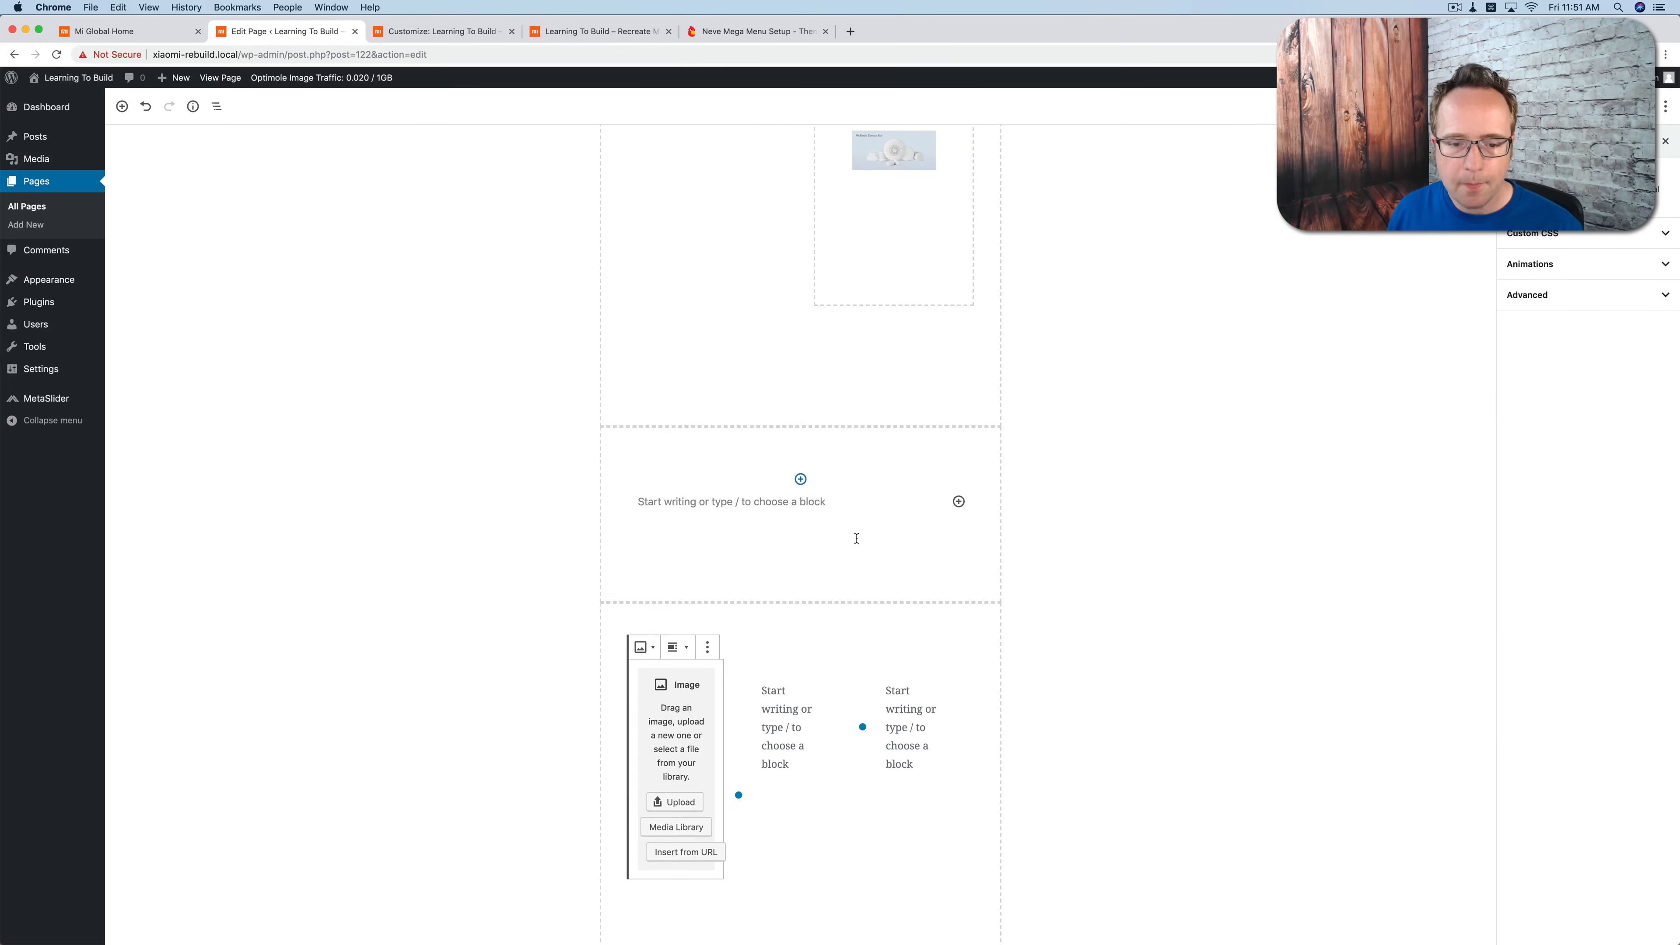
Step: Following Mi Global's video order, add the Redmi Note7 and Mi 9 thumbnails to the first two columns of the last section
{"action": "left_click", "coordinate": [679, 825]}
{"action": "left_click", "coordinate": [323, 235]}
{"action": "left_click", "coordinate": [1627, 907]}
{"action": "left_click", "coordinate": [835, 679]}
{"action": "left_click", "coordinate": [1029, 487]}
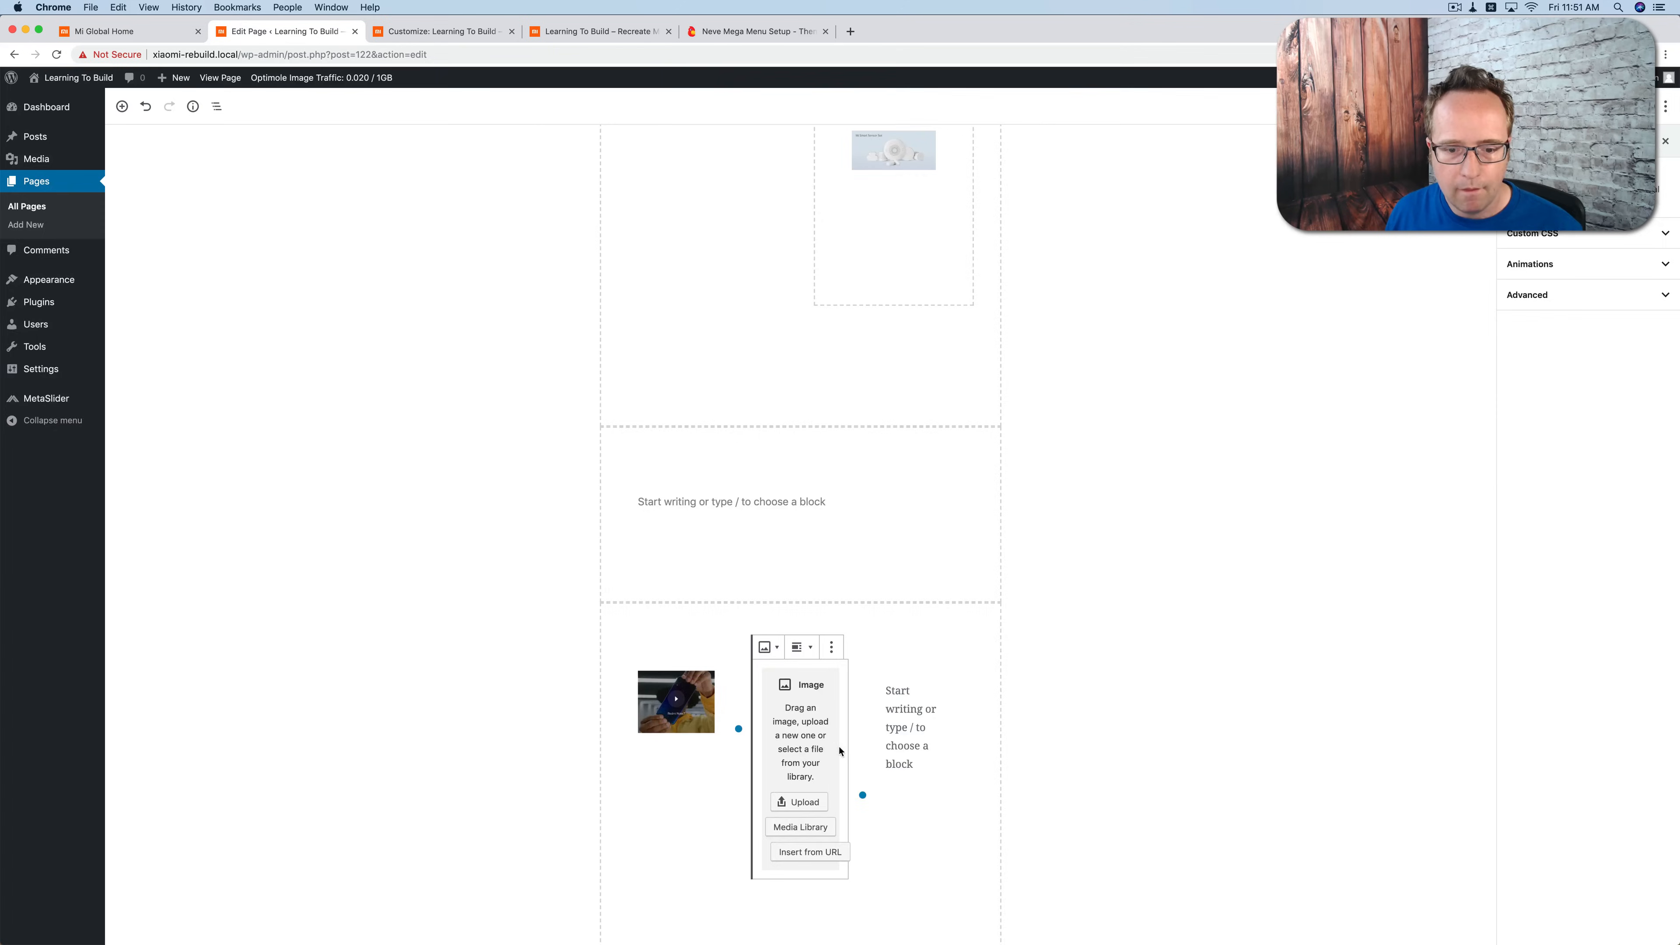
{"action": "left_click", "coordinate": [801, 827]}
{"action": "left_click", "coordinate": [314, 234]}
{"action": "left_click", "coordinate": [1627, 906]}
Step: Insert an Image block with the Smart Technology video thumbnail in the third column of the last section
{"action": "left_click", "coordinate": [907, 745]}
{"action": "left_click", "coordinate": [958, 679]}
{"action": "left_click", "coordinate": [1147, 500]}
{"action": "left_click", "coordinate": [956, 647]}
{"action": "left_click", "coordinate": [996, 836]}
{"action": "left_click", "coordinate": [957, 687]}
{"action": "left_click", "coordinate": [1077, 500]}
{"action": "left_click", "coordinate": [925, 826]}
{"action": "left_click", "coordinate": [442, 234]}
{"action": "left_click", "coordinate": [1624, 905]}
{"action": "left_click", "coordinate": [1016, 709]}
Step: Check Mi Global's Star Products title and add an Advanced Heading reading "Star Products" to the empty section above the scooter image
{"action": "scroll", "coordinate": [974, 721], "scroll_direction": "up", "scroll_amount": 10}
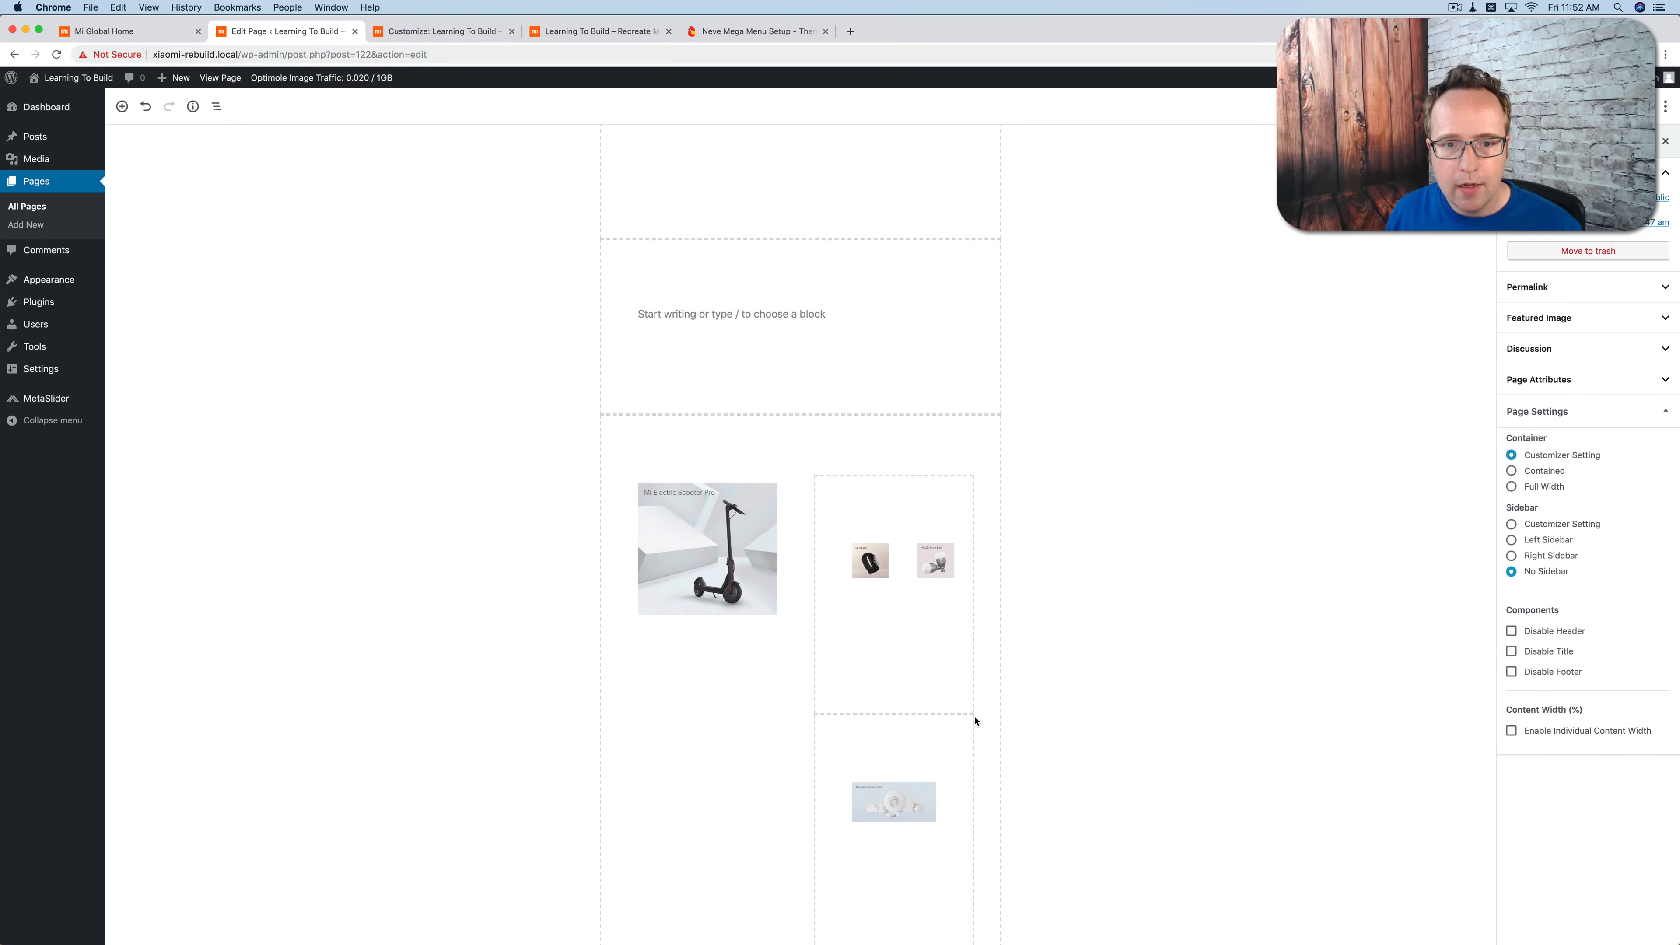
{"action": "left_click", "coordinate": [126, 31]}
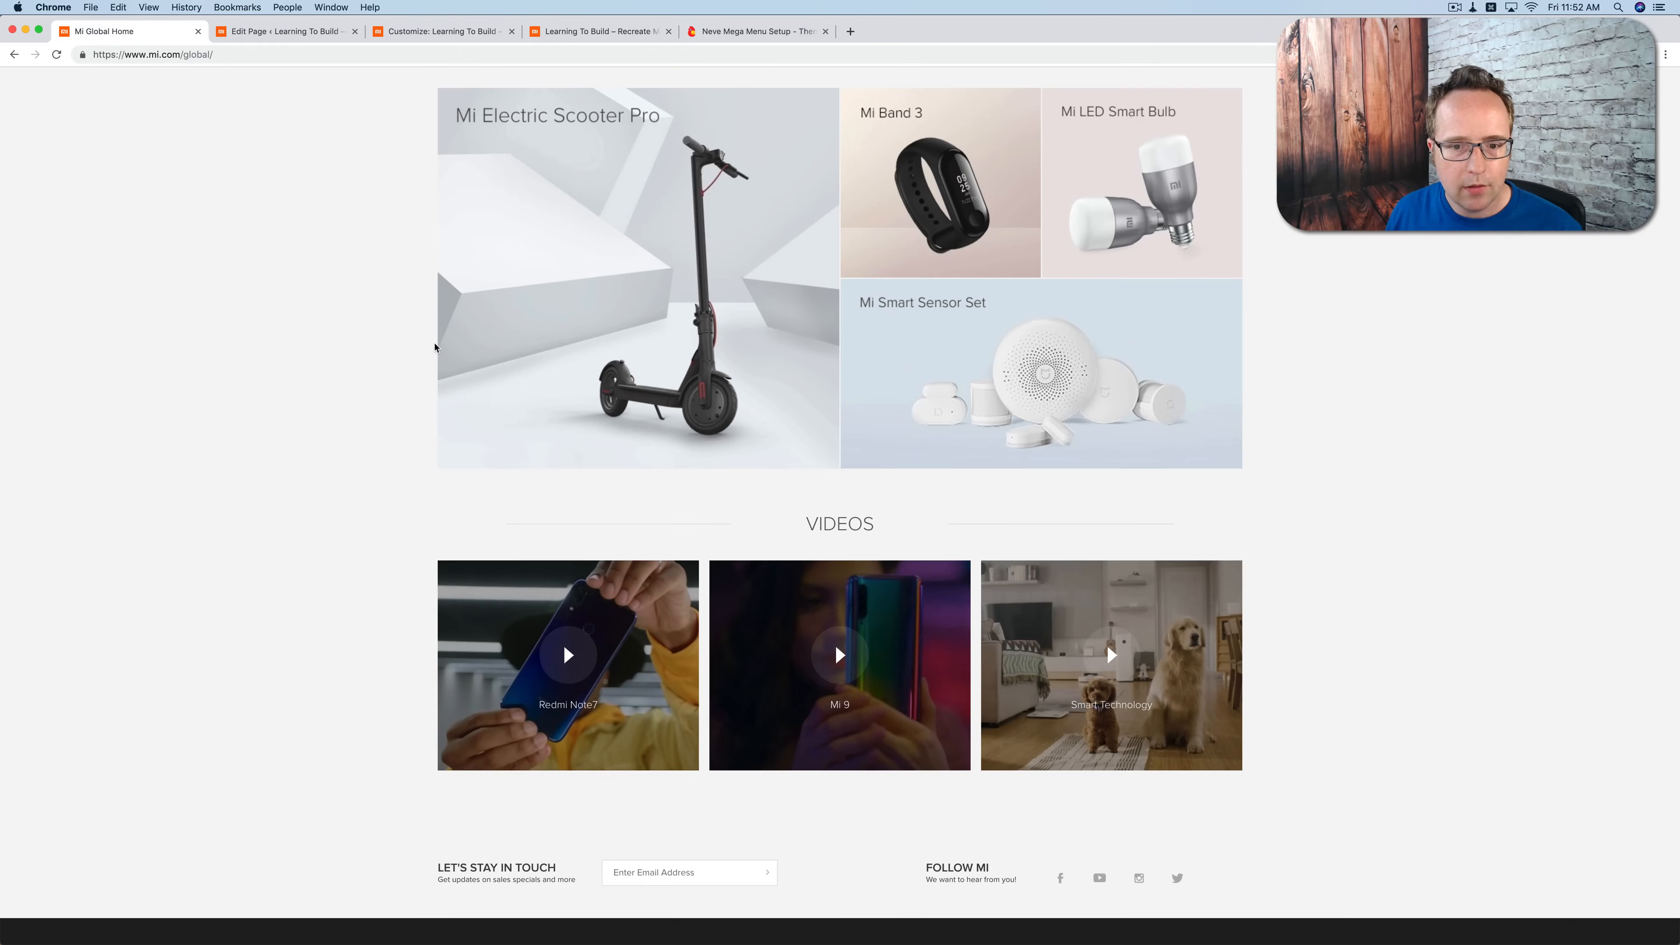
{"action": "scroll", "coordinate": [828, 199], "scroll_direction": "up", "scroll_amount": 3}
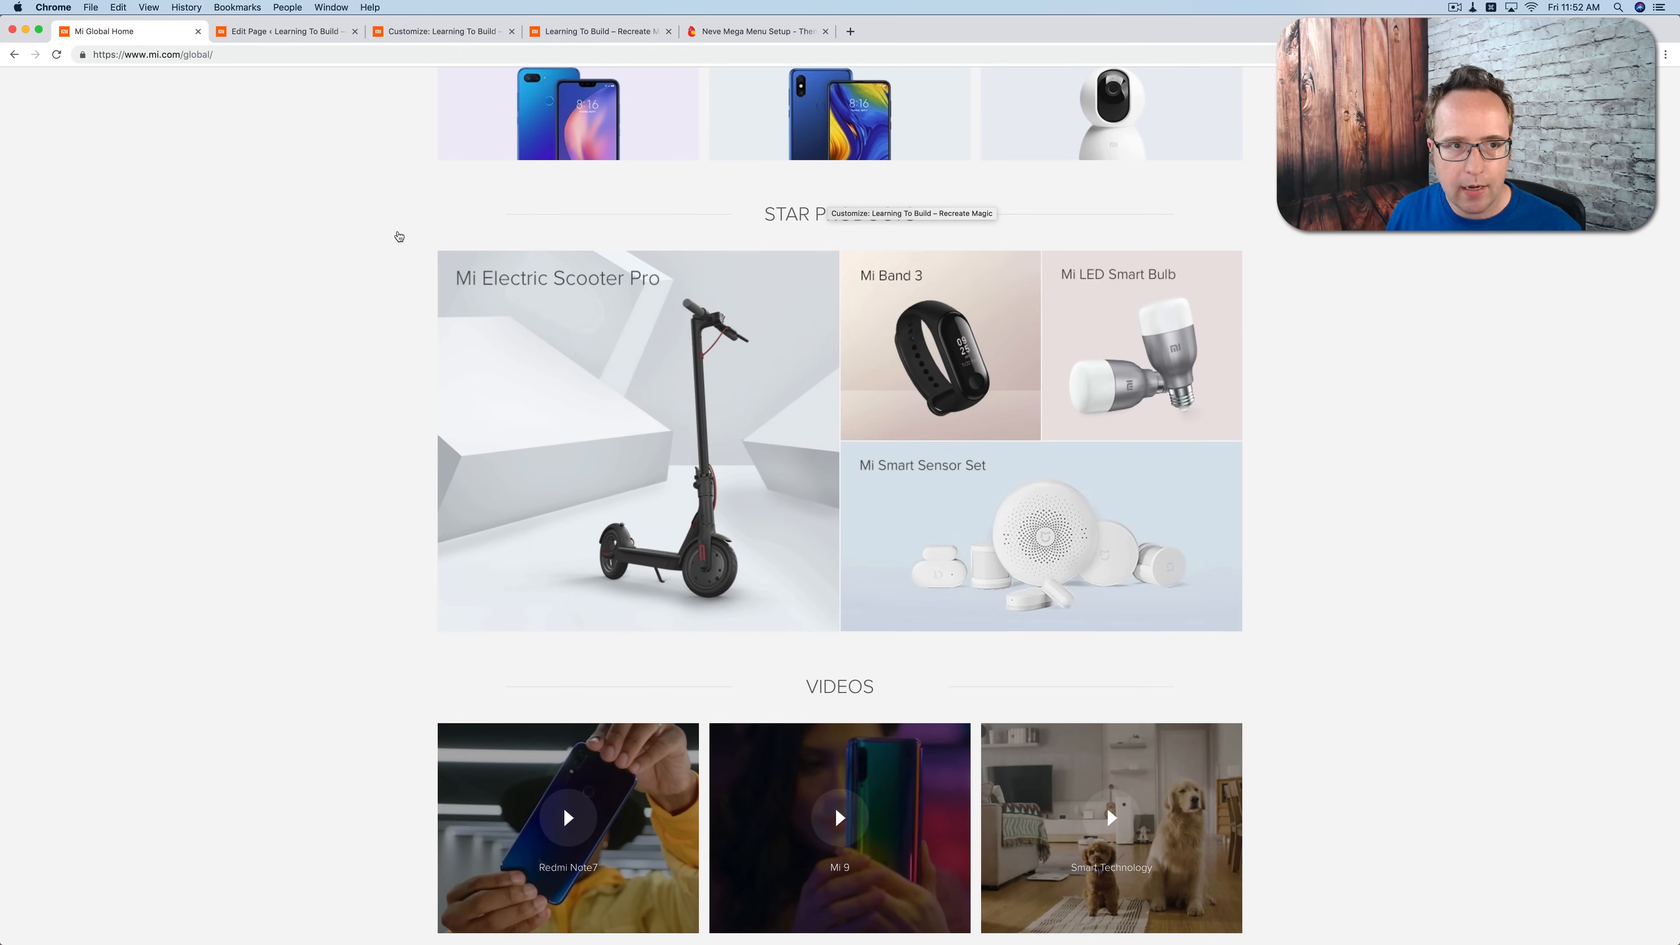
{"action": "left_click", "coordinate": [297, 35]}
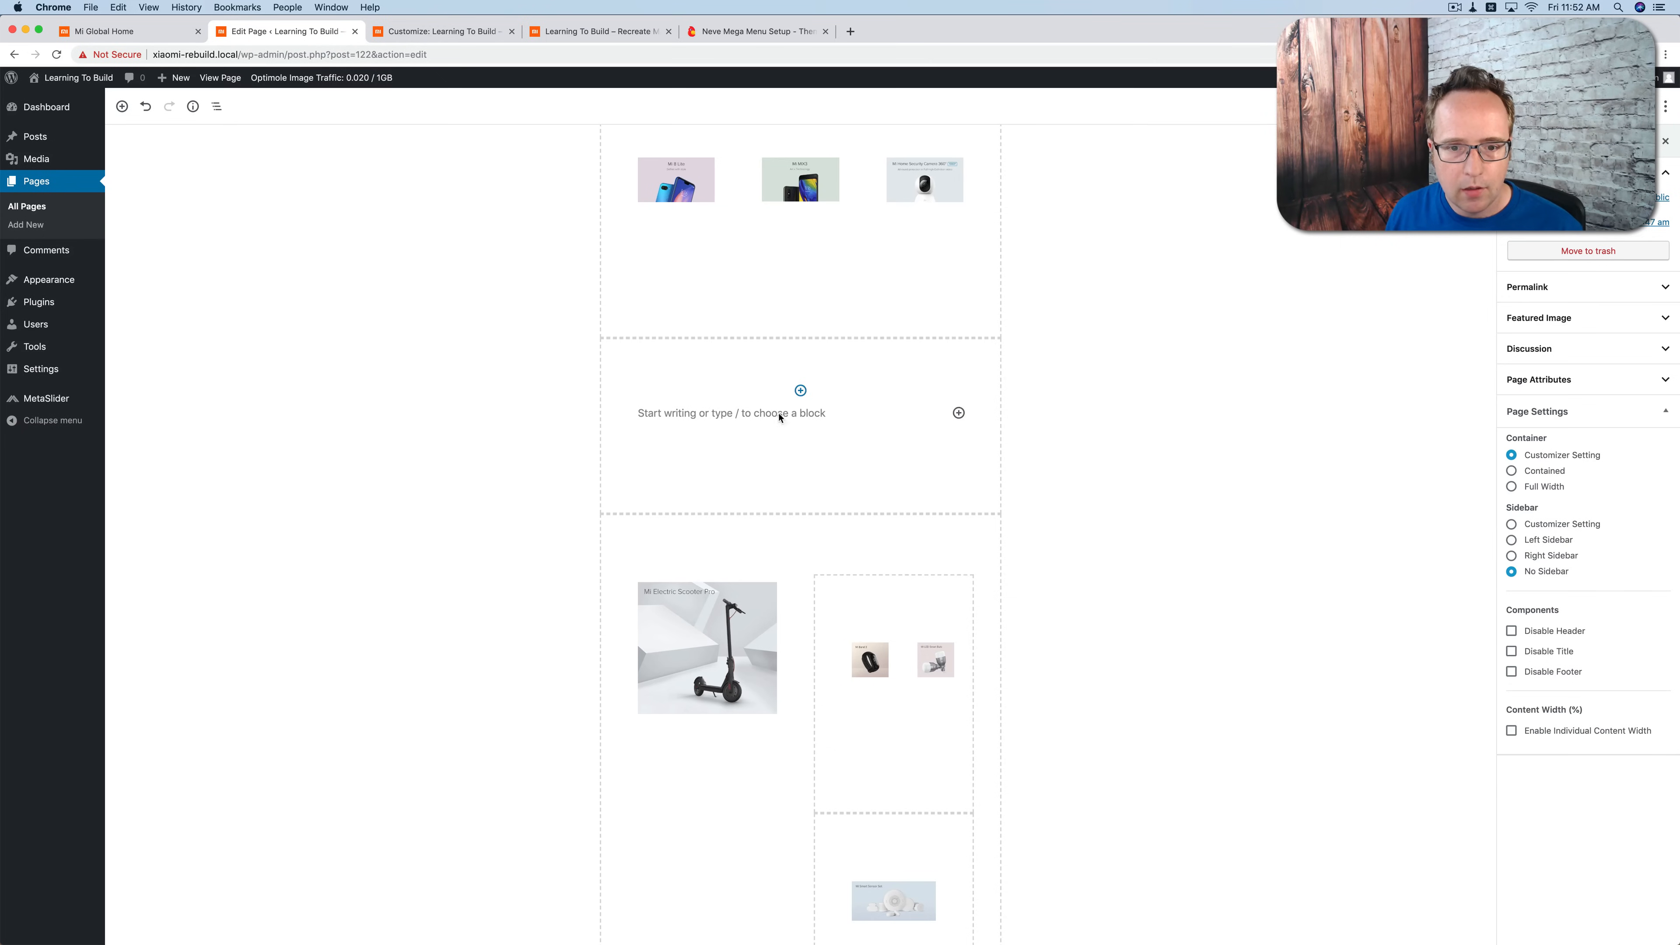
{"action": "left_click", "coordinate": [959, 413]}
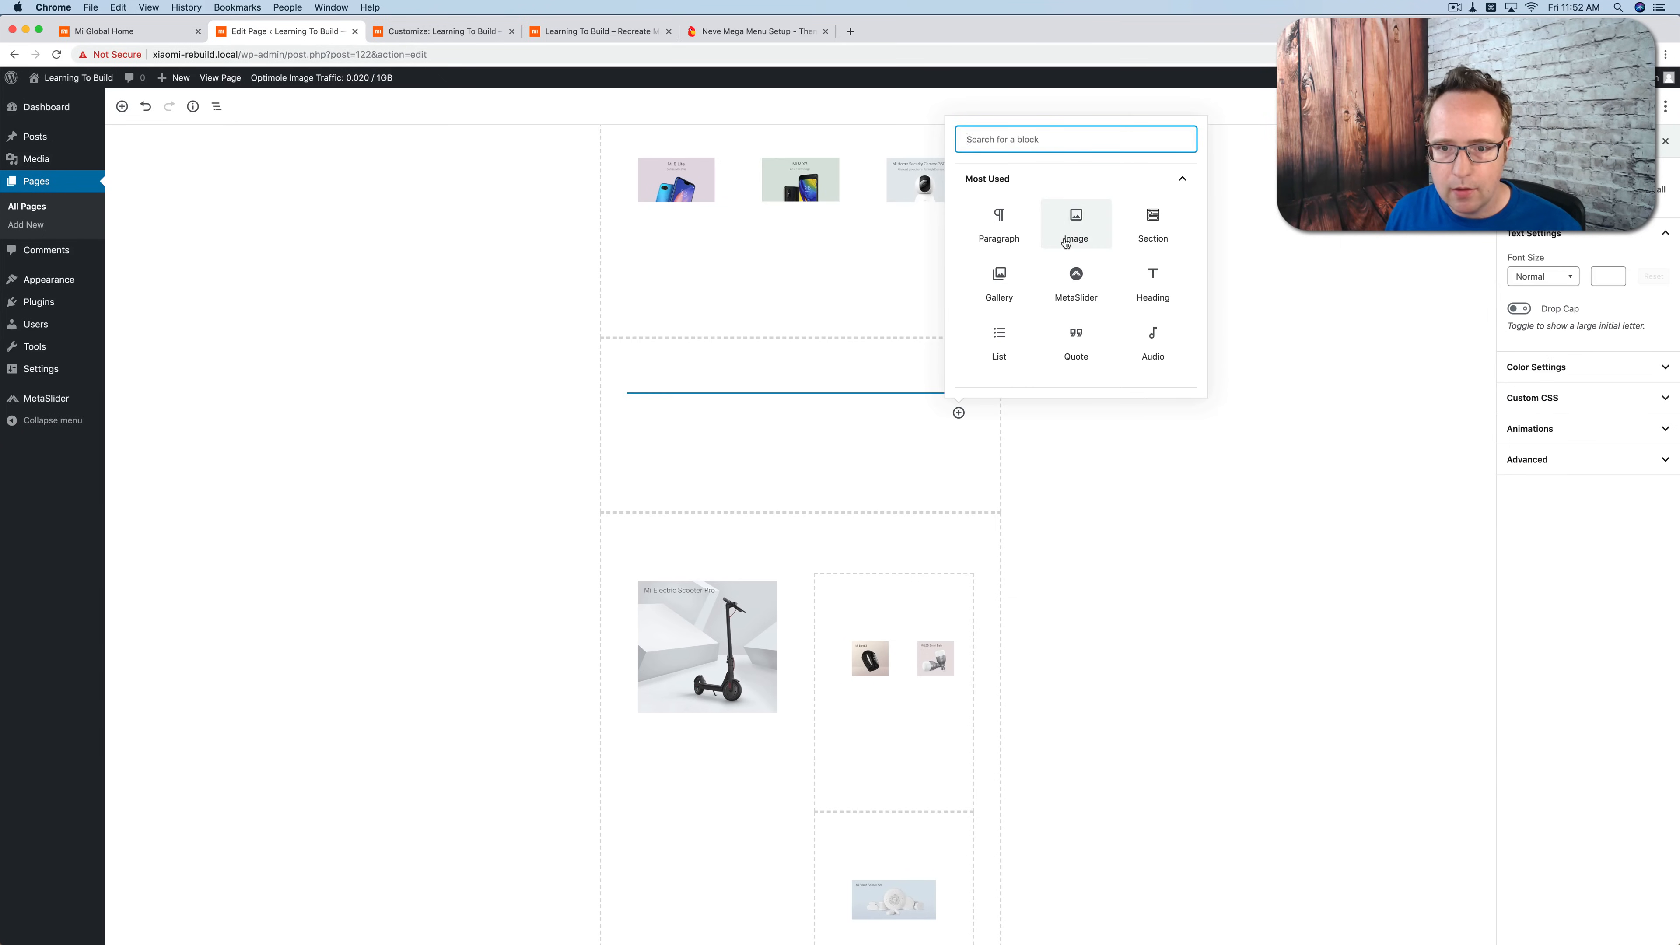
{"action": "type", "text": "head"}
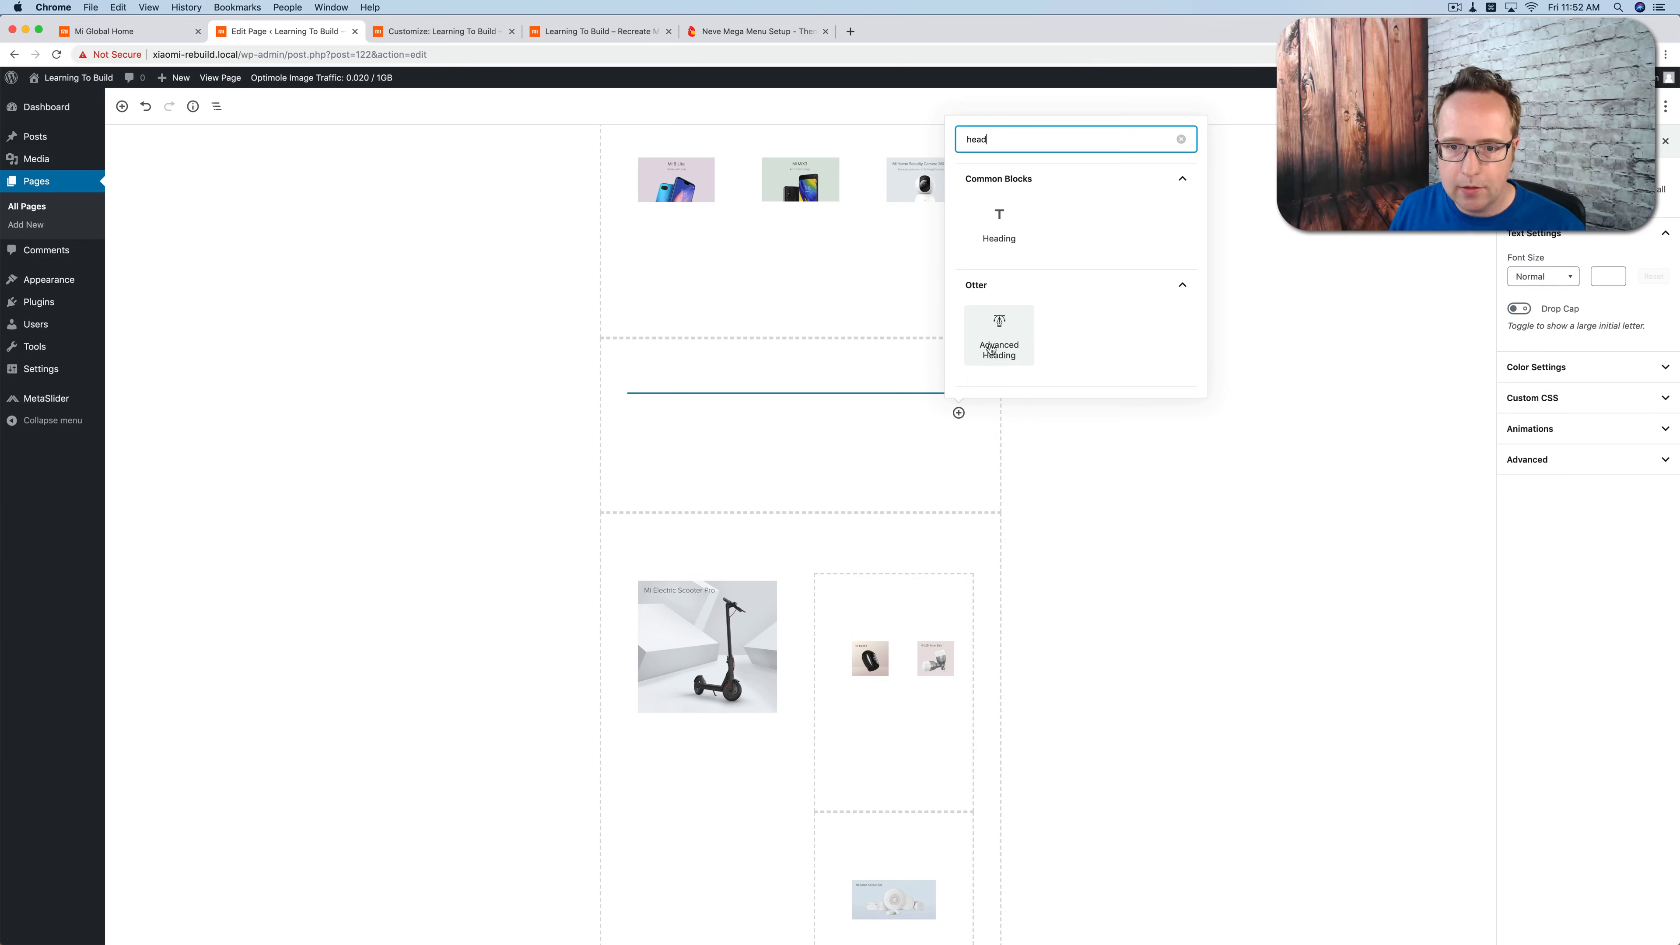
{"action": "left_click", "coordinate": [992, 335]}
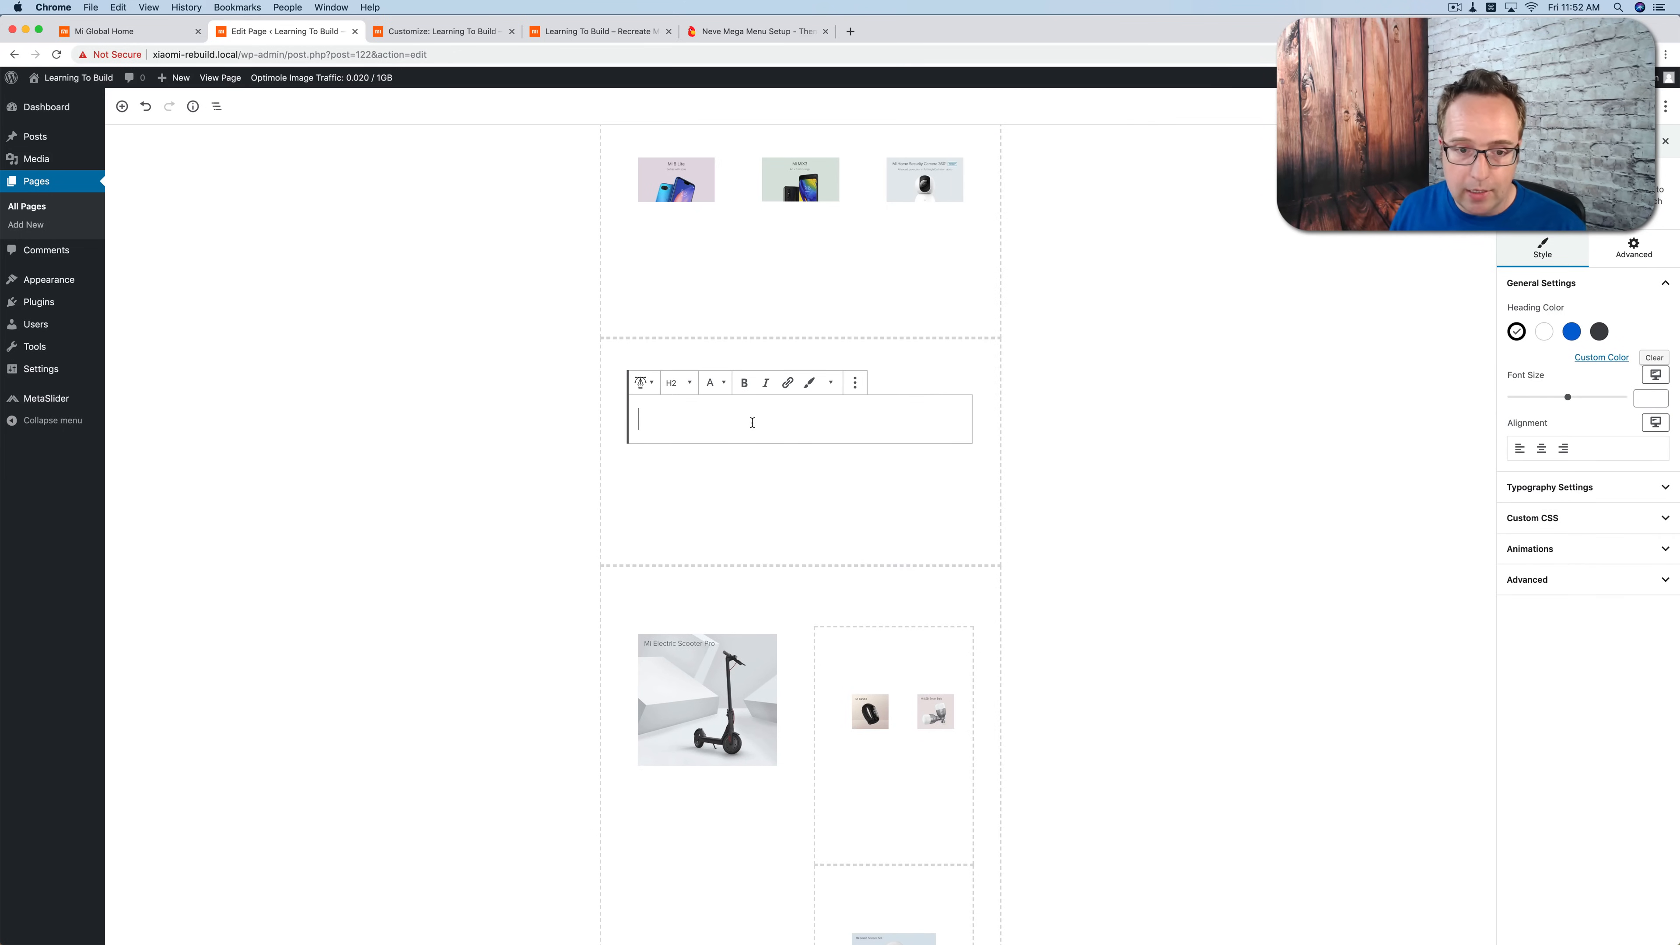
{"action": "type", "text": "Sta"}
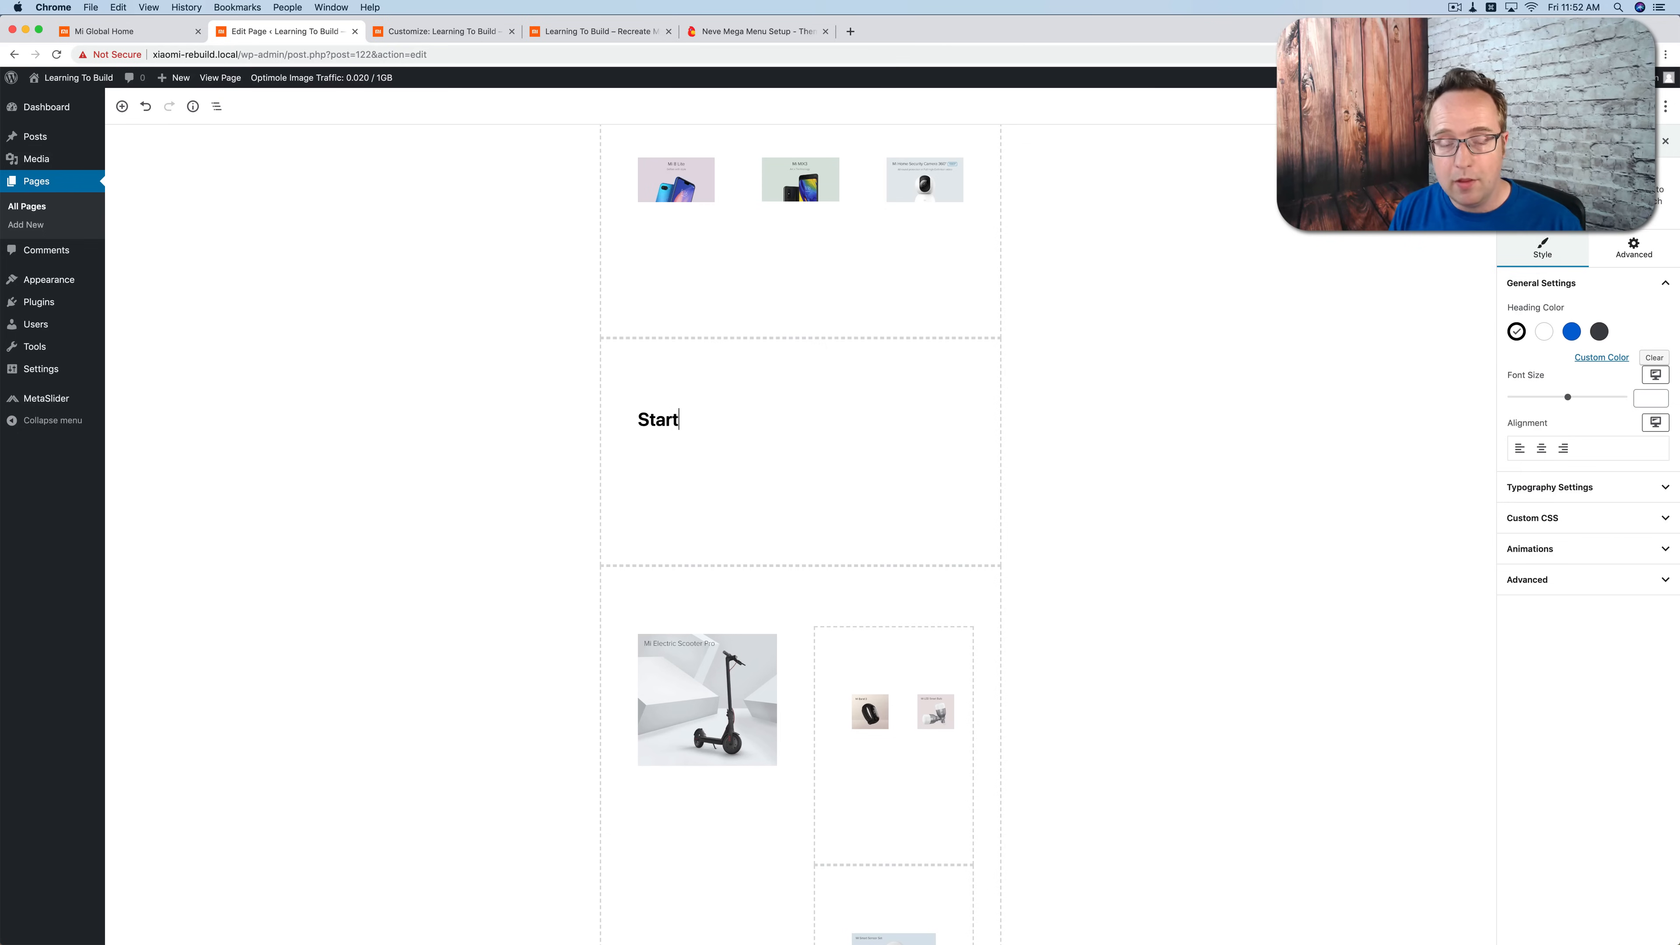
{"action": "type", "text": "r Product"}
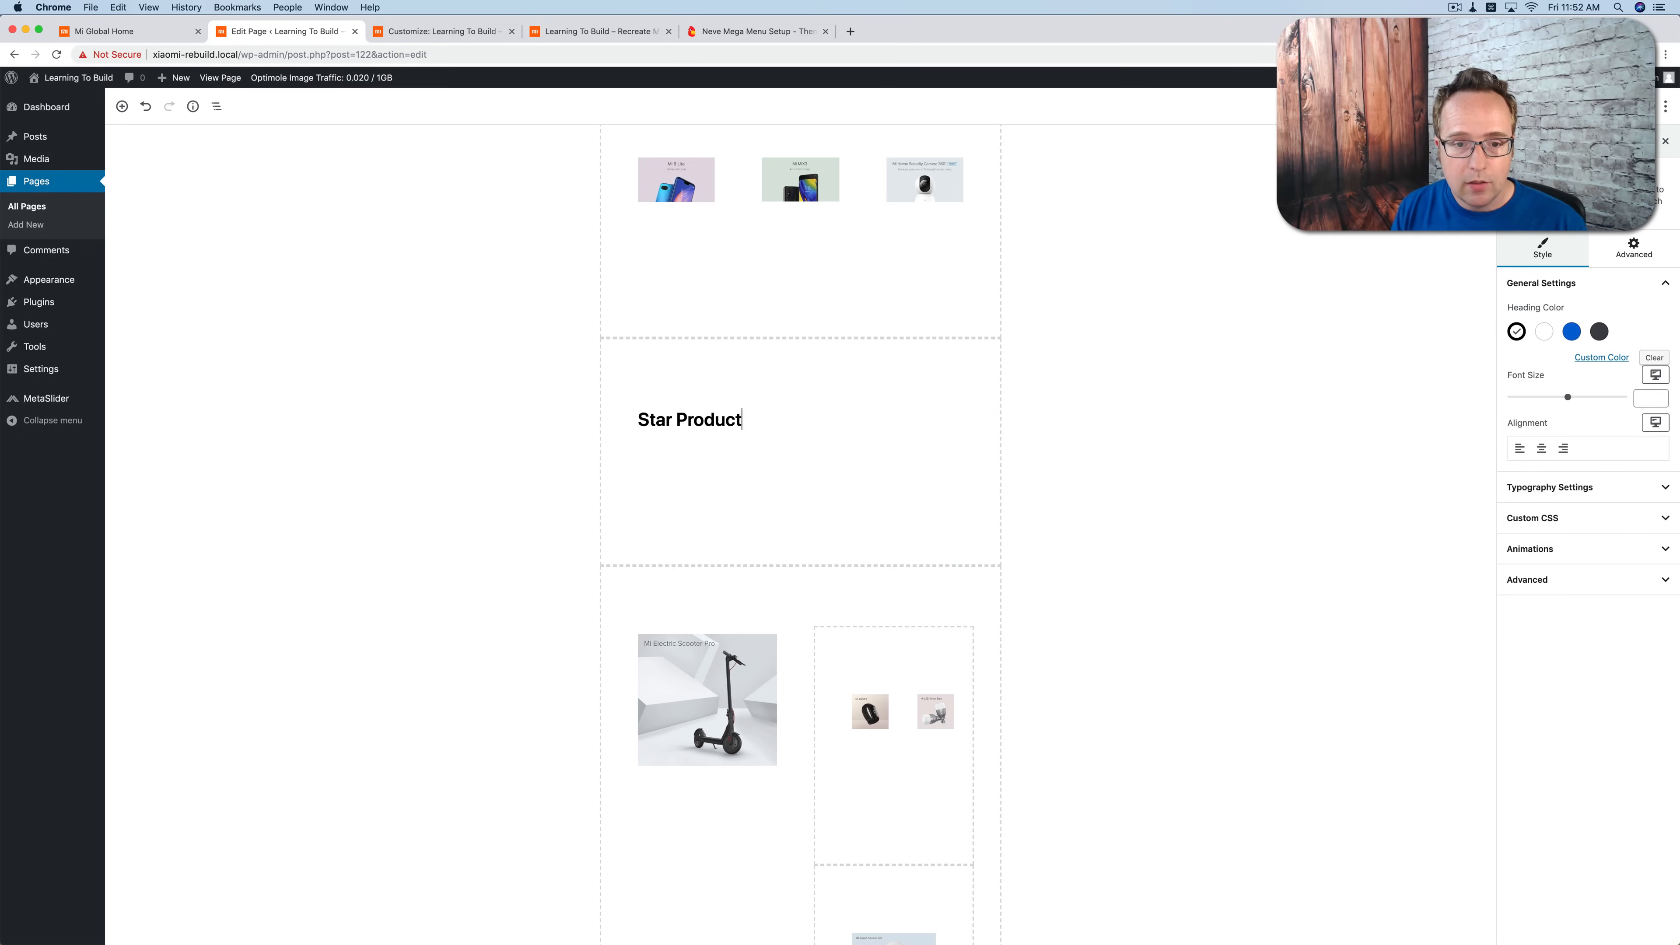
{"action": "type", "text": "s"}
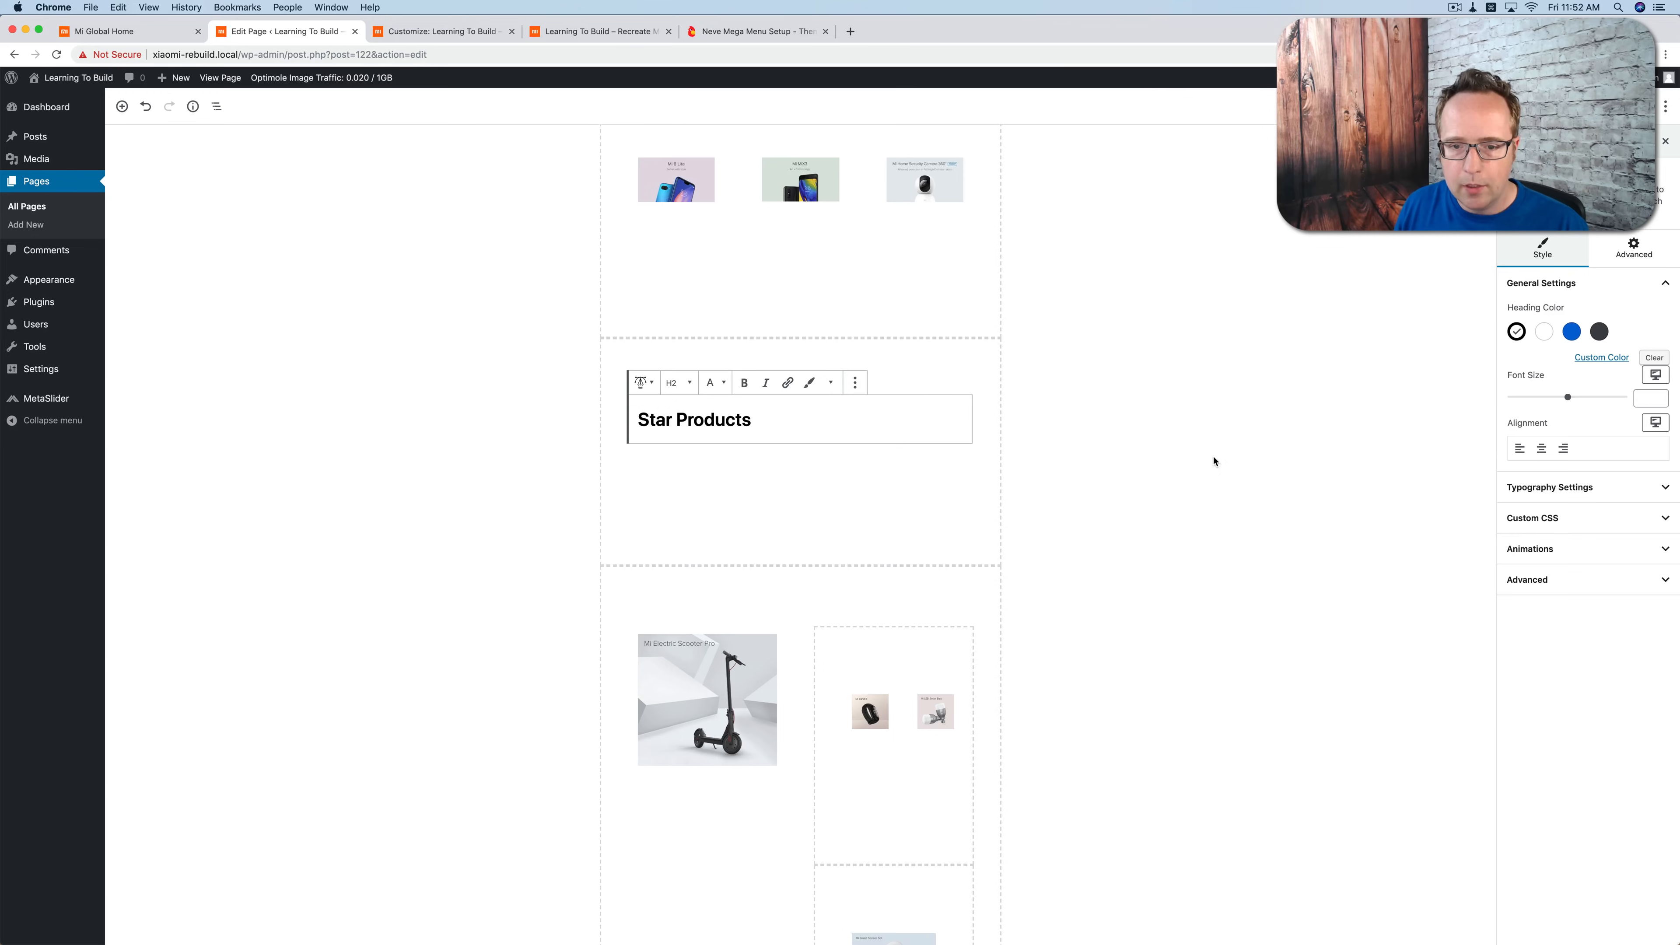
Step: Set the Star Products heading's font transform to Uppercase and center its alignment
{"action": "left_click", "coordinate": [1666, 490]}
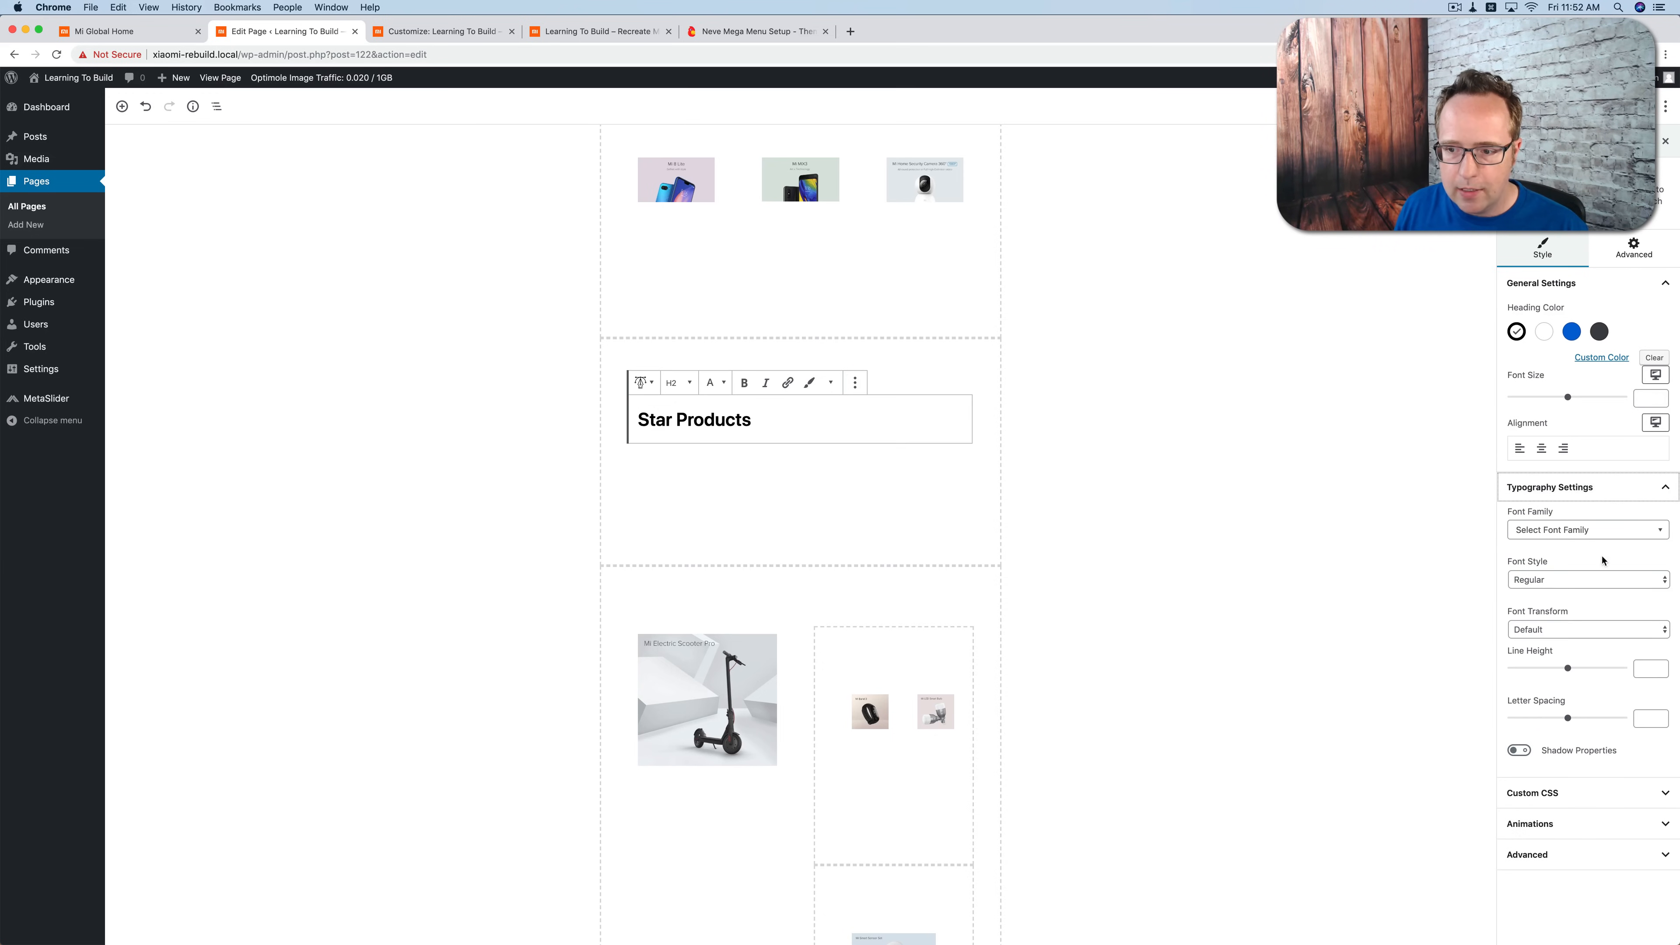
{"action": "left_click", "coordinate": [1528, 633]}
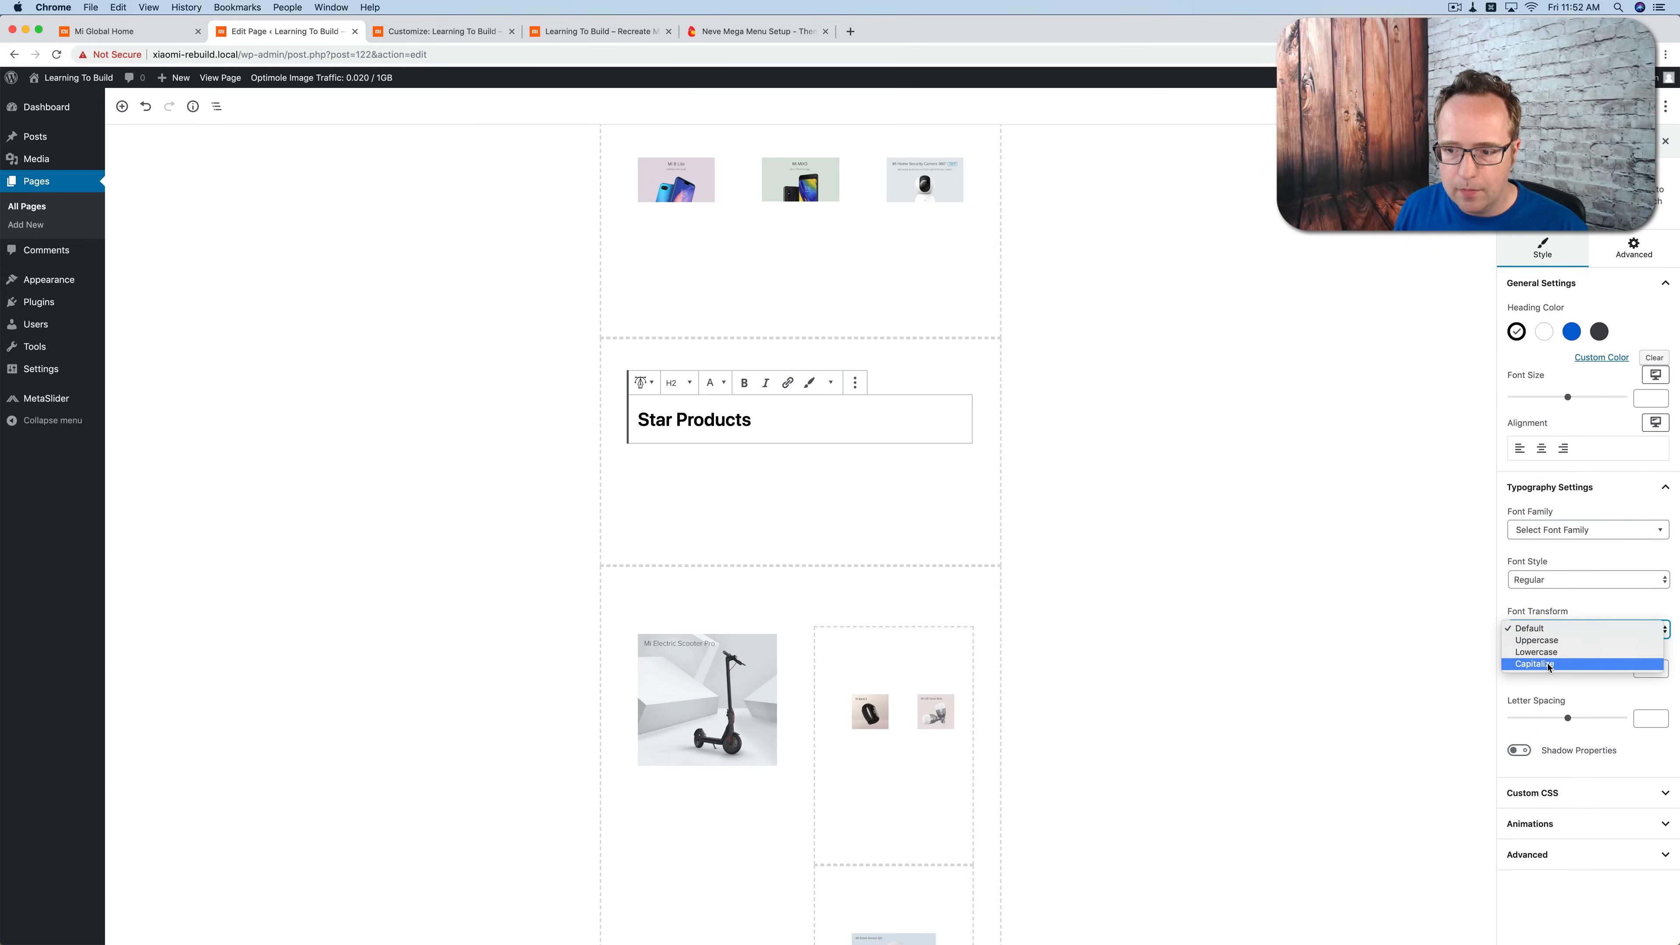
{"action": "left_click", "coordinate": [1545, 640]}
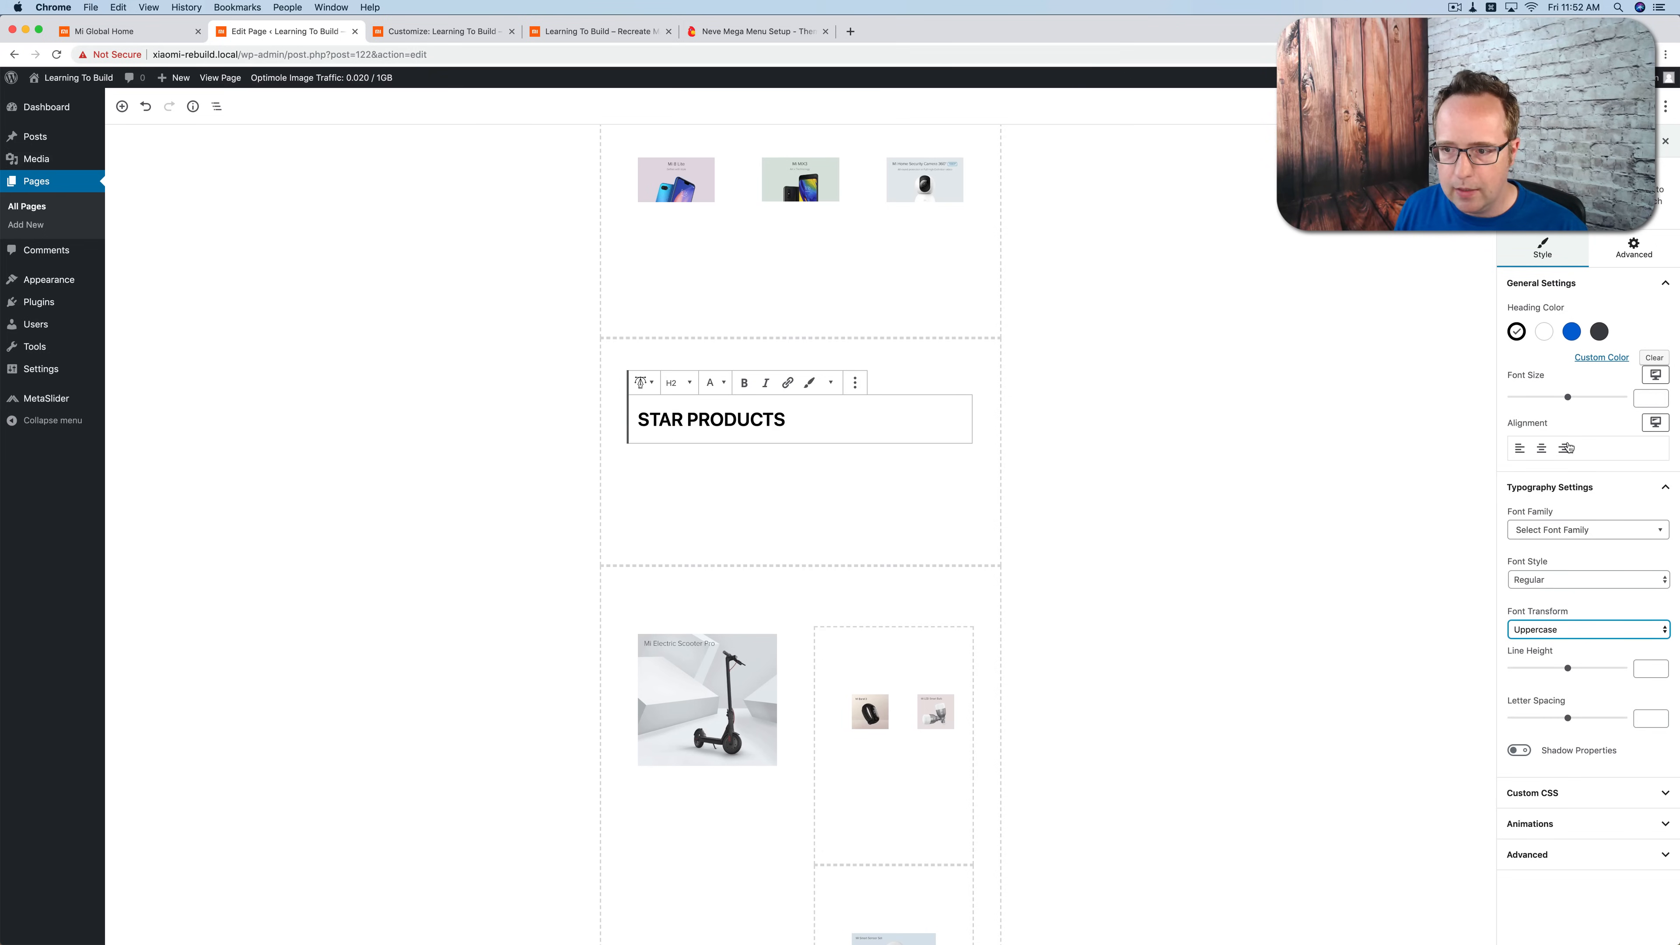
{"action": "left_click", "coordinate": [1541, 448]}
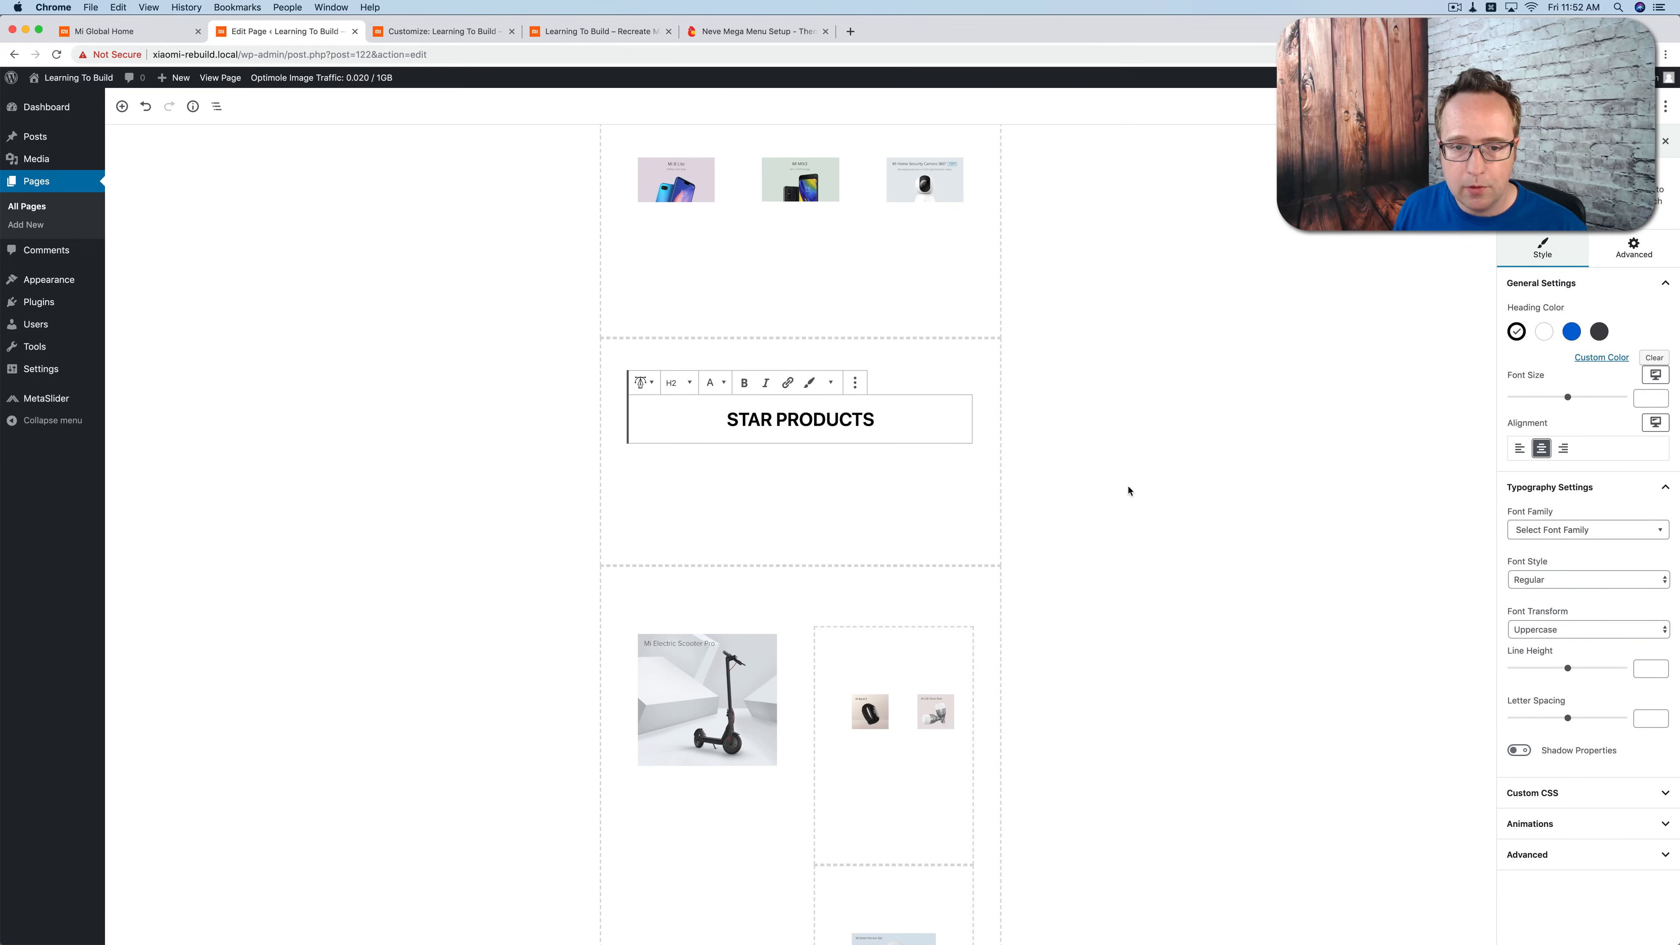
Step: Insert an Advanced Heading reading "Videos" in the empty section above the three video thumbnails
{"action": "scroll", "coordinate": [1129, 490], "scroll_direction": "down", "scroll_amount": 10}
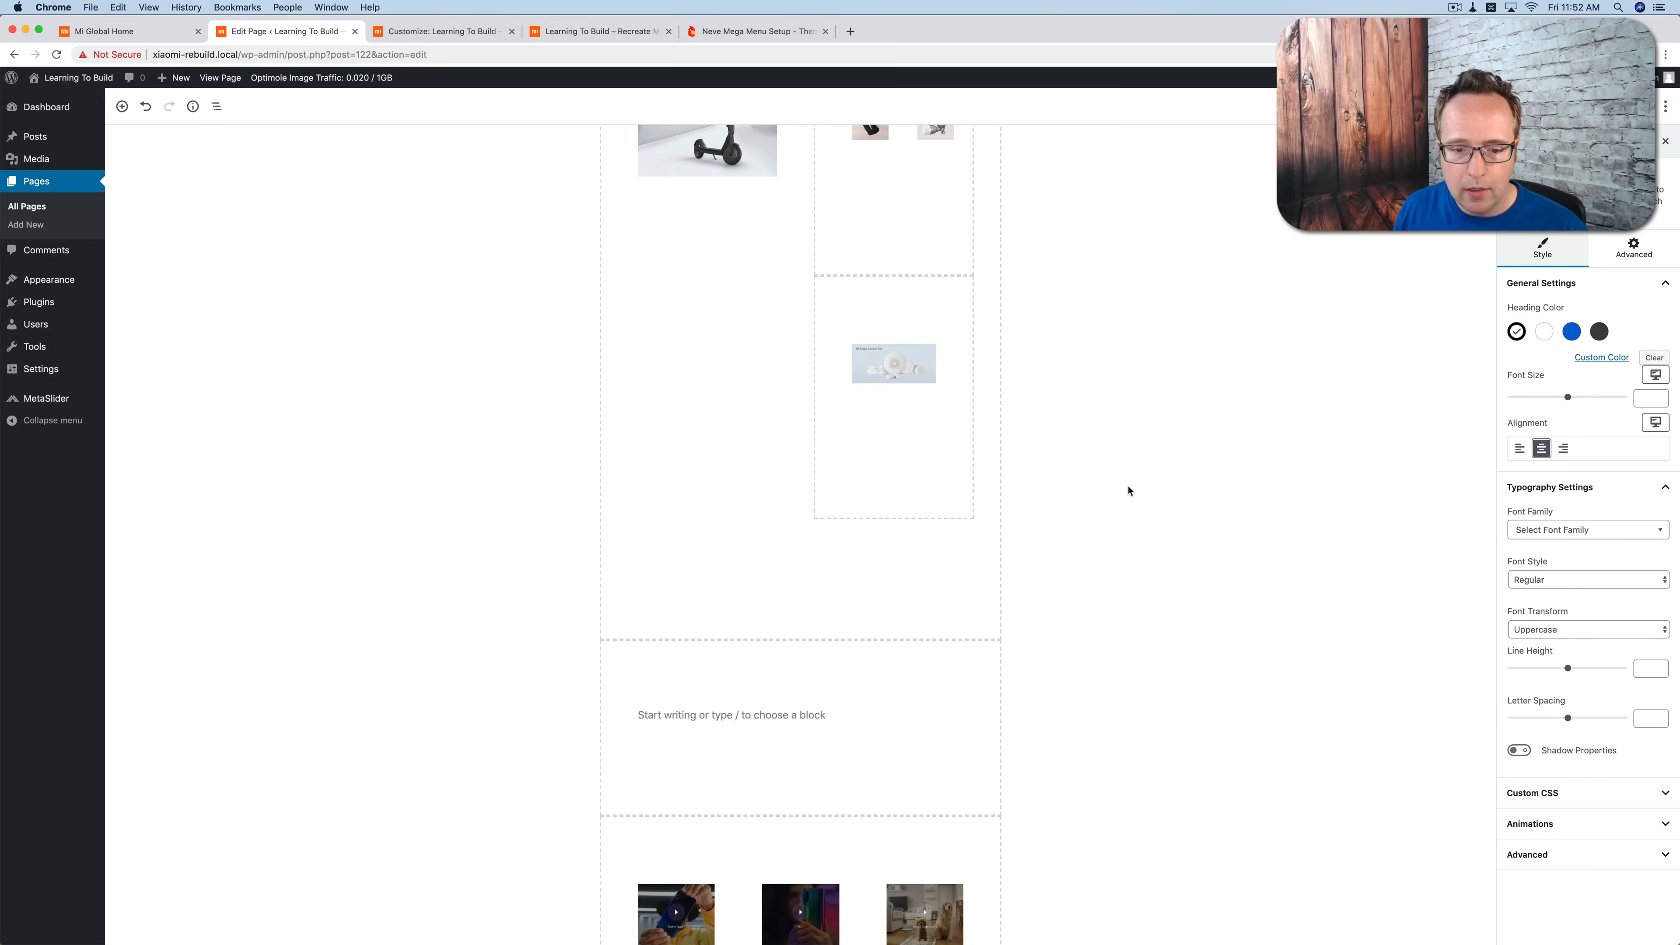
{"action": "left_click", "coordinate": [808, 701]}
{"action": "left_click", "coordinate": [959, 710]}
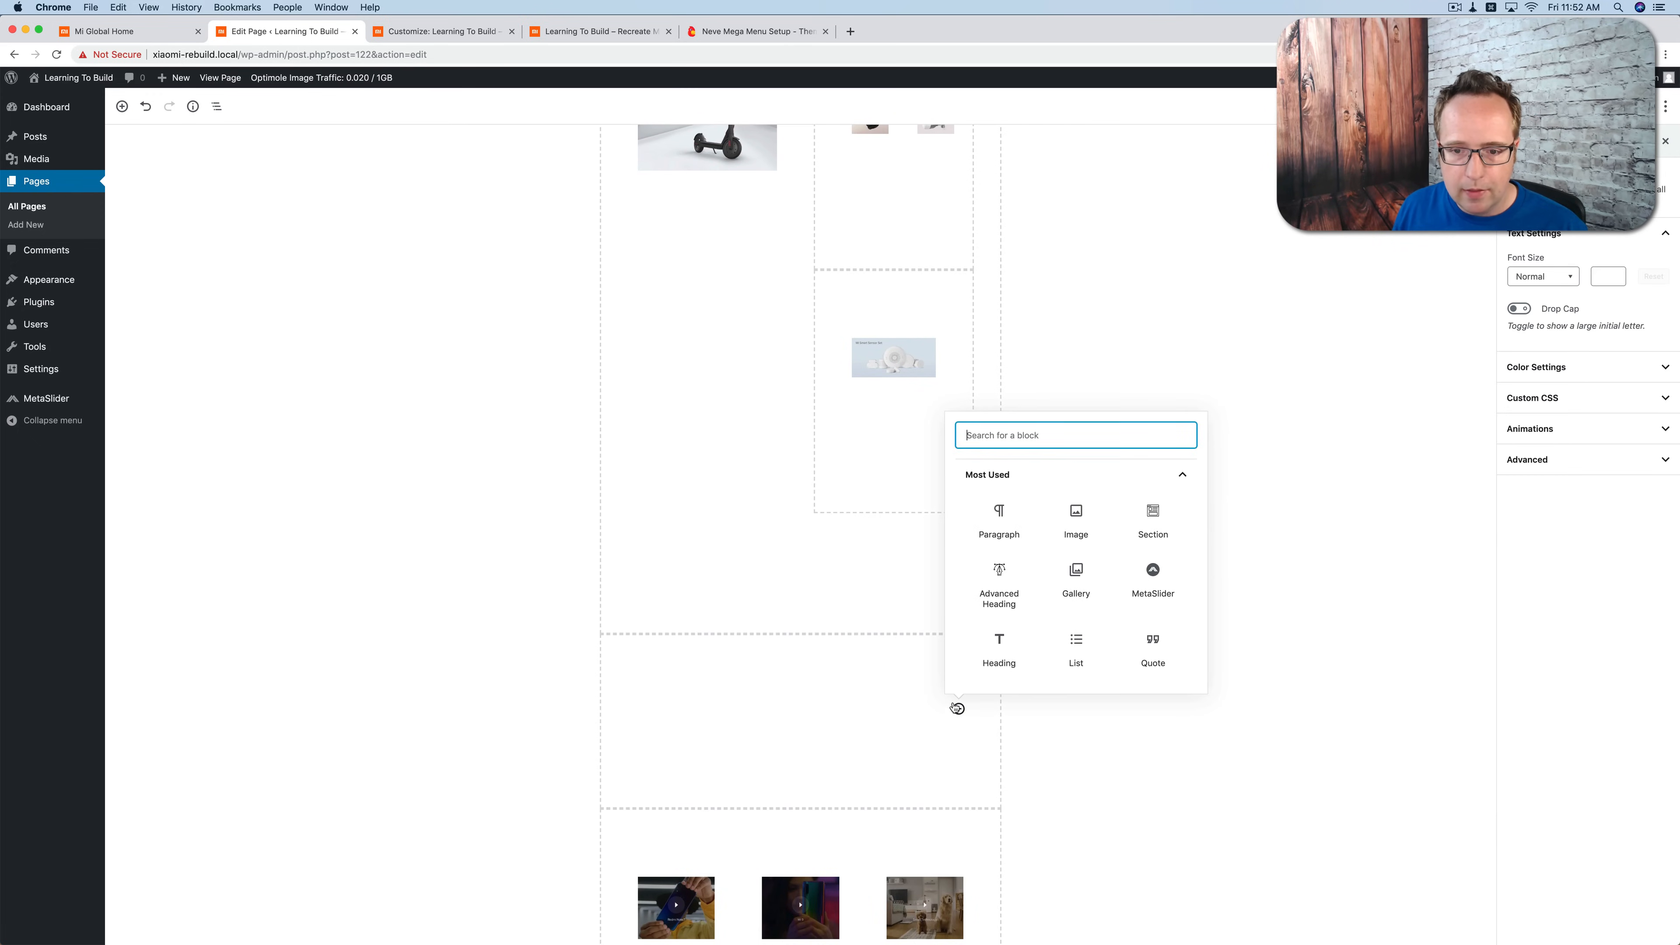
{"action": "type", "text": "Head"}
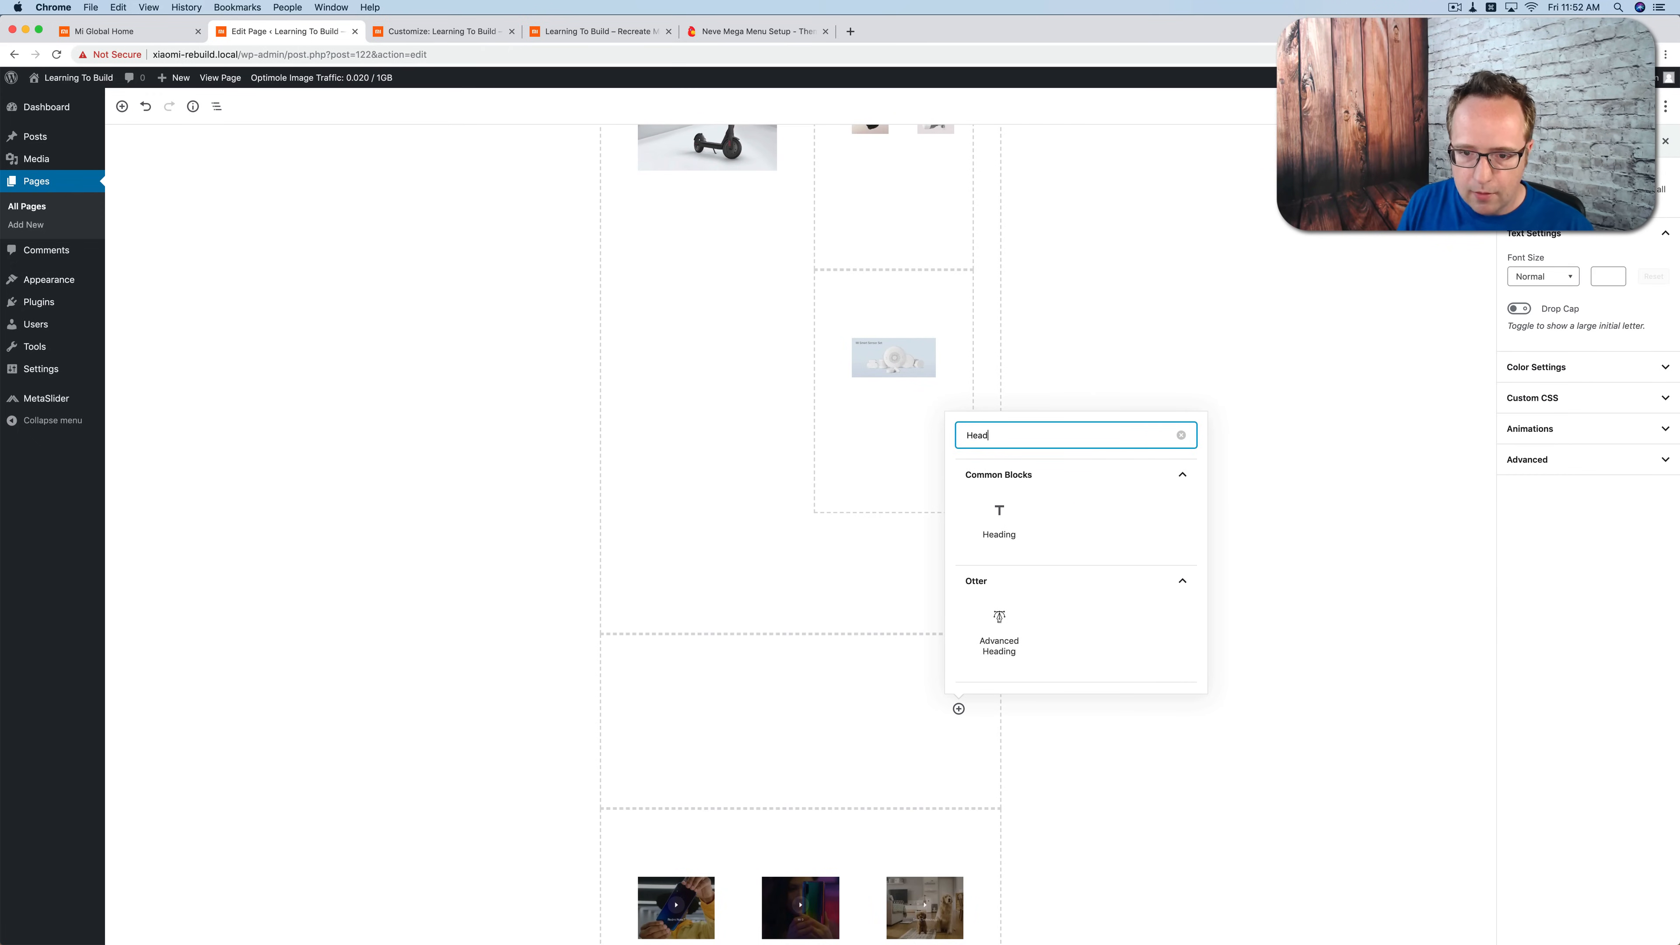
{"action": "left_click", "coordinate": [996, 628]}
{"action": "type", "text": "Vd"}
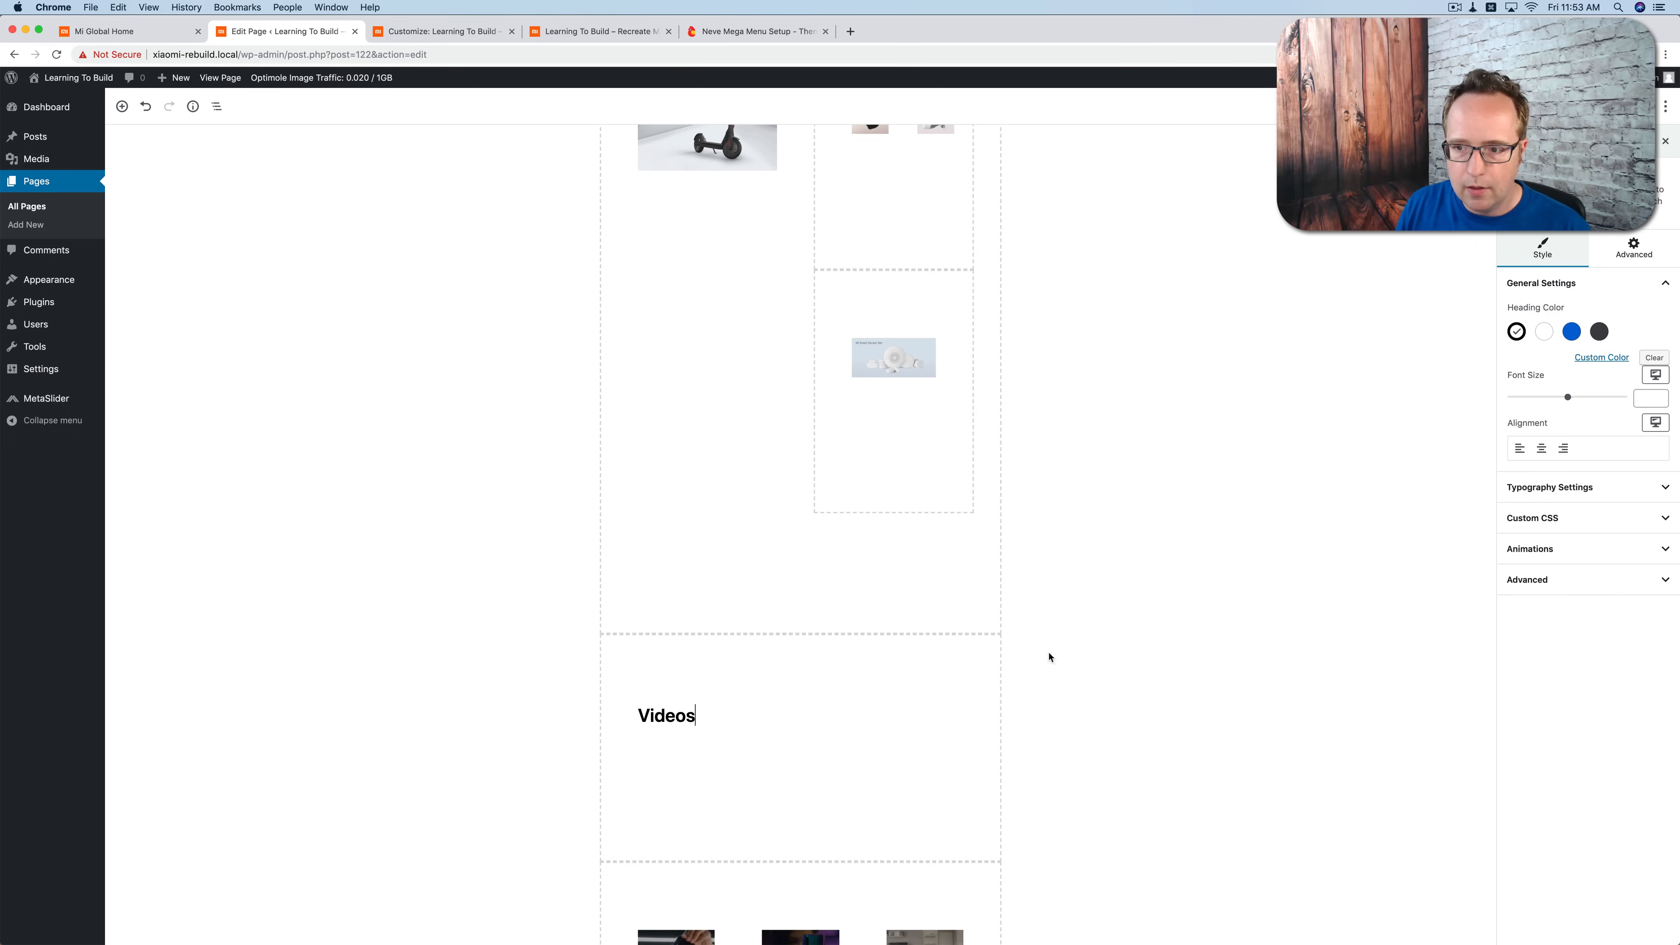
Step: Set the Videos heading's font transform to Uppercase and center its alignment
{"action": "left_click", "coordinate": [1587, 487]}
{"action": "left_click", "coordinate": [1555, 634]}
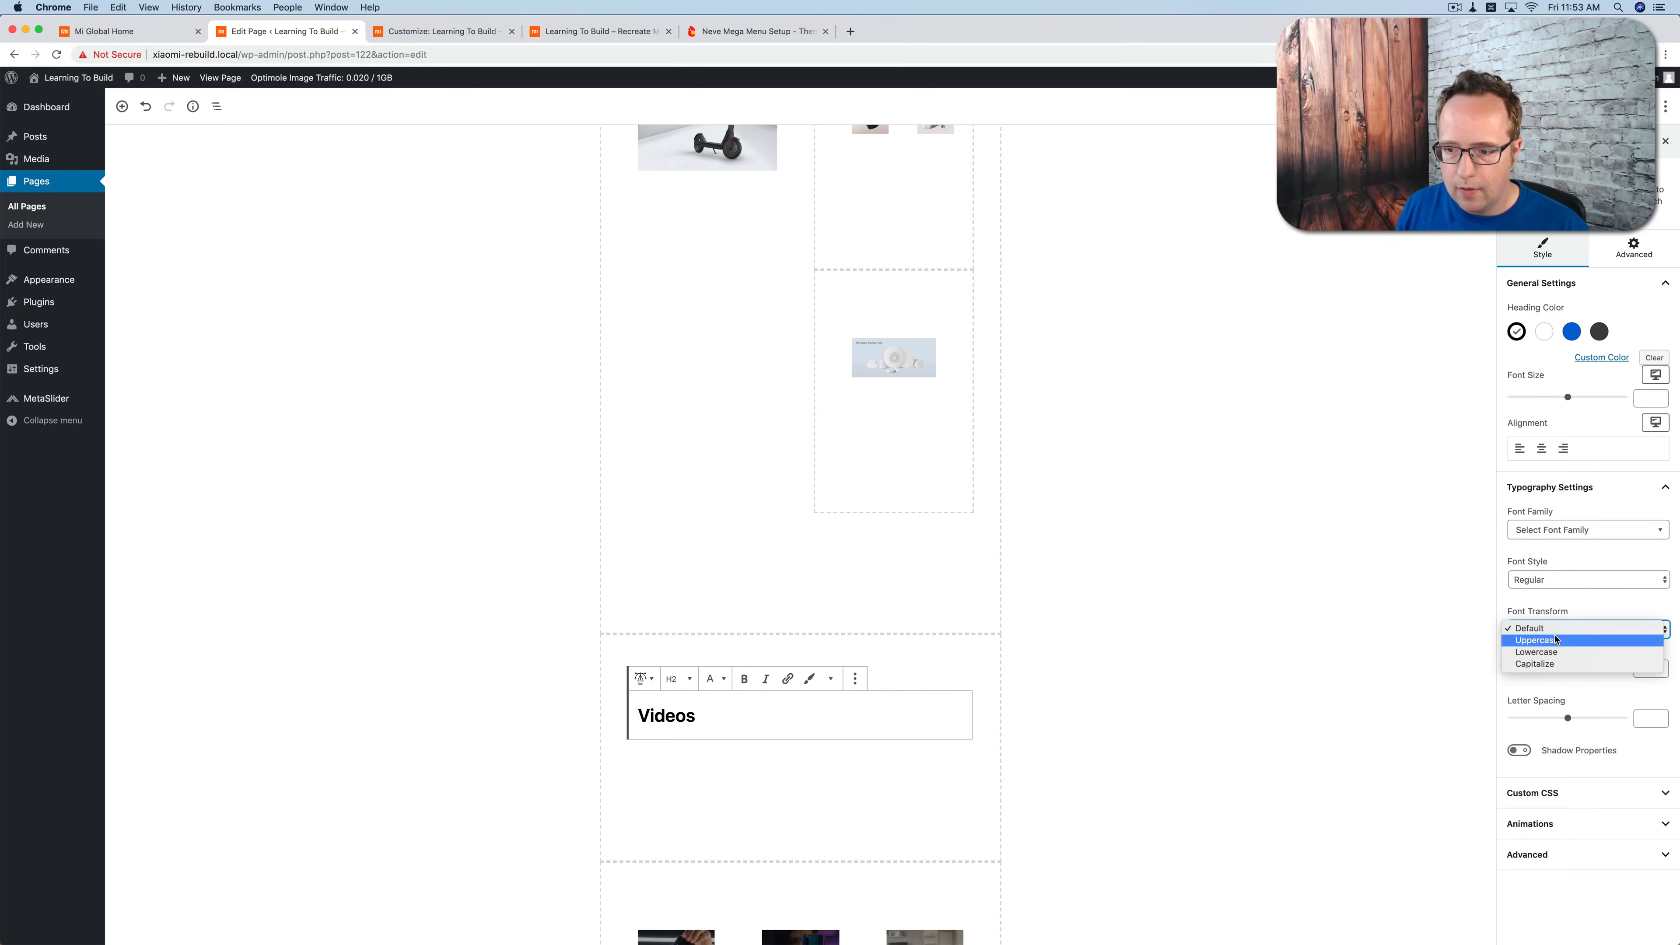
{"action": "left_click", "coordinate": [1554, 640]}
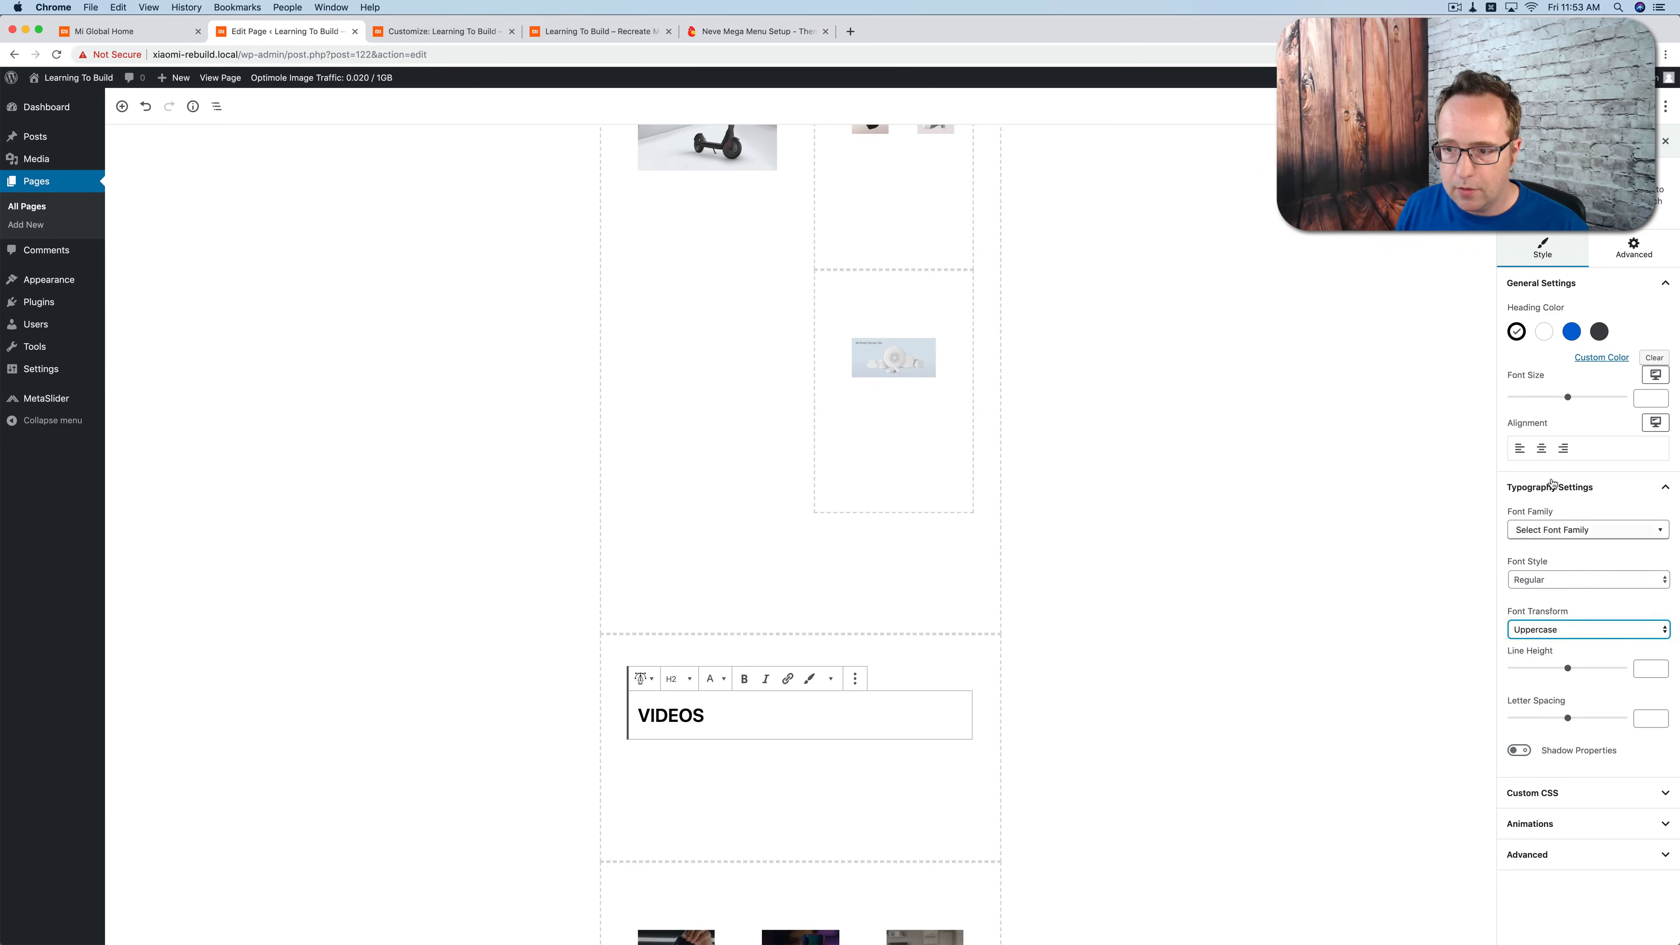
{"action": "left_click", "coordinate": [1544, 455]}
{"action": "left_click", "coordinate": [1311, 534]}
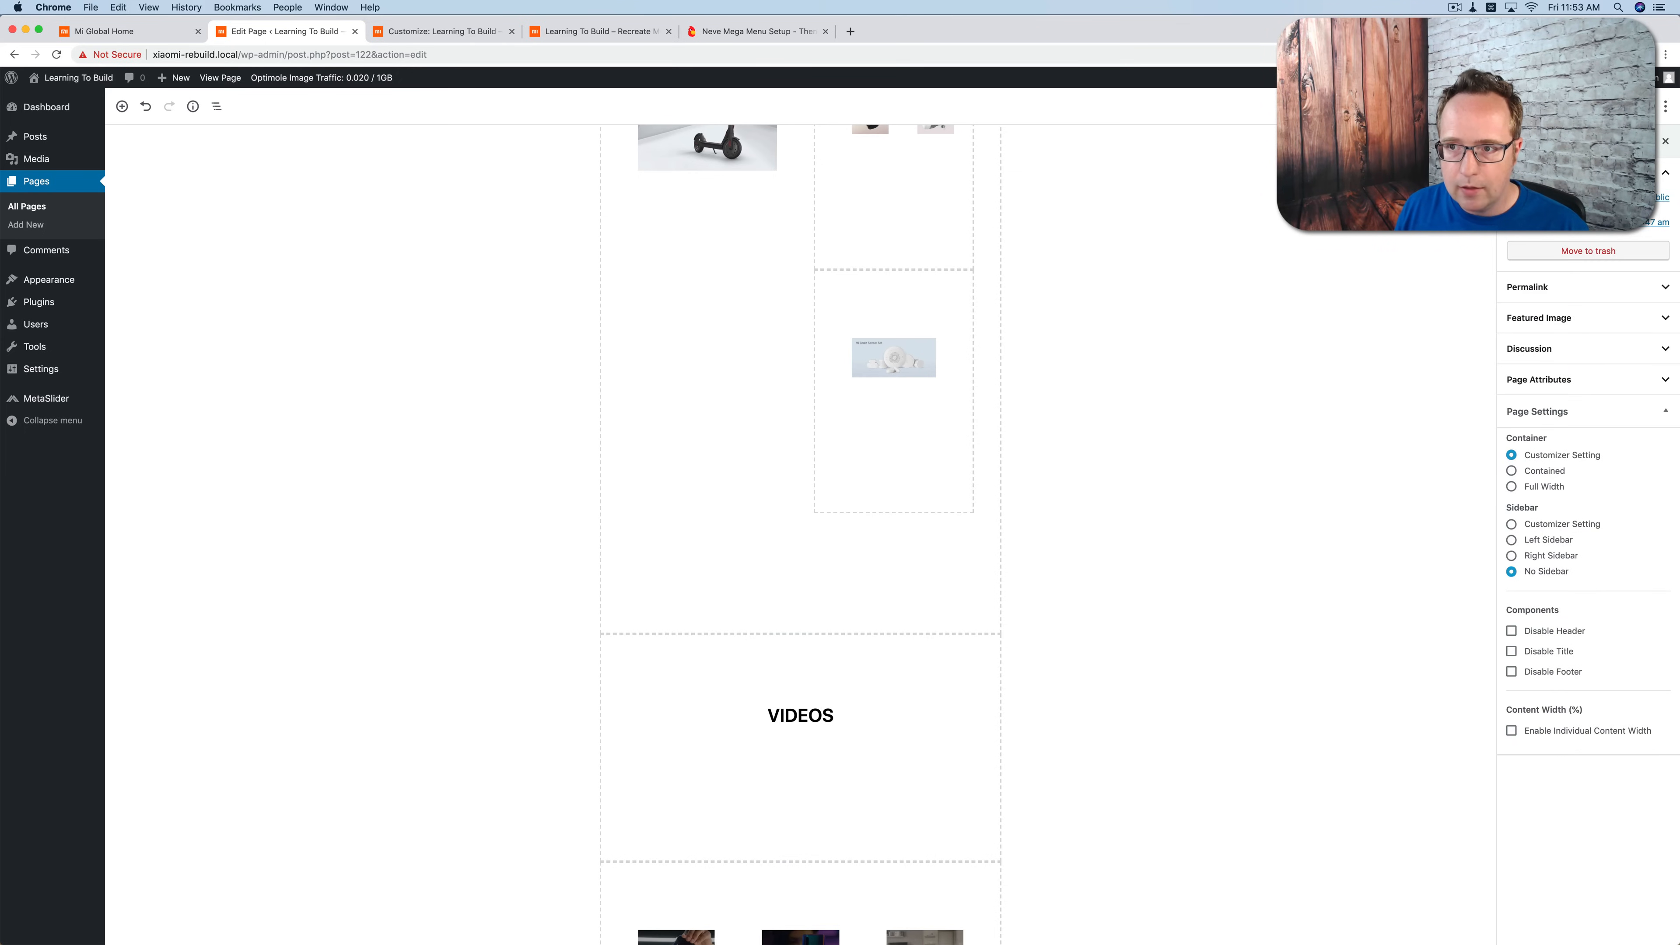
Step: Reload the site's front end and look over the published Homepage layout down to the video row
{"action": "left_click", "coordinate": [568, 33]}
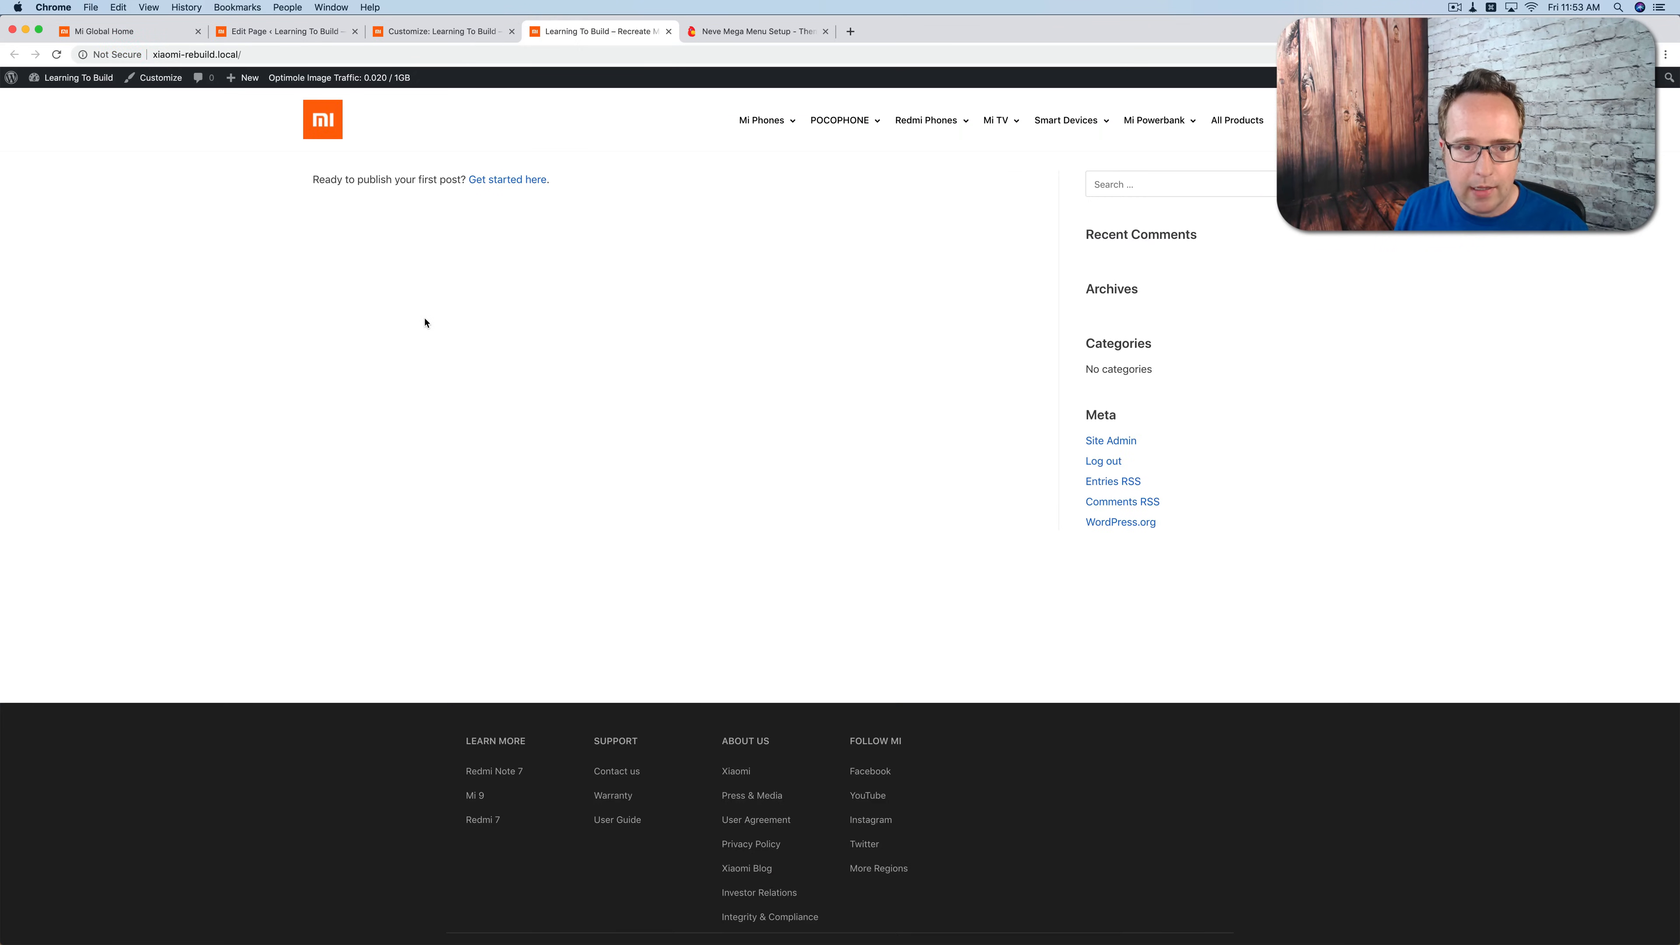
{"action": "key", "text": "super+r"}
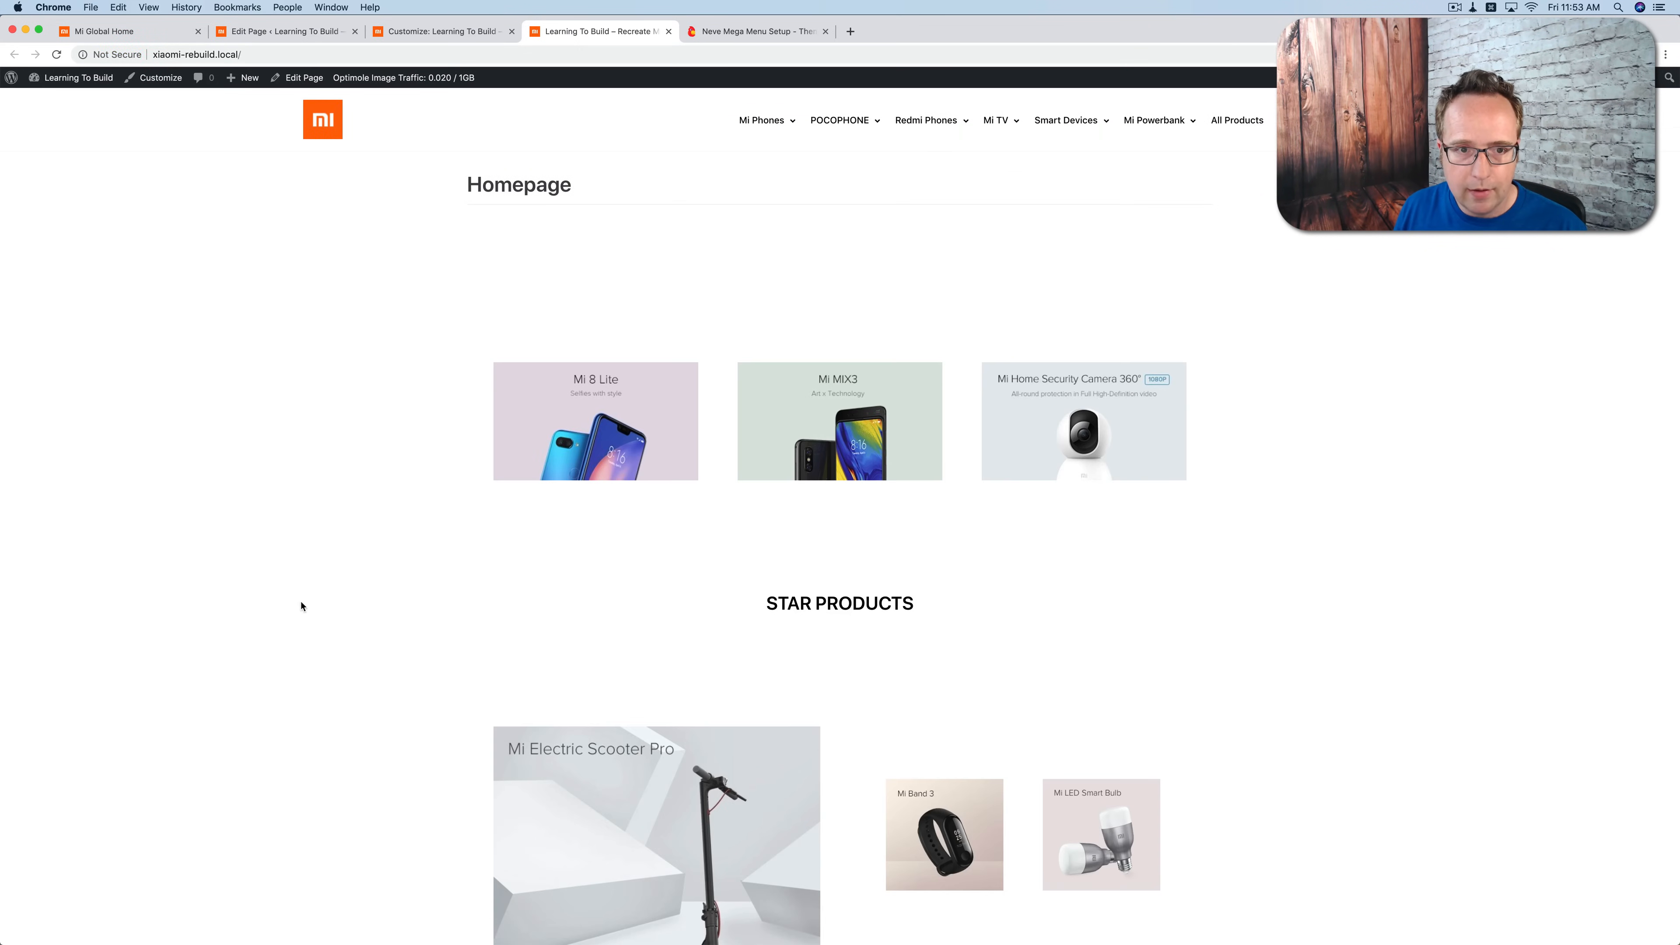
{"action": "scroll", "coordinate": [298, 612], "scroll_direction": "down", "scroll_amount": 14}
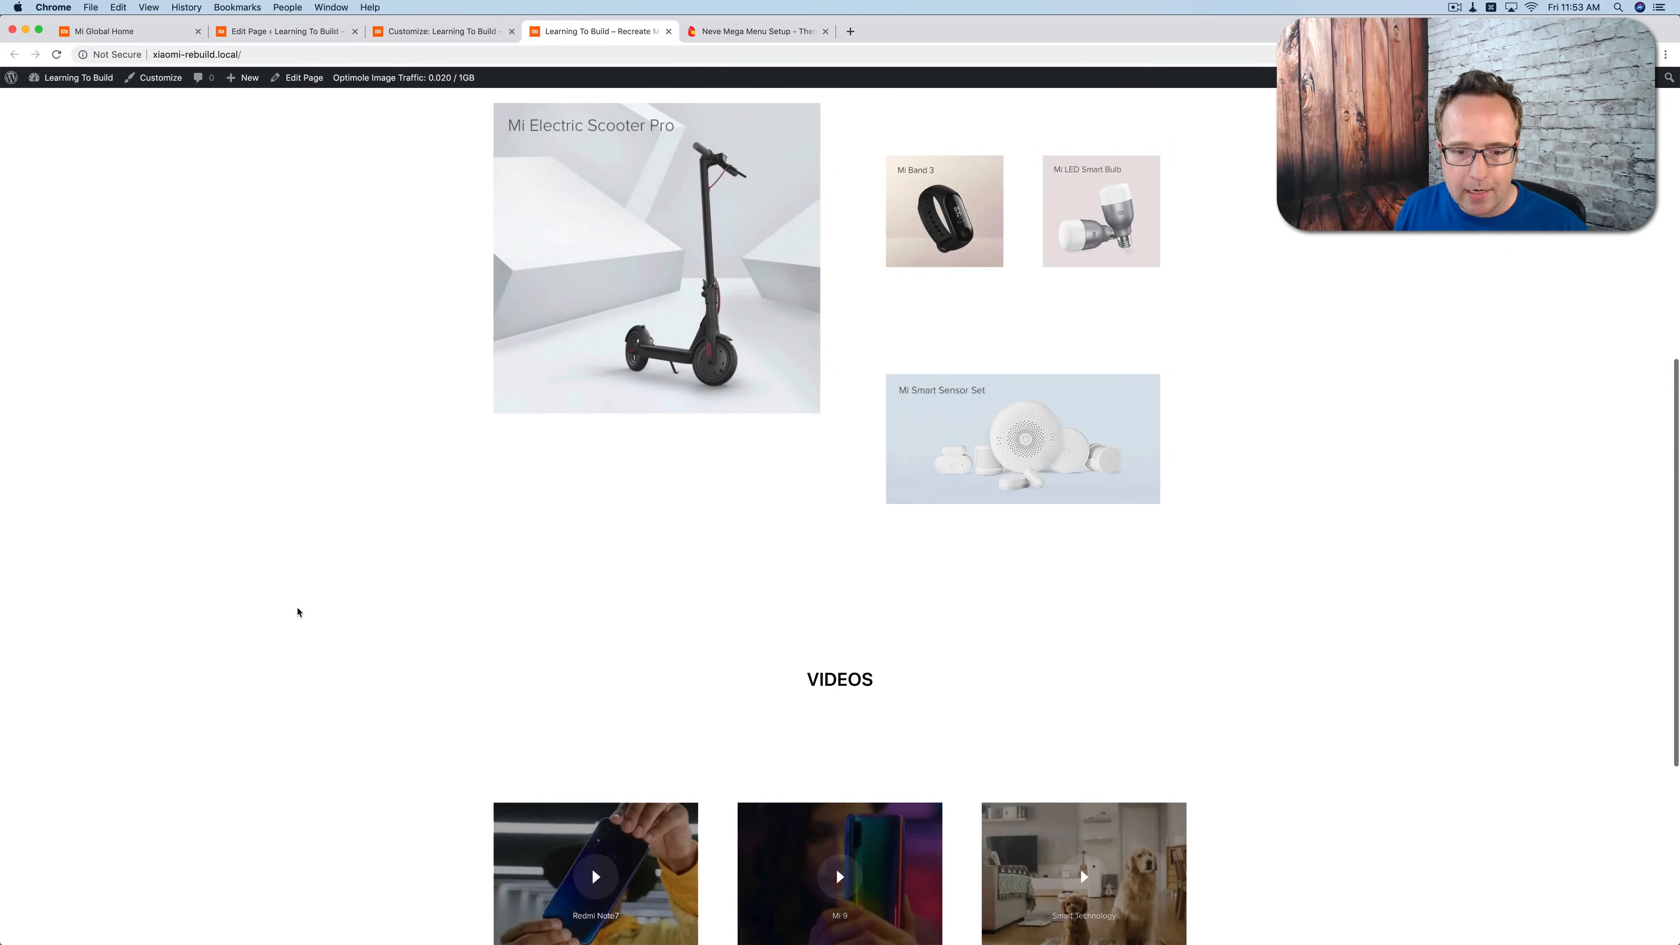
Step: Disable the title in the Homepage's page settings and reload the site's front end
{"action": "scroll", "coordinate": [297, 612], "scroll_direction": "up", "scroll_amount": 15}
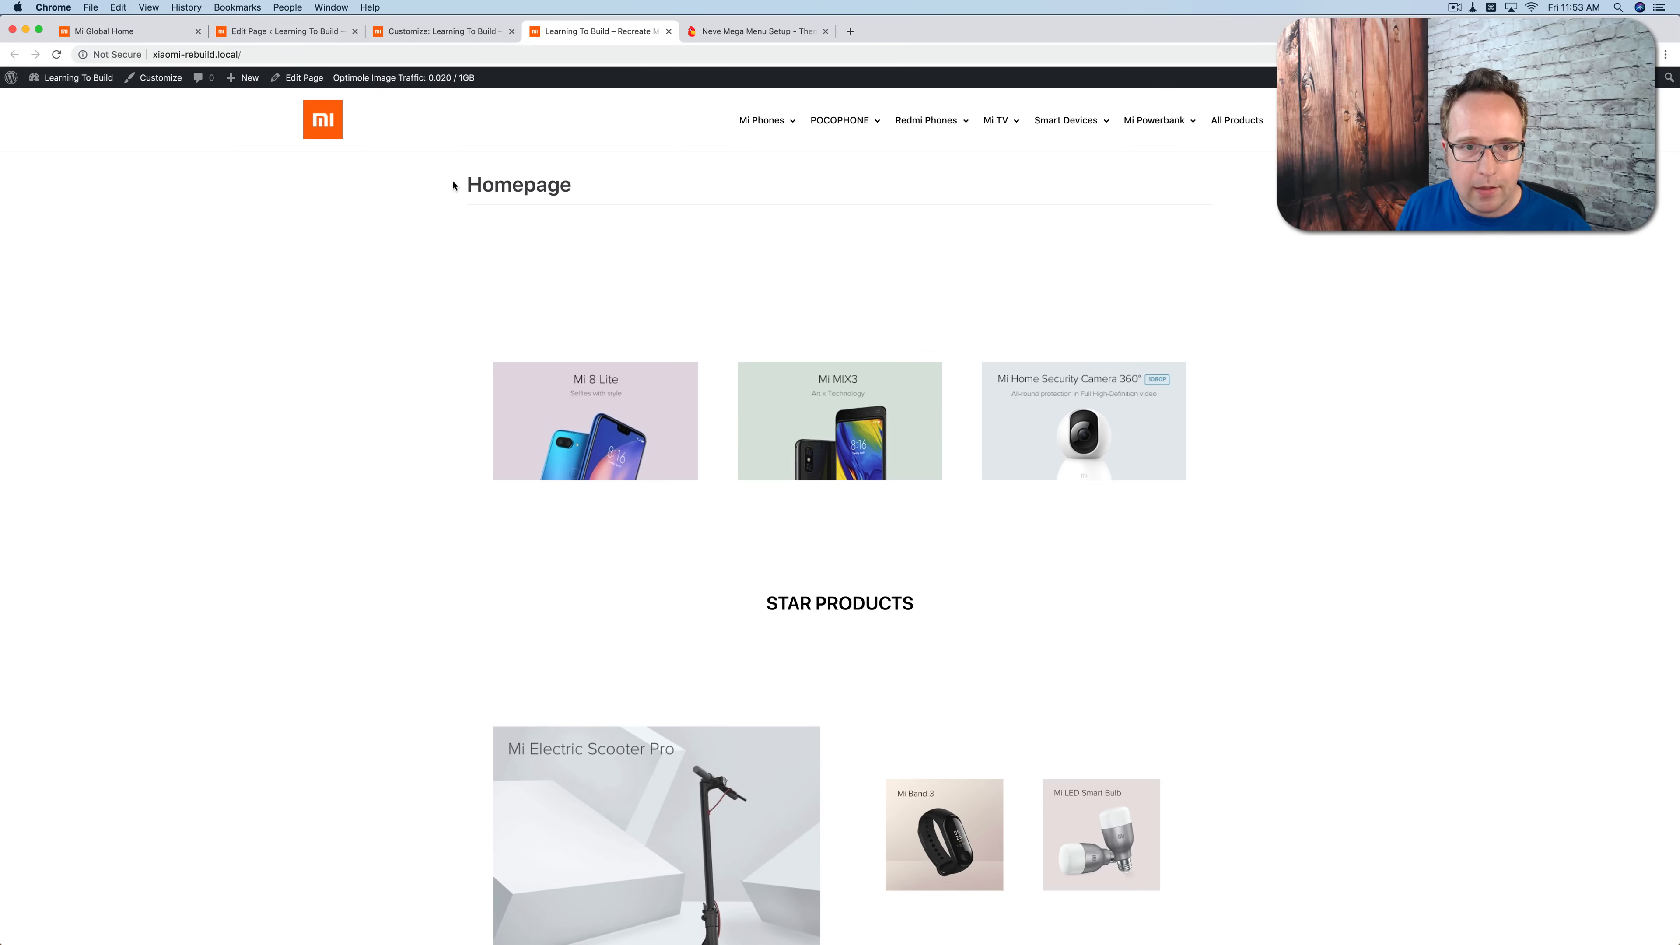
{"action": "left_click", "coordinate": [327, 36]}
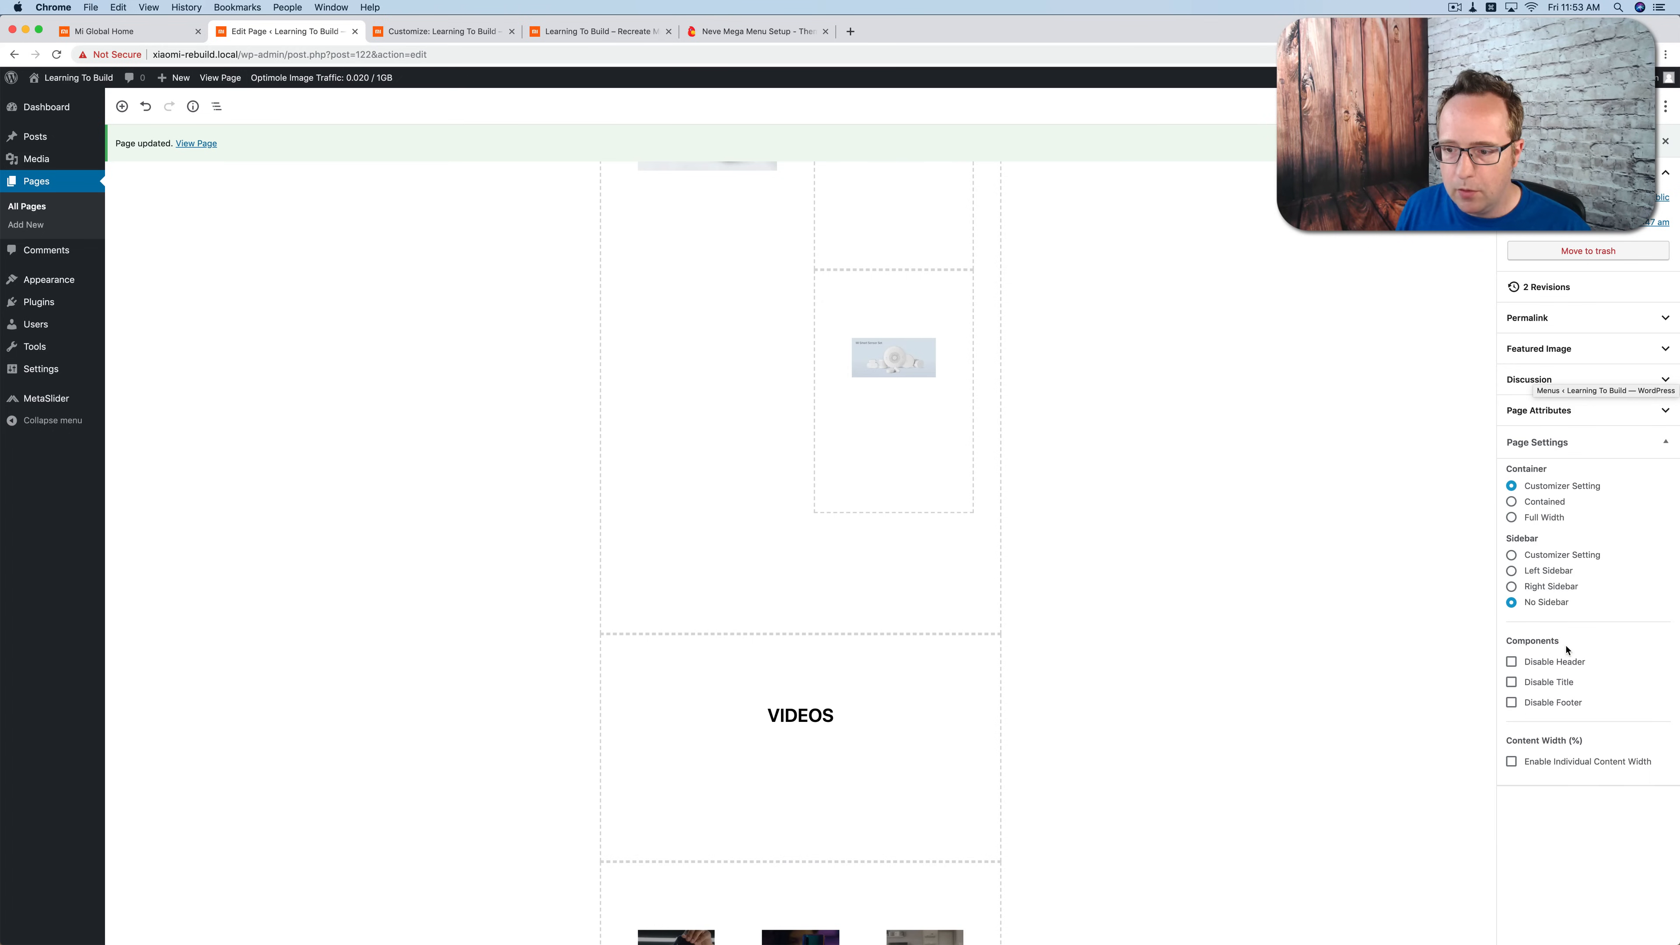
{"action": "left_click", "coordinate": [1513, 683]}
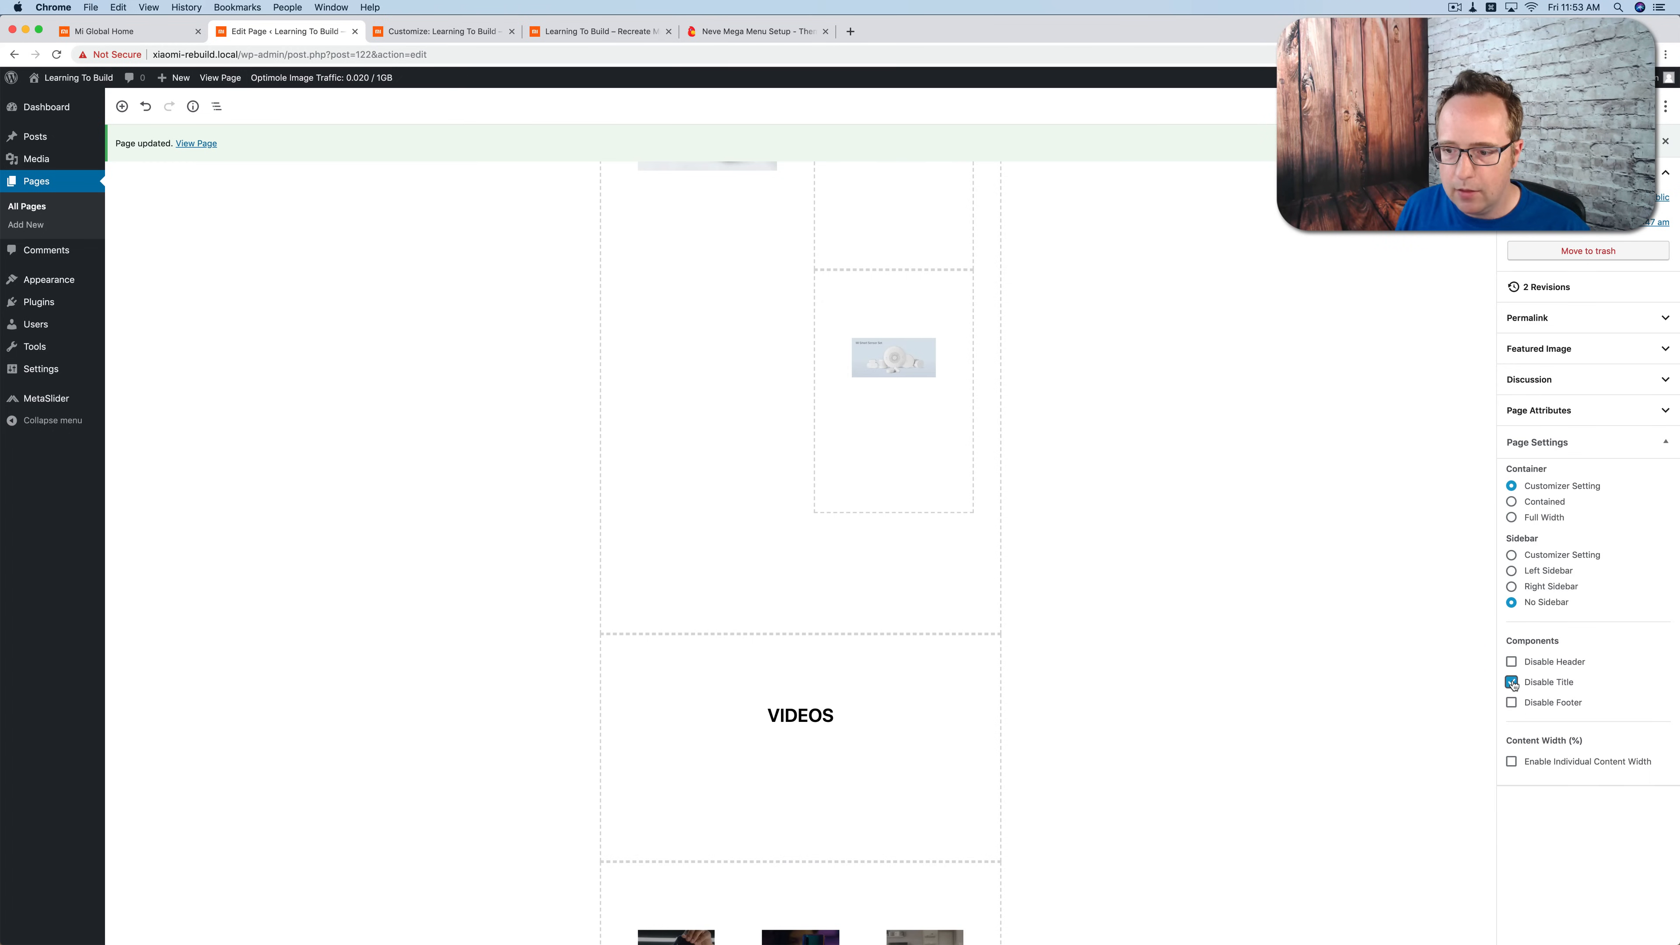
{"action": "left_click", "coordinate": [555, 34]}
{"action": "key", "text": "super+r"}
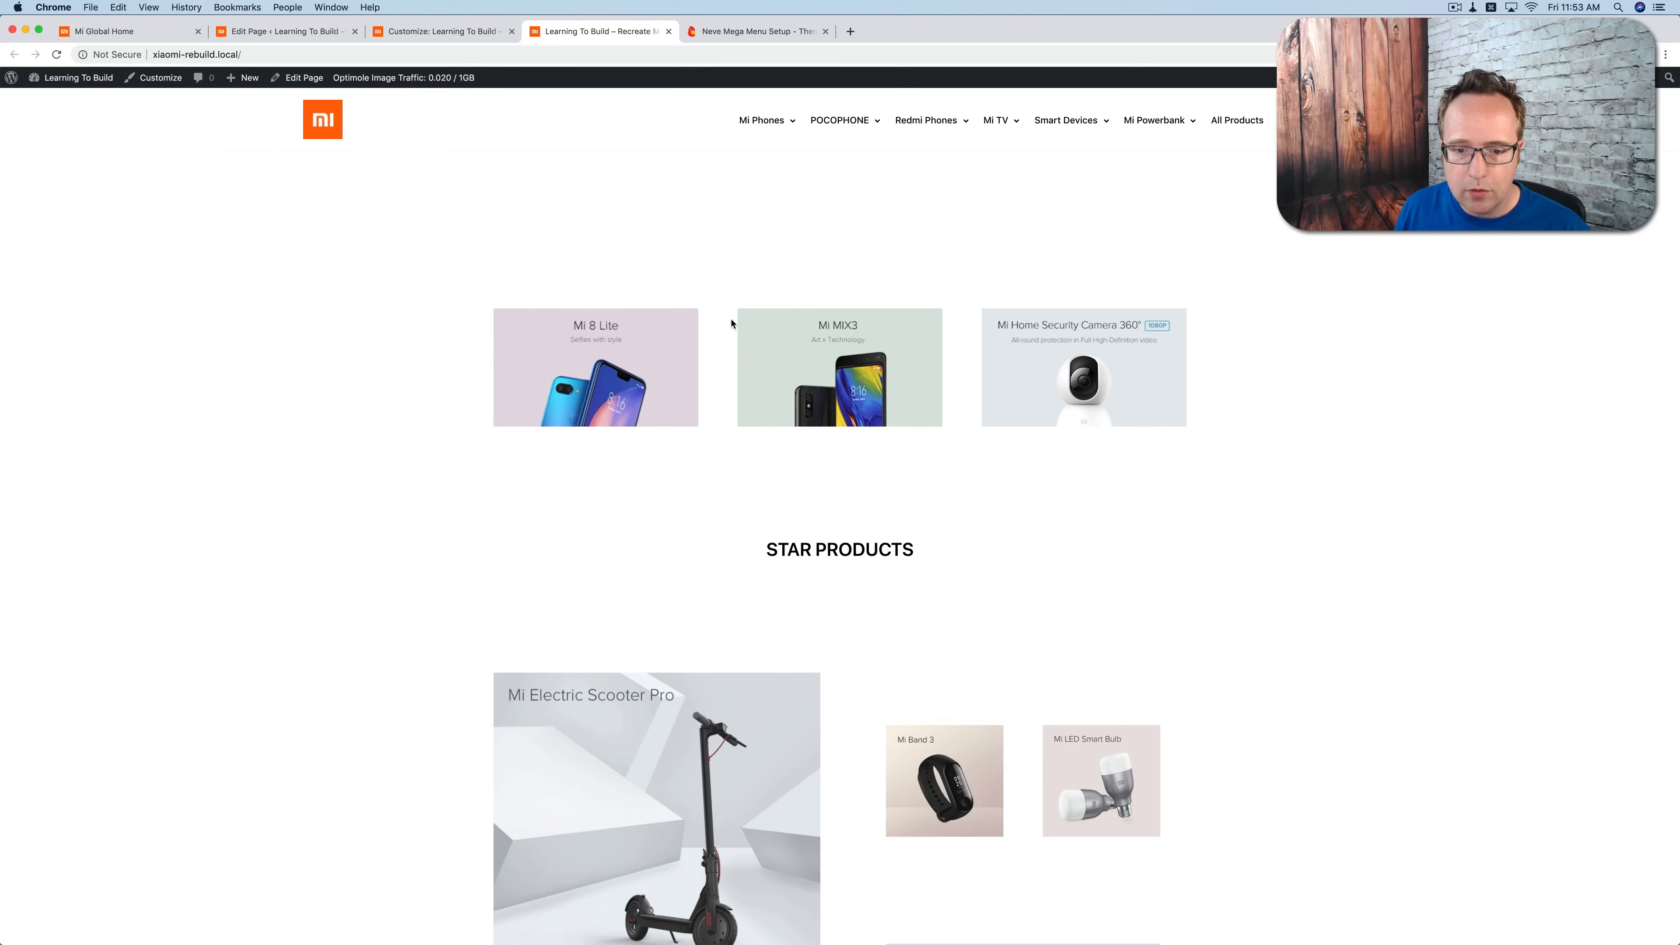
Step: Compare the front end's section spacing with the Star Products and Videos areas of the original Mi Global page
{"action": "scroll", "coordinate": [730, 319], "scroll_direction": "down", "scroll_amount": 5}
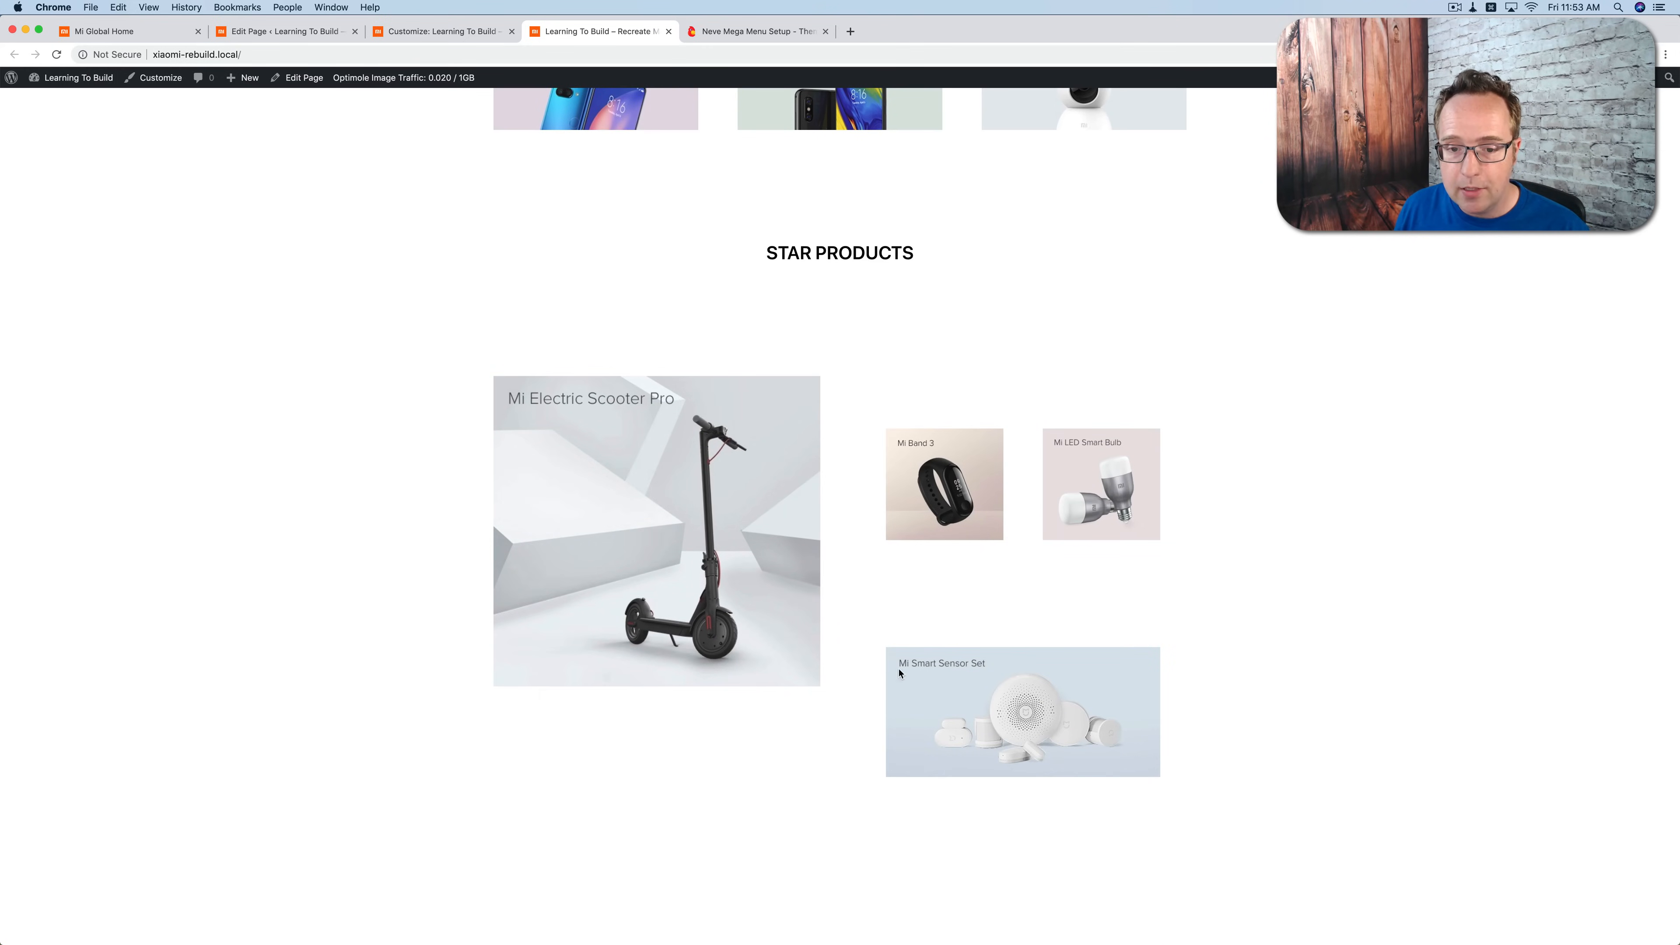
{"action": "left_click", "coordinate": [159, 33]}
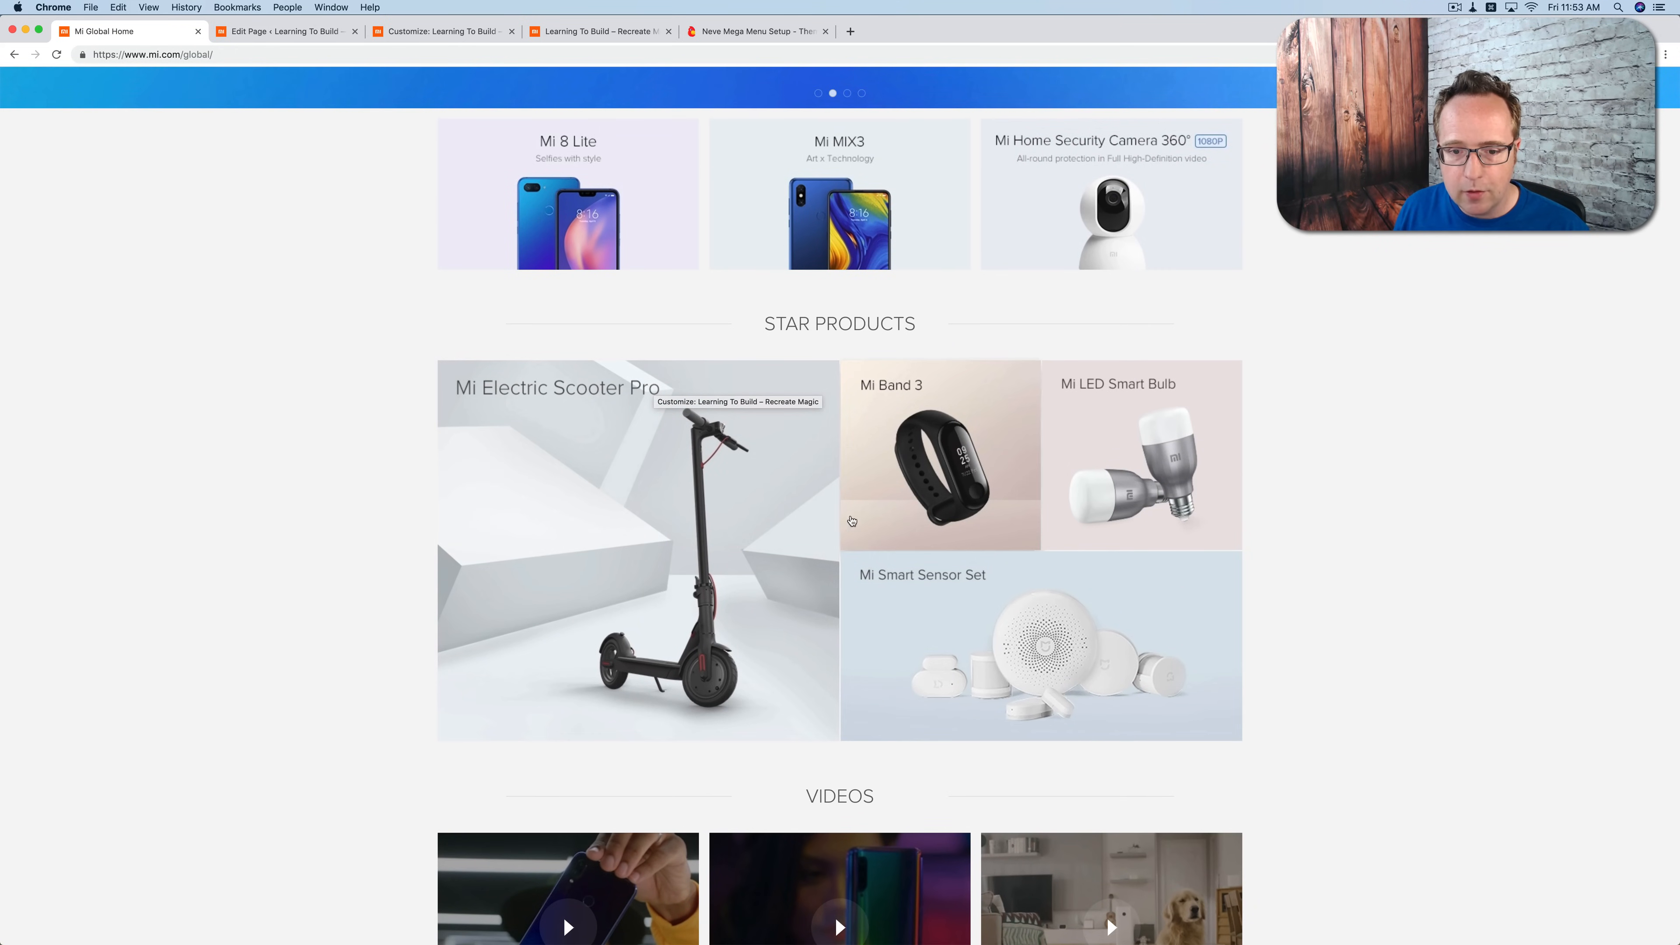
{"action": "scroll", "coordinate": [985, 663], "scroll_direction": "down", "scroll_amount": 3}
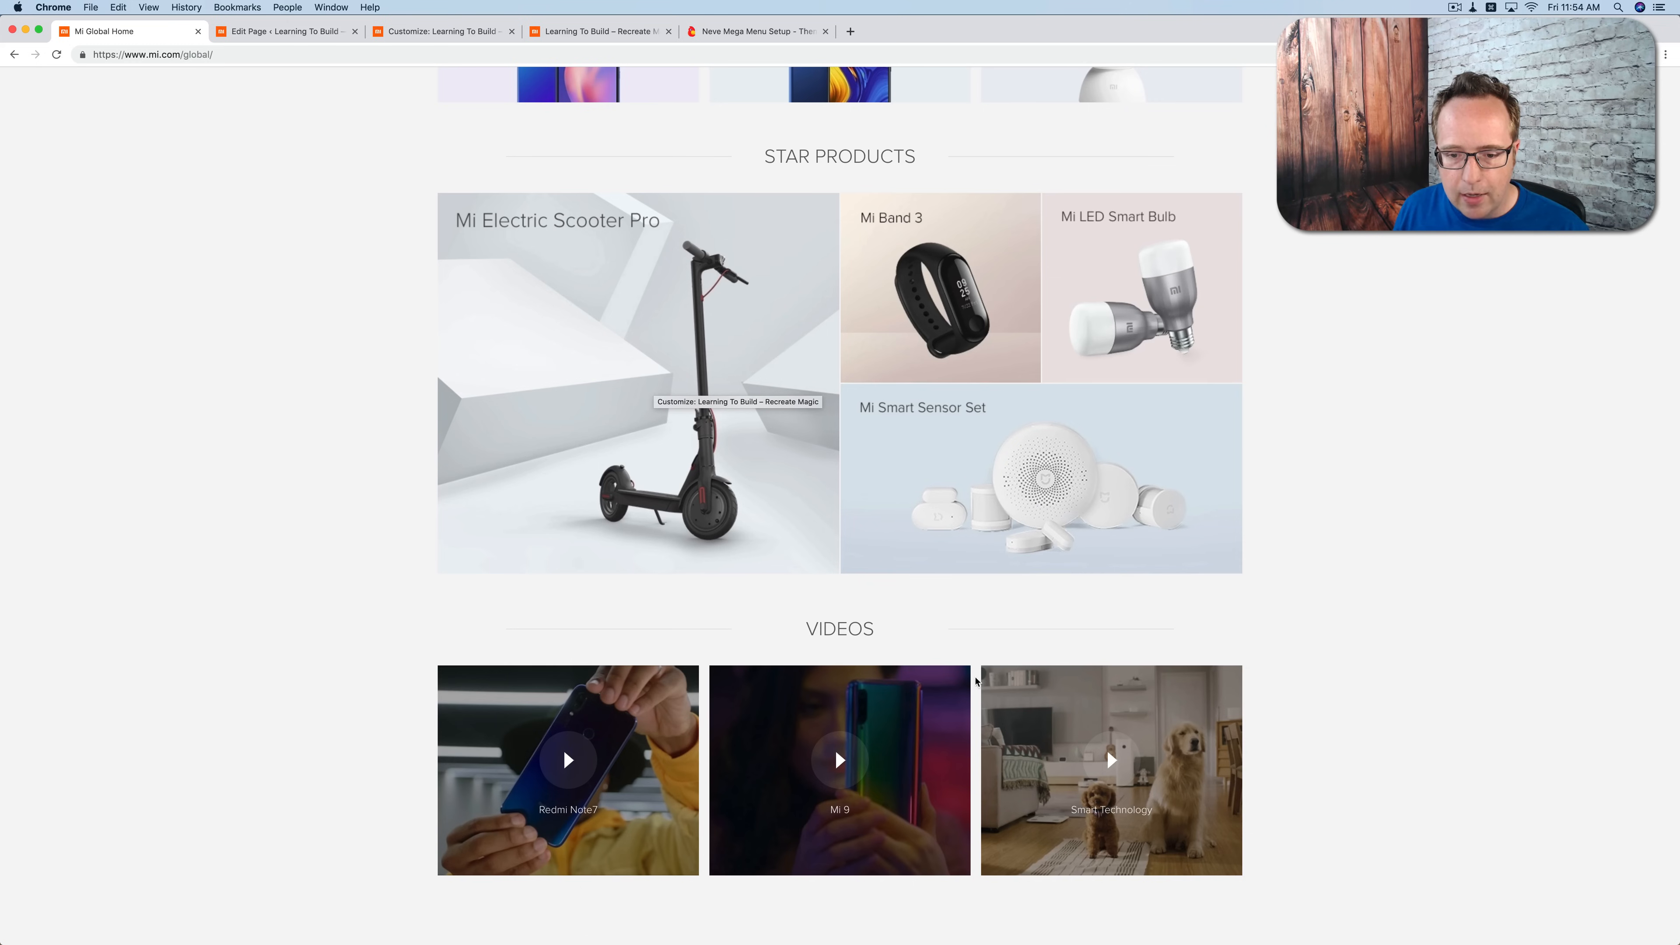
{"action": "scroll", "coordinate": [967, 611], "scroll_direction": "up", "scroll_amount": 3}
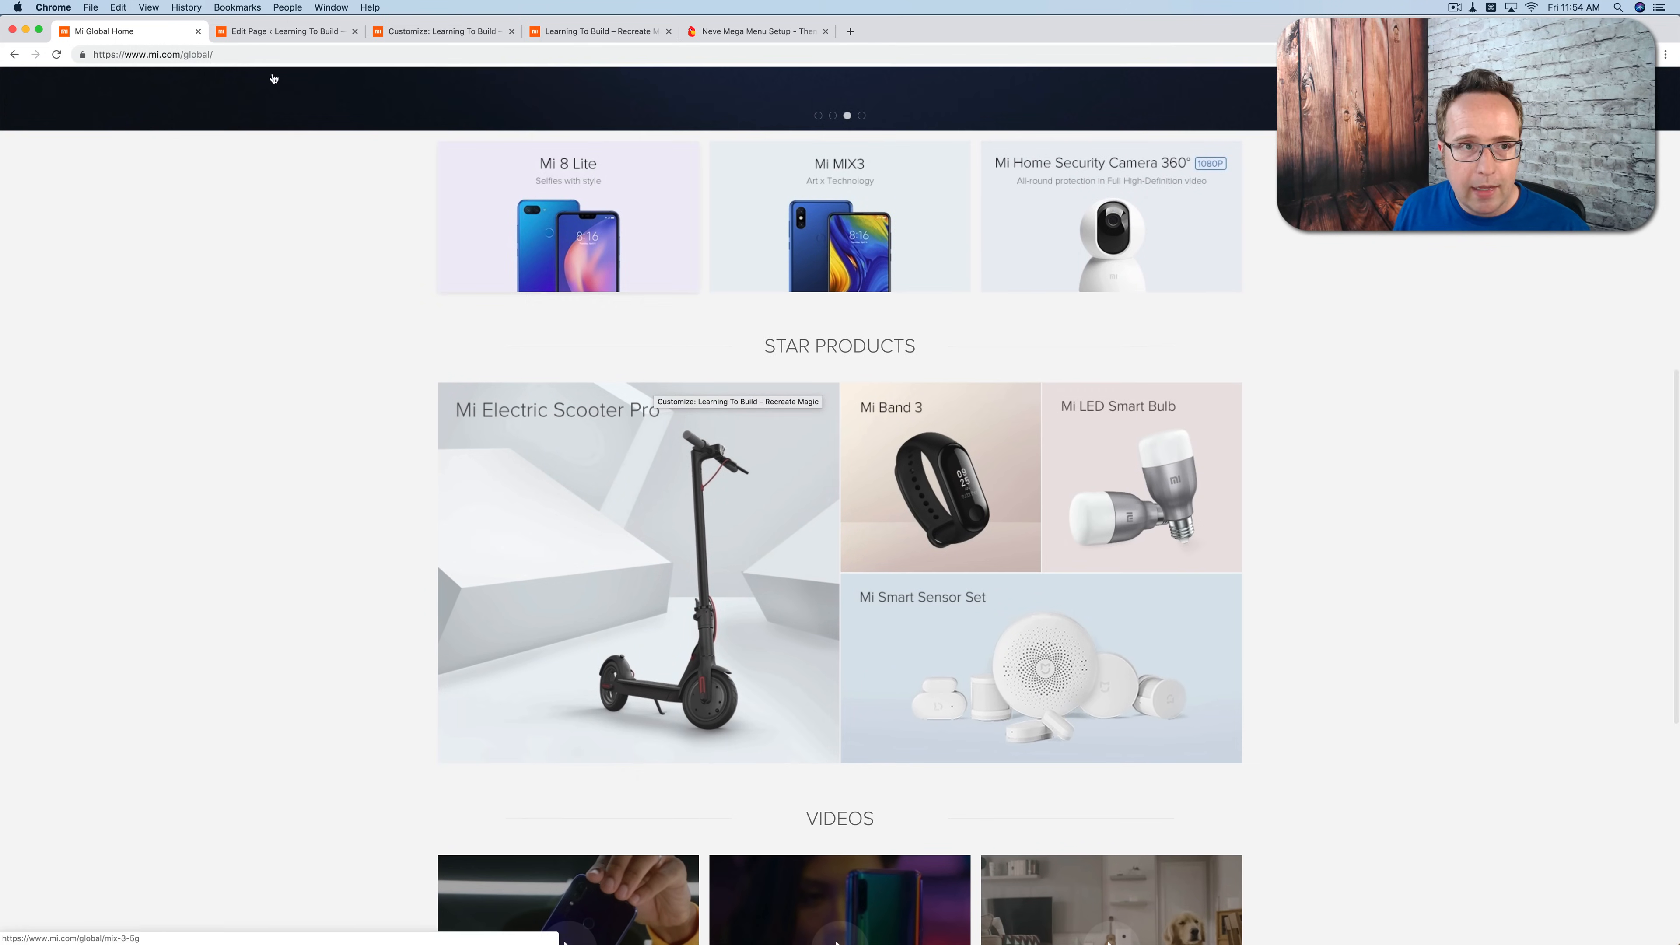
{"action": "left_click", "coordinate": [408, 31]}
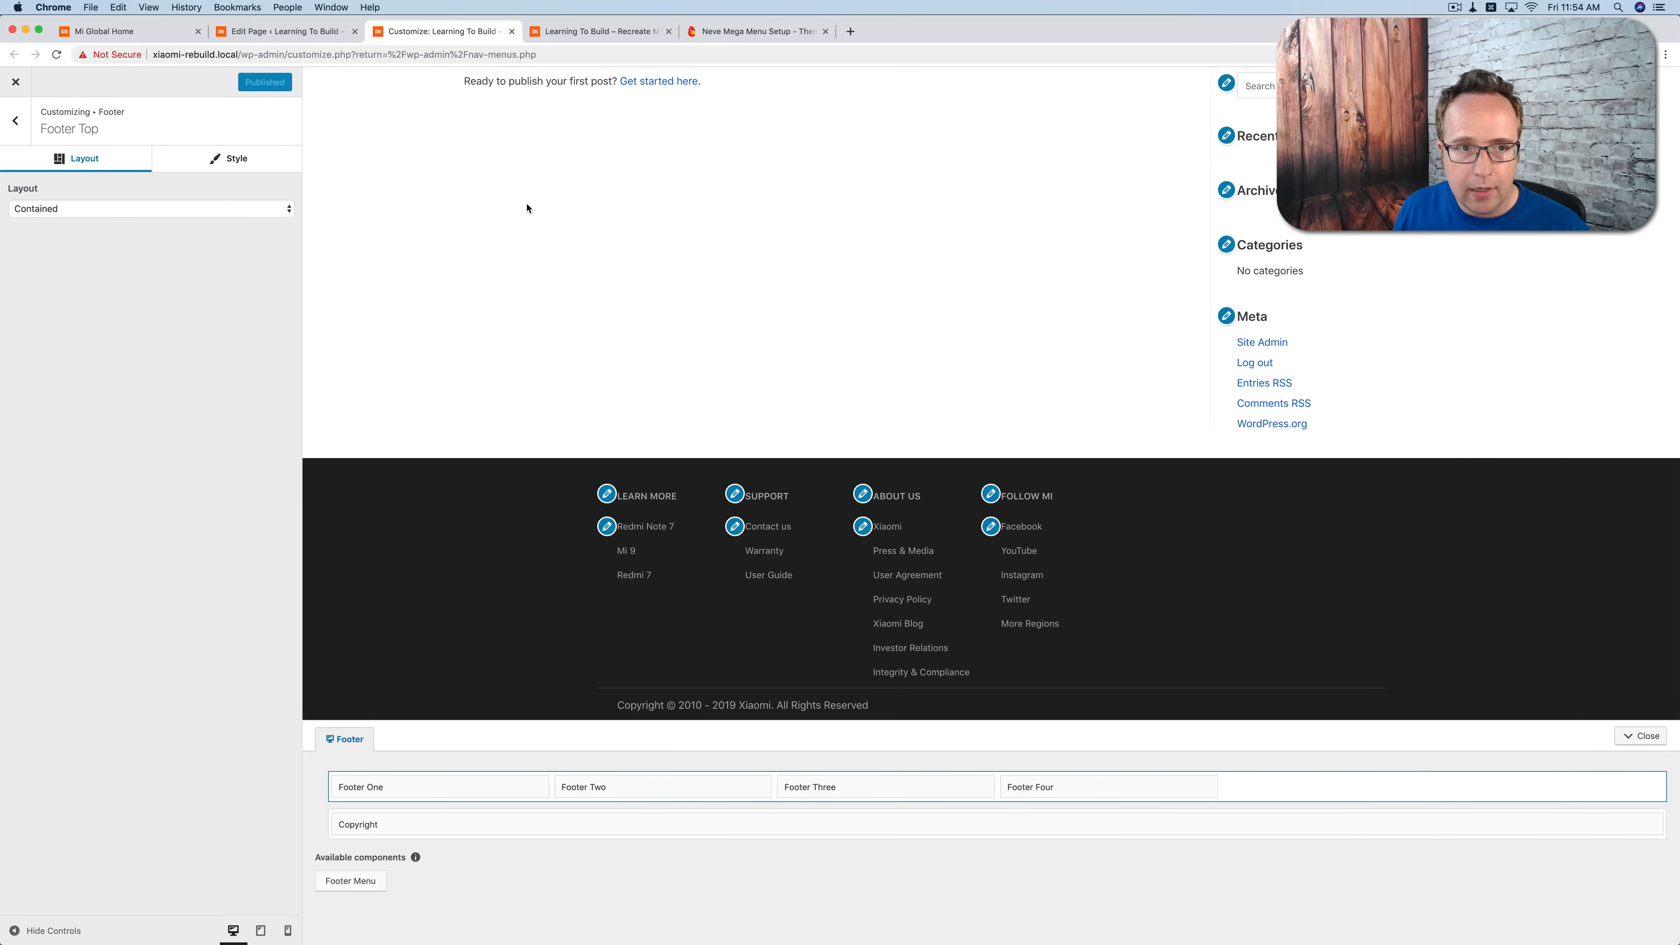
Step: In the Homepage editor, set the three-product image section's desktop padding and top and bottom margins to 0
{"action": "left_click", "coordinate": [281, 33]}
{"action": "scroll", "coordinate": [550, 375], "scroll_direction": "up", "scroll_amount": 7}
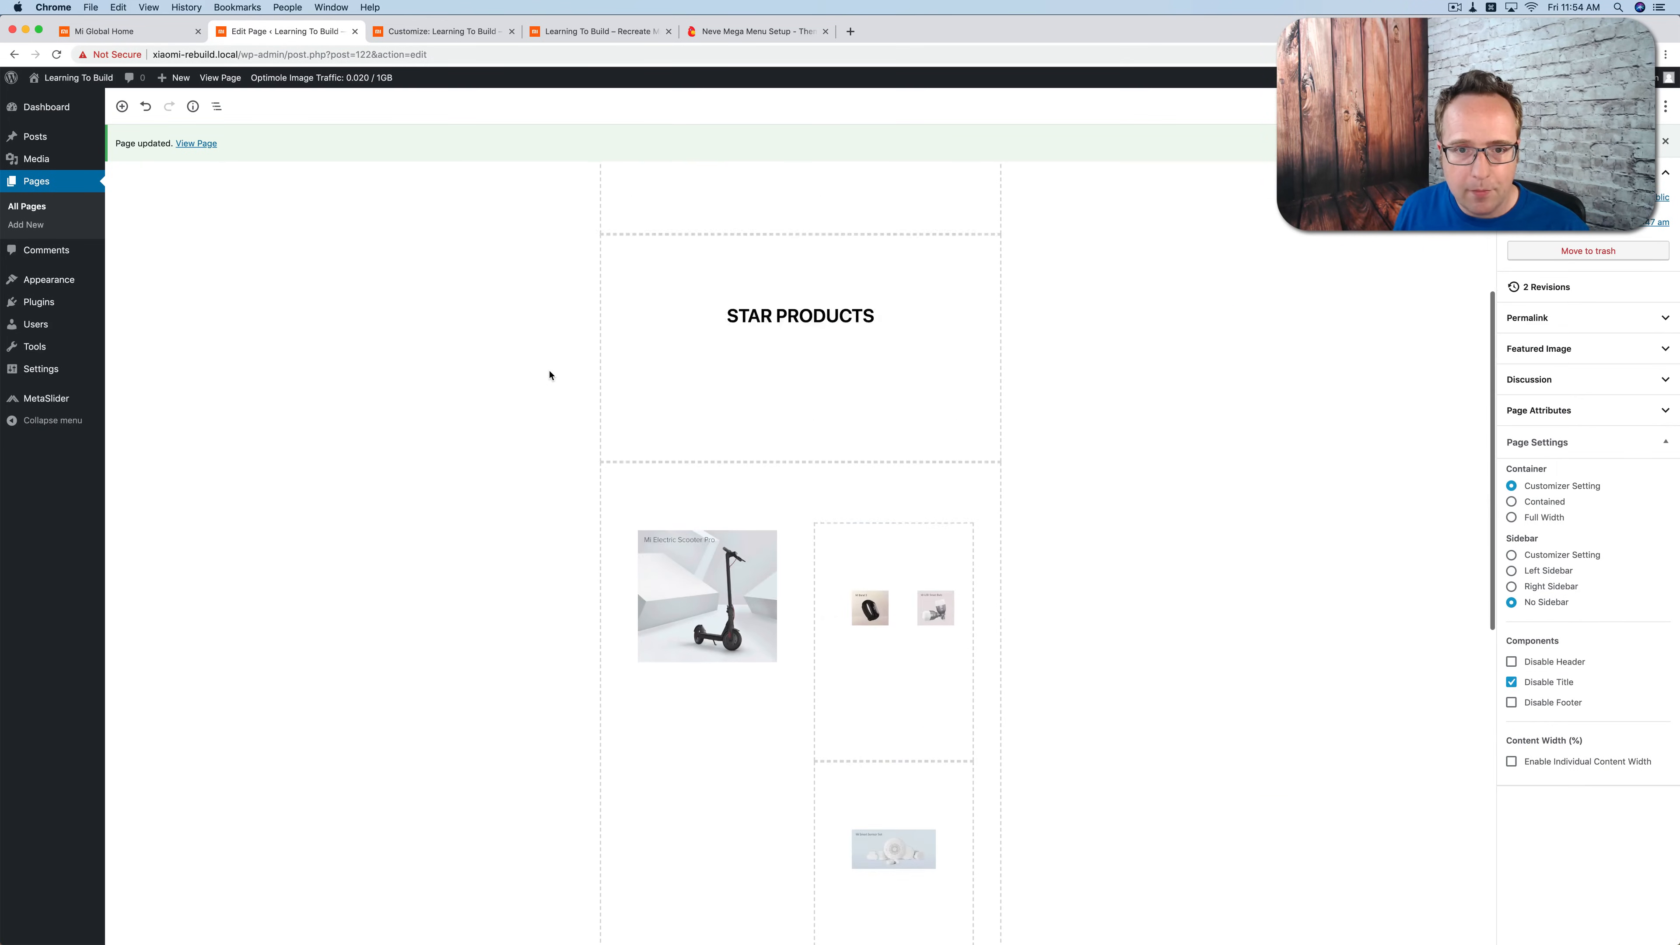
{"action": "scroll", "coordinate": [549, 375], "scroll_direction": "up", "scroll_amount": 6}
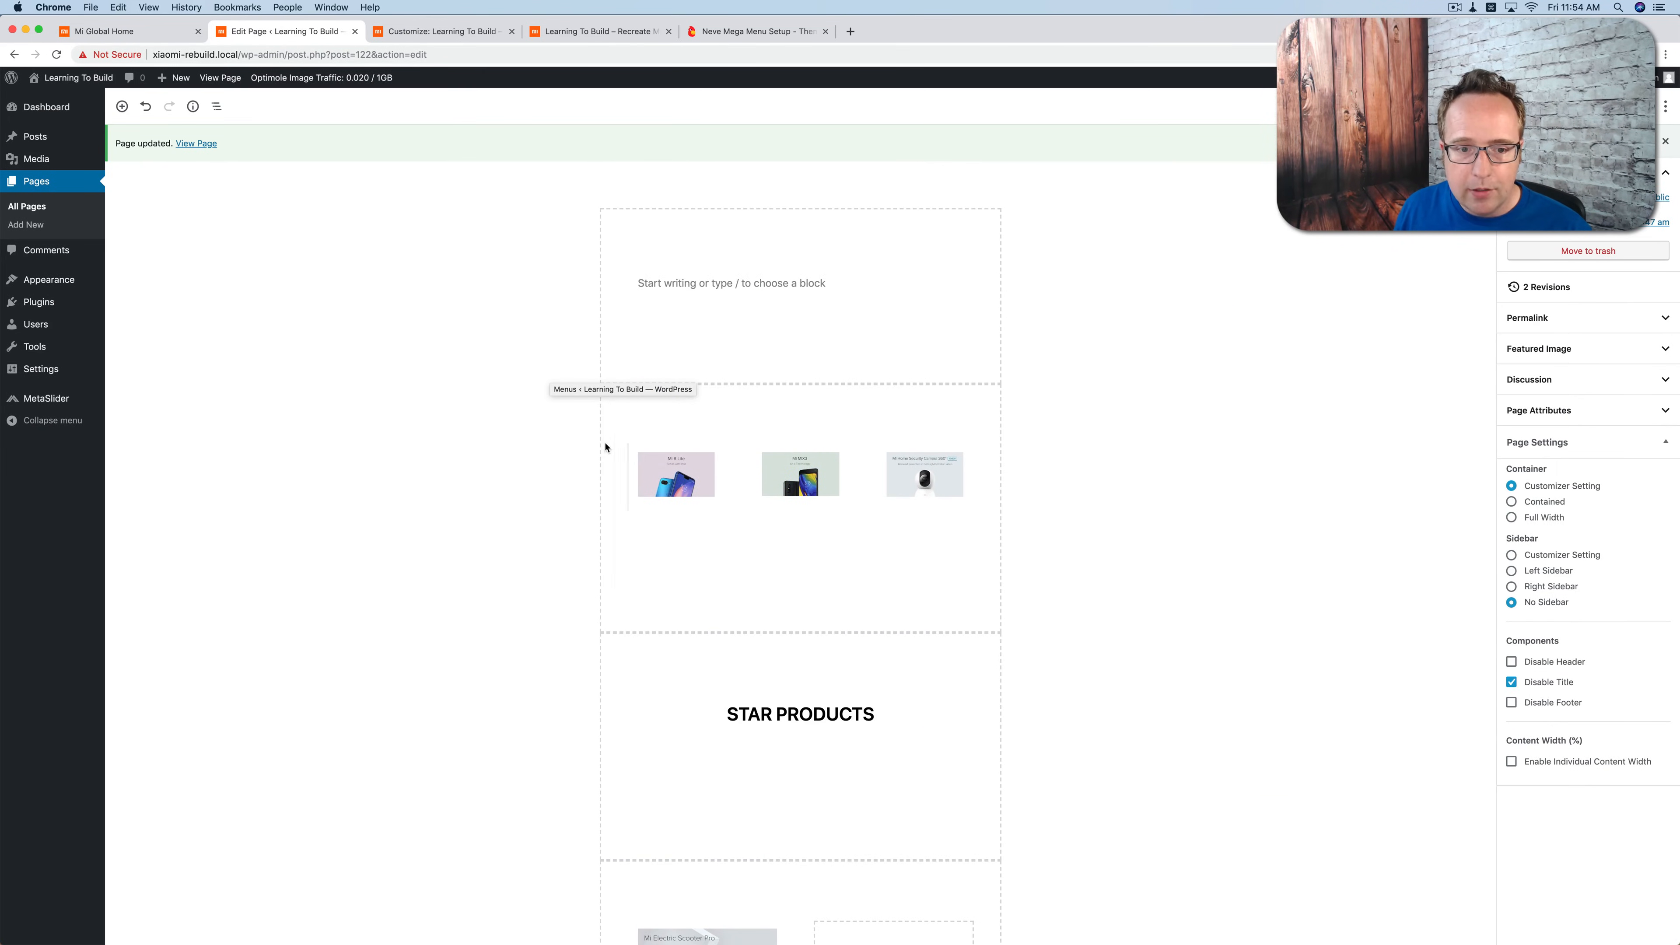
{"action": "left_click", "coordinate": [591, 401]}
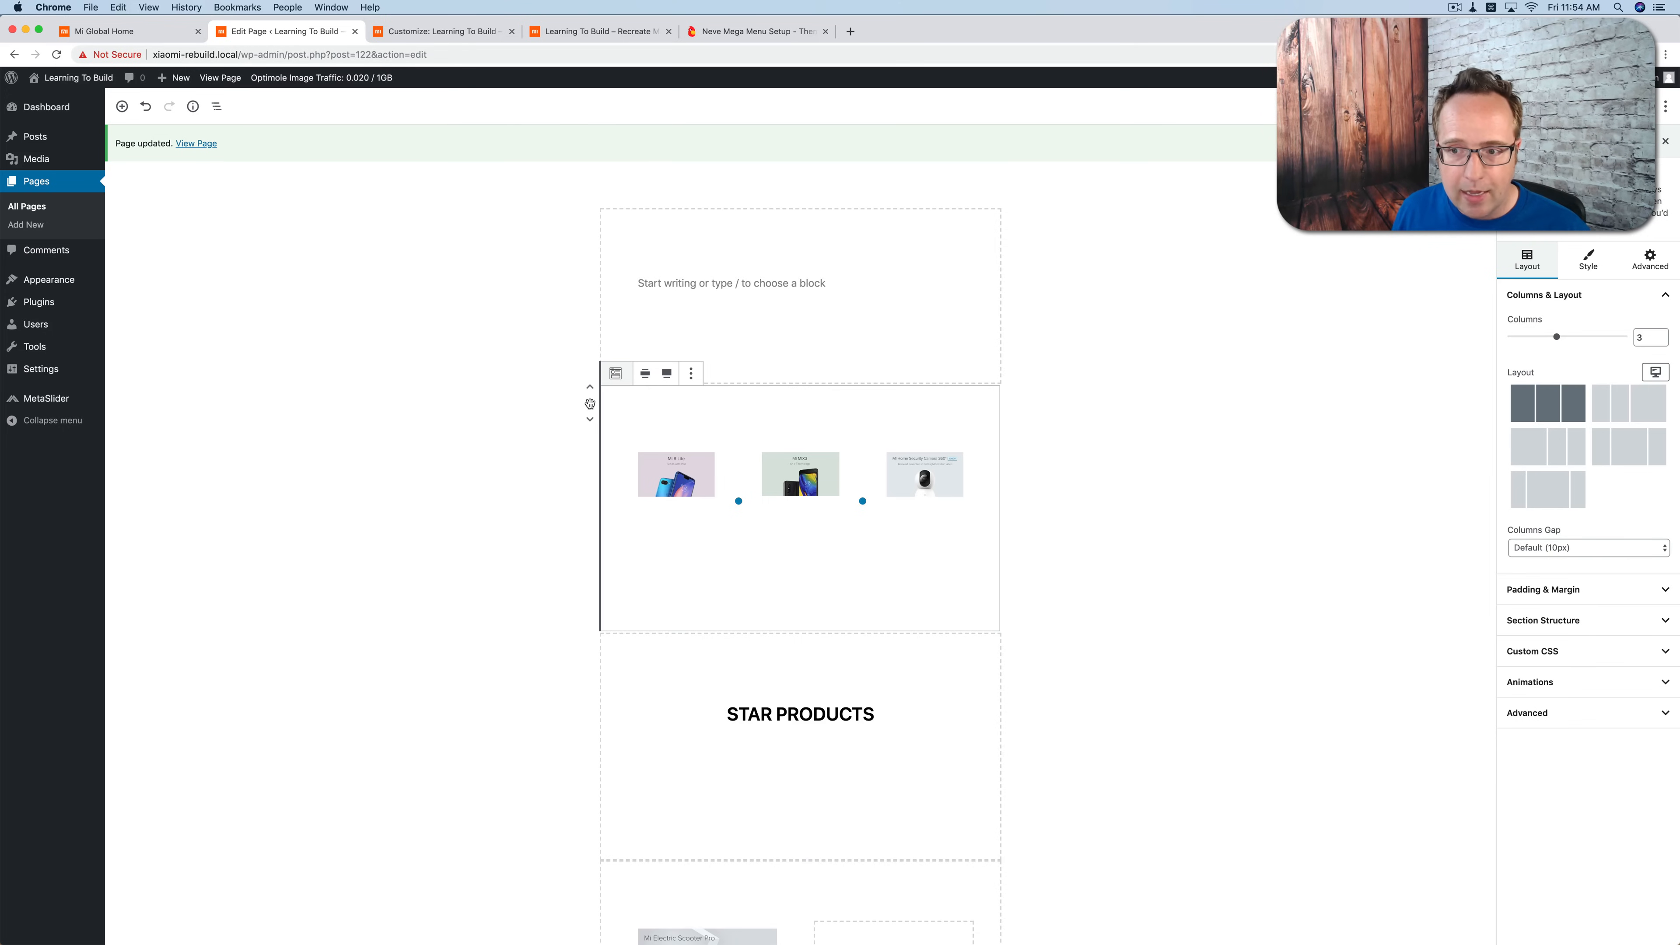
{"action": "left_click", "coordinate": [1535, 589]}
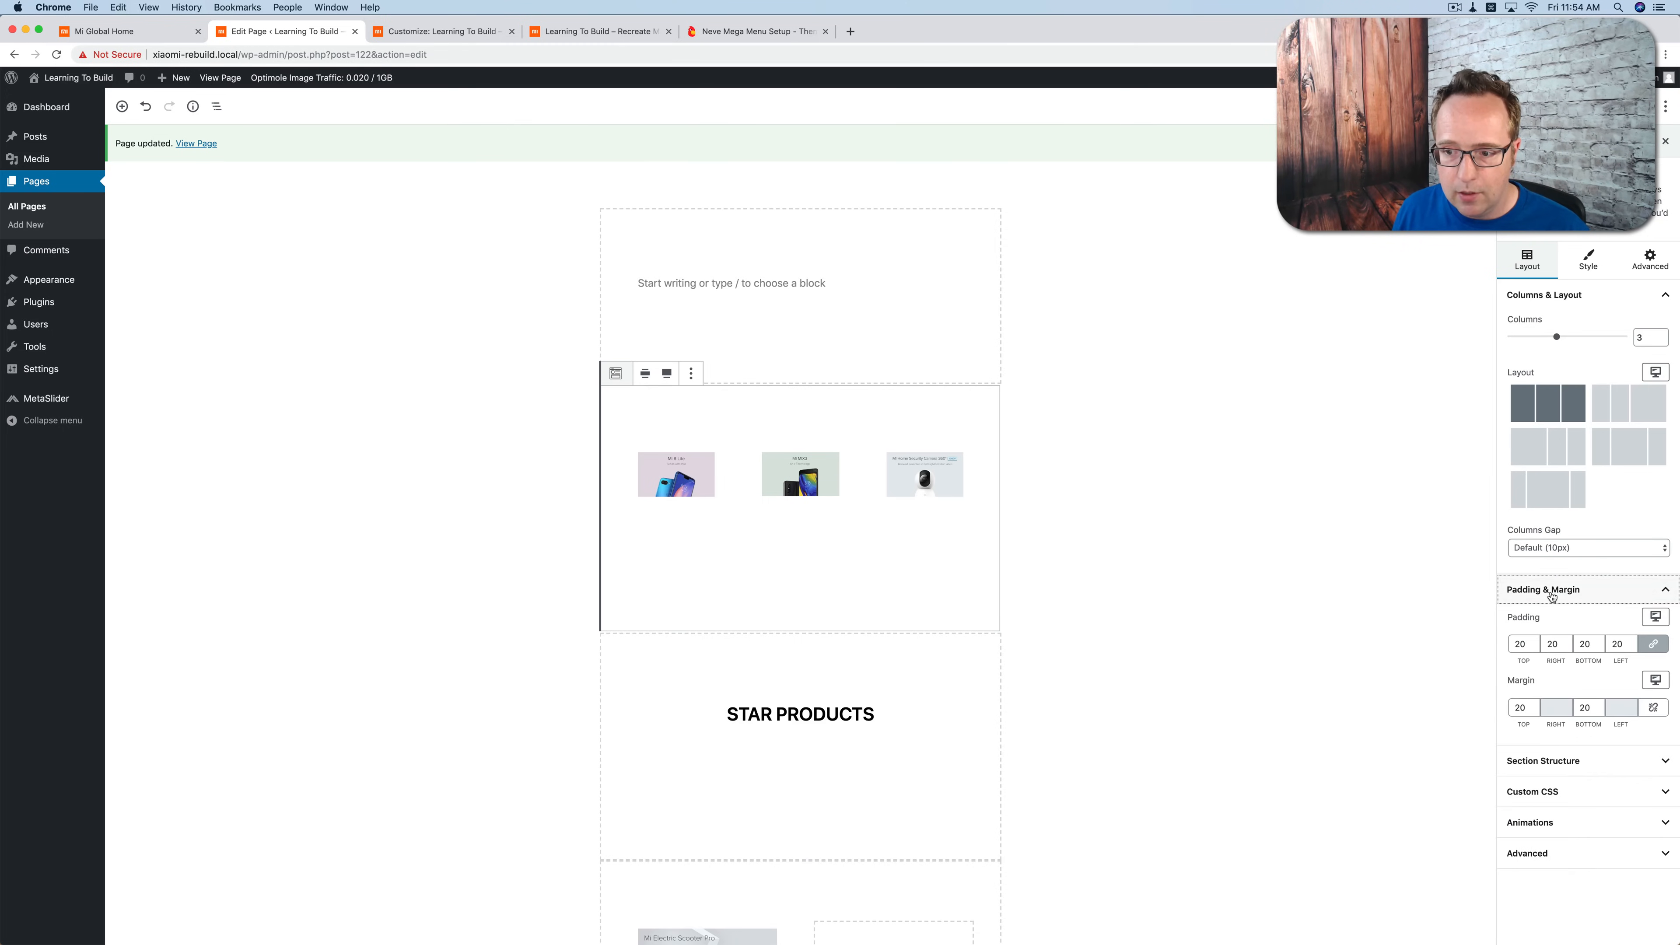
{"action": "double_click", "coordinate": [1521, 645]}
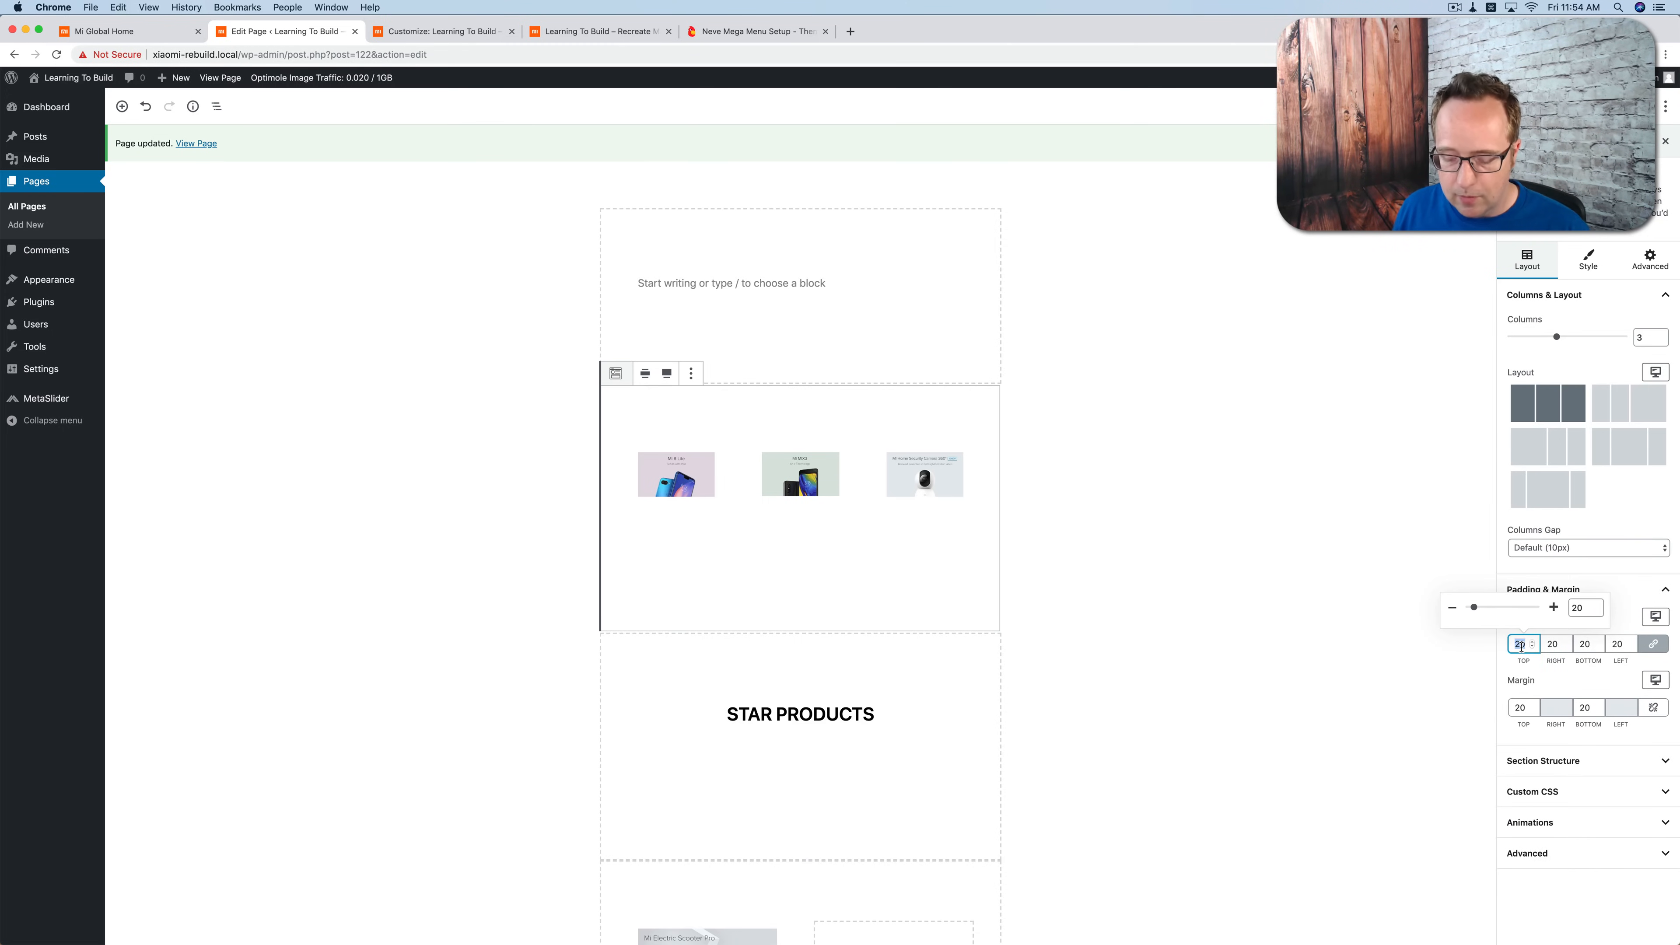
{"action": "type", "text": "0"}
{"action": "double_click", "coordinate": [1522, 708]}
{"action": "type", "text": "0"}
{"action": "left_click", "coordinate": [1584, 706]}
{"action": "type", "text": "0"}
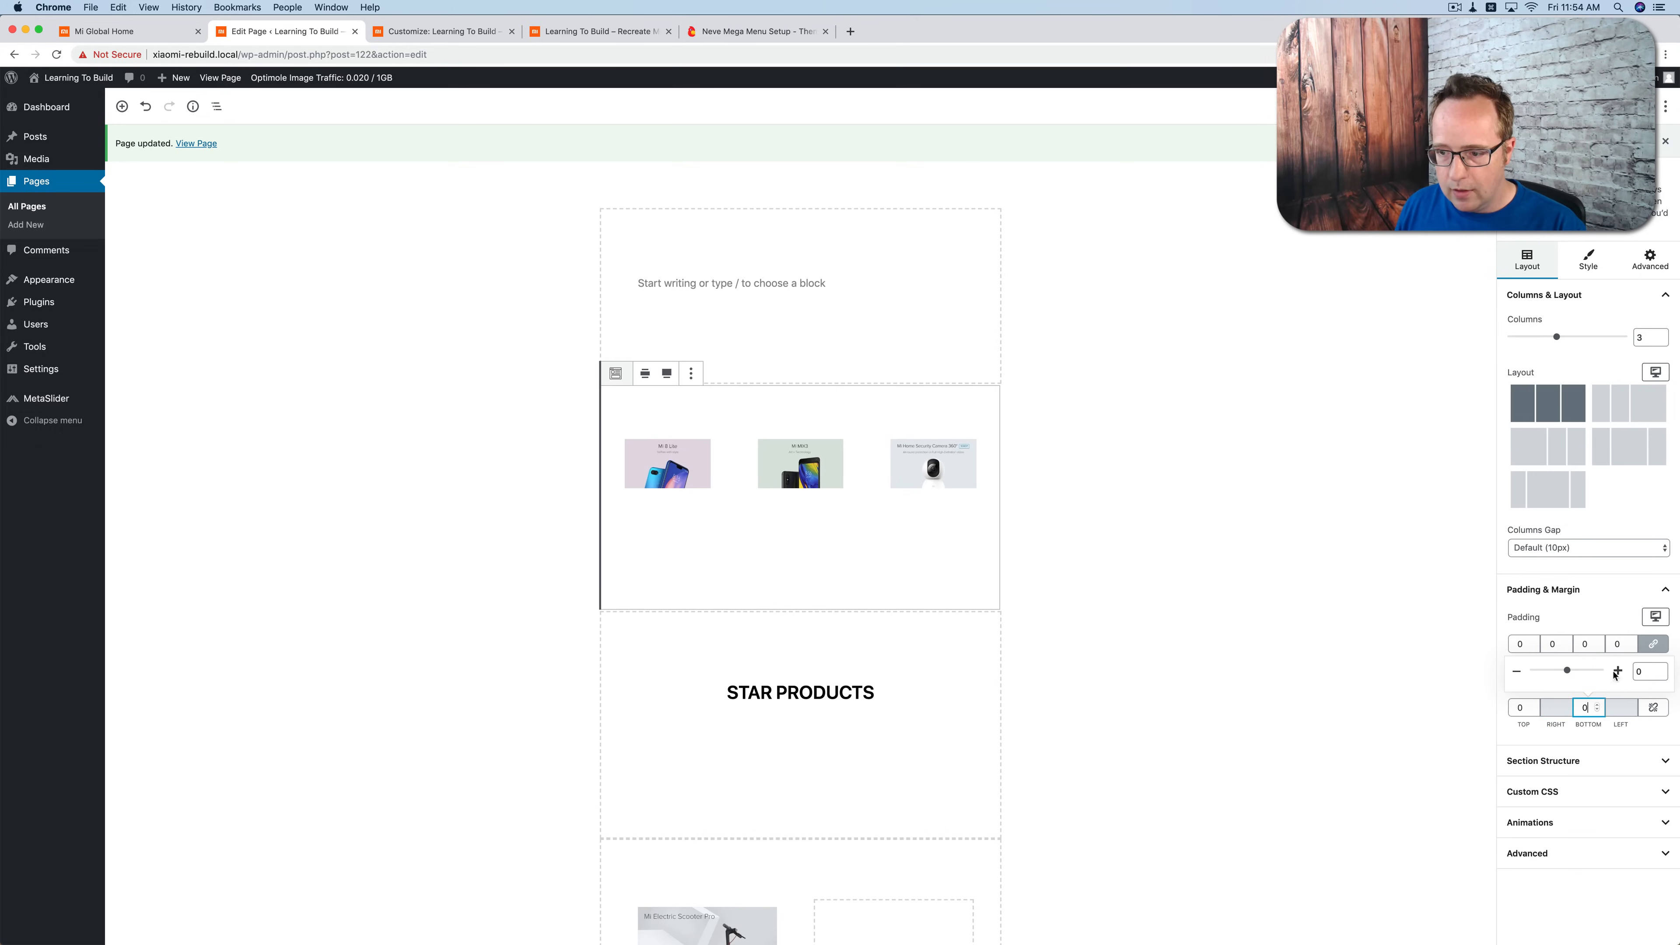
Step: Set the three-product section's padding and top and bottom margins to 0 for tablet devices
{"action": "left_click", "coordinate": [1656, 618]}
{"action": "left_click", "coordinate": [1577, 559]}
{"action": "left_click", "coordinate": [1520, 644]}
{"action": "double_click", "coordinate": [1520, 643]}
{"action": "type", "text": "0"}
{"action": "left_click", "coordinate": [1651, 680]}
{"action": "left_click", "coordinate": [1540, 624]}
{"action": "double_click", "coordinate": [1517, 708]}
{"action": "type", "text": "0"}
Step: Set the three-product section's padding and top margin to 0 for smartphones
{"action": "left_click", "coordinate": [1655, 616]}
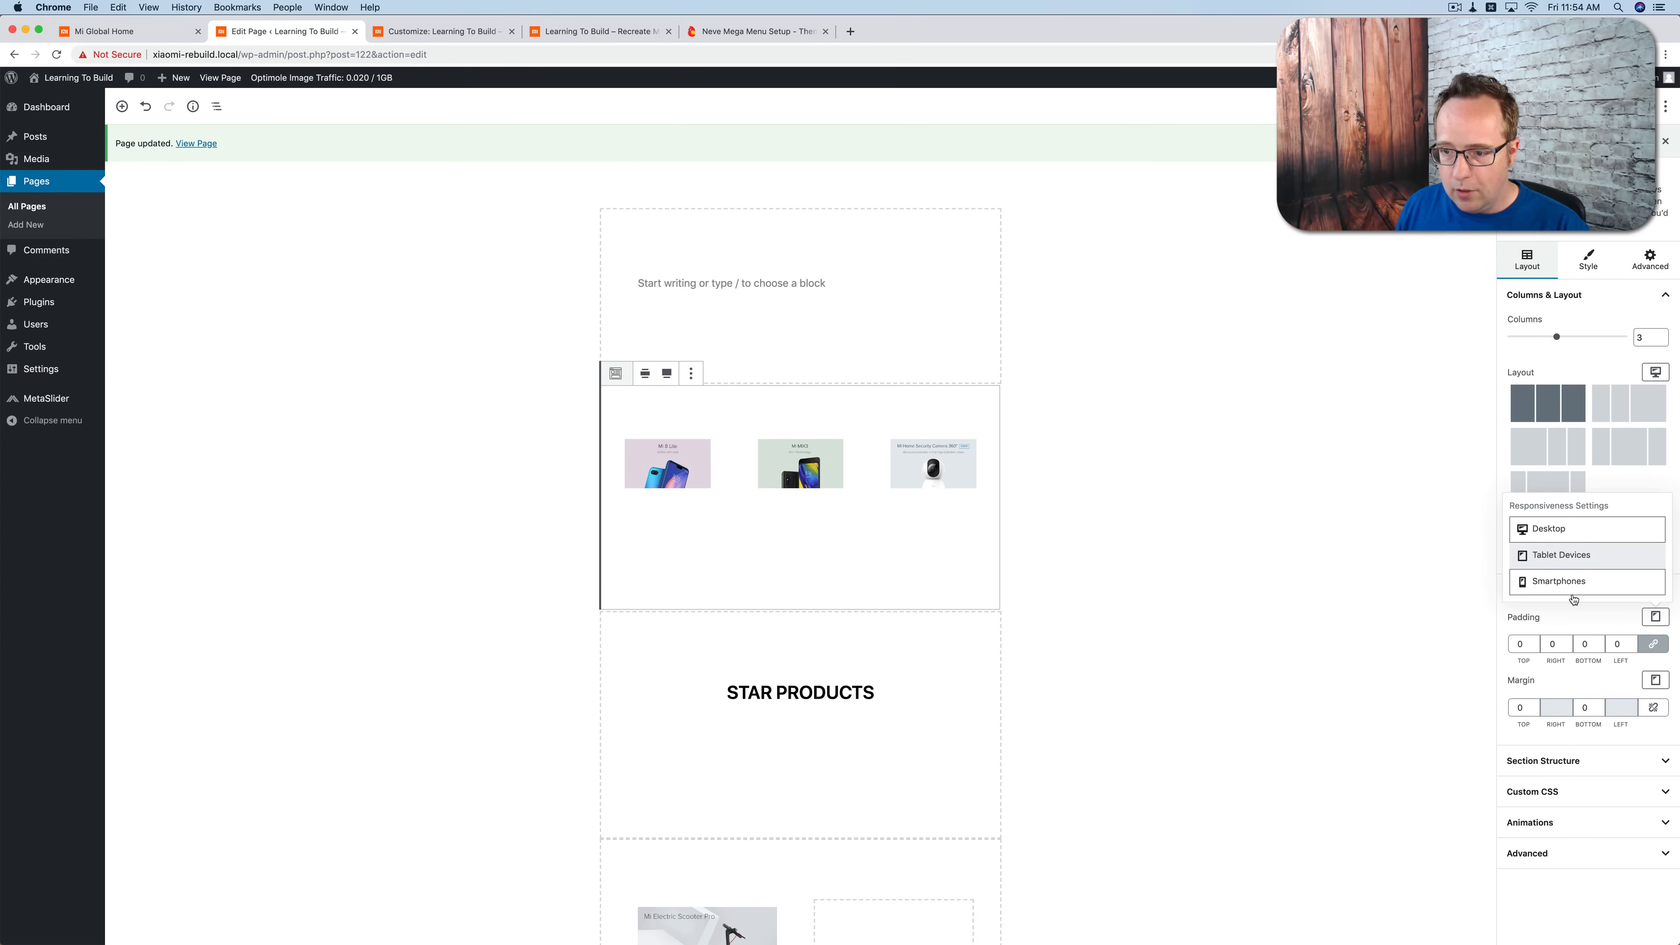
{"action": "left_click", "coordinate": [1559, 581]}
{"action": "left_click", "coordinate": [1522, 646]}
{"action": "left_click", "coordinate": [1655, 681]}
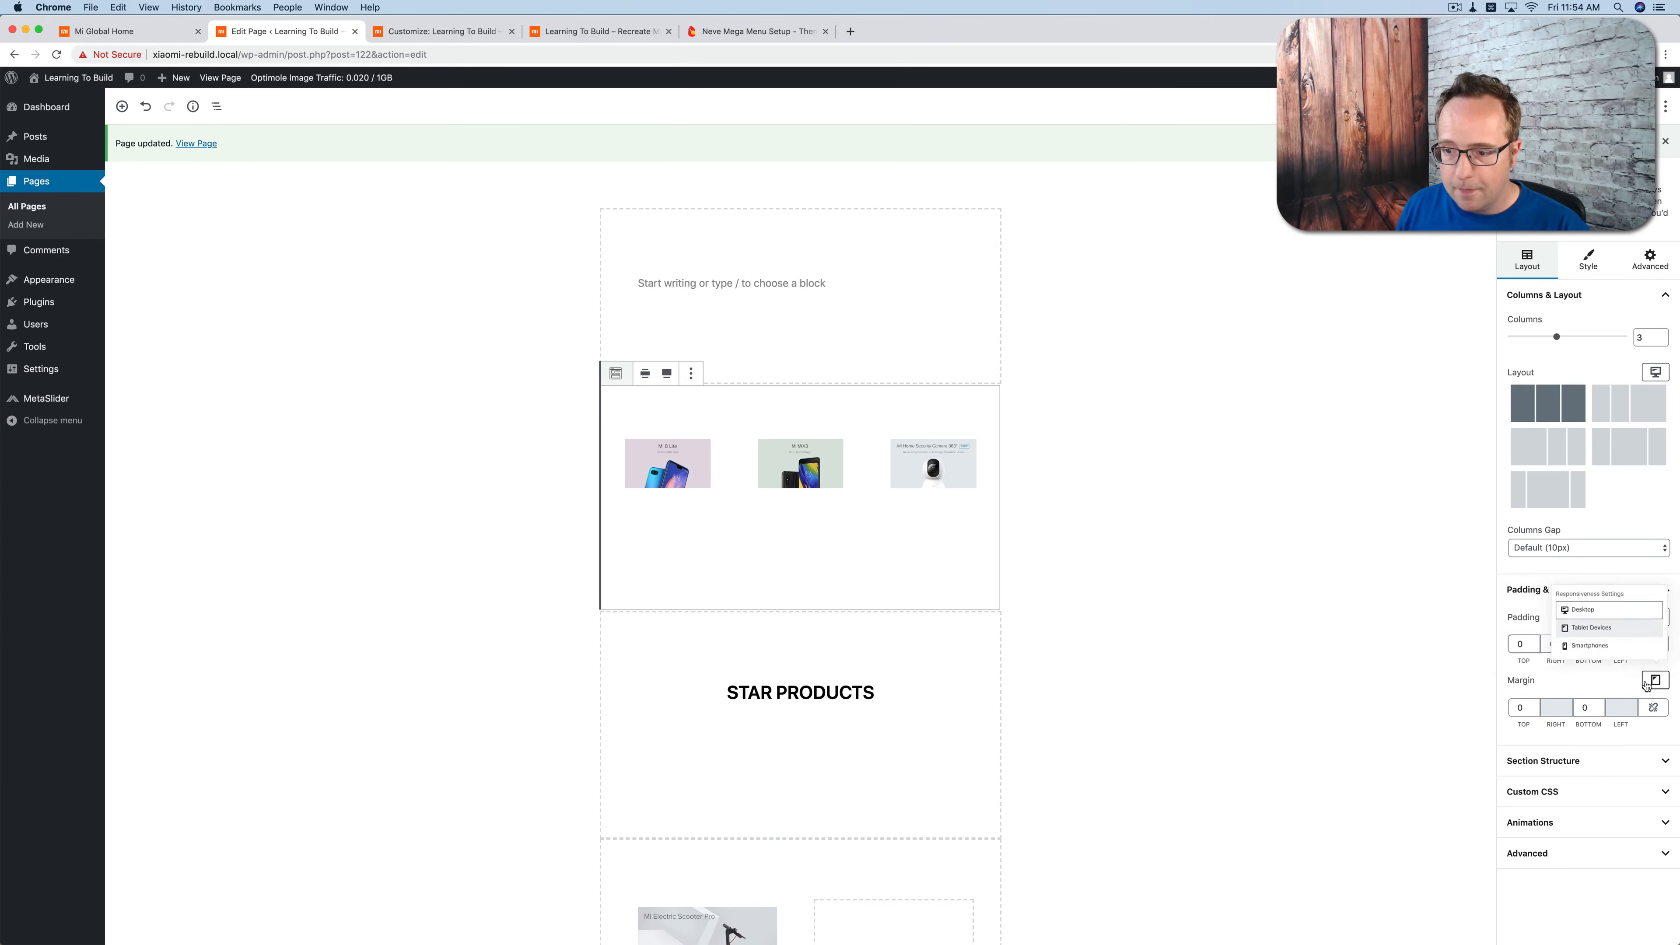
{"action": "left_click", "coordinate": [1575, 648]}
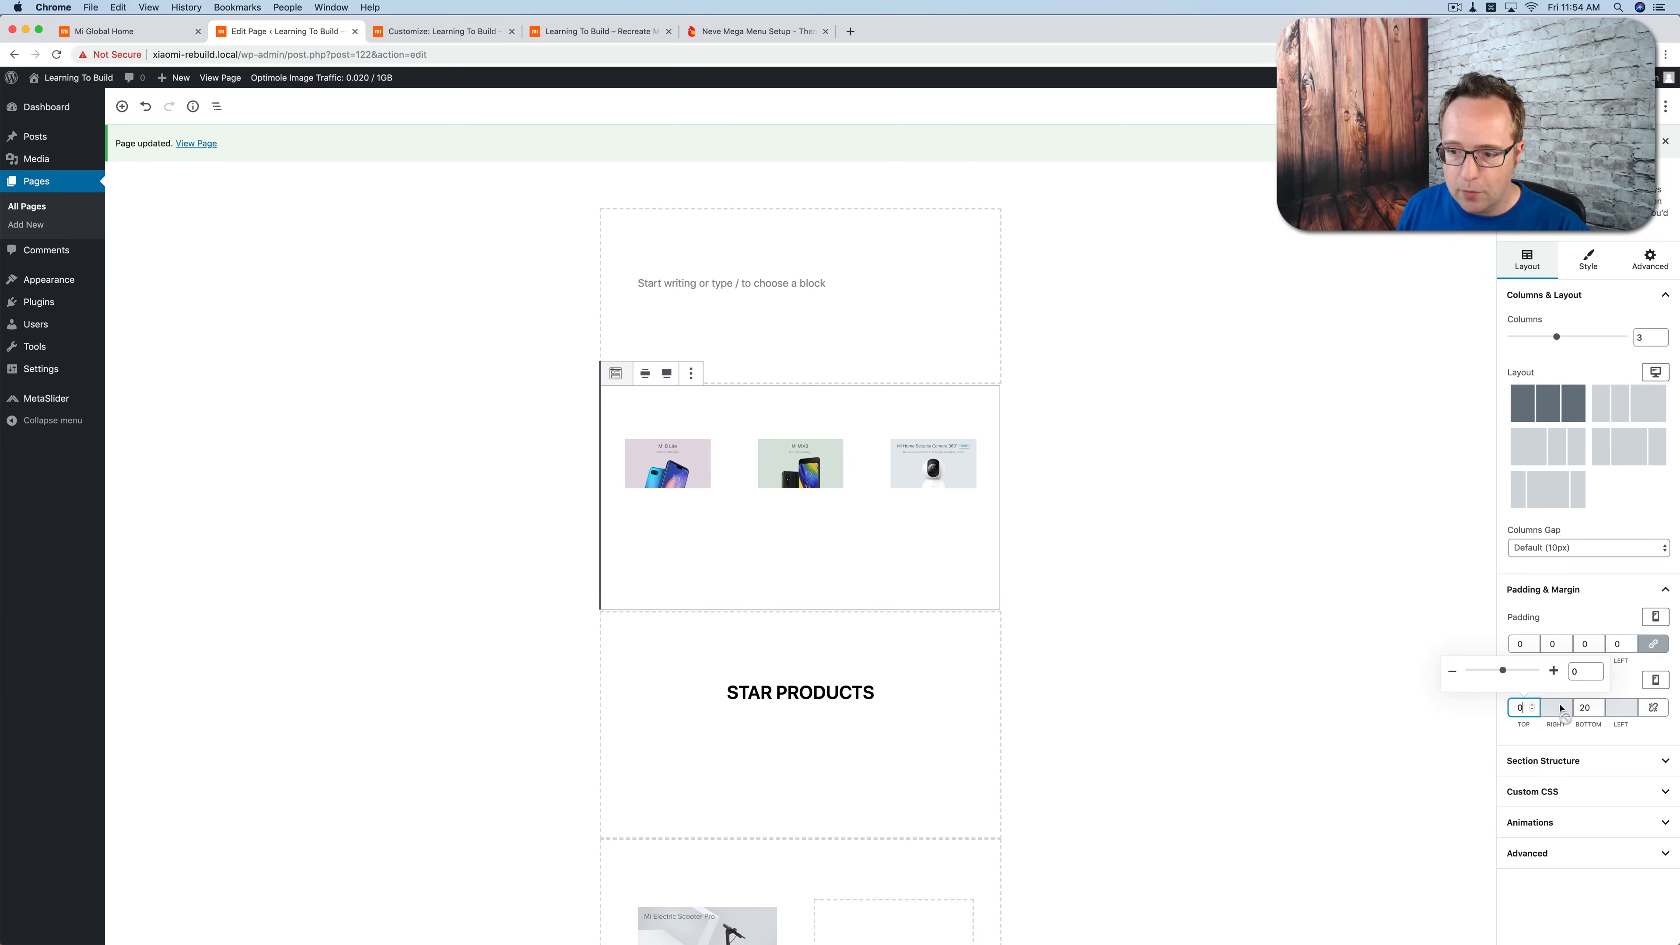
{"action": "left_click", "coordinate": [1282, 623]}
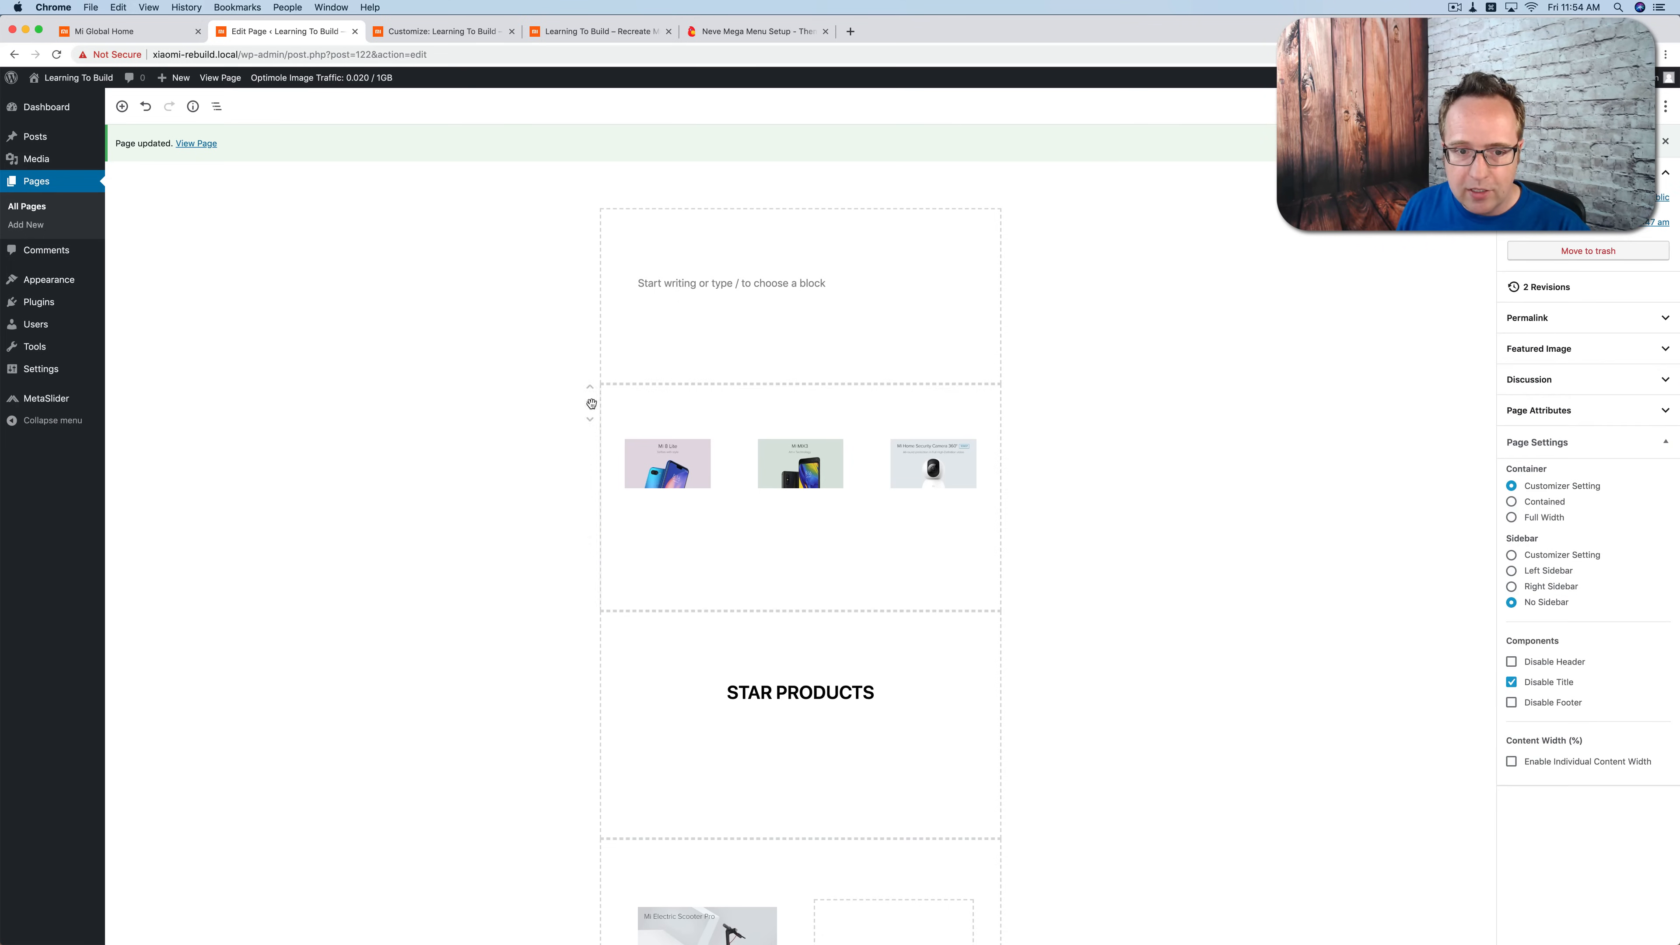
Step: Set the Mi 8 Lite column's desktop padding and top and bottom margins to 0
{"action": "left_click", "coordinate": [636, 526]}
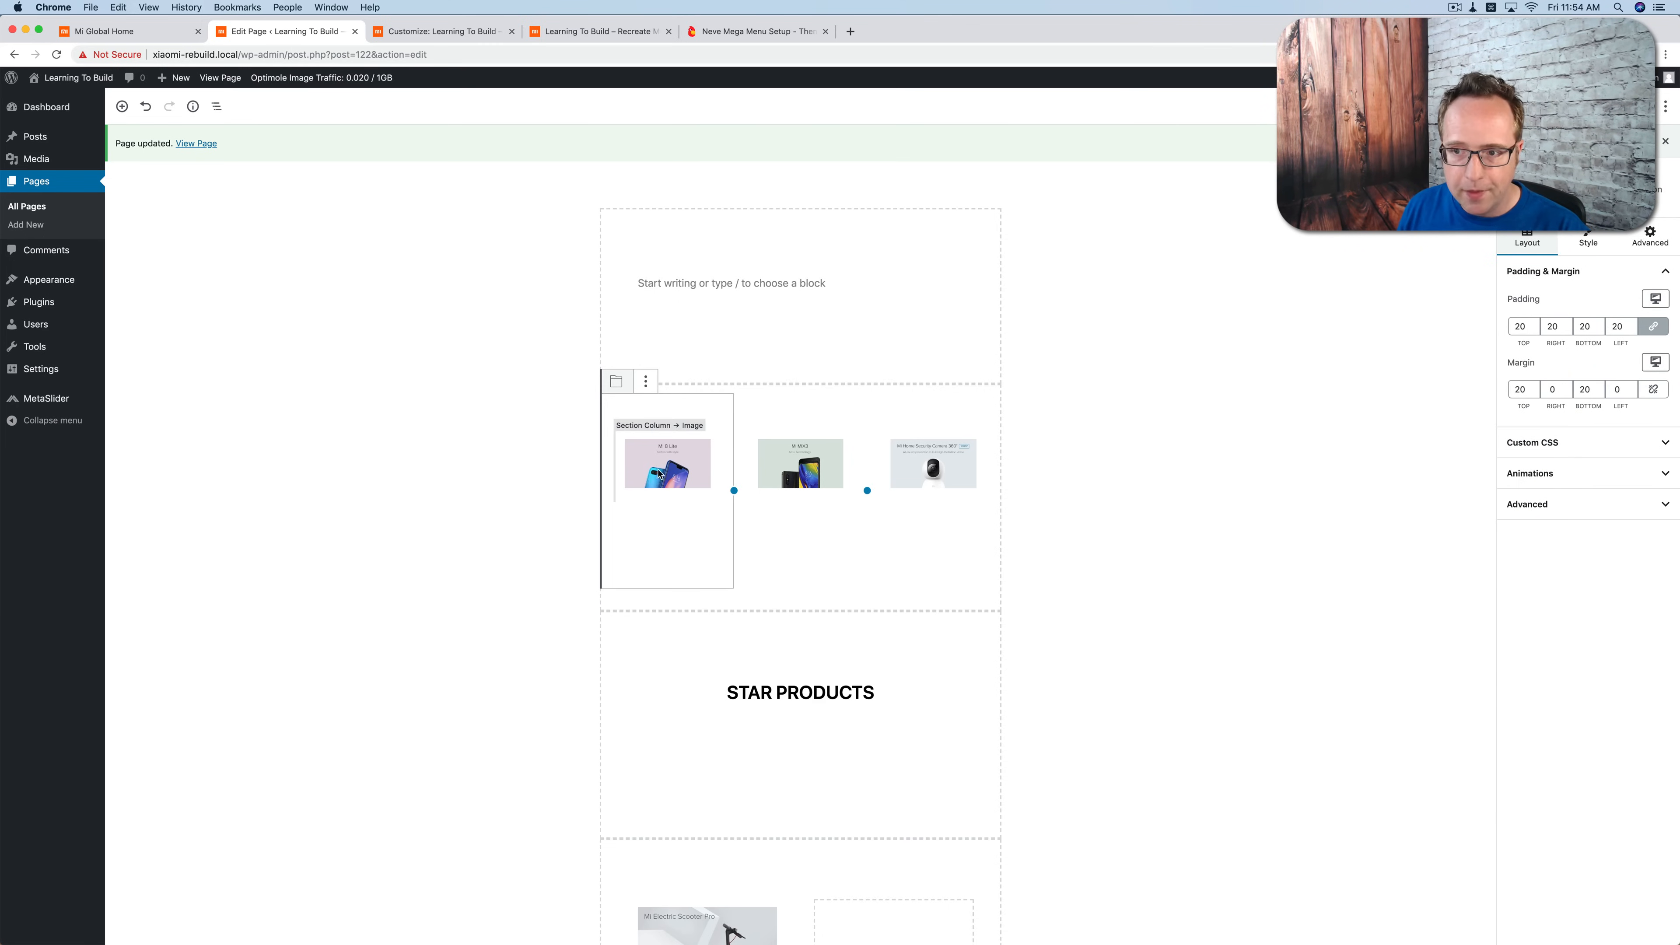
{"action": "double_click", "coordinate": [1522, 325]}
{"action": "type", "text": "0"}
{"action": "left_click", "coordinate": [1525, 389]}
{"action": "double_click", "coordinate": [1522, 389]}
{"action": "type", "text": "0"}
{"action": "double_click", "coordinate": [1586, 389]}
{"action": "type", "text": "0"}
Step: Set the Mi 8 Lite column's padding and top and bottom margins to 0 for tablet devices
{"action": "left_click", "coordinate": [1657, 306]}
{"action": "left_click", "coordinate": [1561, 242]}
{"action": "left_click", "coordinate": [1657, 363]}
{"action": "left_click", "coordinate": [1541, 301]}
{"action": "double_click", "coordinate": [1520, 327]}
{"action": "type", "text": "0"}
{"action": "left_click", "coordinate": [1520, 389]}
{"action": "left_click", "coordinate": [1583, 389]}
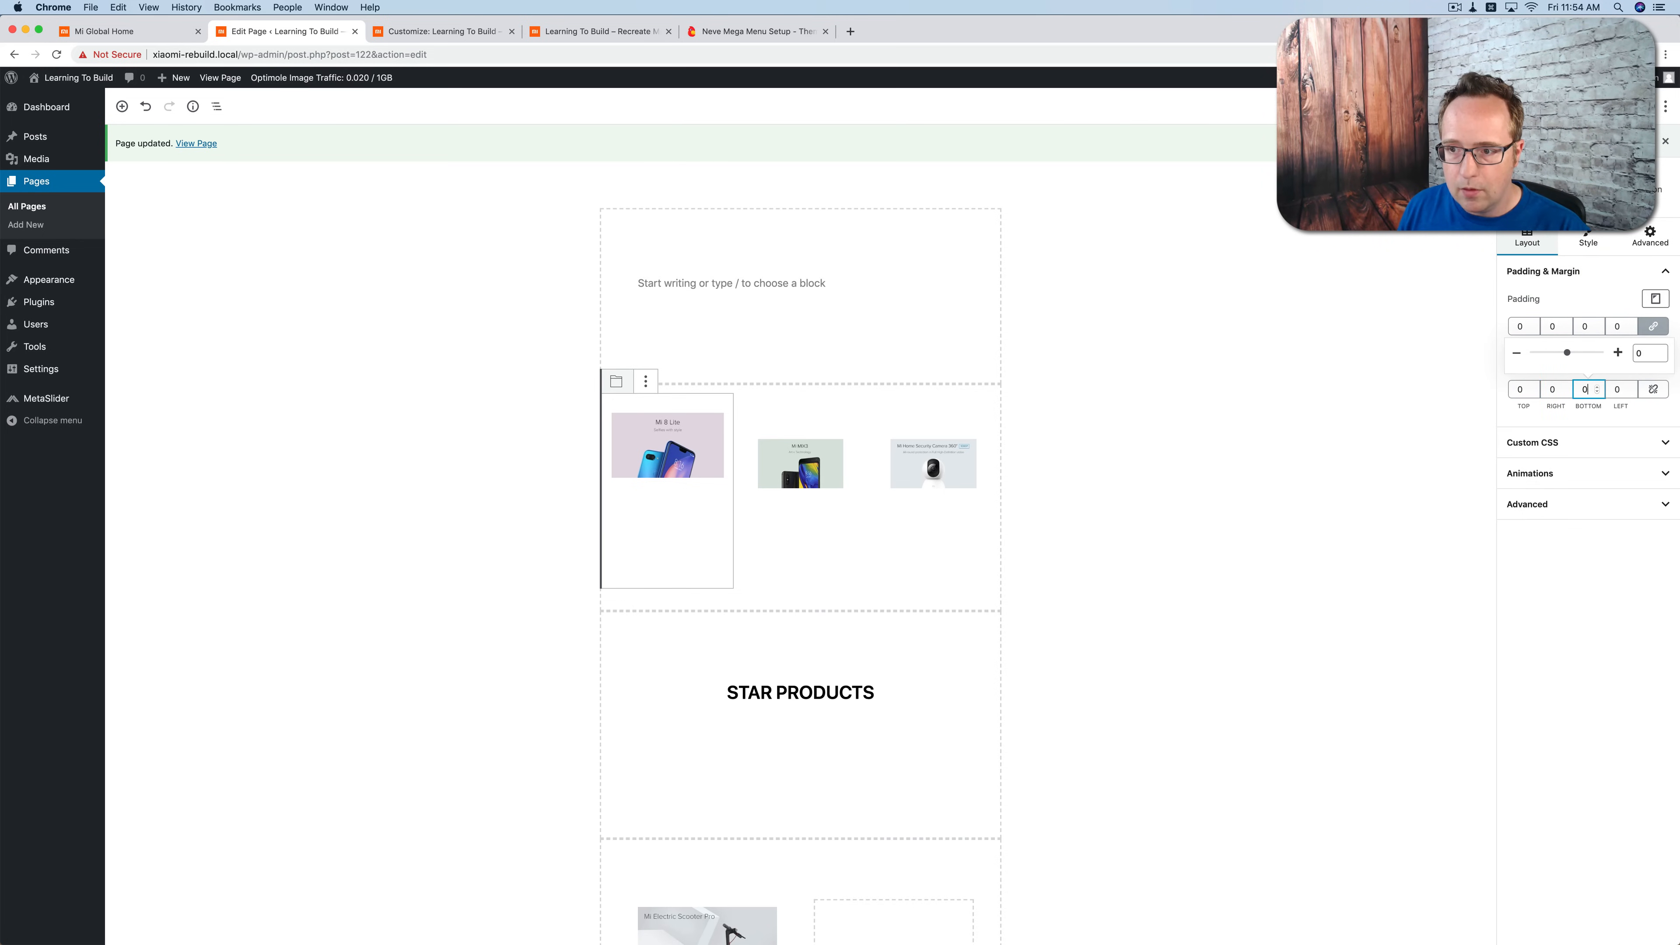
Step: Set the Mi 8 Lite column's padding and top margin to 0 for smartphones
{"action": "left_click", "coordinate": [1654, 299]}
{"action": "left_click", "coordinate": [1601, 275]}
{"action": "double_click", "coordinate": [1523, 326]}
{"action": "type", "text": "0"}
{"action": "left_click", "coordinate": [1656, 362]}
{"action": "left_click", "coordinate": [1594, 331]}
{"action": "left_click", "coordinate": [1521, 389]}
{"action": "type", "text": "0"}
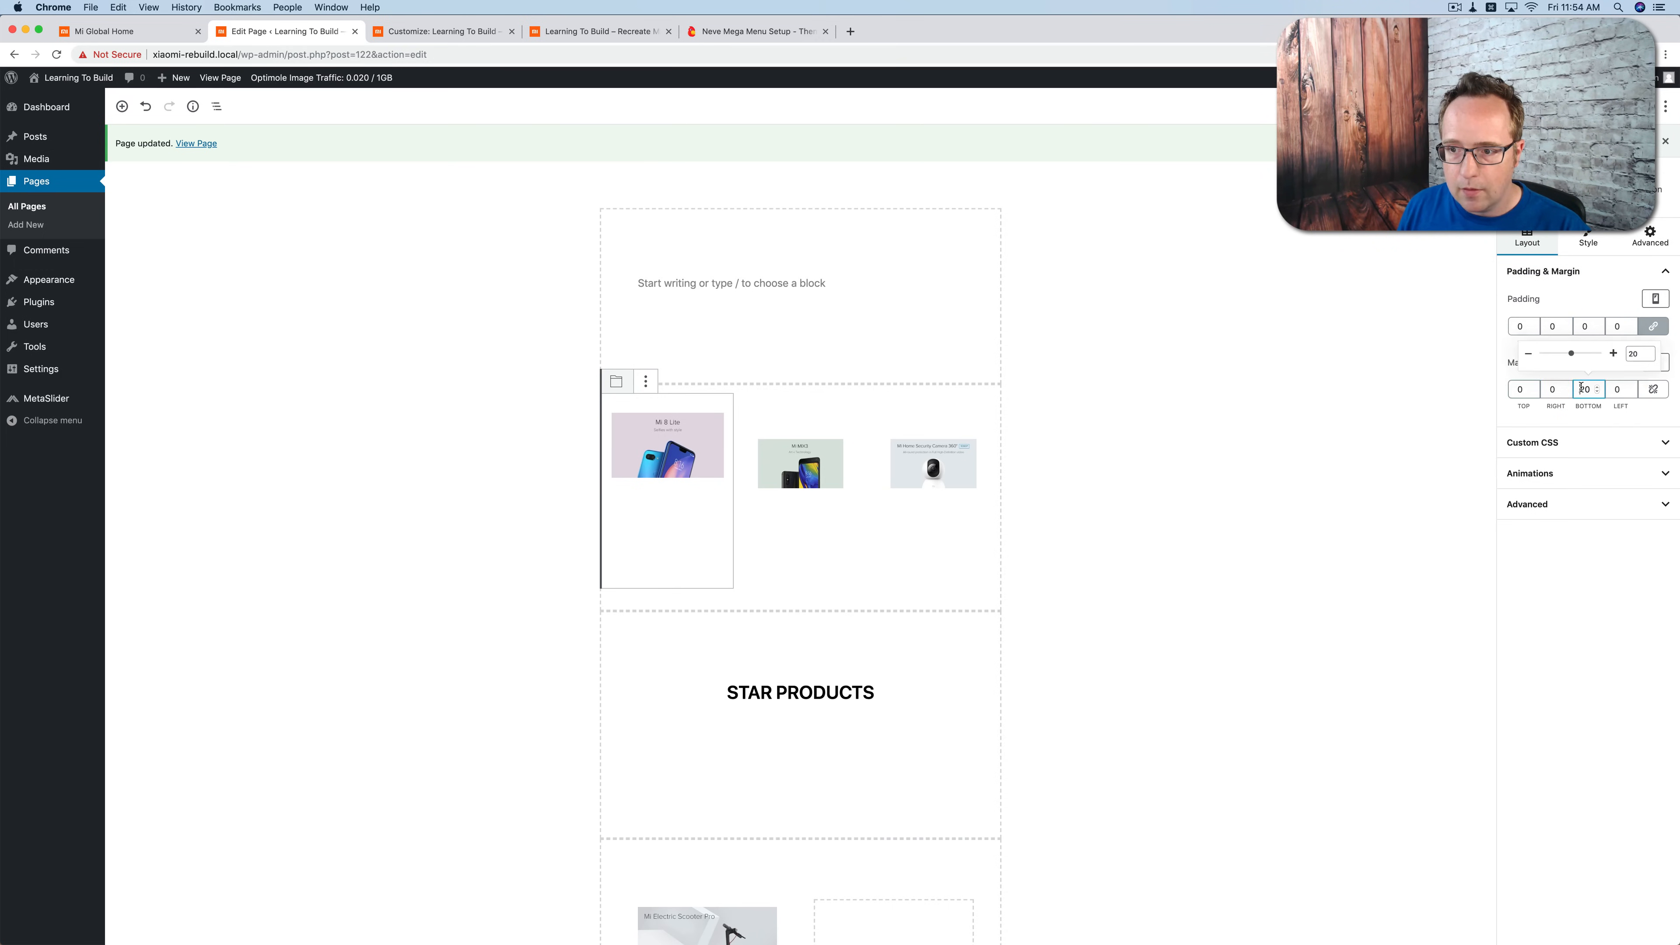
{"action": "left_click", "coordinate": [1379, 415]}
Step: Check the Mi 8 Lite image's spacing on the front end against the product row of the Mi Global page
{"action": "left_click", "coordinate": [690, 454]}
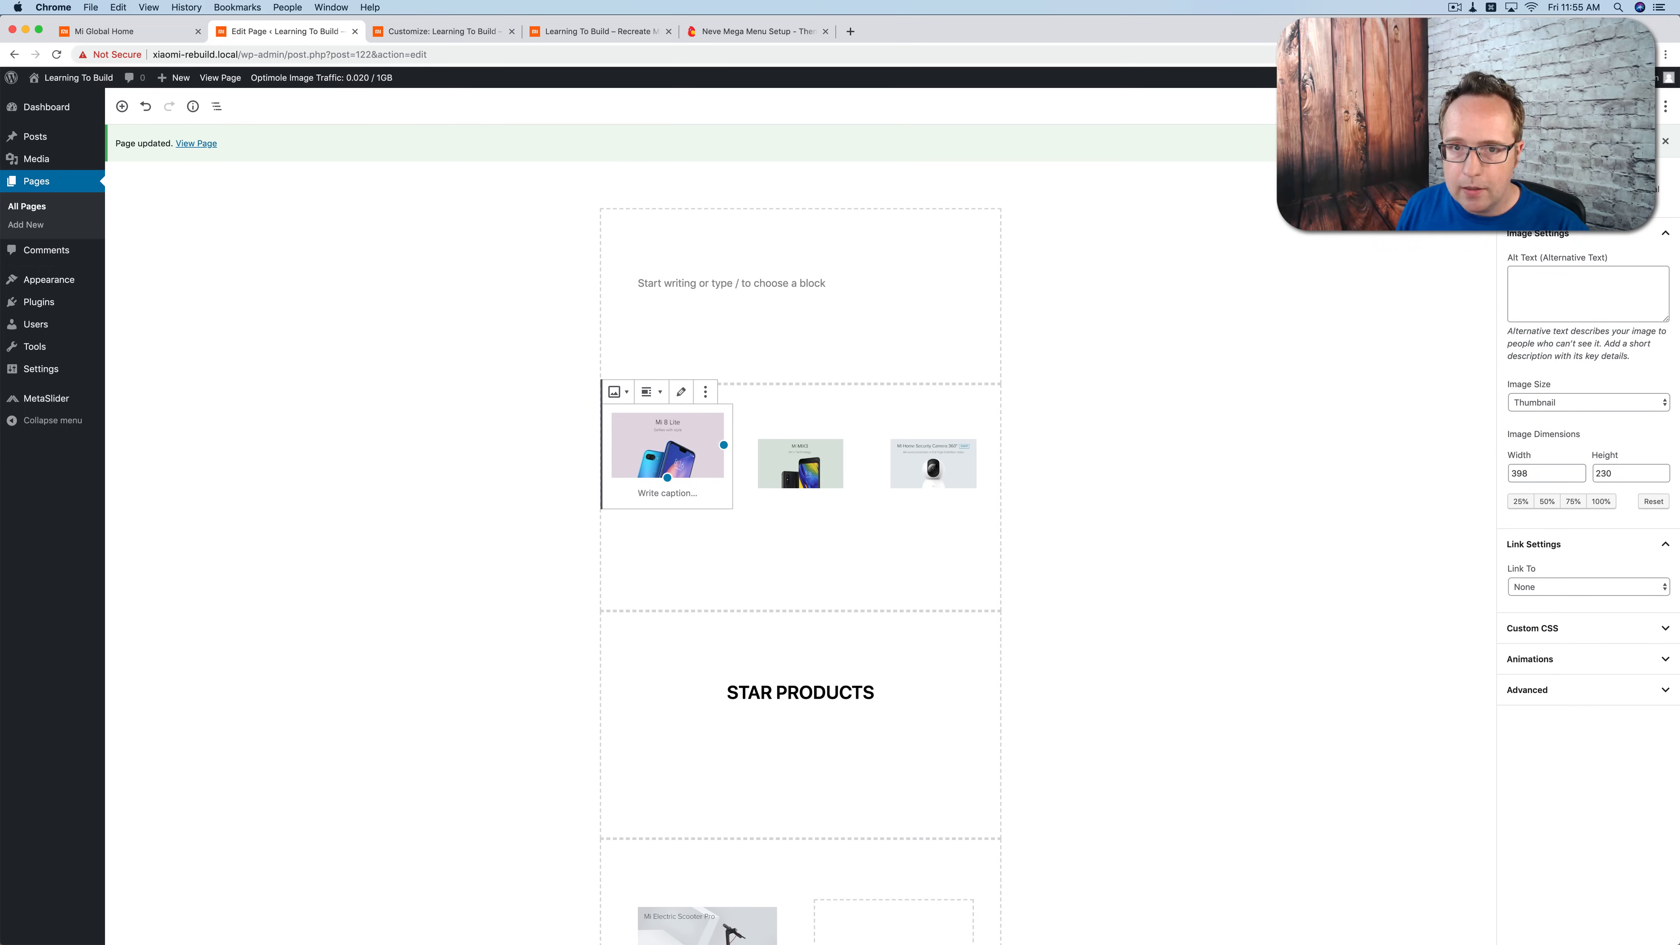
{"action": "left_click", "coordinate": [467, 33]}
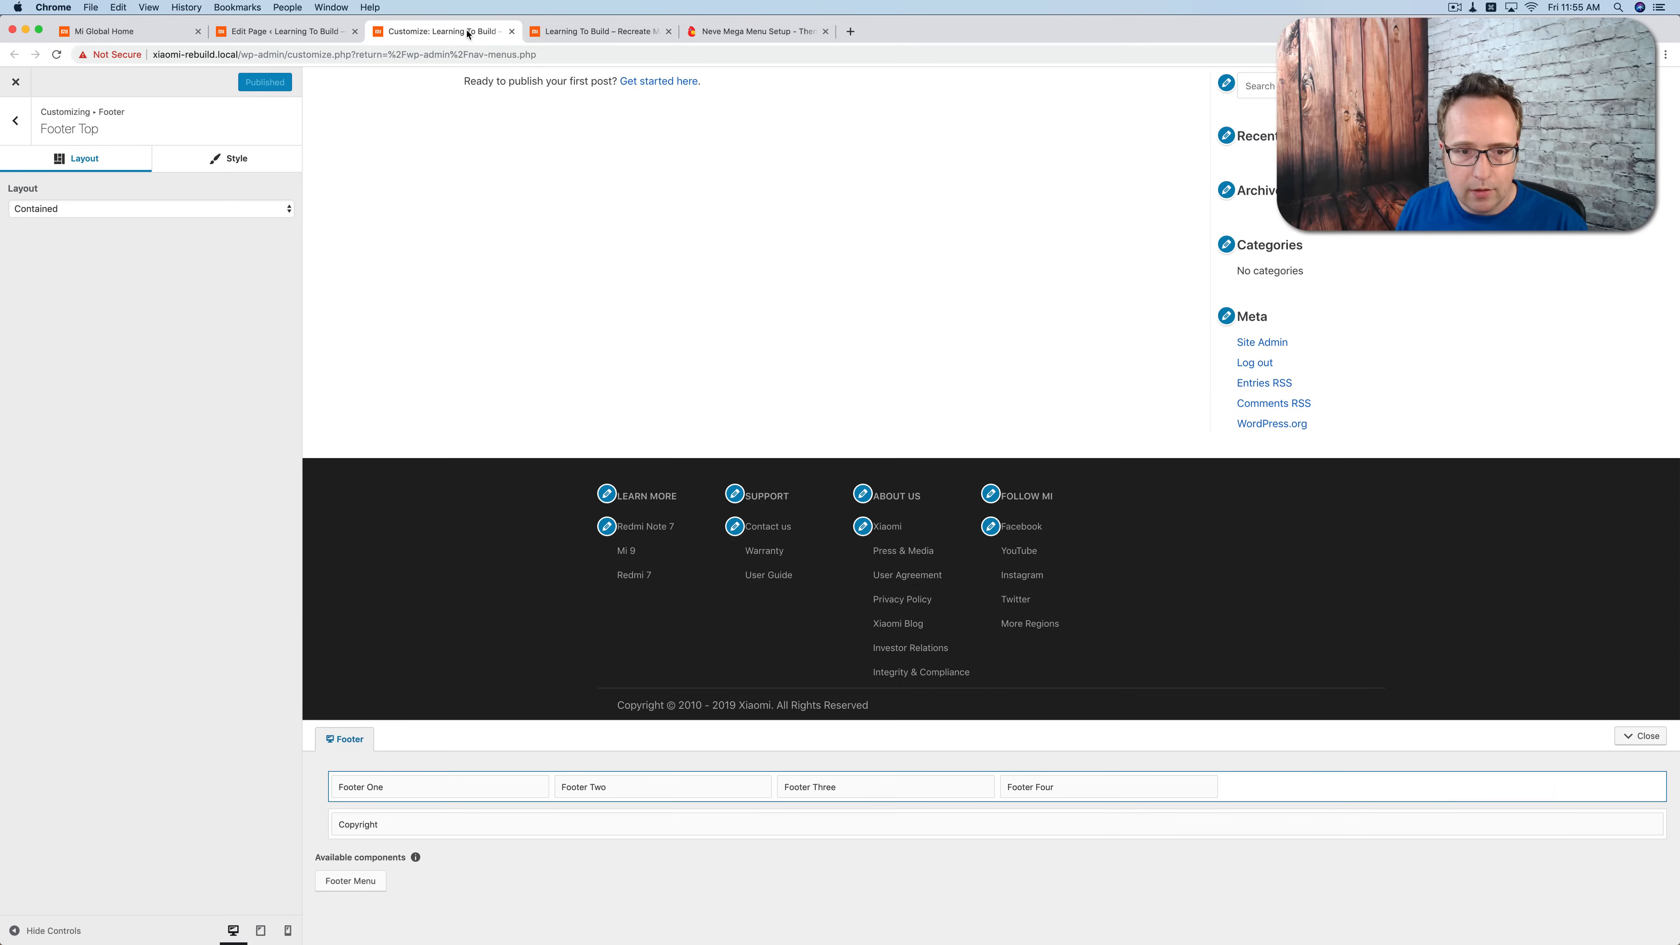
{"action": "left_click", "coordinate": [595, 33]}
{"action": "scroll", "coordinate": [534, 343], "scroll_direction": "up", "scroll_amount": 5}
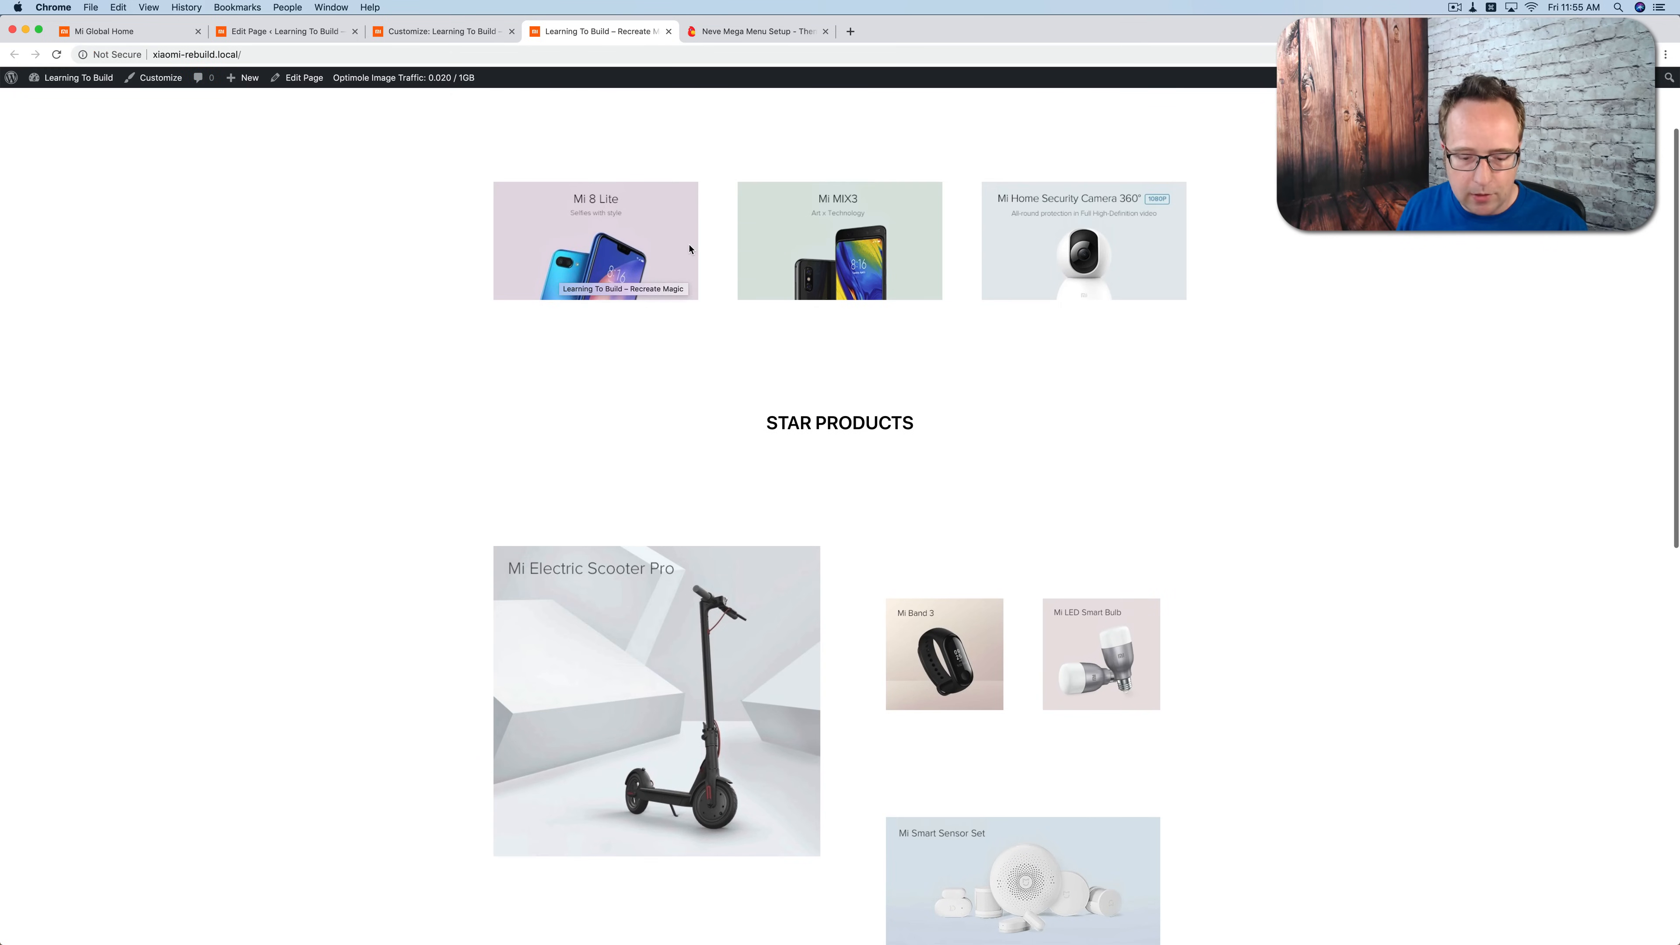
{"action": "scroll", "coordinate": [689, 249], "scroll_direction": "up", "scroll_amount": 3}
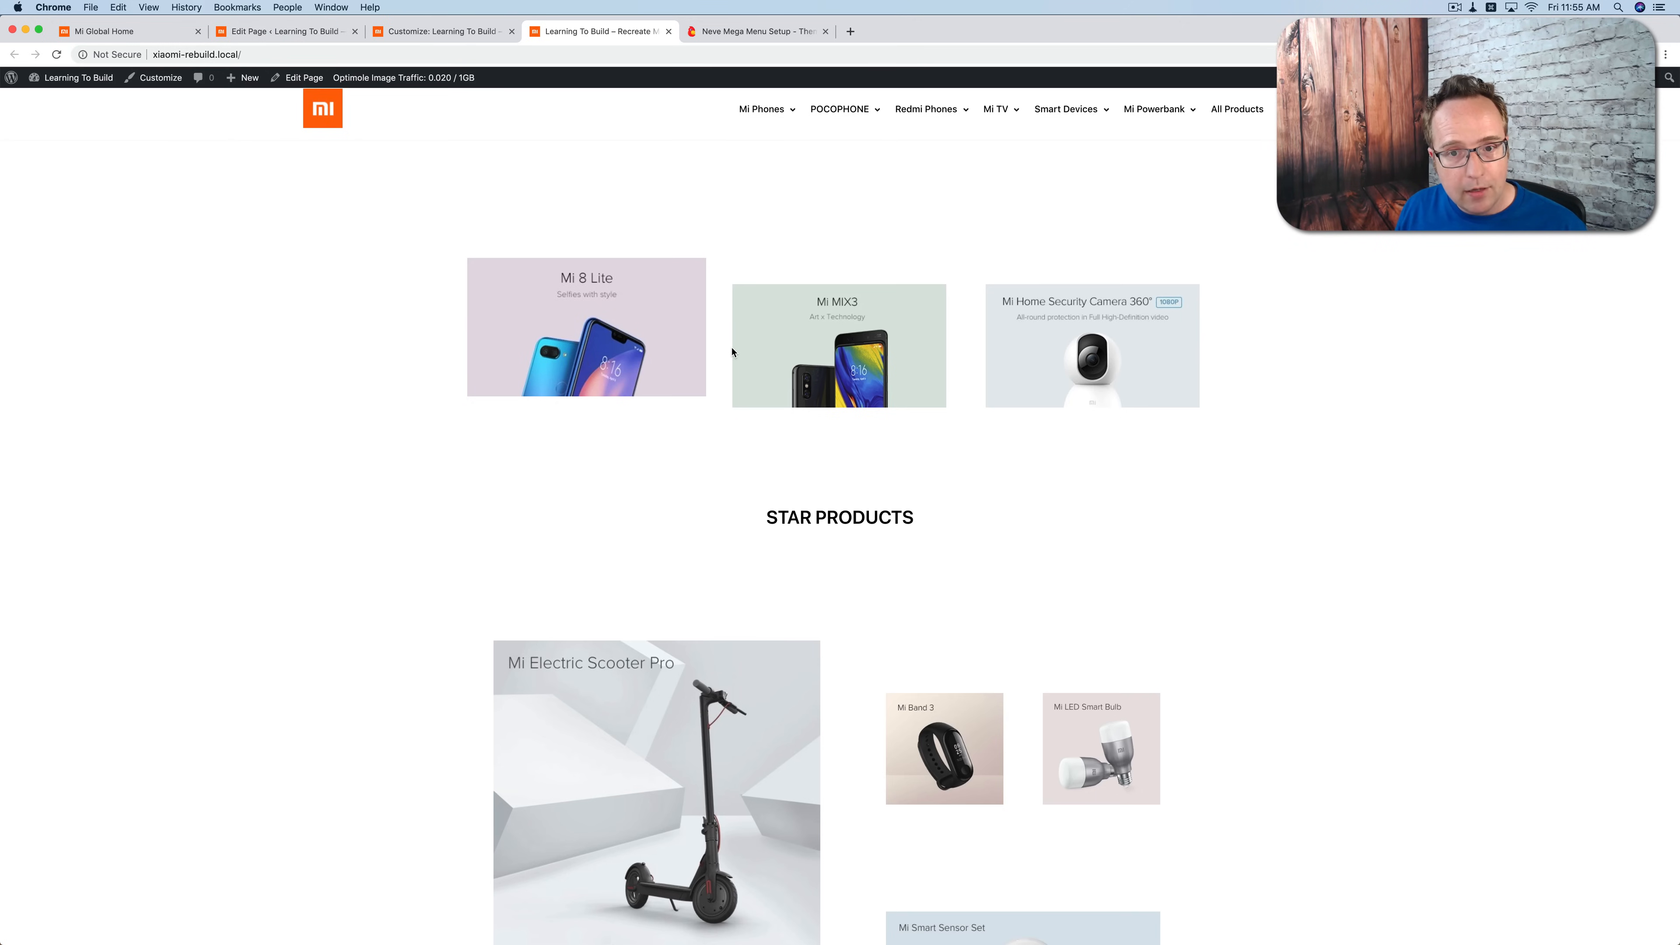
{"action": "left_click", "coordinate": [157, 32]}
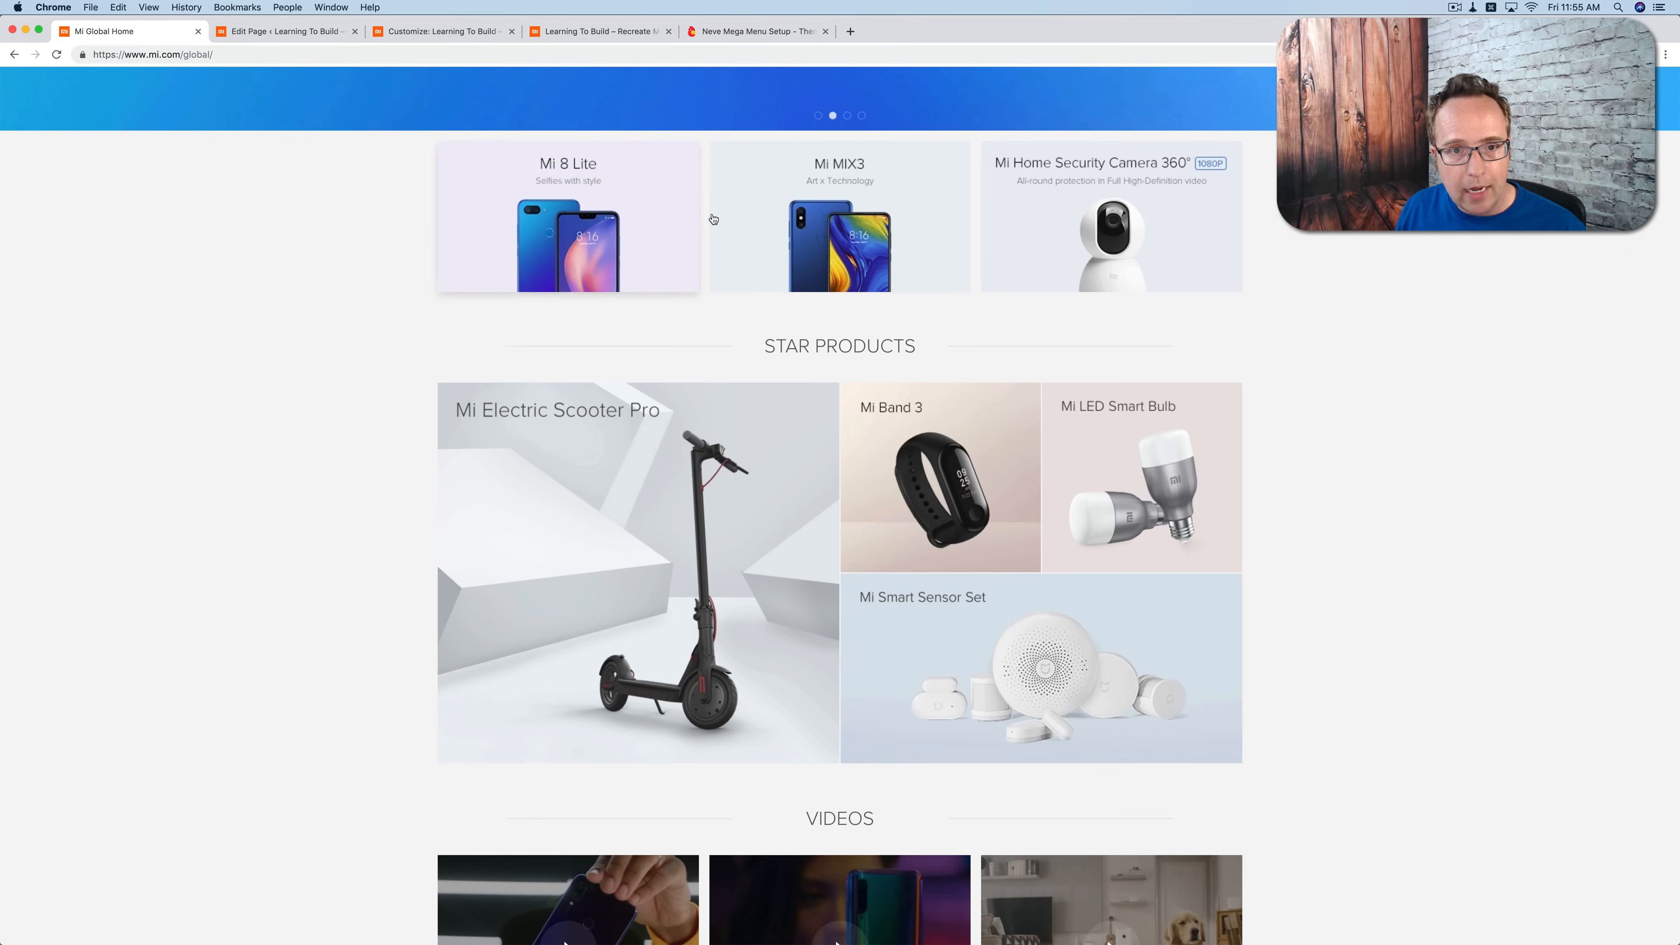
Step: Select the Mi MIX3 column in the Homepage editor and set its desktop padding and top margin to 0
{"action": "left_click", "coordinate": [281, 31]}
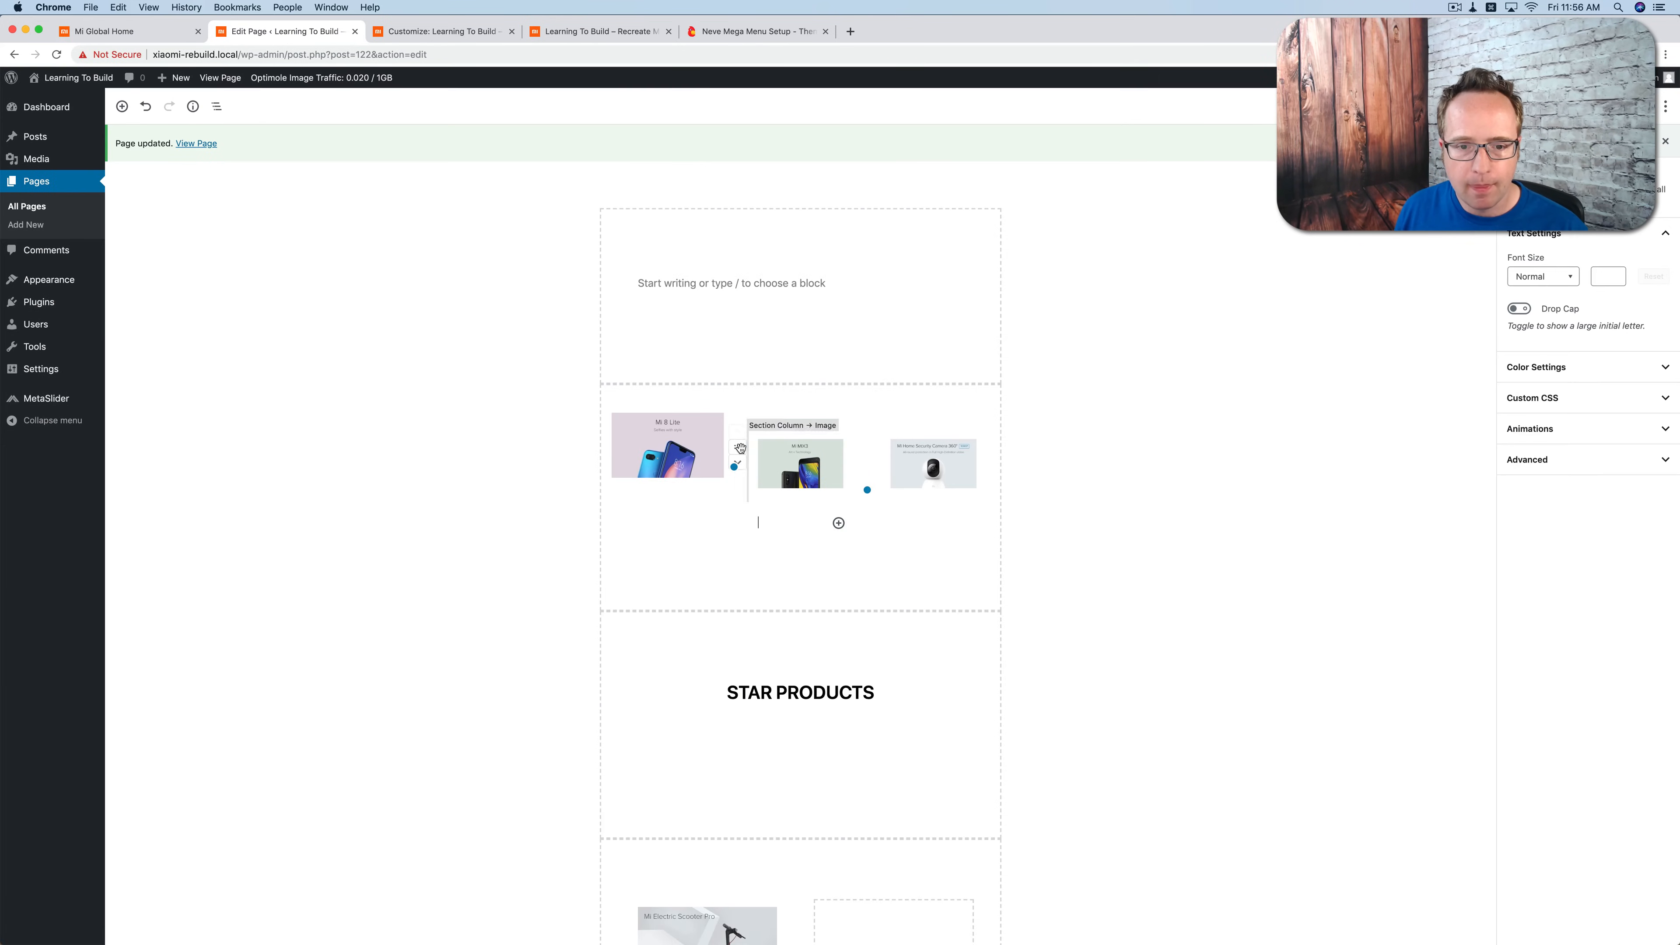
{"action": "left_click", "coordinate": [742, 448]}
{"action": "left_click", "coordinate": [865, 392]}
{"action": "left_click", "coordinate": [741, 448]}
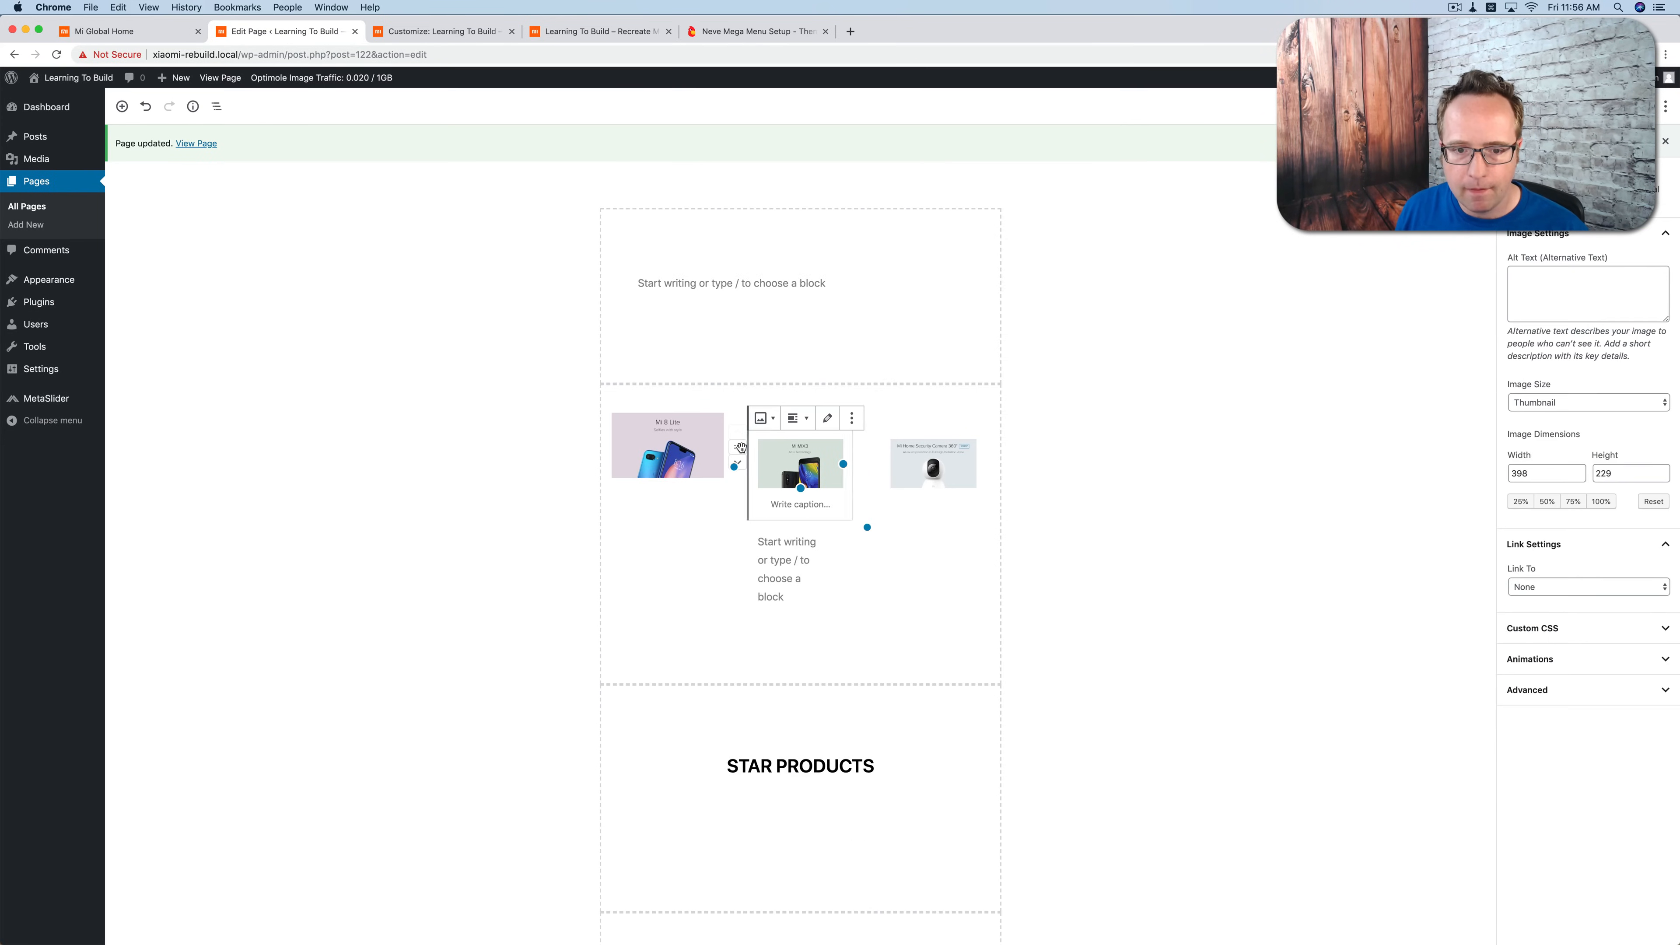
{"action": "left_click", "coordinate": [827, 651]}
{"action": "left_click", "coordinate": [1520, 331]}
{"action": "type", "text": "00"}
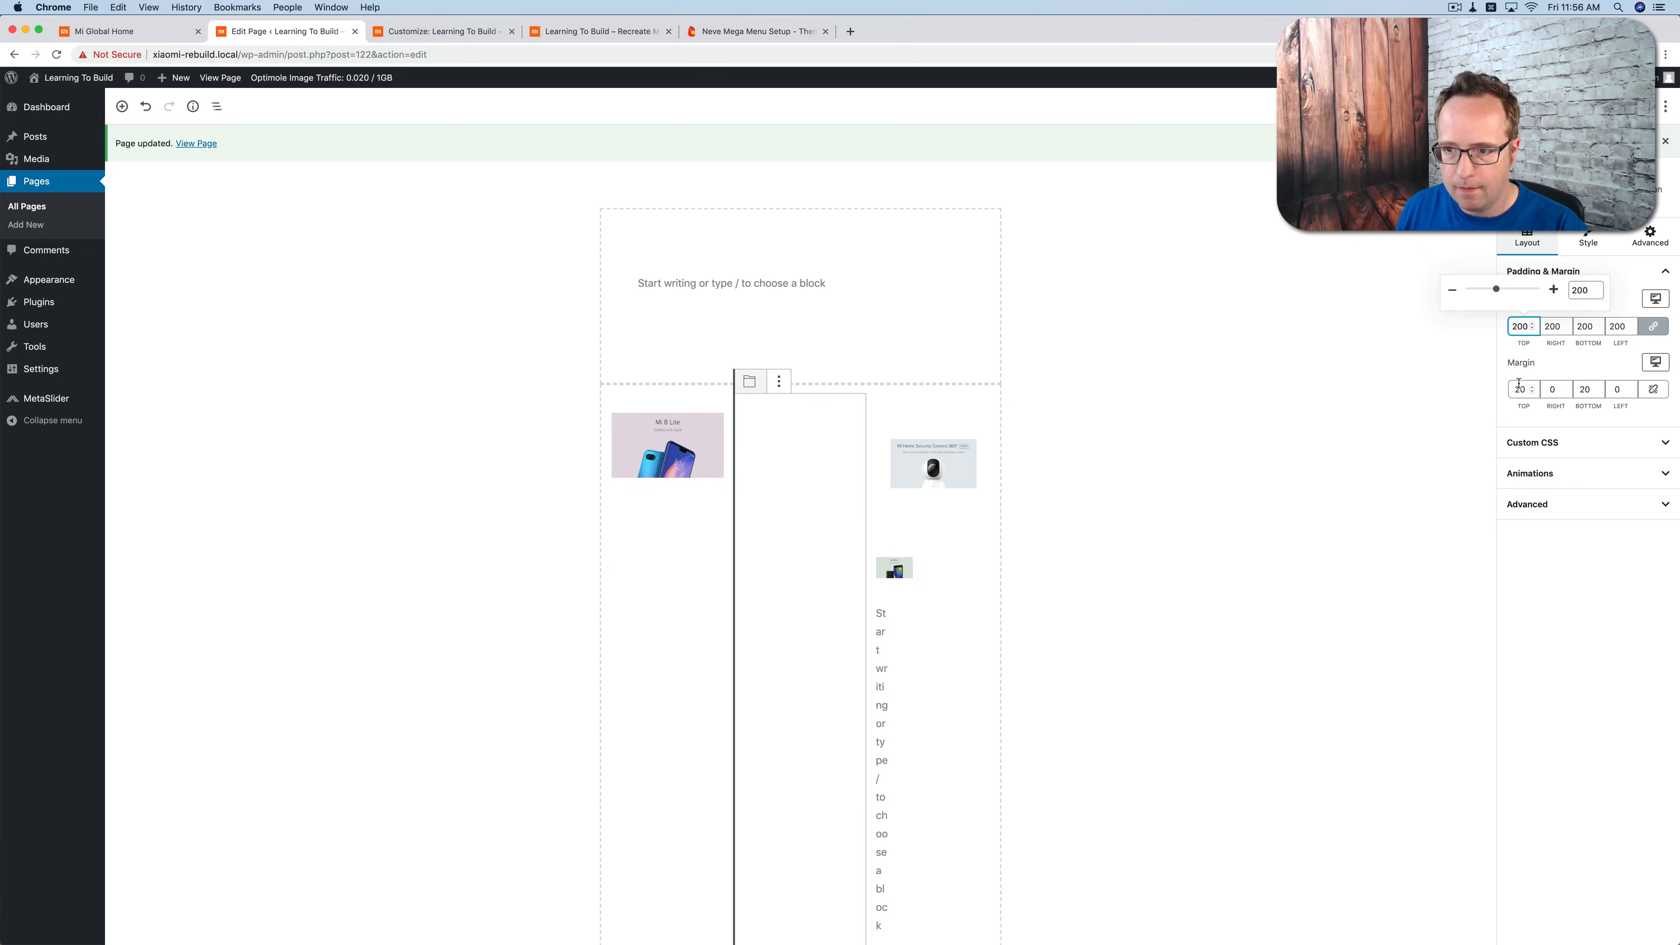
{"action": "double_click", "coordinate": [1521, 326]}
{"action": "type", "text": "0"}
{"action": "double_click", "coordinate": [1520, 389]}
{"action": "type", "text": "0"}
Step: Set the Mi MIX3 column's padding and top and bottom margins to 0 for tablet devices
{"action": "left_click", "coordinate": [1656, 299]}
{"action": "left_click", "coordinate": [1613, 233]}
{"action": "double_click", "coordinate": [1521, 326]}
{"action": "type", "text": "0"}
{"action": "left_click", "coordinate": [1656, 362]}
{"action": "left_click", "coordinate": [1614, 301]}
{"action": "double_click", "coordinate": [1520, 389]}
{"action": "type", "text": "0"}
{"action": "double_click", "coordinate": [1584, 389]}
Step: Set the Mi MIX3 column's padding and top and bottom margins to 0 for smartphones
{"action": "left_click", "coordinate": [1656, 298]}
{"action": "left_click", "coordinate": [1610, 274]}
{"action": "left_click", "coordinate": [1656, 361]}
{"action": "left_click", "coordinate": [1584, 334]}
{"action": "double_click", "coordinate": [1521, 327]}
{"action": "type", "text": "0"}
{"action": "double_click", "coordinate": [1520, 389]}
{"action": "type", "text": "0"}
{"action": "double_click", "coordinate": [1585, 389]}
Step: Set the Mi Home Security Camera column's padding to 0 for desktop, tablet and smartphones, and remove its top and bottom margins
{"action": "left_click", "coordinate": [932, 539]}
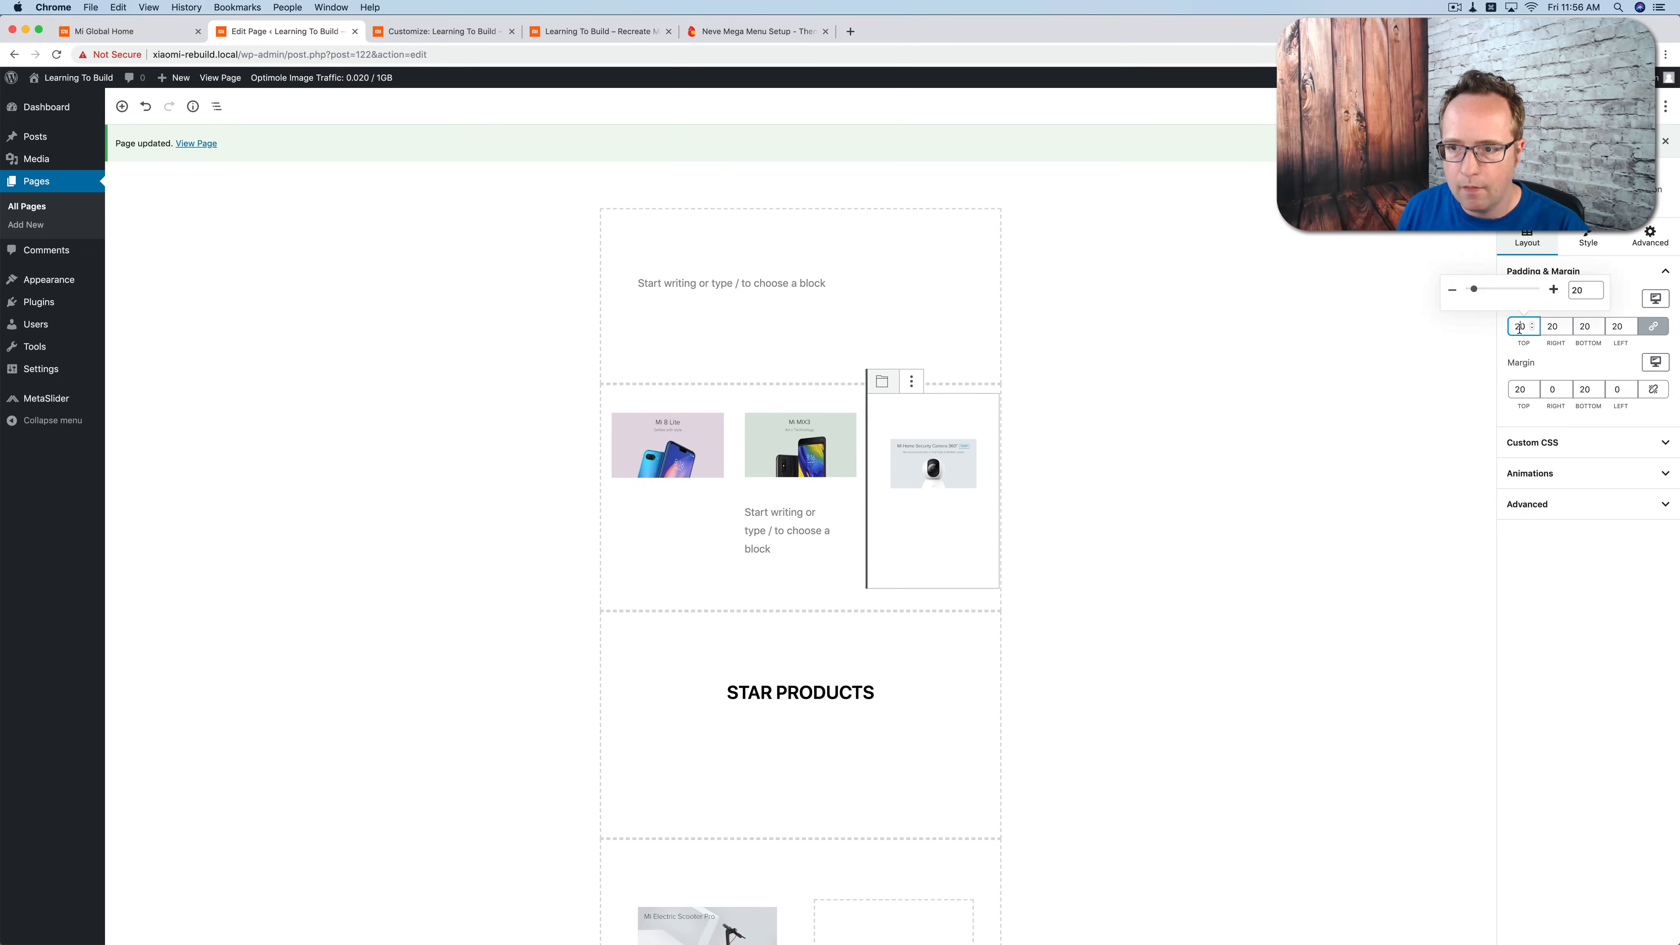
{"action": "left_click", "coordinate": [1655, 362]}
{"action": "left_click", "coordinate": [1561, 300]}
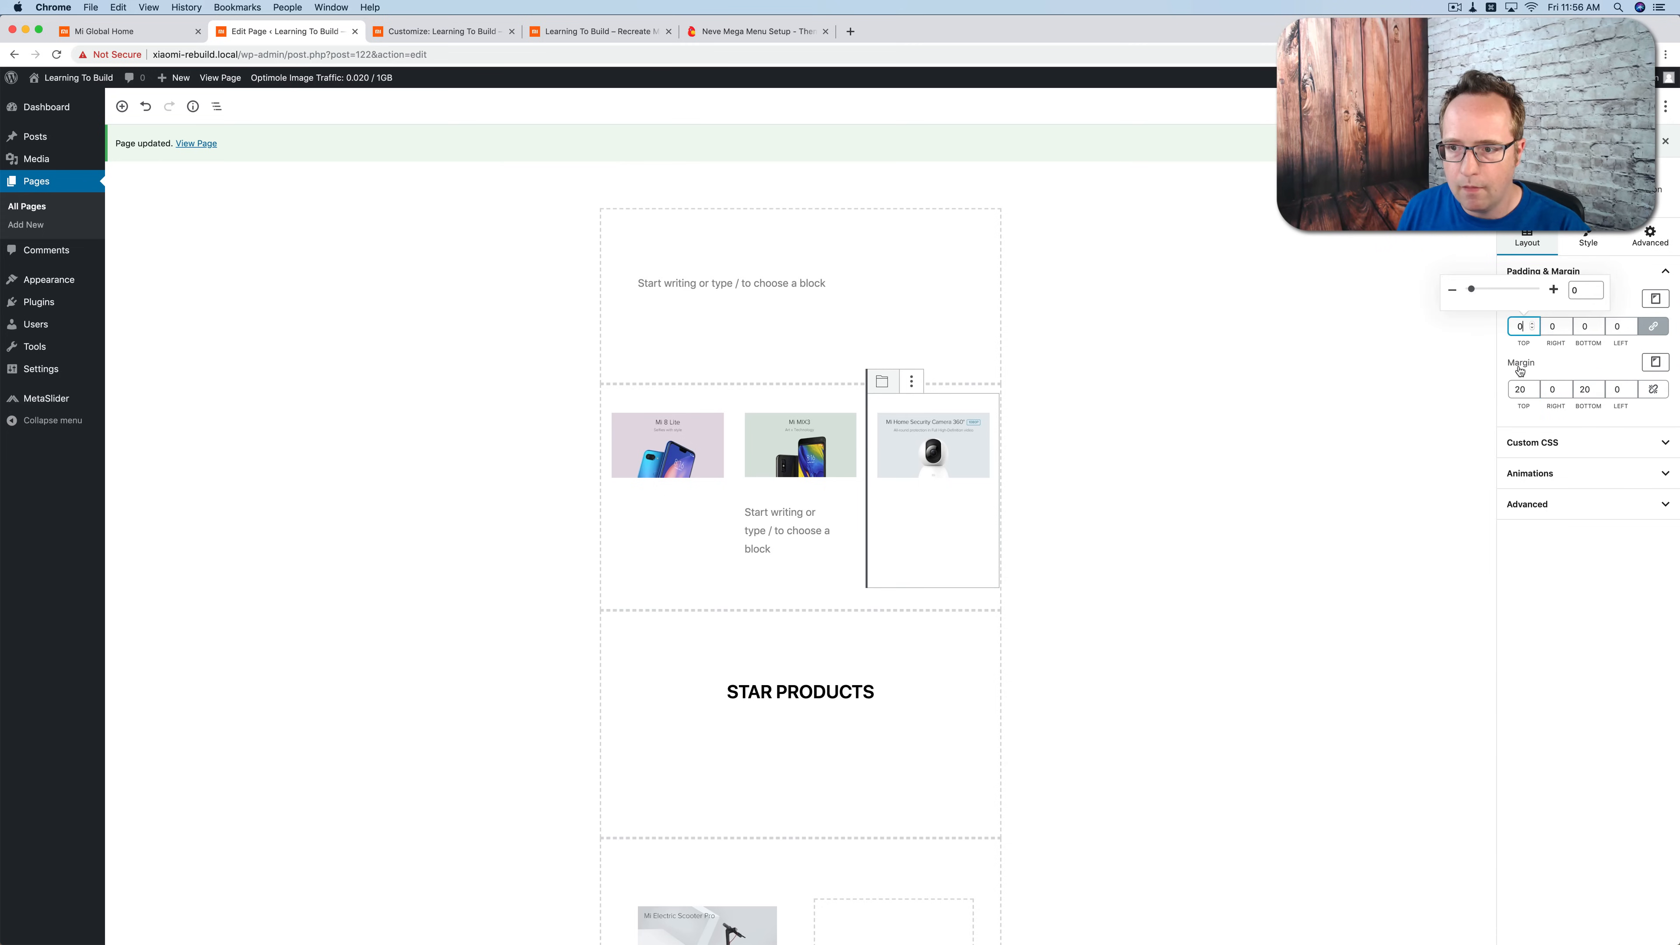
{"action": "left_click", "coordinate": [1656, 361]}
{"action": "left_click", "coordinate": [1553, 327]}
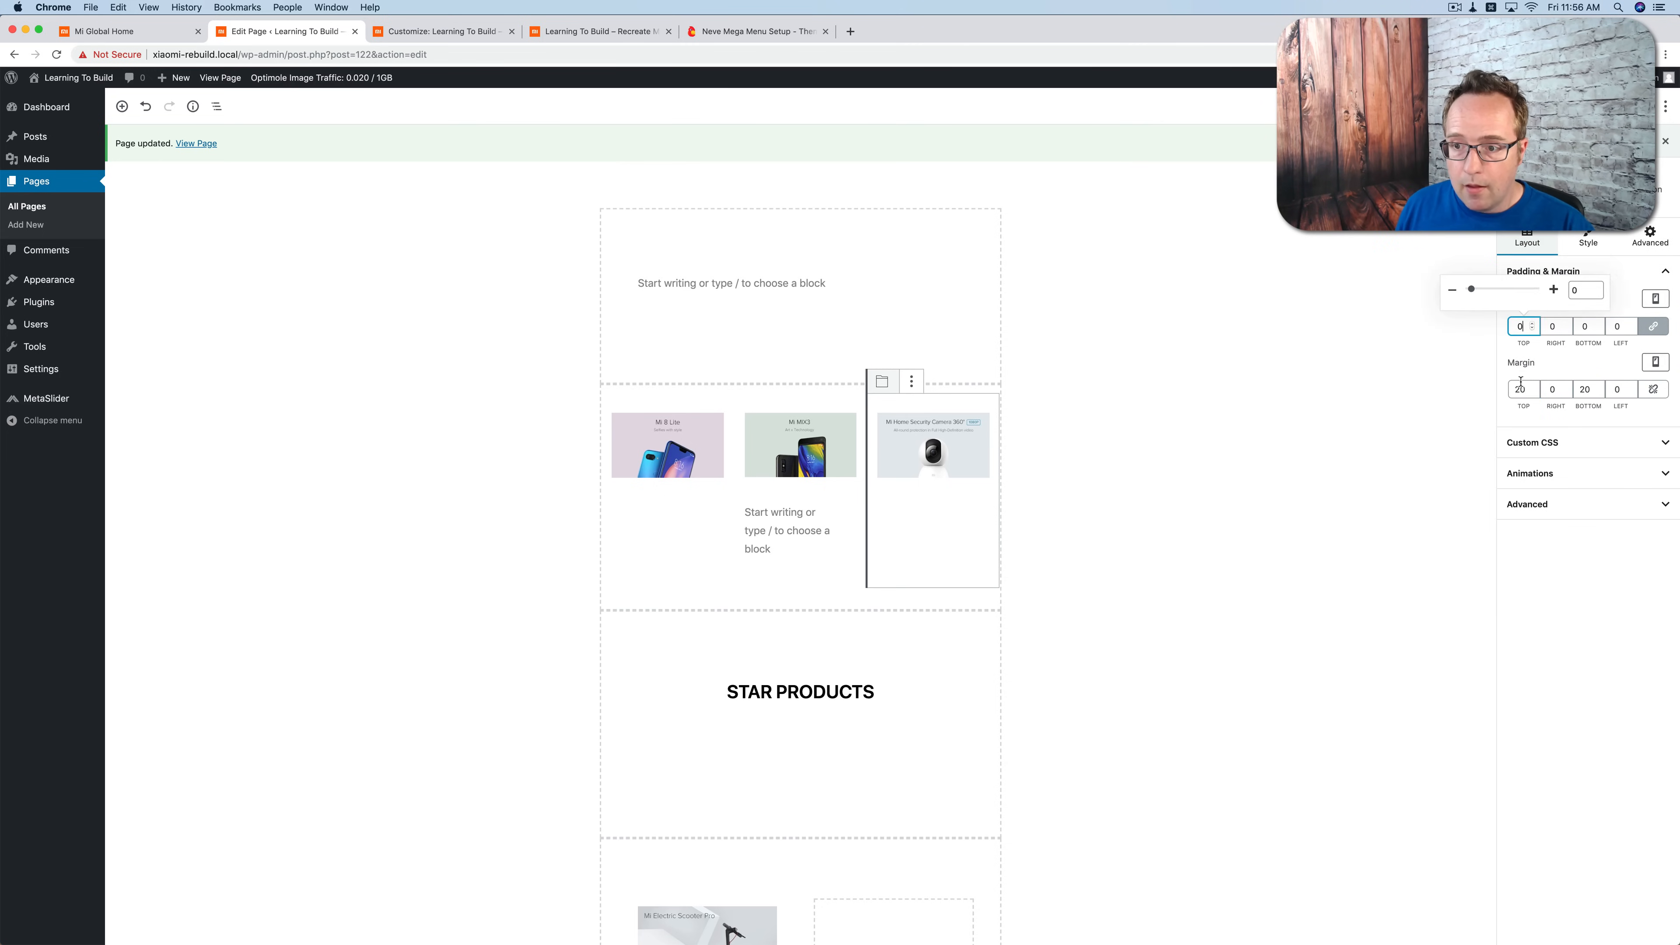
Step: Reload the site's front end and check the spacing of the three product images above Star Products
{"action": "left_click", "coordinate": [463, 31]}
{"action": "left_click", "coordinate": [599, 31]}
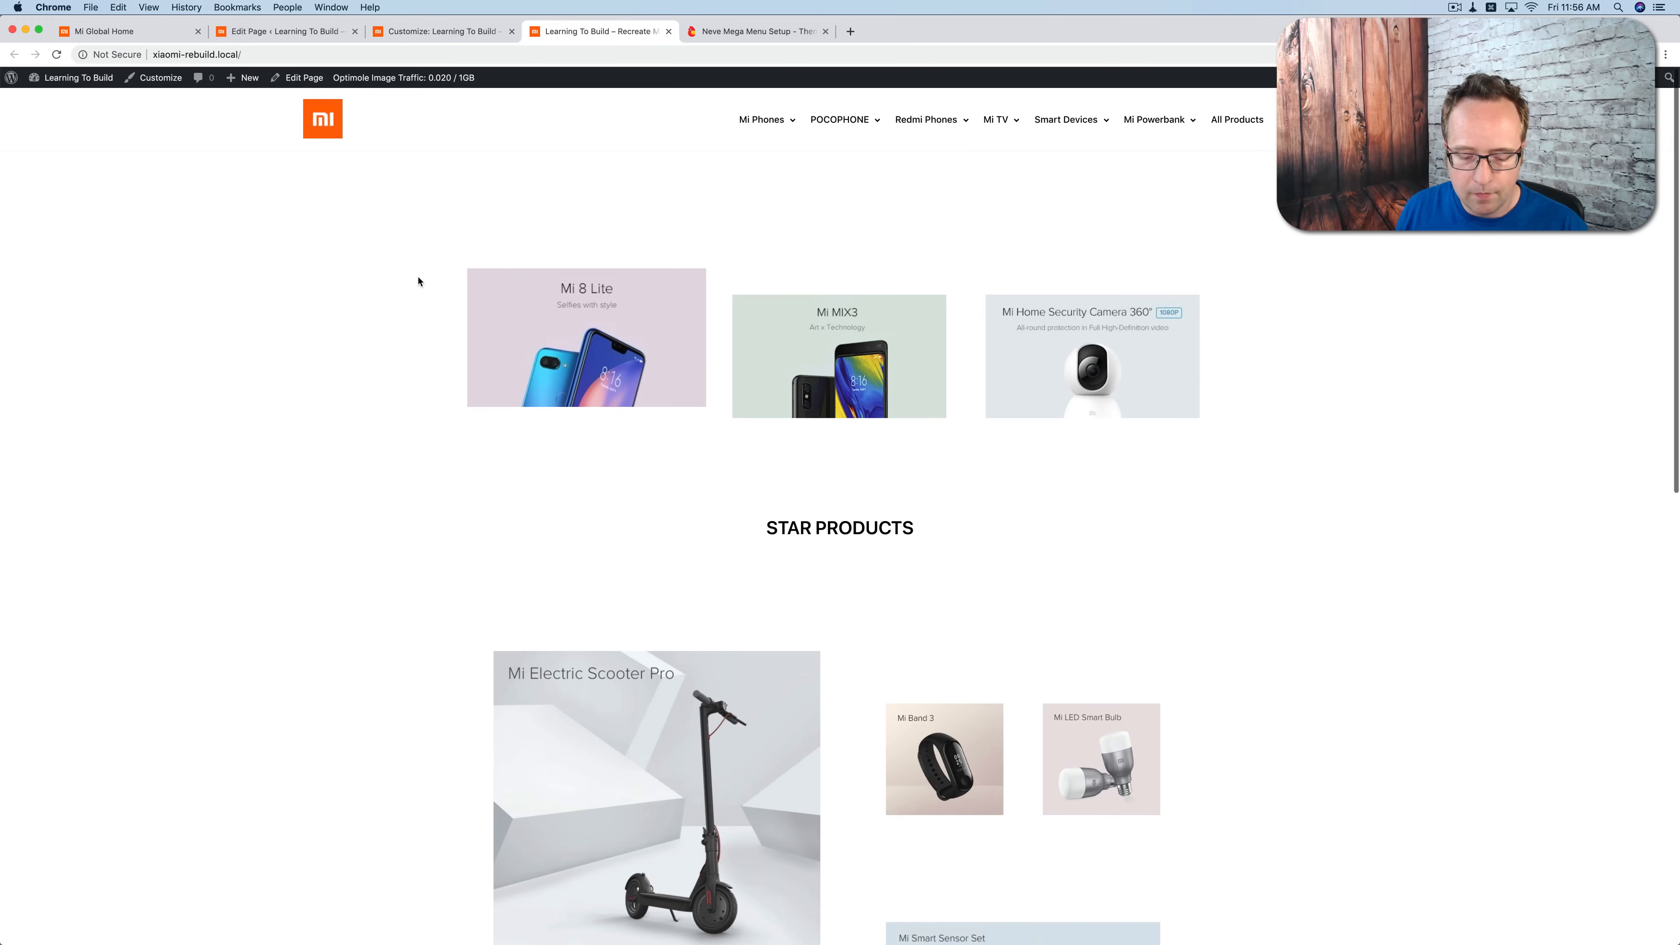
{"action": "key", "text": "super+r"}
{"action": "left_click", "coordinate": [275, 31]}
{"action": "left_click", "coordinate": [599, 31]}
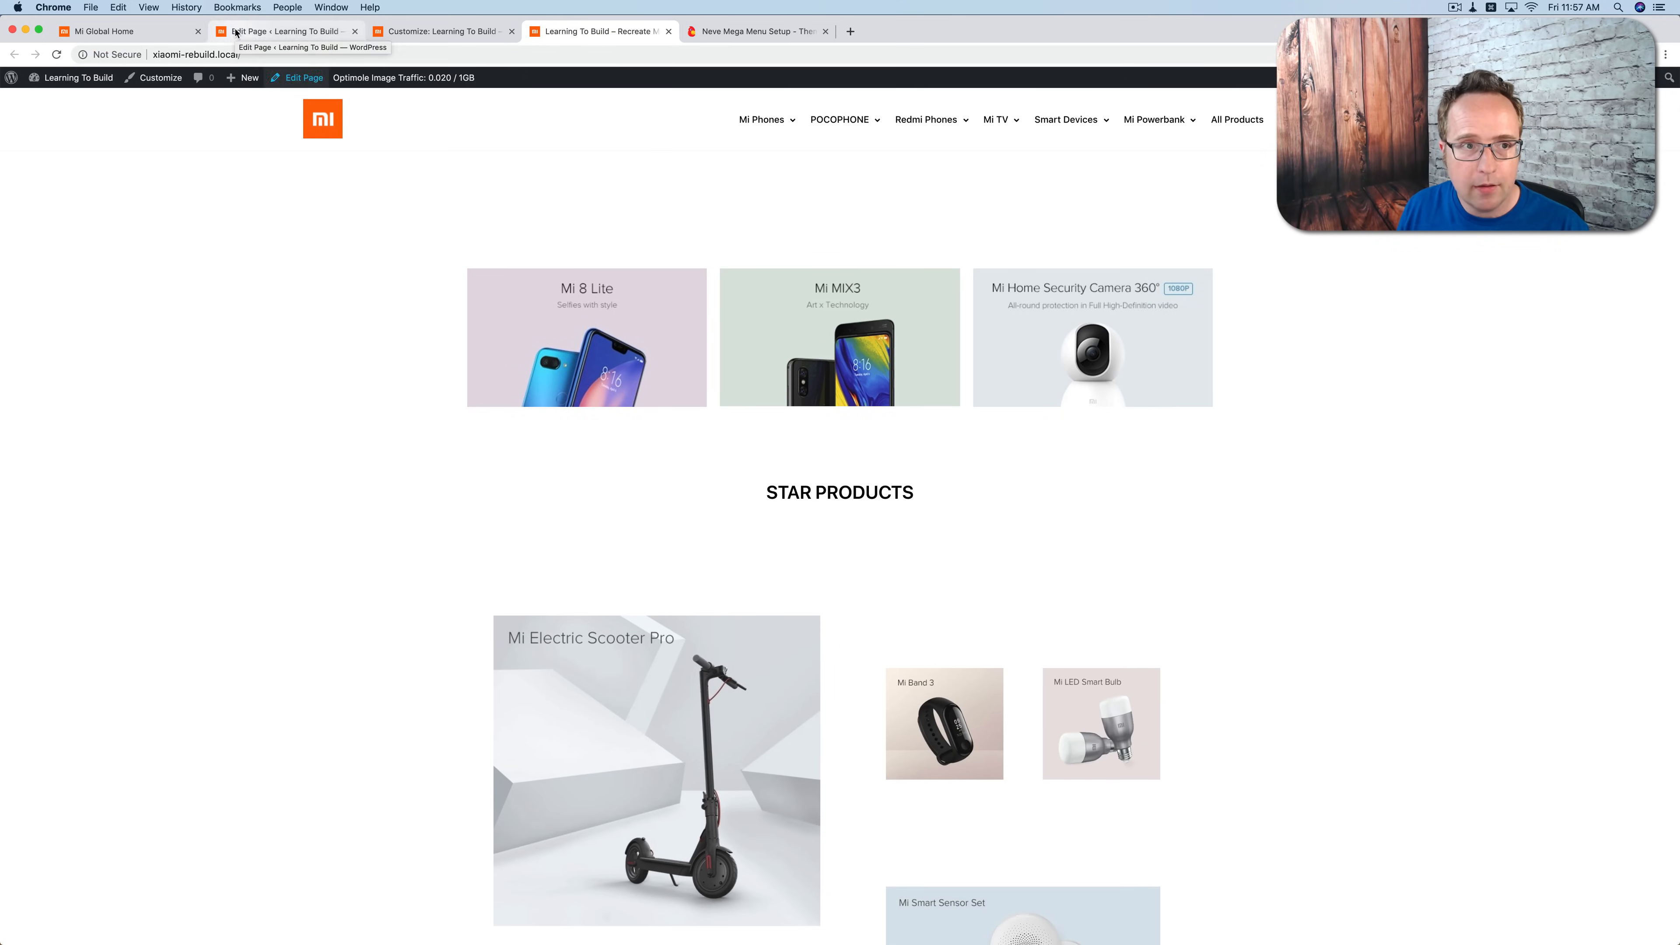
Step: Set the columns gap of the three-product section above Star Products to No Gap in the page editor
{"action": "left_click", "coordinate": [280, 33]}
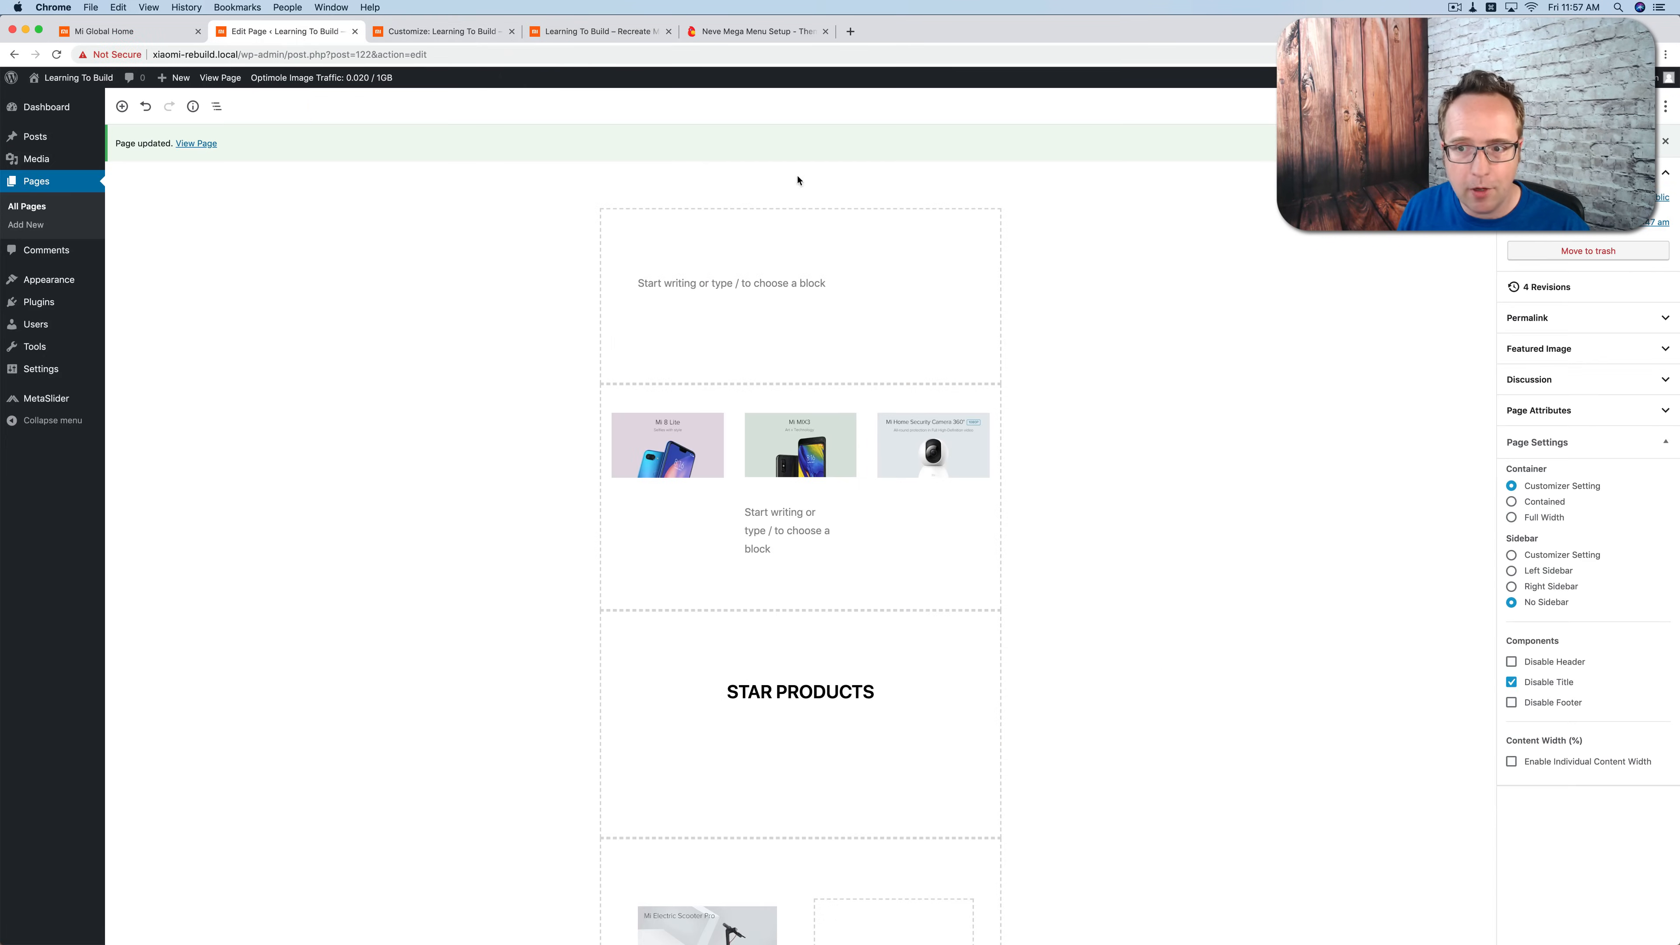
{"action": "left_click", "coordinate": [589, 407]}
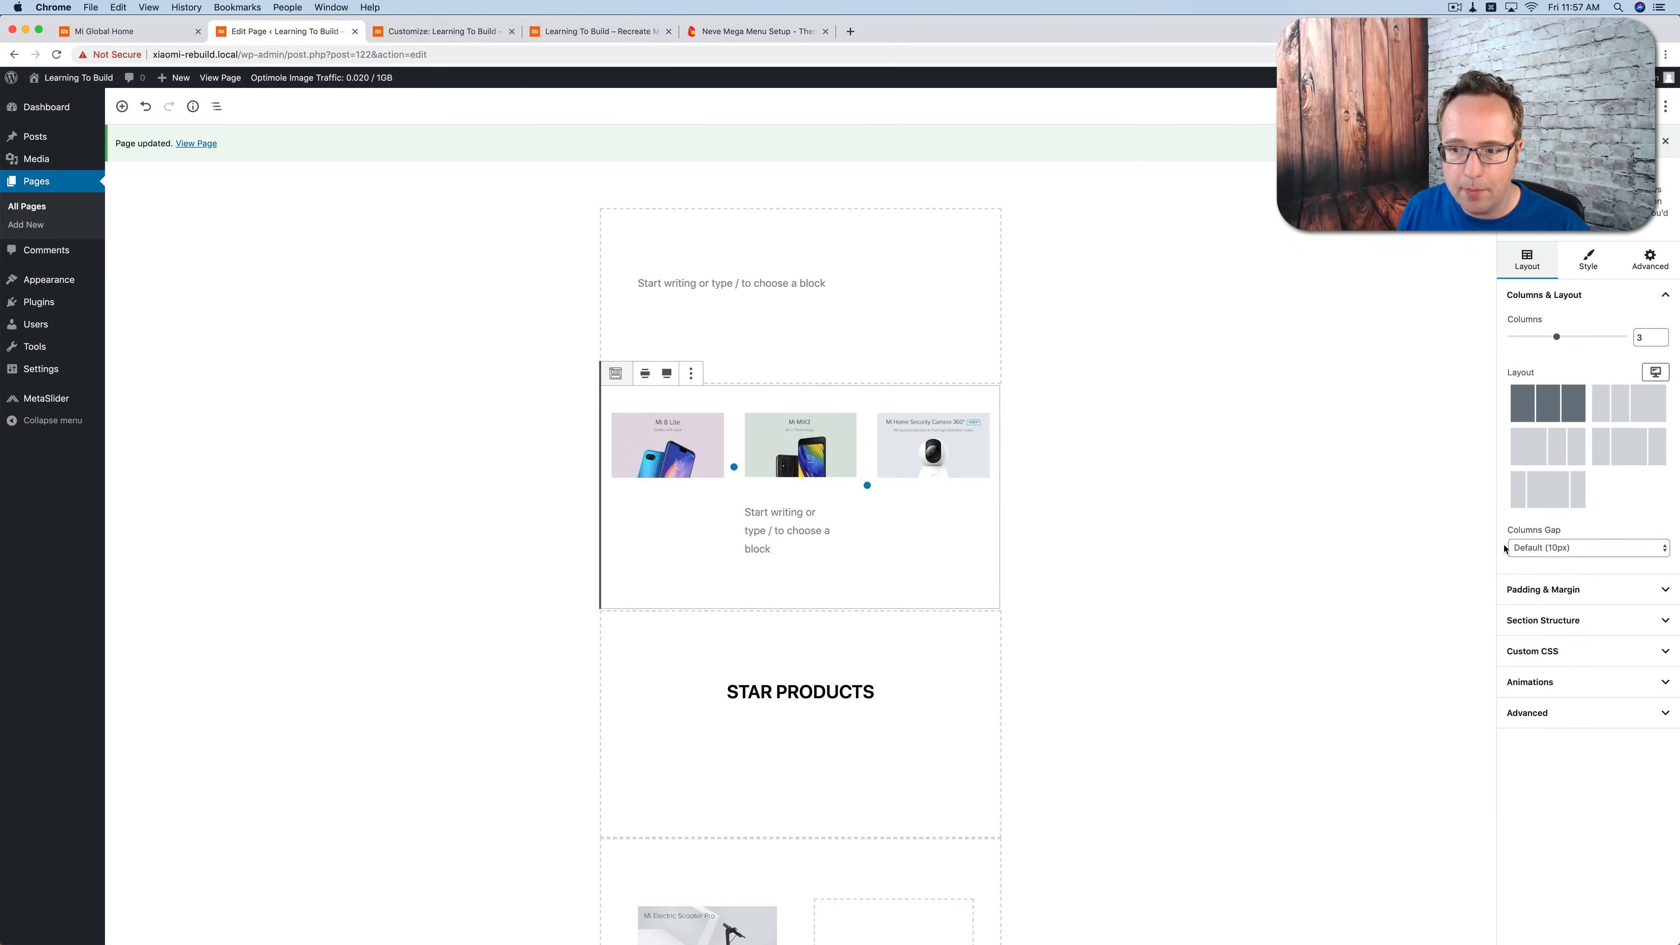
{"action": "left_click", "coordinate": [1518, 548]}
{"action": "left_click", "coordinate": [1540, 562]}
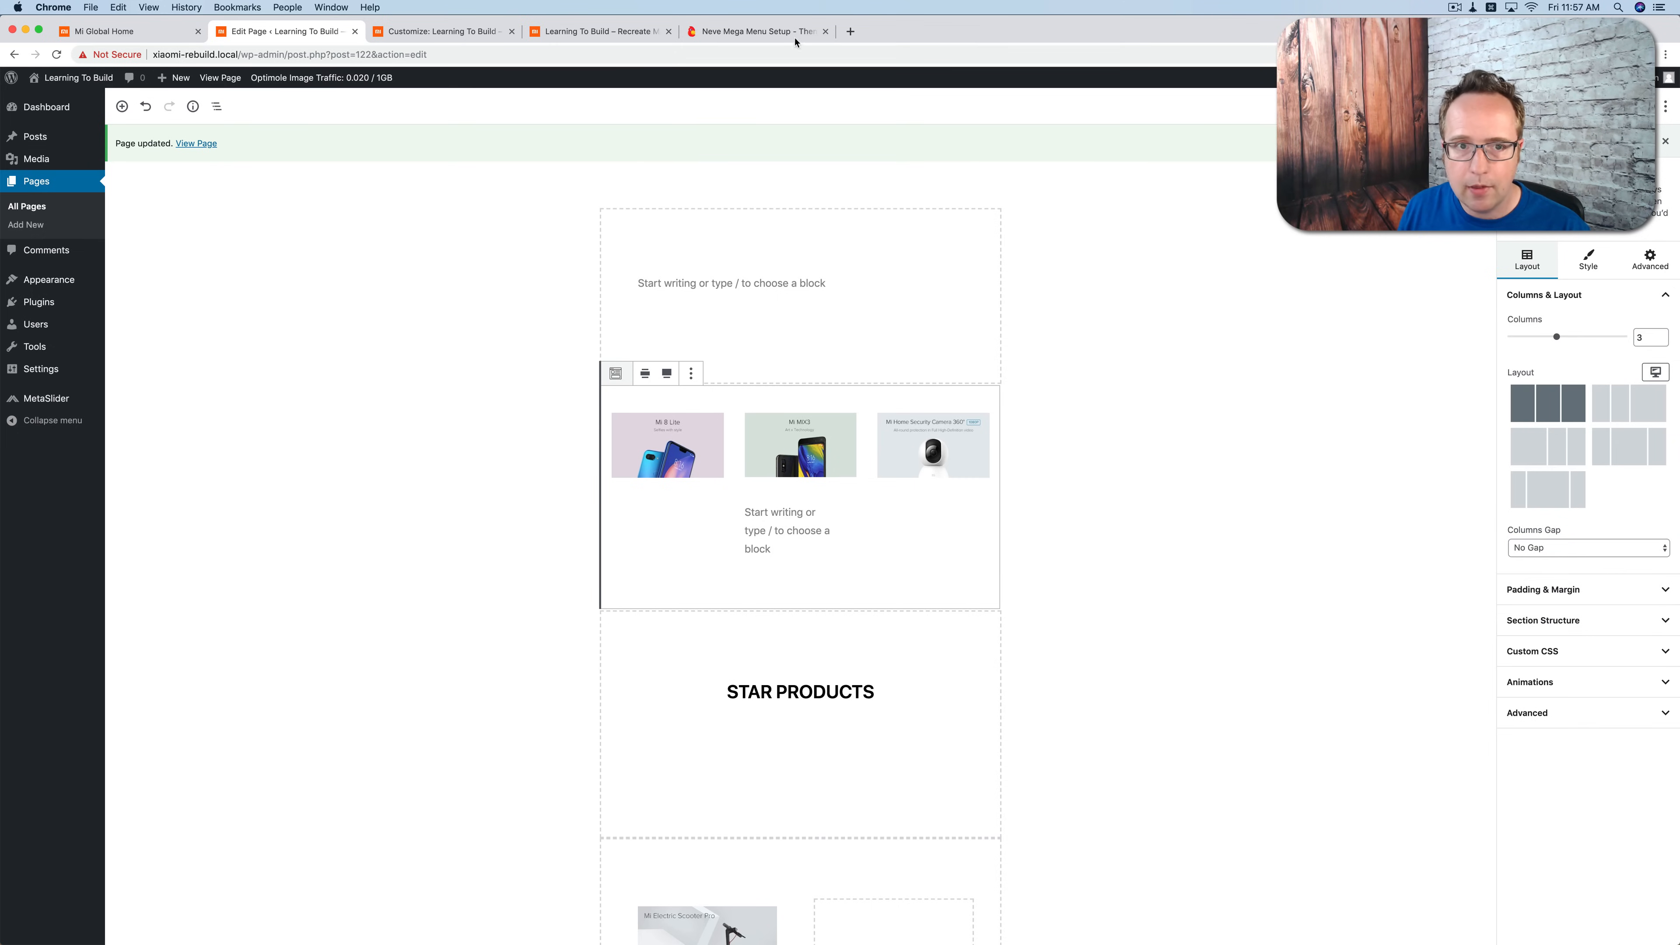
Step: Reload the site's front end and check the spacing of the product images above and below the Star Products heading
{"action": "left_click", "coordinate": [548, 36]}
{"action": "key", "text": "super+r"}
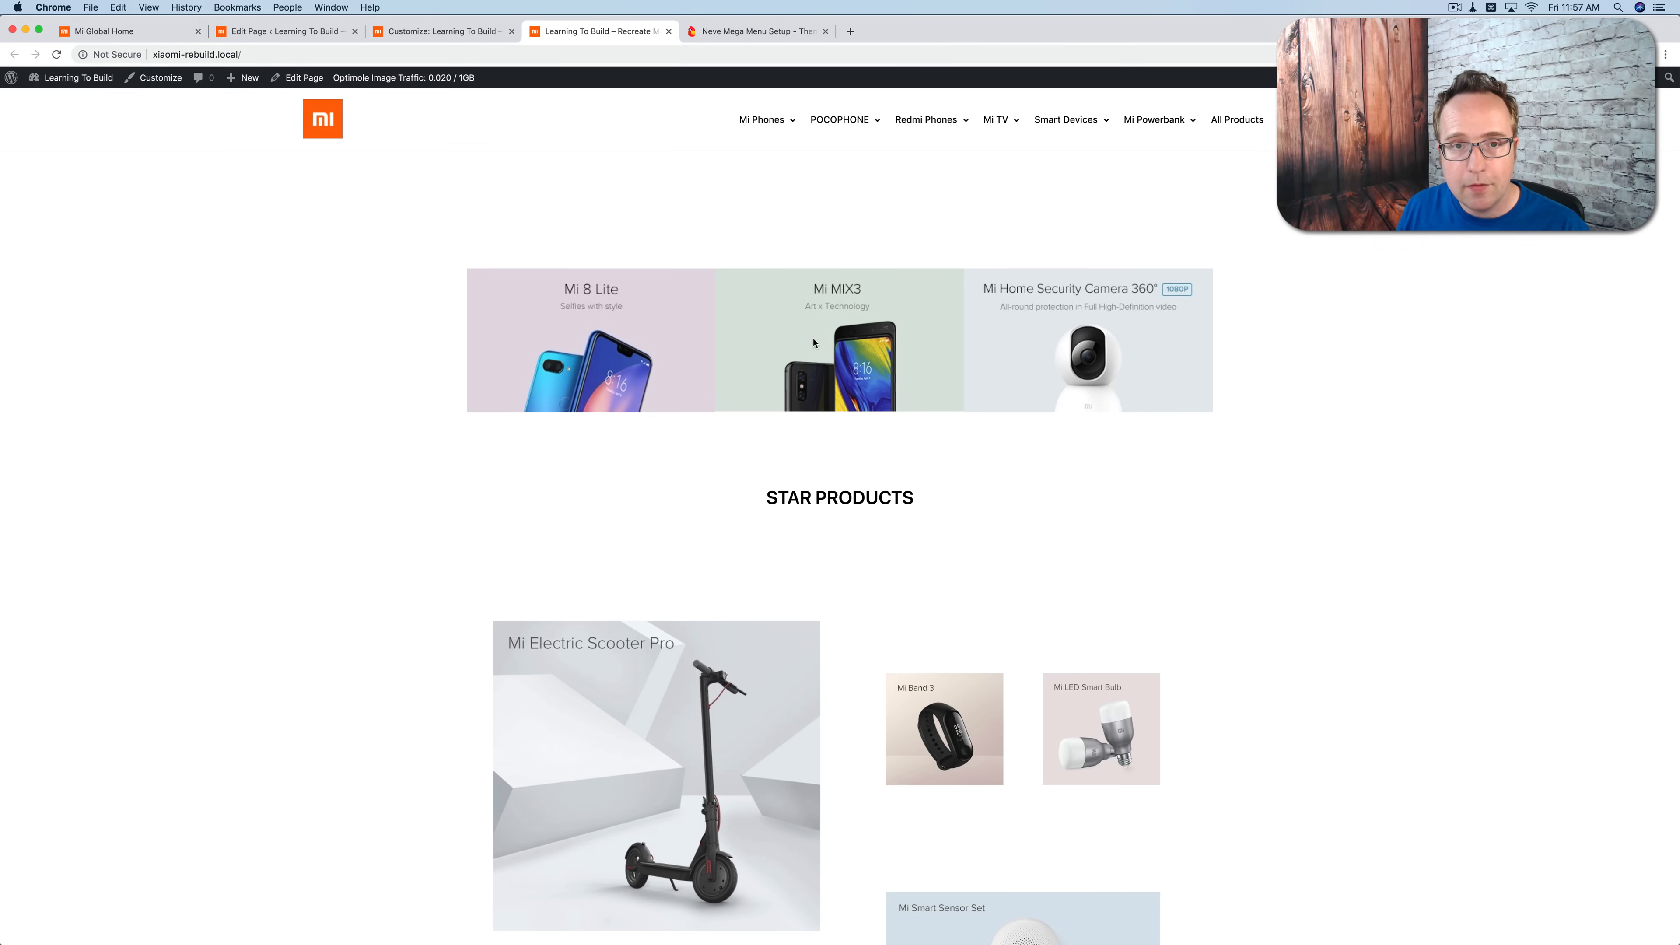
{"action": "scroll", "coordinate": [797, 339], "scroll_direction": "down", "scroll_amount": 5}
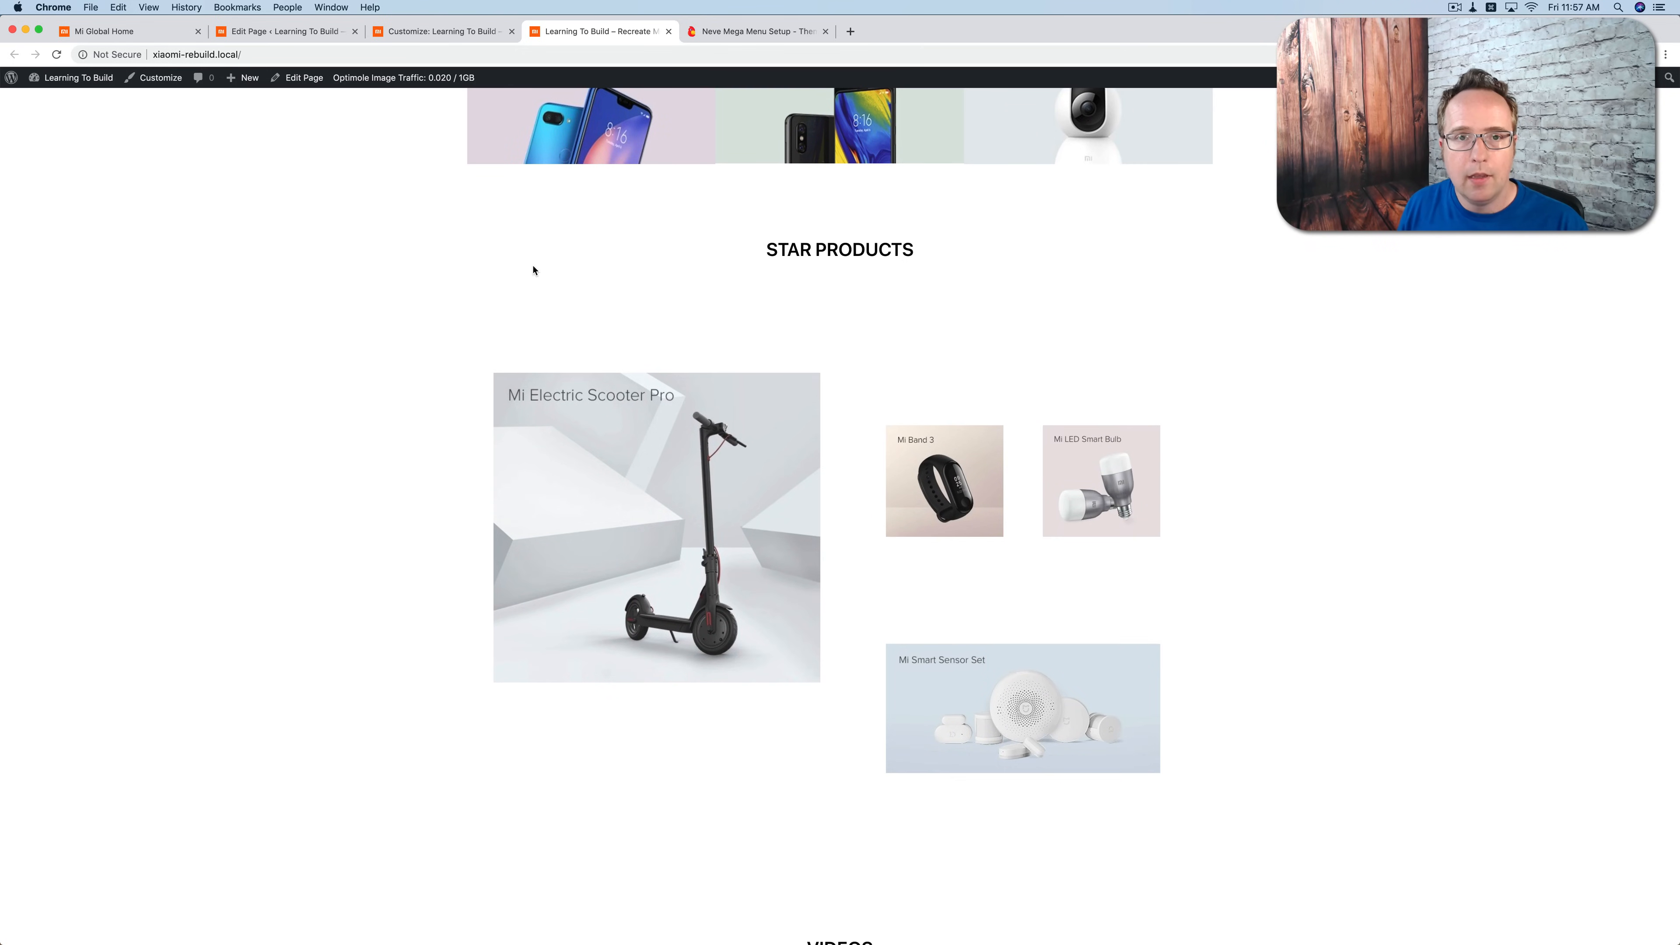
Step: In the page editor, set the two-column section below Star Products to No Gap, with 0 padding and vertical margins for desktop
{"action": "left_click", "coordinate": [284, 31]}
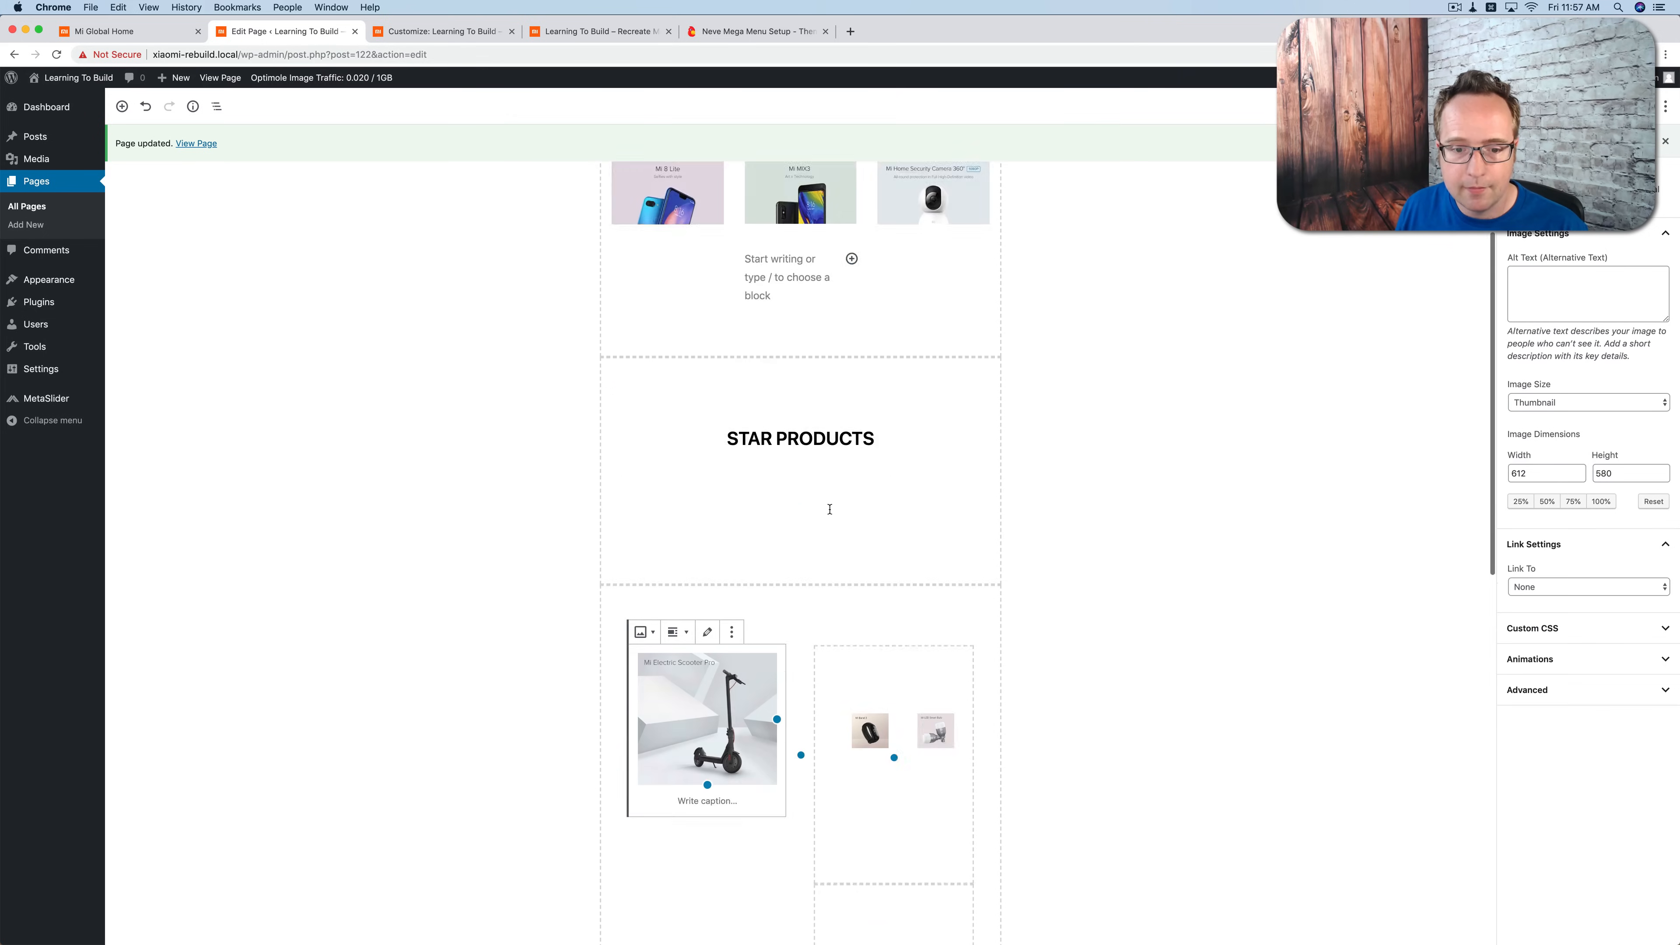
{"action": "scroll", "coordinate": [800, 529], "scroll_direction": "down", "scroll_amount": 2}
{"action": "left_click", "coordinate": [1552, 504]}
{"action": "left_click", "coordinate": [1549, 515]}
{"action": "left_click", "coordinate": [1542, 546]}
{"action": "double_click", "coordinate": [1521, 602]}
{"action": "type", "text": "0"}
{"action": "double_click", "coordinate": [1586, 665]}
{"action": "type", "text": "0"}
Step: Set the padding and the top and bottom margins of the section below Star Products to 0 for tablet devices
{"action": "left_click", "coordinate": [1655, 574]}
{"action": "left_click", "coordinate": [1576, 522]}
{"action": "double_click", "coordinate": [1521, 601]}
{"action": "type", "text": "0"}
{"action": "double_click", "coordinate": [1521, 665]}
{"action": "double_click", "coordinate": [1585, 664]}
{"action": "type", "text": "0"}
Step: Set the padding and the top and bottom margins of the section below Star Products to 0 for smartphones
{"action": "left_click", "coordinate": [1655, 573]}
{"action": "left_click", "coordinate": [1604, 542]}
{"action": "double_click", "coordinate": [1517, 601]}
{"action": "type", "text": "0"}
{"action": "double_click", "coordinate": [1582, 665]}
{"action": "type", "text": "0"}
Step: Set the Mi Electric Scooter Pro column's padding and top and bottom margins to 0 for desktop
{"action": "left_click", "coordinate": [639, 641]}
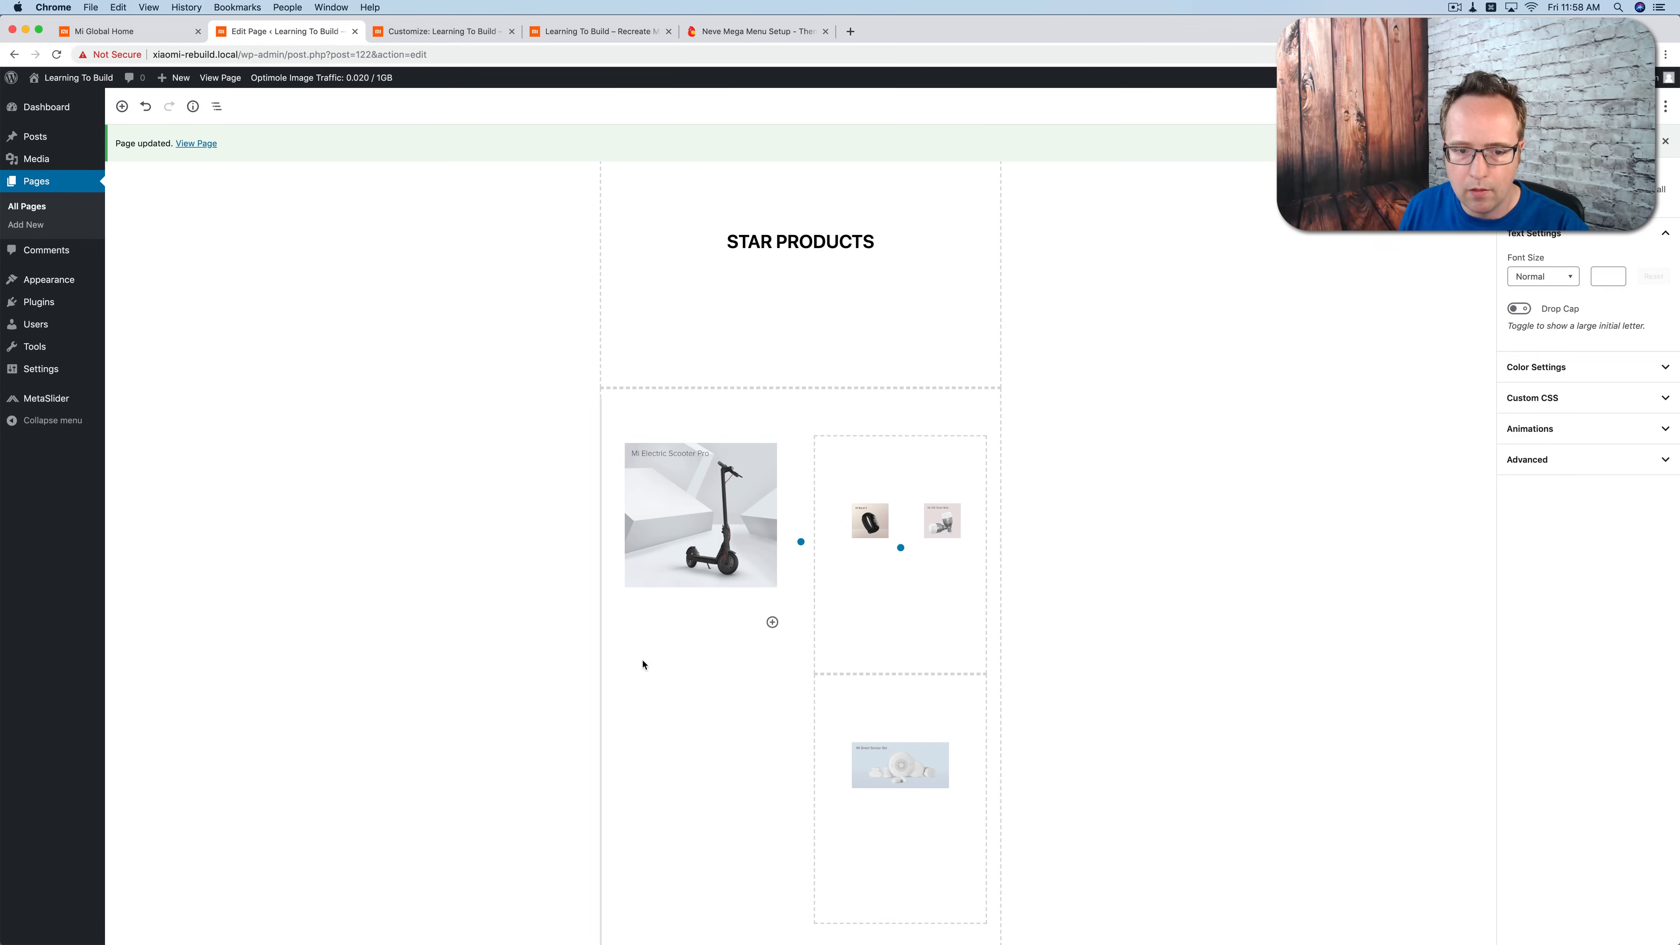
{"action": "left_click", "coordinate": [649, 693]}
{"action": "double_click", "coordinate": [1519, 327]}
{"action": "double_click", "coordinate": [1582, 390]}
{"action": "type", "text": "0"}
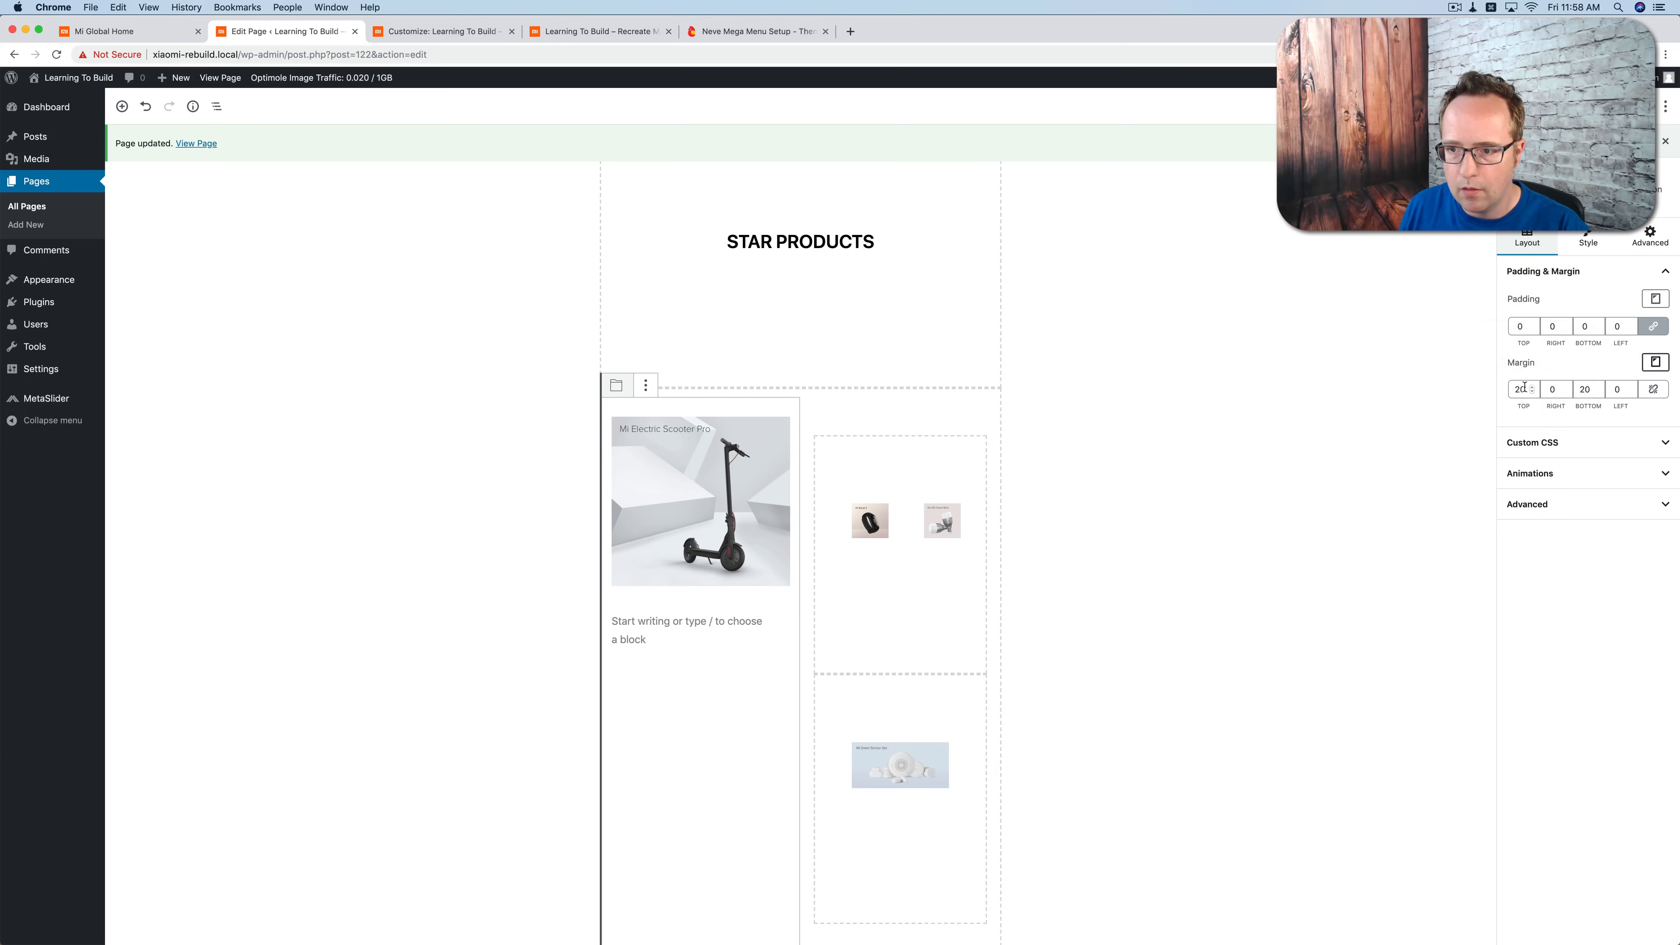
Step: Set the Mi Electric Scooter Pro column's padding and top and bottom margins to 0 for tablet devices and smartphones
{"action": "left_click", "coordinate": [1617, 304]}
{"action": "left_click", "coordinate": [1655, 299]}
{"action": "left_click", "coordinate": [1589, 268]}
{"action": "double_click", "coordinate": [1519, 326]}
{"action": "type", "text": "0"}
{"action": "double_click", "coordinate": [1520, 389]}
{"action": "double_click", "coordinate": [1584, 388]}
{"action": "type", "text": "0"}
Step: Set the nested section holding Mi Band 3 and Mi LED Smart Bulb to No Gap, with 0 padding and vertical margins for desktop
{"action": "left_click", "coordinate": [1199, 479]}
{"action": "left_click", "coordinate": [830, 454]}
{"action": "left_click", "coordinate": [1545, 506]}
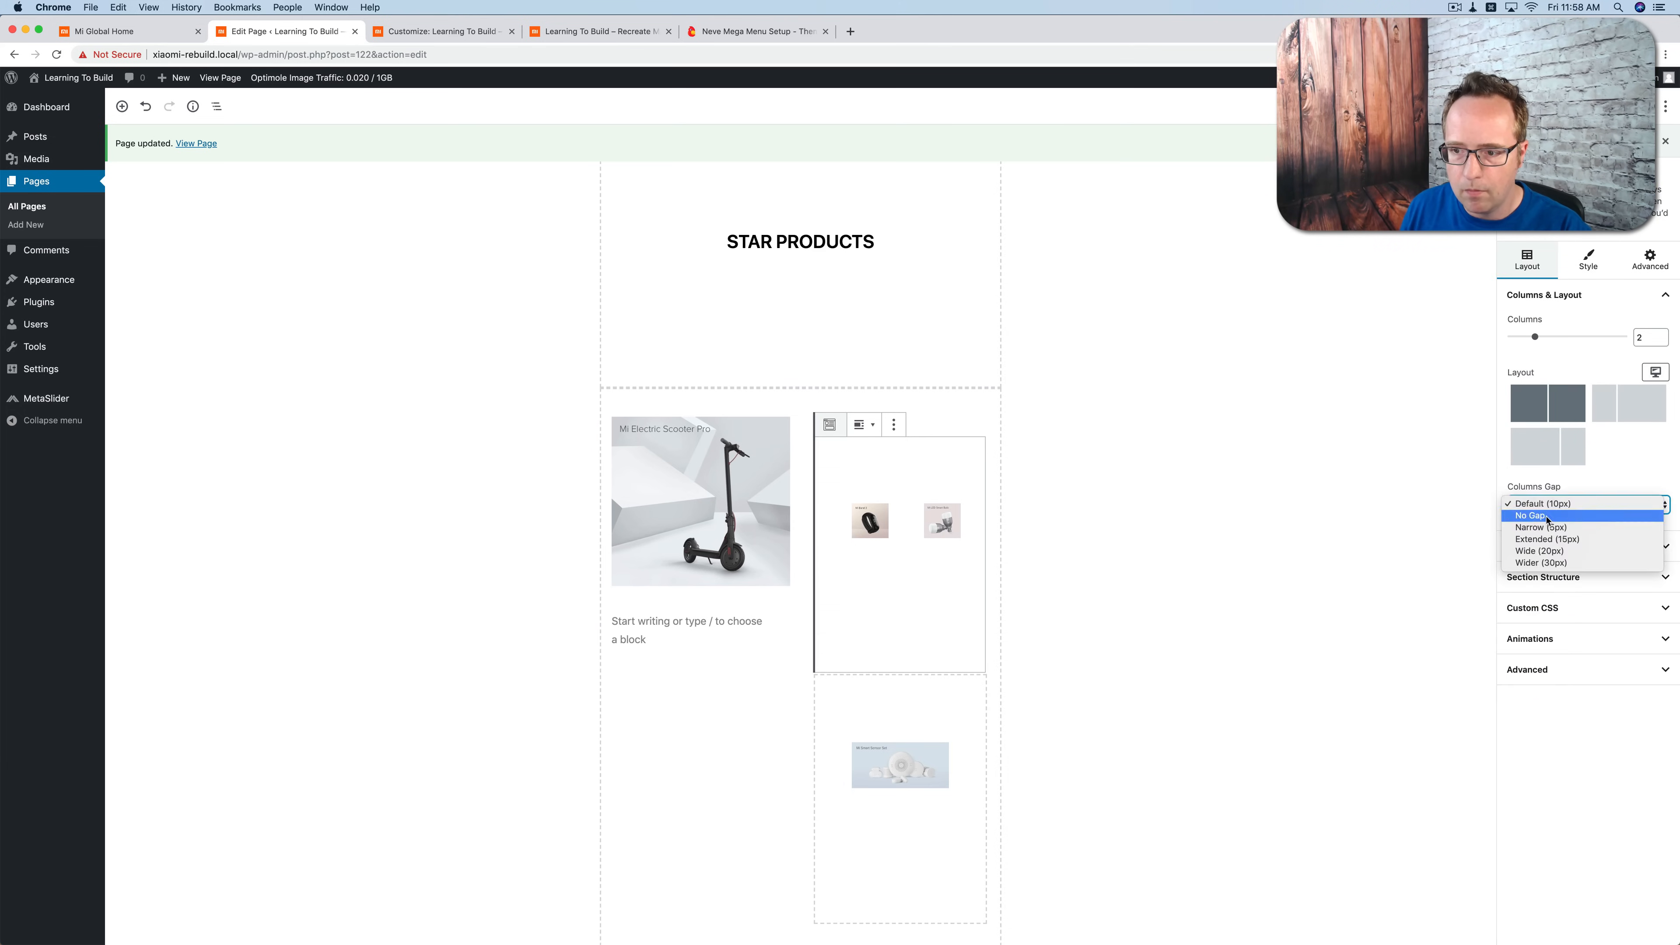
{"action": "left_click", "coordinate": [1544, 519]}
{"action": "left_click", "coordinate": [1534, 548]}
{"action": "double_click", "coordinate": [1520, 601]}
{"action": "type", "text": "0"}
{"action": "double_click", "coordinate": [1519, 664]}
{"action": "type", "text": "0"}
{"action": "double_click", "coordinate": [1579, 663]}
Step: Set the padding and vertical margins of the nested Mi Band 3 and Mi LED Smart Bulb section to 0 for tablet devices and smartphones
{"action": "type", "text": "0"}
{"action": "left_click", "coordinate": [1655, 574]}
{"action": "left_click", "coordinate": [1578, 511]}
{"action": "double_click", "coordinate": [1521, 600]}
{"action": "type", "text": "0"}
{"action": "left_click", "coordinate": [1655, 636]}
{"action": "left_click", "coordinate": [1585, 576]}
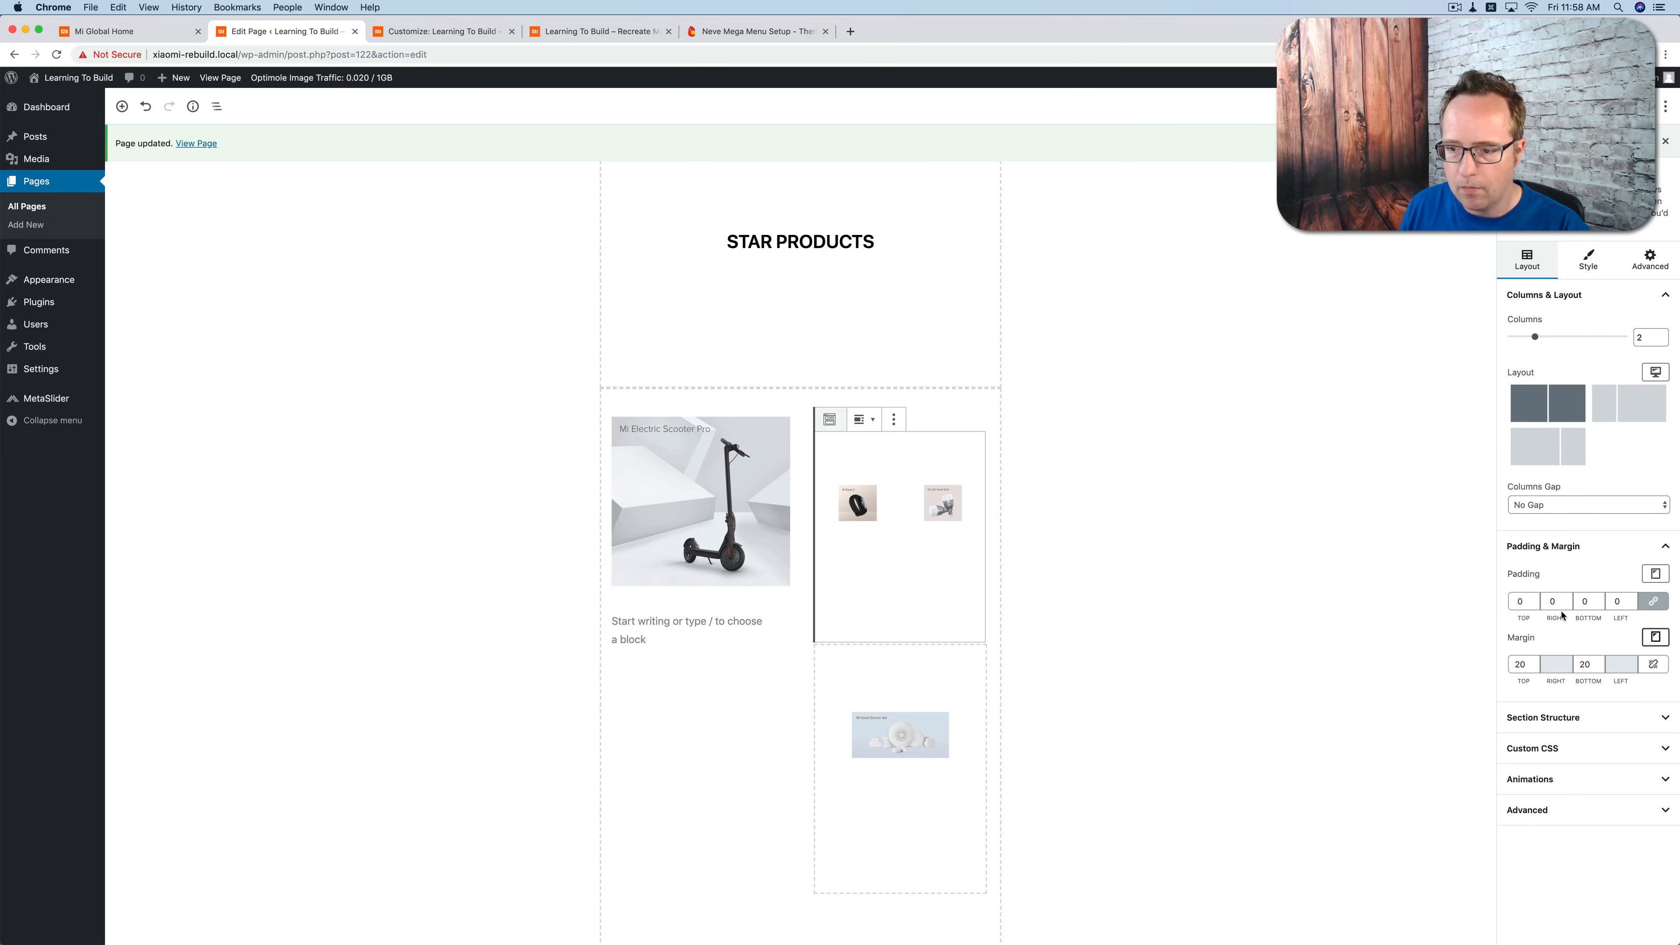
{"action": "left_click", "coordinate": [1572, 548]}
{"action": "left_click", "coordinate": [1655, 636]}
{"action": "left_click", "coordinate": [1575, 603]}
{"action": "double_click", "coordinate": [1519, 663]}
{"action": "double_click", "coordinate": [1584, 663]}
Step: Set the Mi Band 3 column's padding and top and bottom margins to 0 for desktop
{"action": "type", "text": "0"}
{"action": "left_click", "coordinate": [869, 561]}
{"action": "left_click", "coordinate": [1518, 324]}
Step: Set the Mi Band 3 column's padding and top and bottom margins to 0 for tablet devices and smartphones
{"action": "type", "text": "0"}
{"action": "double_click", "coordinate": [1585, 389]}
{"action": "left_click", "coordinate": [1655, 298]}
{"action": "left_click", "coordinate": [1578, 237]}
{"action": "left_click", "coordinate": [1655, 362]}
{"action": "left_click", "coordinate": [1578, 300]}
{"action": "double_click", "coordinate": [1520, 389]}
{"action": "left_click", "coordinate": [1655, 298]}
{"action": "left_click", "coordinate": [1589, 266]}
{"action": "double_click", "coordinate": [1519, 326]}
Step: Set the Mi LED Smart Bulb column's padding and top and bottom margins to 0 for tablet devices and smartphones
{"action": "type", "text": "0"}
{"action": "left_click", "coordinate": [1655, 362]}
{"action": "left_click", "coordinate": [1578, 327]}
Step: Set the Mi LED Smart Bulb column's padding and top and bottom margins to 0 for desktop
{"action": "left_click", "coordinate": [938, 588]}
{"action": "double_click", "coordinate": [1520, 326]}
{"action": "double_click", "coordinate": [1533, 389]}
{"action": "double_click", "coordinate": [1584, 389]}
{"action": "left_click", "coordinate": [1655, 298]}
{"action": "left_click", "coordinate": [1578, 237]}
{"action": "double_click", "coordinate": [1519, 327]}
{"action": "left_click", "coordinate": [1655, 362]}
{"action": "left_click", "coordinate": [1578, 301]}
{"action": "double_click", "coordinate": [1520, 389]}
{"action": "left_click", "coordinate": [1655, 306]}
{"action": "left_click", "coordinate": [1577, 263]}
{"action": "double_click", "coordinate": [1519, 326]}
{"action": "left_click", "coordinate": [1655, 362]}
{"action": "left_click", "coordinate": [1578, 326]}
{"action": "double_click", "coordinate": [1584, 389]}
Step: Set the padding and vertical margins of the nested Mi Smart Sensor Set section to 0 for tablet devices and smartphones
{"action": "type", "text": "0"}
Step: Set the nested section holding the Mi Smart Sensor Set to No Gap, with 0 padding and vertical margins for desktop
{"action": "left_click", "coordinate": [808, 639]}
{"action": "left_click", "coordinate": [1528, 458]}
{"action": "left_click", "coordinate": [1527, 473]}
{"action": "left_click", "coordinate": [1527, 503]}
{"action": "double_click", "coordinate": [1520, 557]}
{"action": "double_click", "coordinate": [1520, 621]}
{"action": "double_click", "coordinate": [1584, 621]}
{"action": "left_click", "coordinate": [1656, 530]}
{"action": "left_click", "coordinate": [1577, 468]}
{"action": "double_click", "coordinate": [1517, 556]}
Step: Set the Mi Smart Sensor Set column's padding and top and bottom margins to 0 for desktop
{"action": "type", "text": "0"}
{"action": "left_click", "coordinate": [1655, 593]}
{"action": "left_click", "coordinate": [1578, 532]}
{"action": "double_click", "coordinate": [1520, 621]}
{"action": "double_click", "coordinate": [1584, 621]}
{"action": "left_click", "coordinate": [1655, 530]}
{"action": "left_click", "coordinate": [1578, 495]}
{"action": "left_click", "coordinate": [1656, 594]}
{"action": "scroll", "coordinate": [923, 649], "scroll_direction": "down", "scroll_amount": 4}
{"action": "left_click", "coordinate": [916, 546]}
{"action": "double_click", "coordinate": [1519, 326]}
{"action": "type", "text": "0"}
{"action": "left_click", "coordinate": [1522, 389]}
{"action": "type", "text": "0"}
{"action": "double_click", "coordinate": [1585, 389]}
{"action": "type", "text": "0"}
{"action": "double_click", "coordinate": [1526, 390]}
{"action": "type", "text": "0"}
Step: Set the Mi Smart Sensor Set column's padding and top and bottom margins to 0 for tablet devices
{"action": "left_click", "coordinate": [1655, 299]}
{"action": "left_click", "coordinate": [1586, 239]}
{"action": "left_click", "coordinate": [1655, 362]}
{"action": "left_click", "coordinate": [1587, 301]}
{"action": "double_click", "coordinate": [1520, 326]}
{"action": "type", "text": "00"}
{"action": "double_click", "coordinate": [1584, 389]}
Step: Set the Mi Smart Sensor Set column's padding and top and bottom margins to 0 for smartphones
{"action": "left_click", "coordinate": [1655, 298]}
{"action": "left_click", "coordinate": [1588, 262]}
{"action": "left_click", "coordinate": [1655, 362]}
{"action": "left_click", "coordinate": [1587, 326]}
{"action": "double_click", "coordinate": [1520, 326]}
Step: Set the columns gap of the three-column section below the VIDEOS heading to No Gap
{"action": "left_click", "coordinate": [1130, 413]}
{"action": "scroll", "coordinate": [1129, 413], "scroll_direction": "down", "scroll_amount": 4}
{"action": "left_click", "coordinate": [592, 622]}
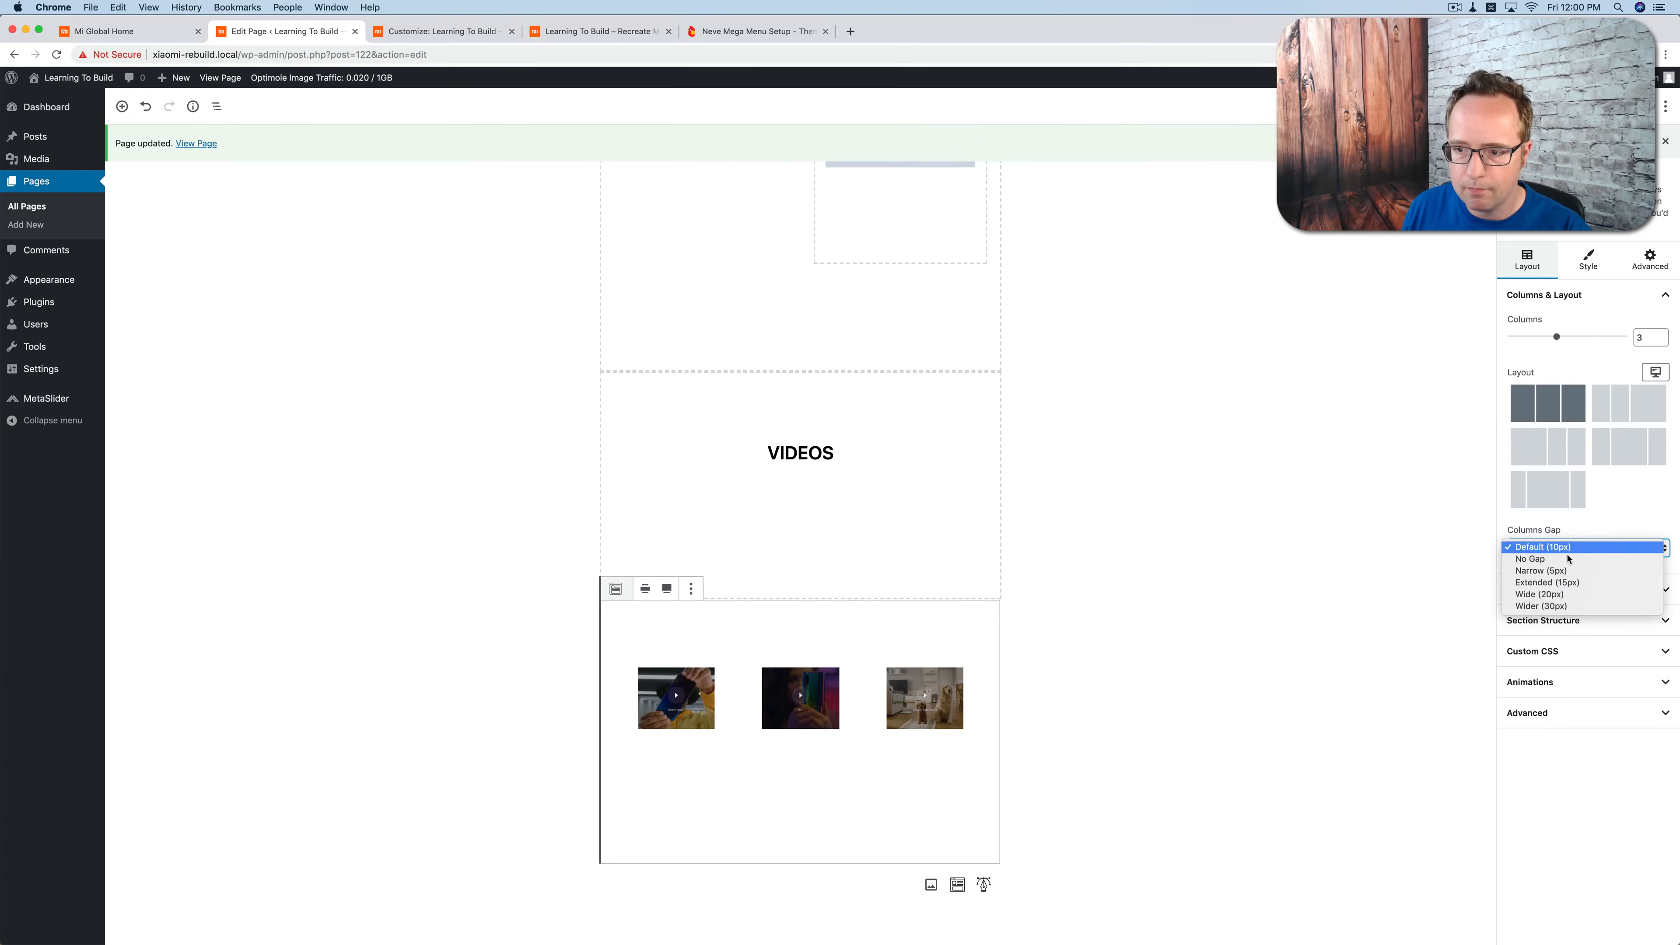
Step: Set the padding and vertical margins of the video thumbnails section to 0 for tablet devices
{"action": "left_click", "coordinate": [1543, 589]}
{"action": "left_click", "coordinate": [1654, 619]}
{"action": "left_click", "coordinate": [1561, 555]}
{"action": "left_click", "coordinate": [1655, 680]}
{"action": "left_click", "coordinate": [1561, 618]}
{"action": "double_click", "coordinate": [1520, 644]}
{"action": "type", "text": "0"}
{"action": "double_click", "coordinate": [1520, 708]}
Step: Set the padding and vertical margins of the video thumbnails section to 0 for smartphones
{"action": "left_click", "coordinate": [1656, 617]}
{"action": "left_click", "coordinate": [1587, 581]}
{"action": "left_click", "coordinate": [1654, 680]}
{"action": "left_click", "coordinate": [1587, 644]}
{"action": "double_click", "coordinate": [1520, 707]}
{"action": "double_click", "coordinate": [1585, 707]}
Step: Set the Redmi Note7 video column's padding and top and bottom margins to 0 for desktop
{"action": "left_click", "coordinate": [669, 787]}
{"action": "double_click", "coordinate": [1520, 326]}
{"action": "type", "text": "0"}
{"action": "double_click", "coordinate": [1584, 389]}
Step: Set the Redmi Note7 video column's padding and vertical margins to 0 for tablet devices
{"action": "left_click", "coordinate": [1654, 306]}
{"action": "left_click", "coordinate": [1655, 362]}
{"action": "left_click", "coordinate": [1555, 304]}
{"action": "double_click", "coordinate": [1520, 327]}
{"action": "double_click", "coordinate": [1520, 389]}
Step: Set the Redmi Note7 video column's padding and top and bottom margins to 0 for smartphones
{"action": "left_click", "coordinate": [1655, 299]}
{"action": "left_click", "coordinate": [1655, 362]}
{"action": "double_click", "coordinate": [1519, 329]}
{"action": "type", "text": "0"}
{"action": "double_click", "coordinate": [1520, 389]}
{"action": "double_click", "coordinate": [1585, 389]}
Step: Set the Mi 9 video column's padding and top and bottom margins to 0 for desktop
{"action": "left_click", "coordinate": [833, 766]}
{"action": "double_click", "coordinate": [1520, 327]}
{"action": "type", "text": "0"}
{"action": "double_click", "coordinate": [1520, 389]}
{"action": "double_click", "coordinate": [1584, 389]}
Step: Set the Mi 9 video column's padding and top and bottom margins to 0 for tablet devices
{"action": "left_click", "coordinate": [1662, 307]}
{"action": "left_click", "coordinate": [1655, 362]}
{"action": "double_click", "coordinate": [1520, 327]}
{"action": "double_click", "coordinate": [1520, 389]}
{"action": "double_click", "coordinate": [1585, 389]}
Step: Set the Mi 9 video column's padding and top and bottom margins to 0 for smartphones
{"action": "left_click", "coordinate": [1655, 300]}
{"action": "left_click", "coordinate": [1581, 265]}
{"action": "left_click", "coordinate": [1655, 362]}
{"action": "double_click", "coordinate": [1520, 328]}
{"action": "double_click", "coordinate": [1520, 389]}
{"action": "double_click", "coordinate": [1584, 389]}
Step: Set the Smart Technology video column's padding and top and bottom margins to 0 for desktop
{"action": "left_click", "coordinate": [946, 768]}
{"action": "double_click", "coordinate": [1520, 327]}
{"action": "double_click", "coordinate": [1519, 389]}
{"action": "double_click", "coordinate": [1584, 389]}
Step: Set the Smart Technology video column's padding and top and bottom margins to 0 for tablet devices
{"action": "left_click", "coordinate": [1655, 299]}
{"action": "left_click", "coordinate": [1601, 239]}
{"action": "left_click", "coordinate": [1656, 362]}
{"action": "left_click", "coordinate": [1597, 301]}
{"action": "double_click", "coordinate": [1520, 327]}
{"action": "type", "text": "0"}
{"action": "double_click", "coordinate": [1520, 388]}
{"action": "double_click", "coordinate": [1584, 389]}
Step: Set the Smart Technology video column's padding and vertical margins to 0 for smartphones, then deselect the block
{"action": "left_click", "coordinate": [1659, 364]}
{"action": "left_click", "coordinate": [1587, 327]}
{"action": "left_click", "coordinate": [1655, 299]}
{"action": "left_click", "coordinate": [1587, 263]}
{"action": "double_click", "coordinate": [1520, 326]}
{"action": "type", "text": "0"}
{"action": "double_click", "coordinate": [1520, 389]}
{"action": "type", "text": "0"}
{"action": "left_click", "coordinate": [1565, 391]}
{"action": "left_click", "coordinate": [1182, 538]}
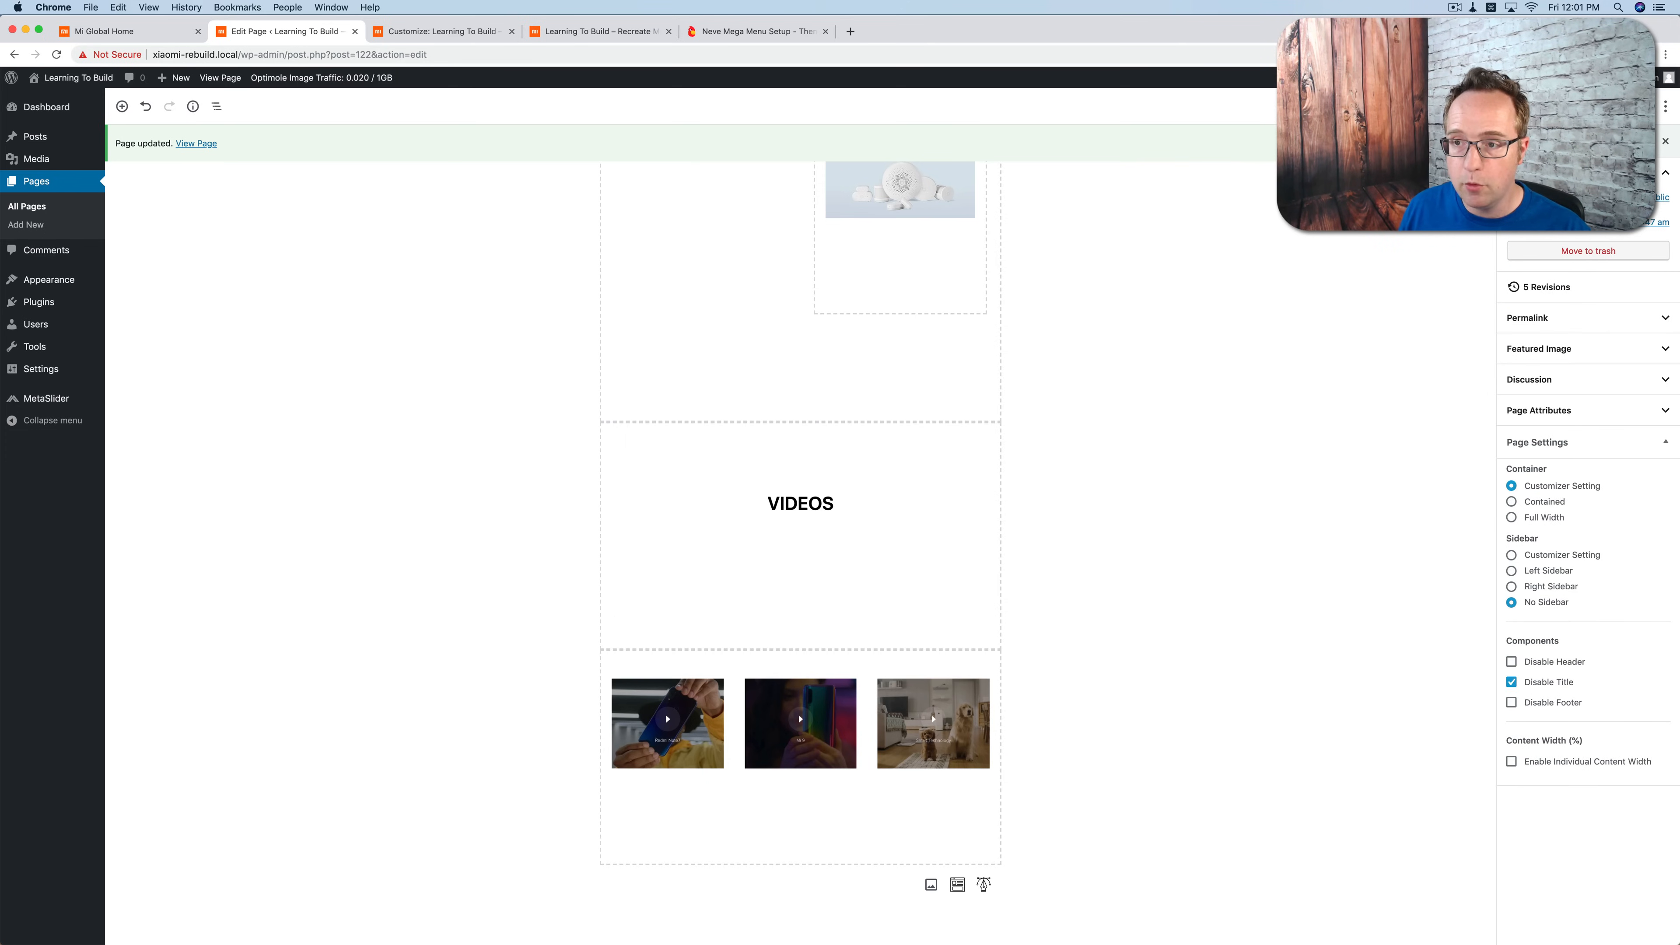
Step: Reload the live homepage and examine the spacing in its Star Products and Videos sections
{"action": "left_click", "coordinate": [580, 37]}
{"action": "key", "text": "super+r"}
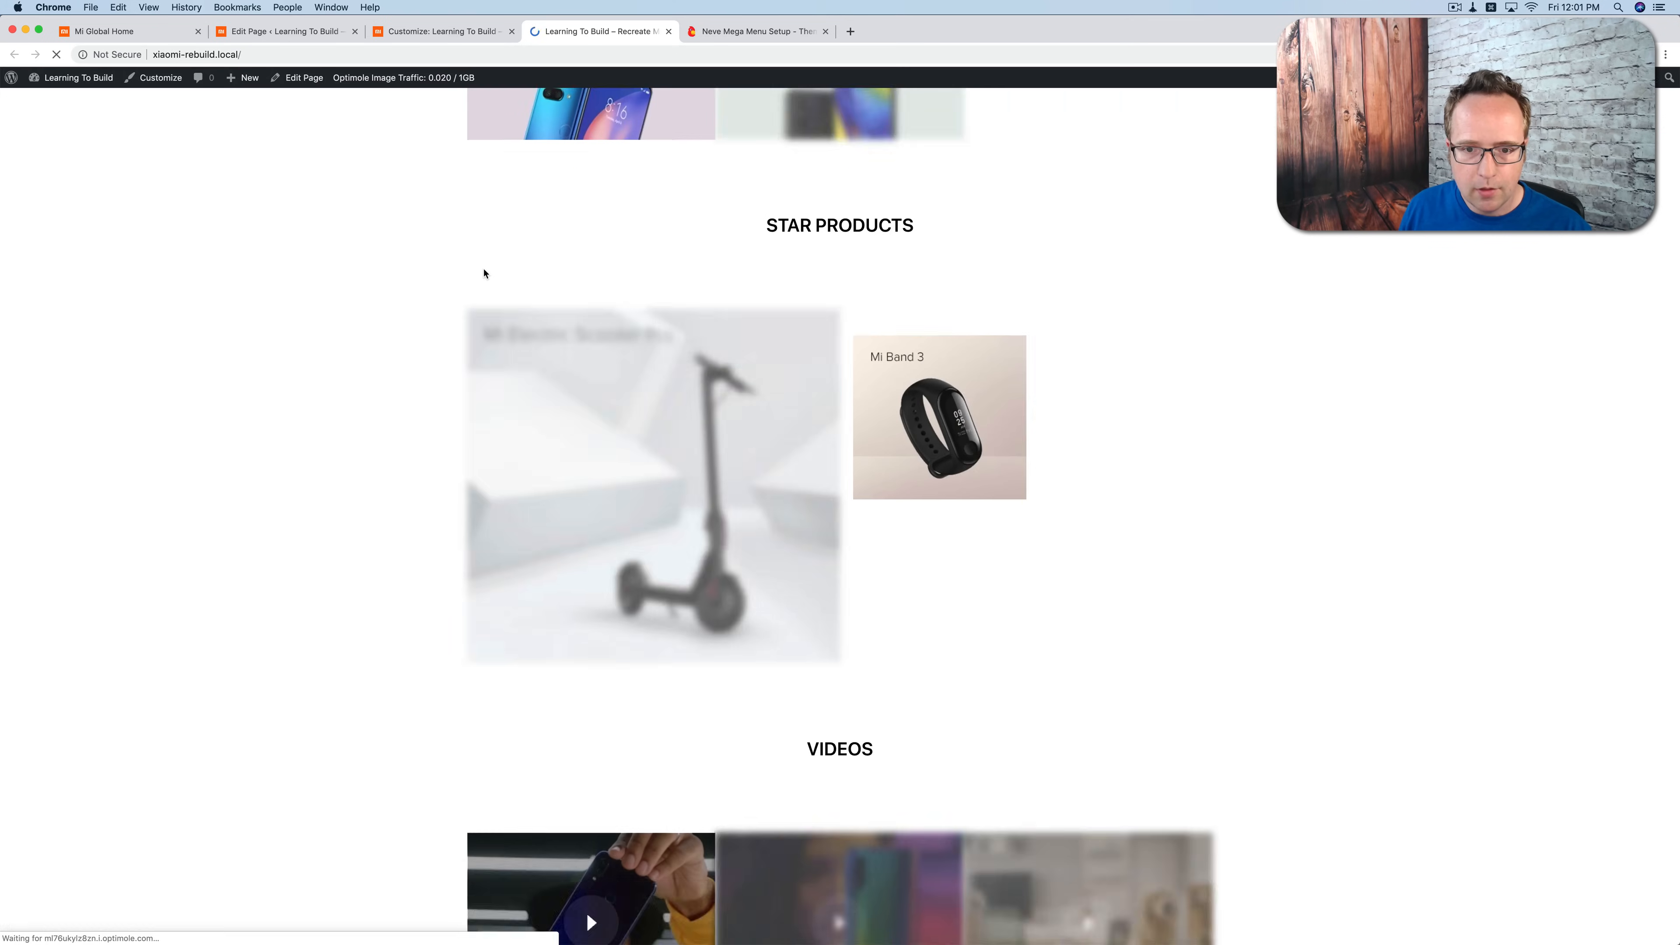
{"action": "scroll", "coordinate": [553, 377], "scroll_direction": "down", "scroll_amount": 8}
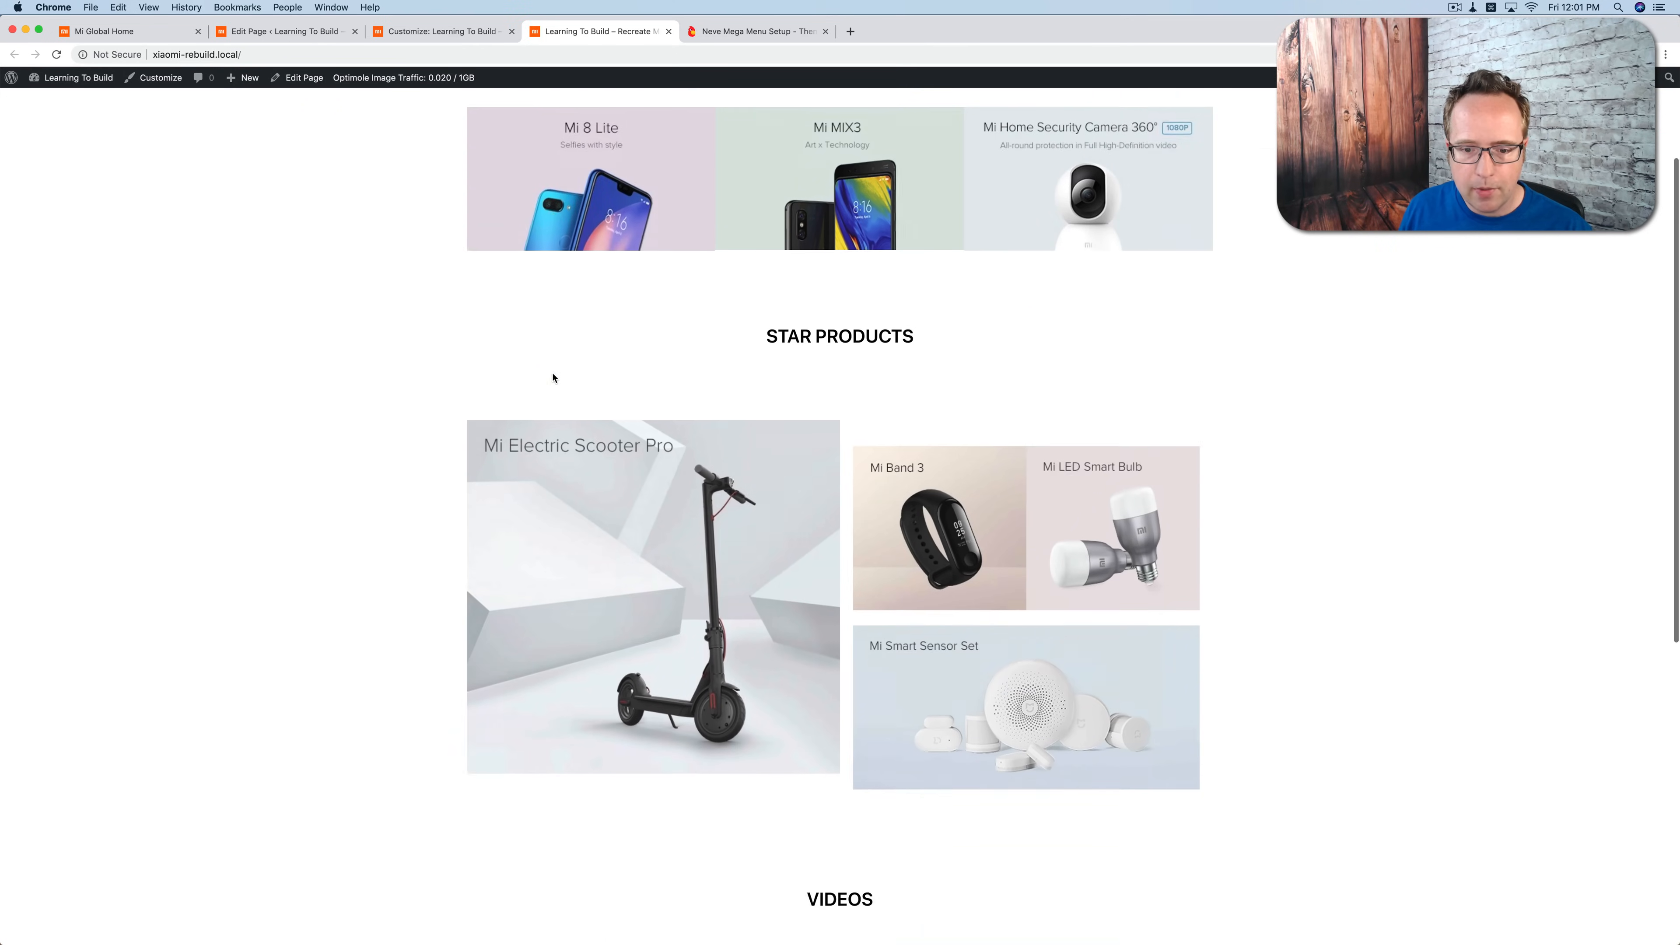
{"action": "scroll", "coordinate": [720, 392], "scroll_direction": "up", "scroll_amount": 3}
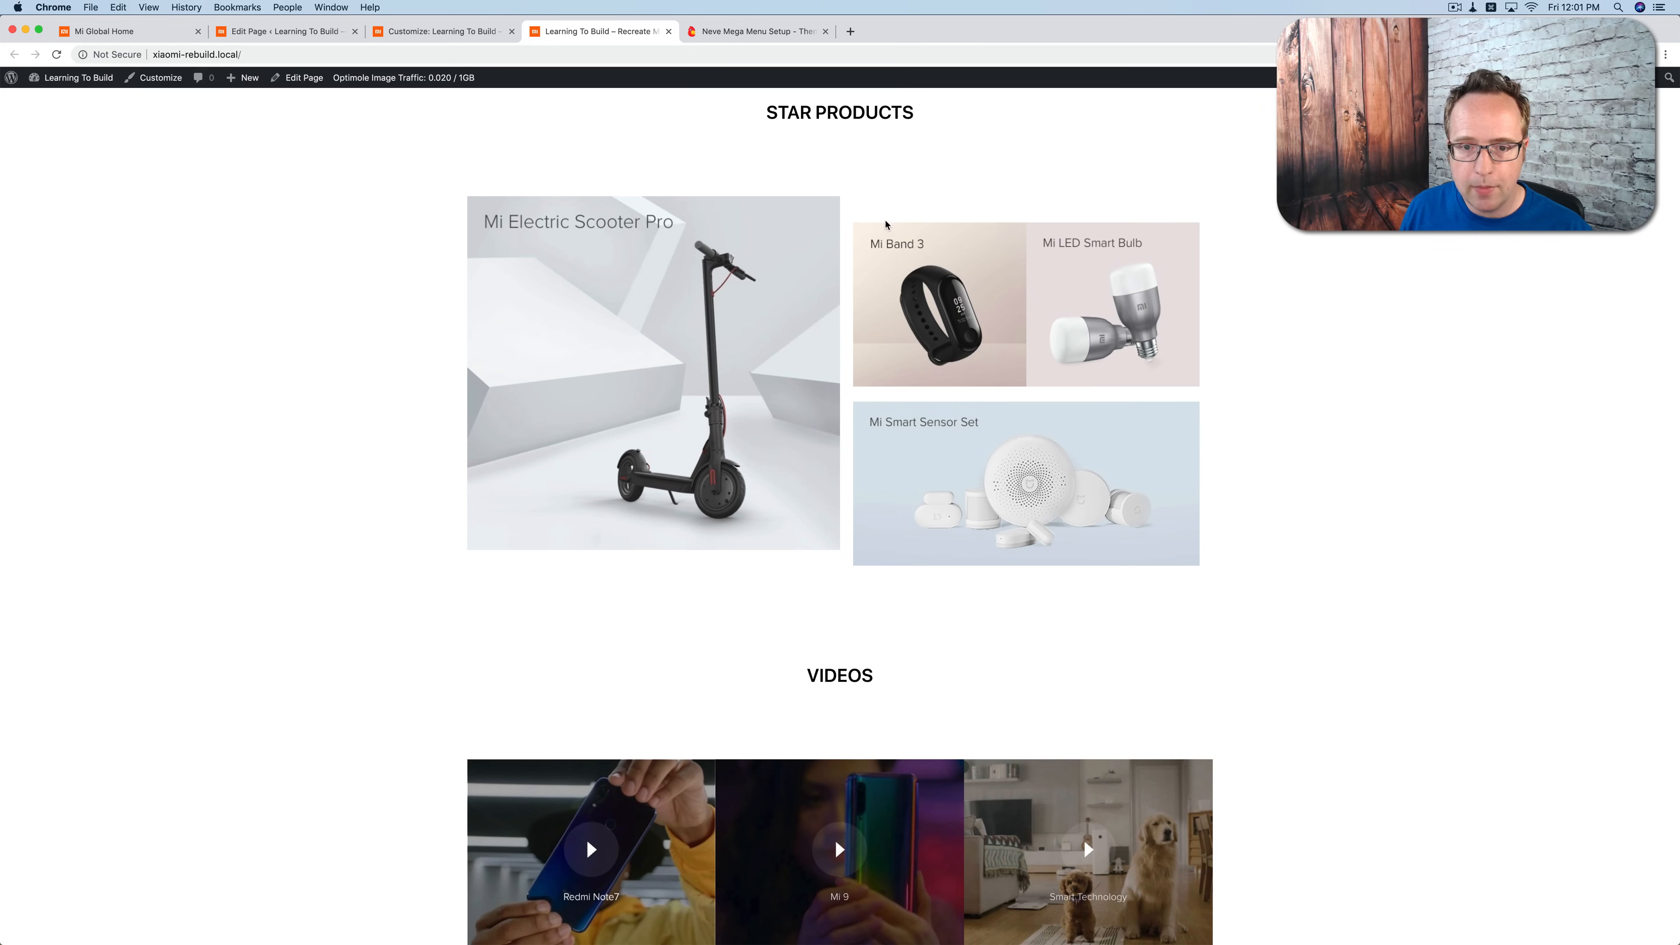
Step: Back in the page editor, set the desktop padding of the Star Products column holding the two nested sections to 0
{"action": "left_click", "coordinate": [426, 35]}
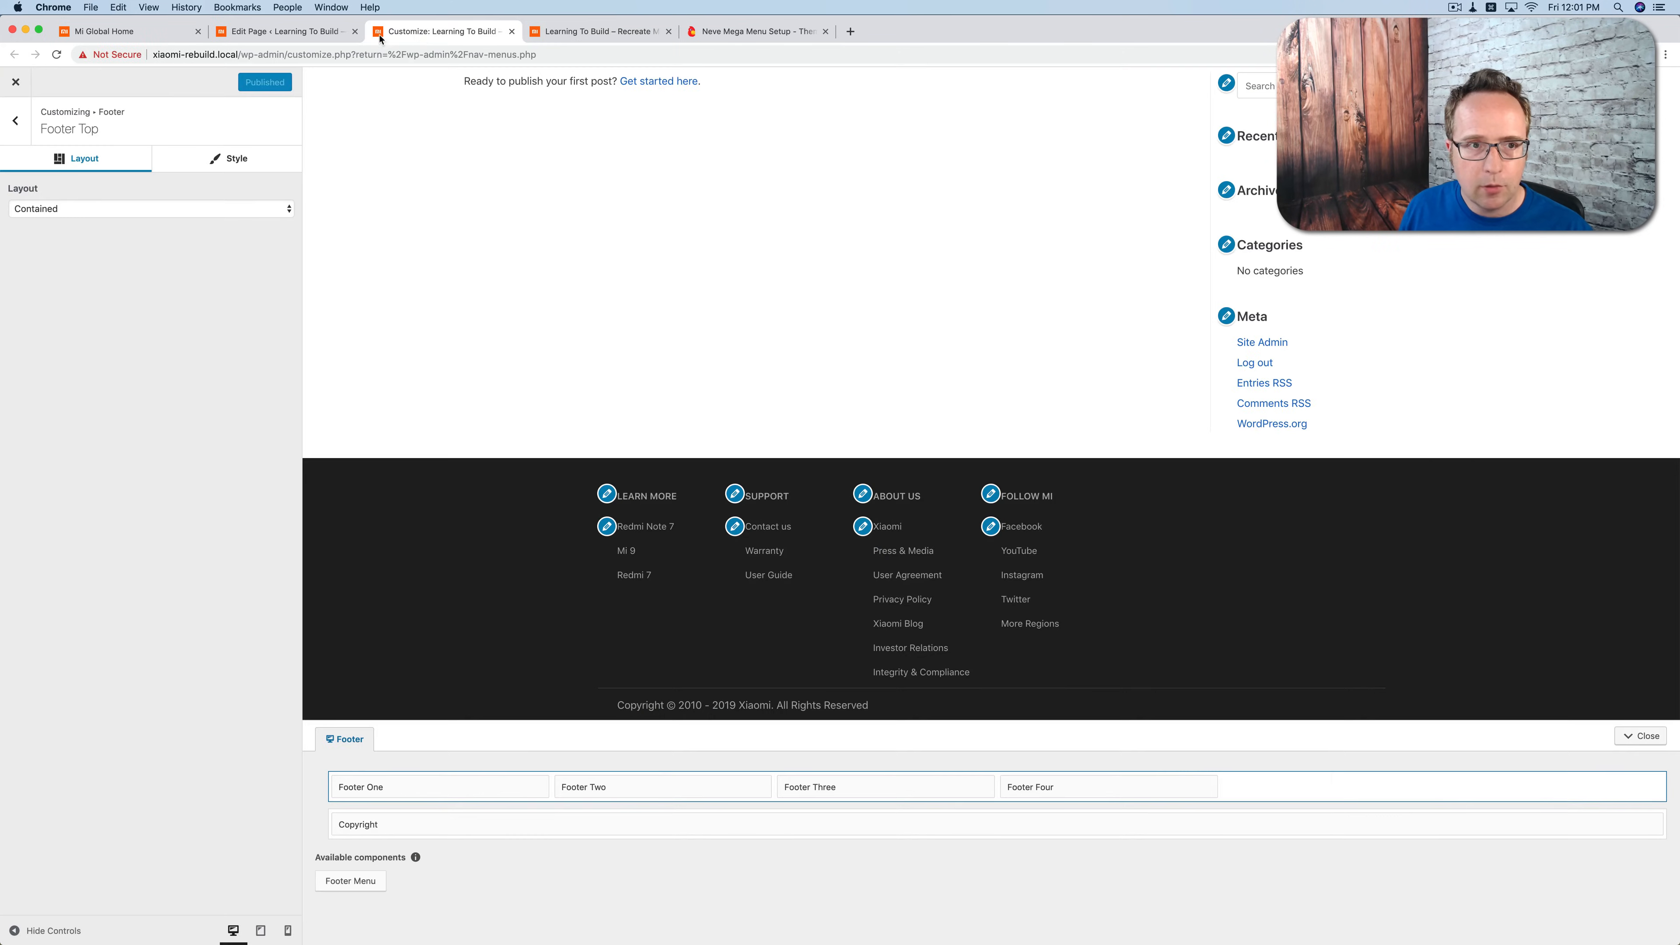
{"action": "left_click", "coordinate": [283, 35]}
{"action": "scroll", "coordinate": [660, 482], "scroll_direction": "up", "scroll_amount": 6}
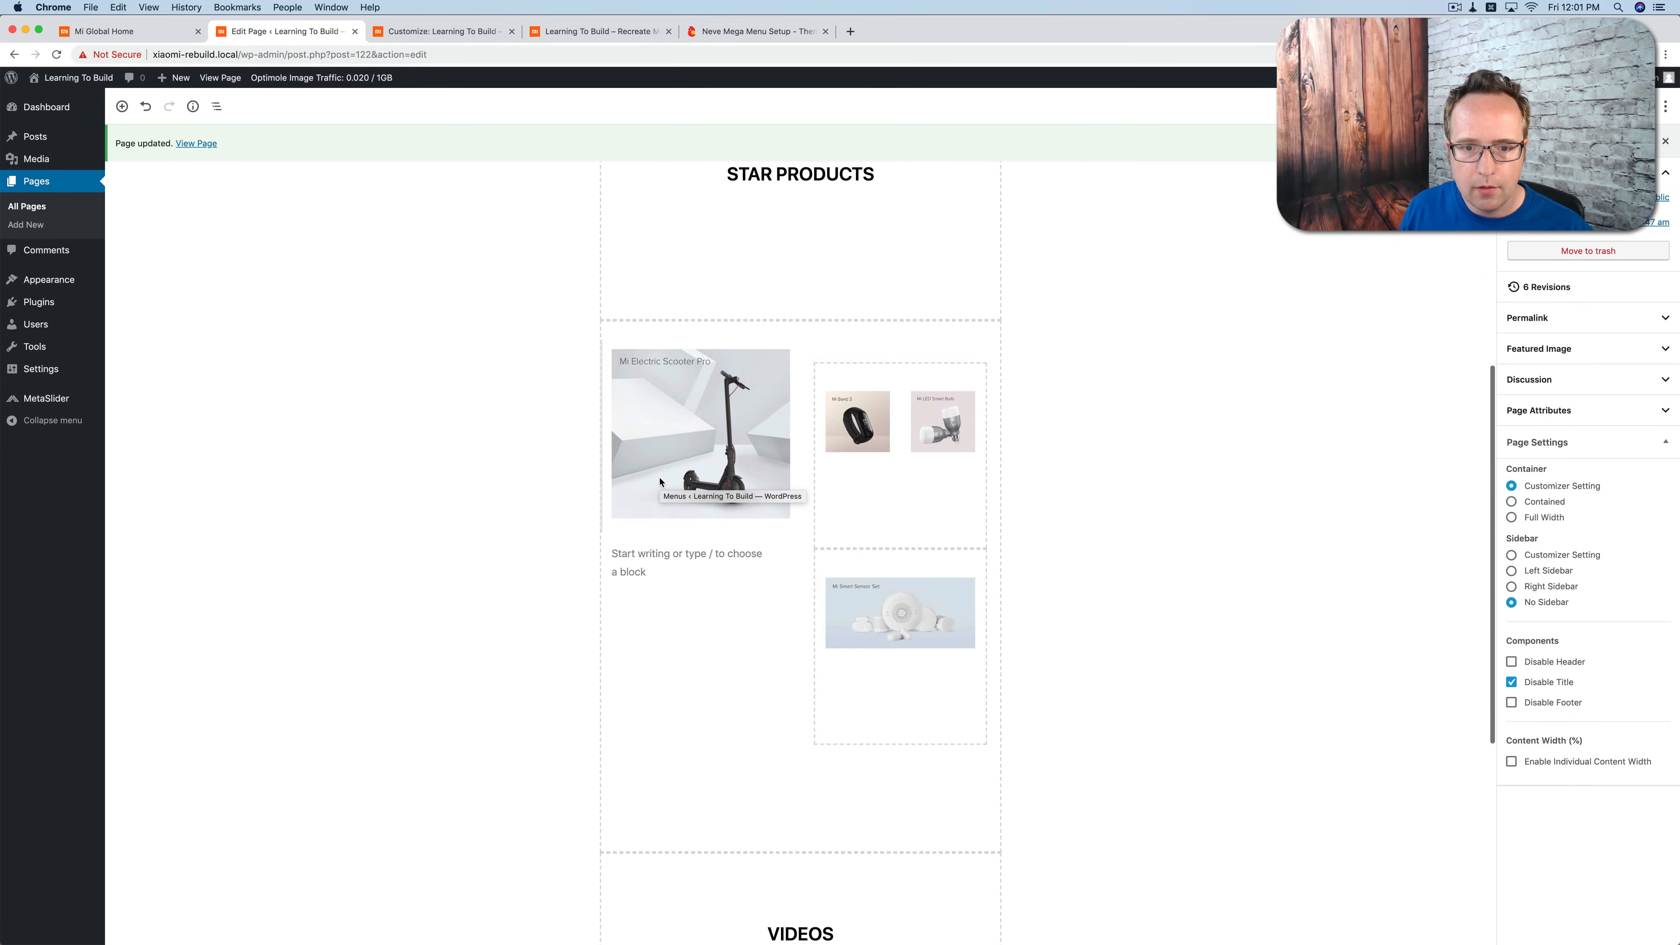
{"action": "left_click", "coordinate": [806, 510]}
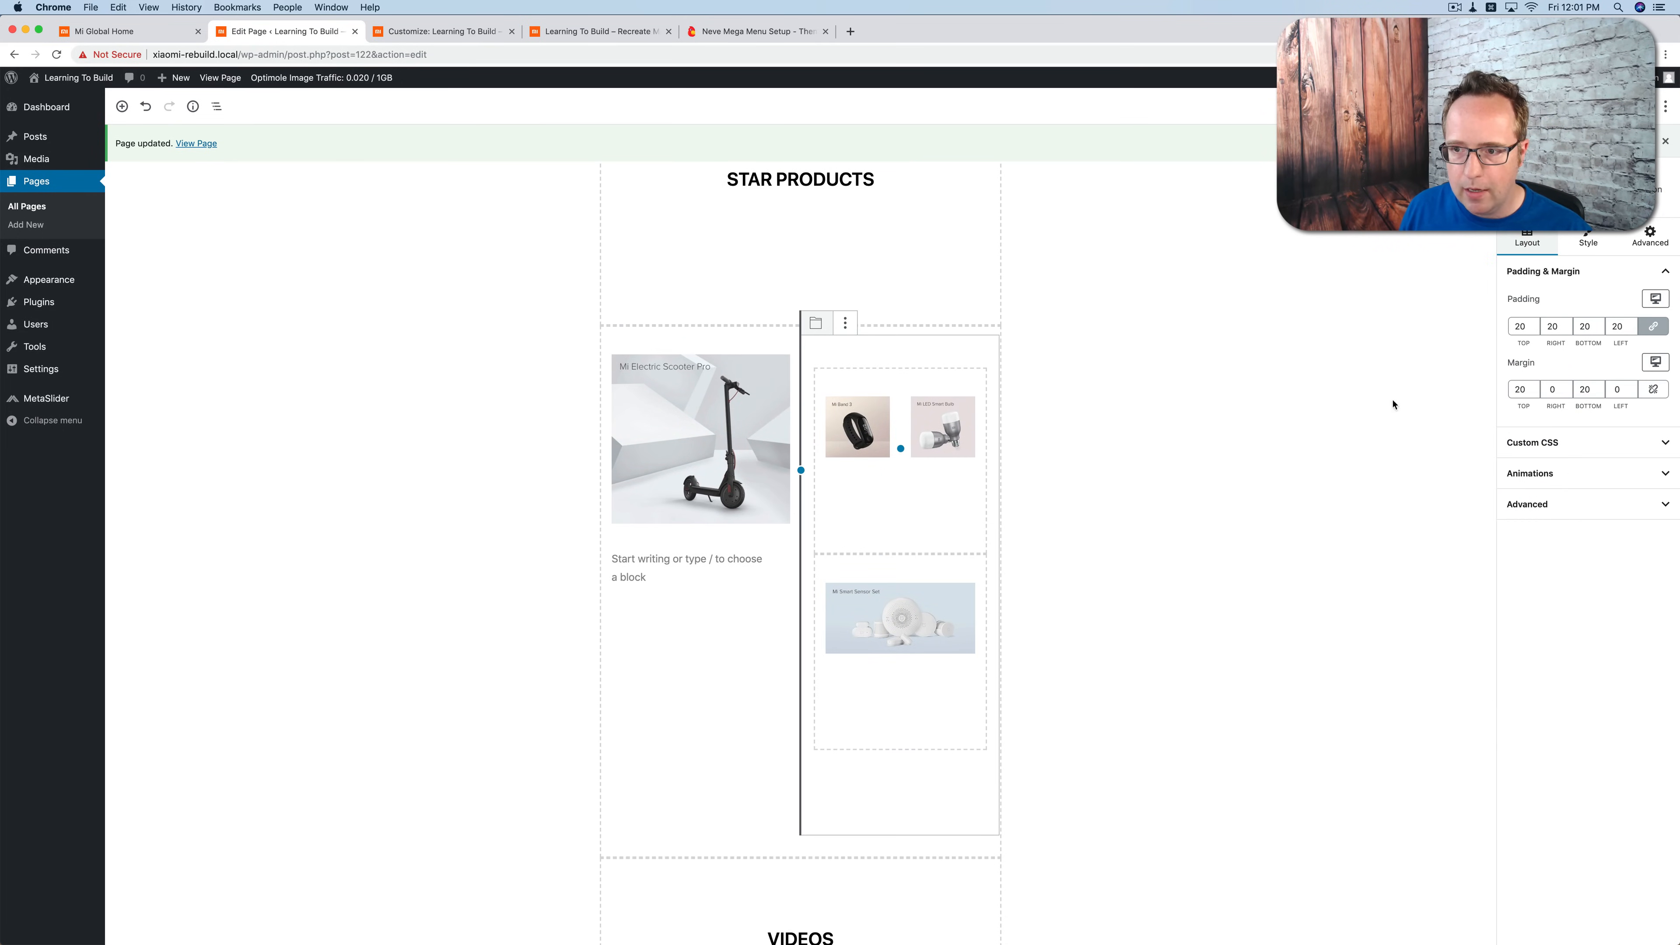
{"action": "left_click", "coordinate": [1520, 327]}
{"action": "type", "text": "0"}
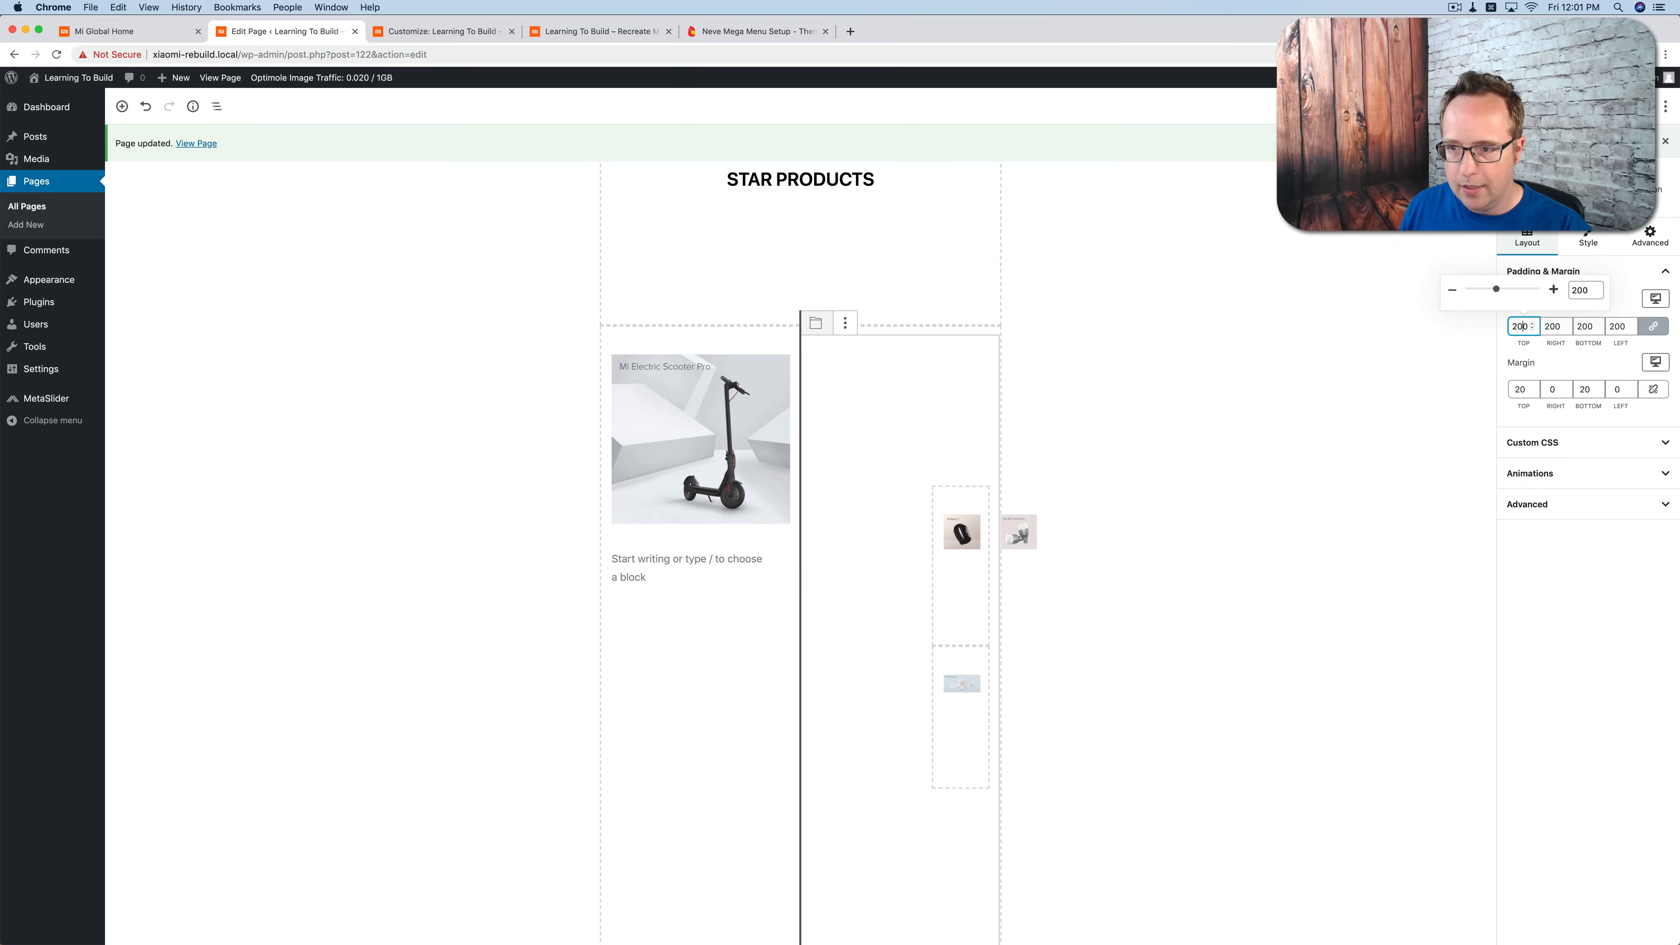
{"action": "key", "text": "BackSpace"}
{"action": "key", "text": "BackSpace"}
{"action": "key", "text": "BackSpace"}
{"action": "type", "text": "0"}
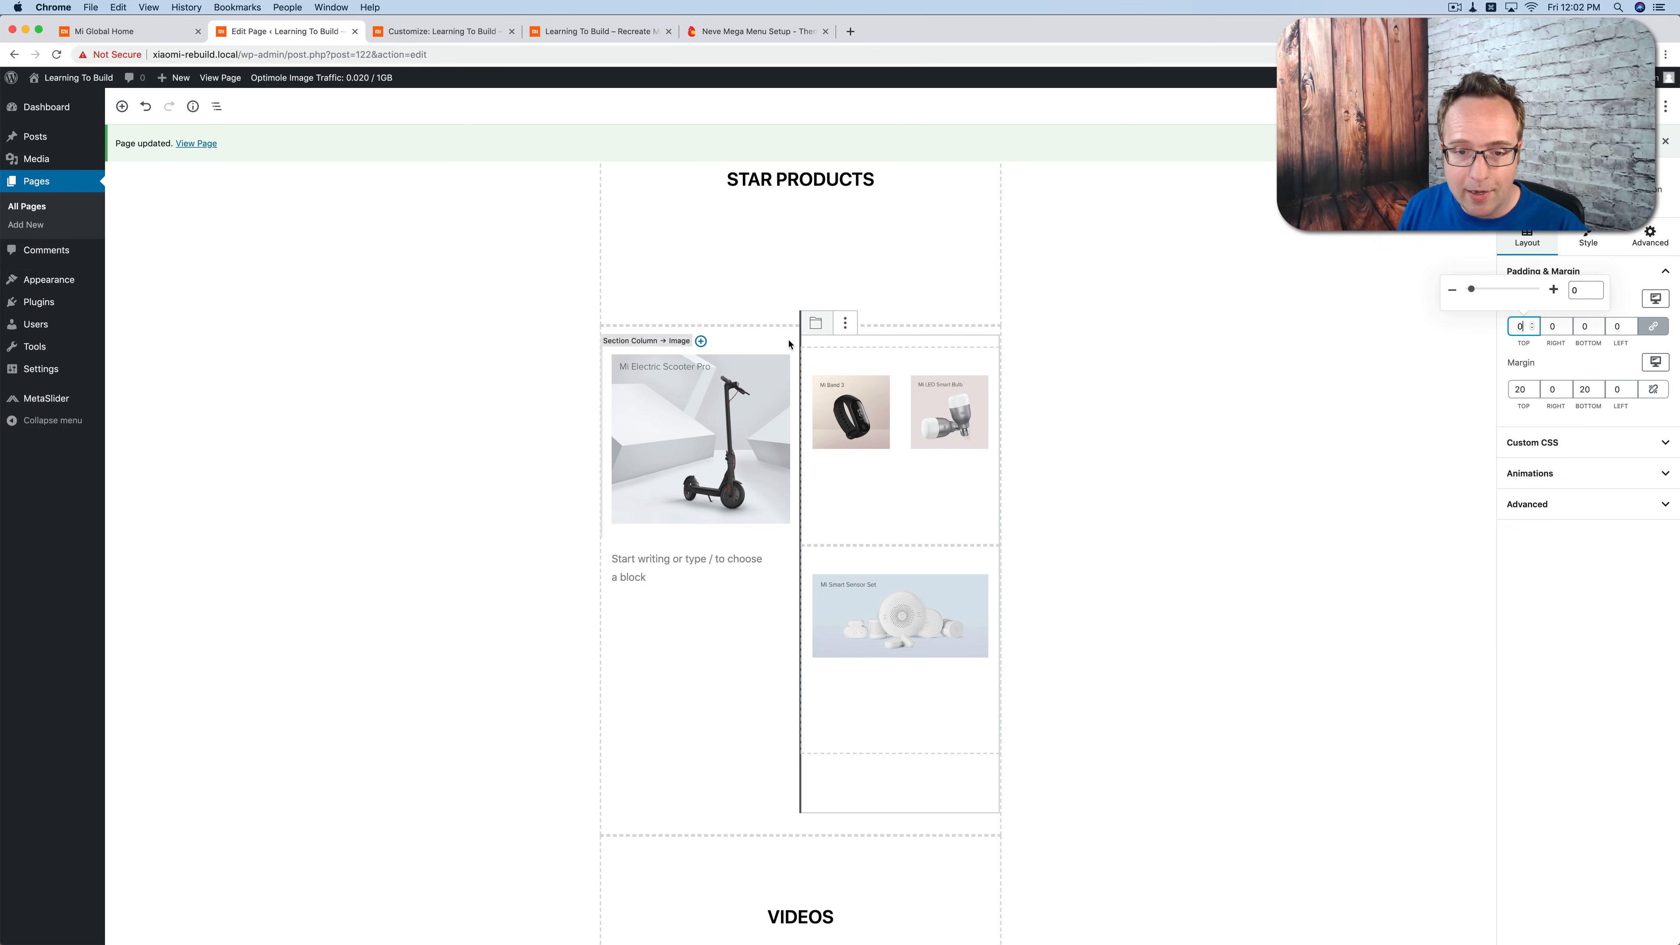
Step: Set the desktop top and bottom margins of the Star Products column holding the two nested sections to 0
{"action": "left_click", "coordinate": [790, 364]}
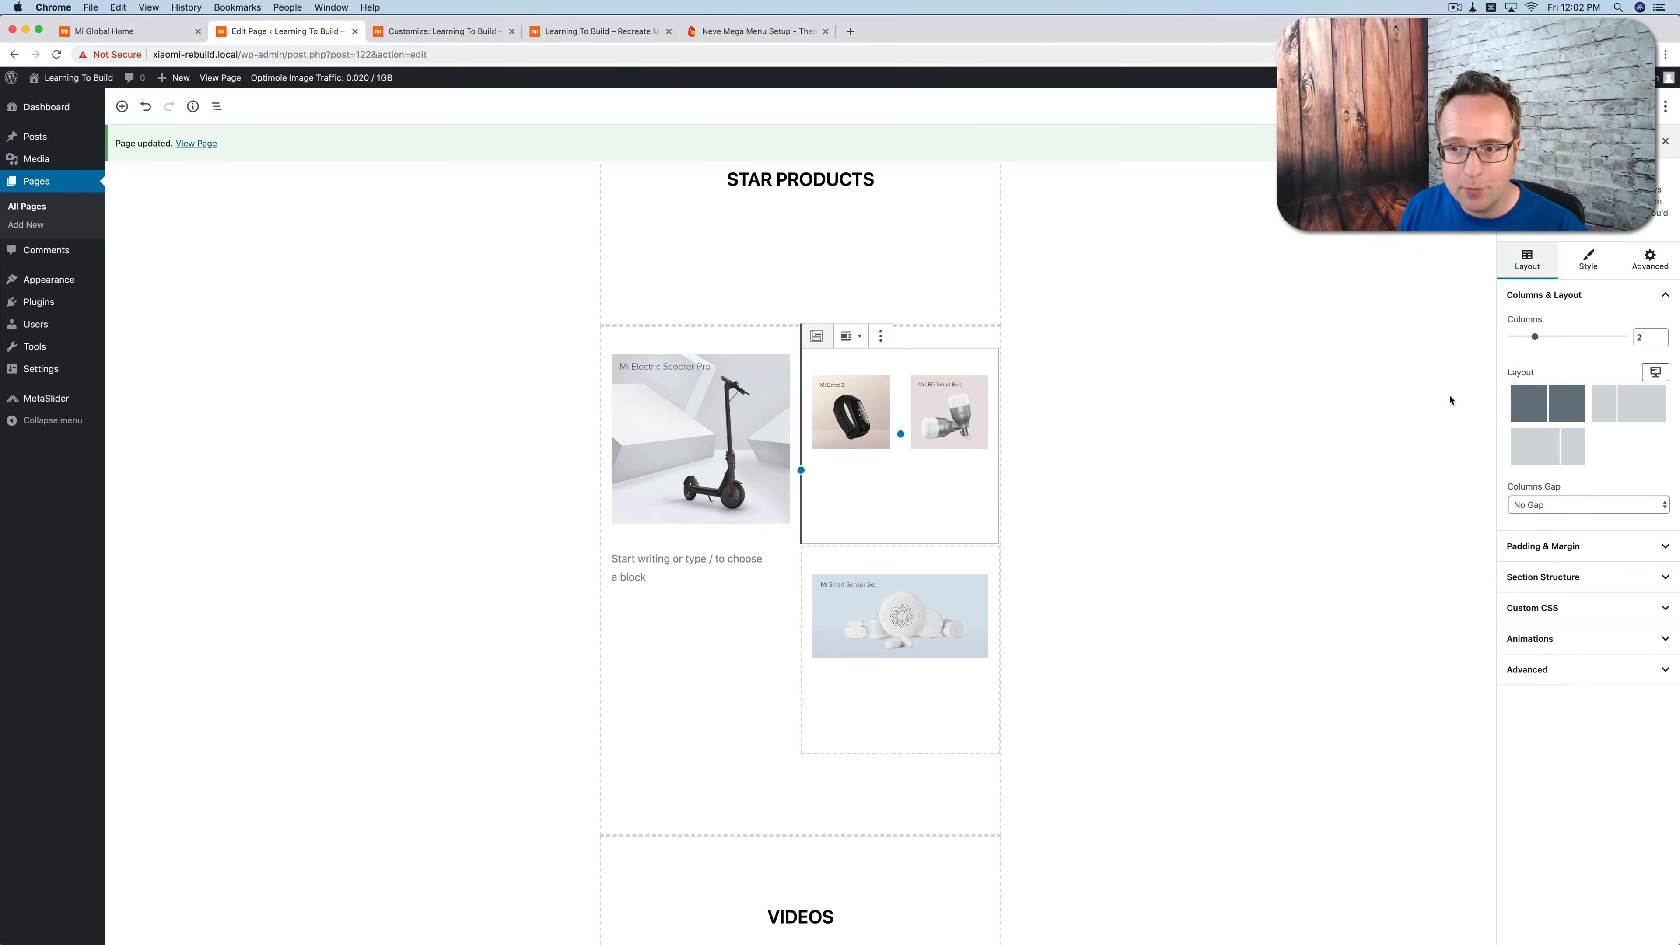
{"action": "left_click", "coordinate": [1528, 546]}
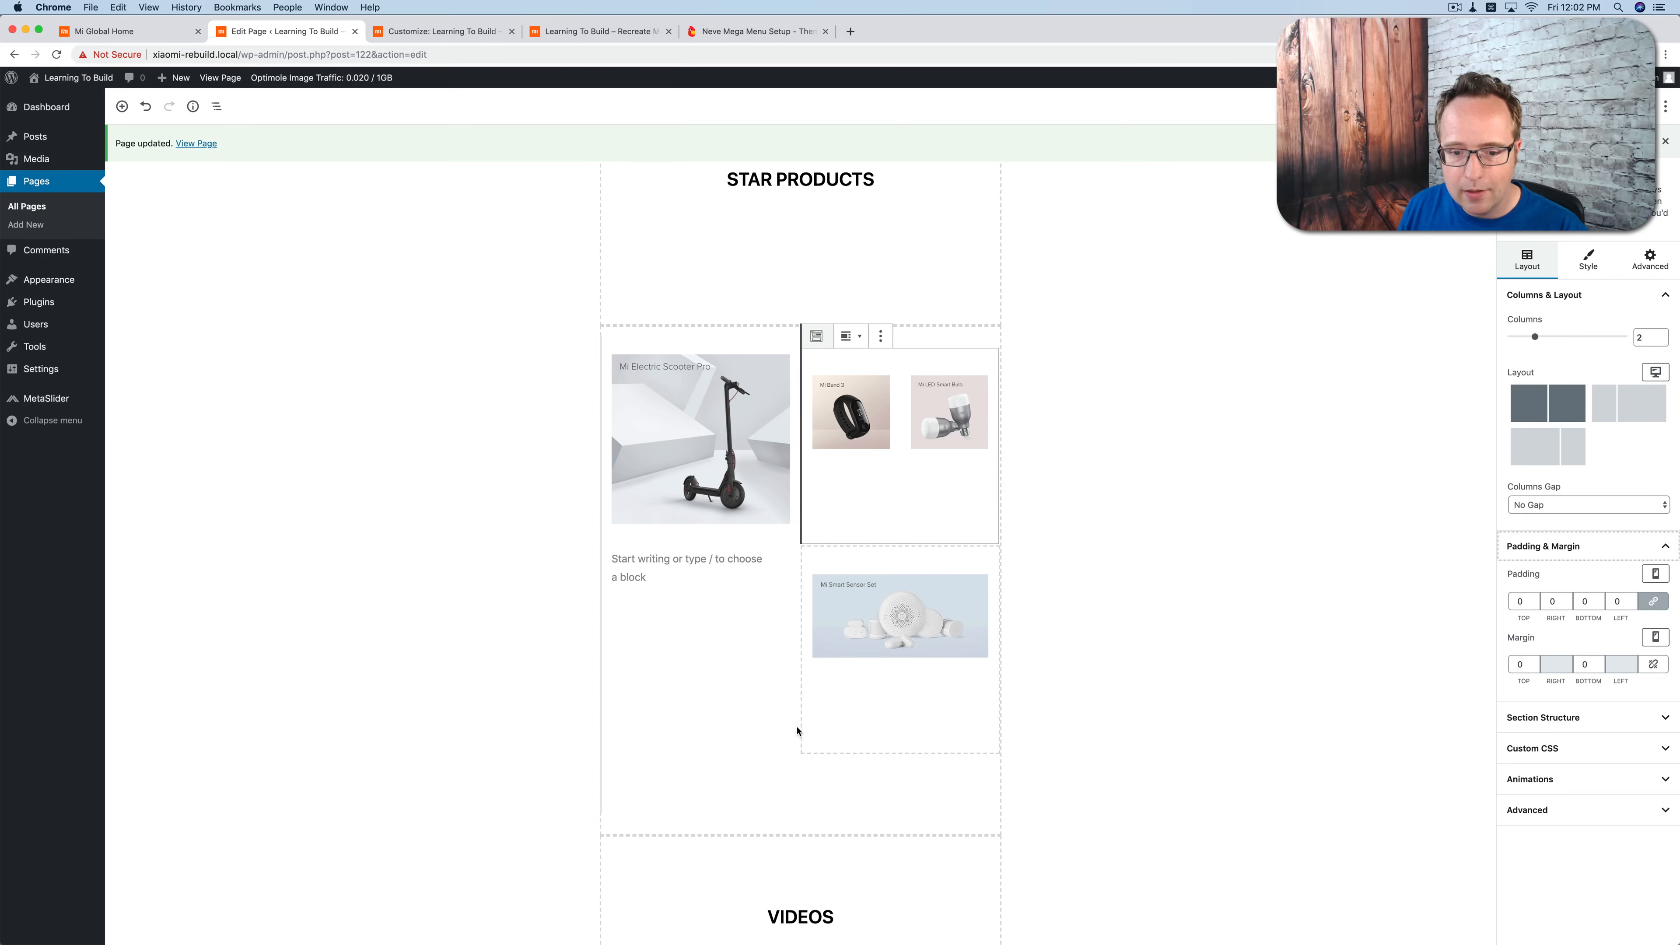
{"action": "left_click", "coordinate": [822, 792]}
{"action": "double_click", "coordinate": [1514, 387]}
{"action": "type", "text": "0"}
{"action": "key", "text": "Tab"}
{"action": "key", "text": "Tab"}
{"action": "type", "text": "0"}
Step: Set the same column's padding and its top and bottom margins to 0 for tablet devices
{"action": "left_click", "coordinate": [1659, 291]}
{"action": "left_click", "coordinate": [1614, 243]}
{"action": "double_click", "coordinate": [1520, 326]}
{"action": "type", "text": "0"}
{"action": "double_click", "coordinate": [1520, 389]}
{"action": "type", "text": "0"}
{"action": "key", "text": "Tab"}
{"action": "key", "text": "Tab"}
Step: Set the column's padding and vertical margins to 0 for smartphones, and update the page
{"action": "type", "text": "0"}
{"action": "left_click", "coordinate": [1656, 302]}
{"action": "left_click", "coordinate": [1589, 265]}
{"action": "double_click", "coordinate": [1520, 327]}
{"action": "type", "text": "0"}
{"action": "double_click", "coordinate": [1520, 389]}
{"action": "type", "text": "0"}
{"action": "key", "text": "Tab"}
{"action": "key", "text": "Tab"}
{"action": "type", "text": "0"}
{"action": "left_click", "coordinate": [1604, 106]}
Step: On the live homepage, inspect the markup and styles of the Mi Smart Sensor Set and Mi Band 3 images
{"action": "left_click", "coordinate": [601, 33]}
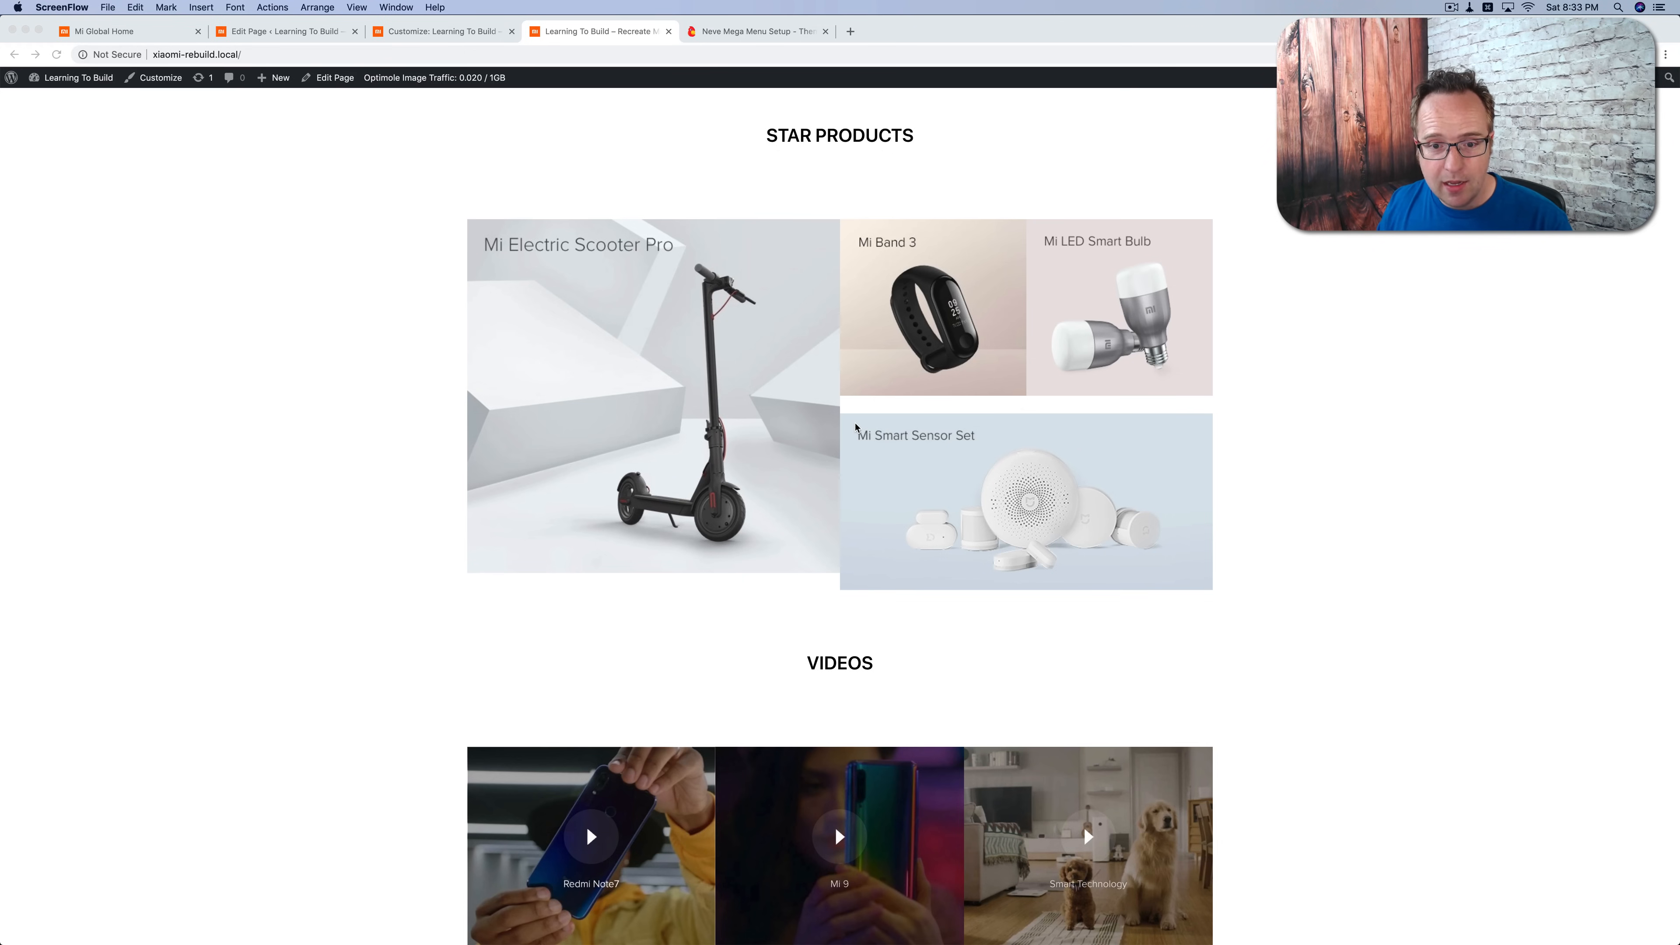
{"action": "right_click", "coordinate": [856, 427]}
{"action": "left_click", "coordinate": [893, 522]}
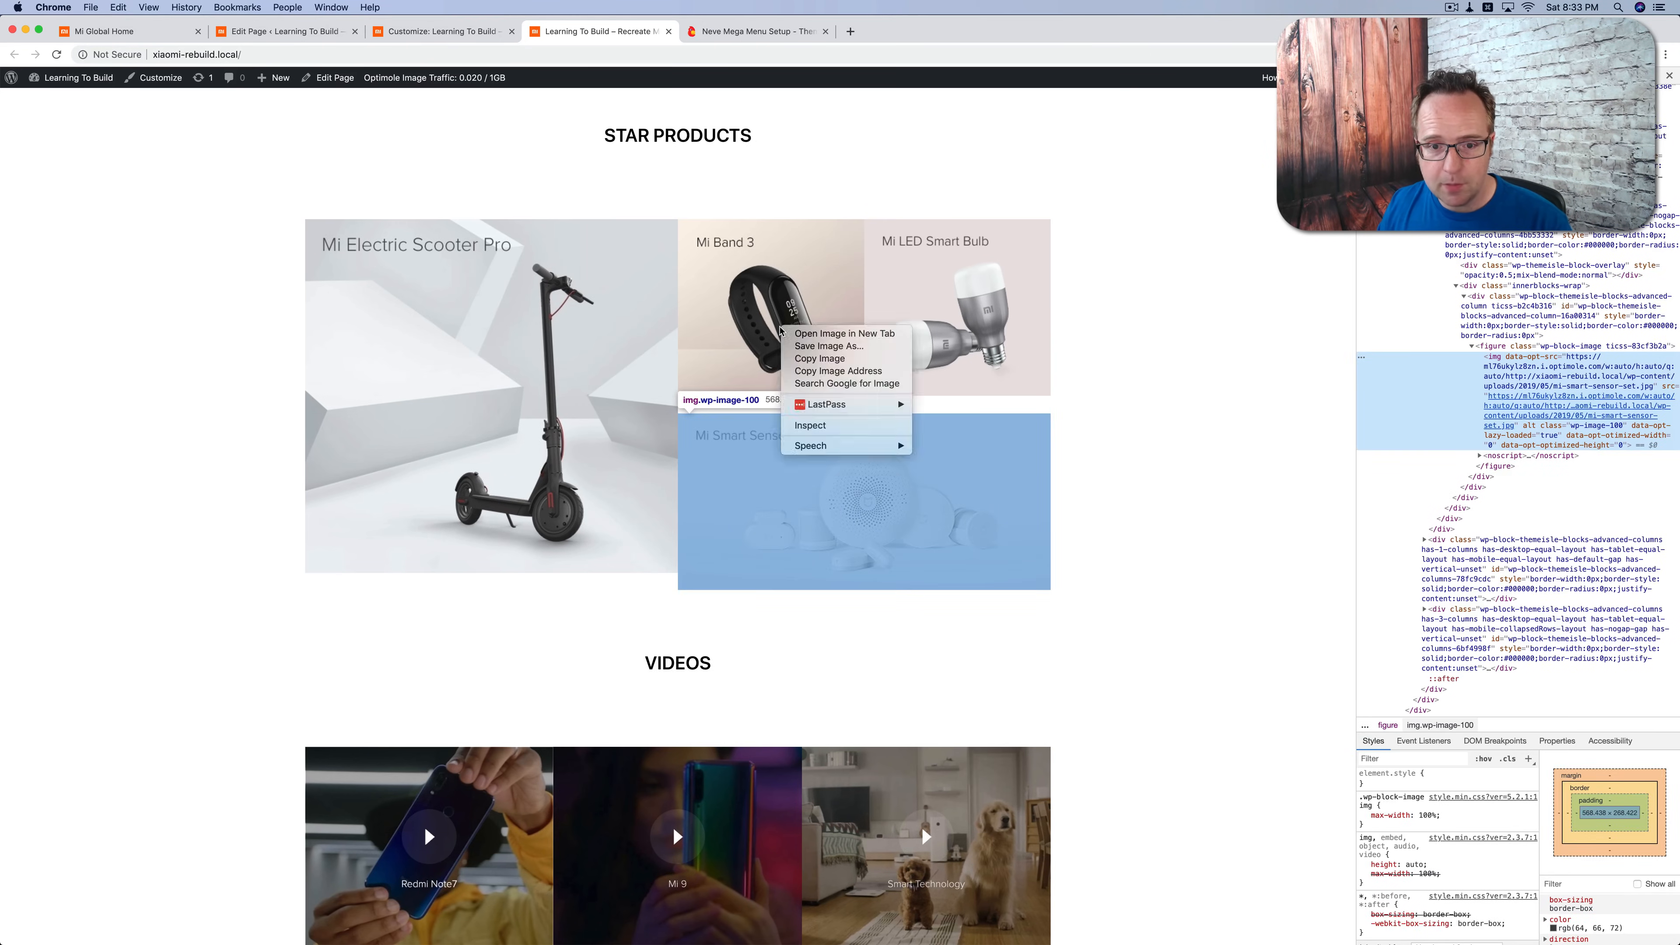
{"action": "right_click", "coordinate": [780, 330]}
{"action": "left_click", "coordinate": [819, 430]}
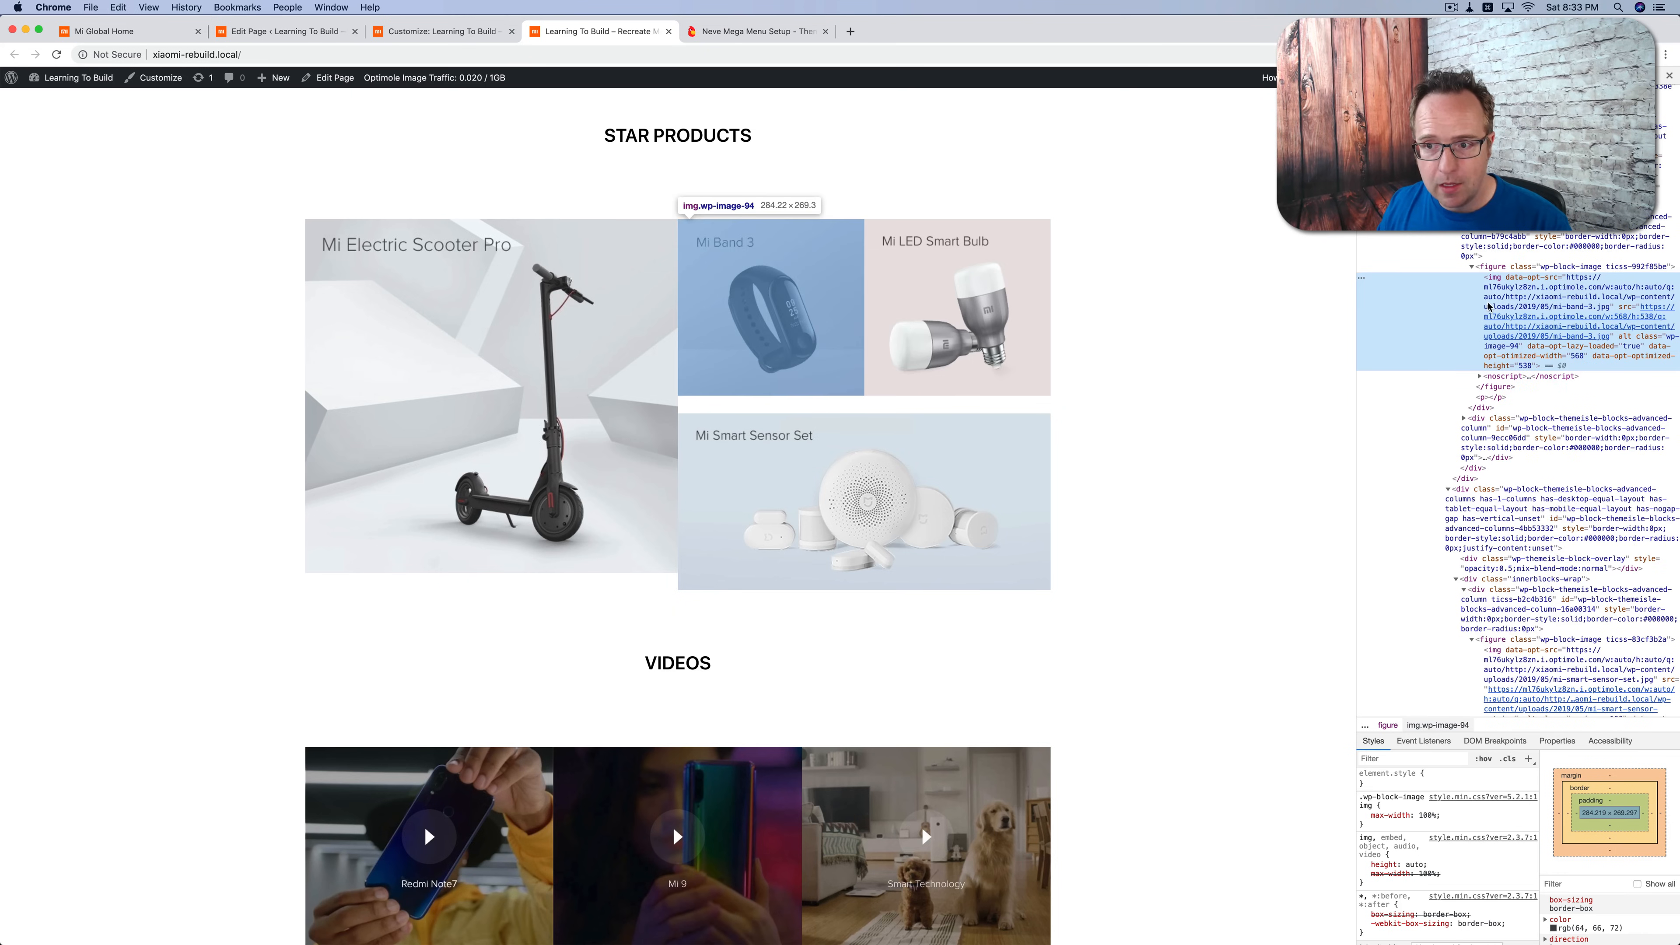
{"action": "left_click", "coordinate": [1499, 267]}
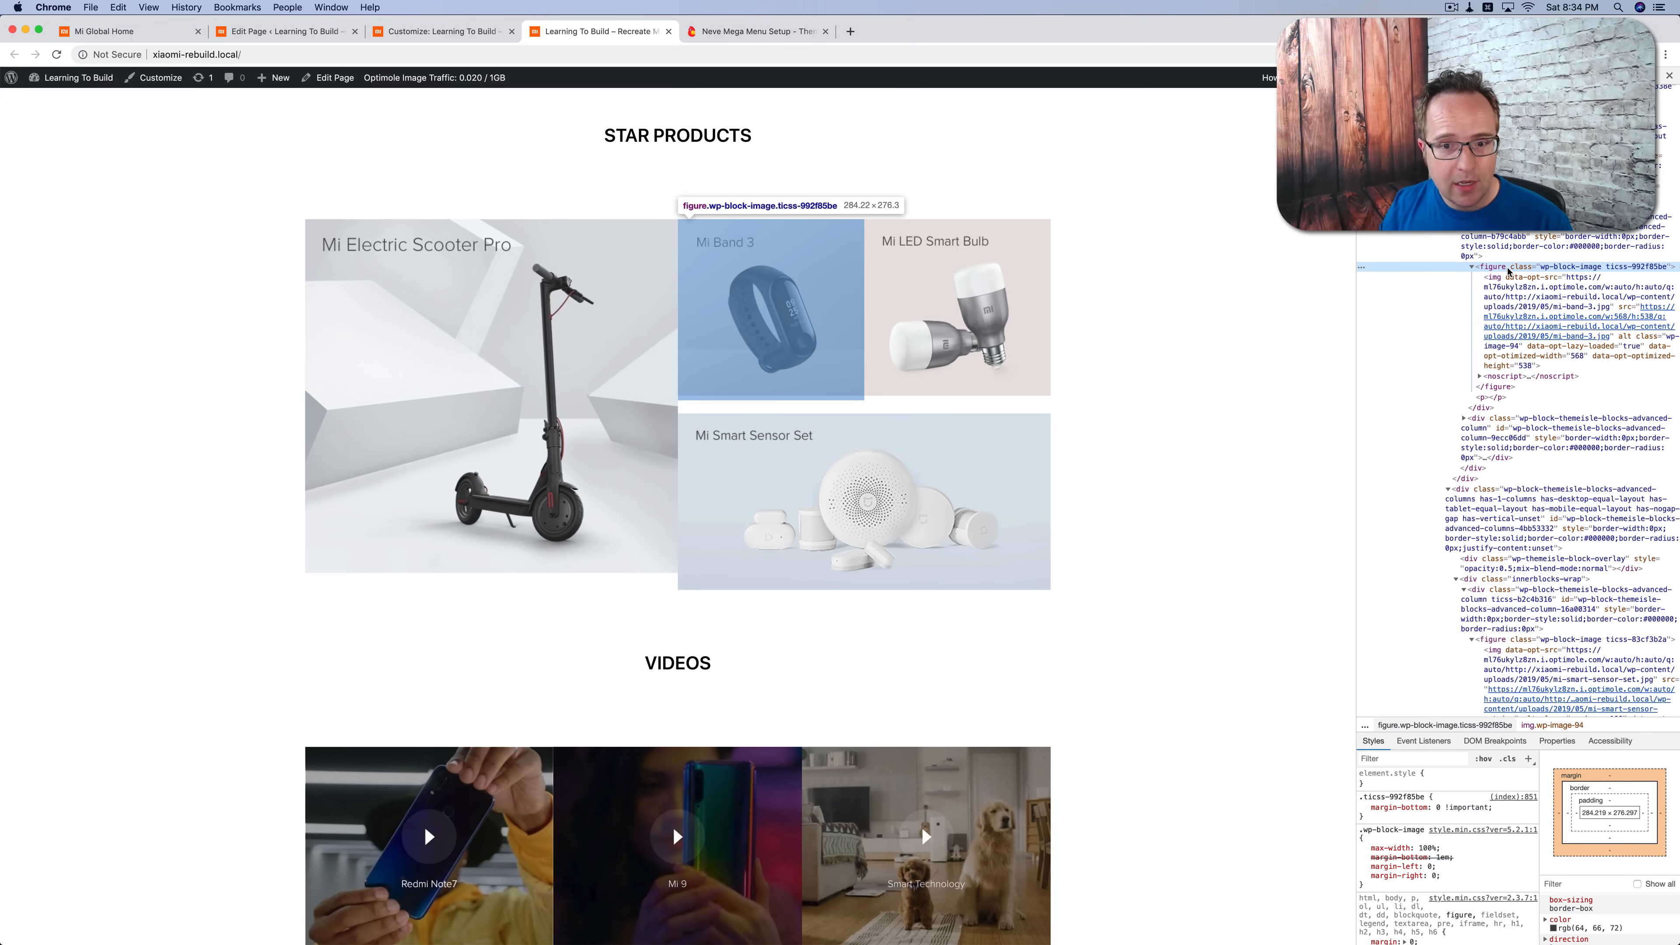
Step: Inspect the section wrapping the Mi Smart Sensor Set image and add an inline margin-top of -10px to it
{"action": "right_click", "coordinate": [873, 468]}
{"action": "left_click", "coordinate": [897, 566]}
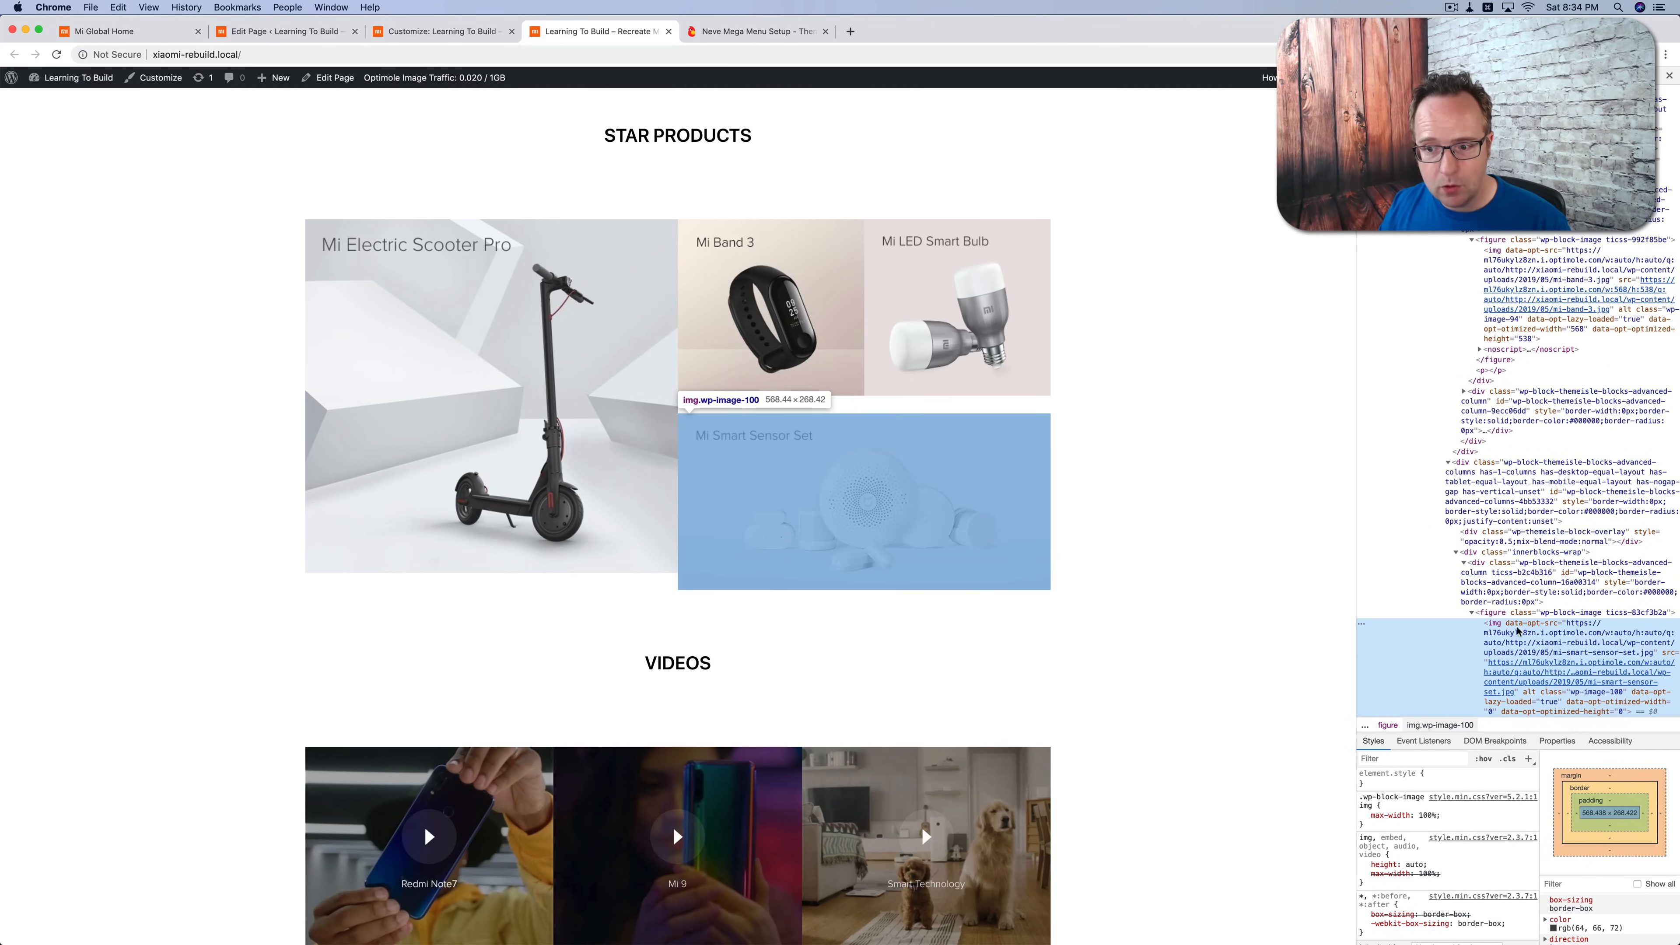
{"action": "left_click", "coordinate": [1487, 490]}
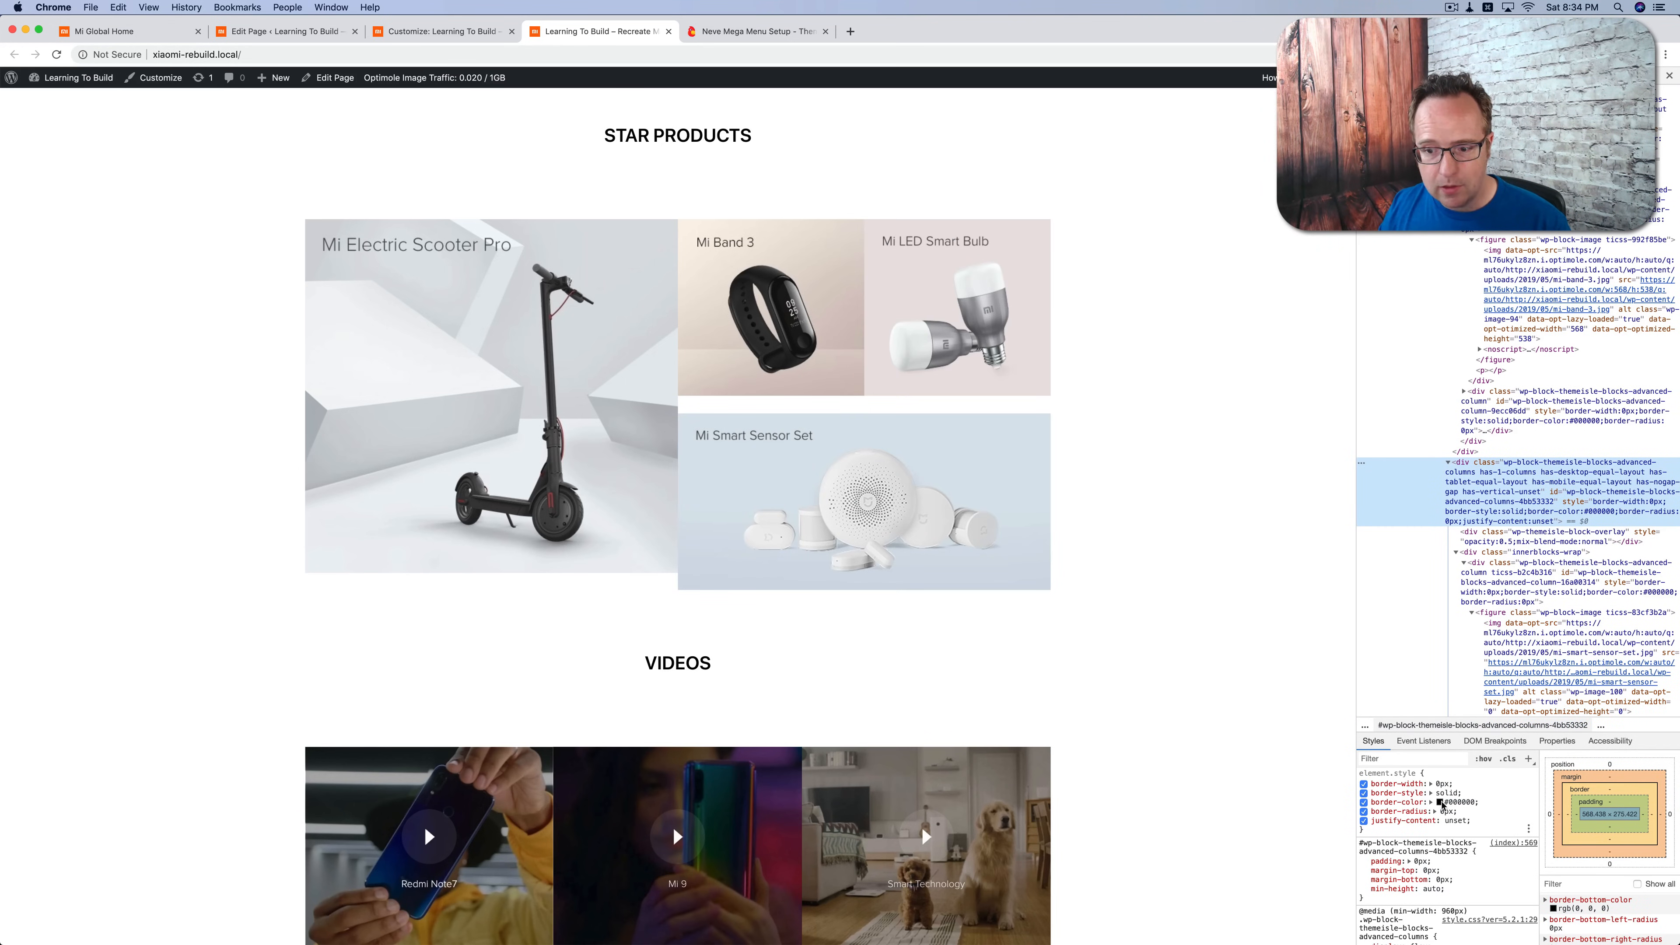
{"action": "left_click", "coordinate": [1456, 822]}
{"action": "key", "text": "Tab"}
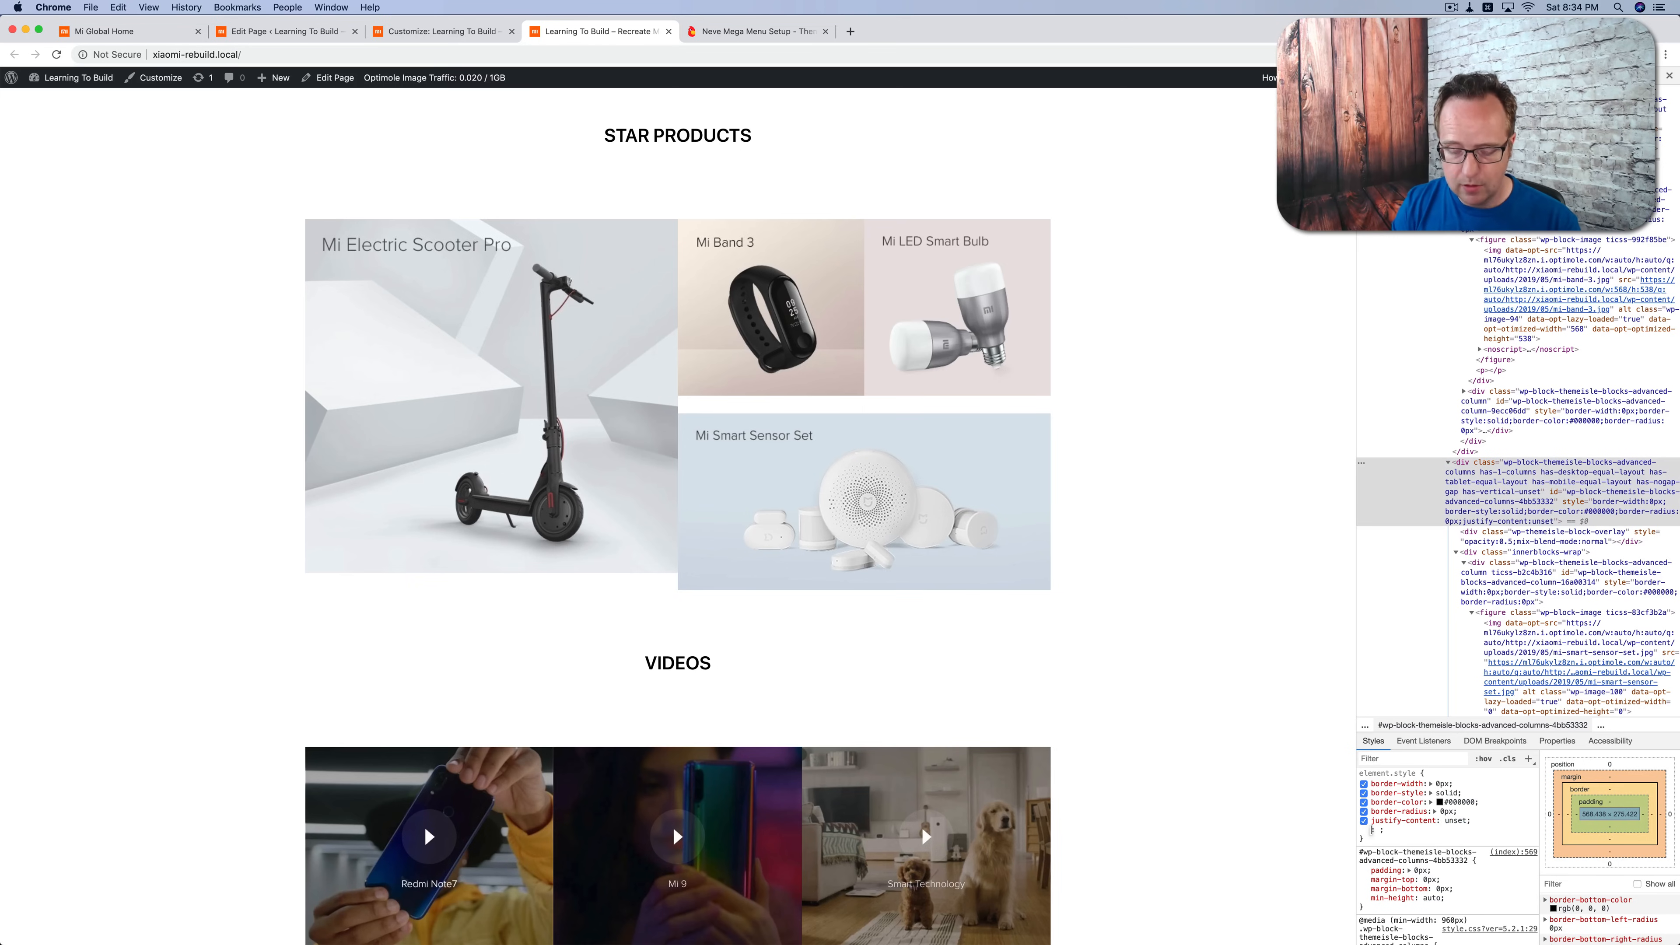
{"action": "type", "text": "margin-t"}
{"action": "key", "text": "Tab"}
{"action": "type", "text": "-"}
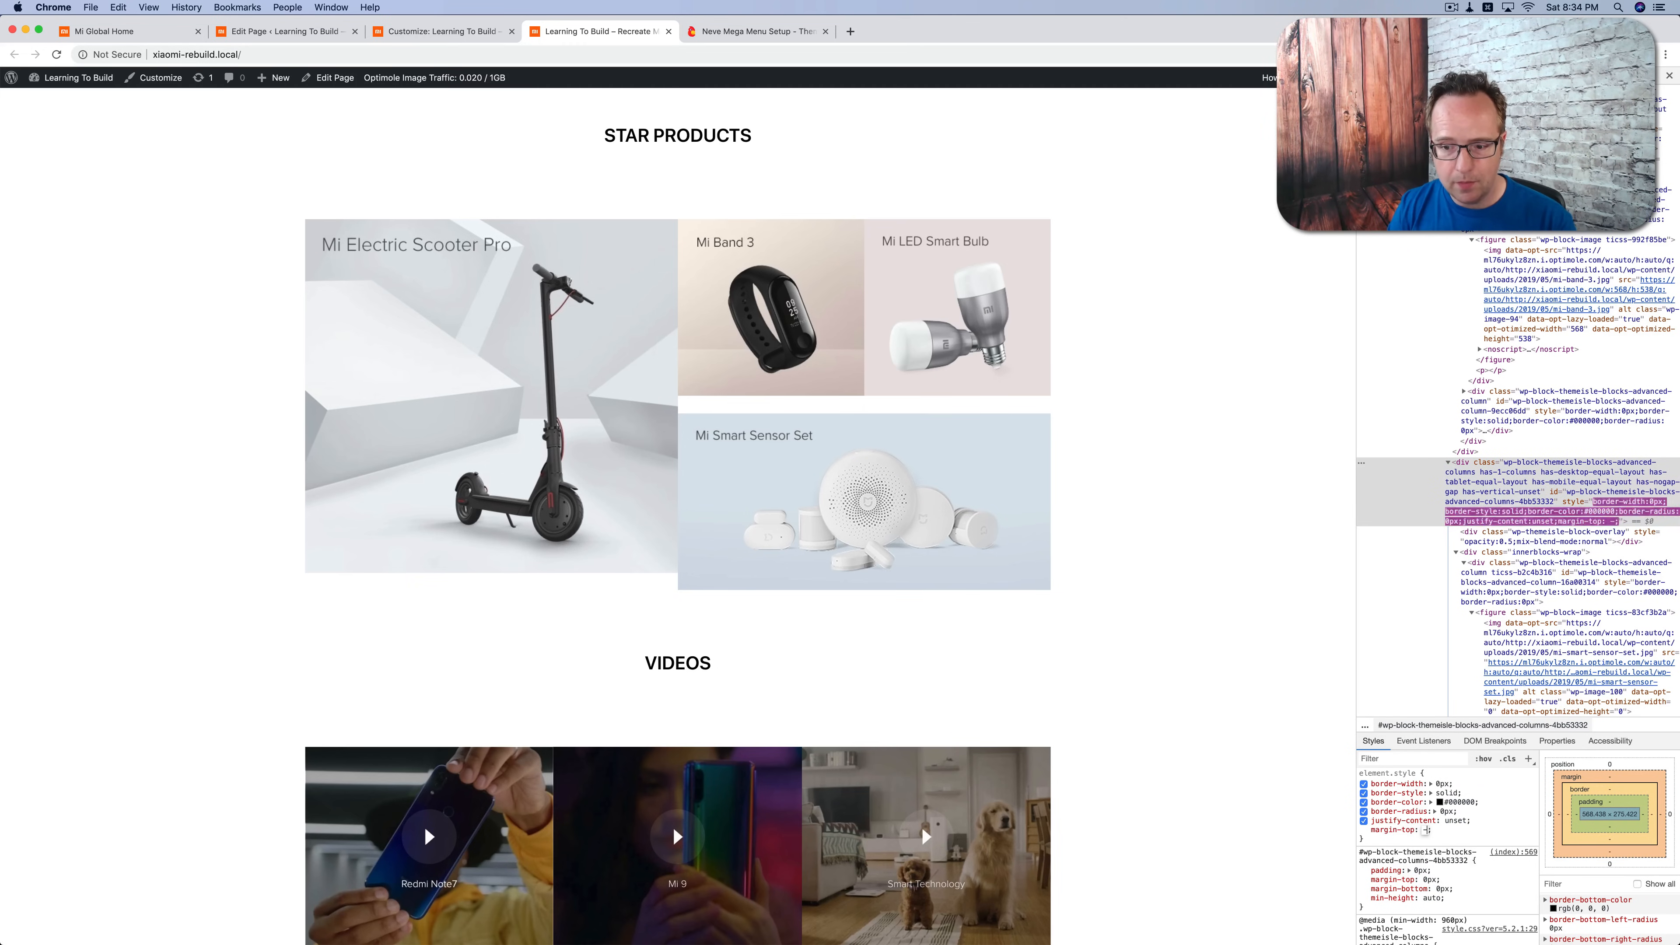
{"action": "type", "text": "10px"}
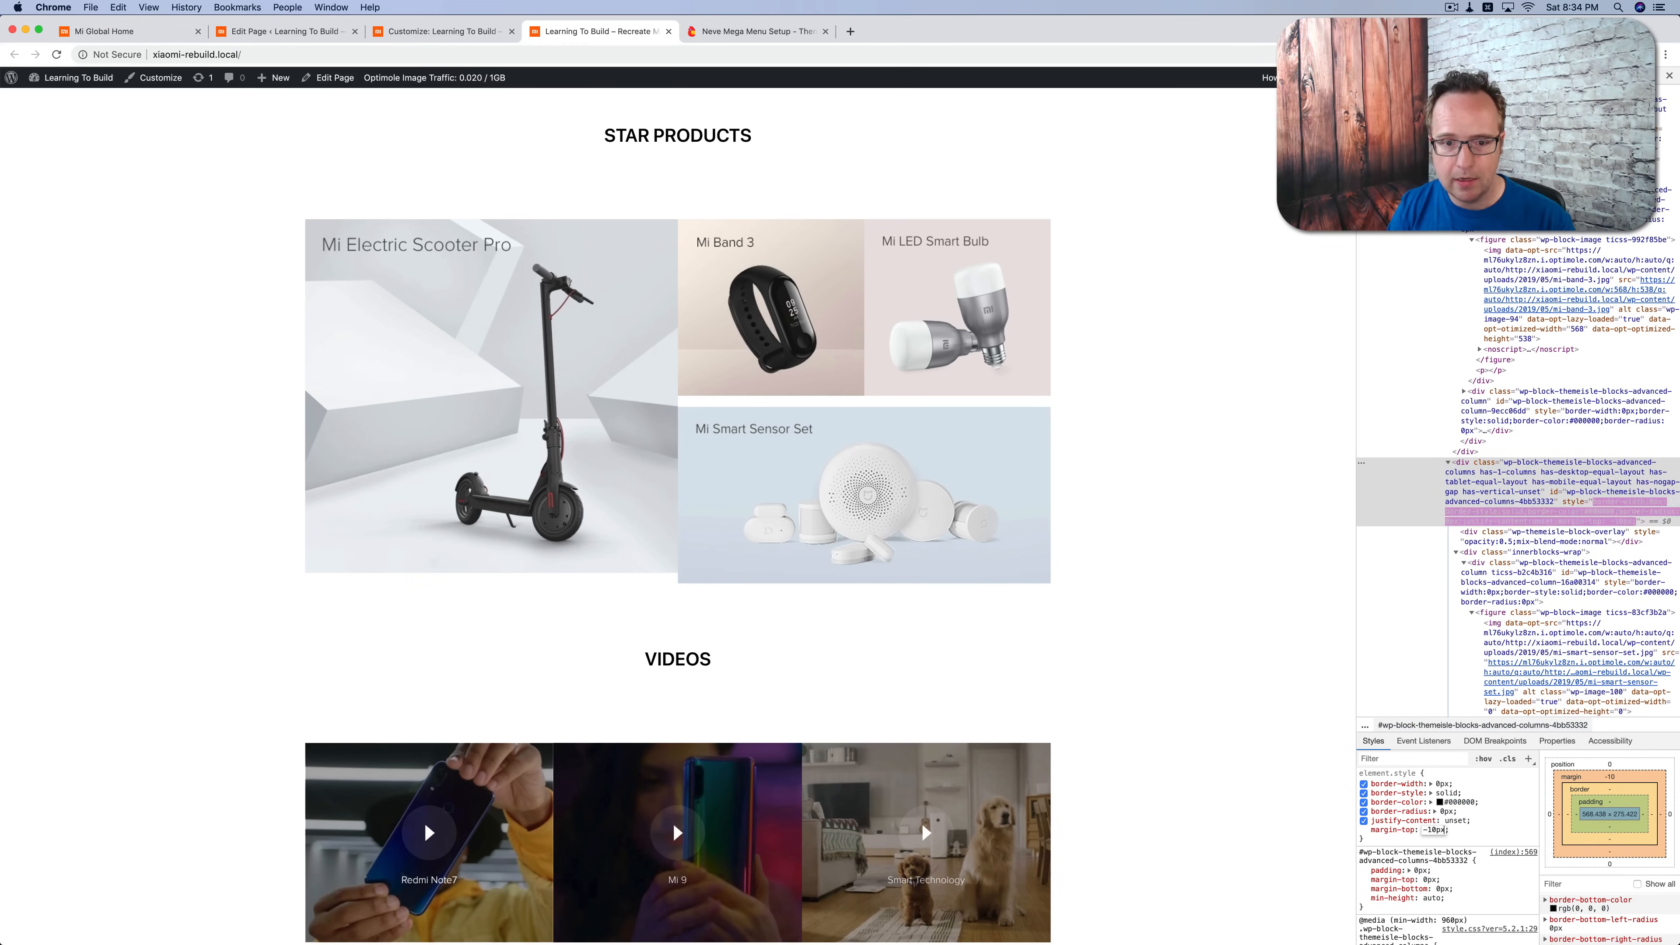
Step: Adjust the inspected section's margin-top to -26px so the sensor image moves up towards the images above it
{"action": "key", "text": "Down"}
{"action": "key", "text": "Down"}
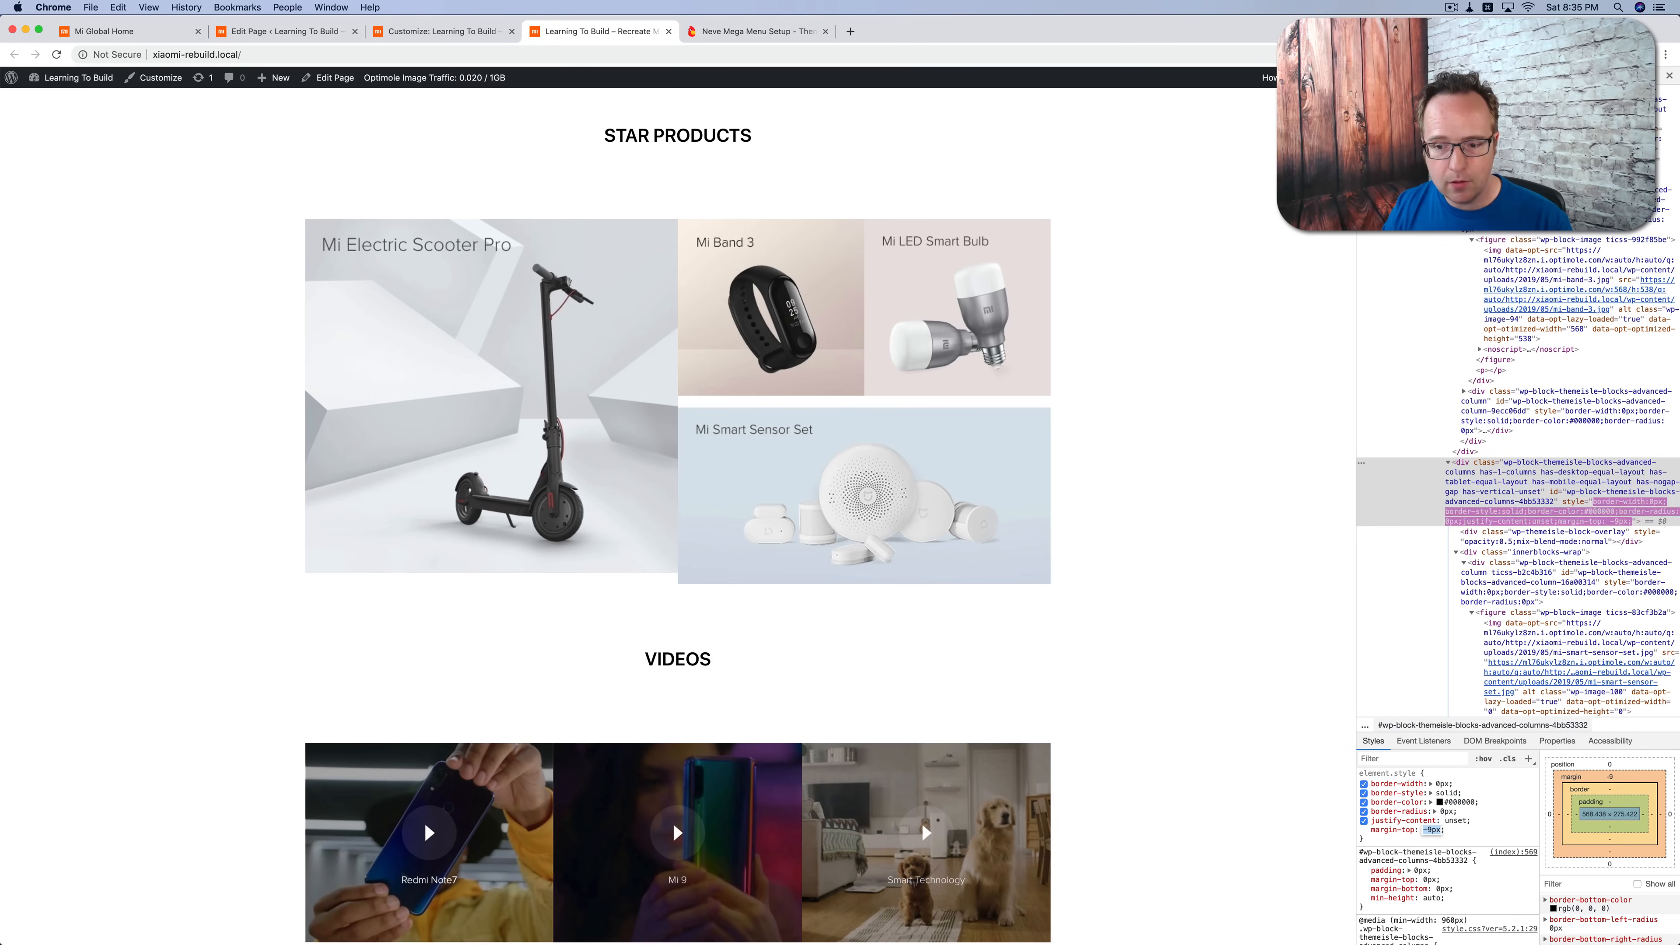
{"action": "key", "text": "Down"}
{"action": "key", "text": "Down"}
{"action": "key", "text": "Down"}
{"action": "key", "text": "Down"}
{"action": "key", "text": "Down"}
{"action": "key", "text": "Down"}
{"action": "key", "text": "Down"}
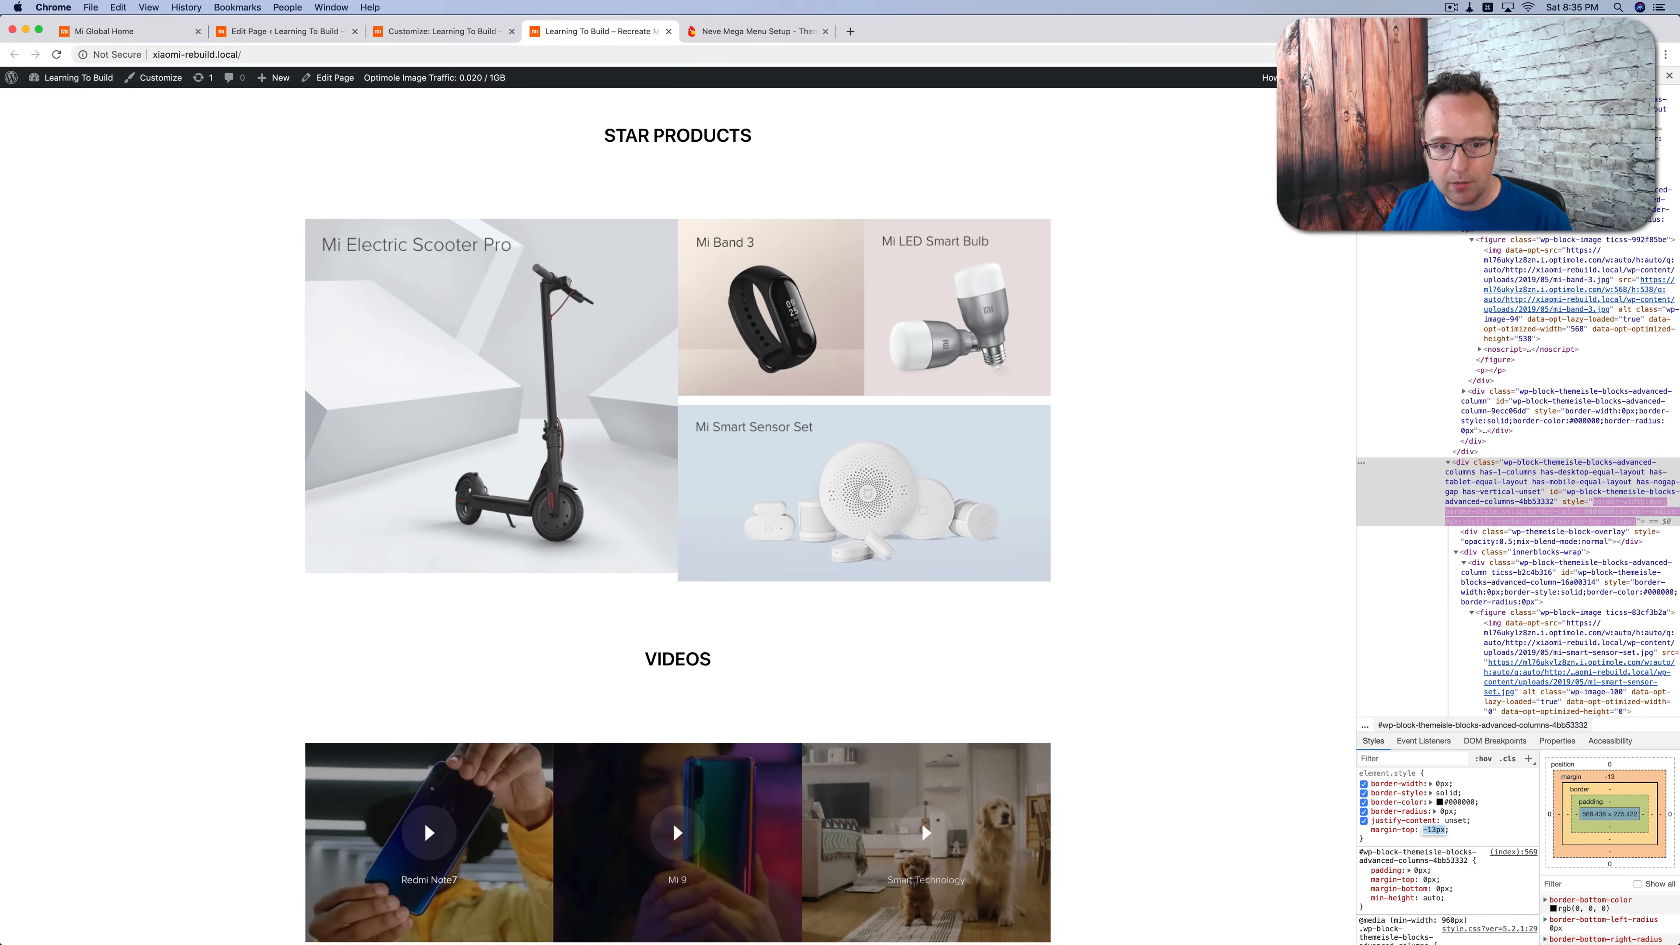
{"action": "key", "text": "Down"}
{"action": "key", "text": "Down"}
{"action": "key", "text": "Down"}
{"action": "key", "text": "Down"}
{"action": "key", "text": "Down"}
{"action": "key", "text": "Down"}
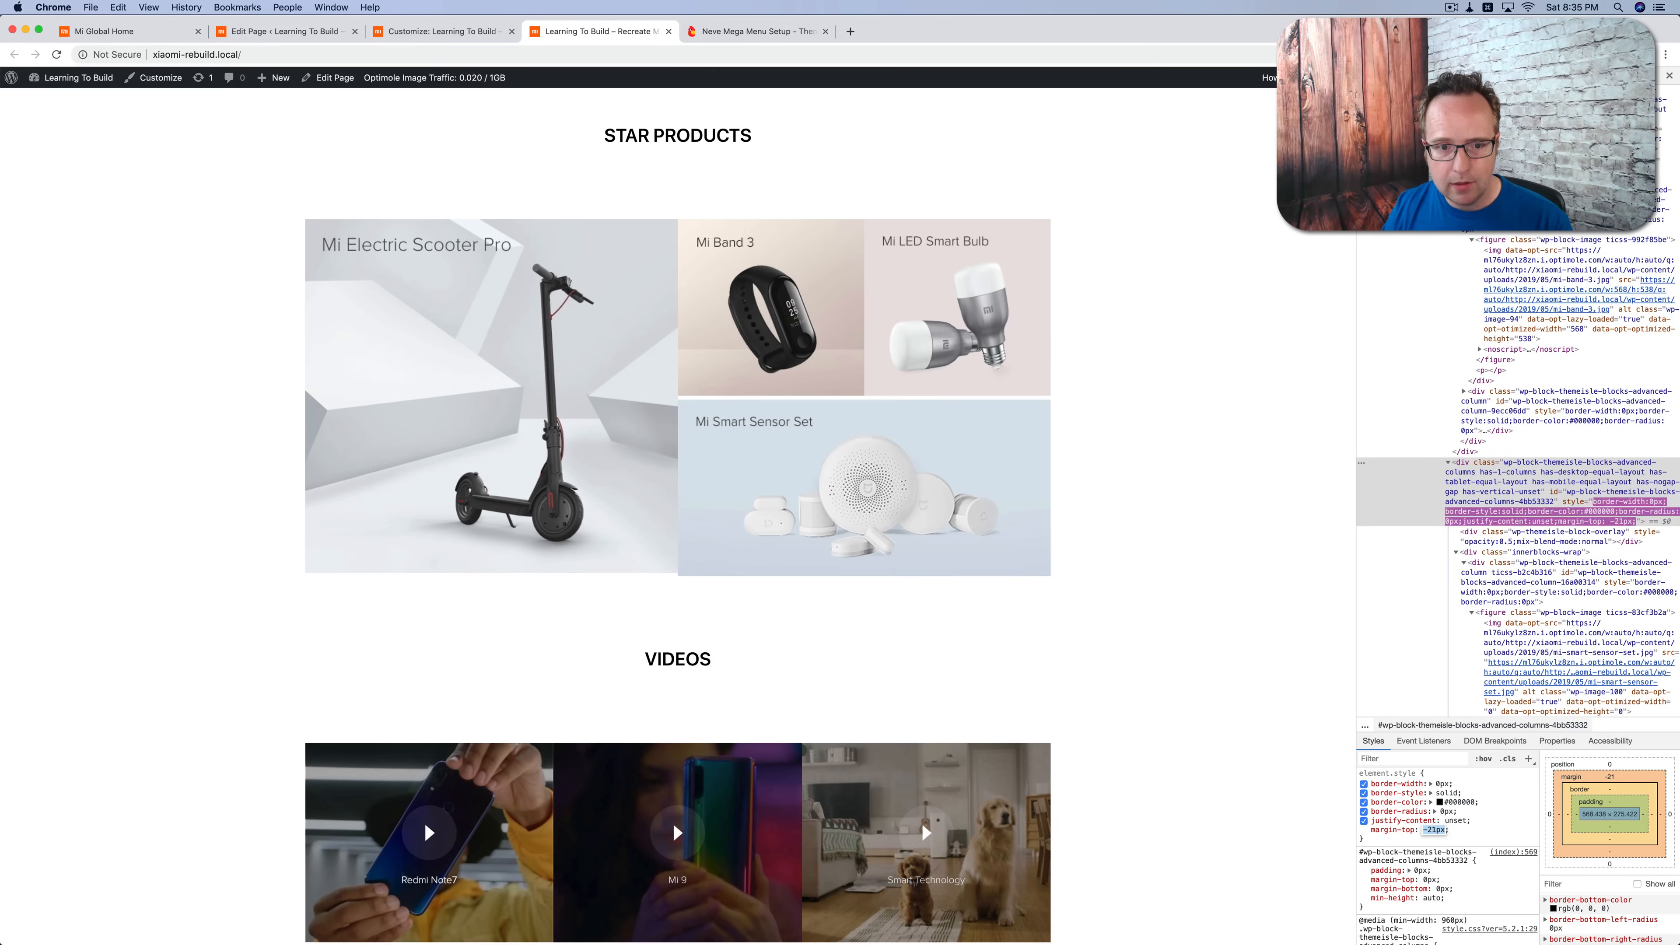
{"action": "key", "text": "Down"}
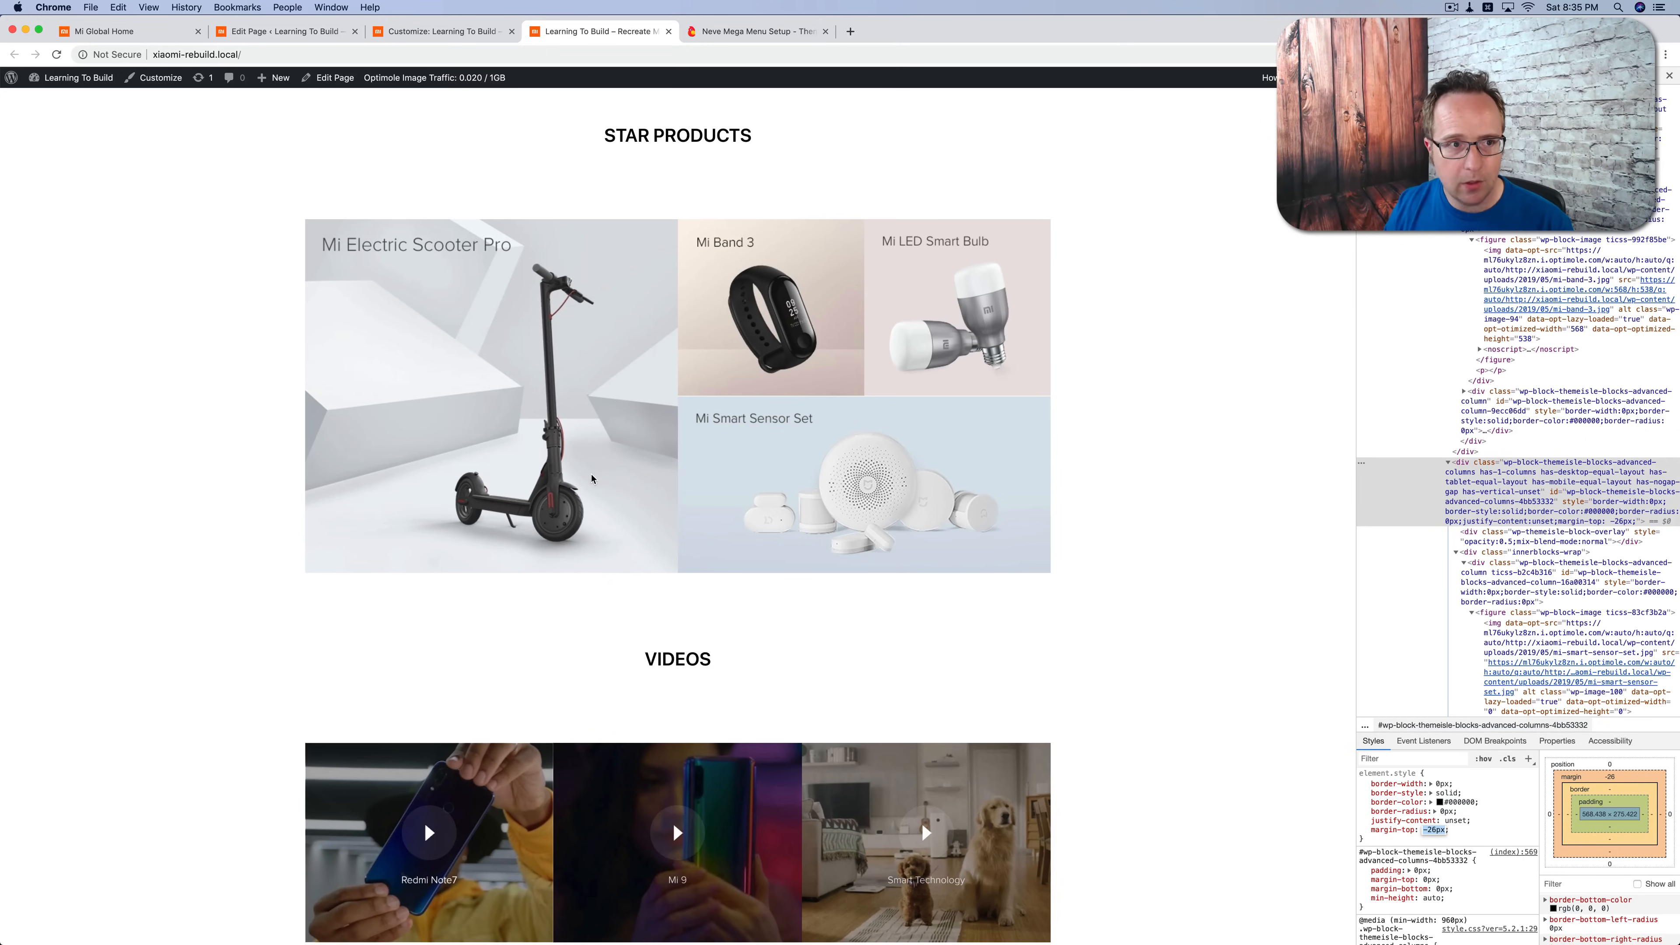
Step: Compare the Star Products grid with the original Mi Global page, and set the inspected section's margin-top to -25px
{"action": "left_click", "coordinate": [112, 31]}
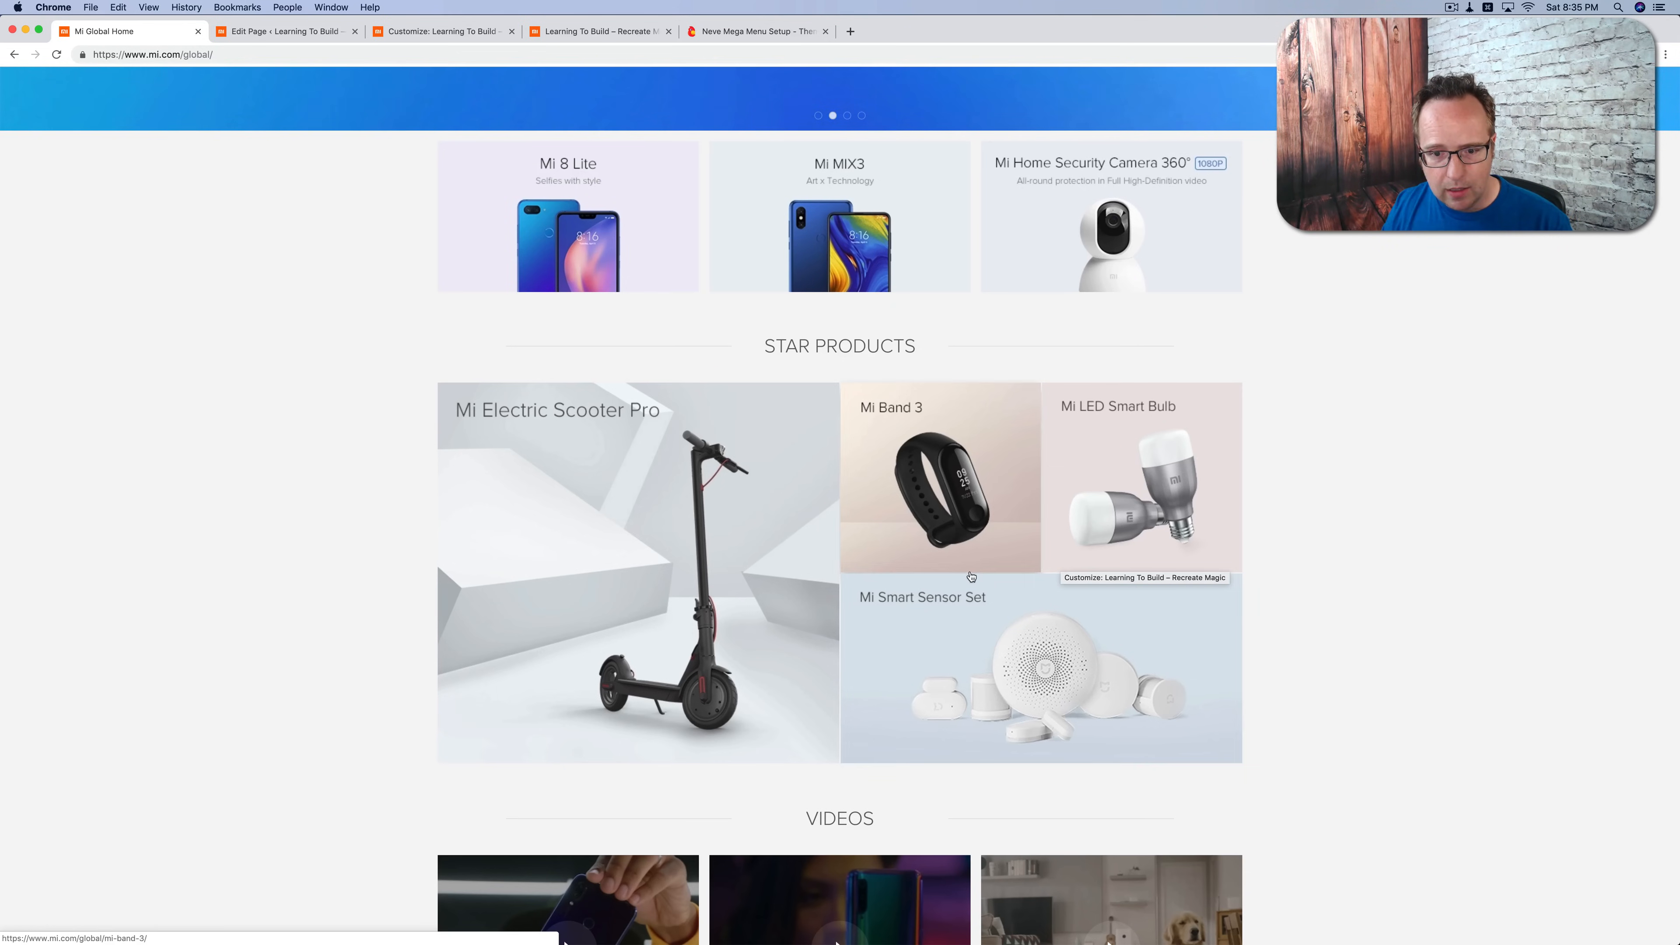
{"action": "left_click", "coordinate": [549, 38]}
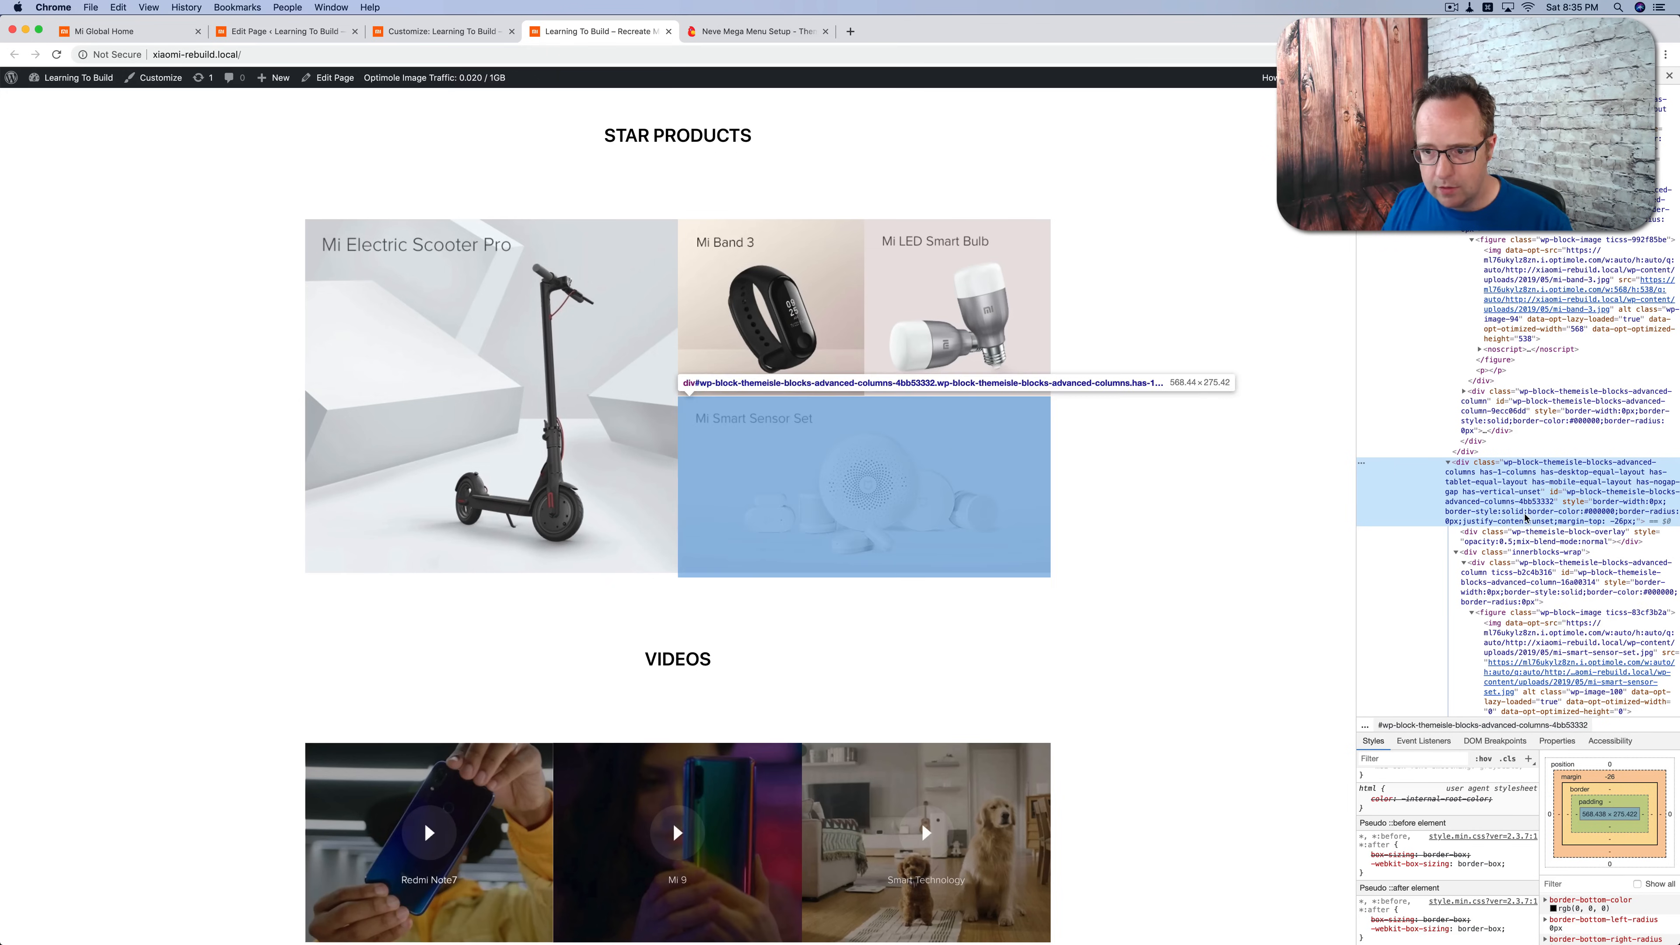
{"action": "scroll", "coordinate": [1464, 831], "scroll_direction": "up", "scroll_amount": 5}
{"action": "scroll", "coordinate": [1463, 832], "scroll_direction": "up", "scroll_amount": 5}
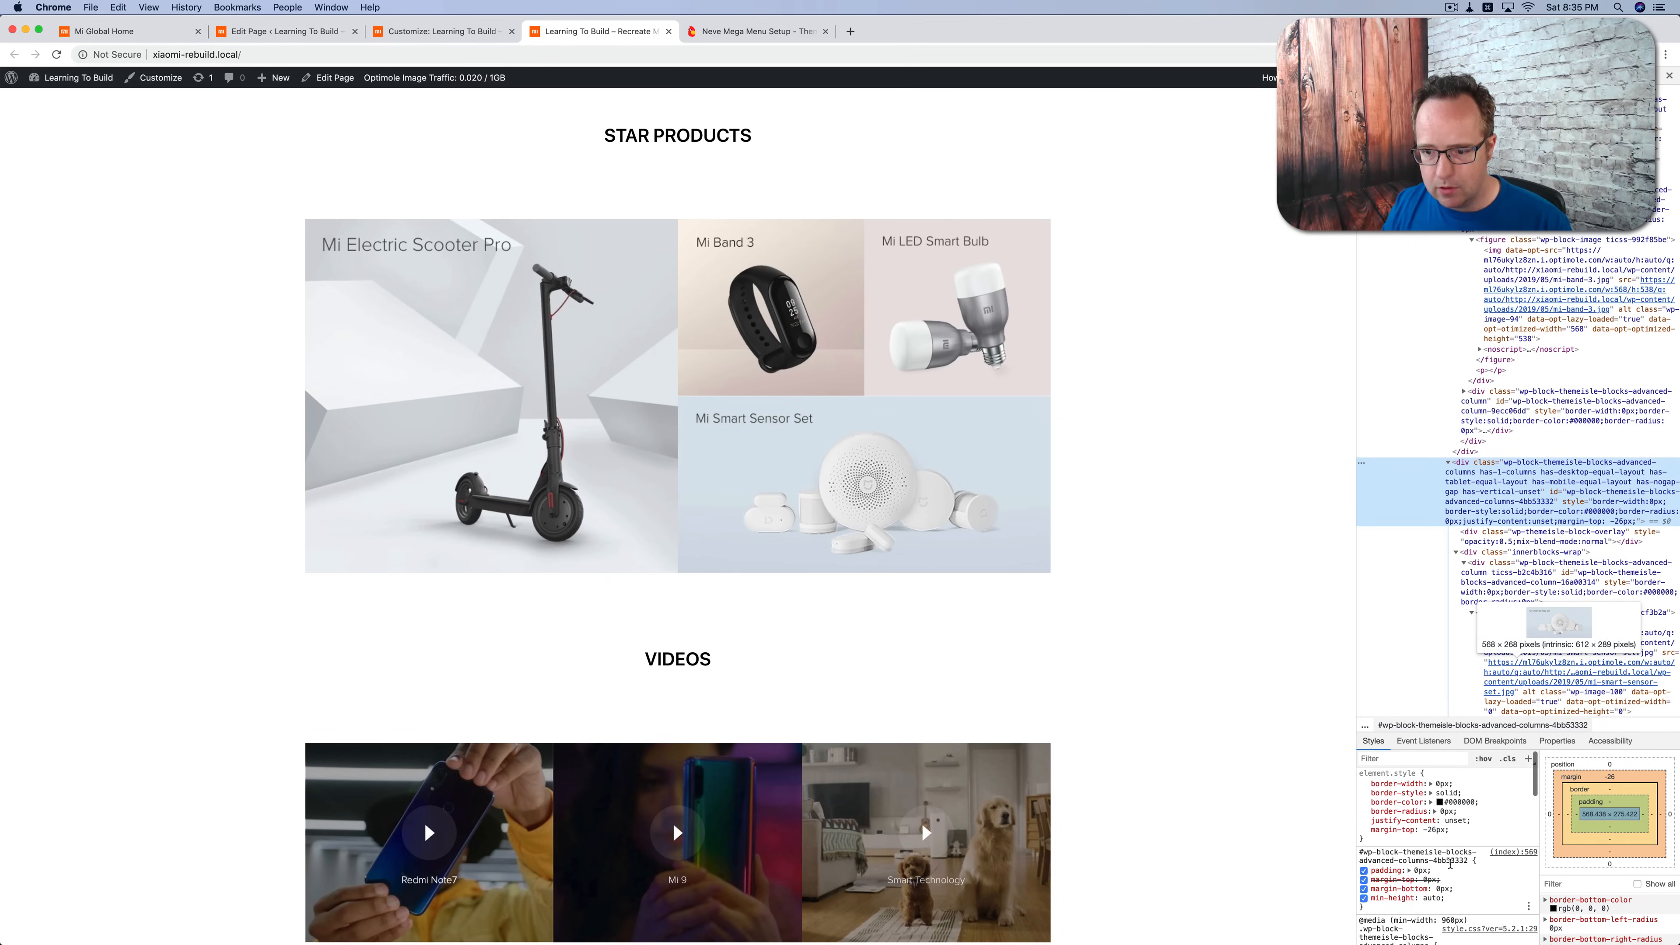
{"action": "left_click", "coordinate": [1433, 829]}
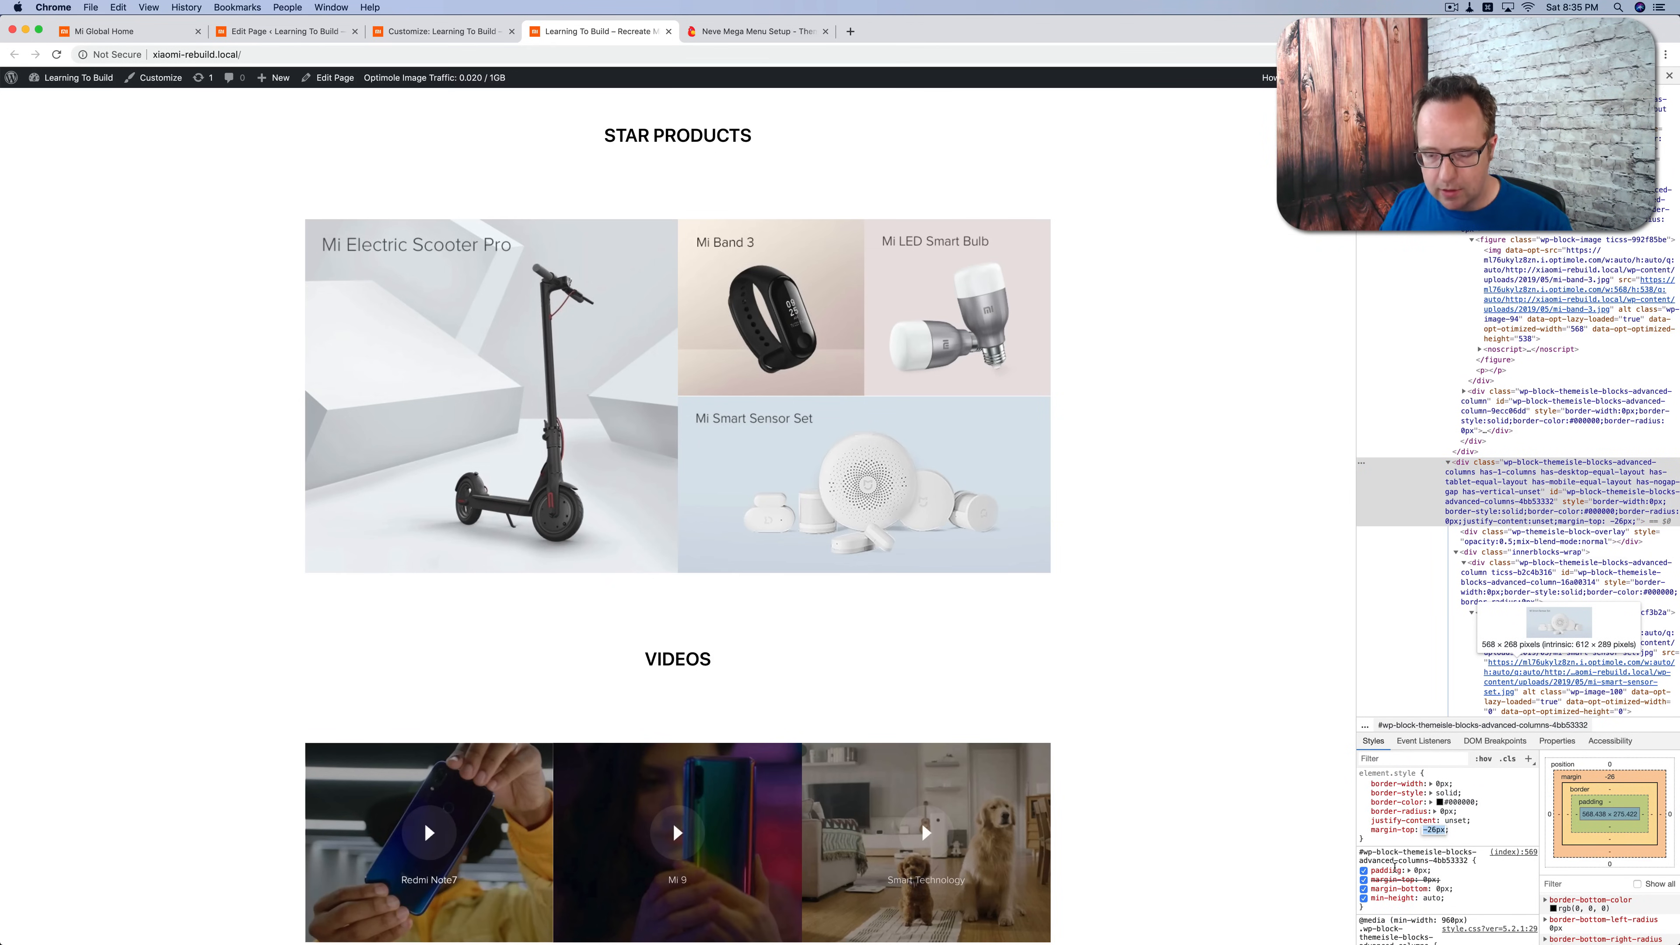
{"action": "key", "text": "Down"}
{"action": "key", "text": "Up"}
{"action": "key", "text": "Up"}
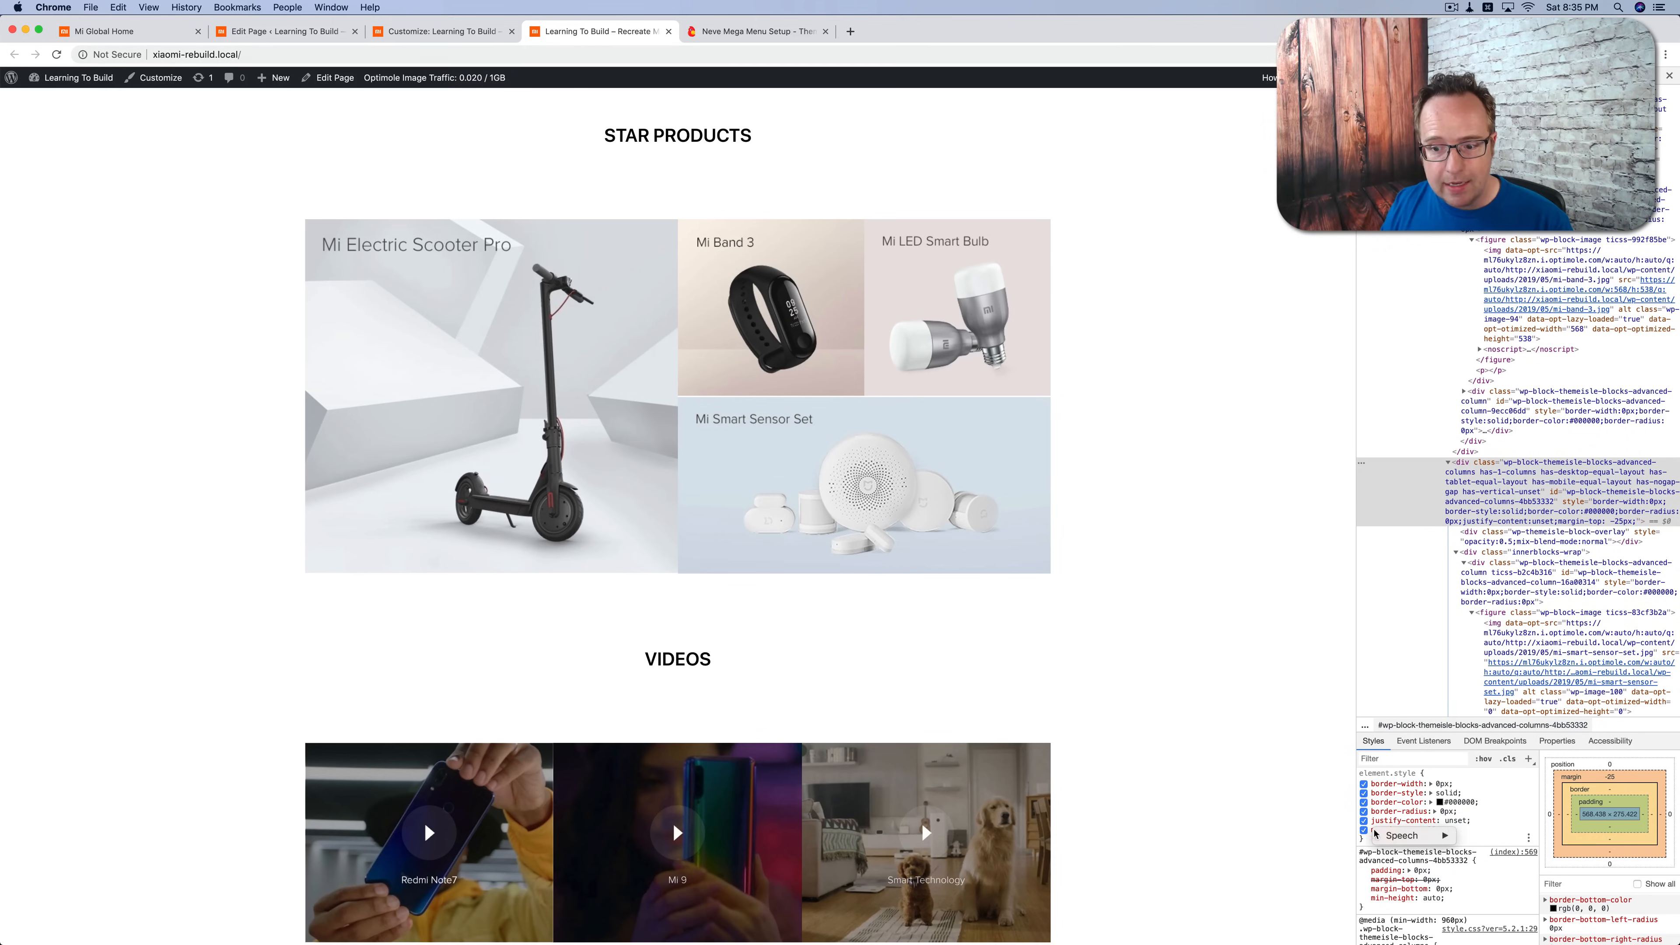
Step: Copy the margin-top: -25px declaration from the inspected section's inline styles
{"action": "right_click", "coordinate": [1450, 822]}
{"action": "left_click", "coordinate": [1451, 829]}
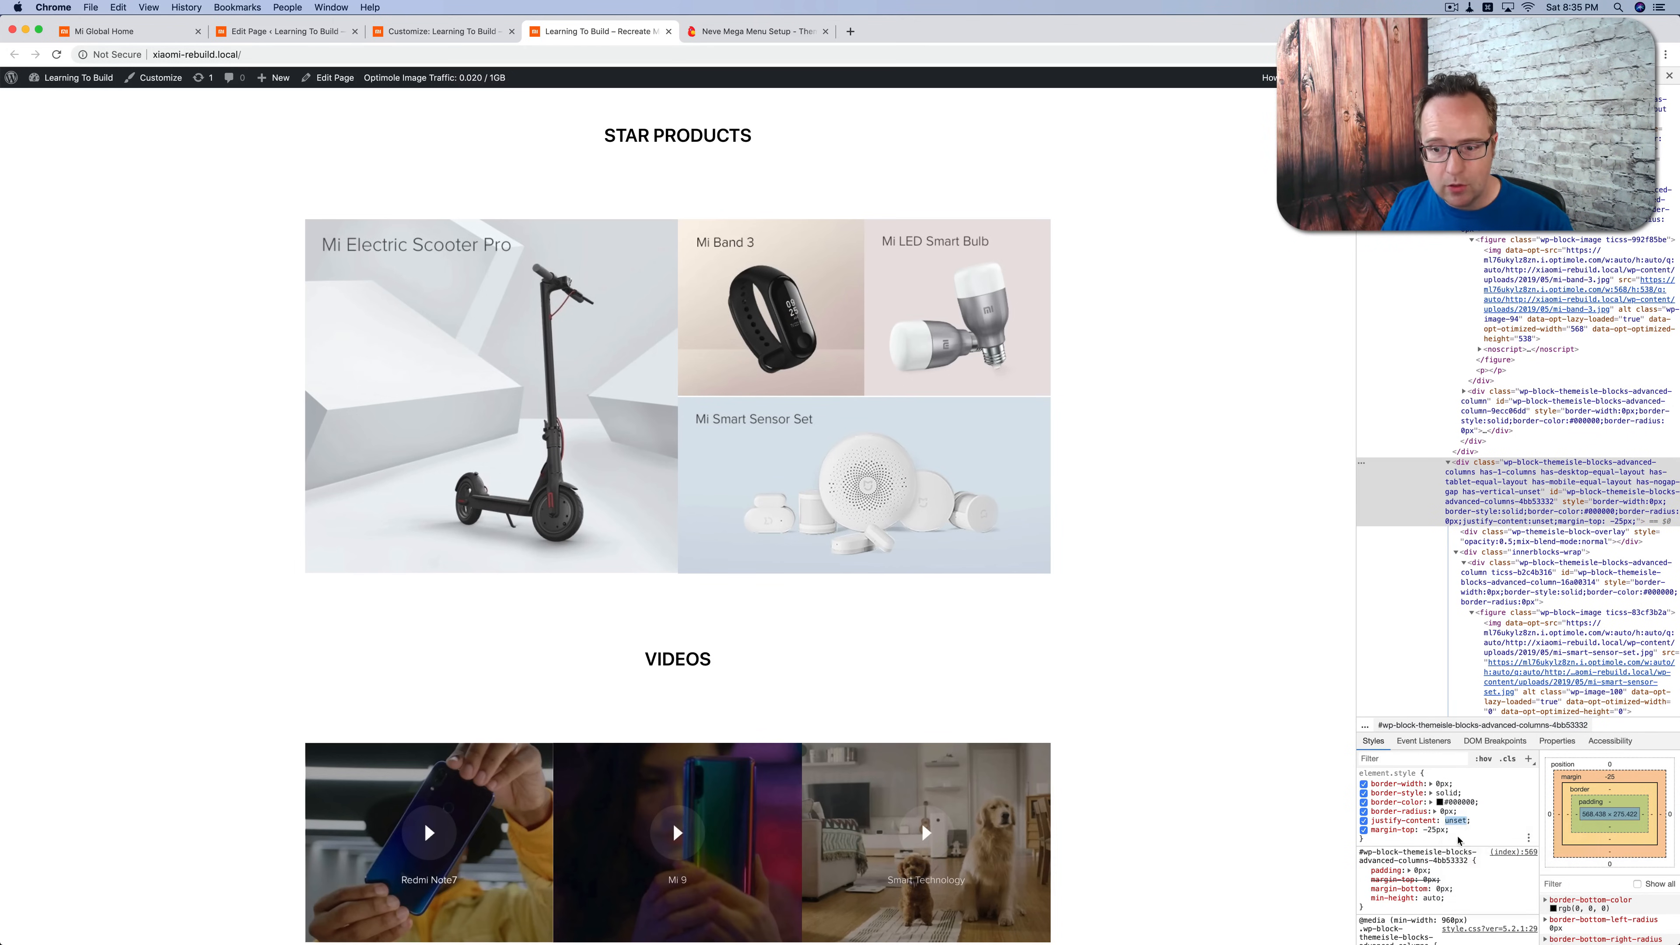
{"action": "left_click_drag", "start_coordinate": [1450, 831], "coordinate": [1372, 831]}
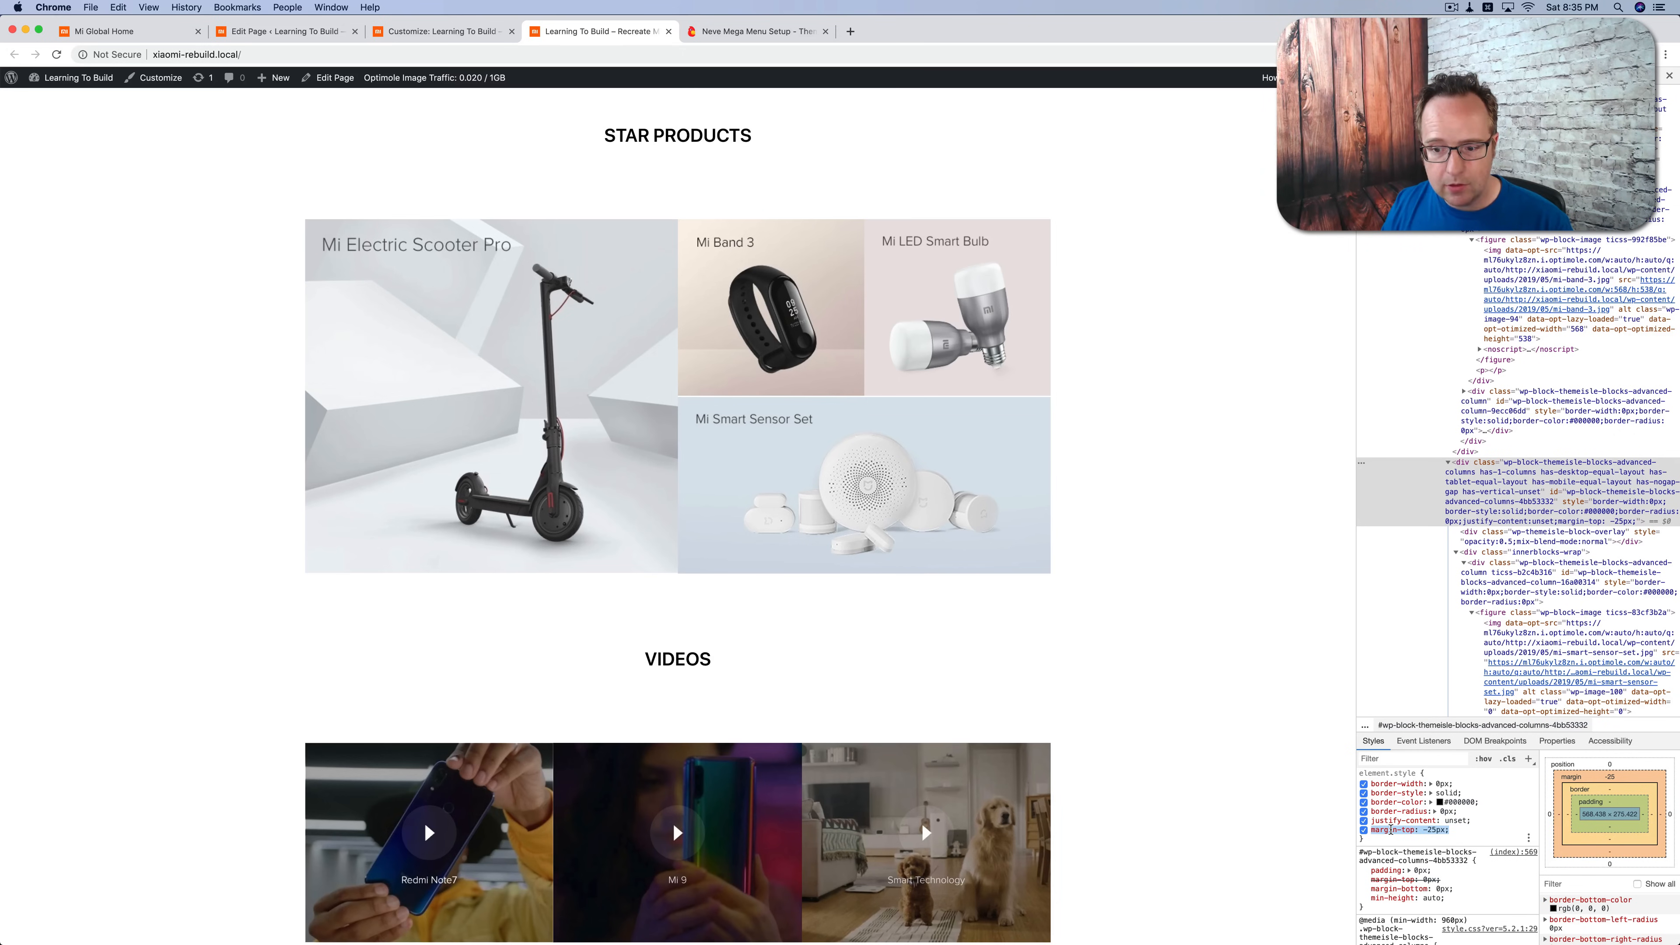
{"action": "right_click", "coordinate": [1391, 830]}
{"action": "left_click", "coordinate": [1416, 857]}
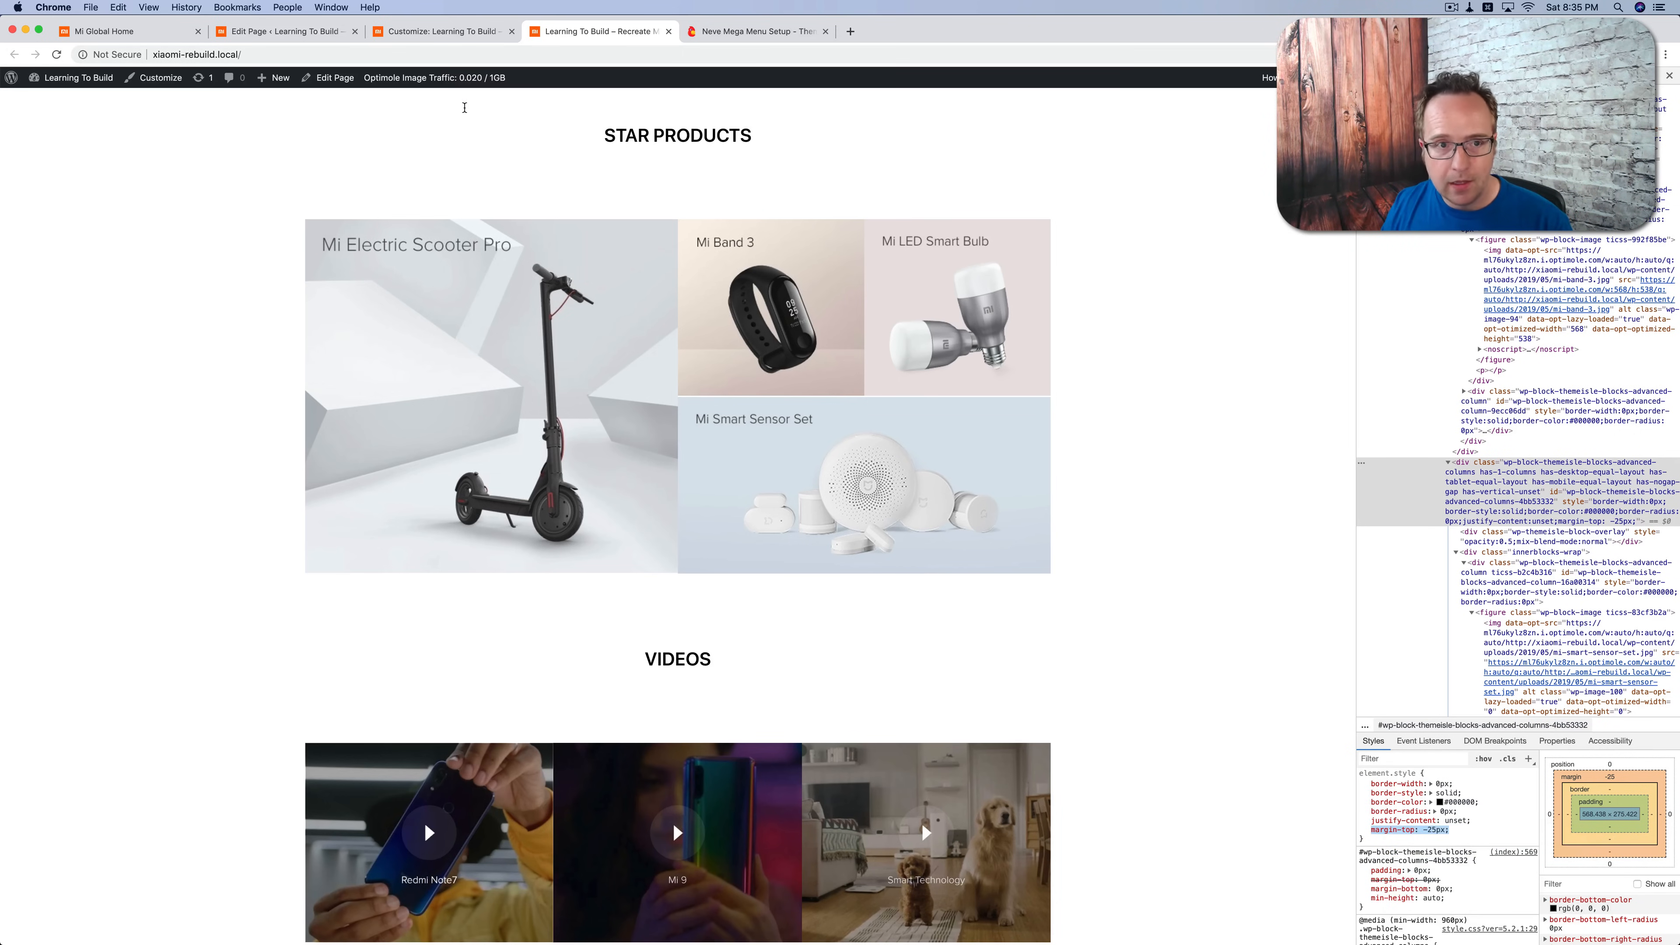
Step: In the page editor, paste margin-top: -25px into the selector rule of the Mi Smart Sensor Set section's custom CSS
{"action": "left_click", "coordinate": [281, 32]}
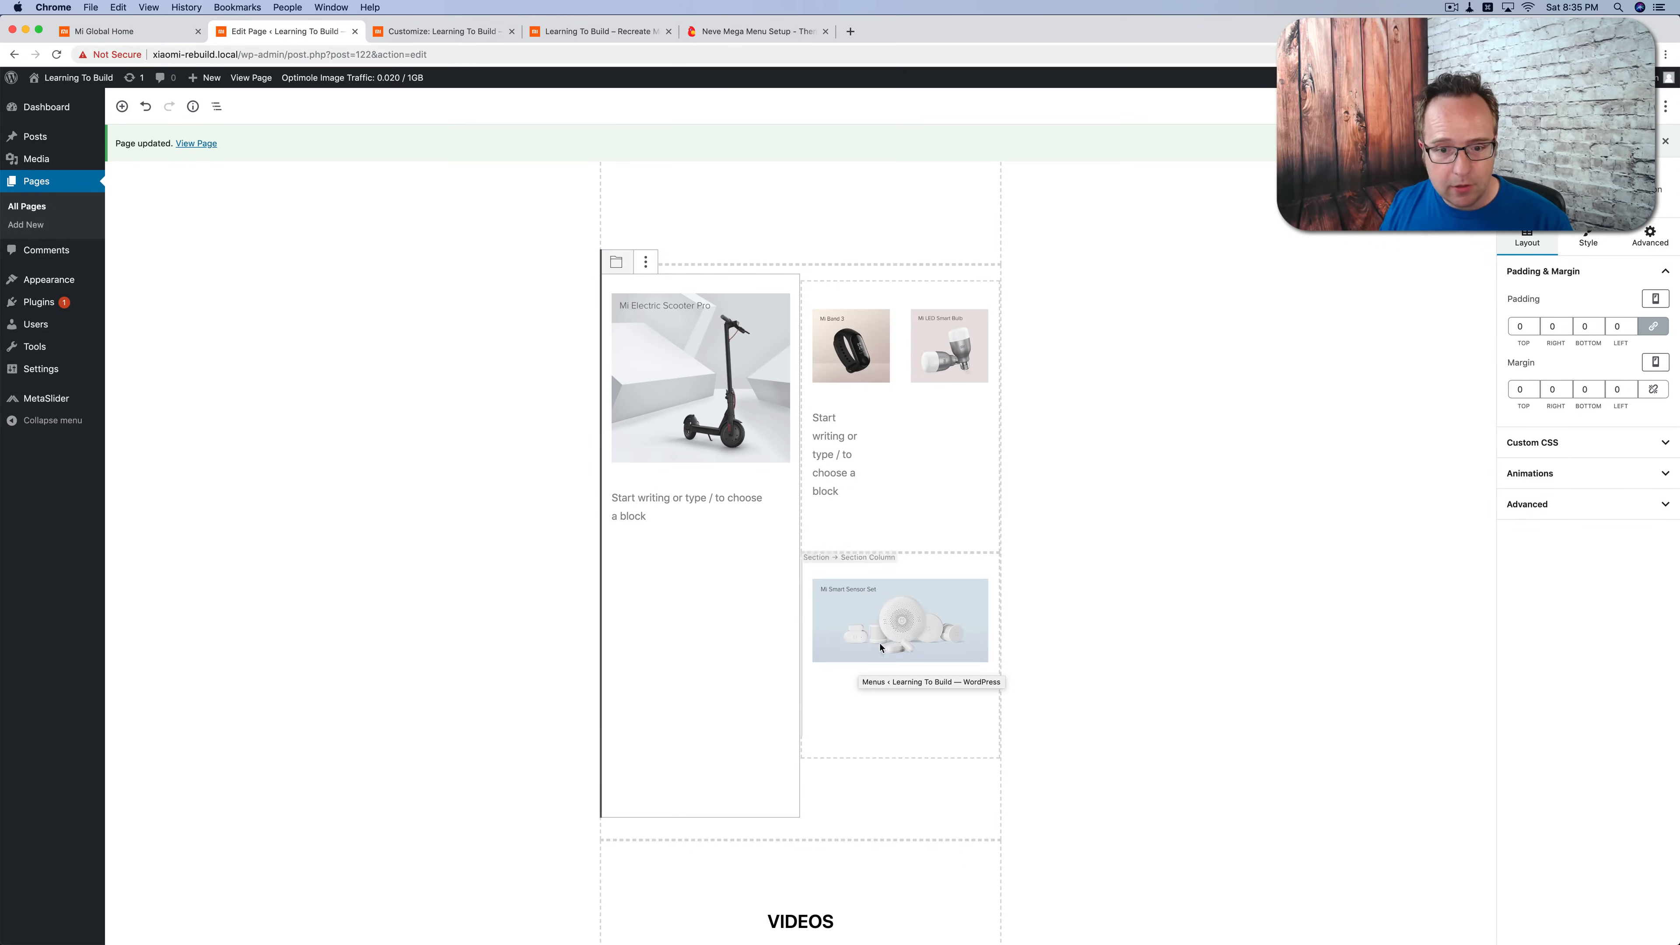
{"action": "left_click", "coordinate": [890, 736]}
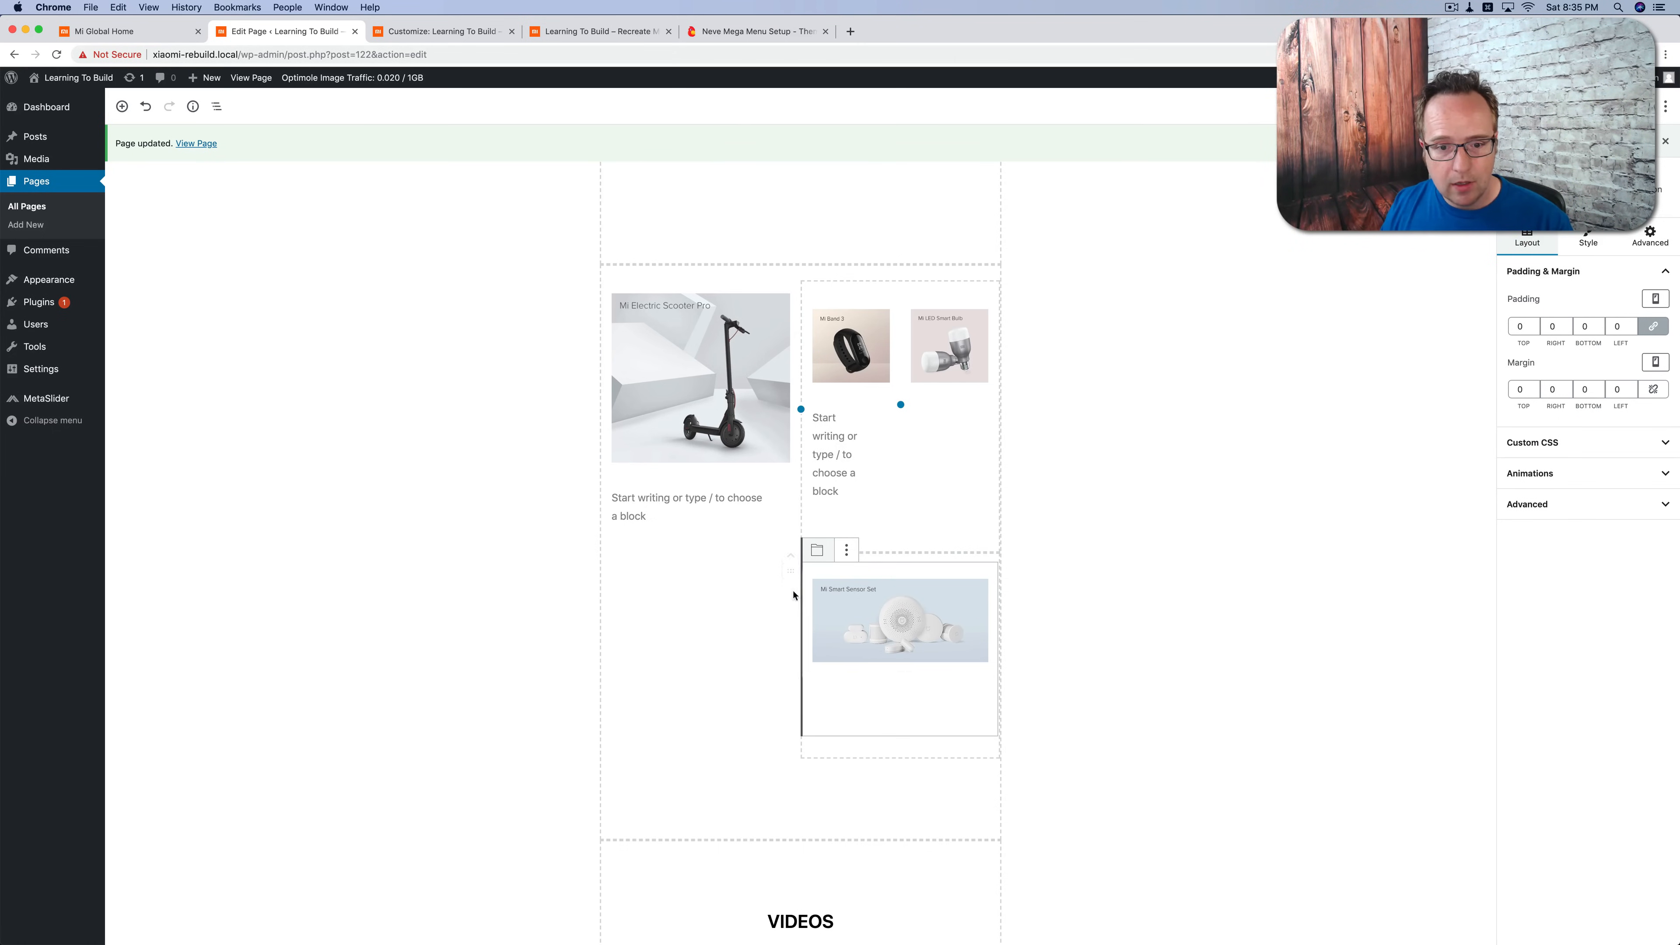
{"action": "left_click", "coordinate": [789, 572]}
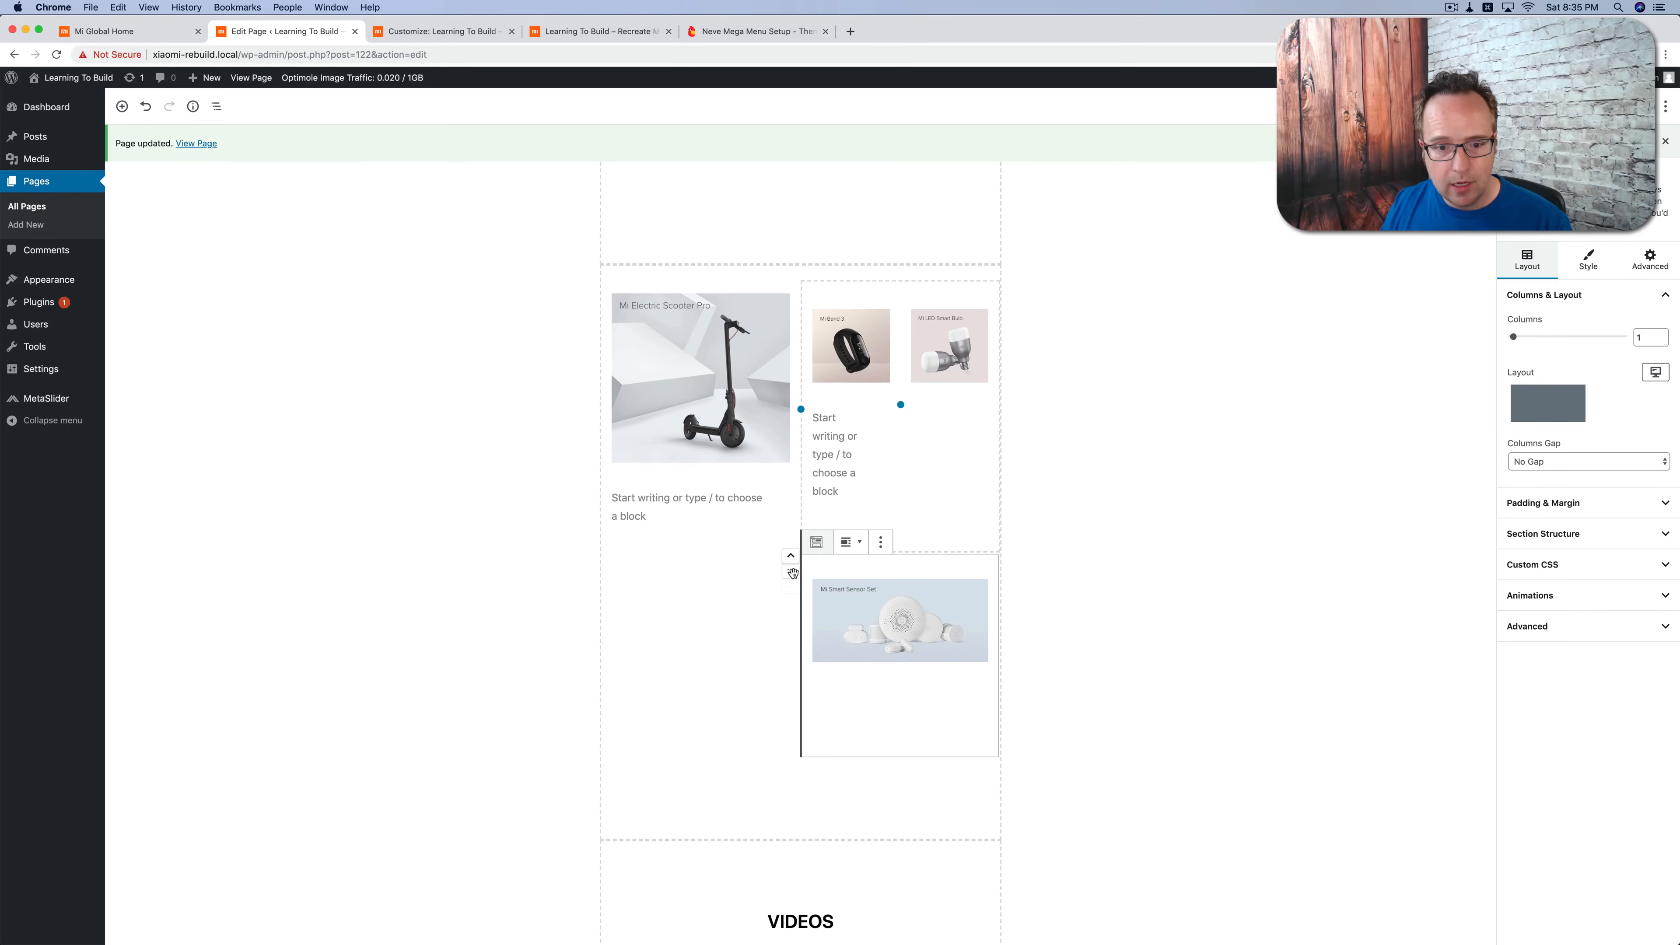
{"action": "left_click", "coordinate": [1542, 573]}
{"action": "left_click", "coordinate": [1605, 616]}
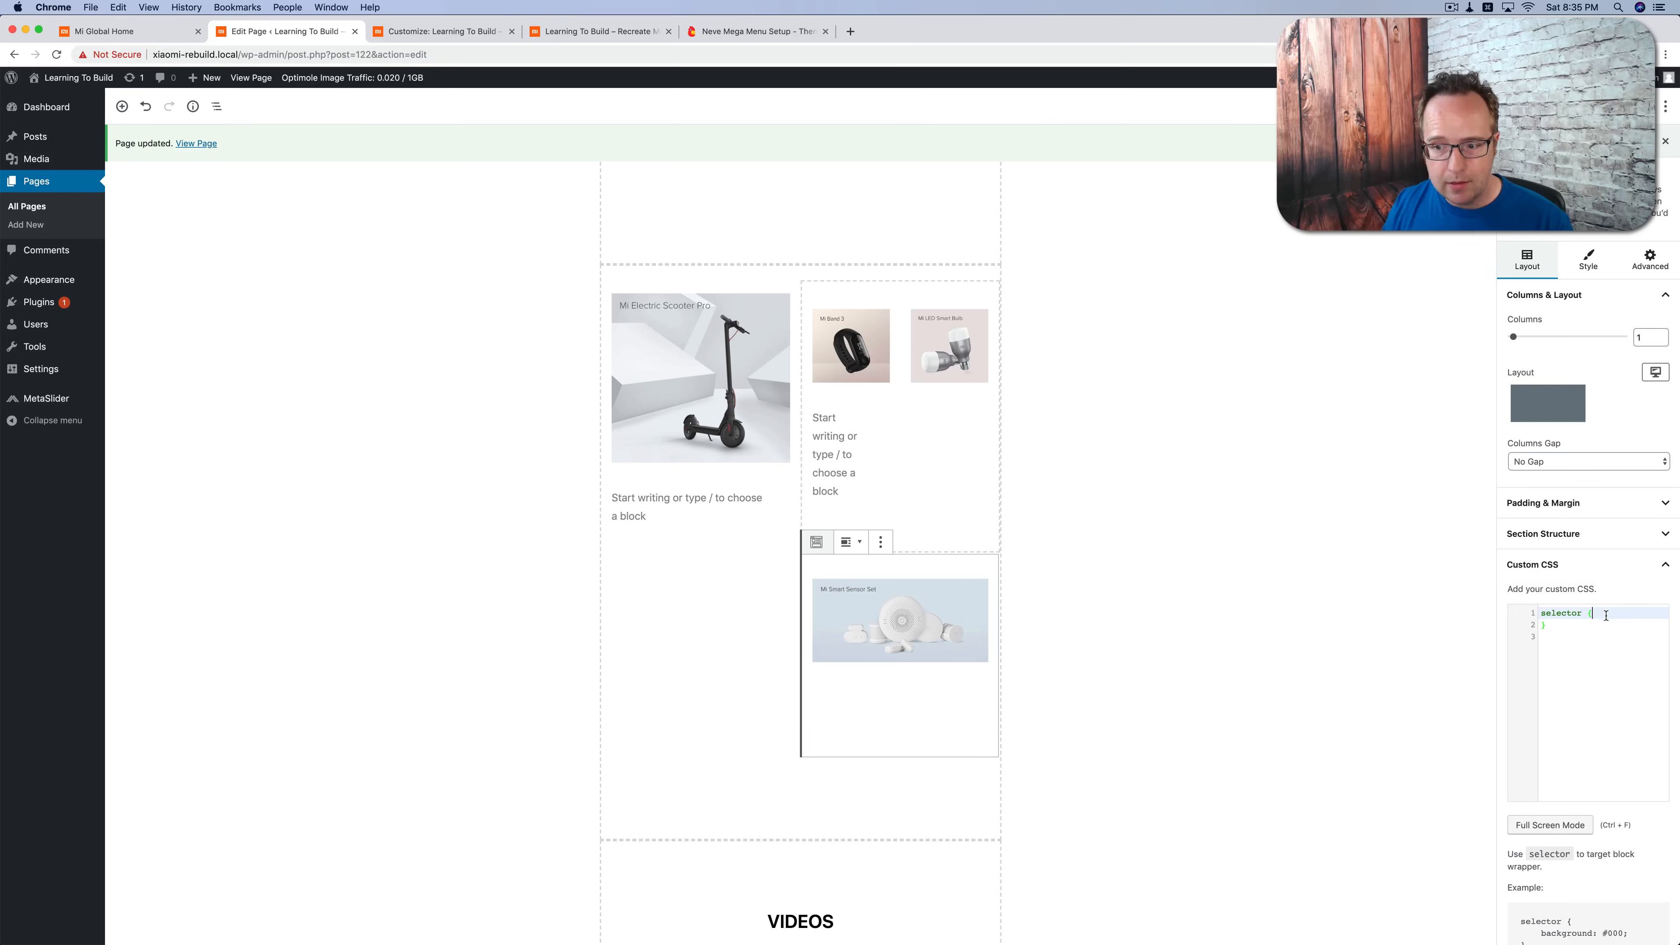
{"action": "key", "text": "Return"}
{"action": "key", "text": "super+v"}
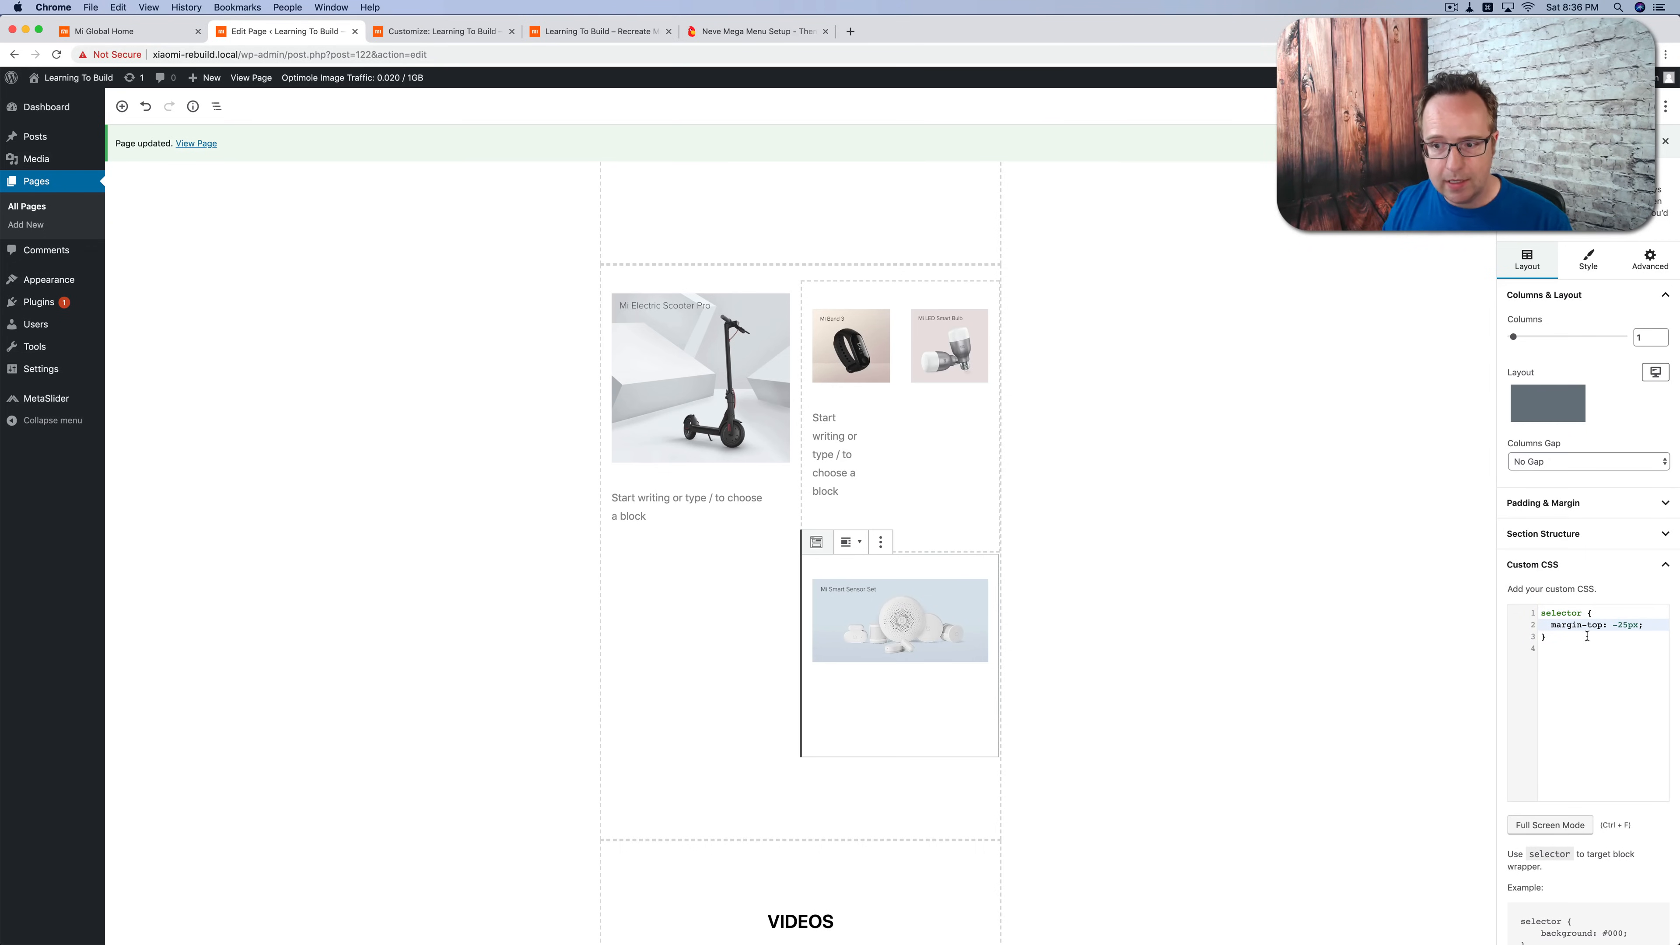
{"action": "left_click_drag", "start_coordinate": [1541, 612], "coordinate": [1587, 609]}
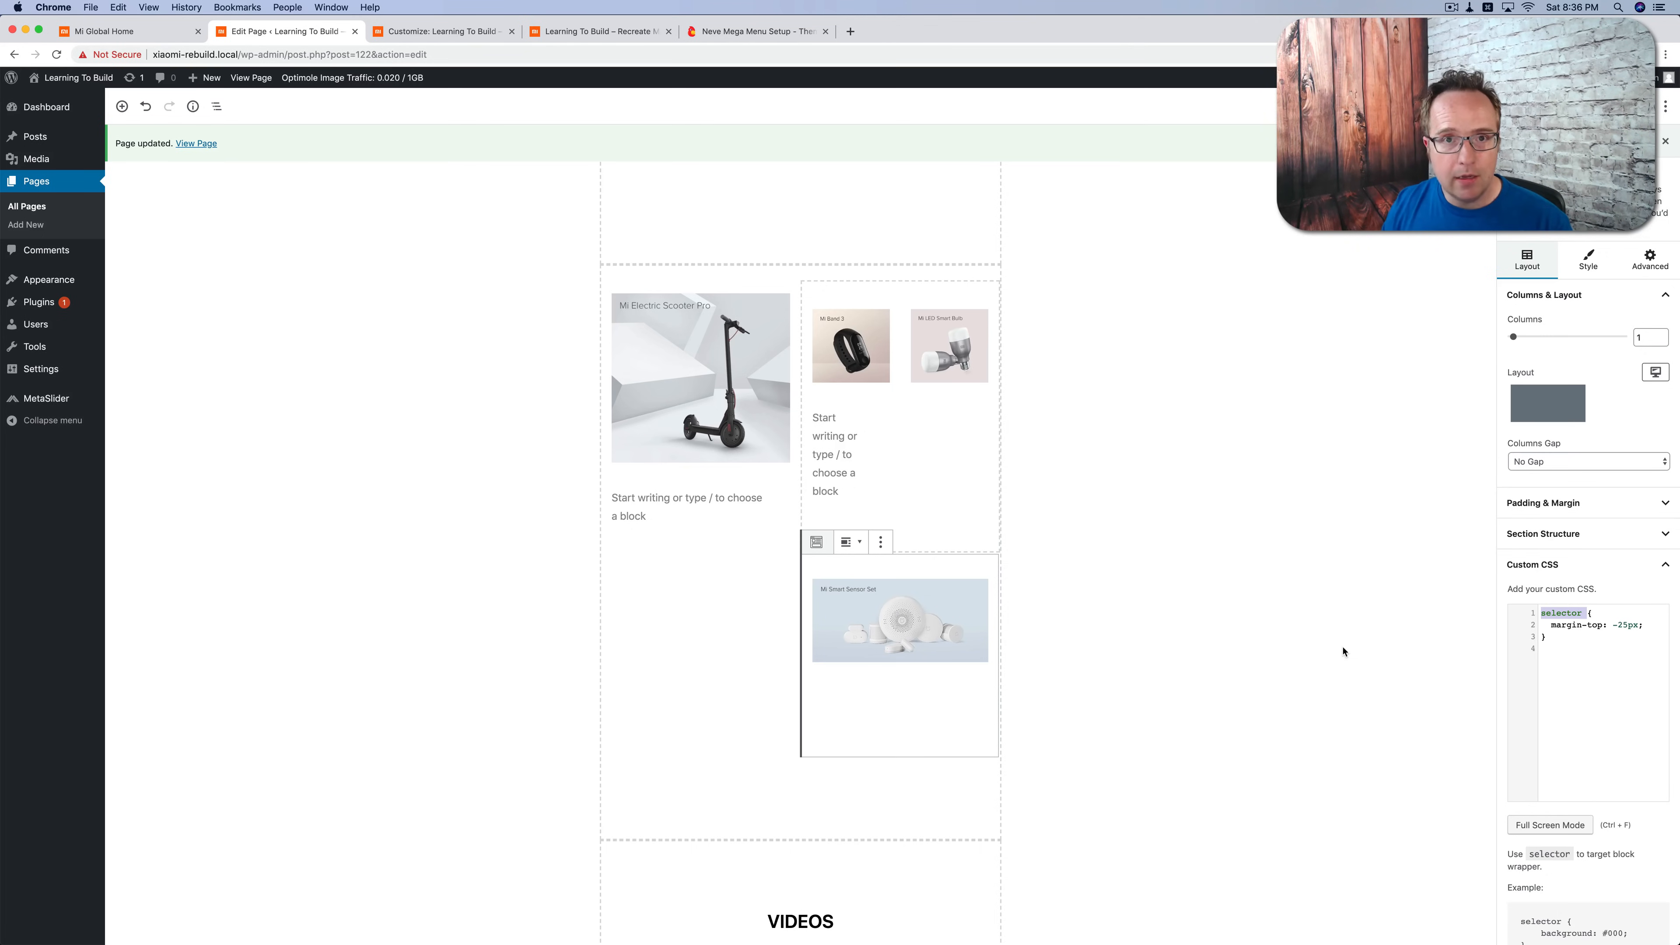
Step: Check the Mi Band 3 spacing on the live homepage, and set that column's right margin to 2 for smartphone, tablet and desktop
{"action": "left_click", "coordinate": [596, 31]}
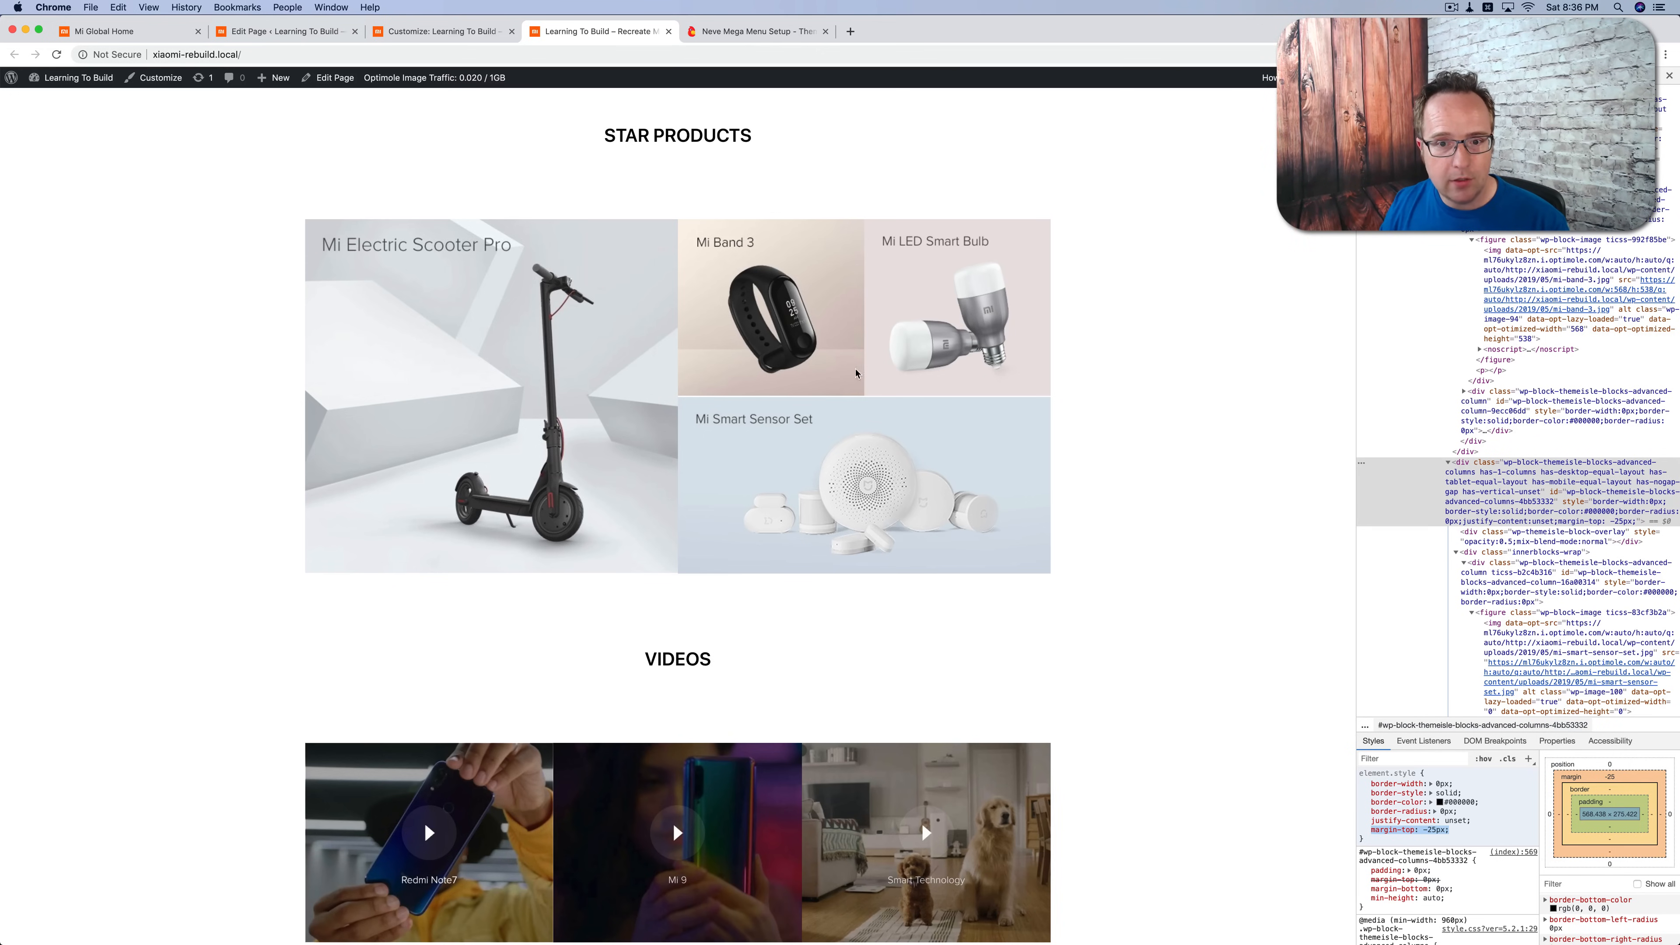
{"action": "left_click", "coordinate": [285, 31]}
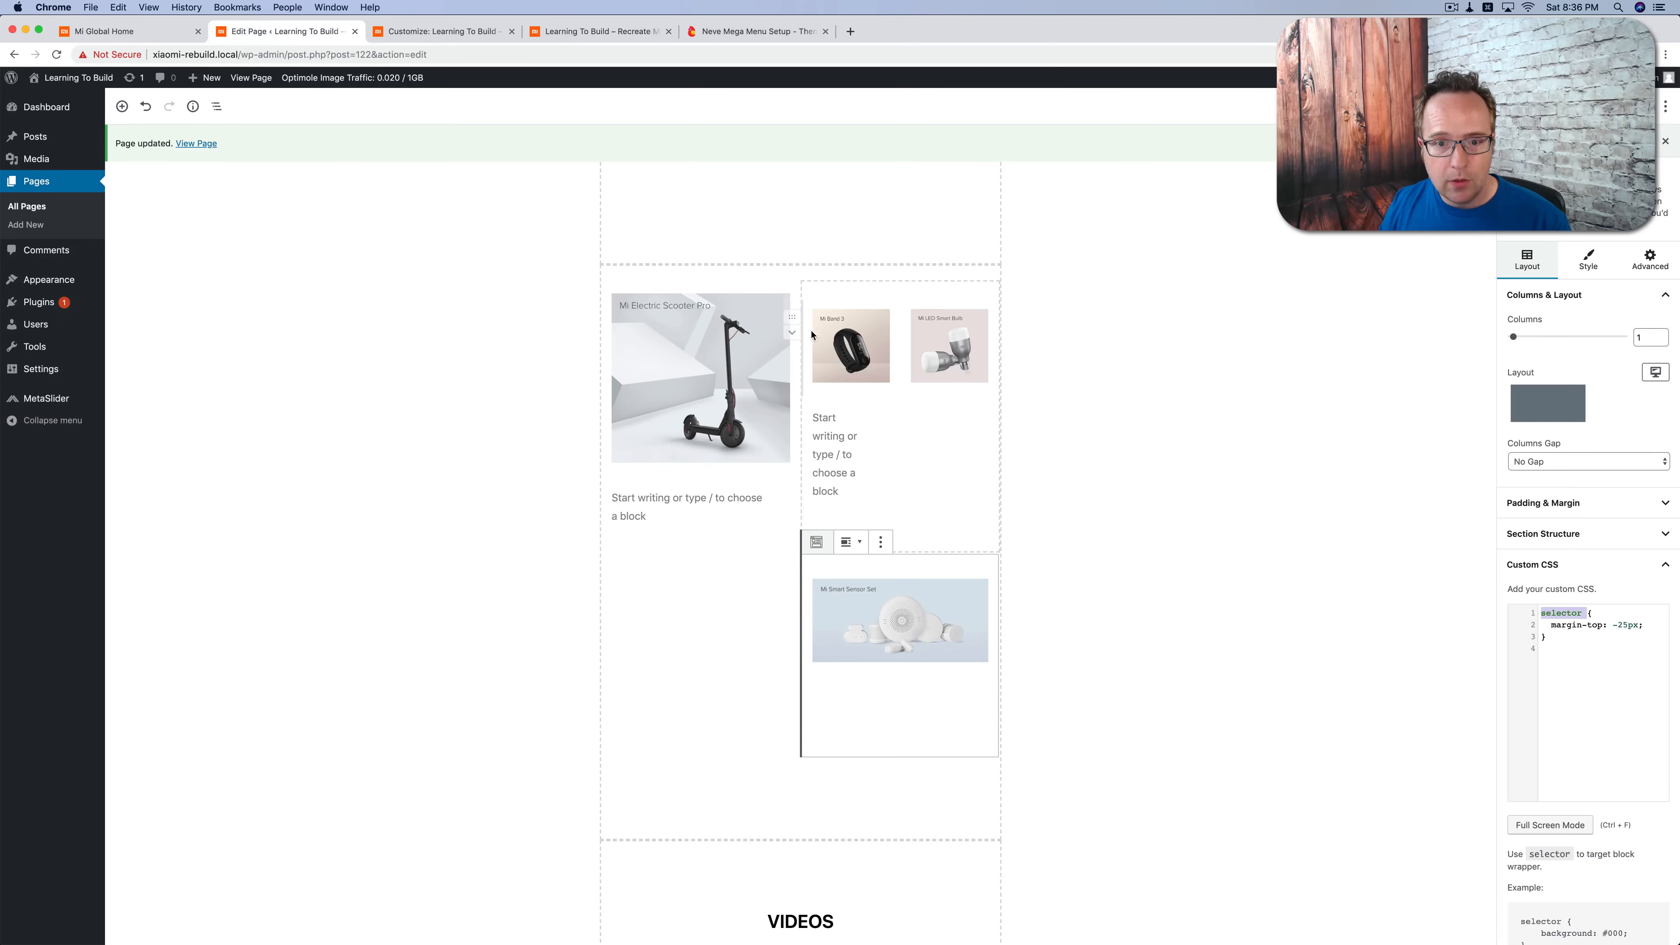
{"action": "left_click", "coordinate": [854, 516]}
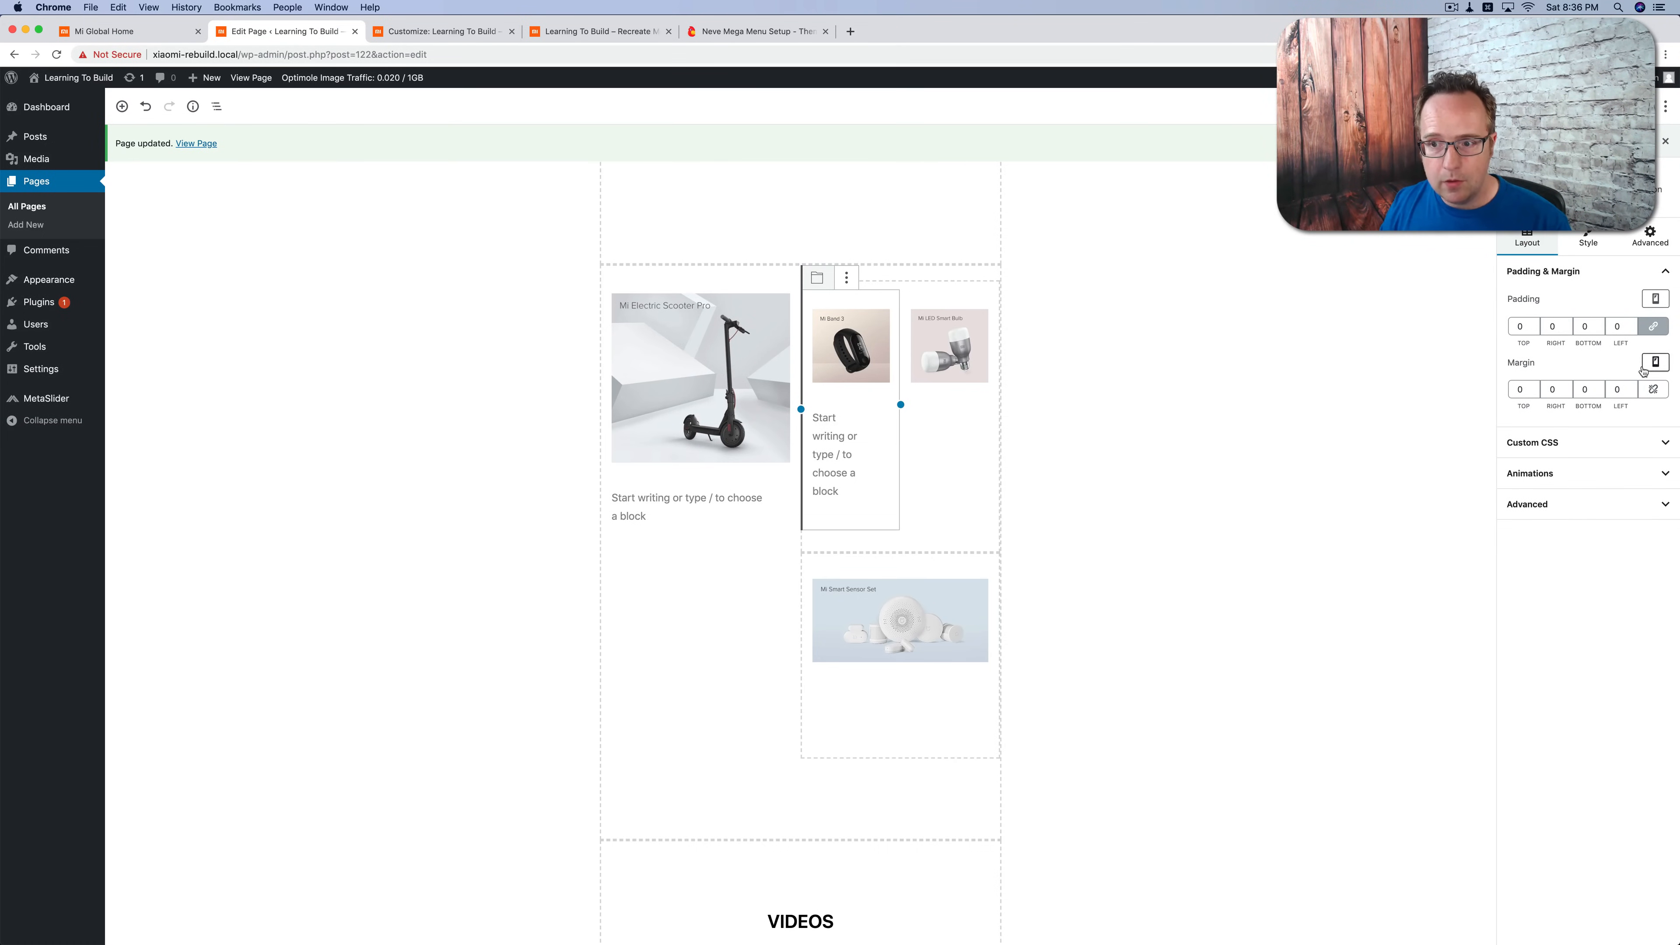
{"action": "left_click", "coordinate": [1565, 387]}
{"action": "left_click", "coordinate": [1565, 387]}
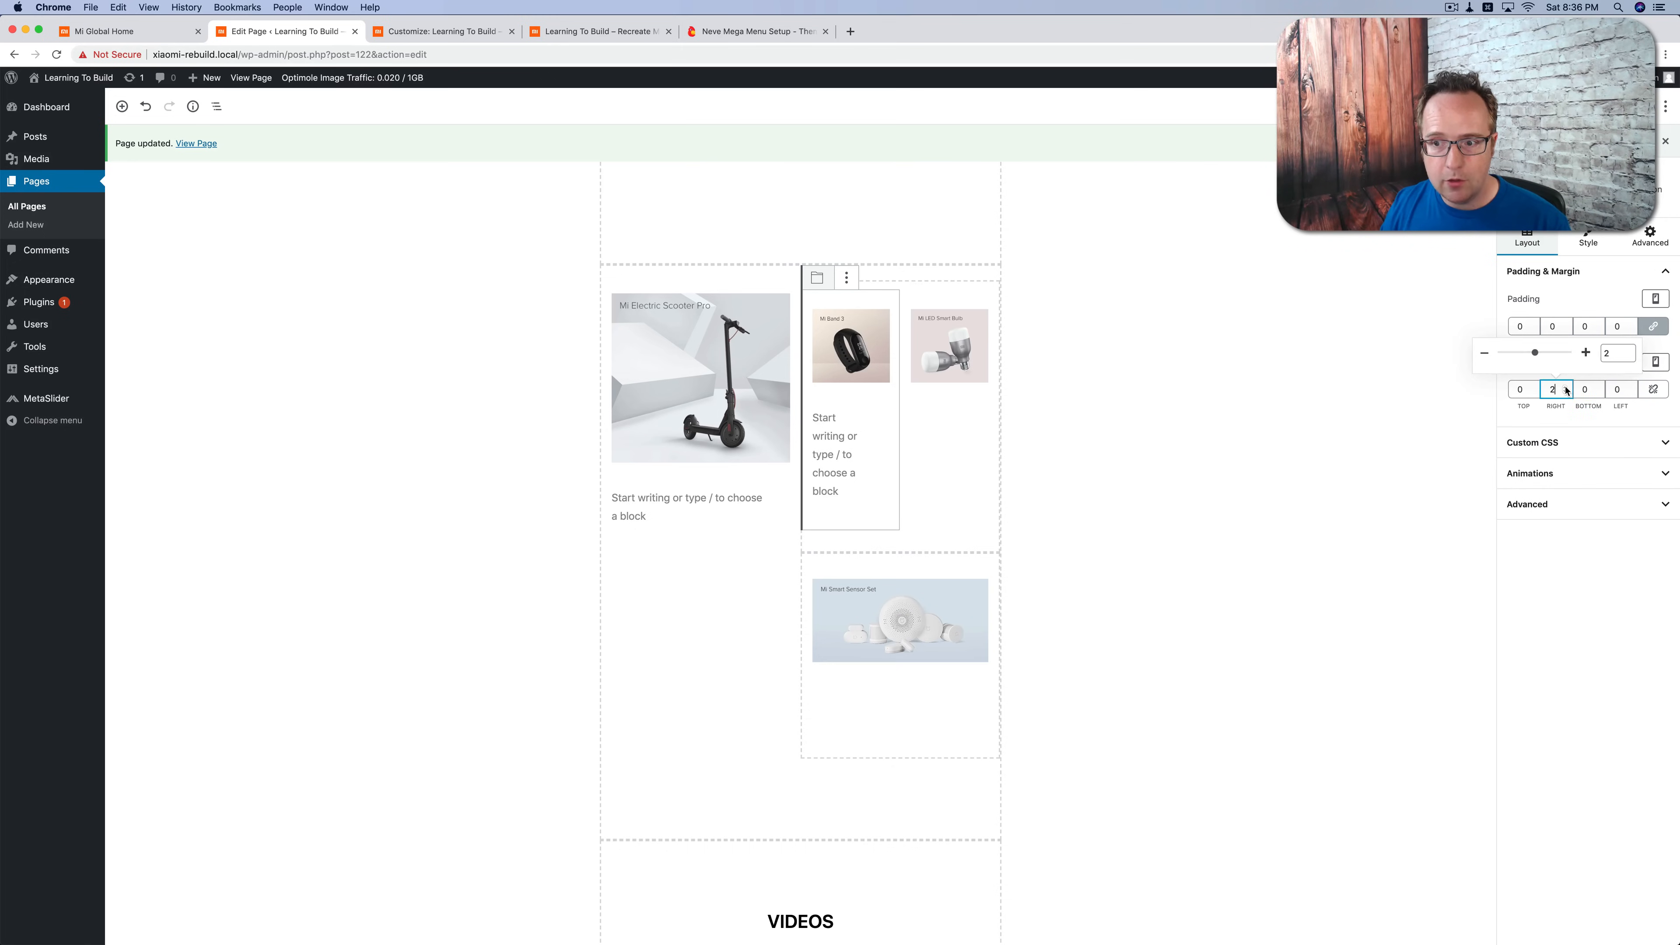
{"action": "left_click", "coordinate": [1655, 362]}
{"action": "left_click", "coordinate": [1597, 300]}
{"action": "left_click", "coordinate": [1565, 387]}
{"action": "left_click", "coordinate": [1565, 388]}
{"action": "left_click", "coordinate": [1655, 362]}
{"action": "left_click", "coordinate": [1565, 275]}
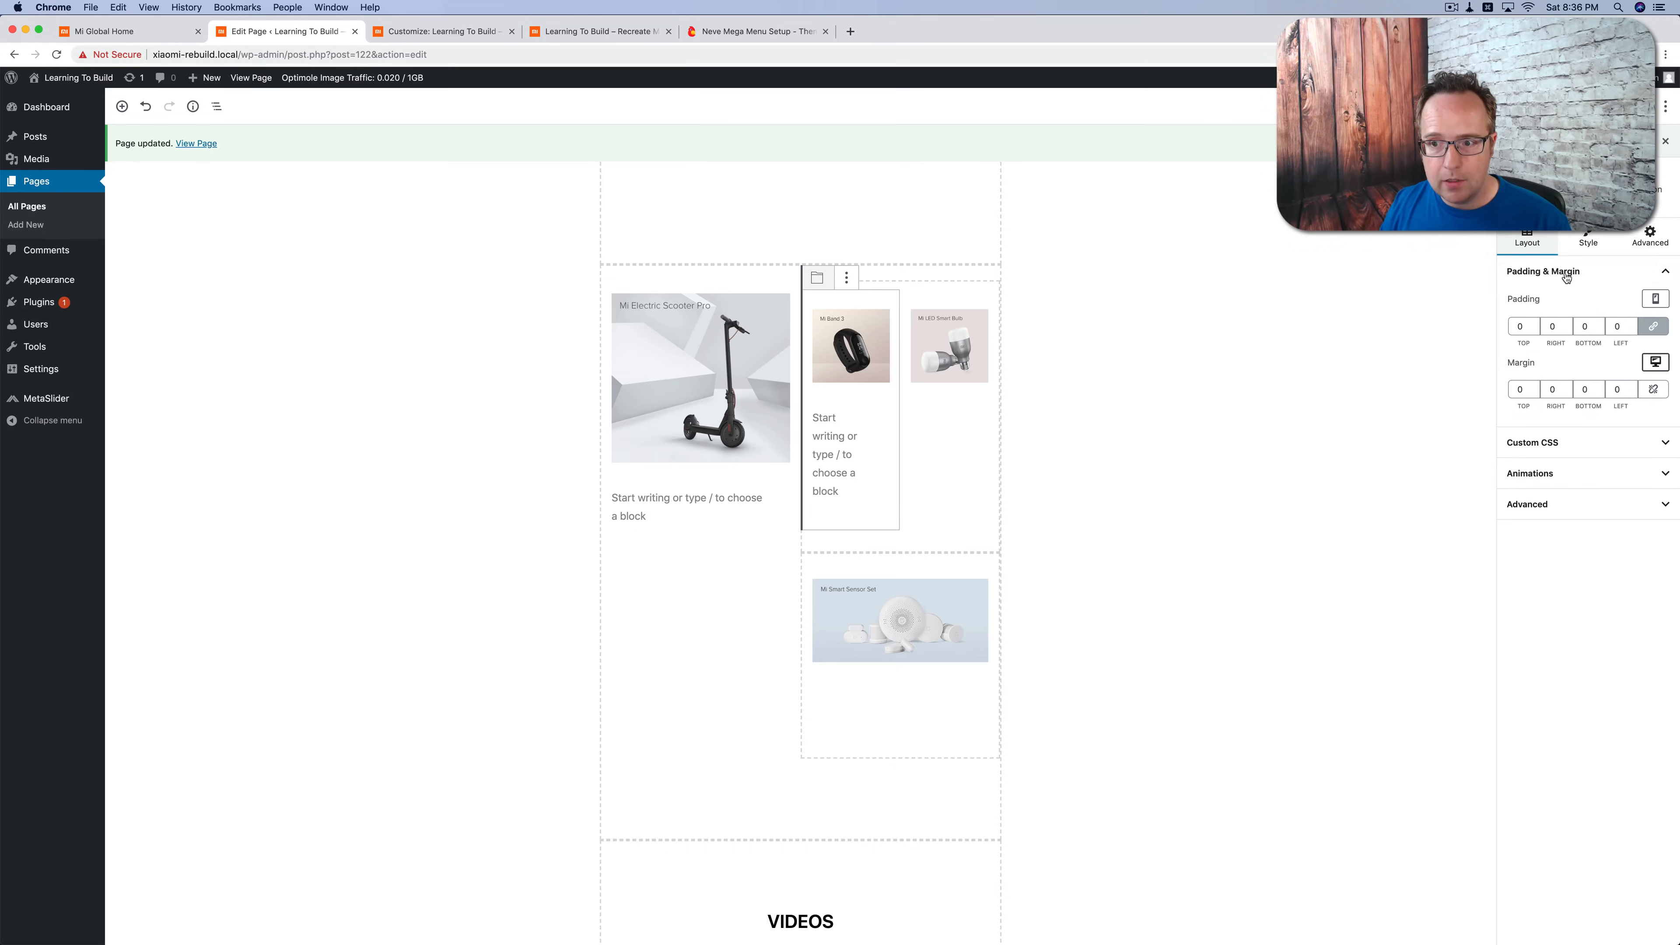
{"action": "left_click", "coordinate": [1556, 389]}
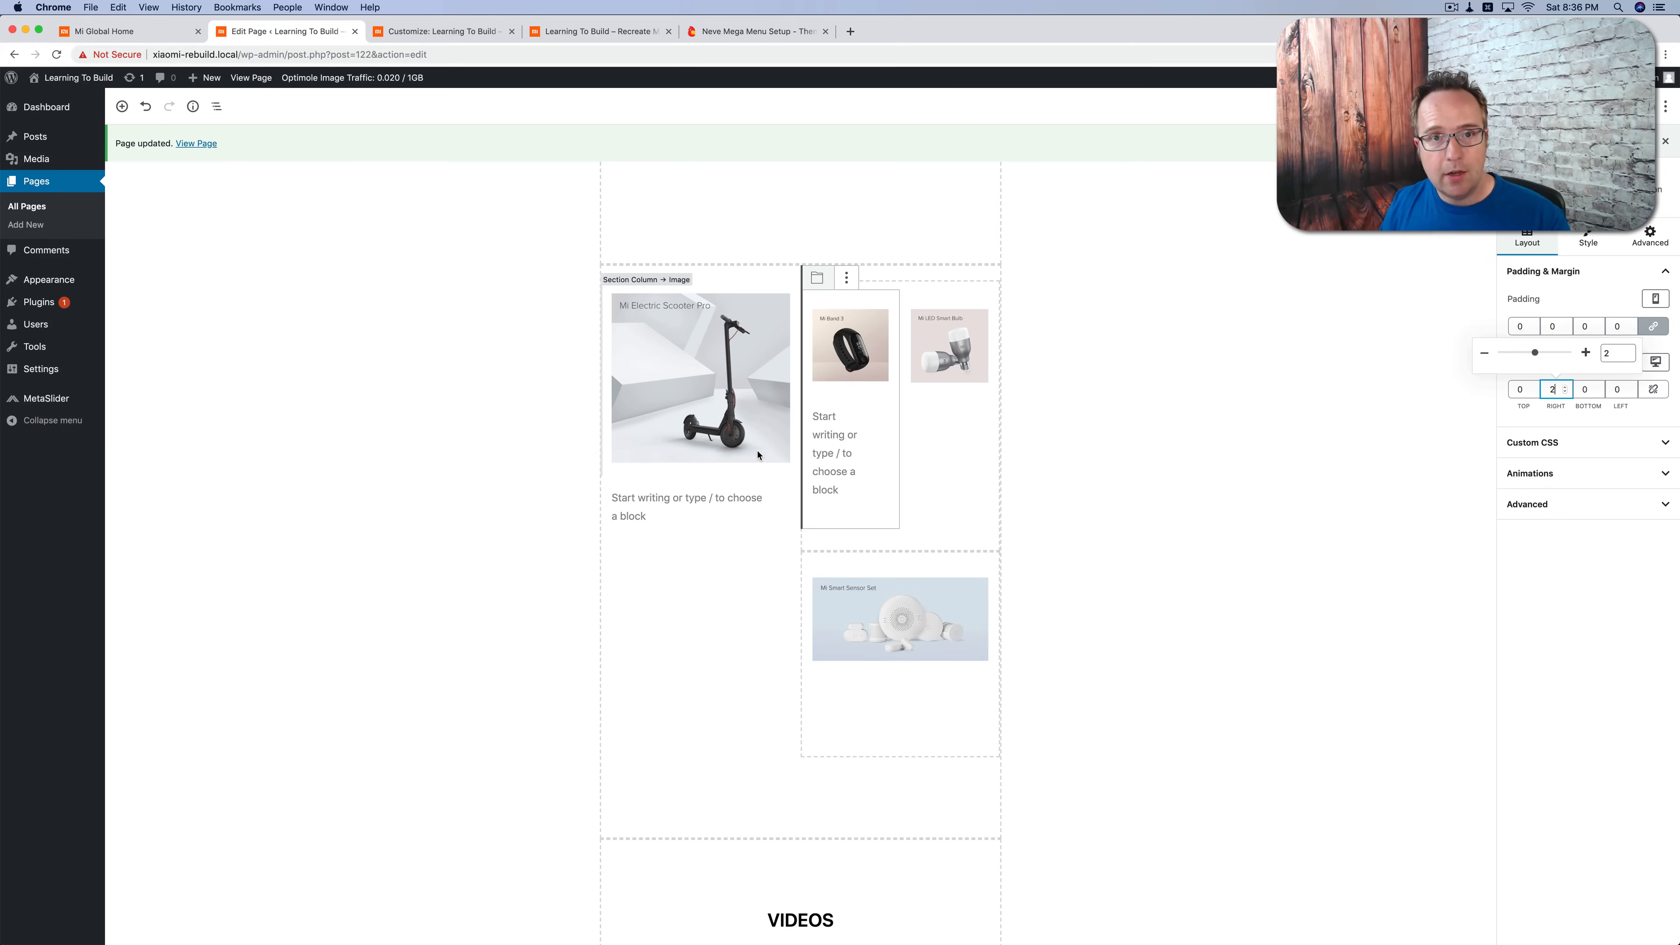
Step: Set the Mi Electric Scooter Pro column's right margin to 2 for smartphone, tablet and desktop, and update the page
{"action": "left_click", "coordinate": [711, 703]}
{"action": "left_click", "coordinate": [667, 780]}
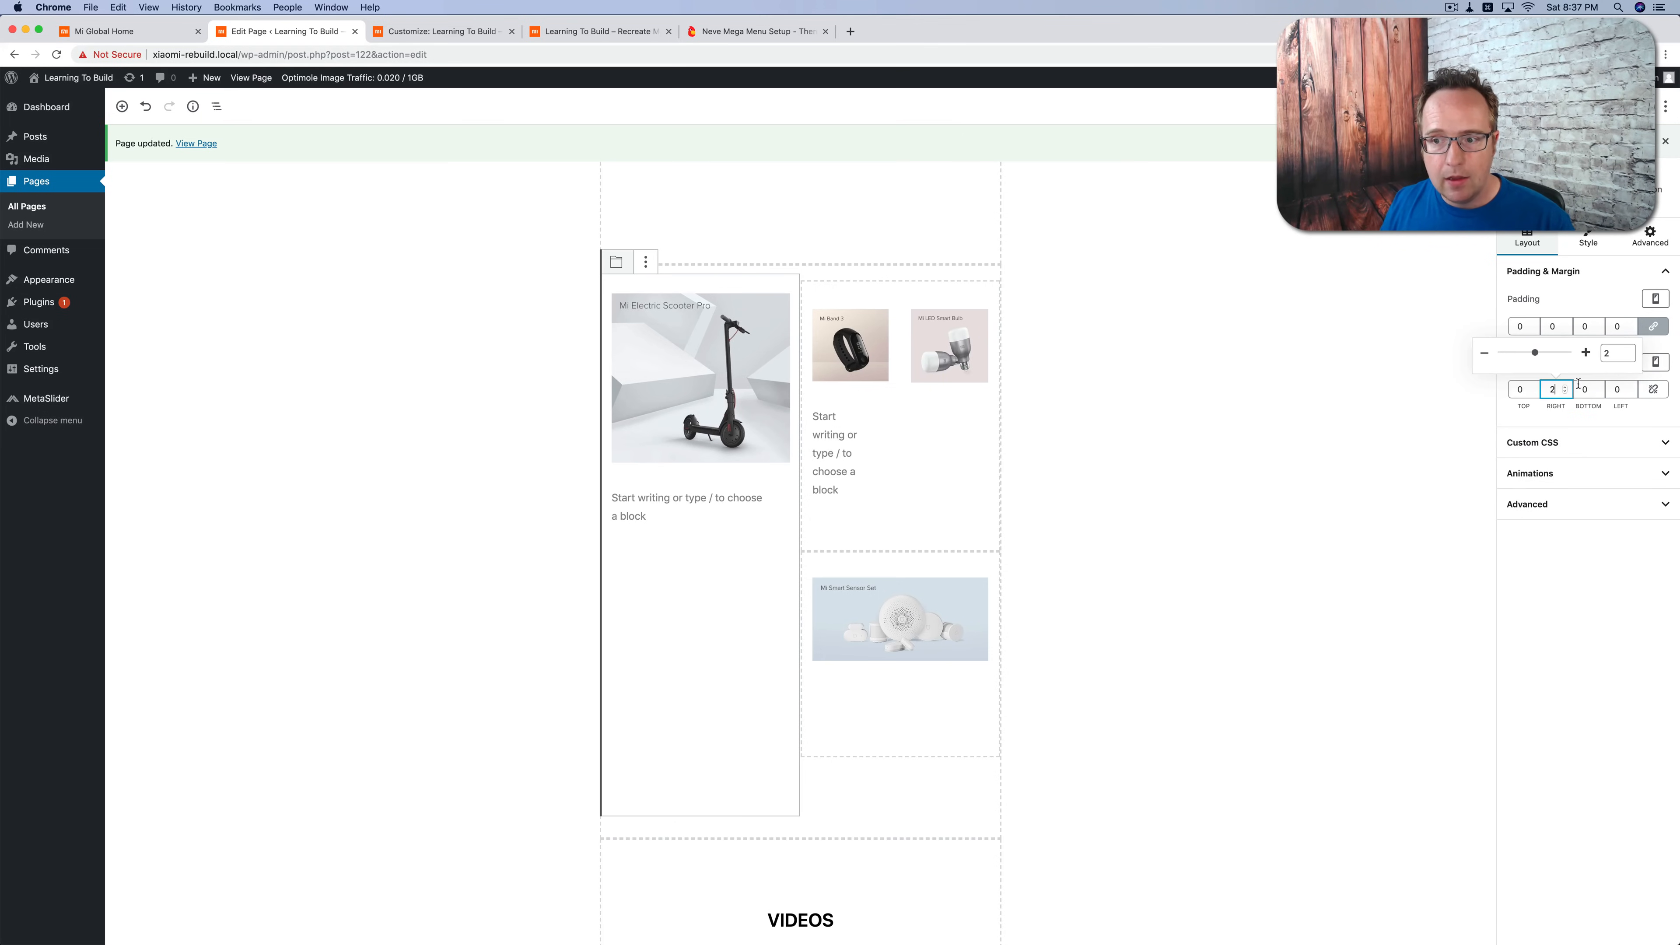
{"action": "left_click", "coordinate": [1655, 362]}
{"action": "left_click", "coordinate": [1596, 299]}
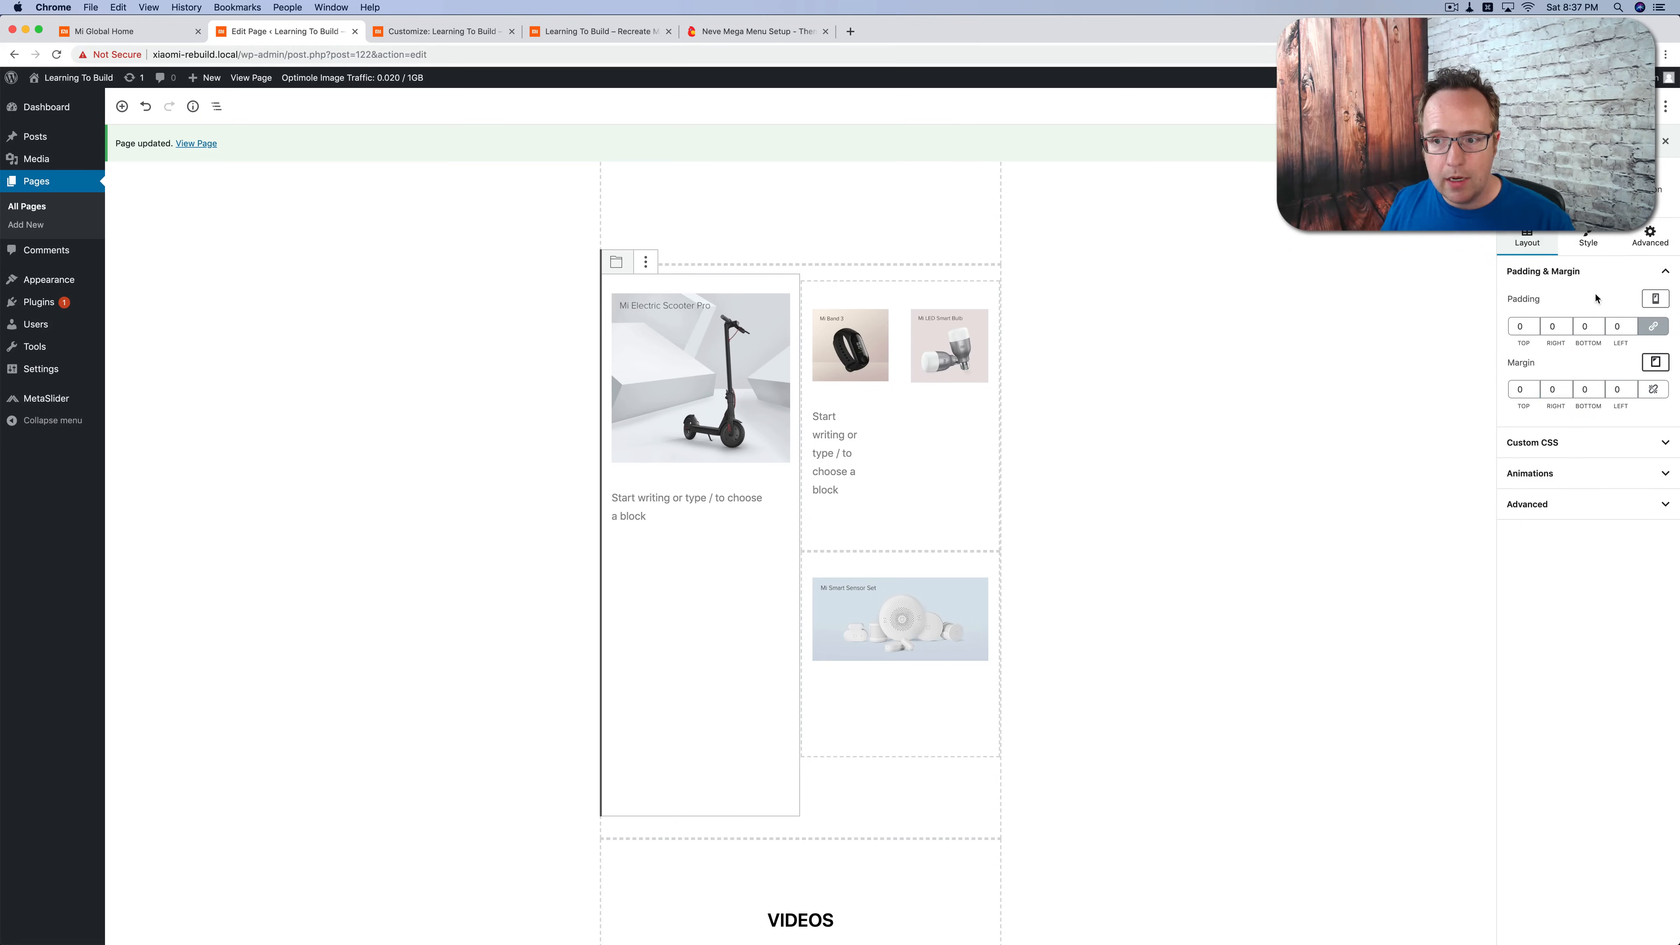
{"action": "double_click", "coordinate": [1568, 386]}
{"action": "left_click", "coordinate": [1650, 368]}
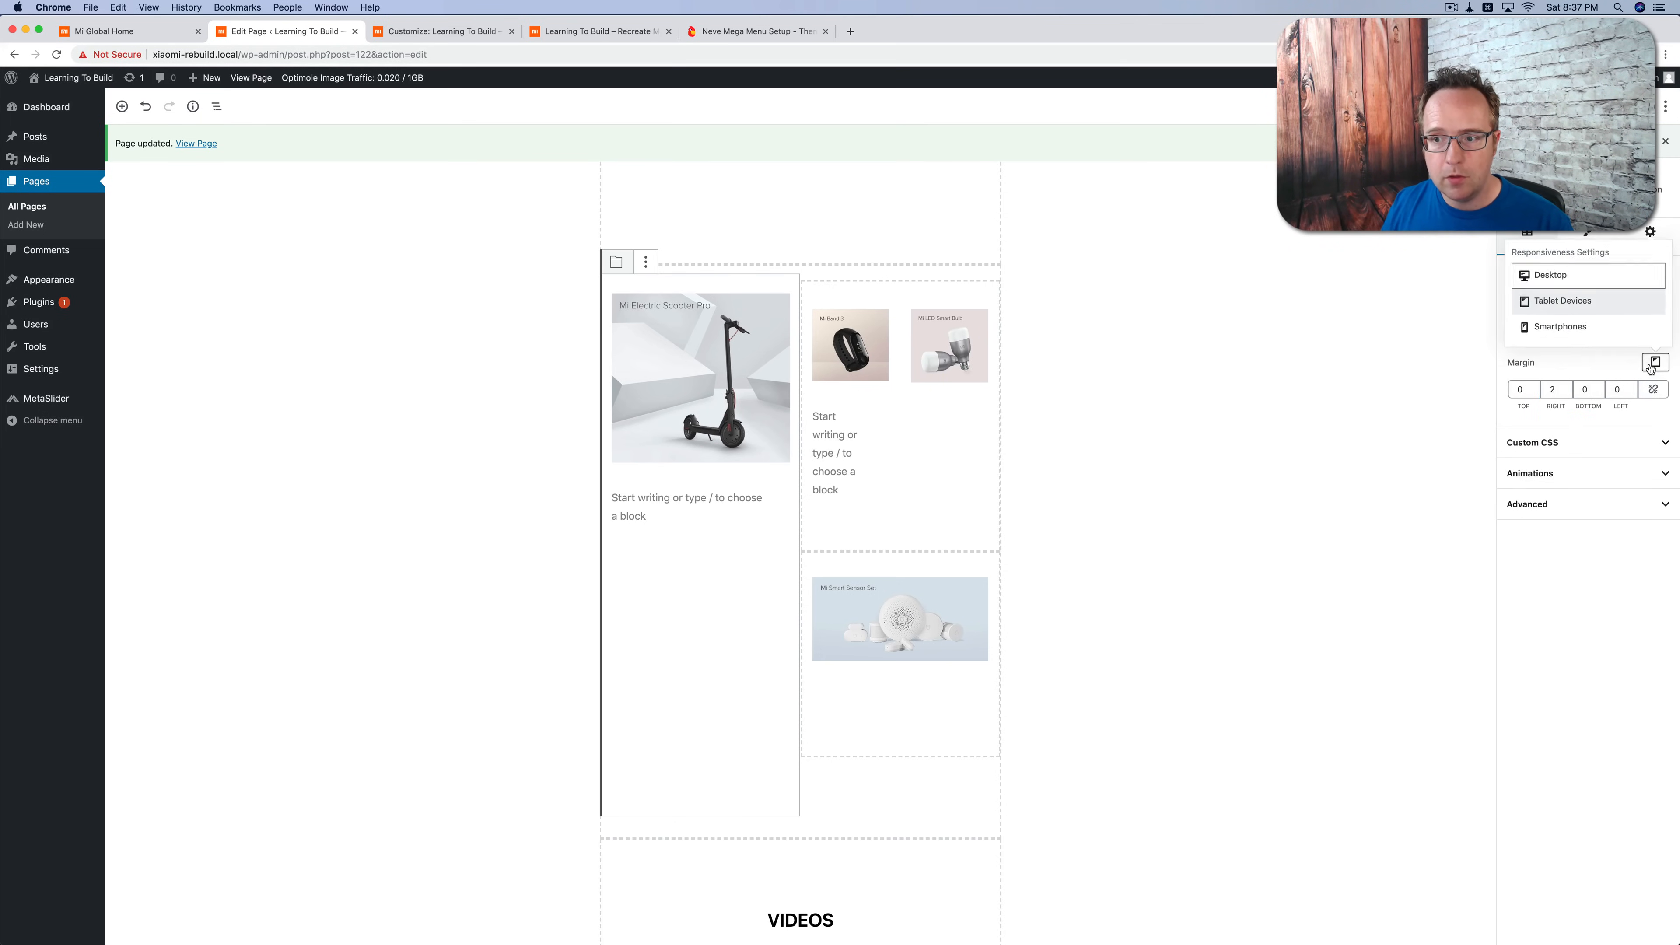
{"action": "left_click", "coordinate": [1561, 283]}
{"action": "double_click", "coordinate": [1565, 388]}
{"action": "left_click", "coordinate": [1604, 106]}
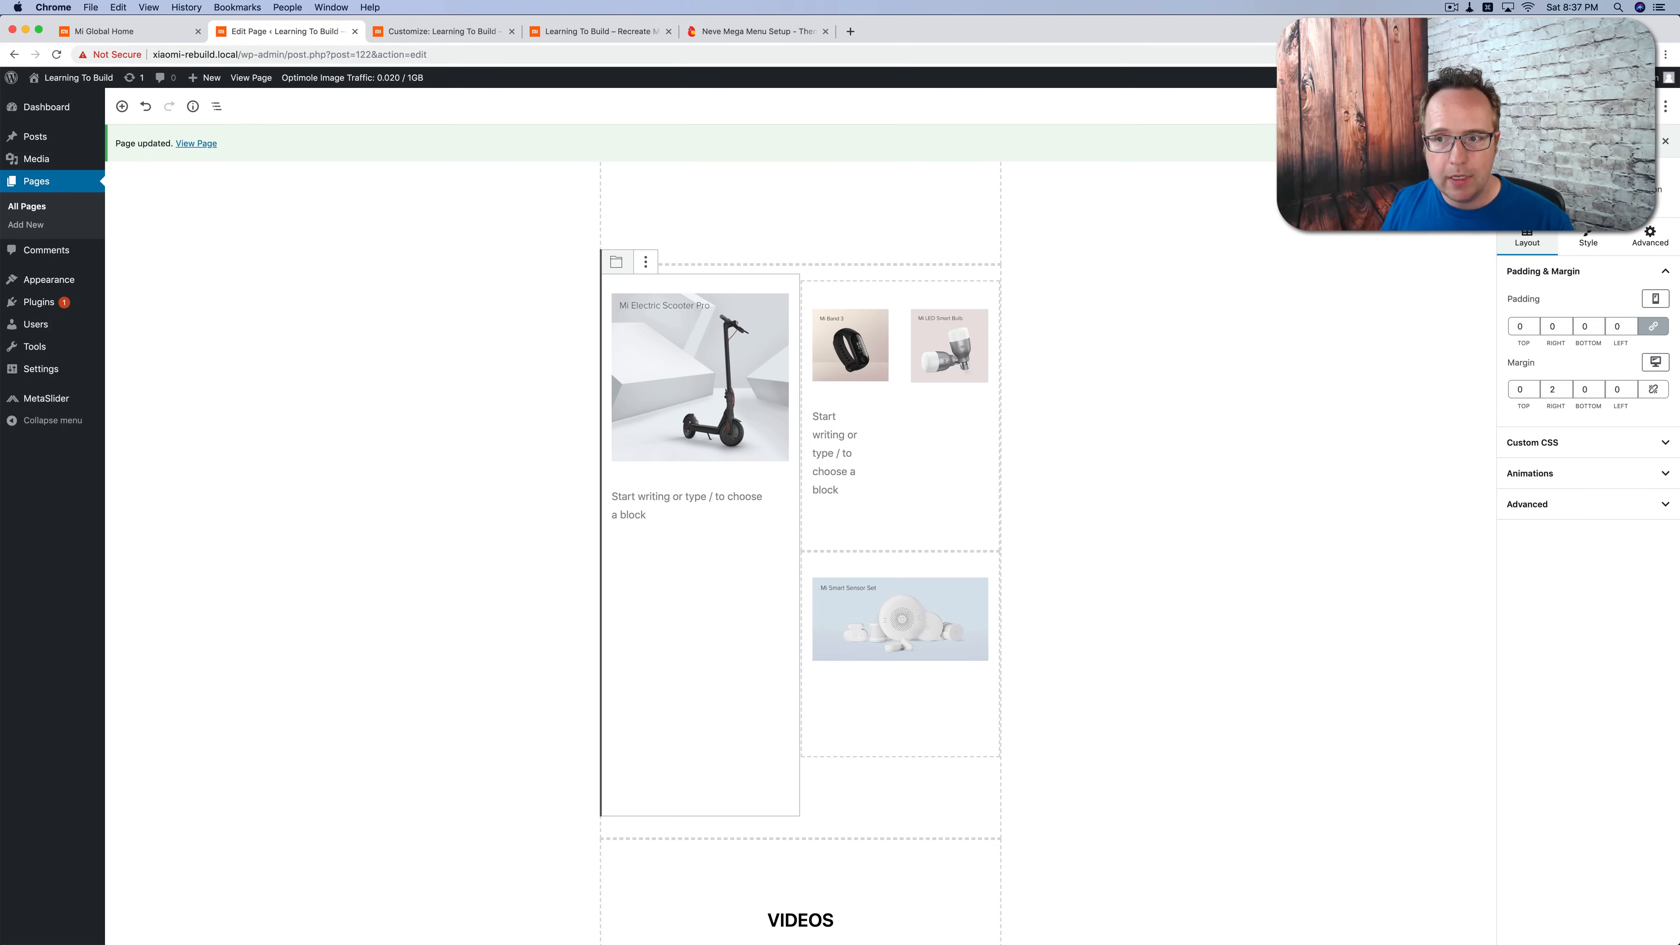
Step: Reload the live homepage and inspect the margin-top rules applied to the Mi Smart Sensor Set section
{"action": "left_click", "coordinate": [619, 33]}
{"action": "key", "text": "super+r"}
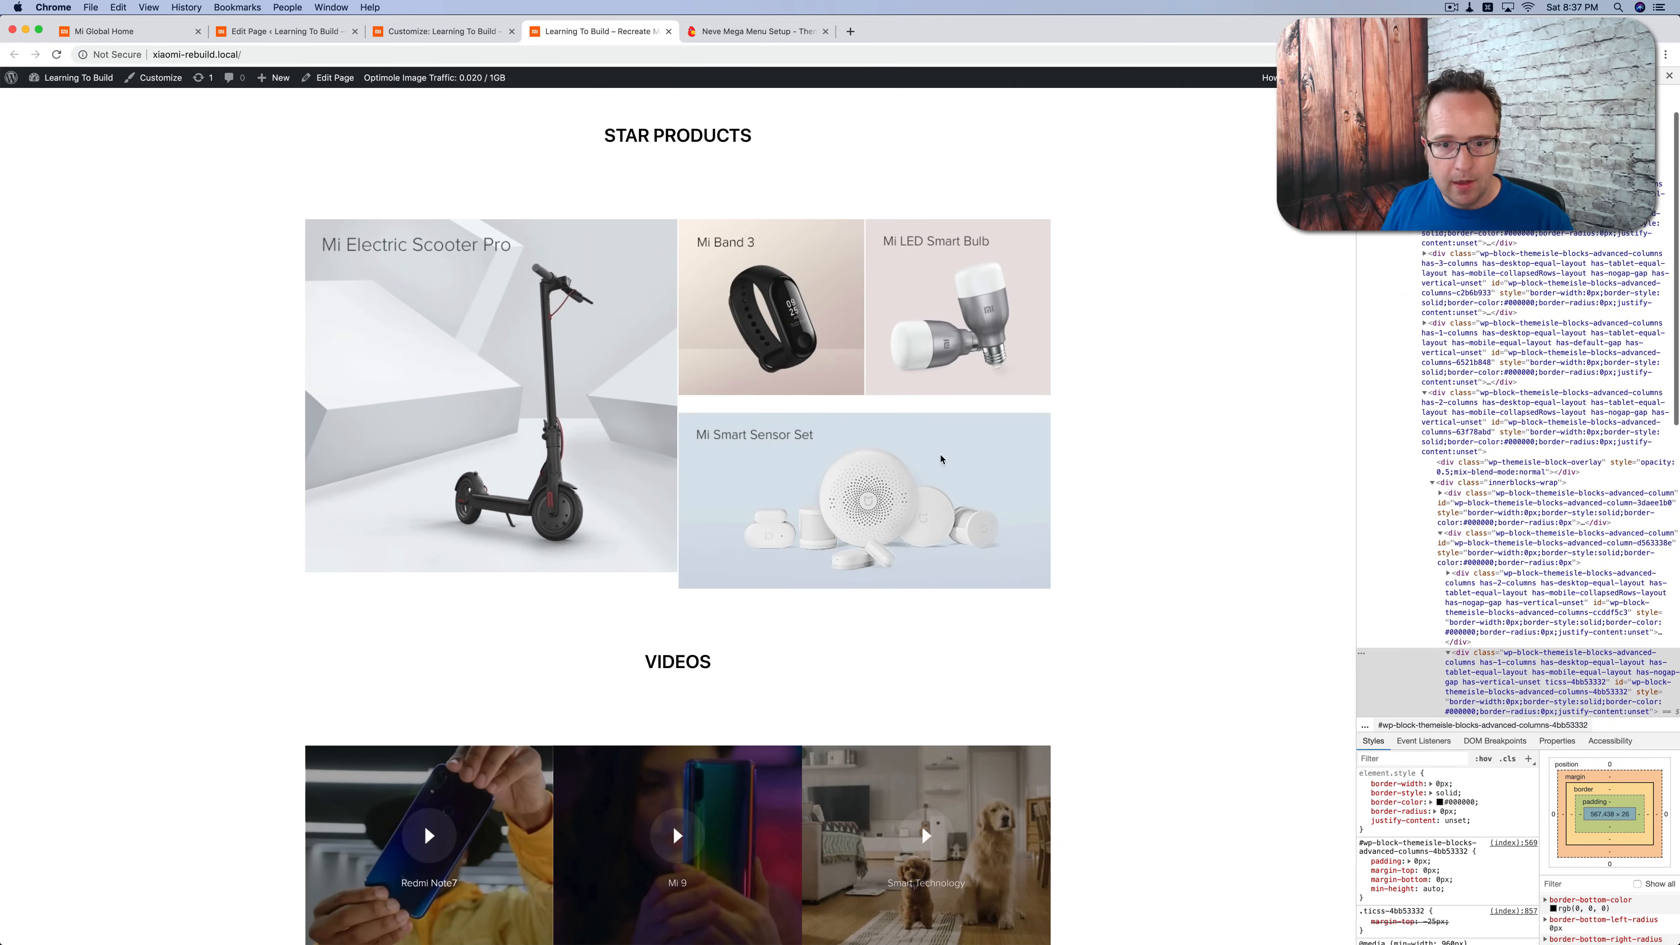
{"action": "right_click", "coordinate": [903, 444]}
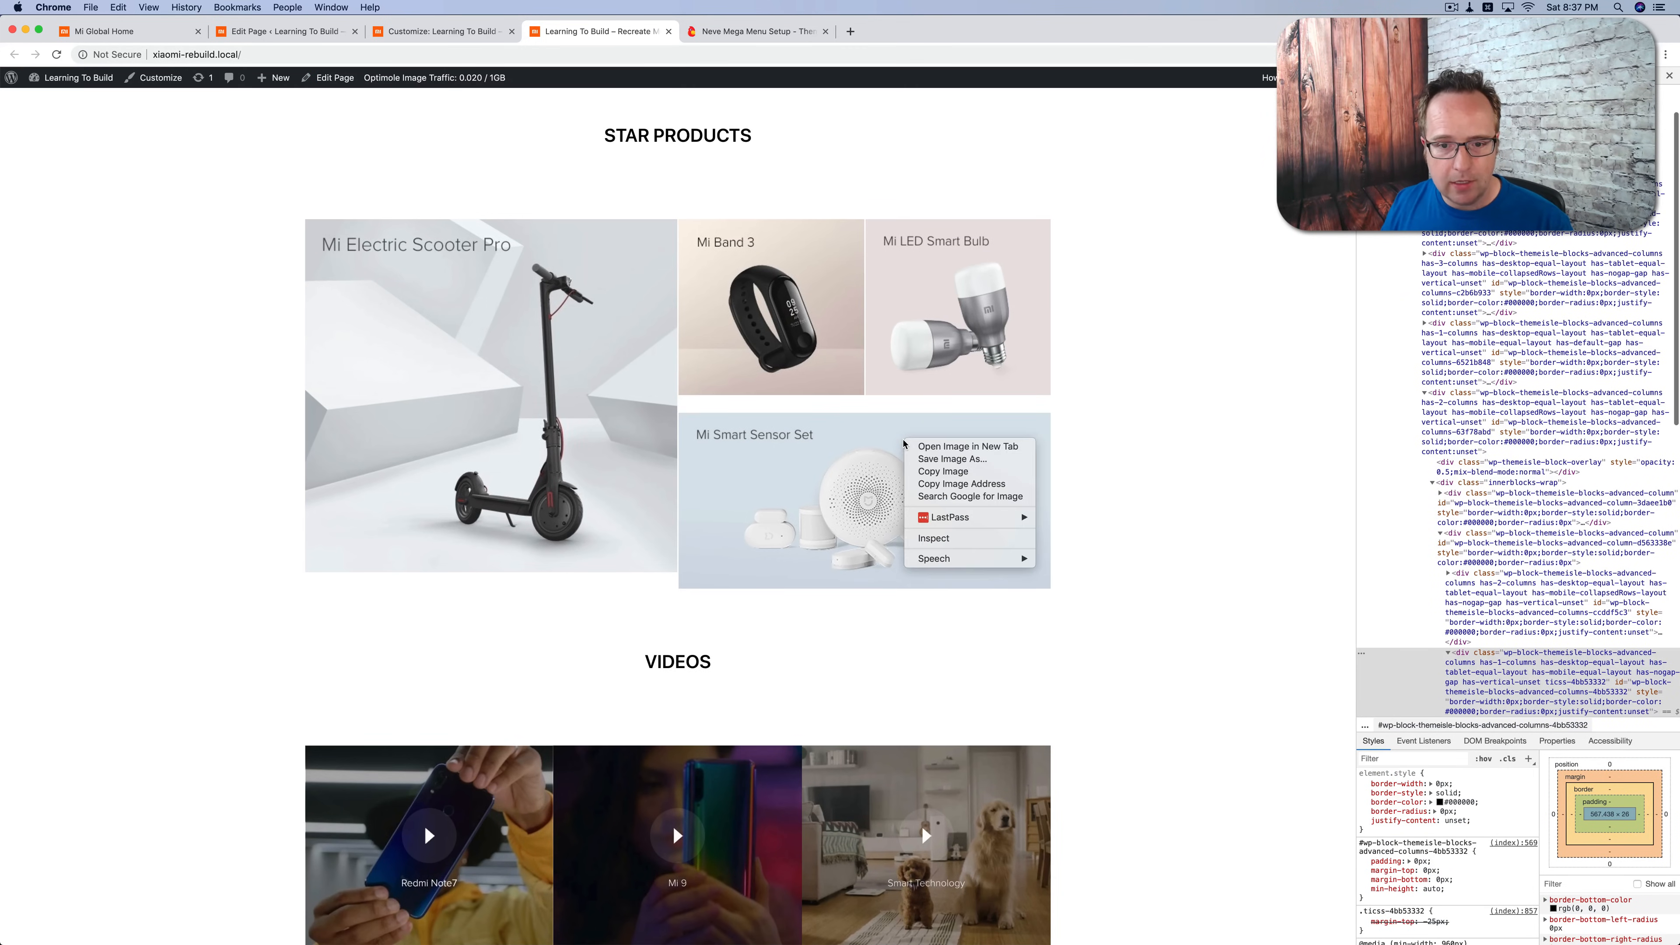
{"action": "left_click", "coordinate": [969, 538]}
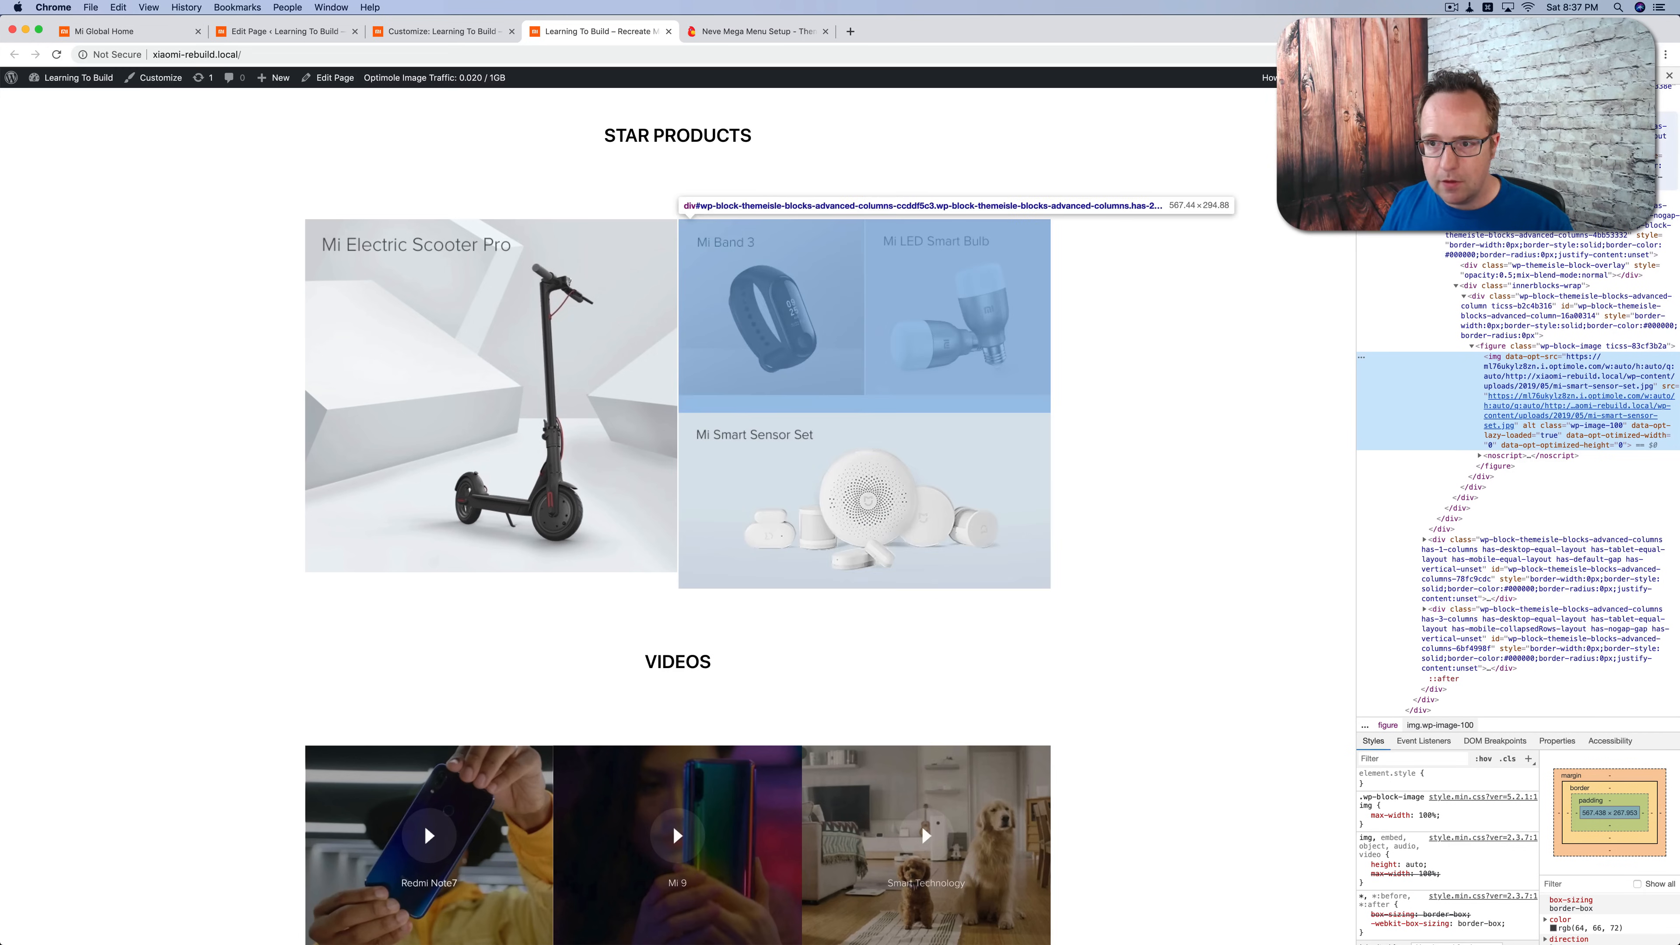
{"action": "left_click", "coordinate": [1500, 238]}
{"action": "scroll", "coordinate": [1459, 835], "scroll_direction": "down", "scroll_amount": 2}
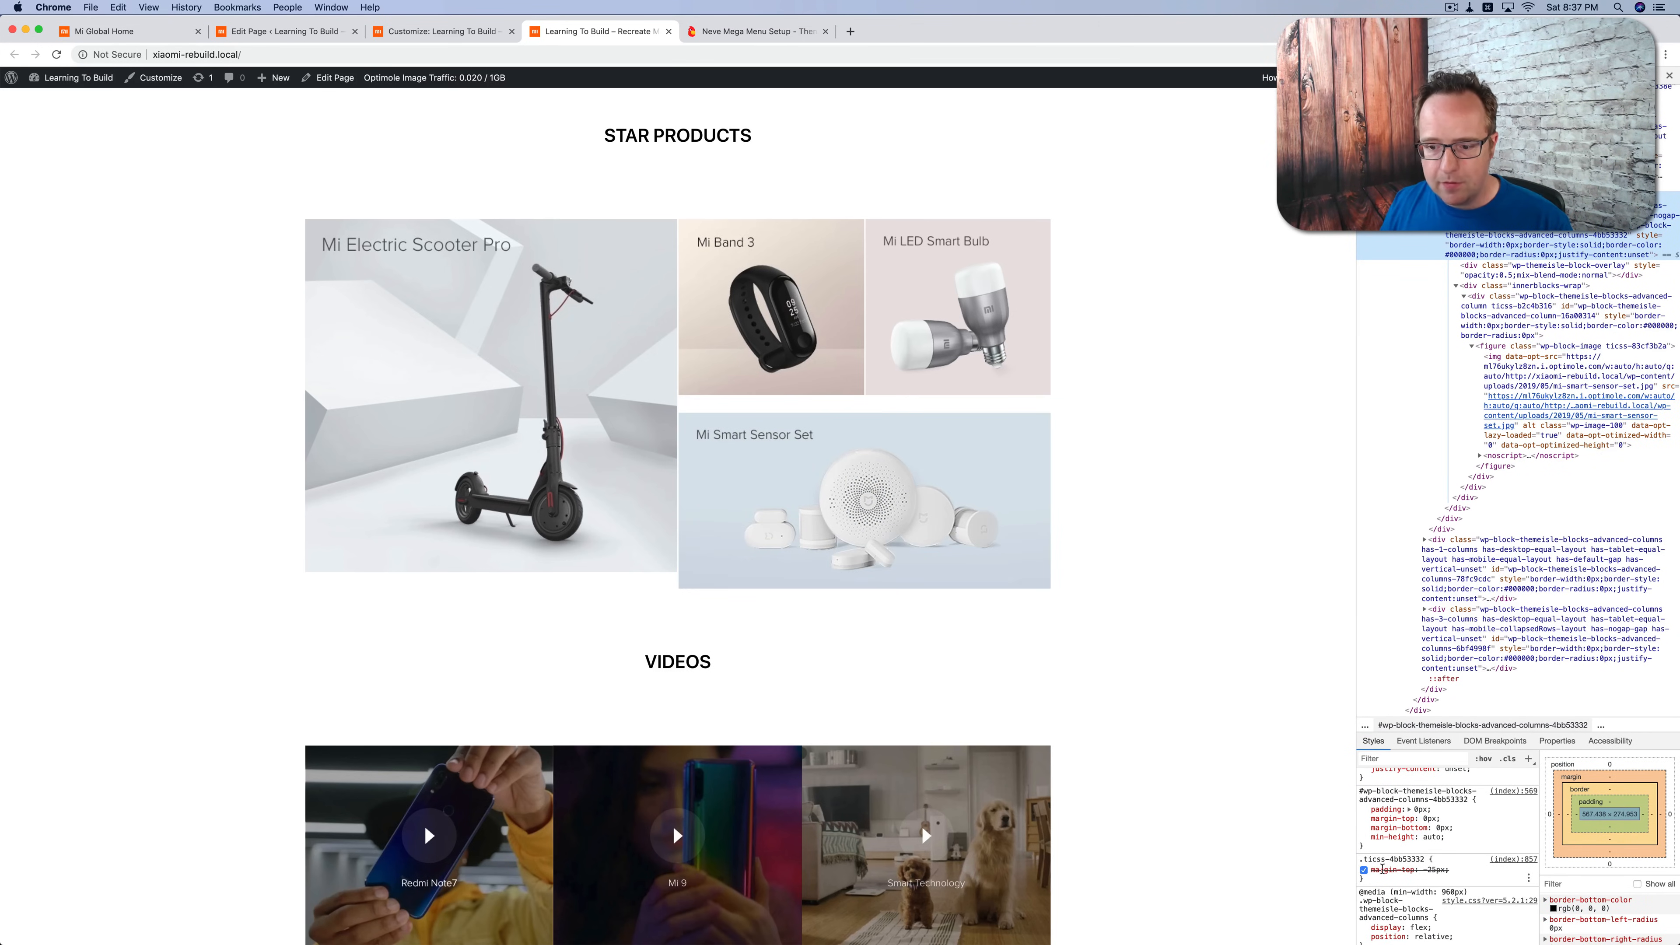
{"action": "left_click_drag", "start_coordinate": [1459, 871], "coordinate": [1368, 872]}
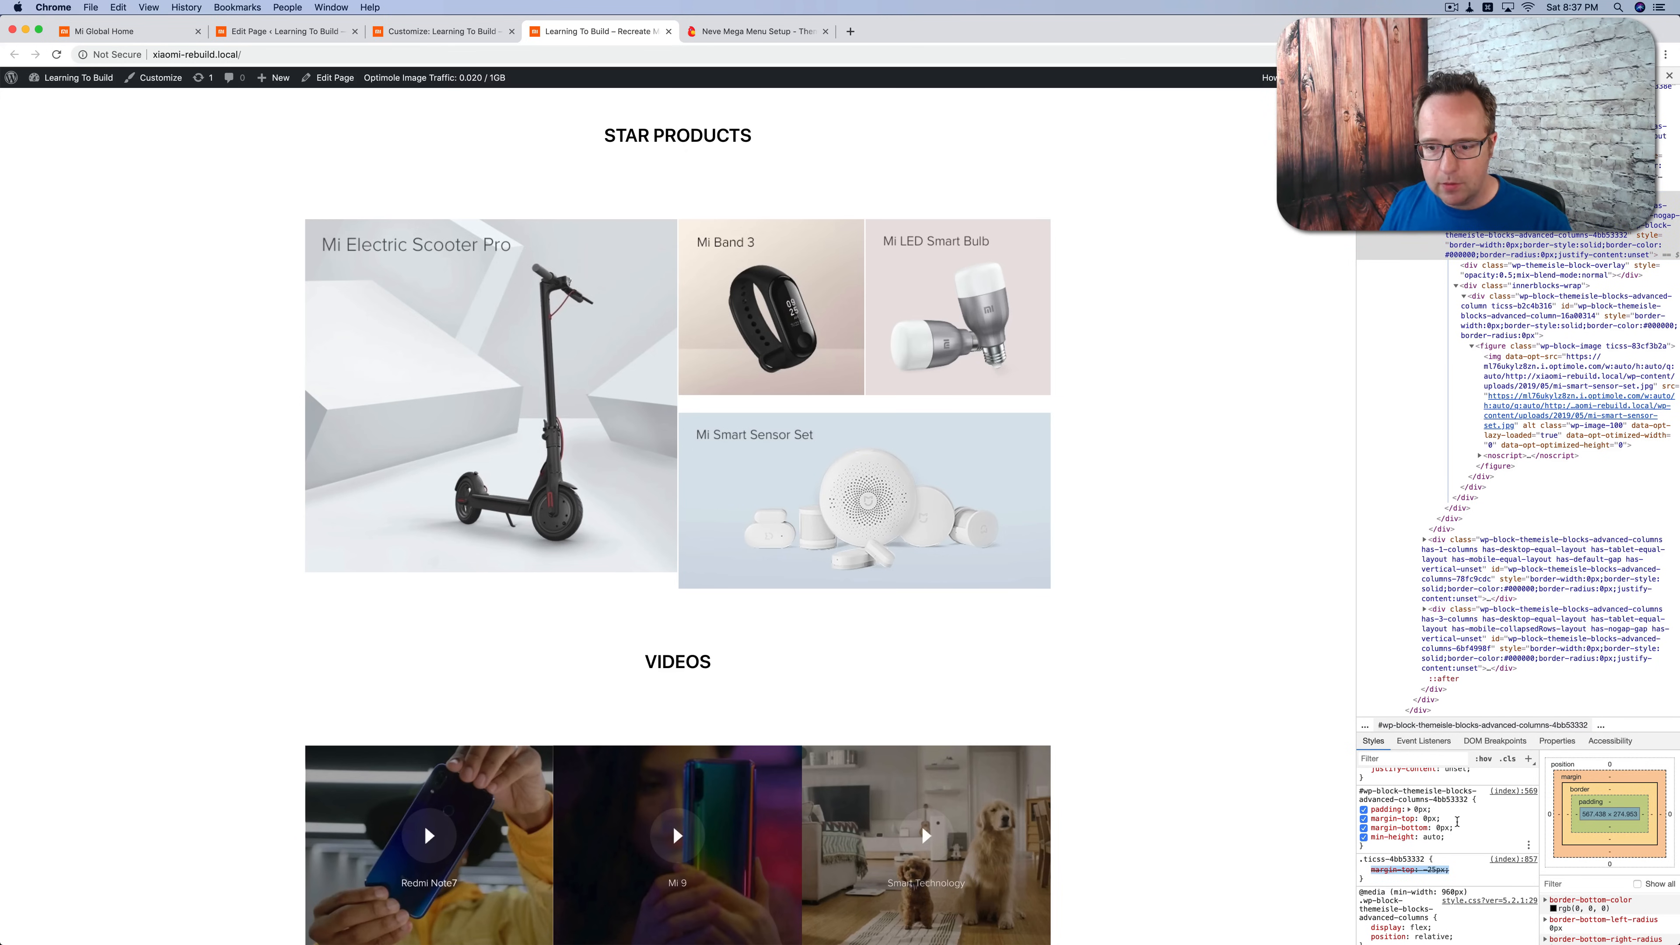
{"action": "scroll", "coordinate": [1458, 827], "scroll_direction": "down", "scroll_amount": 2}
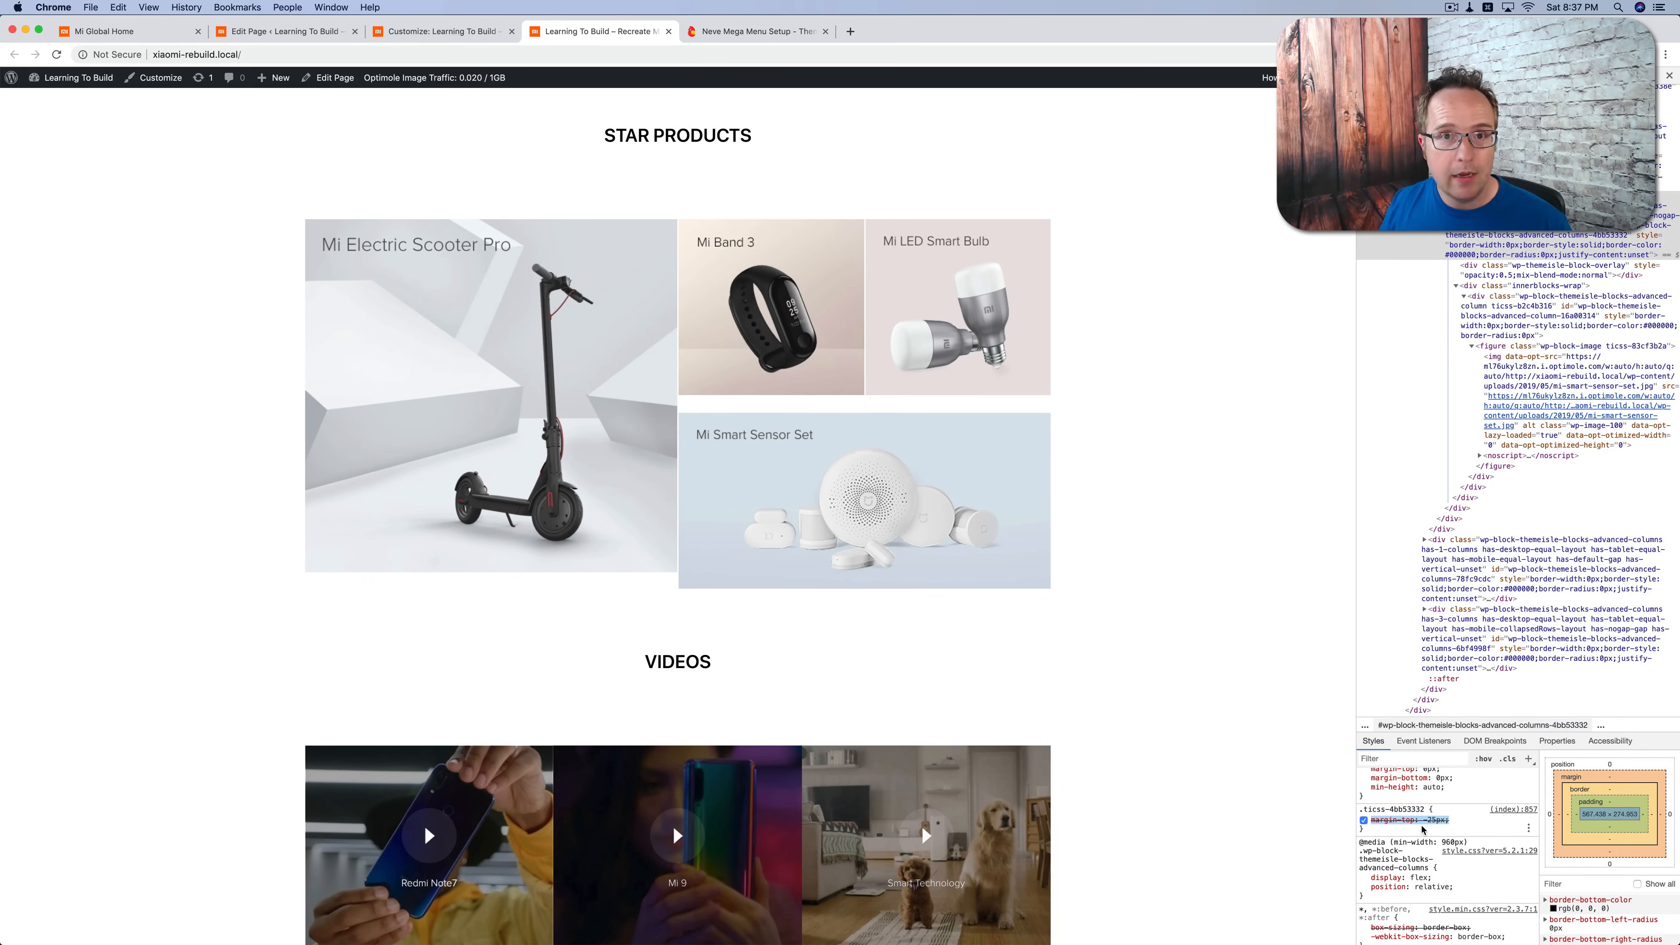
Step: In the page editor, add !important to the margin-top: -25px declaration in the Mi Smart Sensor Set section's custom CSS
{"action": "key", "text": "ctrl+shift+Tab"}
{"action": "key", "text": "ctrl+shift+Tab"}
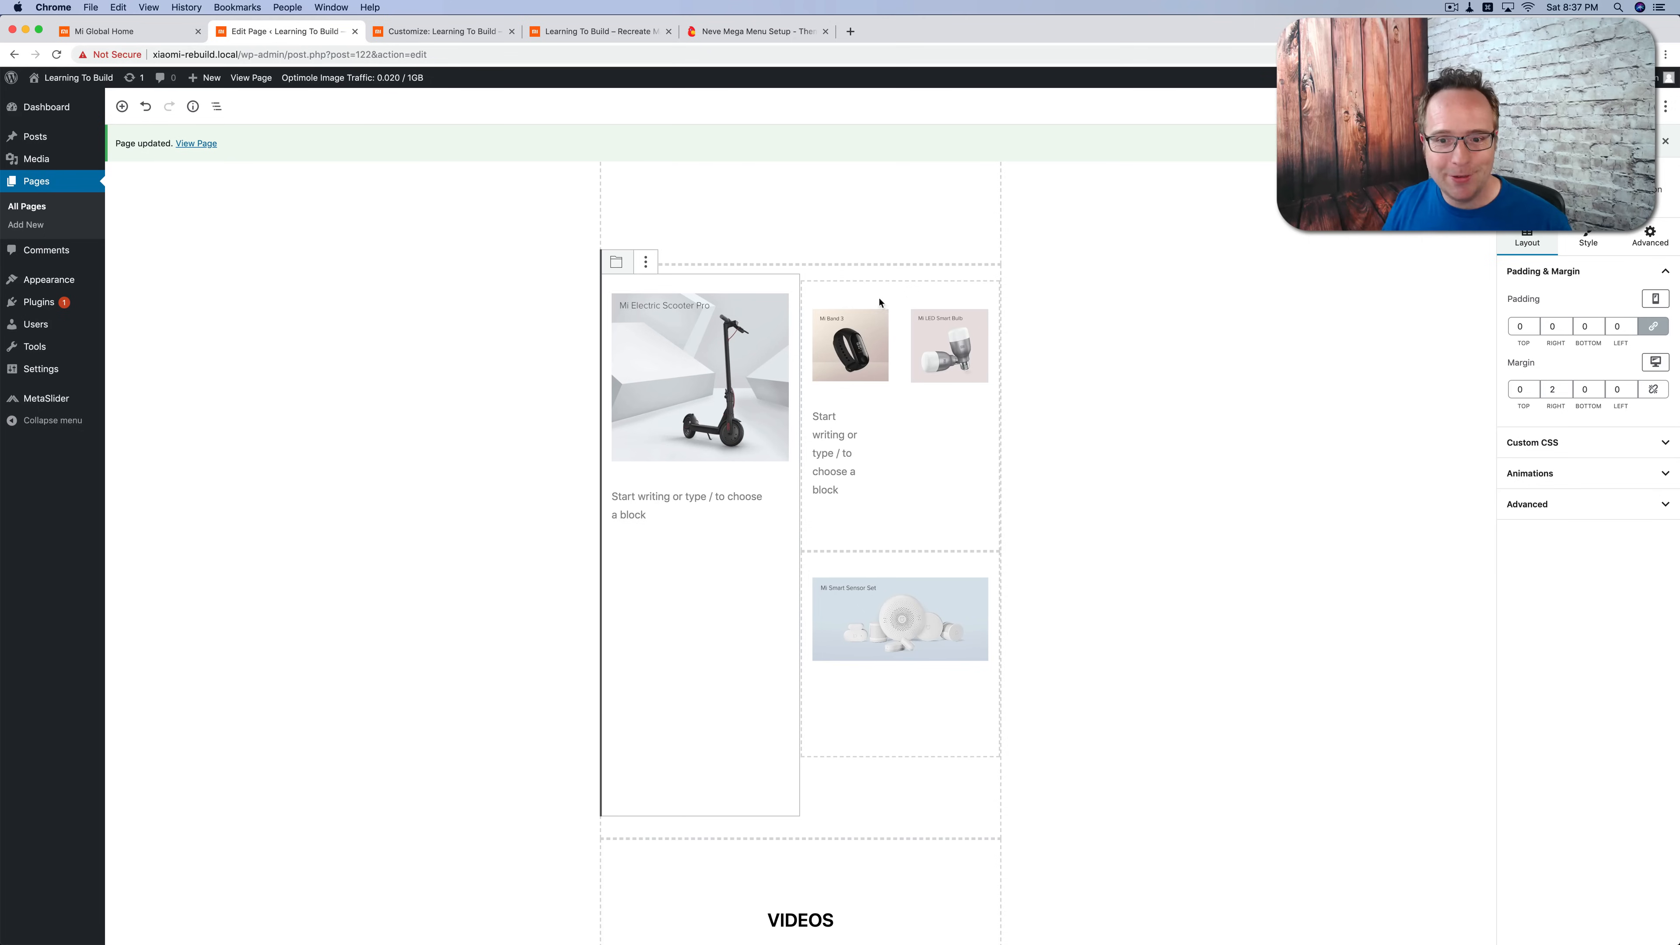
{"action": "left_click", "coordinate": [885, 739]}
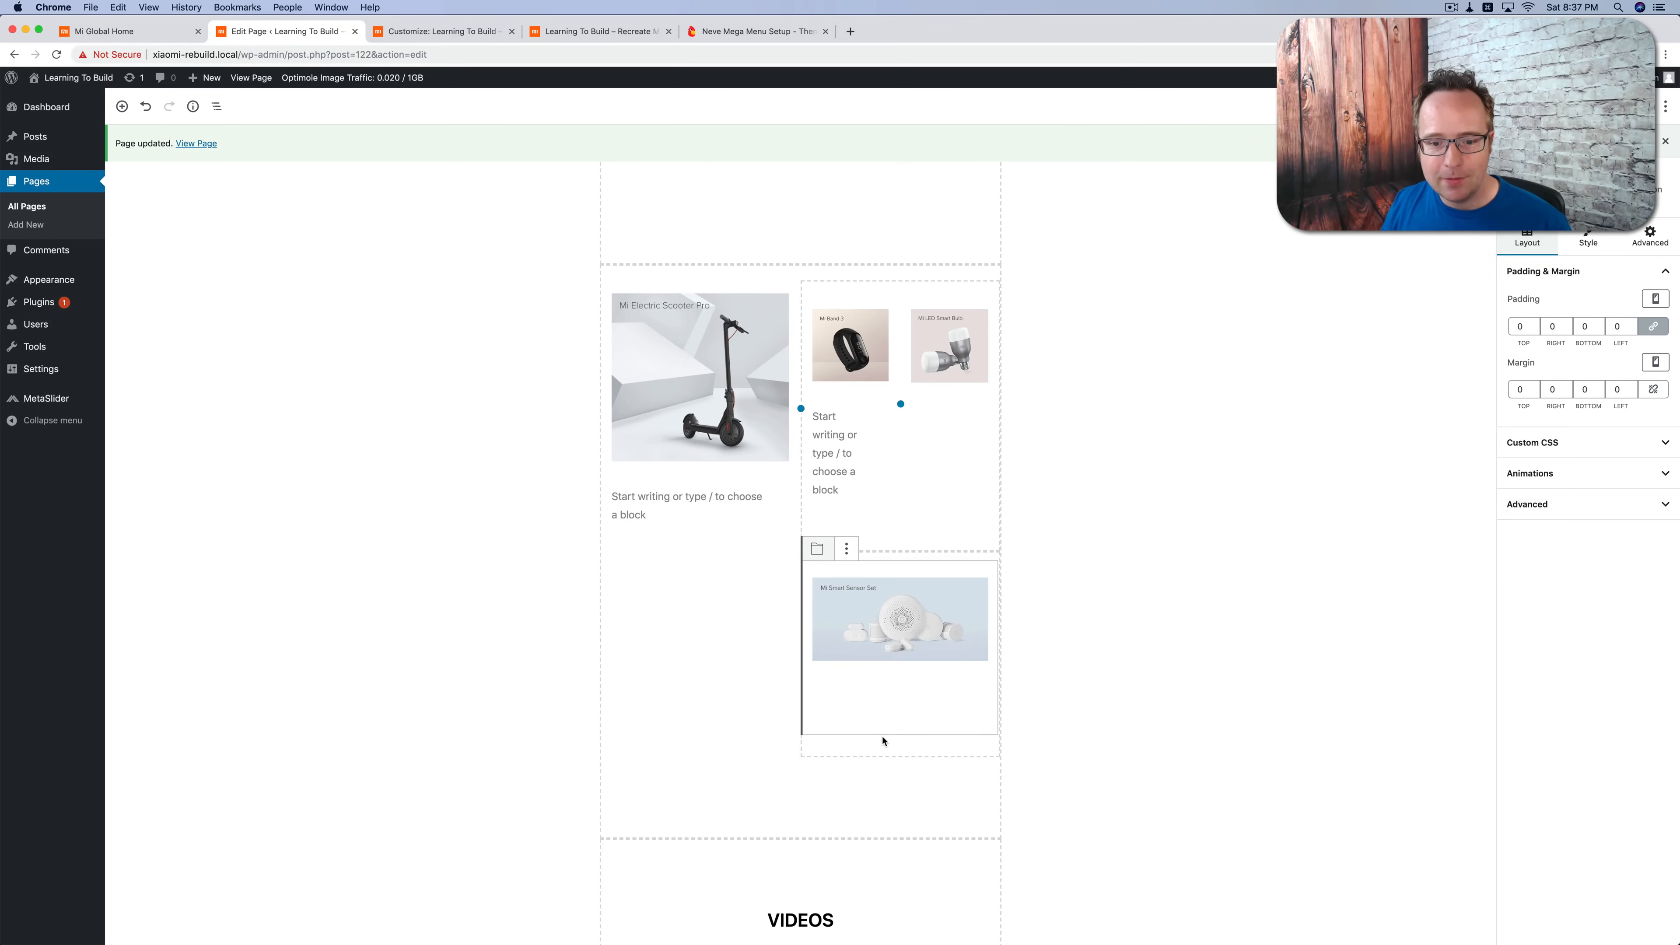
{"action": "left_click", "coordinate": [1660, 438]}
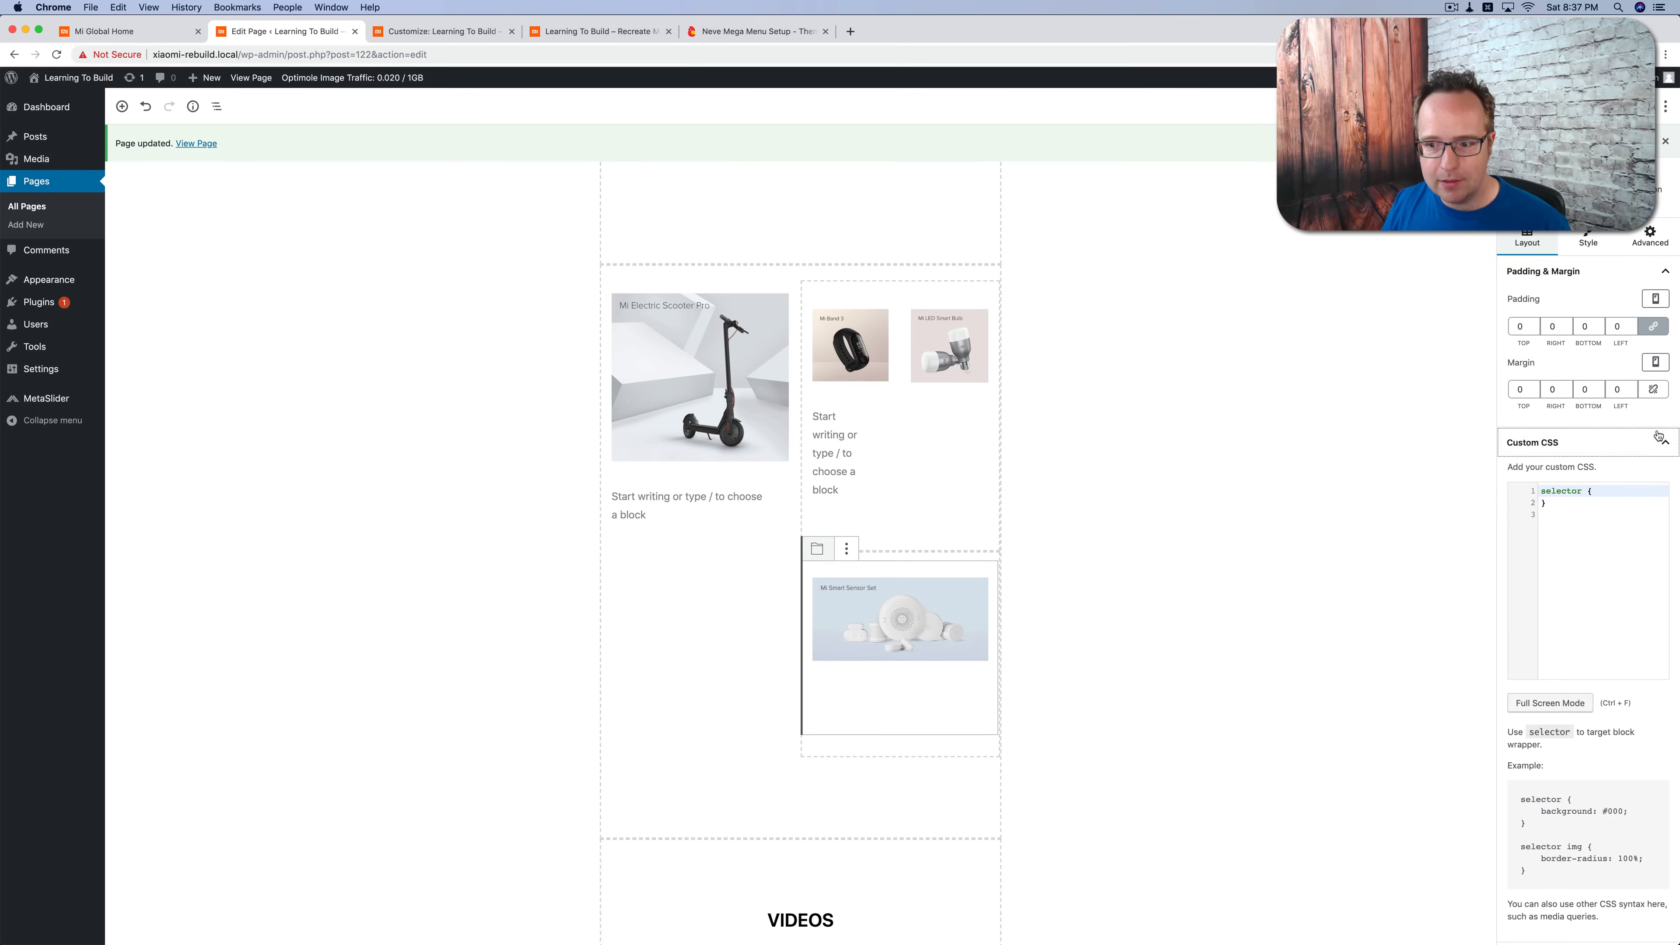
{"action": "left_click", "coordinate": [827, 636]}
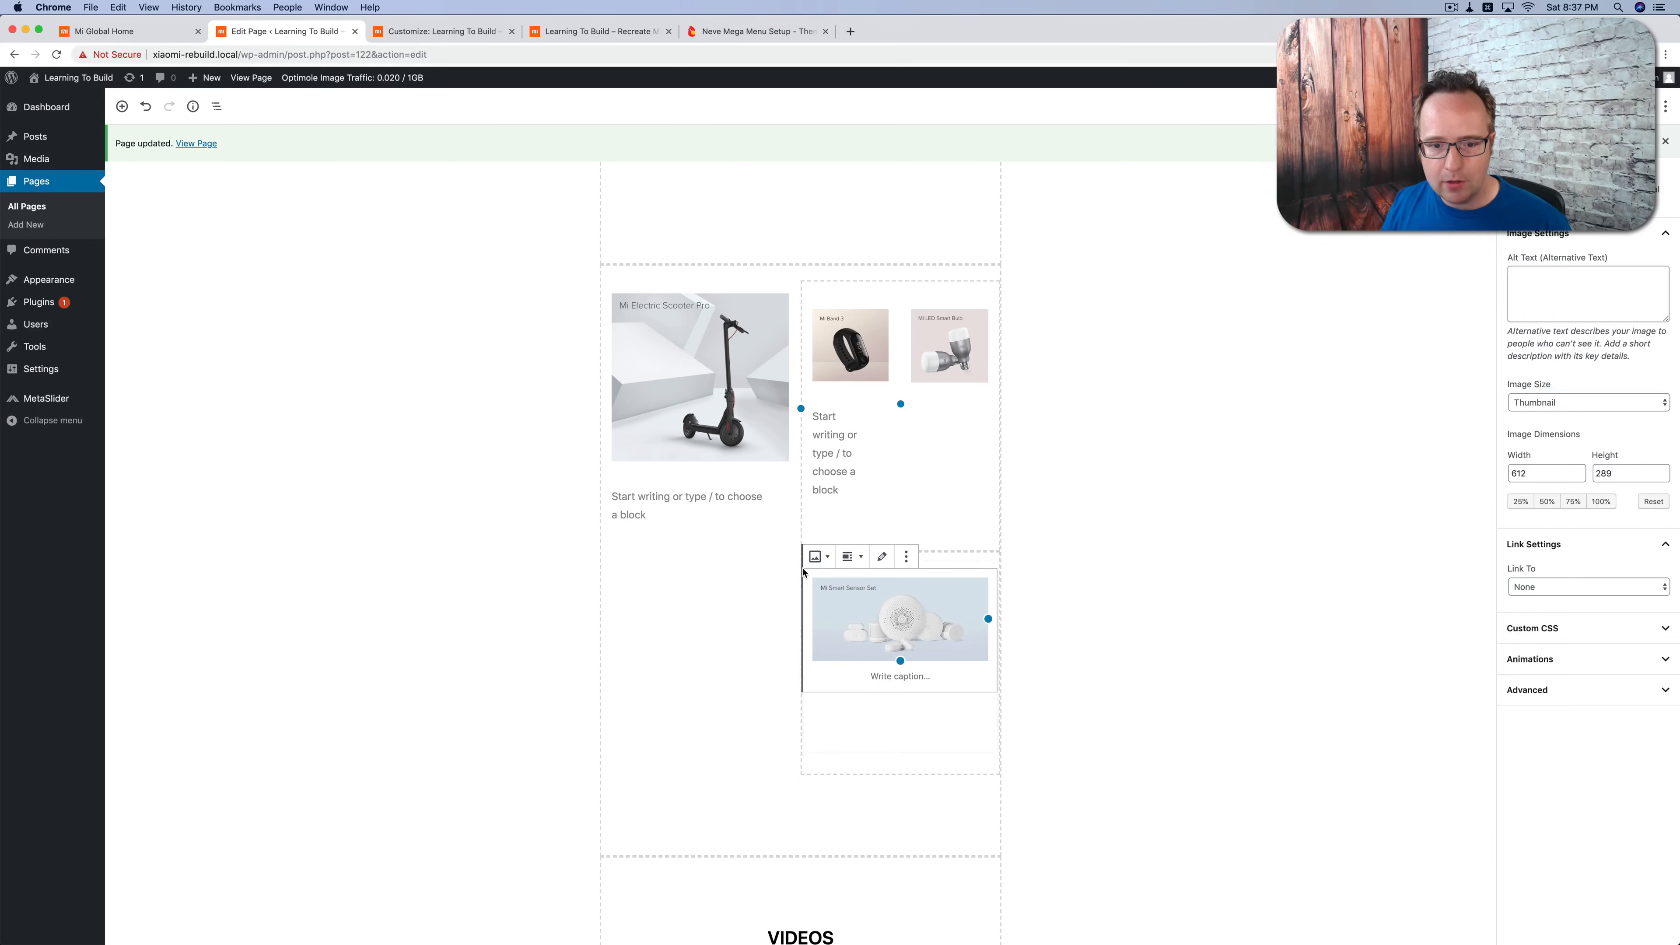
{"action": "left_click", "coordinate": [830, 745]}
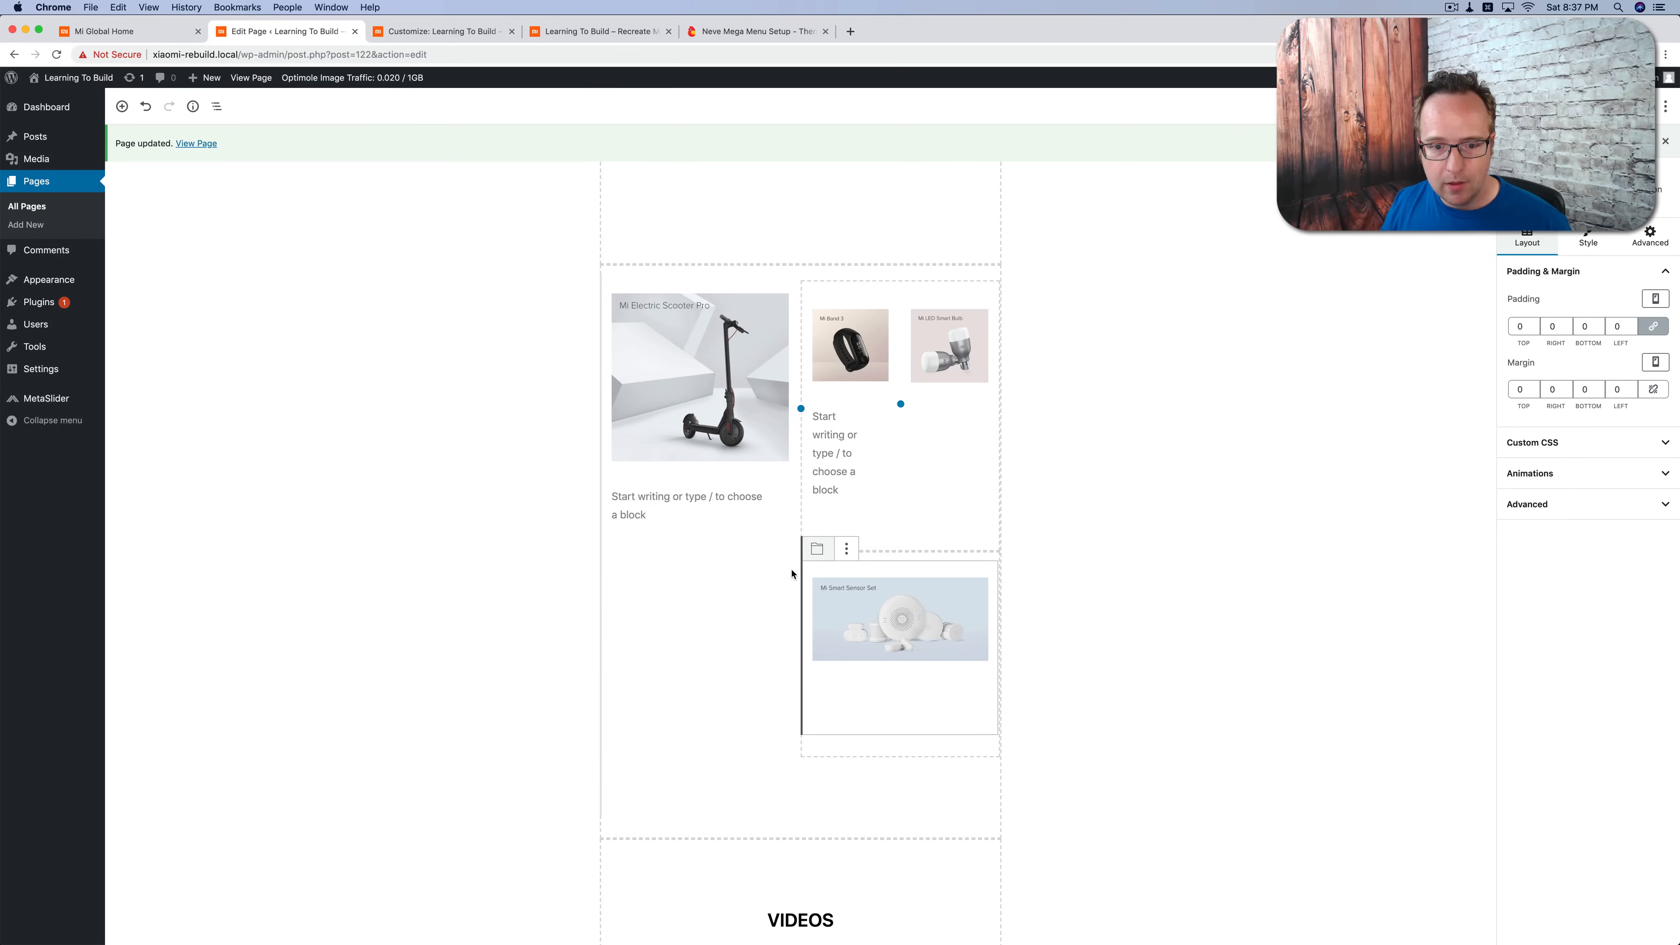
{"action": "left_click", "coordinate": [786, 570]}
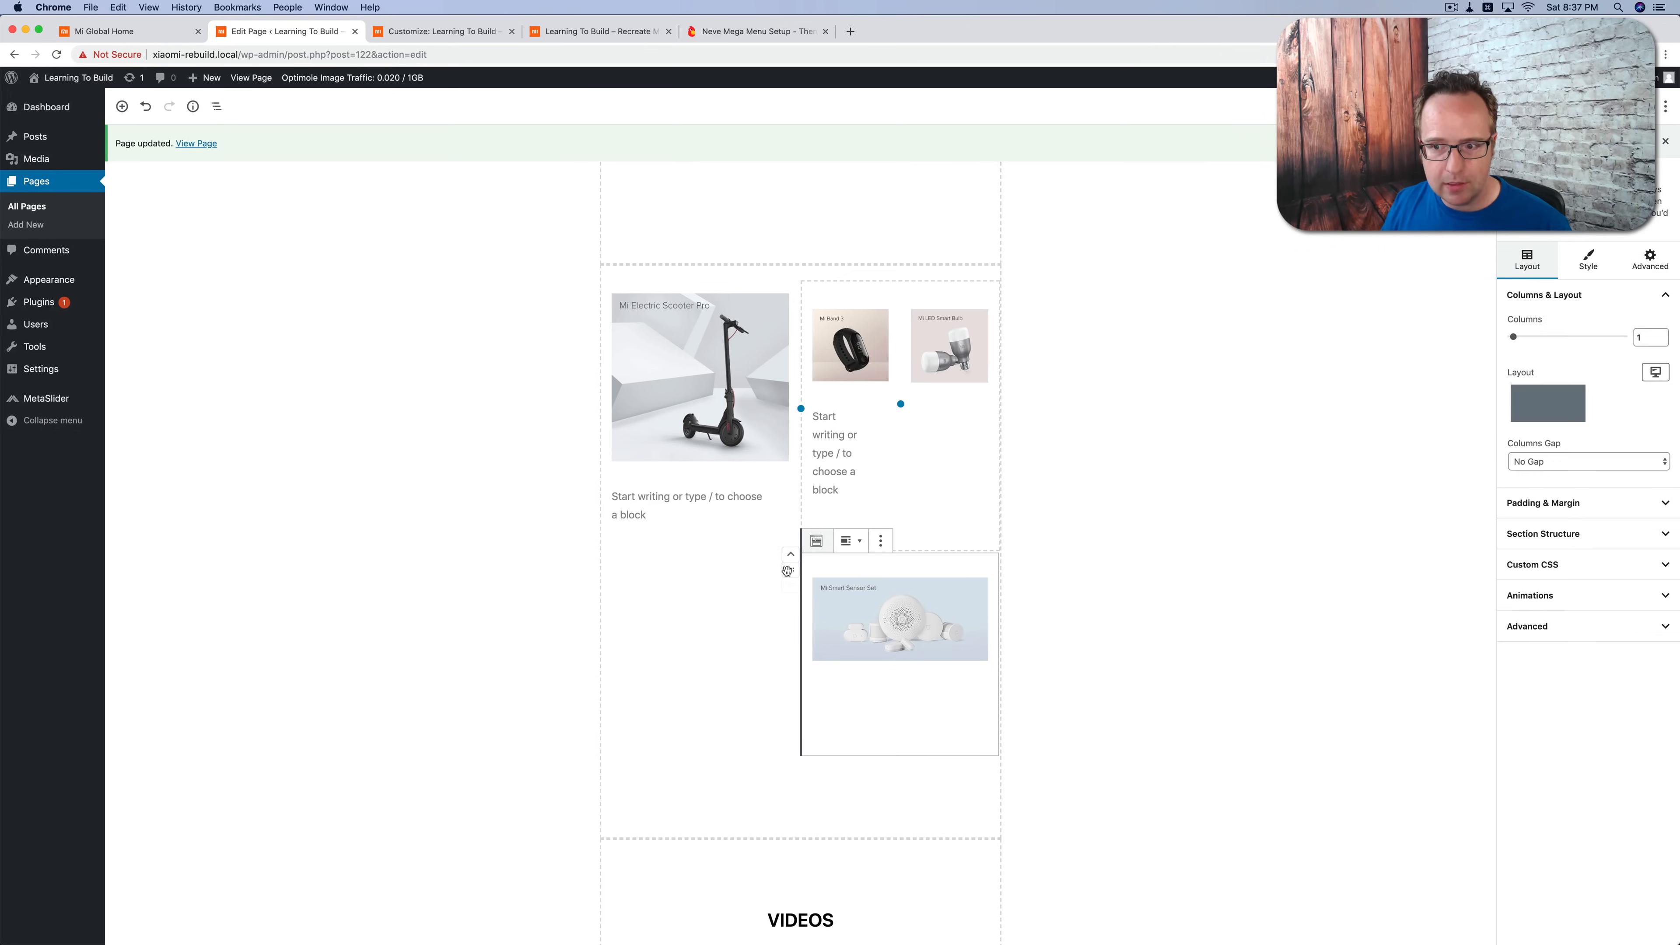
{"action": "left_click", "coordinate": [1572, 705]}
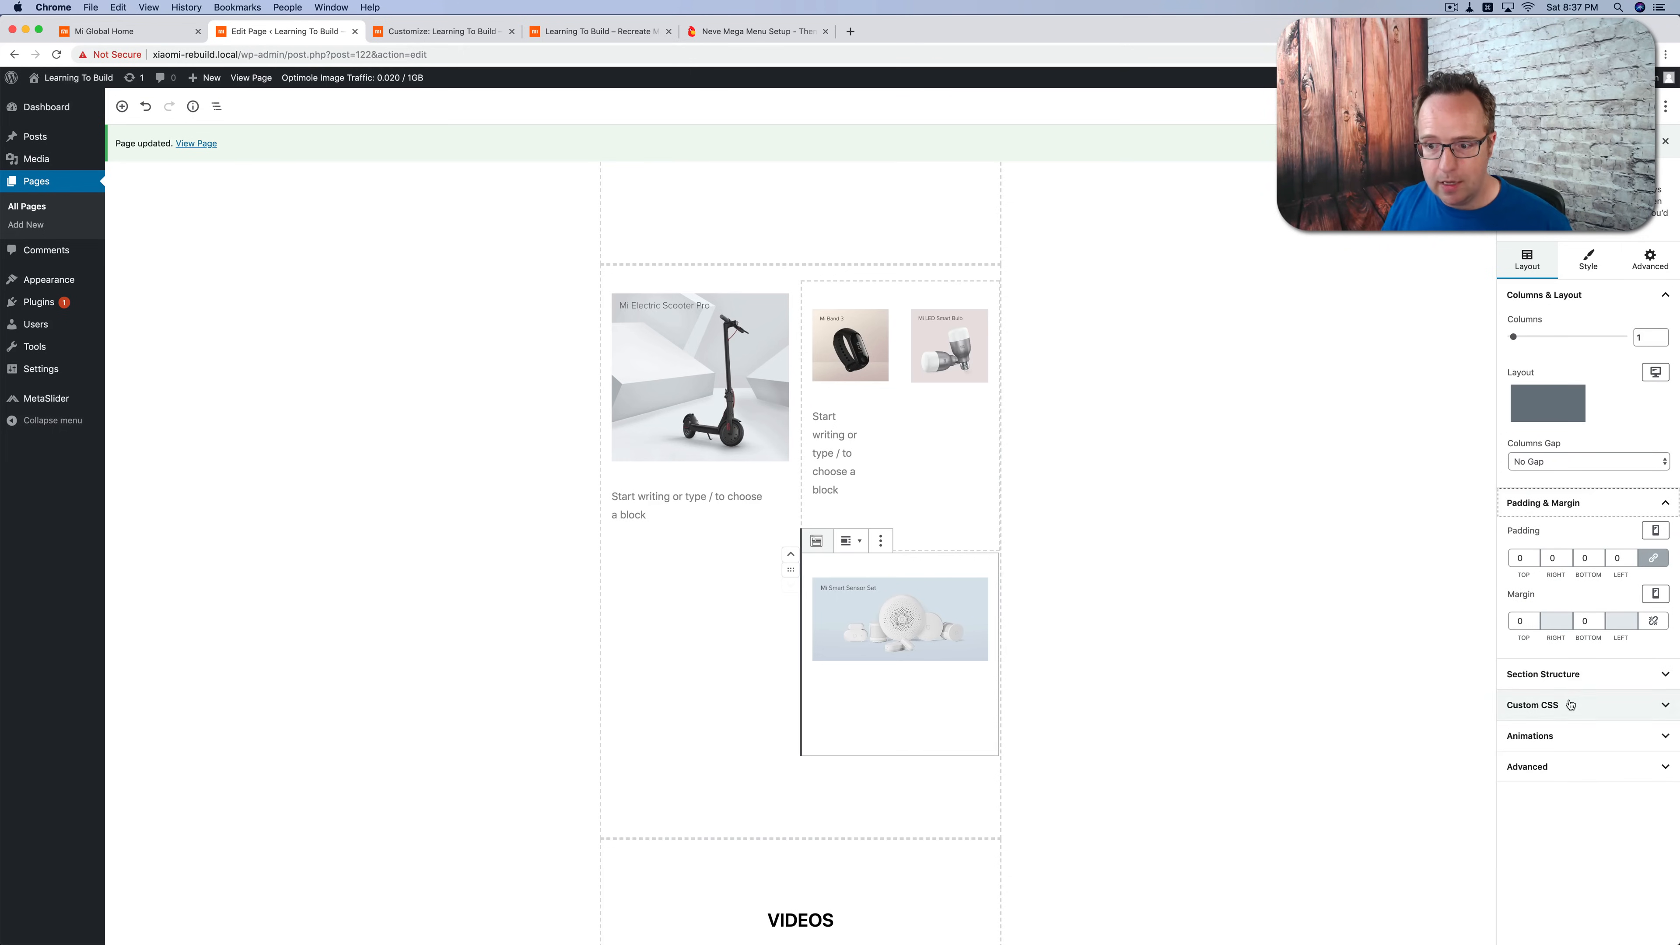
{"action": "left_click", "coordinate": [1642, 766]}
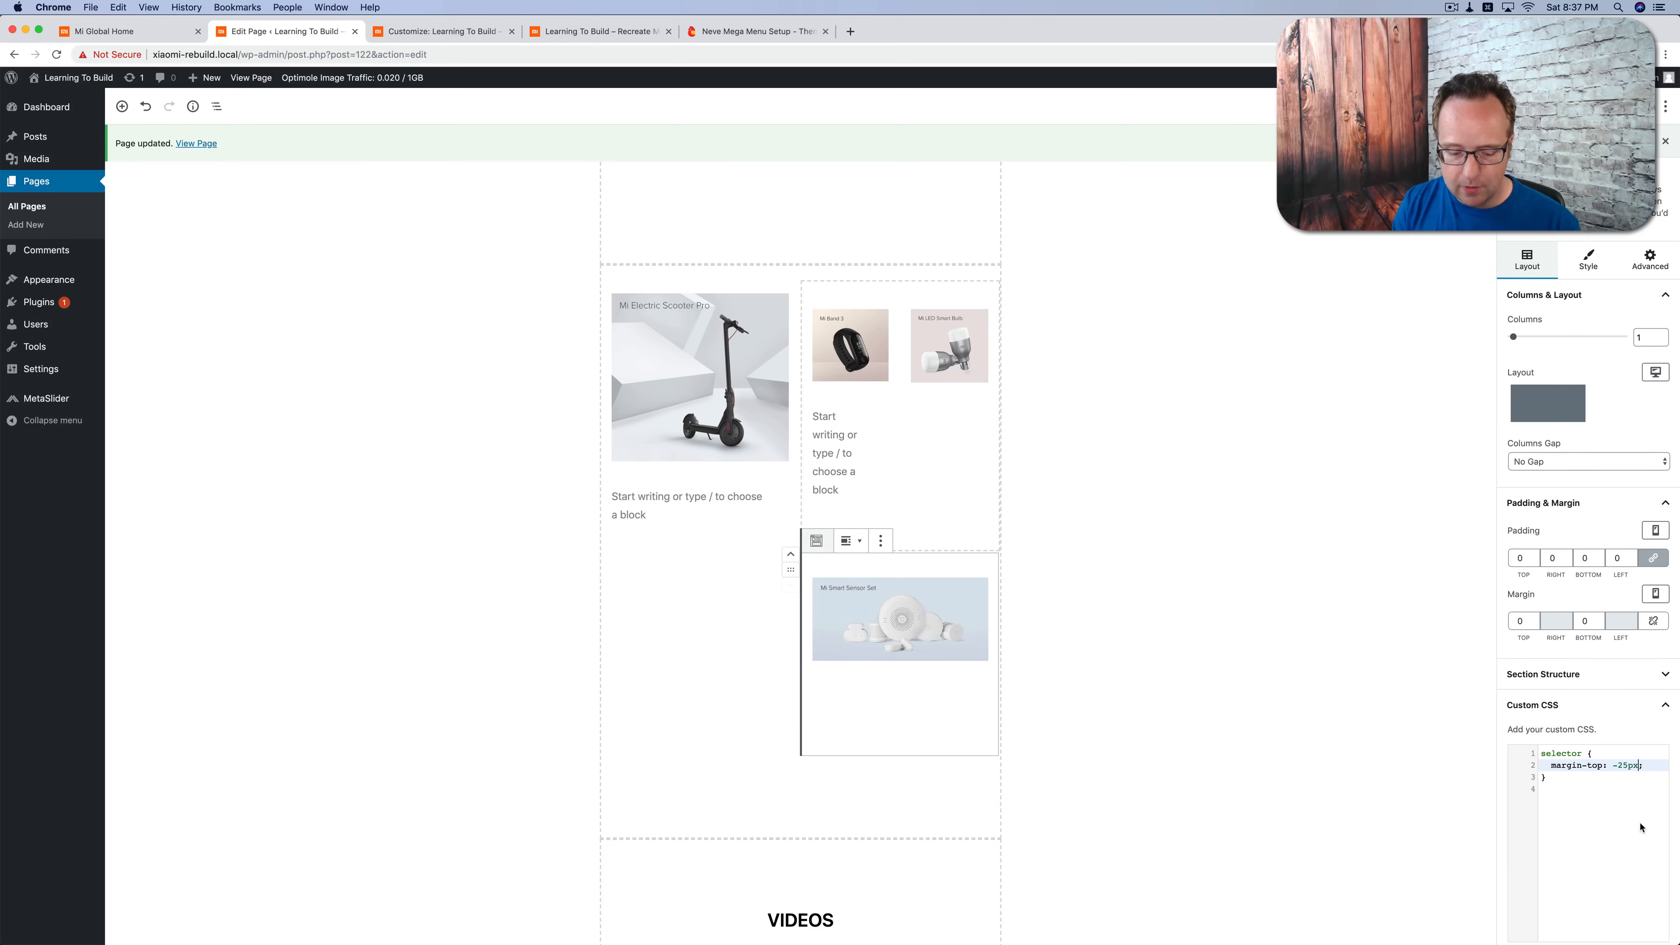
{"action": "type", "text": "!importan"}
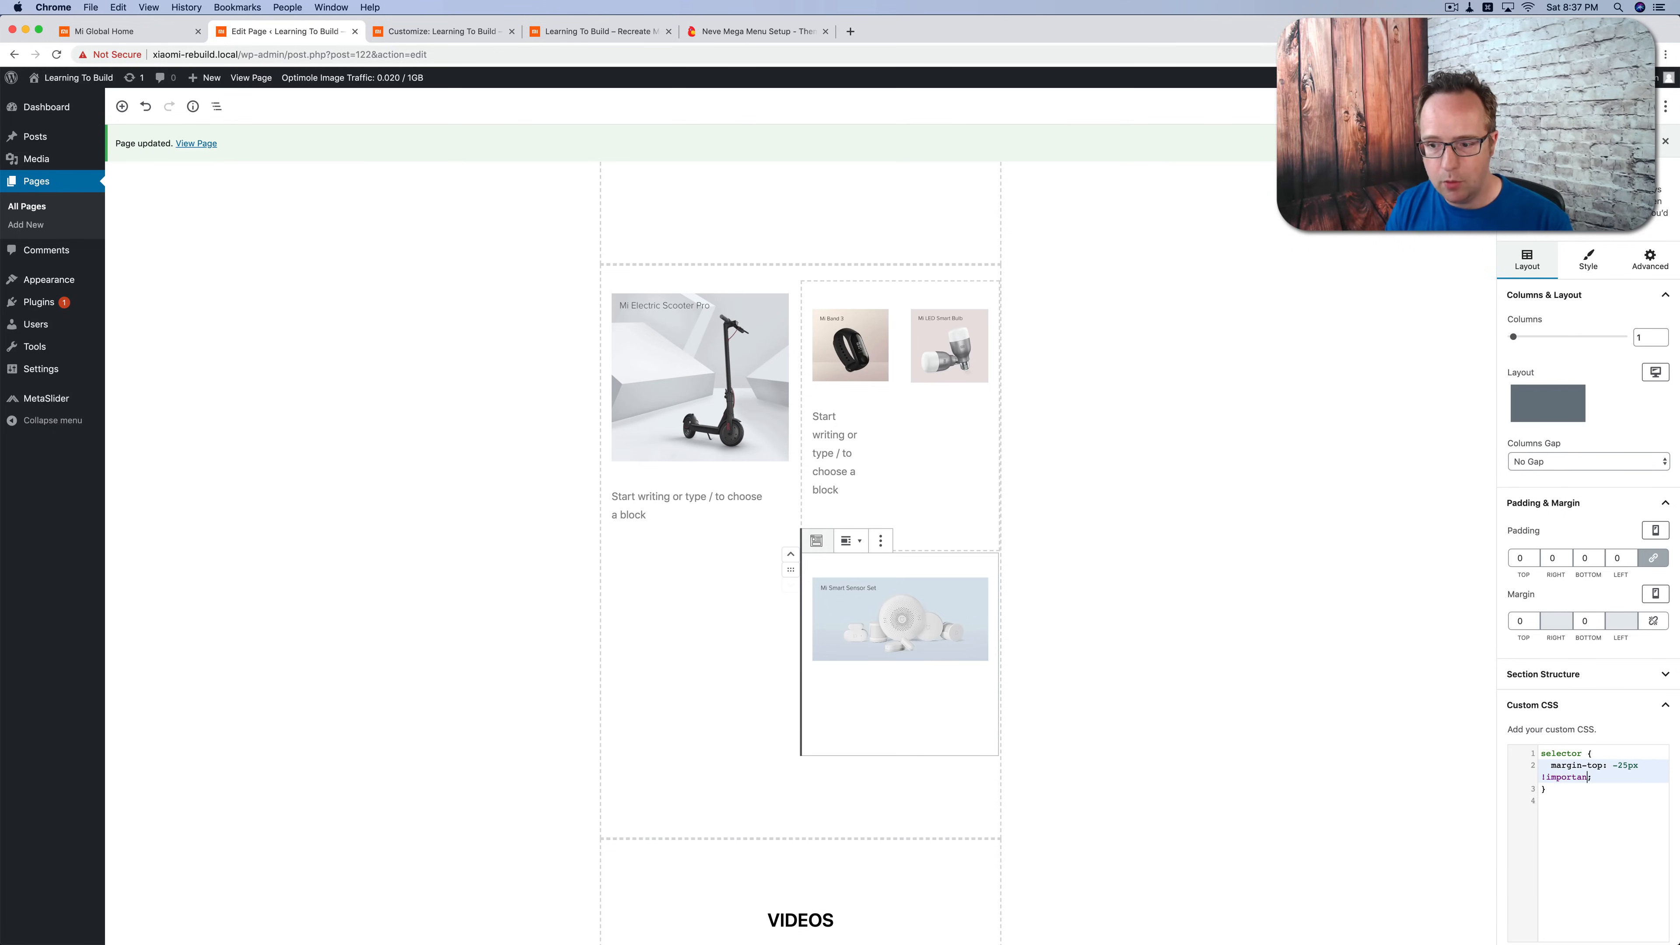
{"action": "type", "text": "t"}
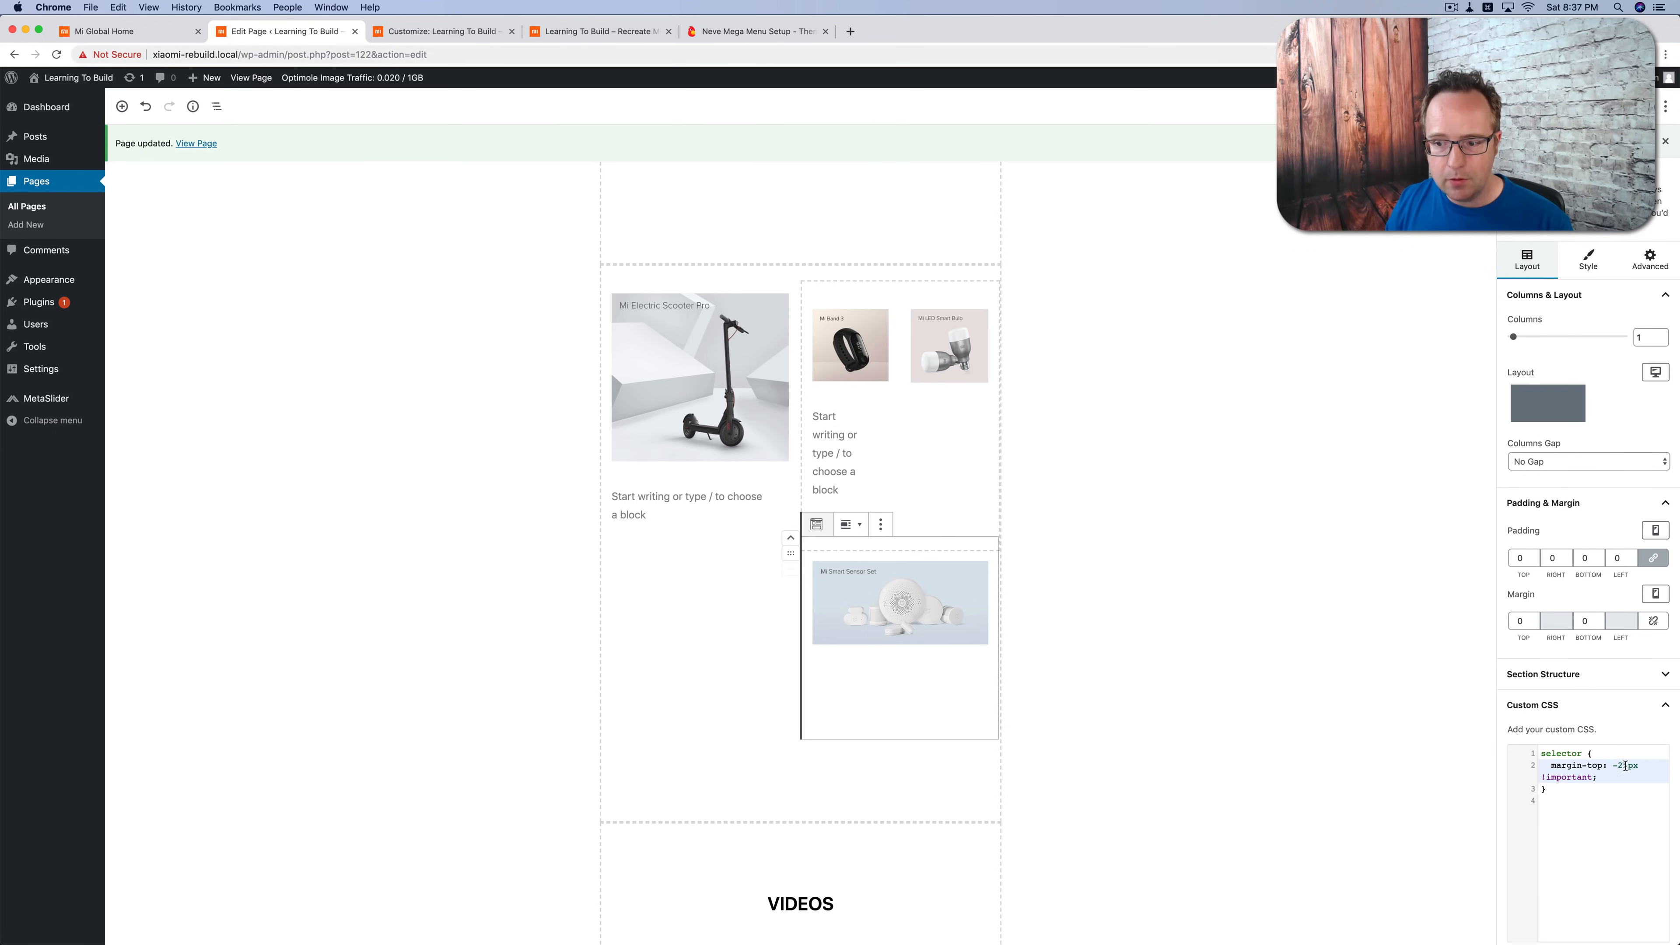
{"action": "left_click_drag", "start_coordinate": [1637, 765], "coordinate": [1611, 765]}
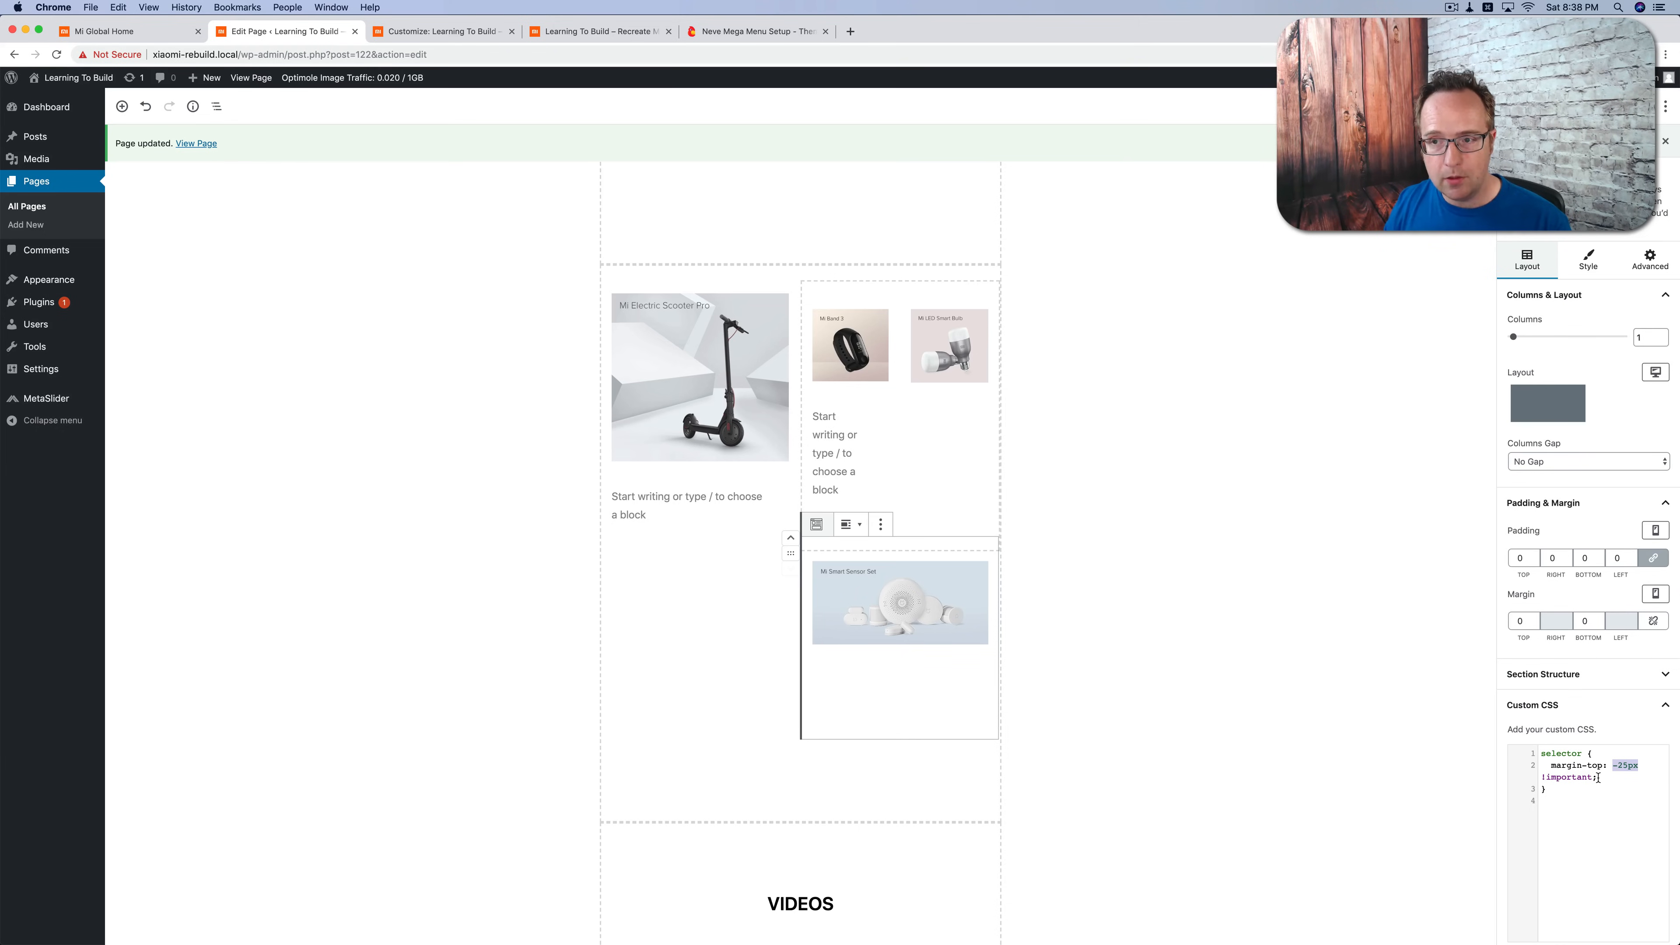
Step: Reload the live homepage and compare its Star Products grid with the original Mi Global page
{"action": "left_click", "coordinate": [585, 31]}
{"action": "key", "text": "super+r"}
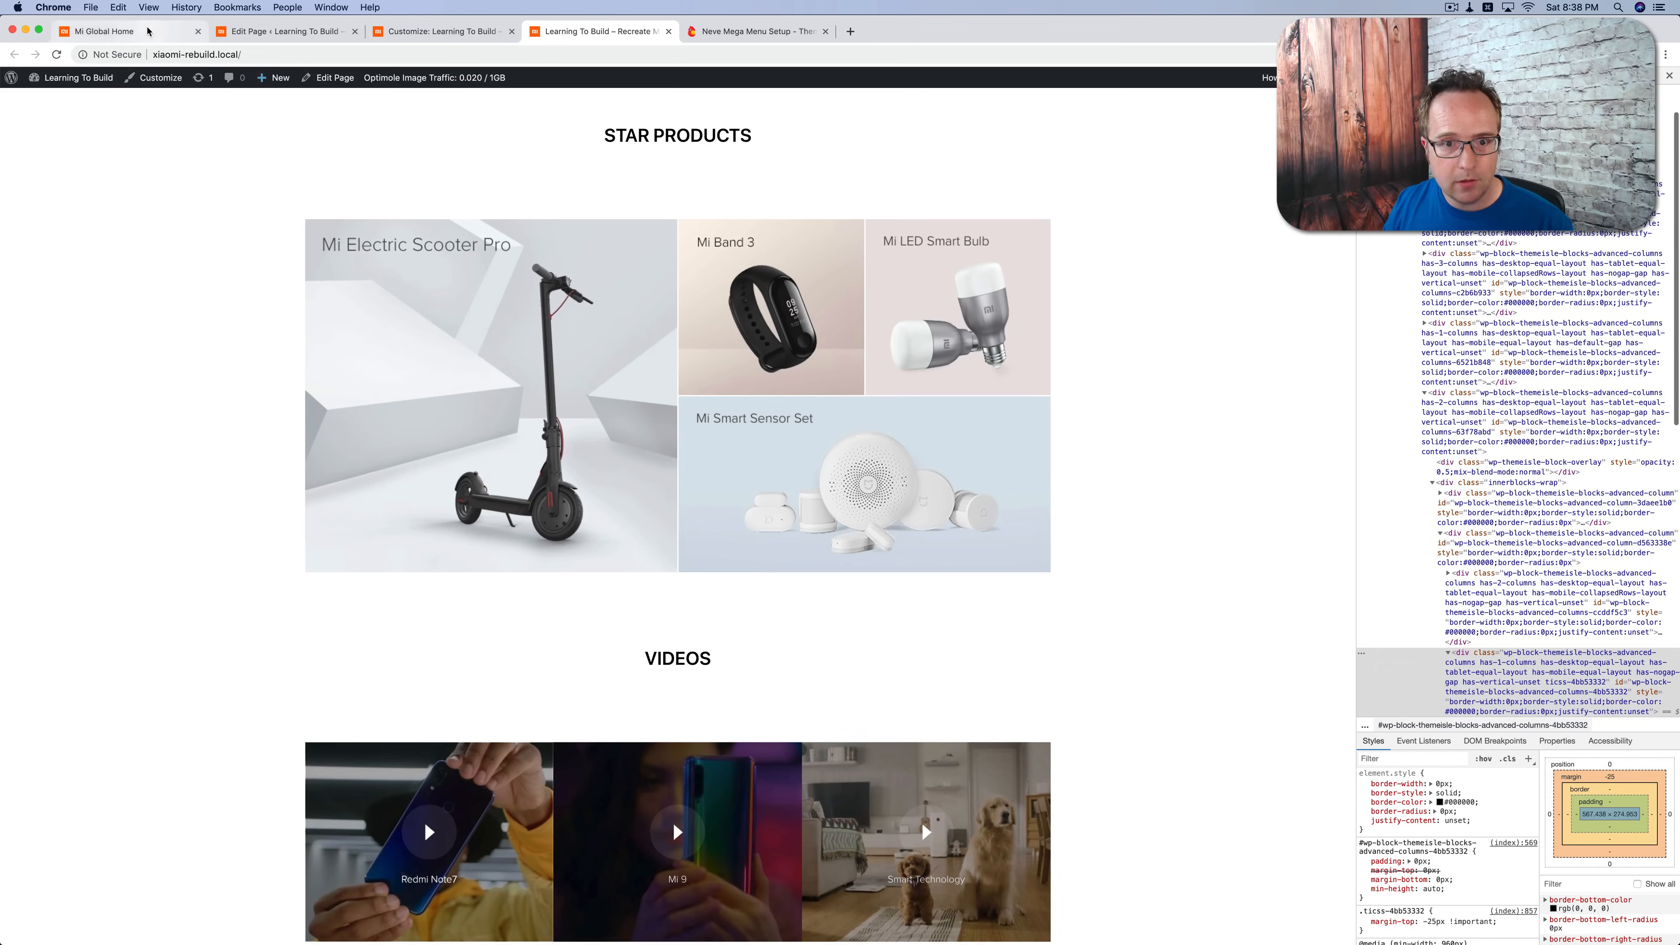
{"action": "left_click", "coordinate": [119, 31]}
{"action": "scroll", "coordinate": [969, 581], "scroll_direction": "down", "scroll_amount": 3}
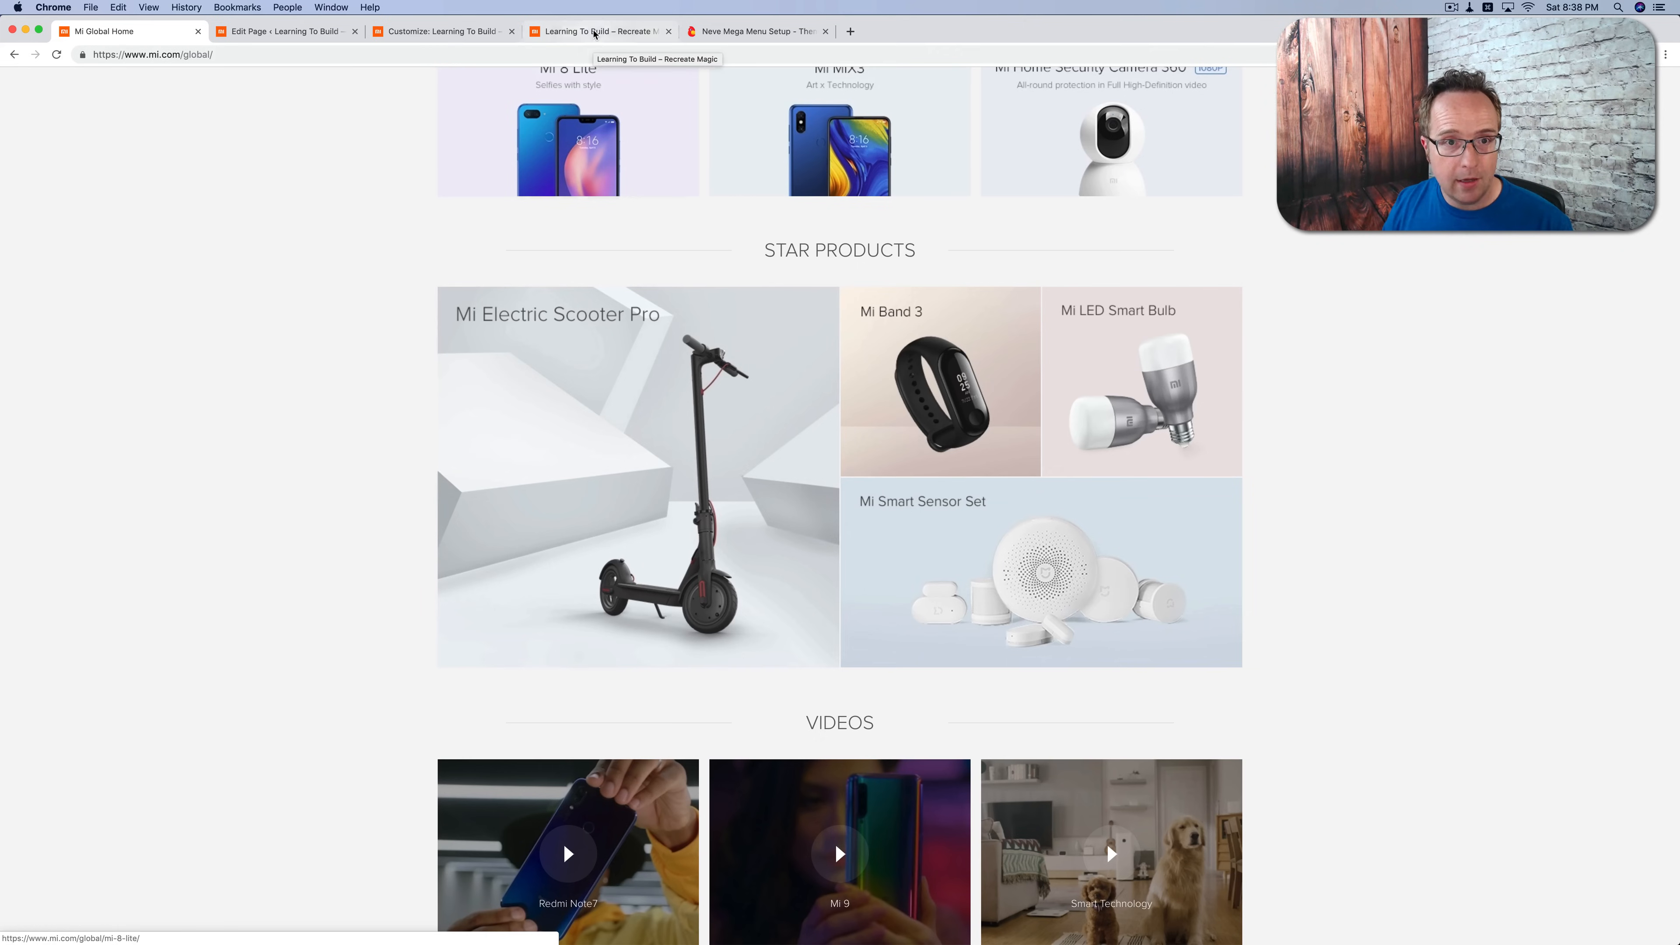
{"action": "left_click", "coordinate": [594, 31]}
Step: In the page editor, link the Mi Electric Scooter Pro image to the custom URL #
{"action": "left_click", "coordinate": [285, 31]}
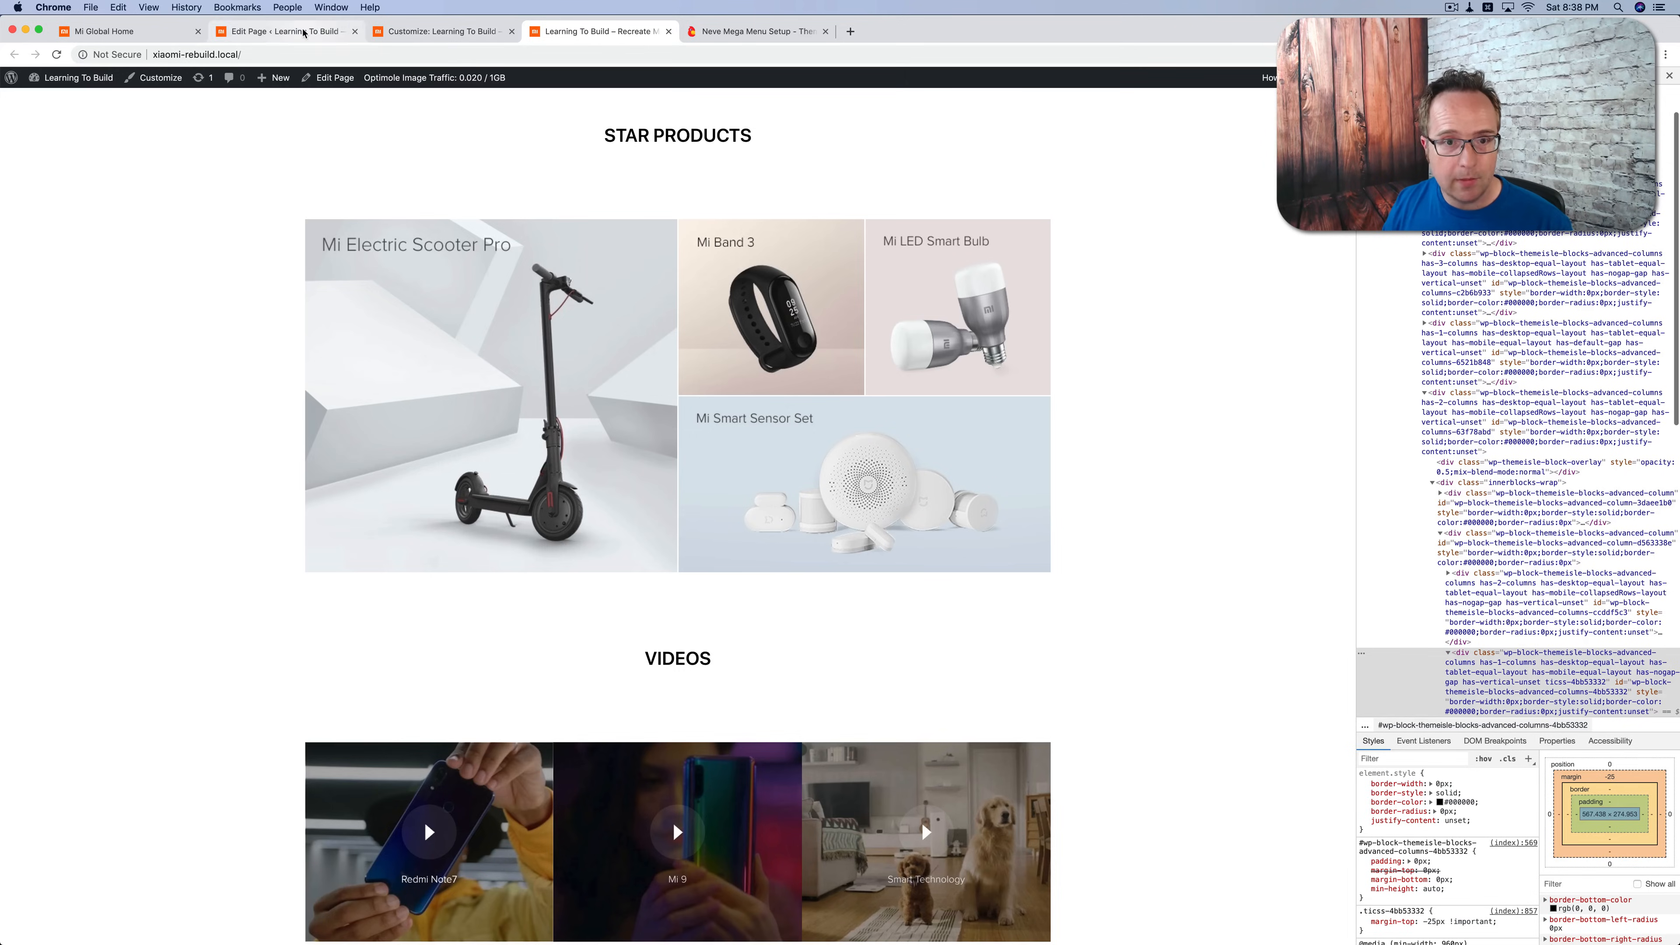
{"action": "left_click", "coordinate": [656, 394]}
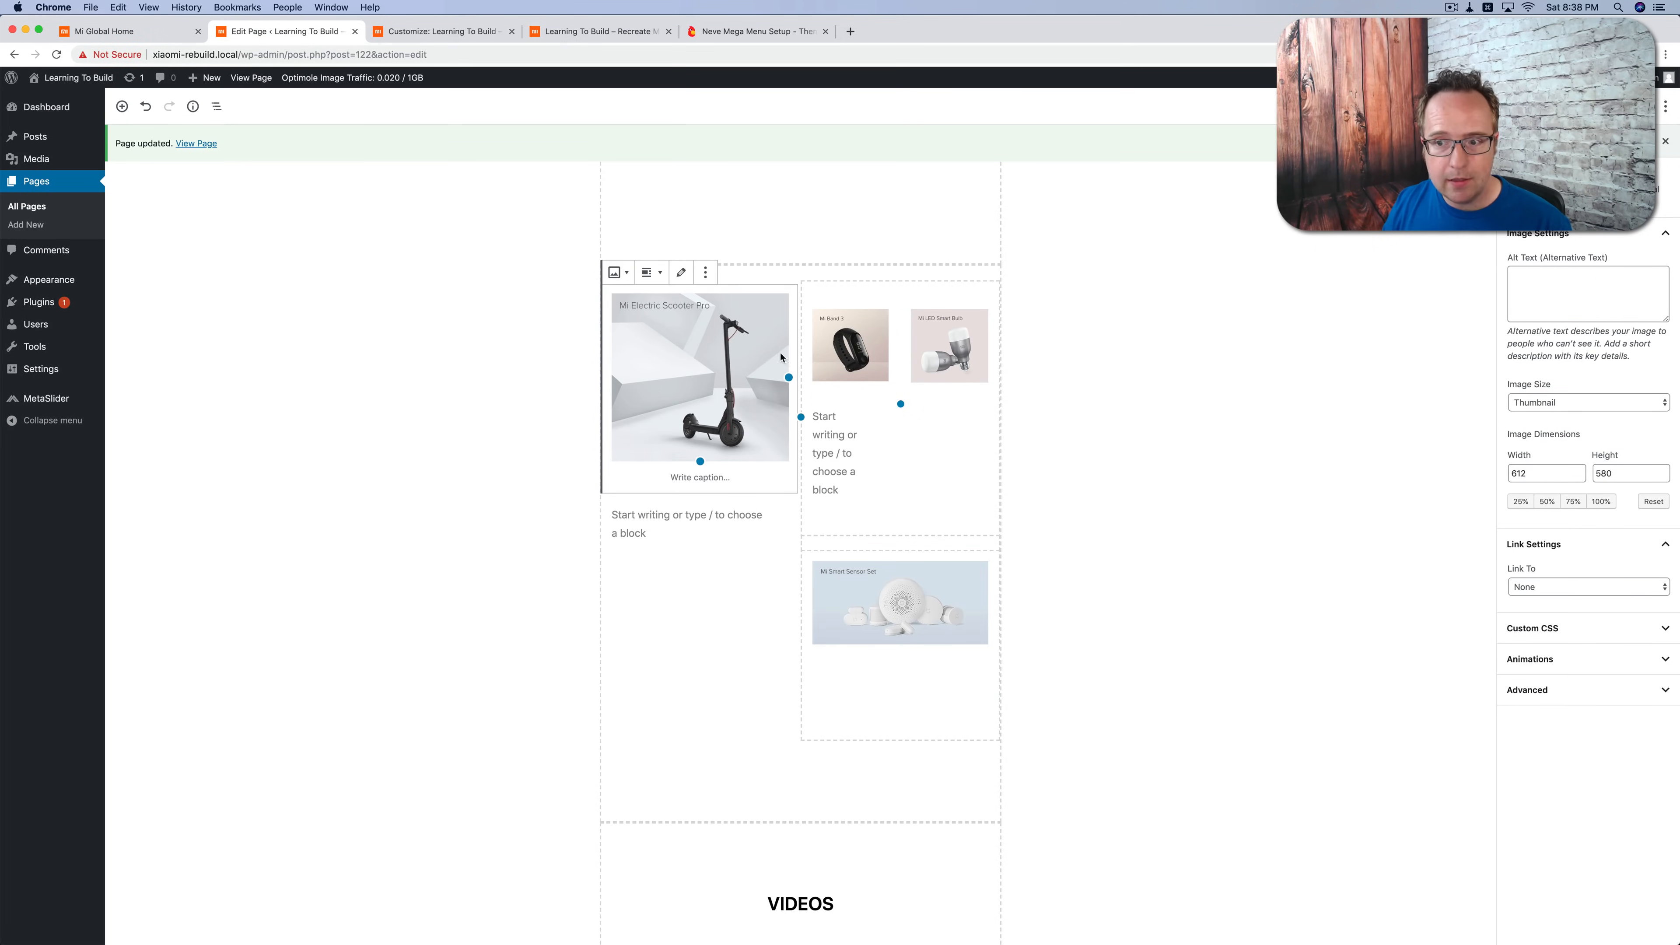
{"action": "left_click", "coordinate": [1542, 587]}
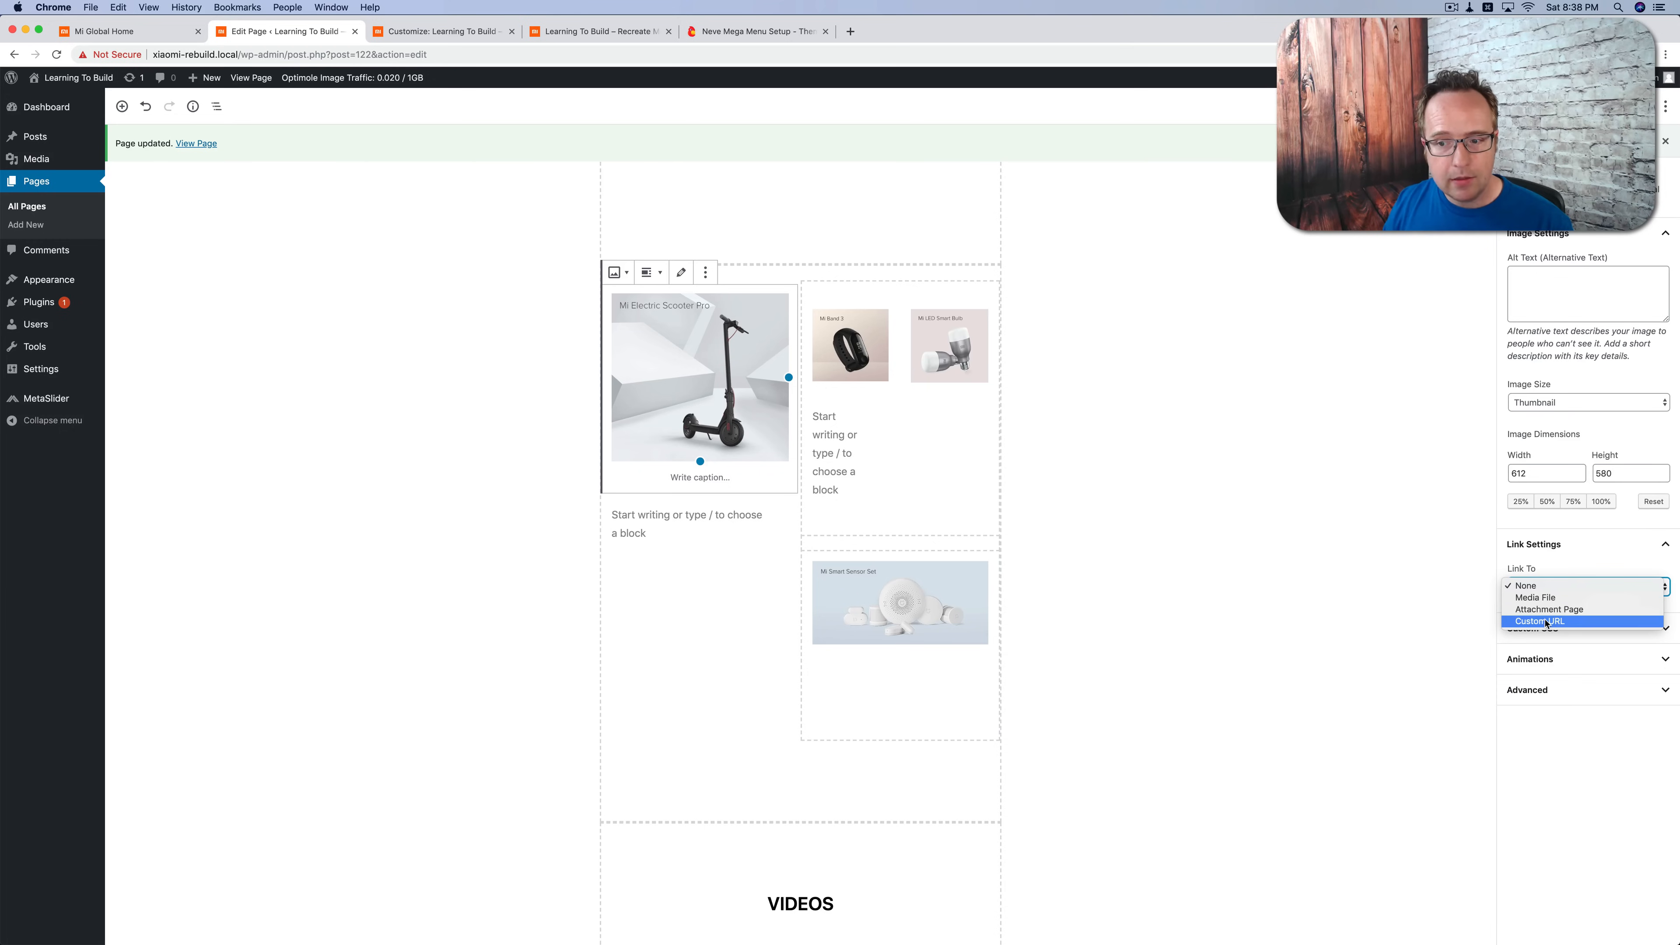
{"action": "left_click", "coordinate": [1546, 622]}
{"action": "left_click", "coordinate": [1533, 637]}
{"action": "type", "text": "#"}
Step: Link the Mi Band 3 image to the custom URL #
{"action": "left_click", "coordinate": [860, 358]}
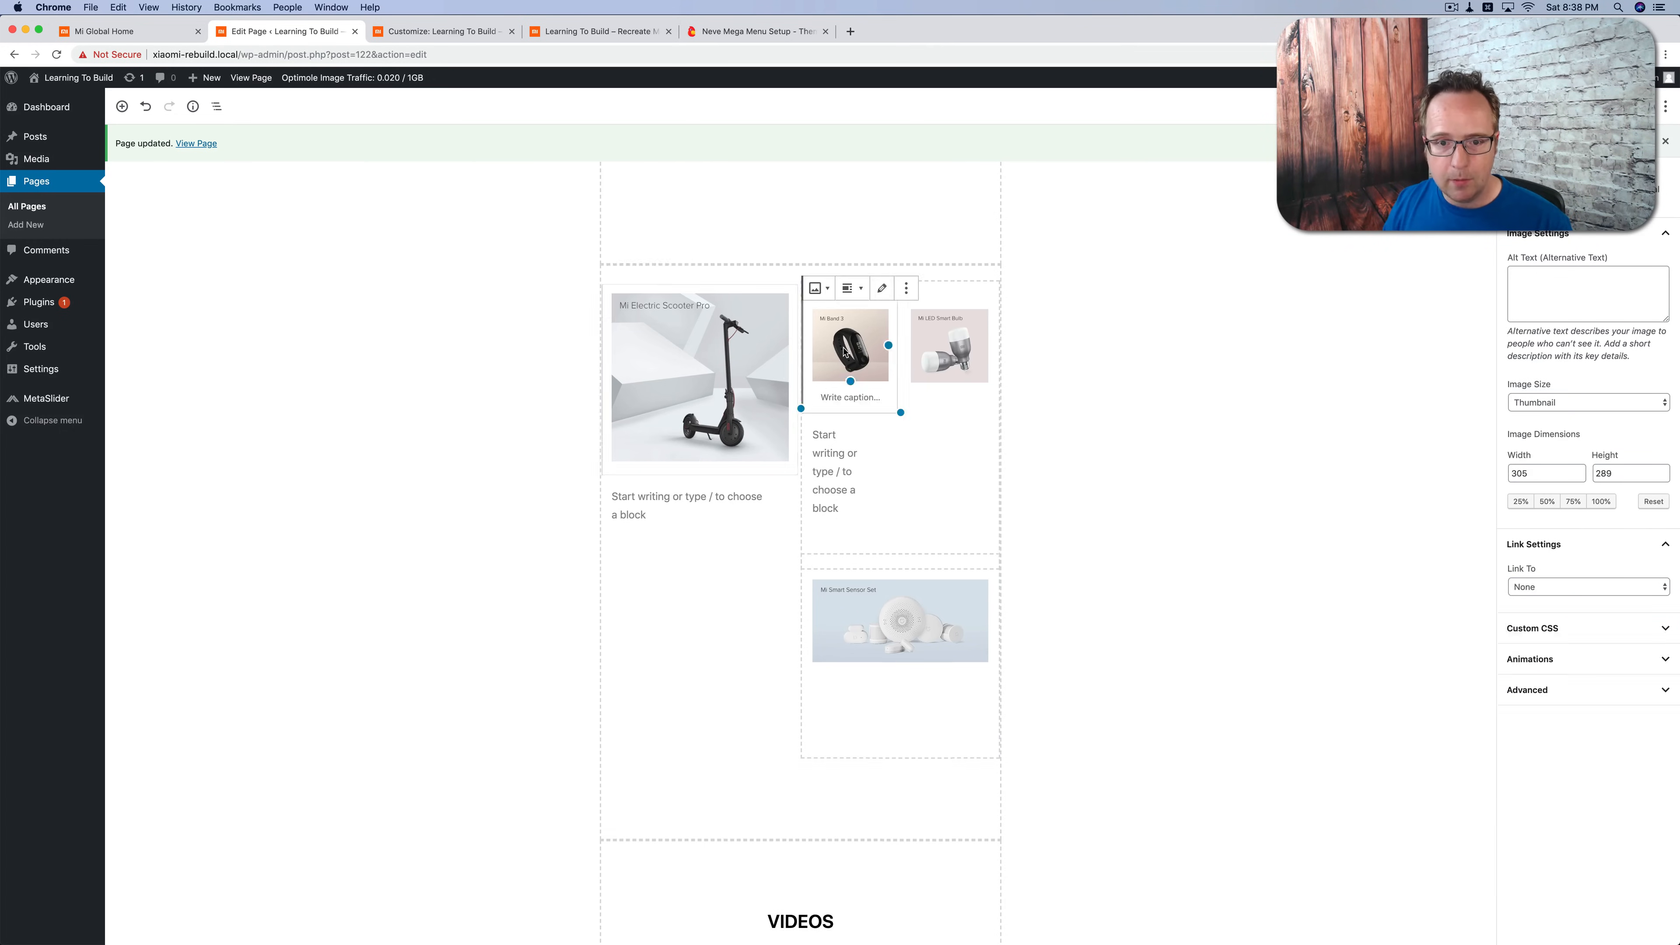
{"action": "left_click", "coordinate": [1575, 586]}
{"action": "left_click", "coordinate": [1547, 623]}
{"action": "left_click", "coordinate": [1525, 636]}
{"action": "type", "text": "#"}
Step: Link the Mi LED Smart Bulb image to the custom URL #
{"action": "left_click", "coordinate": [949, 348]}
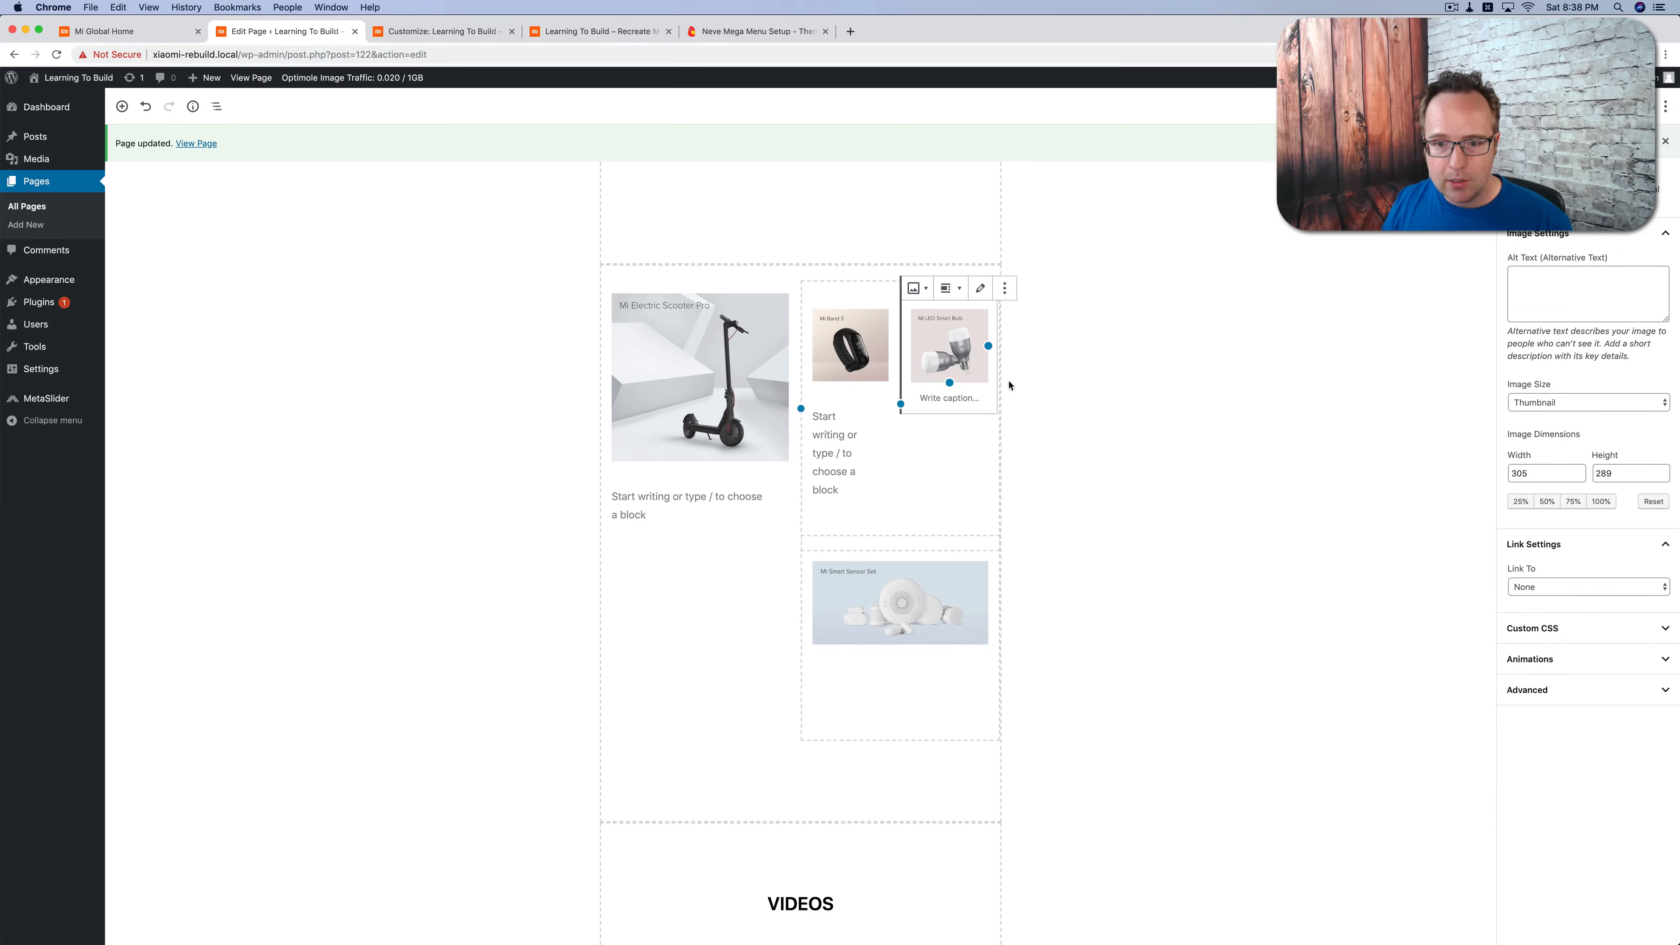
{"action": "left_click", "coordinate": [1575, 587]}
{"action": "left_click", "coordinate": [1541, 621]}
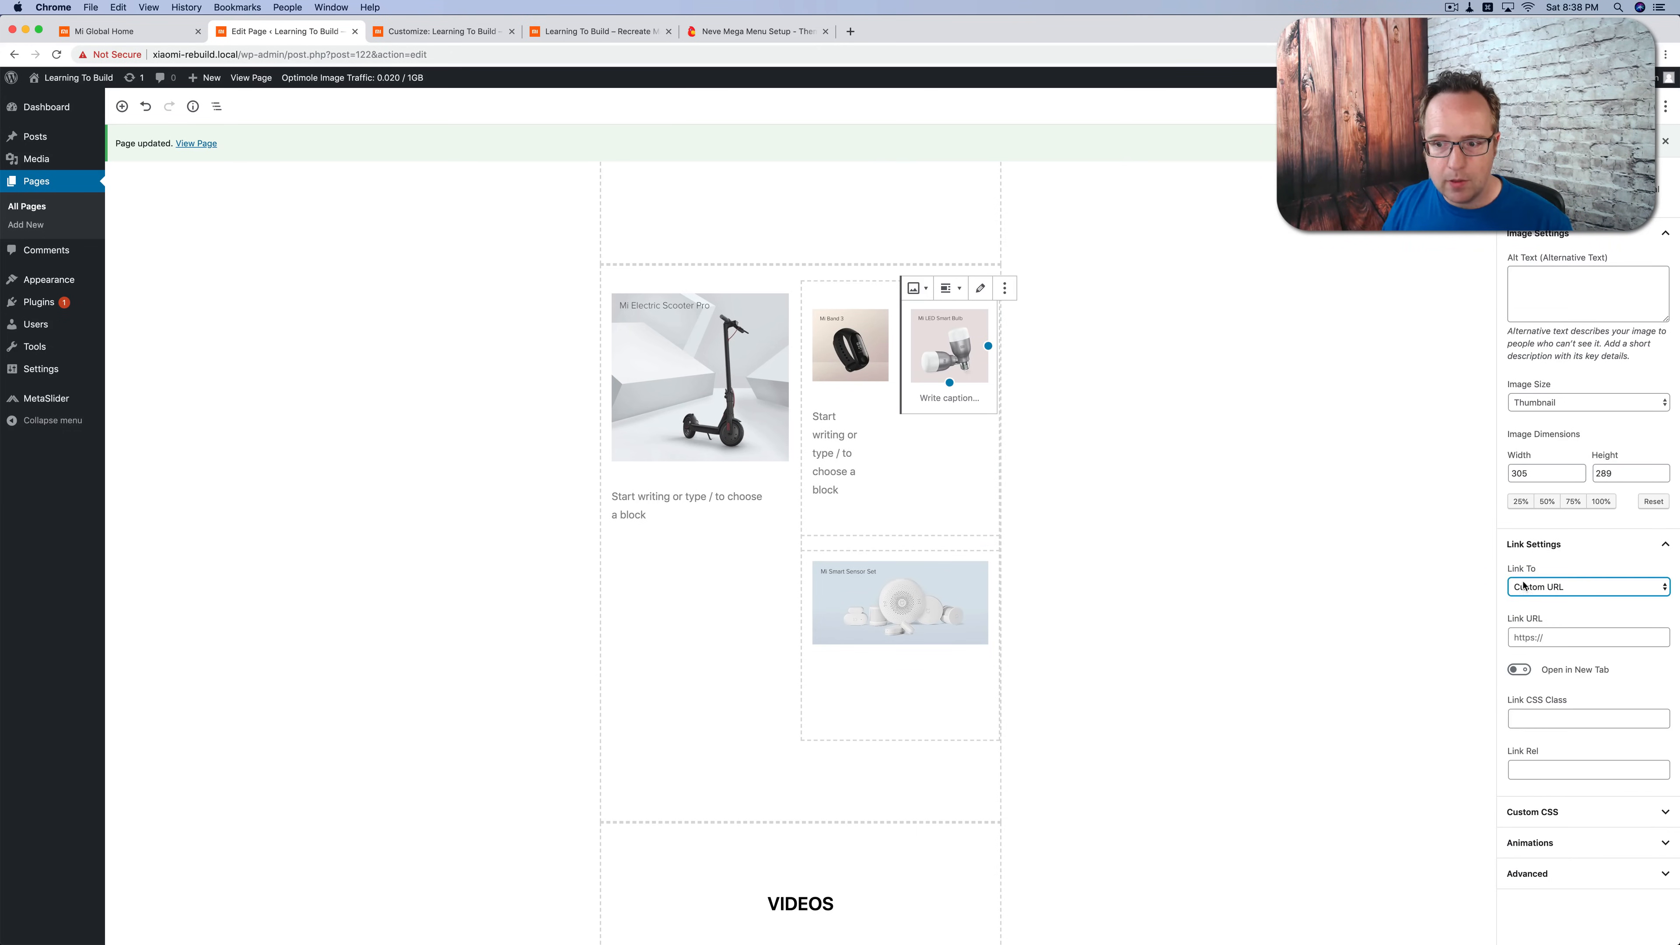
{"action": "left_click", "coordinate": [1539, 637]}
{"action": "type", "text": "#"}
Step: Link the Mi Smart Sensor Set image to the custom URL #
{"action": "left_click", "coordinate": [930, 629]}
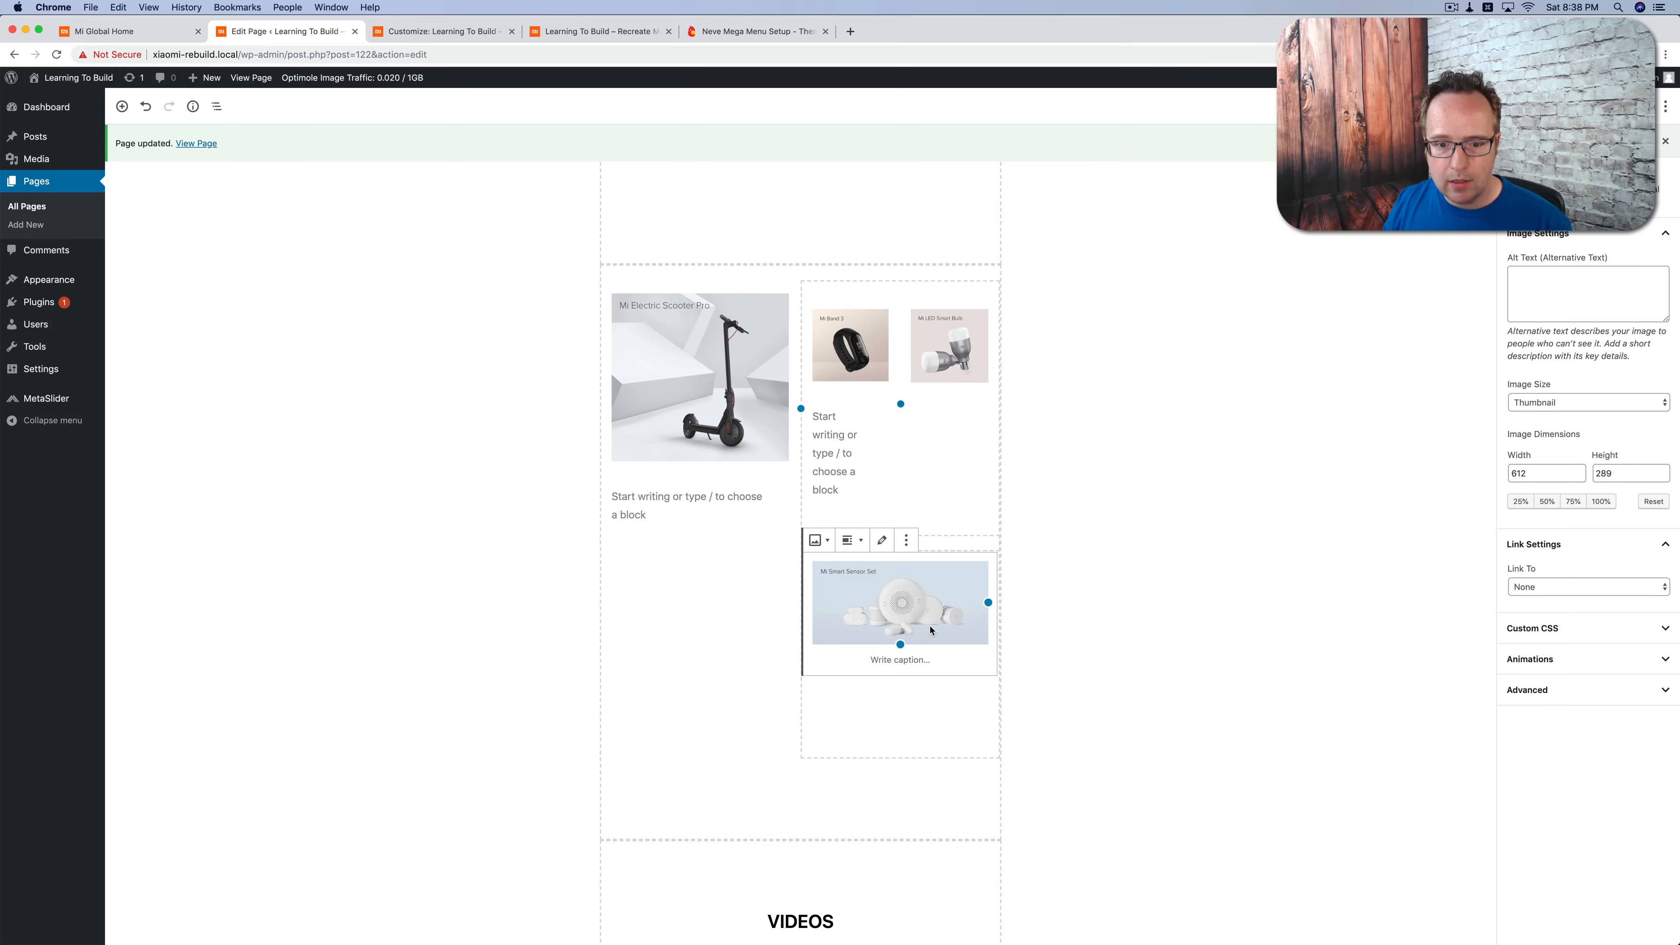
{"action": "left_click", "coordinate": [1513, 585]}
{"action": "left_click", "coordinate": [1541, 622]}
{"action": "left_click", "coordinate": [1538, 587]}
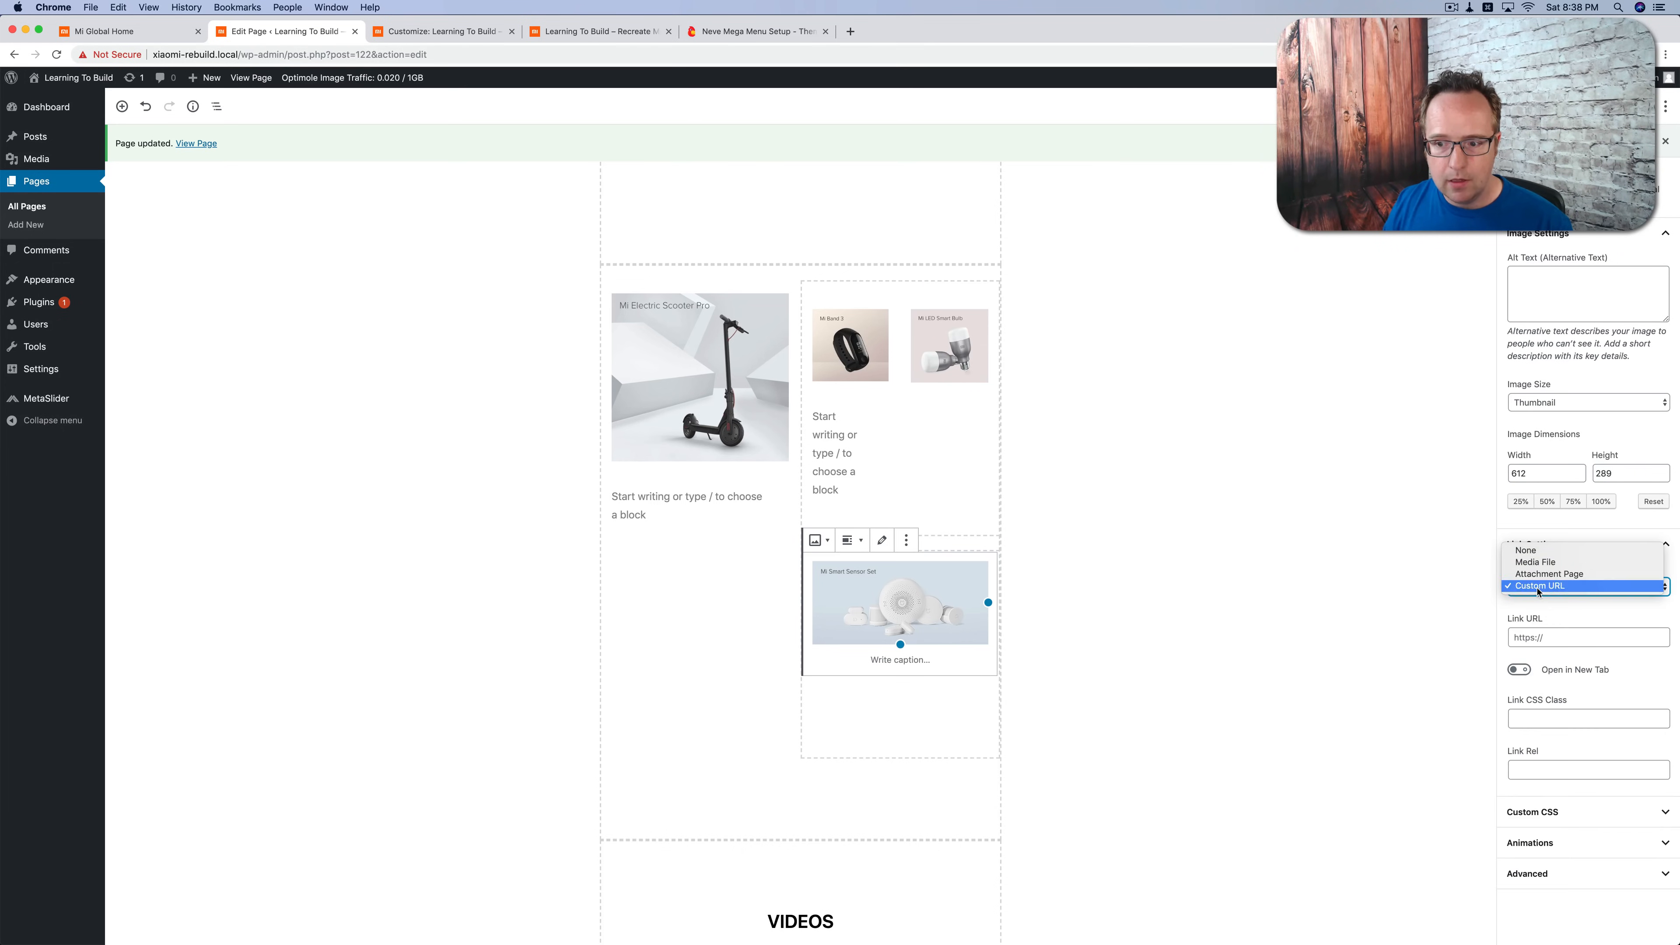
{"action": "left_click", "coordinate": [1538, 588]}
{"action": "left_click", "coordinate": [1534, 637]}
{"action": "type", "text": "#"}
Step: Save the page with the new image links and reload the live homepage
{"action": "key", "text": "super+s"}
{"action": "left_click", "coordinate": [585, 32]}
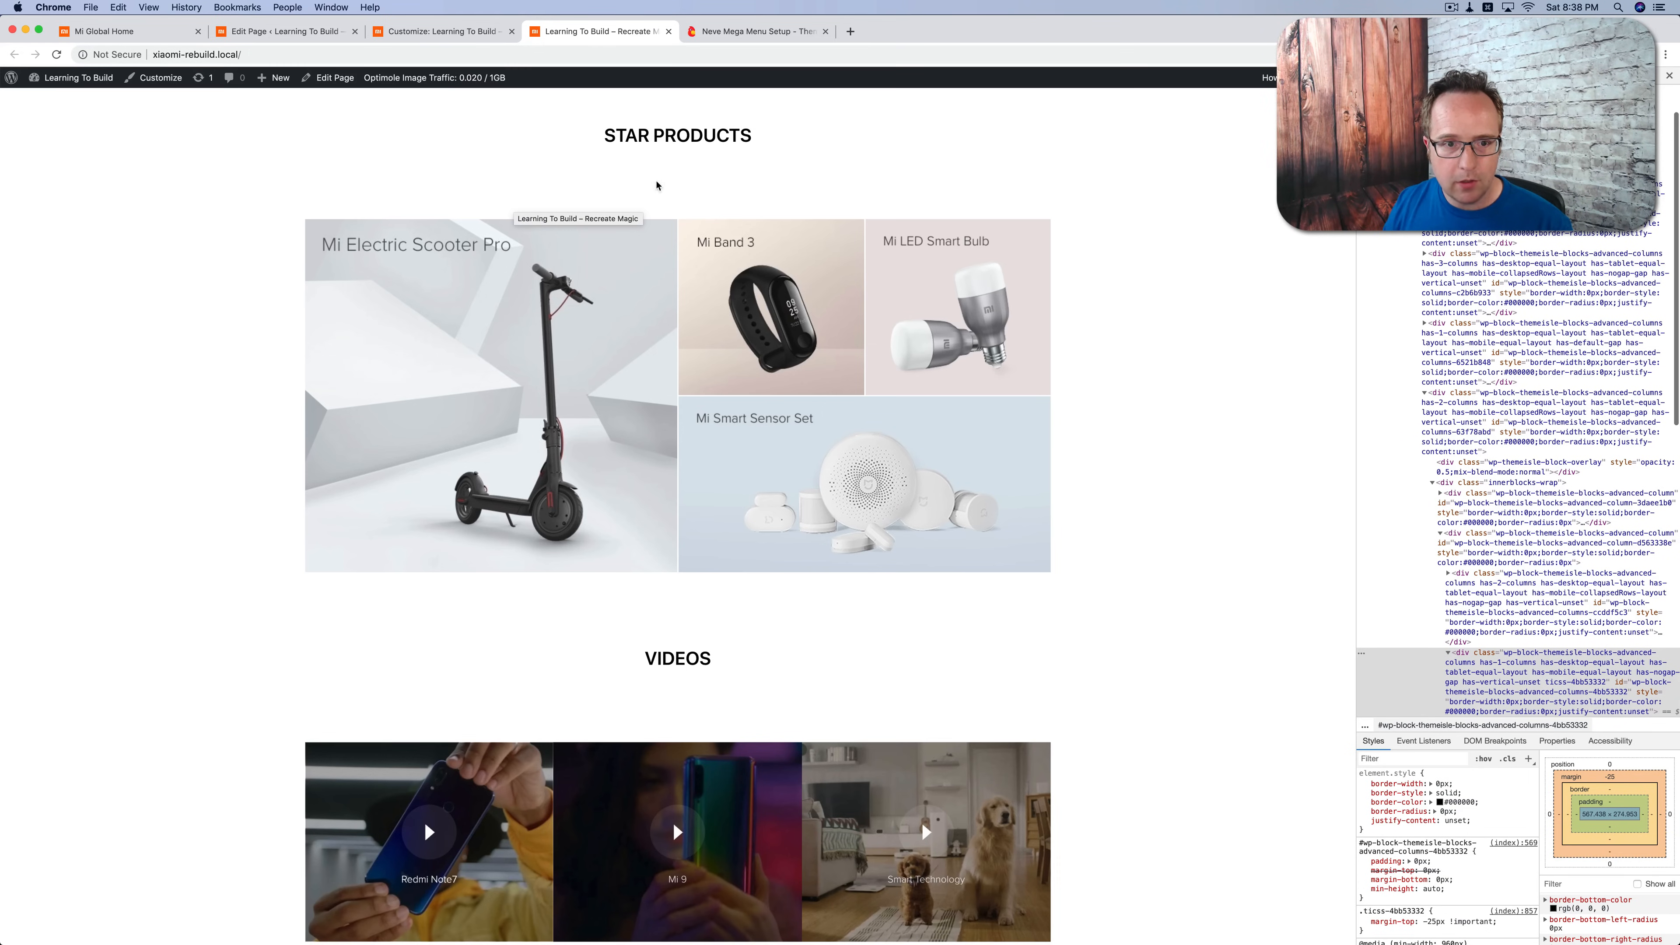
{"action": "key", "text": "super+r"}
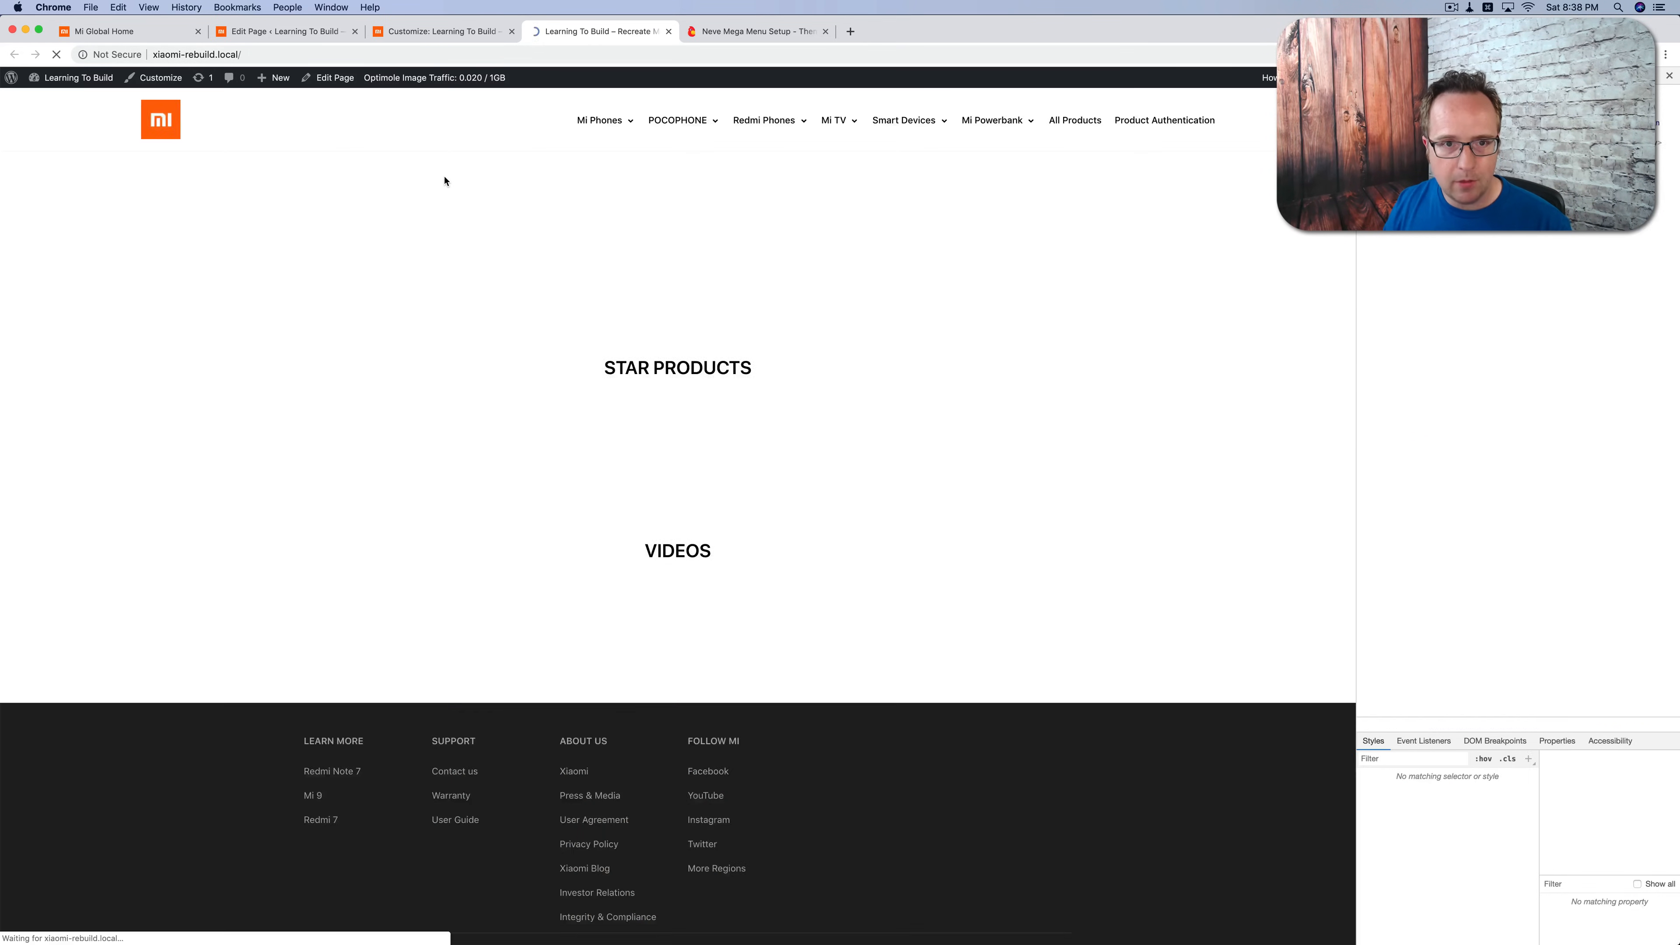
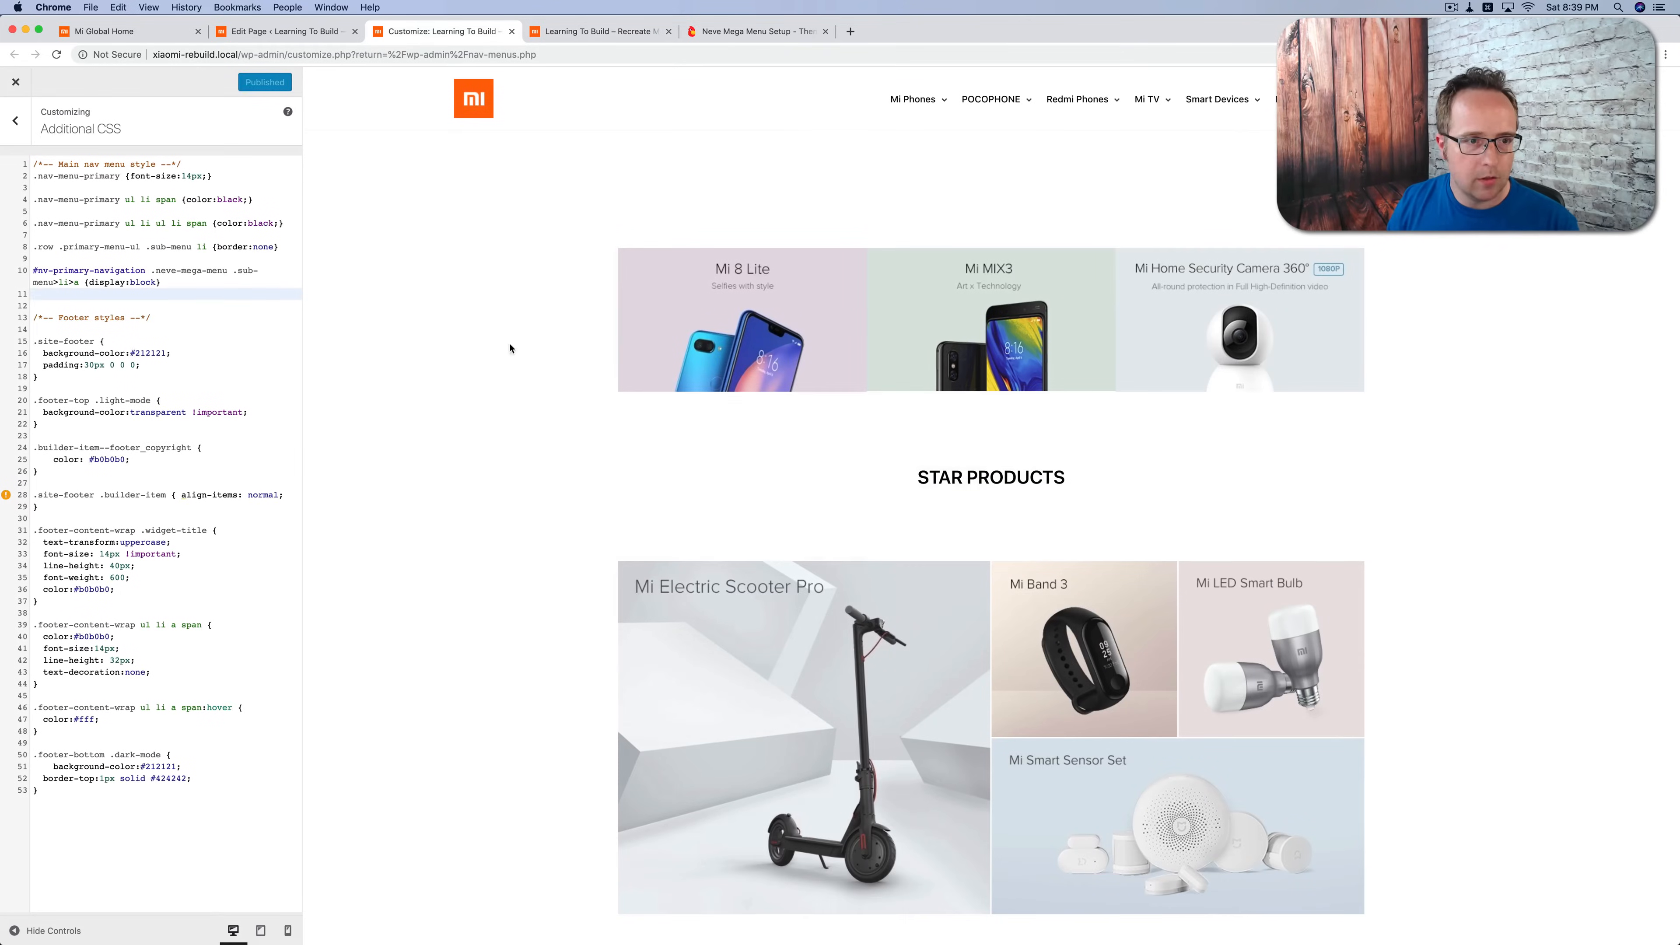
Step: Add a commented rule giving figure.wp-block-image img:hover a box-shadow of 0 8px 16px rgba(0,0,0,.18) above the footer styles, and publish it
{"action": "key", "text": "Return"}
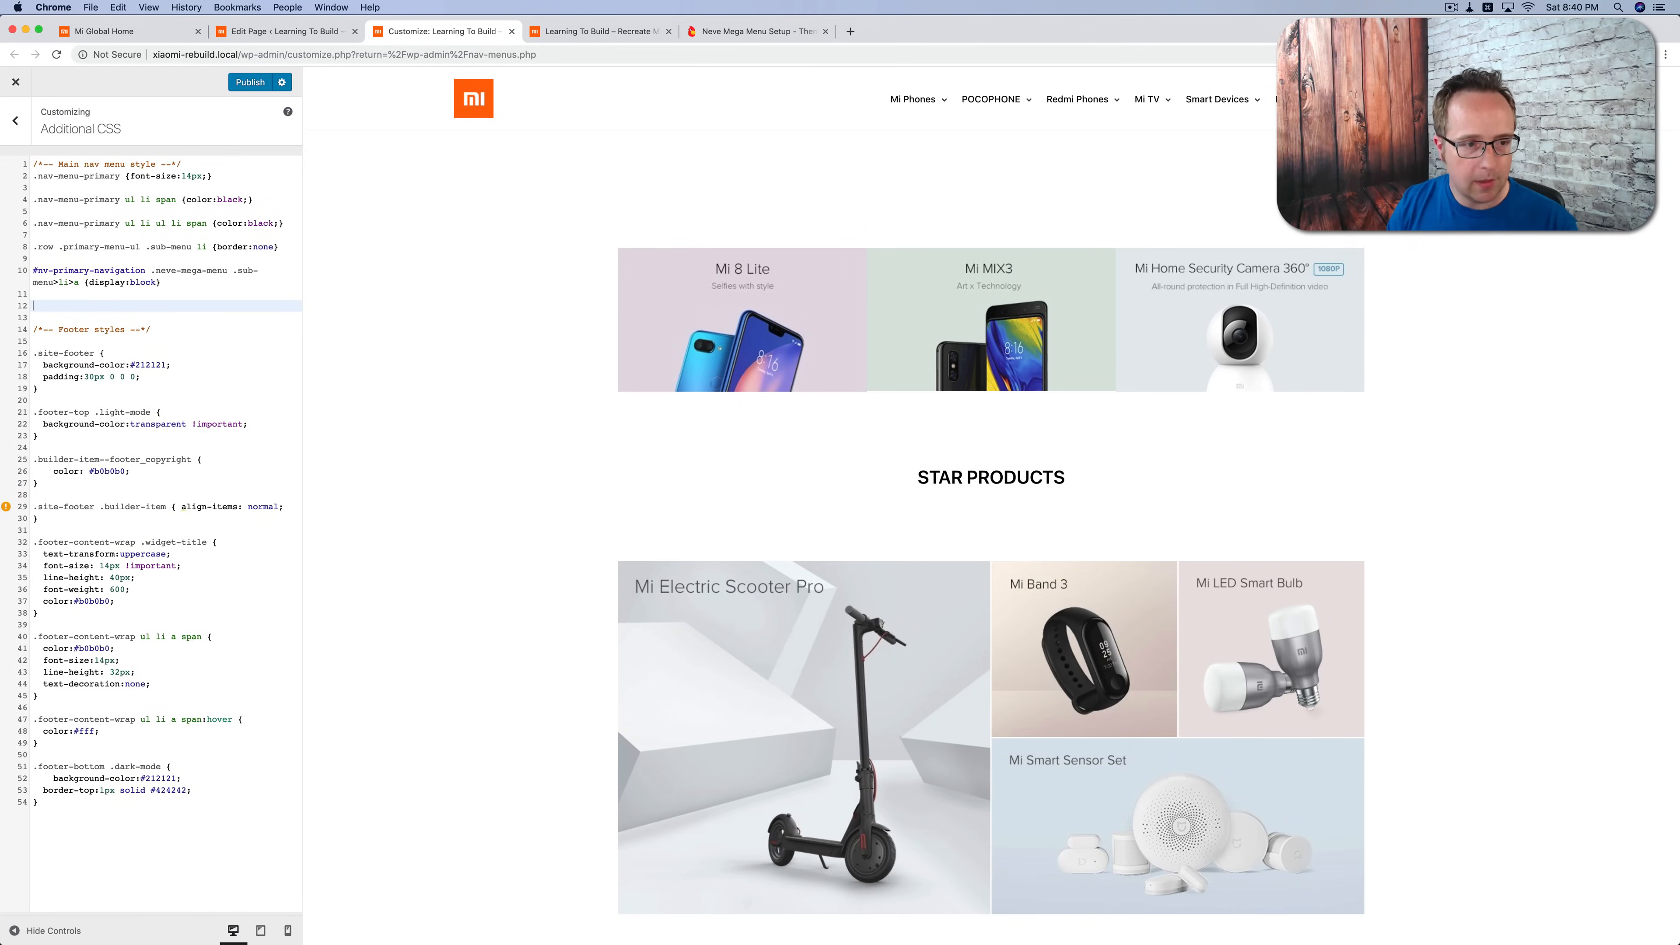
{"action": "type", "text": "/*-- add a shadow to images when hovered --*/ figure.wp-block-image img:hover {     box-shadow: 0 8px 16px rgba(0,0,0,.18);}"}
{"action": "left_click", "coordinate": [252, 83]}
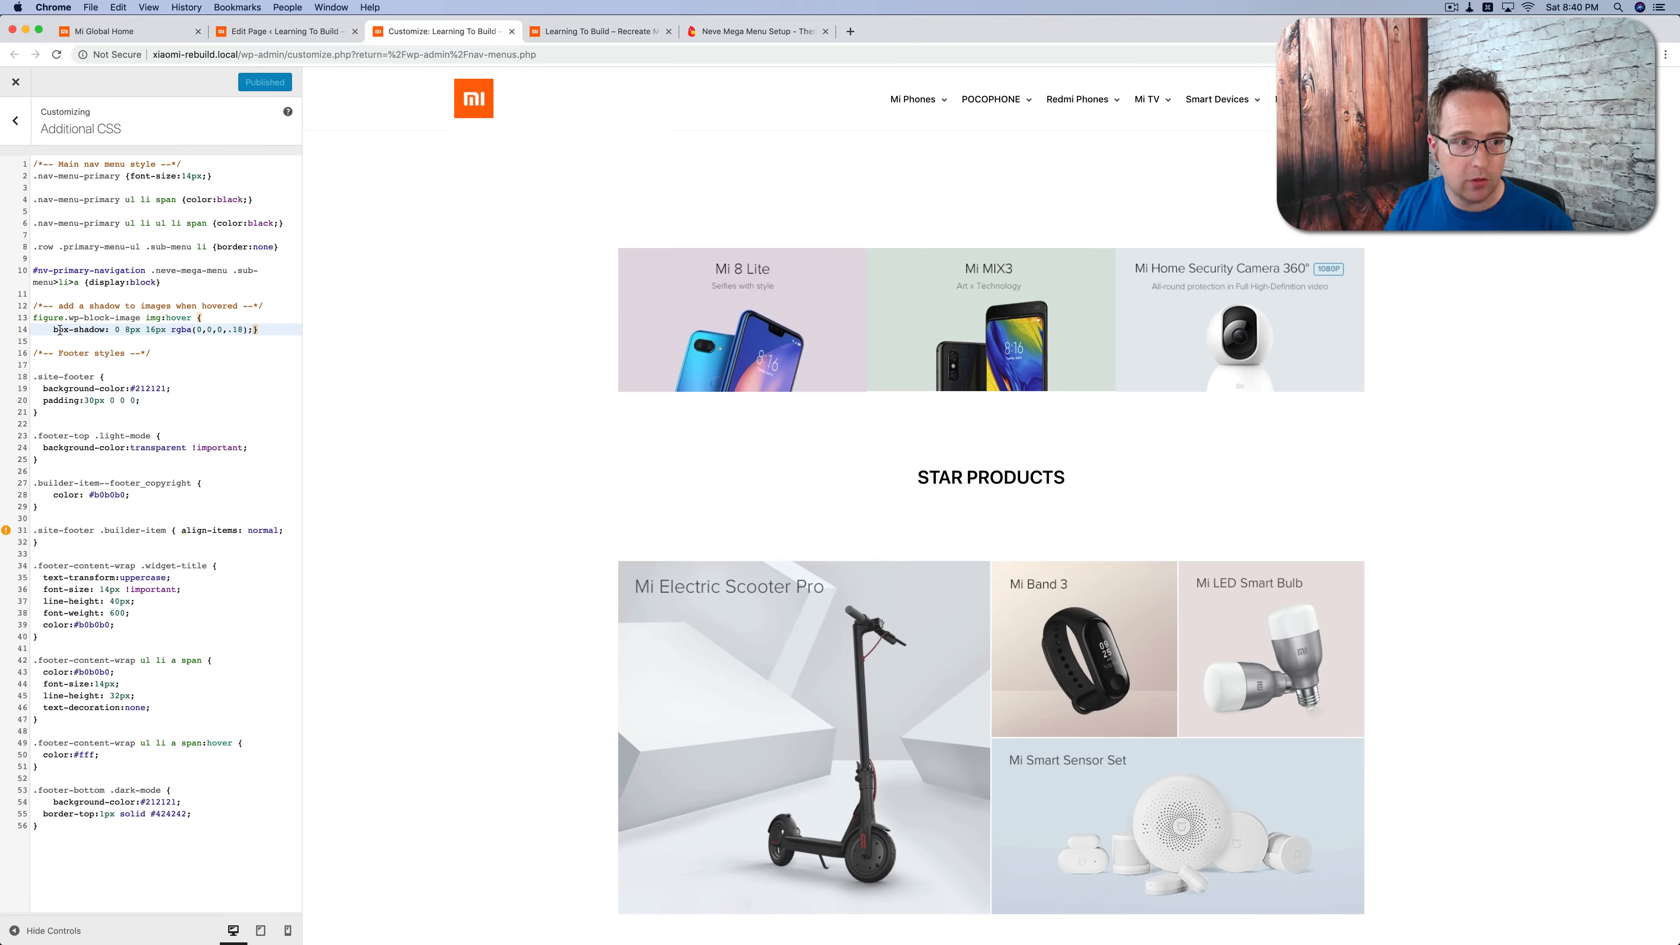
{"action": "left_click_drag", "start_coordinate": [38, 331], "coordinate": [258, 332]}
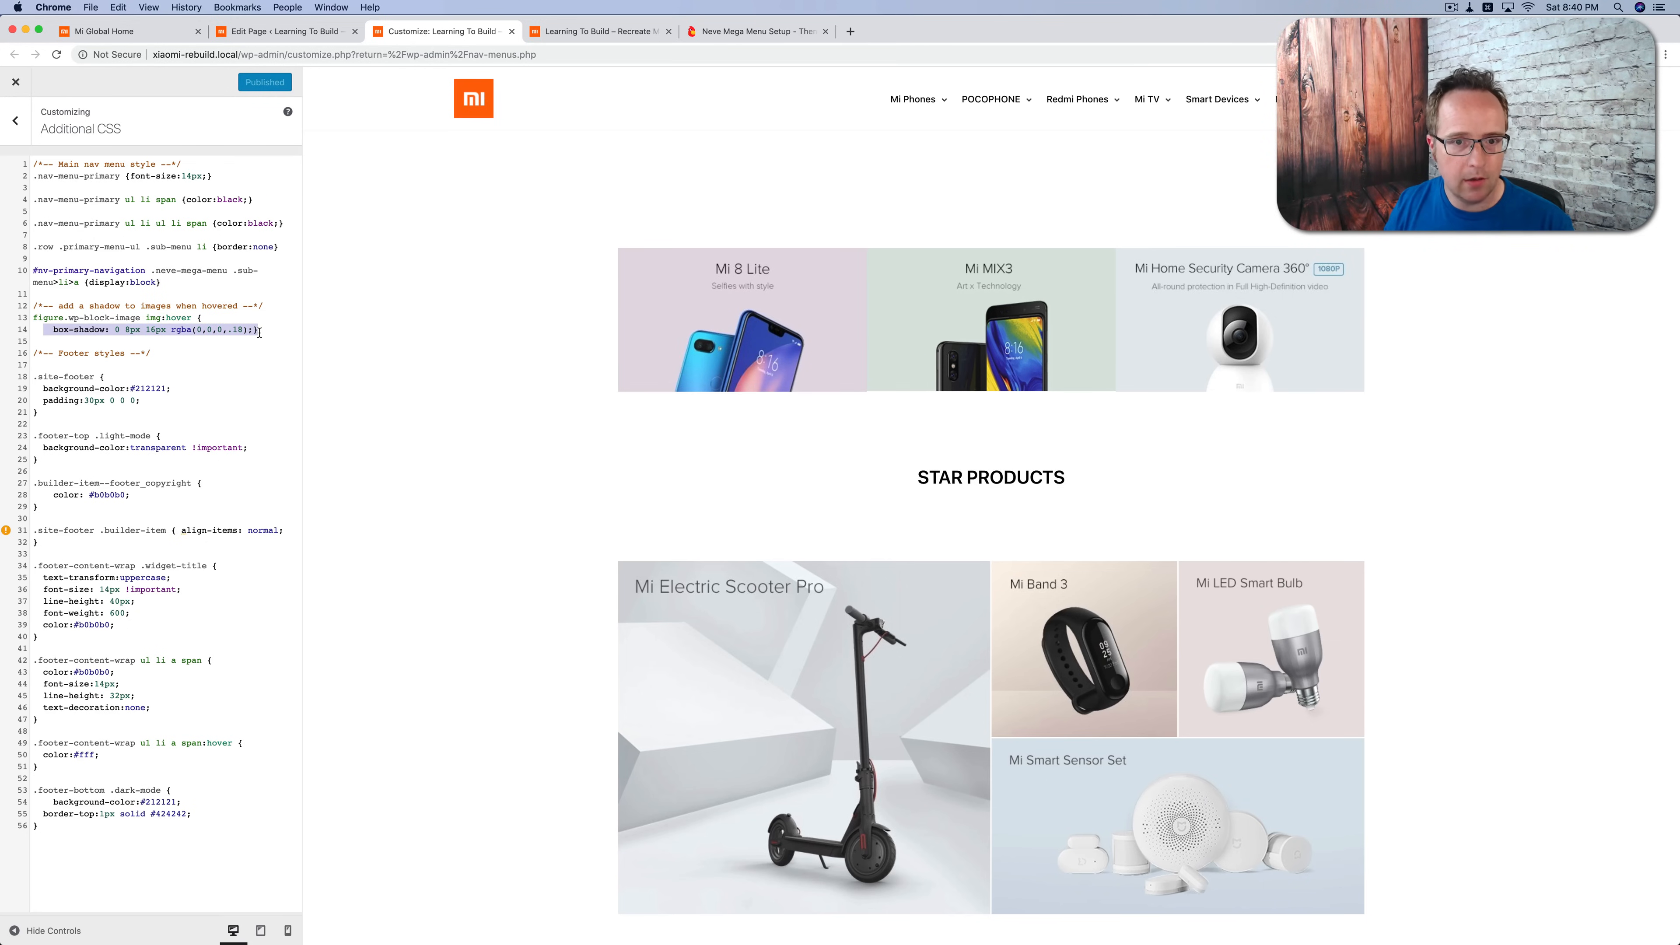
Step: Reload the rebuilt homepage and compare its Star Products section with the original Mi Global page
{"action": "left_click", "coordinate": [564, 33]}
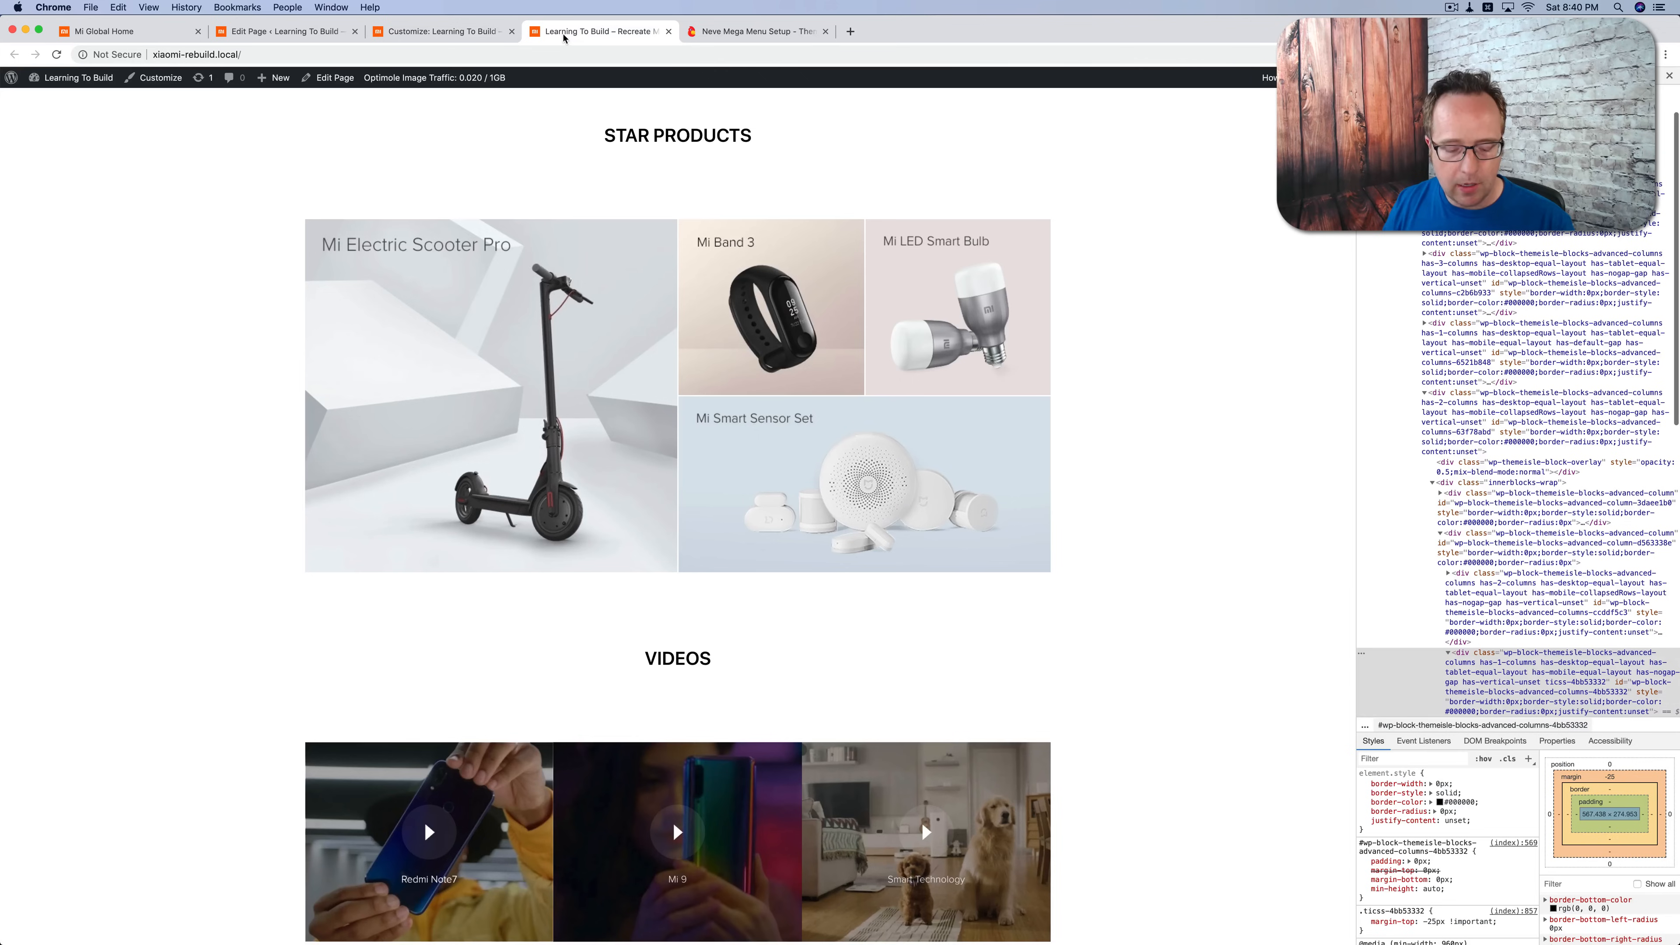
{"action": "key", "text": "super+r"}
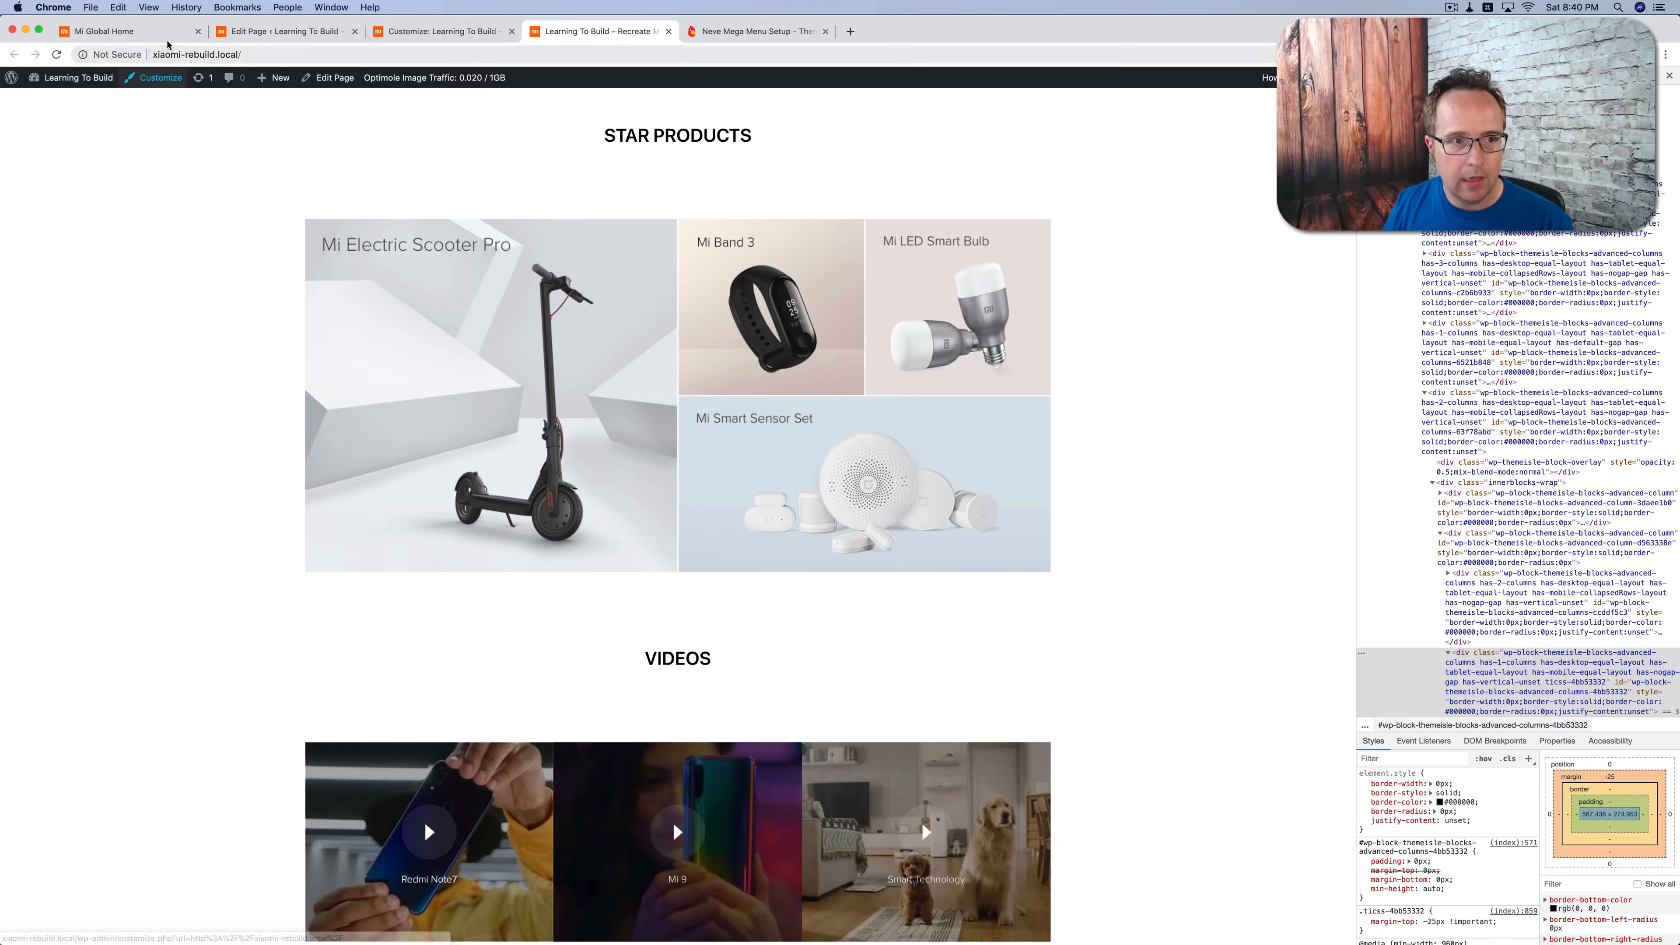
{"action": "left_click", "coordinate": [179, 32]}
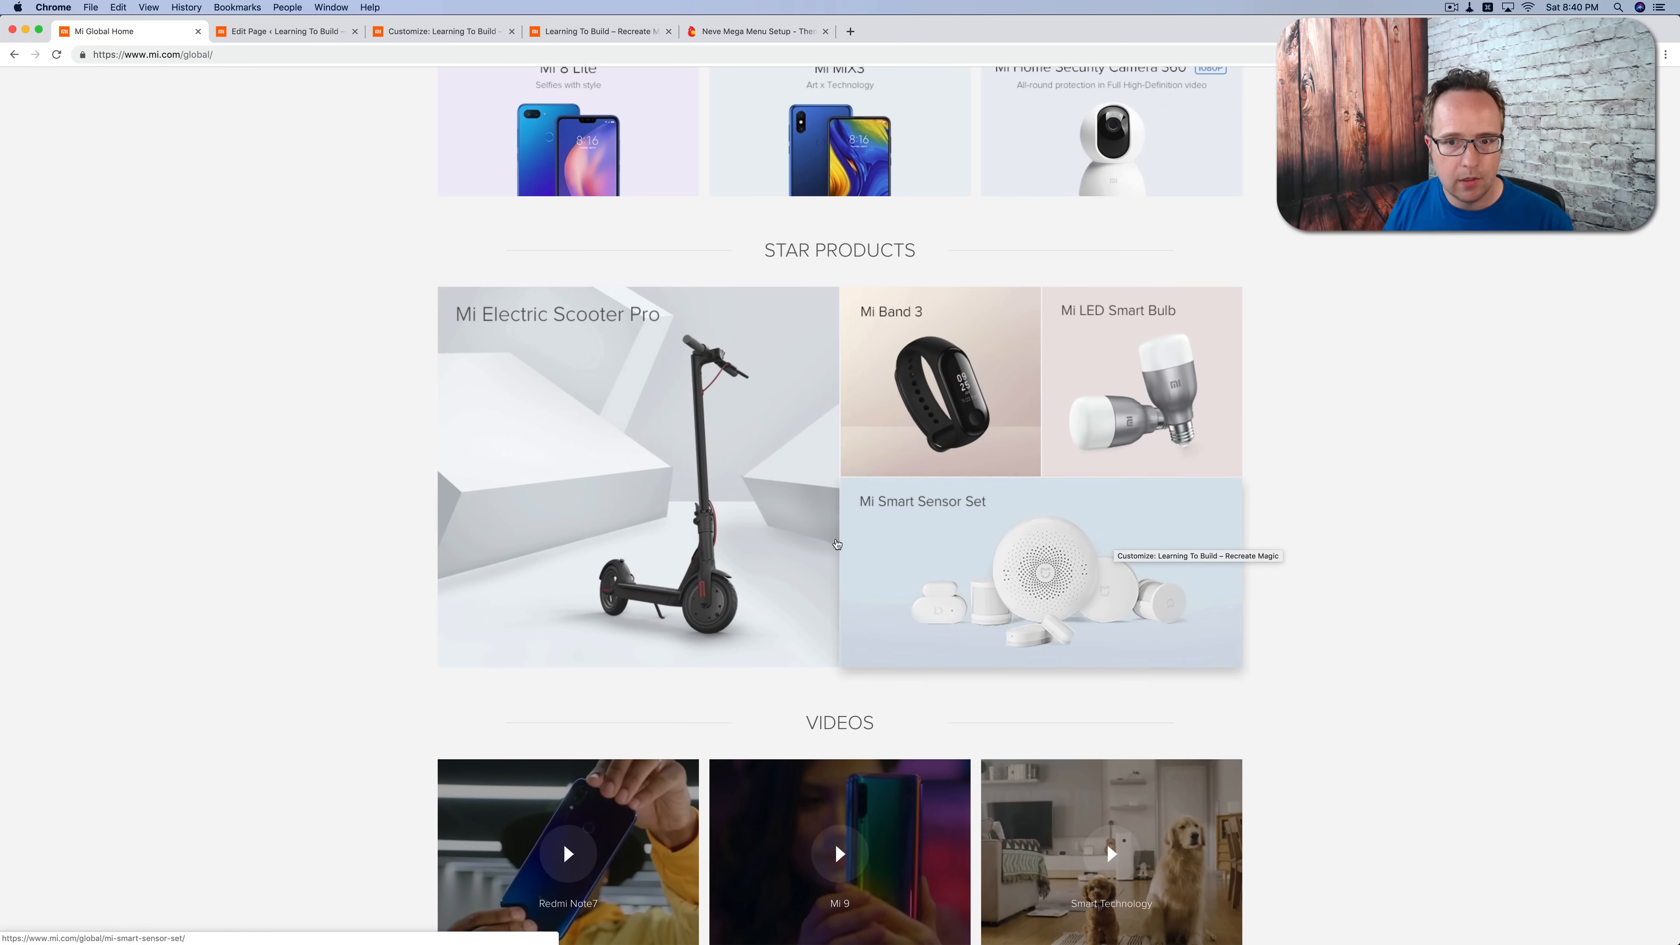
{"action": "left_click", "coordinate": [423, 32]}
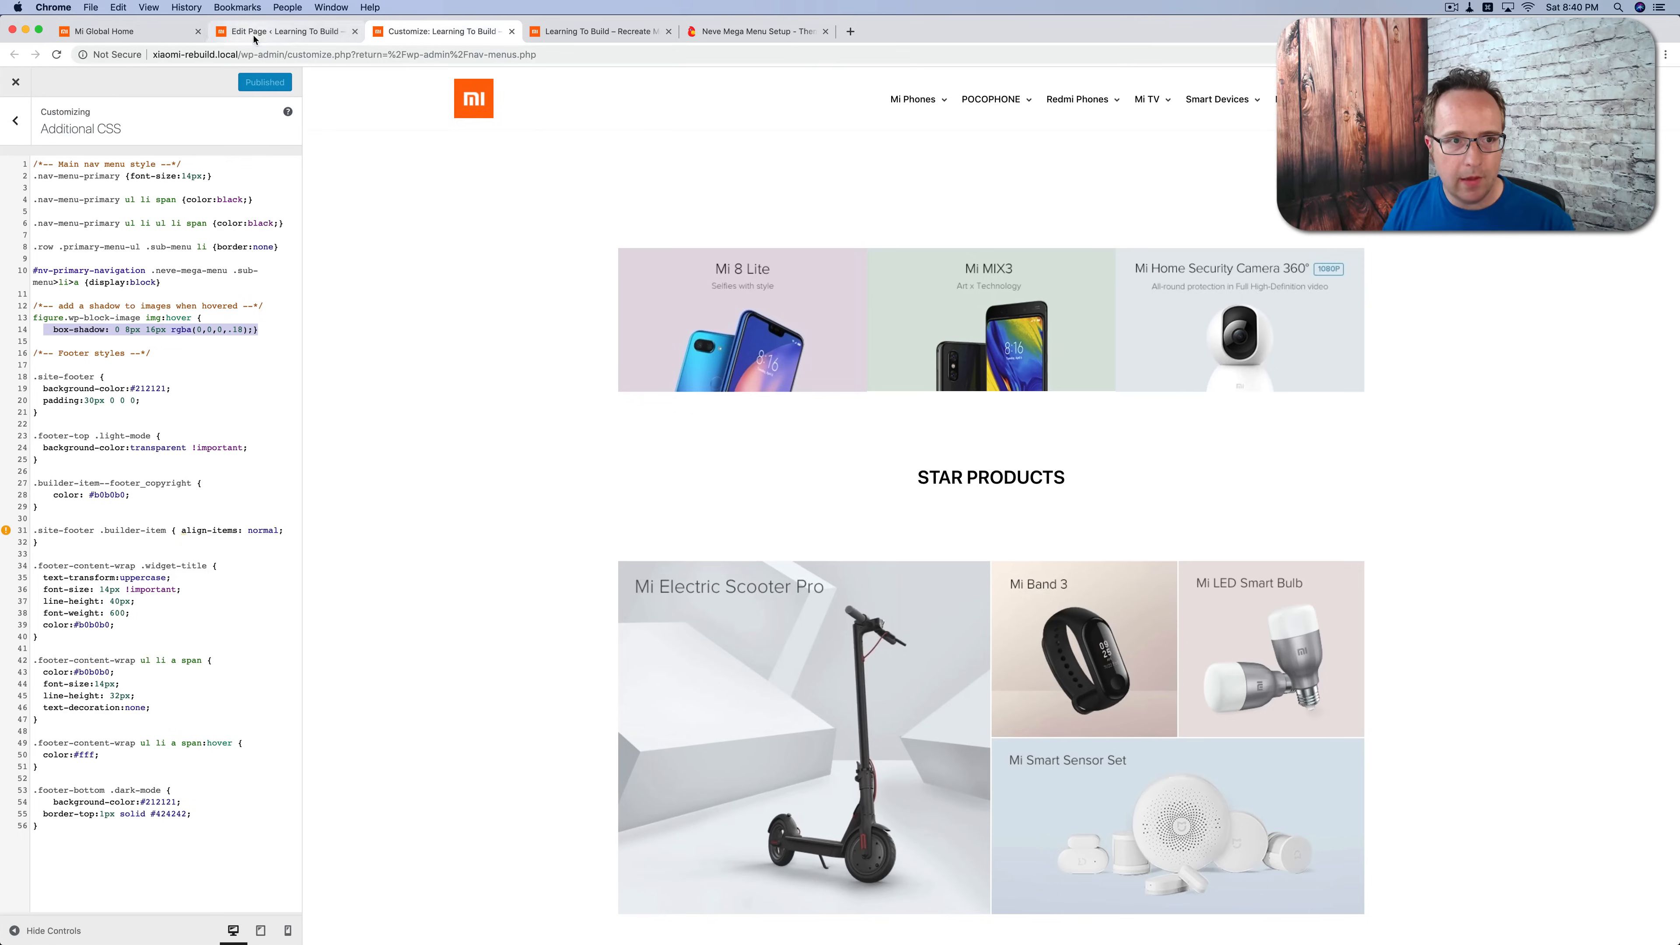
Step: Inspect the Mi Electric Scooter Pro tile on the original Mi Global page and select its enclosing list item in the markup
{"action": "left_click", "coordinate": [151, 38]}
{"action": "right_click", "coordinate": [768, 320]}
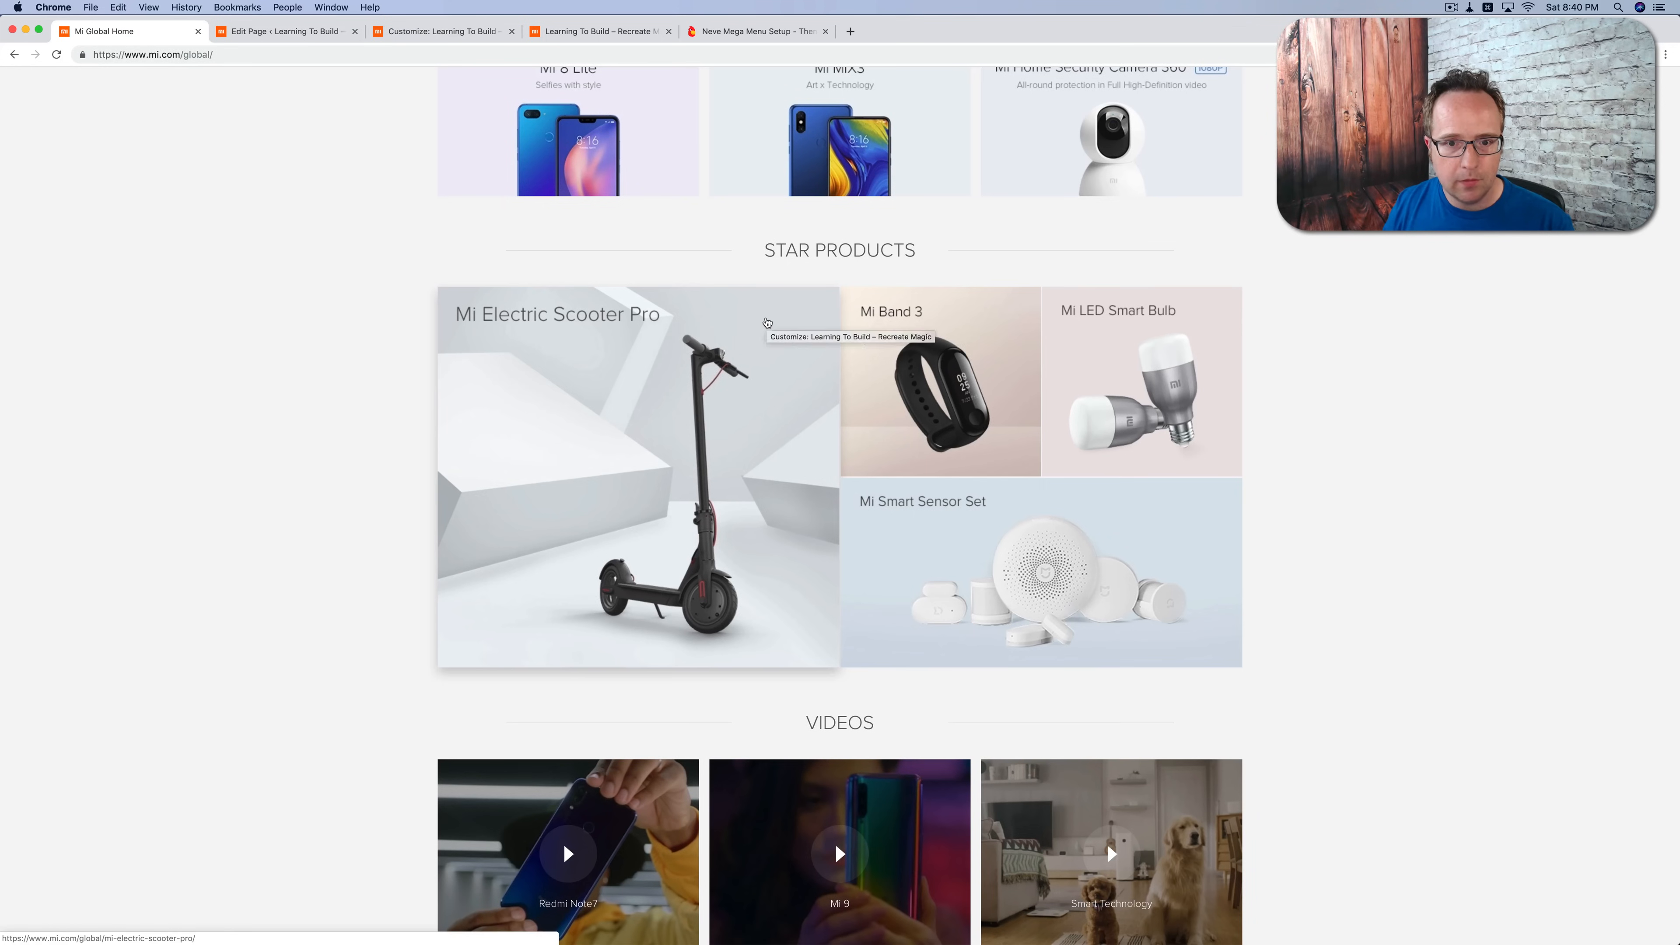
{"action": "left_click", "coordinate": [807, 495]}
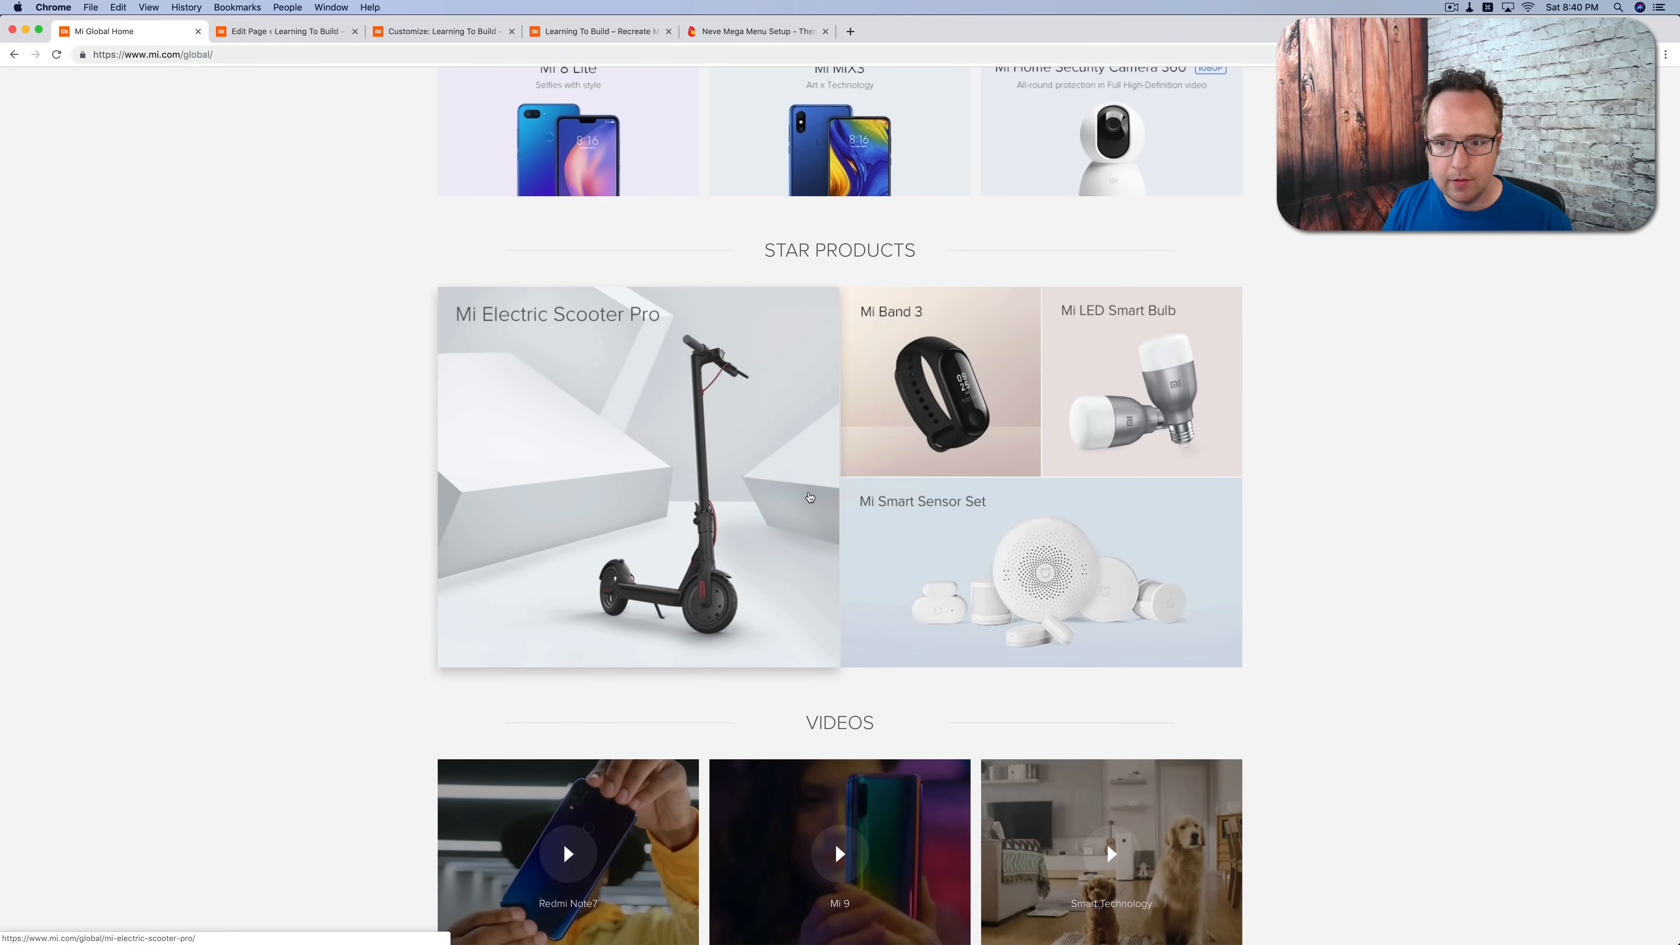
{"action": "mouse_move", "coordinate": [1472, 380]}
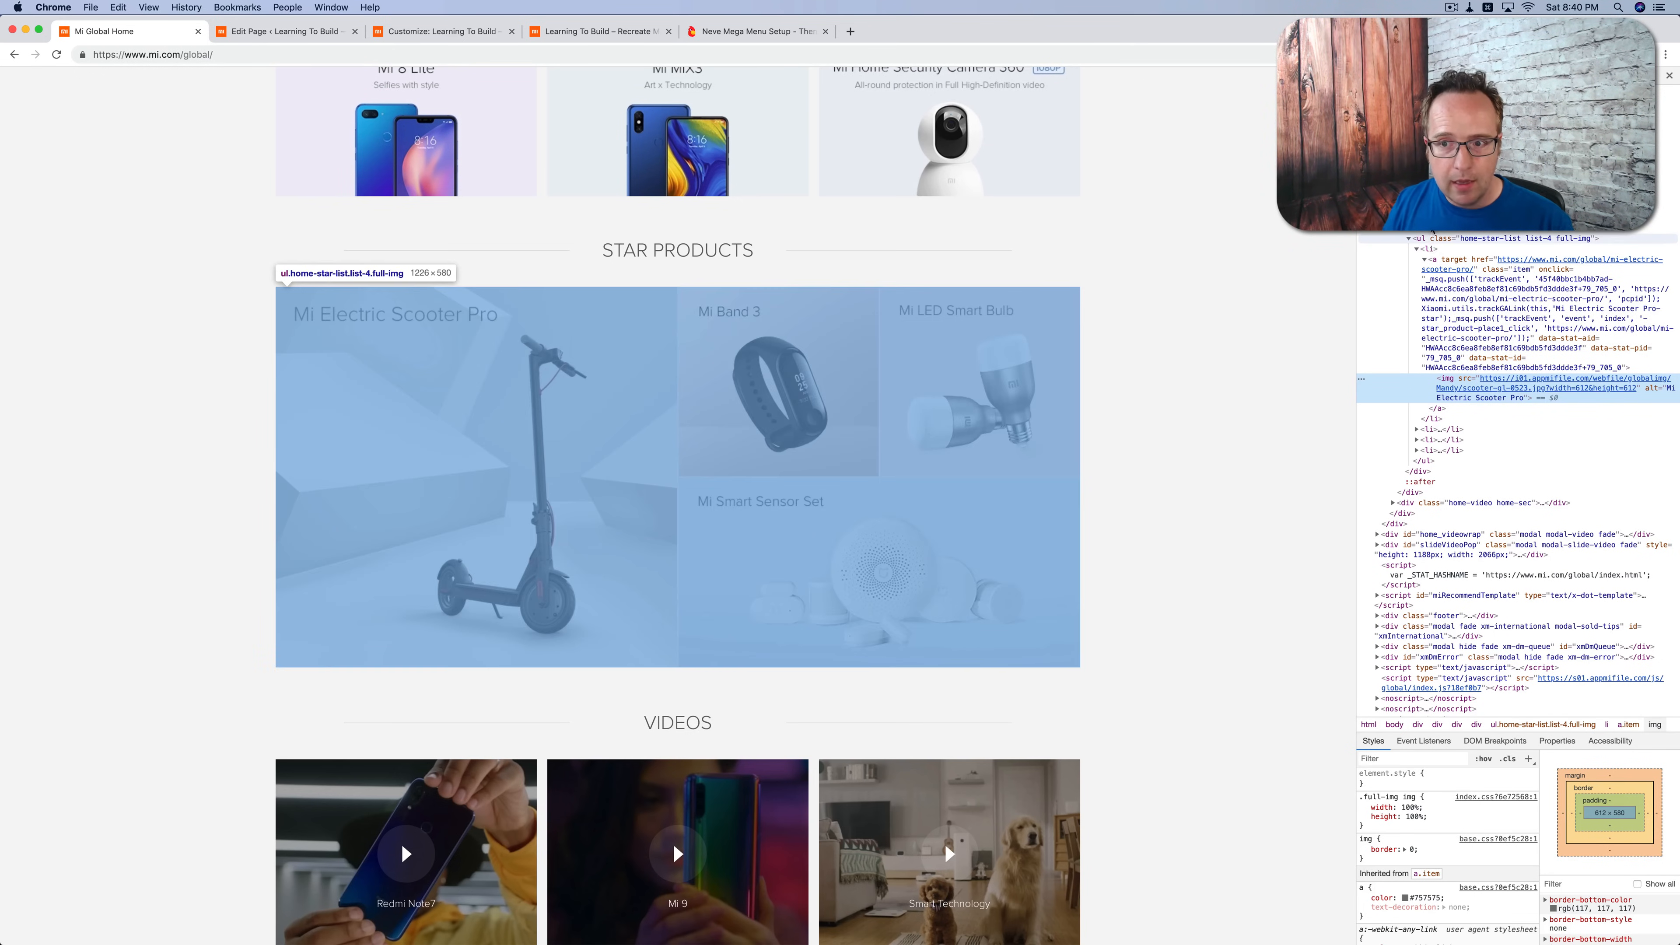
{"action": "left_click", "coordinate": [1431, 249]}
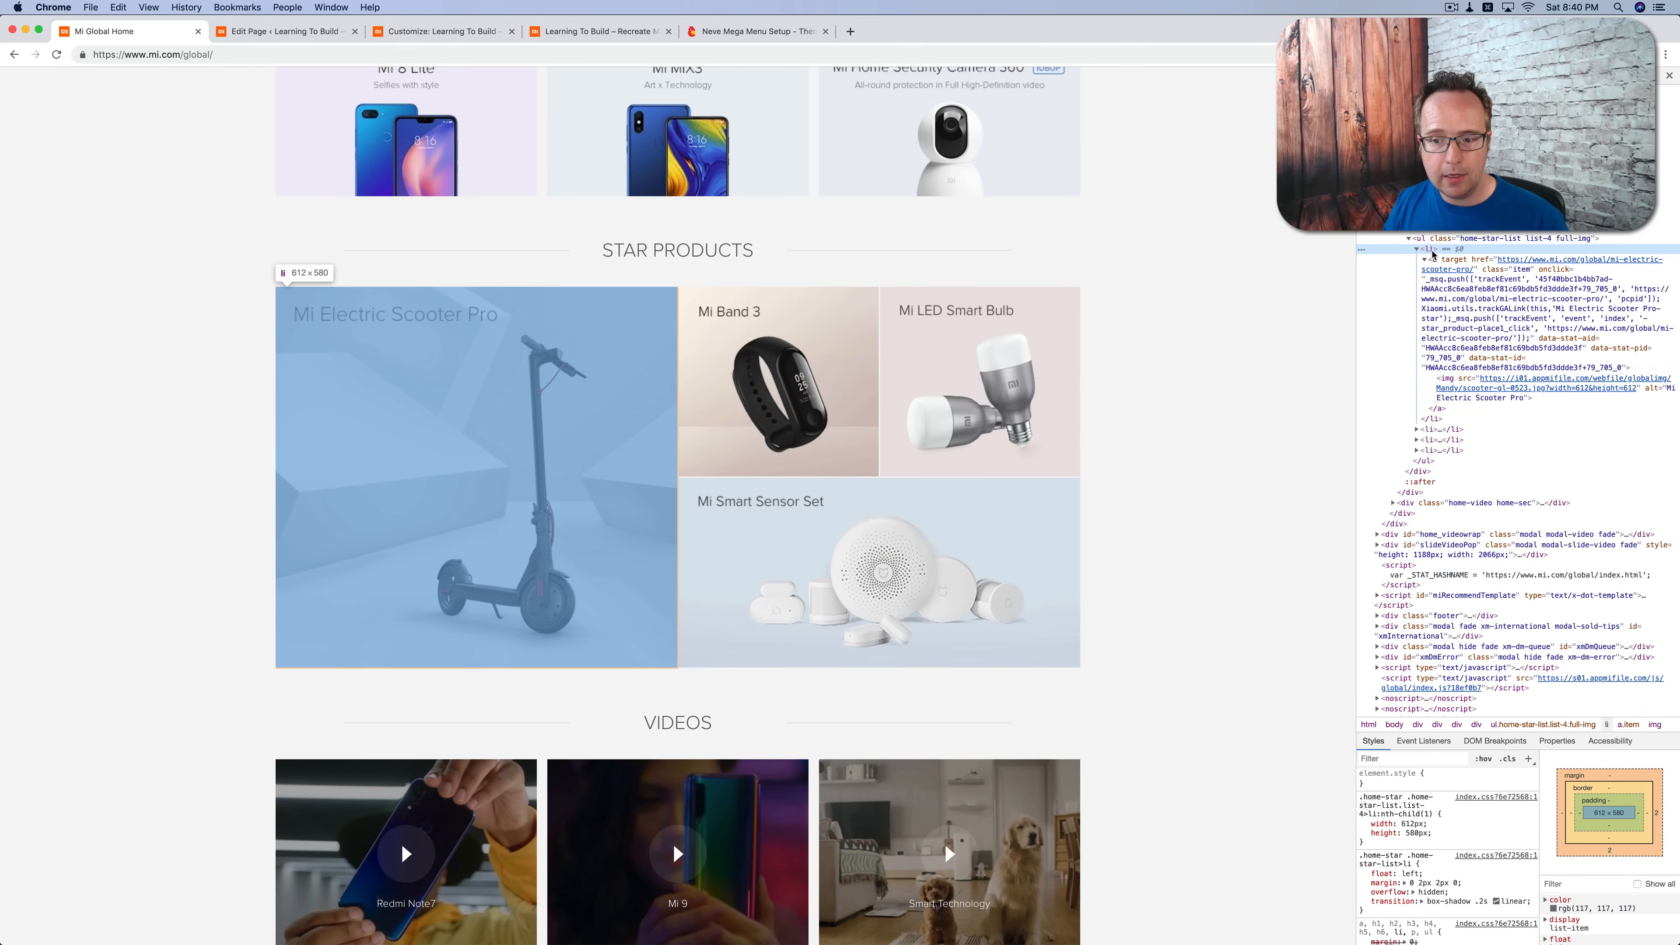
Step: Force the hover state on the scooter tile's list item and highlight its box-shadow declaration in the styles
{"action": "left_click_drag", "start_coordinate": [1499, 731], "coordinate": [1475, 387]}
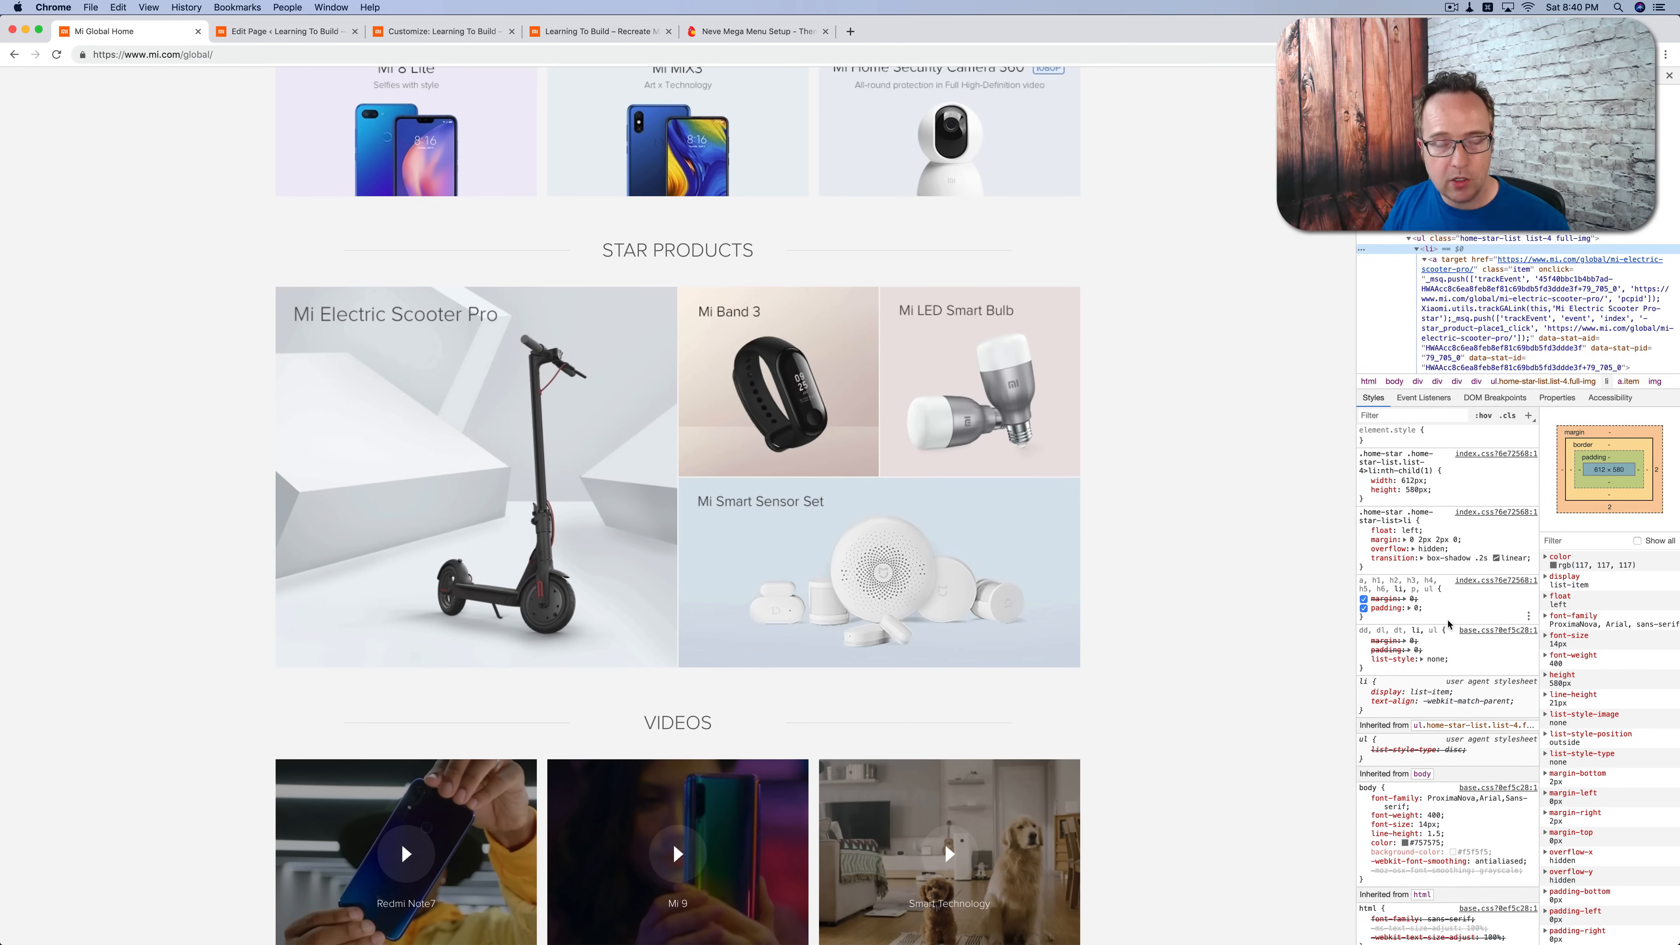
{"action": "left_click", "coordinate": [1485, 416]}
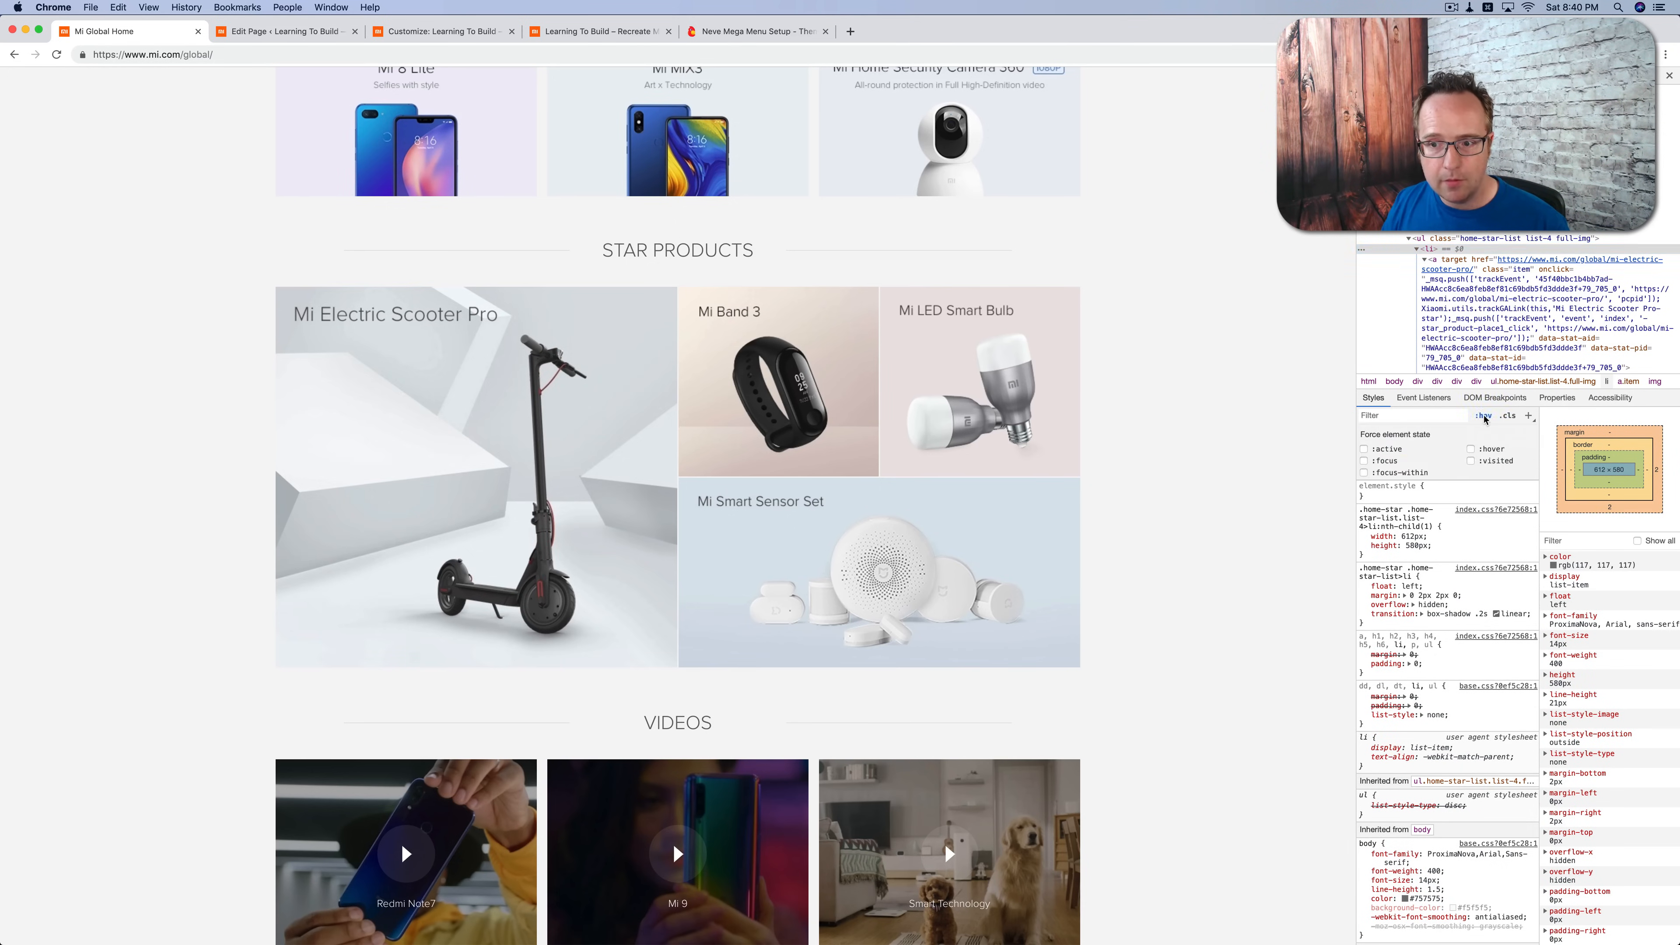
{"action": "left_click", "coordinate": [1471, 449]}
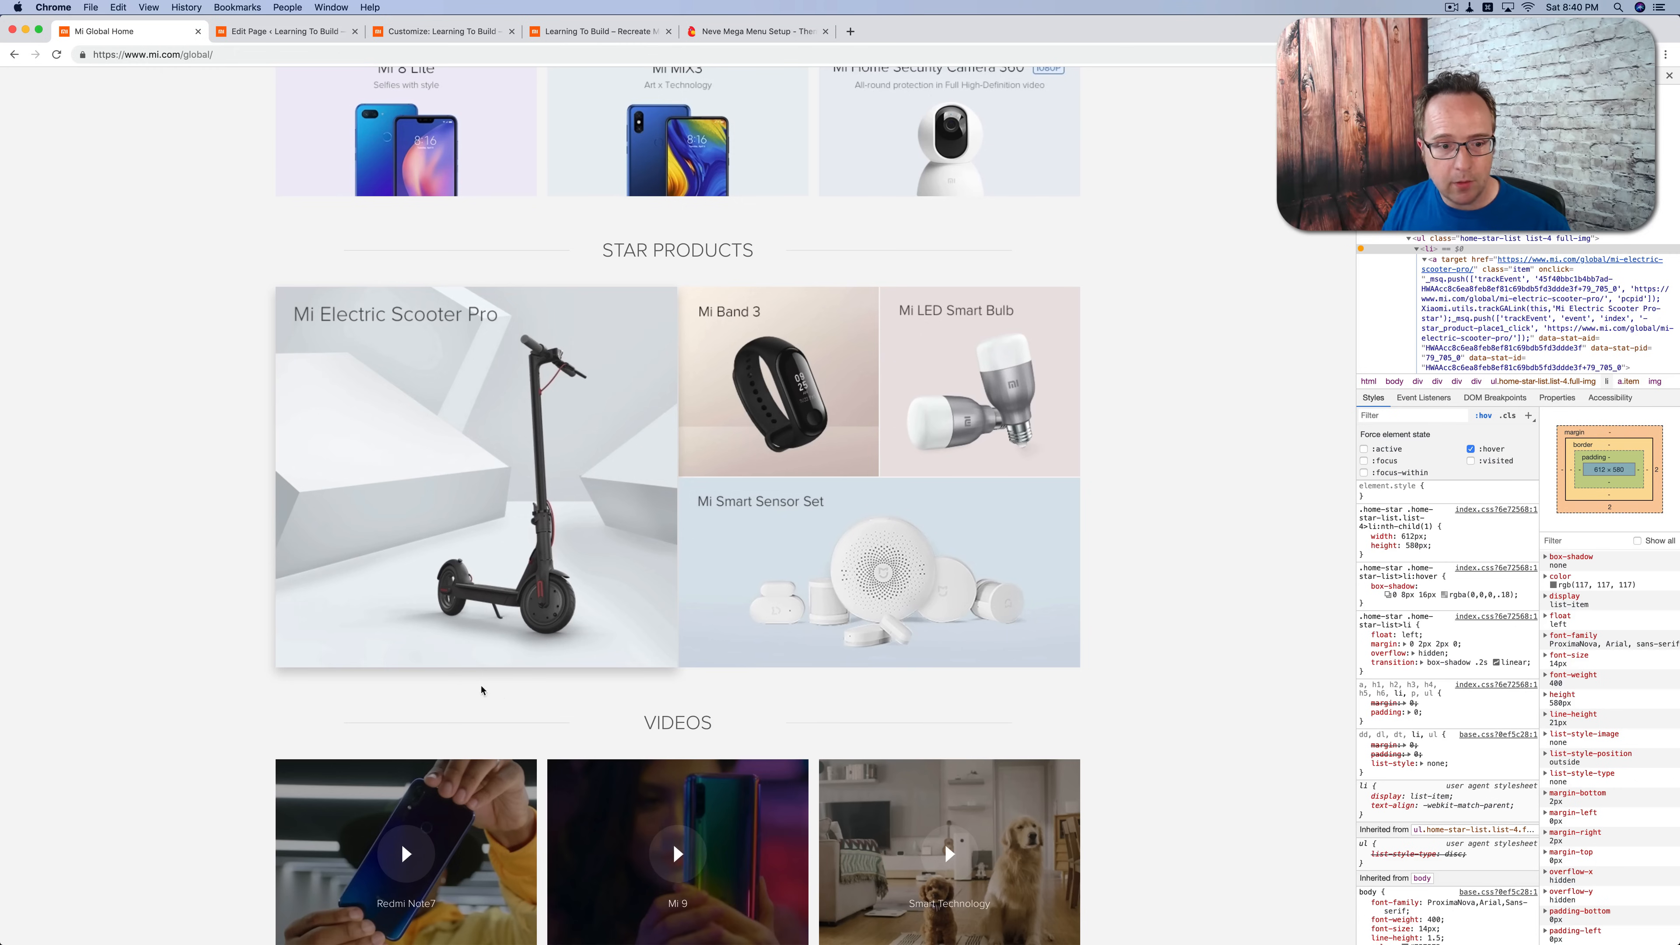
{"action": "left_click", "coordinate": [1470, 450]}
{"action": "left_click", "coordinate": [1470, 450]}
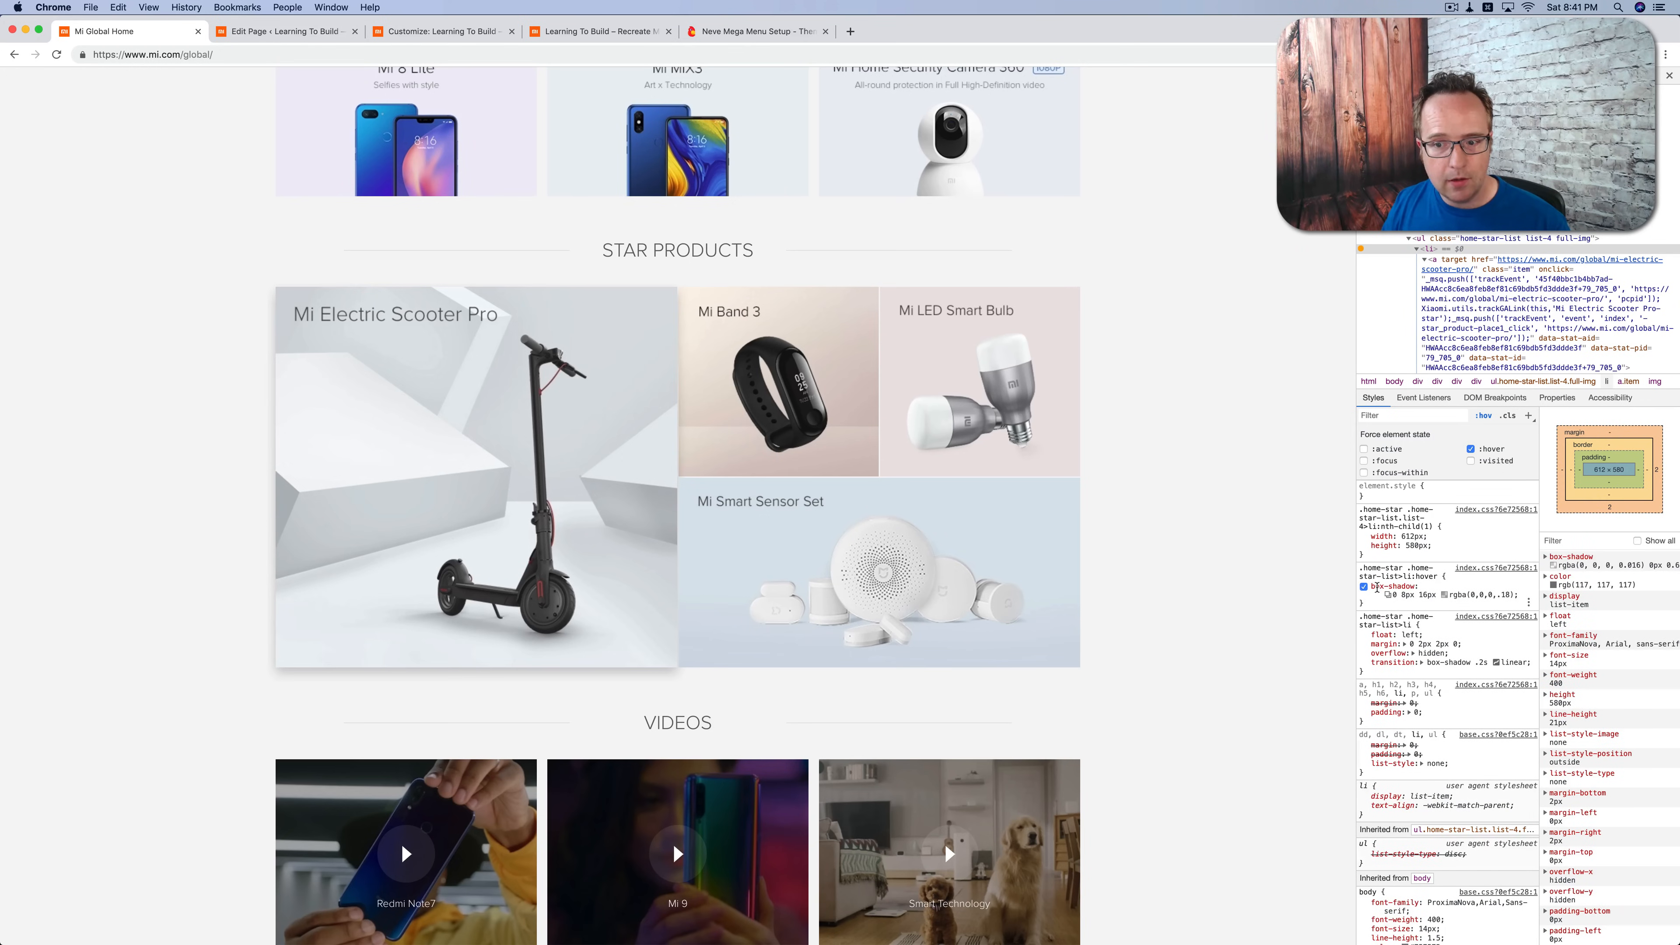
{"action": "left_click_drag", "start_coordinate": [1373, 588], "coordinate": [1524, 599]}
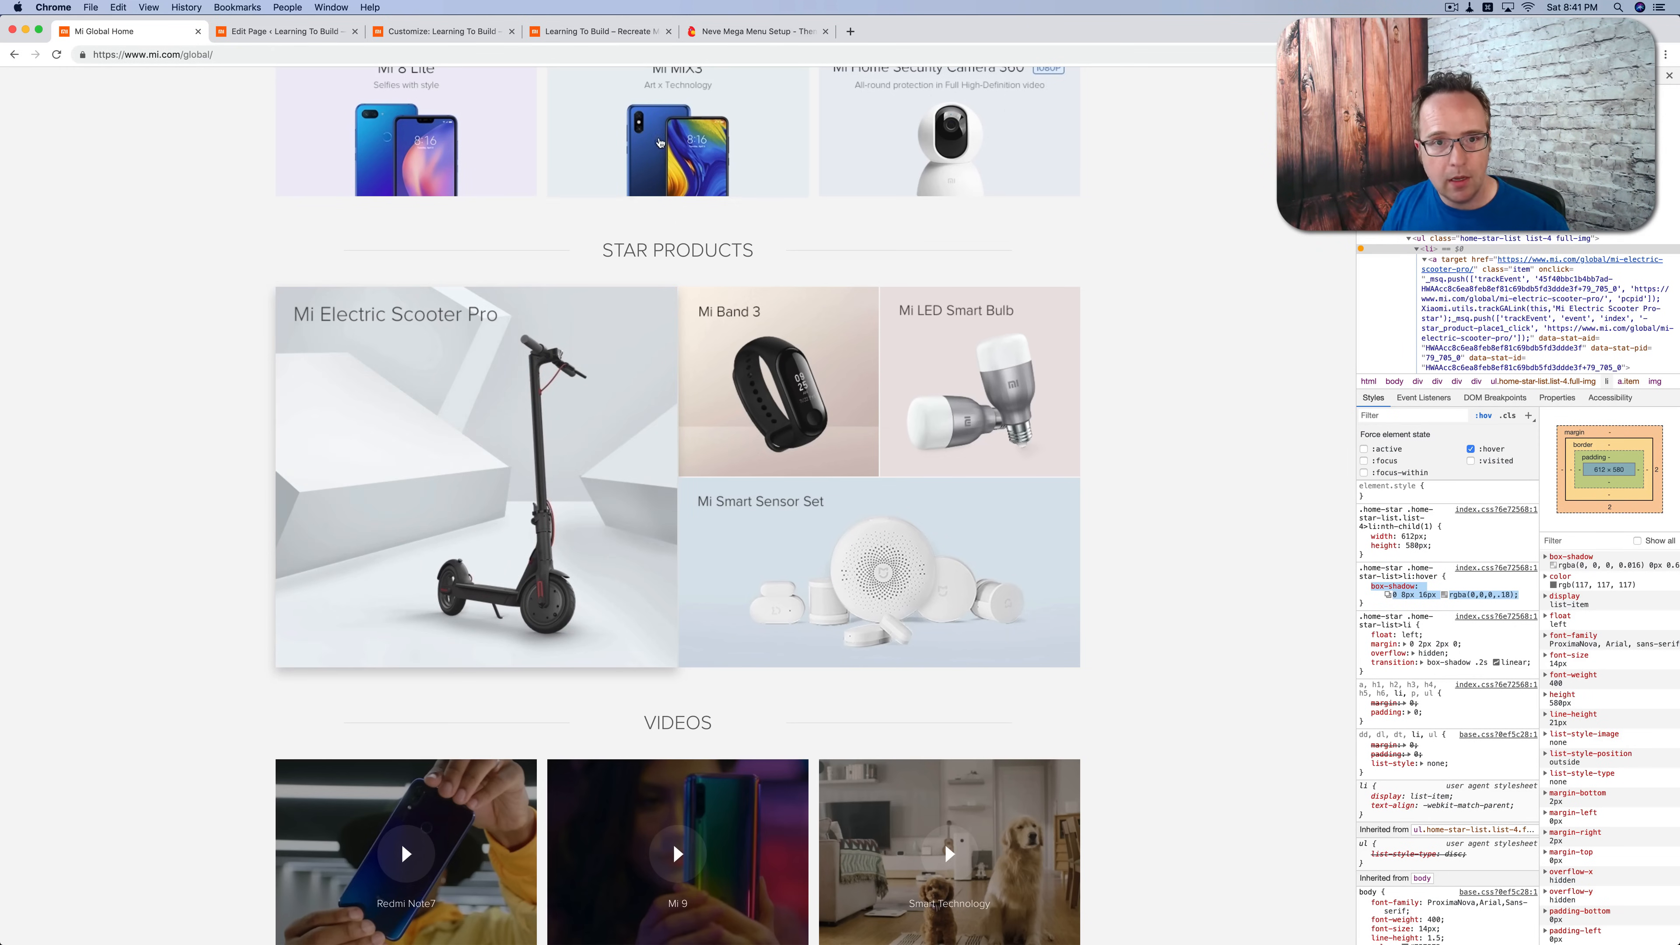
Step: Check the hover shadow on the images throughout the rebuilt homepage
{"action": "left_click", "coordinate": [563, 37]}
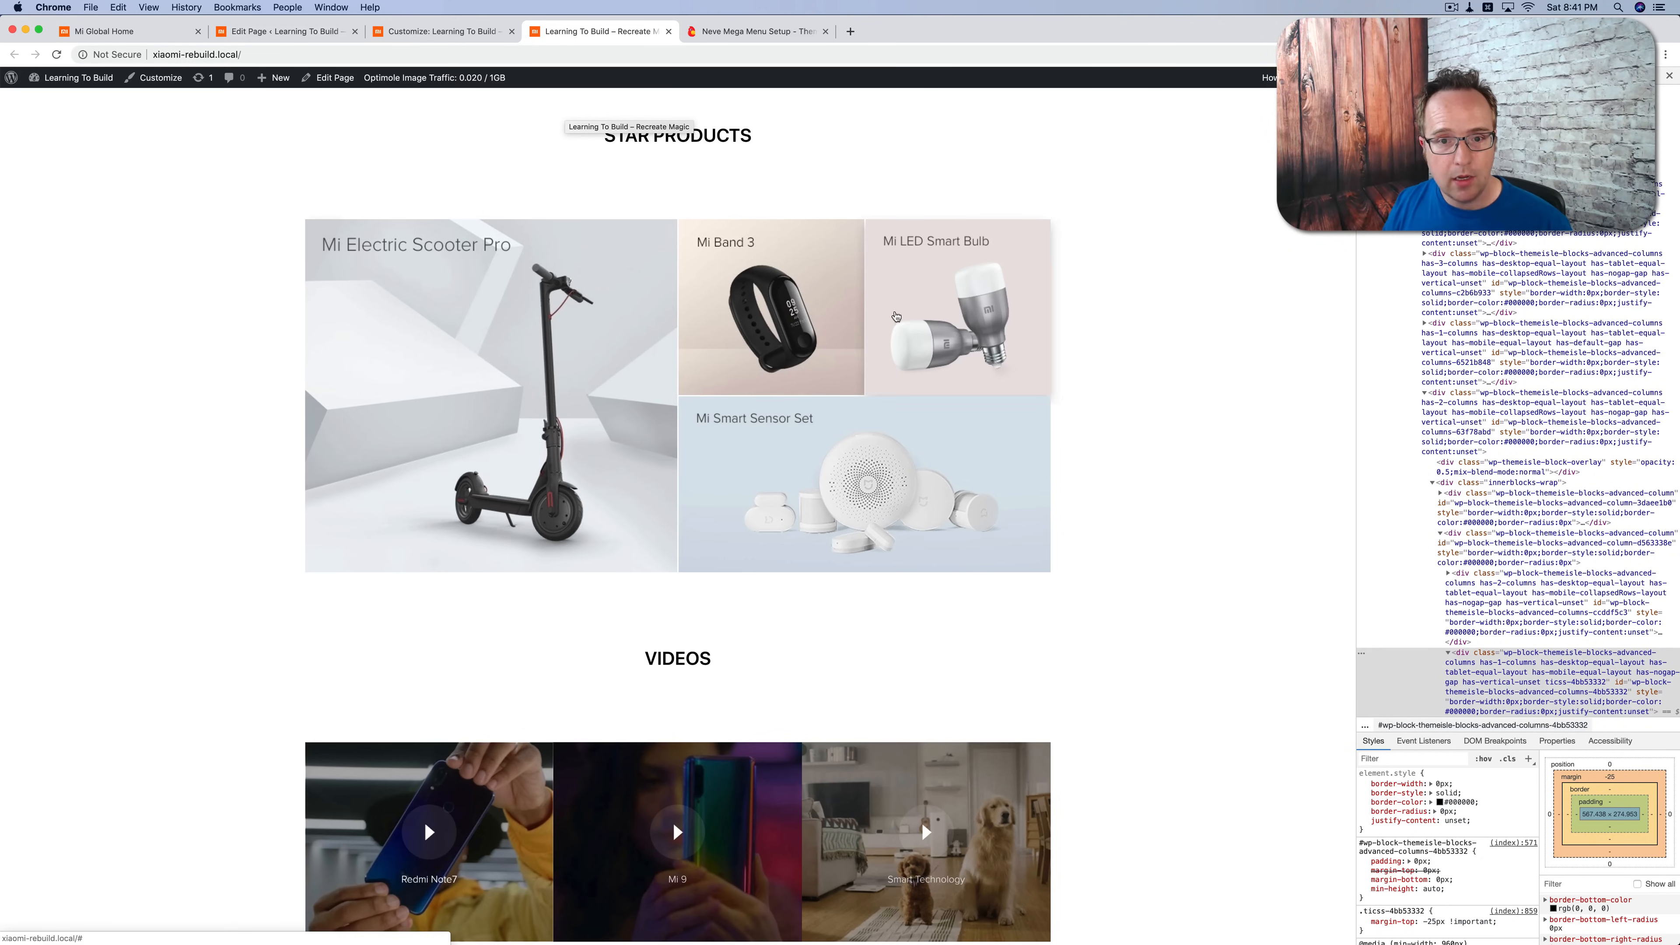
{"action": "scroll", "coordinate": [693, 472], "scroll_direction": "down", "scroll_amount": 3}
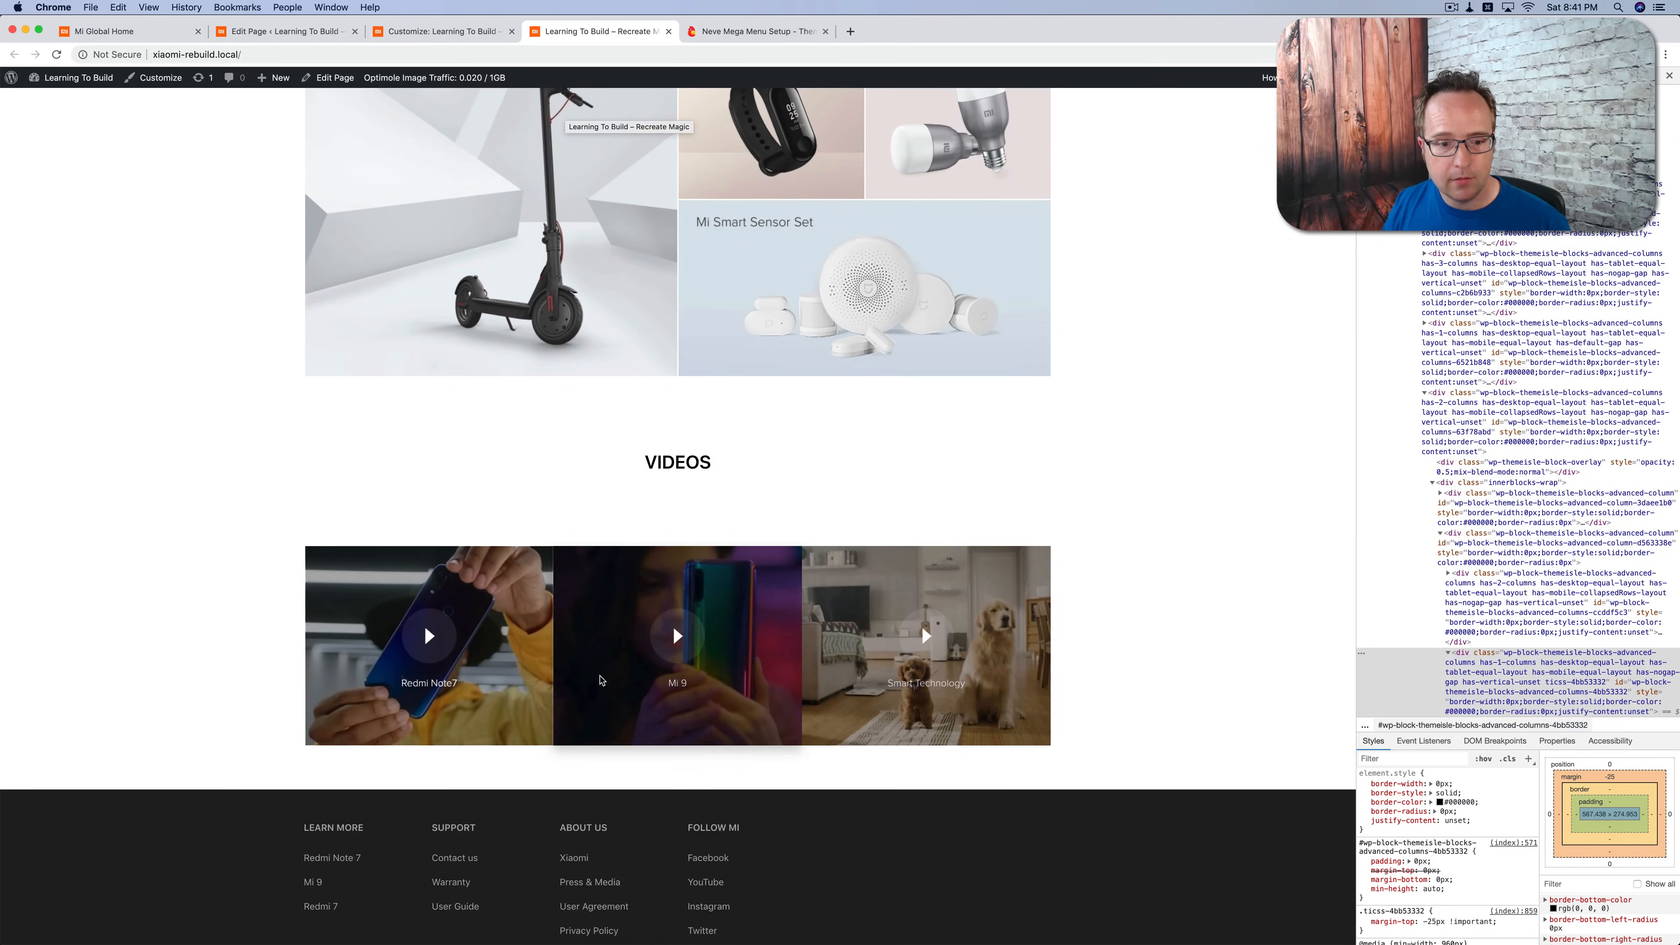
{"action": "scroll", "coordinate": [853, 668], "scroll_direction": "up", "scroll_amount": 8}
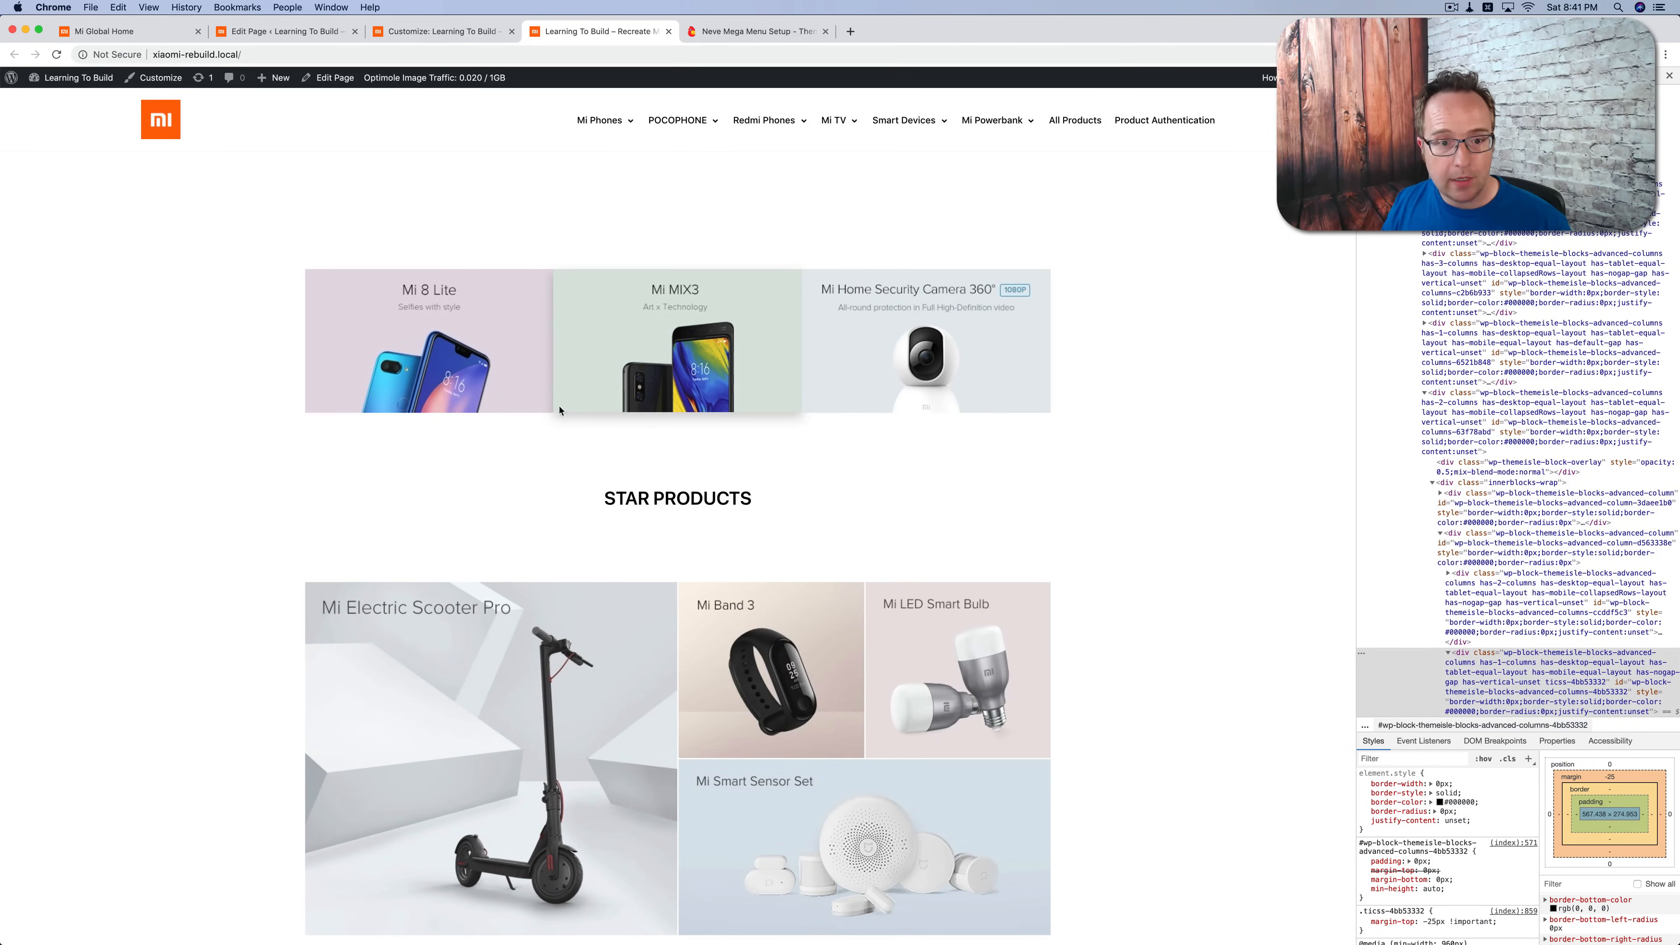
{"action": "scroll", "coordinate": [502, 399], "scroll_direction": "down", "scroll_amount": 2}
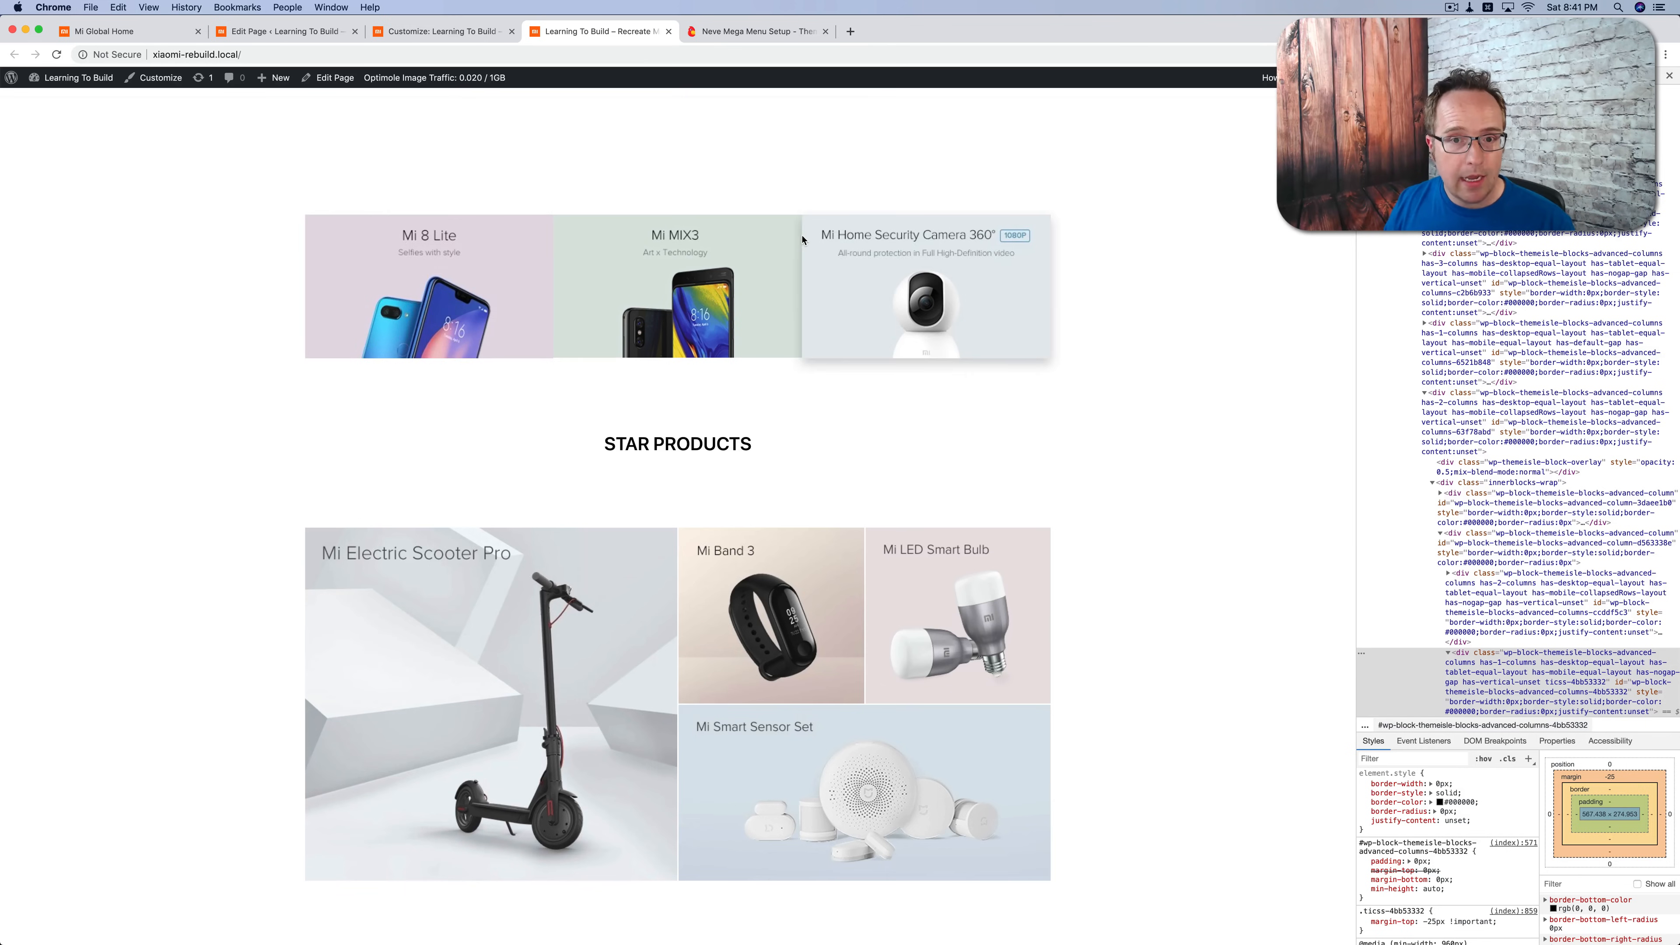
{"action": "scroll", "coordinate": [672, 721], "scroll_direction": "down", "scroll_amount": 10}
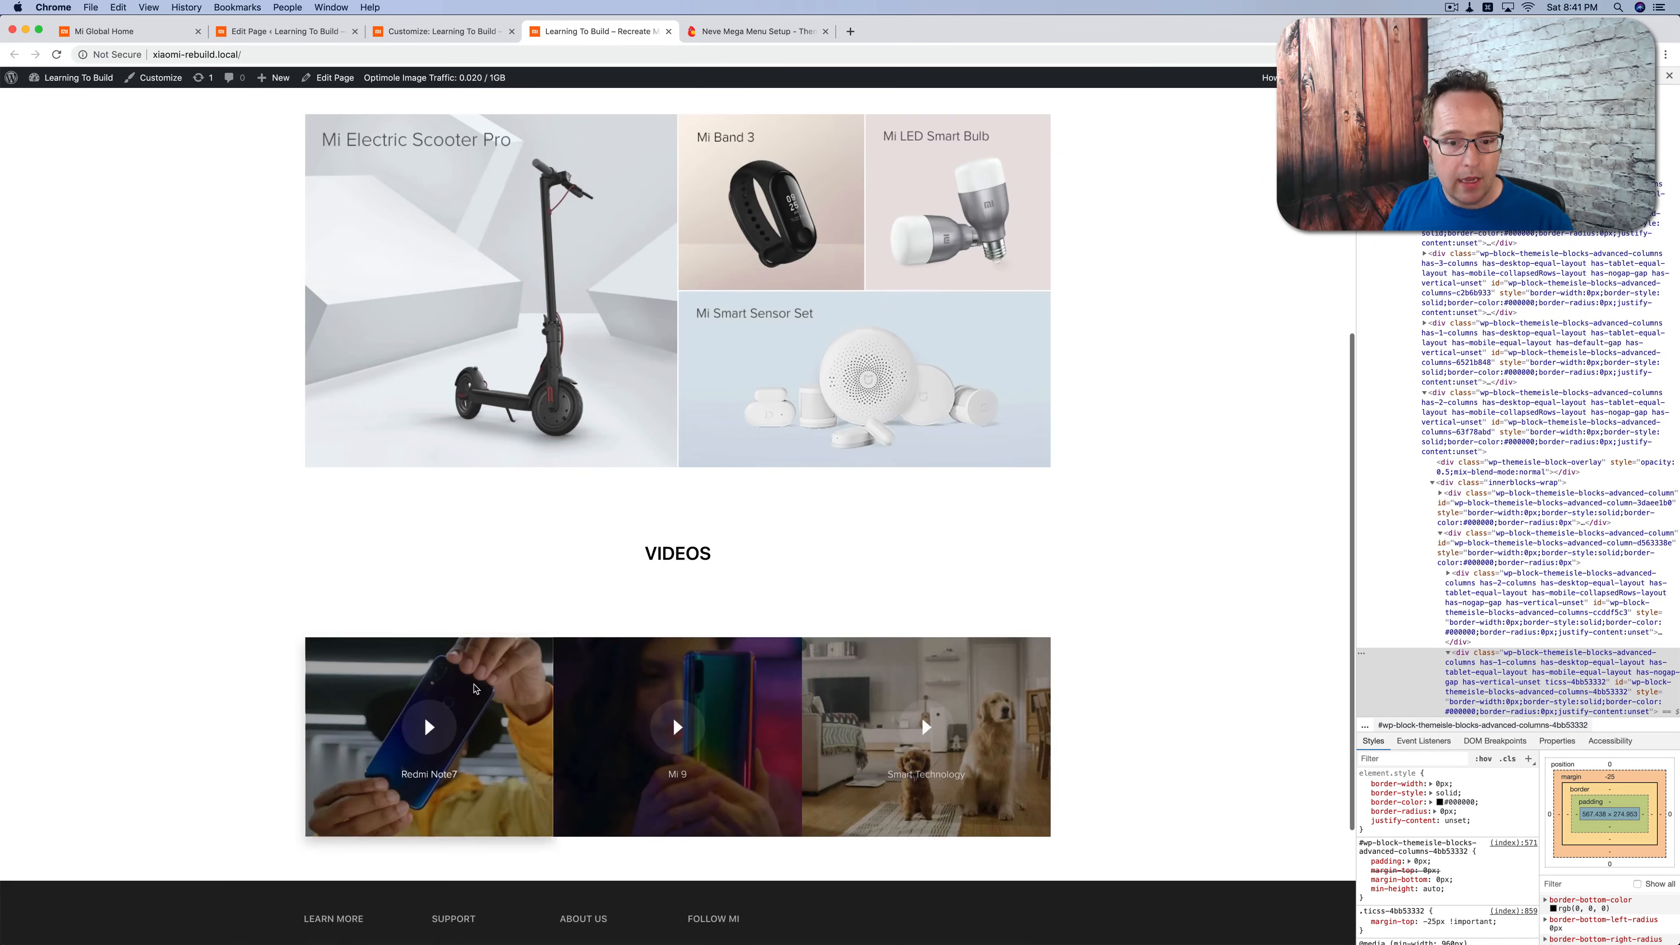
Step: Examine the gaps between the video and product tiles on the original Mi Global homepage
{"action": "left_click", "coordinate": [119, 31]}
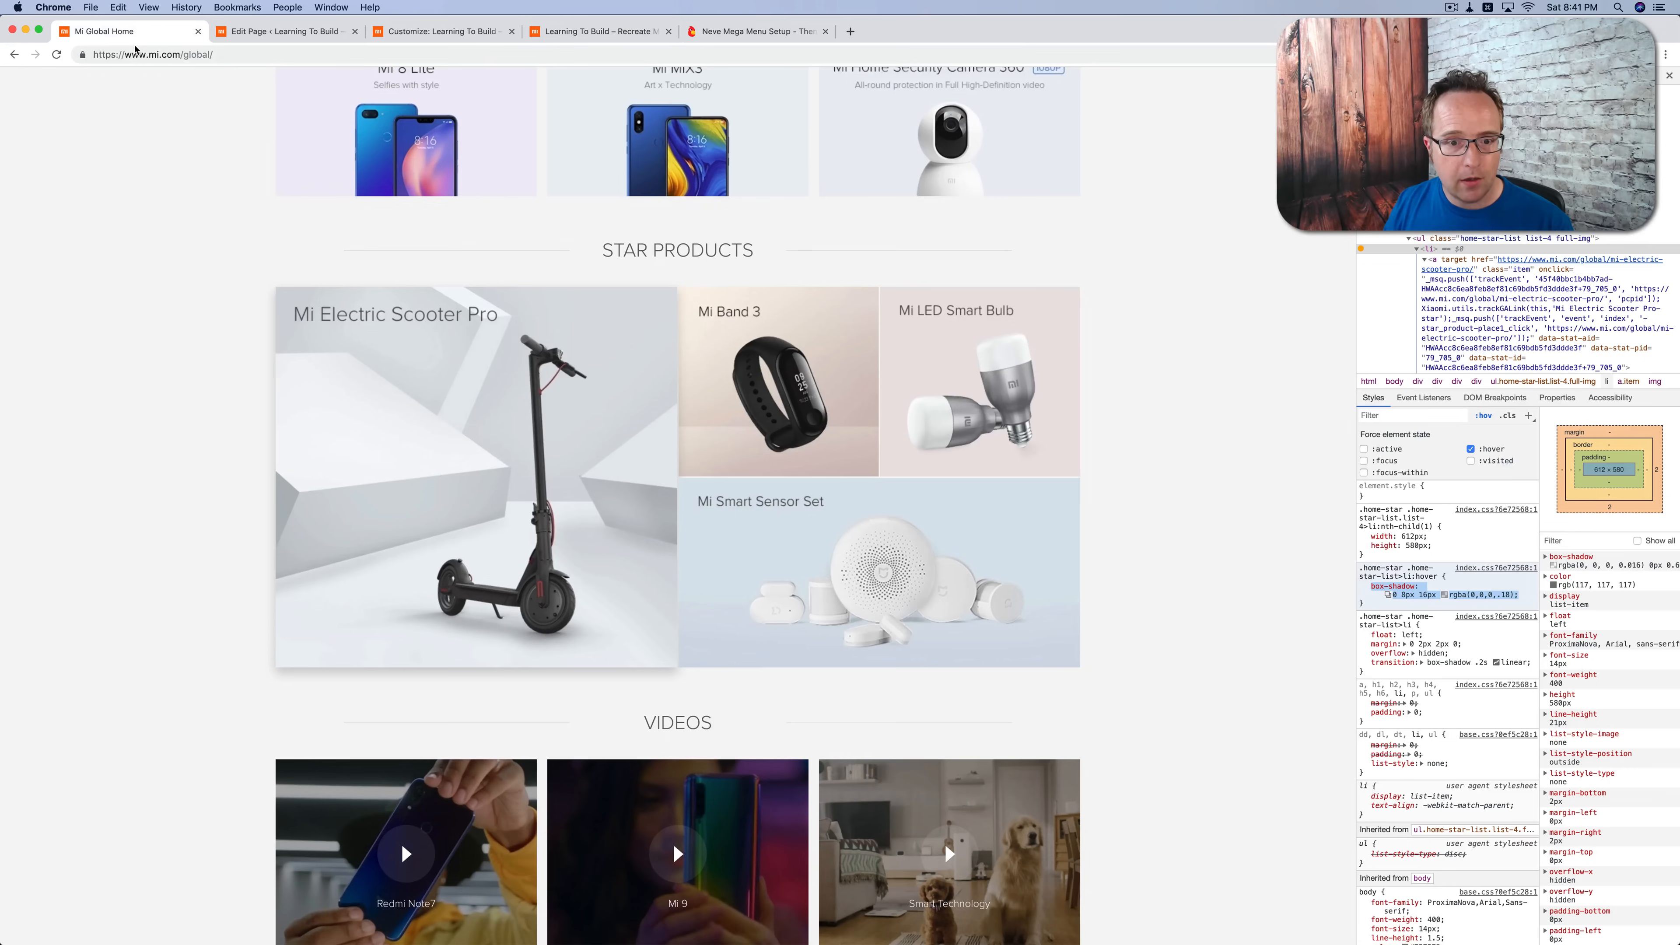
{"action": "scroll", "coordinate": [431, 442], "scroll_direction": "down", "scroll_amount": 7}
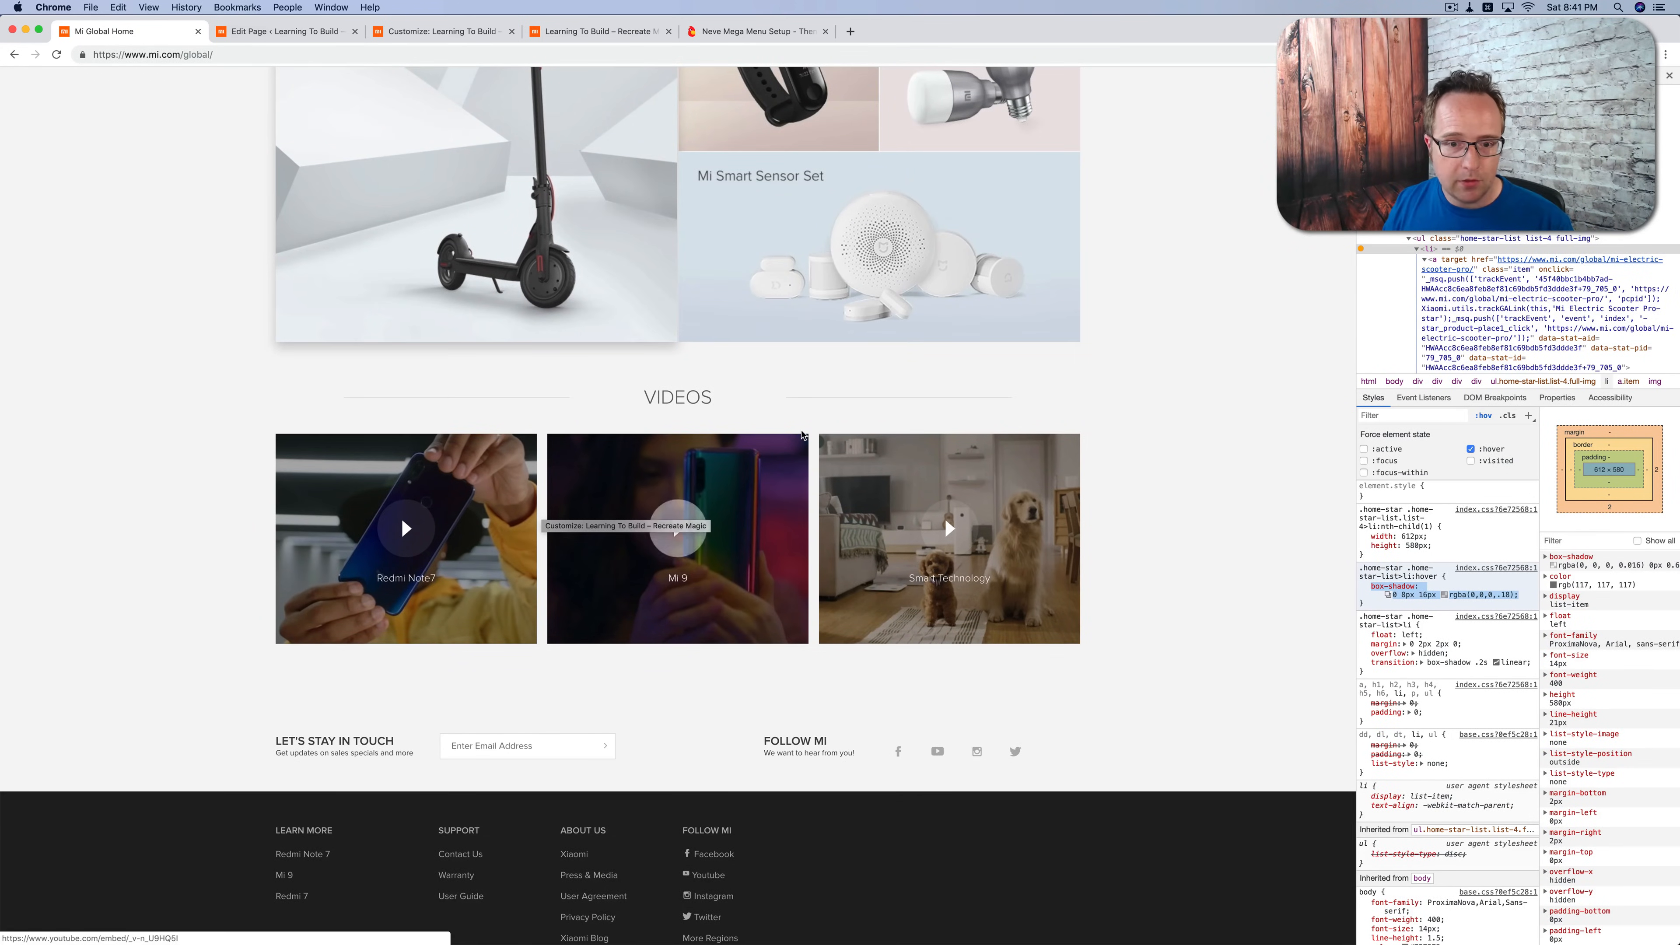
{"action": "scroll", "coordinate": [803, 434], "scroll_direction": "up", "scroll_amount": 4}
{"action": "scroll", "coordinate": [803, 434], "scroll_direction": "up", "scroll_amount": 7}
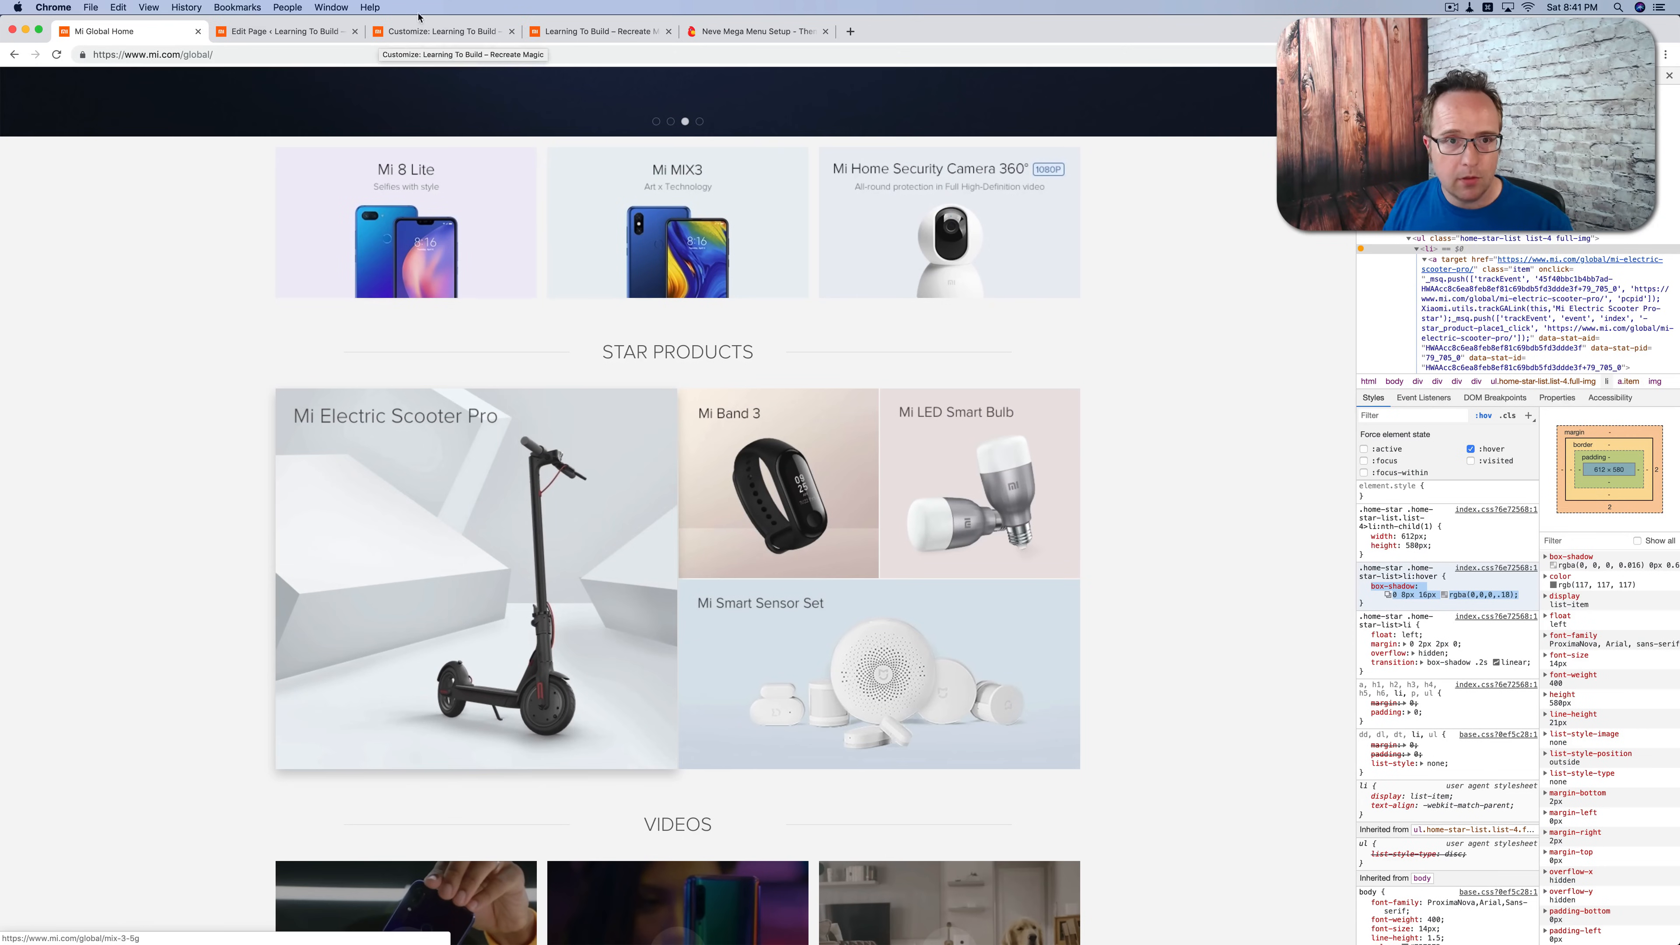
Step: In the page editor, unlink the Mi 8 Lite column's smartphone margins and set top and bottom to 0 and right to 10
{"action": "left_click", "coordinate": [455, 34]}
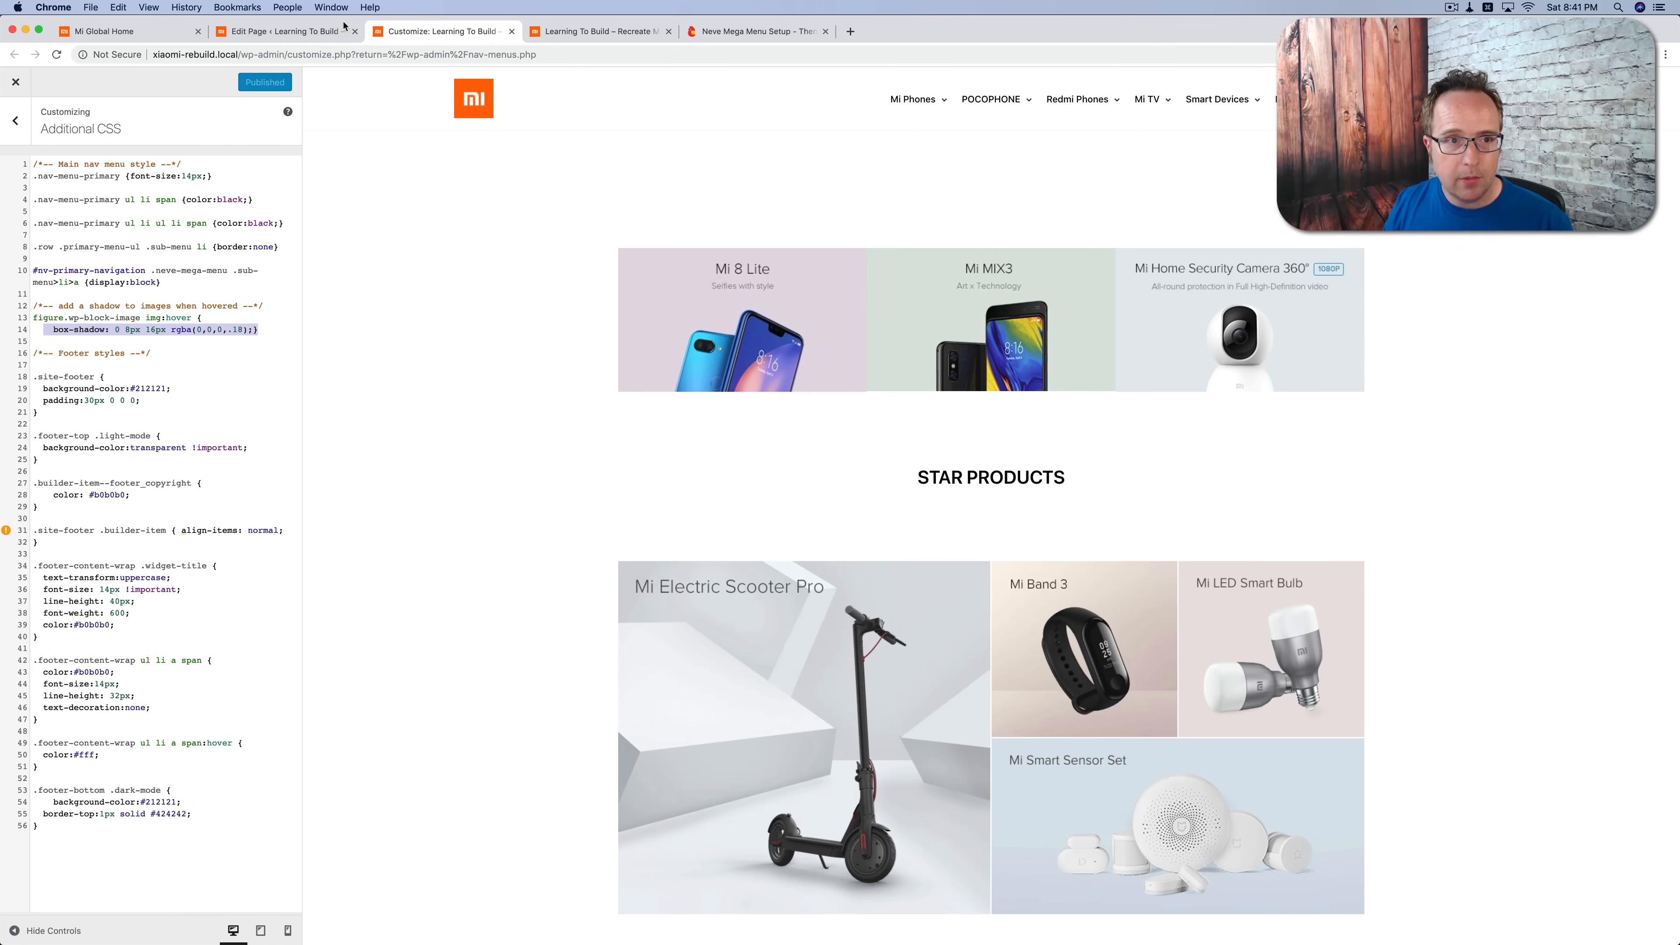
{"action": "left_click", "coordinate": [285, 31]}
{"action": "scroll", "coordinate": [634, 318], "scroll_direction": "up", "scroll_amount": 8}
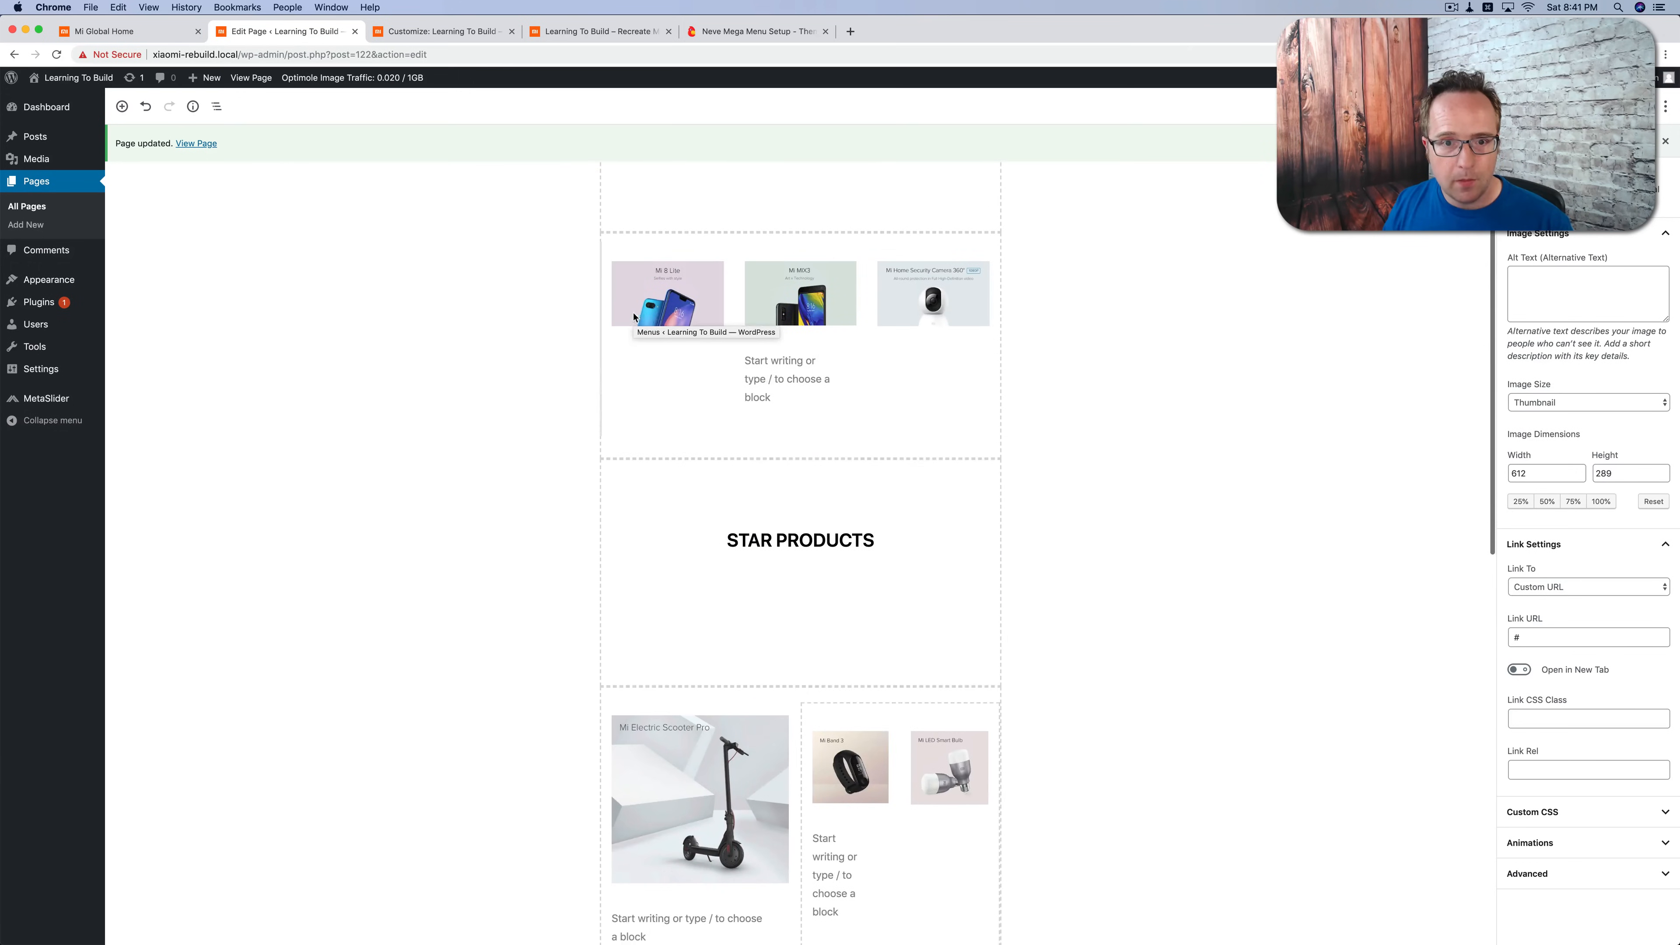
{"action": "left_click", "coordinate": [676, 424]}
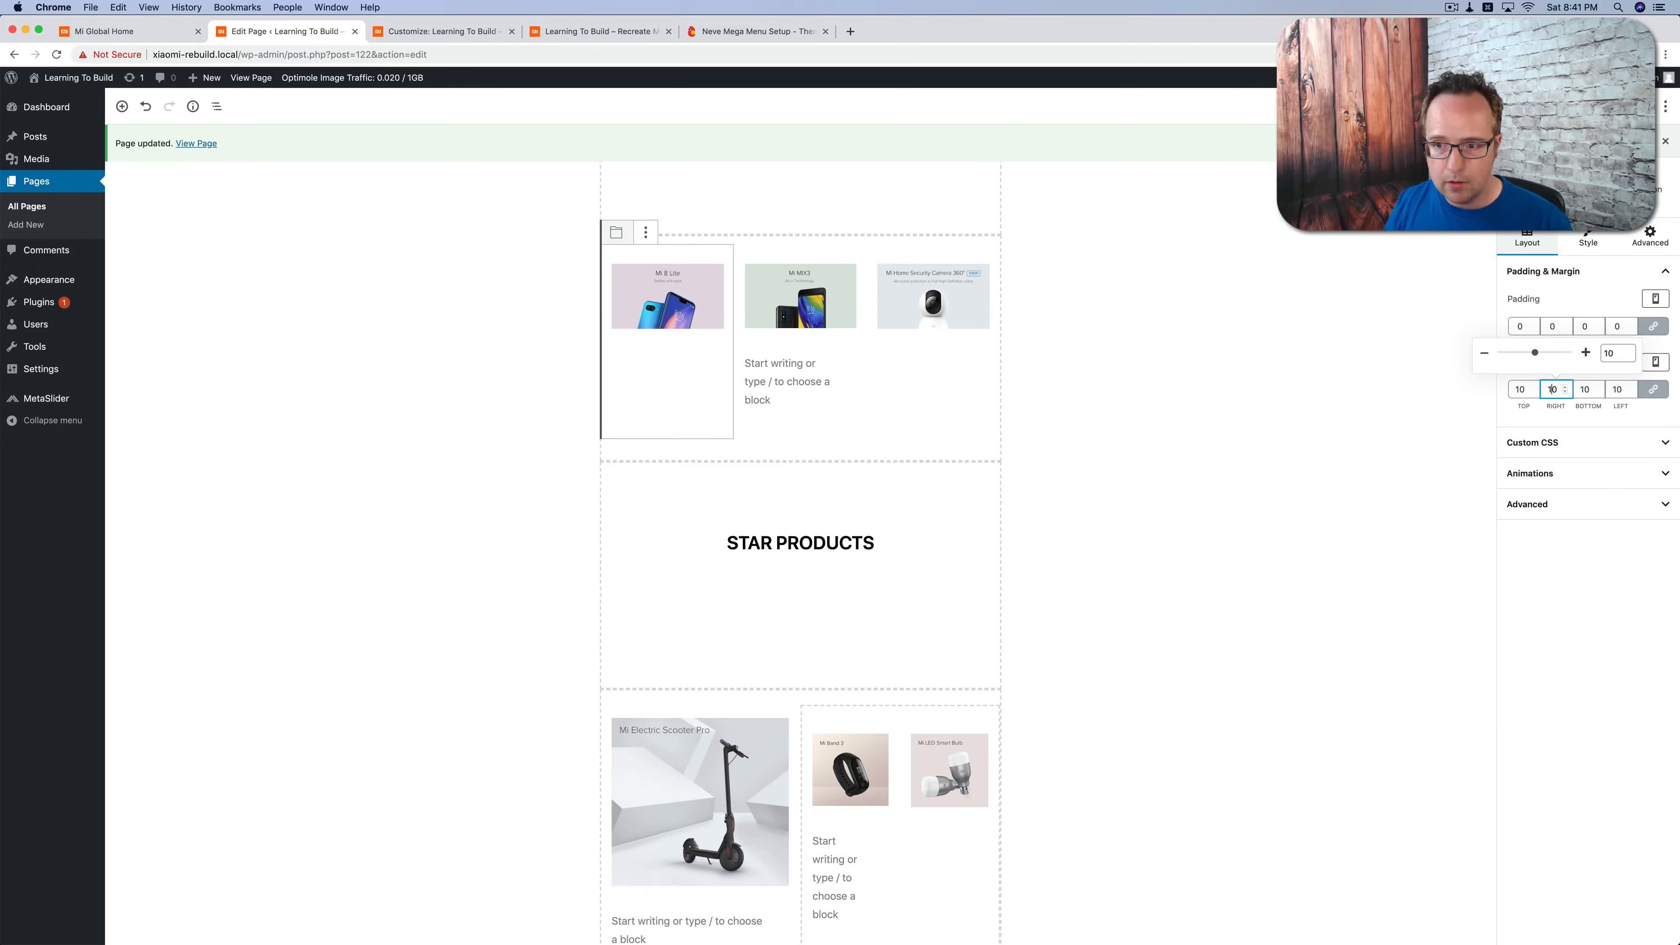
{"action": "left_click", "coordinate": [1653, 389]}
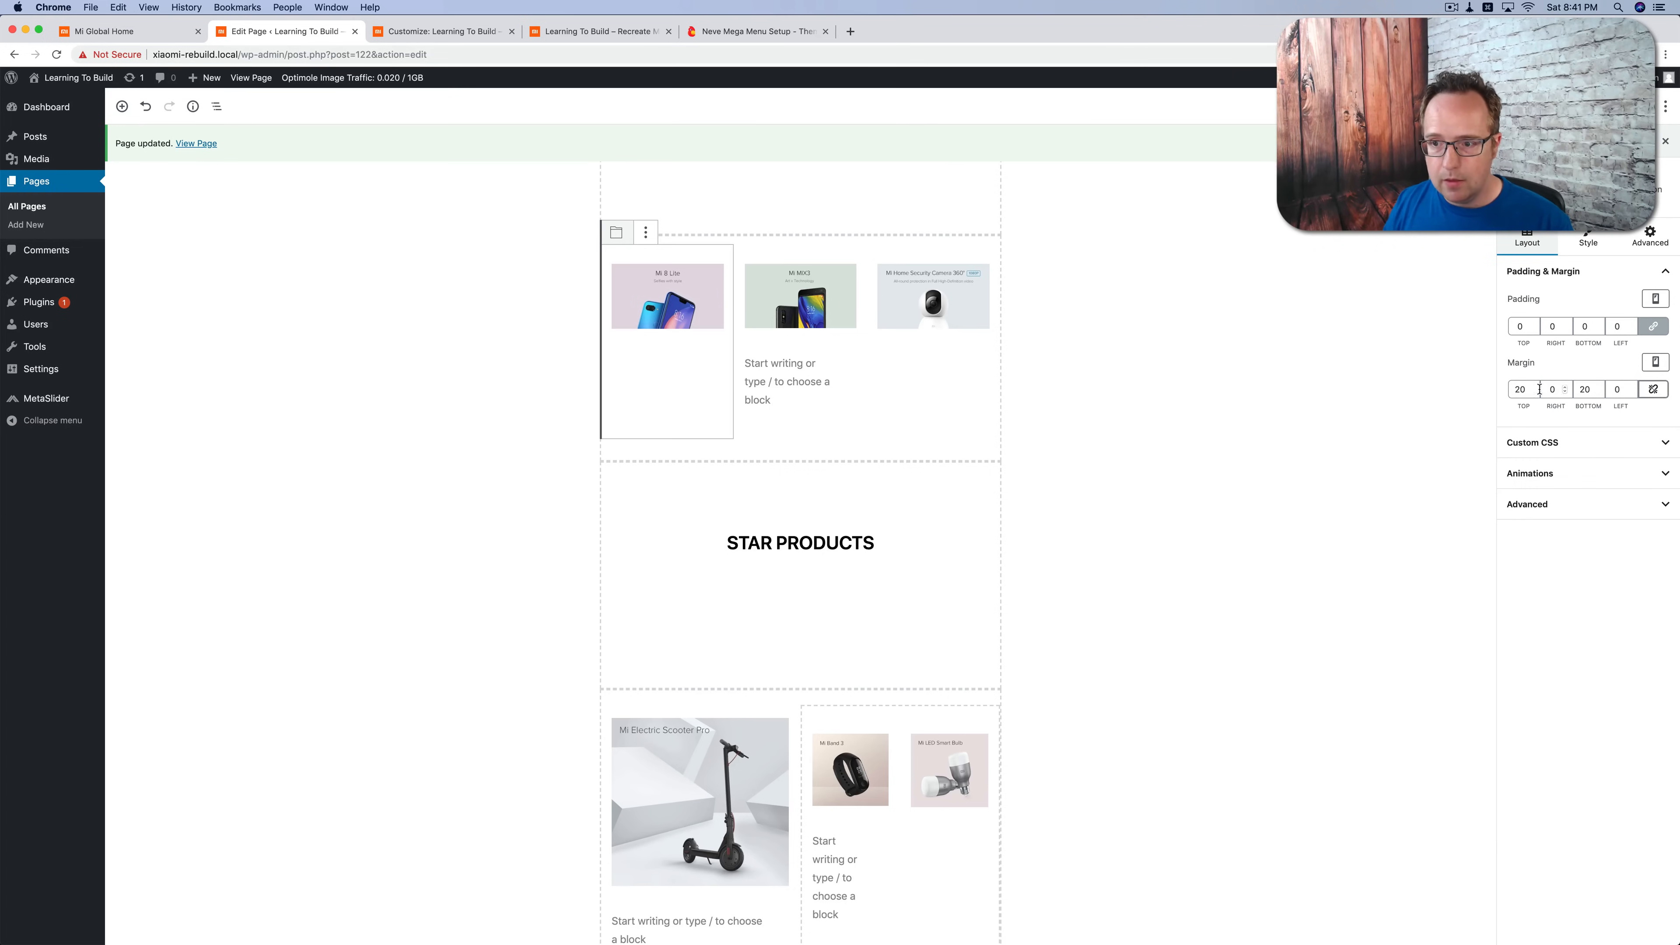
{"action": "left_click", "coordinate": [1519, 392]}
{"action": "left_click", "coordinate": [1583, 389]}
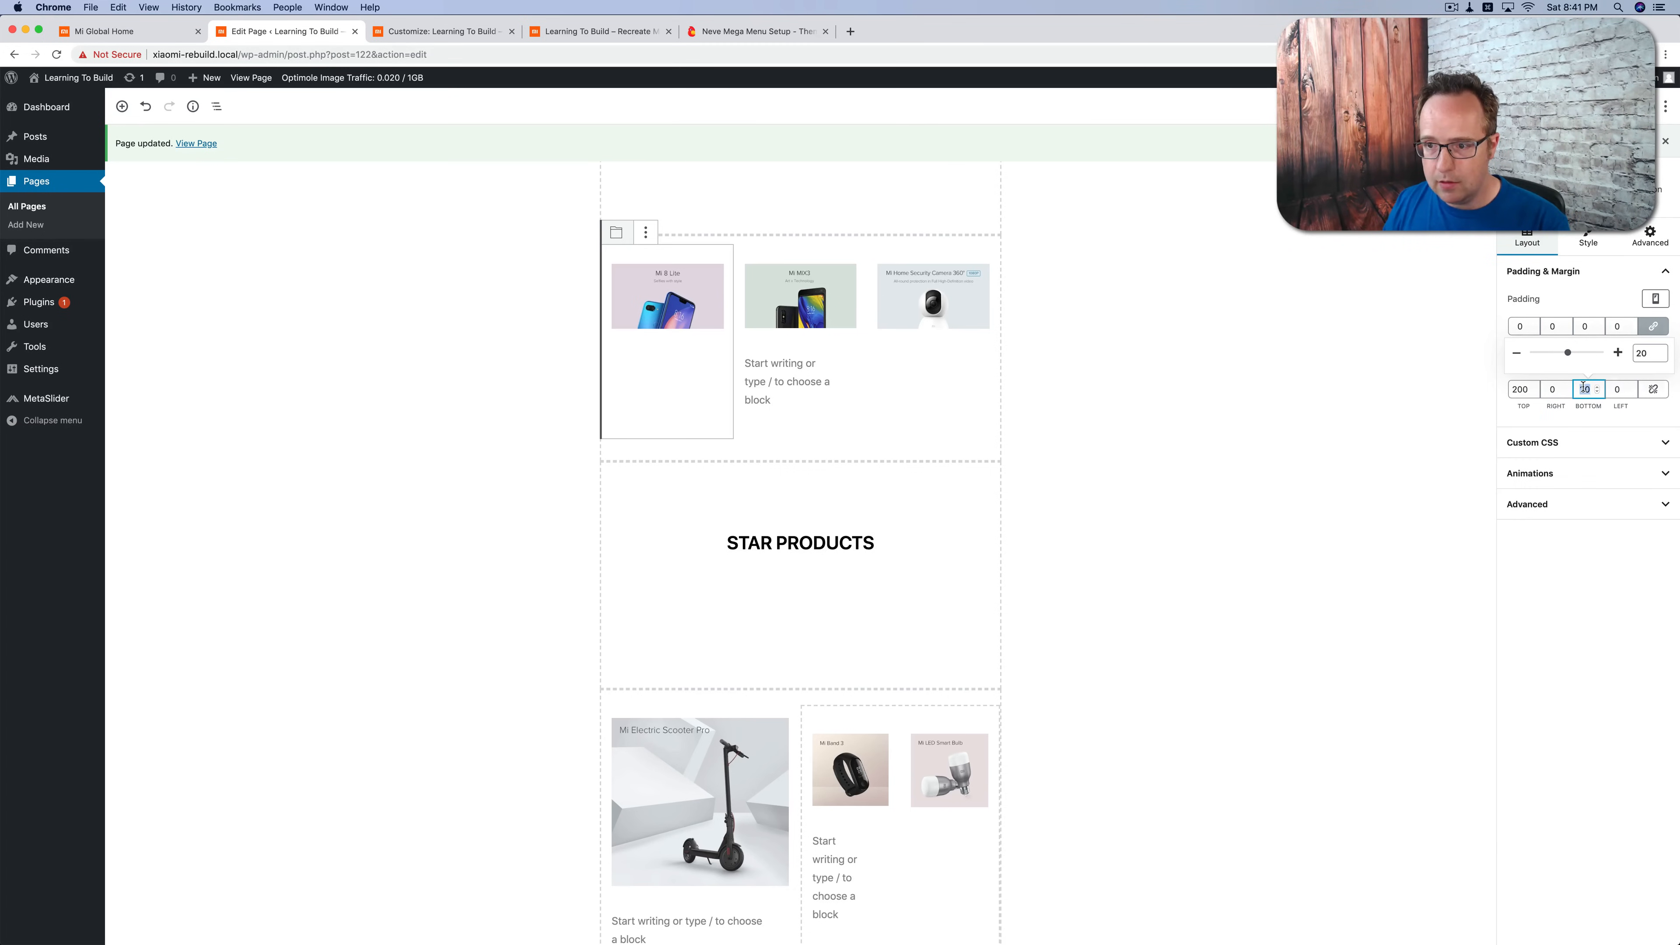
{"action": "left_click", "coordinate": [1549, 389]}
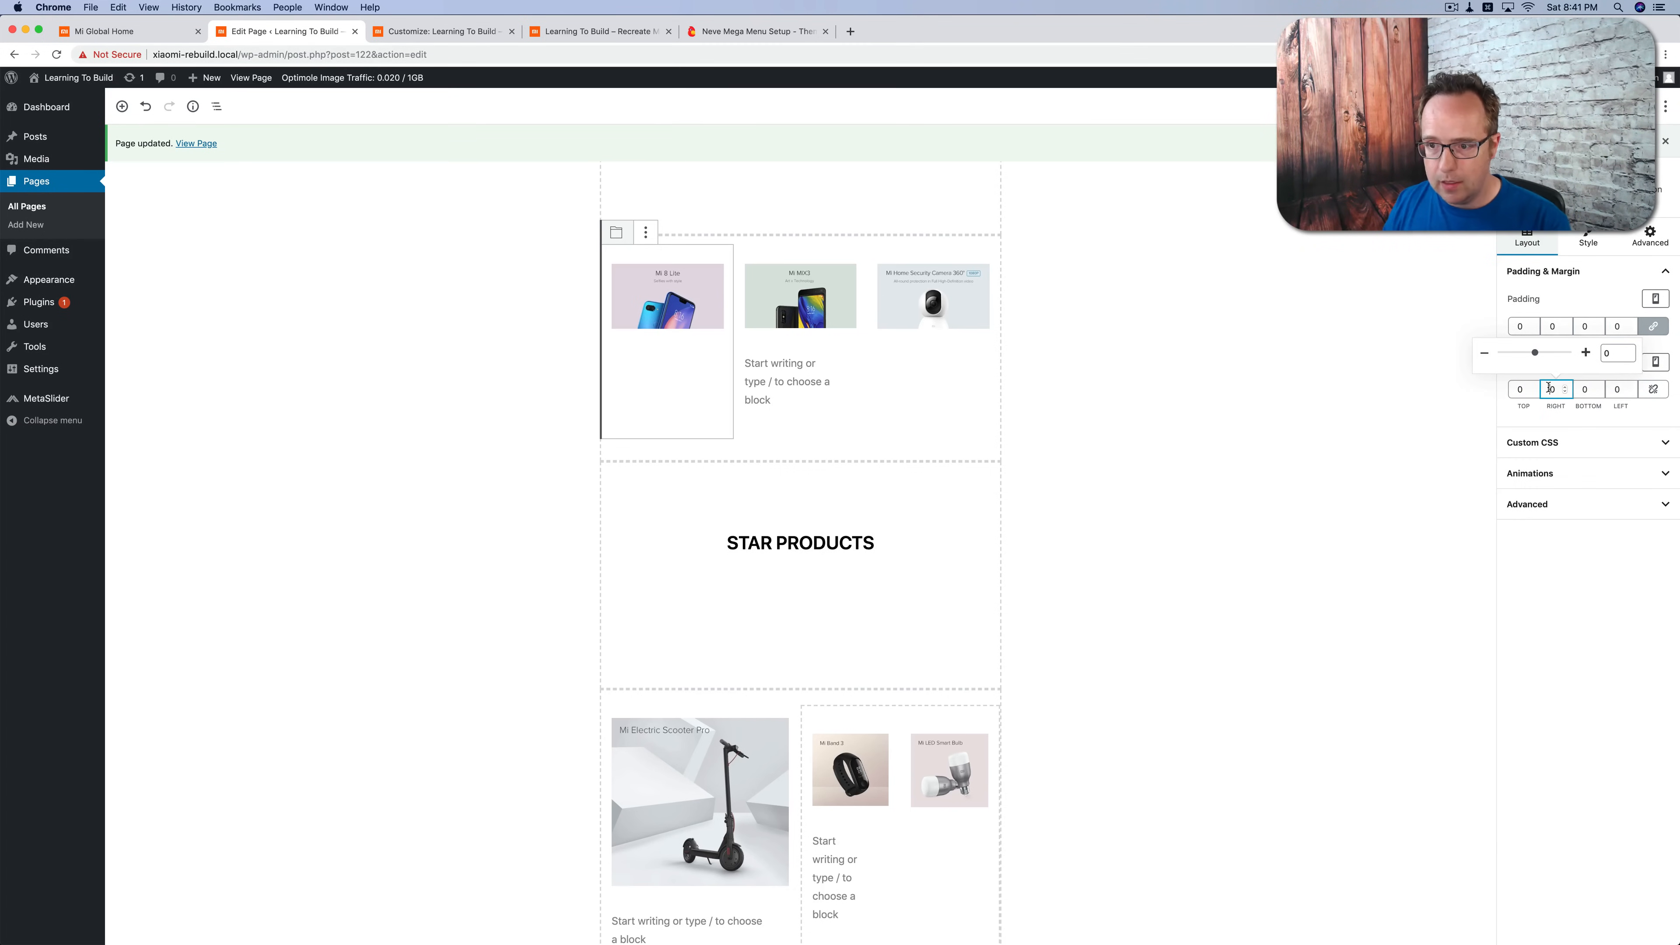
Step: Set the Mi 8 Lite column's unlinked margins for tablet devices to 0 top, 10 right and 0 bottom
{"action": "left_click", "coordinate": [1650, 365]}
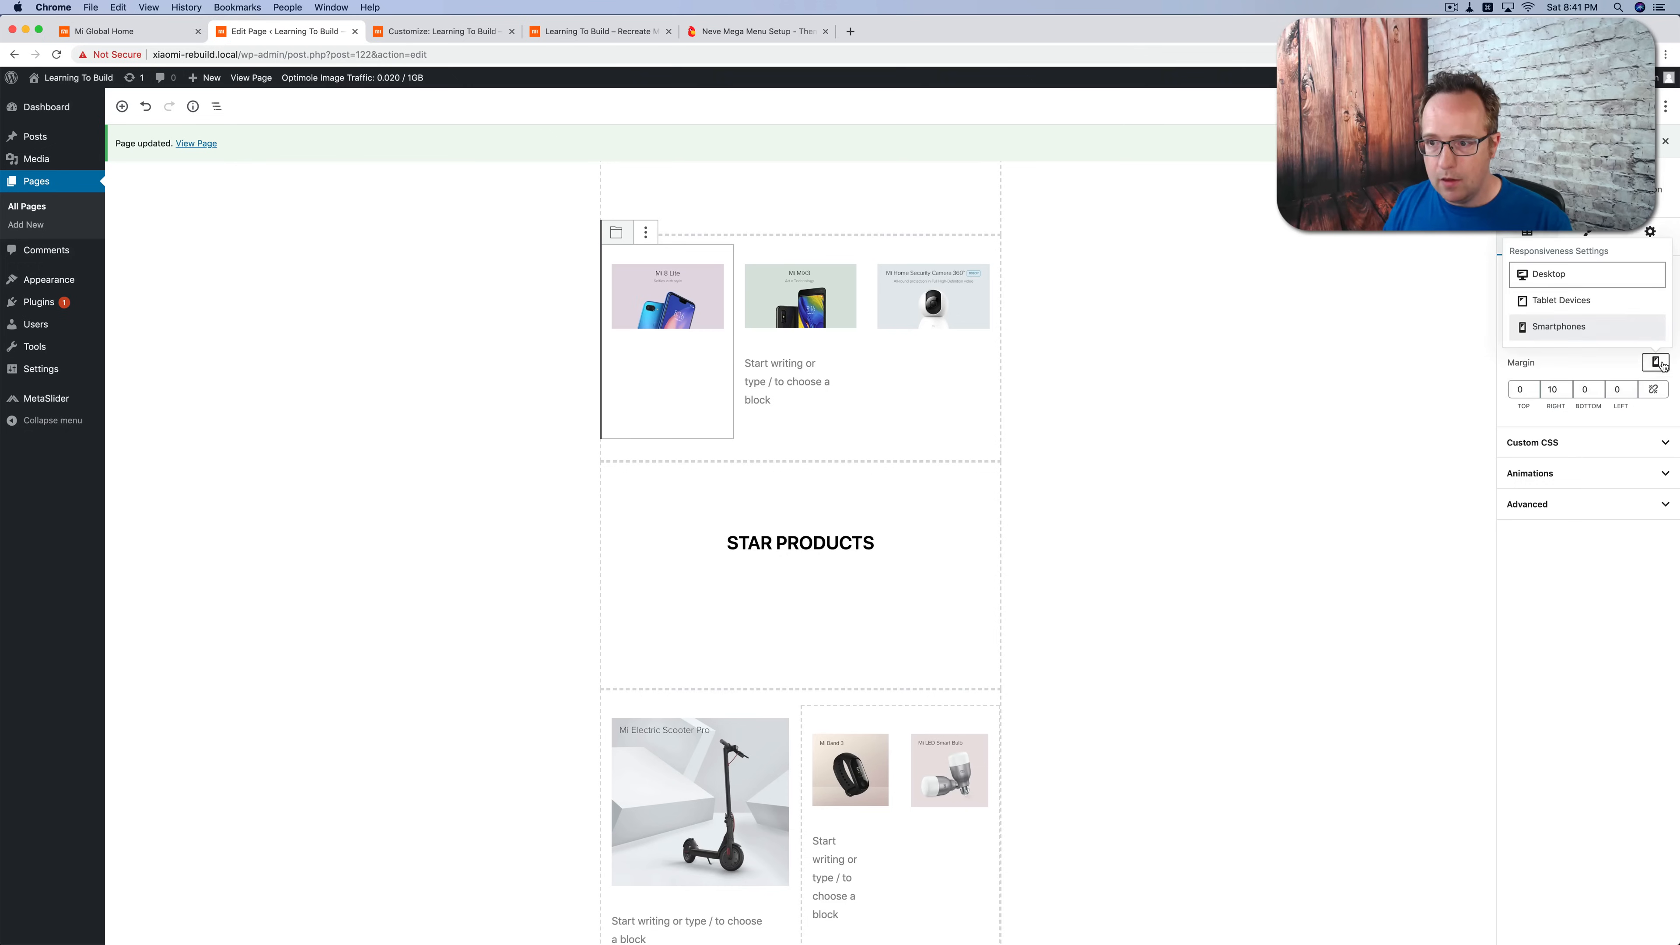
{"action": "left_click", "coordinate": [1638, 389]}
{"action": "left_click", "coordinate": [1638, 389]}
{"action": "double_click", "coordinate": [1518, 390]}
{"action": "type", "text": "0"}
{"action": "double_click", "coordinate": [1584, 389]}
{"action": "type", "text": "0"}
{"action": "left_click", "coordinate": [1552, 389]}
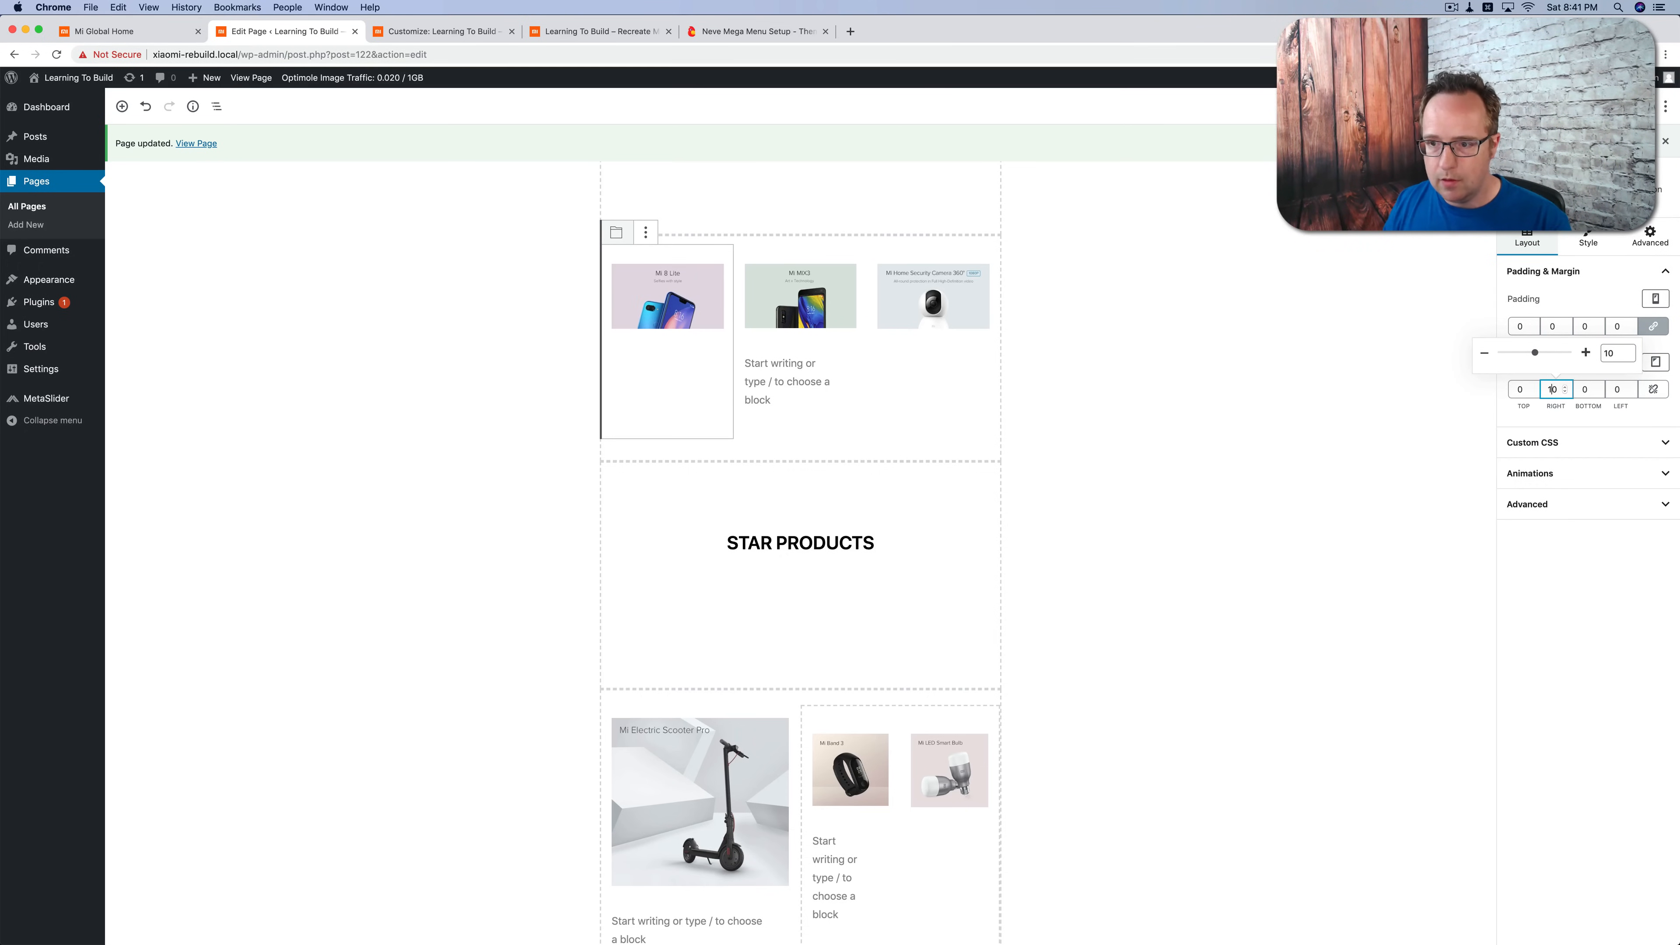
Step: Set the Mi 8 Lite column's unlinked desktop margins to 0 top, 10 right and 0 bottom
{"action": "left_click", "coordinate": [1657, 361]}
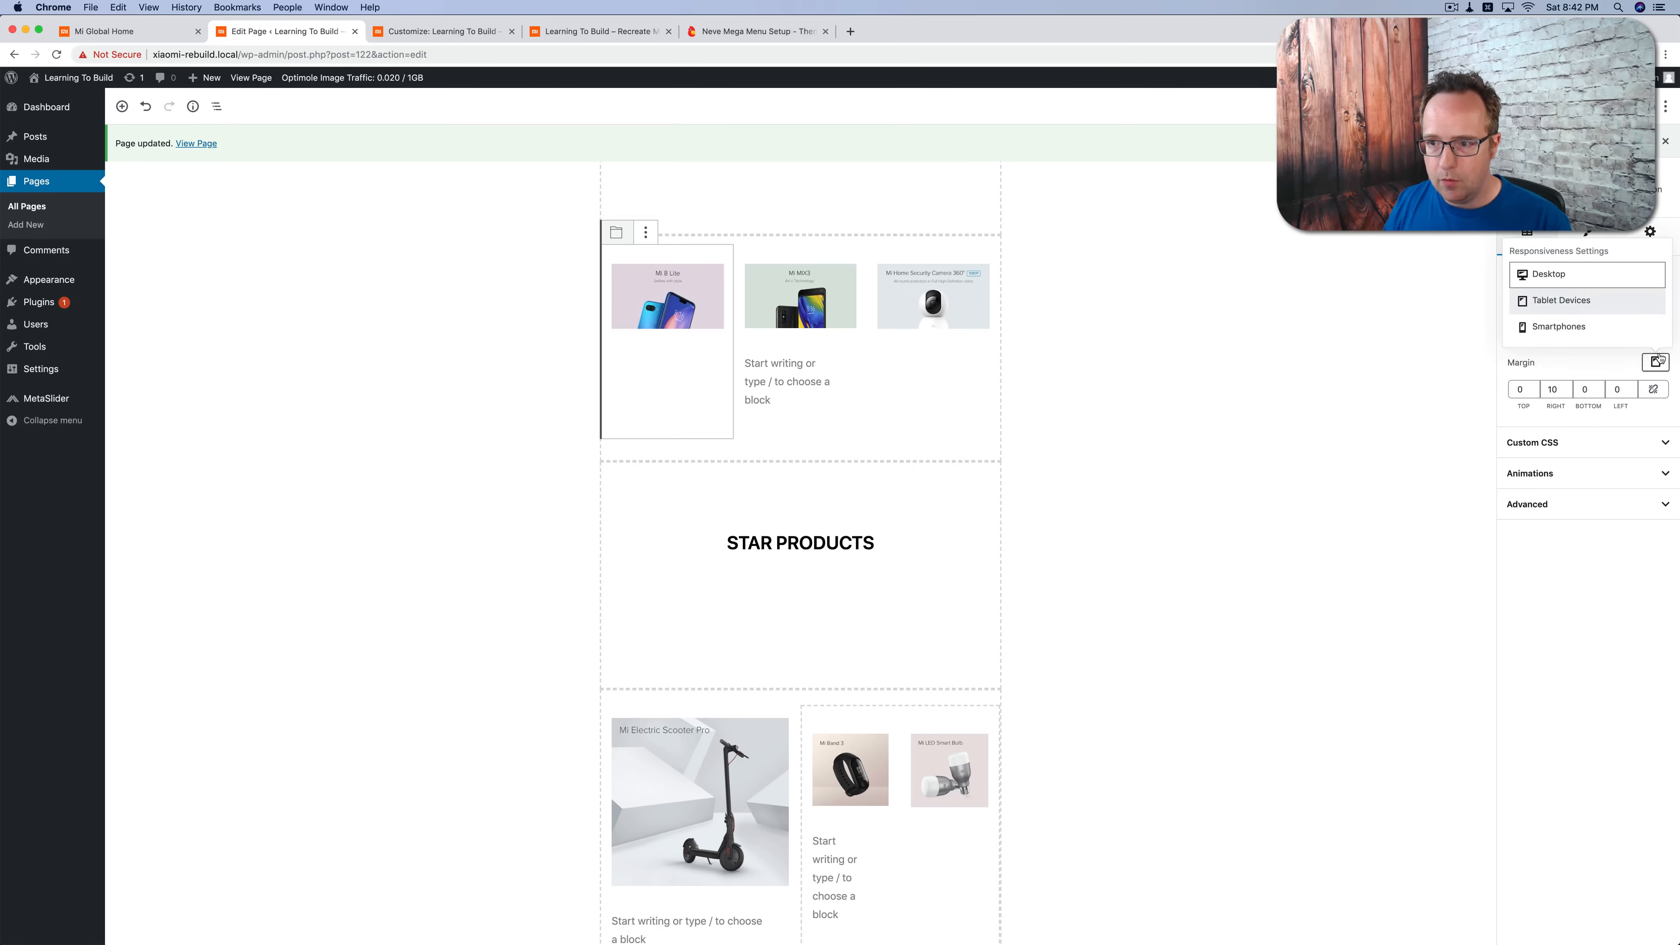
{"action": "left_click", "coordinate": [1616, 278]}
{"action": "left_click", "coordinate": [1652, 390]}
{"action": "left_click", "coordinate": [1524, 390]}
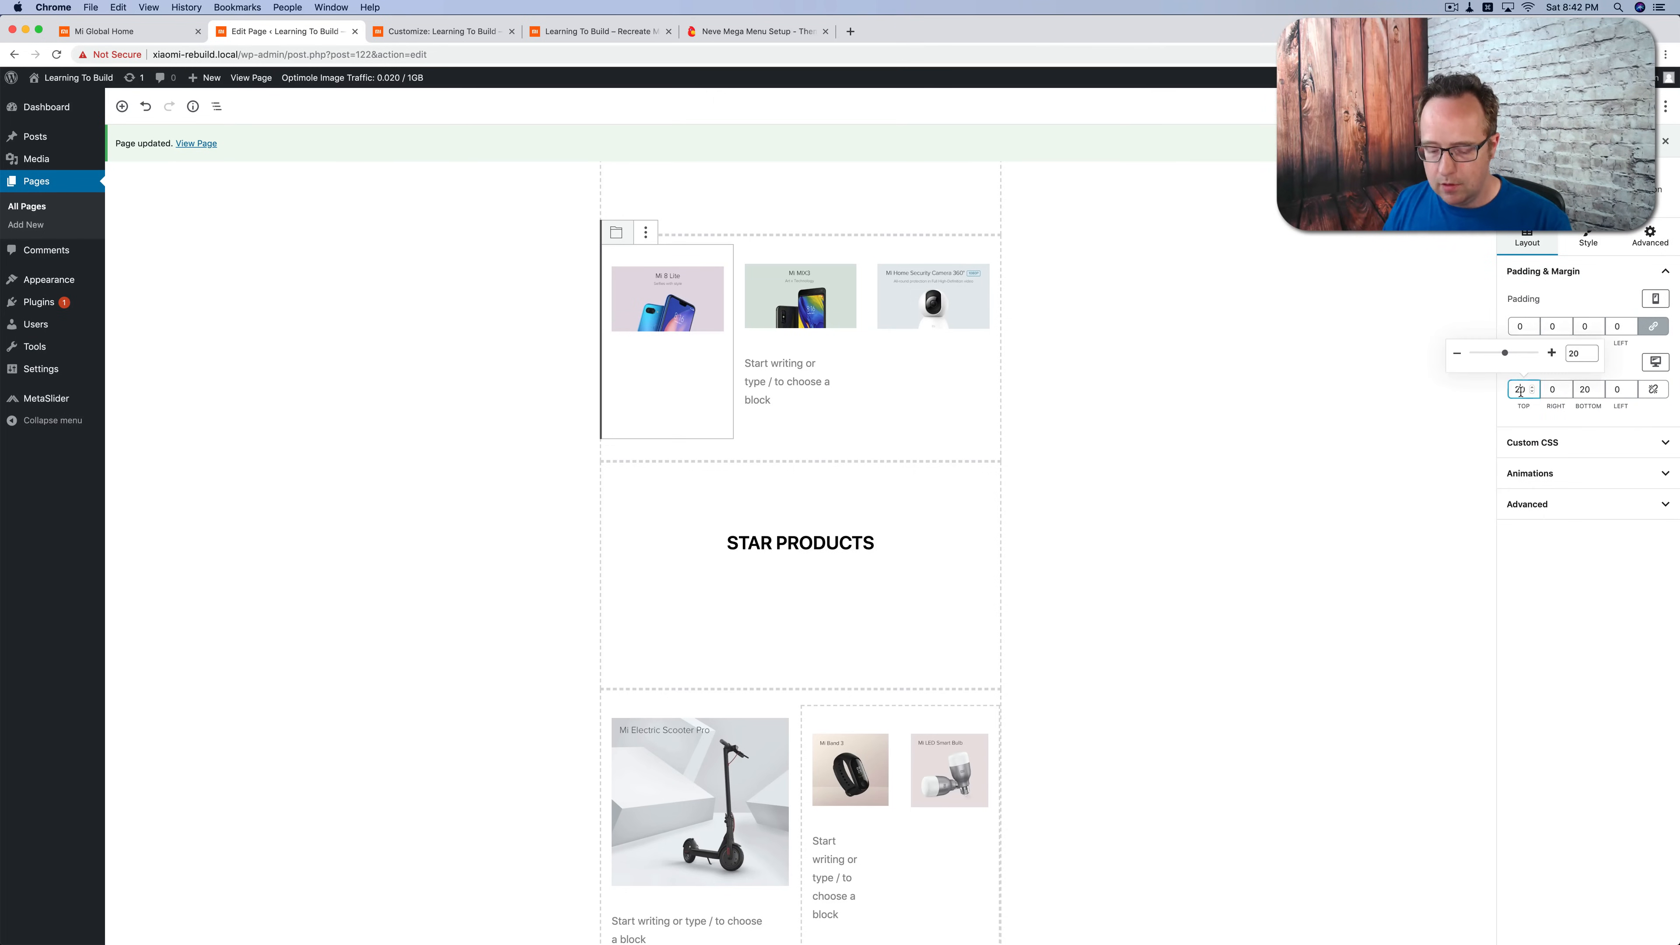
{"action": "double_click", "coordinate": [1583, 389]}
{"action": "type", "text": "0"}
{"action": "double_click", "coordinate": [1551, 389]}
{"action": "type", "text": "10"}
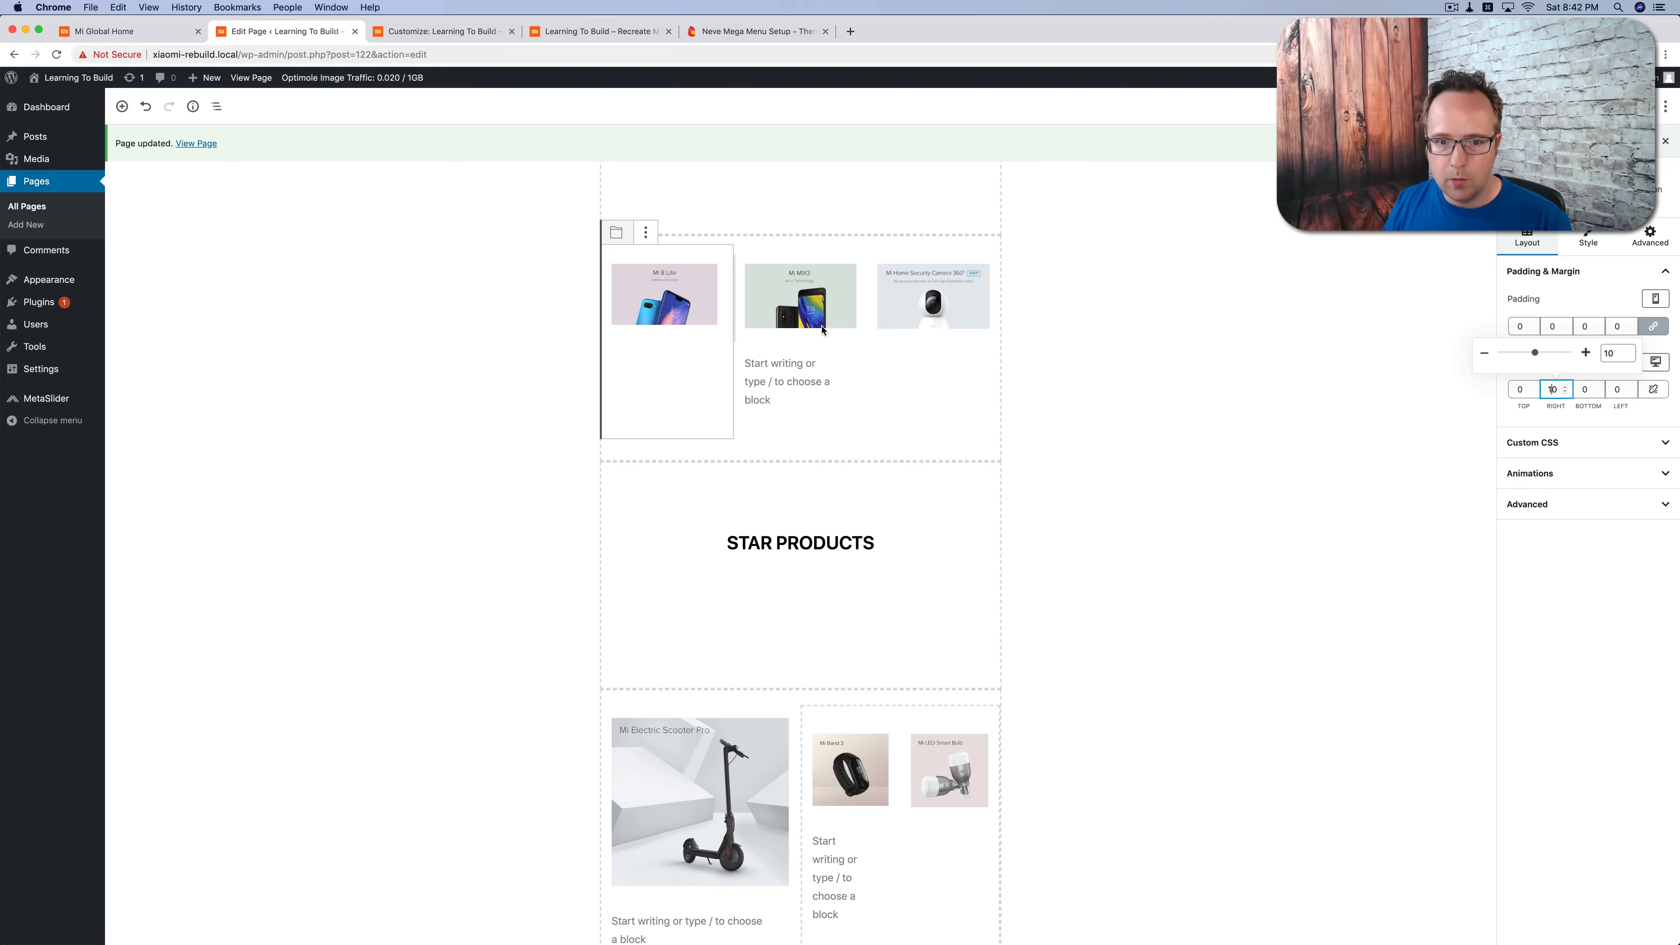
Step: Unlink the Mi MIX3 column's smartphone and tablet margins and set the right margin to 10 on both devices
{"action": "left_click", "coordinate": [826, 437]}
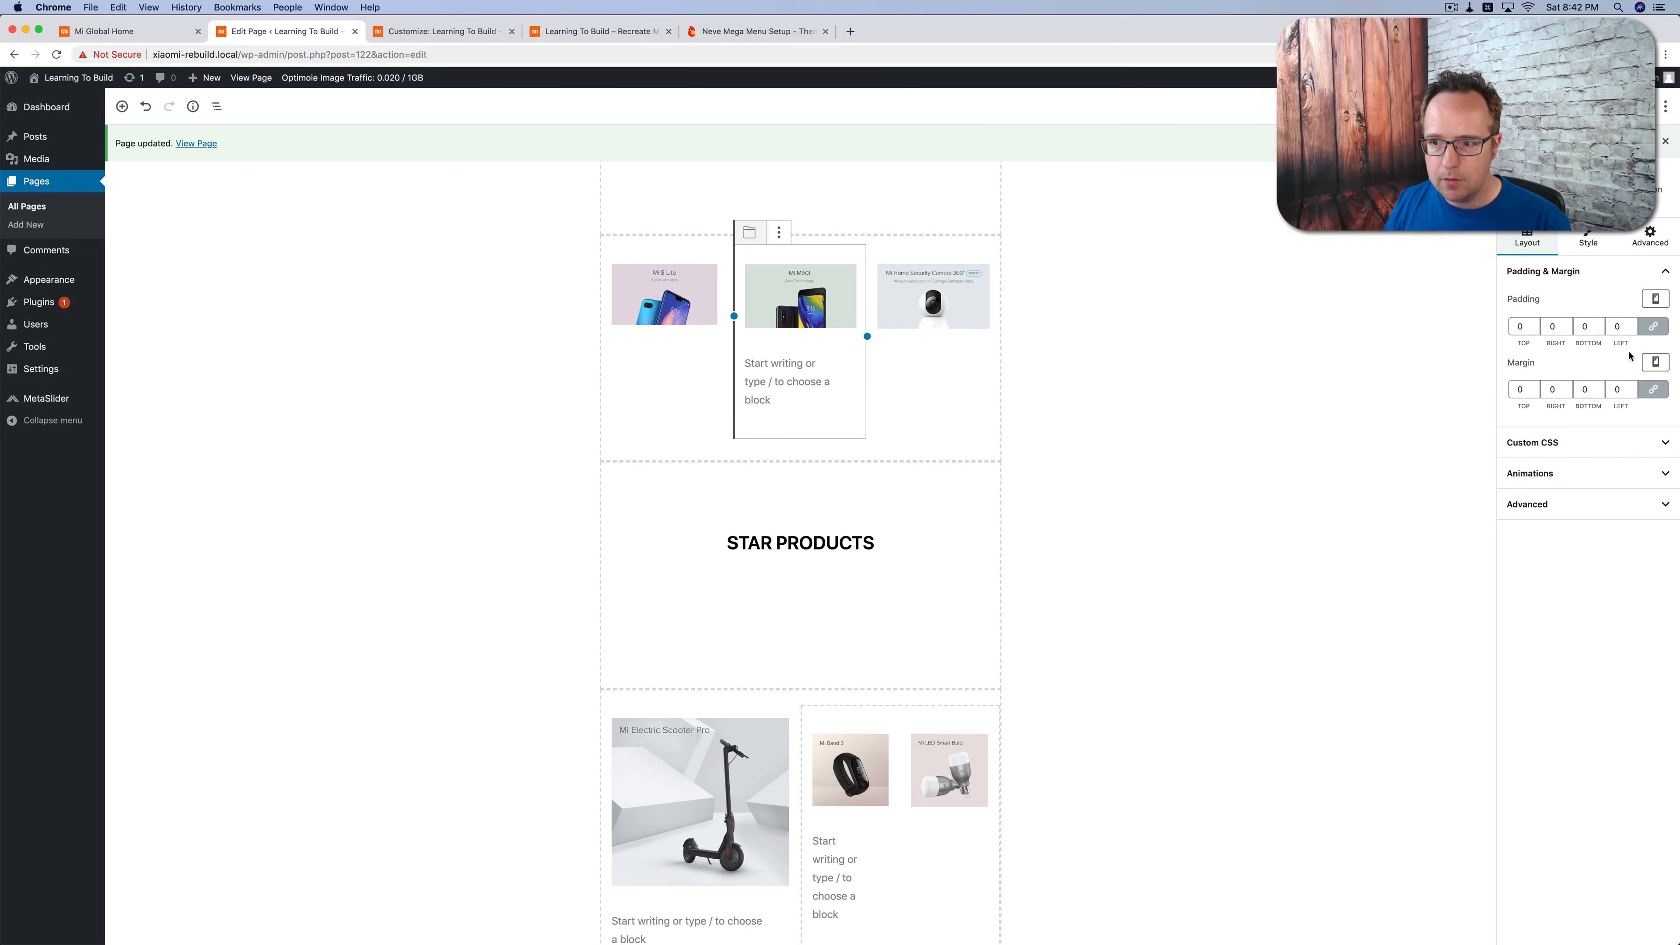
{"action": "left_click", "coordinate": [1653, 389]}
{"action": "double_click", "coordinate": [1552, 389]}
{"action": "left_click", "coordinate": [1655, 363]}
{"action": "left_click", "coordinate": [1601, 291]}
{"action": "left_click", "coordinate": [1653, 390]}
{"action": "double_click", "coordinate": [1553, 390]}
{"action": "type", "text": "10"}
Step: Set the Mi MIX3 column's unlinked desktop margins to 0 top, 10 right and 0 bottom
{"action": "left_click", "coordinate": [1656, 363]}
{"action": "left_click", "coordinate": [1601, 265]}
{"action": "left_click", "coordinate": [1653, 390]}
{"action": "double_click", "coordinate": [1519, 389]}
{"action": "type", "text": "0"}
{"action": "double_click", "coordinate": [1585, 390]}
{"action": "type", "text": "0"}
{"action": "left_click", "coordinate": [1548, 390]}
{"action": "type", "text": "1"}
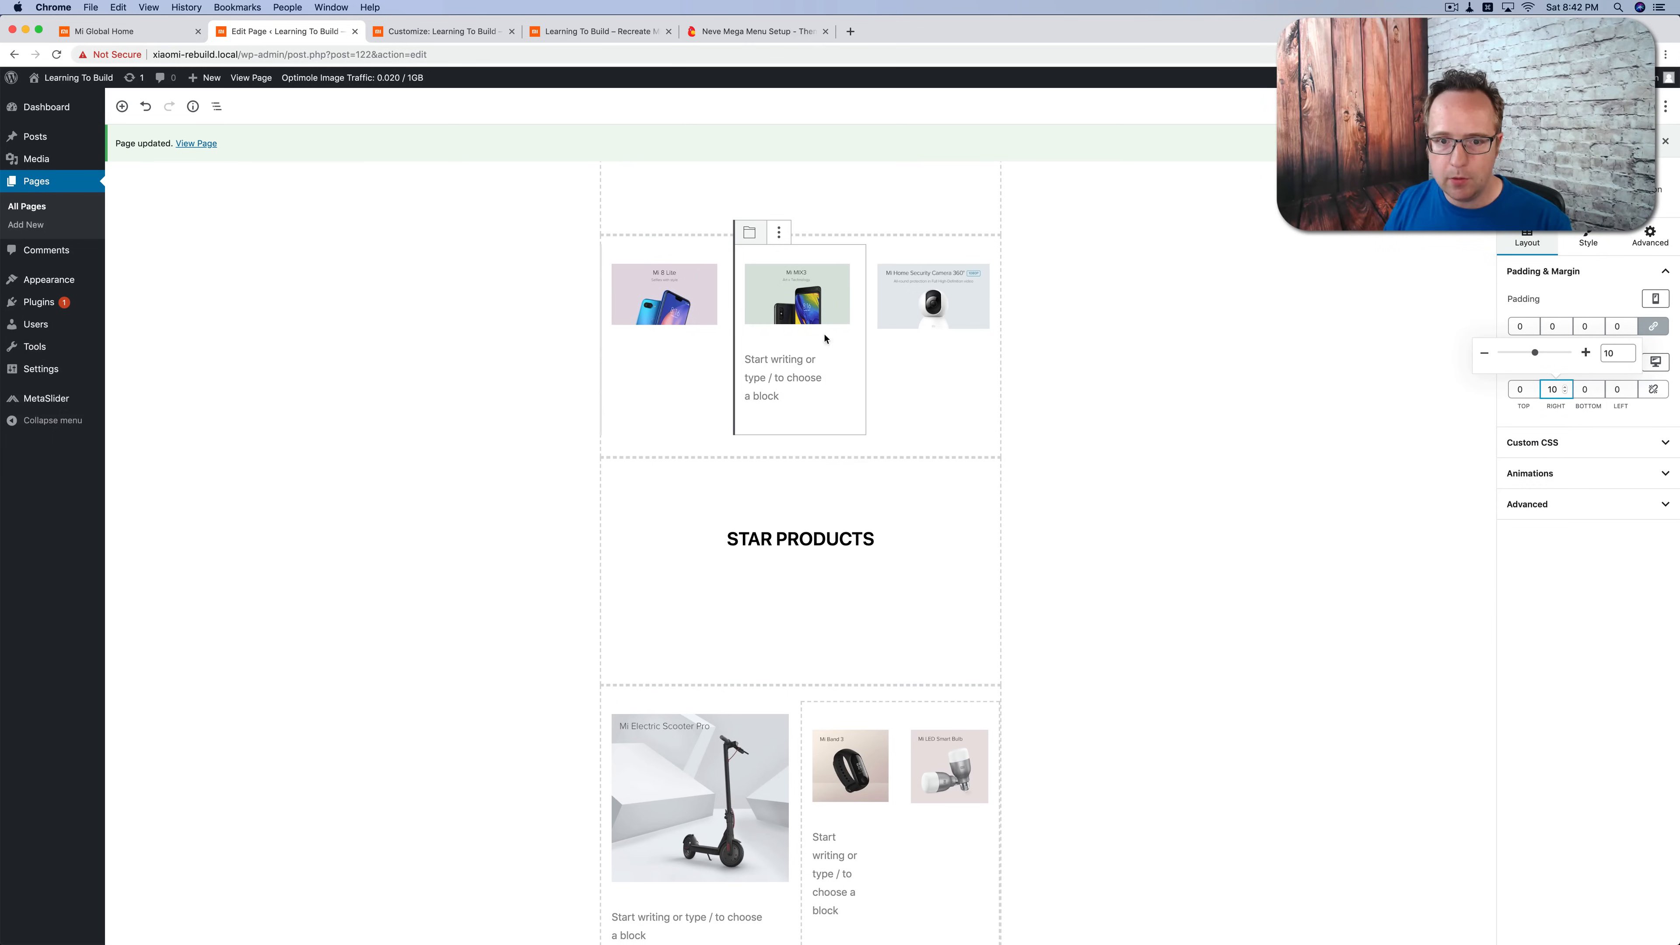
Step: Unlink the first video column's margins and set its right margin to 10 for smartphone and tablet
{"action": "scroll", "coordinate": [1001, 443], "scroll_direction": "down", "scroll_amount": 15}
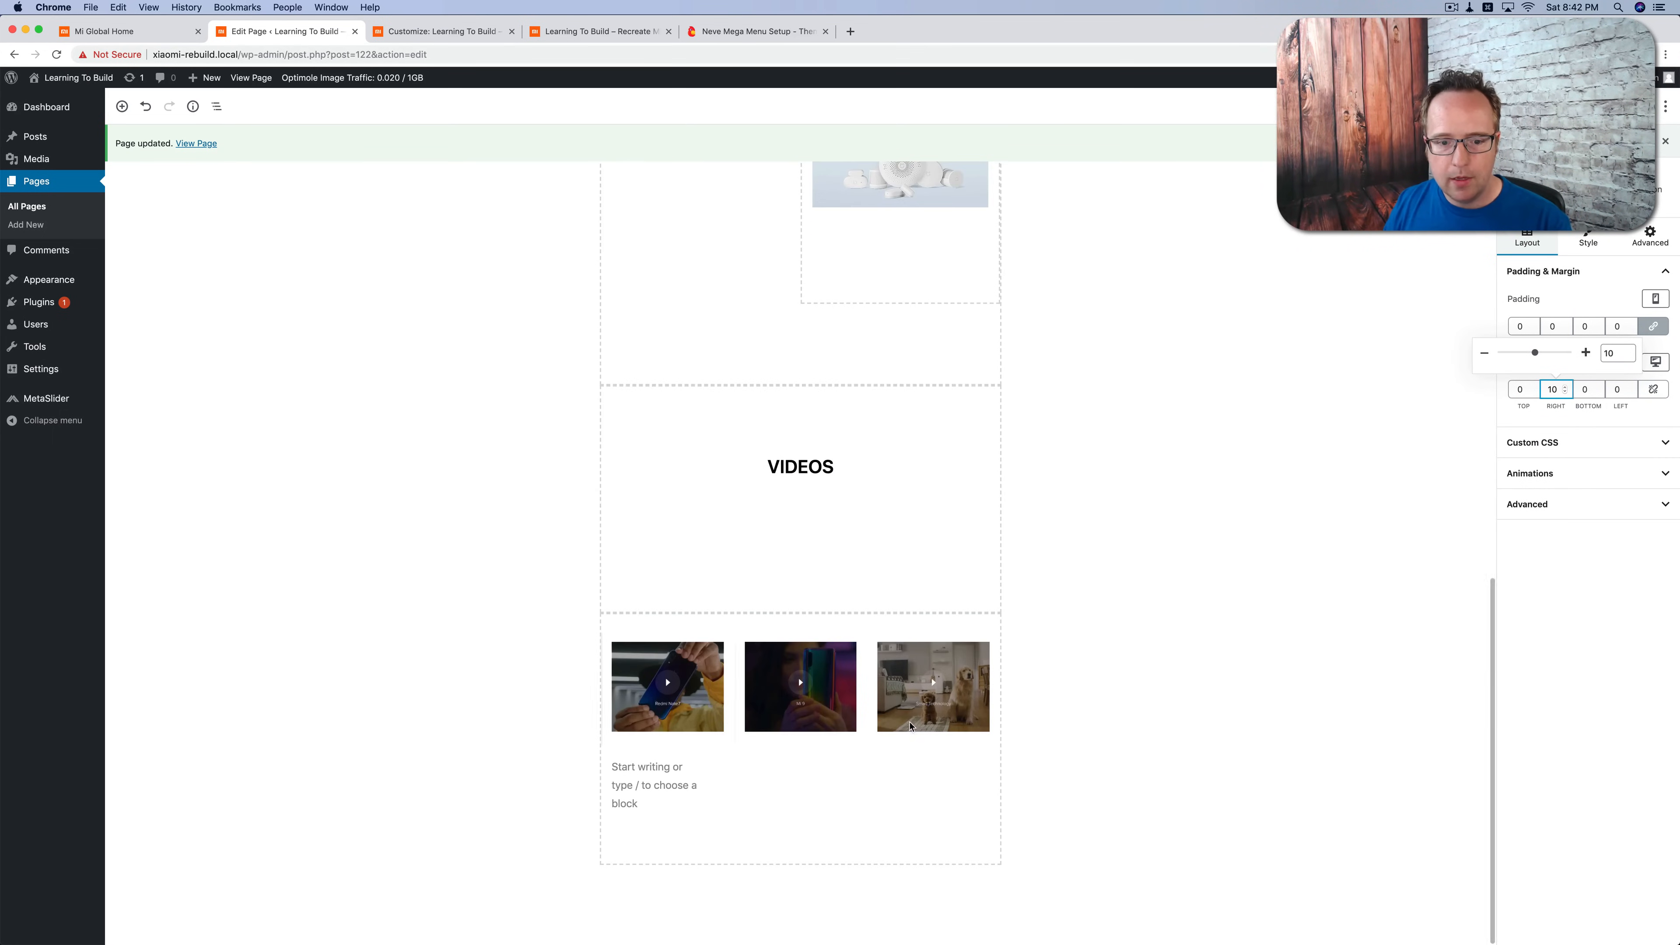
{"action": "left_click", "coordinate": [681, 838]}
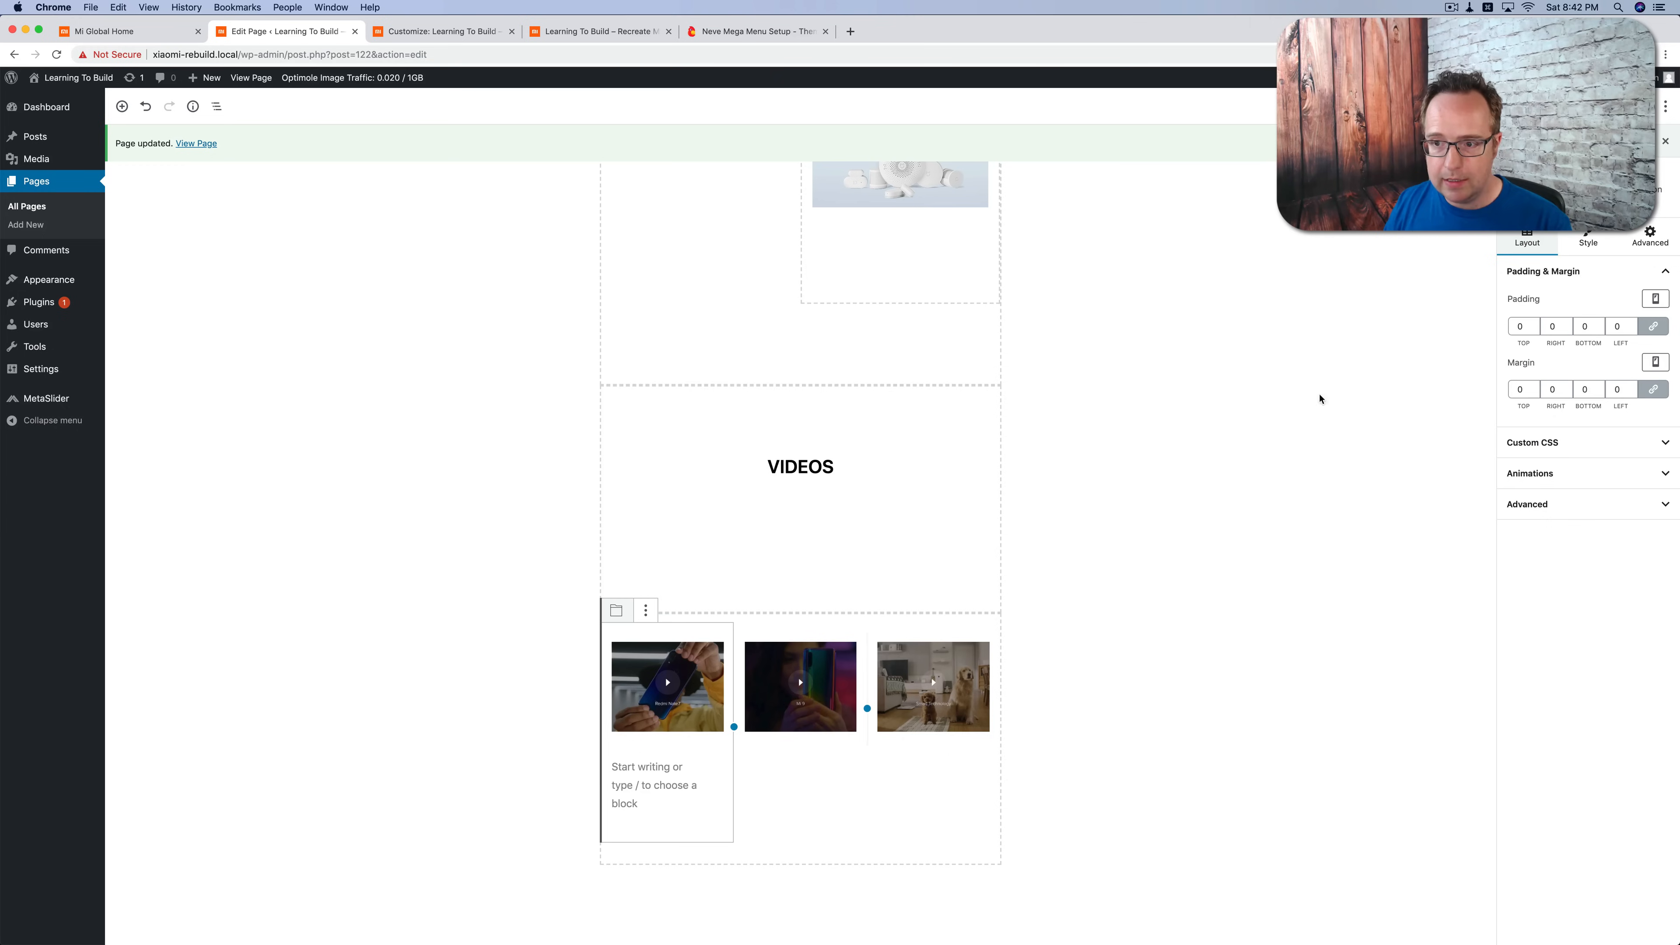
{"action": "left_click", "coordinate": [1653, 389]}
{"action": "left_click", "coordinate": [1521, 389]}
{"action": "left_click", "coordinate": [1552, 389]}
{"action": "left_click", "coordinate": [1656, 361]}
{"action": "left_click", "coordinate": [1614, 305]}
{"action": "left_click", "coordinate": [1552, 390]}
Step: Set the first video column's unlinked desktop margins to 10 right and 0 bottom
{"action": "left_click", "coordinate": [1655, 362]}
{"action": "left_click", "coordinate": [1614, 327]}
{"action": "left_click", "coordinate": [1552, 389]}
{"action": "type", "text": "10"}
{"action": "left_click", "coordinate": [1653, 389]}
{"action": "left_click", "coordinate": [1586, 389]}
{"action": "type", "text": "0"}
Step: Set the middle video column's right margin to 10 for smartphone, tablet and desktop
{"action": "left_click", "coordinate": [804, 838]}
{"action": "left_click", "coordinate": [1552, 389]}
{"action": "type", "text": "1"}
{"action": "left_click", "coordinate": [1655, 362]}
{"action": "left_click", "coordinate": [1614, 305]}
{"action": "left_click", "coordinate": [1656, 362]}
{"action": "left_click", "coordinate": [1614, 282]}
{"action": "left_click", "coordinate": [1552, 389]}
{"action": "type", "text": "1"}
{"action": "left_click", "coordinate": [1130, 701]}
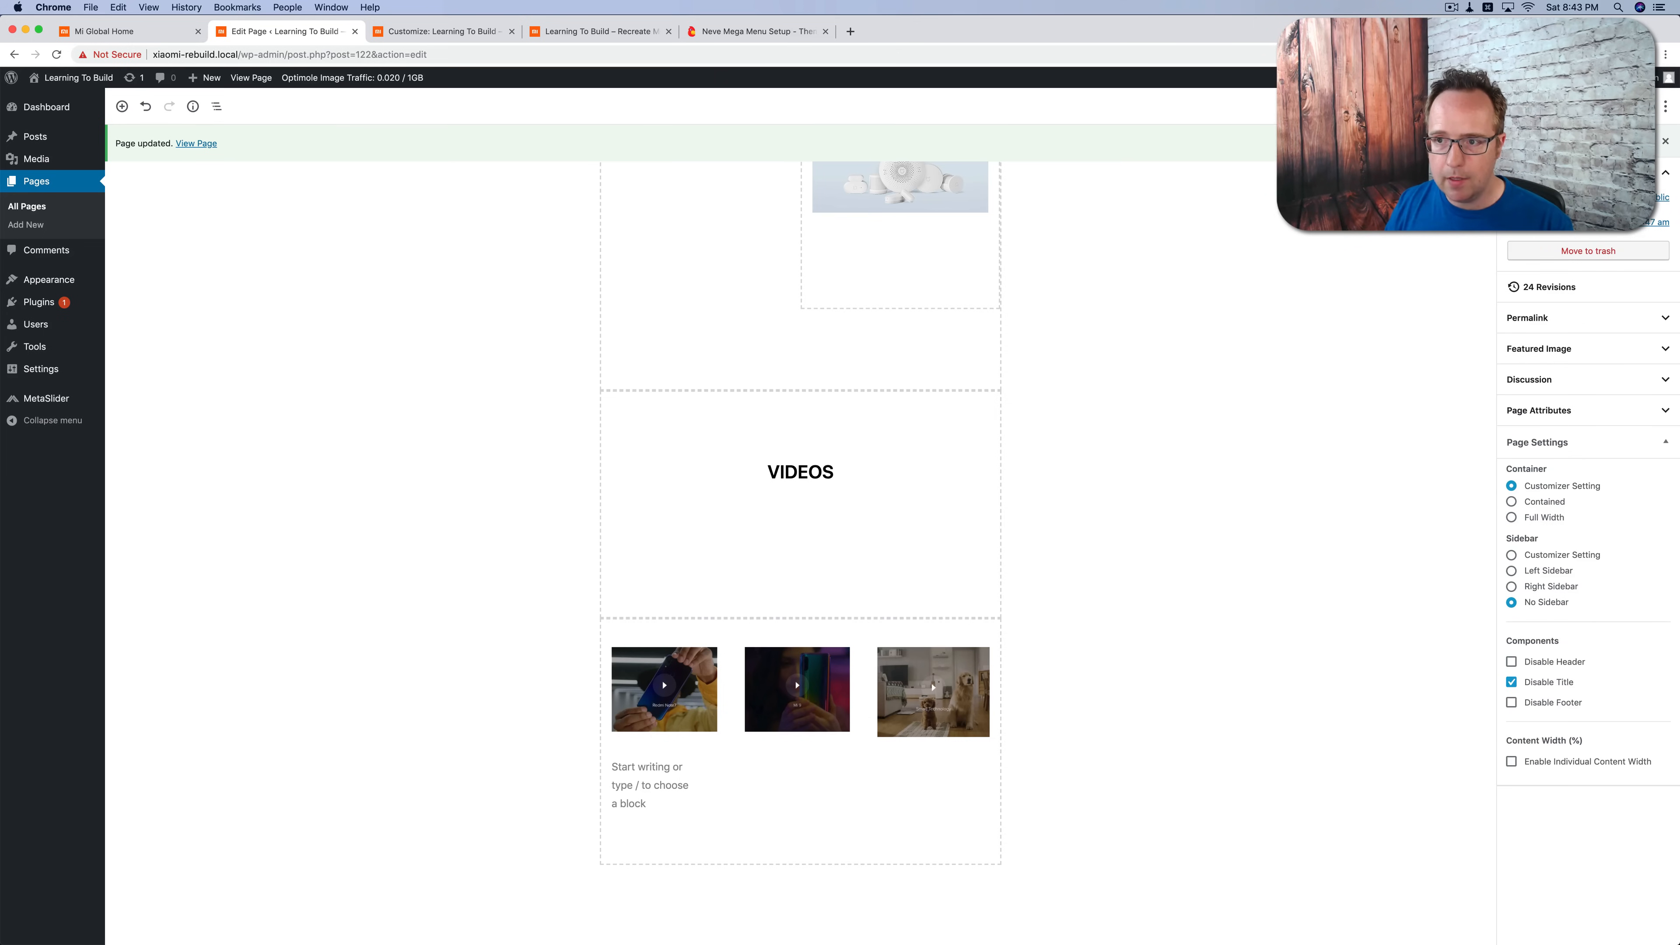
Step: Reload the rebuilt homepage and check the gaps between the video columns and the product columns
{"action": "left_click", "coordinate": [598, 31]}
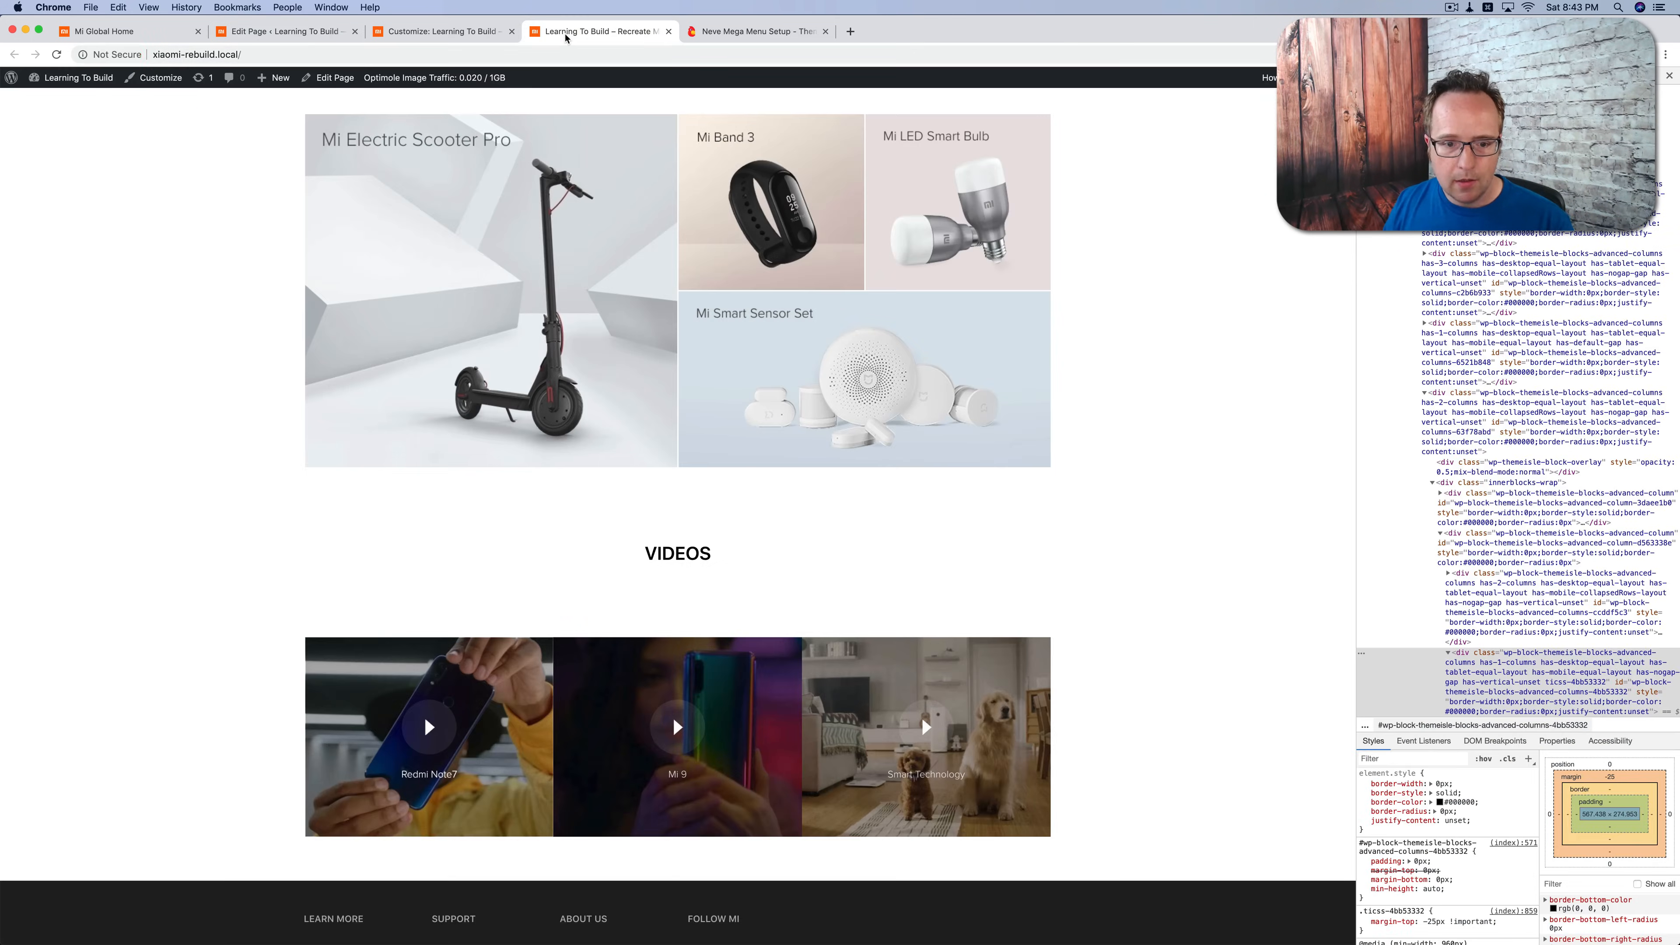
{"action": "key", "text": "super+r"}
{"action": "scroll", "coordinate": [167, 650], "scroll_direction": "down", "scroll_amount": 2}
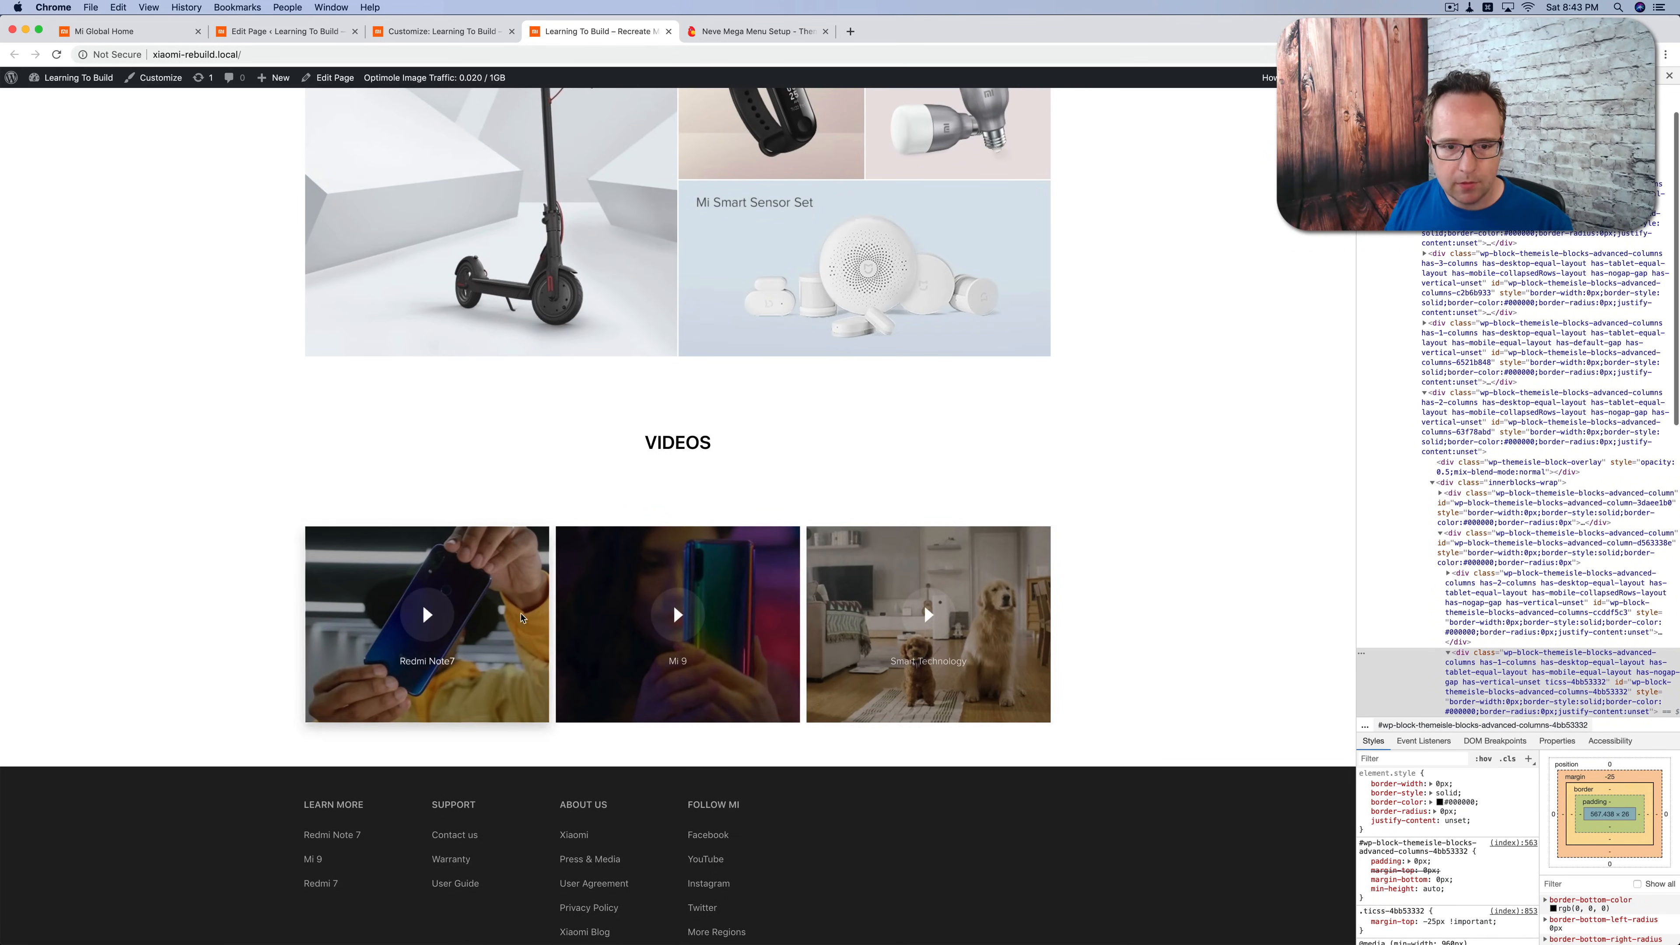
{"action": "scroll", "coordinate": [849, 541], "scroll_direction": "up", "scroll_amount": 7}
{"action": "scroll", "coordinate": [849, 541], "scroll_direction": "up", "scroll_amount": 3}
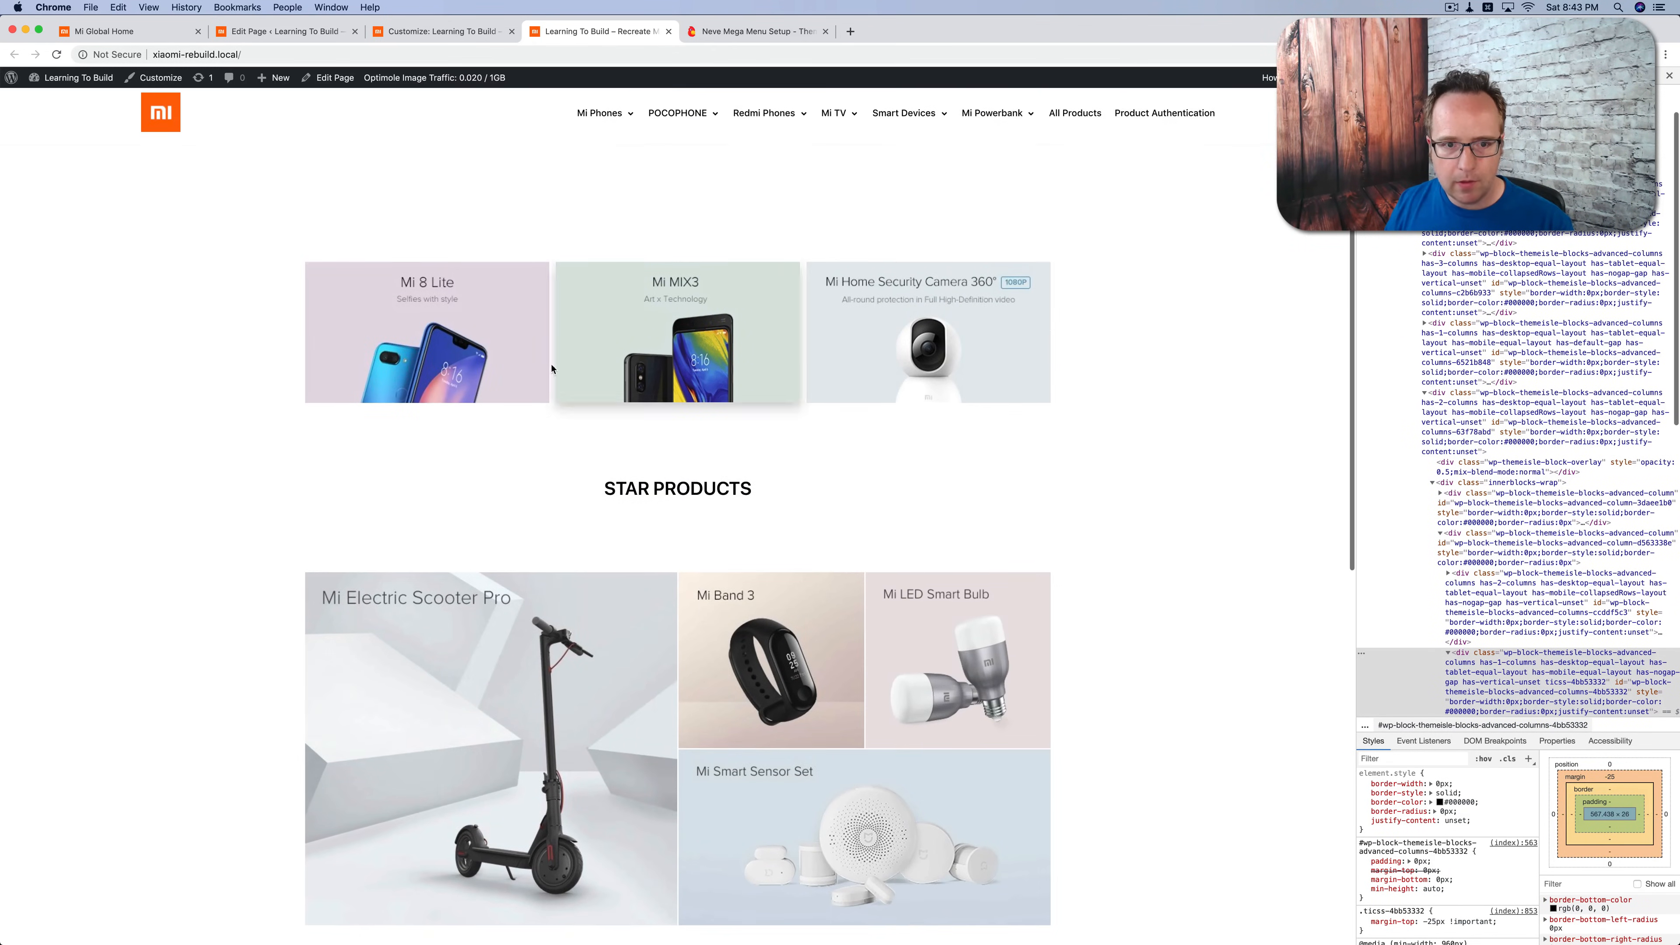
{"action": "scroll", "coordinate": [970, 363], "scroll_direction": "down", "scroll_amount": 2}
{"action": "scroll", "coordinate": [967, 469], "scroll_direction": "up", "scroll_amount": 2}
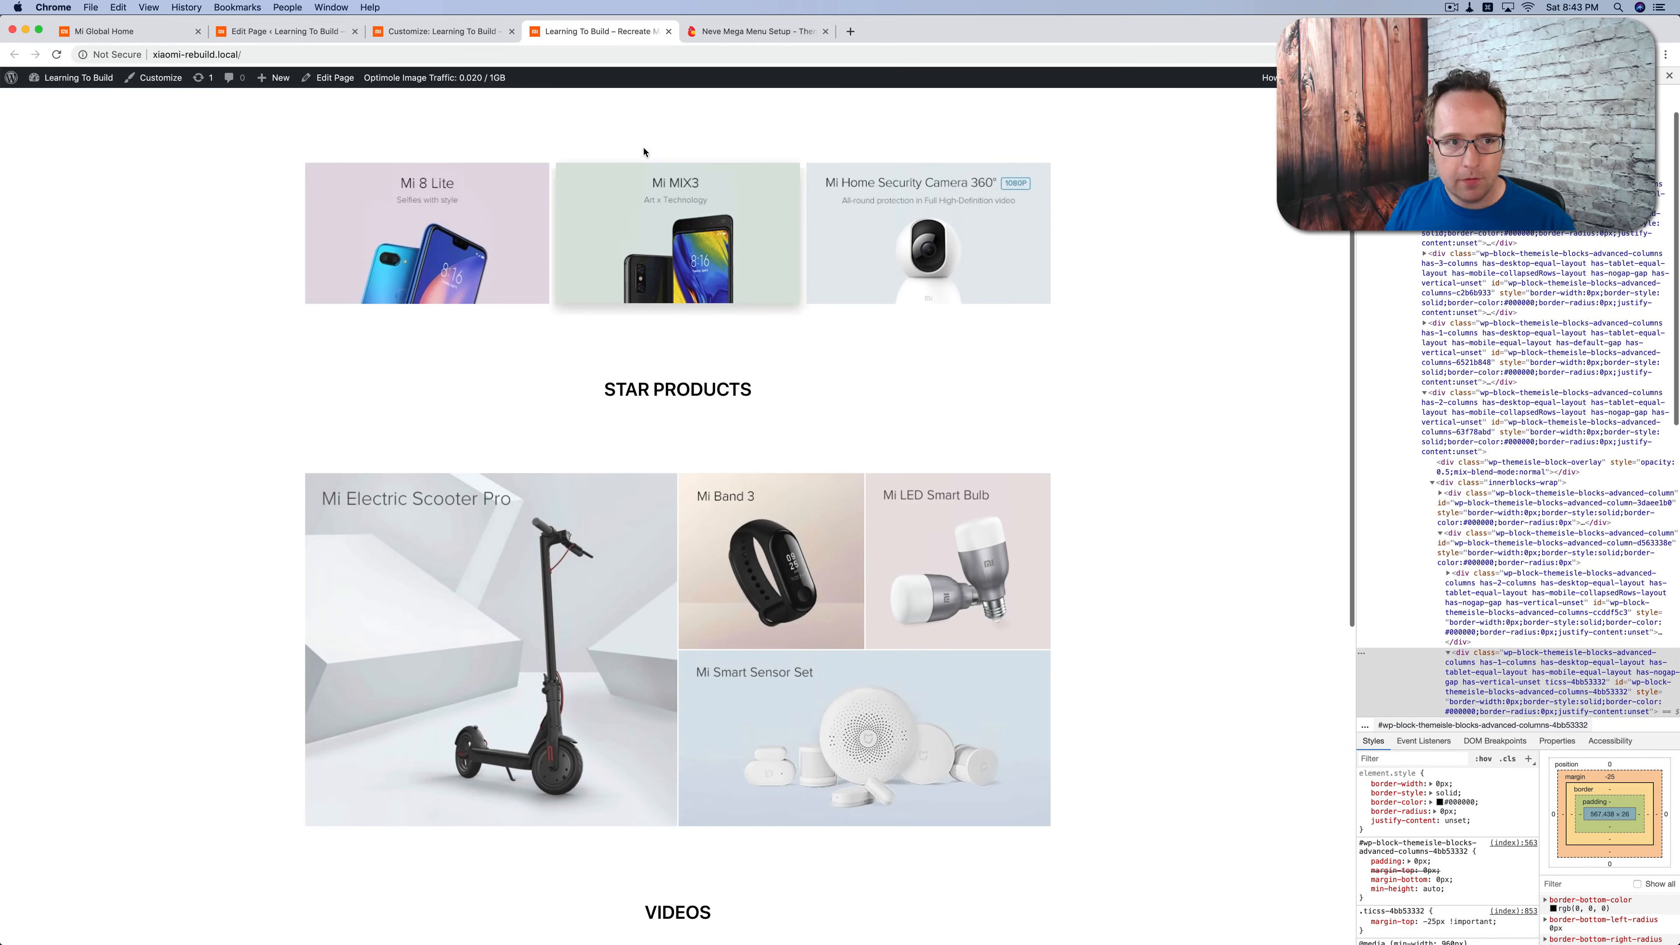
Step: Compare with the original Mi Global homepage and examine its large header image slider
{"action": "left_click", "coordinate": [152, 32]}
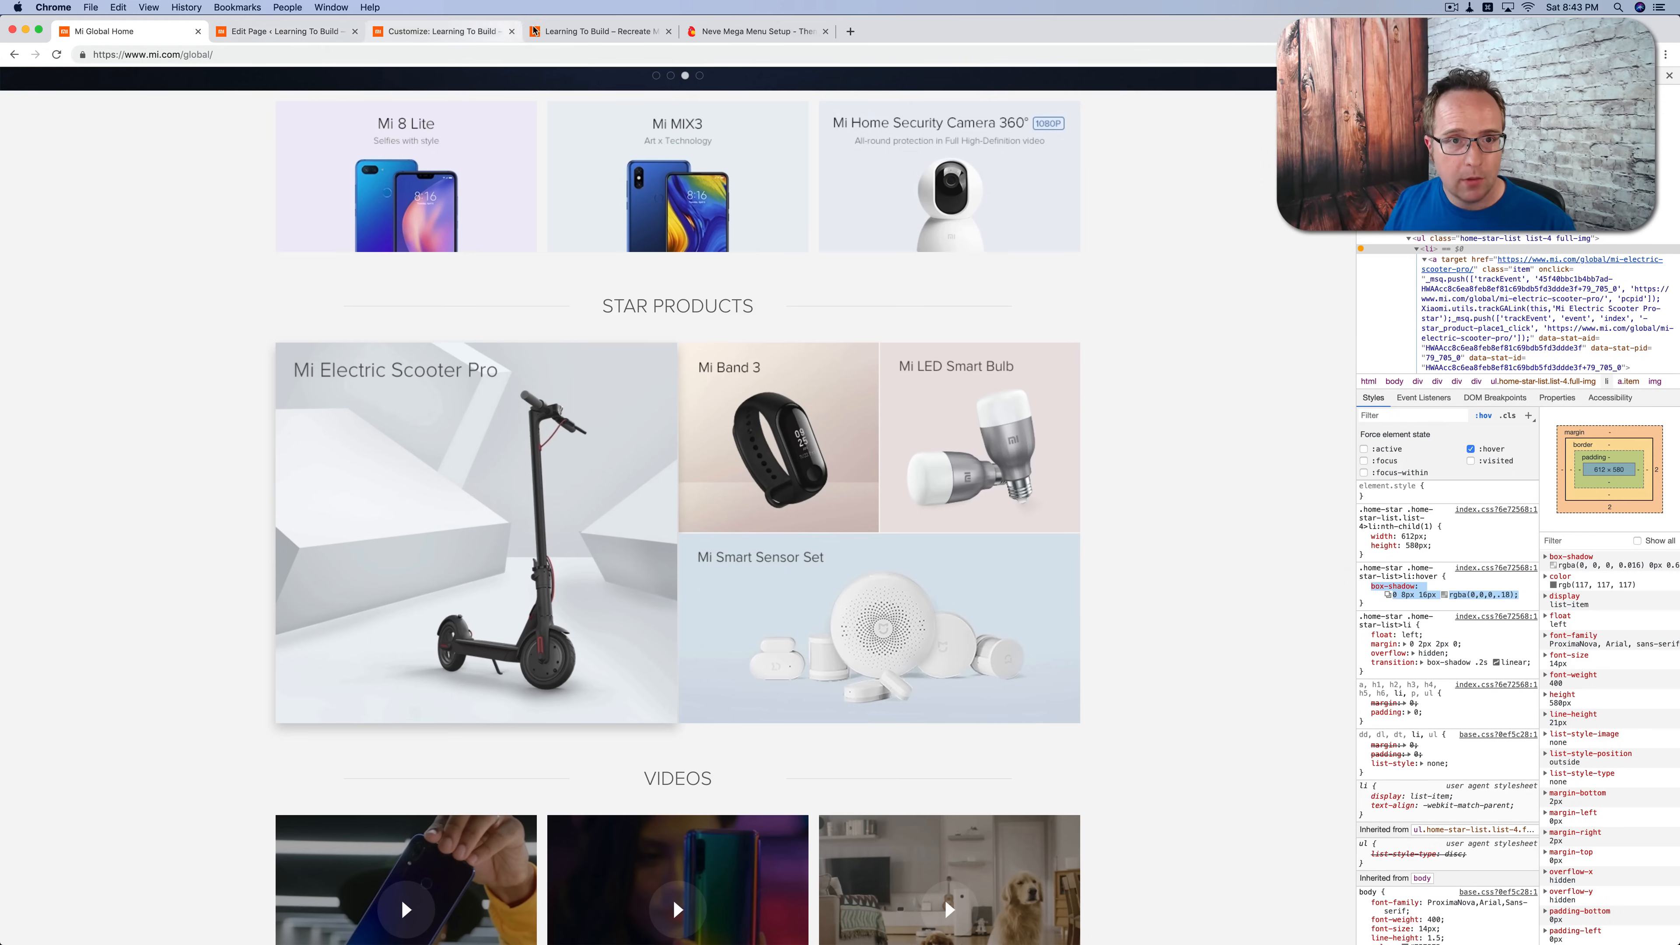
{"action": "left_click", "coordinate": [556, 29]}
{"action": "left_click", "coordinate": [85, 34]}
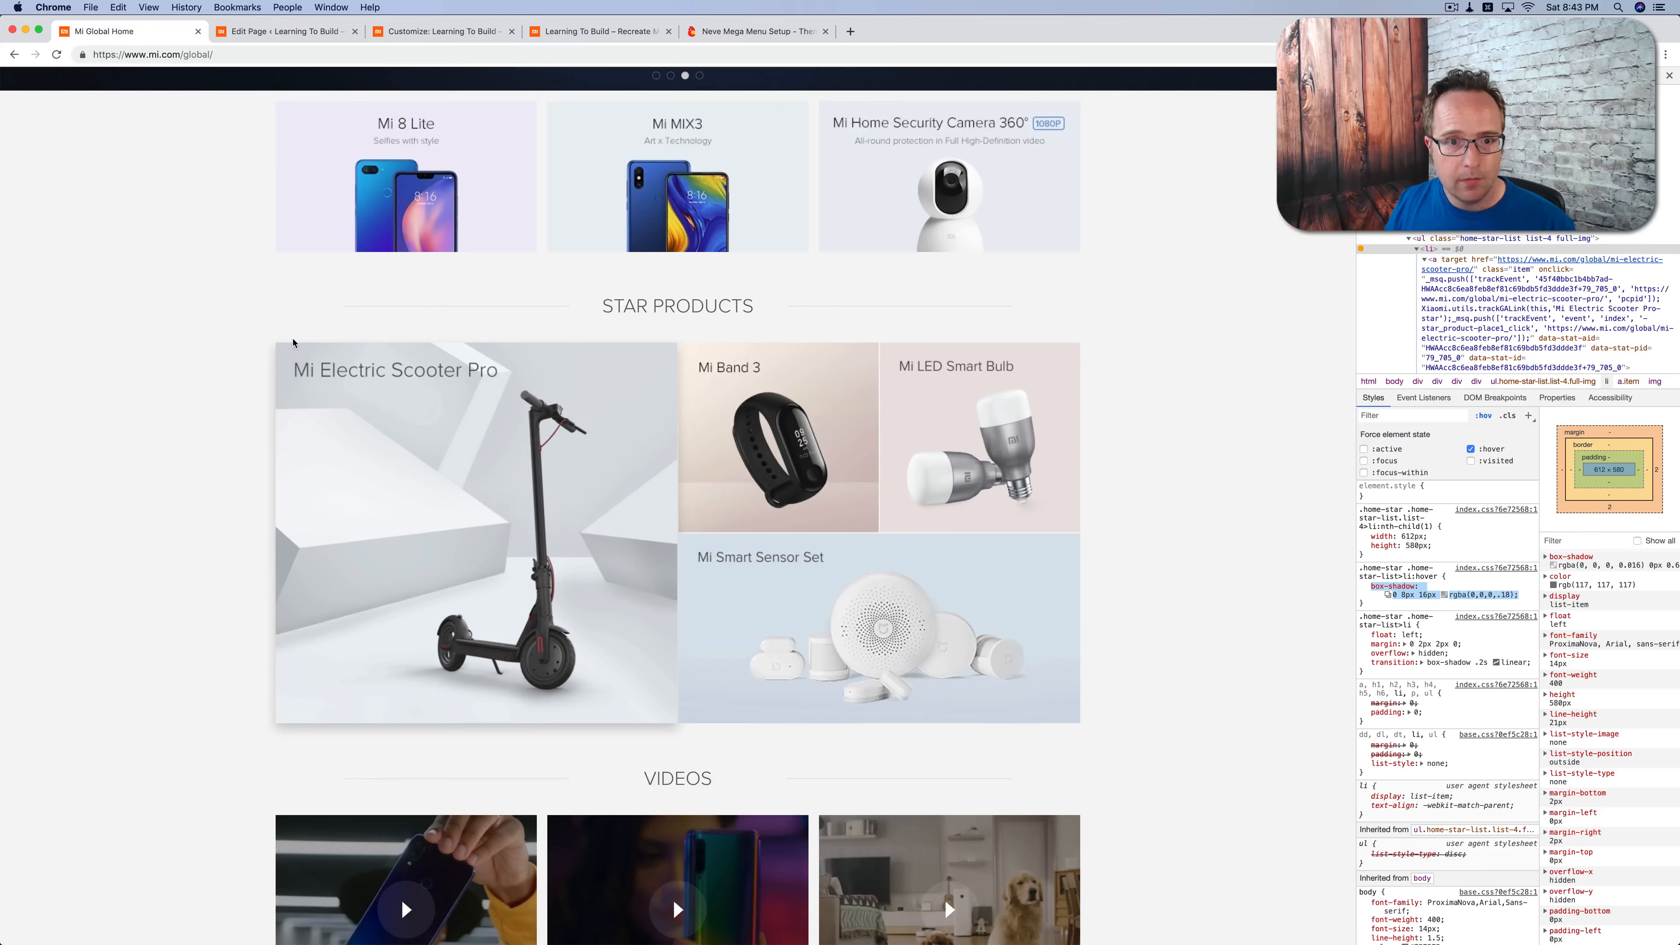
{"action": "scroll", "coordinate": [294, 340], "scroll_direction": "up", "scroll_amount": 5}
{"action": "scroll", "coordinate": [293, 343], "scroll_direction": "up", "scroll_amount": 3}
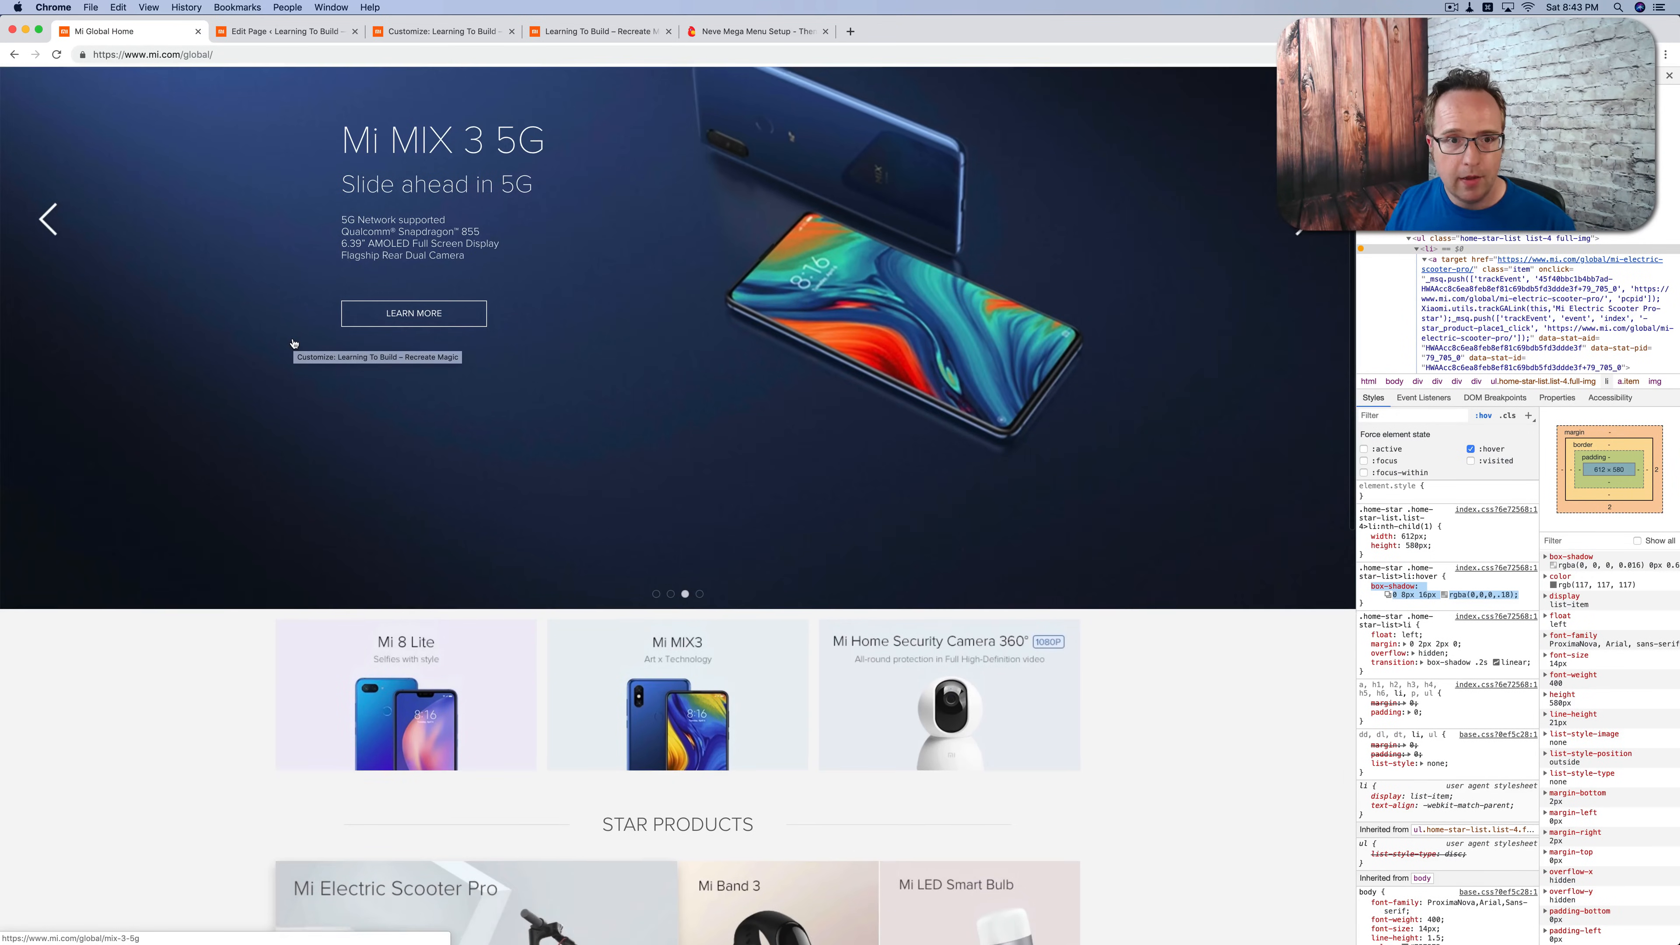
{"action": "scroll", "coordinate": [294, 343], "scroll_direction": "up", "scroll_amount": 2}
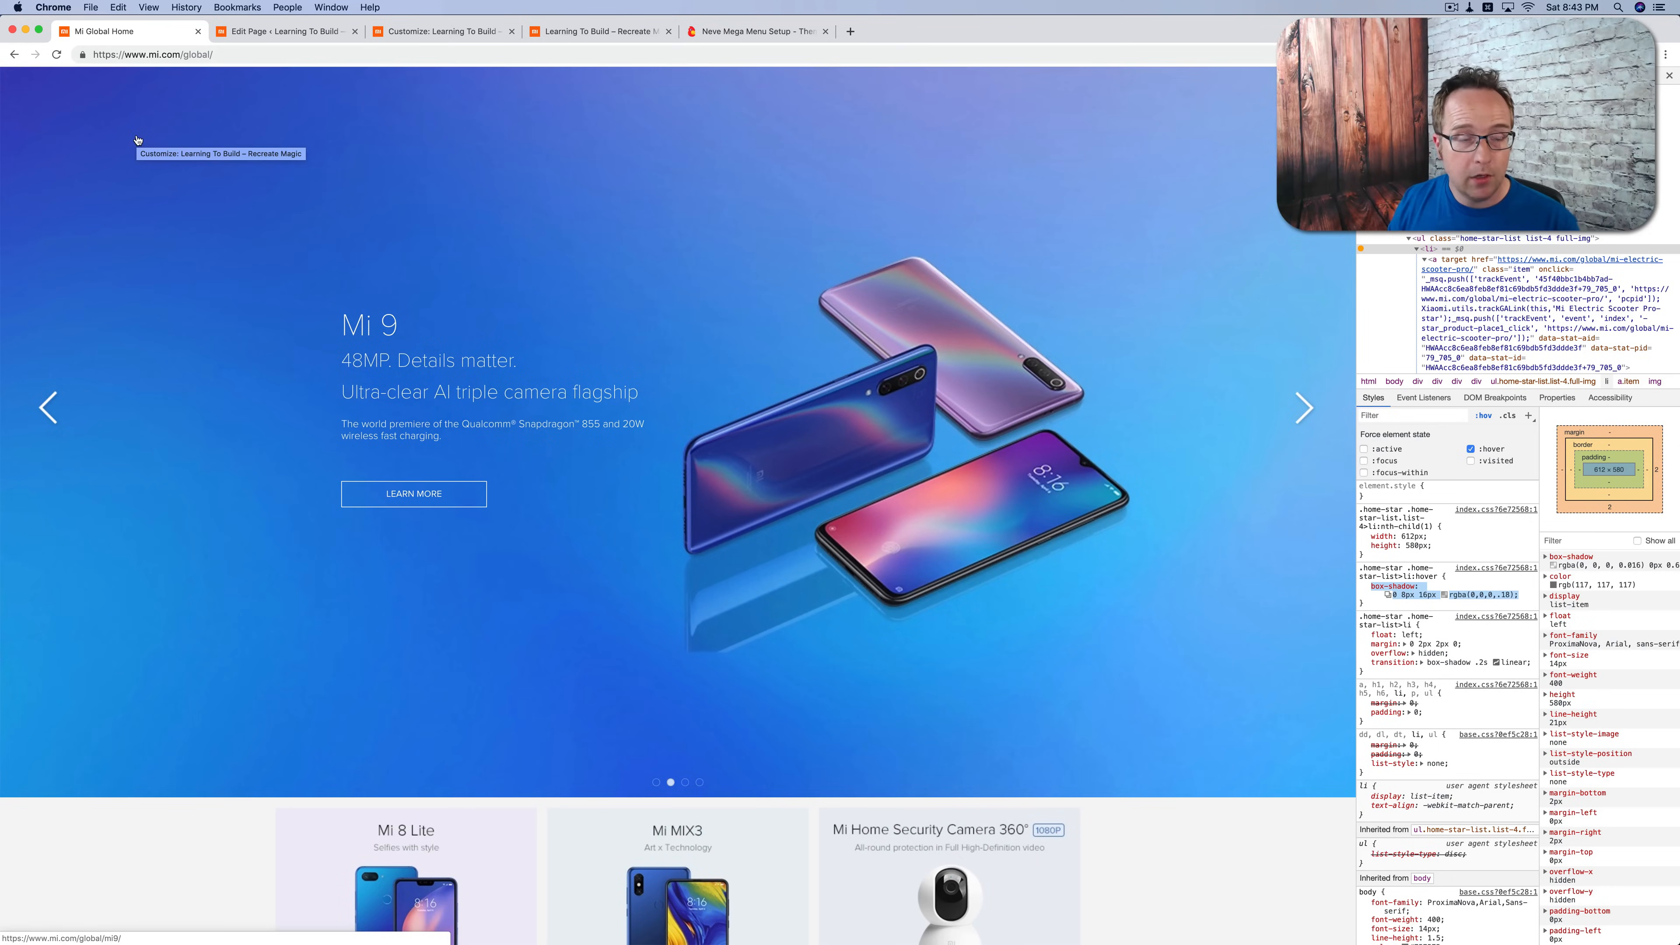
Step: Return to the WordPress admin, open MetaSlider and create a blank slideshow
{"action": "left_click", "coordinate": [281, 31]}
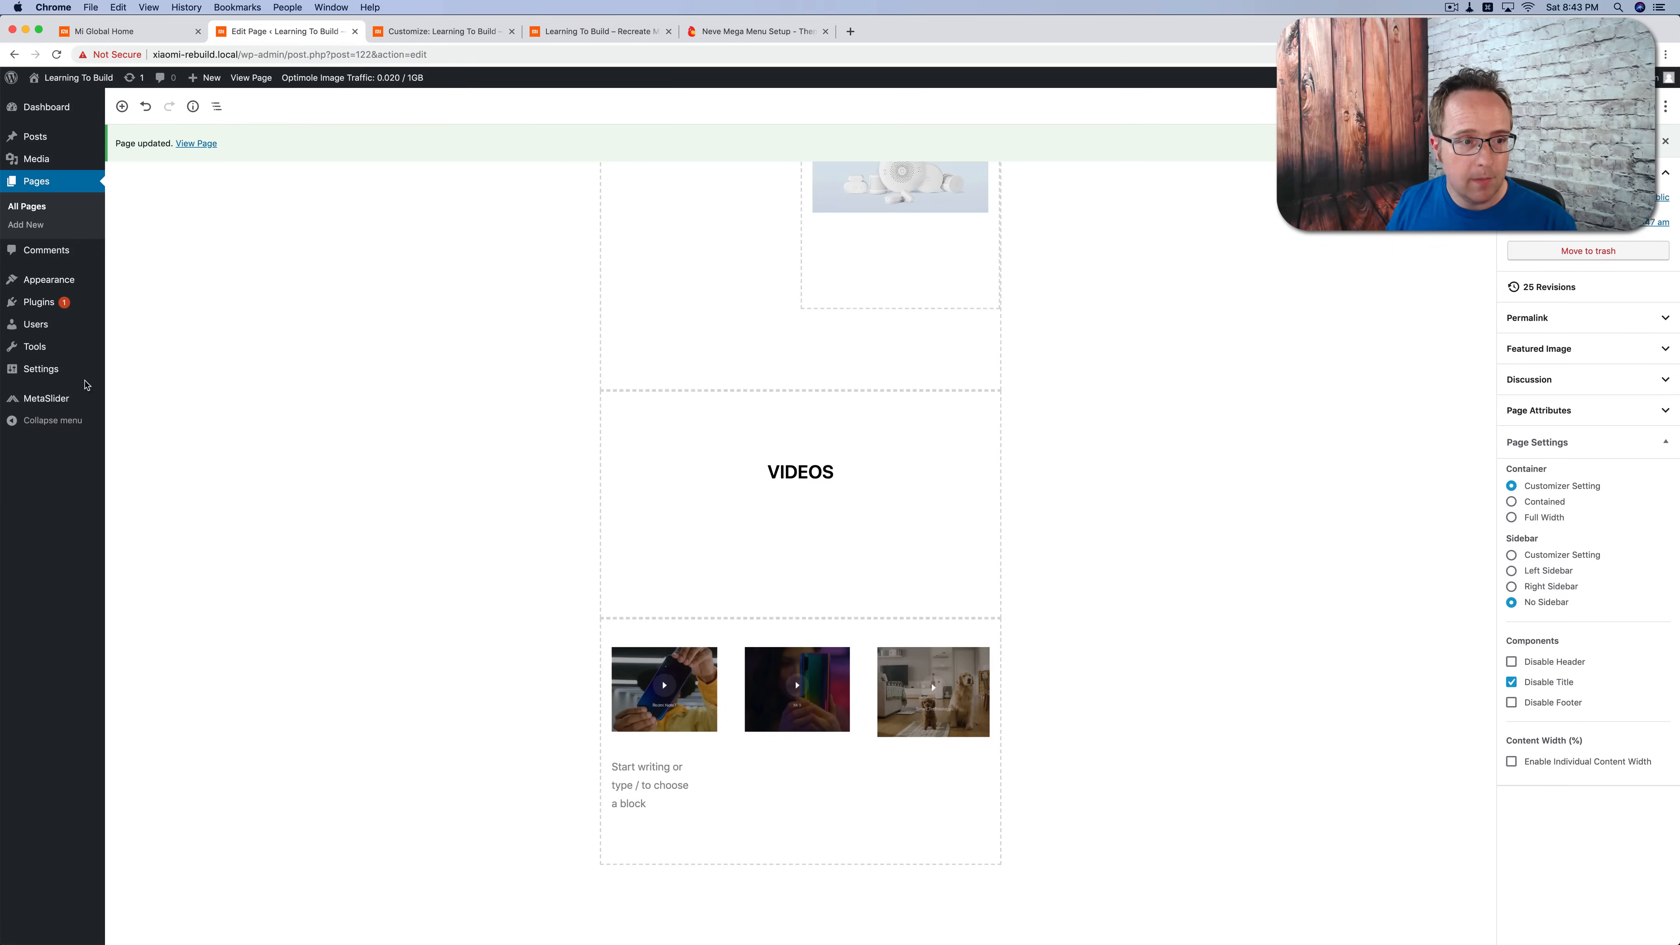
{"action": "mouse_move", "coordinate": [58, 403]}
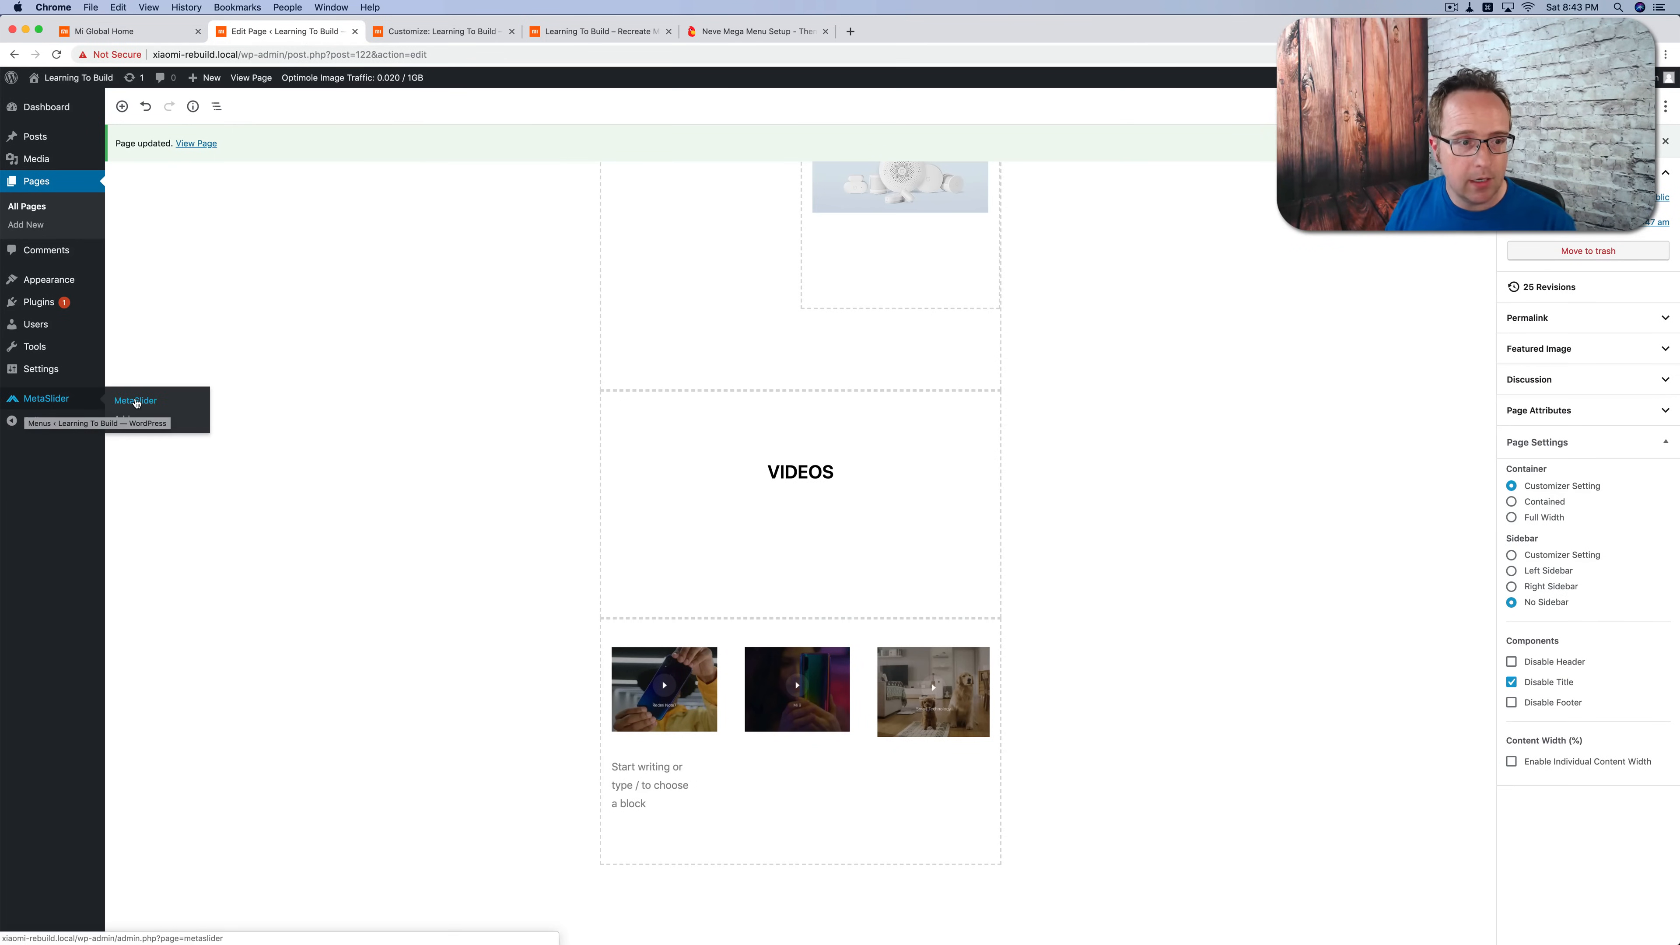
{"action": "left_click", "coordinate": [119, 402]}
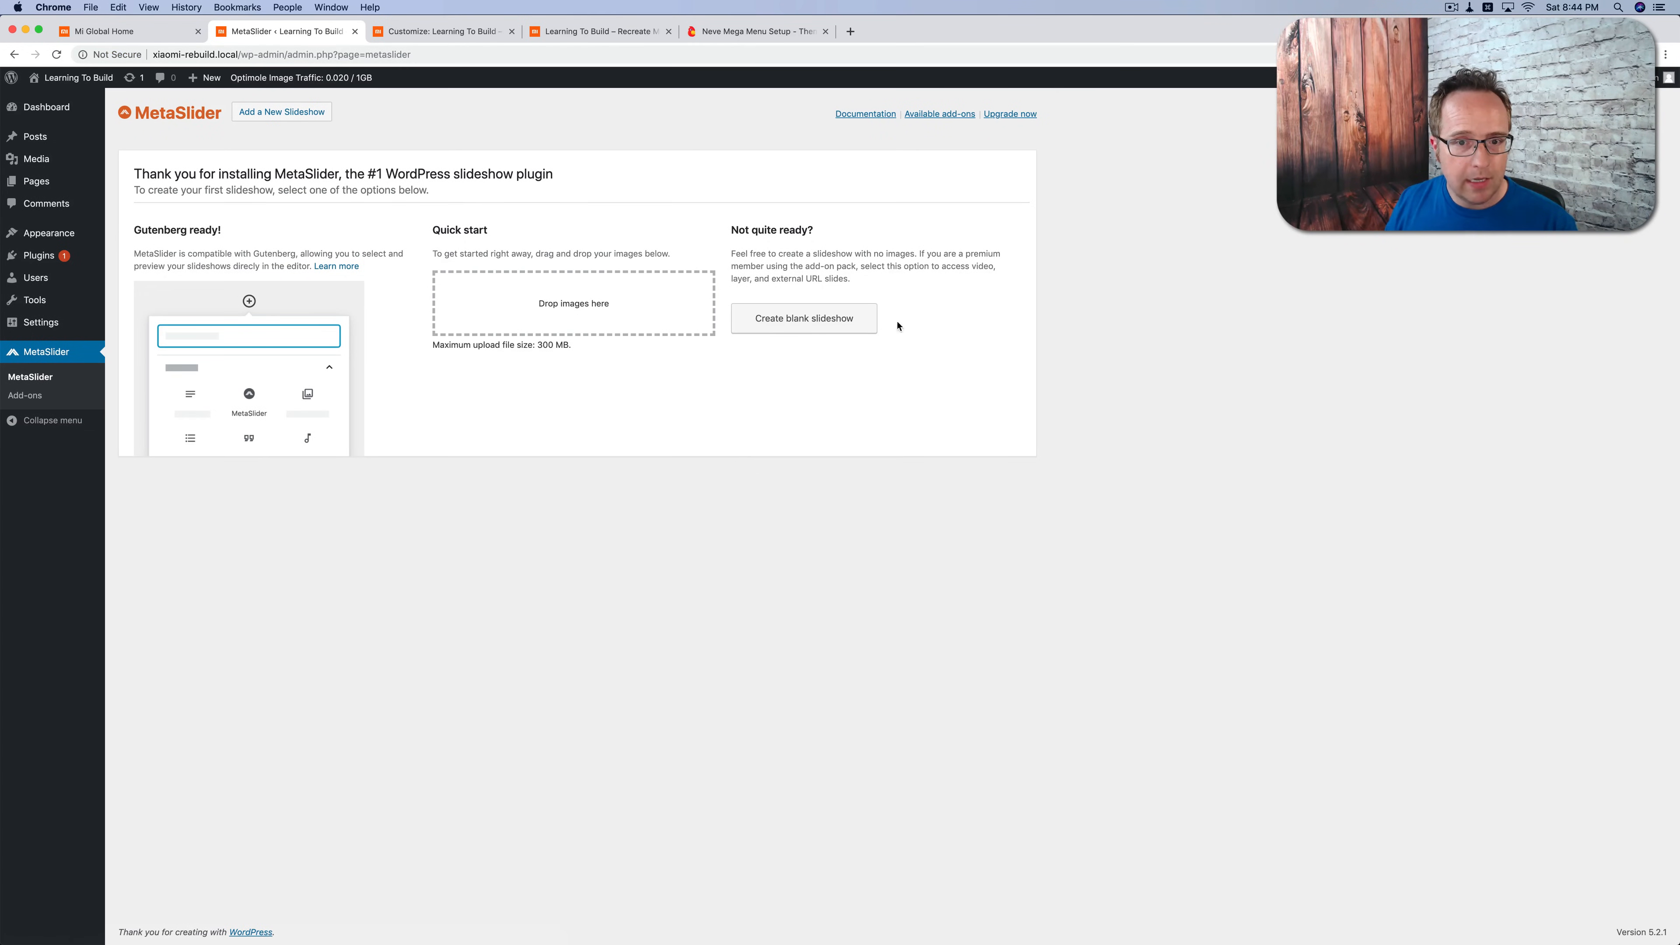
{"action": "left_click", "coordinate": [798, 309]}
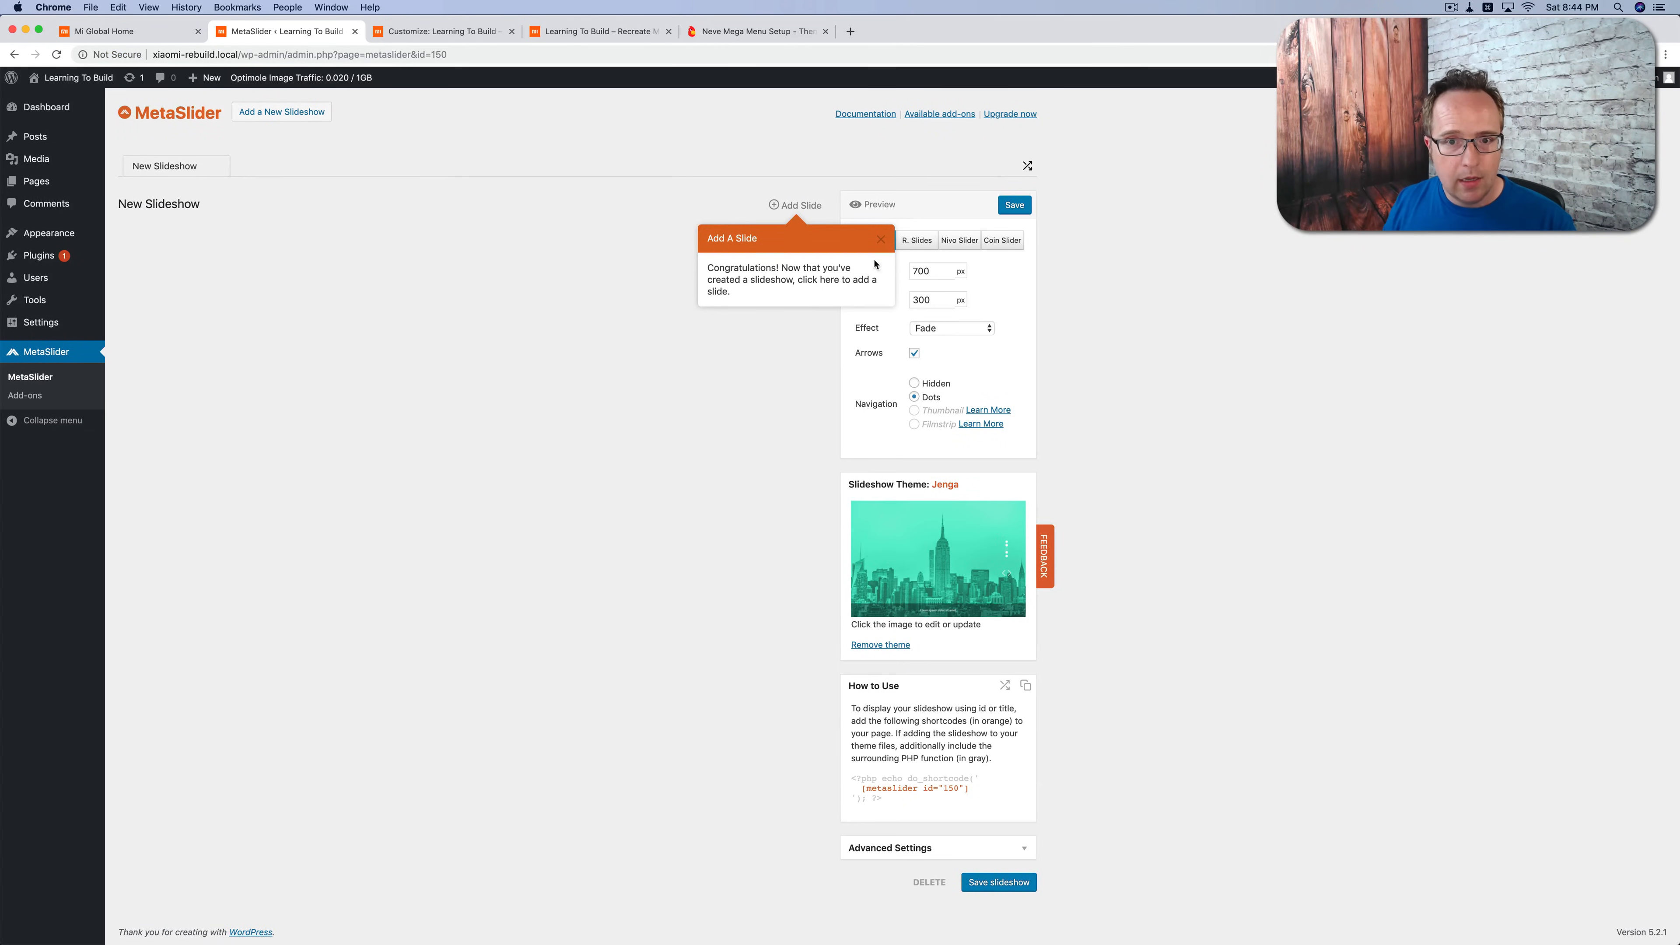
Step: Add the purple phone image header-slide-1 from the media library as the slideshow's first slide
{"action": "left_click", "coordinate": [813, 209]}
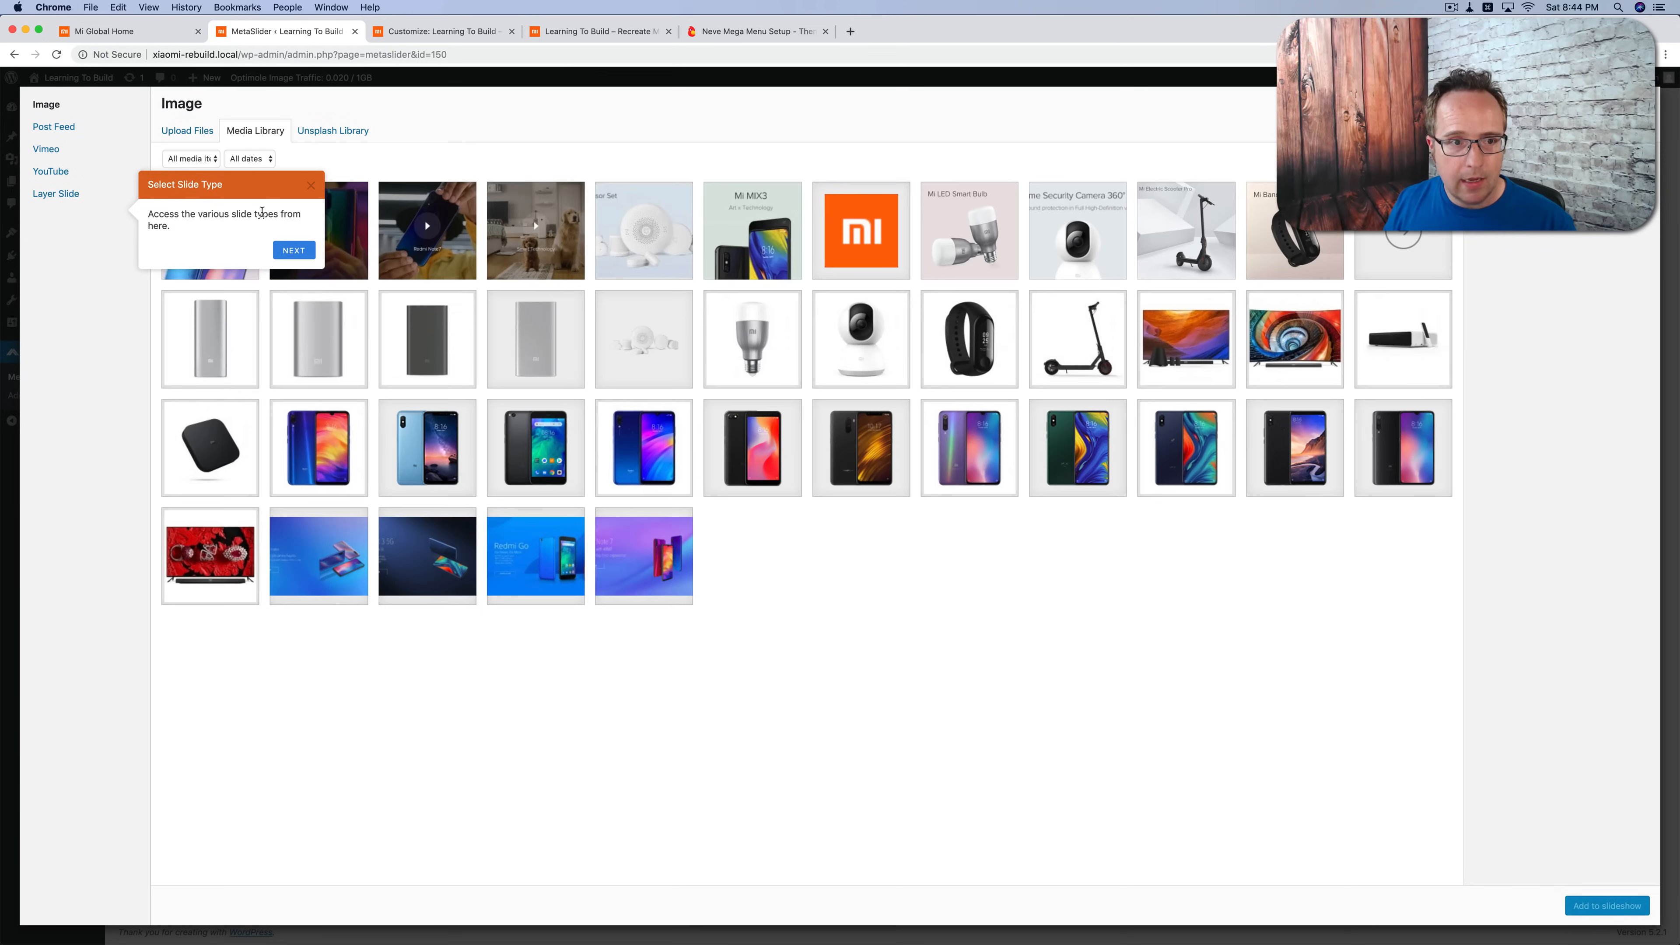
{"action": "left_click", "coordinate": [311, 186]}
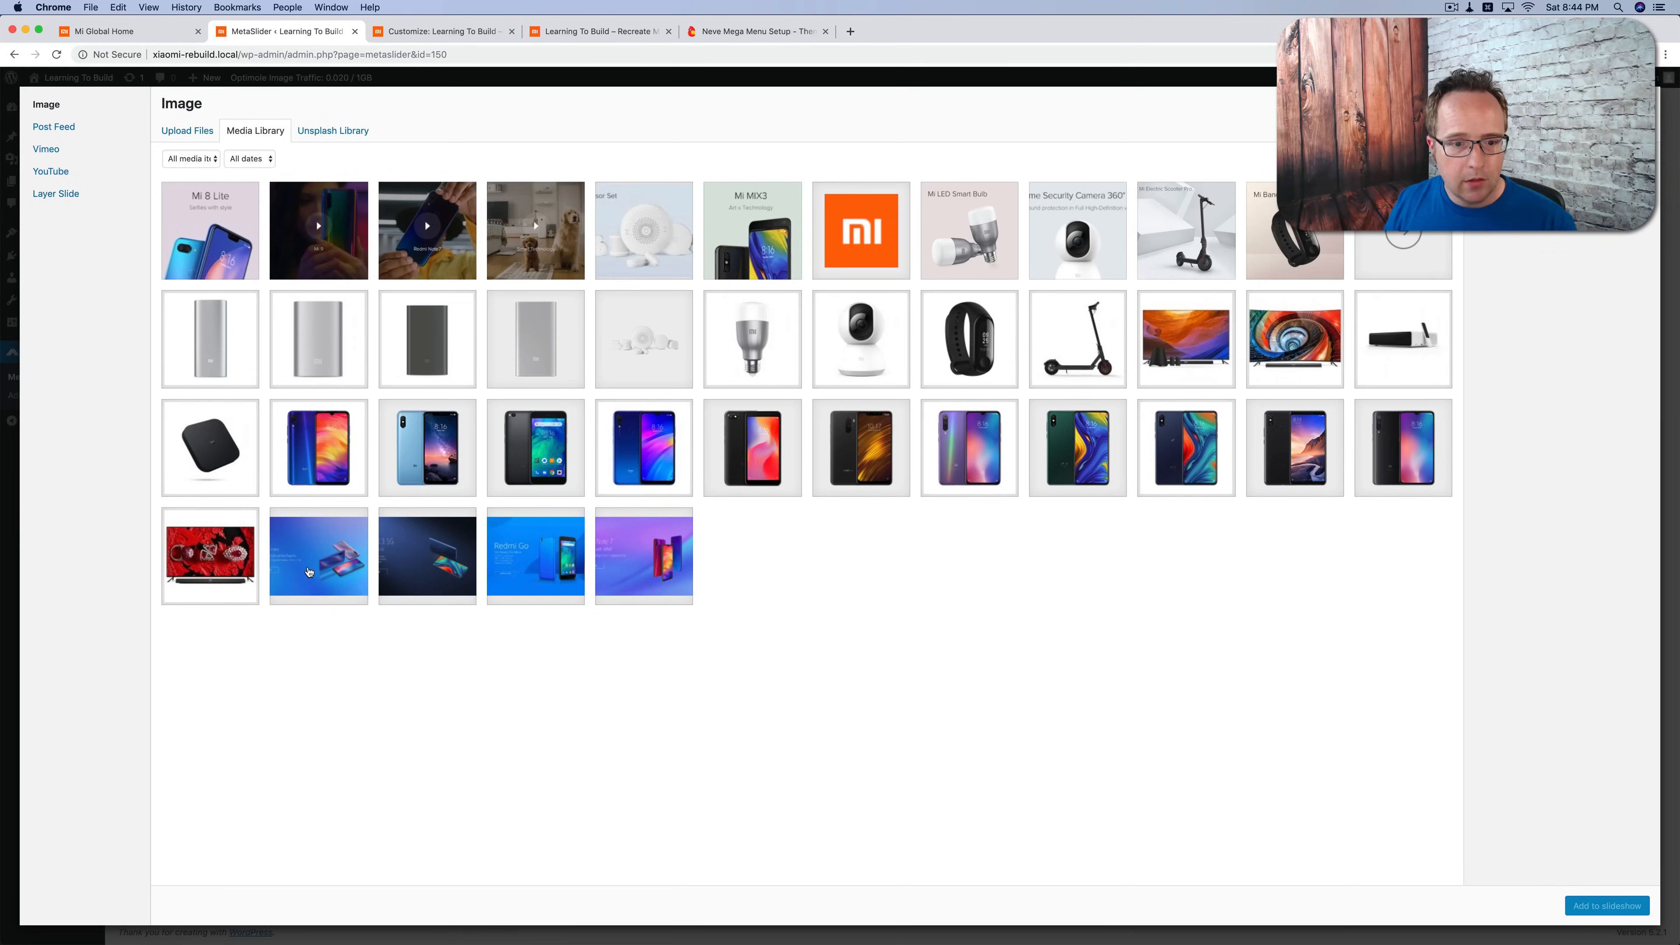
{"action": "left_click", "coordinate": [309, 572]}
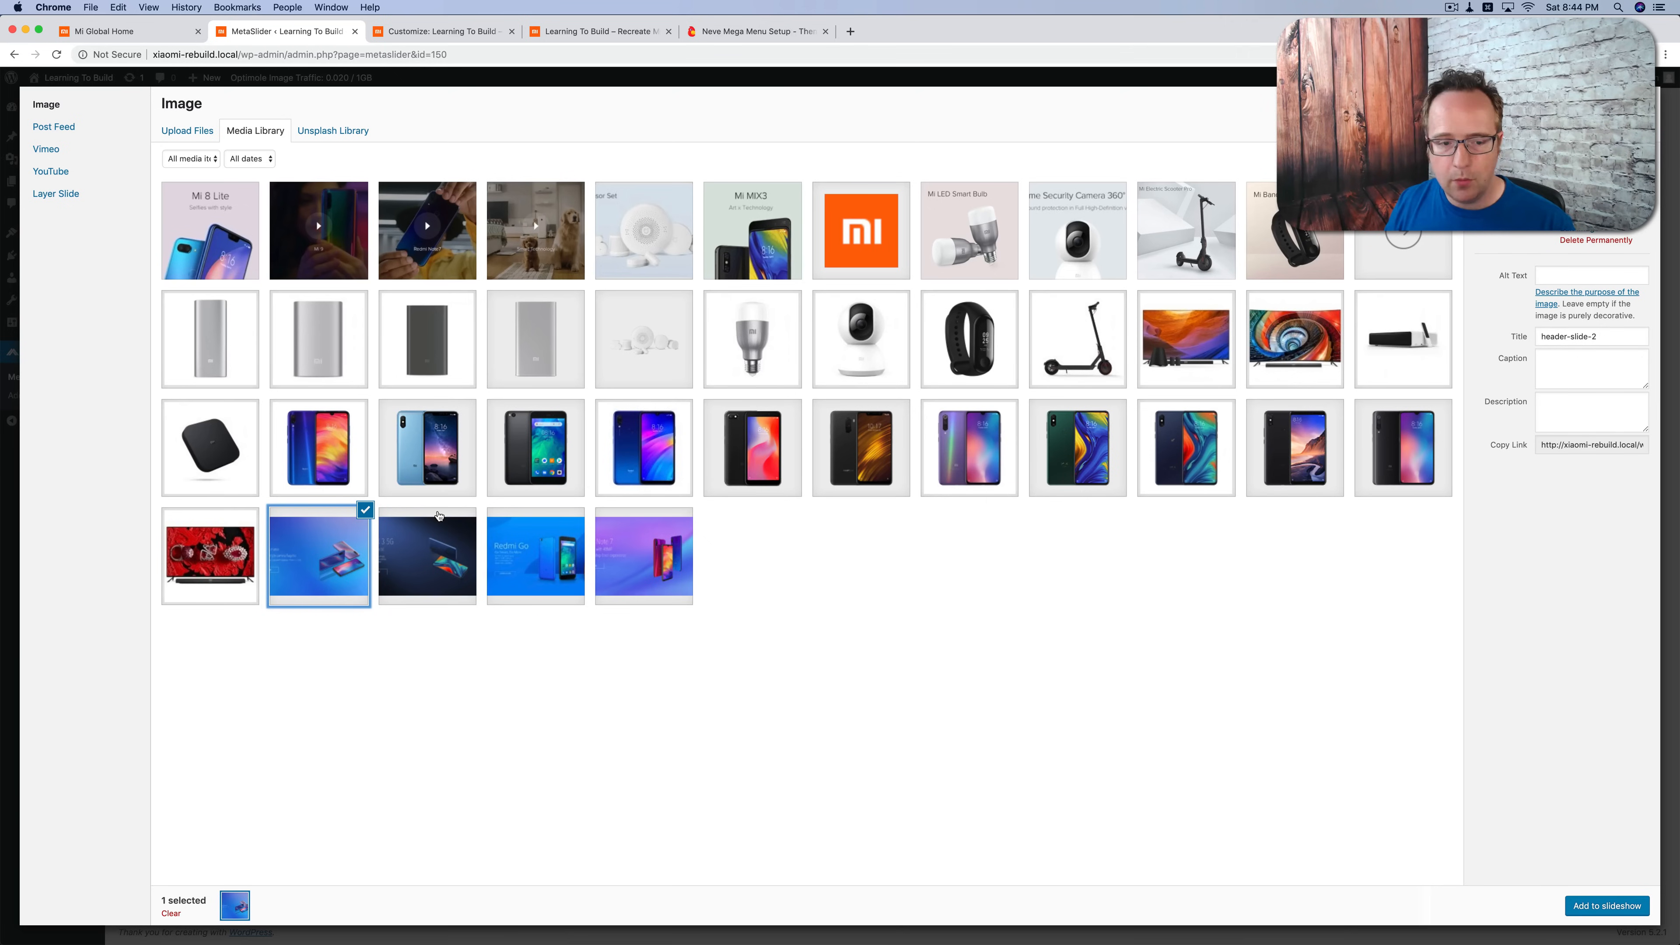
{"action": "left_click", "coordinate": [405, 560]}
{"action": "left_click", "coordinate": [522, 560]}
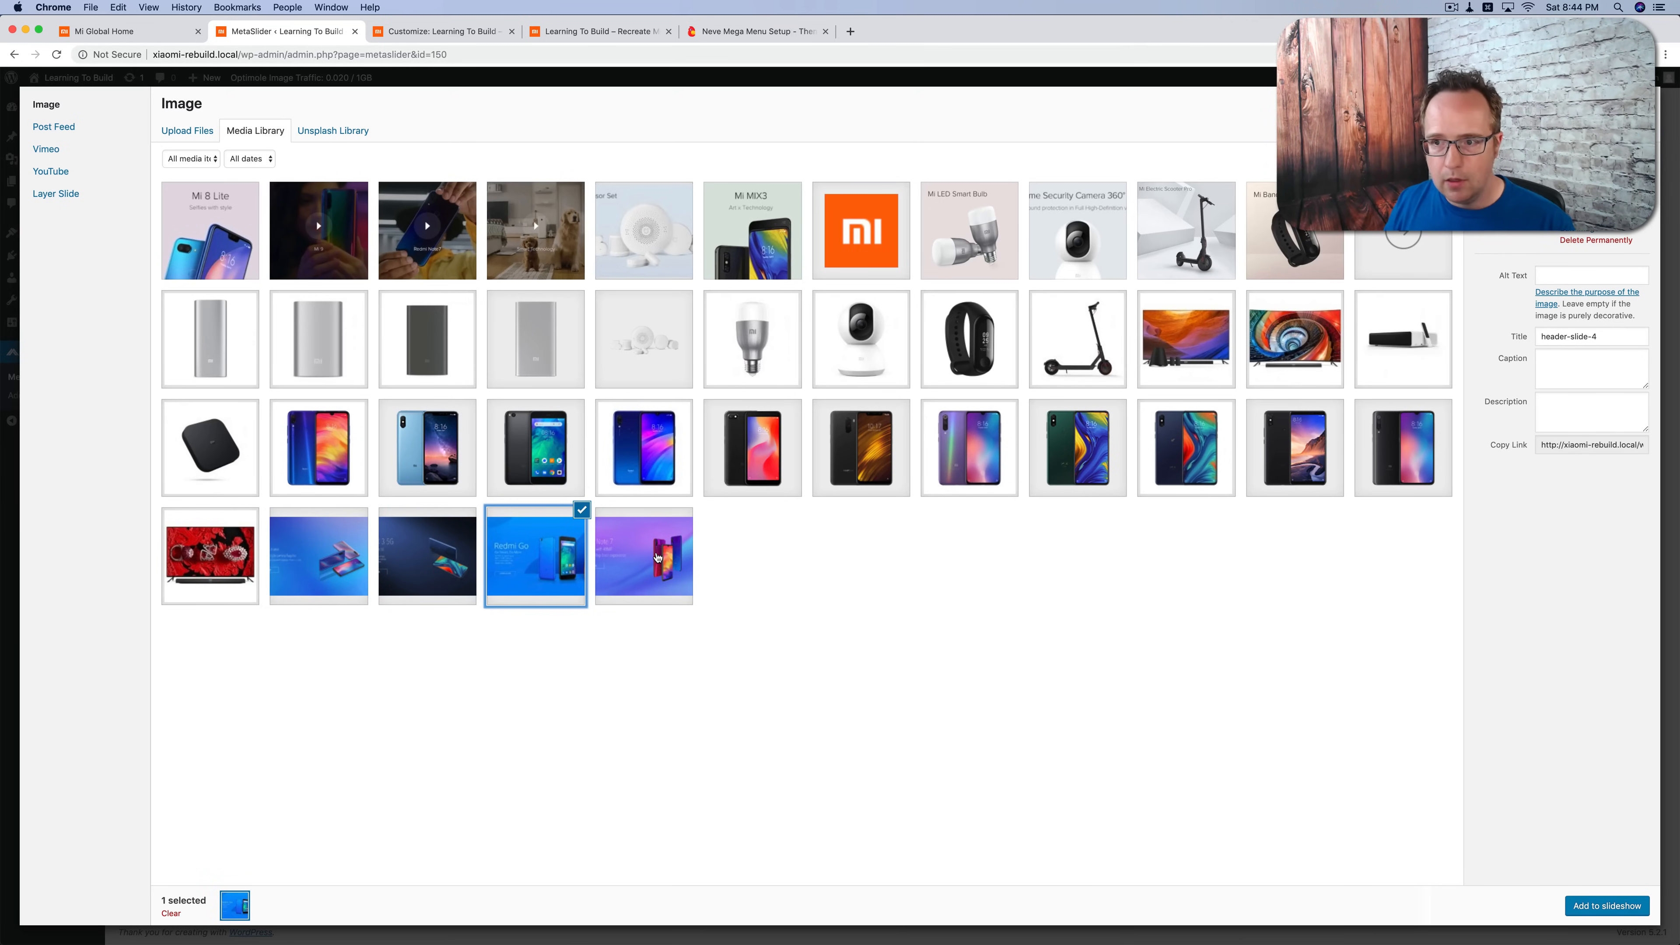
{"action": "left_click", "coordinate": [658, 558]}
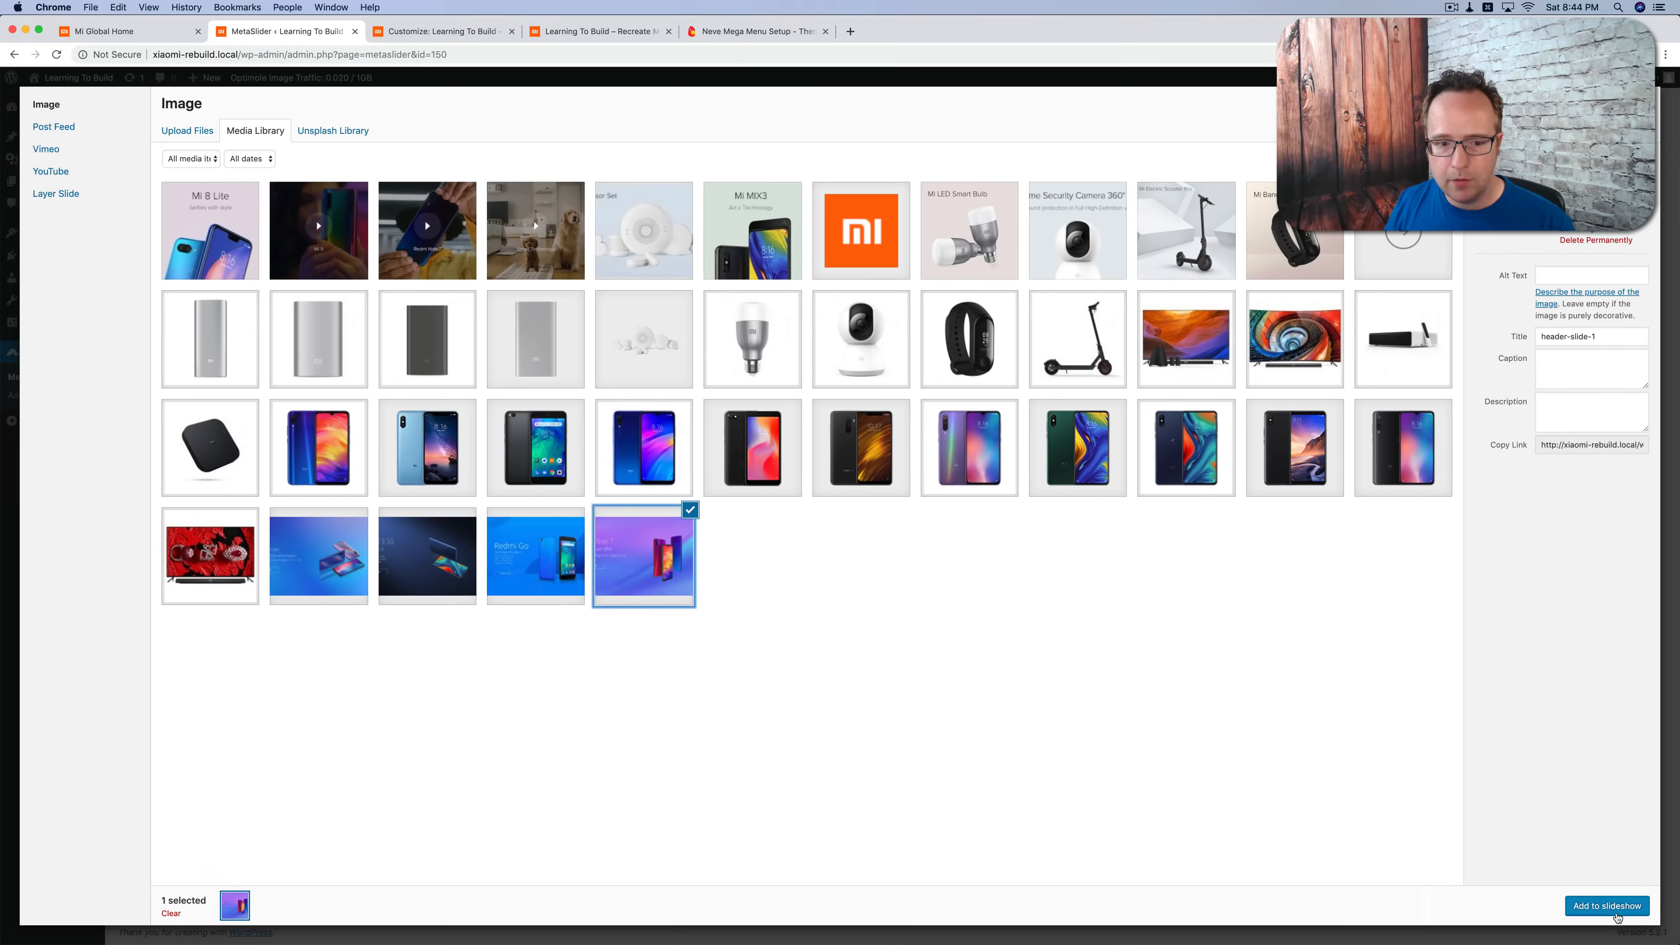
{"action": "left_click", "coordinate": [1617, 916]}
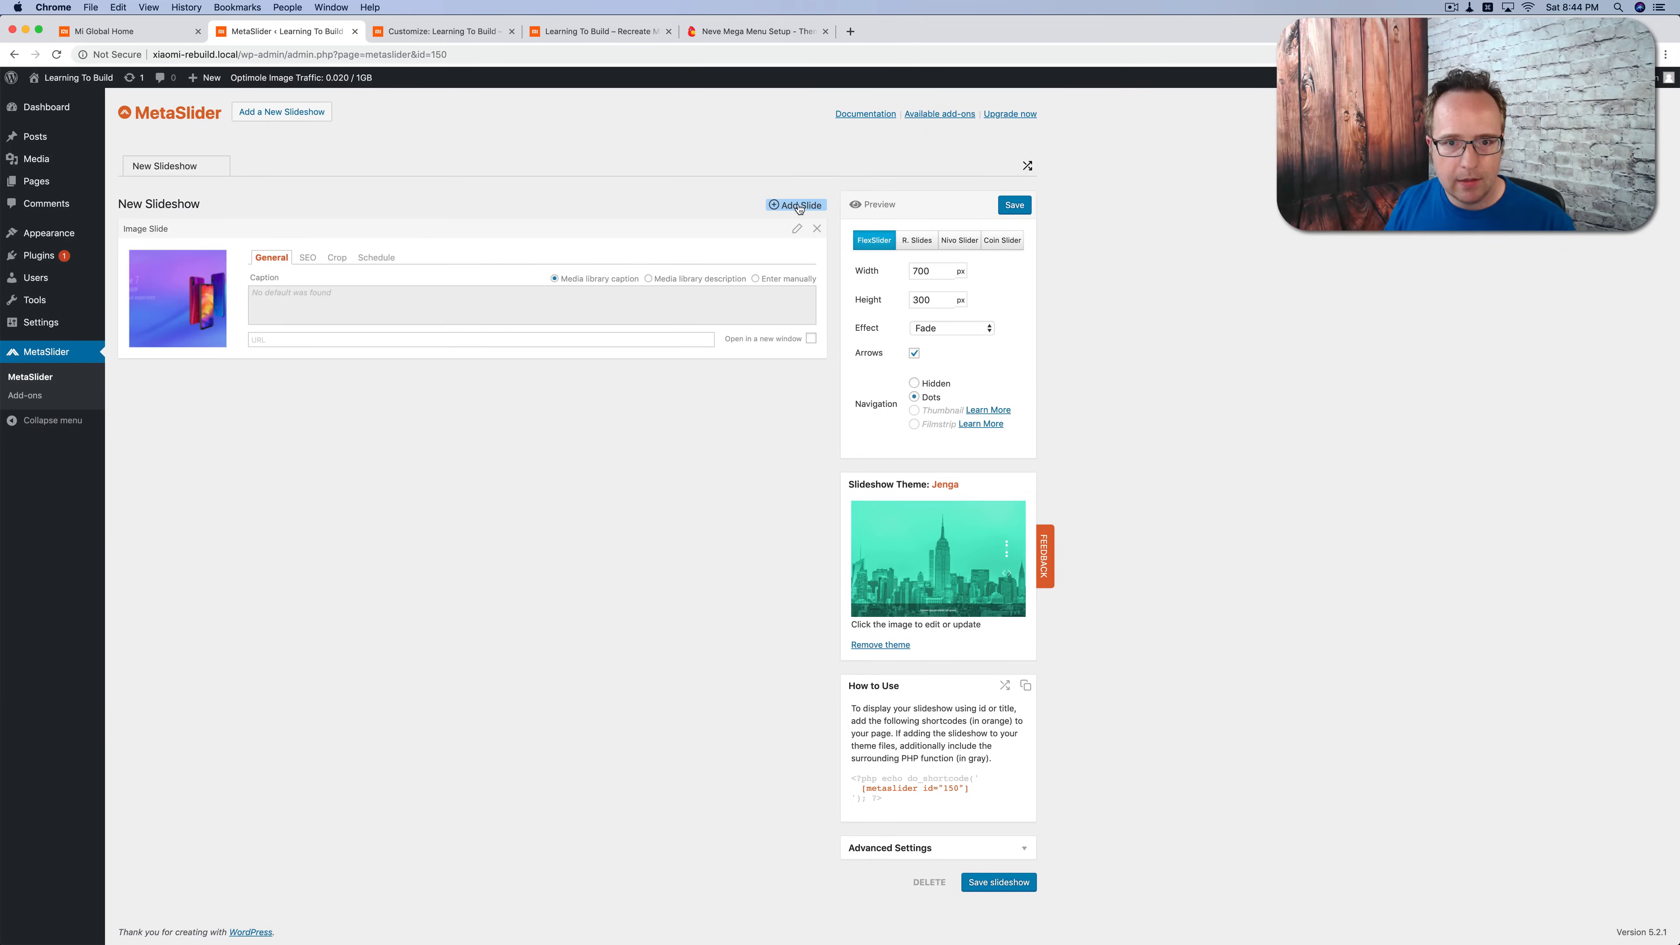
Step: Add header-slide-2 from the media library as the second slide
{"action": "left_click", "coordinate": [797, 206]}
{"action": "left_click", "coordinate": [251, 131]}
{"action": "left_click", "coordinate": [357, 582]}
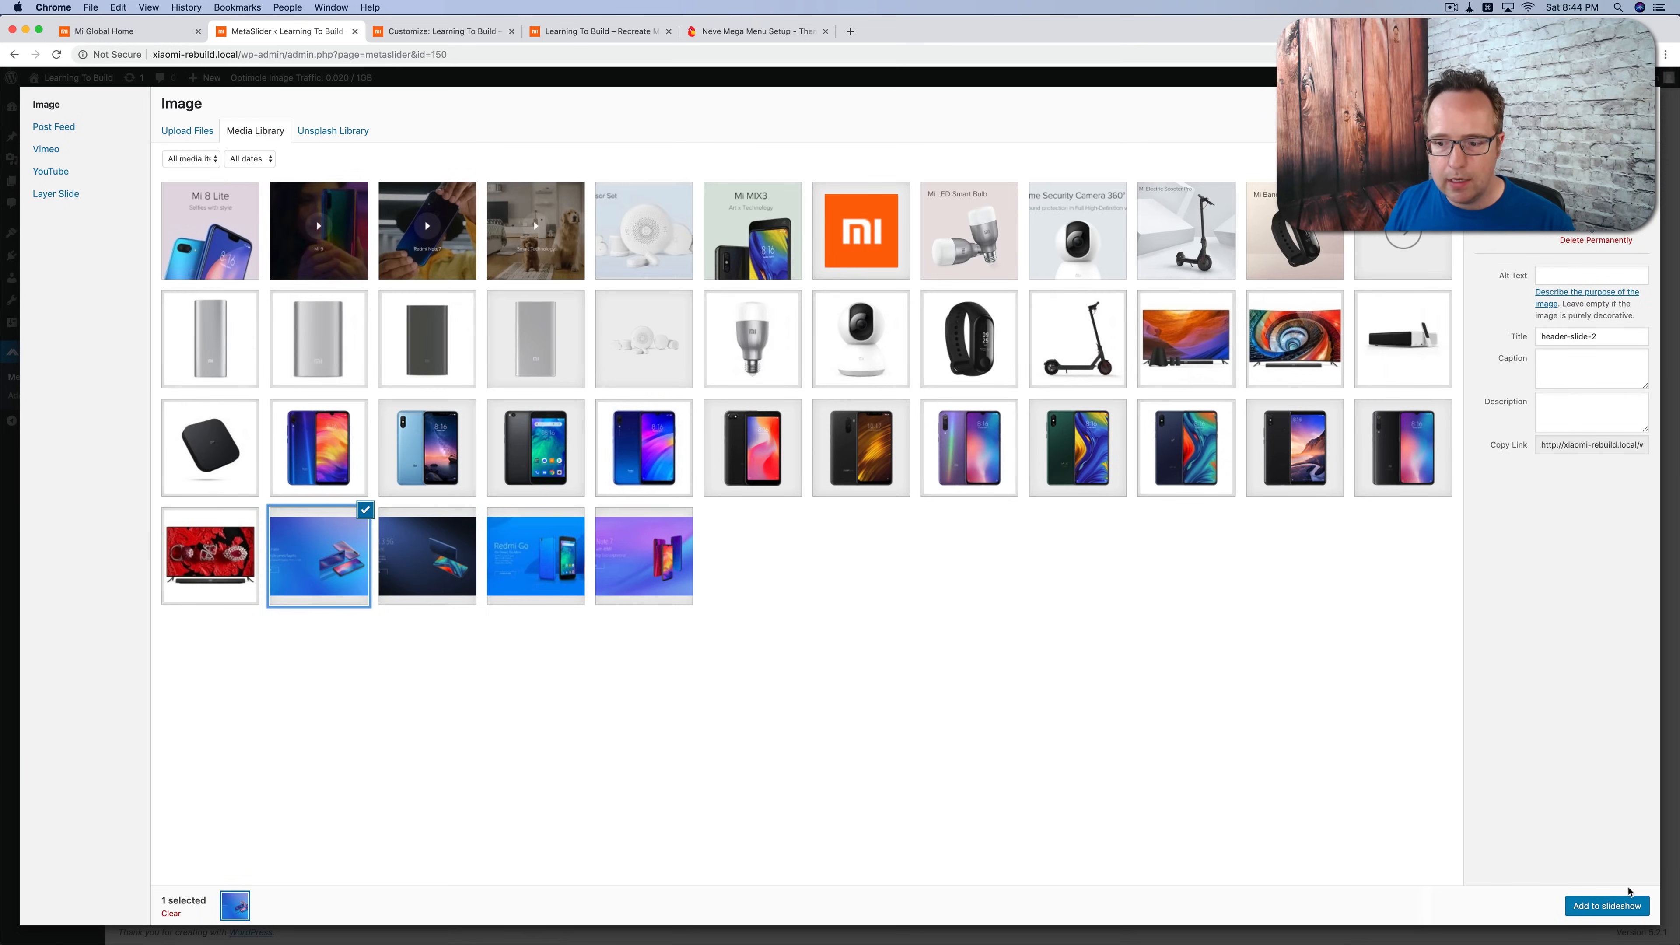
{"action": "left_click", "coordinate": [1618, 908]}
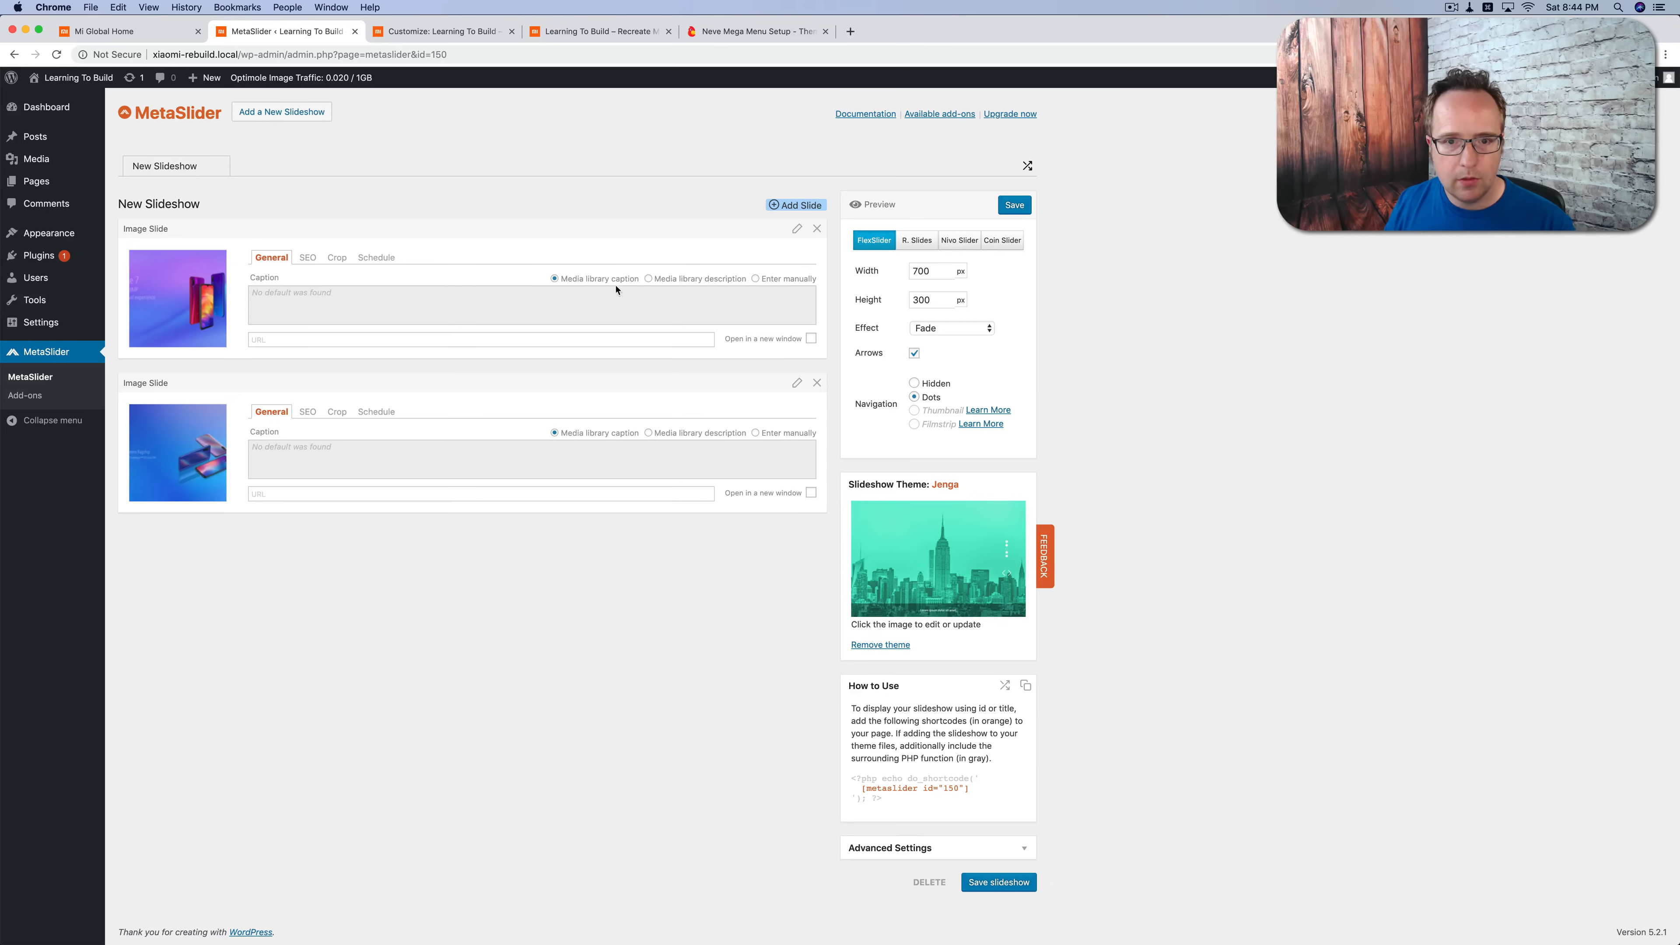
Step: Add the dark header-slide-3 image from the media library as the third slide
{"action": "left_click", "coordinate": [792, 207]}
{"action": "left_click", "coordinate": [271, 132]}
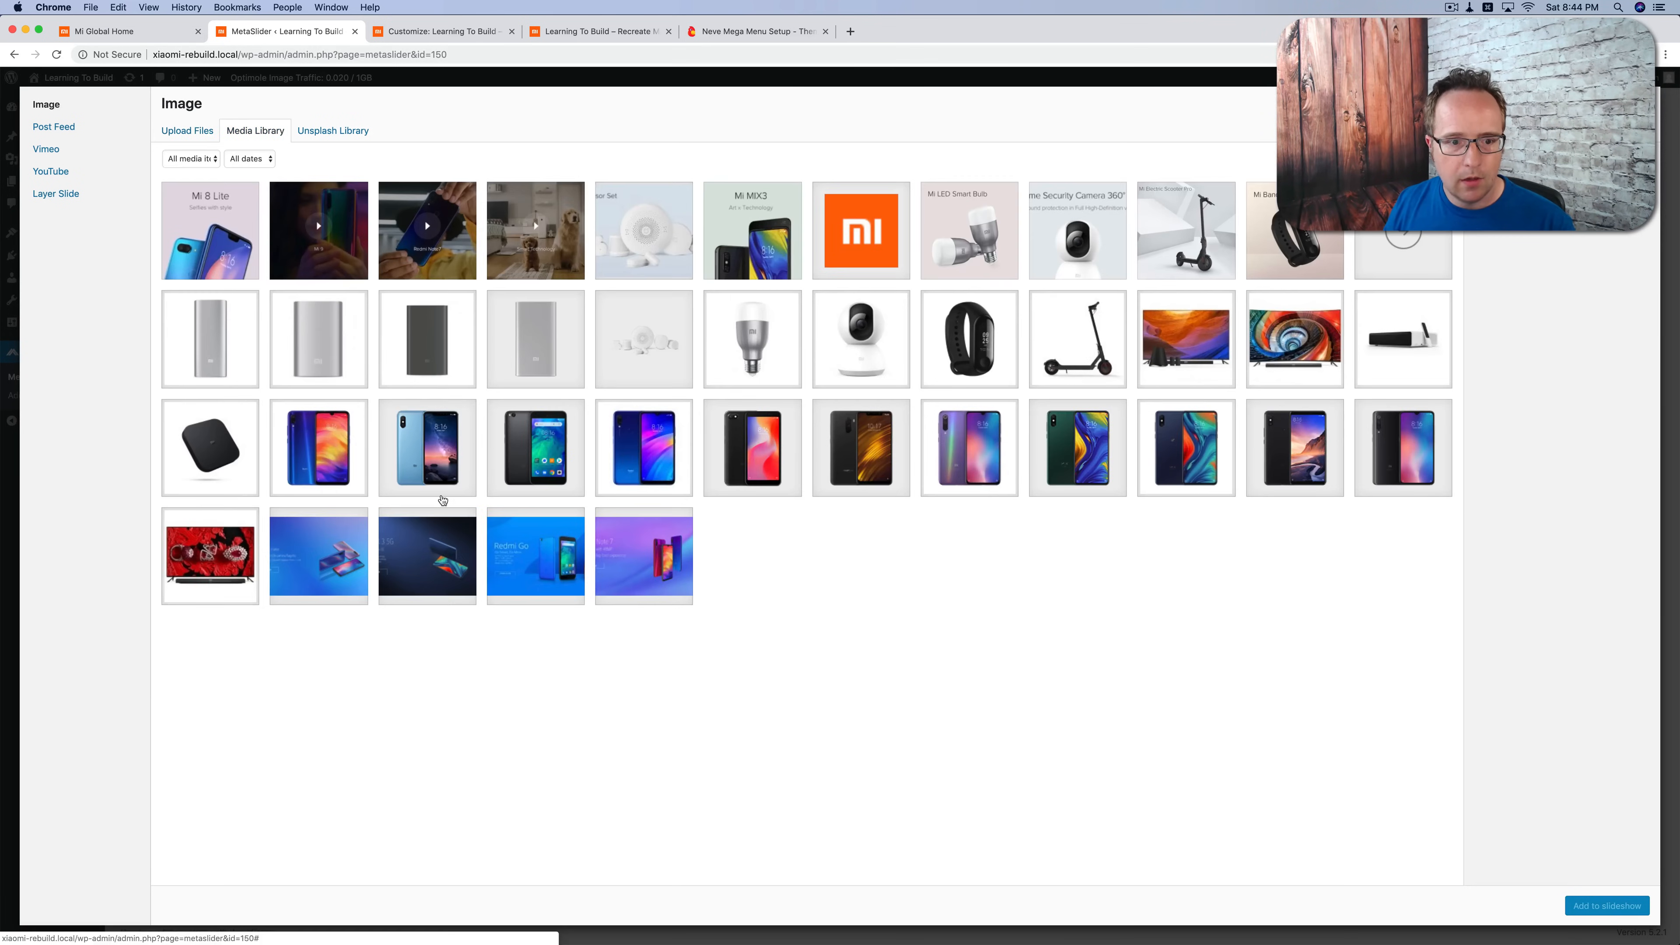
{"action": "left_click", "coordinate": [427, 540]}
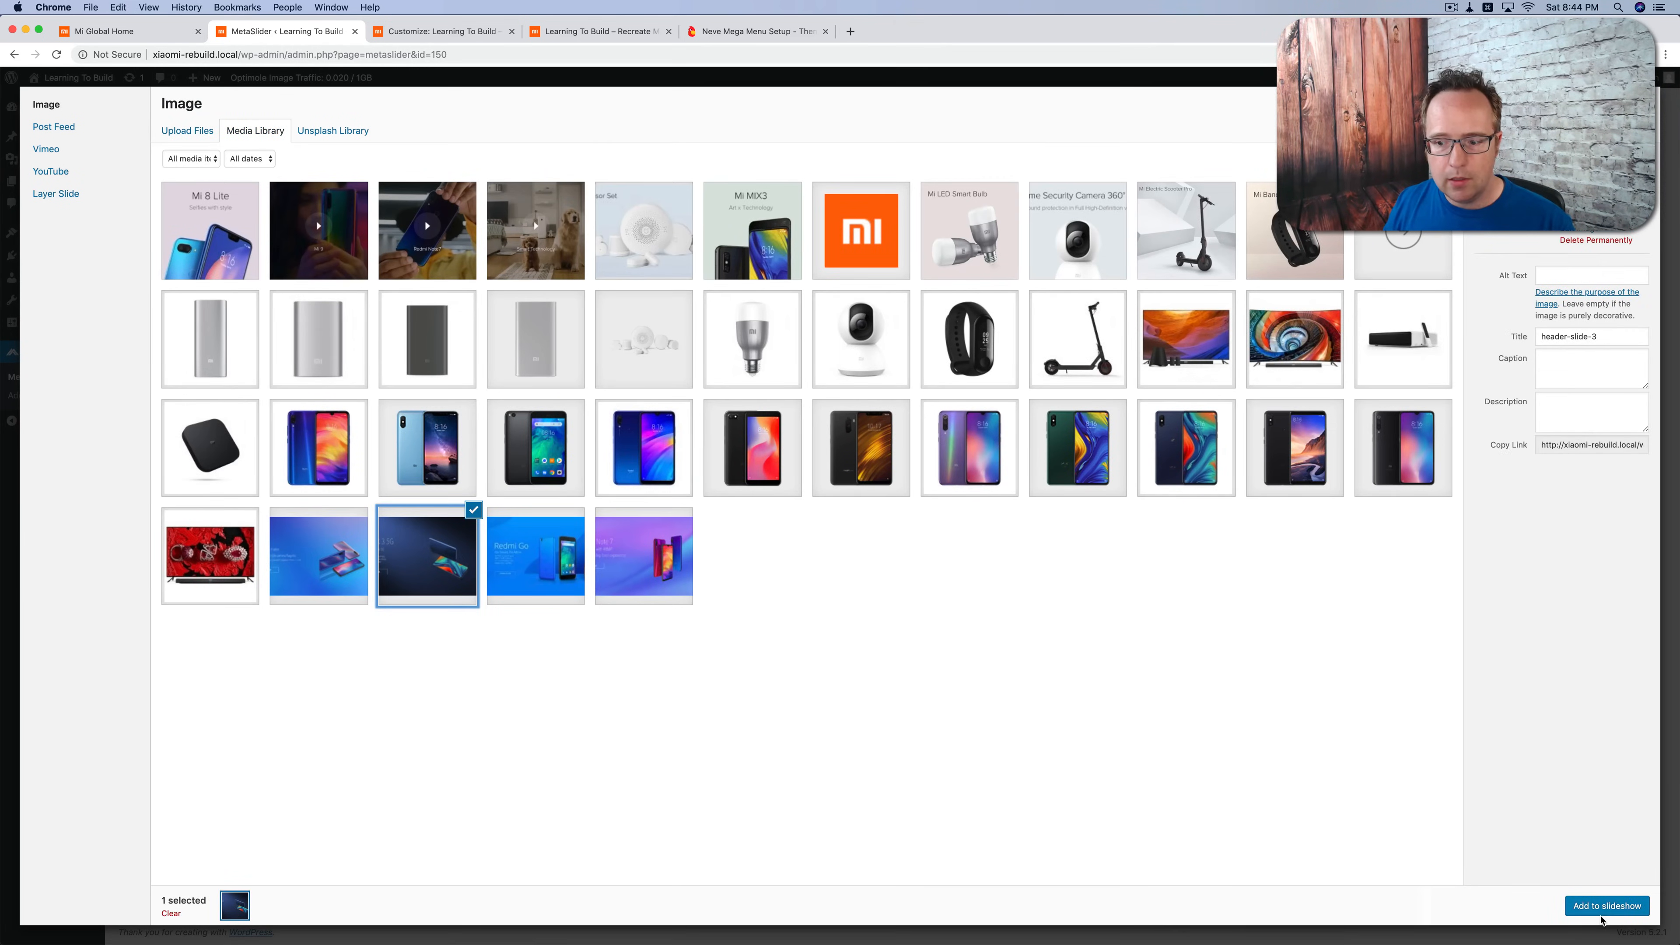
{"action": "left_click", "coordinate": [1604, 910]}
Step: Add the Redmi Go image header-slide-4 from the media library as the fourth slide
{"action": "left_click", "coordinate": [793, 205]}
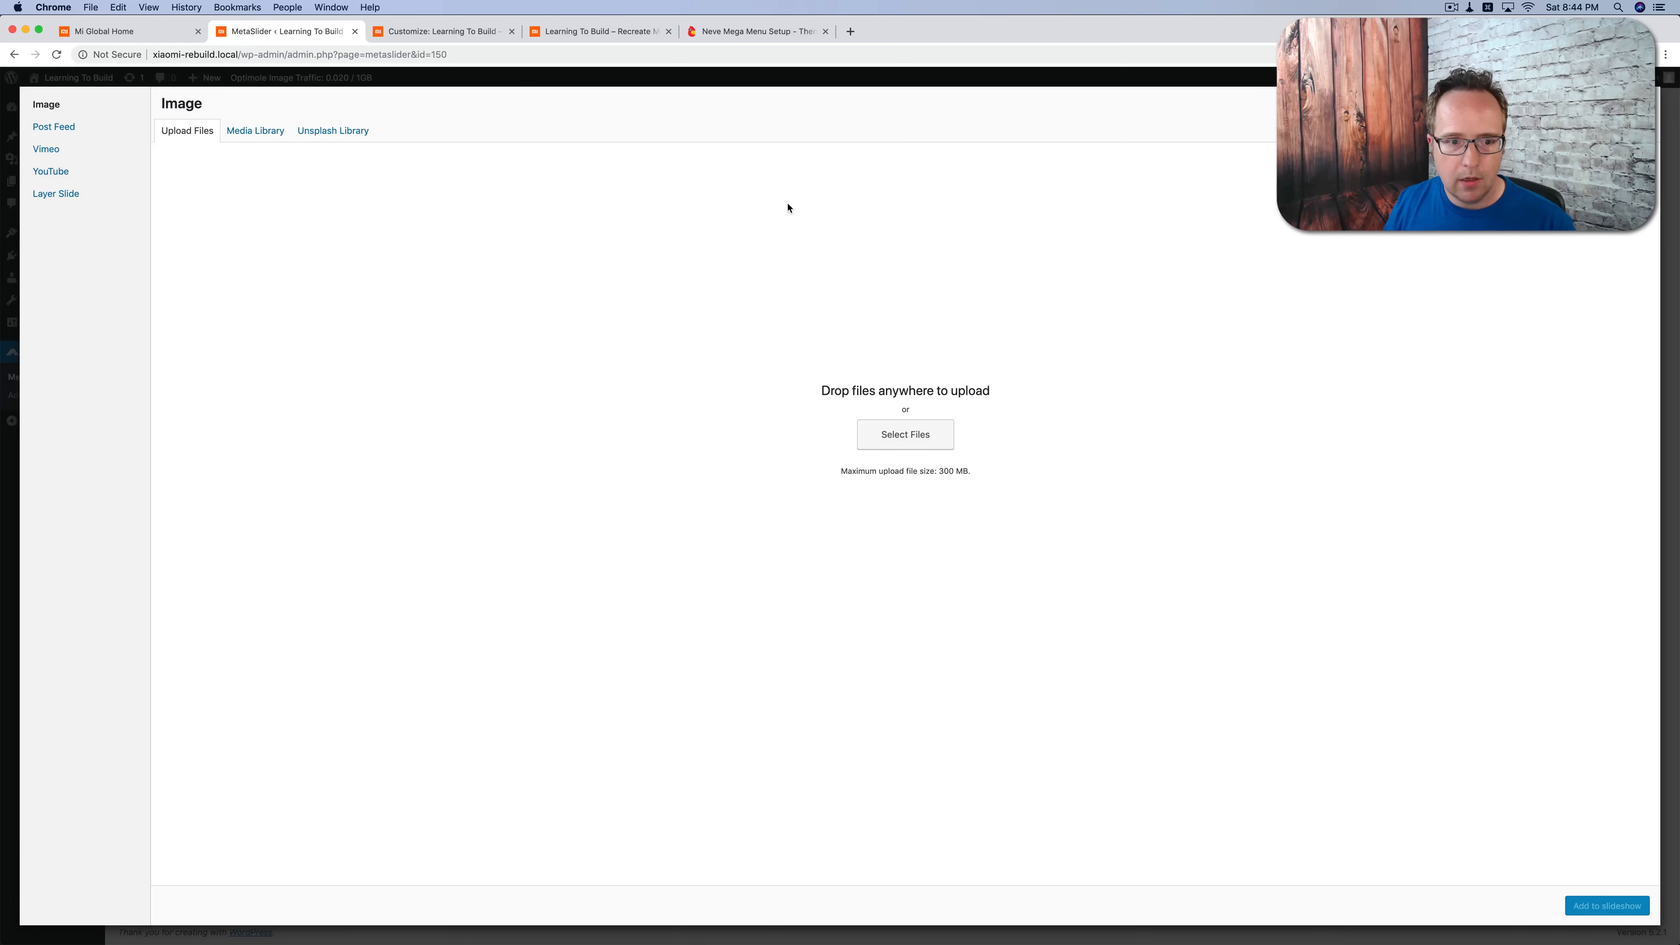
{"action": "left_click", "coordinate": [255, 131]}
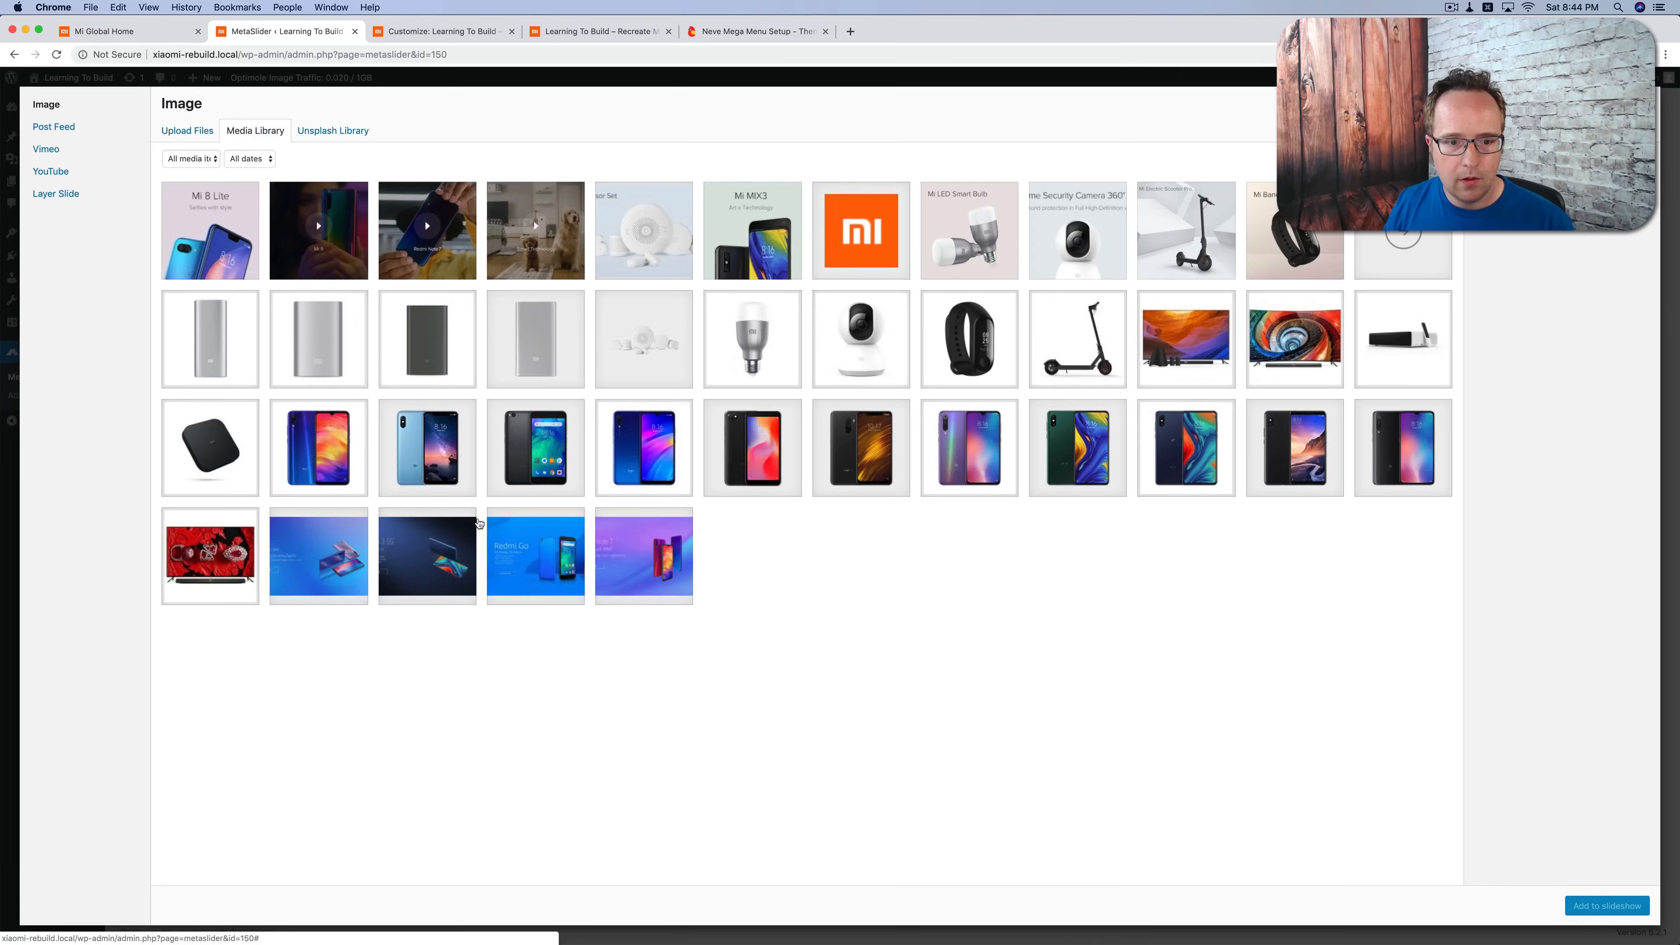
{"action": "left_click", "coordinate": [557, 562]}
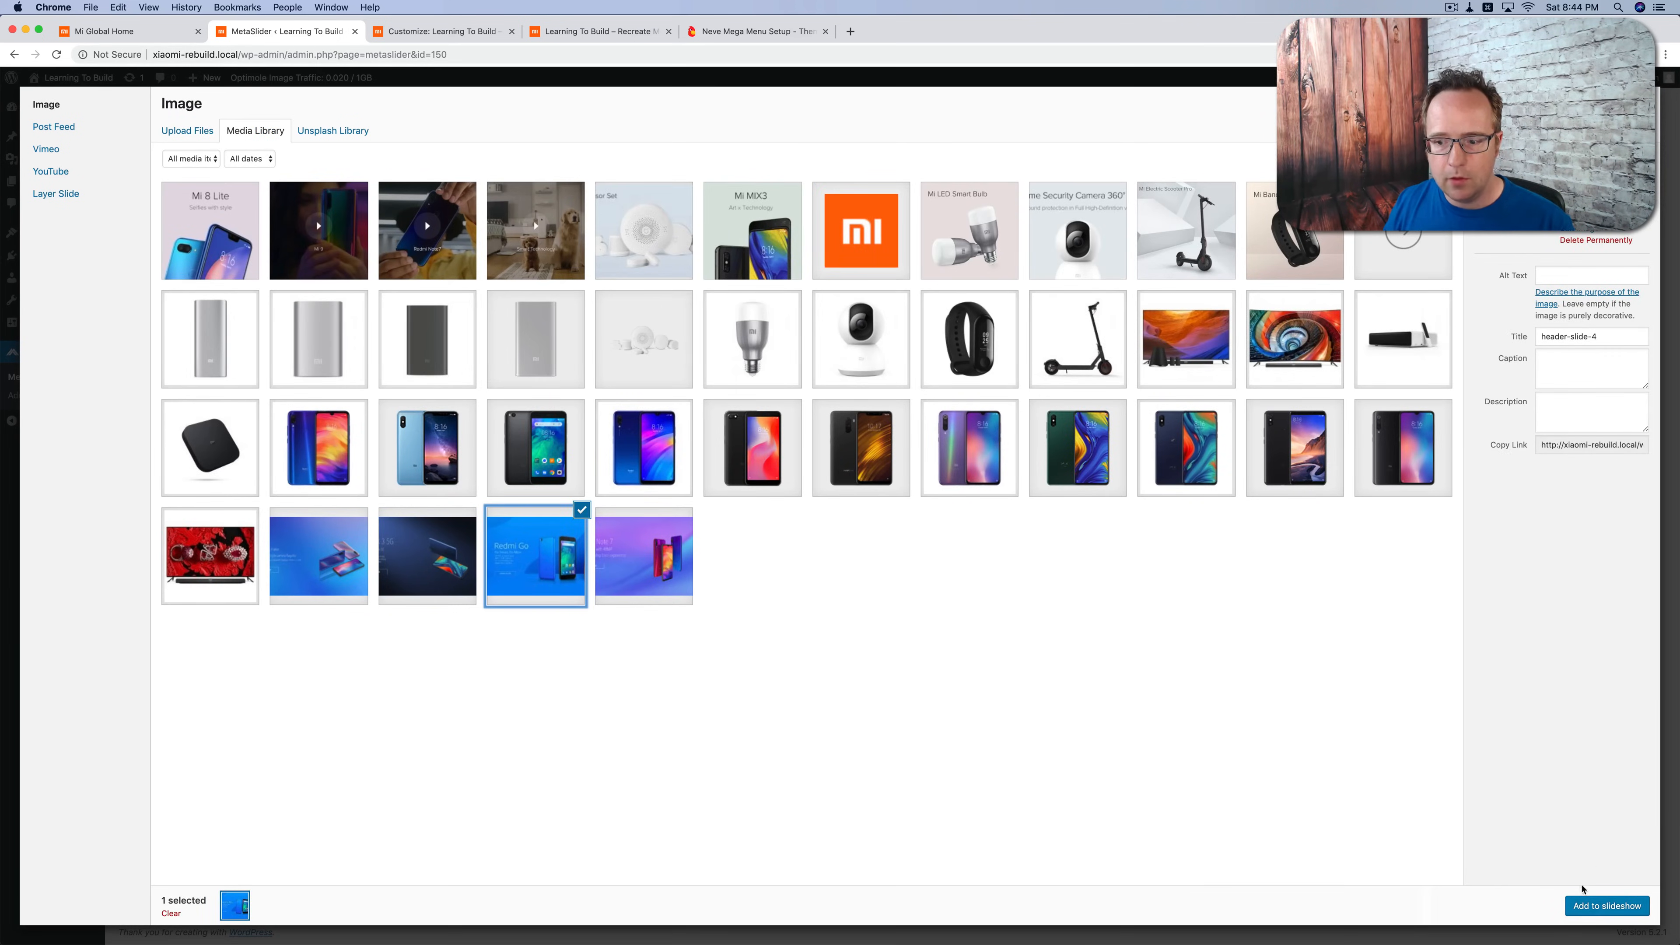
{"action": "left_click", "coordinate": [1604, 908]}
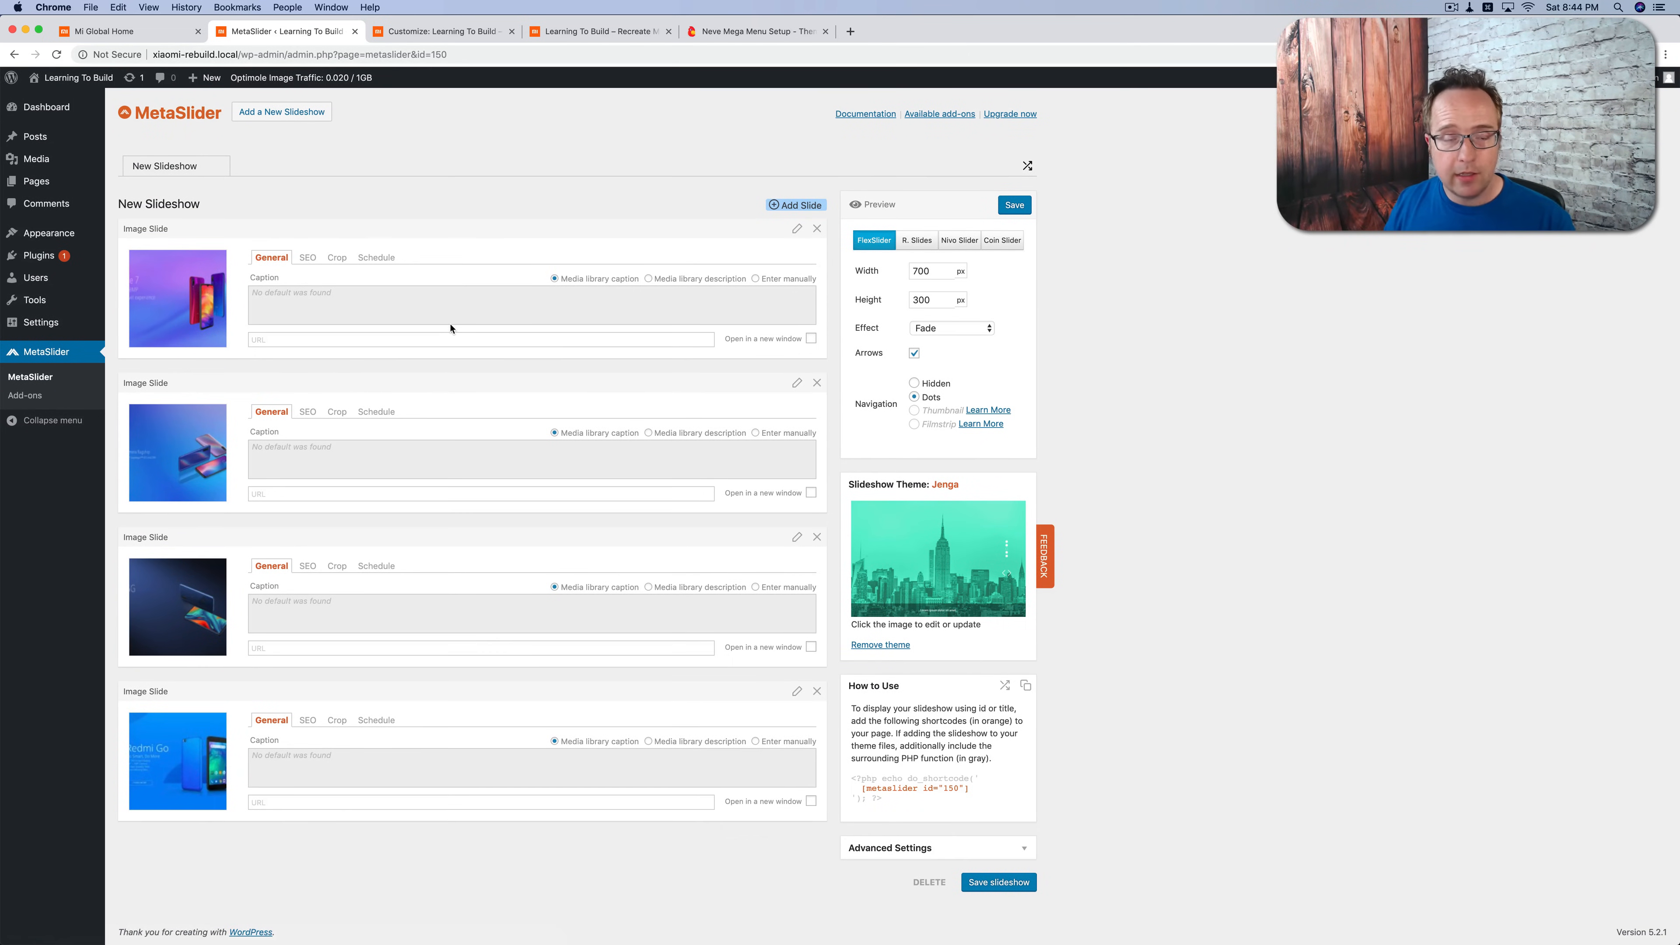
Step: Review the first slide's SEO, Crop and Schedule options and return to its General options
{"action": "left_click", "coordinate": [308, 264]}
{"action": "left_click", "coordinate": [336, 259]}
{"action": "left_click", "coordinate": [381, 259]}
{"action": "left_click", "coordinate": [306, 261]}
{"action": "double_click", "coordinate": [285, 259]}
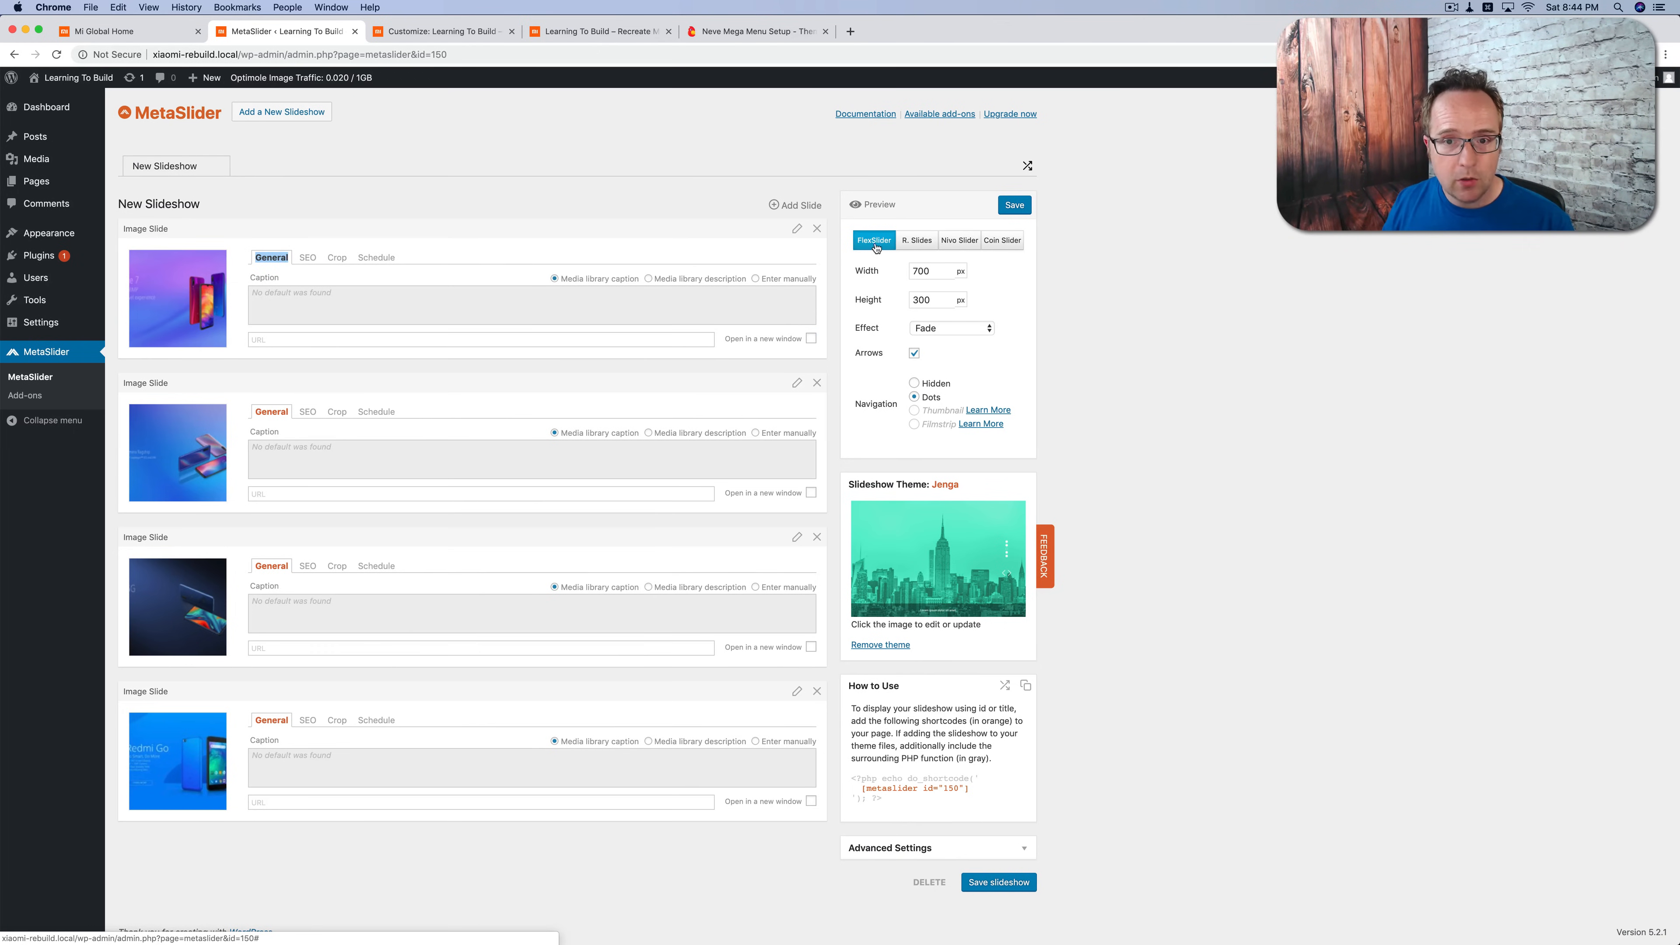
Step: Switch the slideshow type to Nivo Slider and expand the advanced settings to review them
{"action": "left_click", "coordinate": [959, 239]}
{"action": "scroll", "coordinate": [1067, 307], "scroll_direction": "down", "scroll_amount": 1}
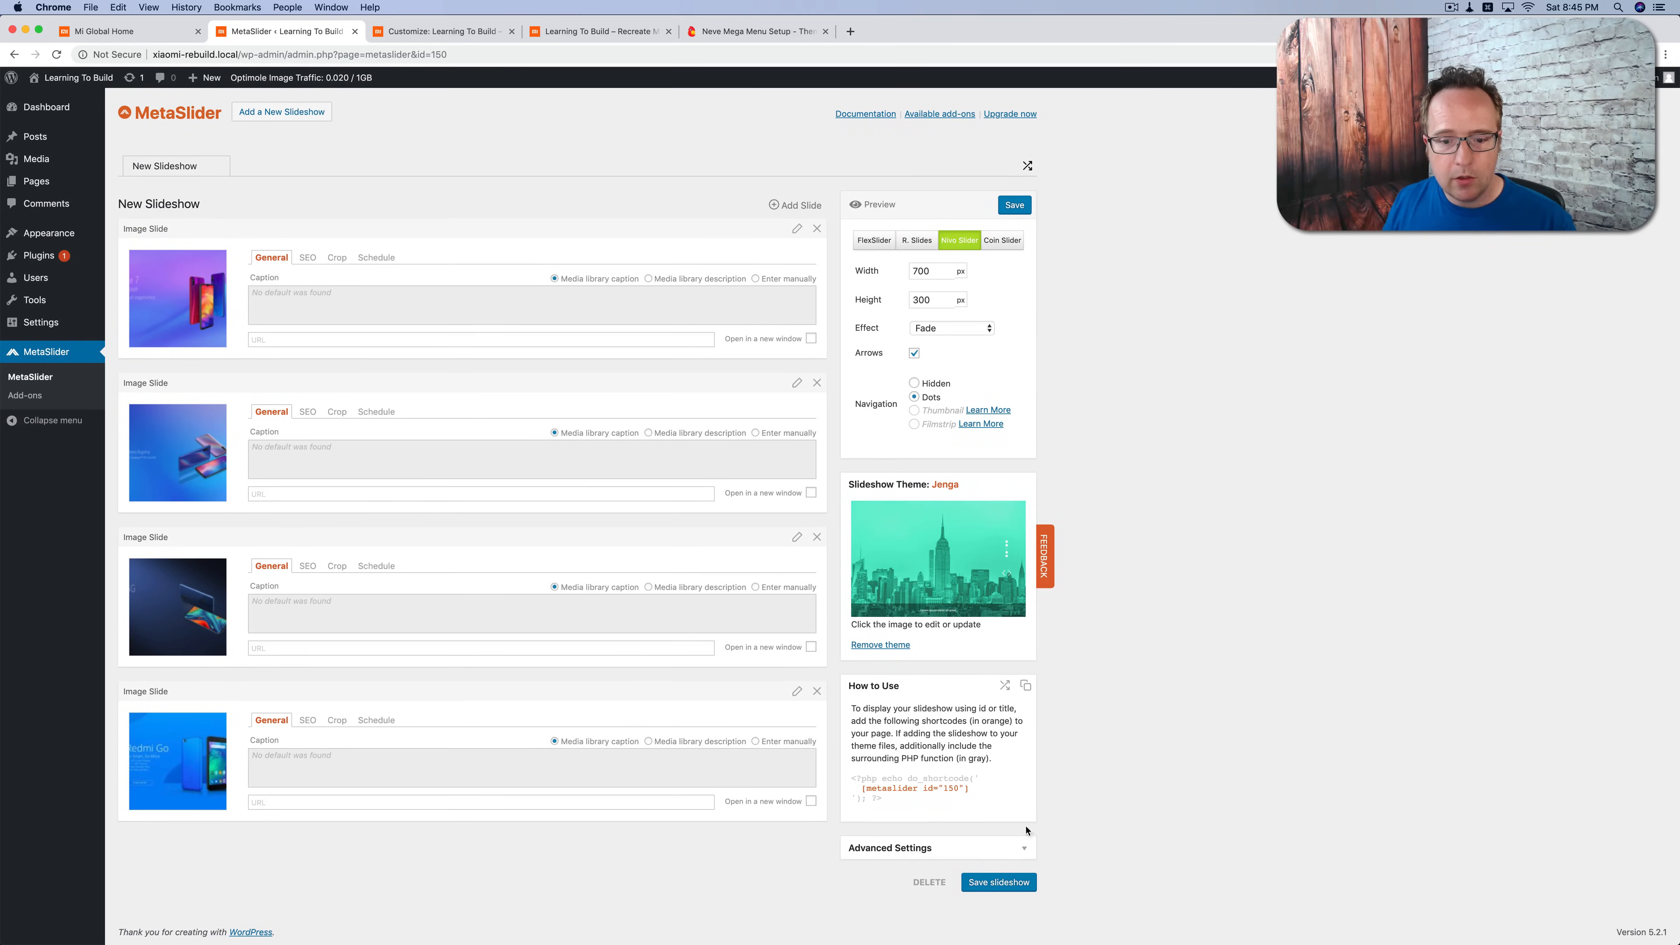
{"action": "left_click", "coordinate": [1018, 849]}
{"action": "scroll", "coordinate": [1058, 800], "scroll_direction": "down", "scroll_amount": 10}
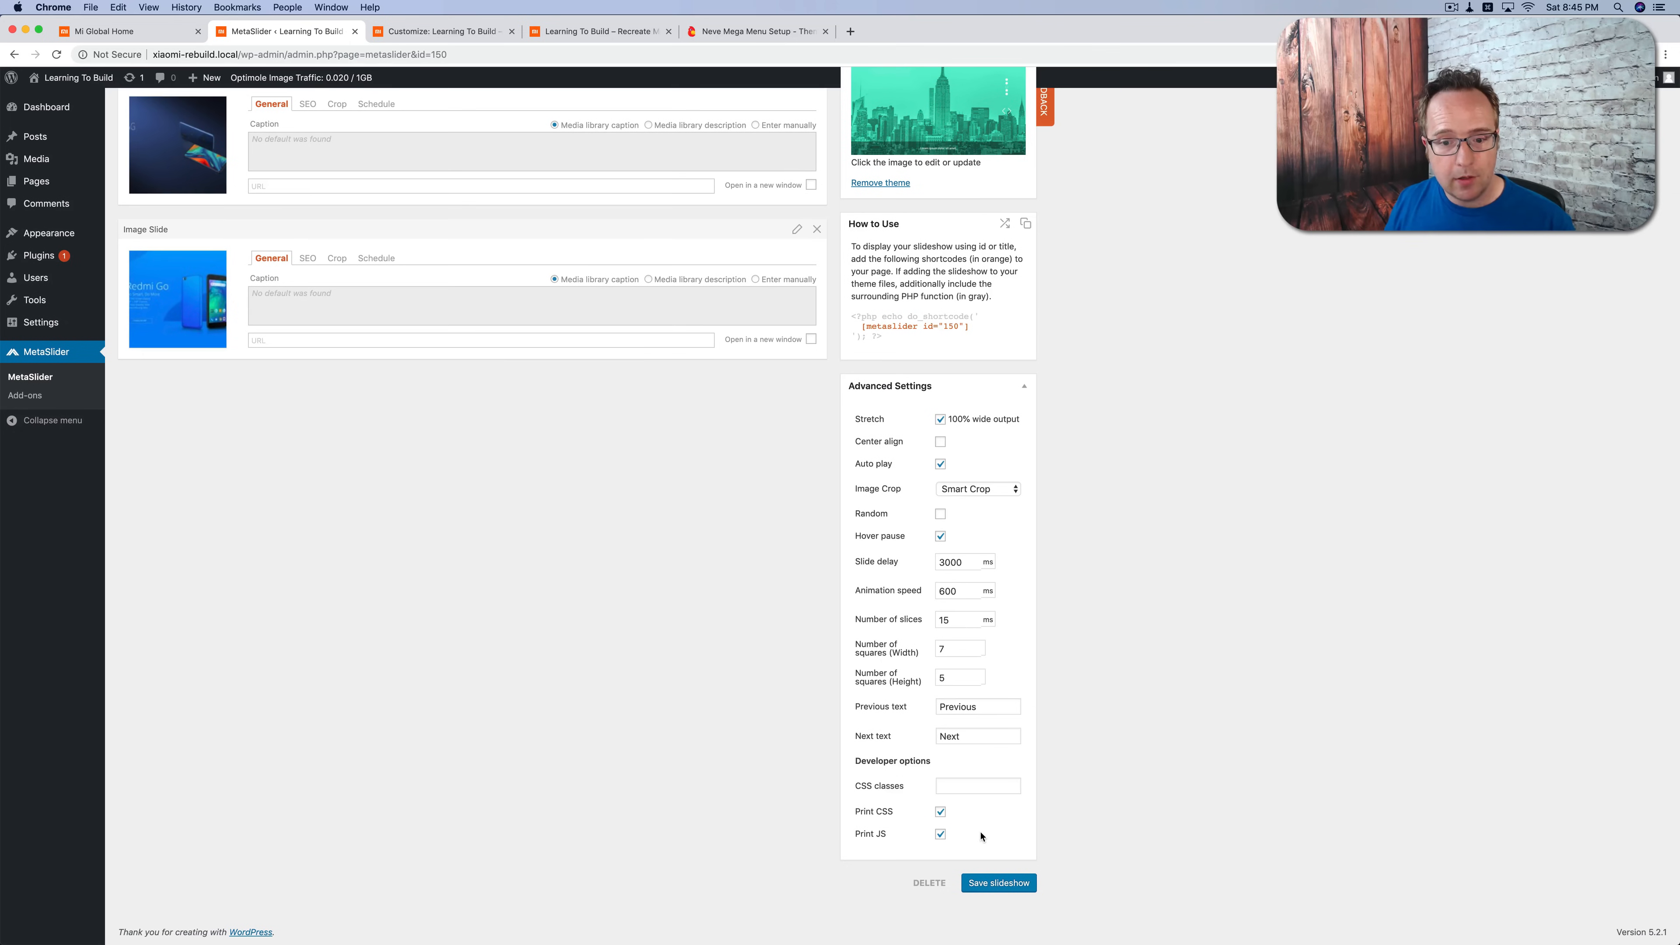
{"action": "scroll", "coordinate": [981, 835], "scroll_direction": "up", "scroll_amount": 10}
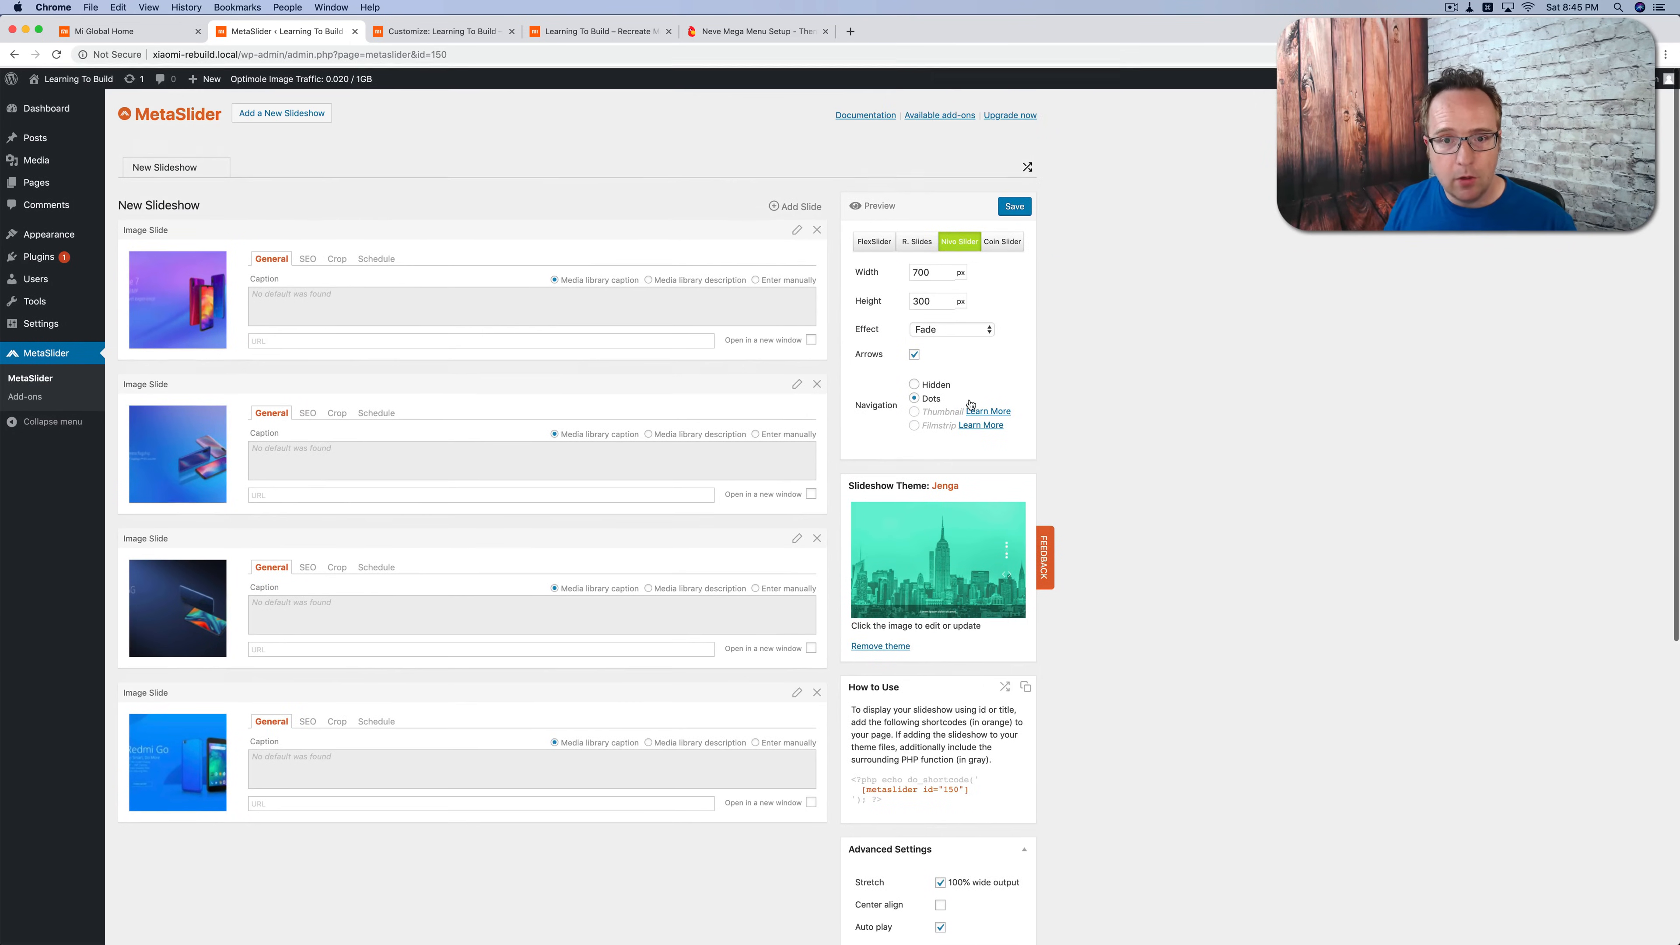
Step: Examine the general and advanced settings offered by FlexSlider, R. Slides, Coin Slider and Nivo Slider, ending on Nivo Slider
{"action": "scroll", "coordinate": [879, 242], "scroll_direction": "down", "scroll_amount": 8}
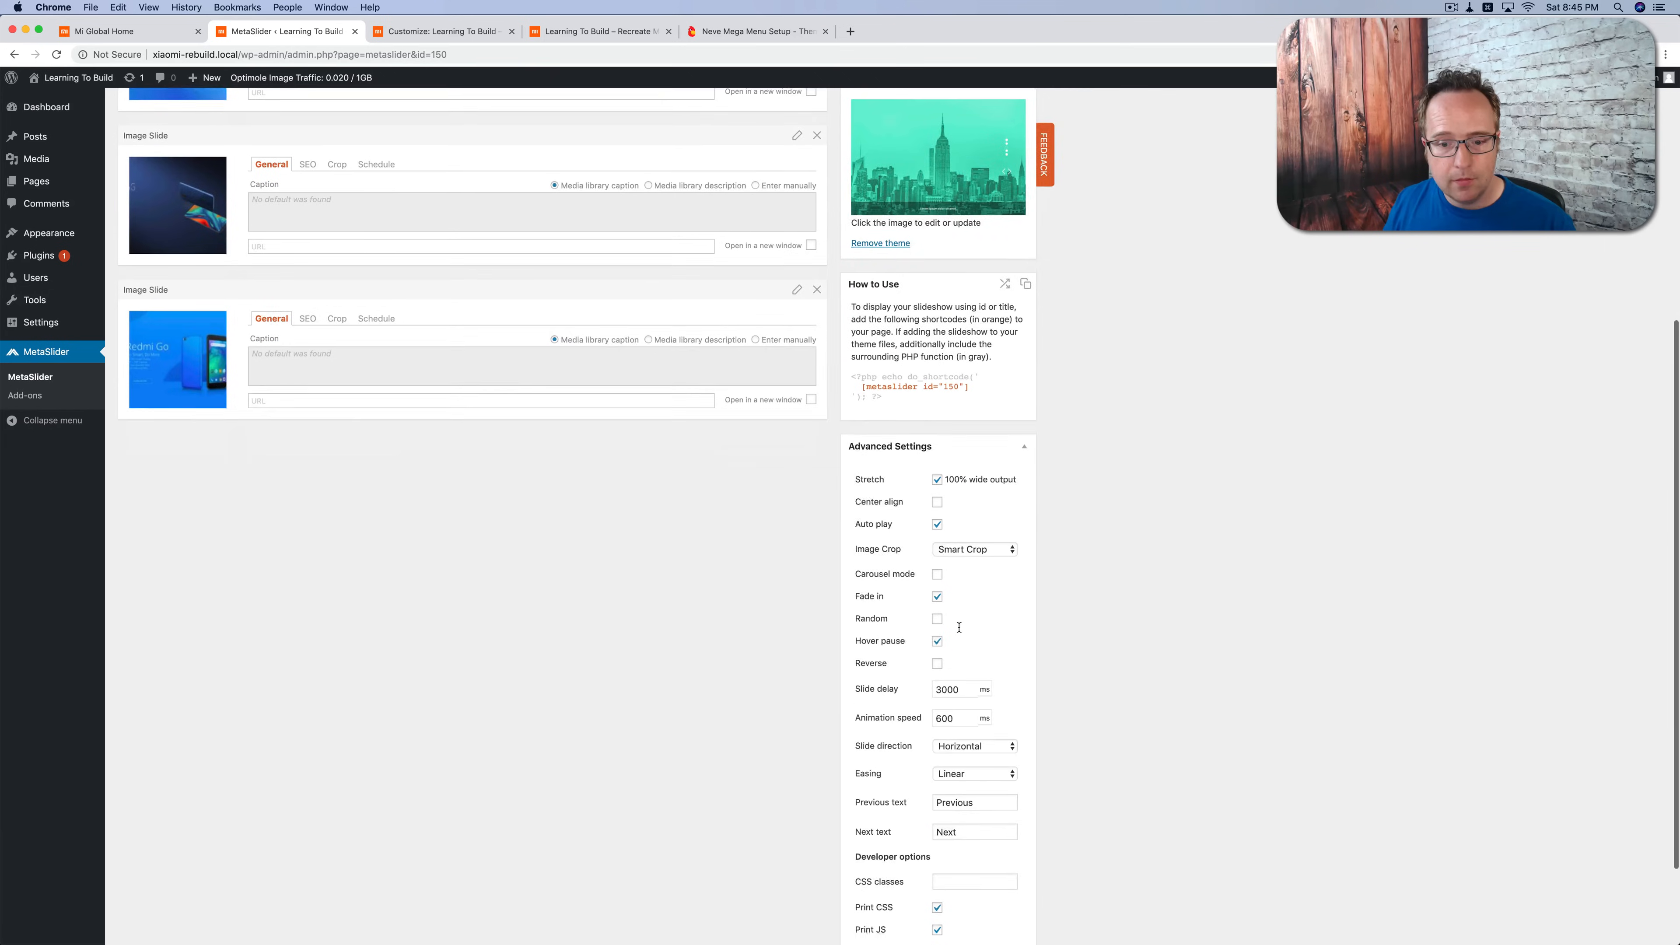
{"action": "scroll", "coordinate": [915, 457], "scroll_direction": "up", "scroll_amount": 8}
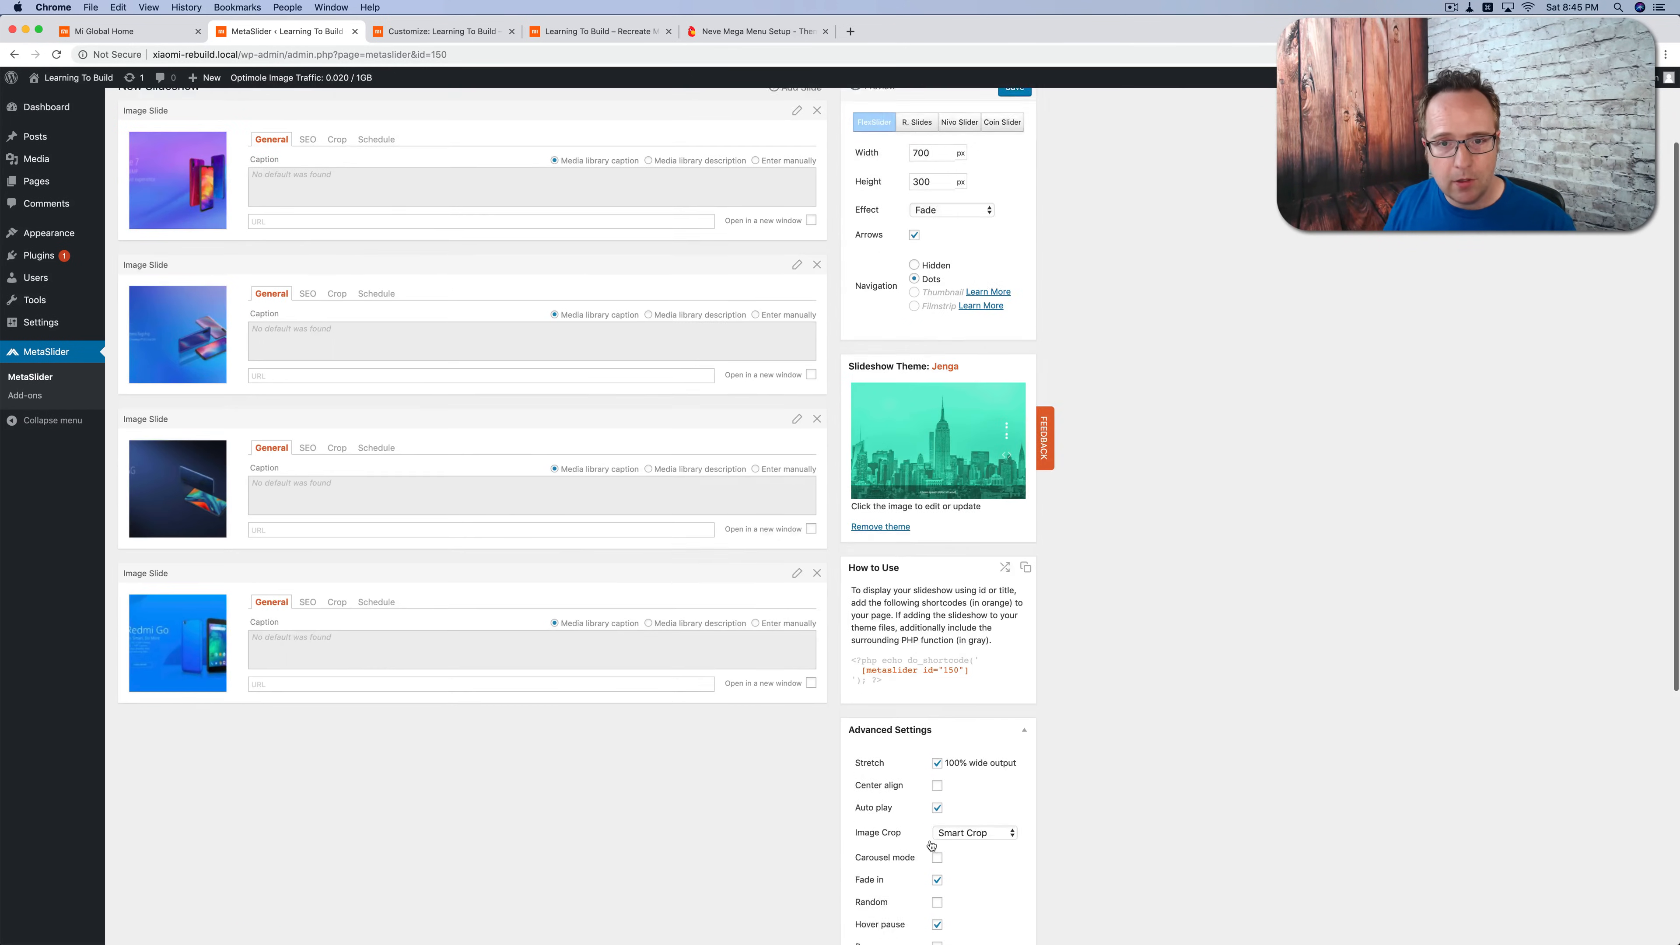
{"action": "scroll", "coordinate": [918, 246], "scroll_direction": "down", "scroll_amount": 6}
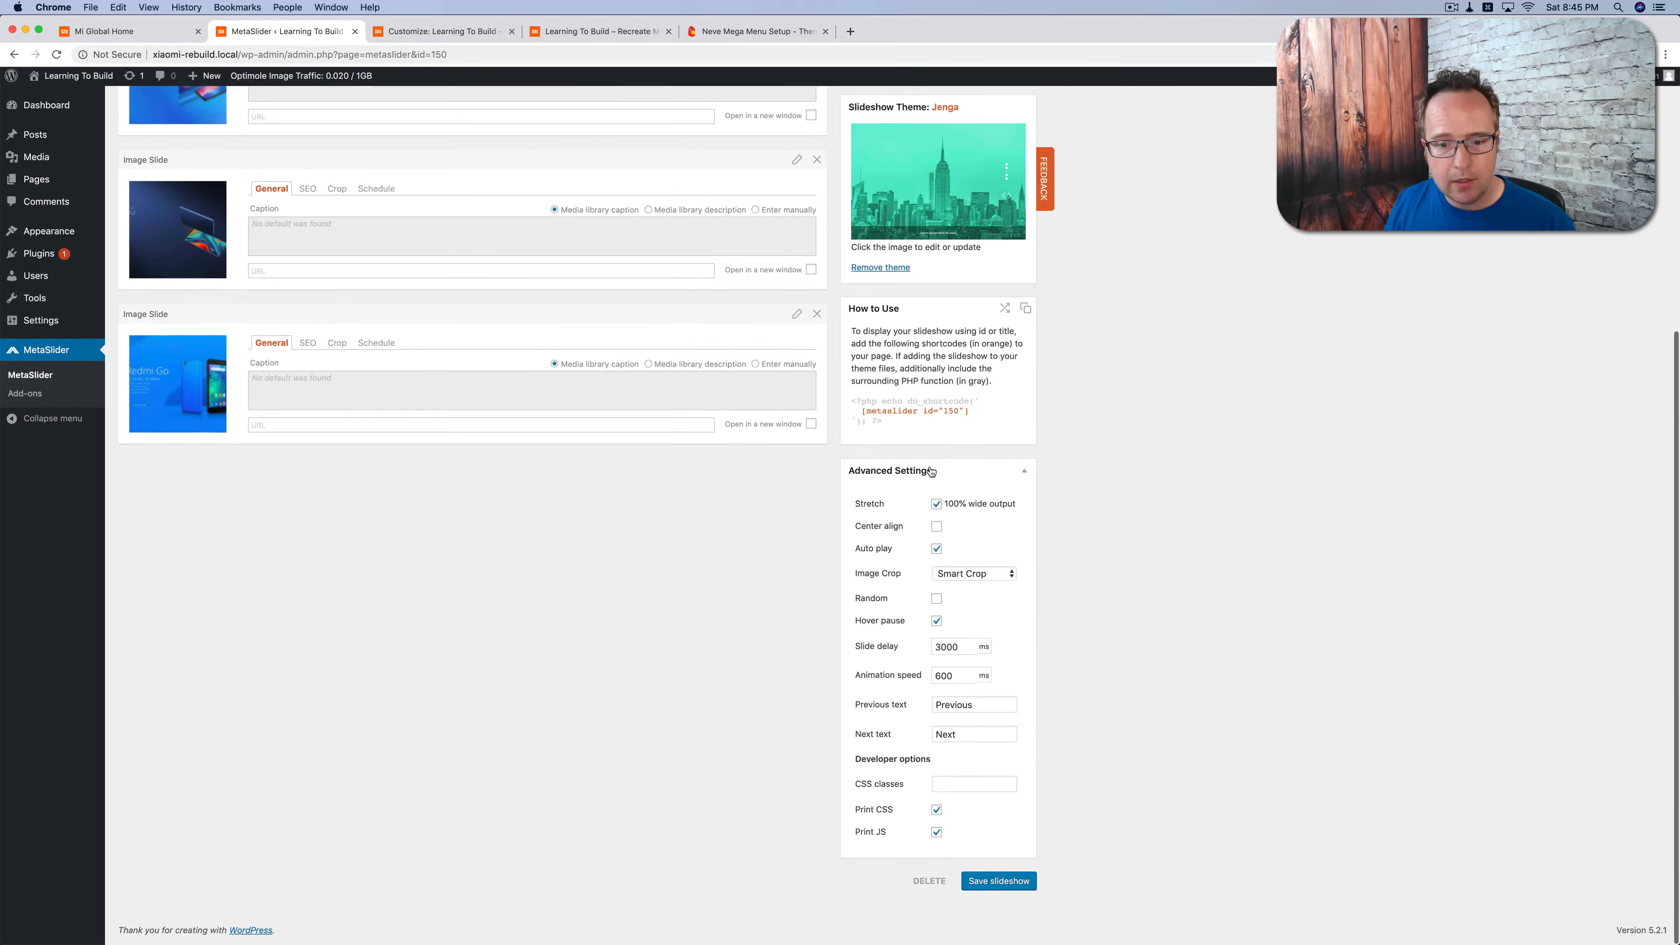
{"action": "scroll", "coordinate": [960, 868], "scroll_direction": "up", "scroll_amount": 6}
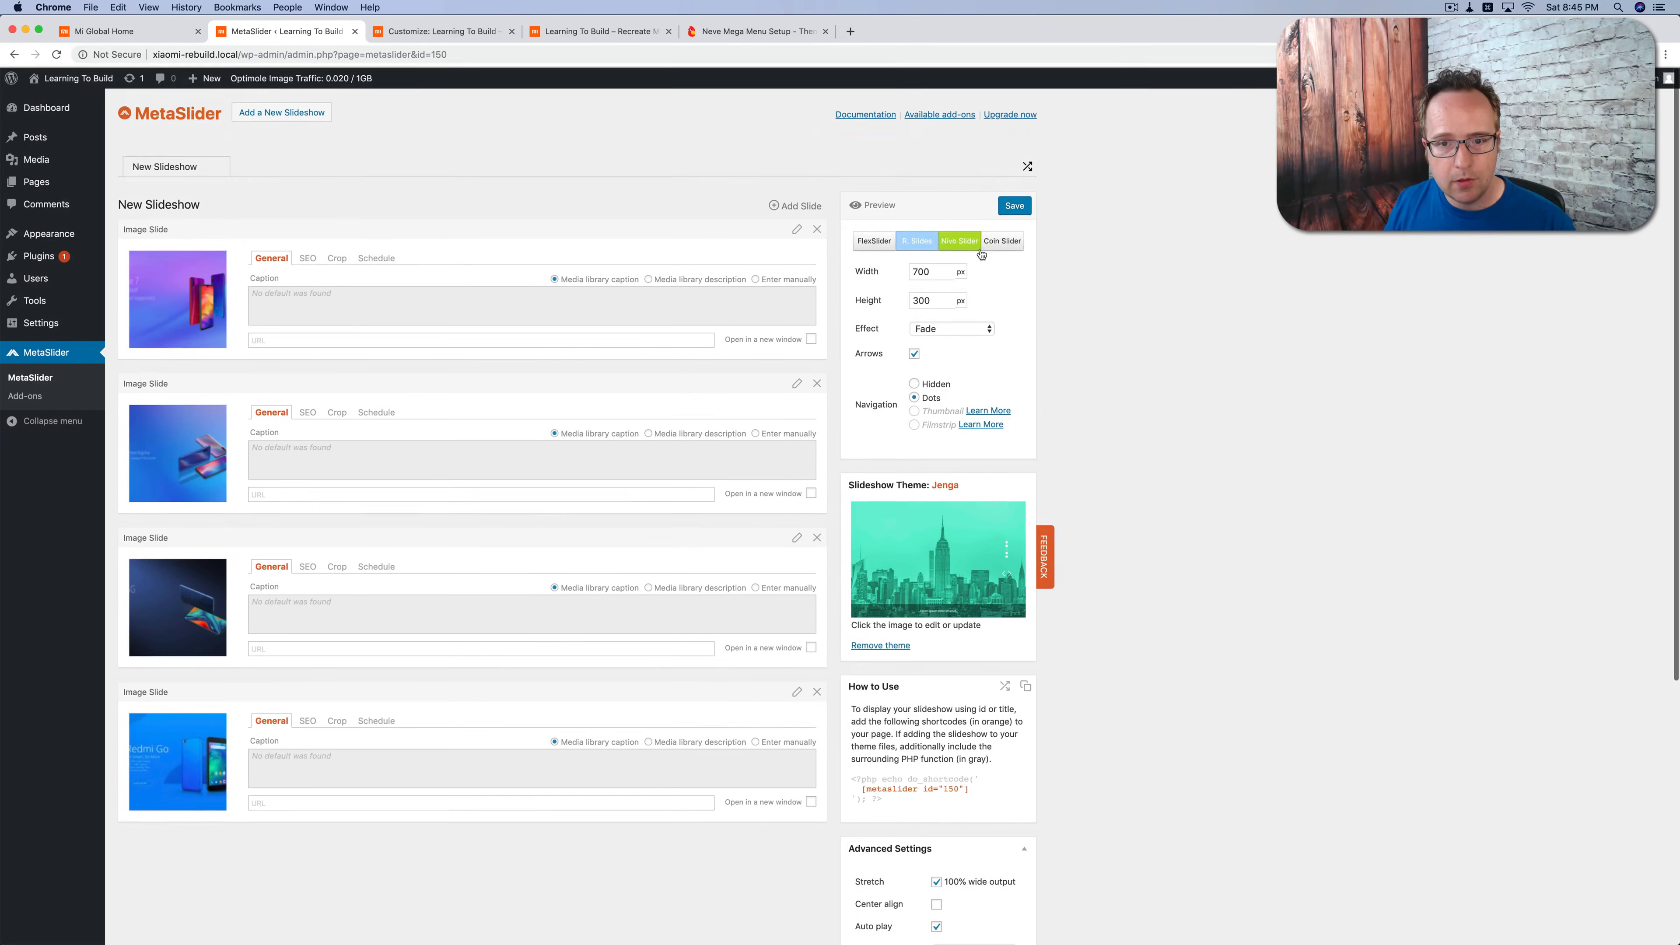
{"action": "scroll", "coordinate": [963, 467], "scroll_direction": "down", "scroll_amount": 4}
{"action": "scroll", "coordinate": [963, 466], "scroll_direction": "down", "scroll_amount": 4}
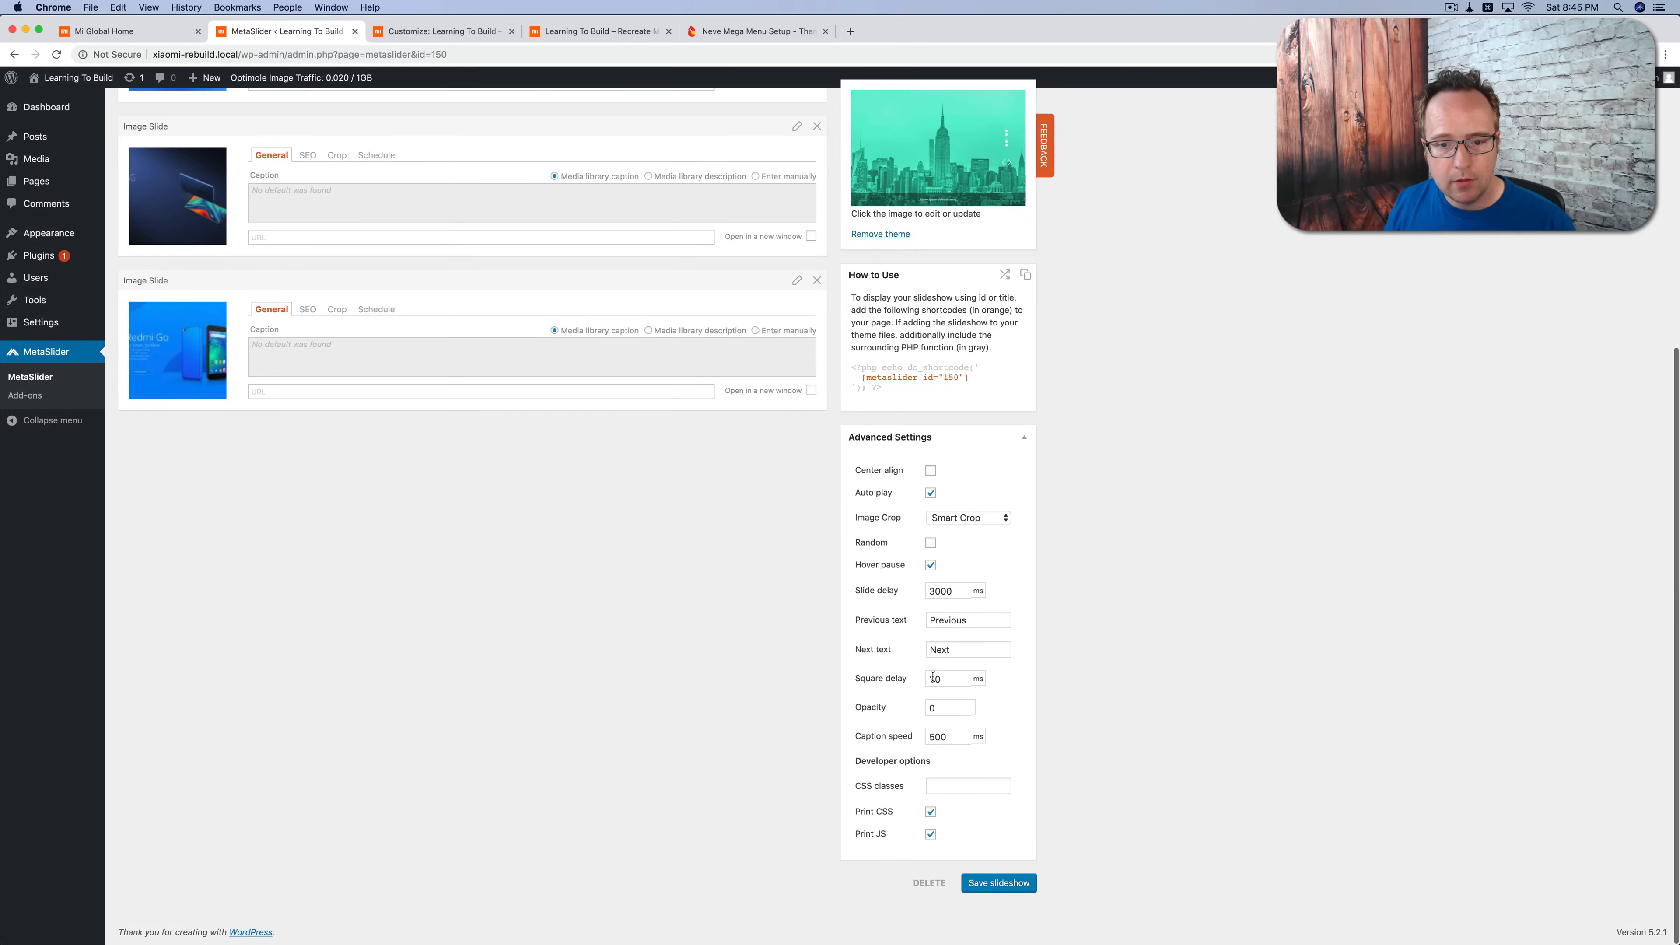
{"action": "scroll", "coordinate": [929, 476], "scroll_direction": "up", "scroll_amount": 6}
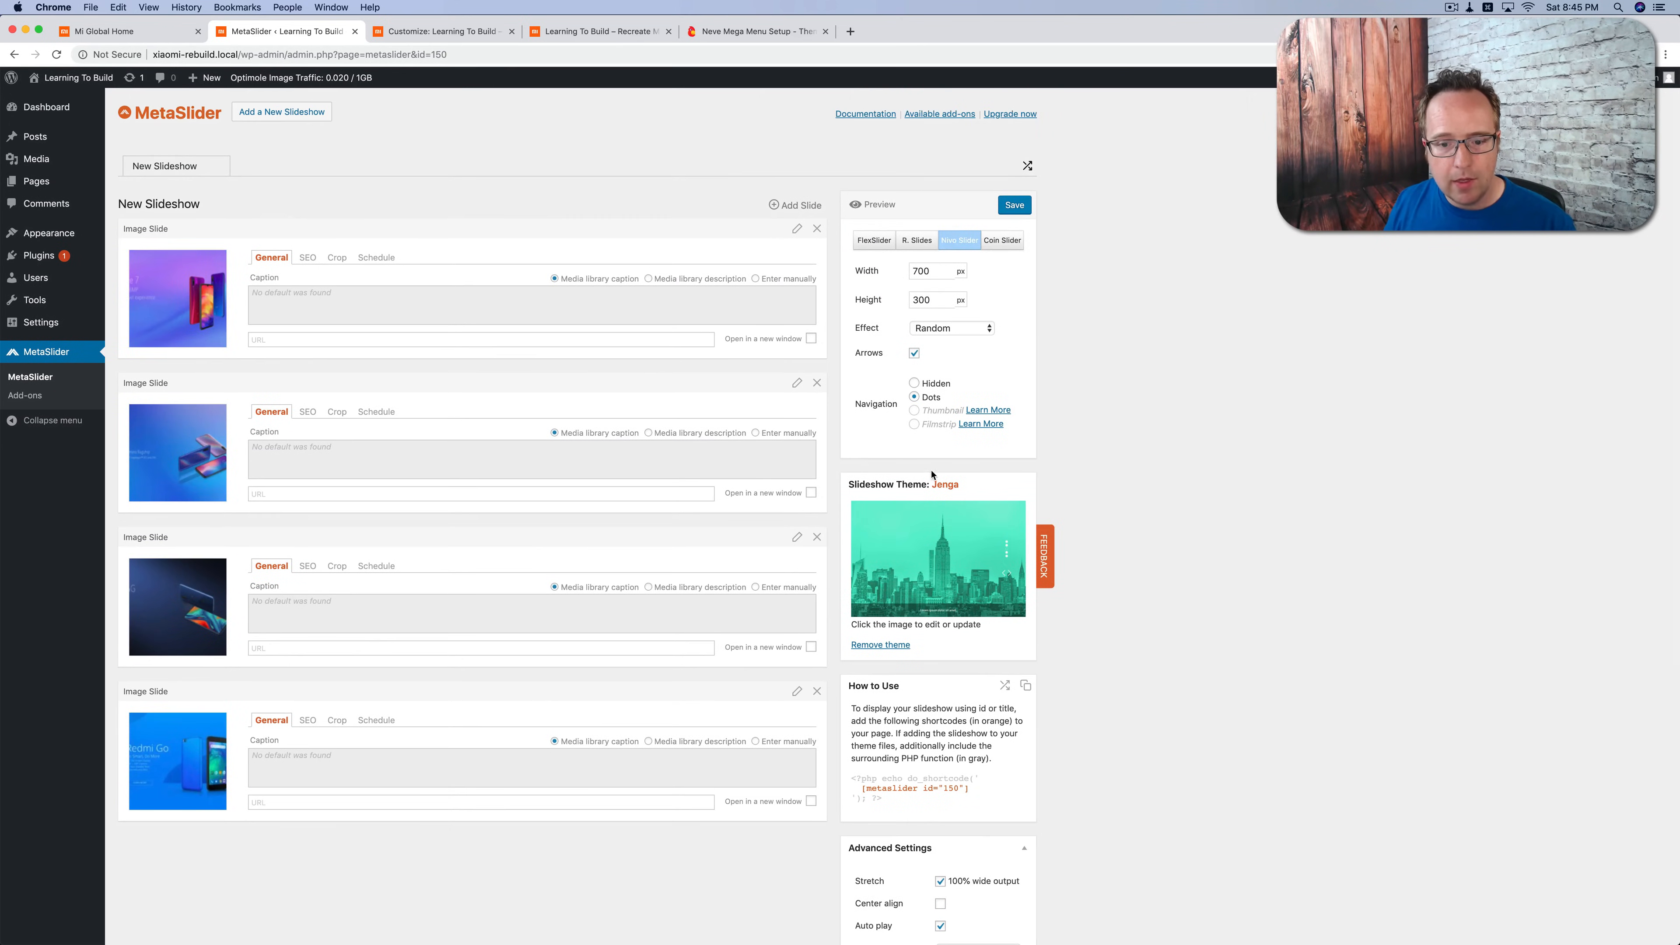
{"action": "scroll", "coordinate": [929, 476], "scroll_direction": "down", "scroll_amount": 7}
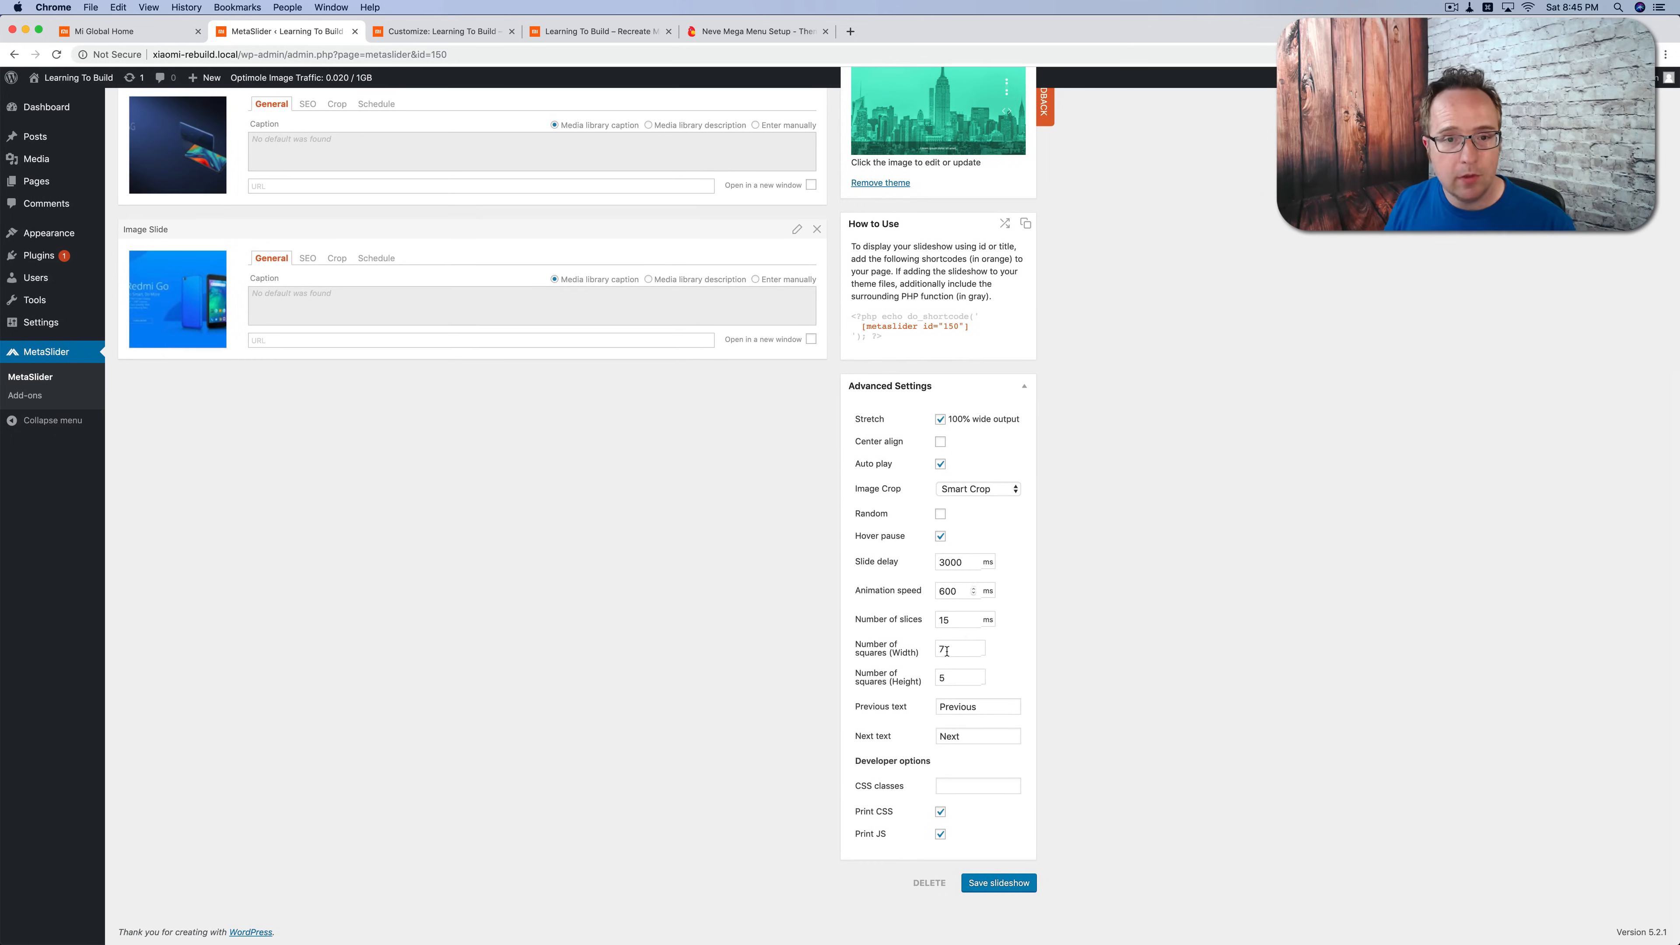
{"action": "scroll", "coordinate": [932, 674], "scroll_direction": "up", "scroll_amount": 7}
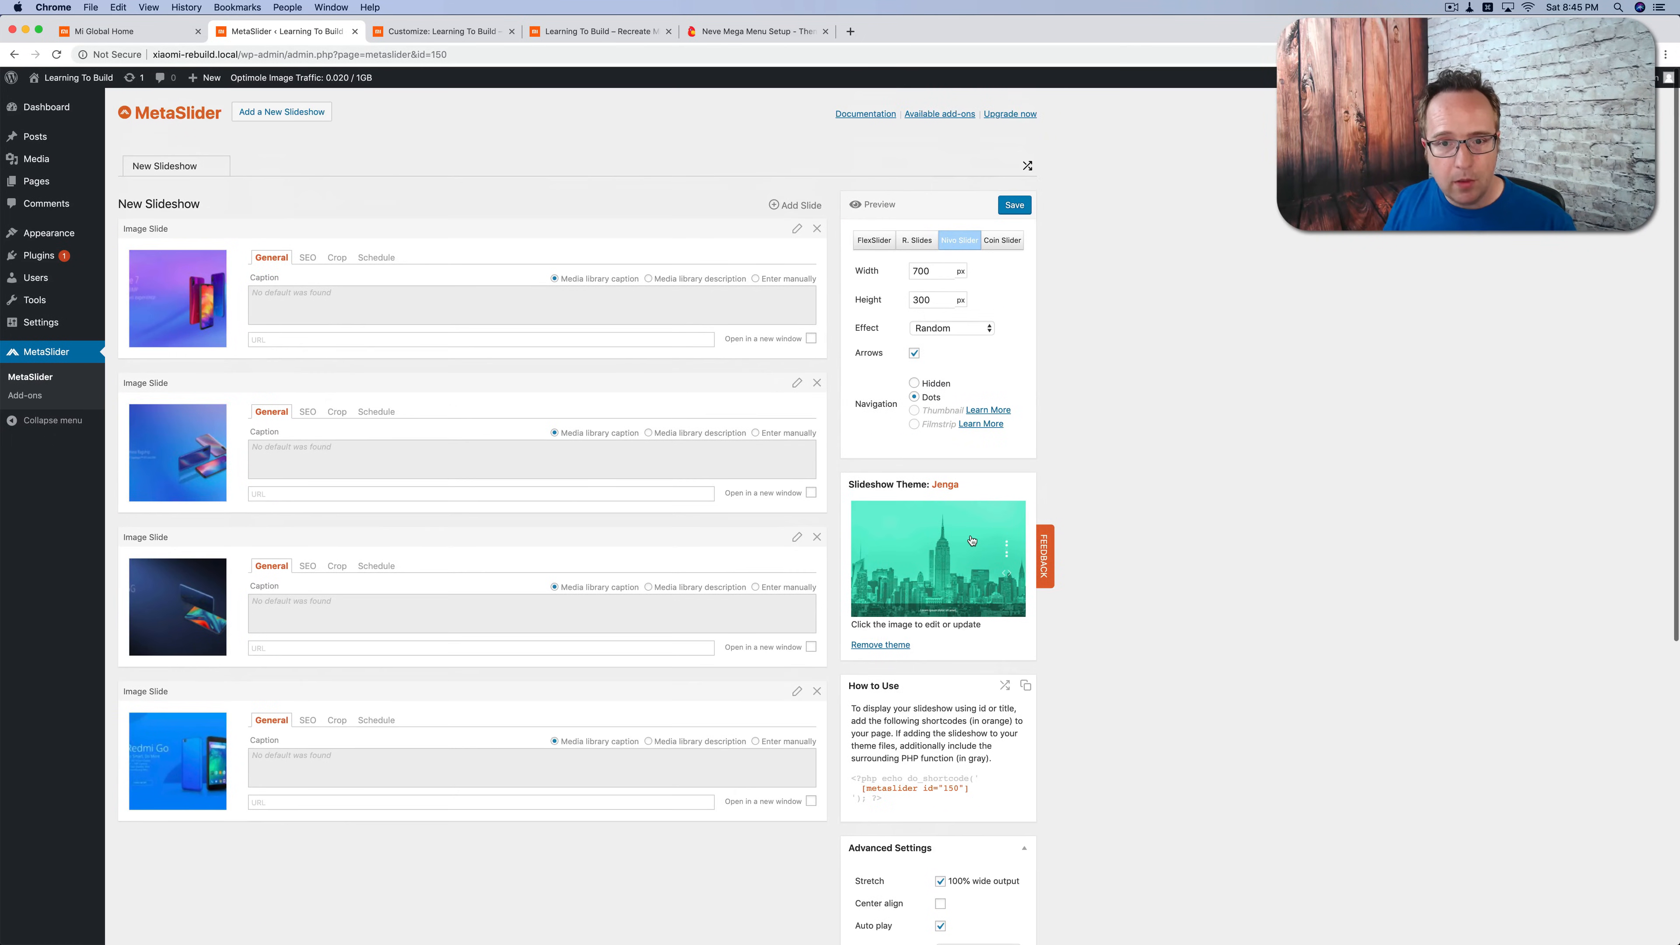
Step: Copy the [metaslider id="150"] shortcode and open the Homepage from the pages list for editing
{"action": "scroll", "coordinate": [971, 540], "scroll_direction": "down", "scroll_amount": 3}
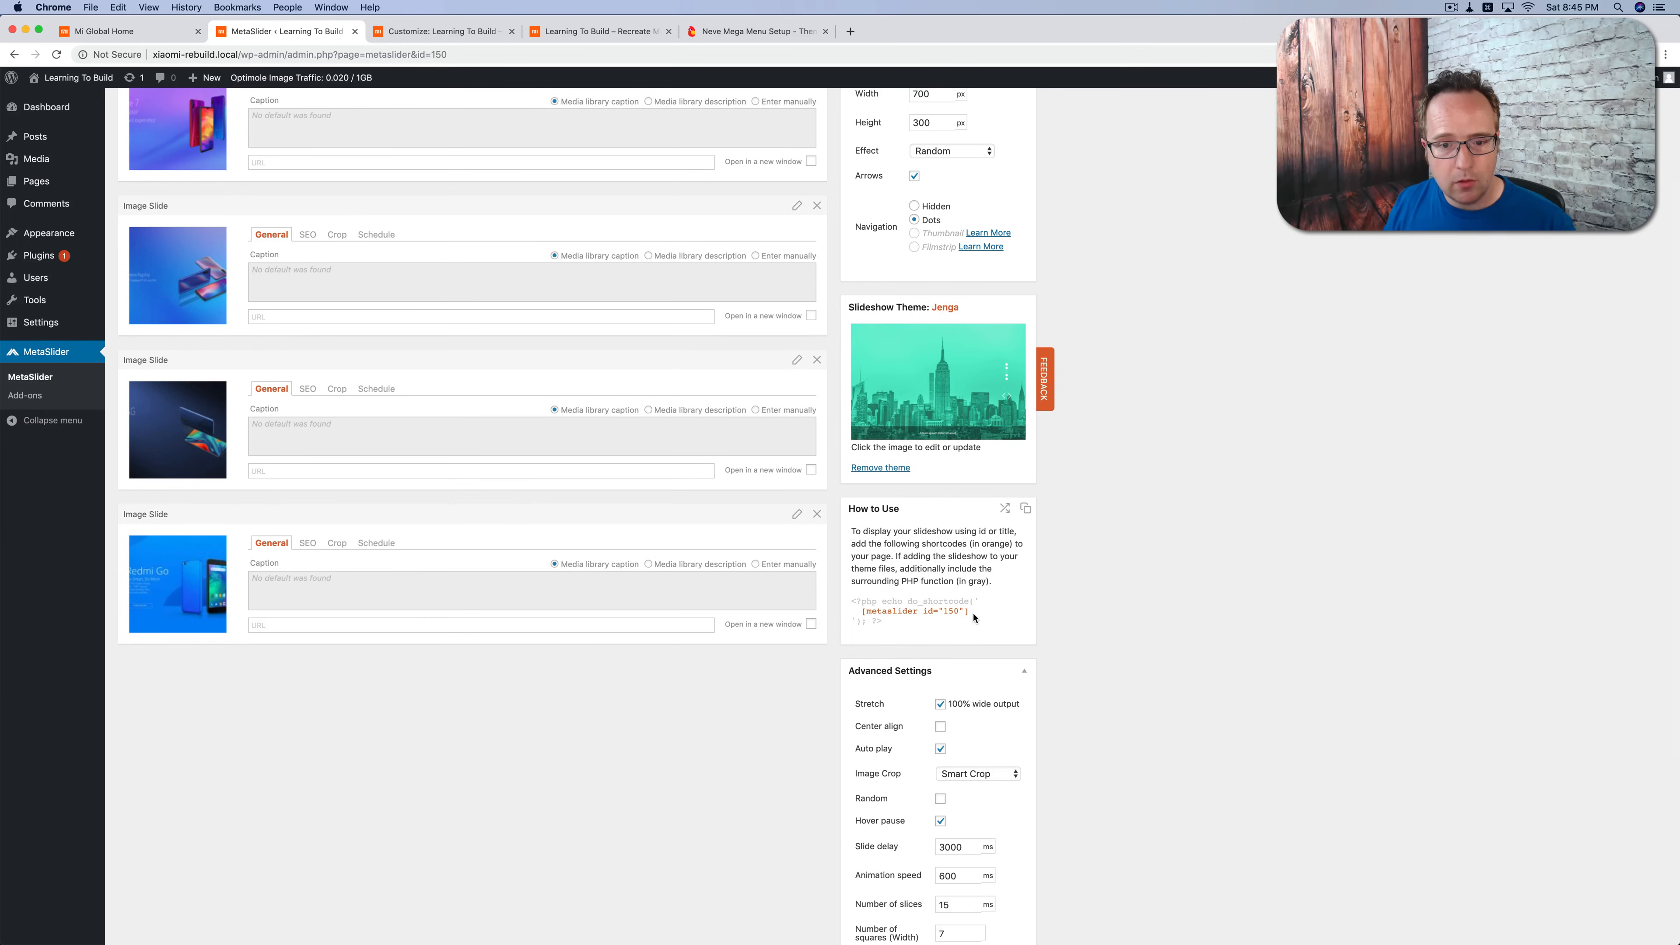
{"action": "left_click_drag", "start_coordinate": [971, 658], "coordinate": [863, 659]}
{"action": "key", "text": "super+c"}
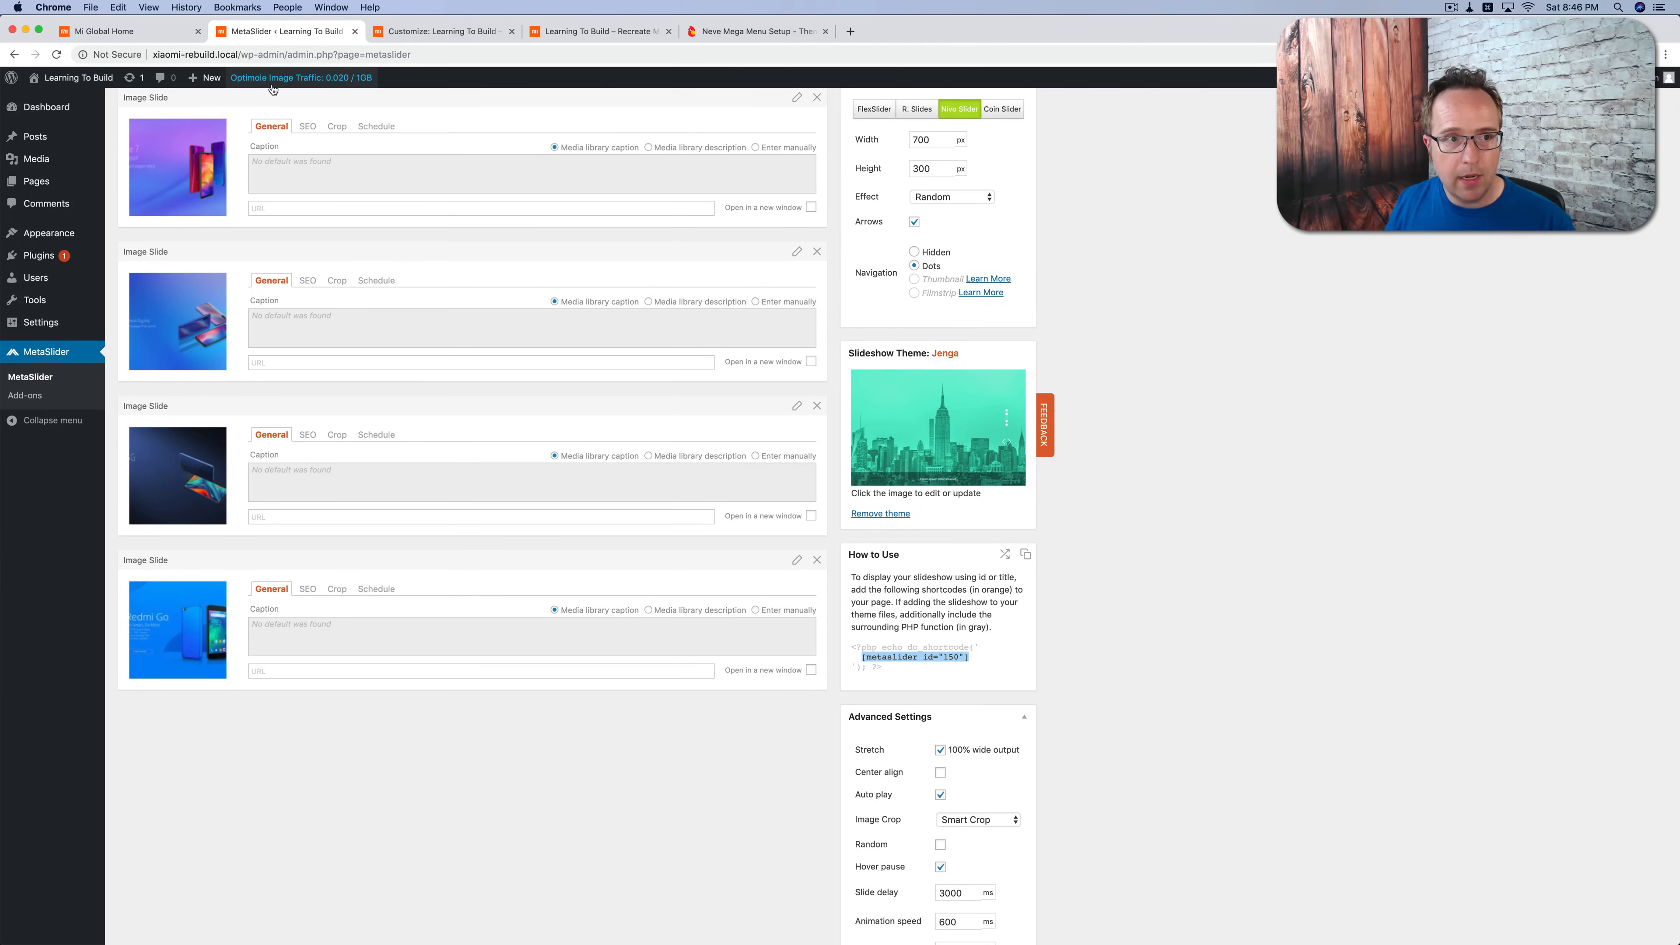
{"action": "left_click", "coordinate": [446, 32]}
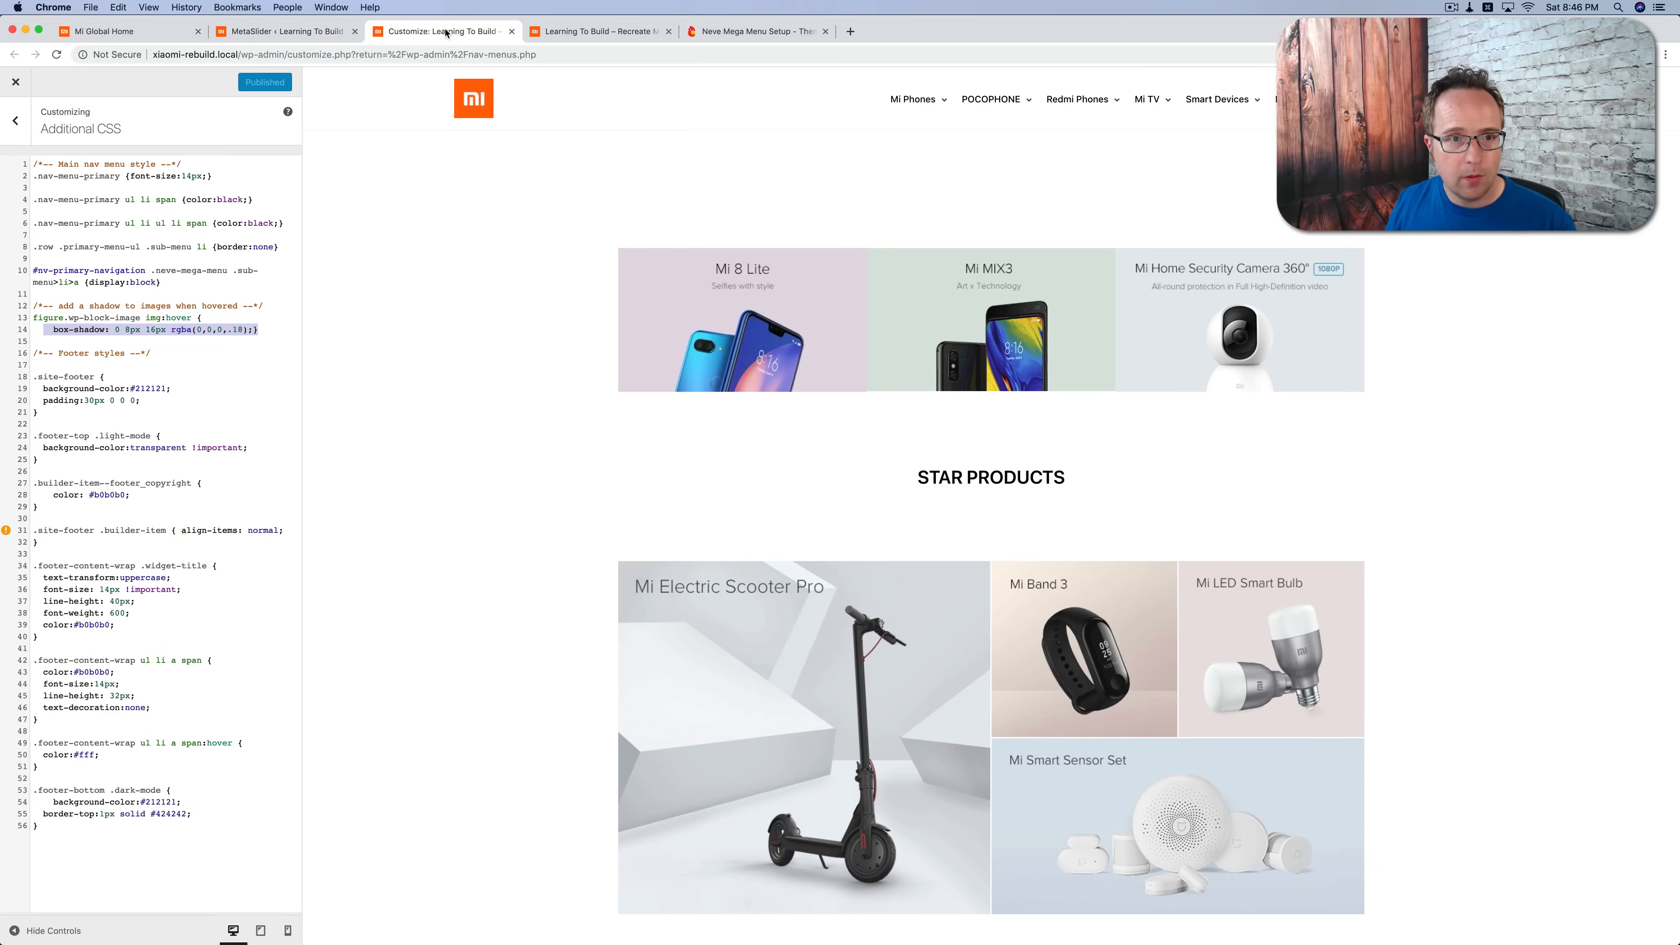
{"action": "left_click", "coordinate": [593, 34]}
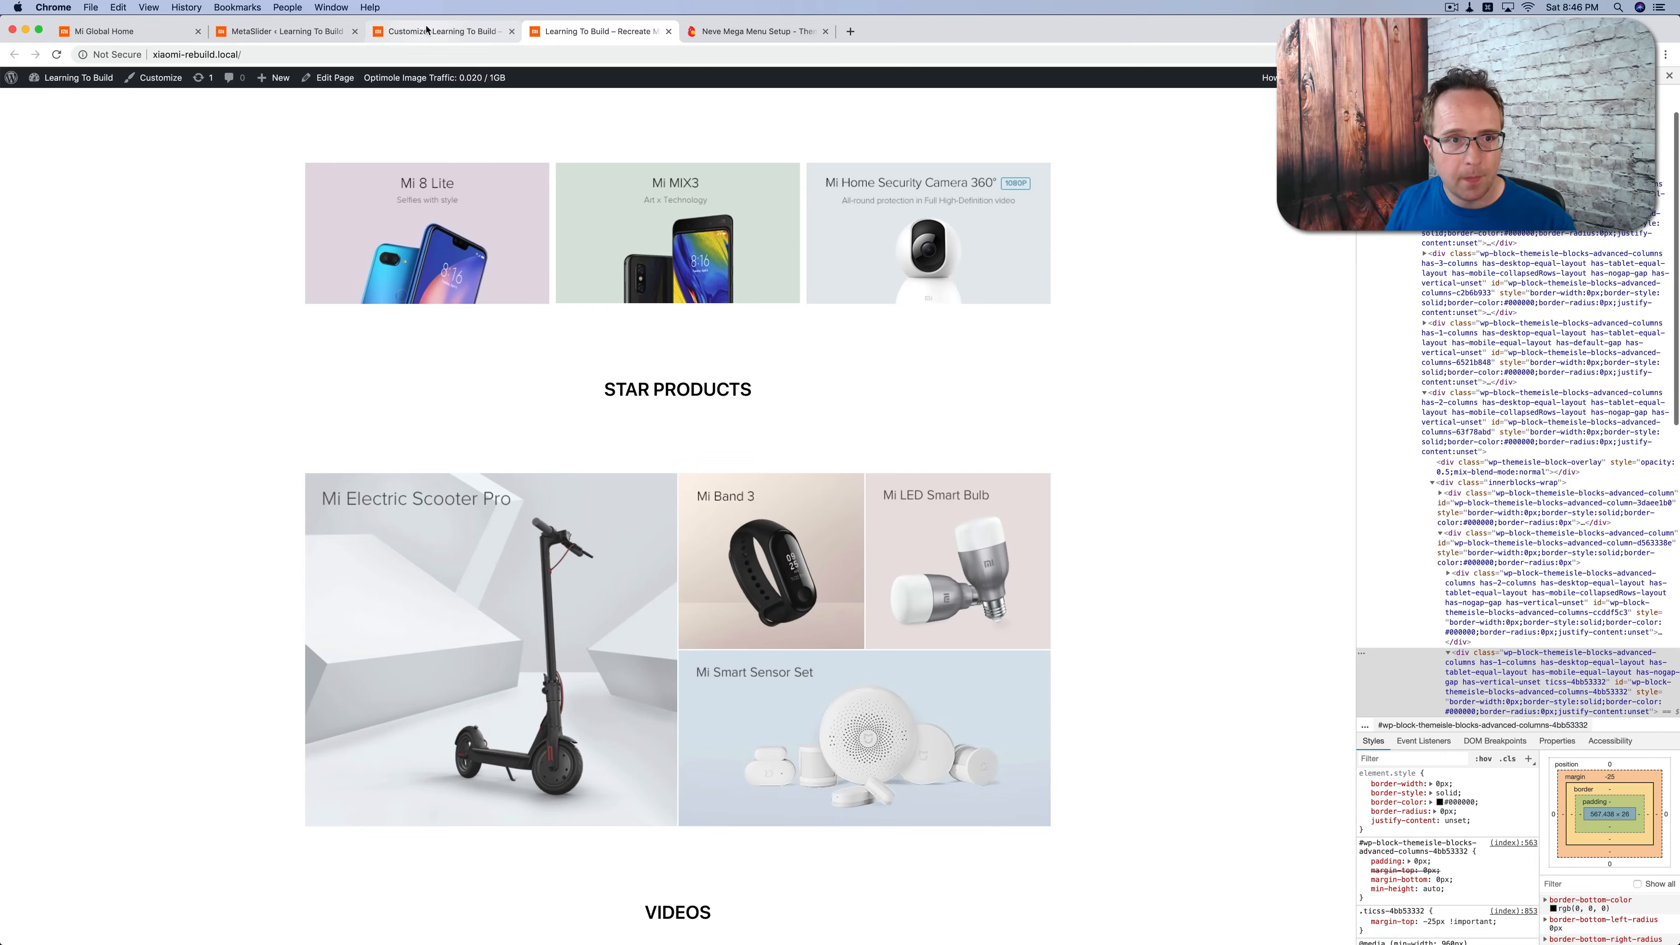
{"action": "left_click", "coordinate": [443, 32]}
{"action": "left_click", "coordinate": [274, 33]}
{"action": "mouse_move", "coordinate": [36, 181]}
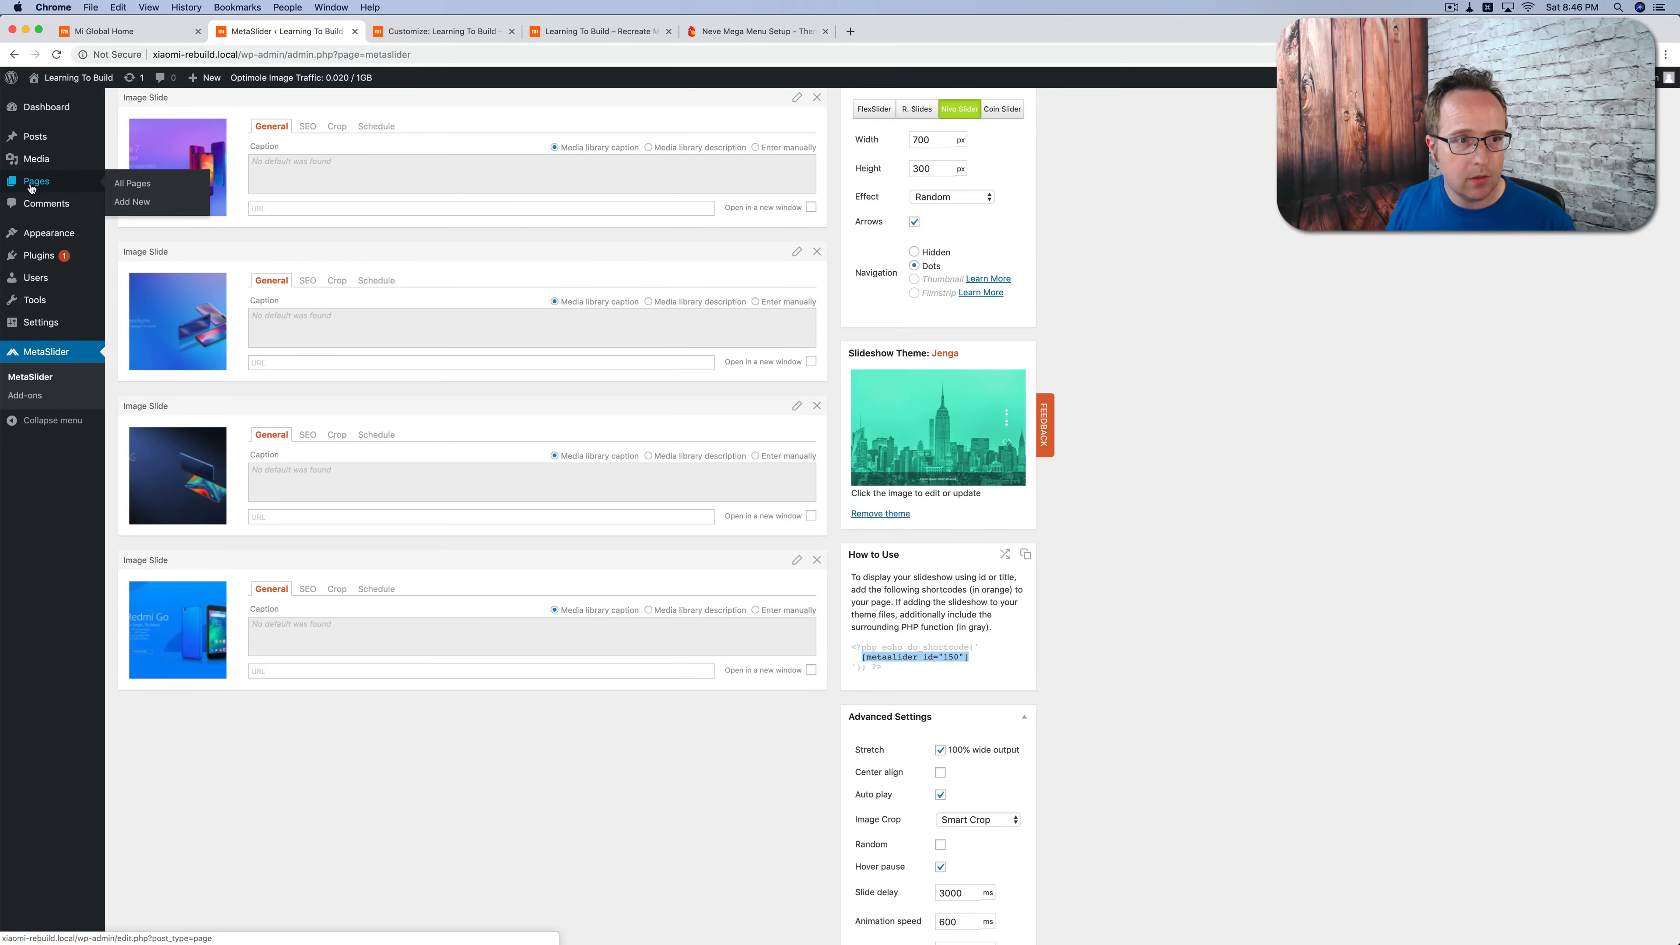
{"action": "left_click", "coordinate": [132, 183], "text": "super"}
{"action": "left_click", "coordinate": [436, 31]}
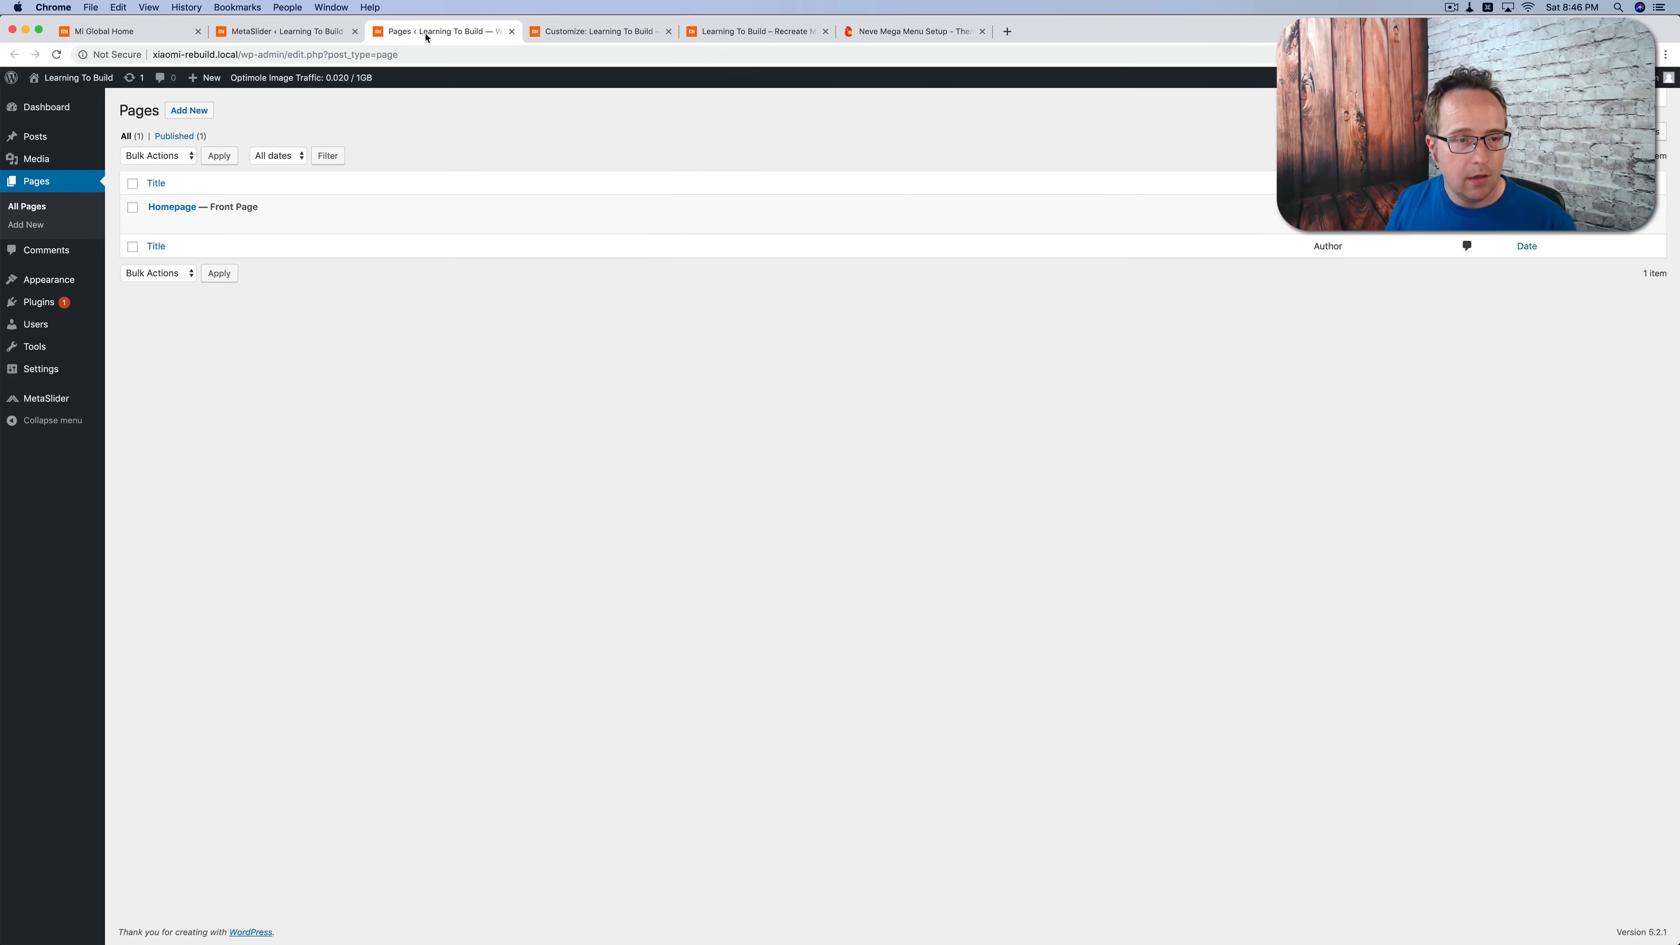
{"action": "left_click", "coordinate": [156, 223]}
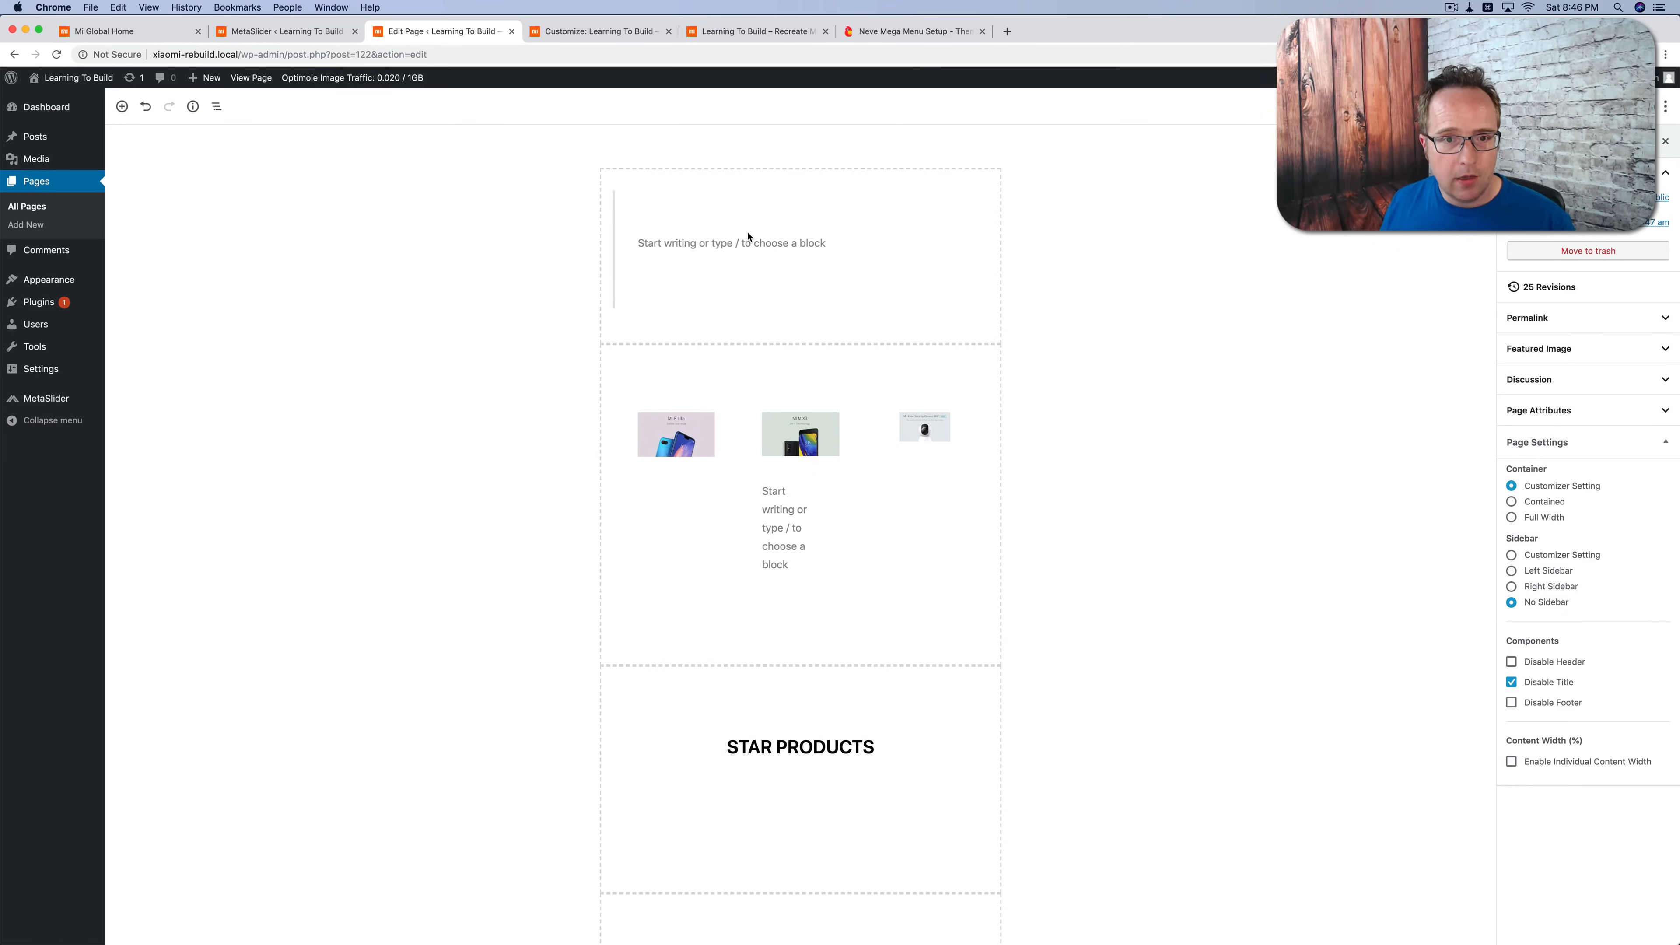
Step: Insert the shortcode [metaslider id="150"] into the empty first section of the Homepage and update the page
{"action": "left_click", "coordinate": [657, 244]}
{"action": "key", "text": "super+v"}
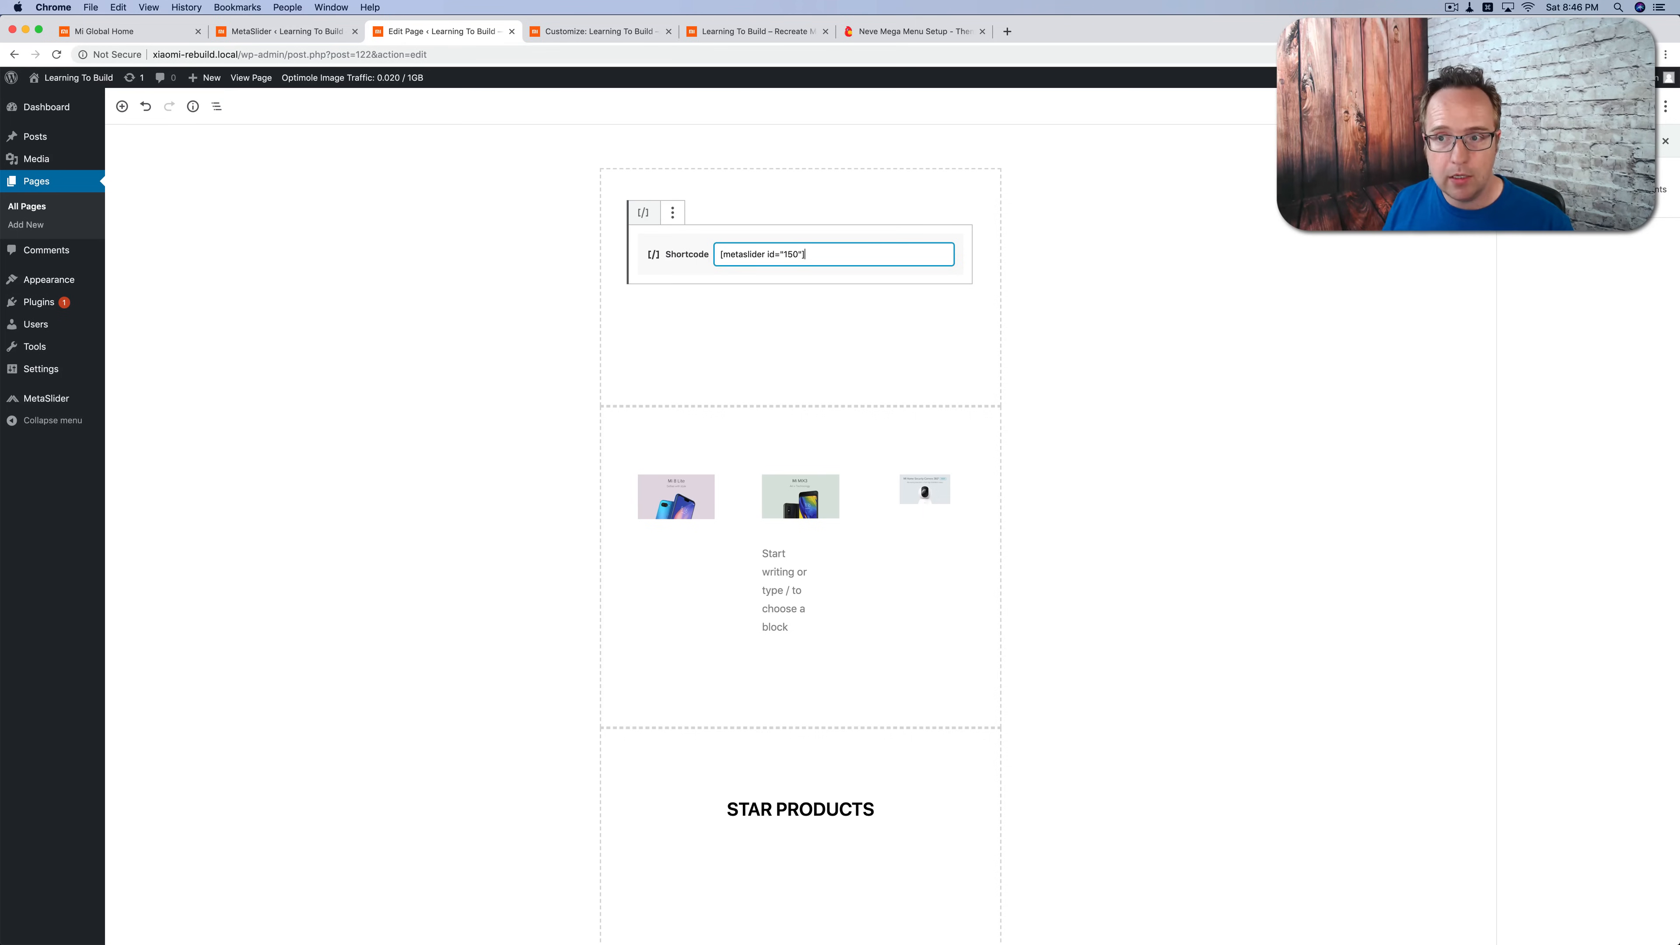
{"action": "left_click", "coordinate": [1604, 106]}
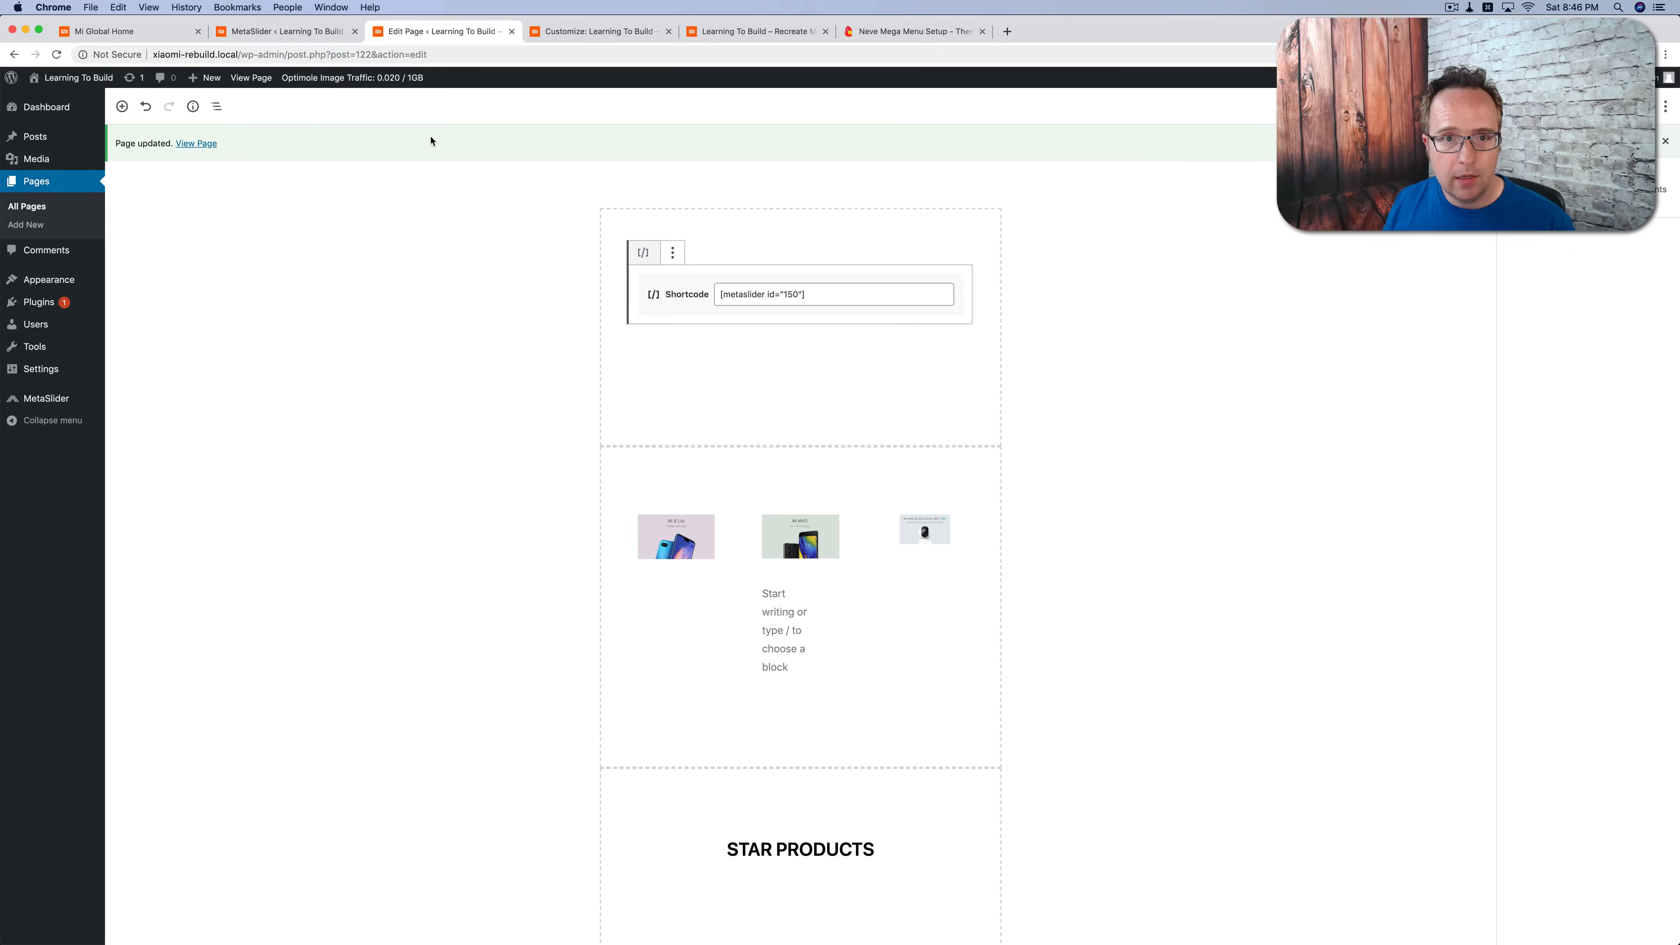
Step: Compare the live homepage's slideshow with the original Mi Global header, closing the developer tools on the original site
{"action": "left_click", "coordinate": [747, 32]}
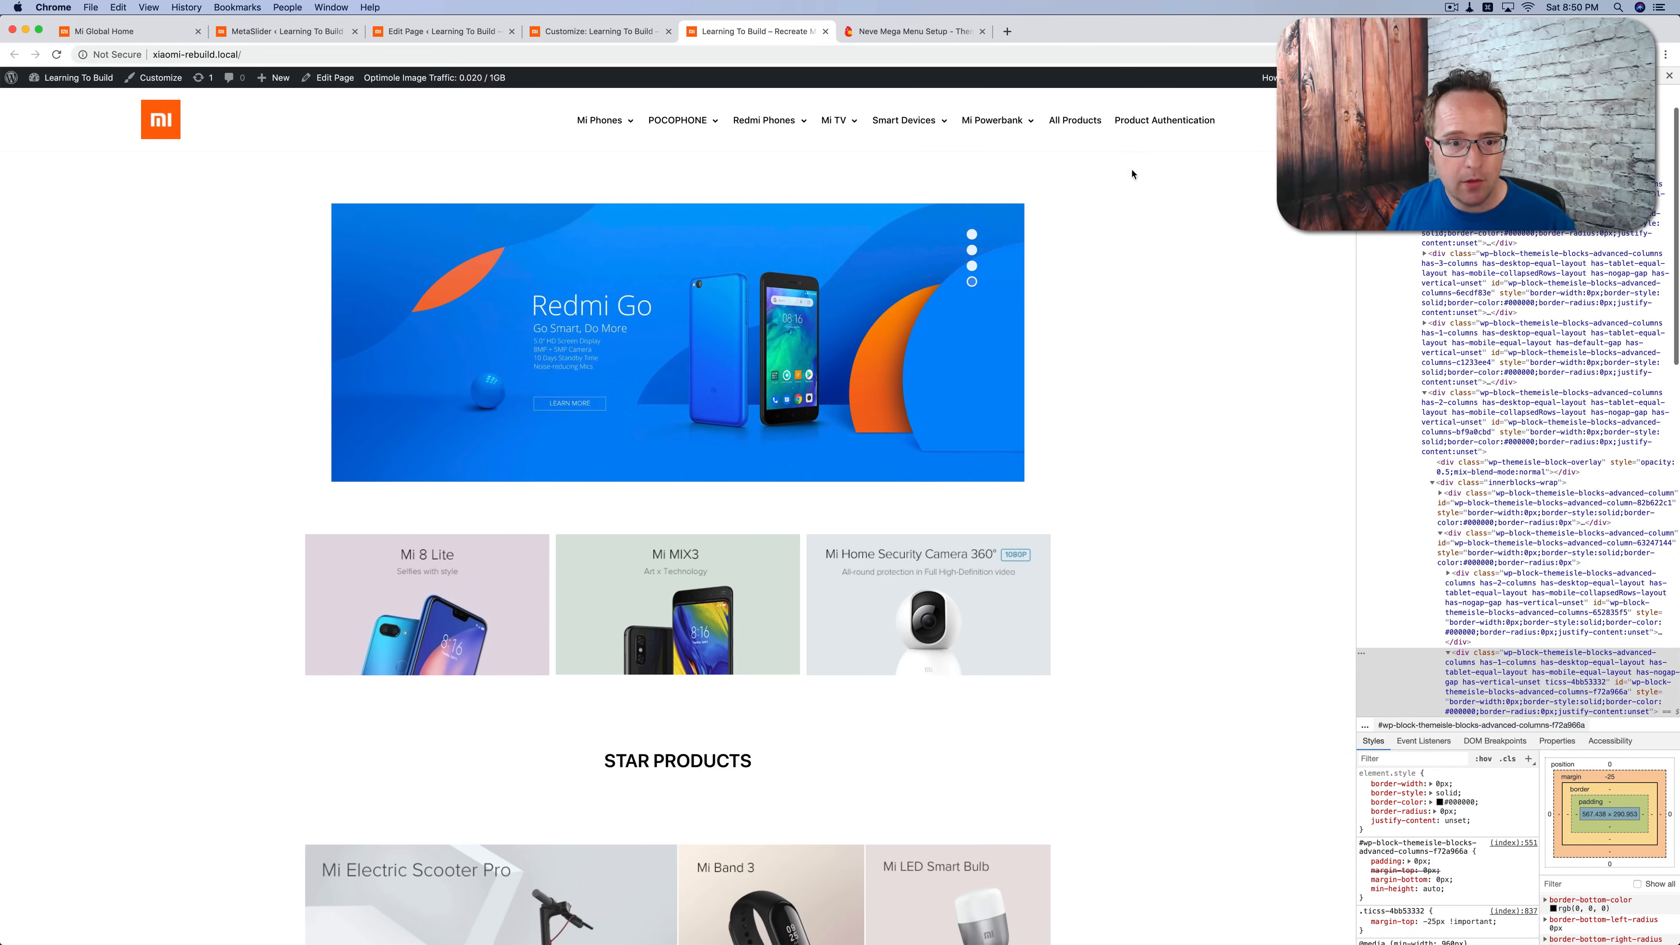
{"action": "left_click", "coordinate": [131, 34]}
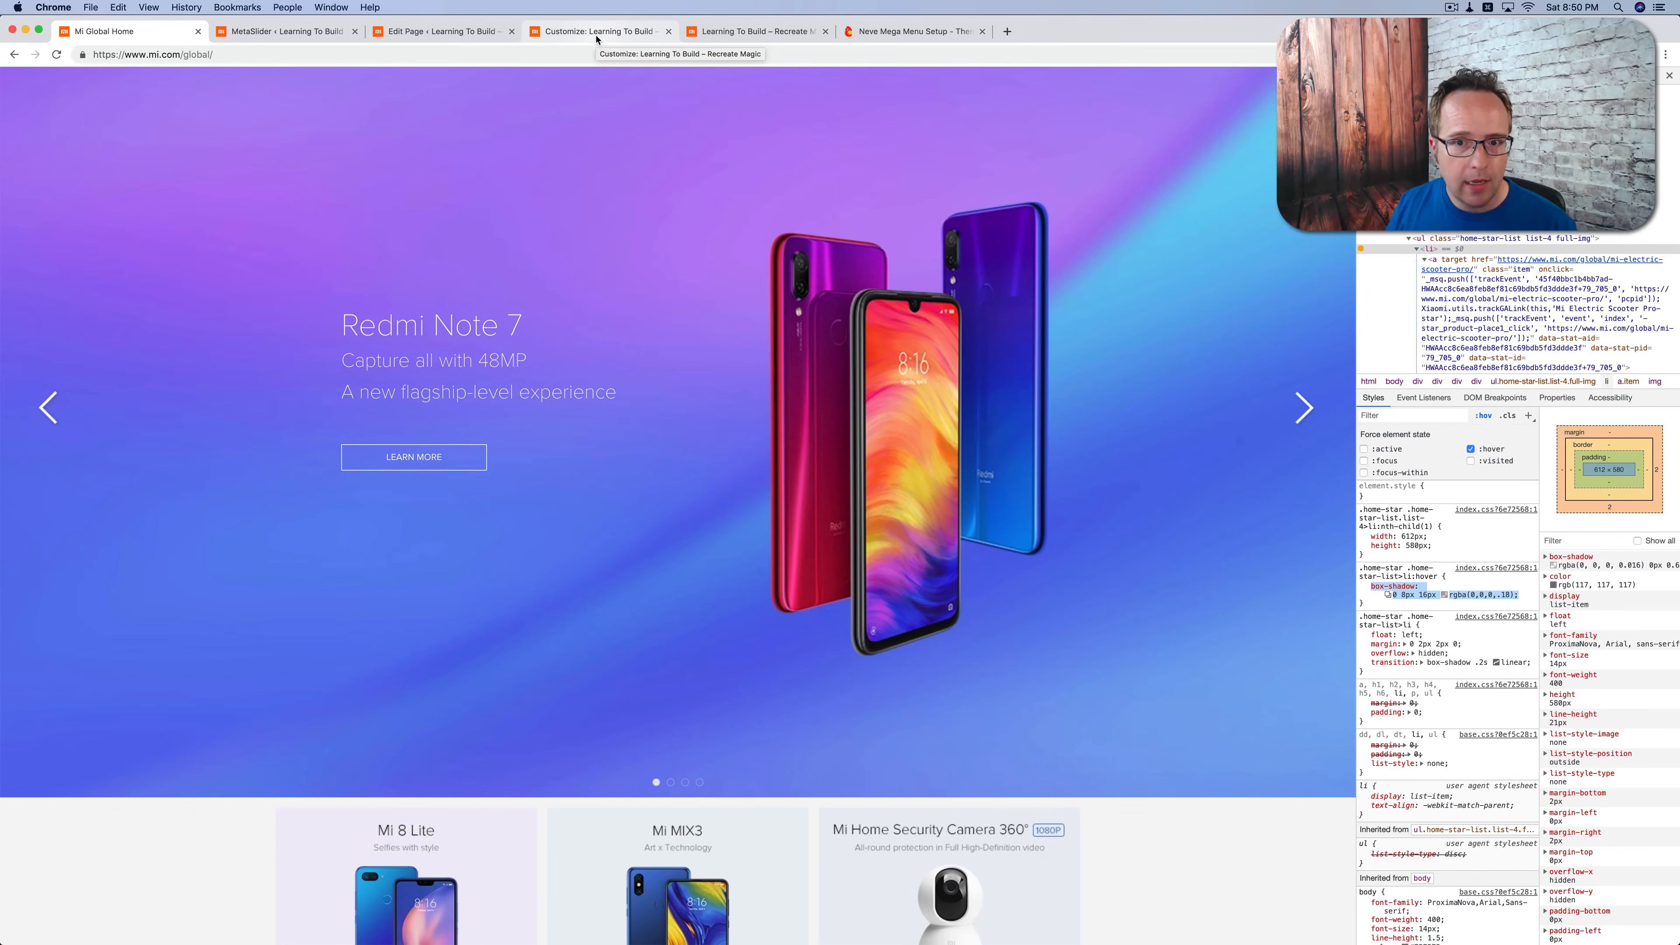
{"action": "left_click", "coordinate": [1669, 73]}
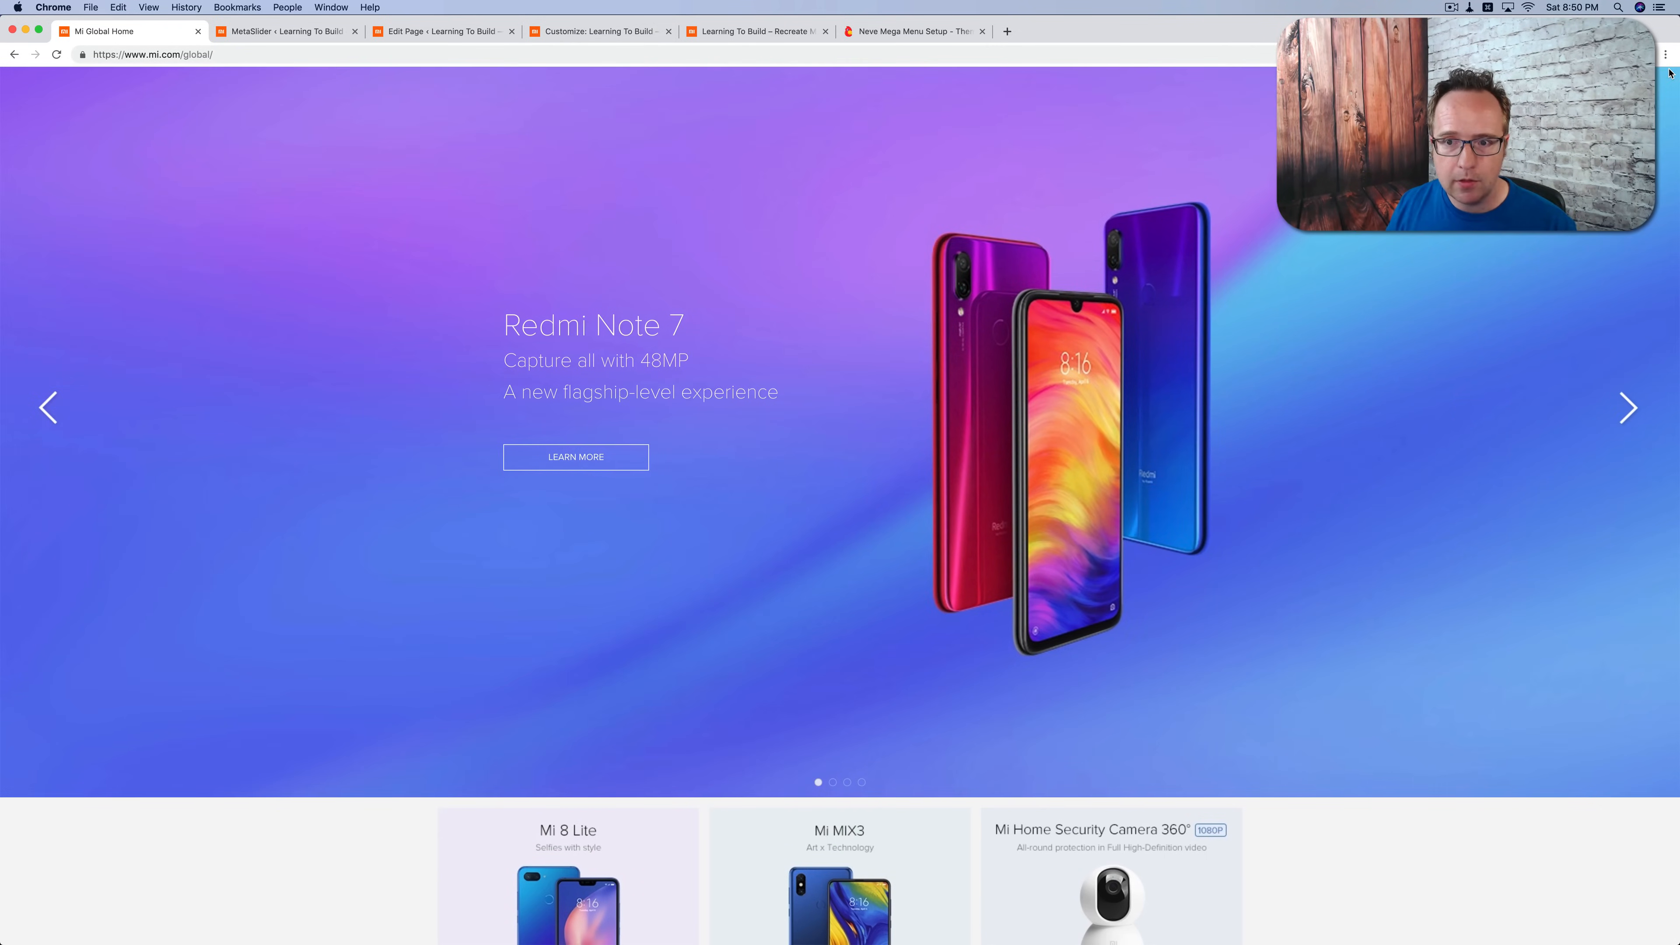
{"action": "scroll", "coordinate": [846, 337], "scroll_direction": "up", "scroll_amount": 1}
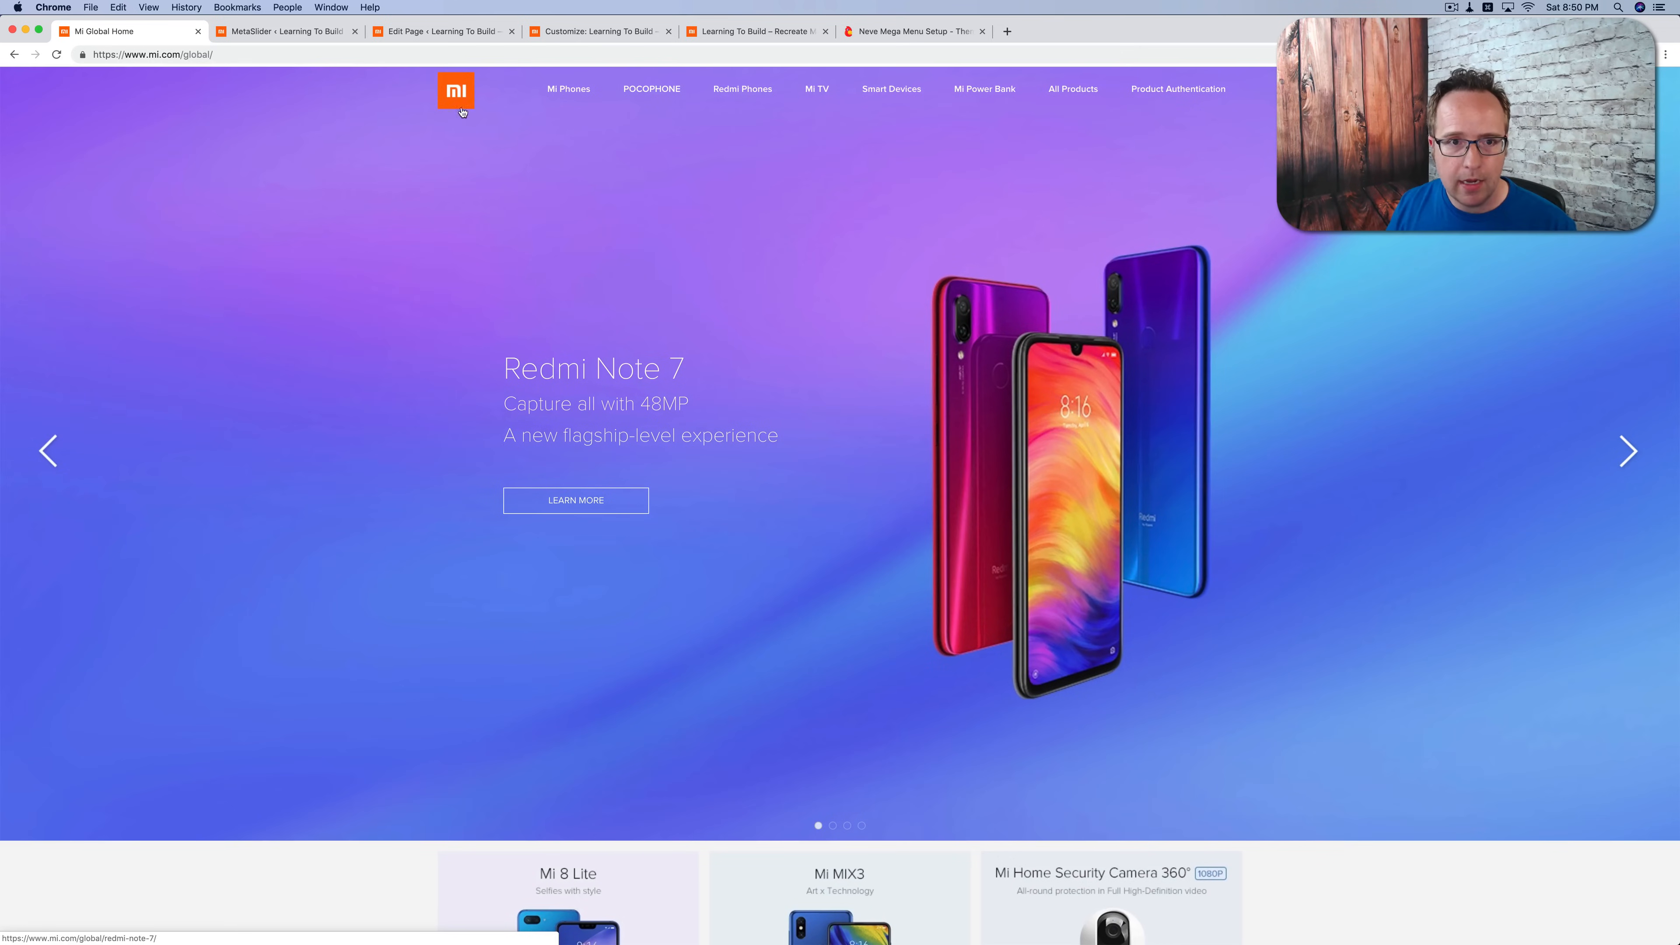
{"action": "left_click", "coordinate": [459, 33]}
{"action": "left_click", "coordinate": [752, 35]}
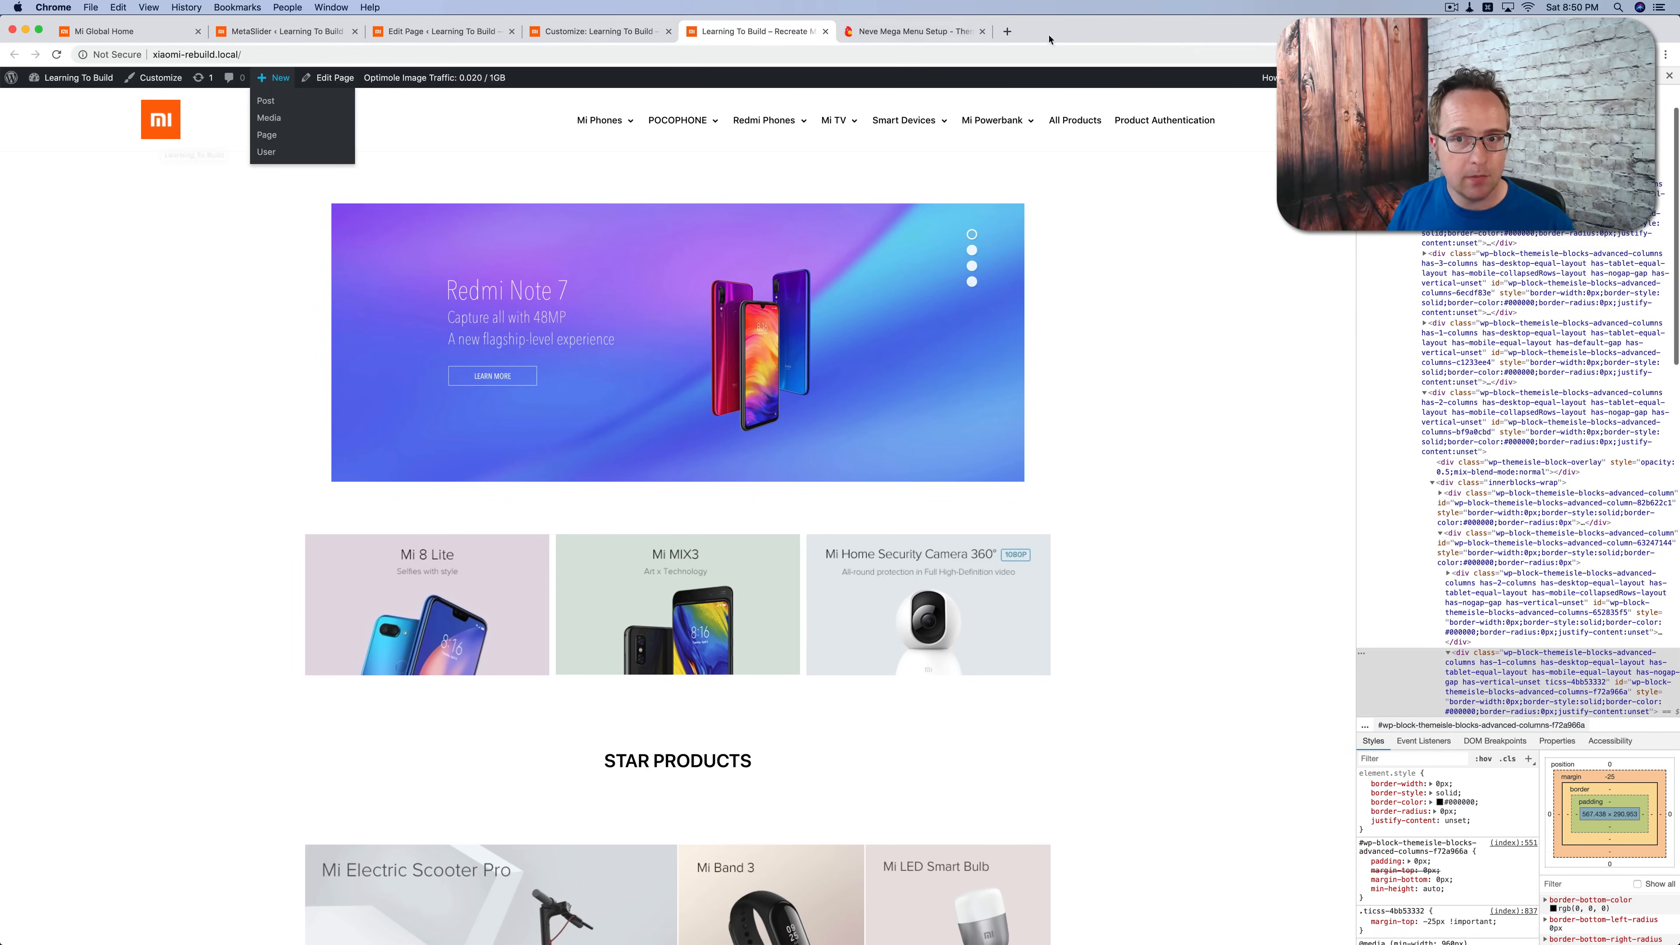
{"action": "mouse_move", "coordinate": [1267, 77]}
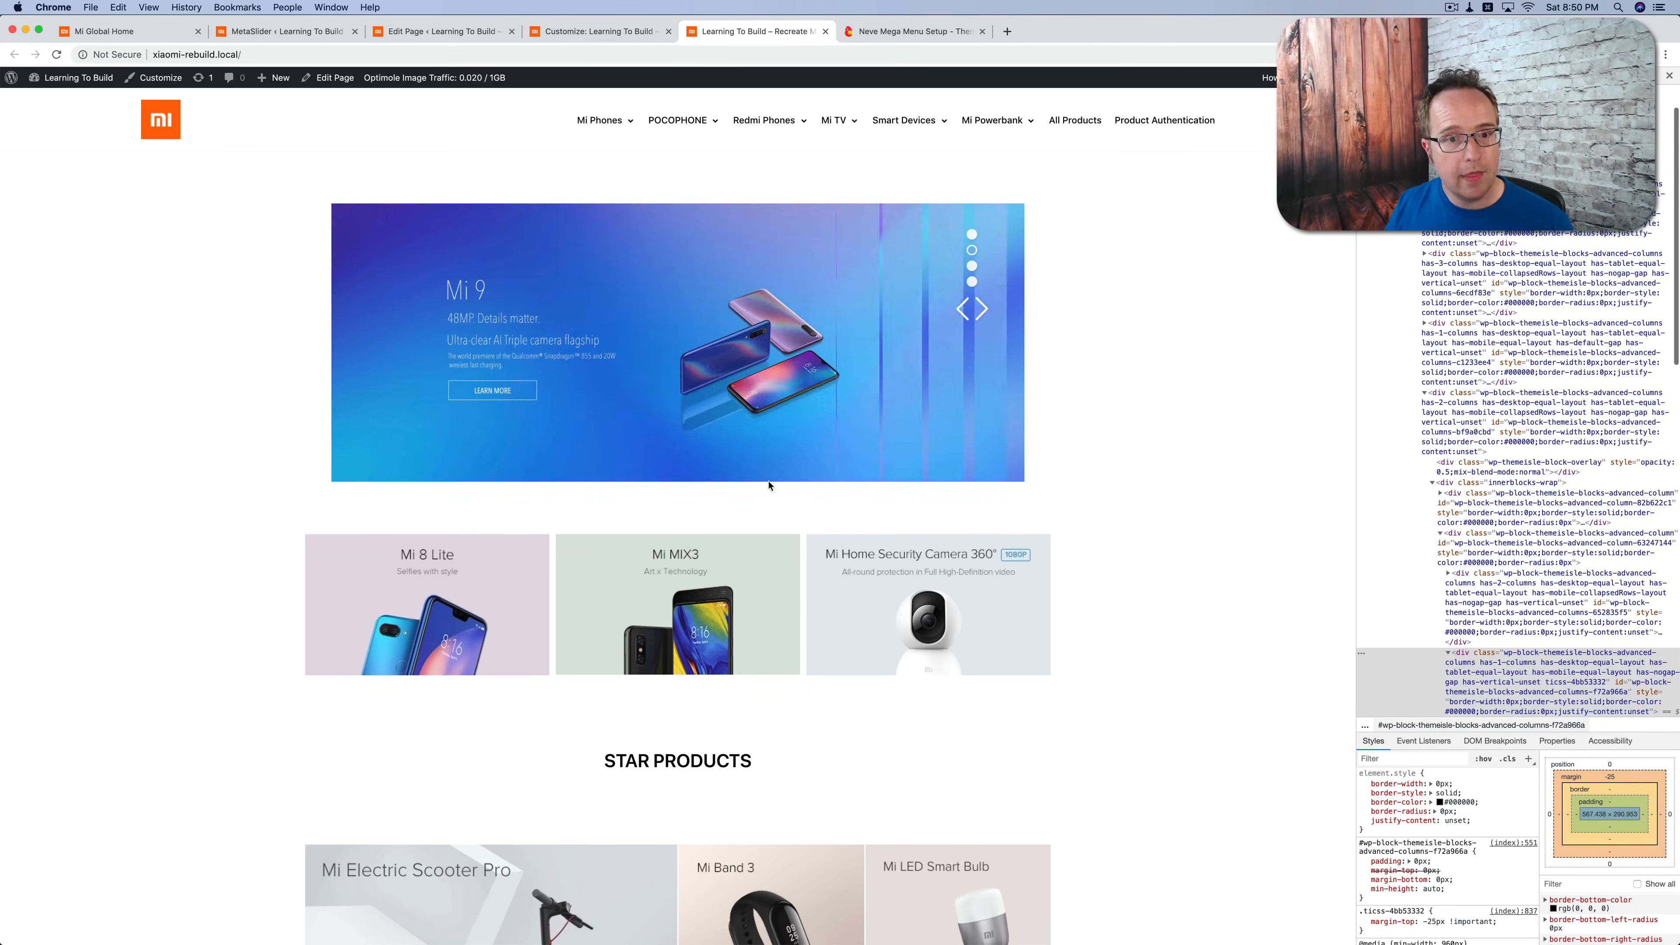
{"action": "mouse_move", "coordinate": [997, 350]}
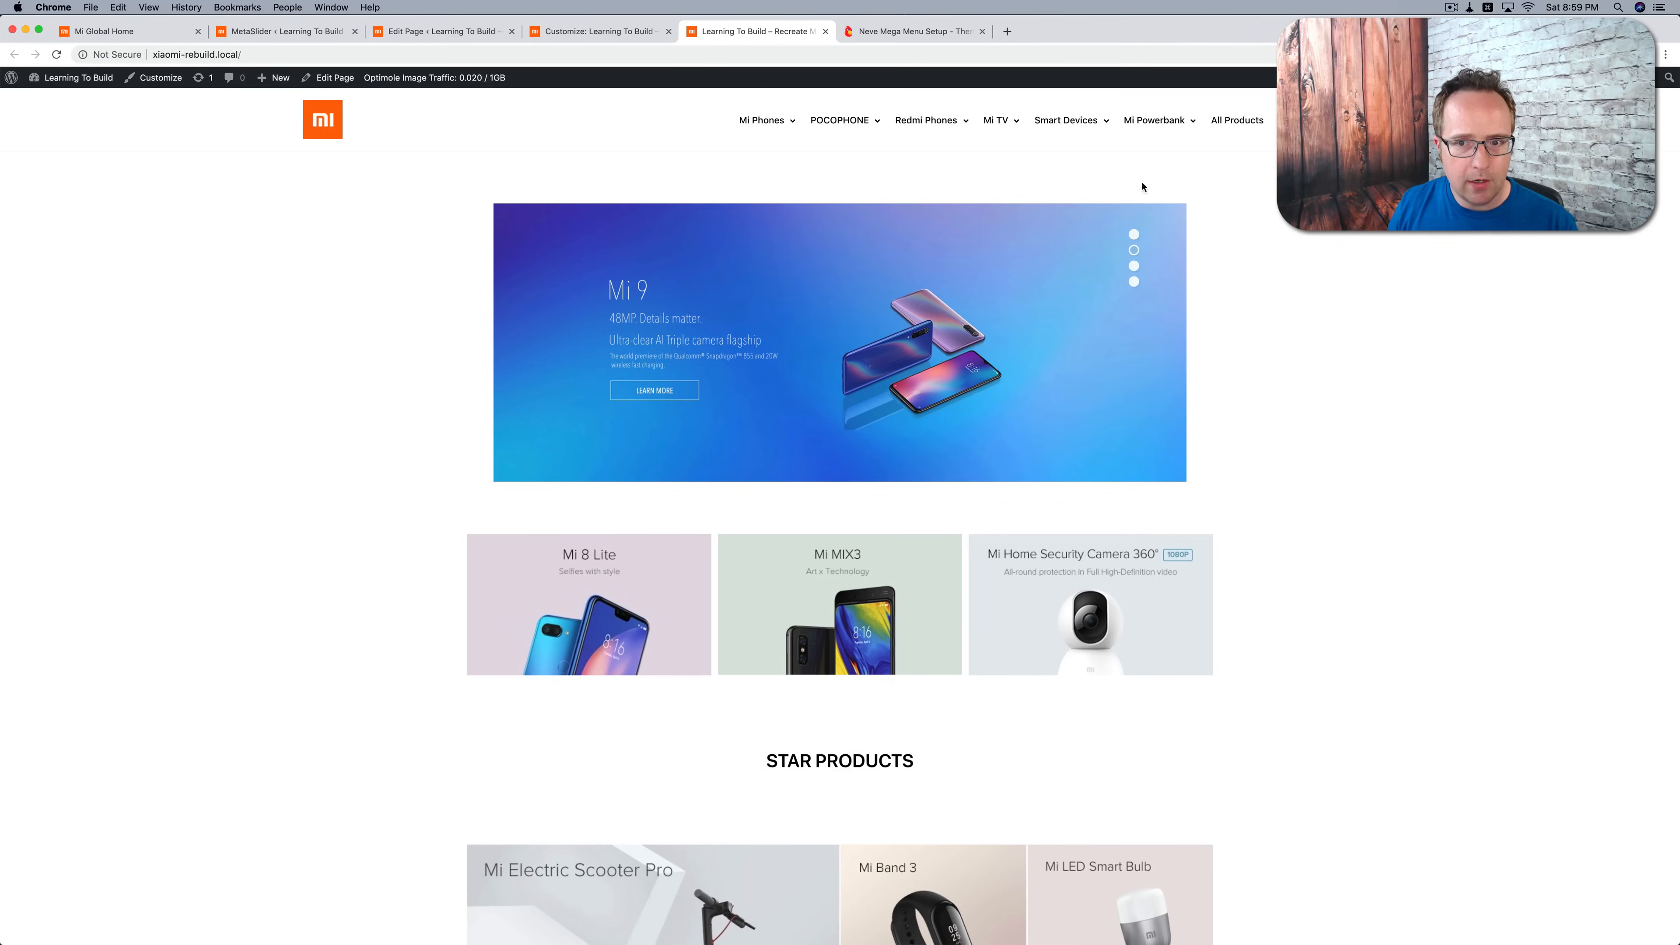
Step: Set the padding and the top and bottom margins of the section holding the slider shortcode to 0 for desktop
{"action": "left_click", "coordinate": [434, 33]}
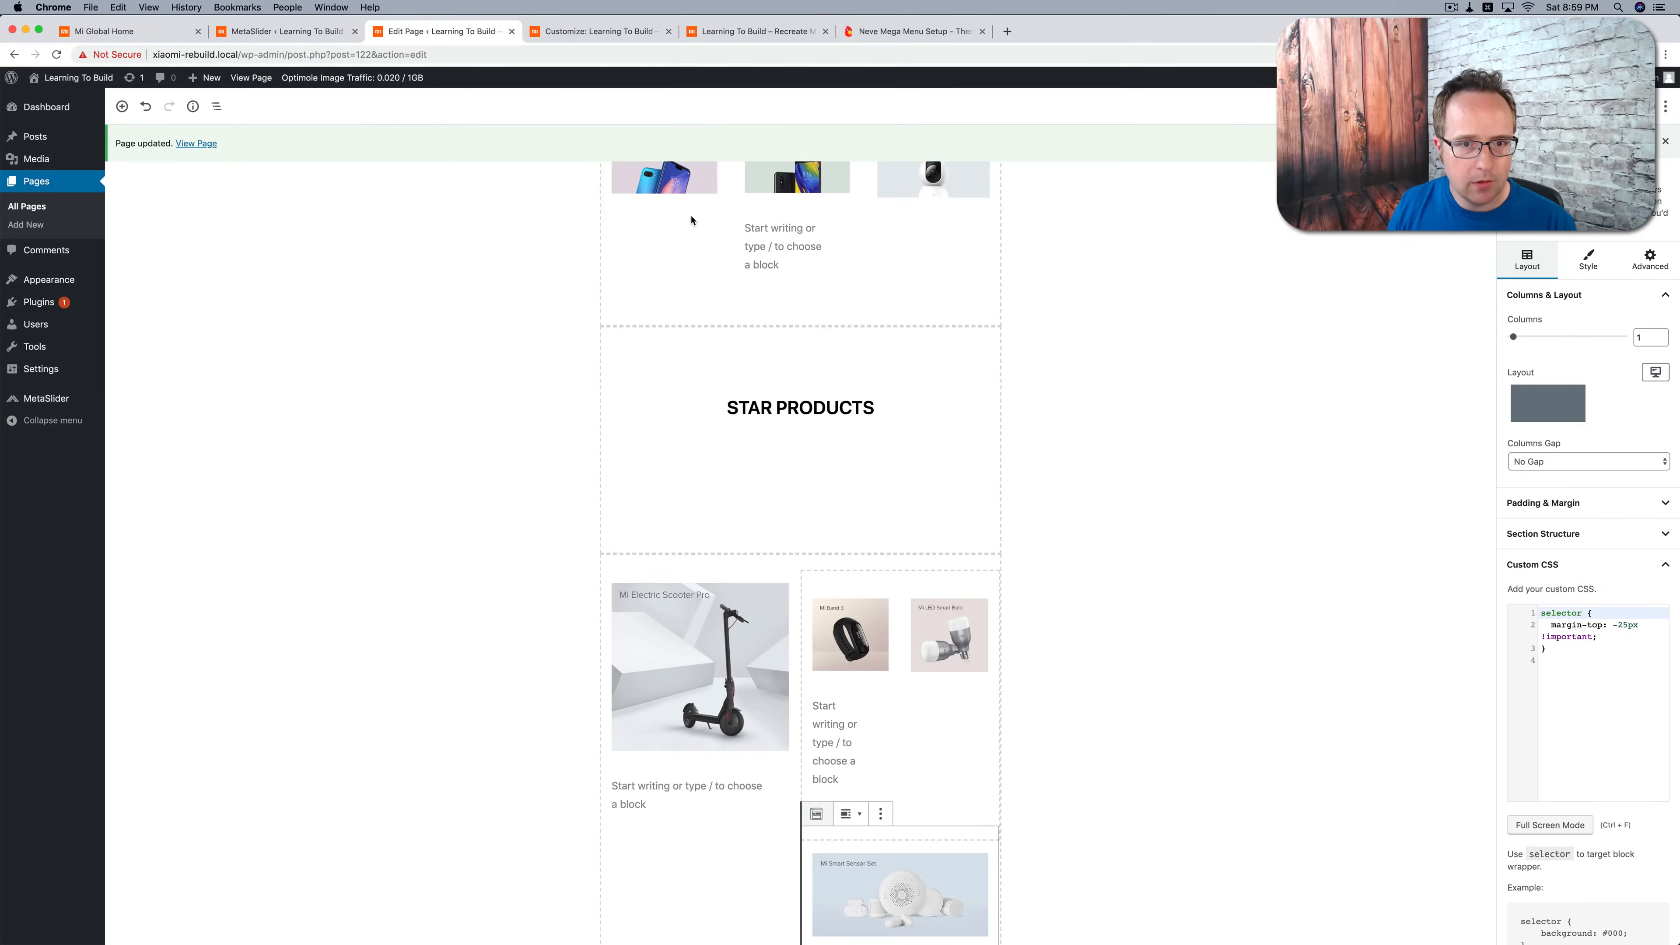
{"action": "scroll", "coordinate": [691, 221], "scroll_direction": "up", "scroll_amount": 5}
{"action": "left_click", "coordinate": [586, 228]}
{"action": "left_click", "coordinate": [1527, 509]}
{"action": "double_click", "coordinate": [1519, 558]}
{"action": "type", "text": "0"}
{"action": "left_click", "coordinate": [1520, 620]}
{"action": "double_click", "coordinate": [1519, 620]}
{"action": "type", "text": "0"}
Step: Set the slider section's padding and margin to 0 for tablet devices
{"action": "left_click", "coordinate": [1654, 530]}
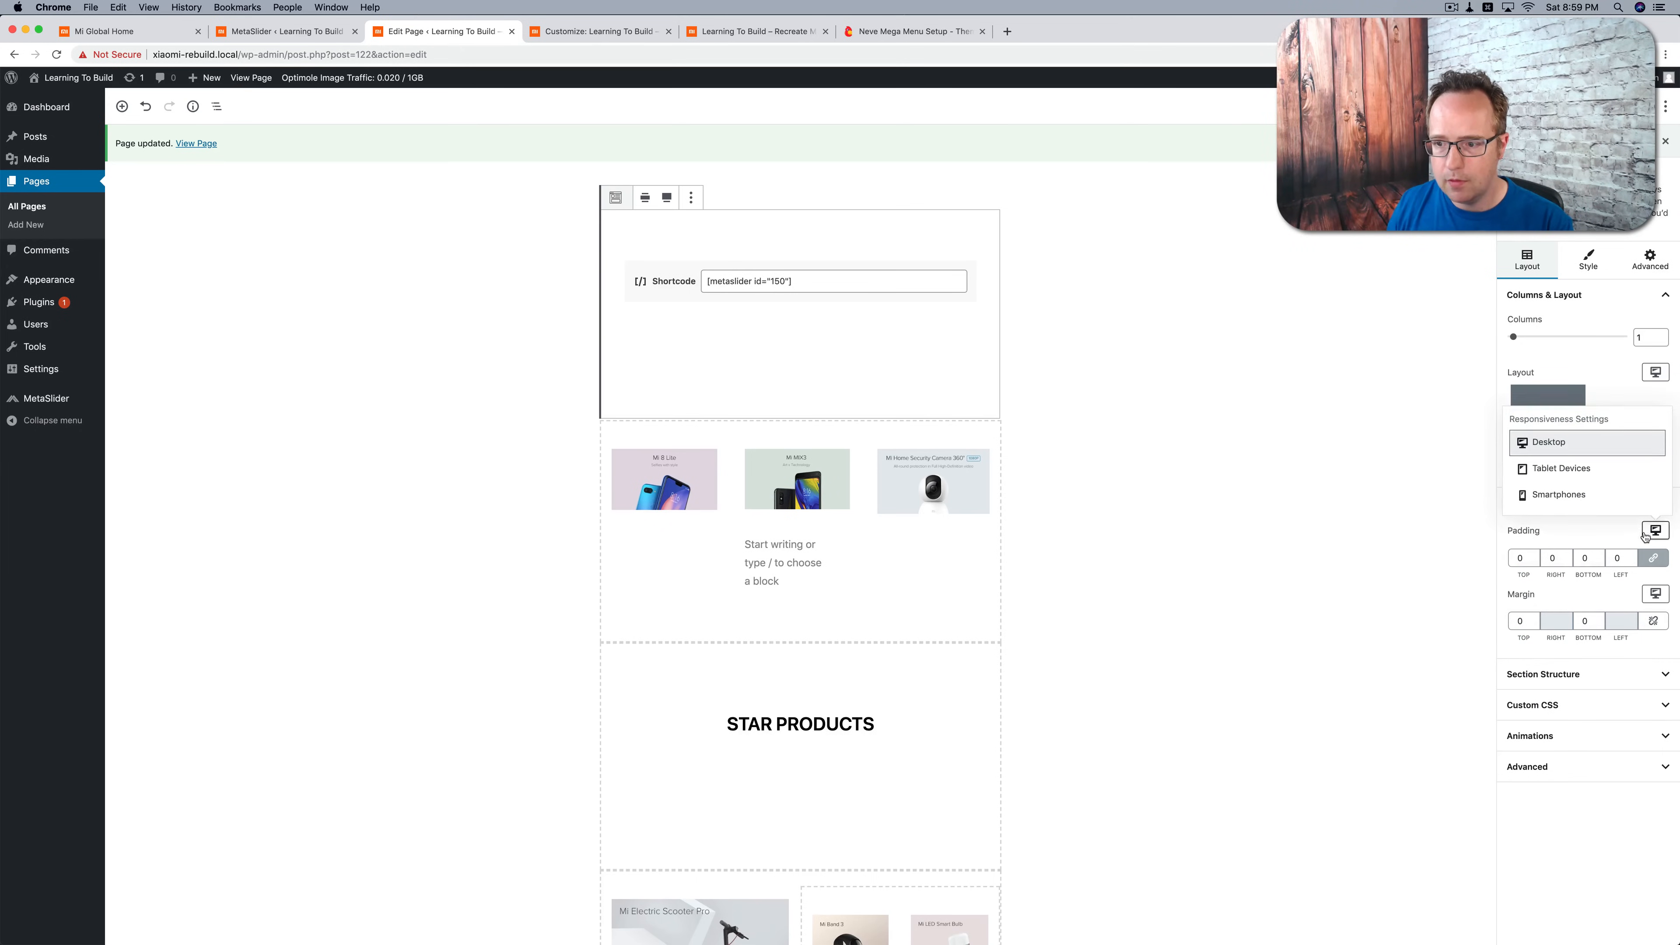
{"action": "left_click", "coordinate": [1561, 468]}
{"action": "left_click", "coordinate": [1521, 557]}
{"action": "left_click", "coordinate": [1653, 593]}
{"action": "left_click", "coordinate": [1576, 532]}
{"action": "double_click", "coordinate": [1520, 620]}
{"action": "type", "text": "0"}
Step: Set the slider section's padding and margin to 0 for smartphones
{"action": "left_click", "coordinate": [1655, 530]}
{"action": "left_click", "coordinate": [1608, 496]}
{"action": "double_click", "coordinate": [1520, 558]}
{"action": "type", "text": "0"}
{"action": "left_click", "coordinate": [1652, 594]}
{"action": "left_click", "coordinate": [1601, 560]}
{"action": "double_click", "coordinate": [1521, 621]}
{"action": "type", "text": "0"}
Step: Set the slider section's columns gap to No Gap and reload the live homepage to check the spacing
{"action": "left_click", "coordinate": [1587, 462]}
{"action": "left_click", "coordinate": [1561, 475]}
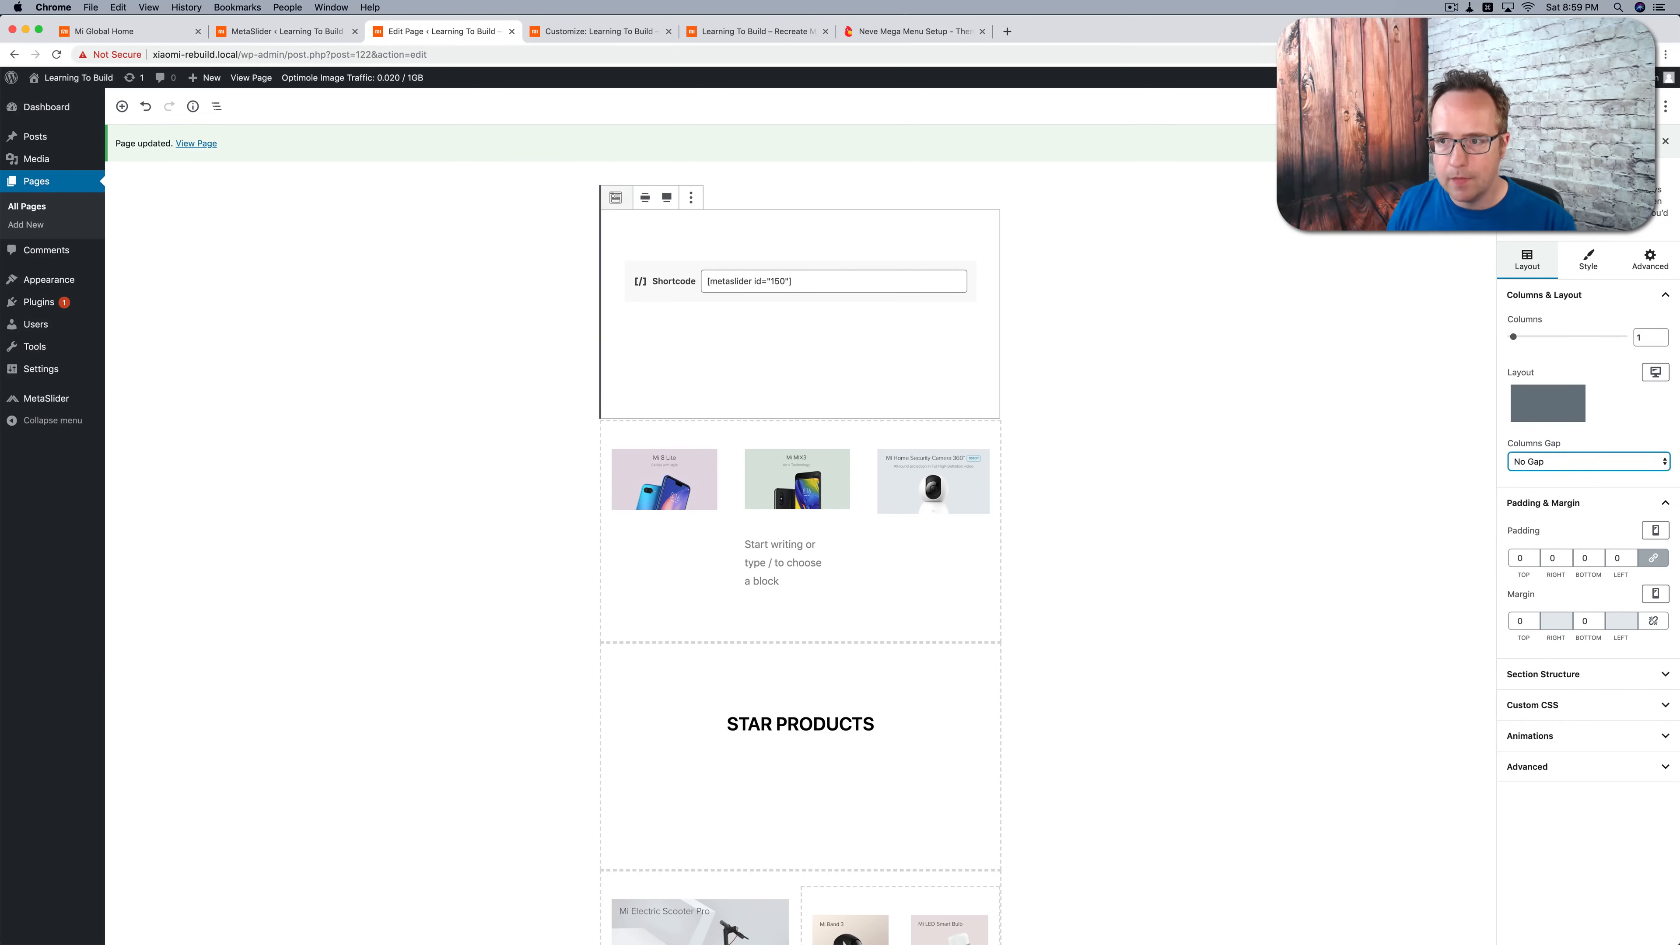
{"action": "left_click", "coordinate": [739, 35]}
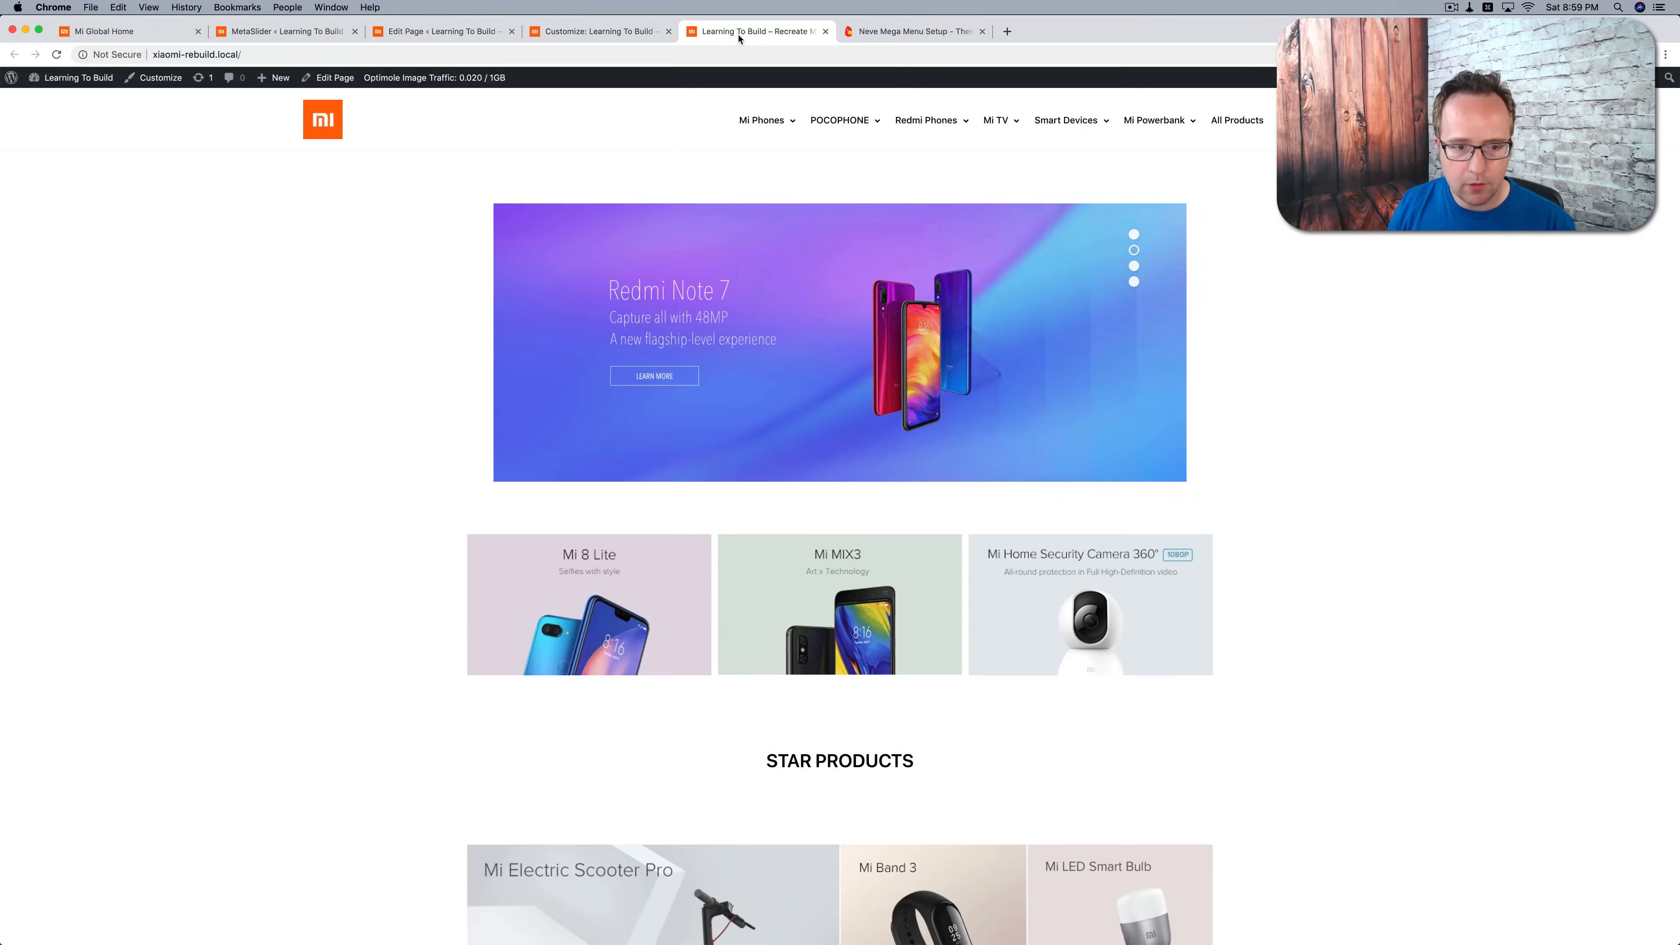
{"action": "key", "text": "super+r"}
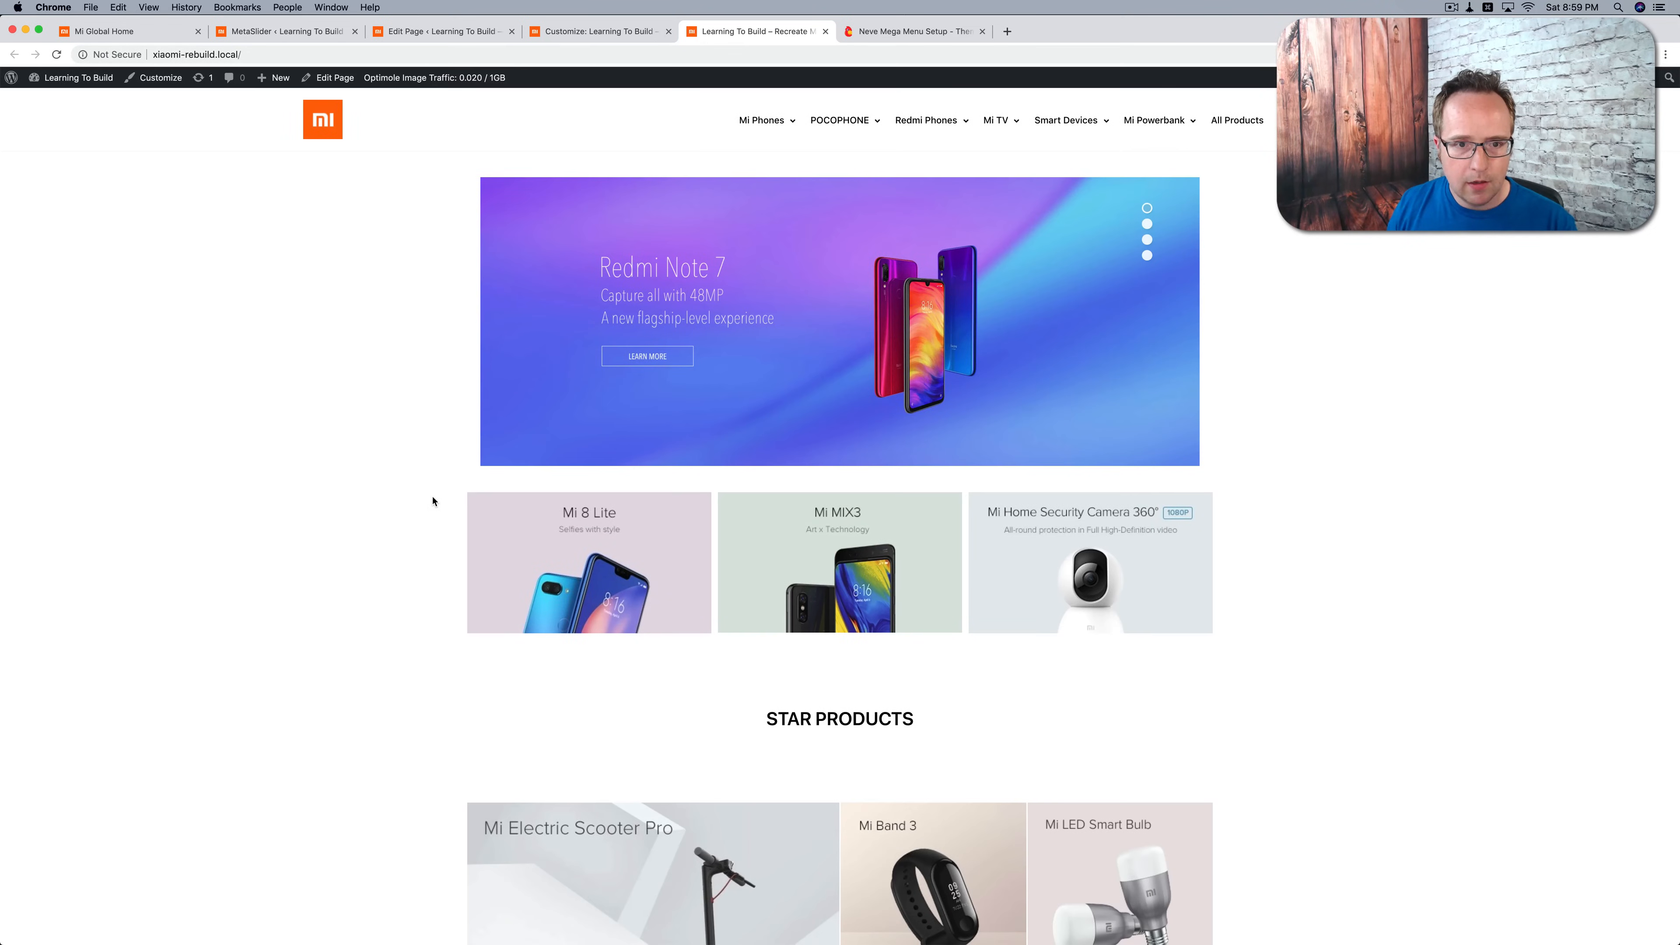
Step: Set the padding and top margin of the column inside the slider section to 0 for desktop
{"action": "left_click", "coordinate": [591, 37]}
{"action": "left_click", "coordinate": [442, 31]}
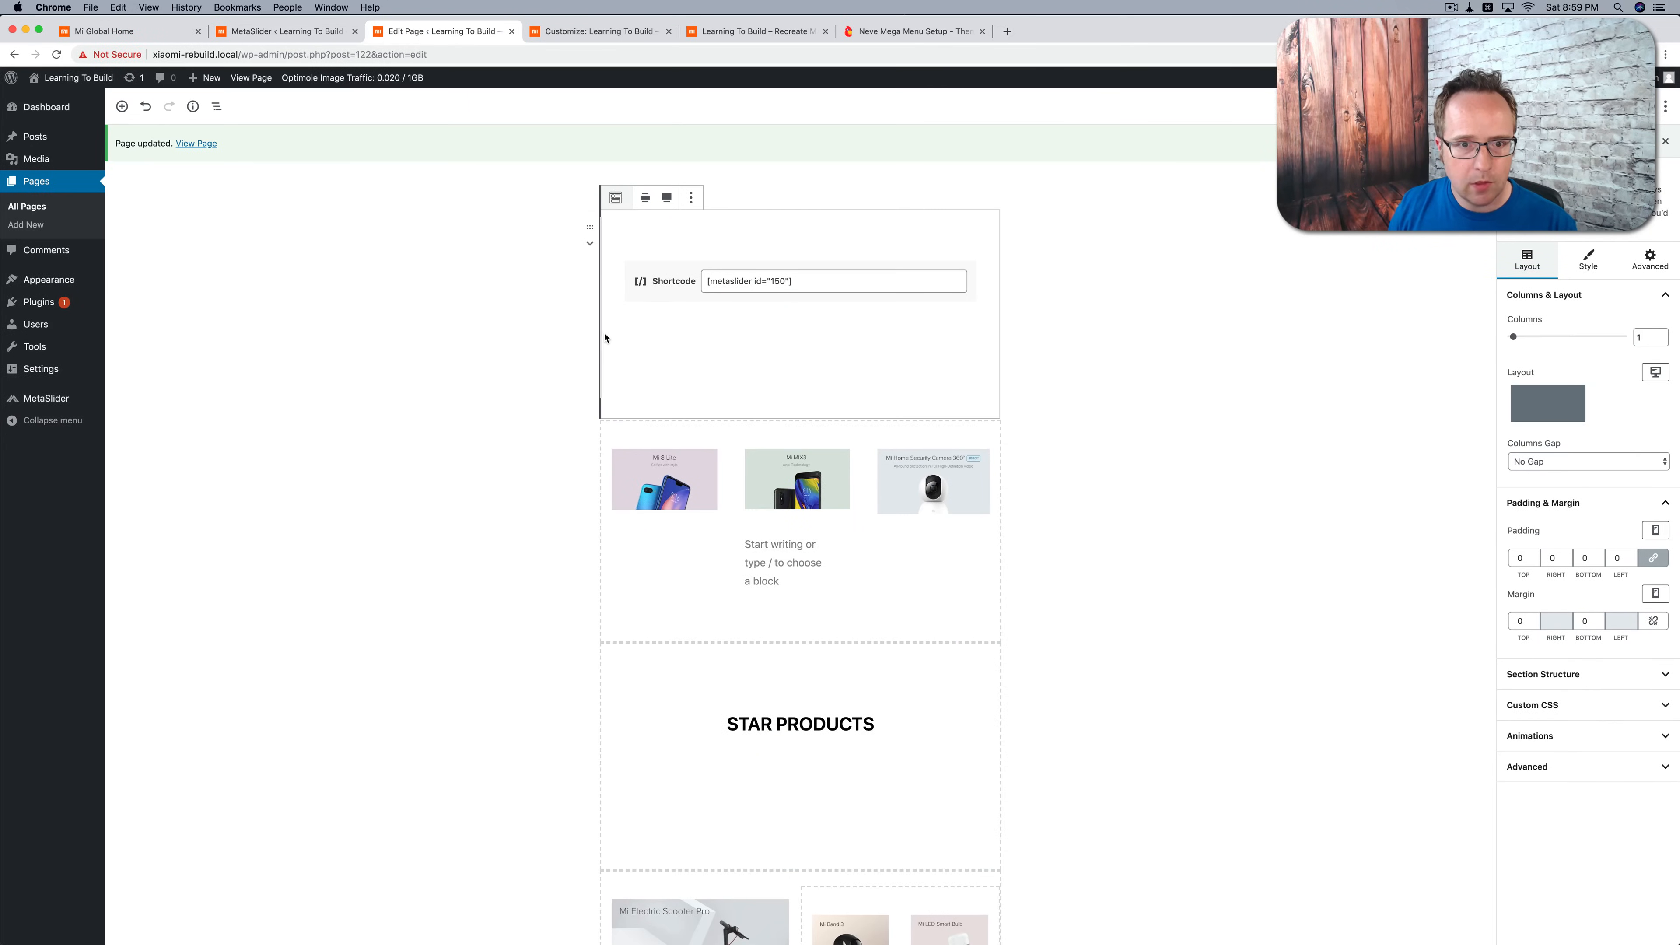
{"action": "left_click", "coordinate": [617, 374]}
{"action": "double_click", "coordinate": [1519, 324]}
{"action": "type", "text": "0"}
{"action": "left_click_drag", "start_coordinate": [1516, 386], "coordinate": [1535, 385]}
{"action": "type", "text": "0"}
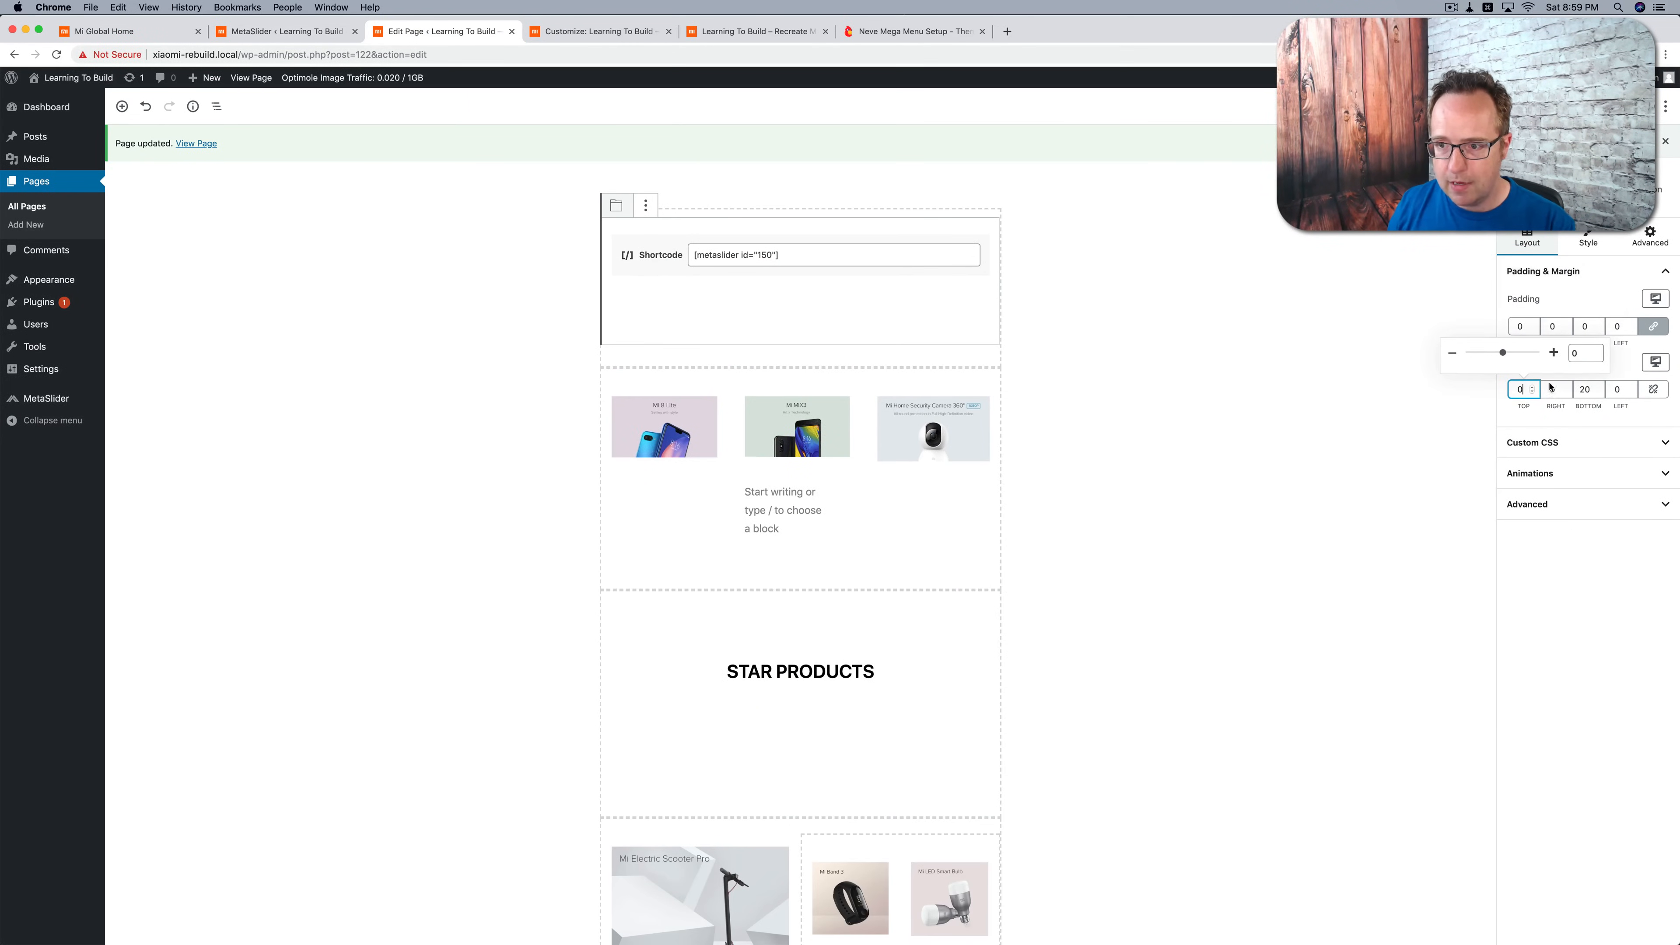
Step: Set the inner column's tablet margins to 0 at the top and bottom
{"action": "left_click", "coordinate": [1655, 298]}
{"action": "left_click", "coordinate": [1579, 248]}
{"action": "left_click", "coordinate": [1655, 363]}
{"action": "left_click", "coordinate": [1564, 300]}
{"action": "left_click_drag", "start_coordinate": [1514, 387], "coordinate": [1593, 388]}
{"action": "type", "text": "0"}
{"action": "left_click", "coordinate": [1579, 387]}
{"action": "type", "text": "0"}
Step: Set the inner column's padding and its top and bottom margins to 0 for smartphones, and check the live homepage
{"action": "left_click", "coordinate": [1660, 273]}
{"action": "left_click", "coordinate": [1662, 275]}
{"action": "left_click", "coordinate": [1653, 307]}
{"action": "left_click", "coordinate": [1579, 264]}
{"action": "double_click", "coordinate": [1521, 326]}
{"action": "type", "text": "0"}
{"action": "left_click", "coordinate": [1653, 371]}
{"action": "left_click", "coordinate": [1582, 333]}
{"action": "double_click", "coordinate": [1520, 389]}
{"action": "type", "text": "0"}
{"action": "double_click", "coordinate": [1582, 389]}
{"action": "type", "text": "0"}
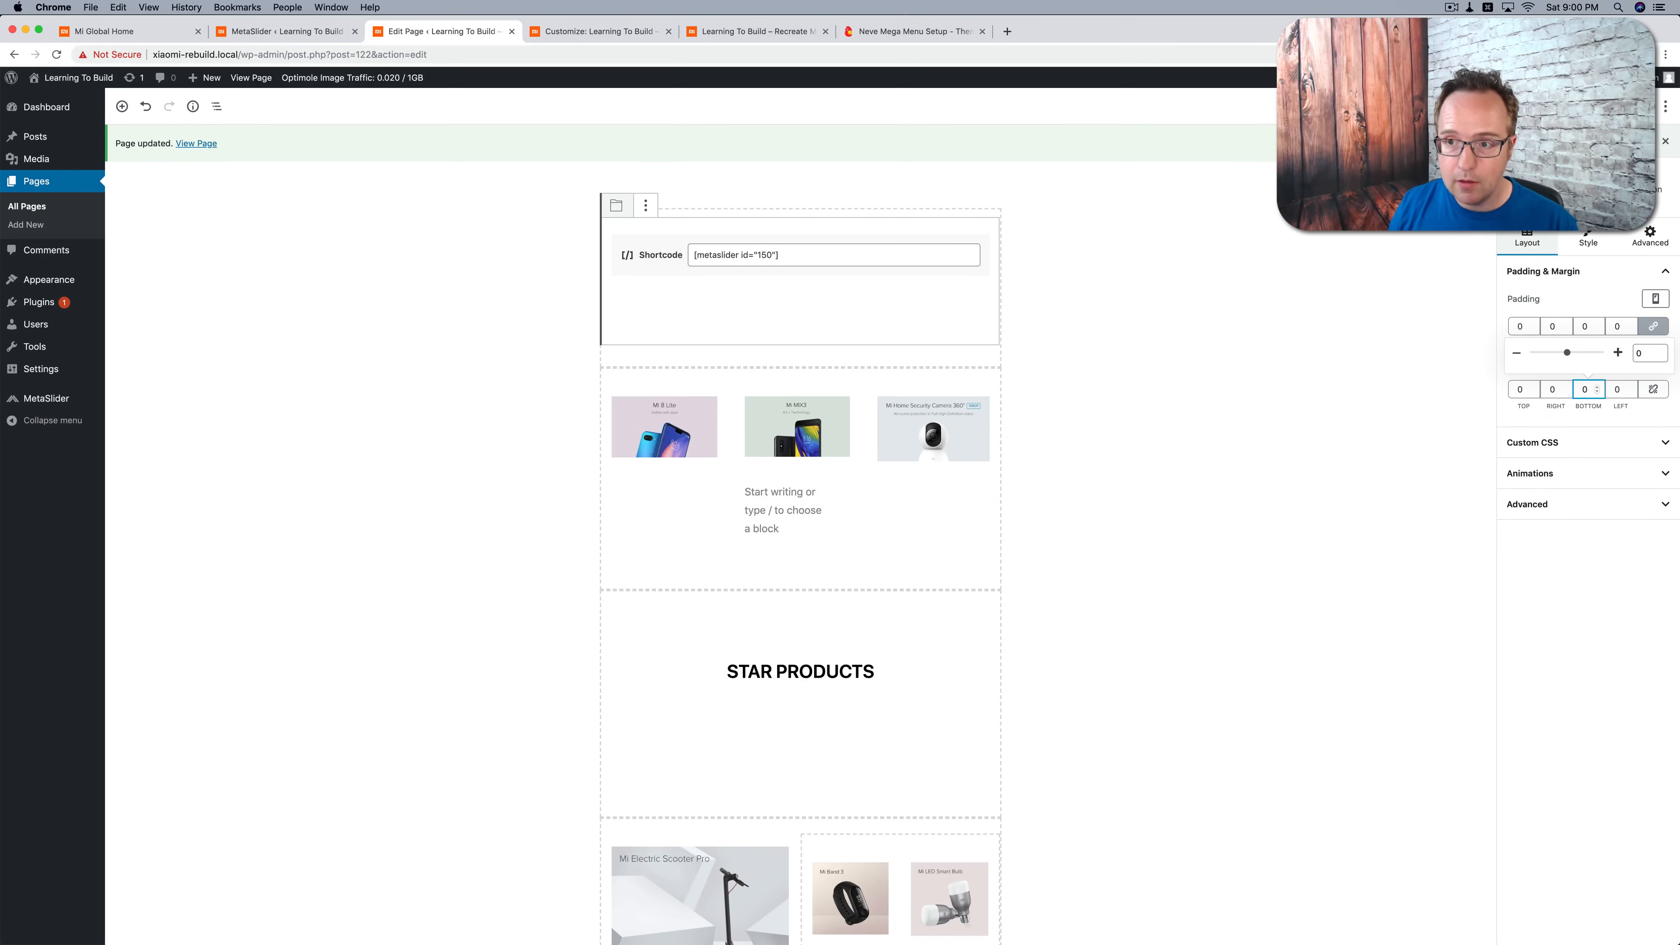
{"action": "left_click", "coordinate": [722, 33]}
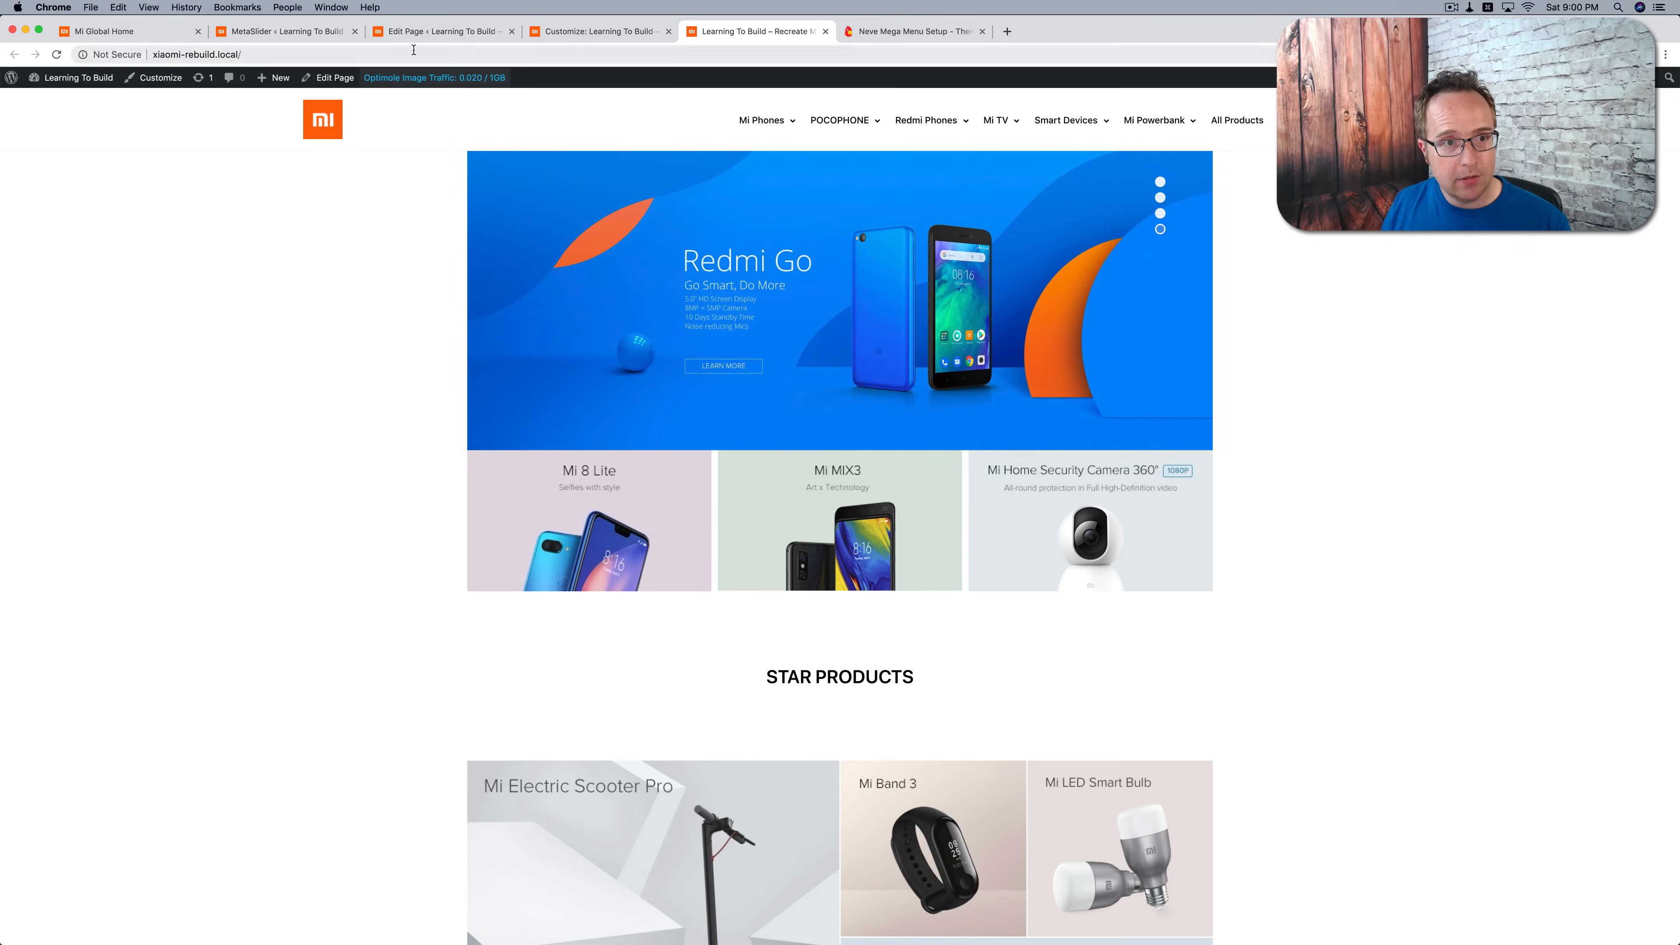
Step: Add a .metaslider rule to the Additional CSS, below the menu styles, with position:absolute, width: 100vw !important and left: 0 !important
{"action": "left_click", "coordinate": [578, 33]}
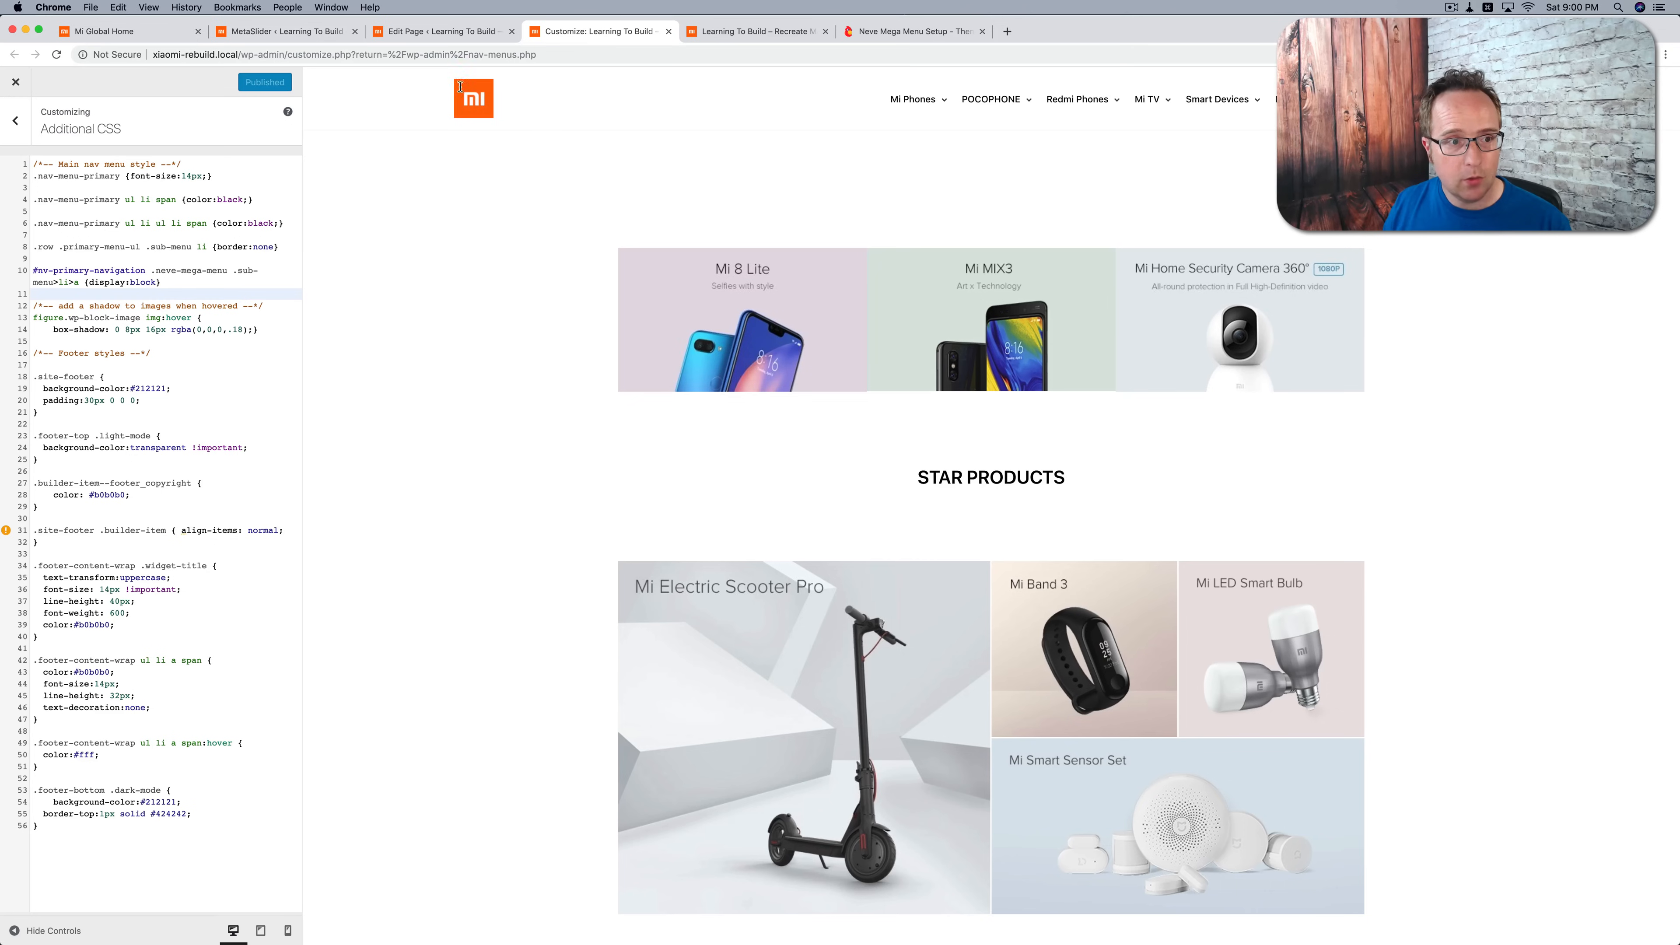
{"action": "left_click", "coordinate": [165, 283]}
{"action": "key", "text": "Return"}
{"action": "key", "text": "Return"}
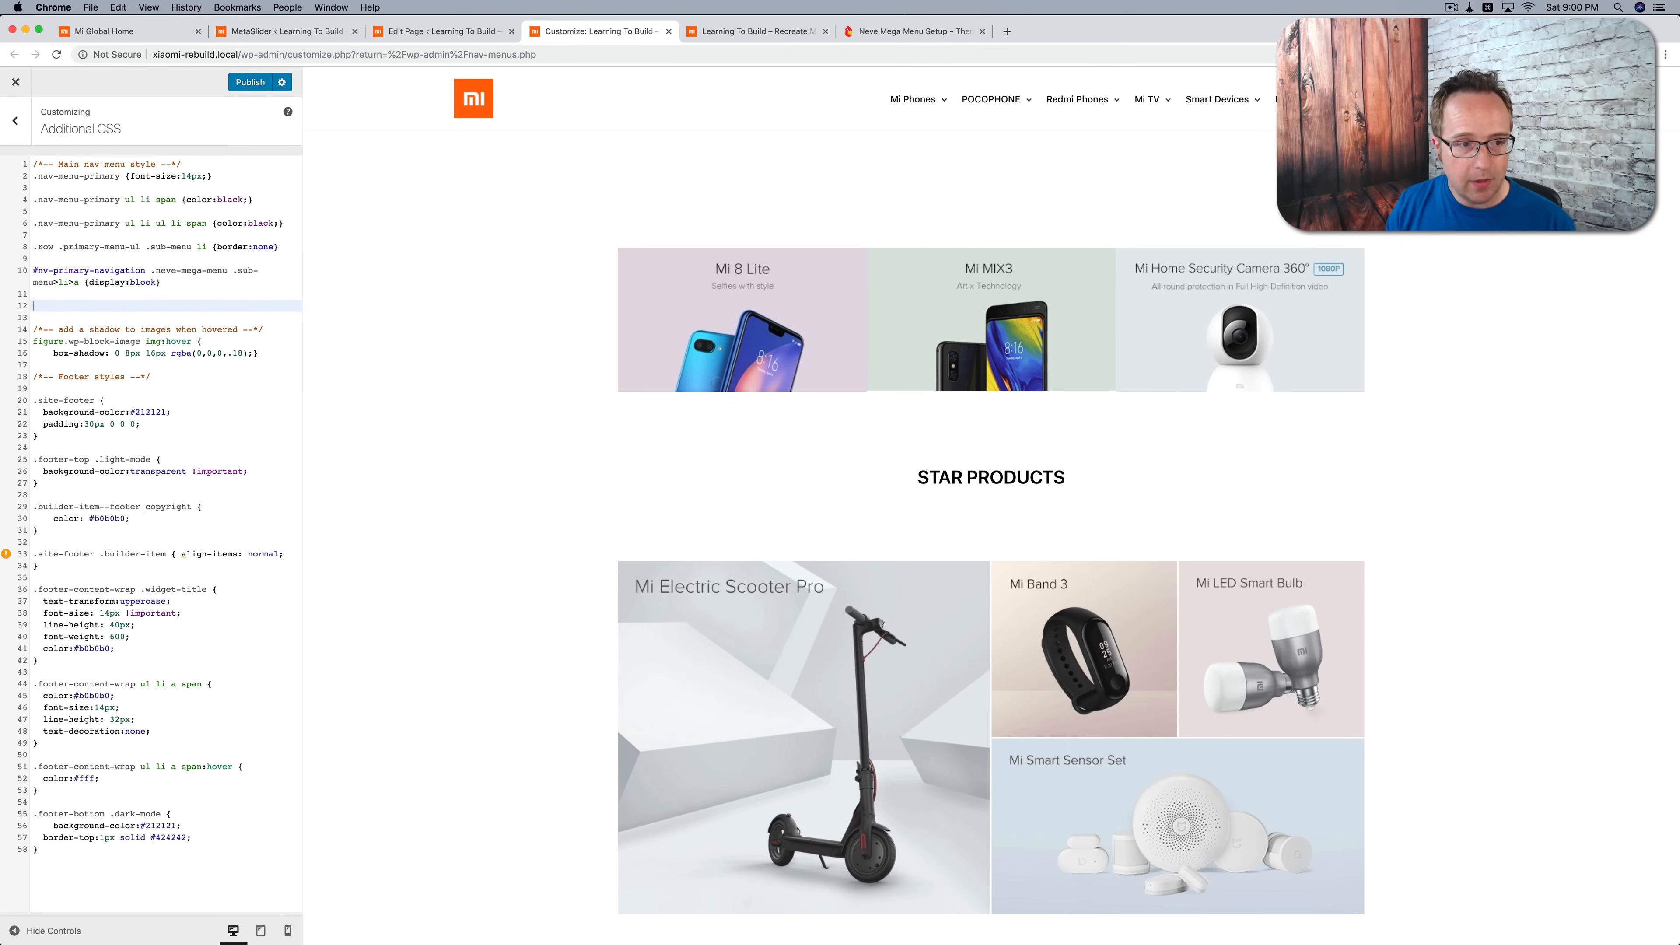
{"action": "type", "text": ".metaslider {     position:absolute;     width: 100vw !important;     left: 0 !important; }"}
{"action": "left_click", "coordinate": [85, 293]}
{"action": "key", "text": "Return"}
{"action": "left_click_drag", "start_coordinate": [279, 396], "coordinate": [13, 403]}
{"action": "key", "text": "super+c"}
{"action": "left_click", "coordinate": [68, 314]}
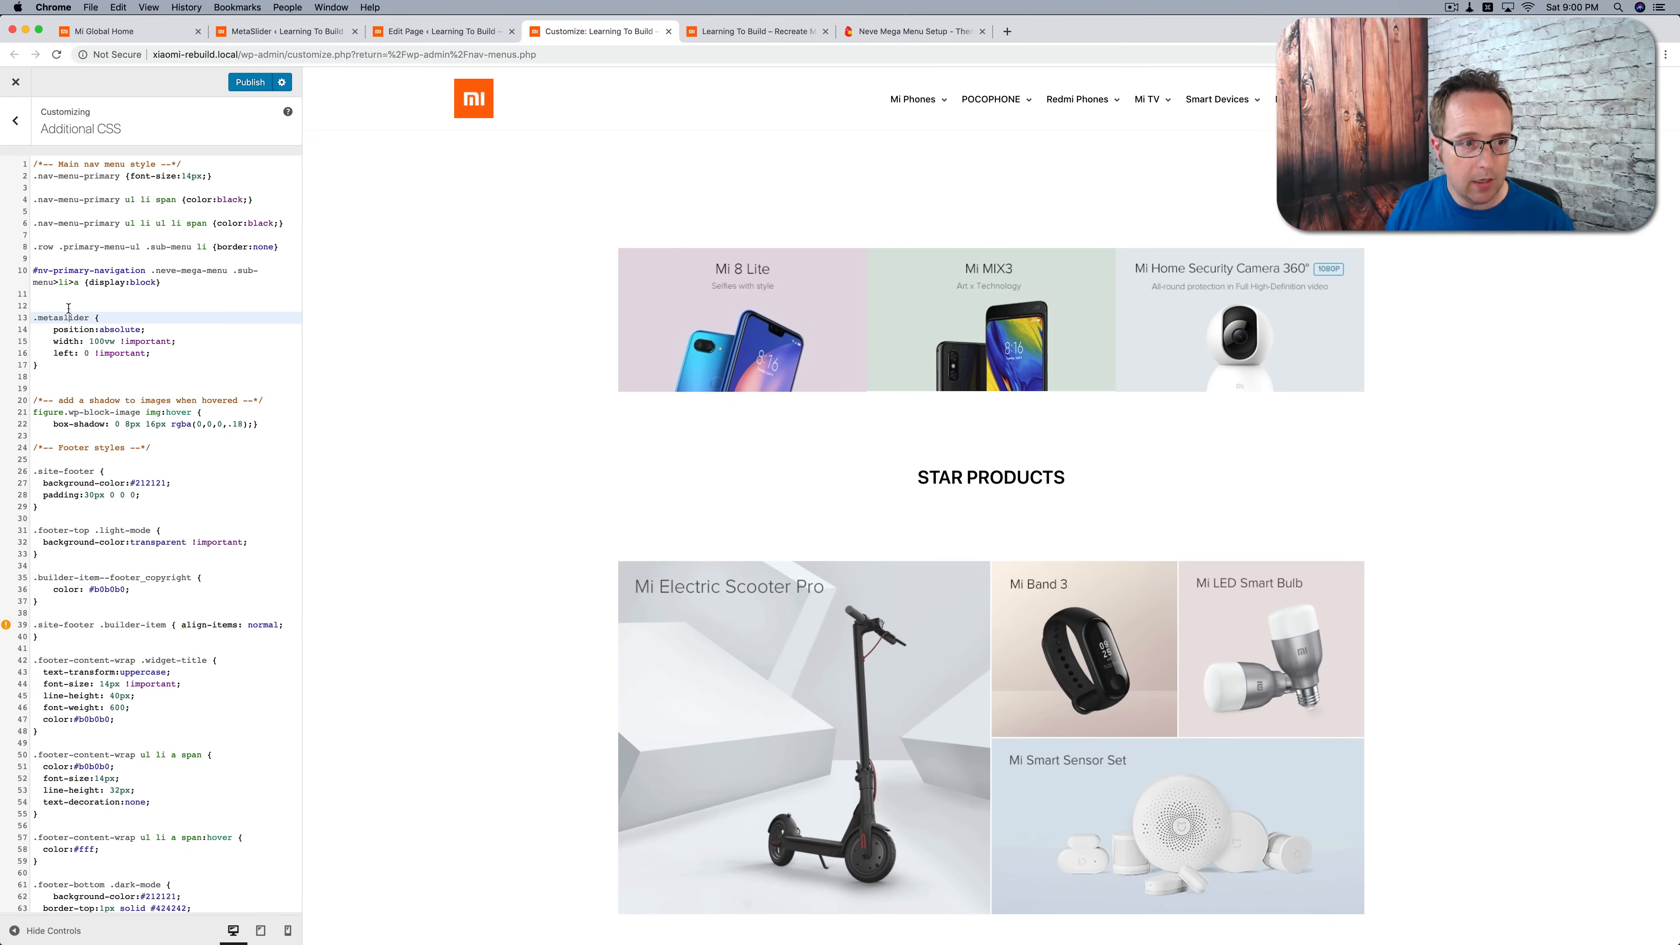
Step: Insert a "slider styles" comment above the .metaslider rule and publish the custom CSS
{"action": "left_click", "coordinate": [66, 305], "text": "super"}
{"action": "key", "text": "super+v"}
{"action": "key", "text": "super+z"}
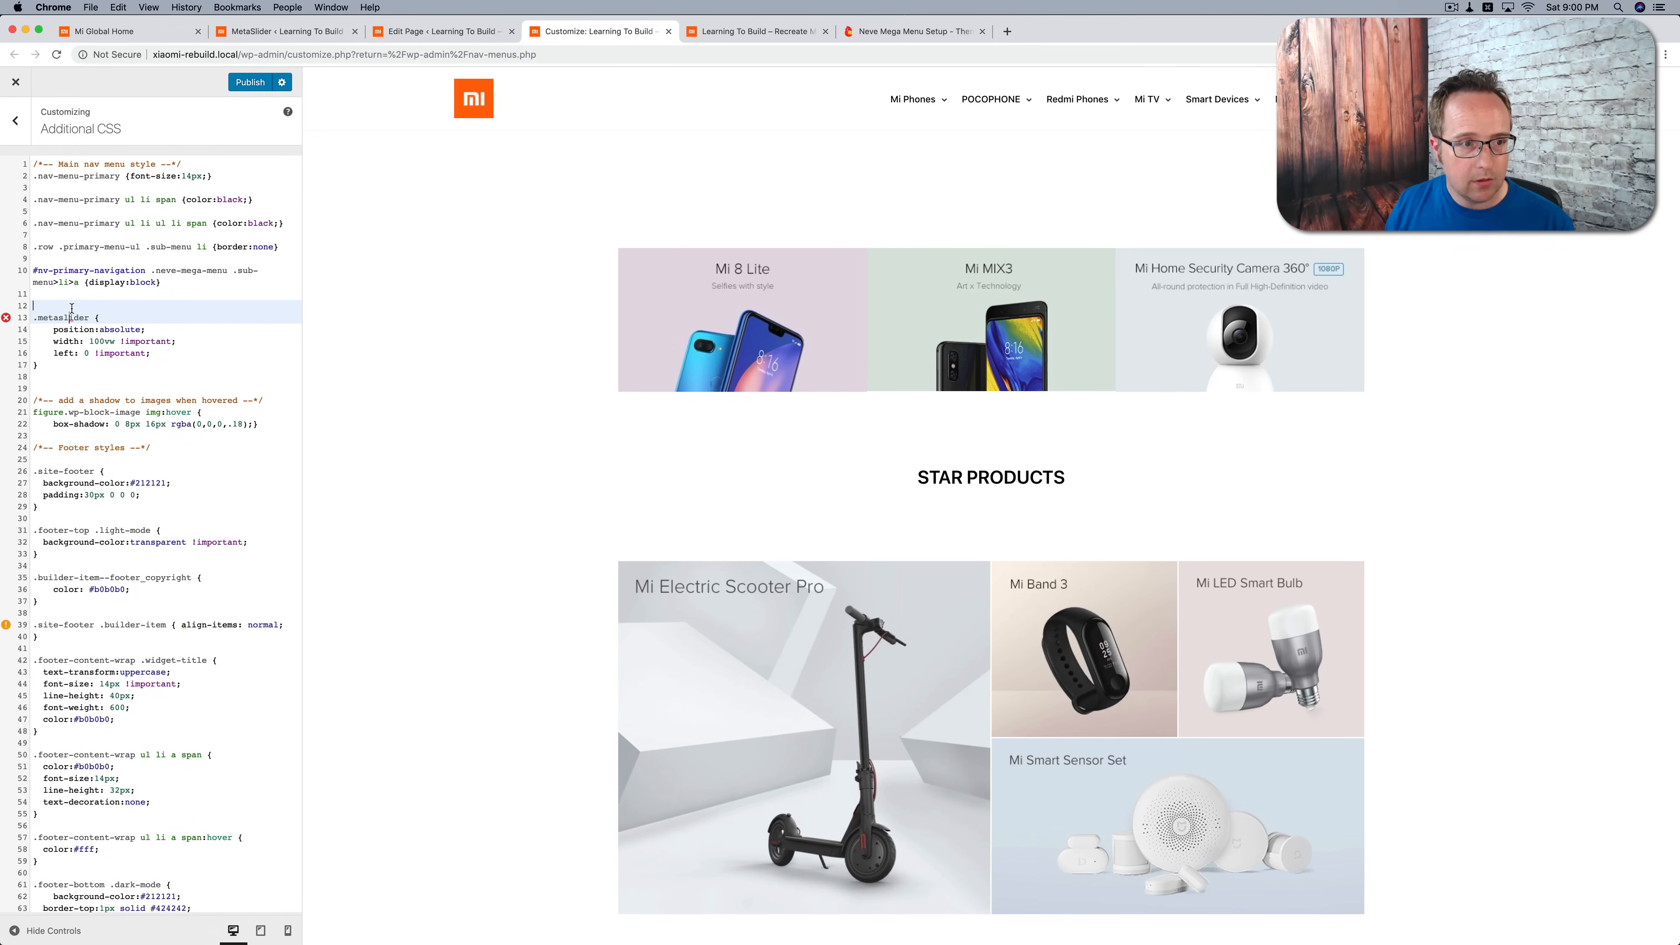
{"action": "key", "text": "super+v"}
{"action": "left_click_drag", "start_coordinate": [58, 306], "coordinate": [235, 303]}
{"action": "type", "text": "slider styles"}
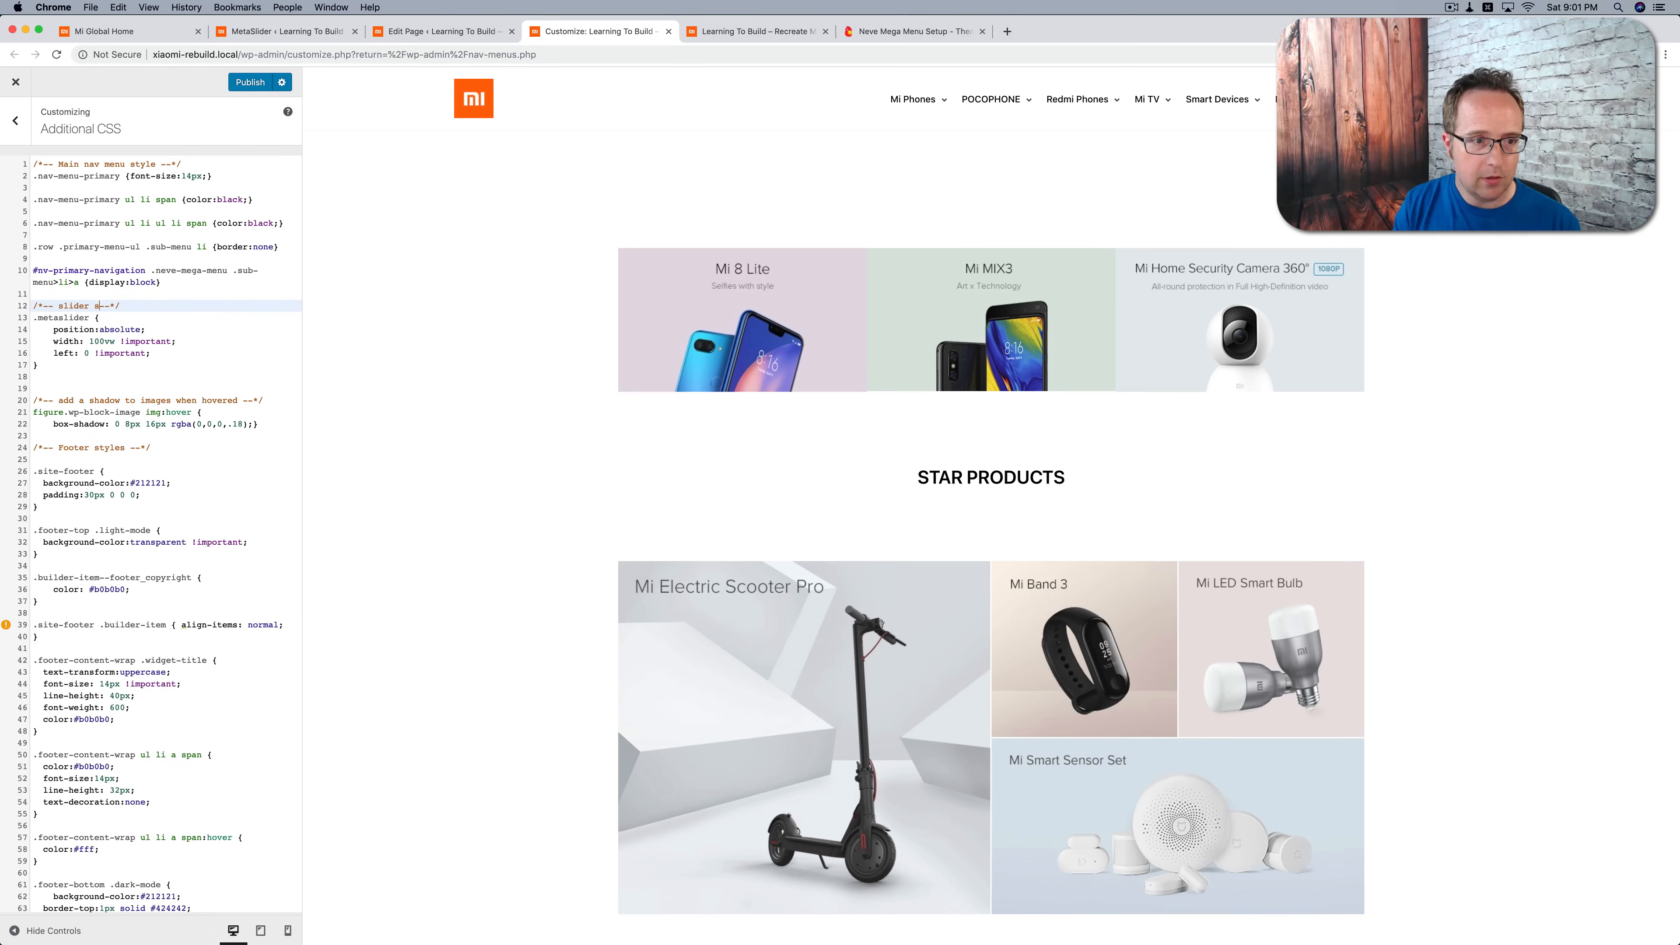
{"action": "left_click", "coordinate": [245, 82]}
Step: Remove position:absolute from the .metaslider rule, publish the CSS and reload the live homepage
{"action": "left_click", "coordinate": [150, 329]}
{"action": "key", "text": "super+shift+Left"}
{"action": "key", "text": "BackSpace"}
{"action": "key", "text": "BackSpace"}
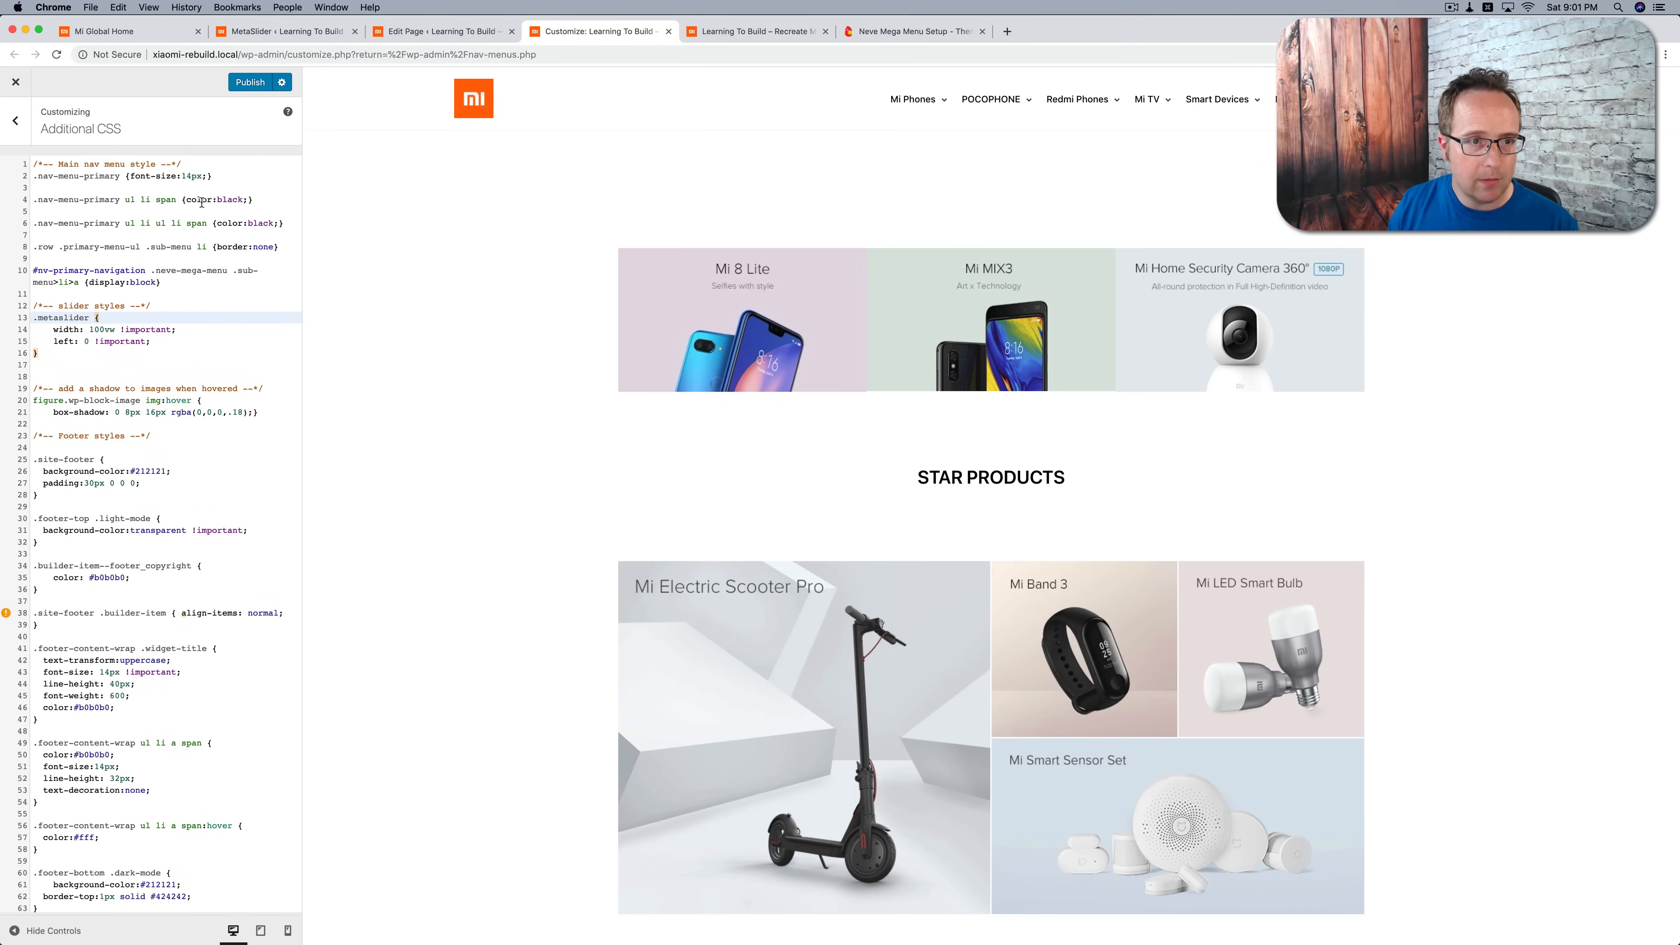
{"action": "left_click", "coordinate": [252, 84]}
{"action": "left_click", "coordinate": [720, 36]}
{"action": "key", "text": "super+r"}
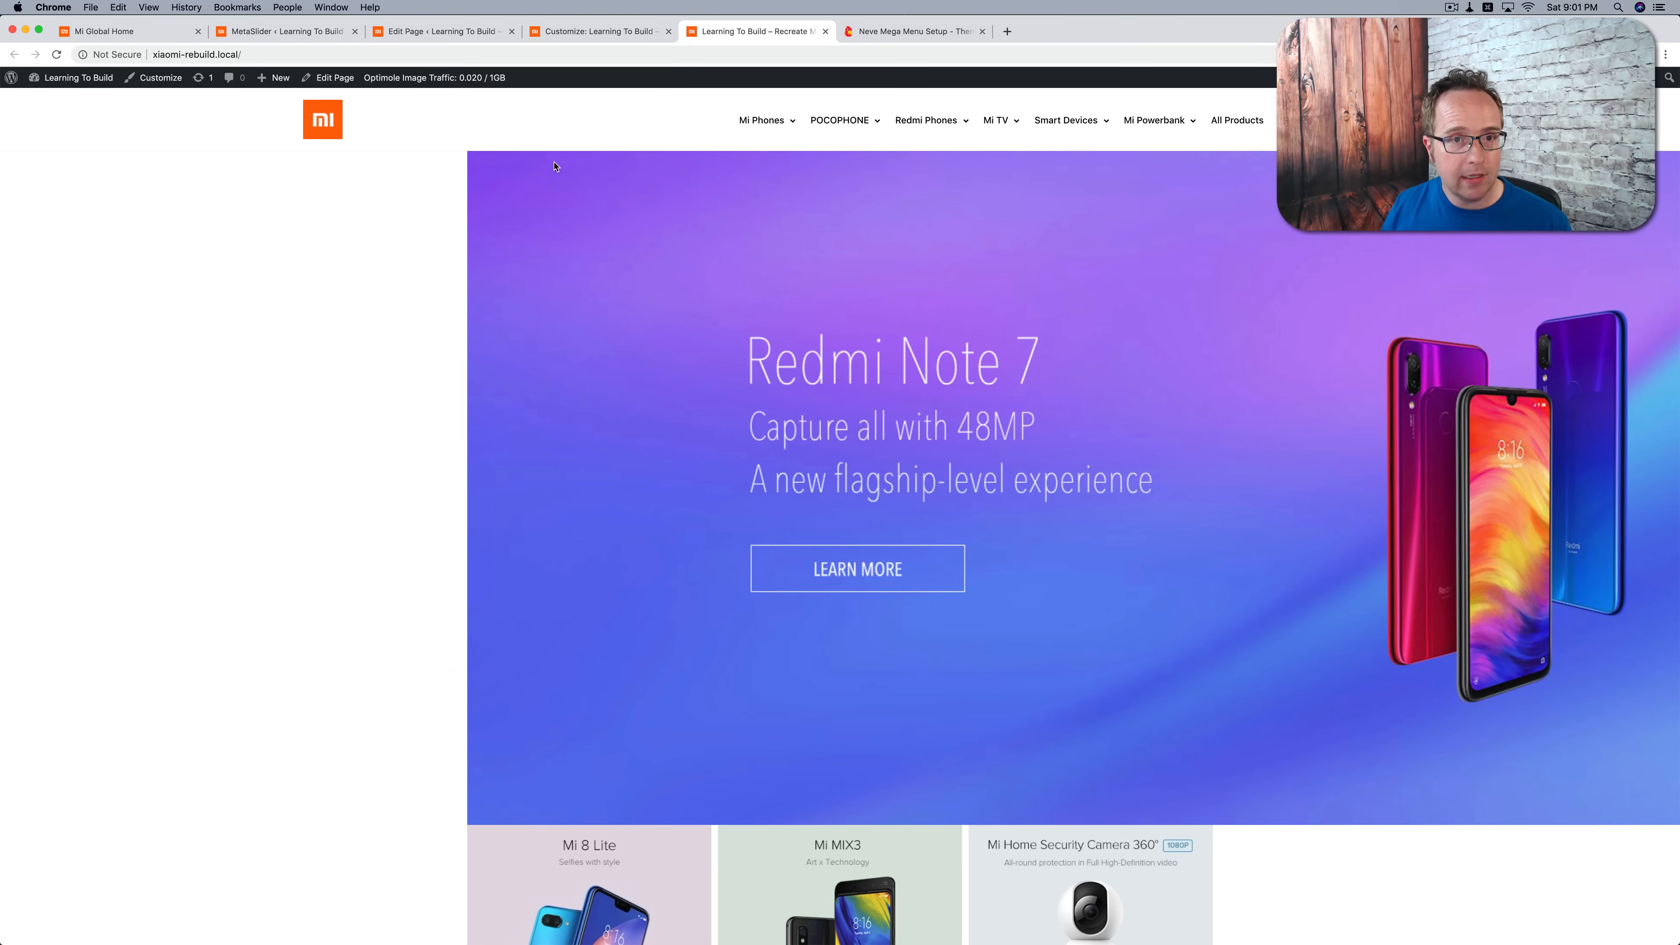
Step: Give the slider section custom CSS with margin-left: calc(50% - 50vw) !important and check the live homepage
{"action": "left_click", "coordinate": [482, 38]}
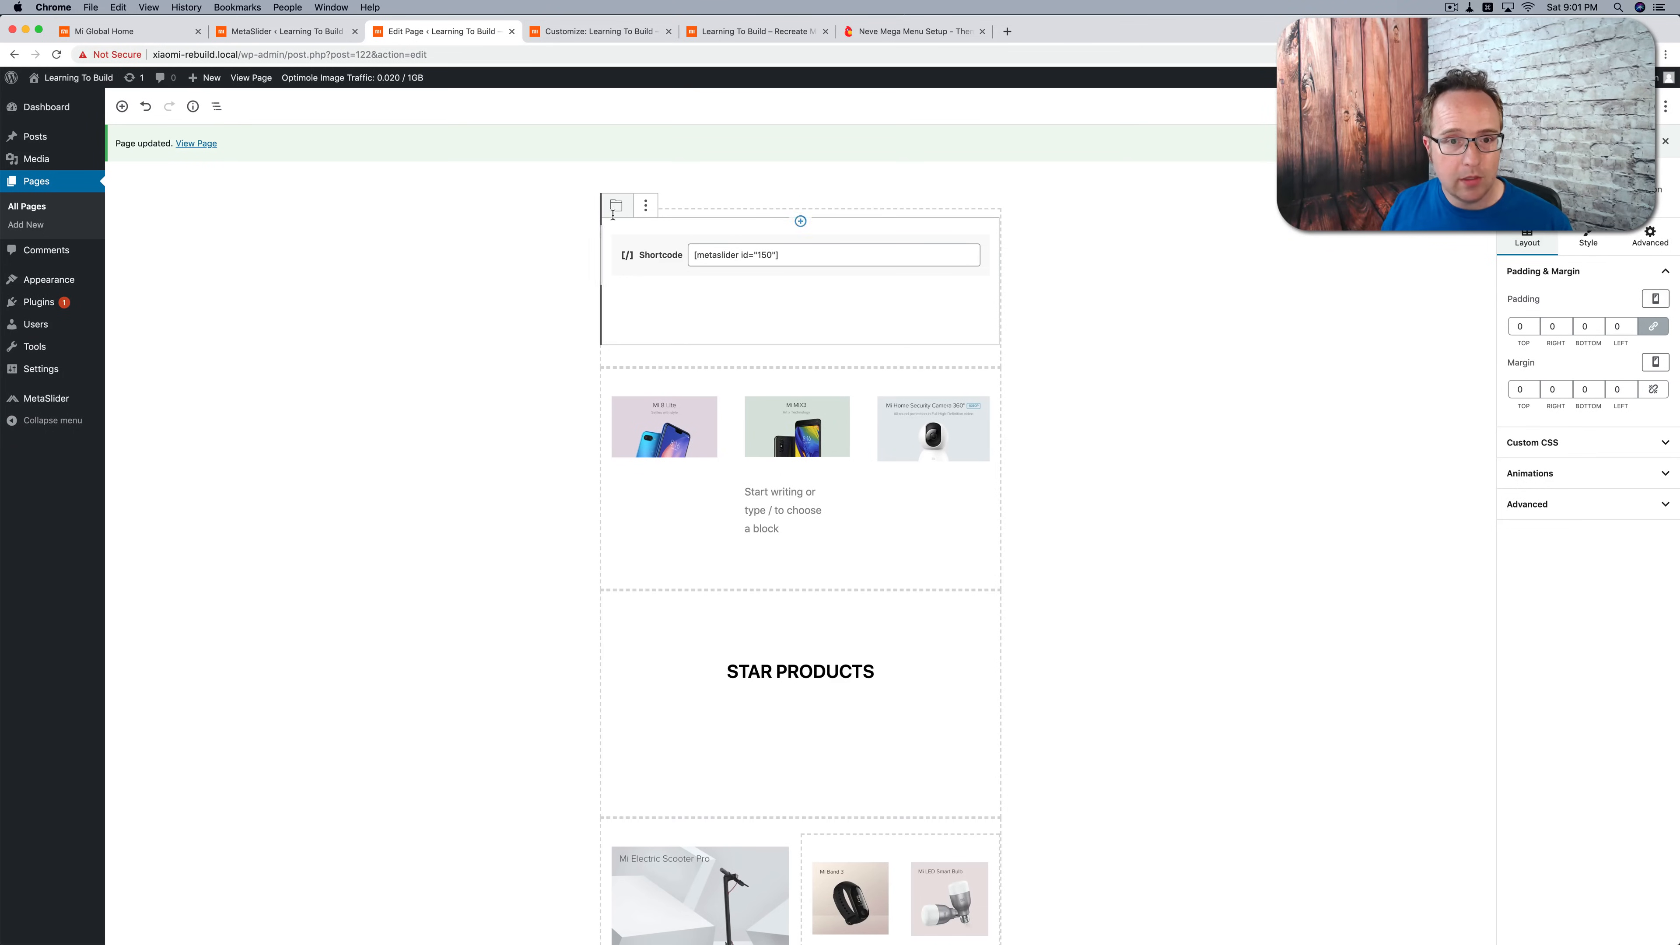
{"action": "left_click", "coordinate": [1447, 10]}
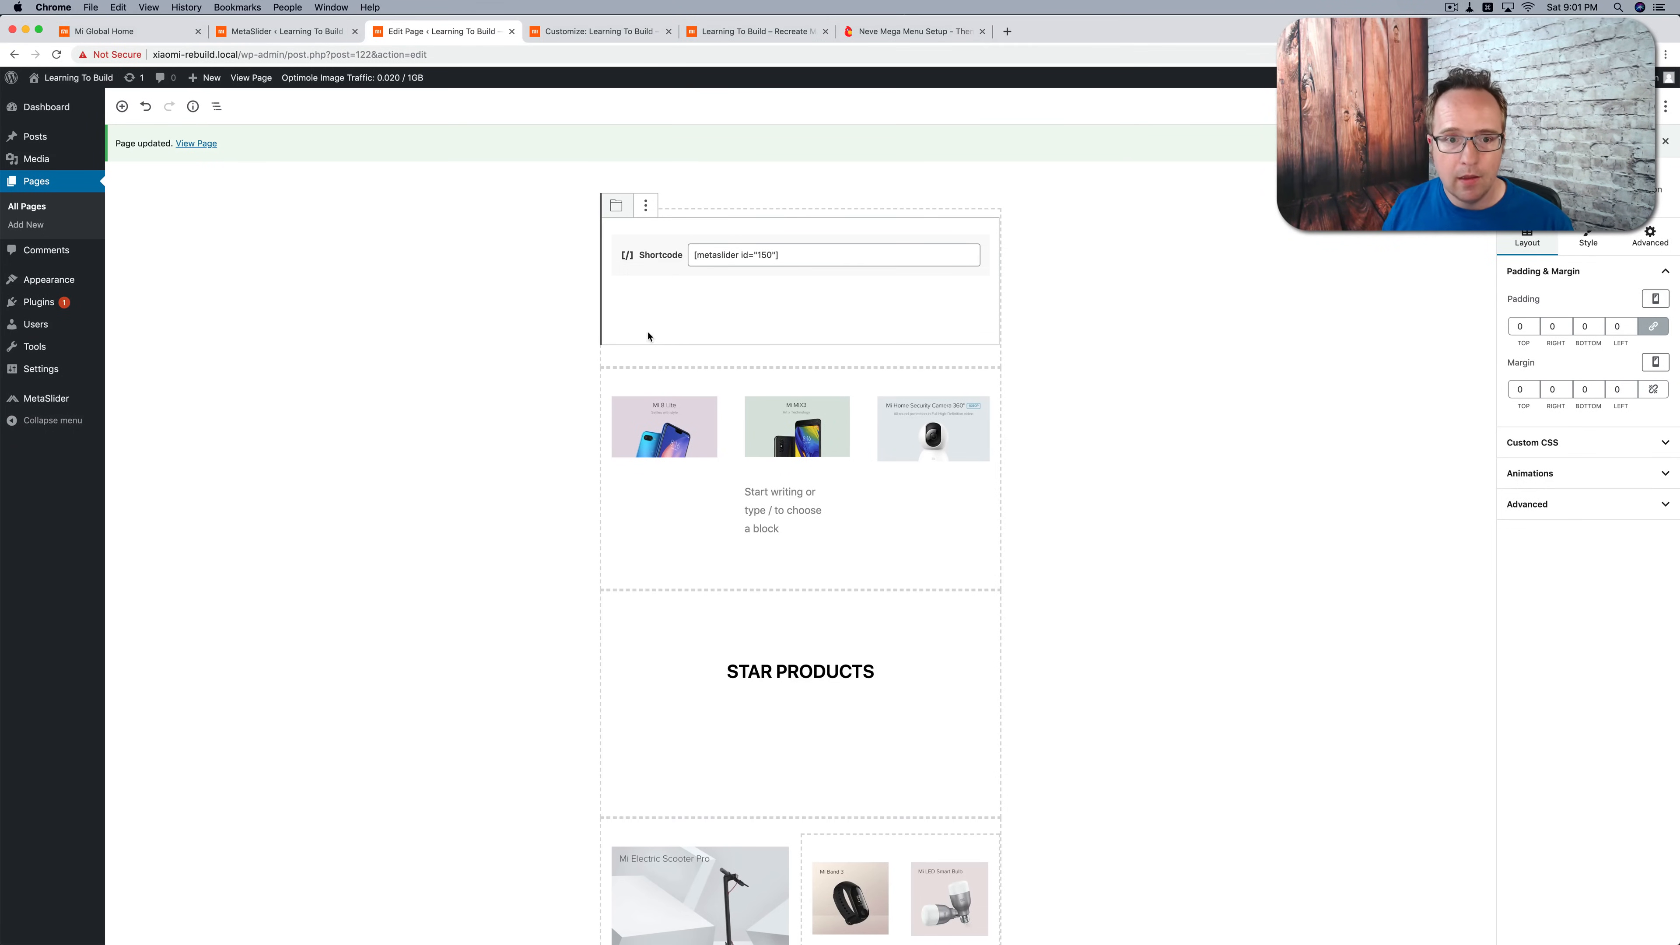
{"action": "left_click", "coordinate": [573, 357]}
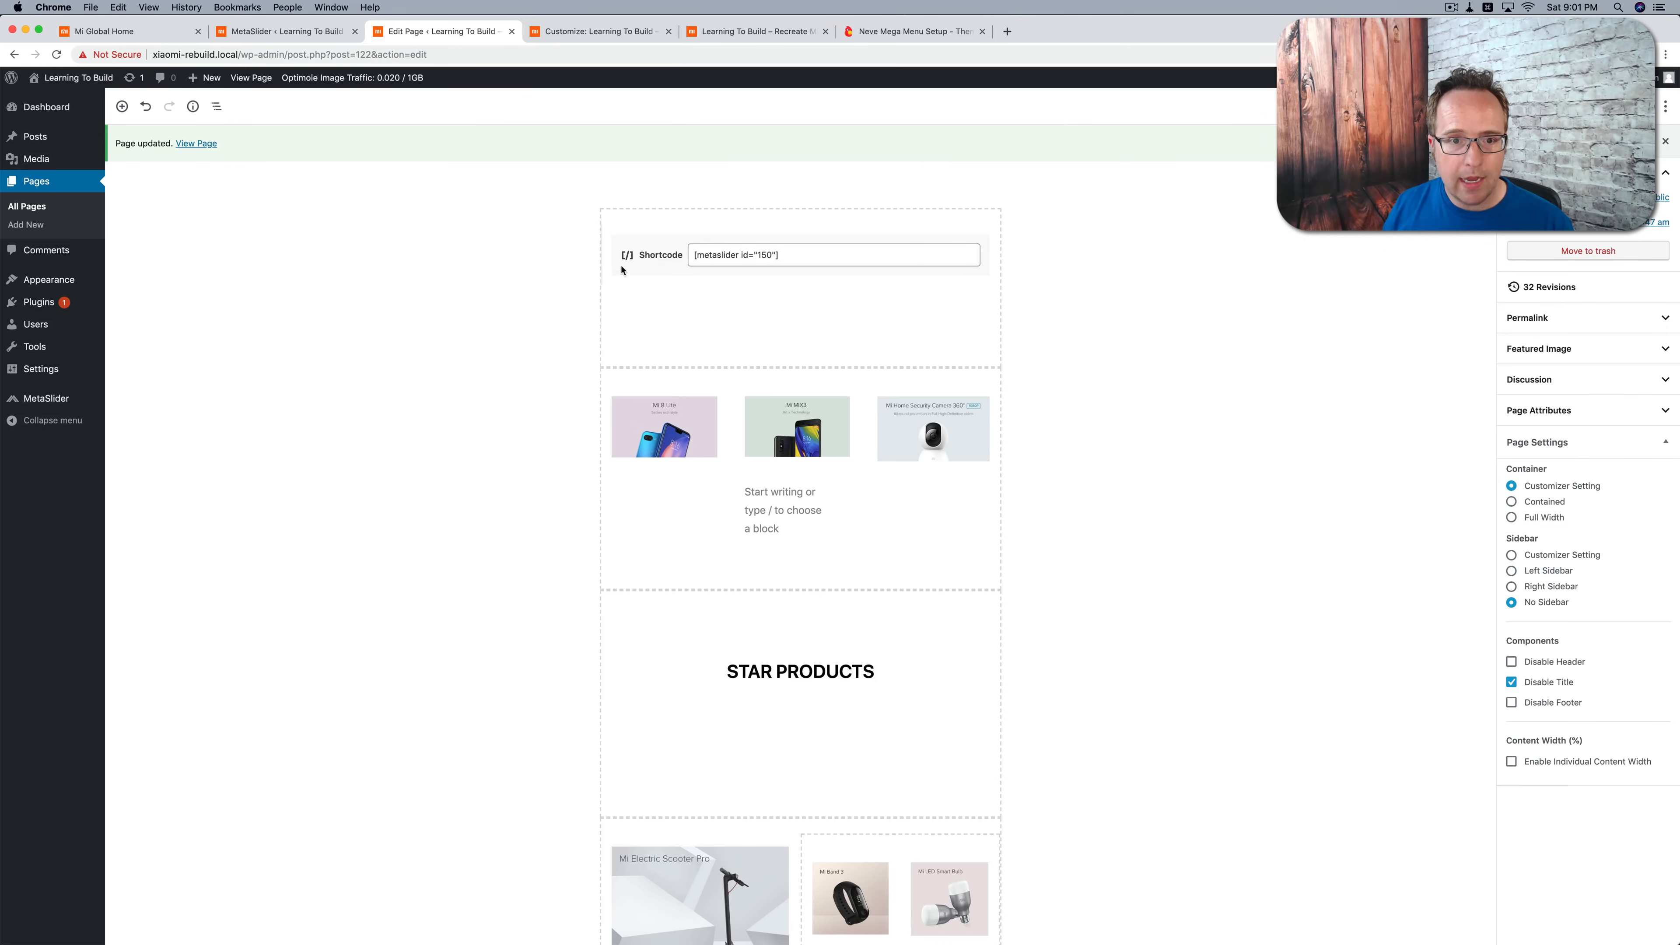
{"action": "left_click", "coordinate": [590, 226]}
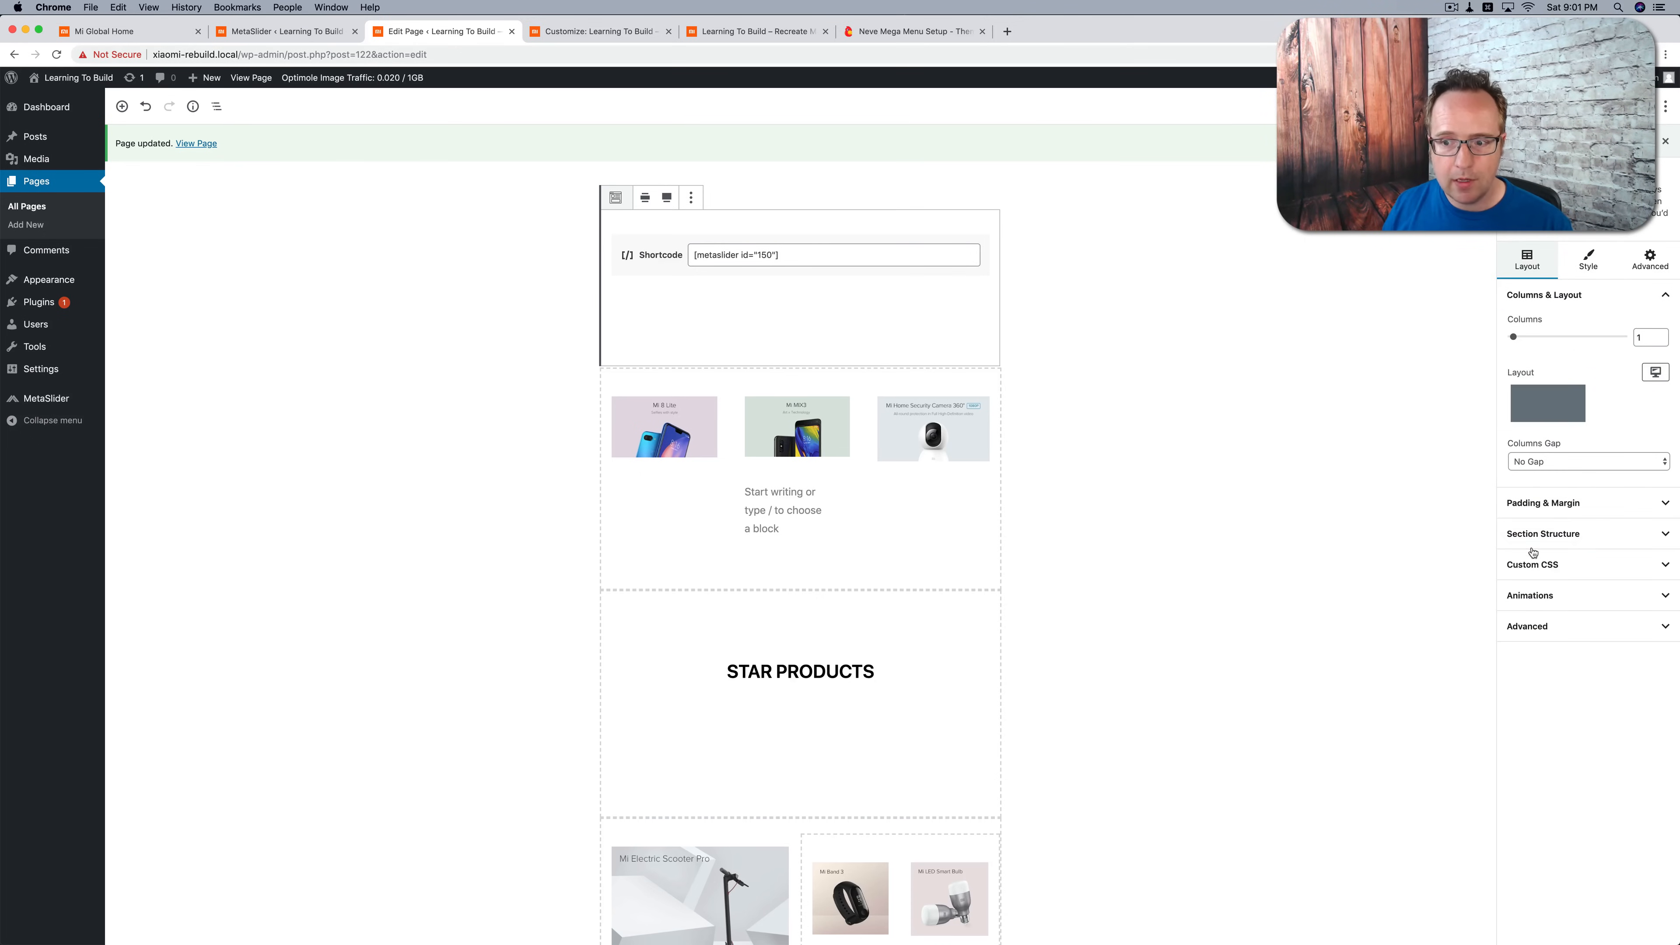
{"action": "left_click", "coordinate": [1520, 568]}
{"action": "left_click", "coordinate": [1600, 617]}
{"action": "type", "text": "margin-left: calc(50% - 50vw) !important;"}
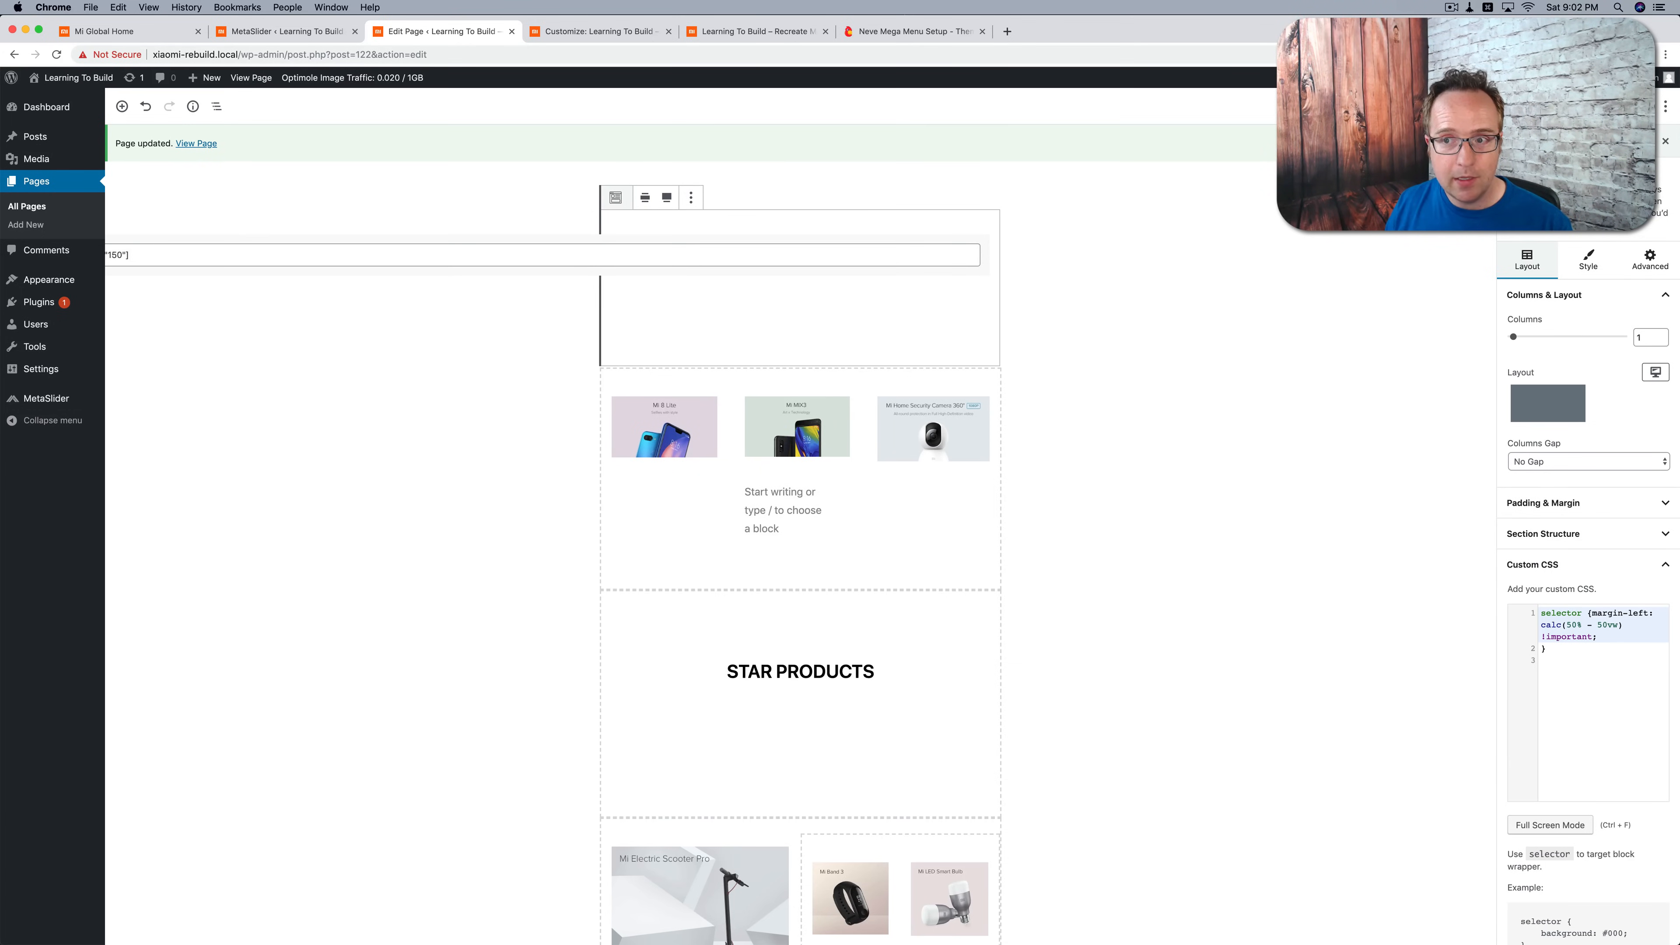
{"action": "left_click", "coordinate": [708, 39]}
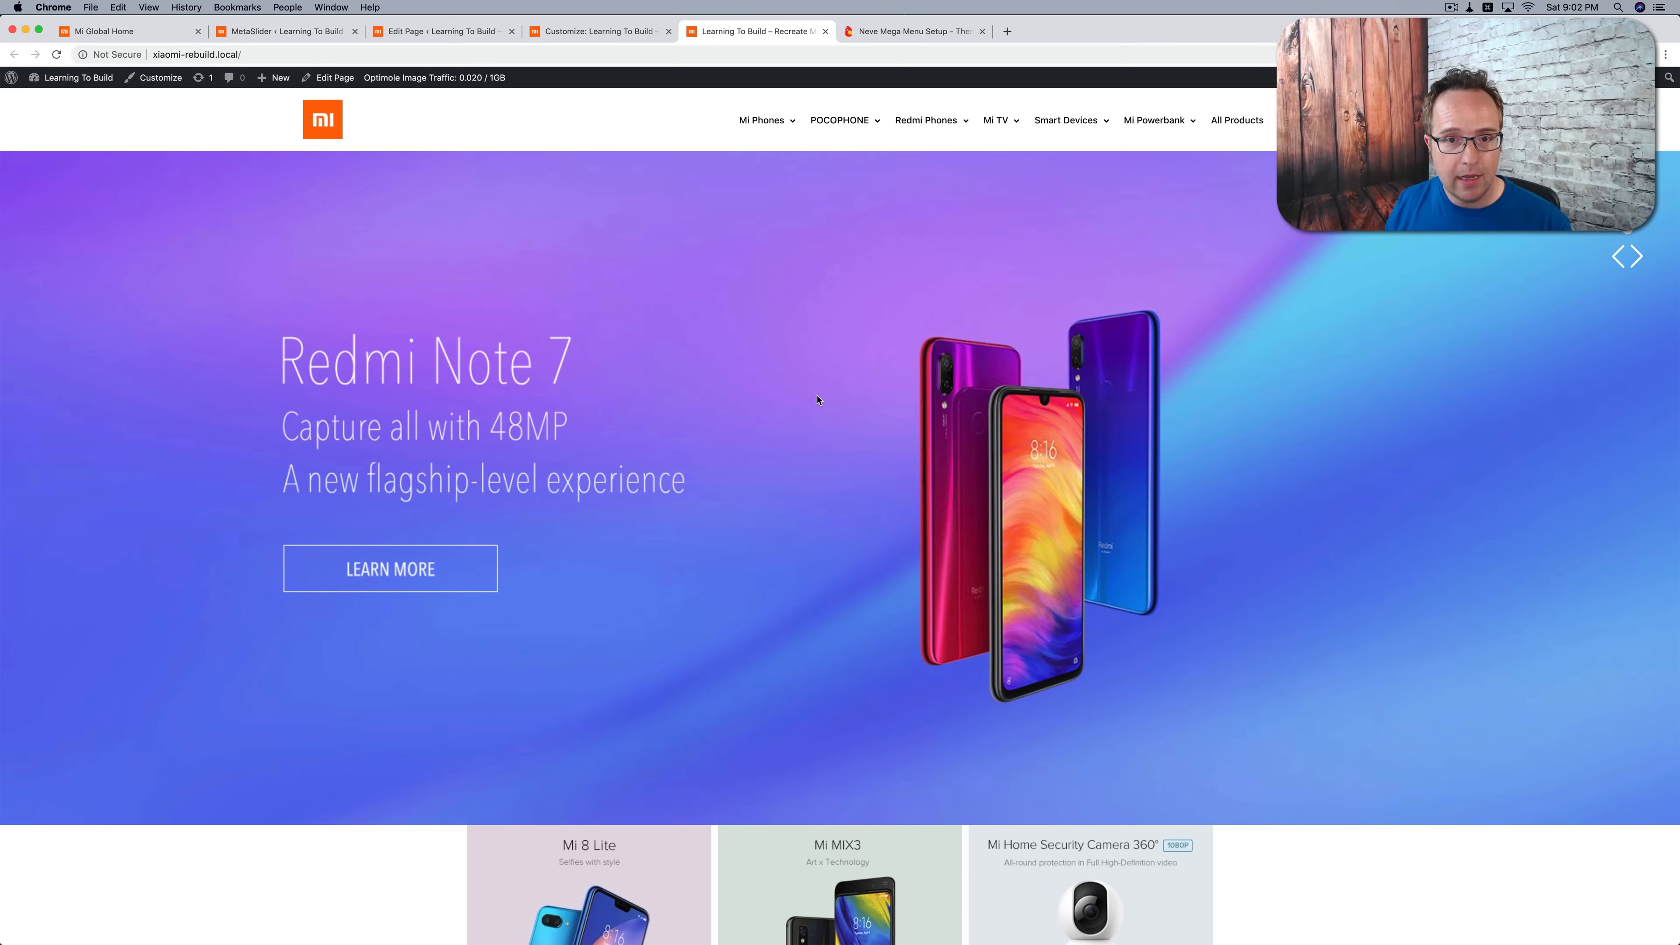
Step: Inspect the slider on the live homepage and select its inner Otter column element
{"action": "left_click", "coordinate": [588, 40]}
{"action": "left_click", "coordinate": [468, 32]}
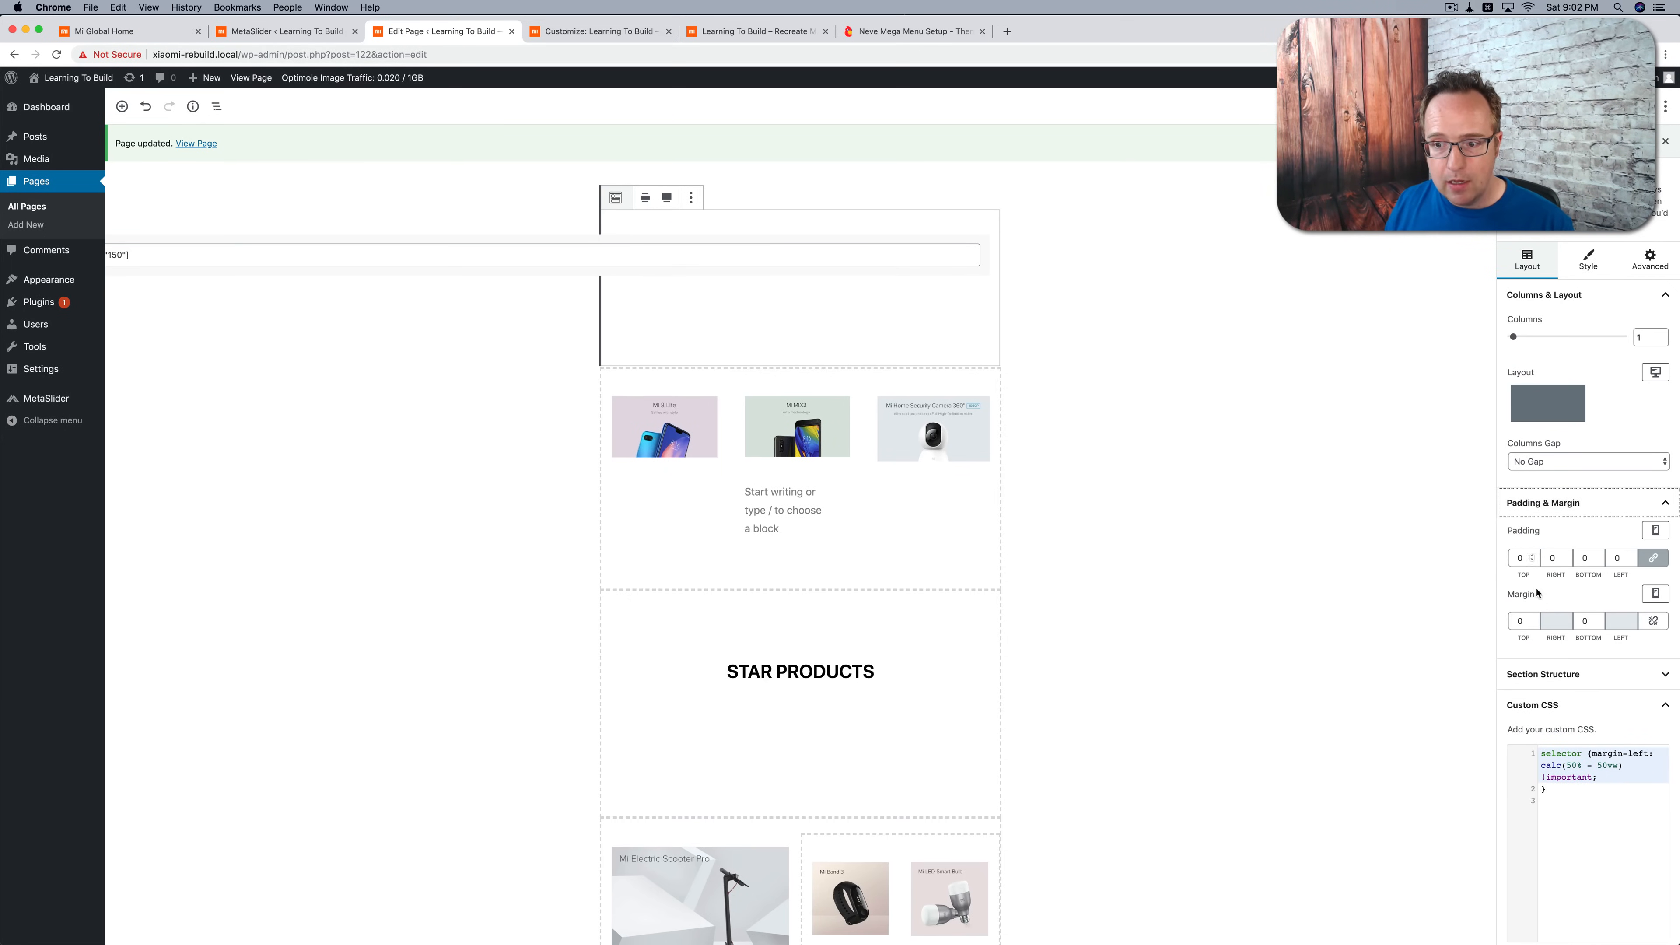
{"action": "left_click", "coordinate": [743, 27]}
{"action": "right_click", "coordinate": [548, 195]}
{"action": "left_click", "coordinate": [577, 293]}
{"action": "scroll", "coordinate": [1493, 329], "scroll_direction": "up", "scroll_amount": 2}
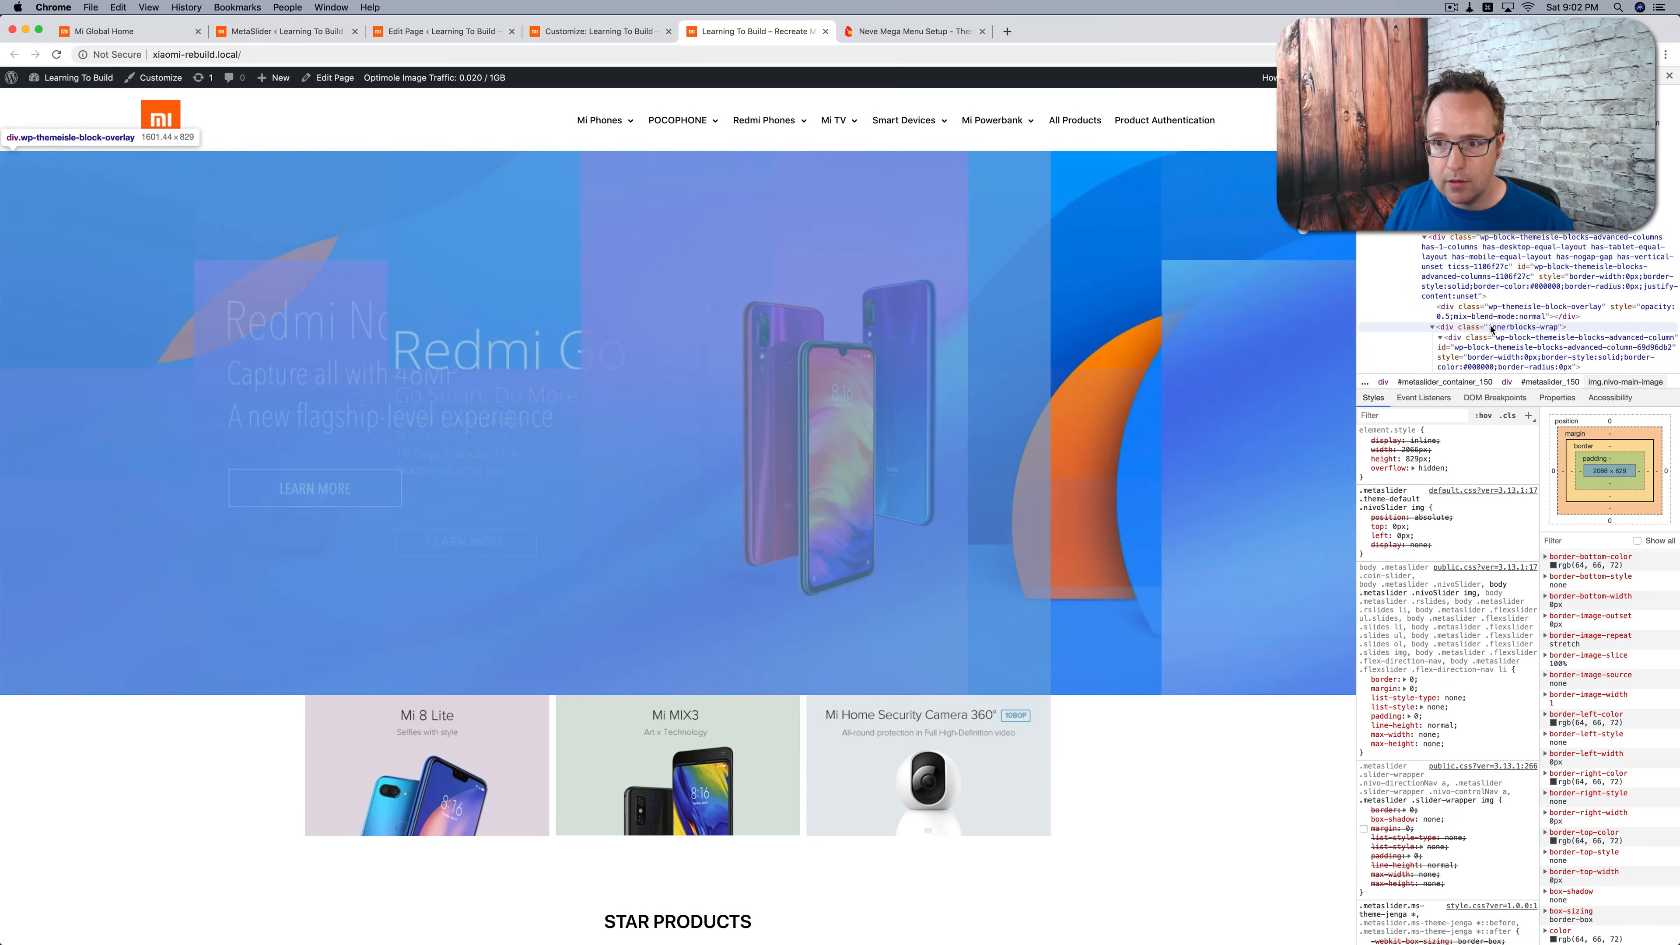
{"action": "left_click", "coordinate": [1491, 276]}
{"action": "scroll", "coordinate": [1490, 276], "scroll_direction": "down", "scroll_amount": 2}
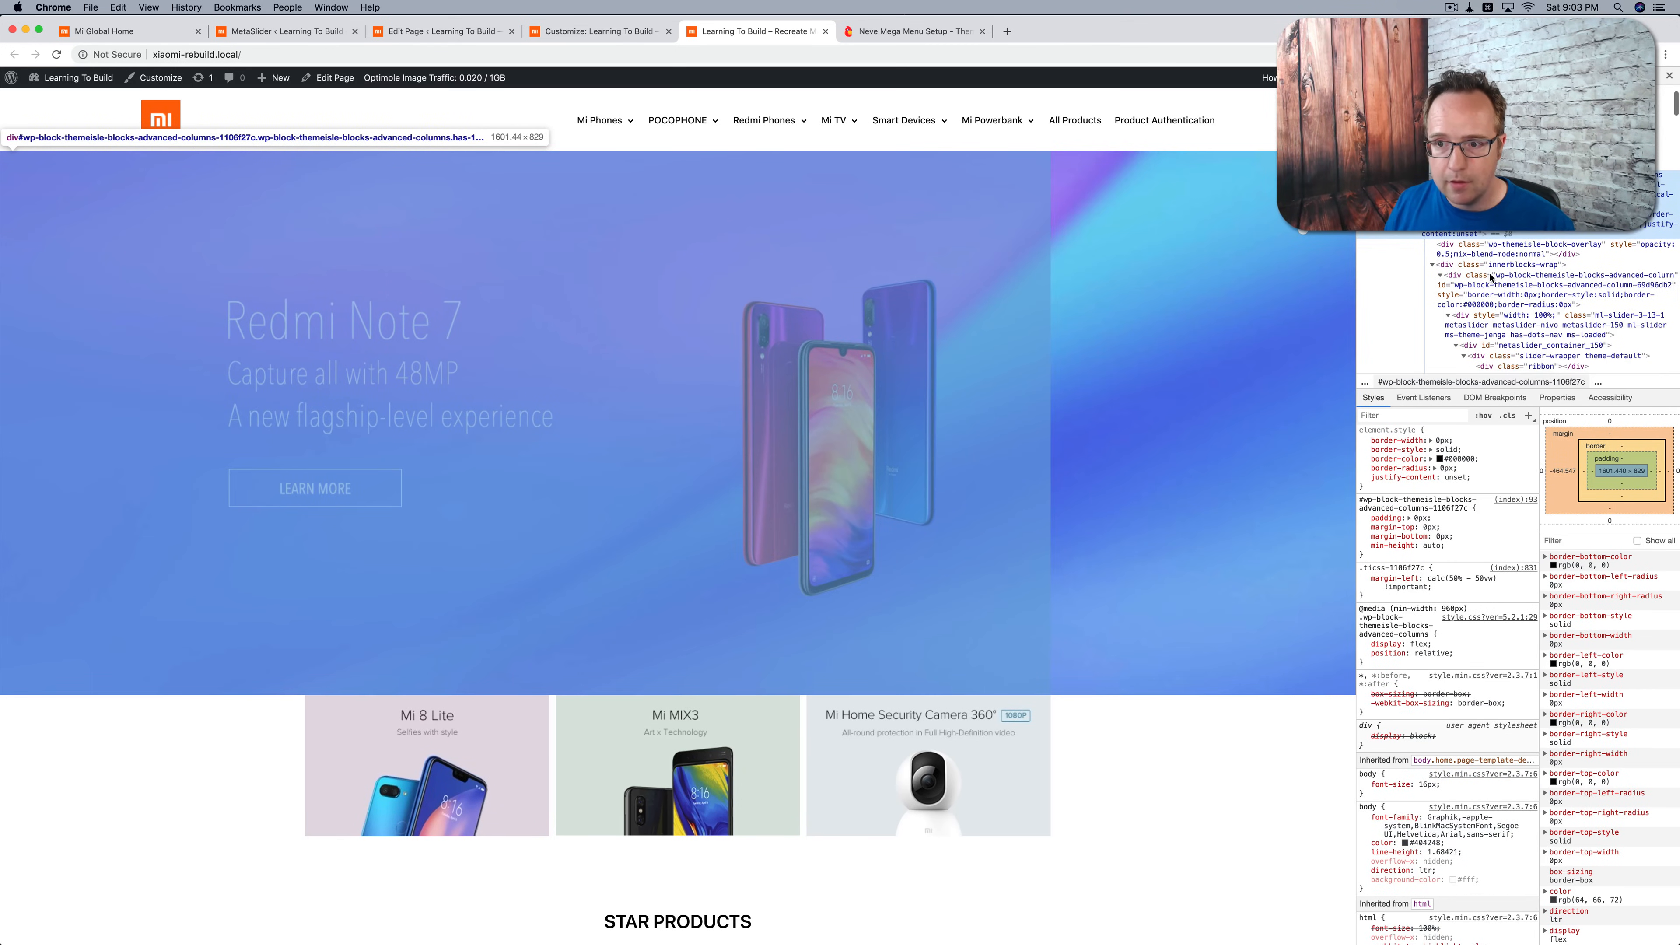
{"action": "left_click", "coordinate": [1490, 276]}
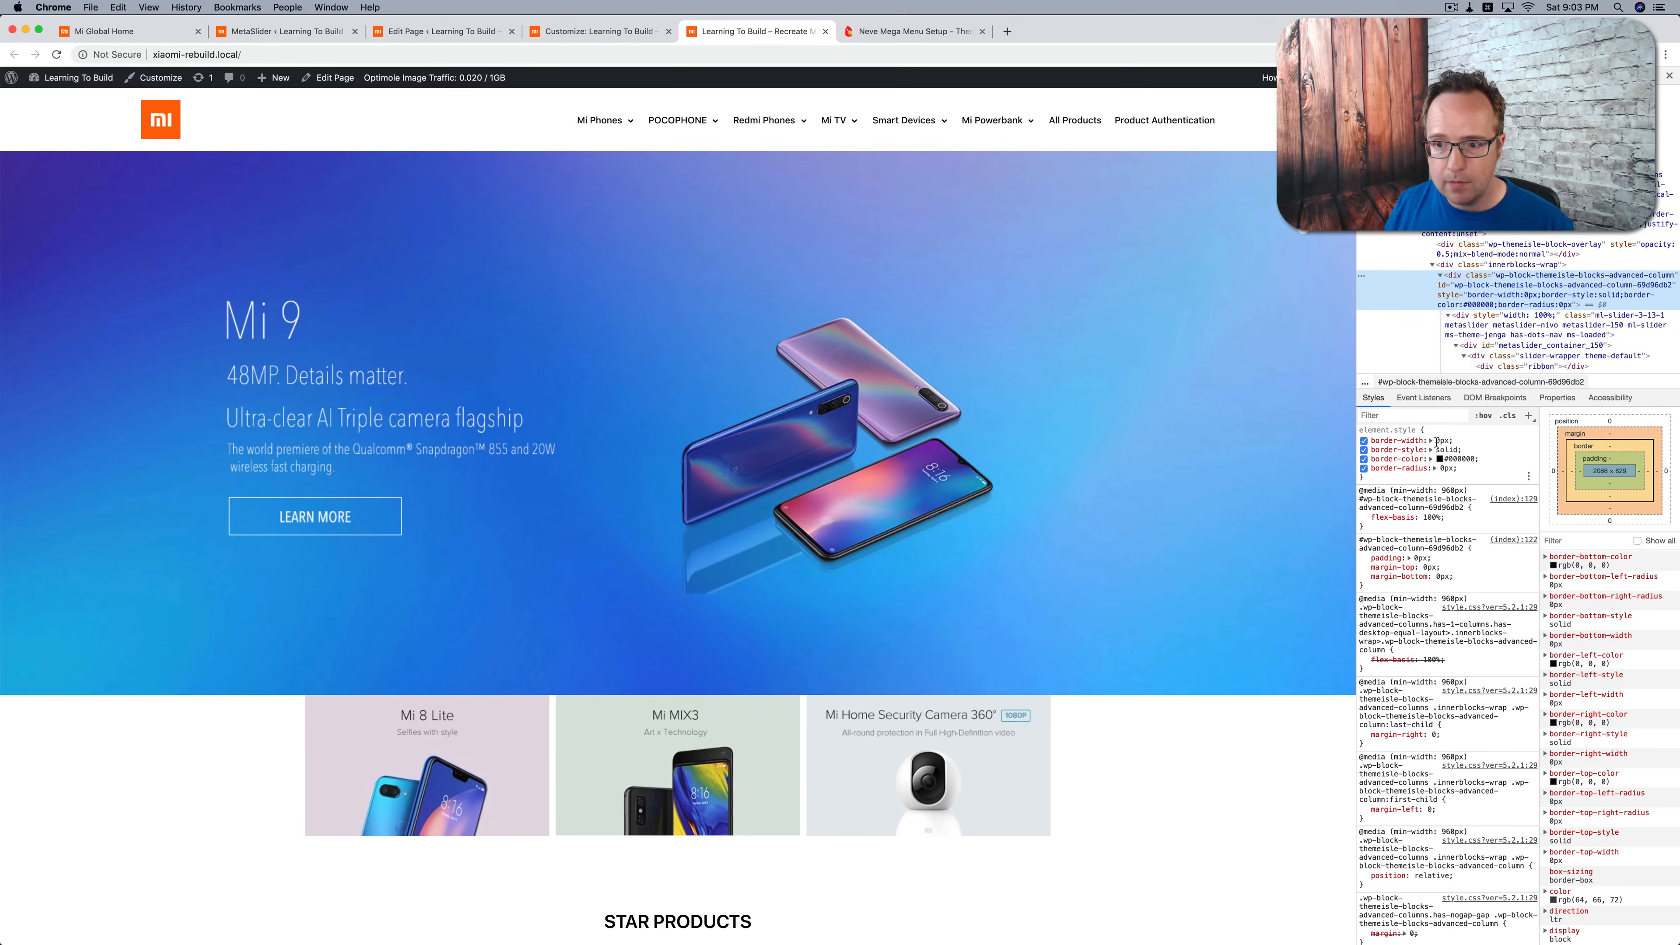
Step: Test a negative margin-top on the inner column in the inspector, starting at -10px and adjusting it to -96px
{"action": "left_click", "coordinate": [1403, 478]}
{"action": "type", "text": "margin"}
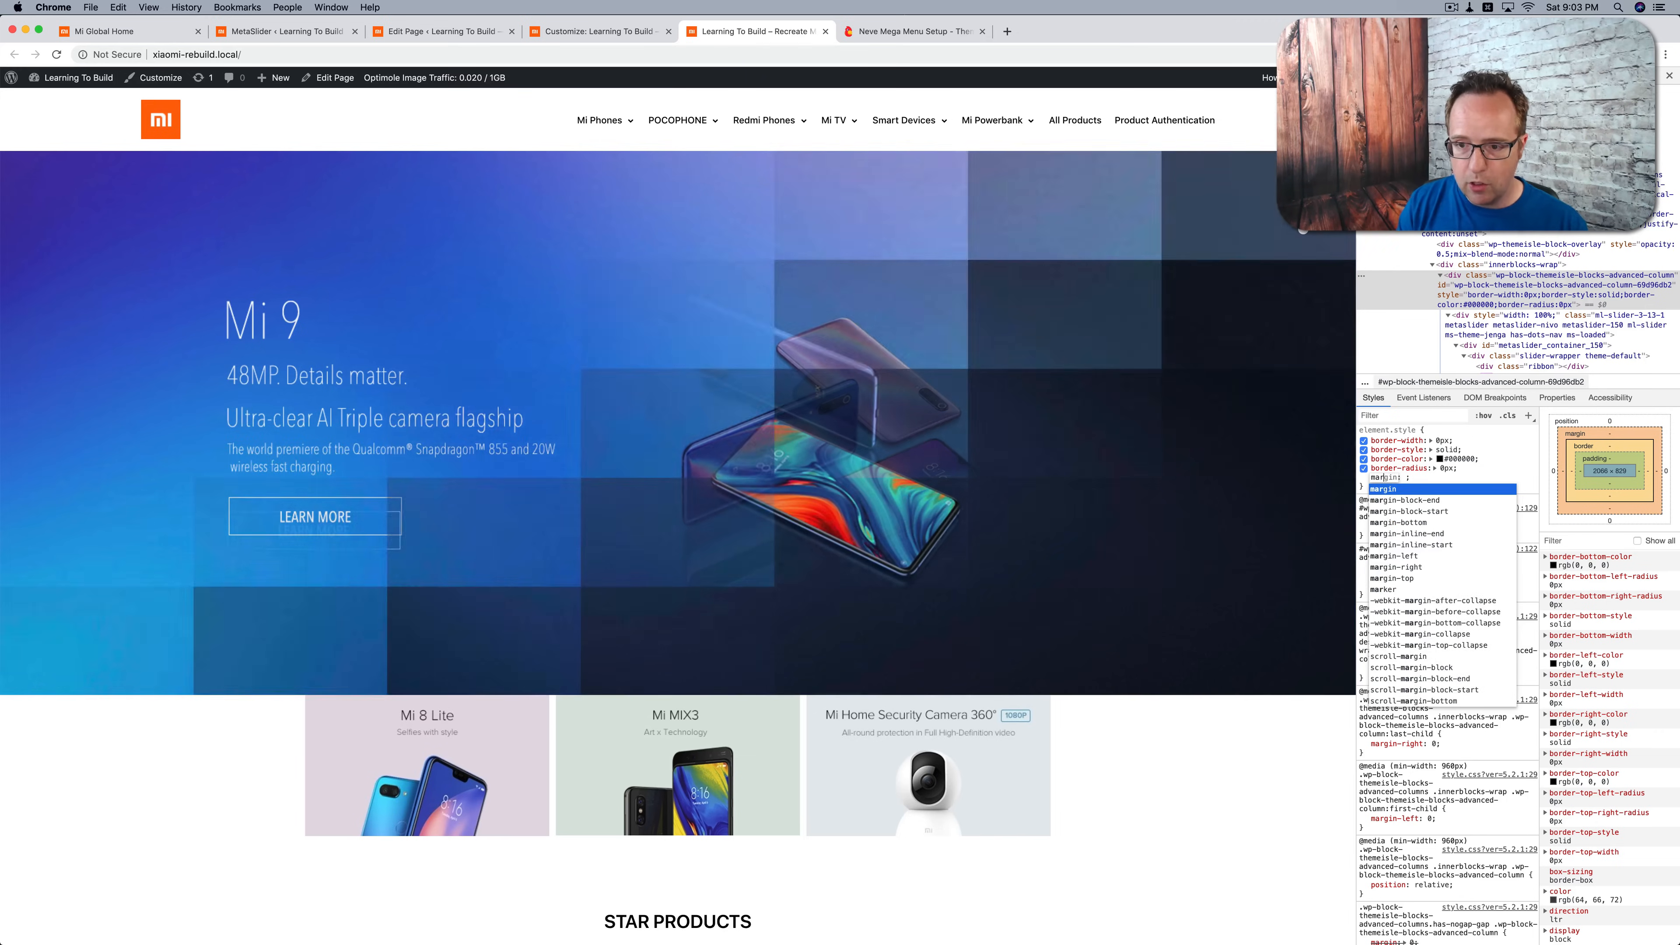
{"action": "type", "text": "-top"}
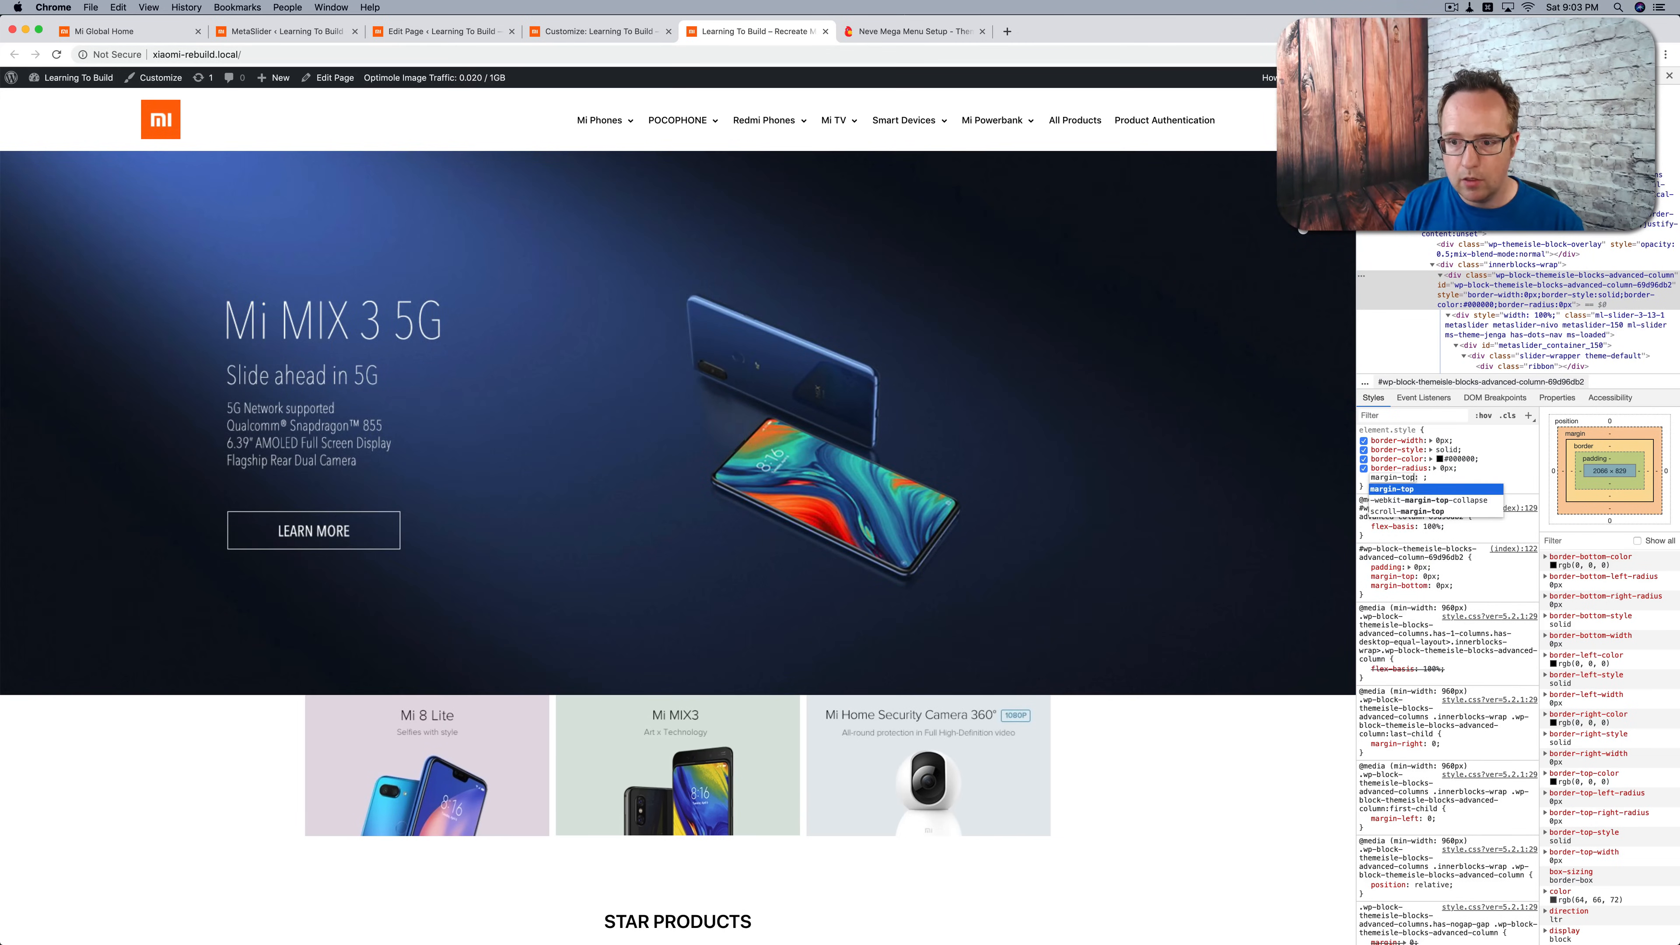
{"action": "key", "text": "Tab"}
{"action": "type", "text": "-10px"}
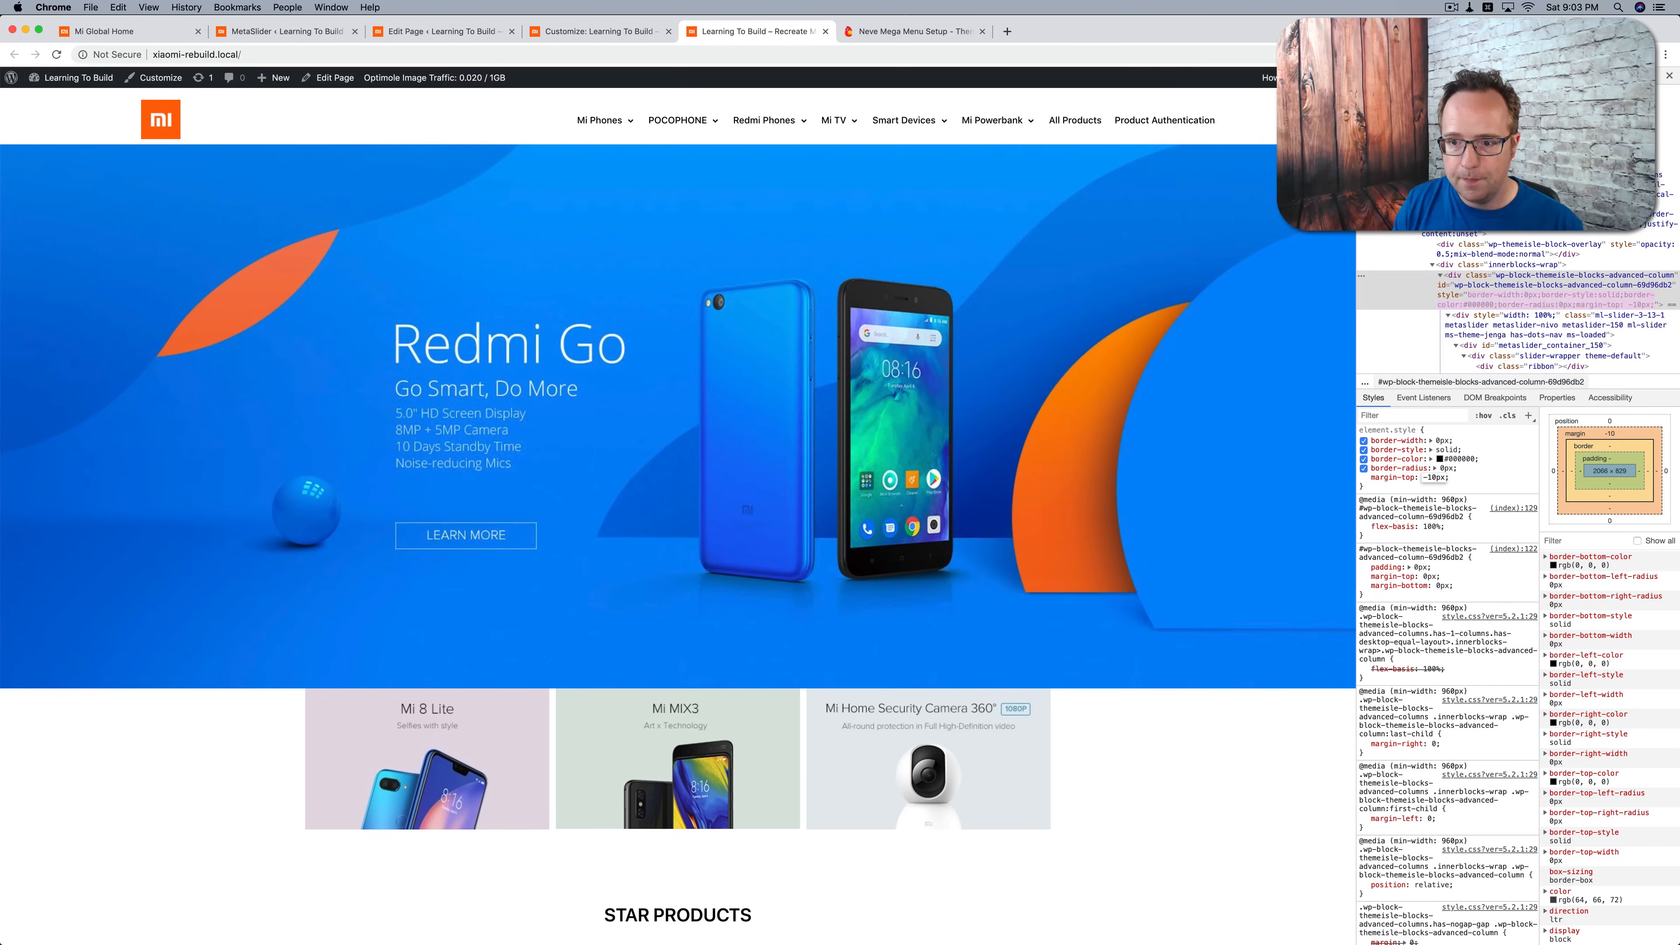
{"action": "key", "text": "shift+Down"}
{"action": "key", "text": "shift+Down"}
{"action": "key", "text": "shift+Down"}
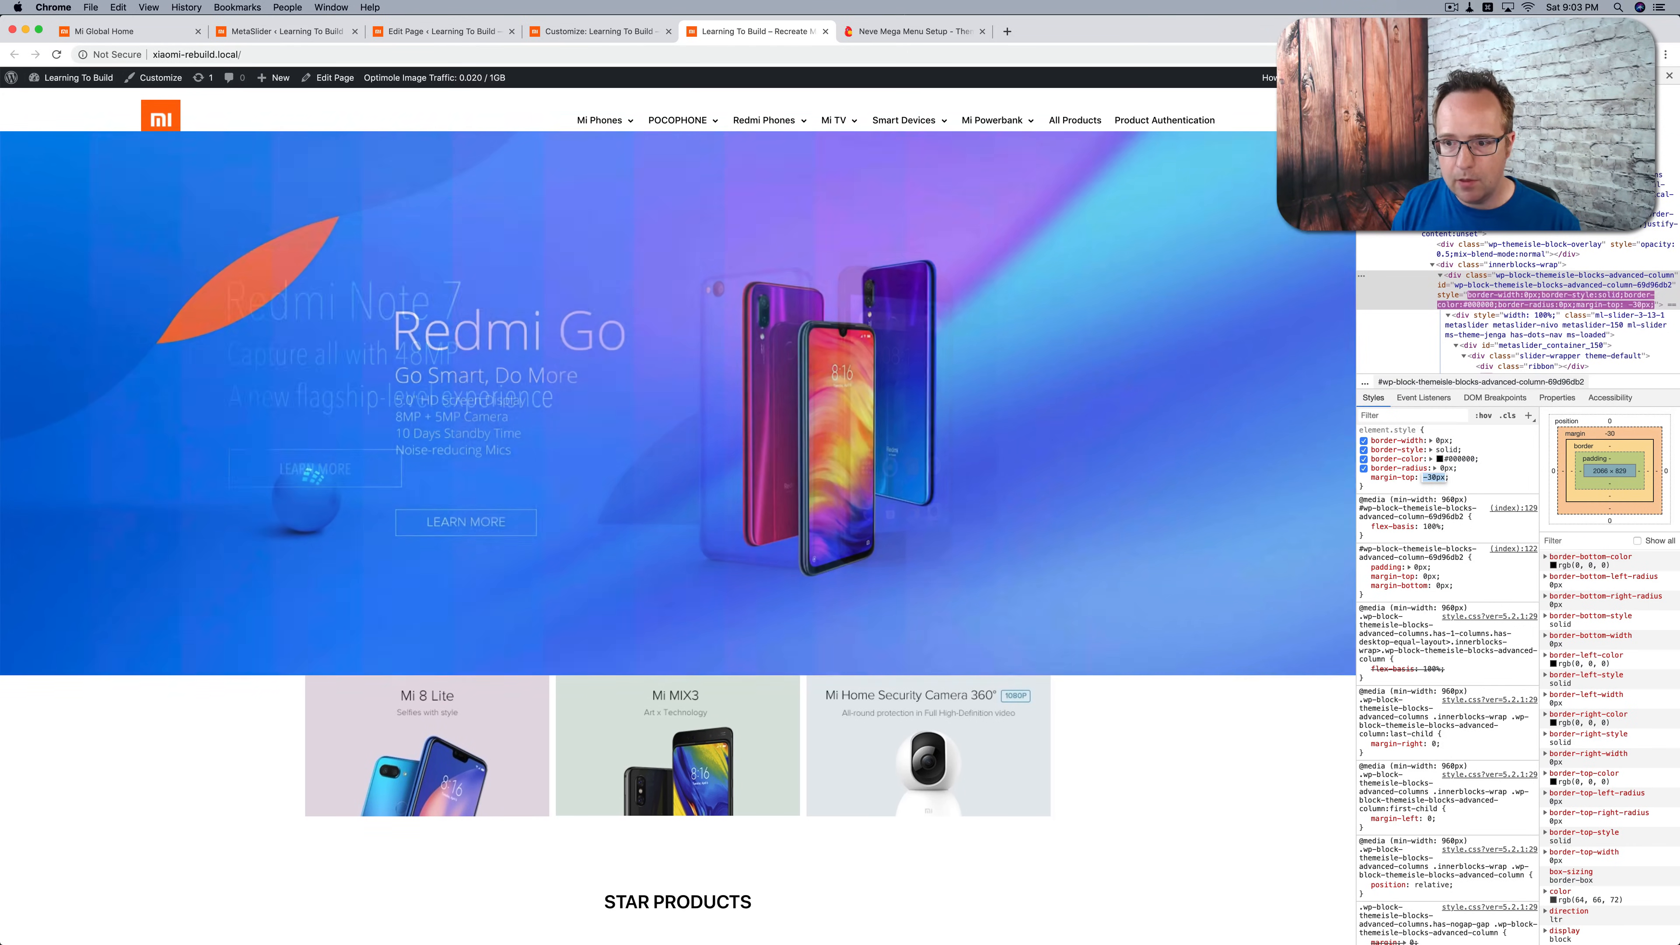
{"action": "key", "text": "shift+Down"}
{"action": "key", "text": "shift+Down"}
{"action": "key", "text": "shift+Down"}
{"action": "key", "text": "shift+Down"}
{"action": "key", "text": "shift+Down"}
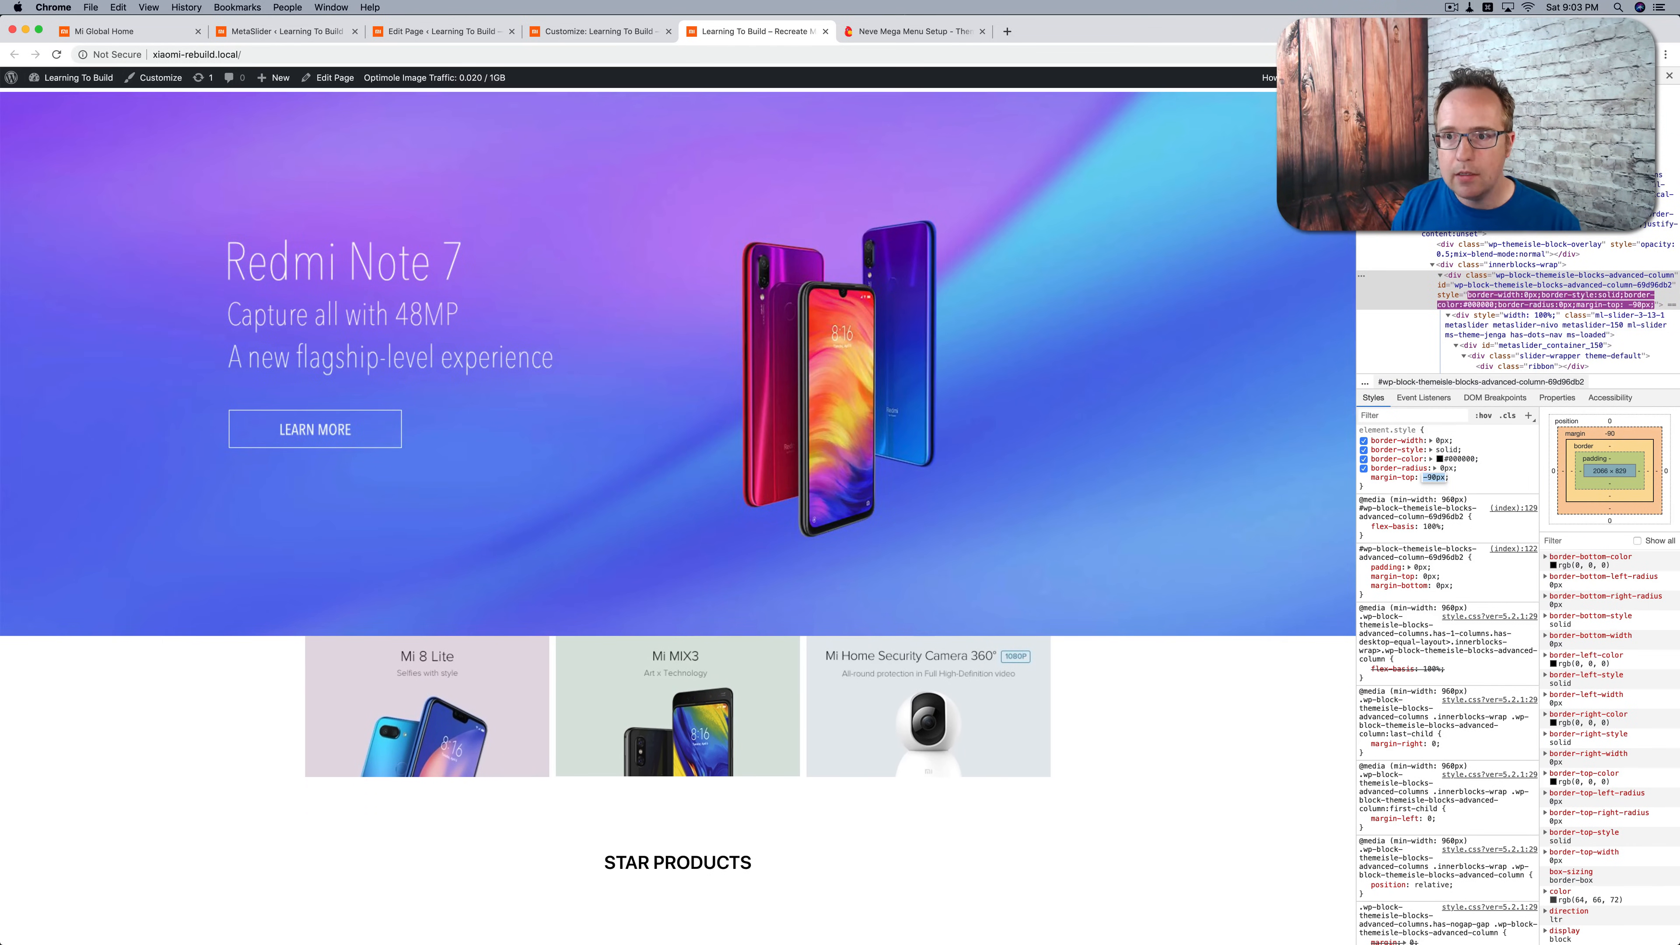
{"action": "key", "text": "Down"}
{"action": "key", "text": "Down"}
{"action": "key", "text": "Down"}
{"action": "key", "text": "Down"}
{"action": "key", "text": "Down"}
{"action": "key", "text": "Down"}
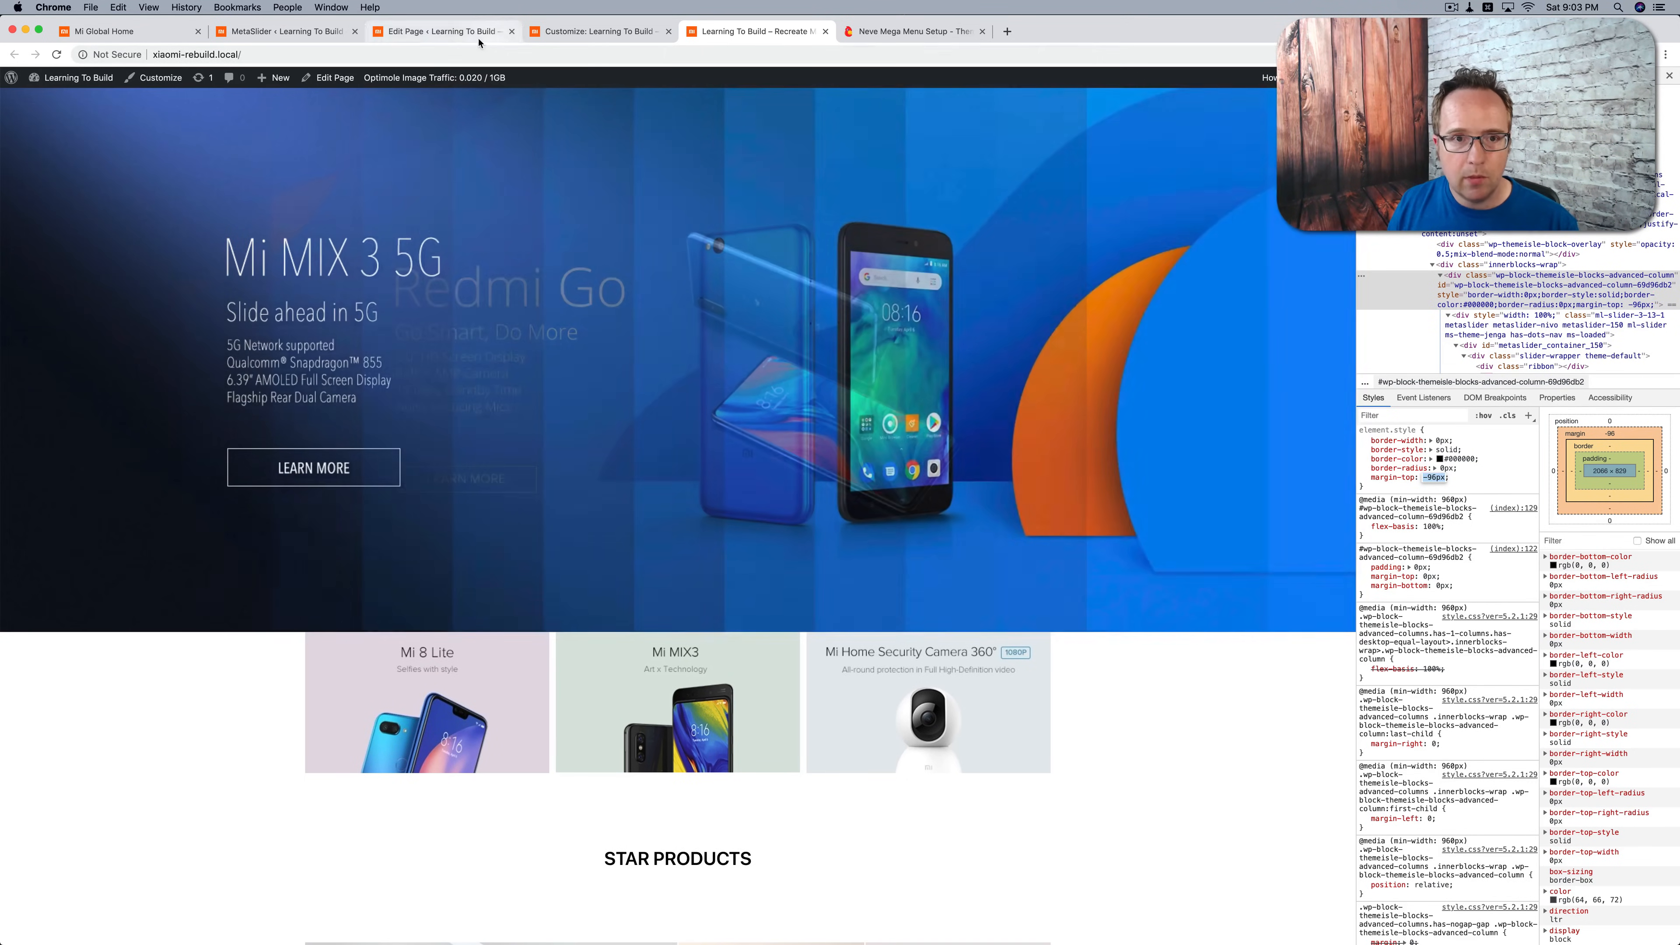
Step: Set the slider section's desktop top margin to -96, update the page and reload the live homepage
{"action": "left_click", "coordinate": [464, 39]}
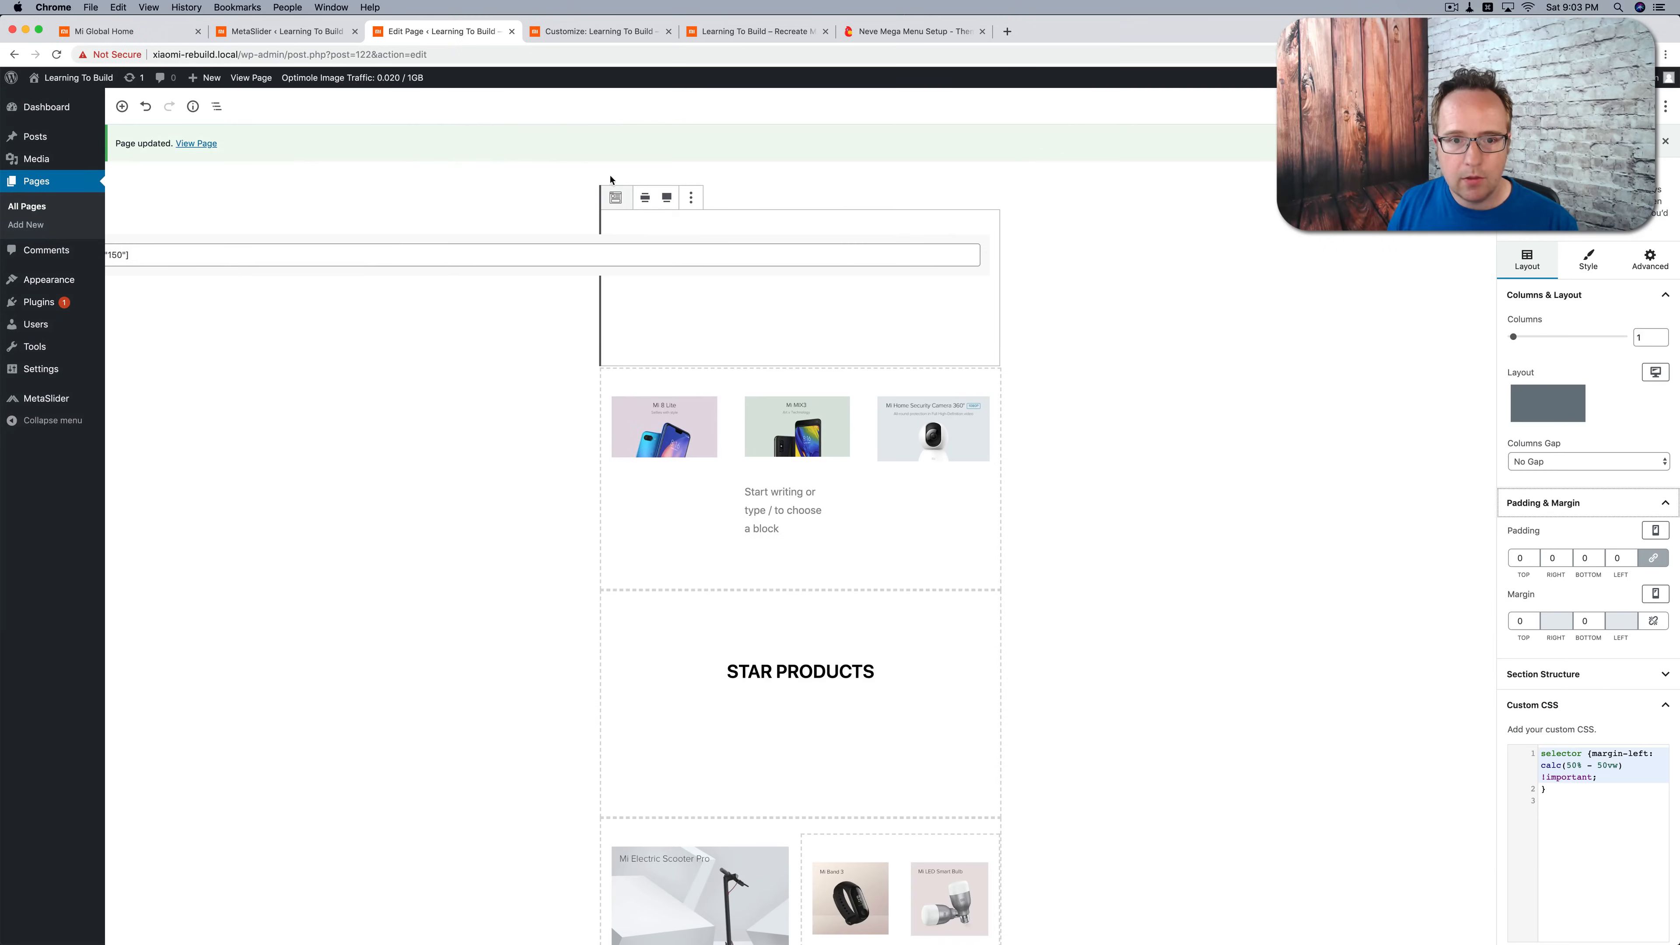
{"action": "left_click", "coordinate": [1521, 622]}
{"action": "left_click", "coordinate": [1655, 594]}
{"action": "left_click", "coordinate": [1569, 511]}
{"action": "left_click_drag", "start_coordinate": [1523, 623], "coordinate": [1506, 624]}
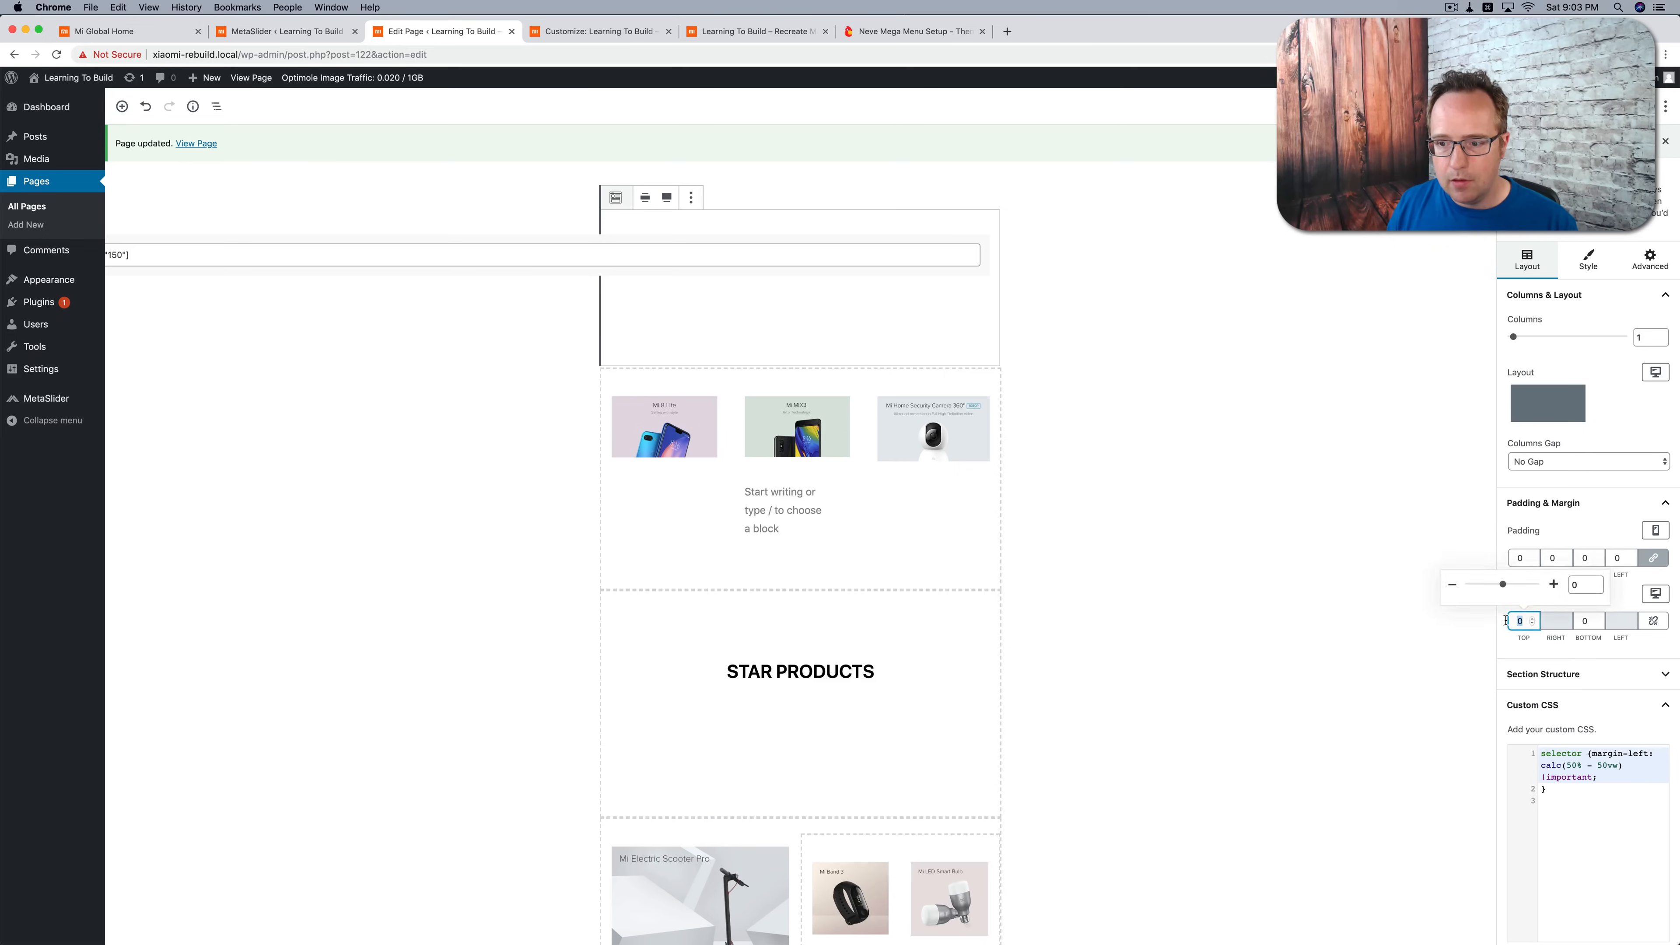
{"action": "type", "text": "-96"}
{"action": "left_click", "coordinate": [1604, 106]}
{"action": "left_click", "coordinate": [757, 32]}
{"action": "left_click", "coordinate": [56, 54]}
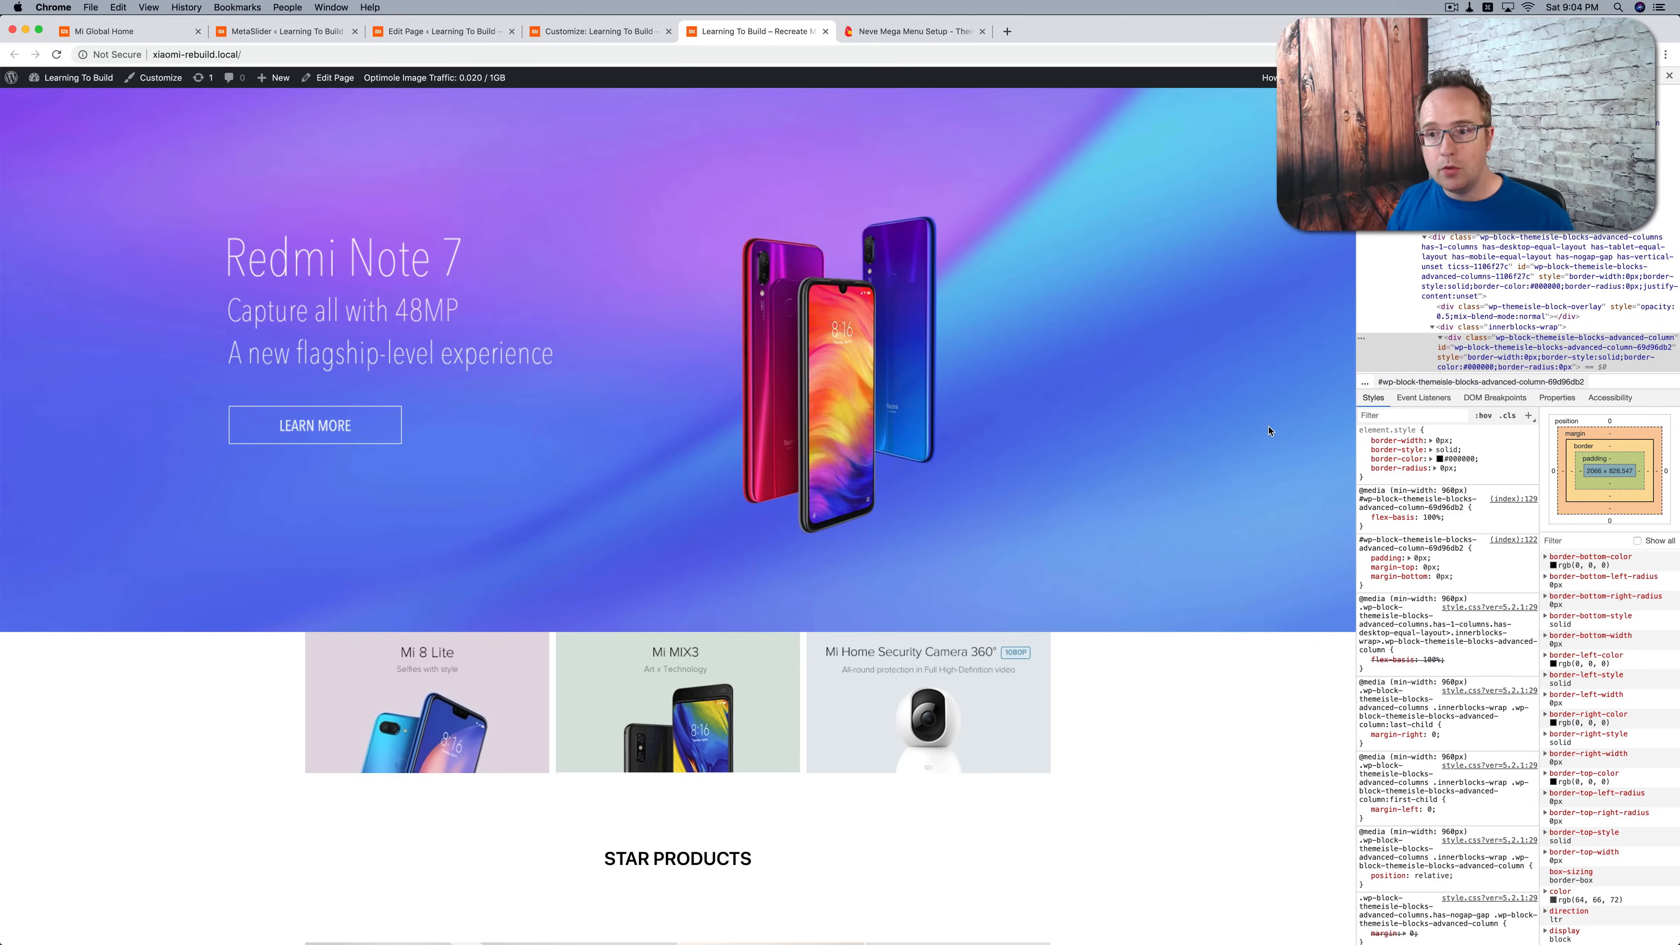
Step: Inspect the slider again and select the outer section element that carries the top margin
{"action": "right_click", "coordinate": [1008, 207]}
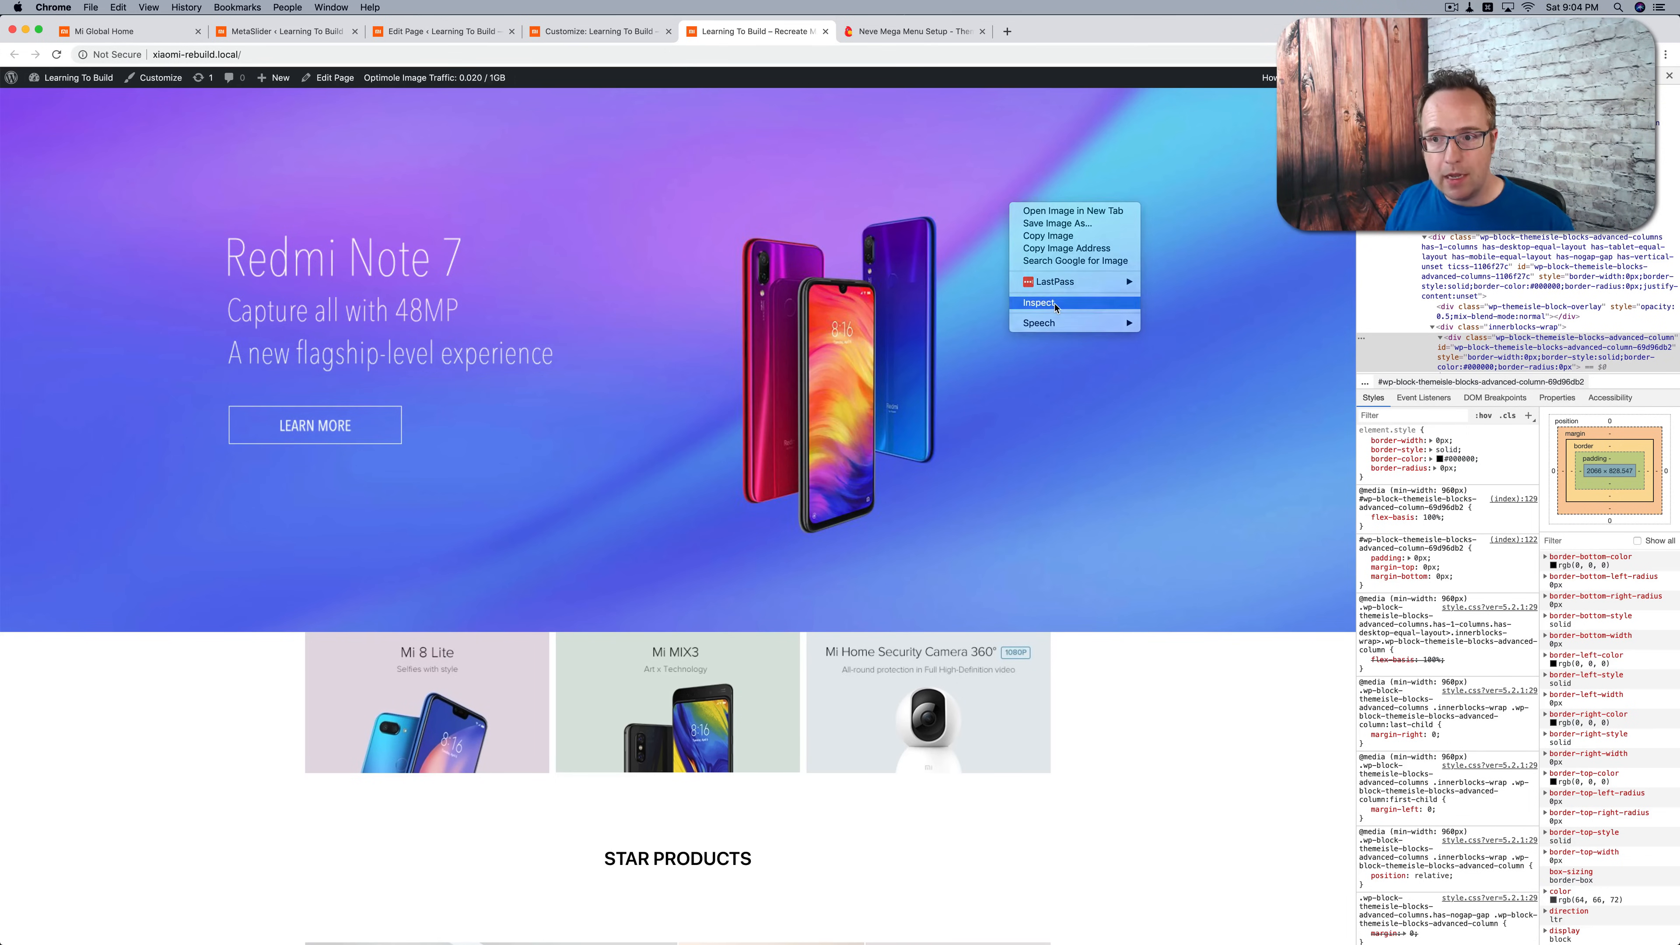
{"action": "left_click", "coordinate": [1031, 306]}
{"action": "scroll", "coordinate": [1538, 256], "scroll_direction": "up", "scroll_amount": 3}
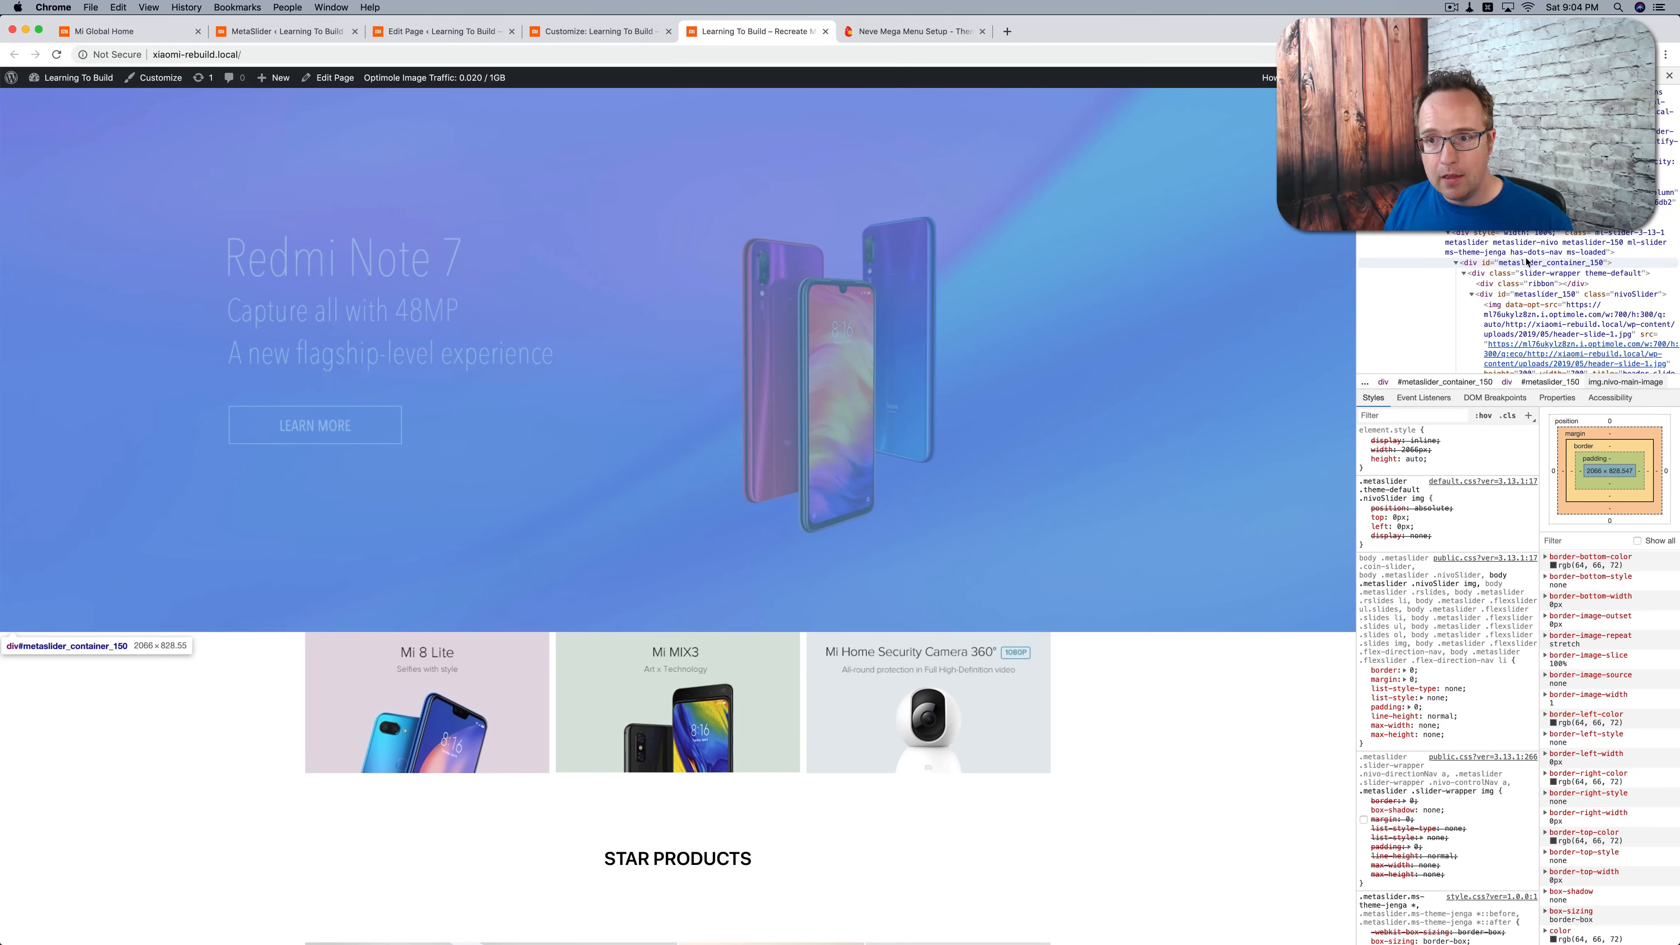
{"action": "left_click", "coordinate": [1532, 261]}
{"action": "left_click", "coordinate": [1532, 217]}
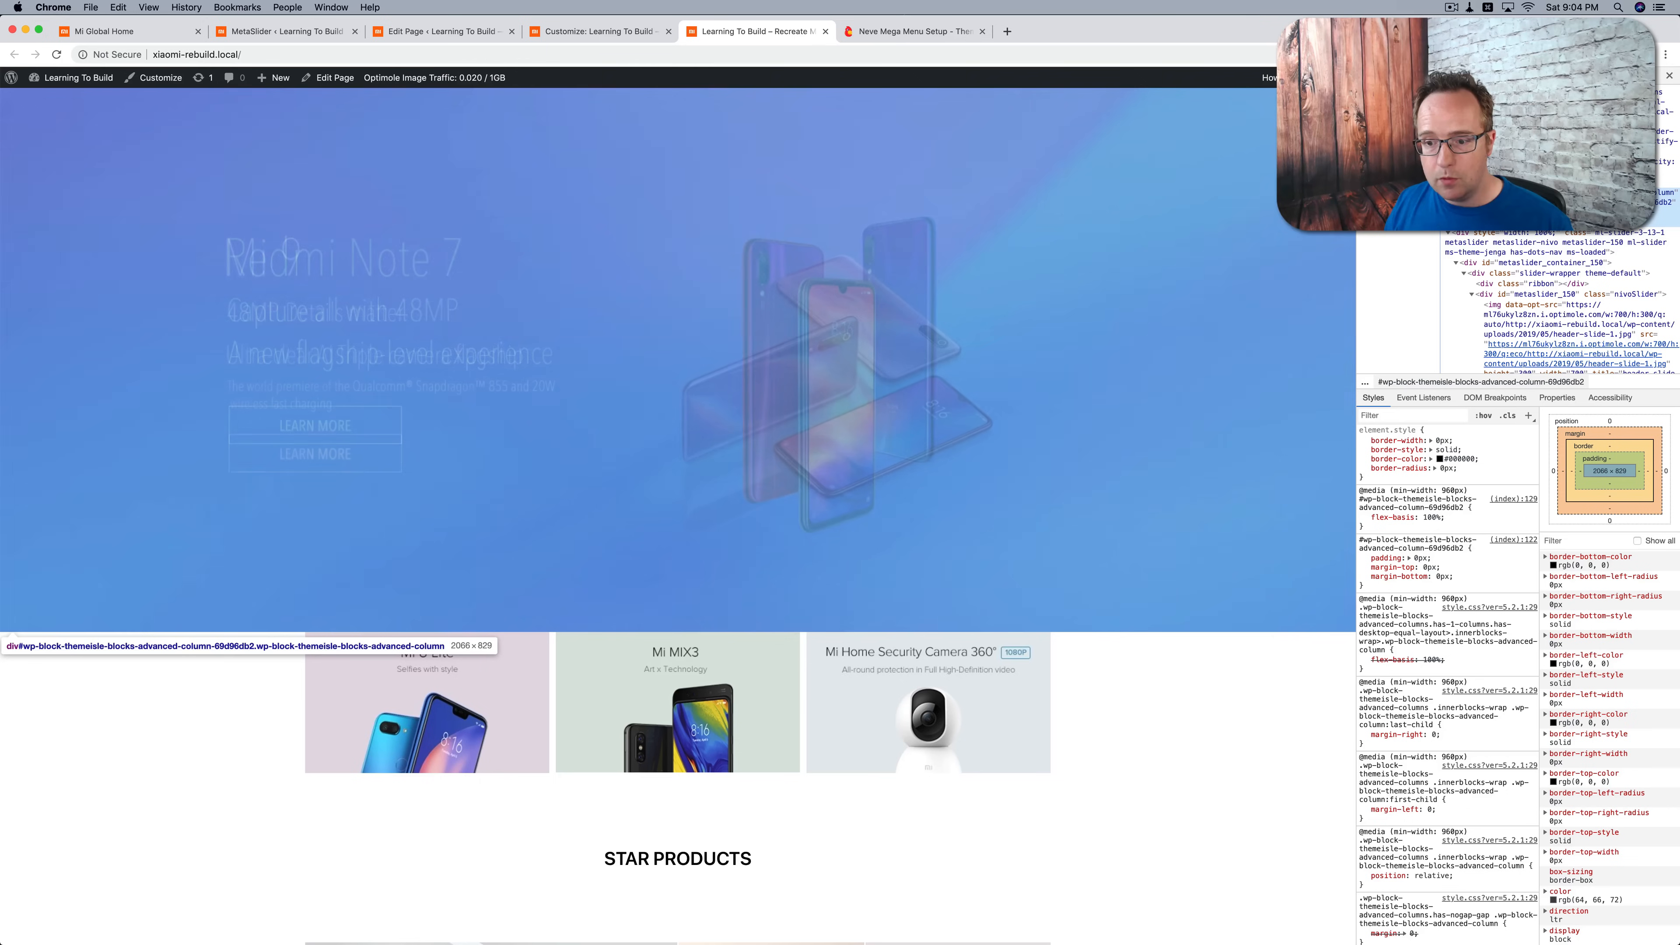
{"action": "left_click", "coordinate": [1514, 141]}
{"action": "scroll", "coordinate": [1514, 152], "scroll_direction": "up", "scroll_amount": 3}
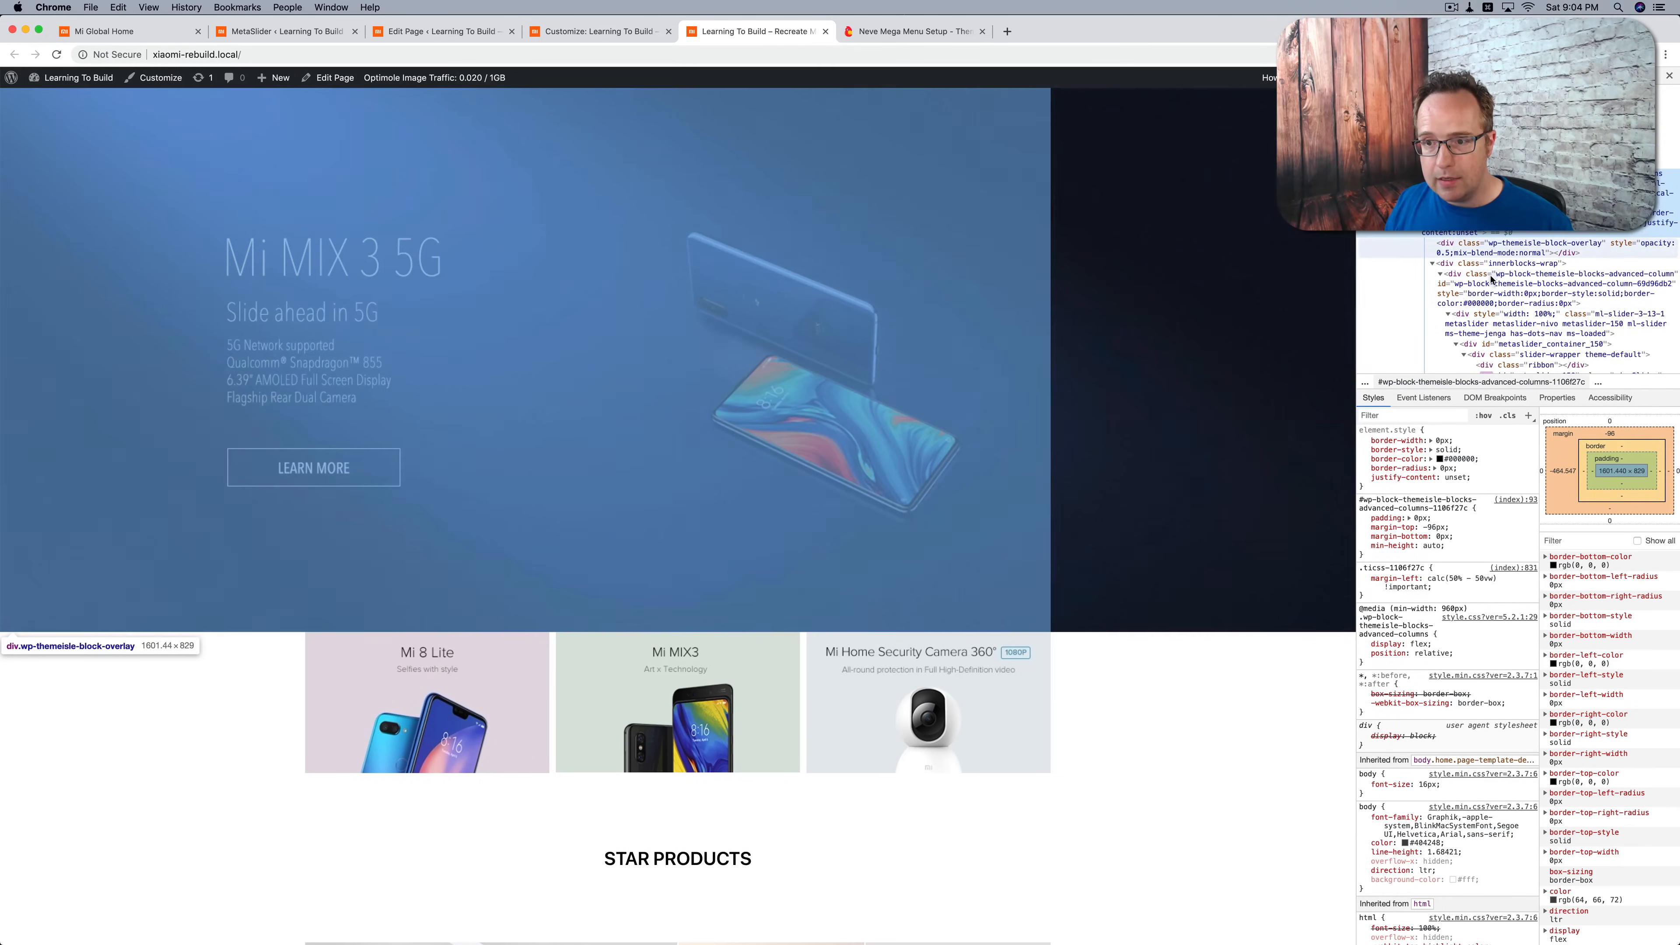
{"action": "left_click", "coordinate": [1522, 291]}
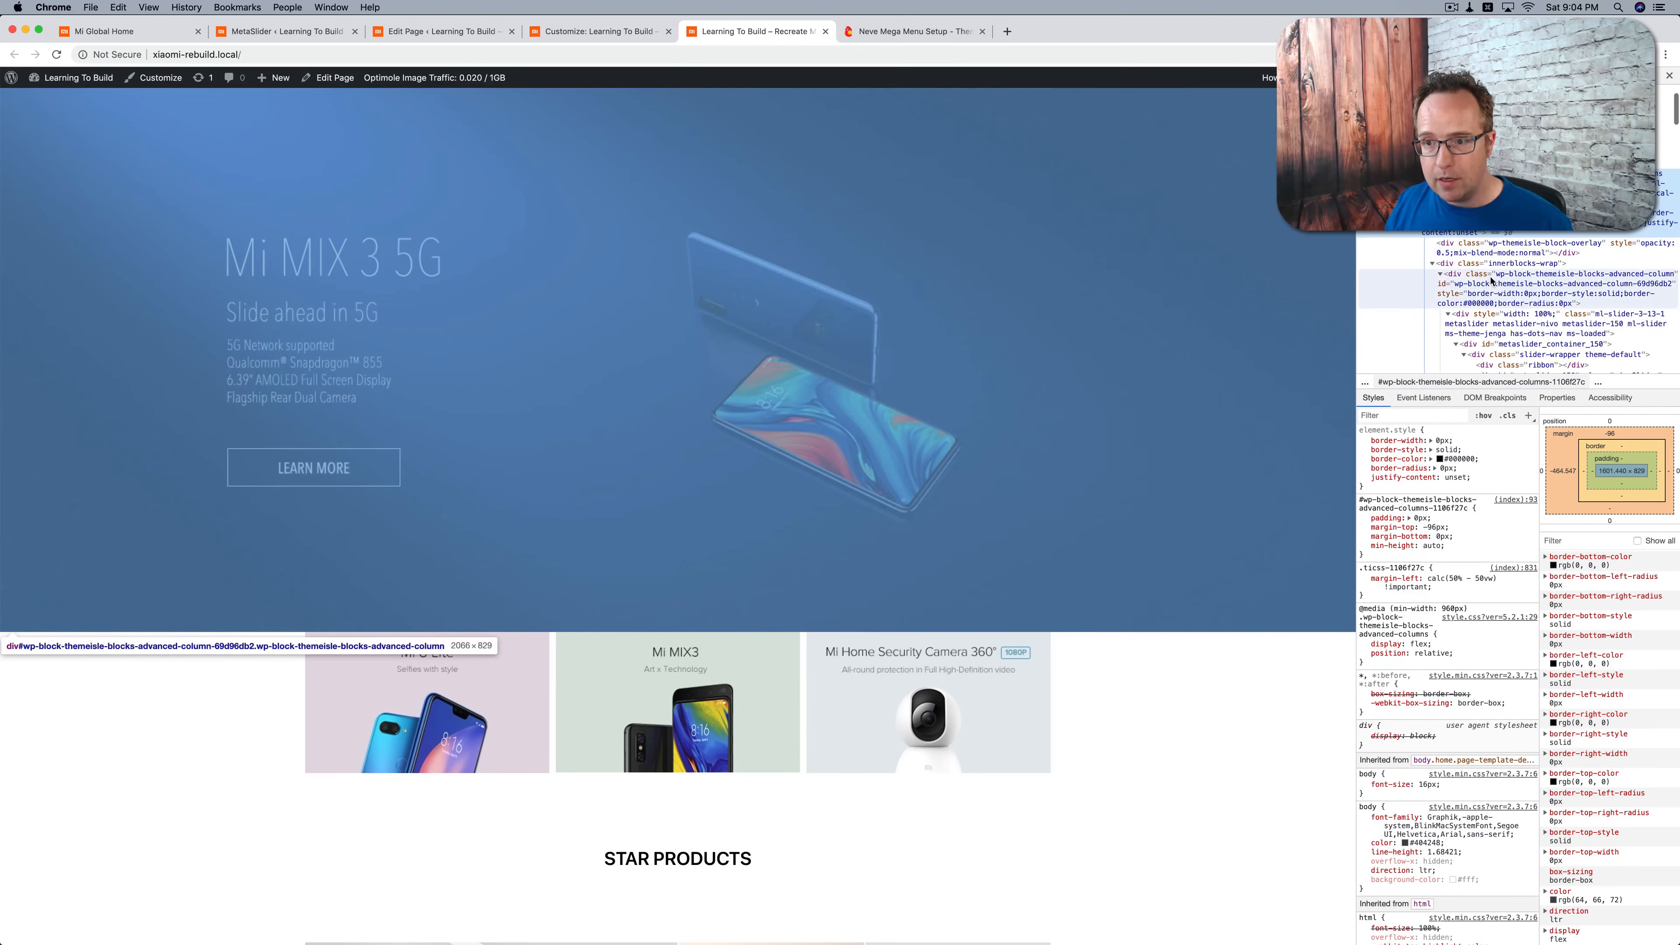
{"action": "scroll", "coordinate": [1501, 265], "scroll_direction": "down", "scroll_amount": 1}
{"action": "left_click", "coordinate": [1496, 245]}
{"action": "left_click", "coordinate": [1495, 233]}
Step: Try other margin-top values on the outer slider section in the inspector, between 1px and -39px, to compare its overlap with the header
{"action": "left_click", "coordinate": [1432, 527]}
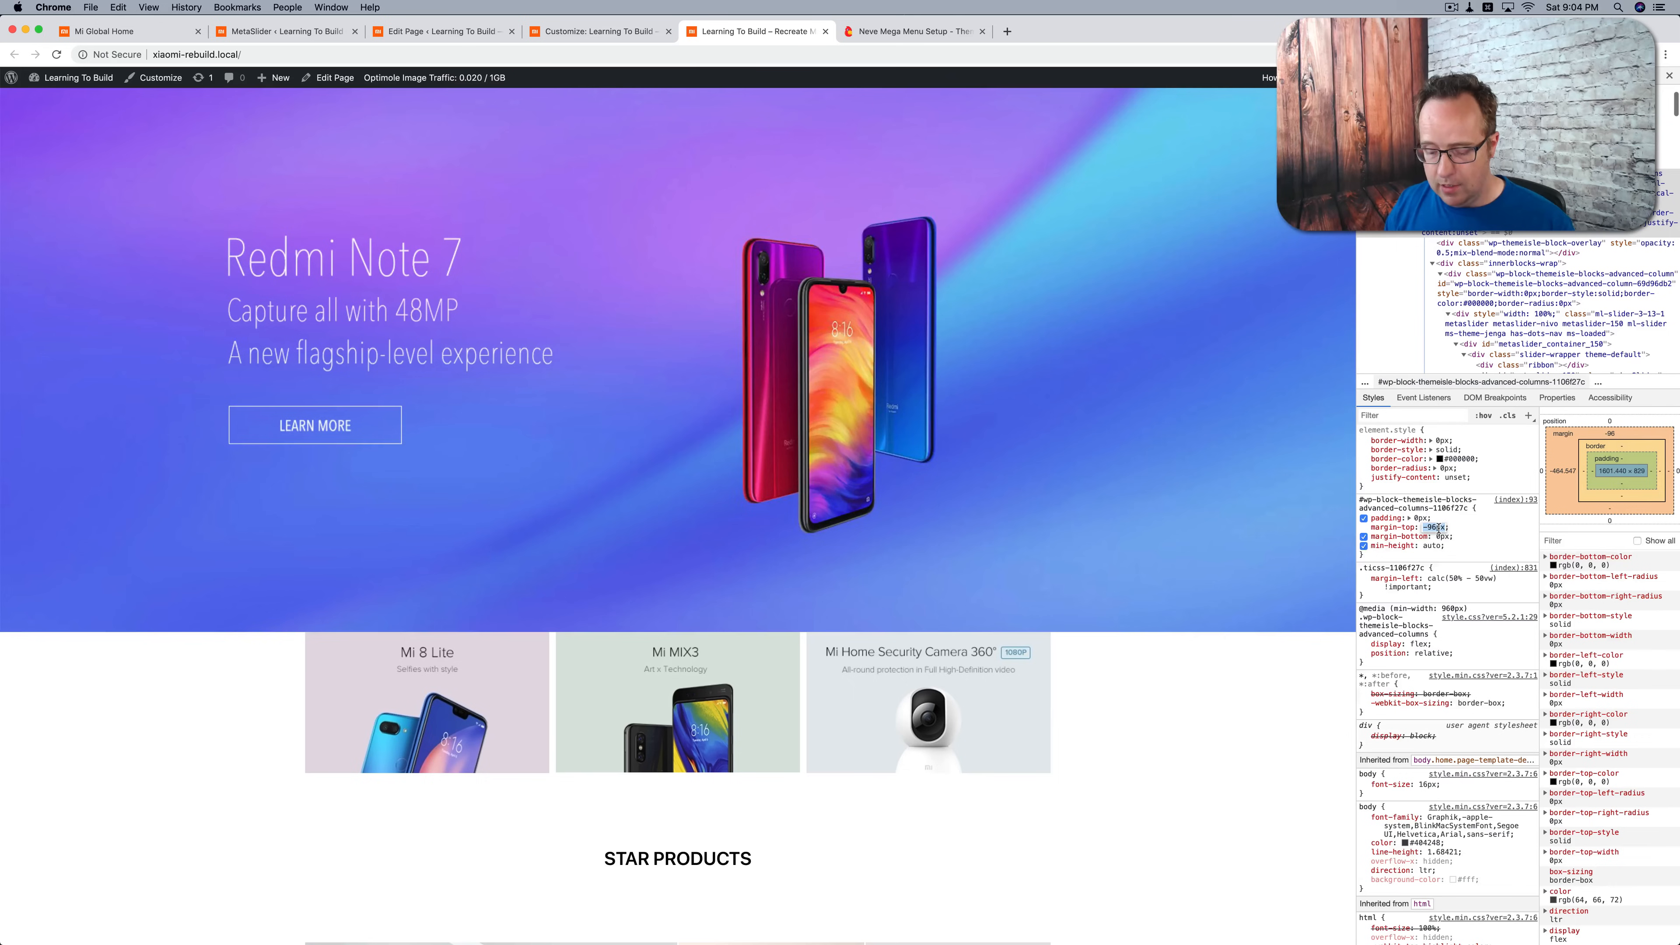
{"action": "key", "text": "Down"}
{"action": "key", "text": "Down"}
{"action": "key", "text": "Down"}
{"action": "key", "text": "shift+Up"}
{"action": "key", "text": "shift+Up"}
{"action": "key", "text": "shift+Up"}
{"action": "key", "text": "shift+Up"}
{"action": "key", "text": "shift+Up"}
{"action": "key", "text": "shift+Up"}
{"action": "key", "text": "shift+Up"}
{"action": "key", "text": "shift+Up"}
{"action": "key", "text": "shift+Up"}
{"action": "key", "text": "shift+Up"}
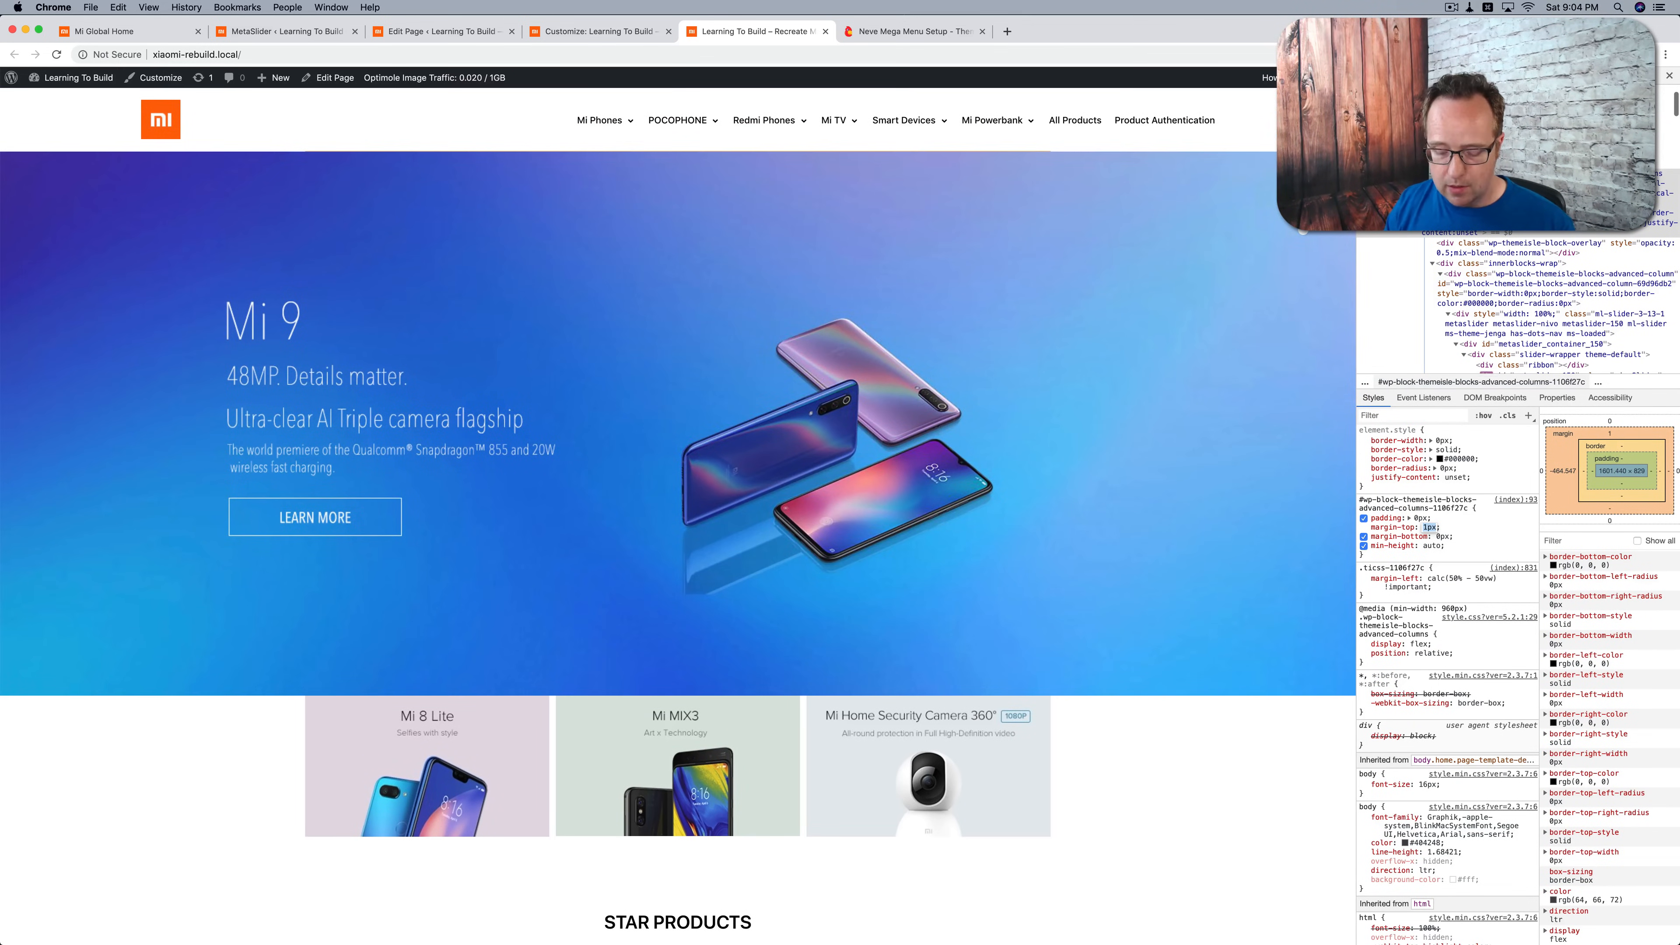
{"action": "key", "text": "shift+Down"}
{"action": "key", "text": "shift+Down"}
{"action": "key", "text": "shift+Down"}
{"action": "key", "text": "shift+Down"}
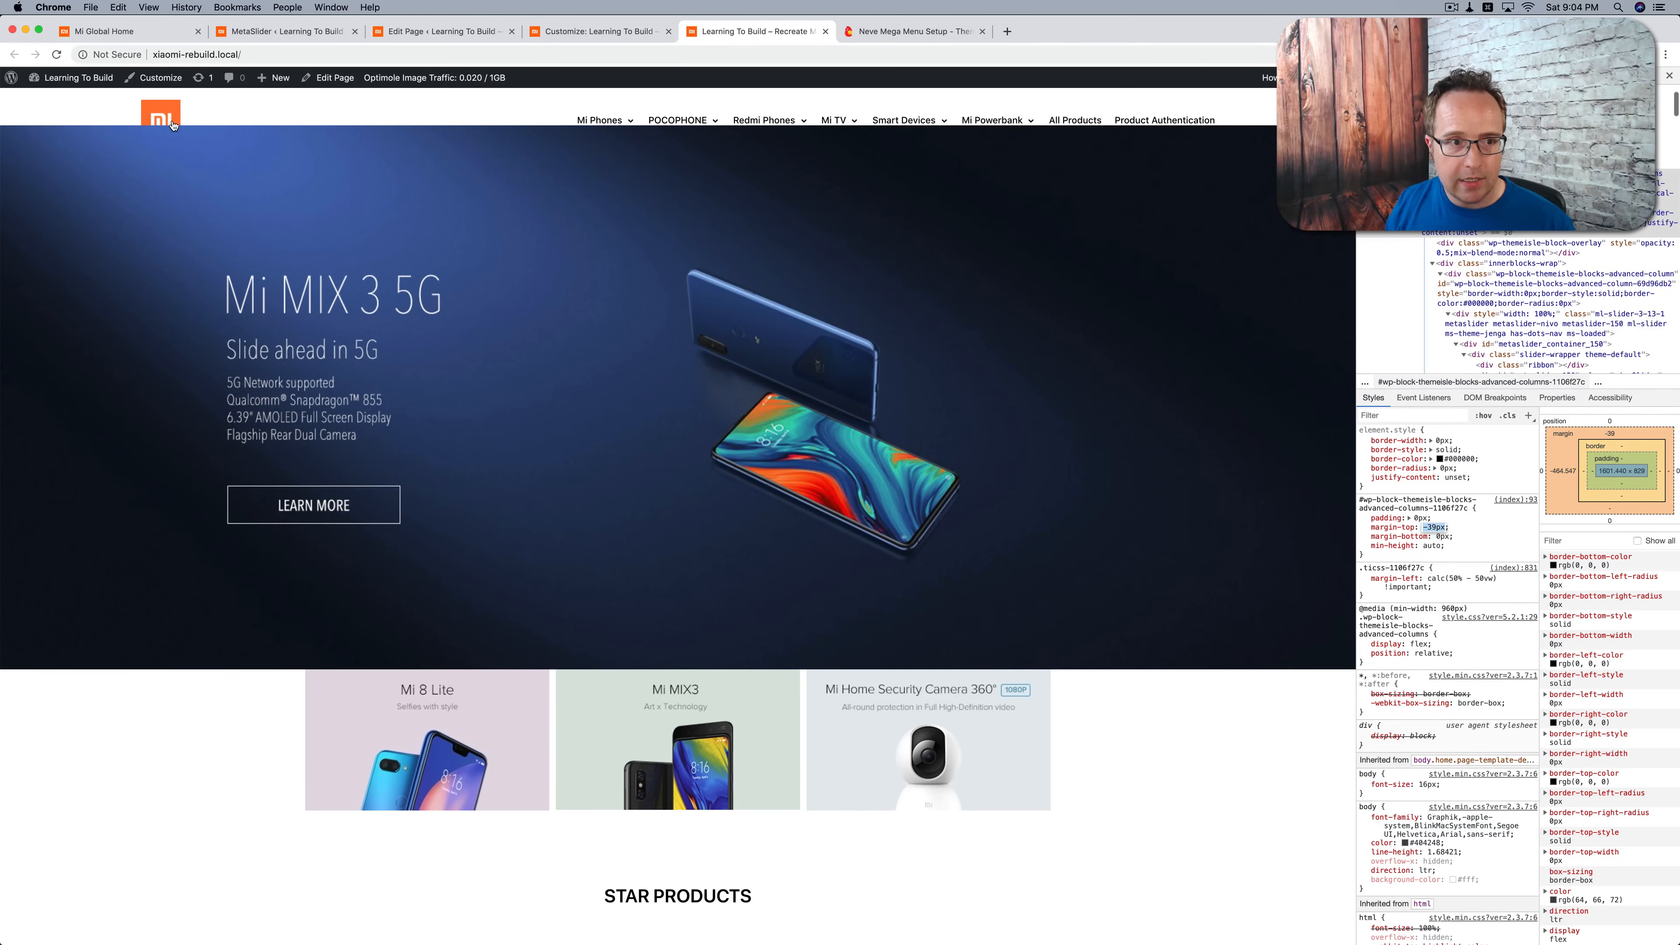
Step: Inspect the site header, select the header.header element and test a z-index of 1 on it in the inspector
{"action": "right_click", "coordinate": [327, 106]}
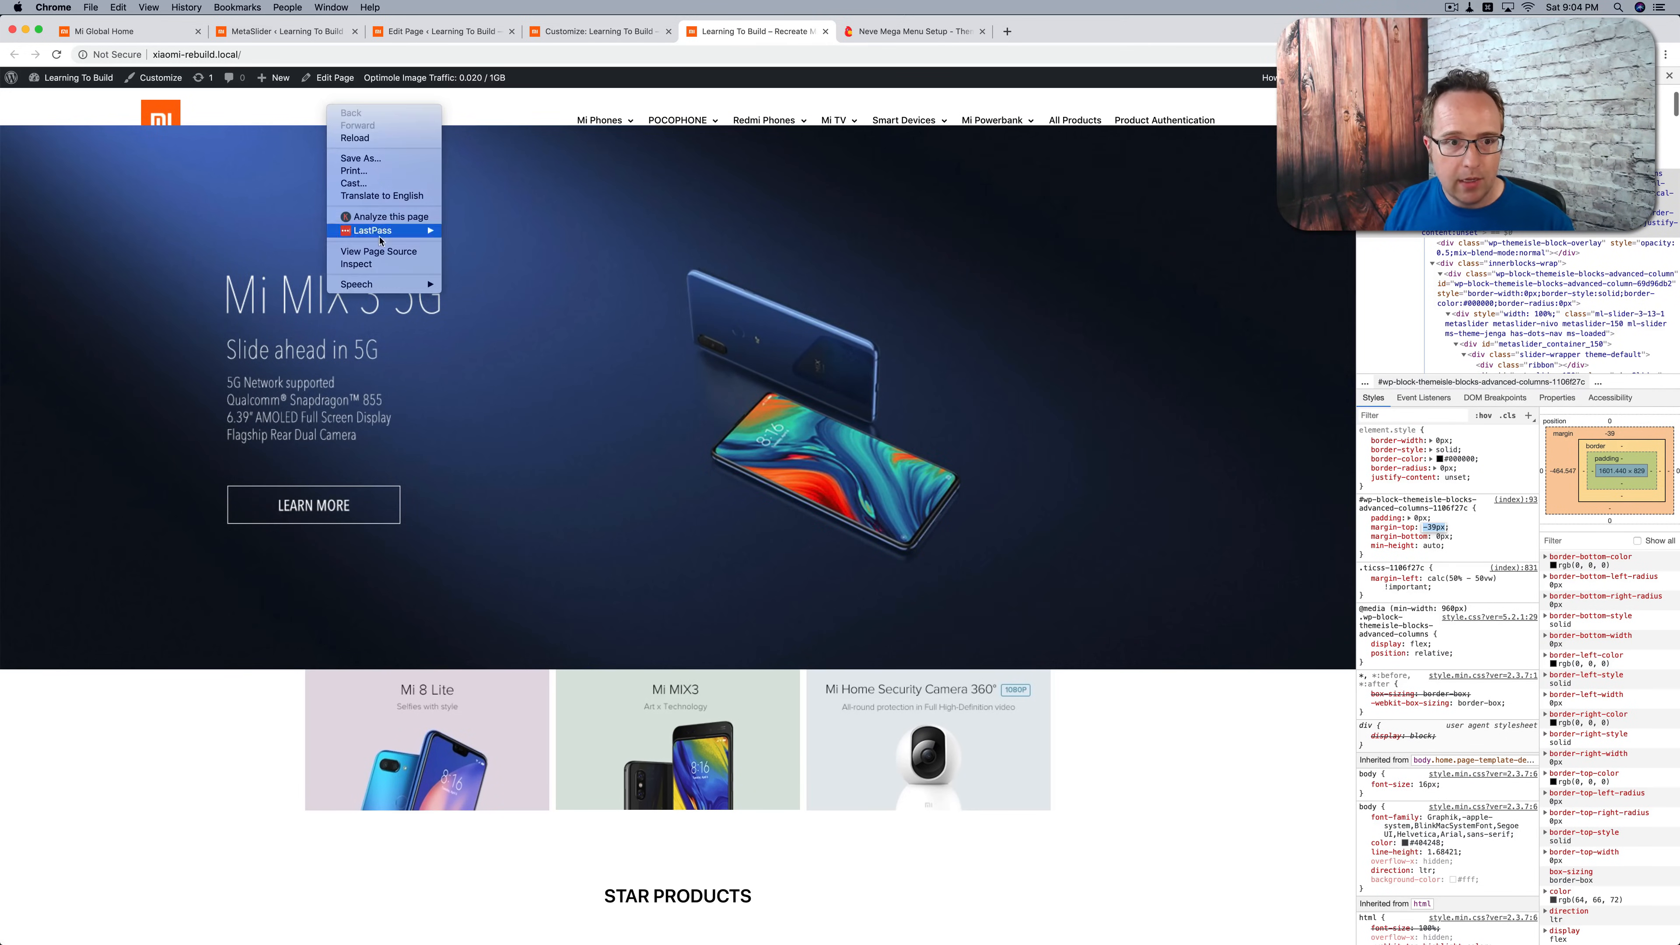
{"action": "left_click", "coordinate": [357, 263]}
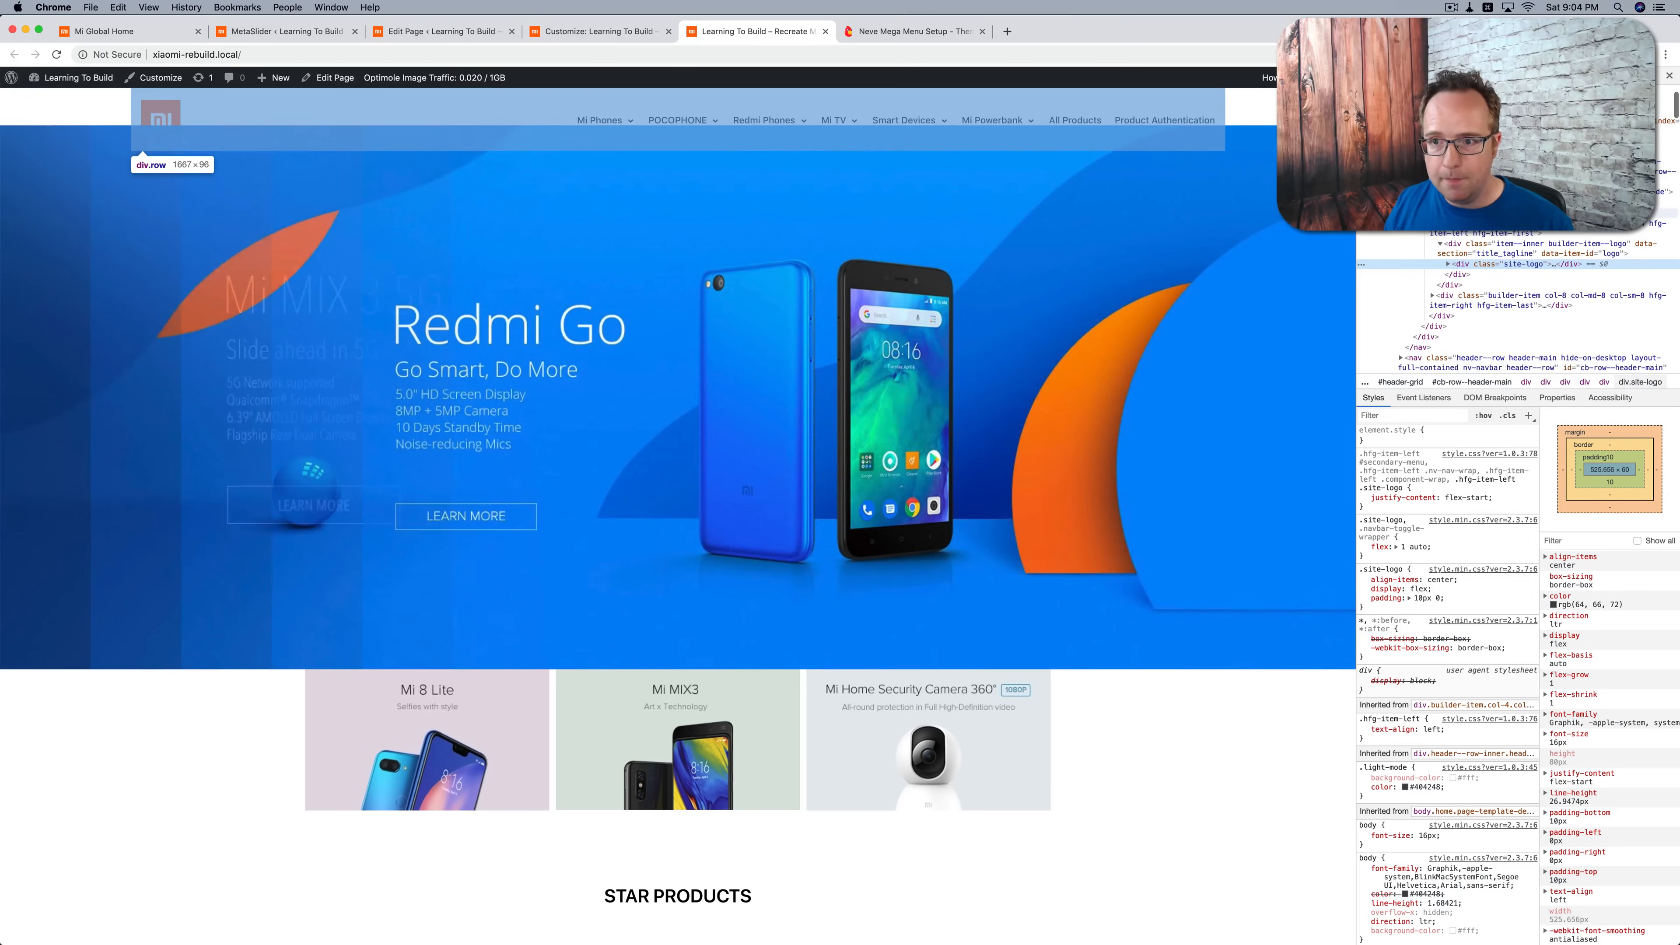
{"action": "scroll", "coordinate": [1521, 212], "scroll_direction": "up", "scroll_amount": 2}
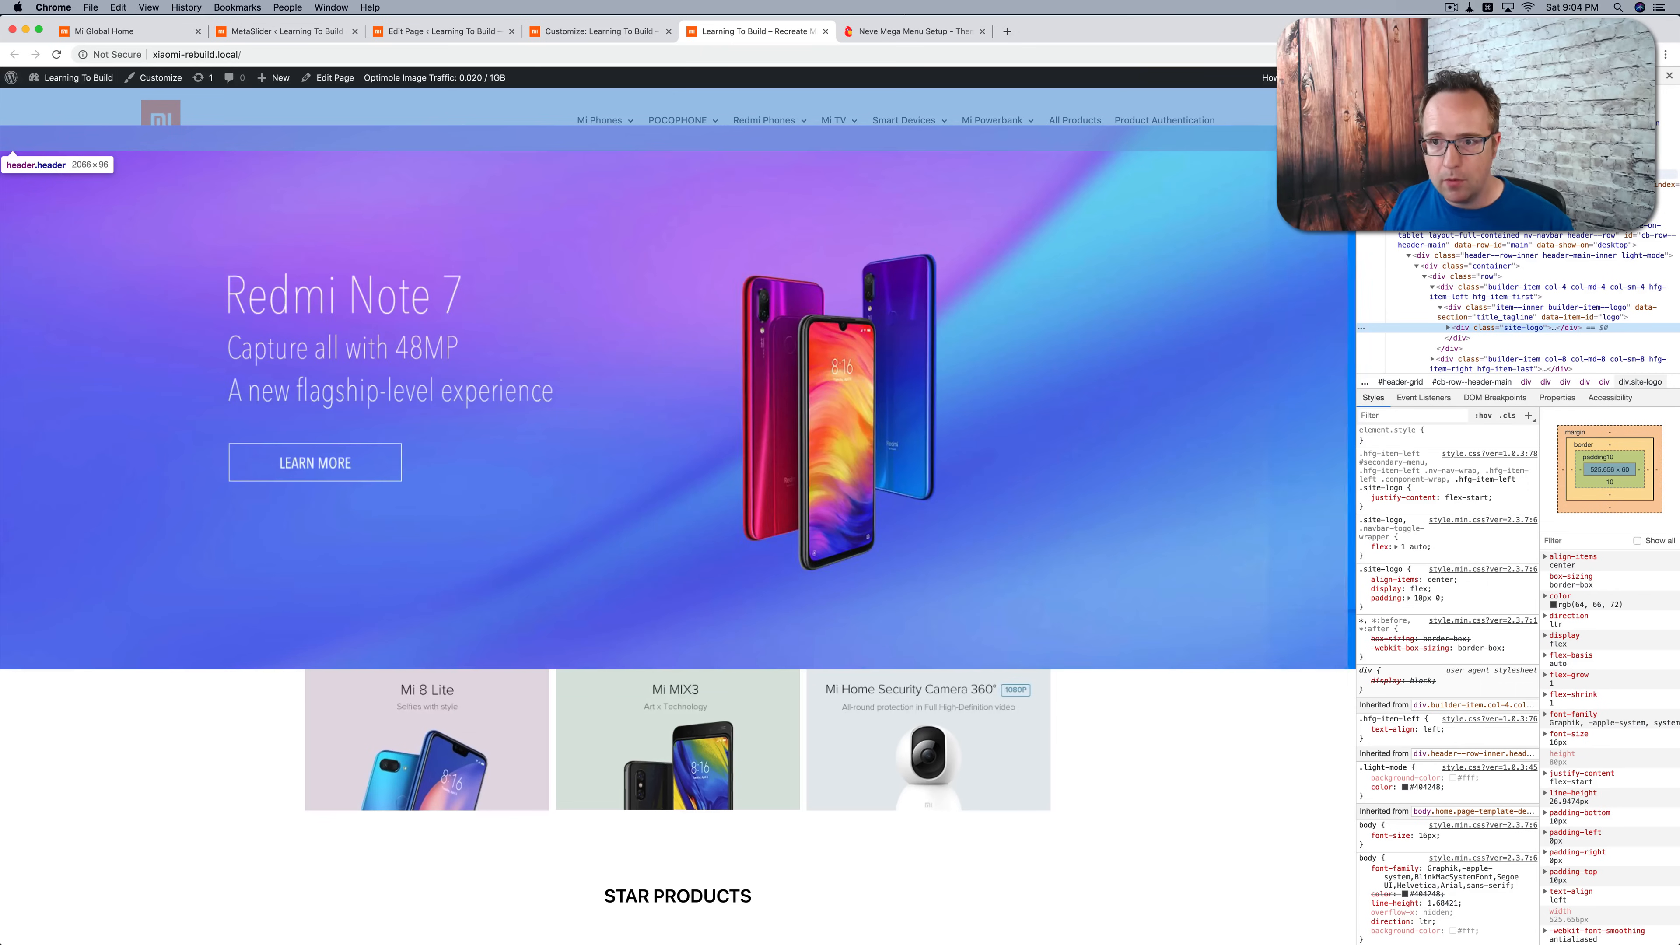
{"action": "left_click", "coordinate": [1462, 174]}
{"action": "left_click", "coordinate": [1442, 440]}
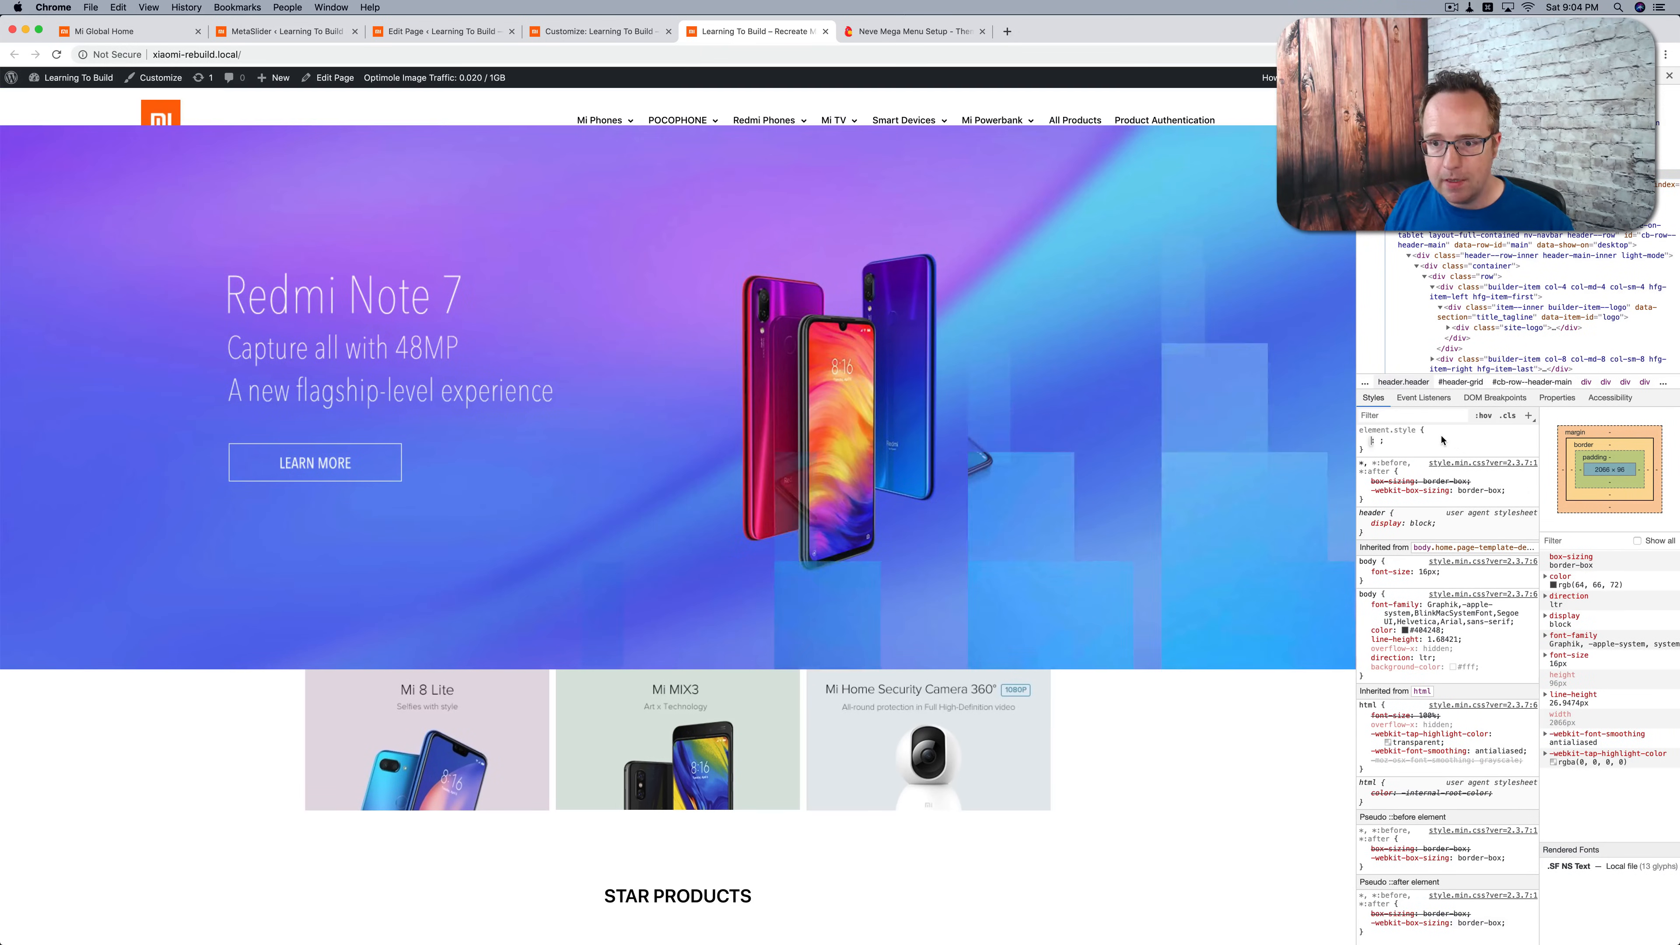
{"action": "type", "text": "z-index"}
{"action": "key", "text": "Tab"}
{"action": "type", "text": "1"}
{"action": "key", "text": "Return"}
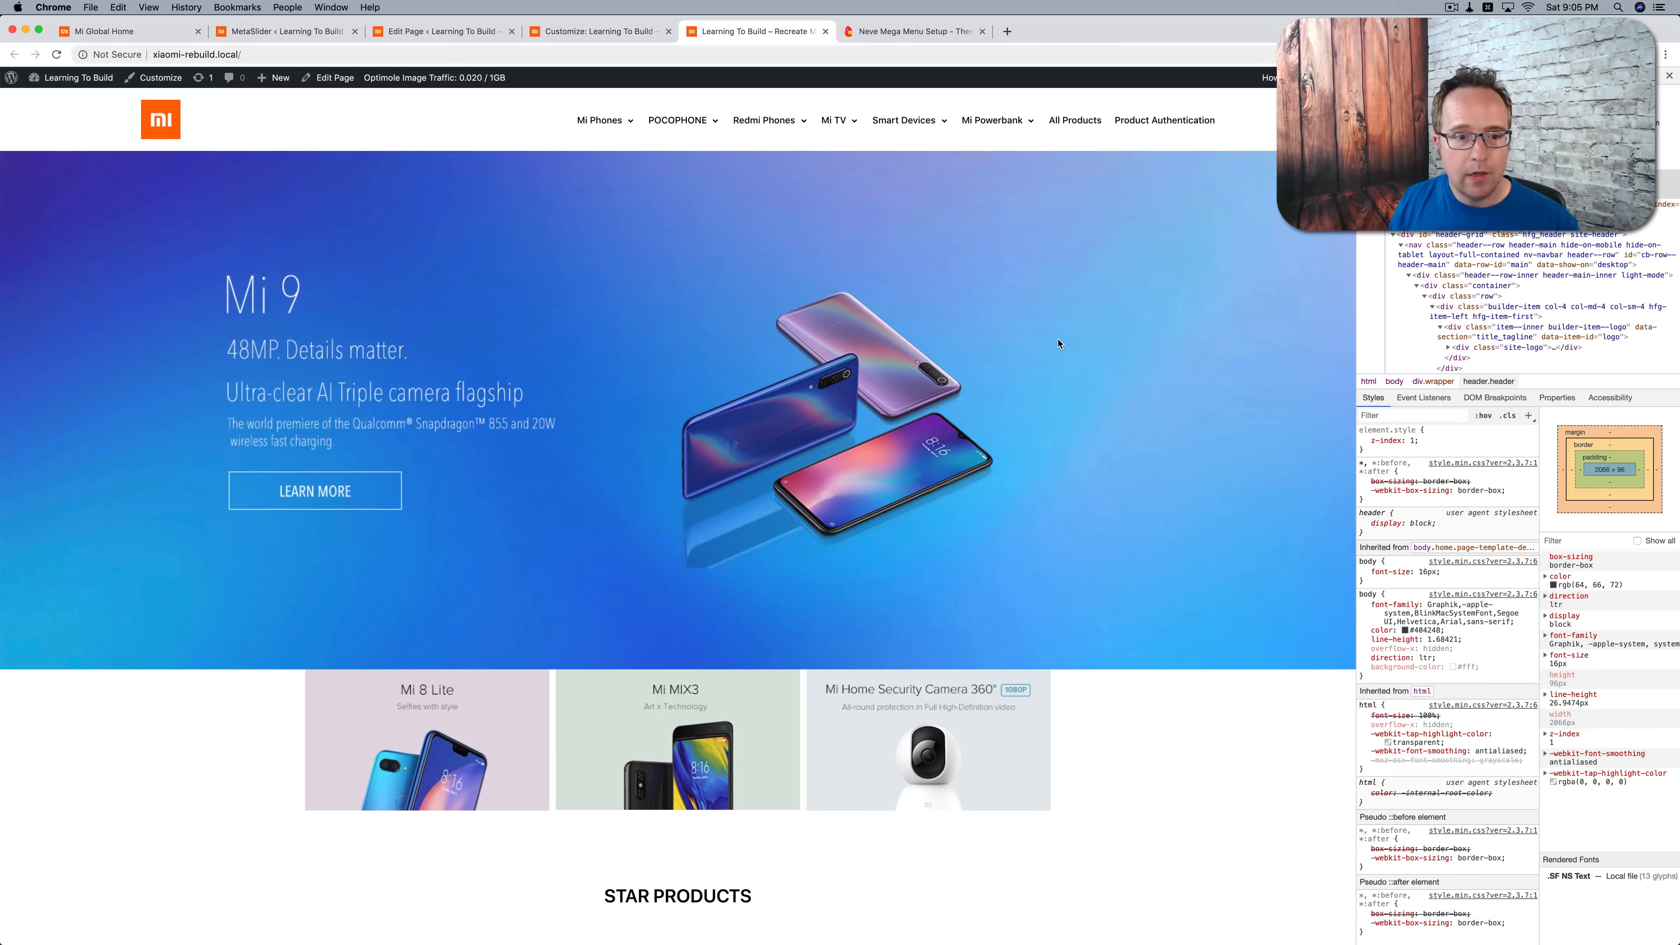
Step: Add .header {z-index:1;} under a "Homepage content styles" comment in the Additional CSS, publish it and reload the live homepage
{"action": "left_click", "coordinate": [564, 41]}
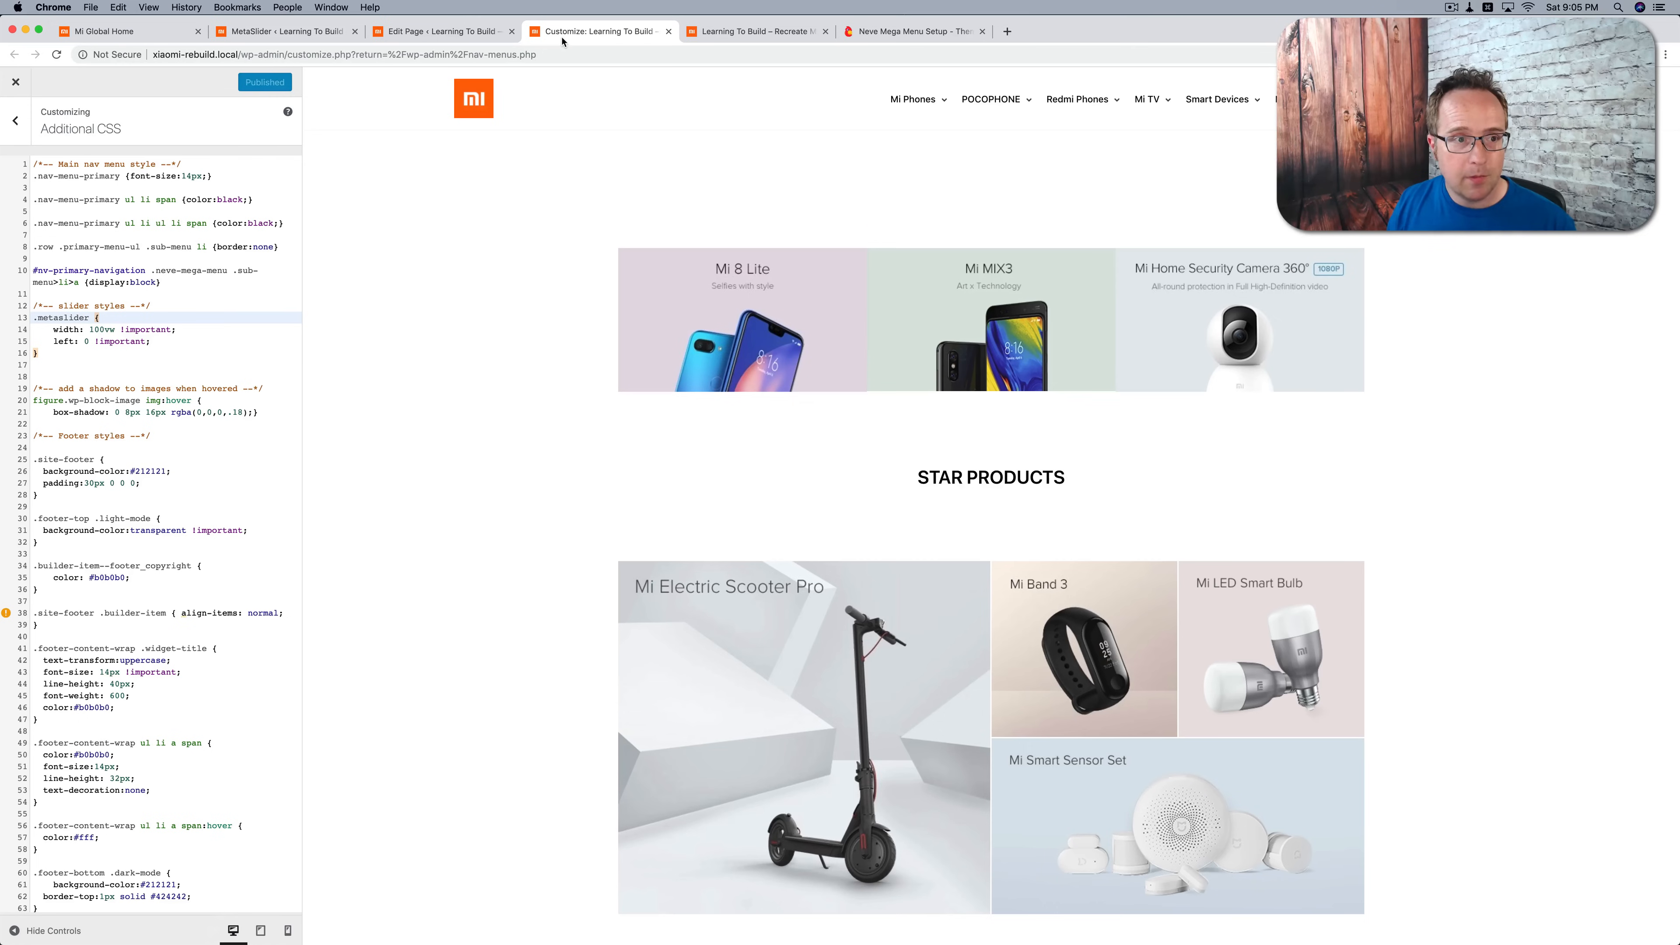
{"action": "left_click", "coordinate": [165, 283]}
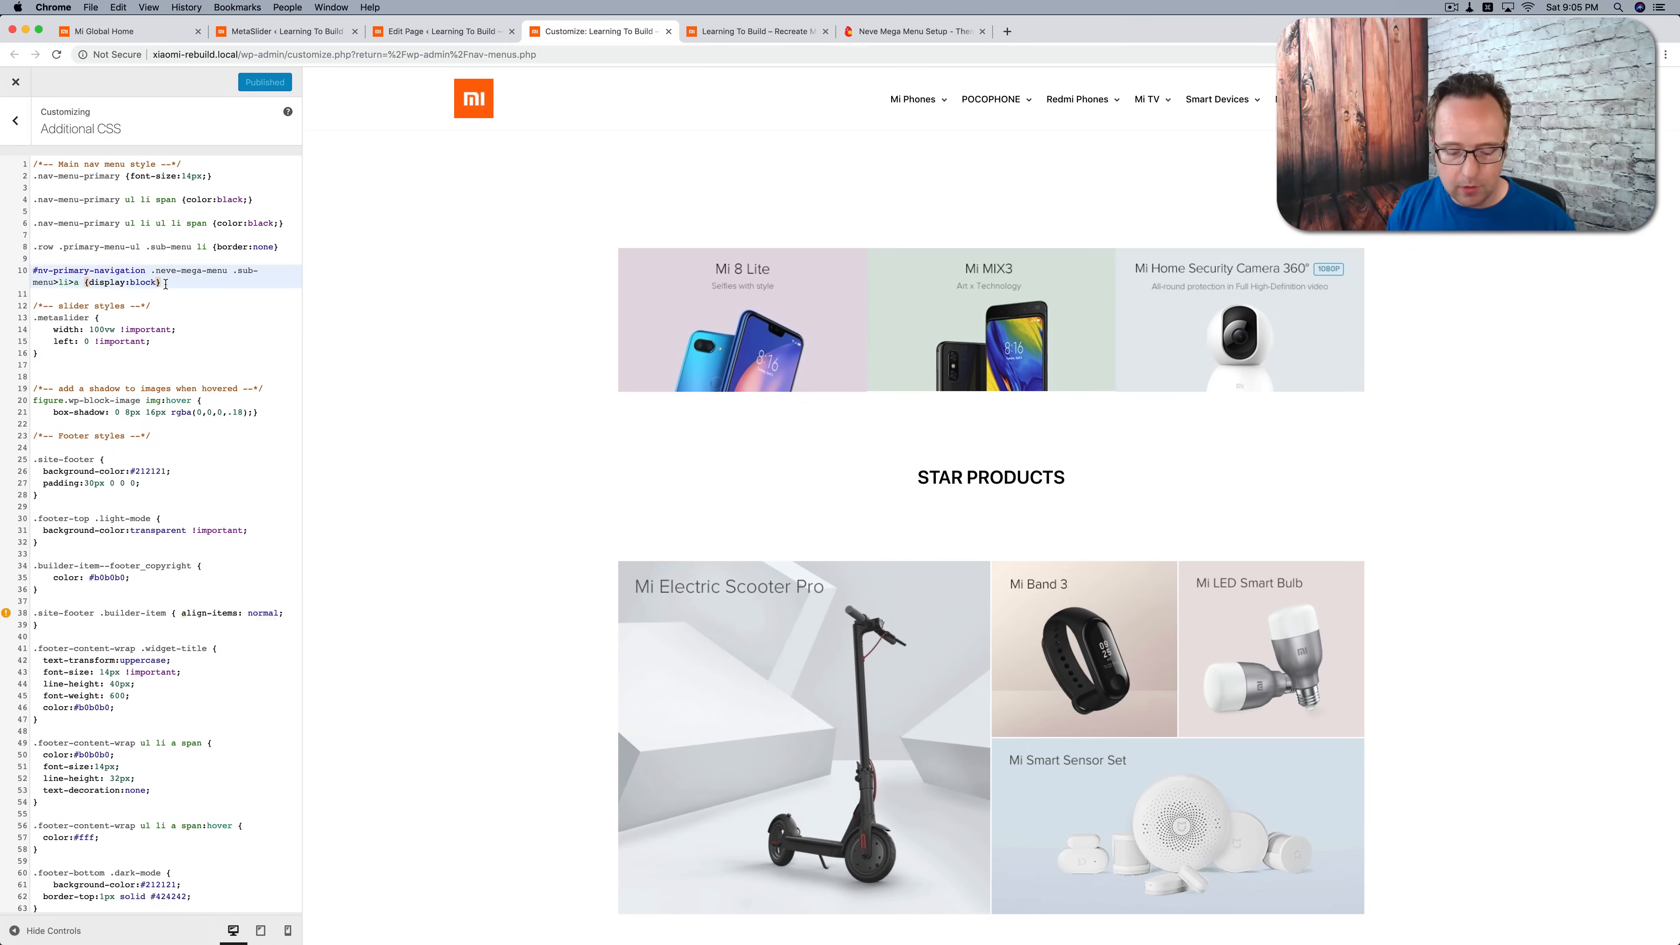
{"action": "type", "text": "/*-- Homepage content styles --*/  .header {z-index:1;}"}
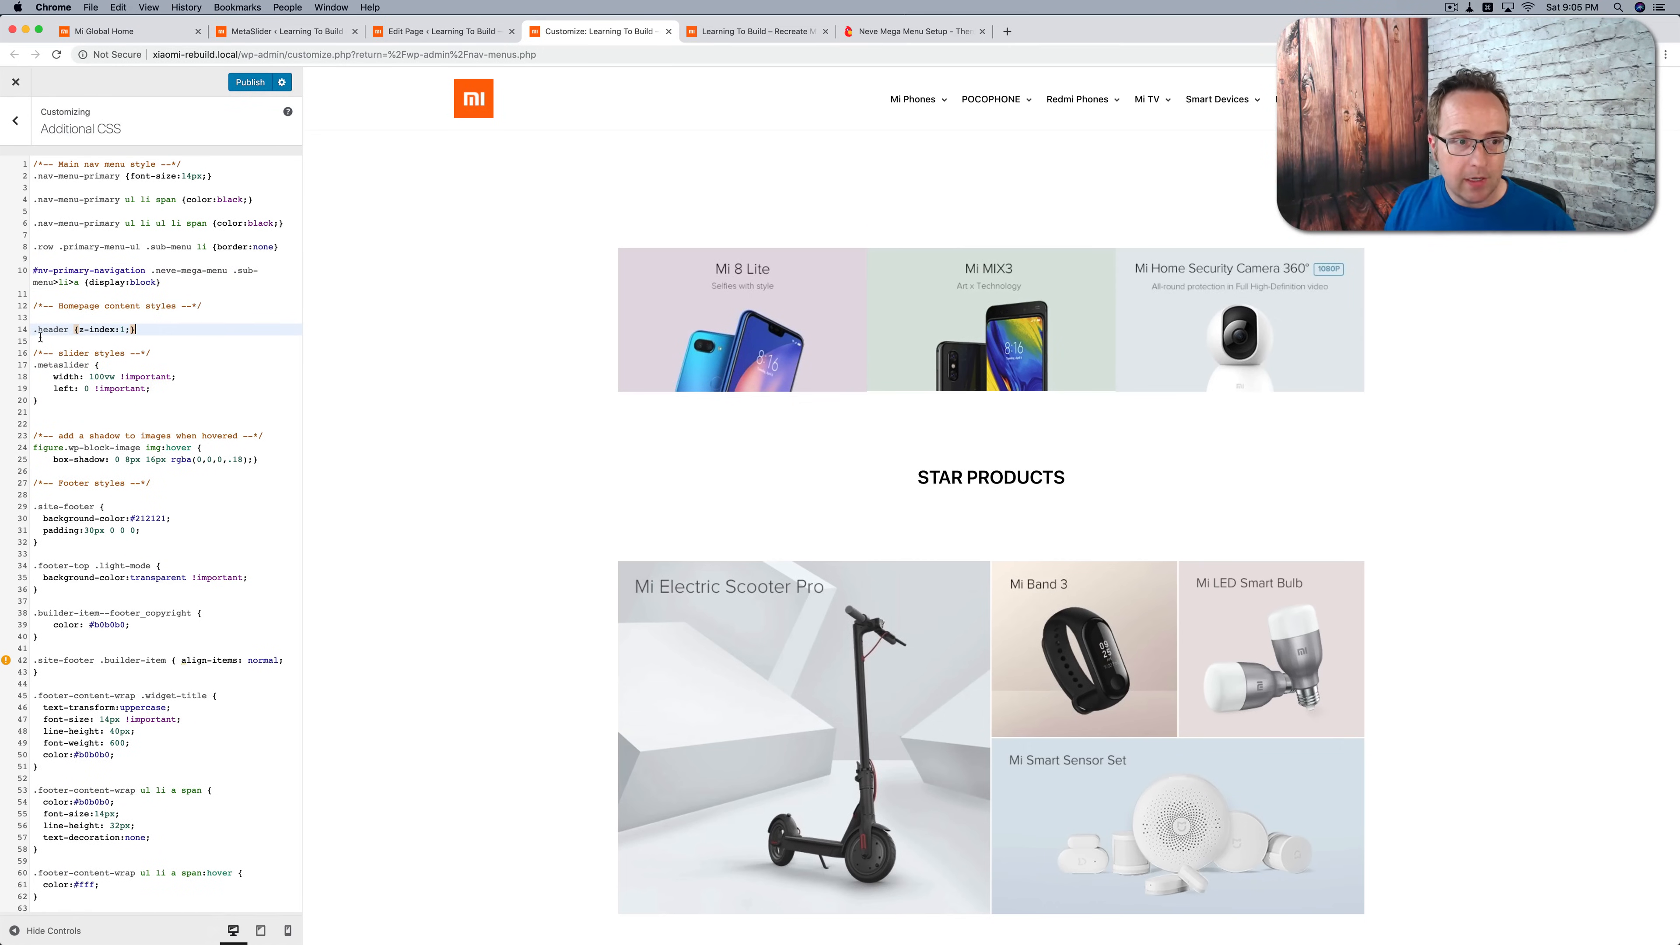
{"action": "left_click_drag", "start_coordinate": [35, 331], "coordinate": [136, 330]}
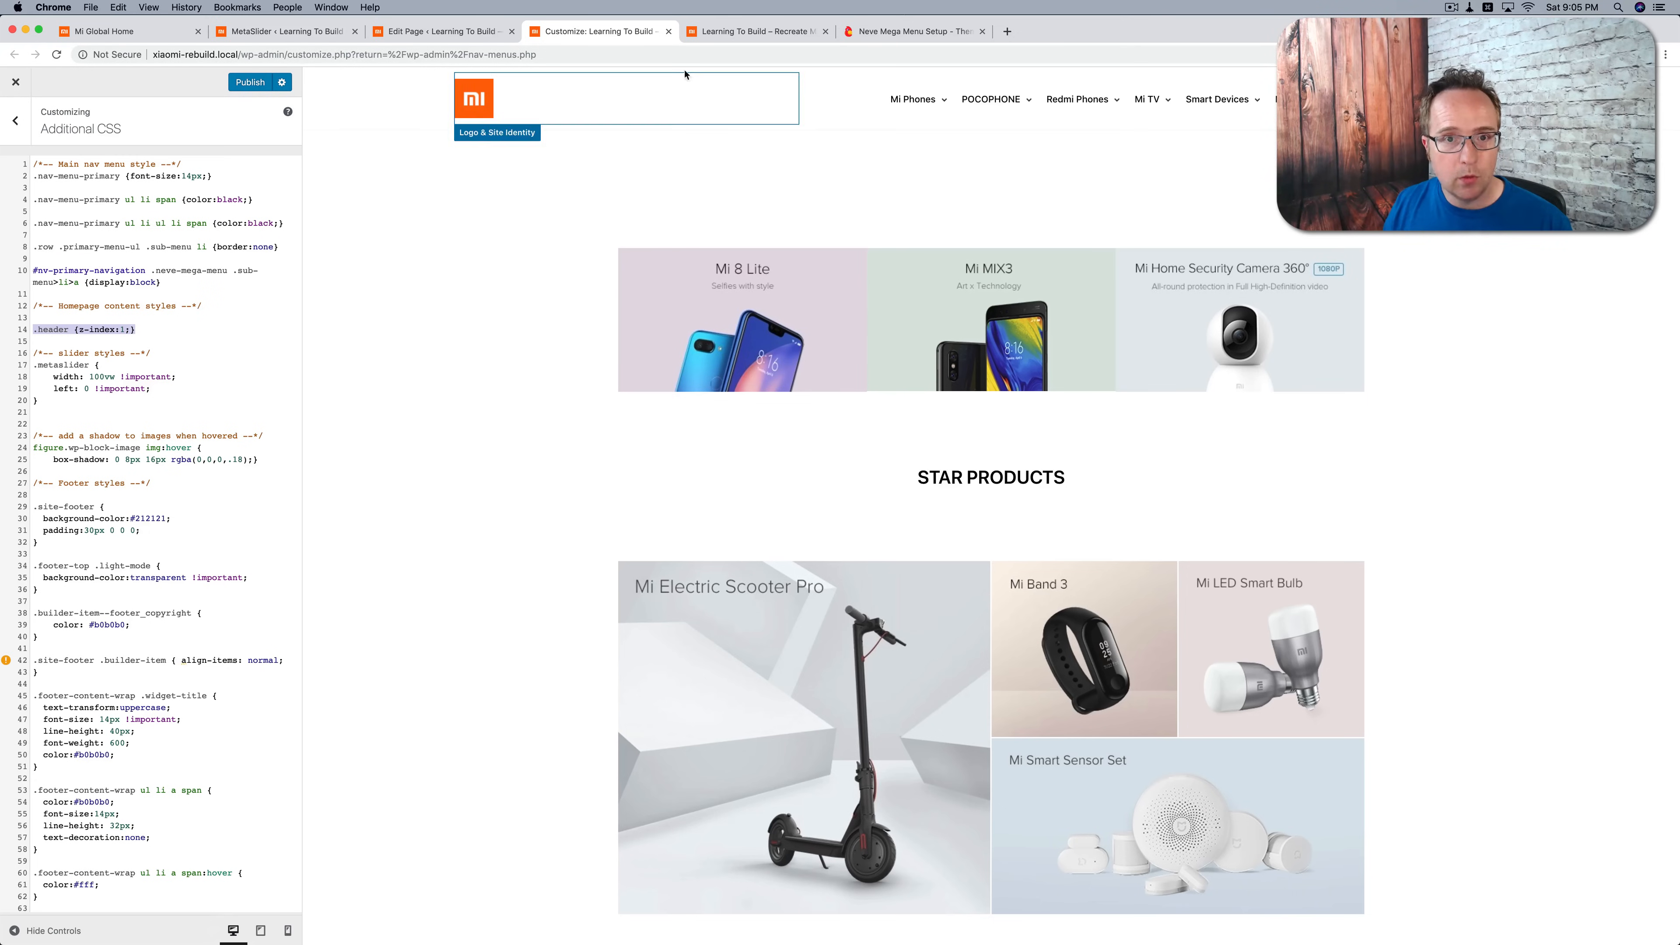
{"action": "left_click", "coordinate": [242, 84]}
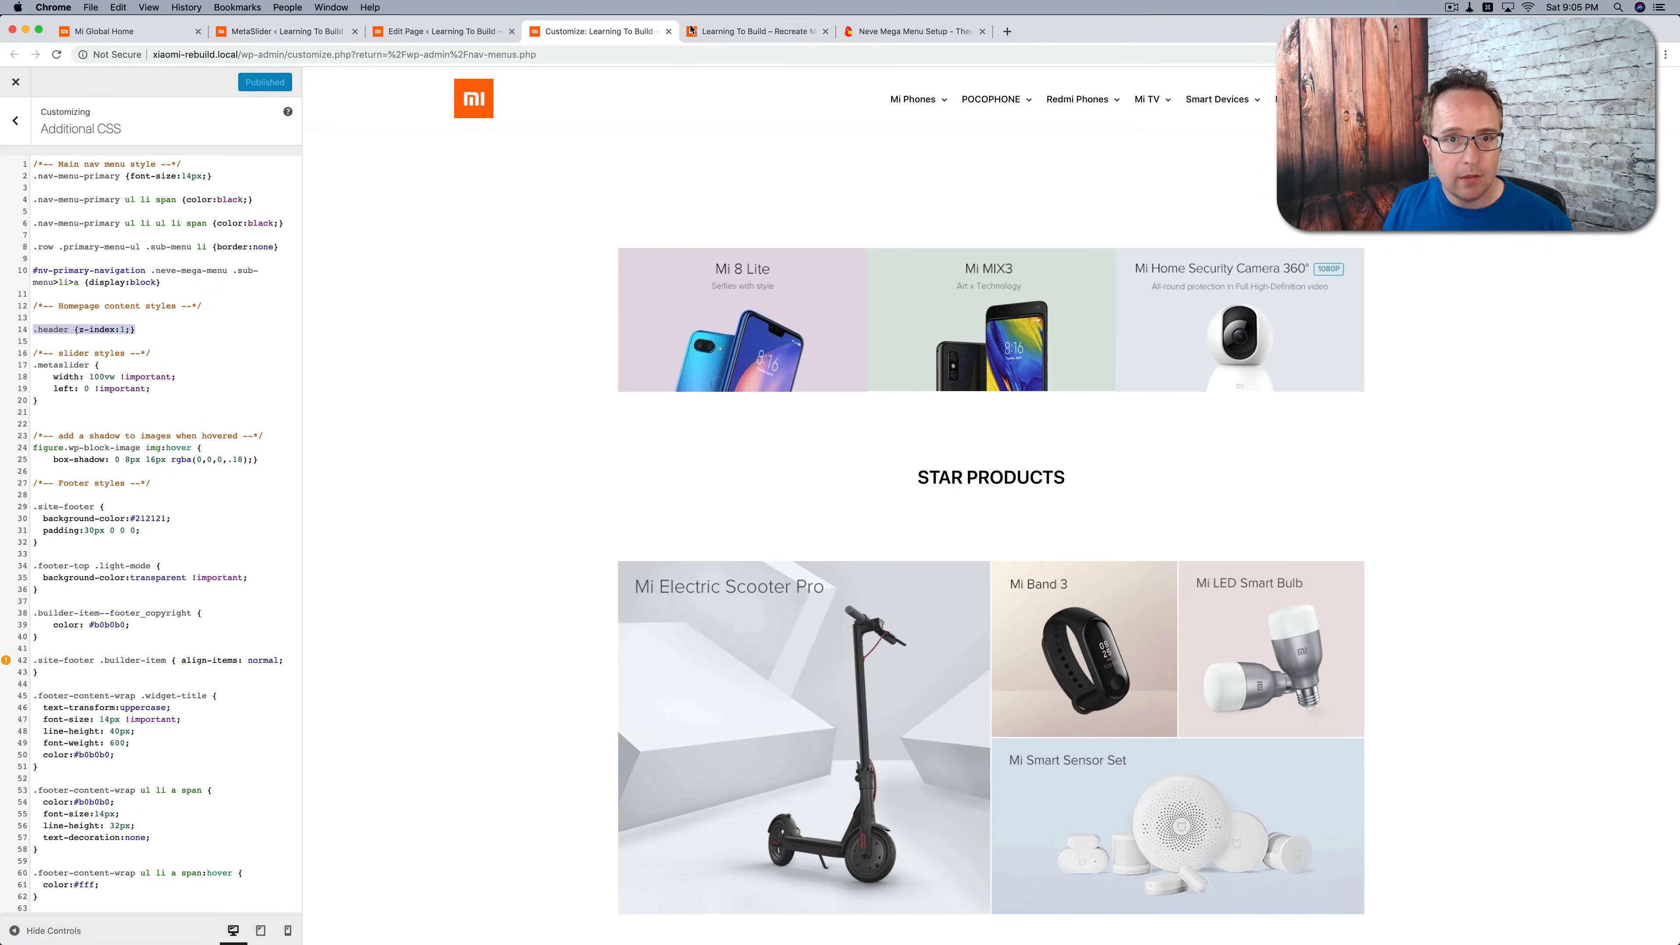
{"action": "left_click", "coordinate": [711, 32]}
{"action": "key", "text": "super+r"}
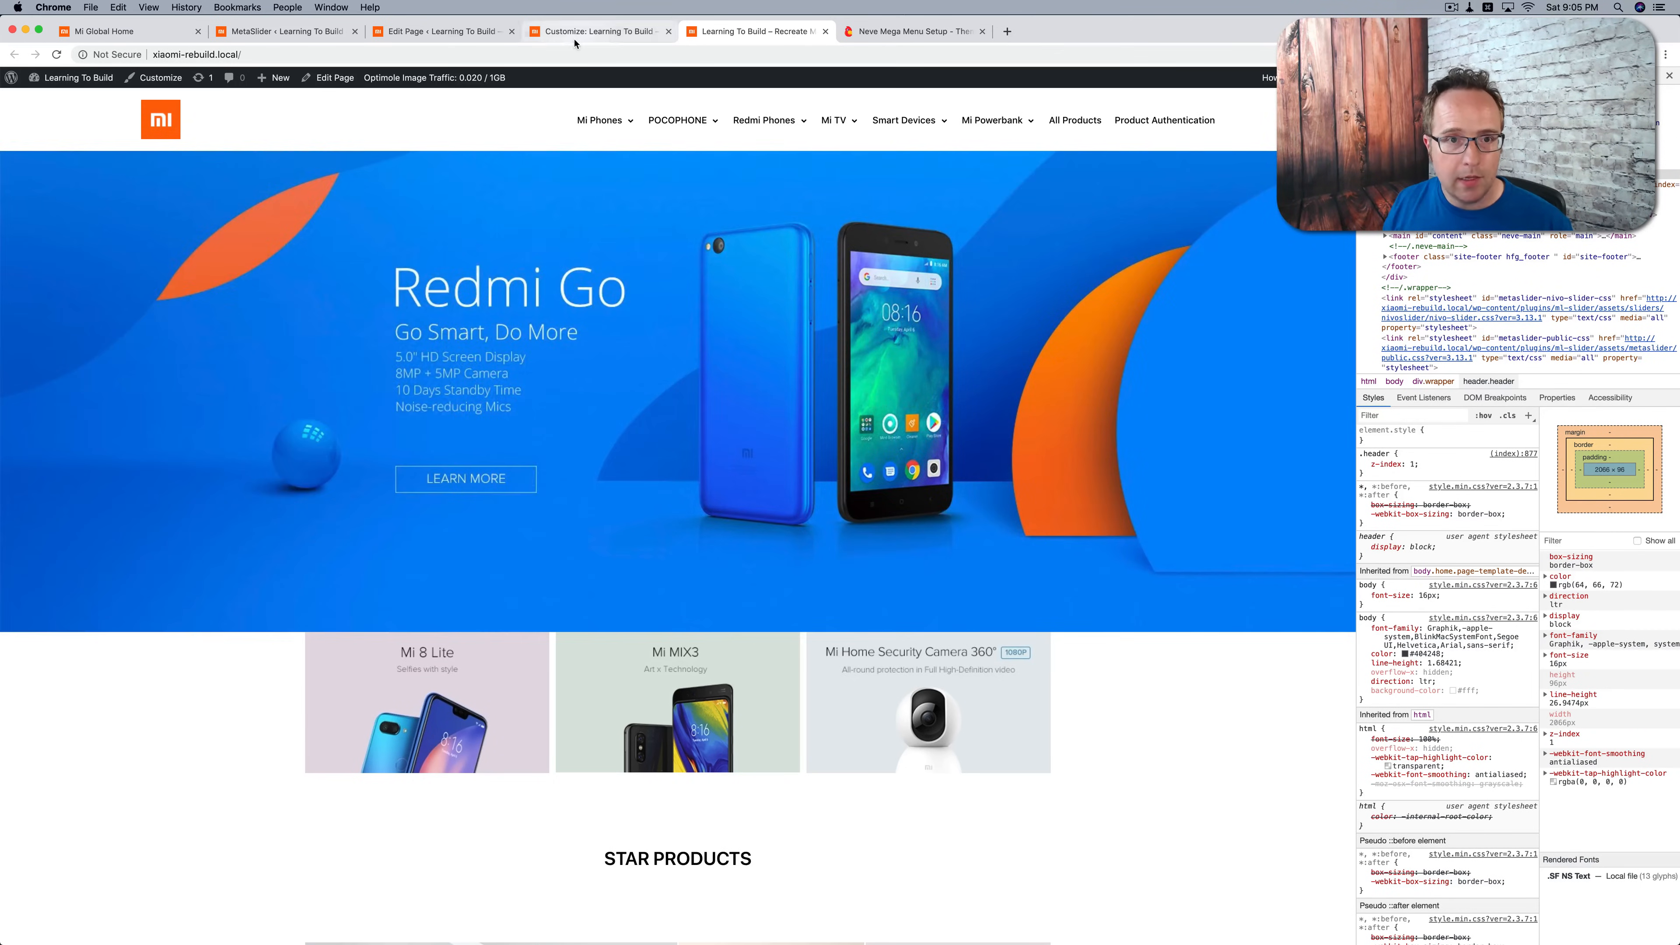
Step: Add a commented CSS rule giving .nv-navbar and .light-mode a transparent background color, publish it and view the live homepage
{"action": "left_click", "coordinate": [595, 31]}
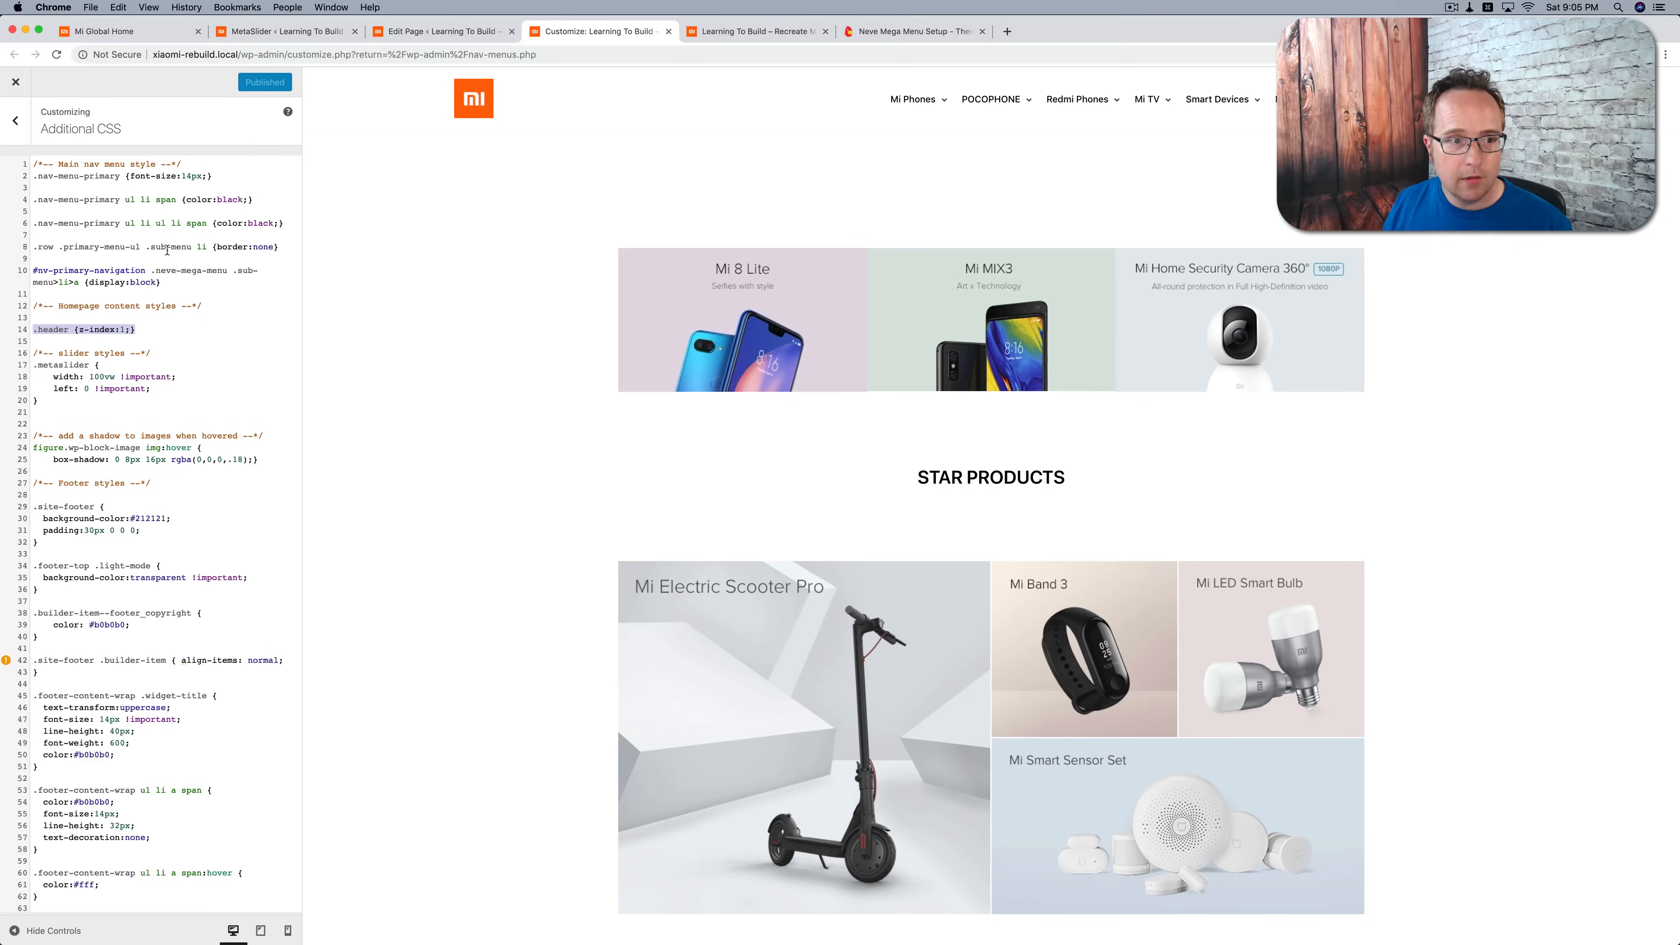
{"action": "left_click", "coordinate": [179, 331]}
{"action": "type", "text": "/*-- Make navigation menu background transparent --*/  .nv-navbar, .light-mode {background-color:transparent;}"}
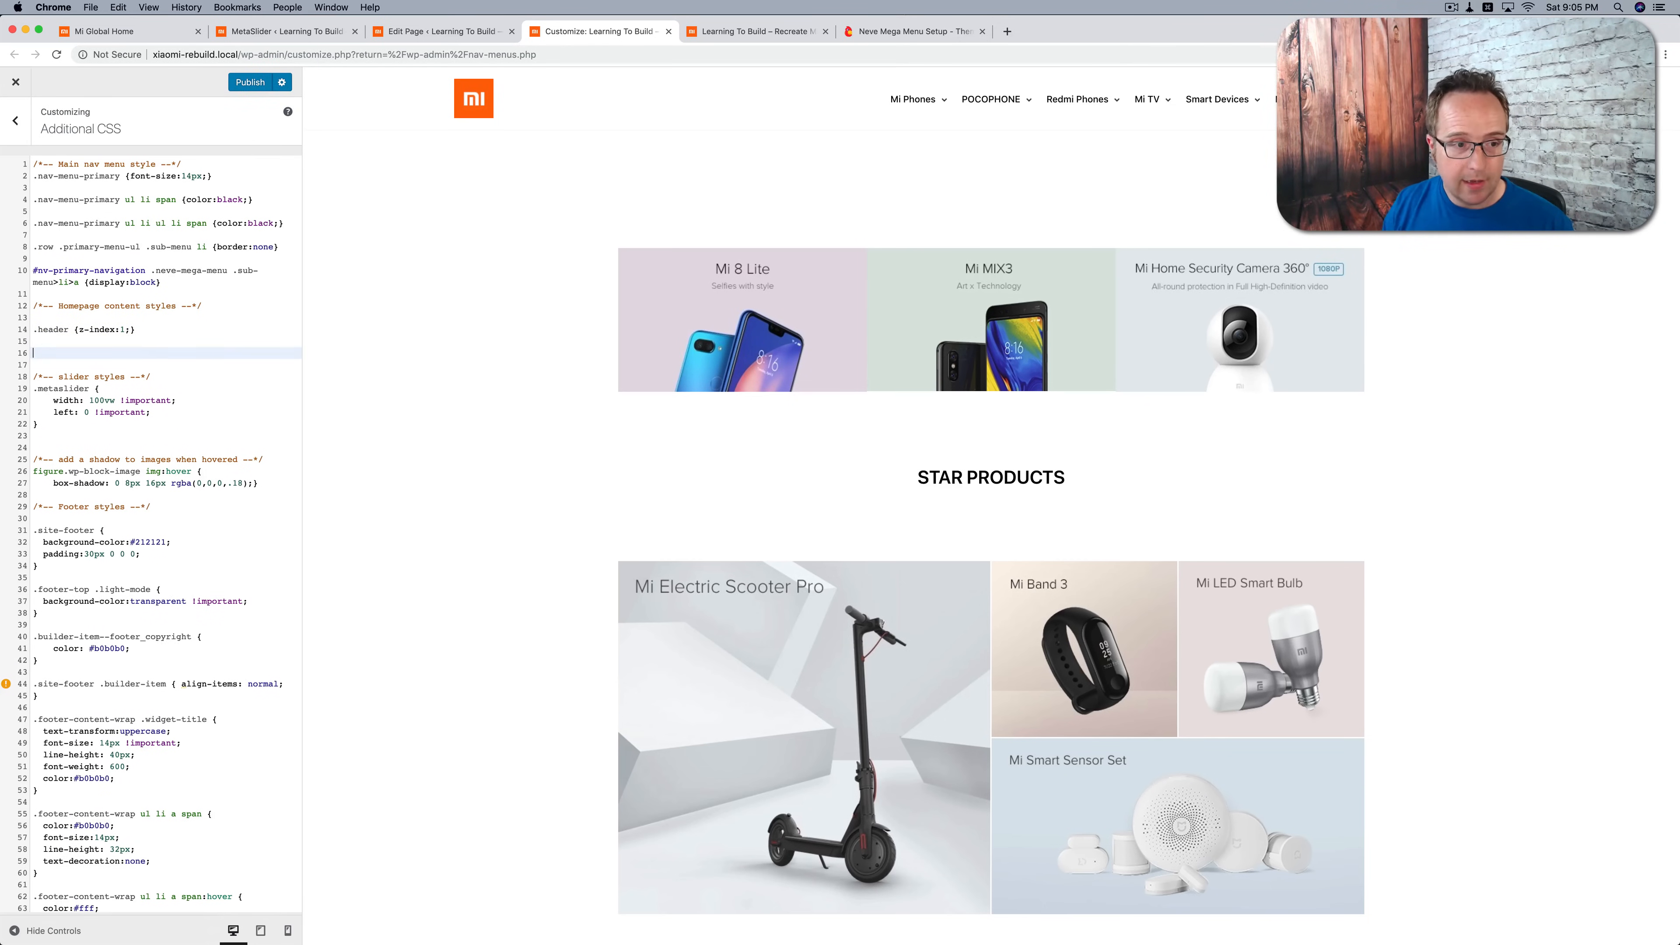
{"action": "left_click", "coordinate": [258, 91]}
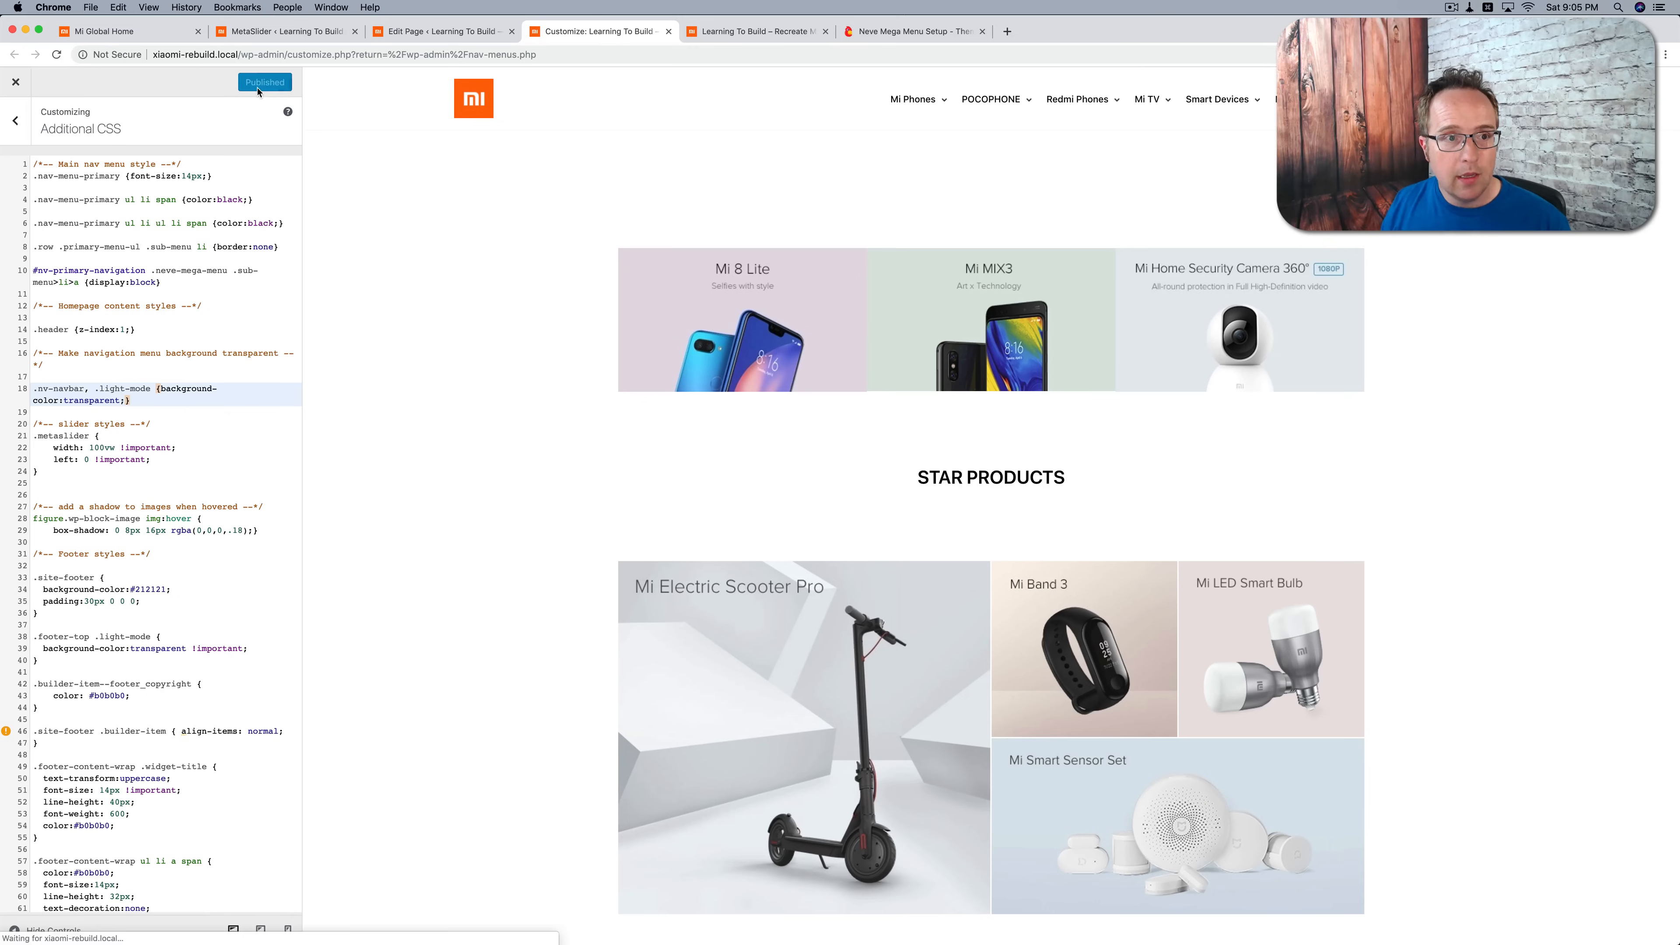
{"action": "left_click", "coordinate": [734, 31]}
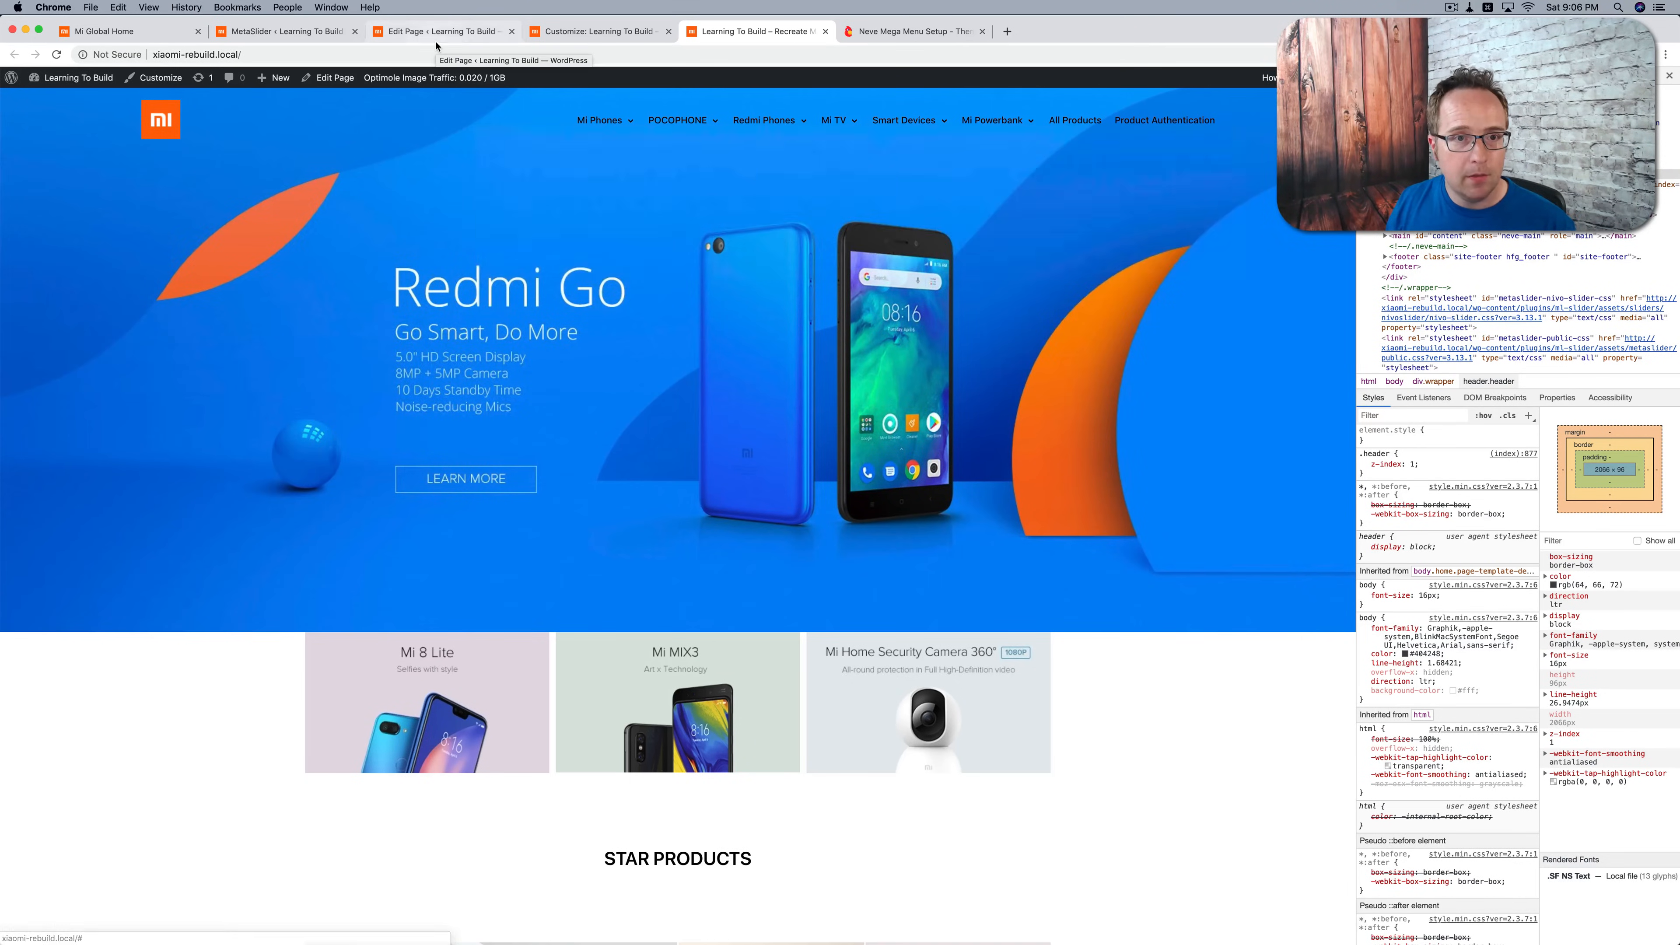
Step: Set the color of .nav-menu-primary ul li span to #fff in the Additional CSS
{"action": "left_click", "coordinate": [595, 32]}
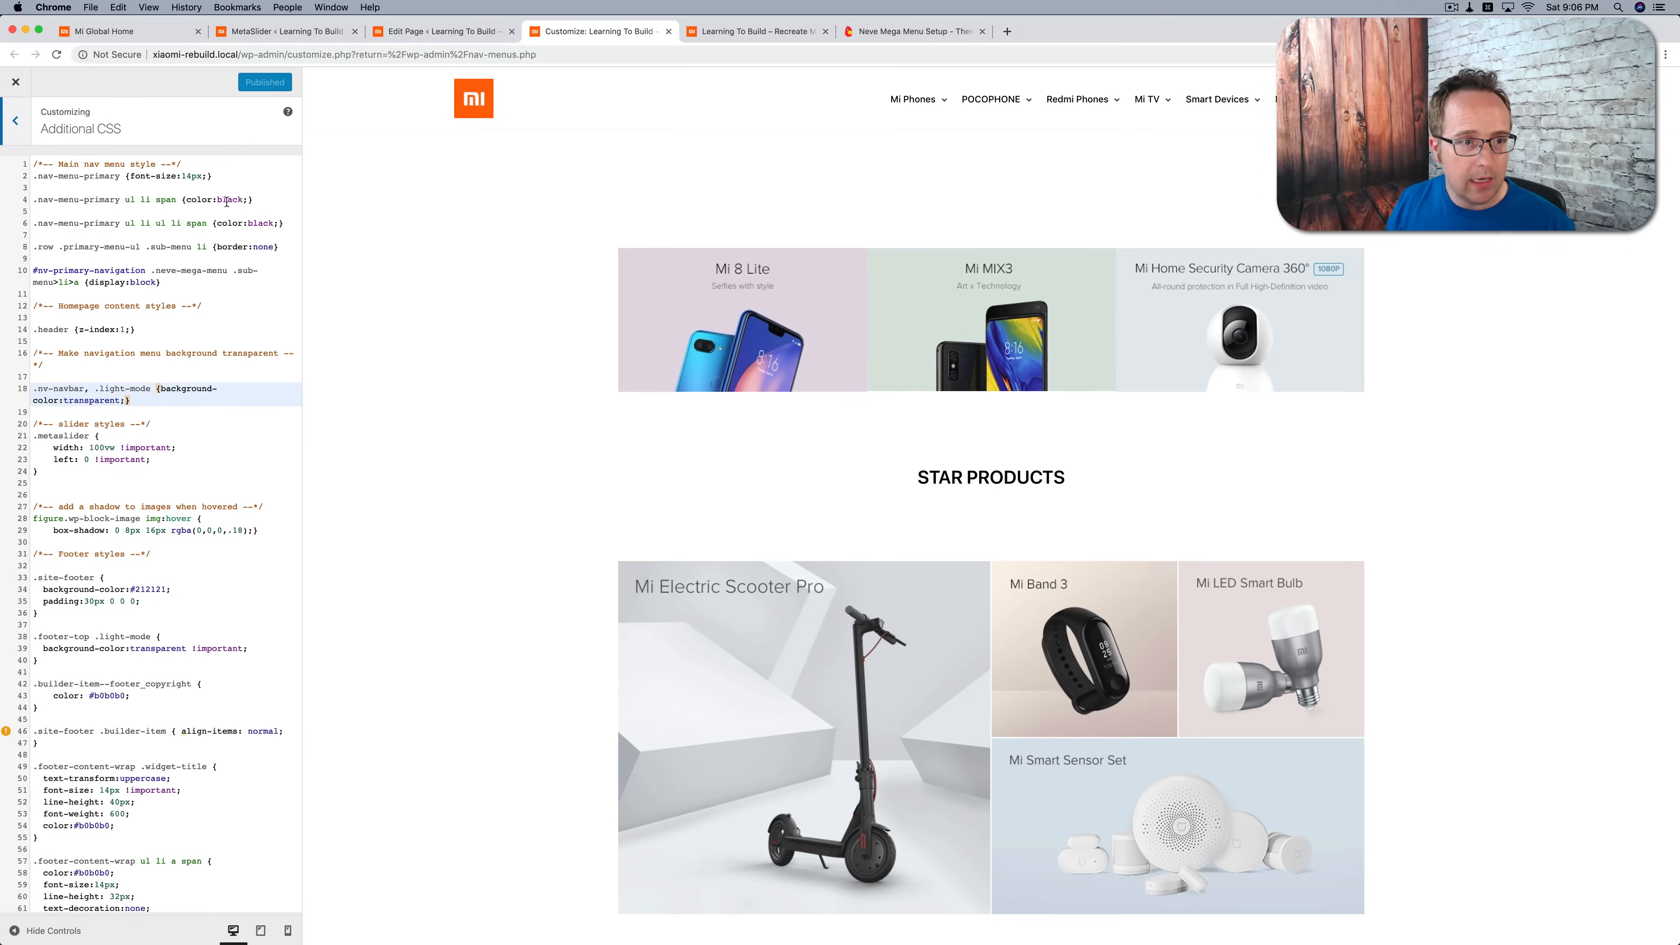
{"action": "double_click", "coordinate": [230, 200]}
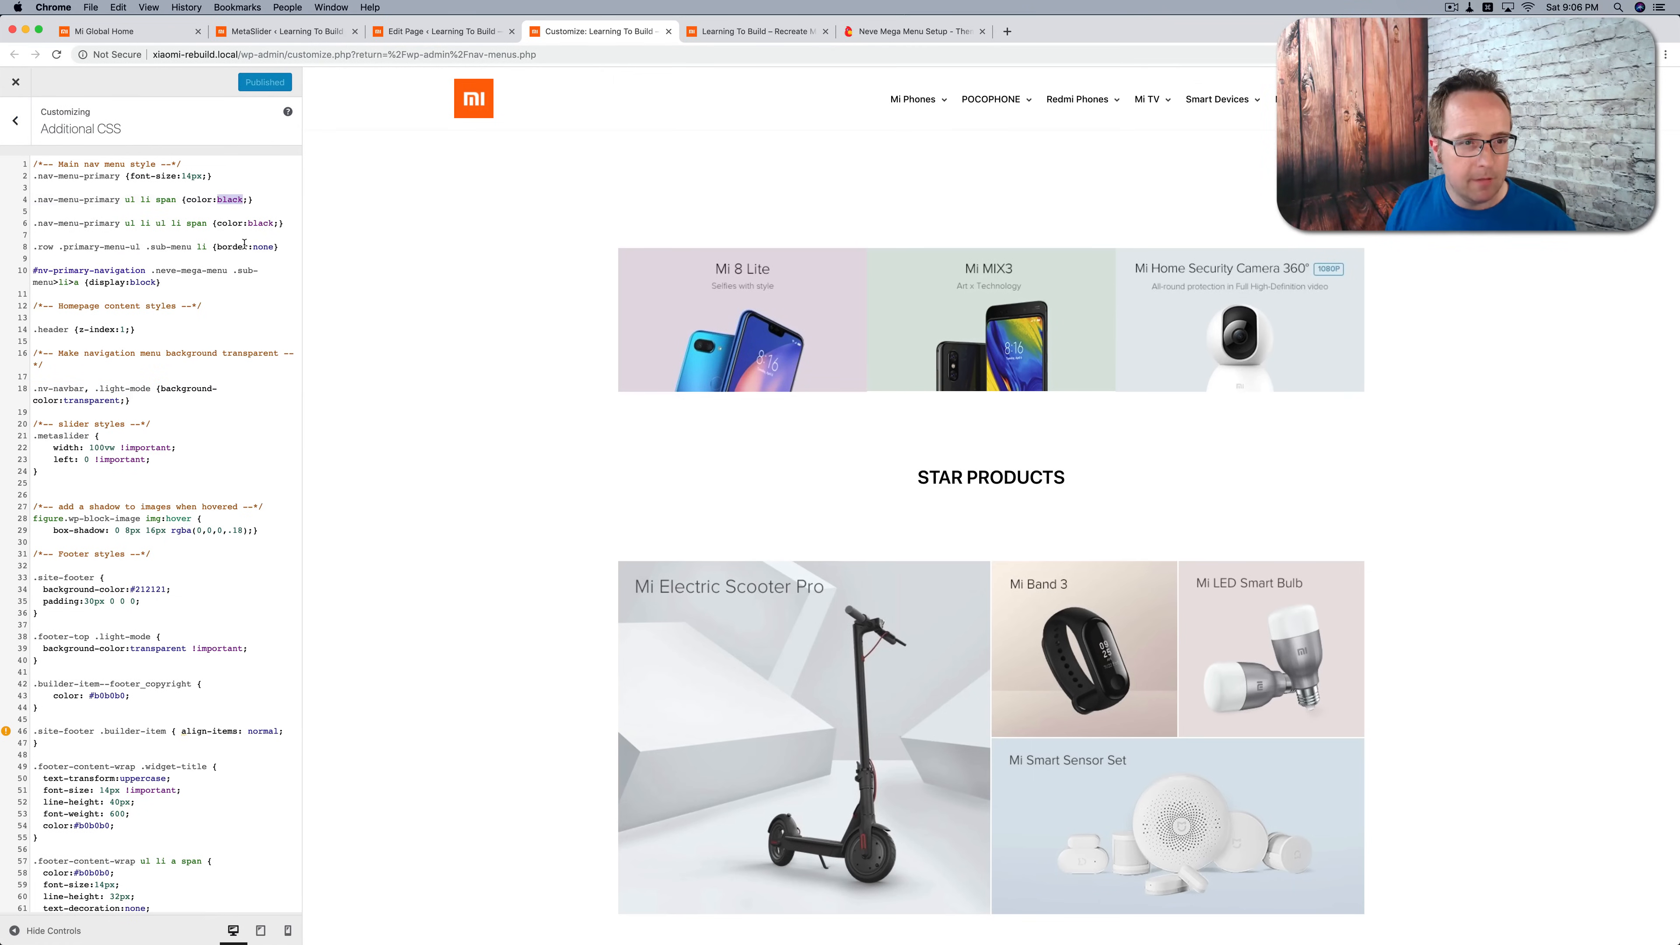
{"action": "type", "text": "#fff"}
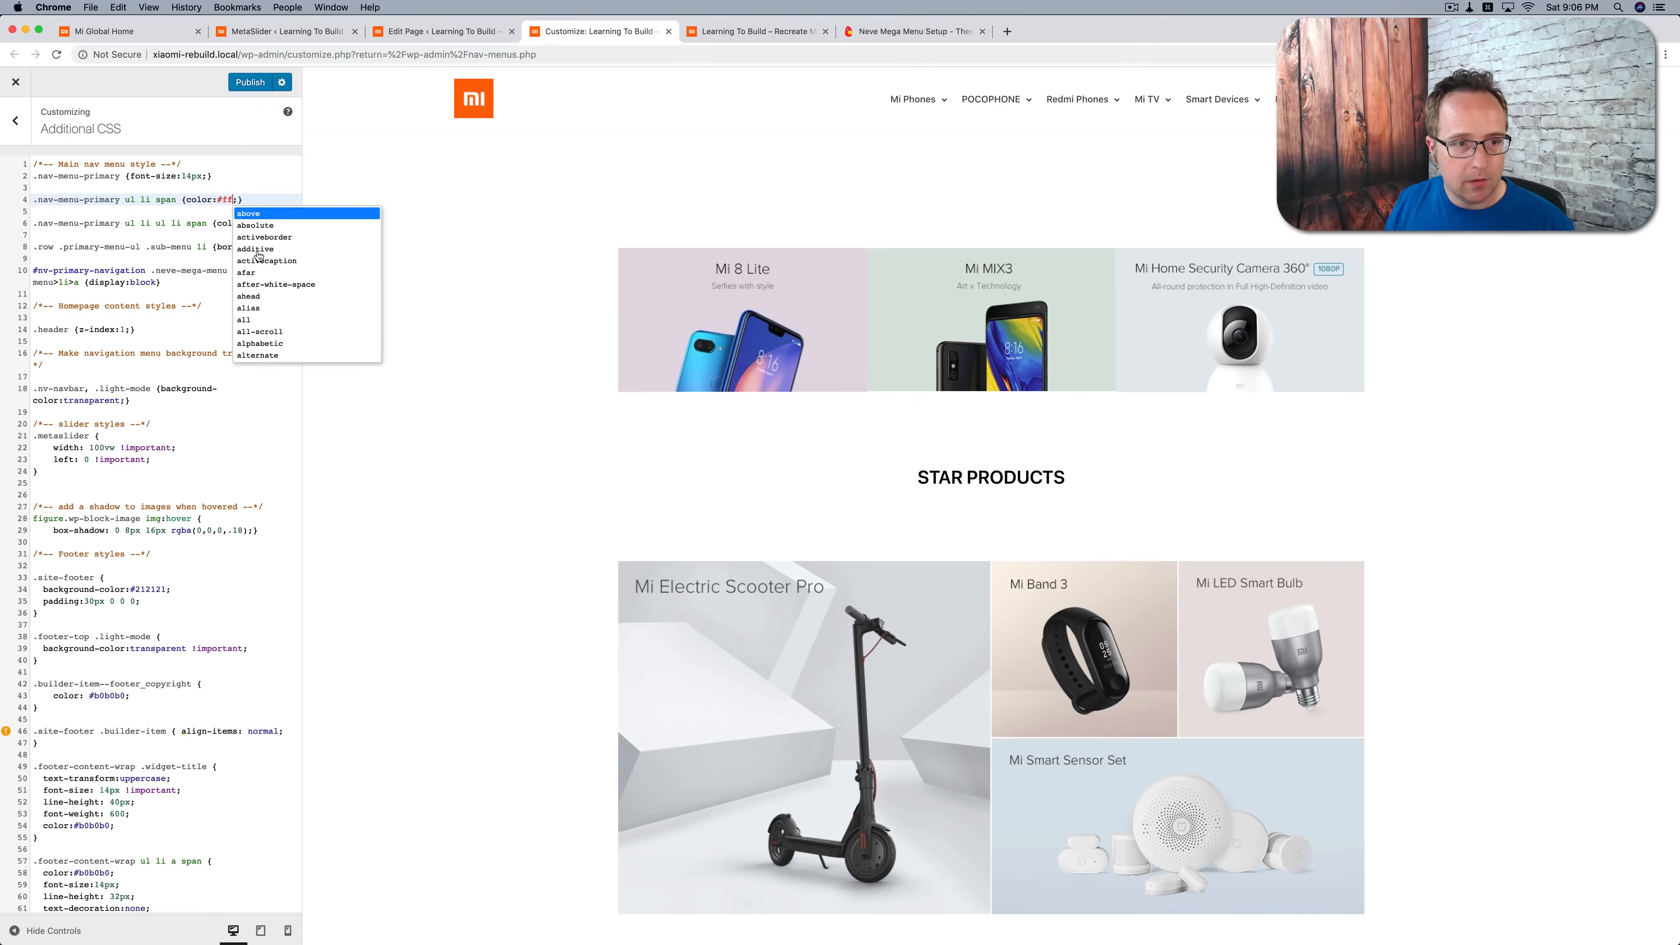
Step: Try #fff as the submenu span color in the Additional CSS and set it back to black
{"action": "left_click", "coordinate": [258, 223]}
{"action": "double_click", "coordinate": [258, 223]}
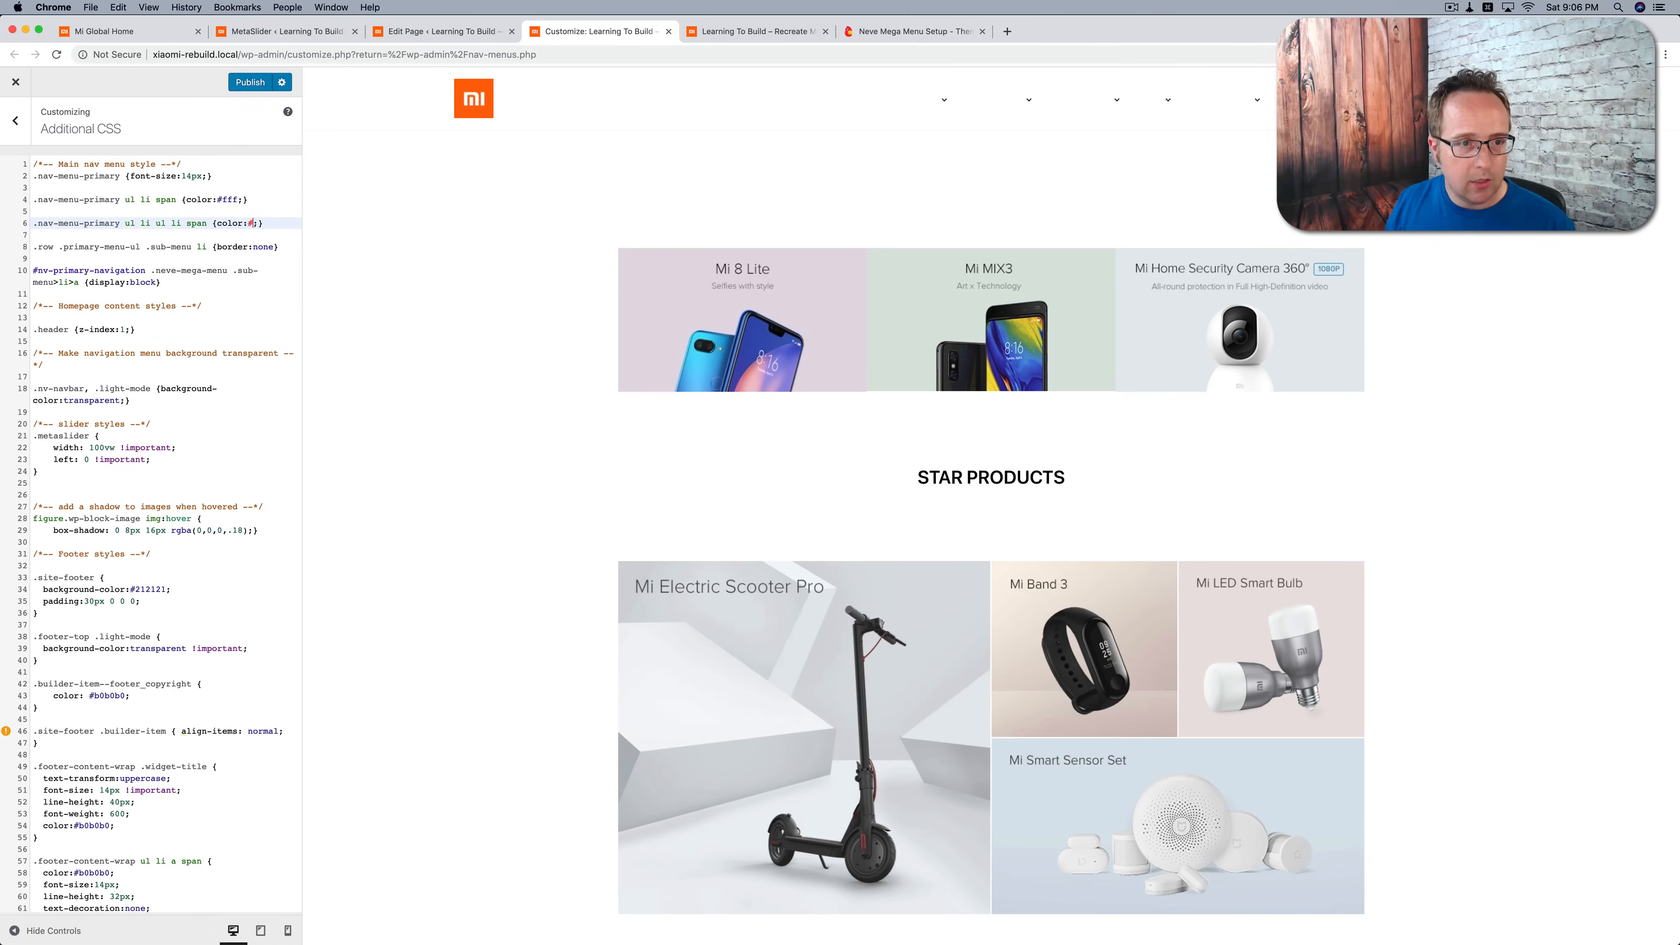
{"action": "type", "text": "#fff"}
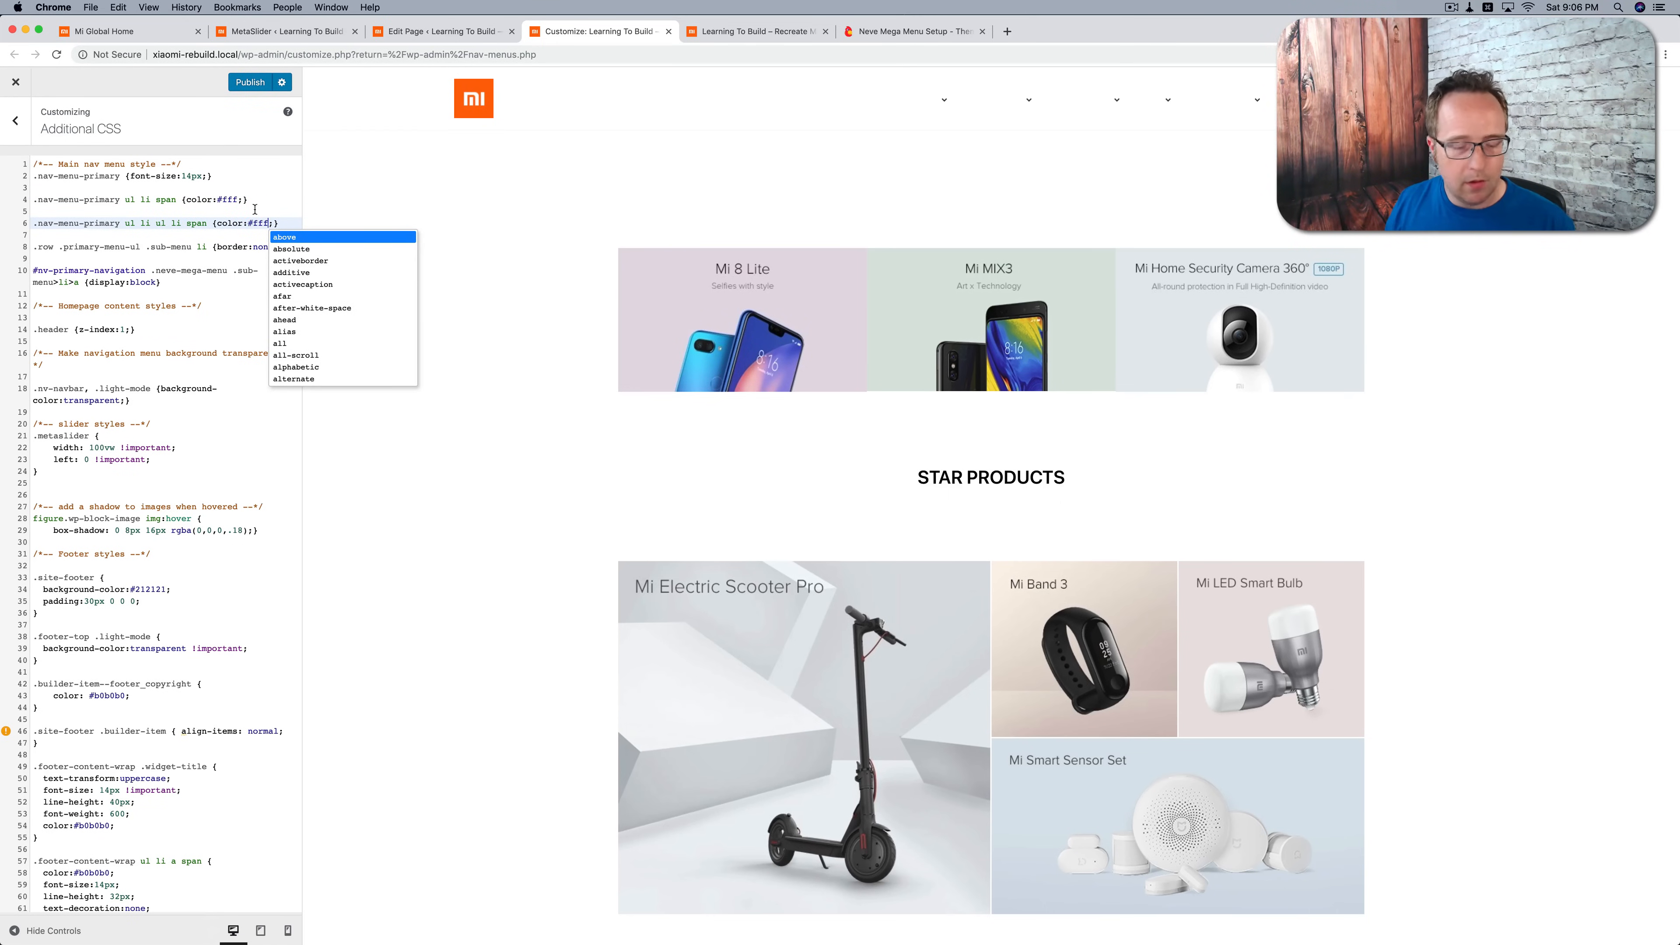
{"action": "key", "text": "BackSpace"}
{"action": "key", "text": "BackSpace"}
{"action": "key", "text": "BackSpace"}
{"action": "key", "text": "BackSpace"}
{"action": "type", "text": "black"}
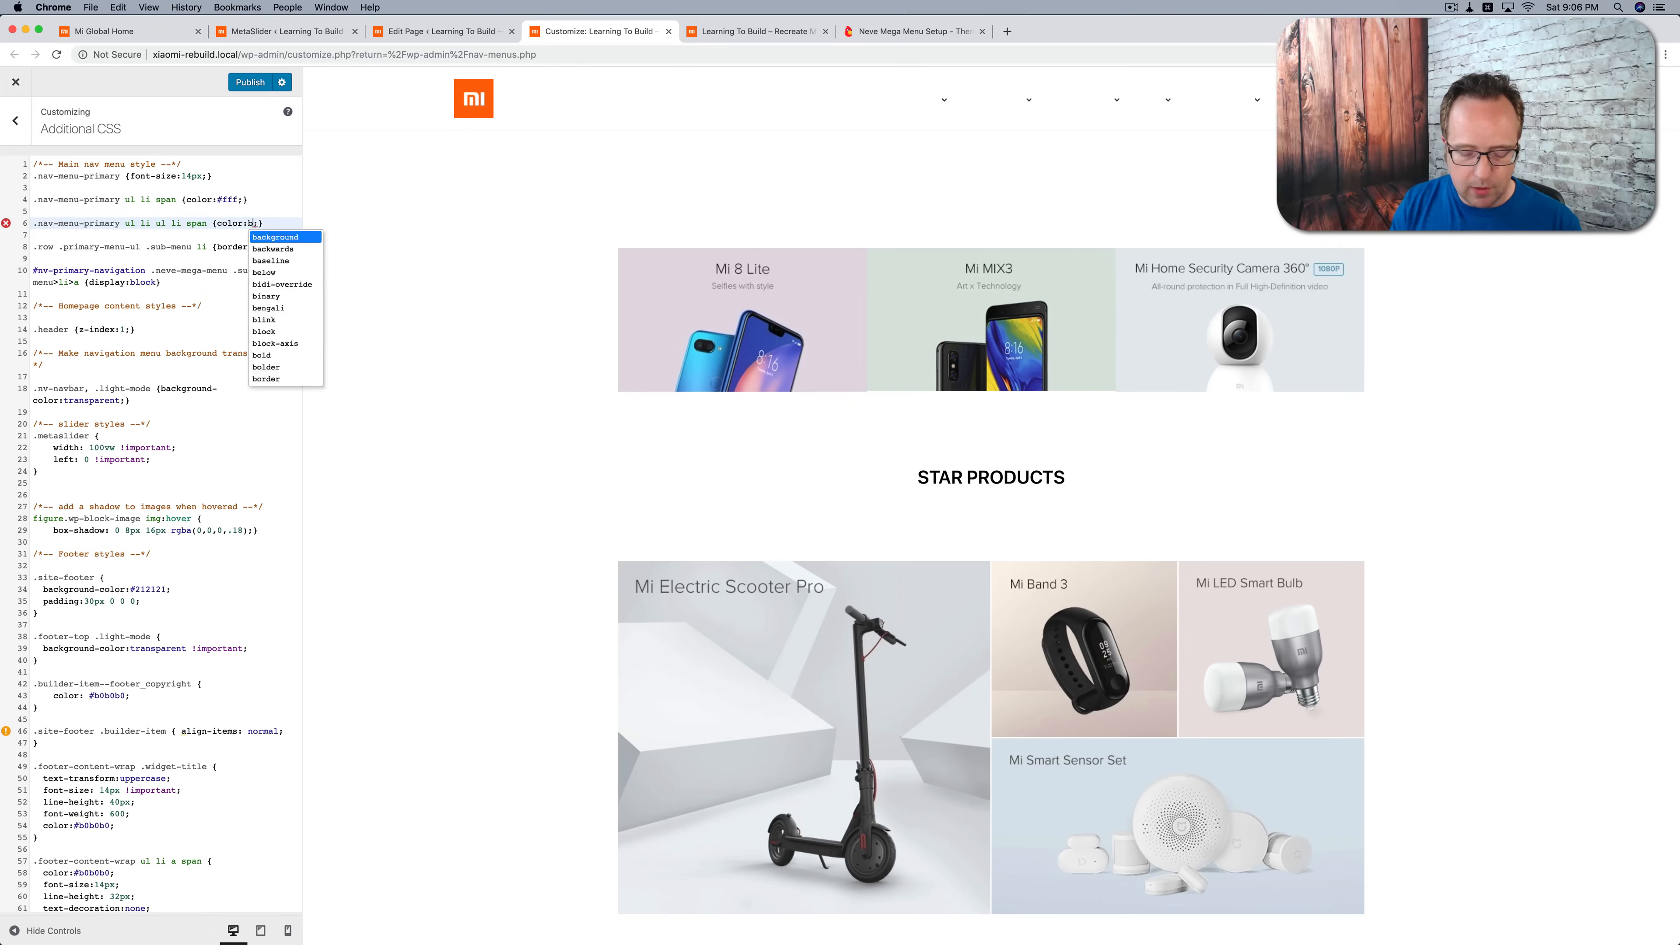
Step: Publish the menu color change and compare the live homepage's header with the original Mi Global homepage
{"action": "left_click", "coordinate": [250, 82]}
{"action": "left_click", "coordinate": [688, 37]}
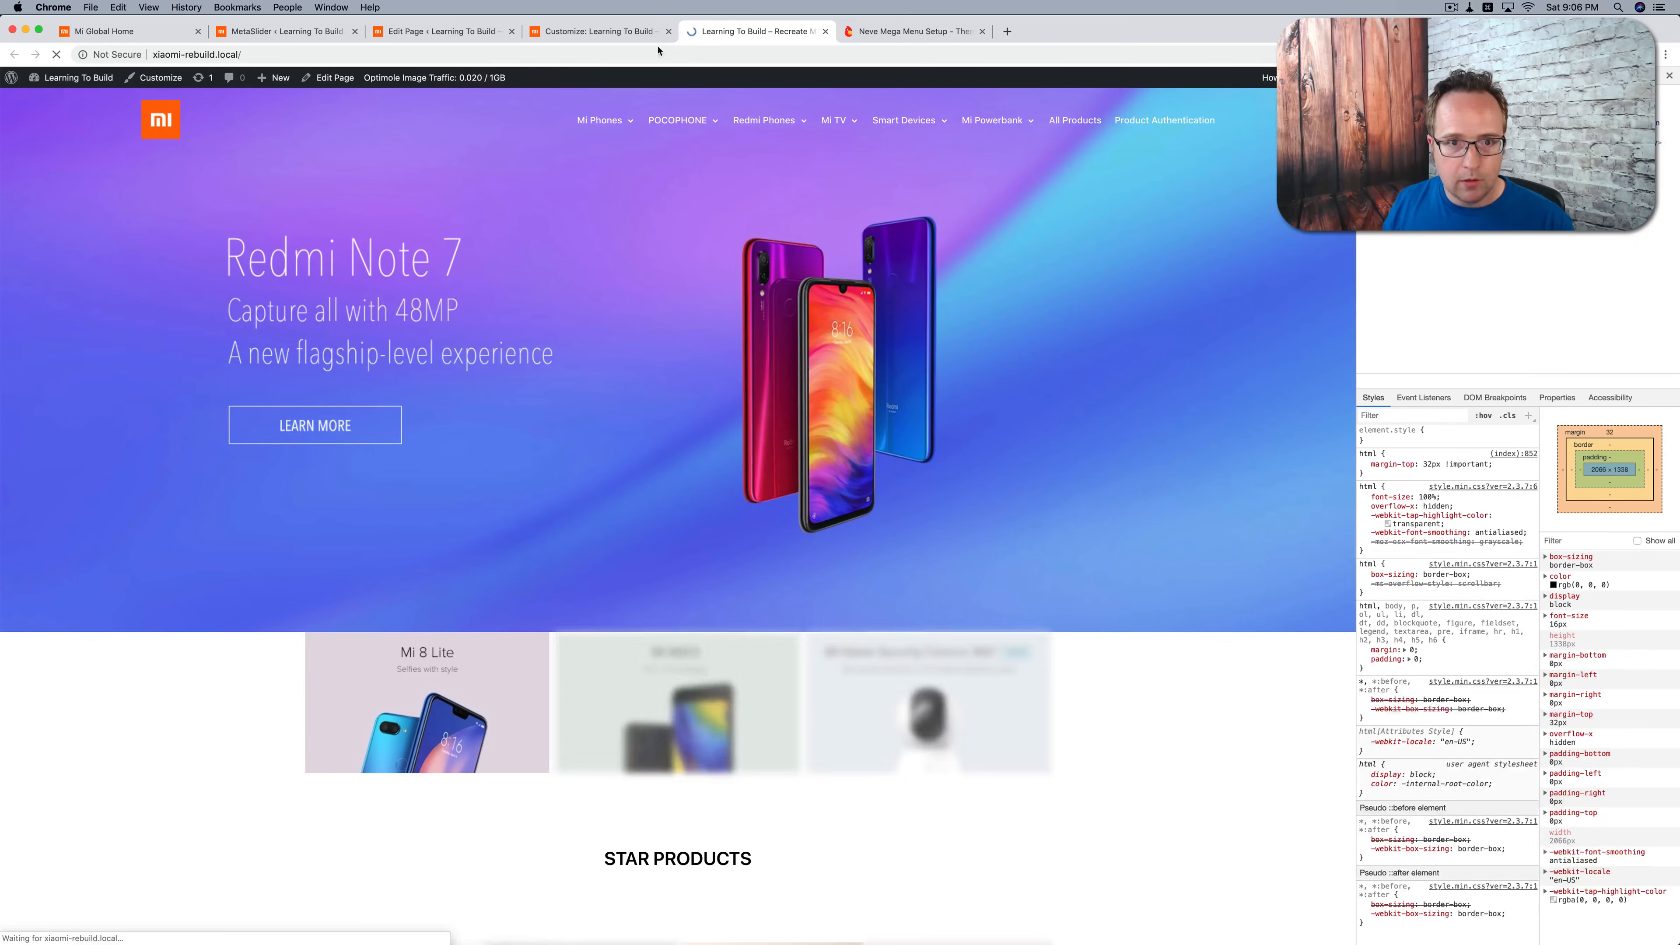
{"action": "mouse_move", "coordinate": [599, 120]}
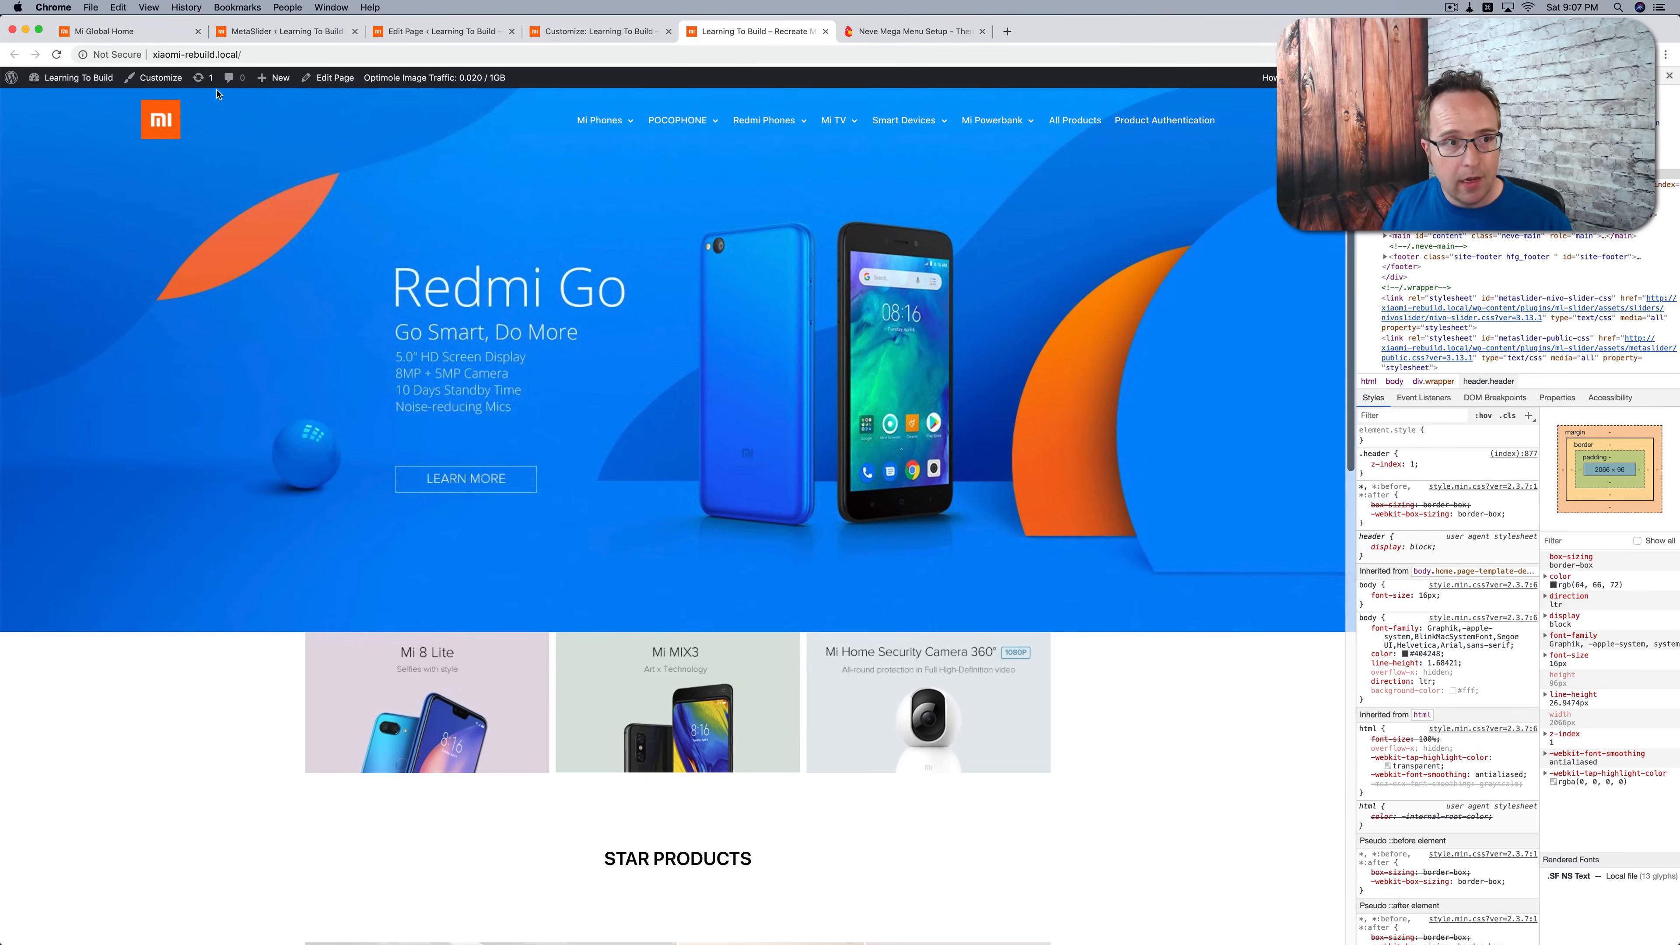
{"action": "left_click", "coordinate": [162, 31]}
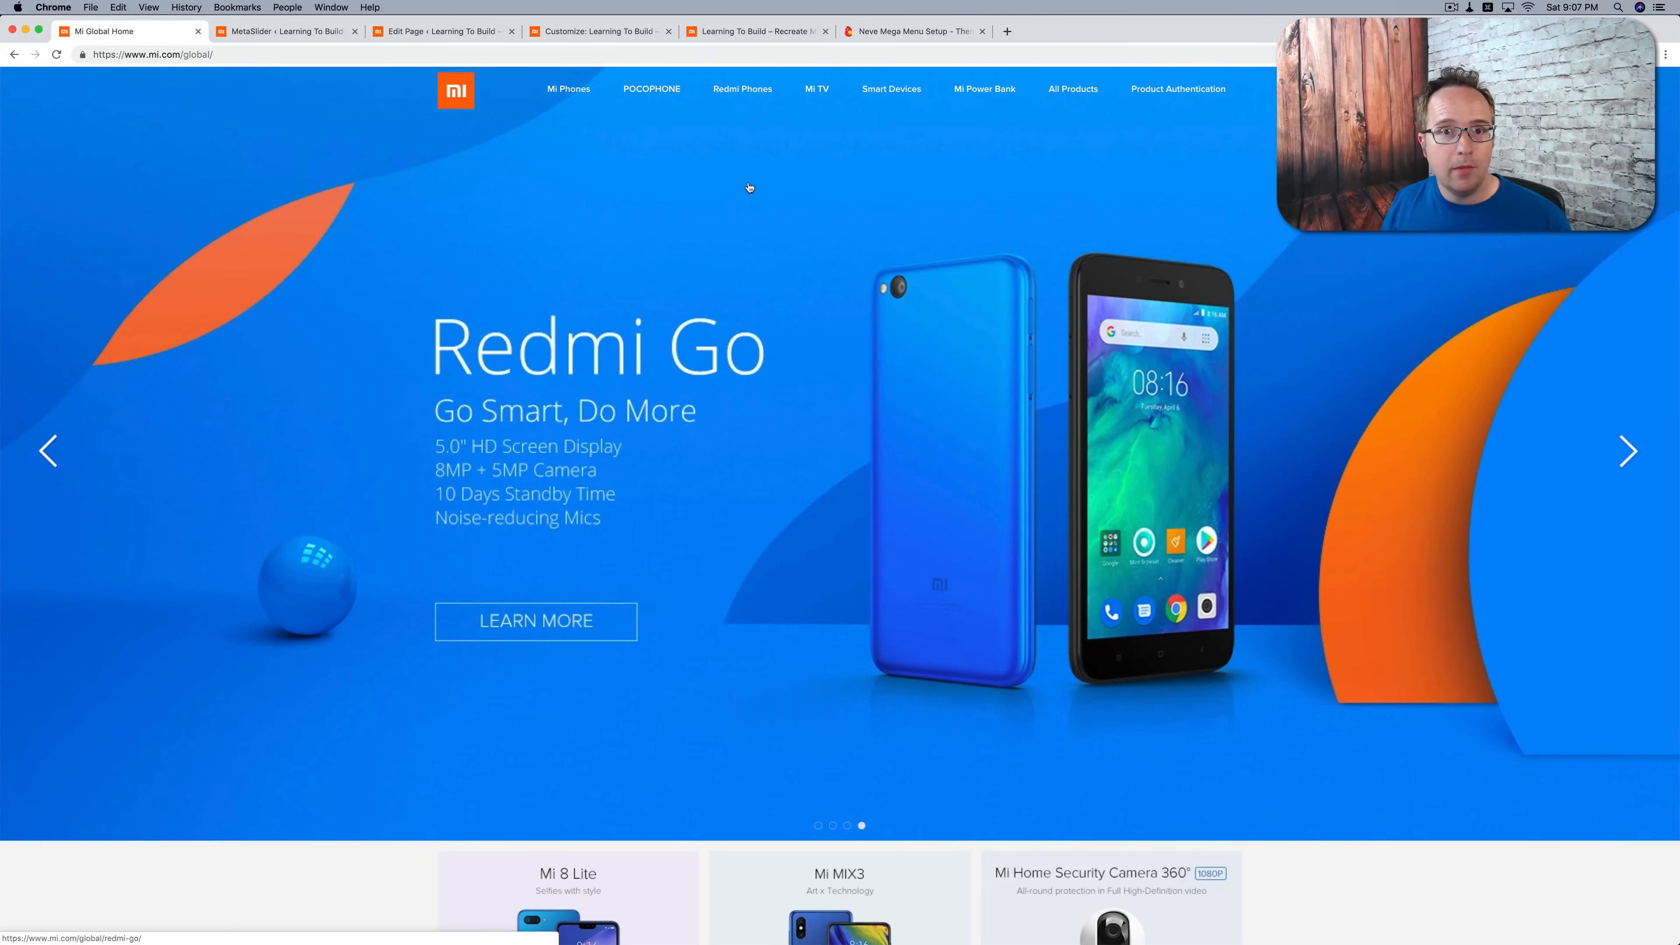
{"action": "left_click", "coordinate": [750, 32]}
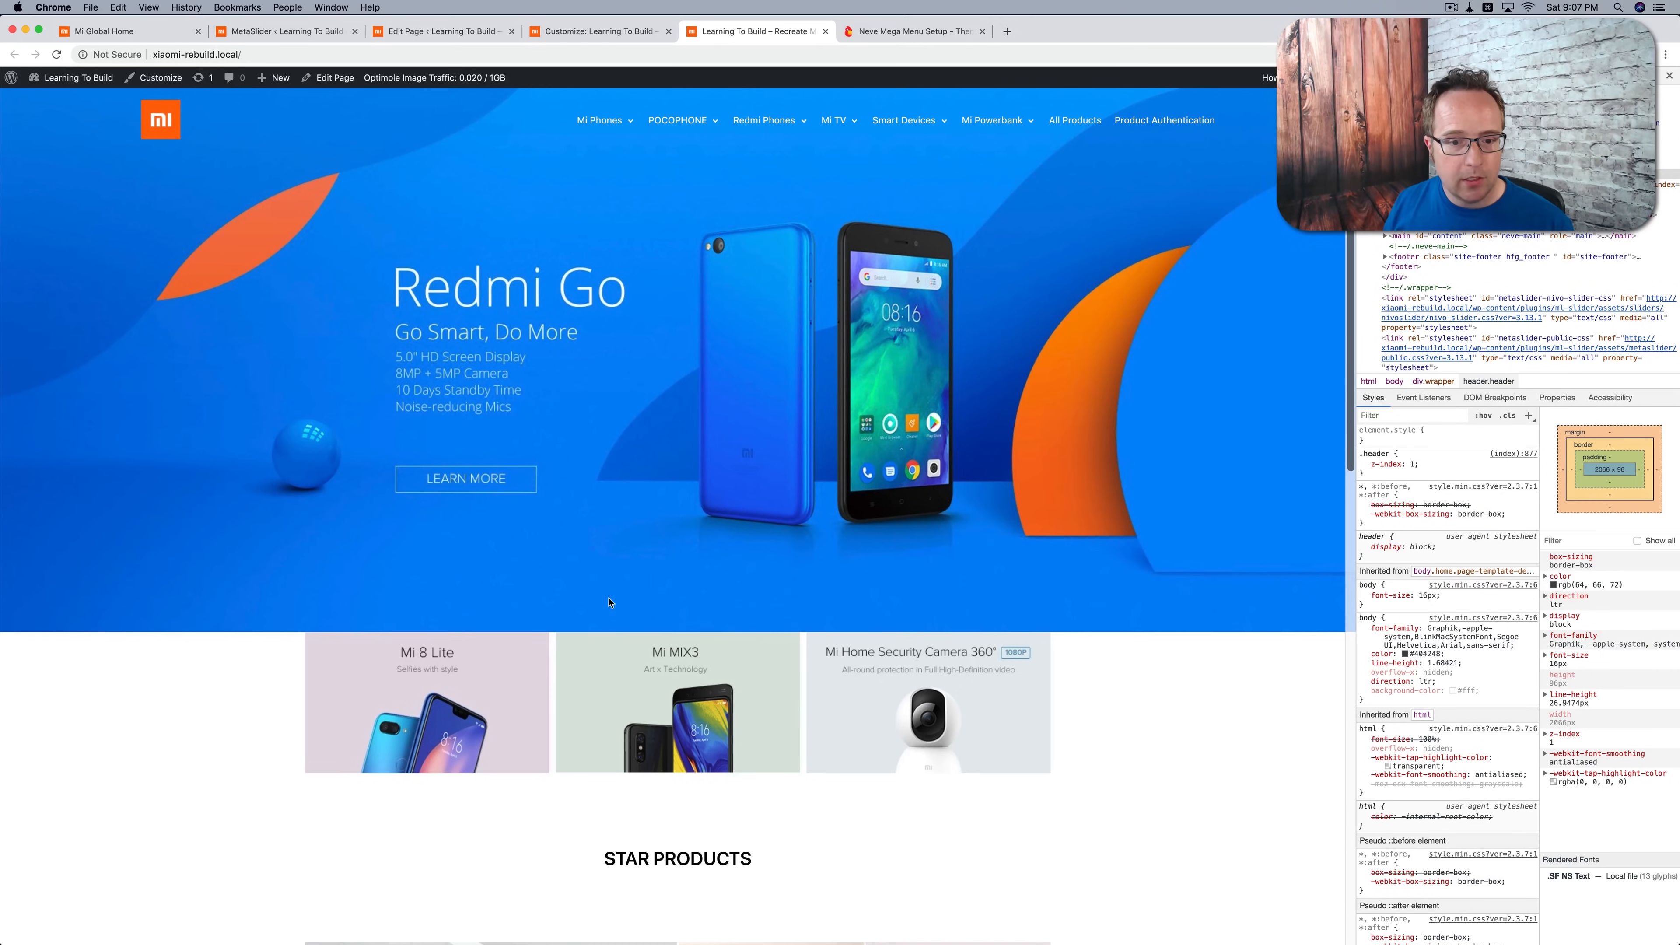
Step: Set the slider section's desktop bottom margin to 15 in the page editor and update the page
{"action": "left_click", "coordinate": [561, 33]}
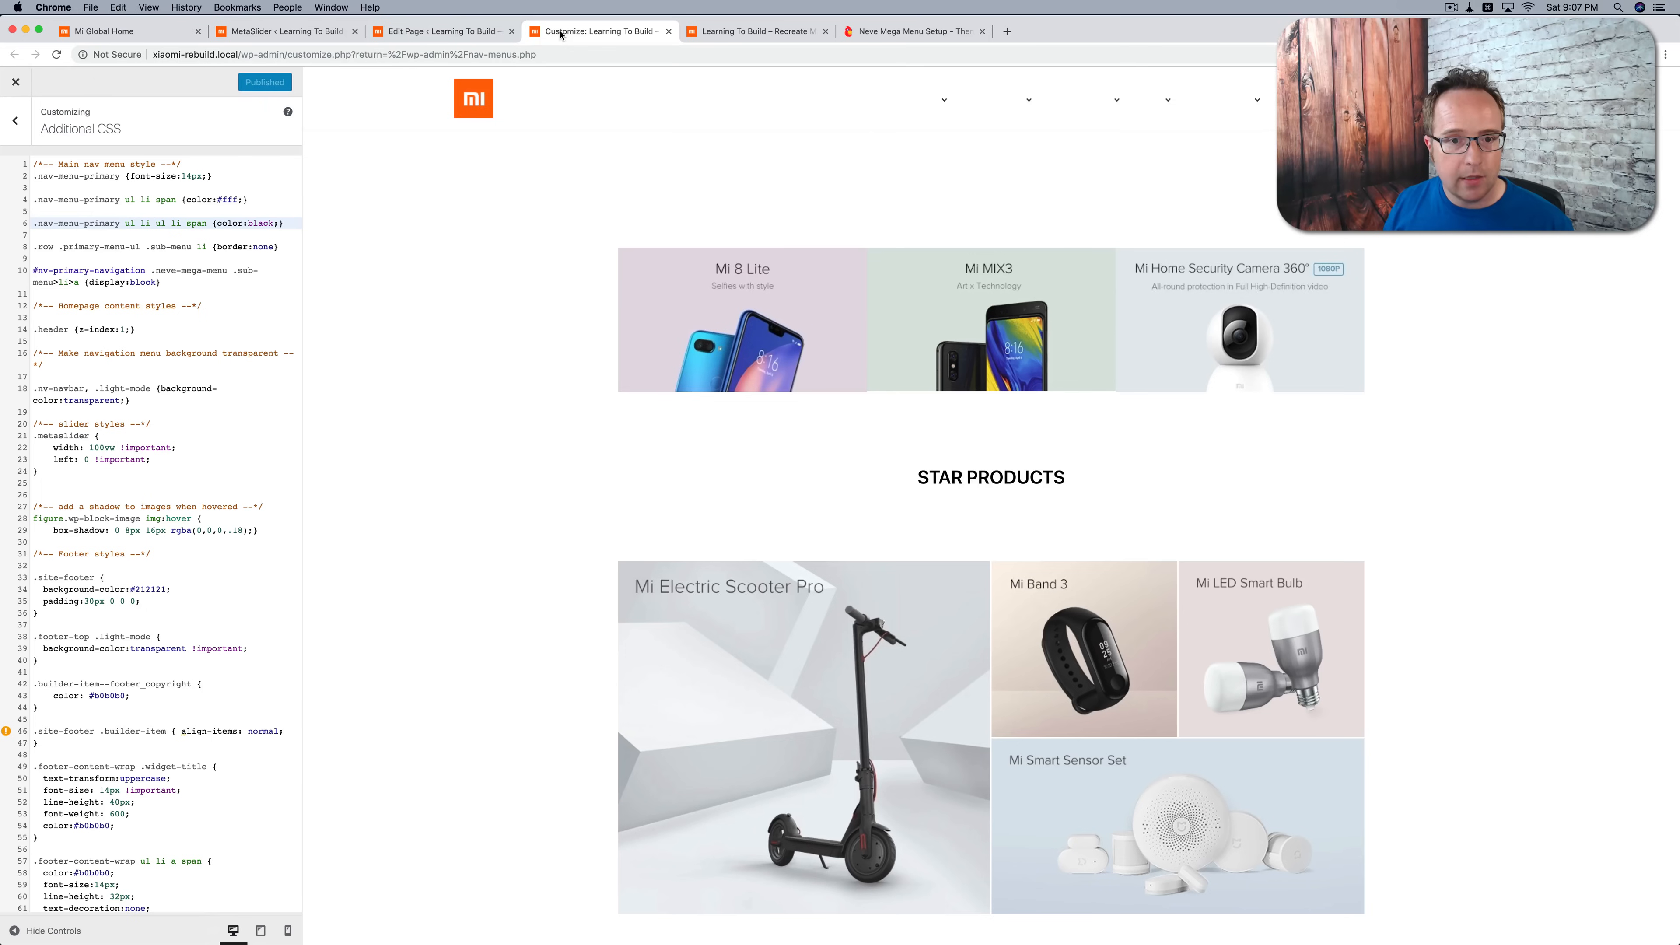
{"action": "left_click", "coordinate": [439, 33]}
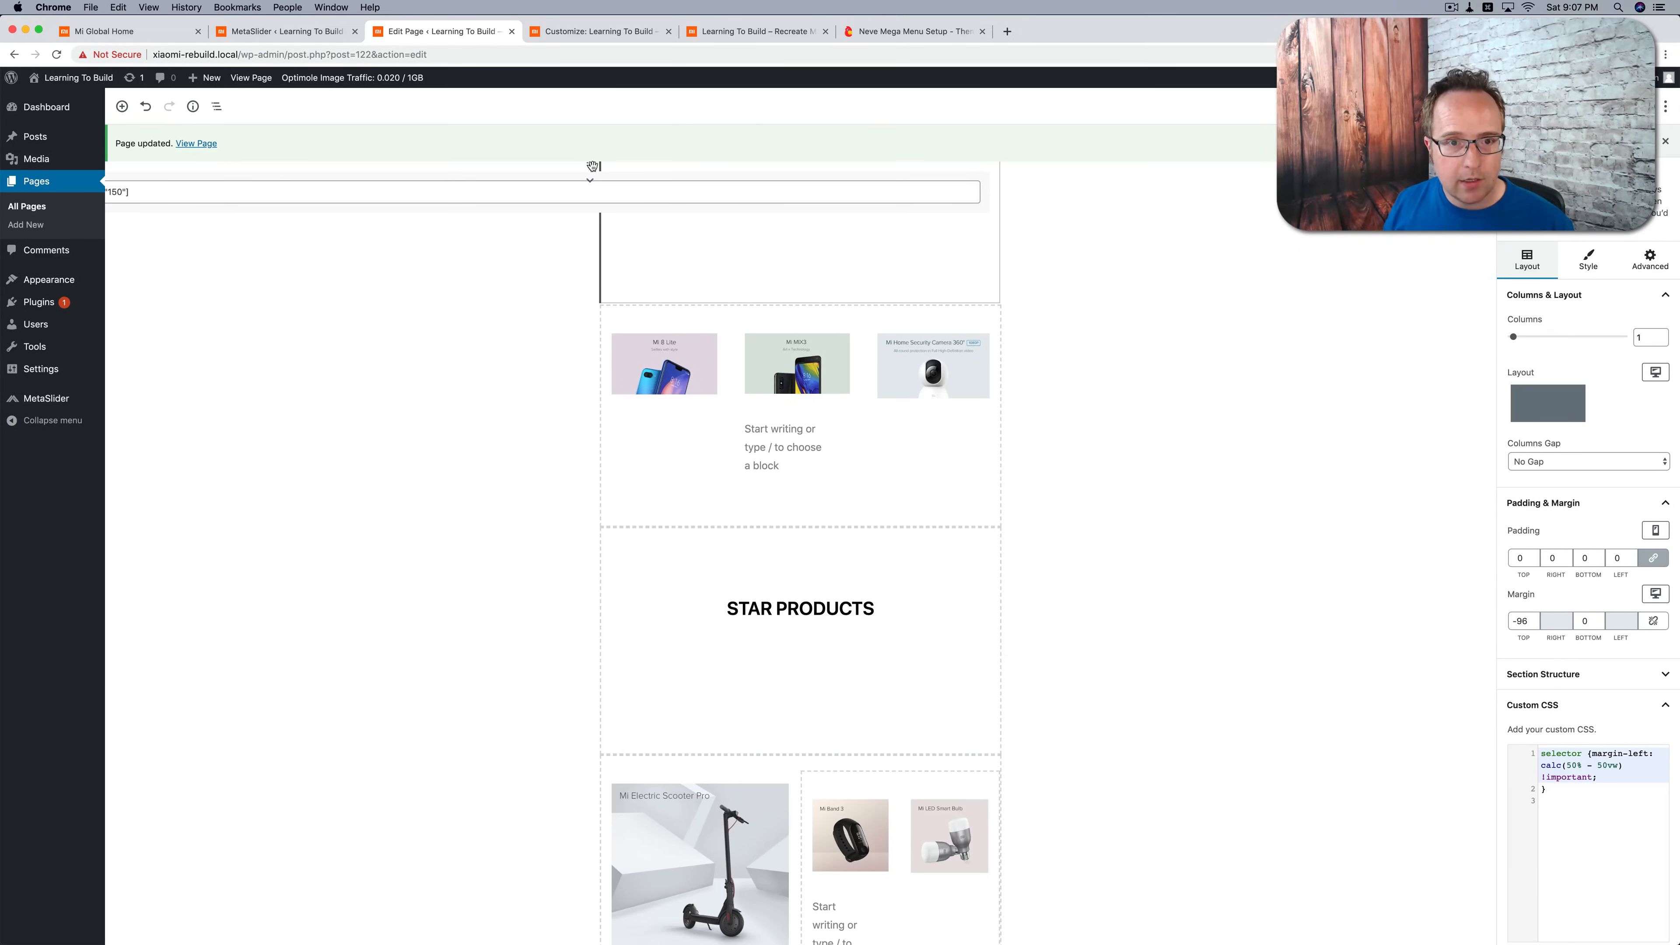
{"action": "left_click", "coordinate": [1481, 142]}
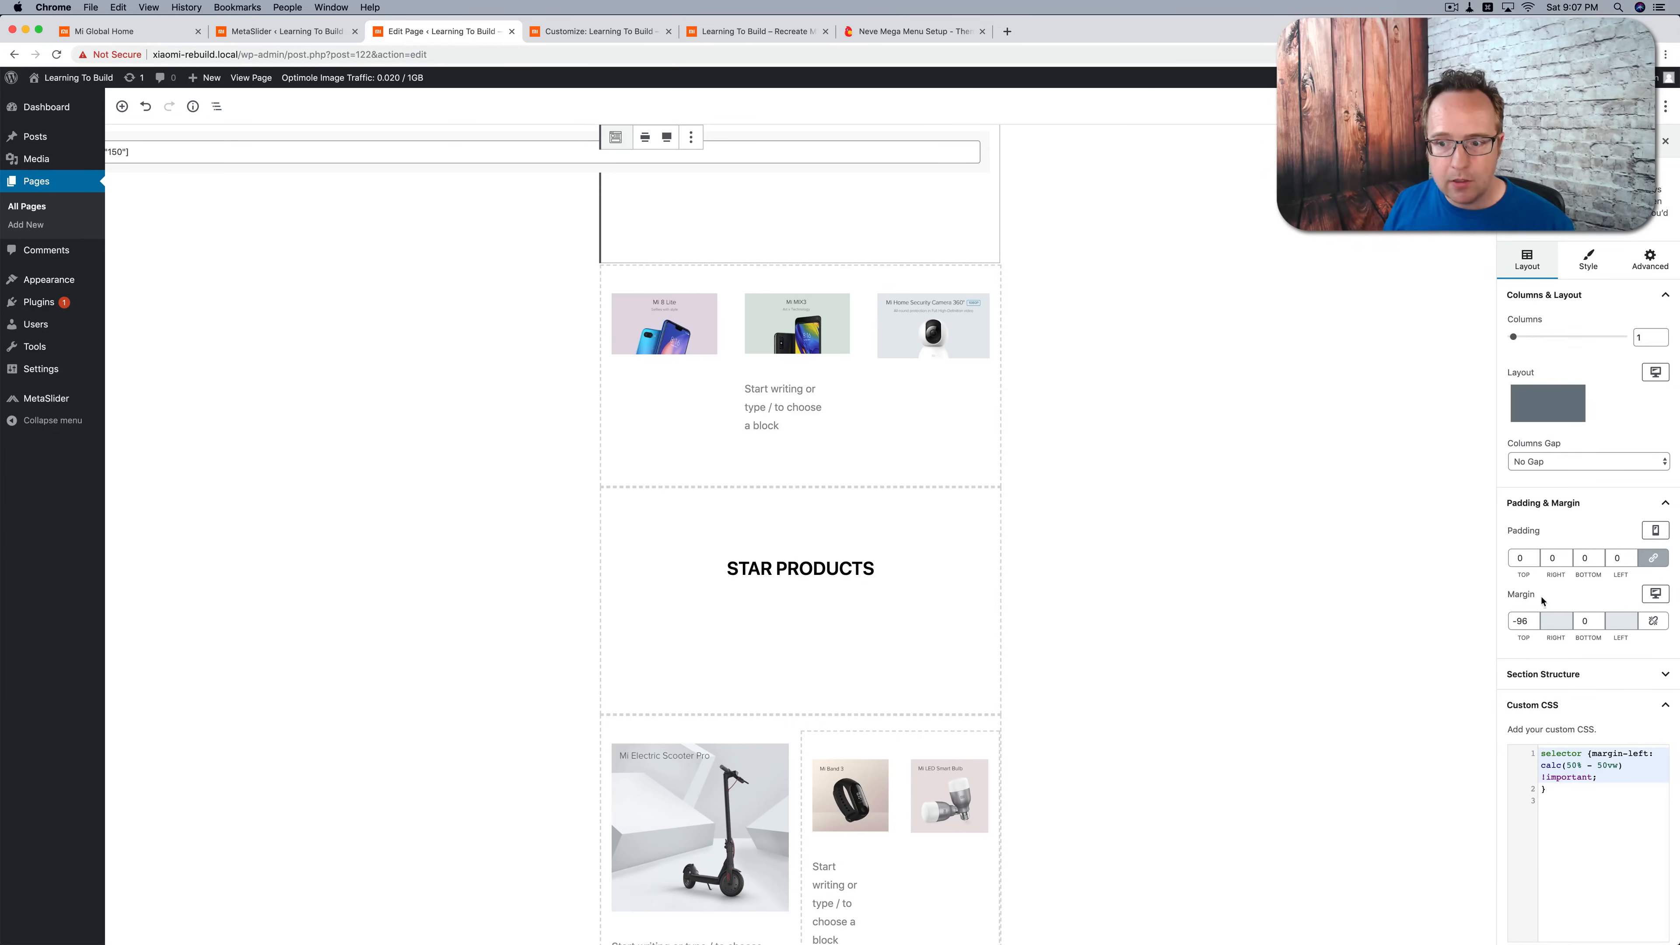
{"action": "left_click", "coordinate": [1582, 619]}
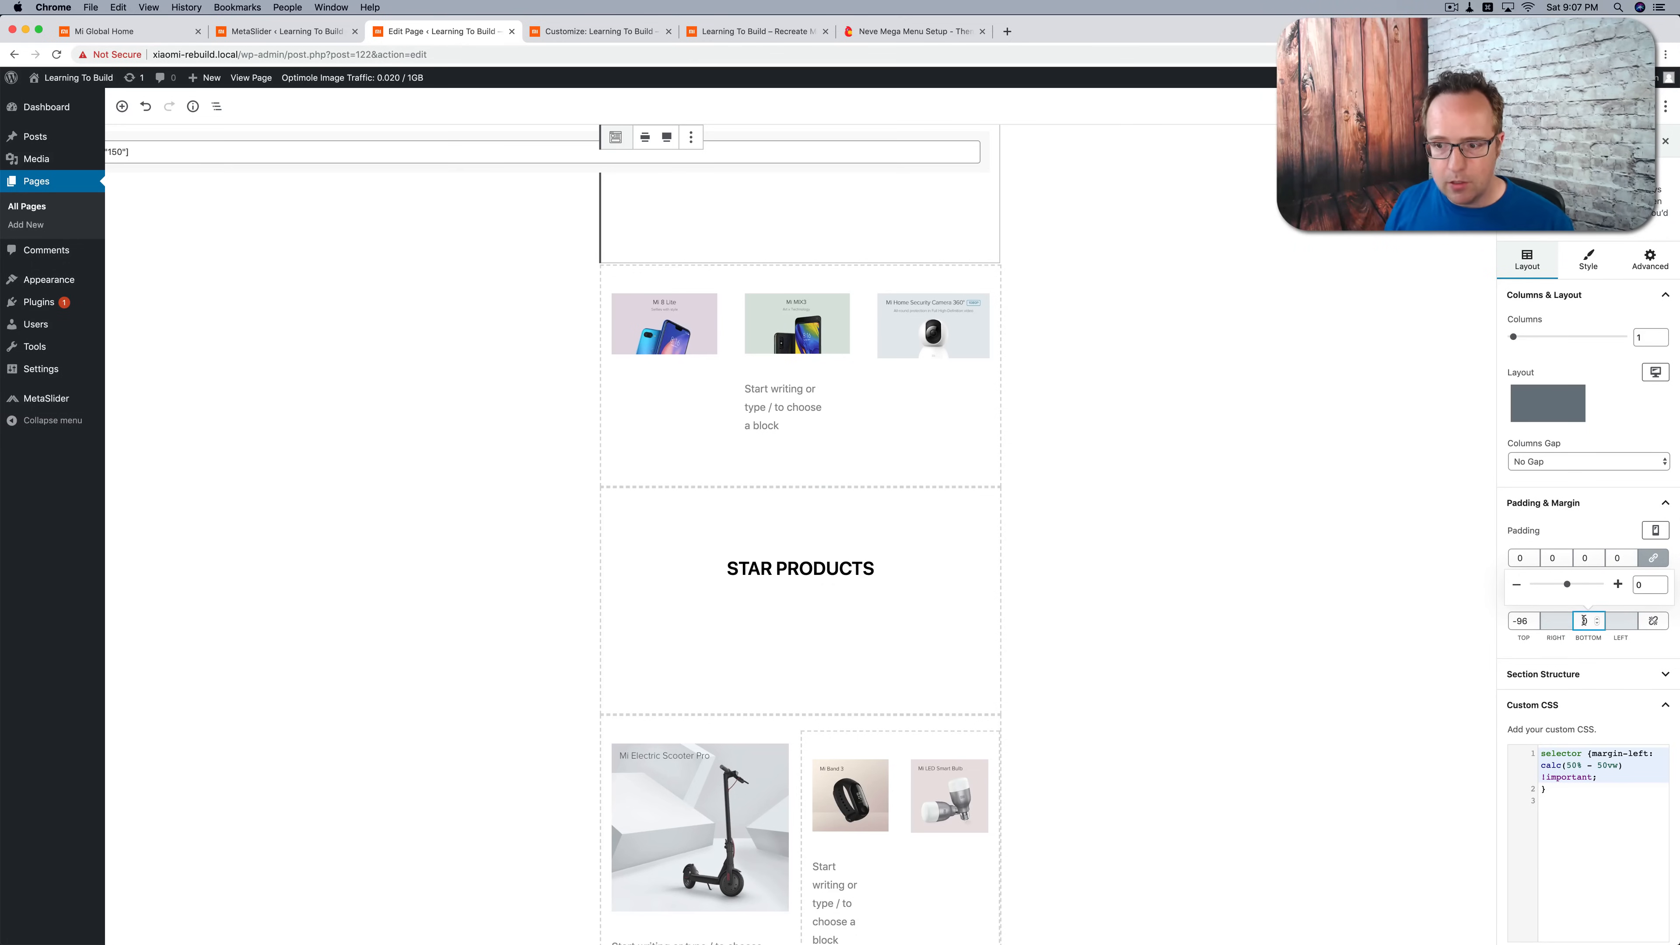
{"action": "key", "text": "BackSpace"}
{"action": "type", "text": "15"}
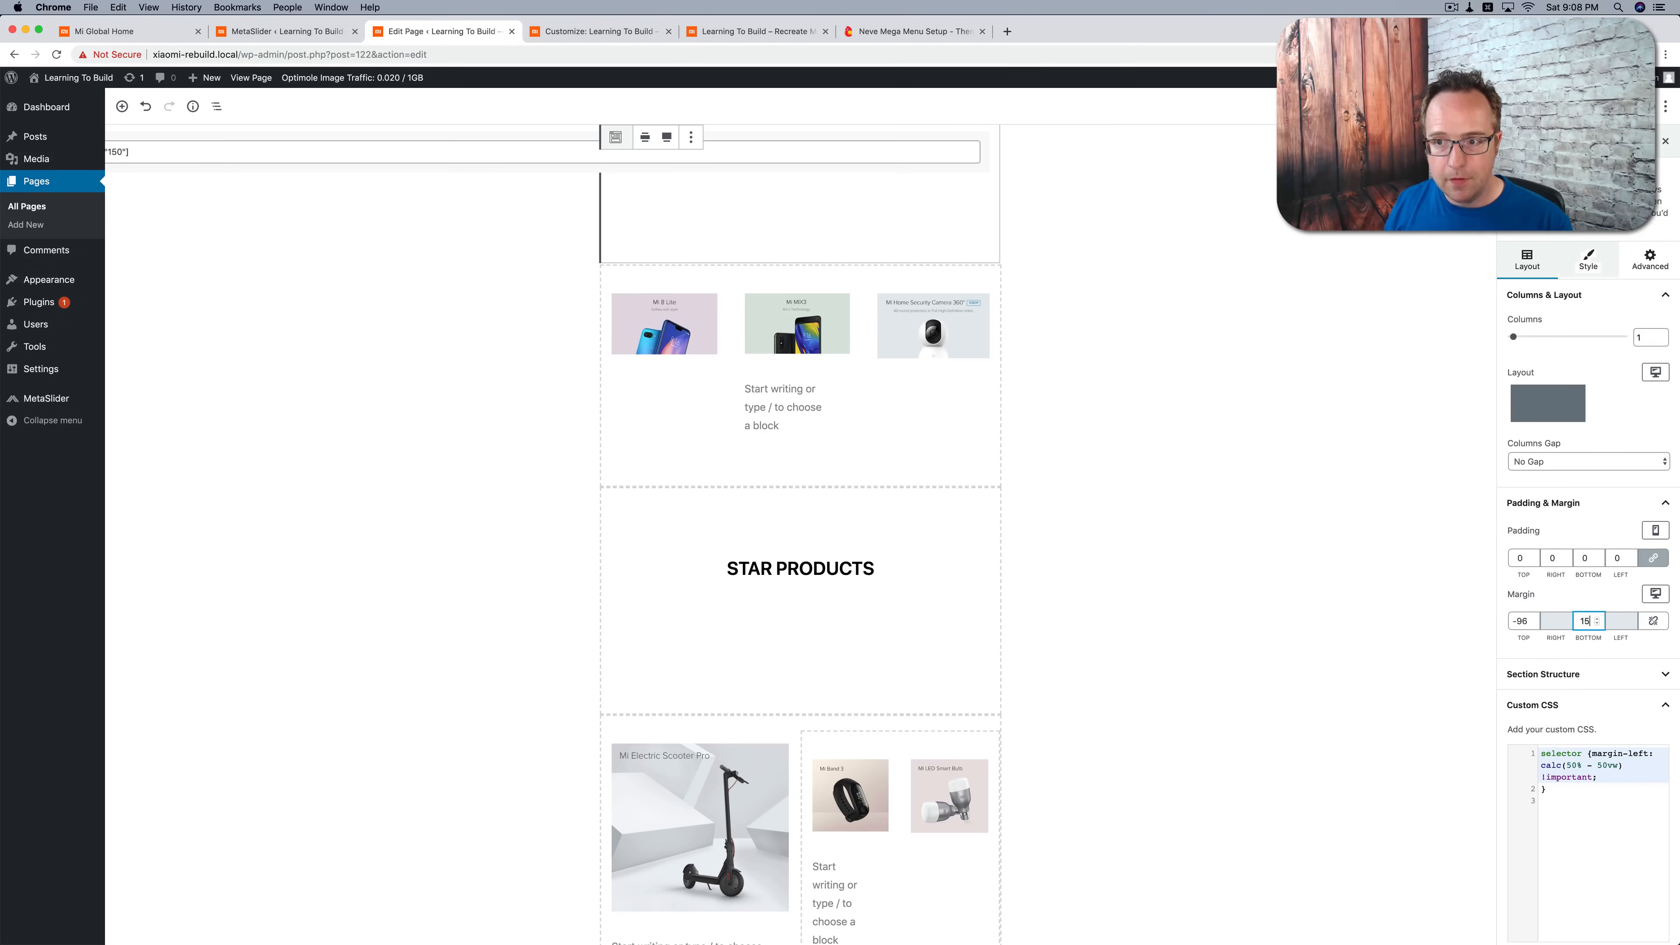
{"action": "left_click", "coordinate": [1607, 106]}
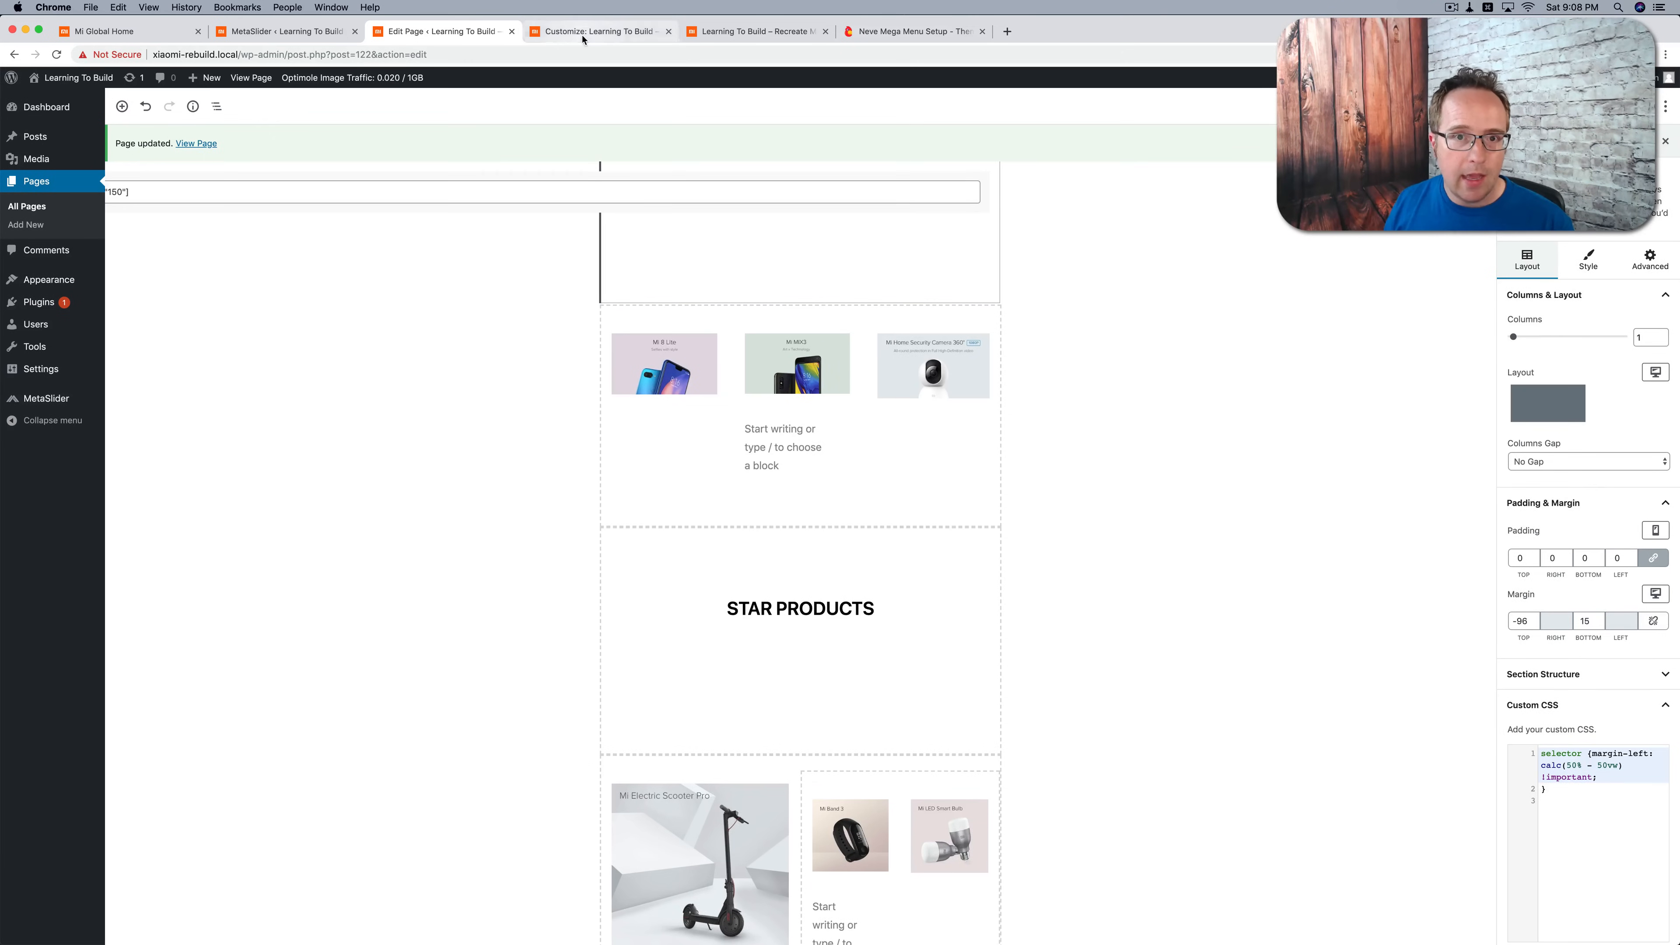
Step: Reload the live homepage and review the gap below the slider and the sections down to the footer
{"action": "left_click", "coordinate": [596, 31]}
{"action": "left_click", "coordinate": [704, 33]}
{"action": "key", "text": "super+r"}
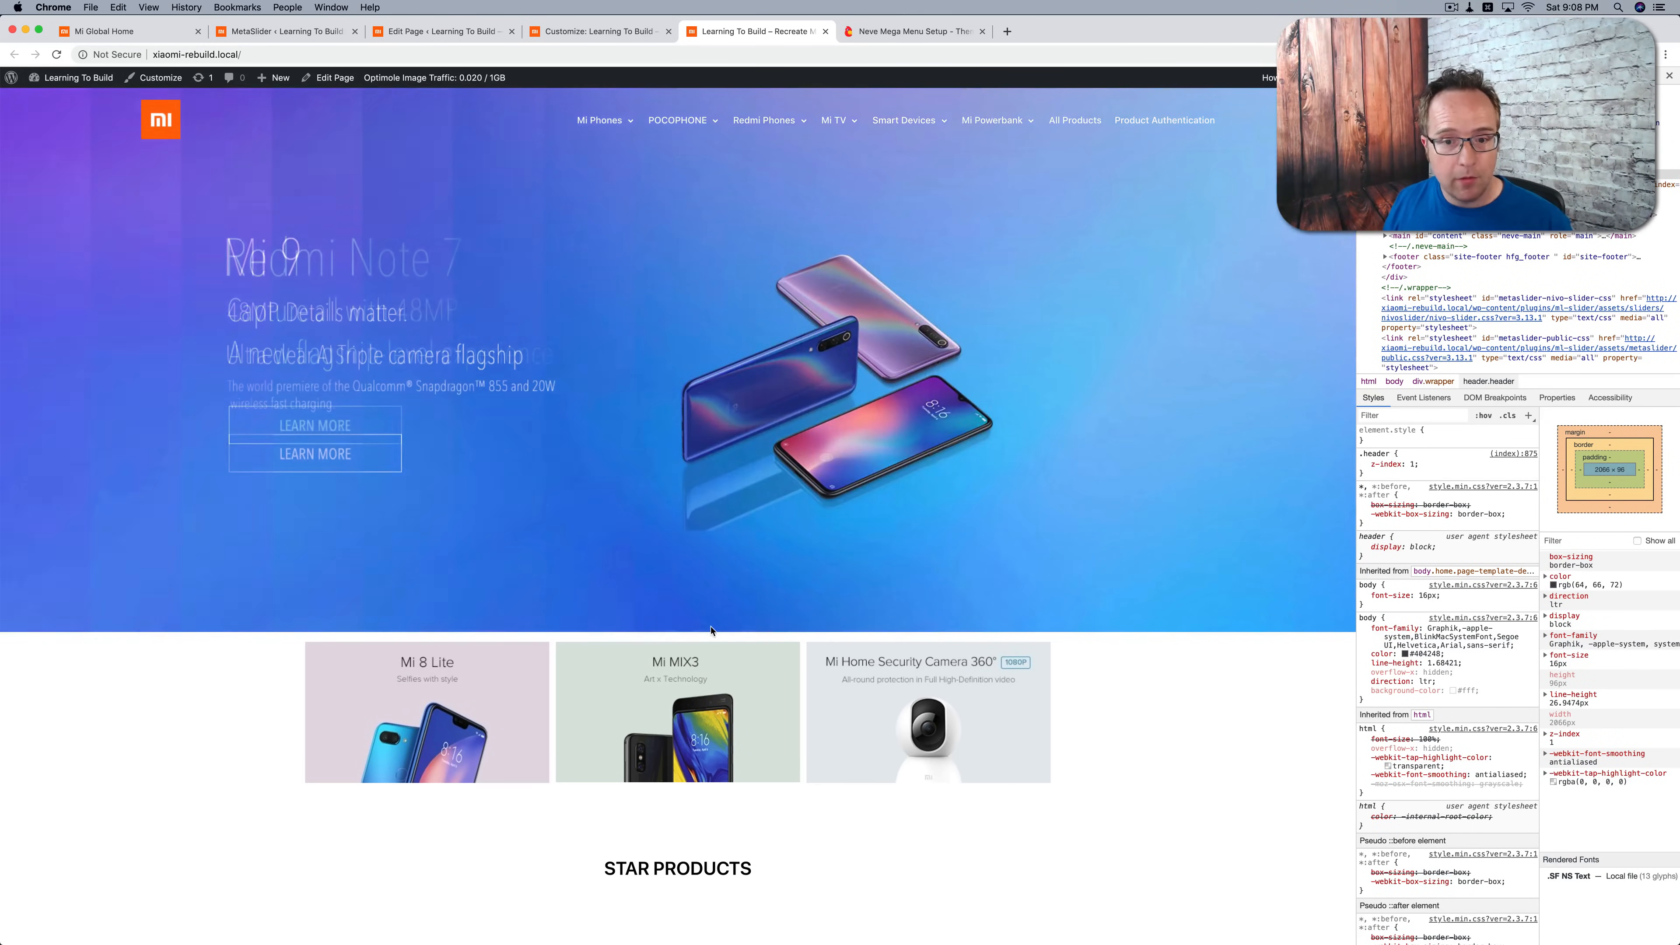
{"action": "scroll", "coordinate": [402, 605], "scroll_direction": "down", "scroll_amount": 1}
{"action": "scroll", "coordinate": [402, 605], "scroll_direction": "down", "scroll_amount": 10}
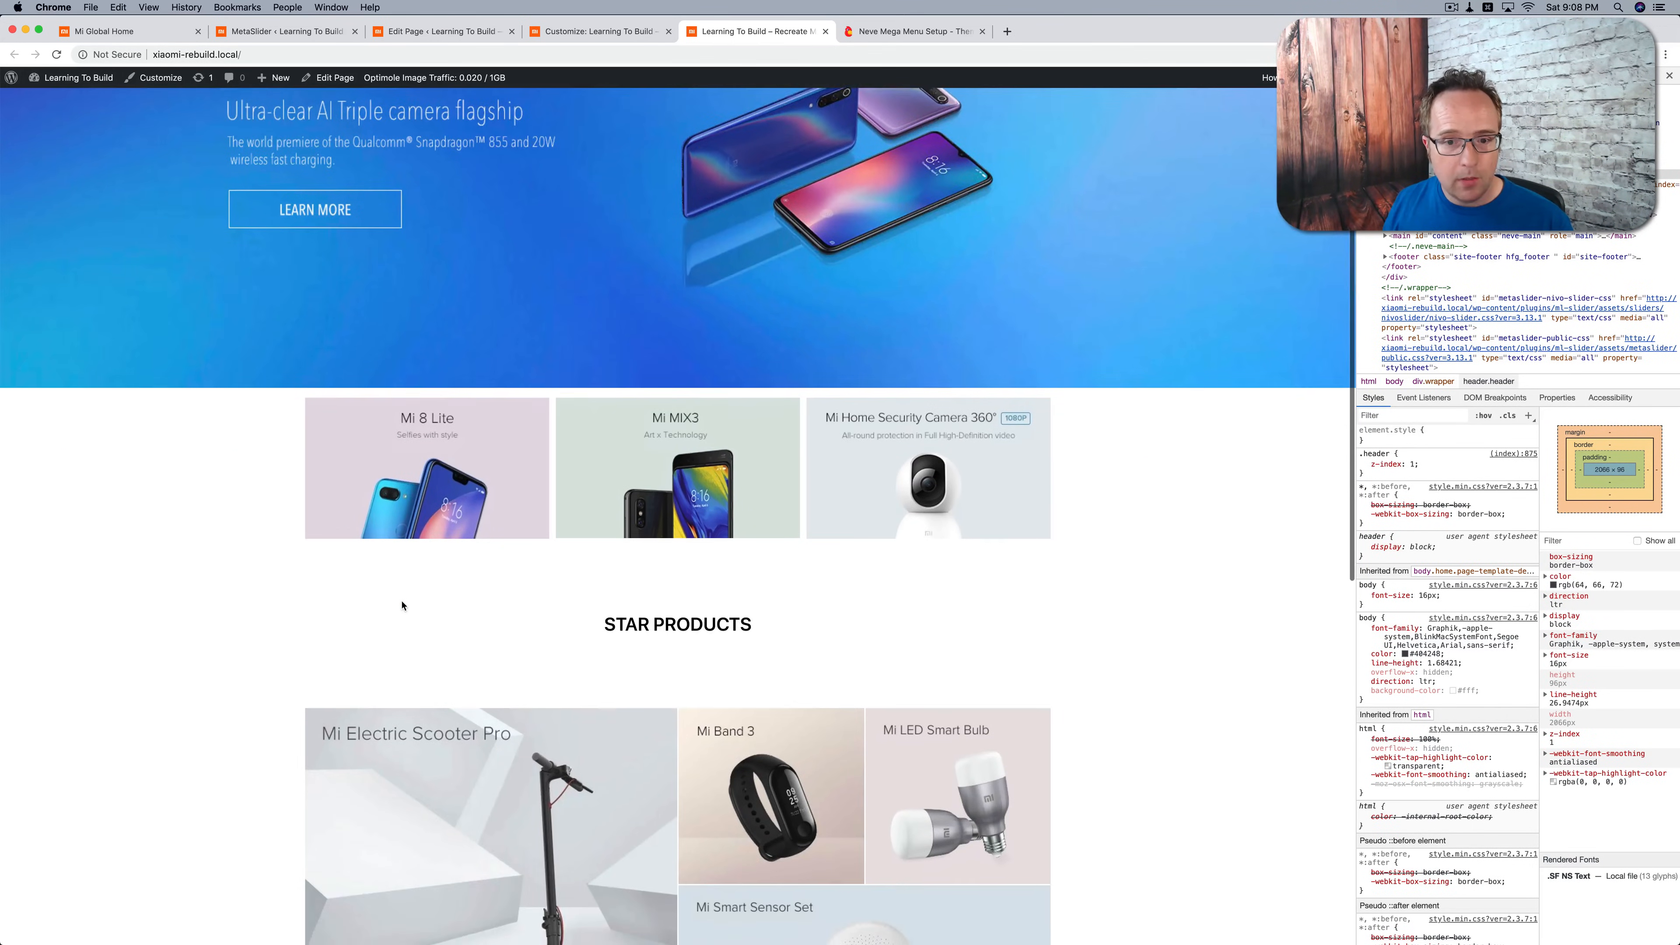
{"action": "scroll", "coordinate": [402, 605], "scroll_direction": "down", "scroll_amount": 10}
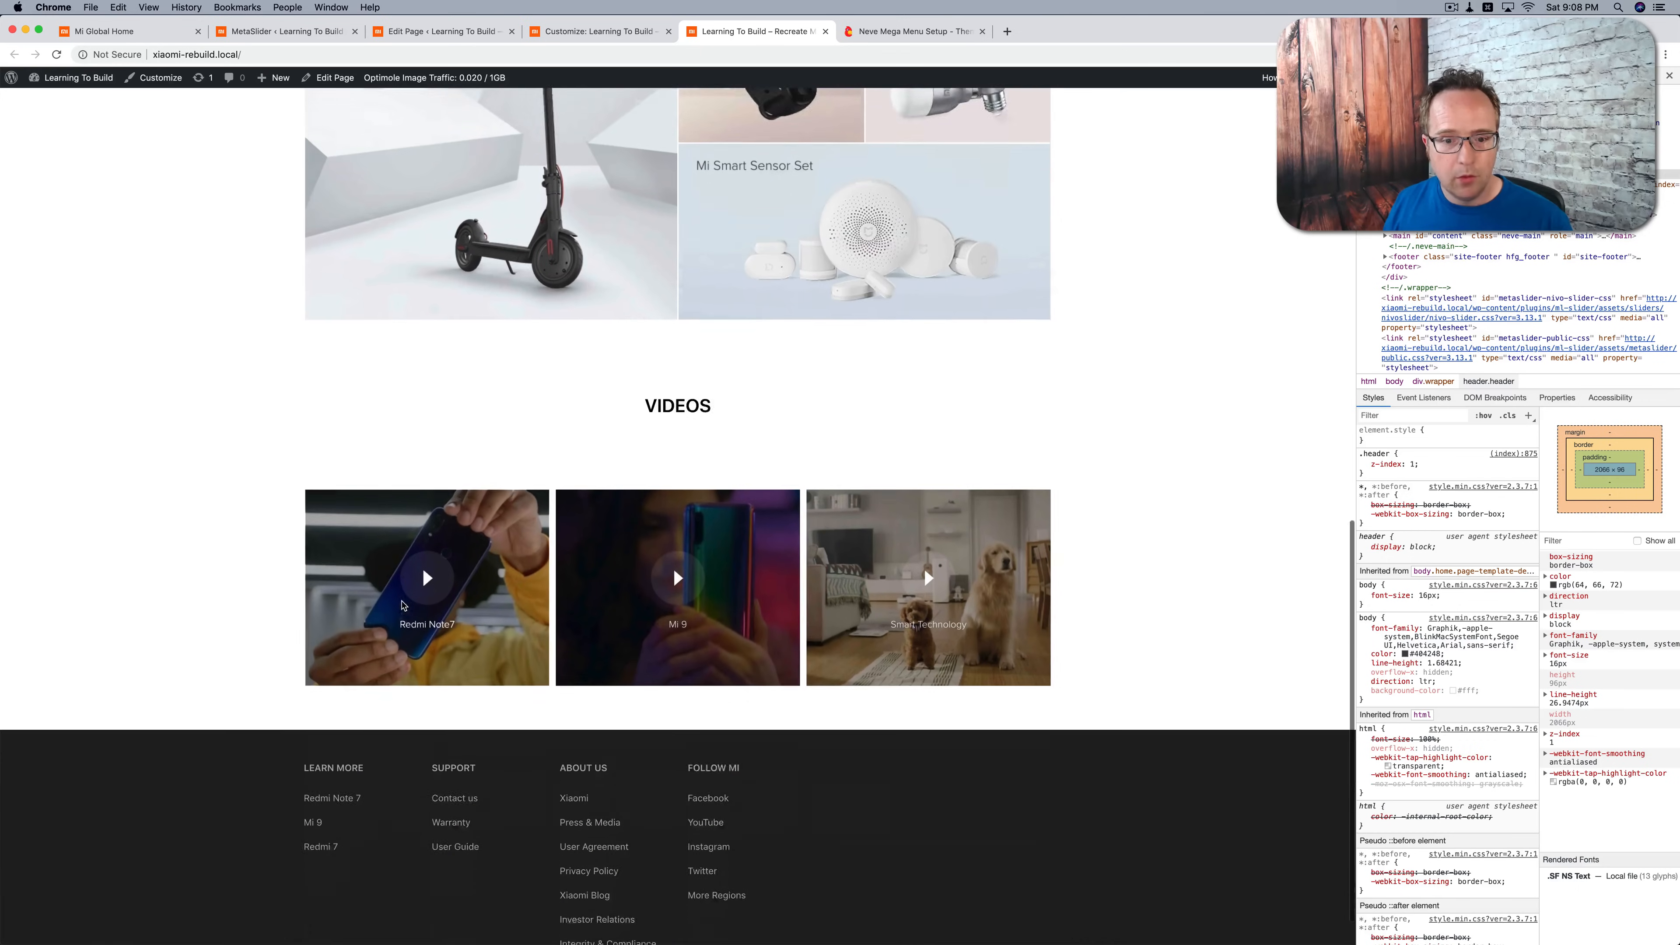
{"action": "scroll", "coordinate": [402, 606], "scroll_direction": "up", "scroll_amount": 20}
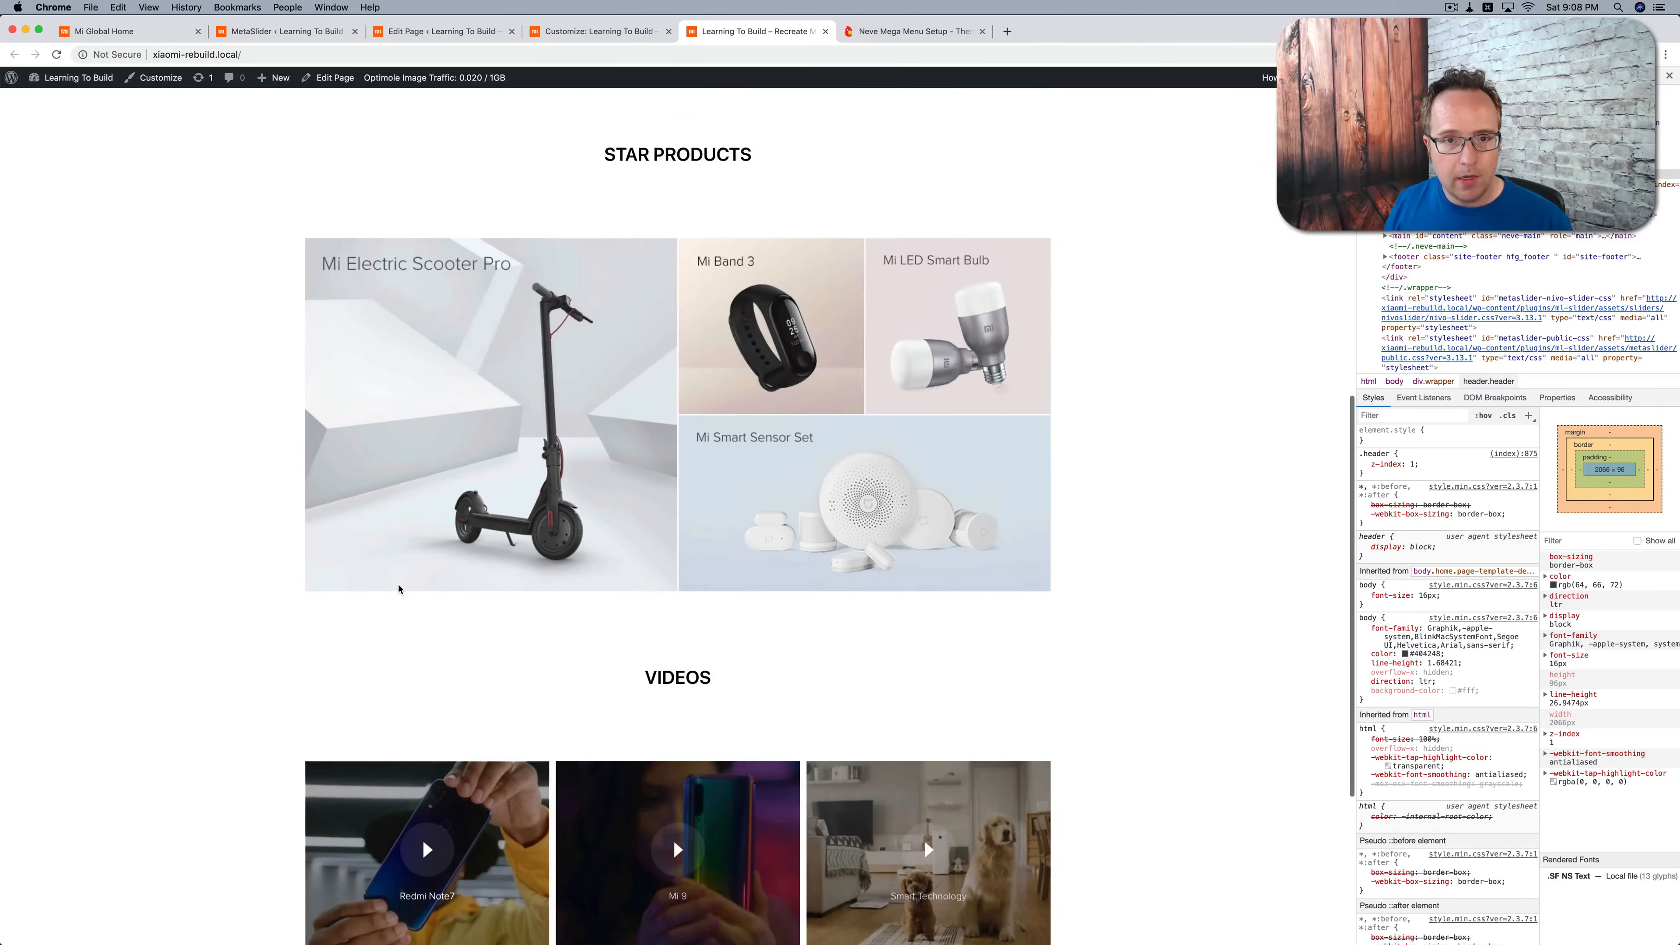